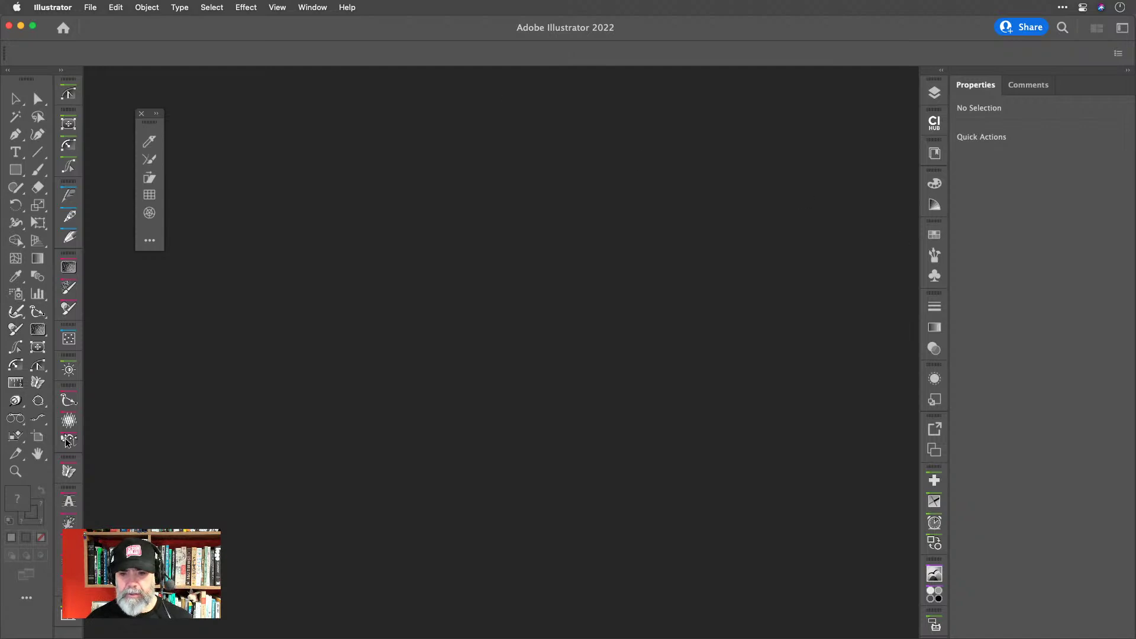
{"action": "key", "text": "super+Tab"}
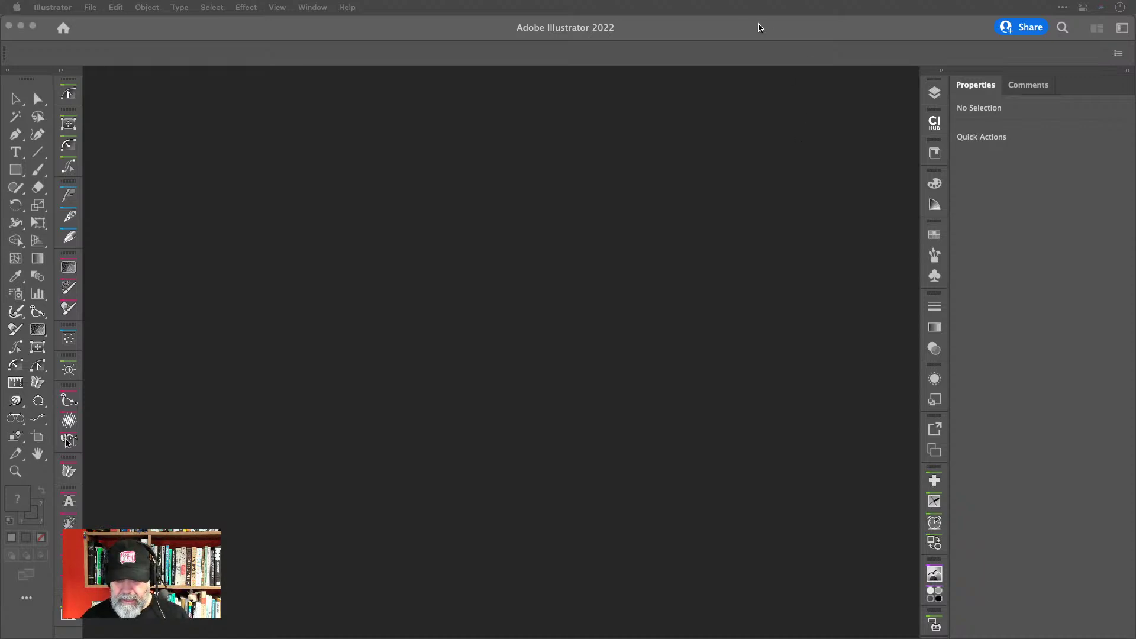
{"action": "left_click", "coordinate": [732, 28]}
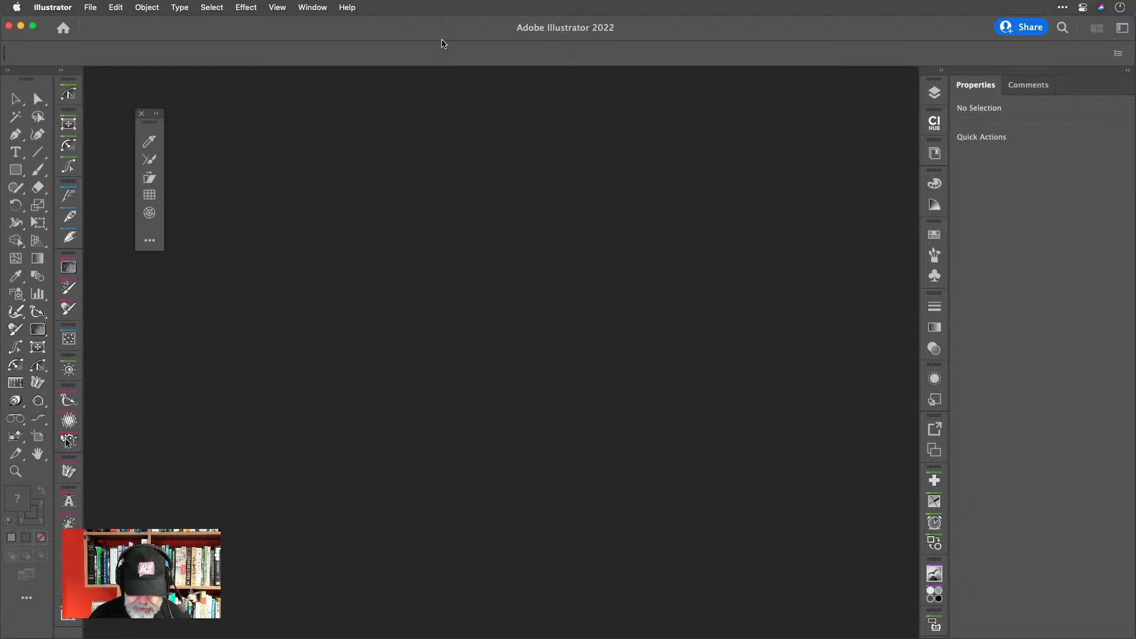
Create a new document in pixels with a width of 1080 px and a height of 1080 px.
{"action": "key", "text": "super+n"}
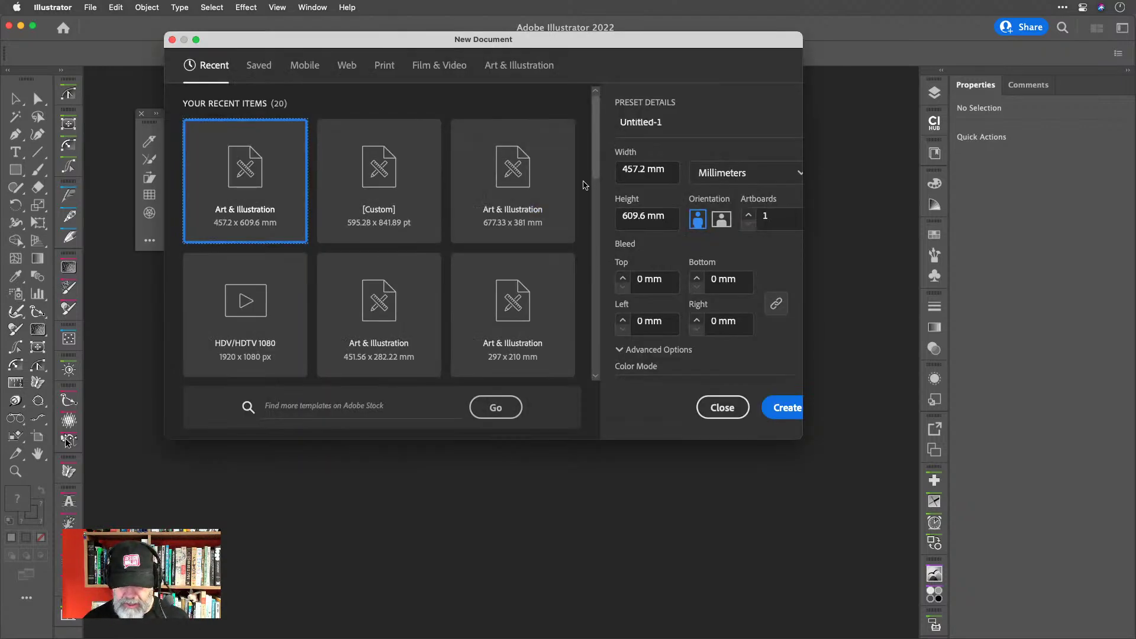
{"action": "left_click", "coordinate": [735, 174]}
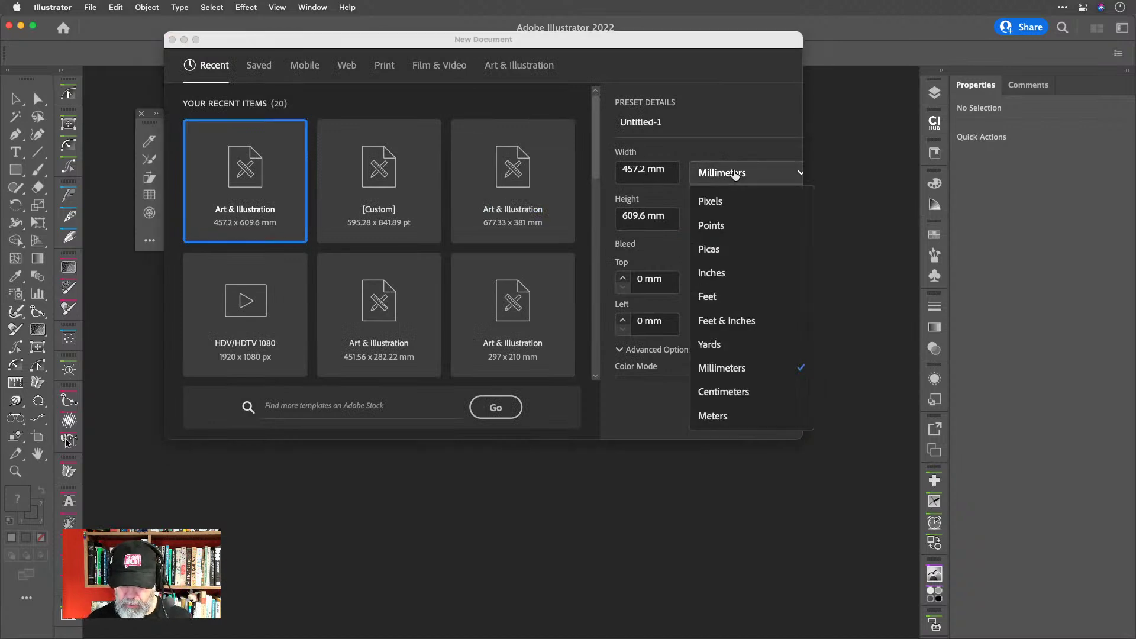
{"action": "left_click", "coordinate": [735, 200]}
{"action": "left_click", "coordinate": [667, 175]}
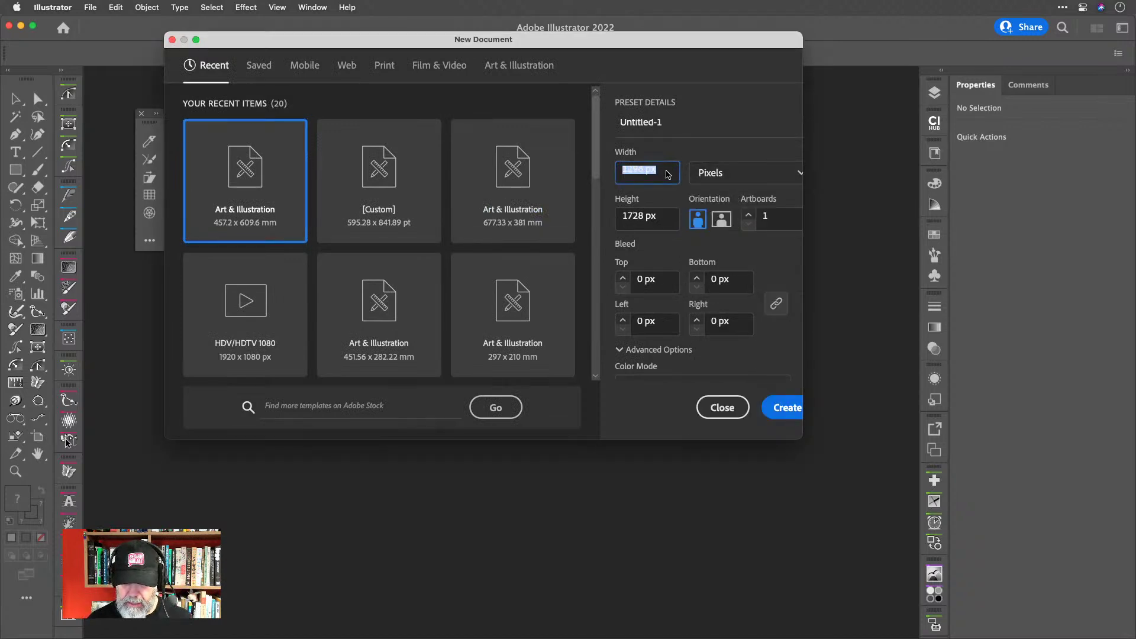
{"action": "type", "text": "1080"}
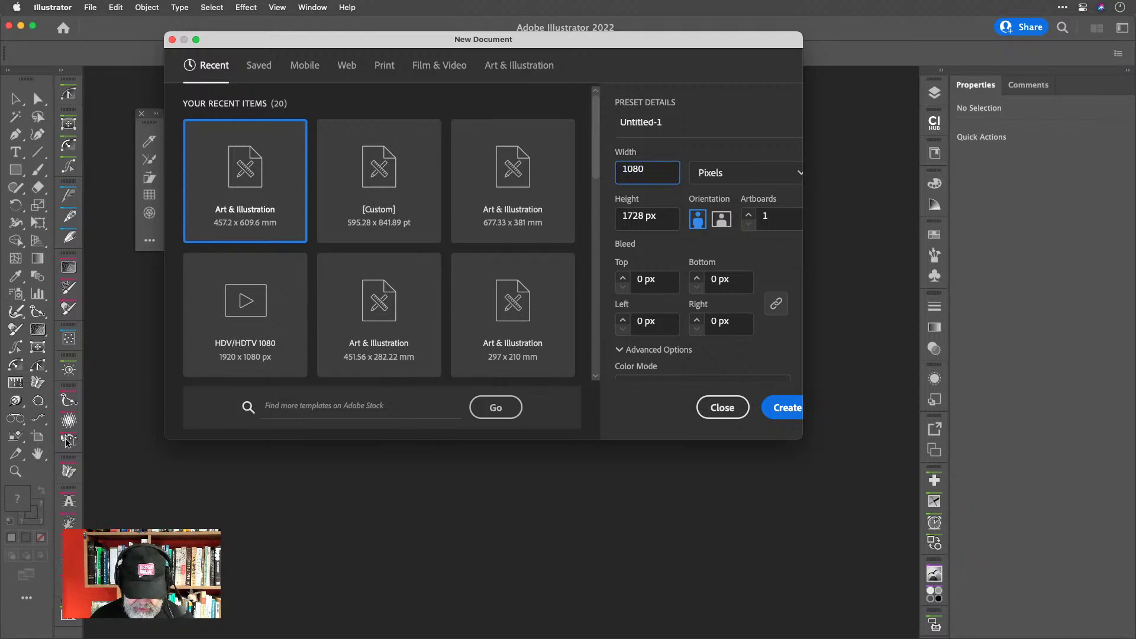
{"action": "key", "text": "Tab"}
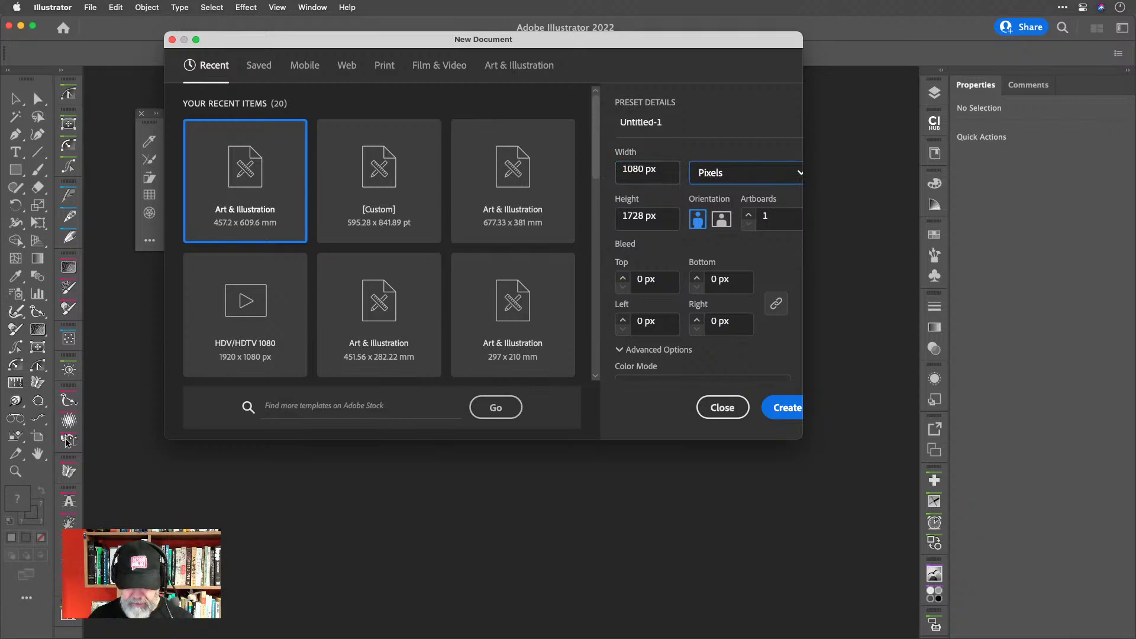
{"action": "key", "text": "Tab"}
{"action": "type", "text": "1080"}
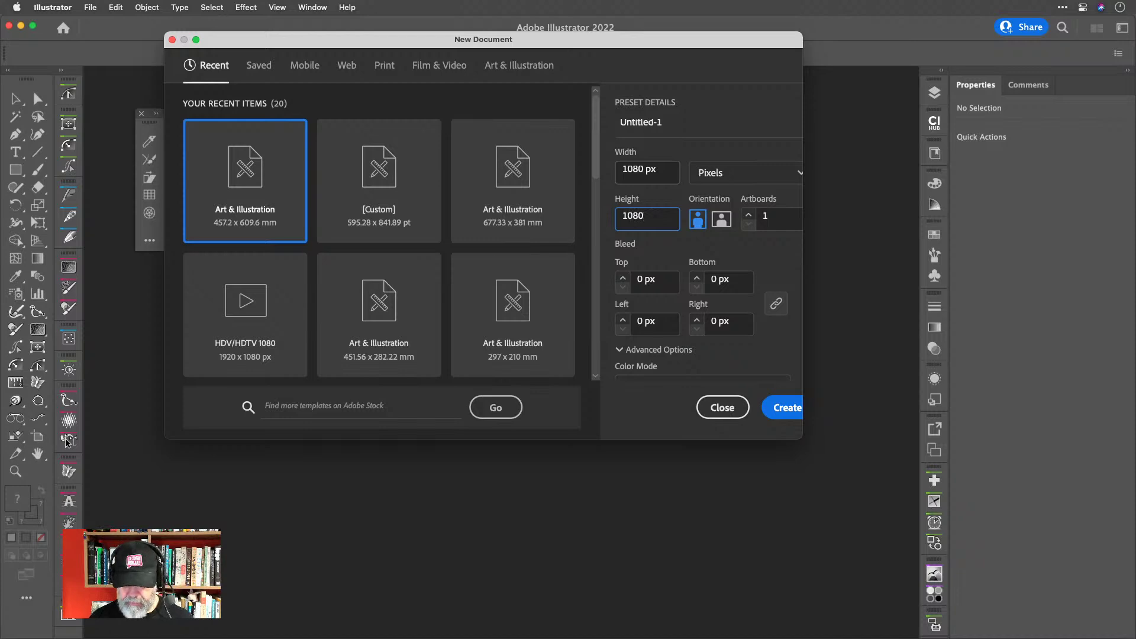
{"action": "key", "text": "Return"}
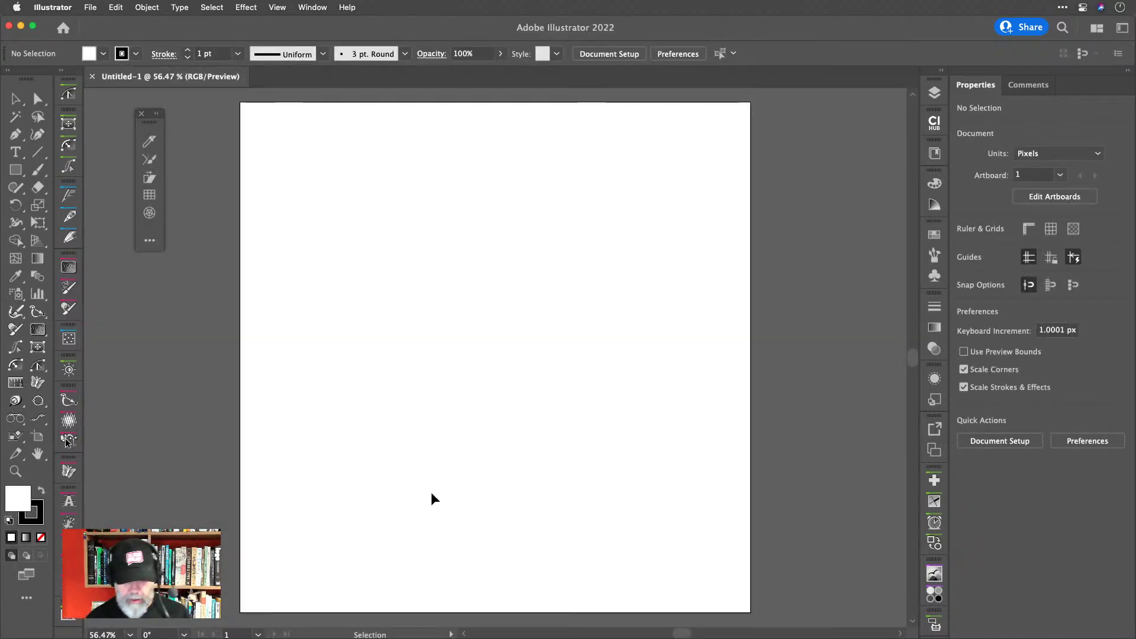
Draw a 1080 x 1080 px square with the Rectangle tool.
{"action": "key", "text": "m"}
{"action": "left_click", "coordinate": [484, 304]}
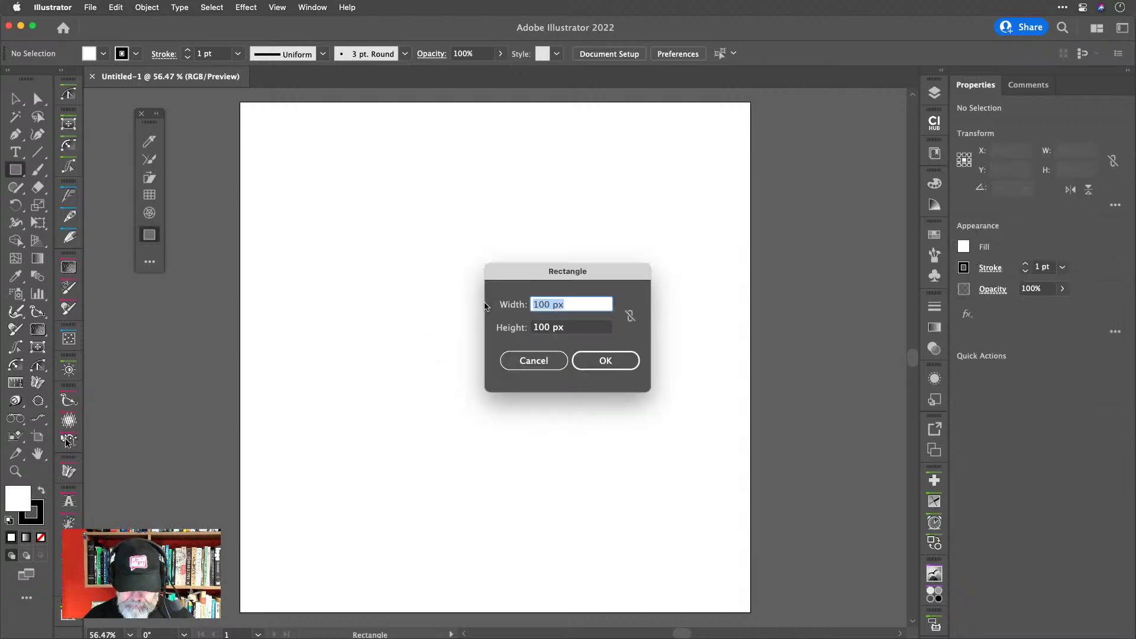
{"action": "type", "text": "1080"}
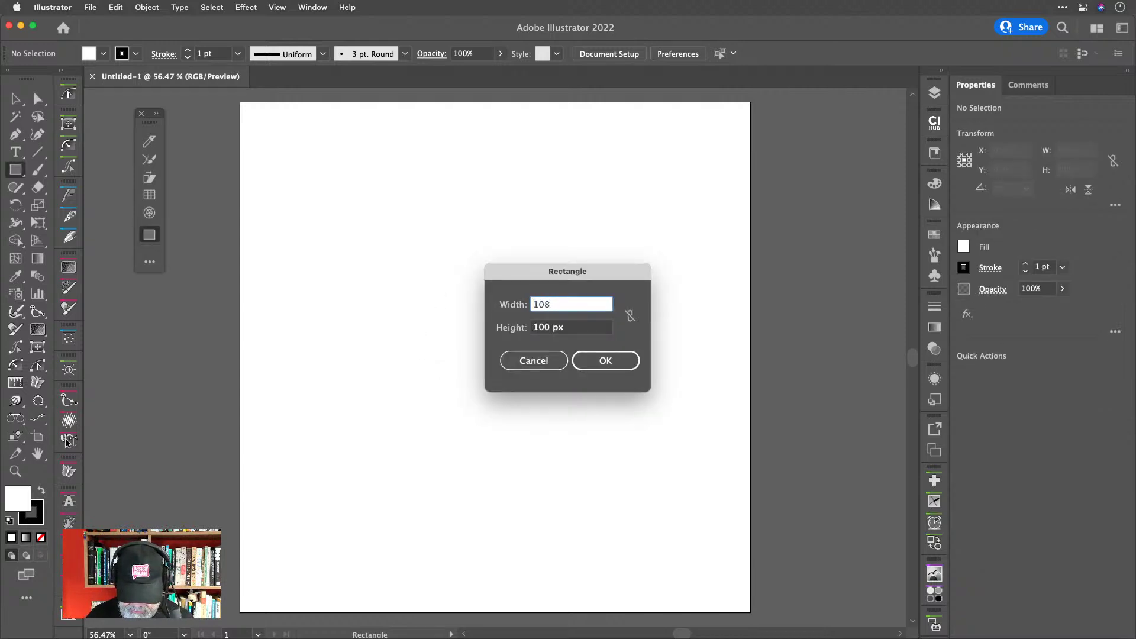
{"action": "key", "text": "Tab"}
{"action": "type", "text": "1080"}
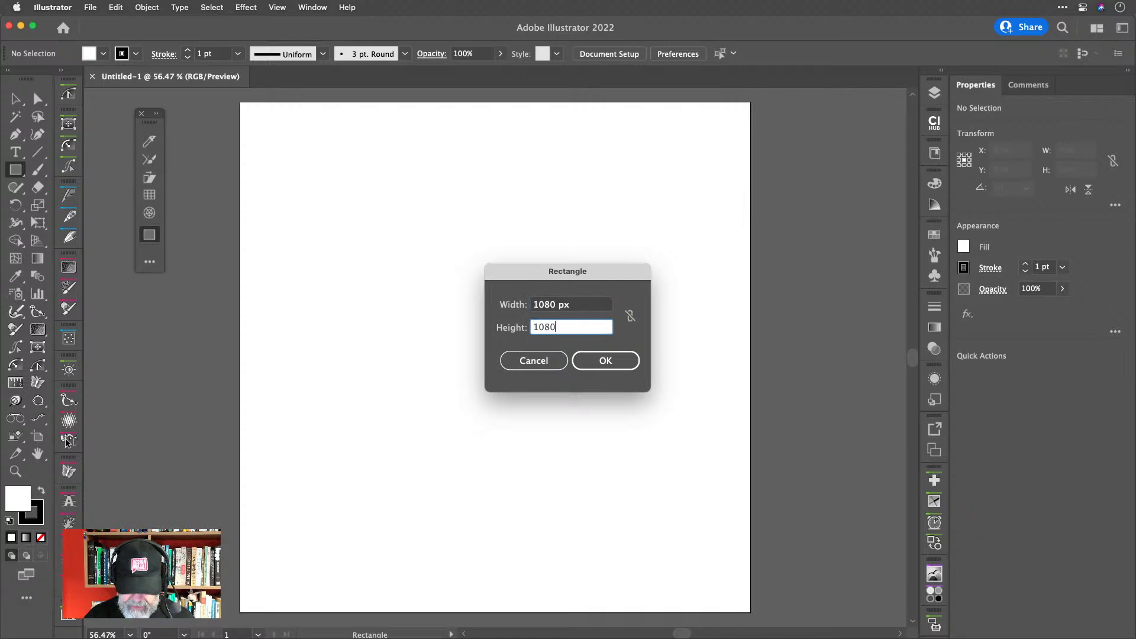
{"action": "key", "text": "Return"}
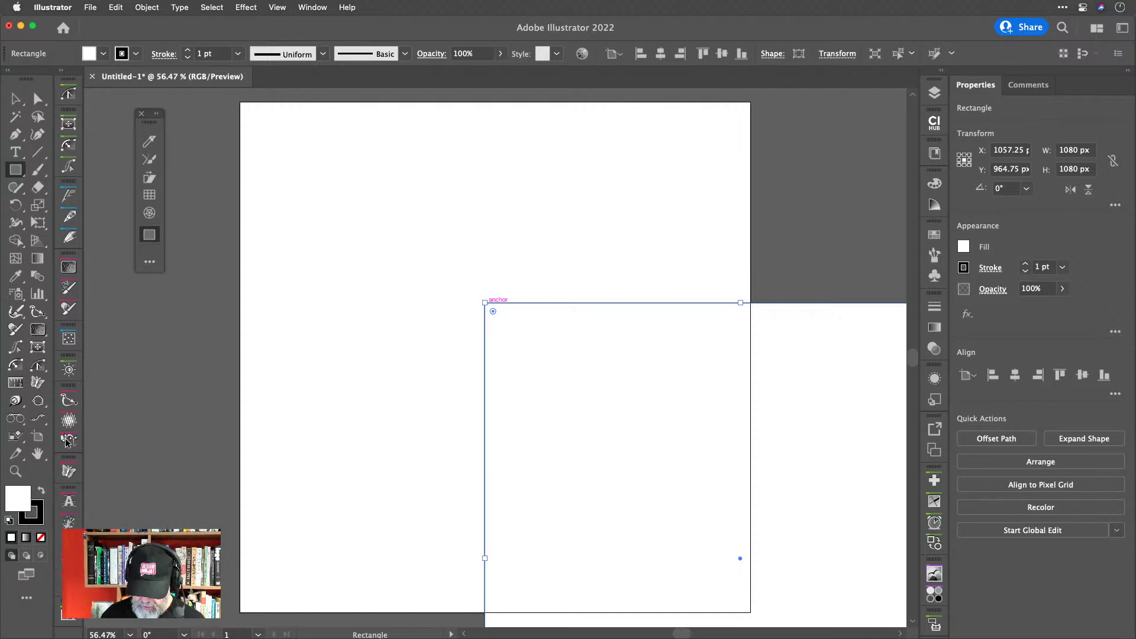
Give the square a black fill with no stroke and center it horizontally and vertically on the artboard.
{"action": "key", "text": "slash"}
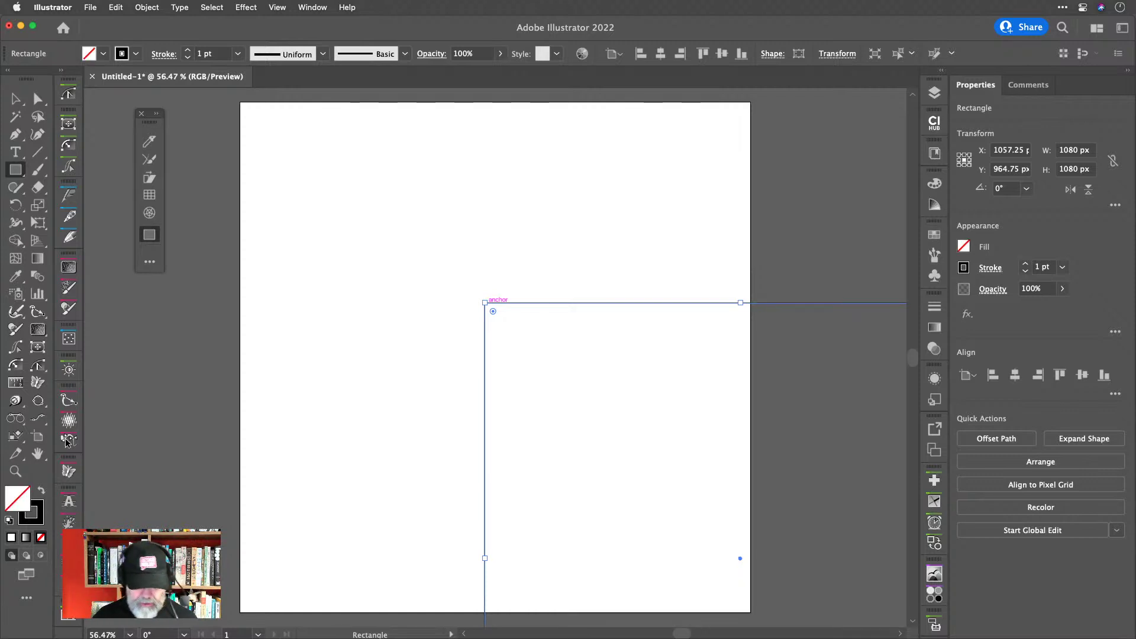
{"action": "key", "text": "shift+x"}
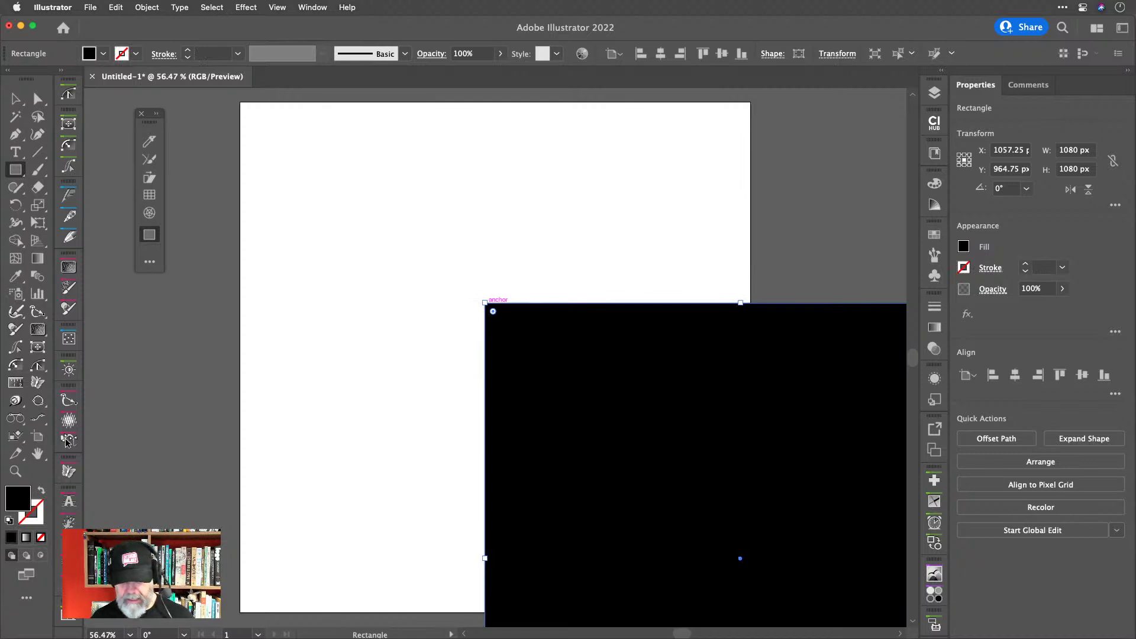
{"action": "left_click", "coordinate": [661, 55]}
{"action": "left_click", "coordinate": [722, 54]}
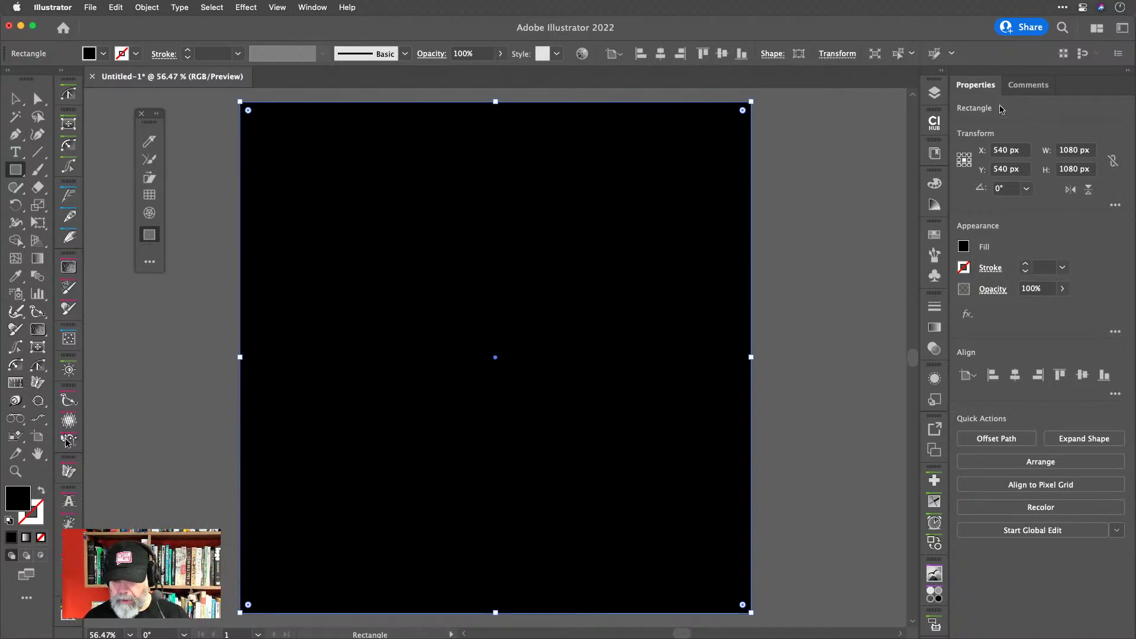
Add a new layer beneath Layer 1 and deselect the artwork.
{"action": "left_click", "coordinate": [934, 93]}
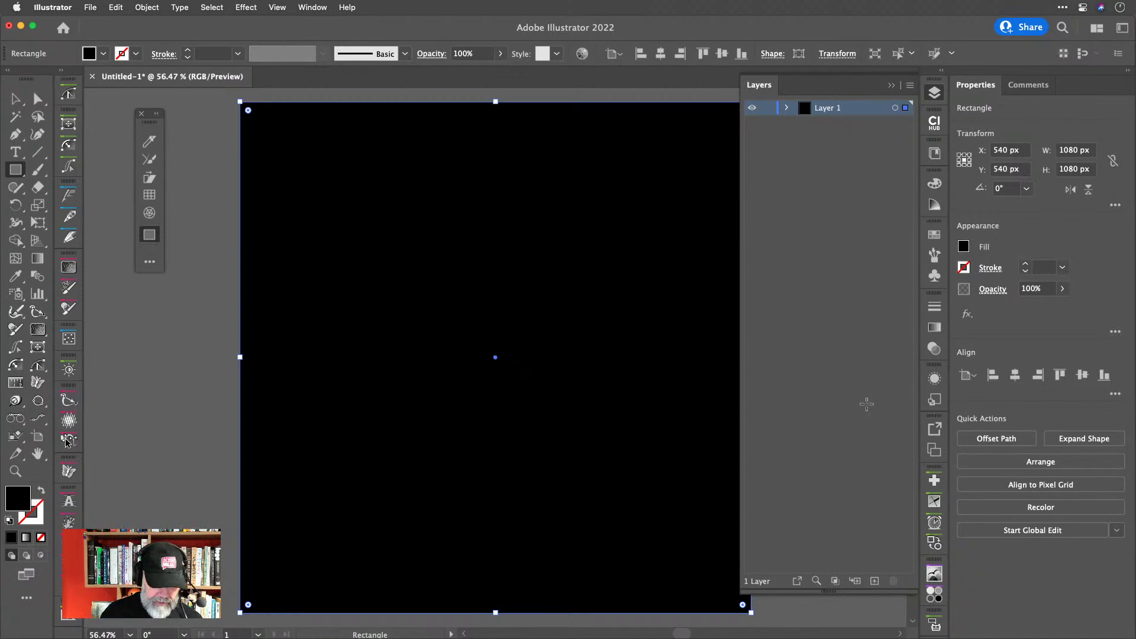
{"action": "key", "text": "shift+d"}
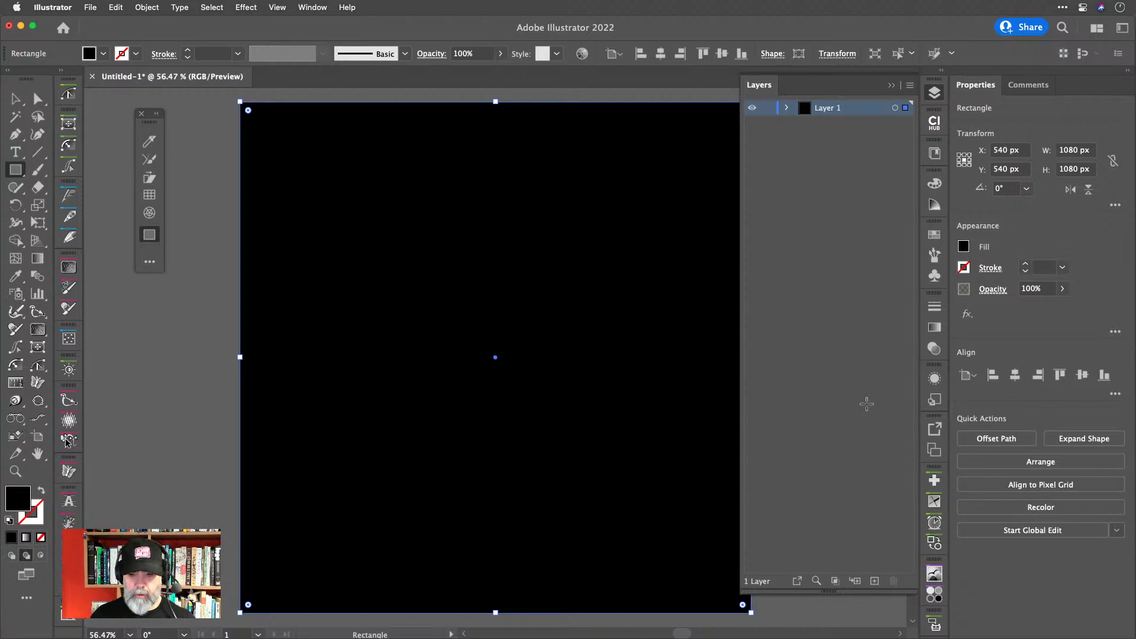
{"action": "key", "text": "super+l"}
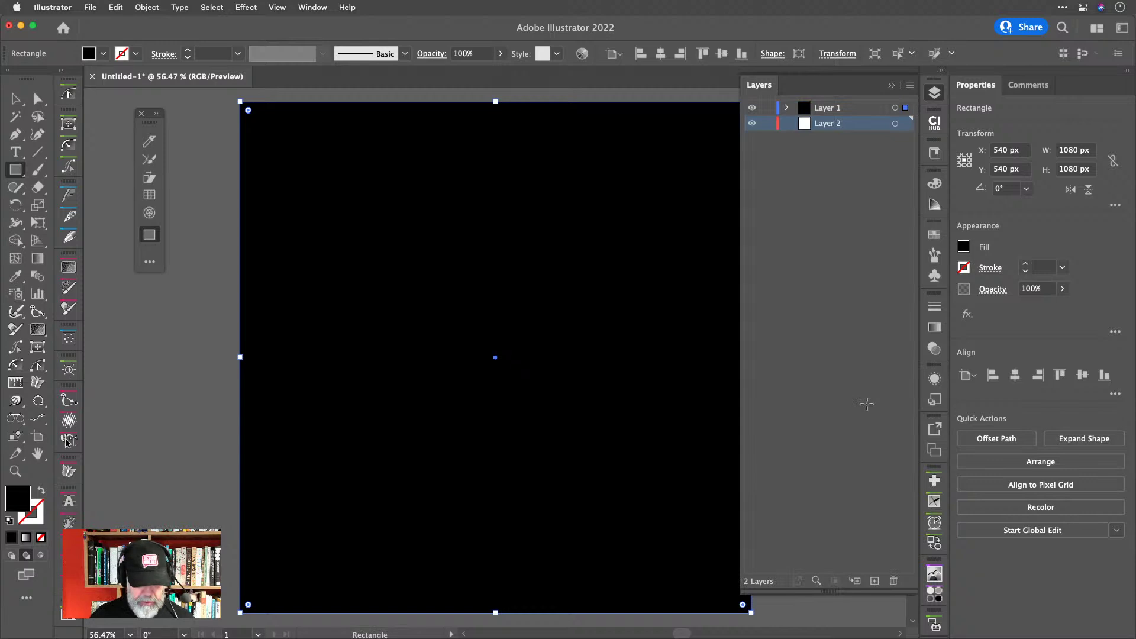
{"action": "key", "text": "shift+super+a"}
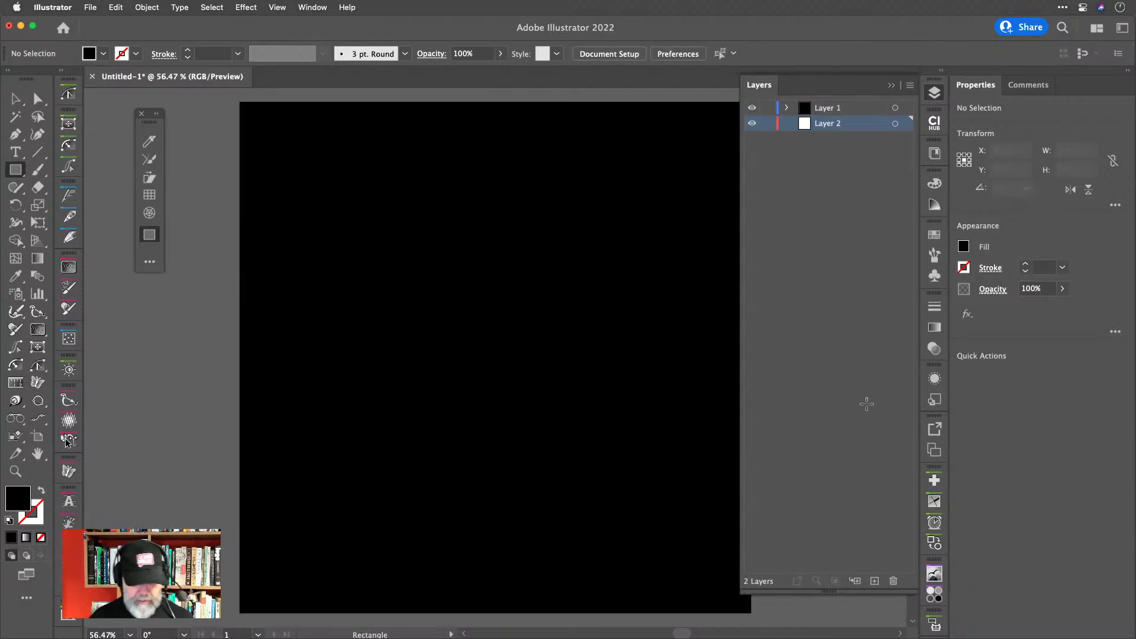
Move the black square from Layer 1 onto Layer 2 and rename Layer 2 to BG.
{"action": "left_click", "coordinate": [906, 109]}
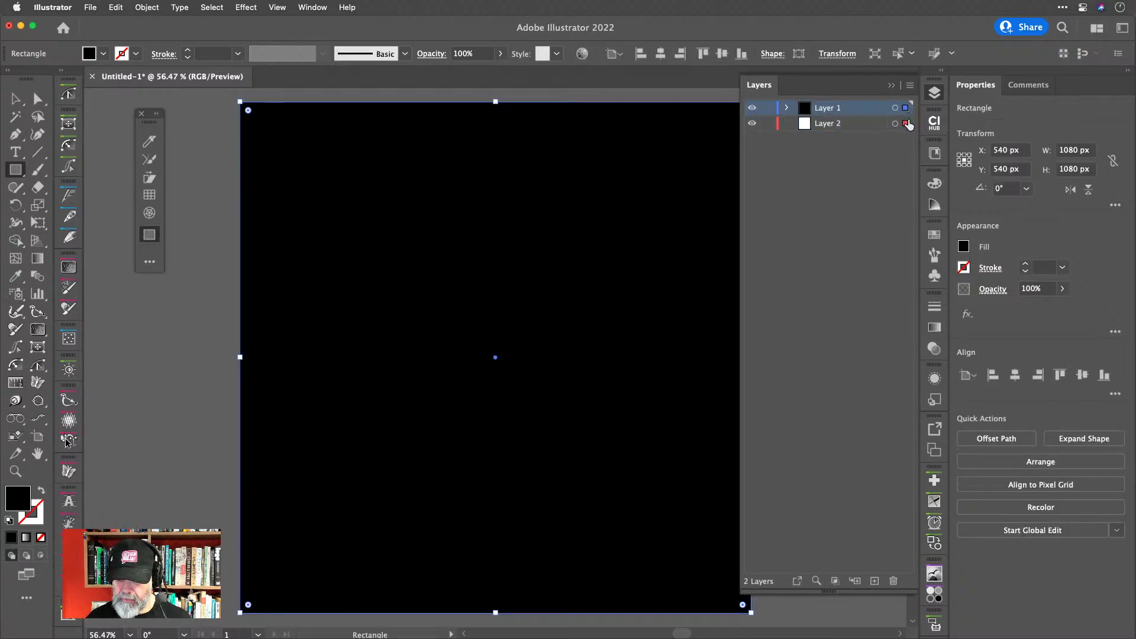
{"action": "left_click_drag", "start_coordinate": [908, 123], "coordinate": [906, 124]}
{"action": "double_click", "coordinate": [840, 124]}
{"action": "type", "text": "BG"}
{"action": "key", "text": "Return"}
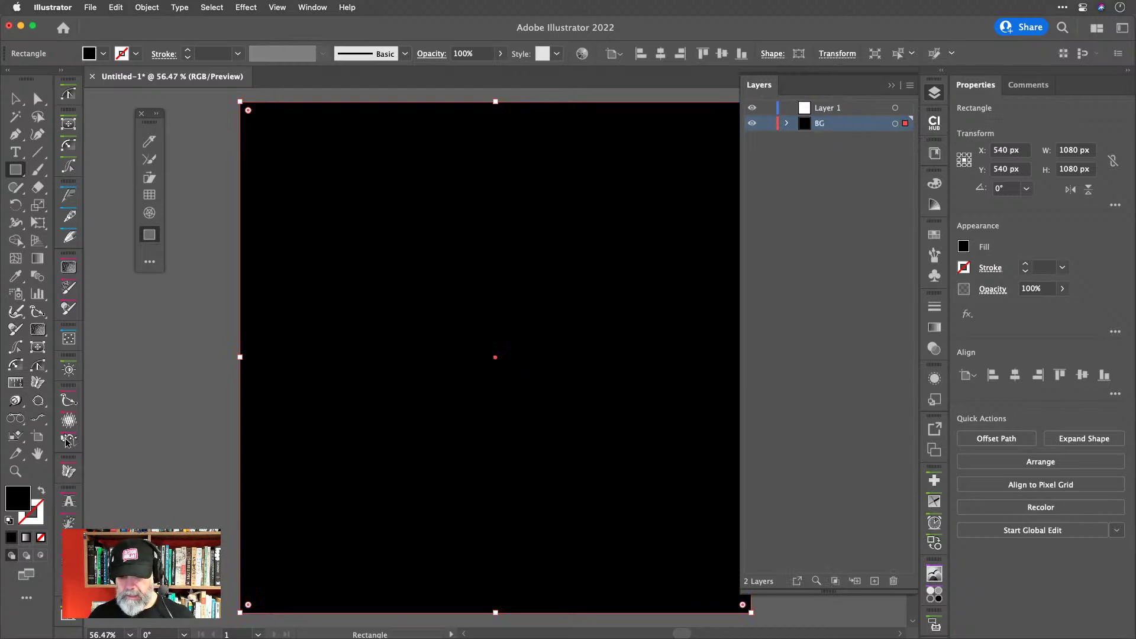
Lock and hide the BG layer.
{"action": "left_click", "coordinate": [764, 125]}
{"action": "left_click", "coordinate": [751, 124]}
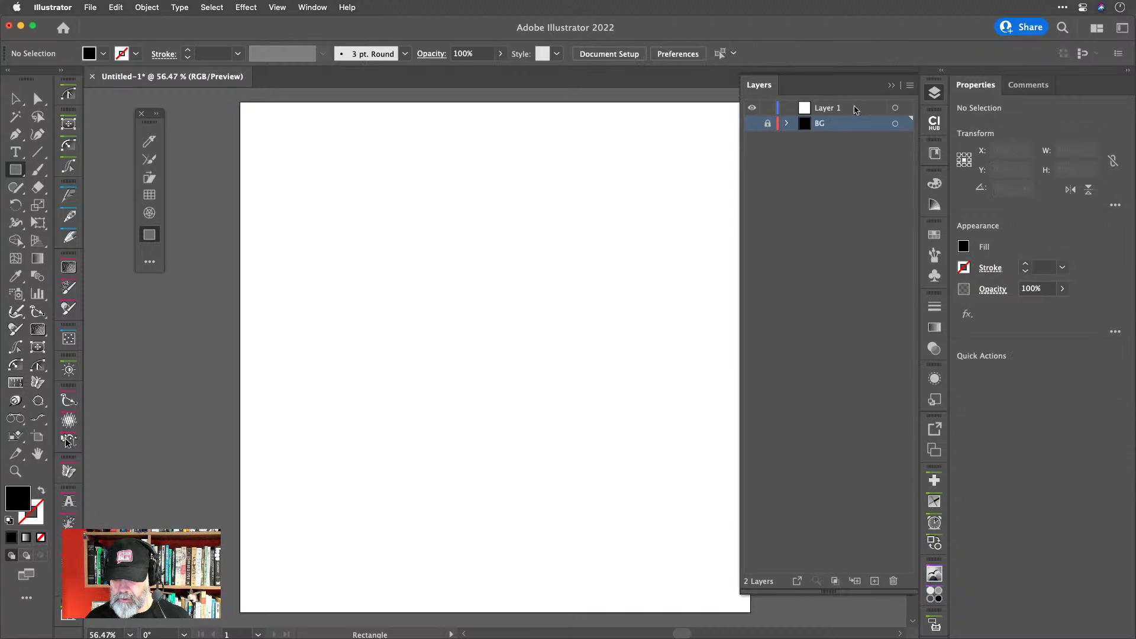
{"action": "left_click", "coordinate": [933, 98]}
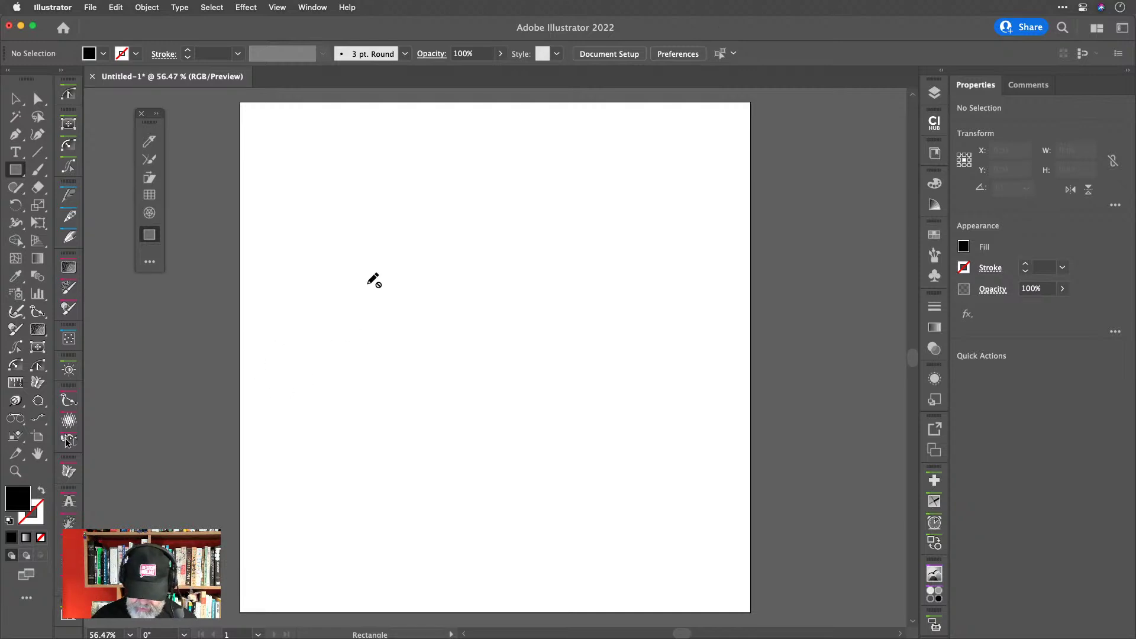
On Layer 1, draw a closed black triangle with the Pen tool, with corners at about (225, 500), (900, 169) and (465, 946) px.
{"action": "key", "text": "p"}
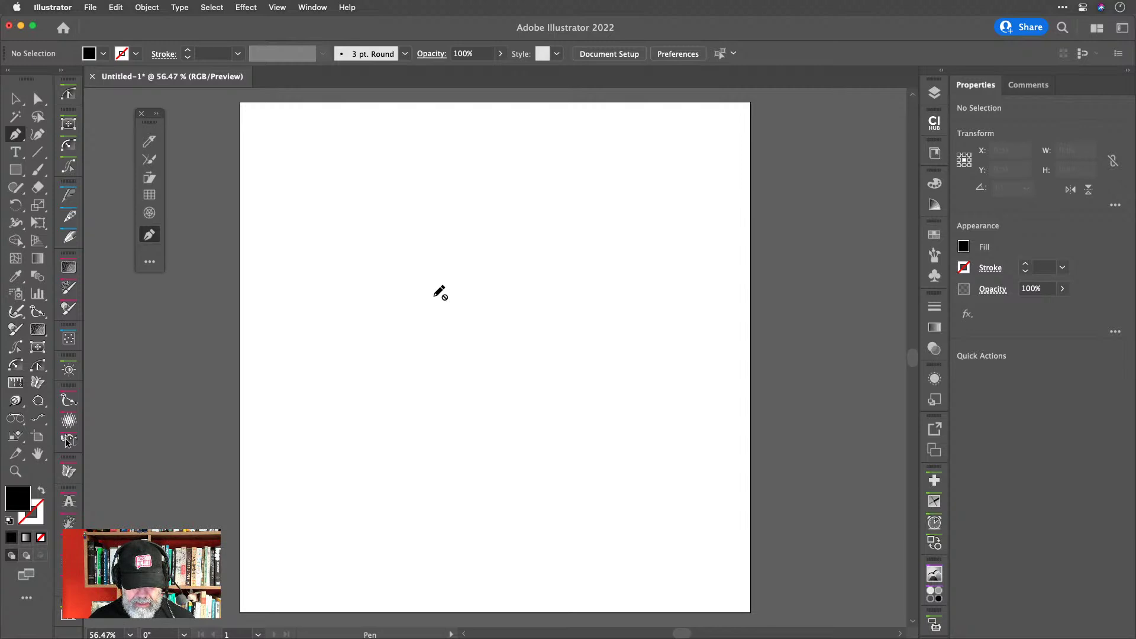
{"action": "left_click", "coordinate": [933, 93]}
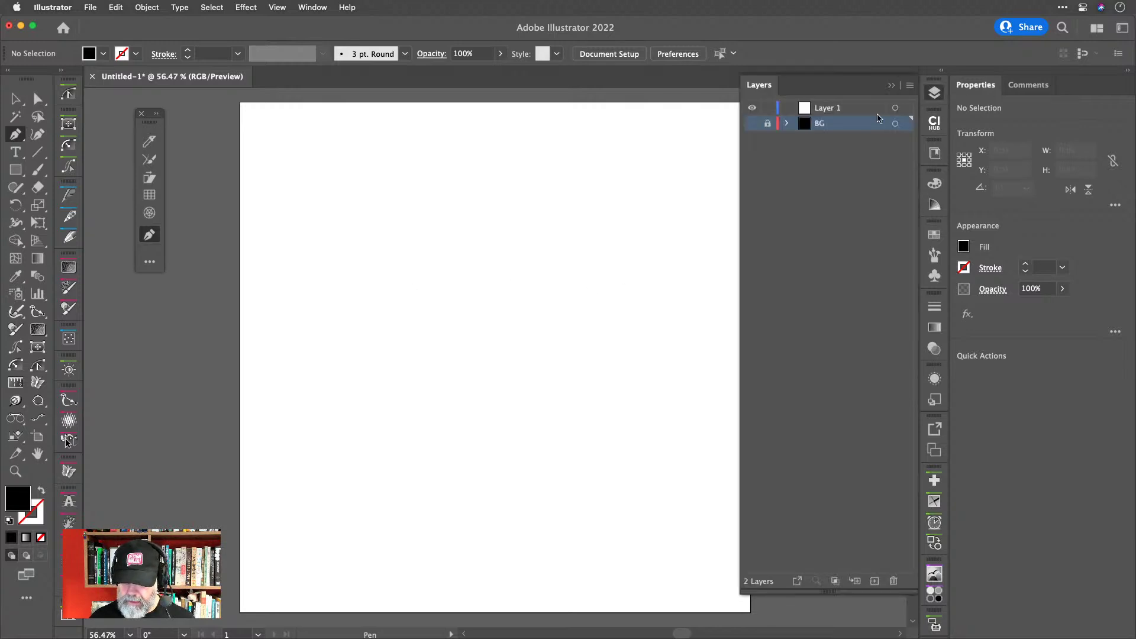
{"action": "left_click", "coordinate": [933, 95]}
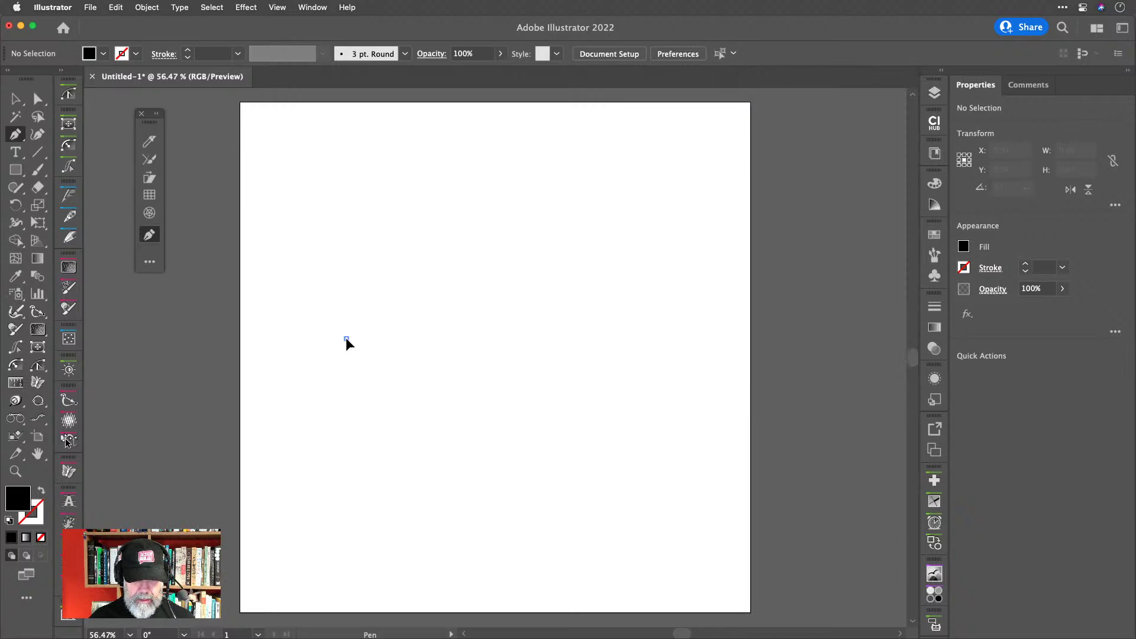
{"action": "left_click", "coordinate": [346, 338]}
{"action": "left_click", "coordinate": [665, 182]}
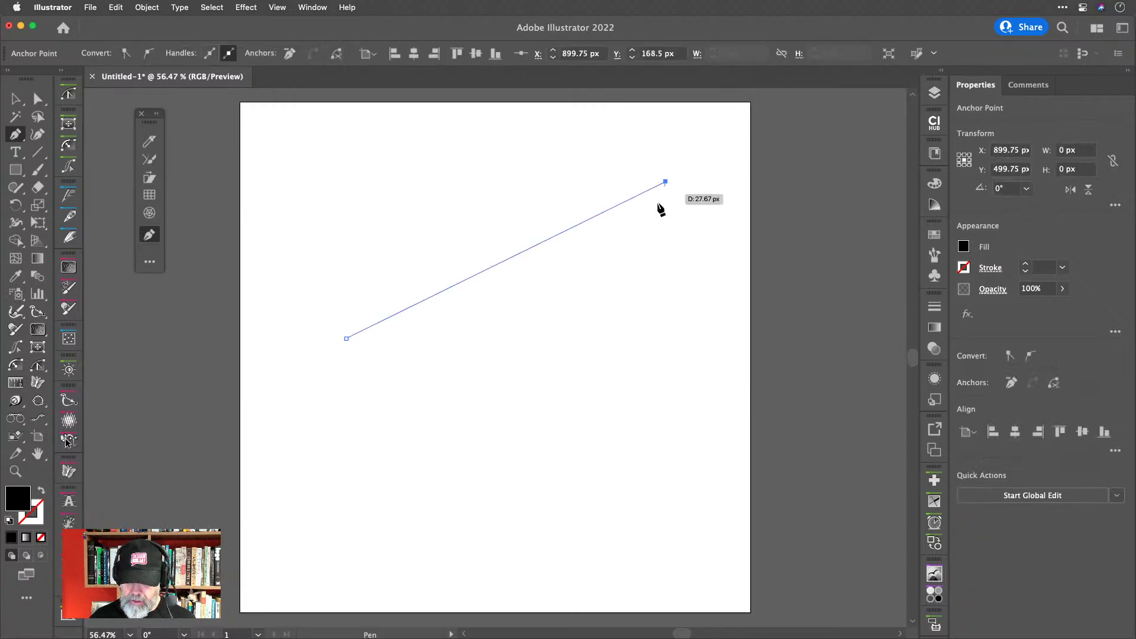
{"action": "left_click", "coordinate": [460, 548]}
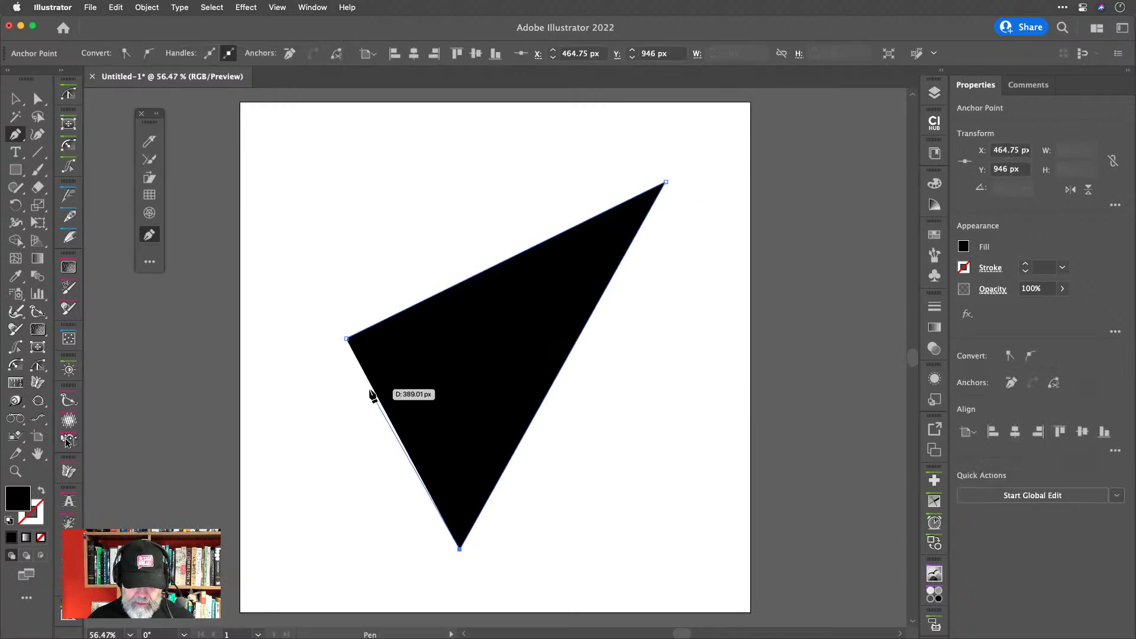
{"action": "left_click", "coordinate": [348, 339]}
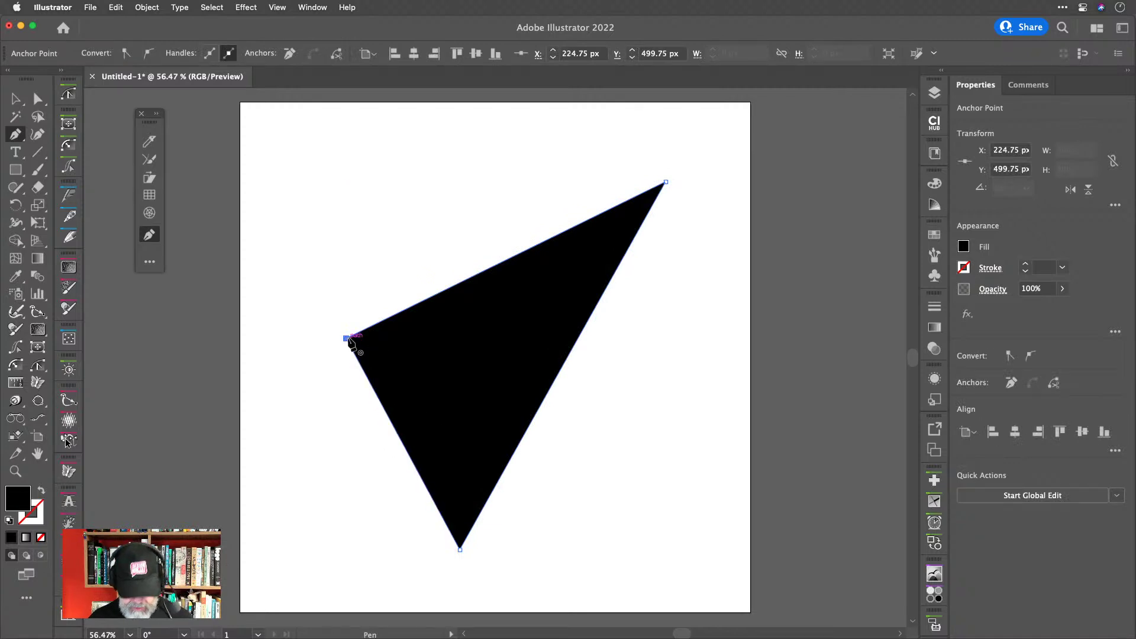
Move the triangle's left corner to about X 76, Y 324 px and its bottom corner to about X 484, Y 874 px.
{"action": "key", "text": "a"}
{"action": "left_click_drag", "start_coordinate": [349, 342], "coordinate": [278, 260]}
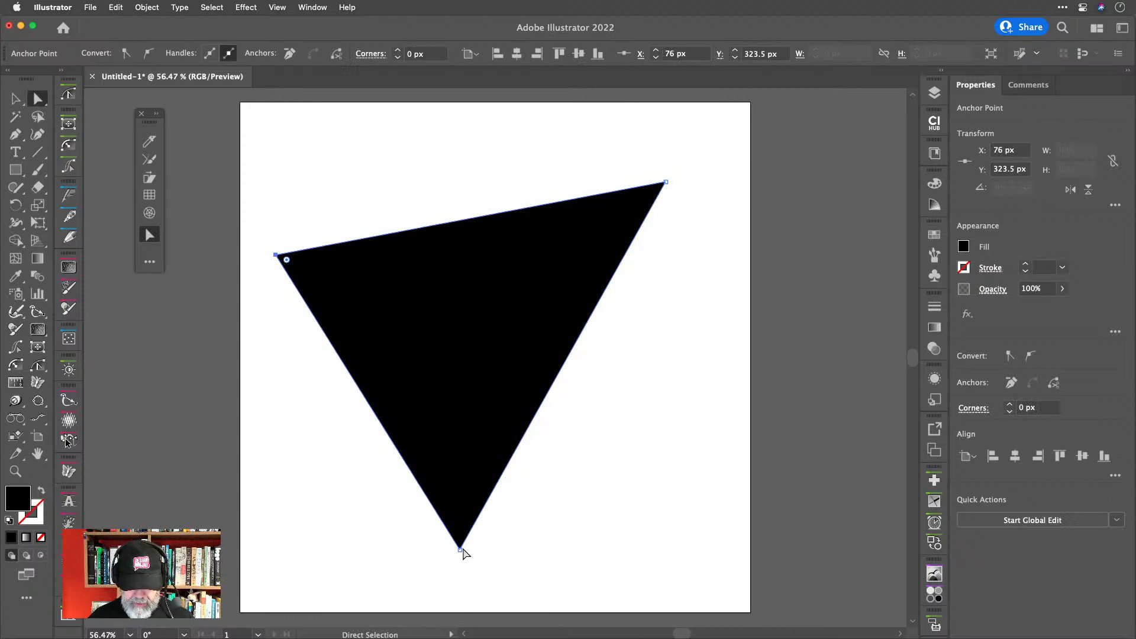
{"action": "left_click_drag", "start_coordinate": [461, 550], "coordinate": [489, 551]}
{"action": "left_click_drag", "start_coordinate": [511, 555], "coordinate": [468, 514]}
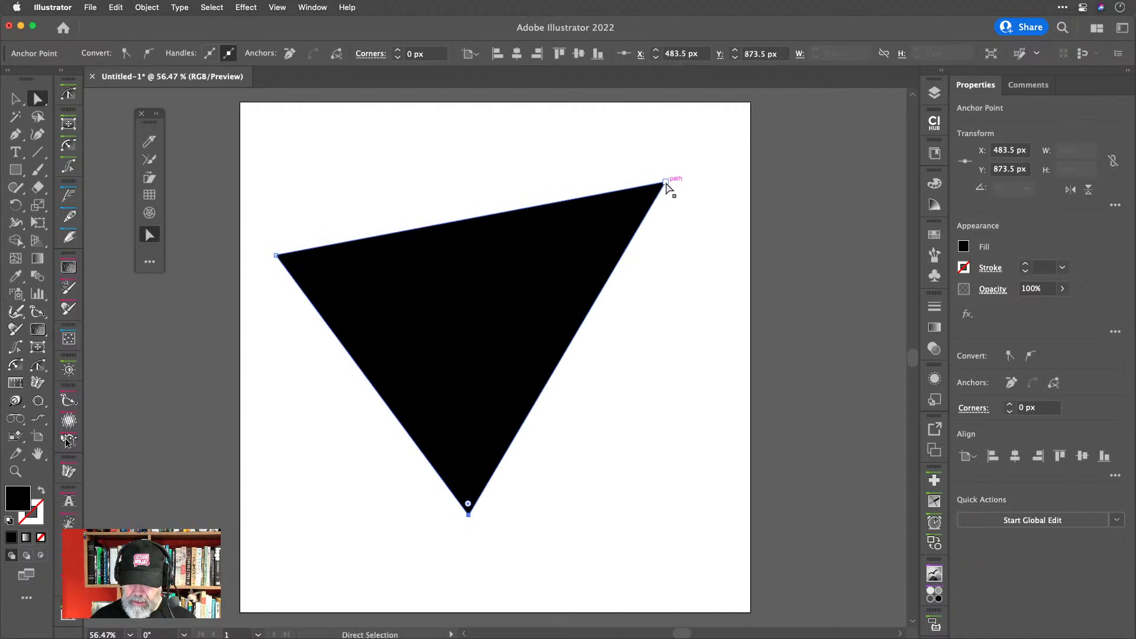
Reshape the triangle by shifting its upper edge down-left, pulling the upper-right corner outward, and lowering the bottom corner to about X 506, Y 949 px.
{"action": "left_click", "coordinate": [707, 168]}
{"action": "left_click_drag", "start_coordinate": [662, 181], "coordinate": [647, 200]}
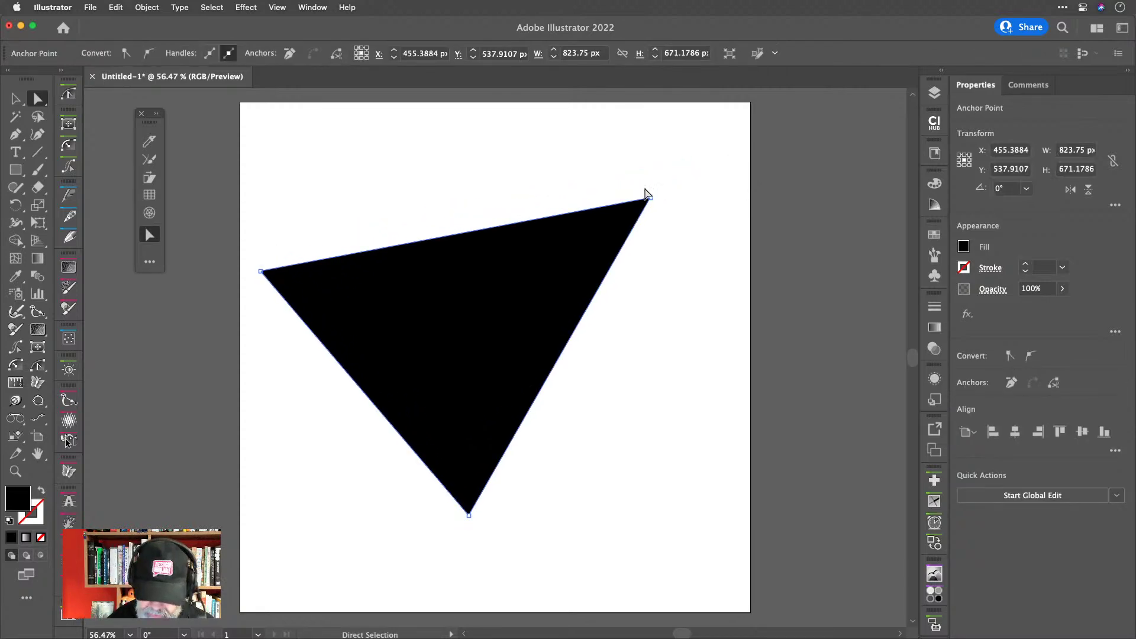
{"action": "left_click_drag", "start_coordinate": [651, 201], "coordinate": [688, 160]}
{"action": "left_click_drag", "start_coordinate": [469, 515], "coordinate": [478, 540]}
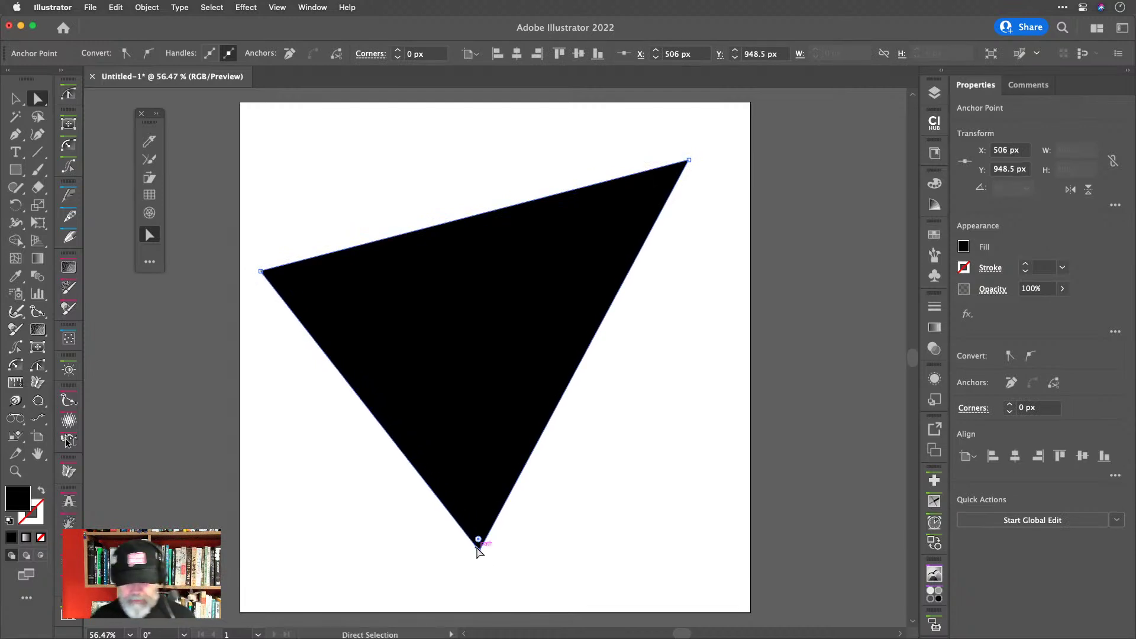
Swap the triangle's black fill to a black stroke with no fill and set the stroke weight to 14 pt.
{"action": "key", "text": "shift+x"}
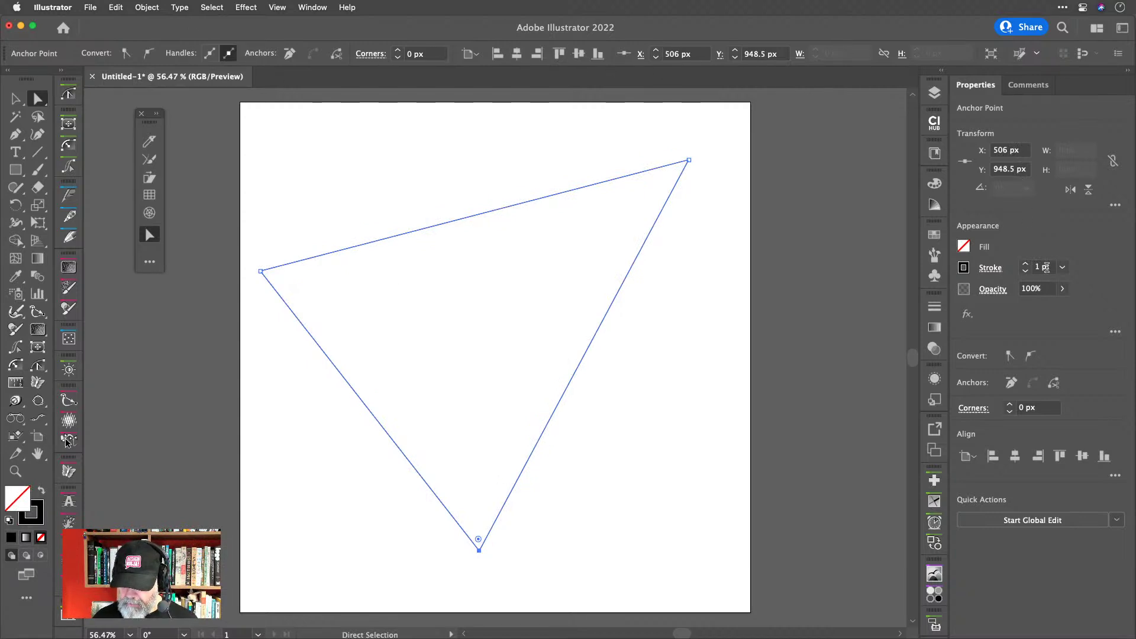
{"action": "scroll", "coordinate": [1047, 267], "scroll_direction": "up", "scroll_amount": 13}
{"action": "scroll", "coordinate": [1047, 268], "scroll_direction": "down", "scroll_amount": 2}
{"action": "scroll", "coordinate": [1047, 267], "scroll_direction": "up", "scroll_amount": 1}
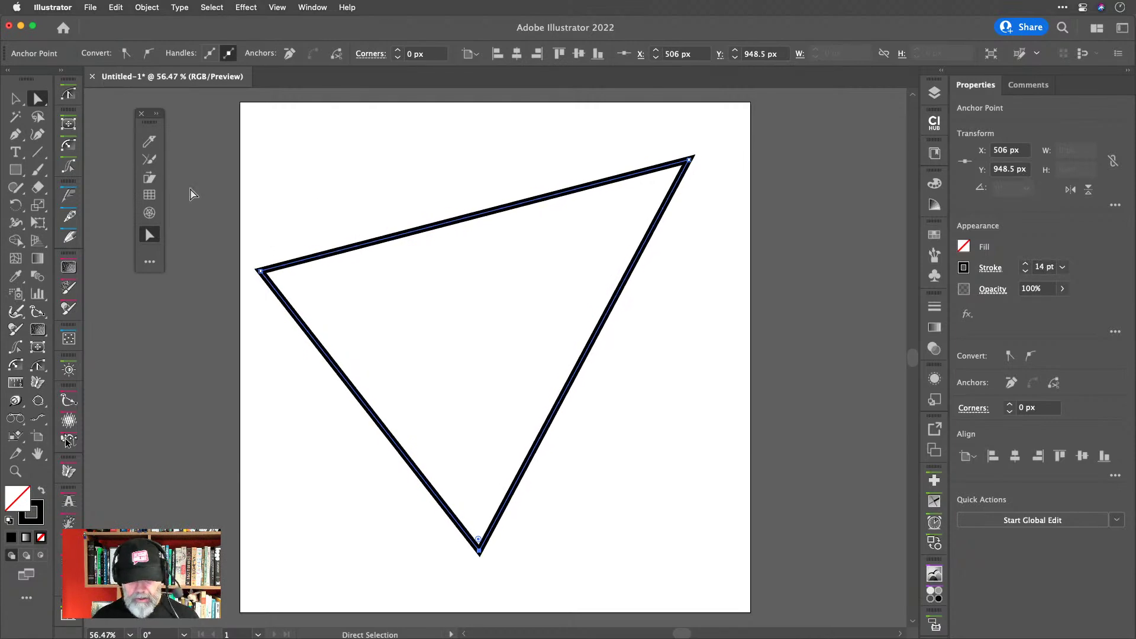
{"action": "left_click", "coordinate": [17, 99]}
{"action": "left_click", "coordinate": [371, 150]}
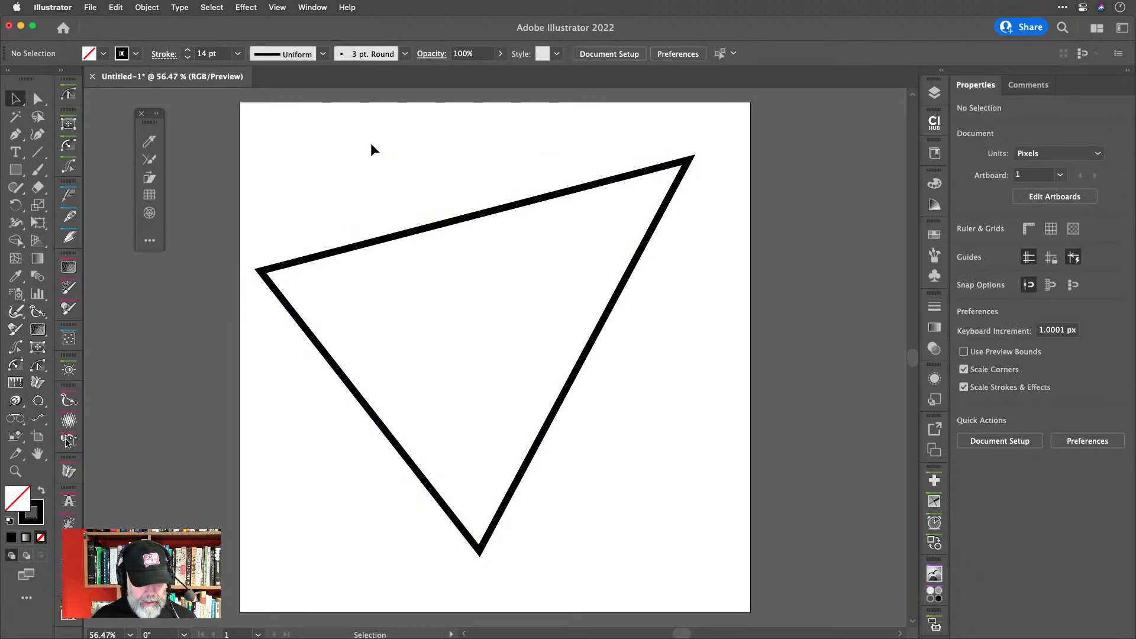
Draw a rectangular grid of 8 columns by 8 rows, about 649 px square, over the left part of the triangle.
{"action": "left_click", "coordinate": [149, 195]}
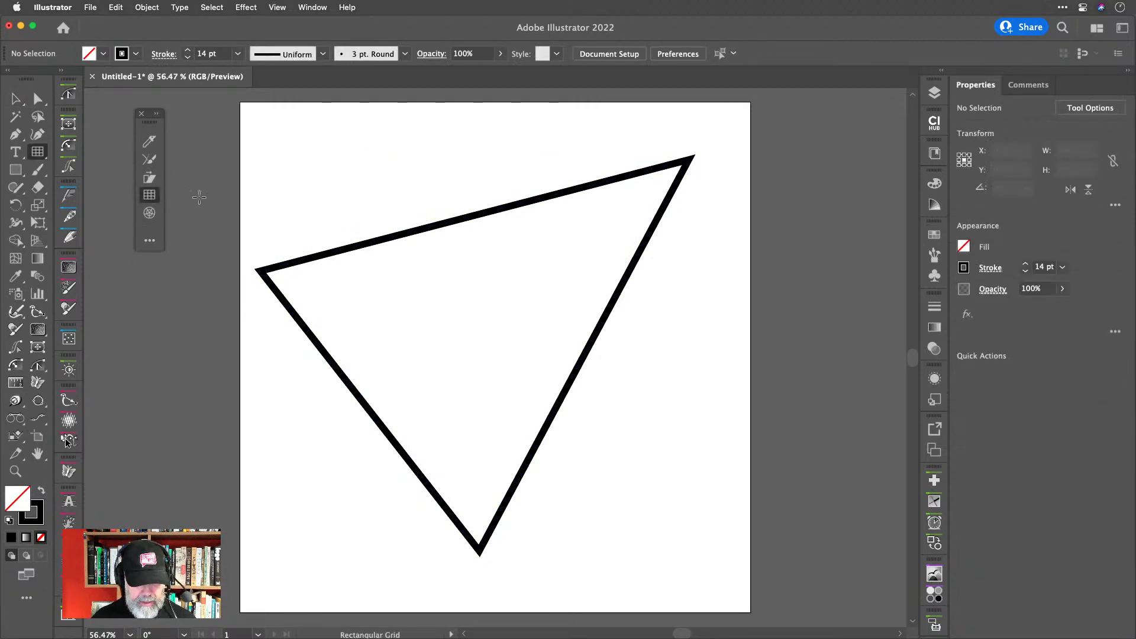
{"action": "left_click_drag", "start_coordinate": [260, 198], "coordinate": [567, 432]}
{"action": "key", "text": "Up"}
{"action": "key", "text": "Up"}
{"action": "key", "text": "Right"}
{"action": "key", "text": "Right"}
Set the grid's stroke weight to 8 pt.
{"action": "left_click", "coordinate": [1040, 267]}
{"action": "type", "text": "0.5"}
{"action": "key", "text": "Return"}
{"action": "type", "text": "5"}
{"action": "key", "text": "Return"}
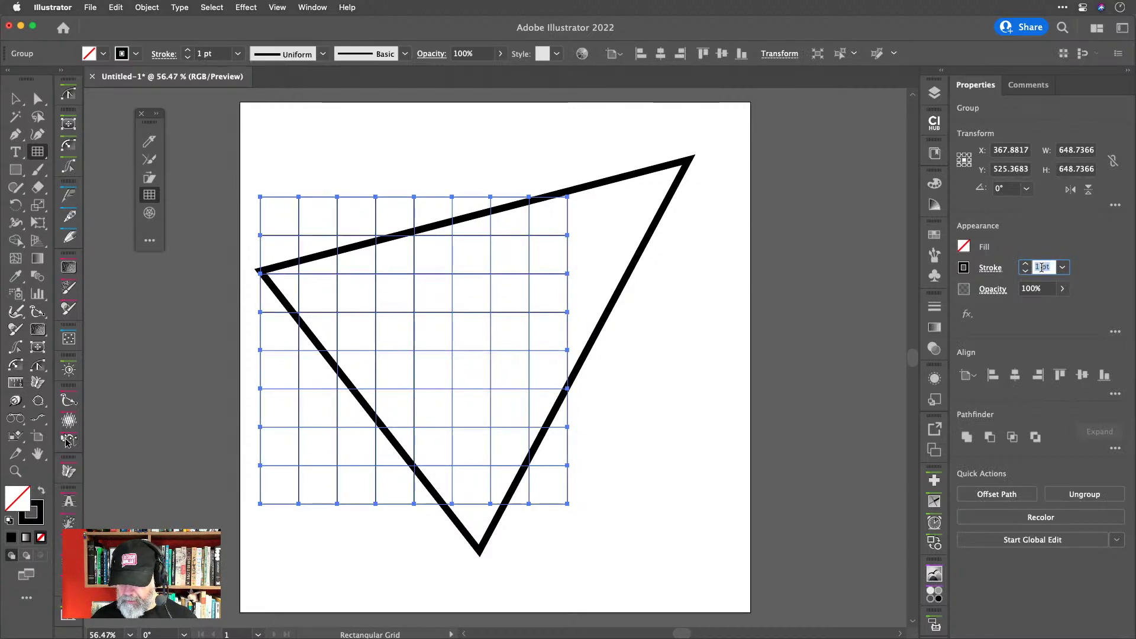
{"action": "key", "text": "Up"}
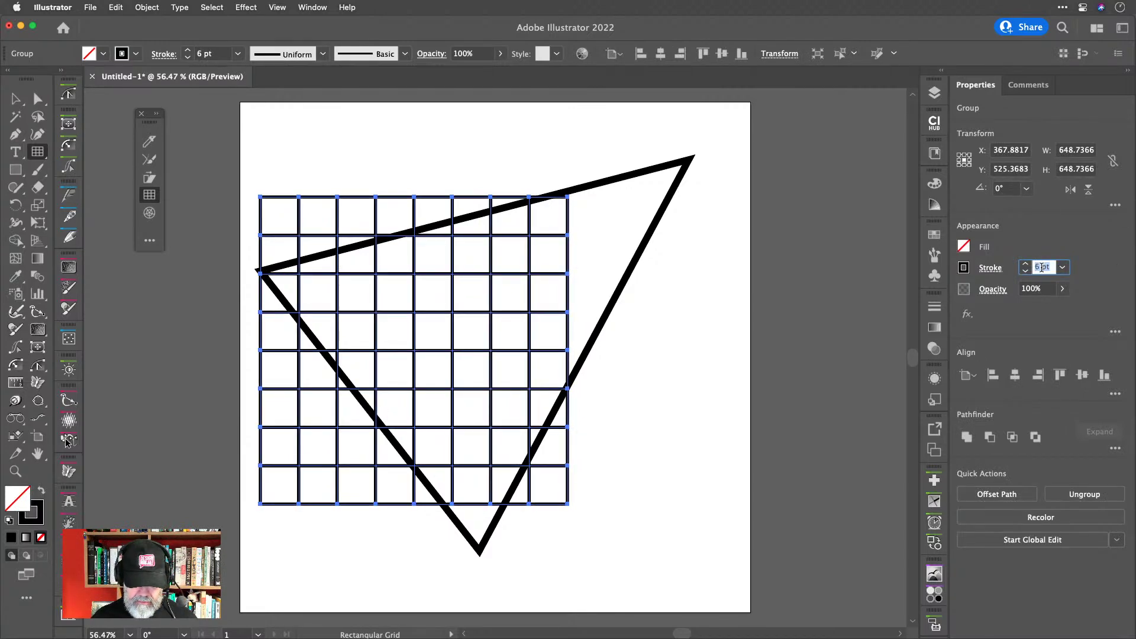
{"action": "key", "text": "Up"}
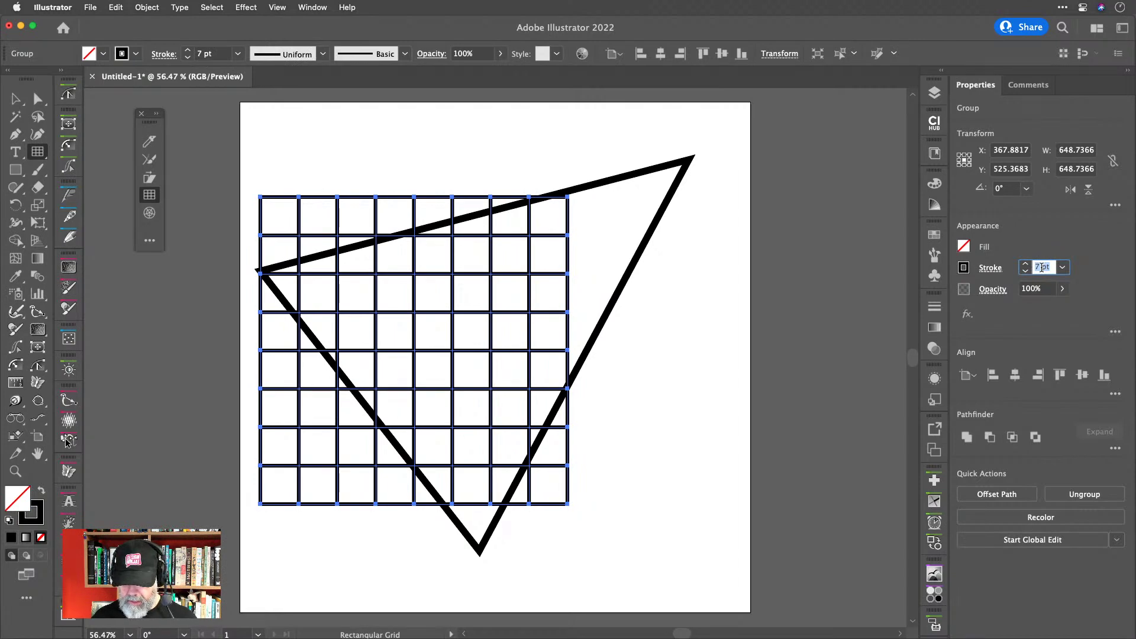
{"action": "key", "text": "Up"}
{"action": "key", "text": "Return"}
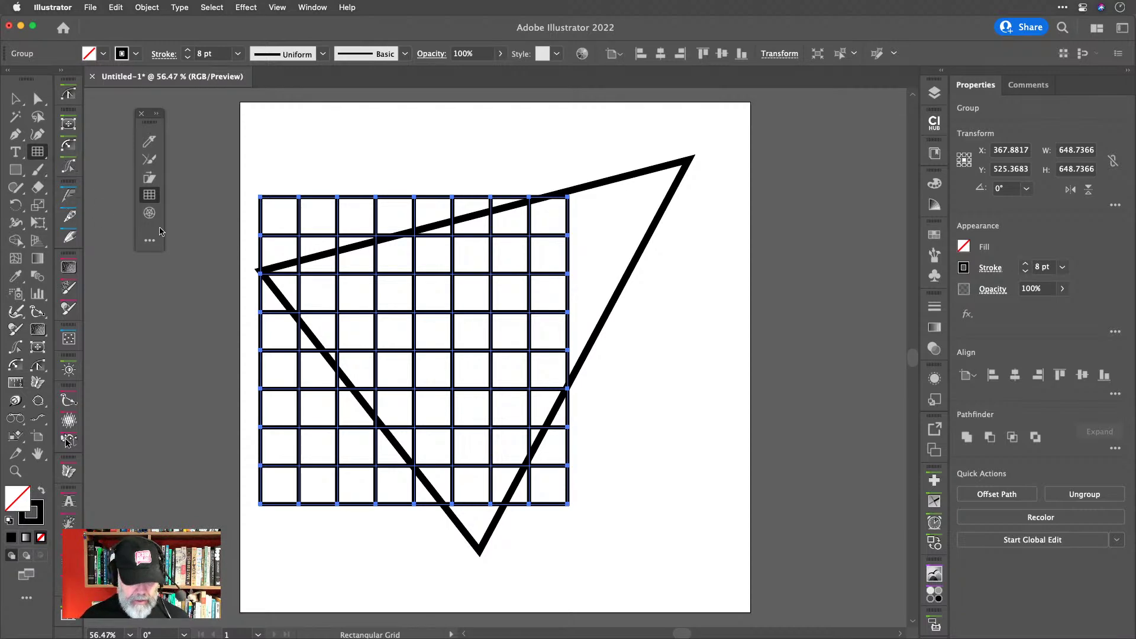
Rotate the grid about 9.3° with Free Transform, then free-distort its two upper corners to just outside the triangle's upper corners.
{"action": "key", "text": "e"}
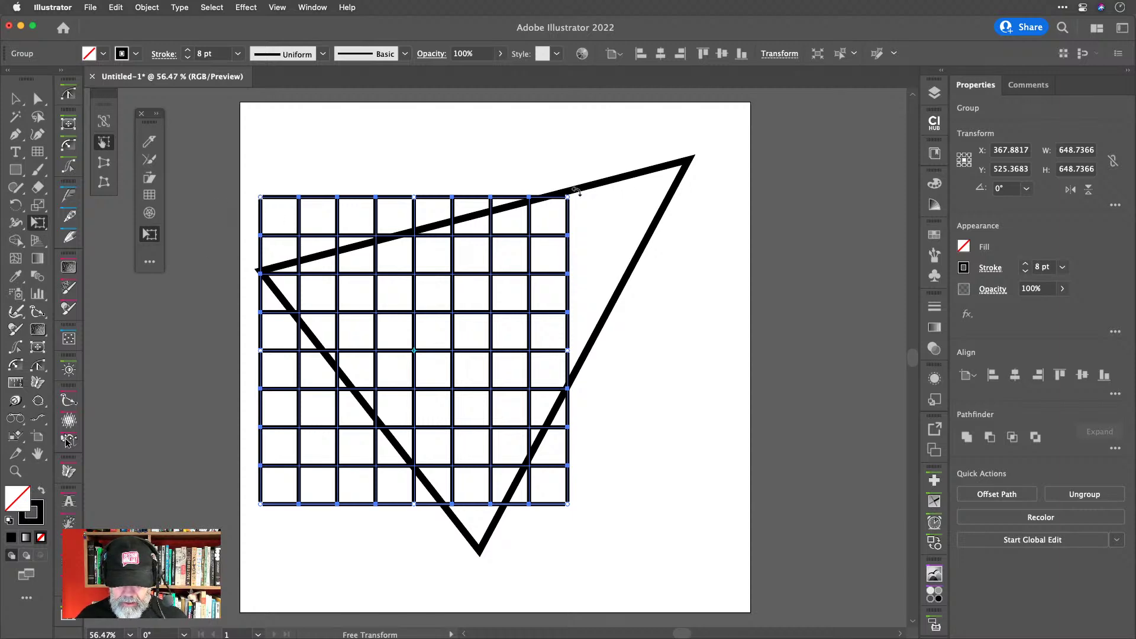
{"action": "left_click_drag", "start_coordinate": [568, 198], "coordinate": [557, 149]}
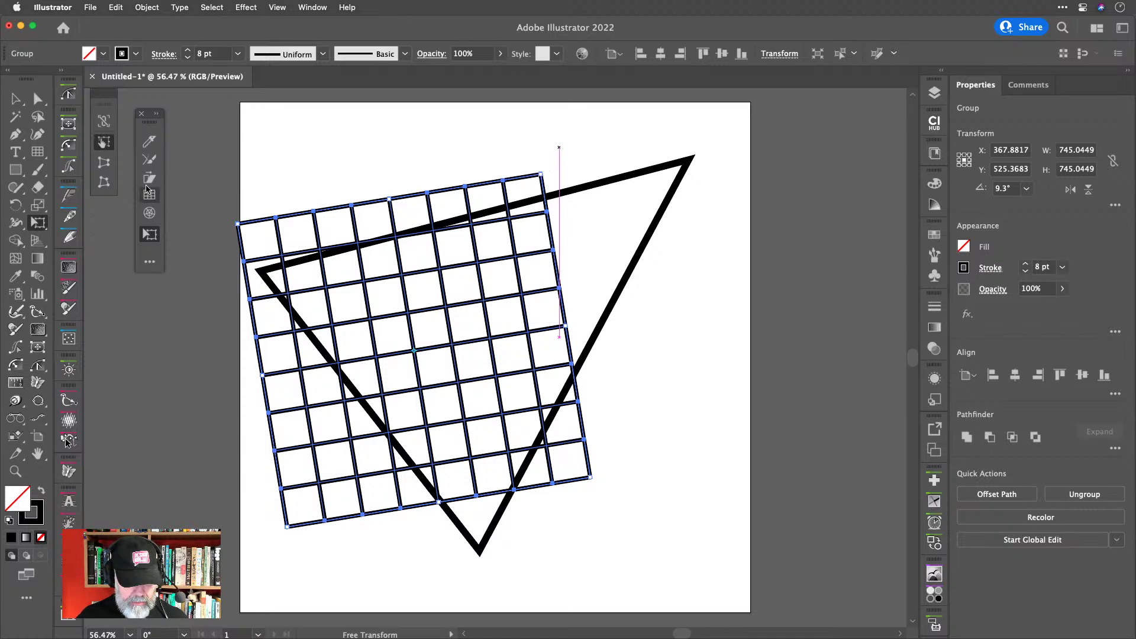
{"action": "left_click", "coordinate": [103, 181]}
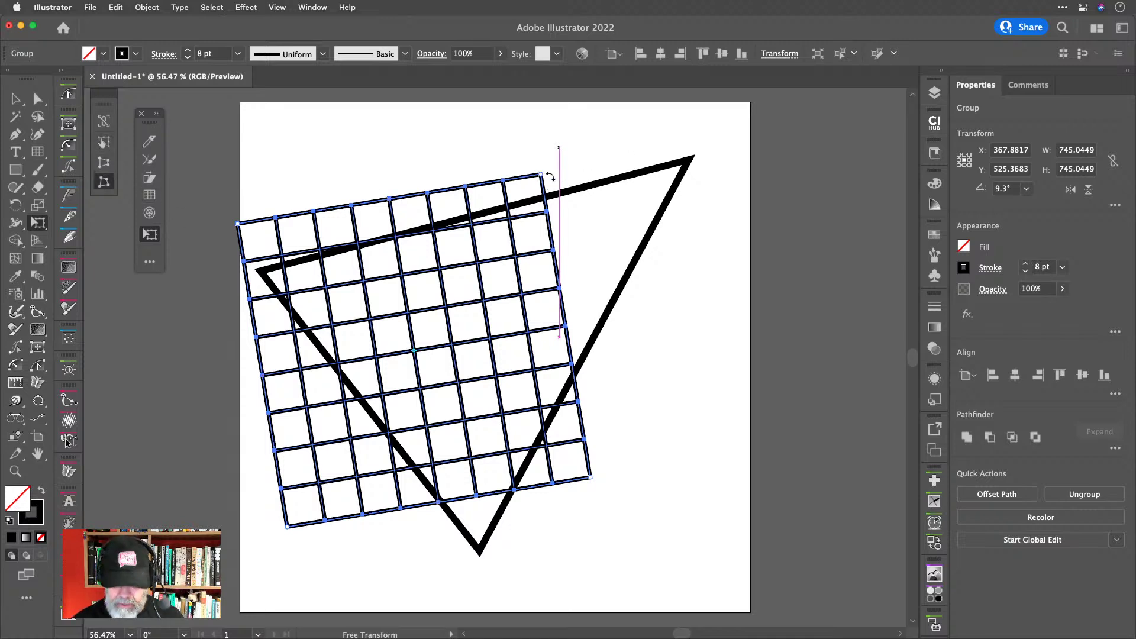
{"action": "left_click_drag", "start_coordinate": [550, 175], "coordinate": [709, 151]}
{"action": "mouse_move", "coordinate": [246, 234]}
{"action": "left_mouse_down"}
{"action": "mouse_move", "coordinate": [254, 271]}
{"action": "mouse_move", "coordinate": [247, 255]}
{"action": "left_mouse_up"}
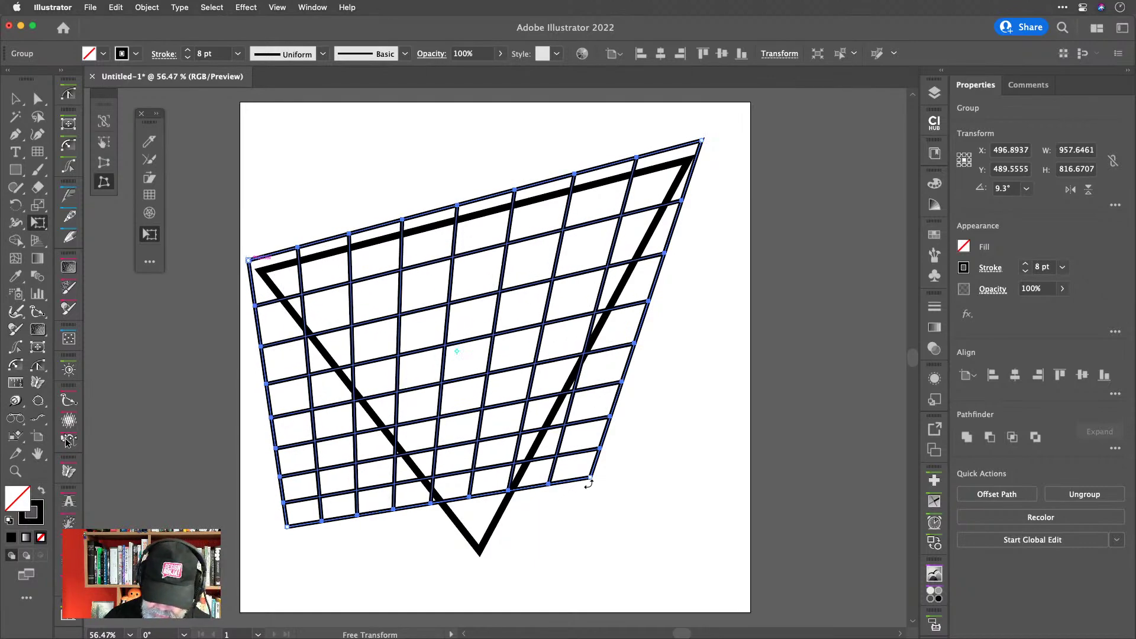
Free-distort the grid's lower corners outward and downward so it encloses the whole triangle, measuring about 970 x 986 px.
{"action": "left_click_drag", "start_coordinate": [590, 481], "coordinate": [618, 480]}
{"action": "left_click_drag", "start_coordinate": [288, 528], "coordinate": [401, 620]}
{"action": "mouse_move", "coordinate": [612, 472]}
{"action": "left_mouse_down"}
{"action": "mouse_move", "coordinate": [613, 494]}
{"action": "mouse_move", "coordinate": [625, 477]}
{"action": "left_mouse_up"}
{"action": "left_click_drag", "start_coordinate": [706, 147], "coordinate": [707, 143]}
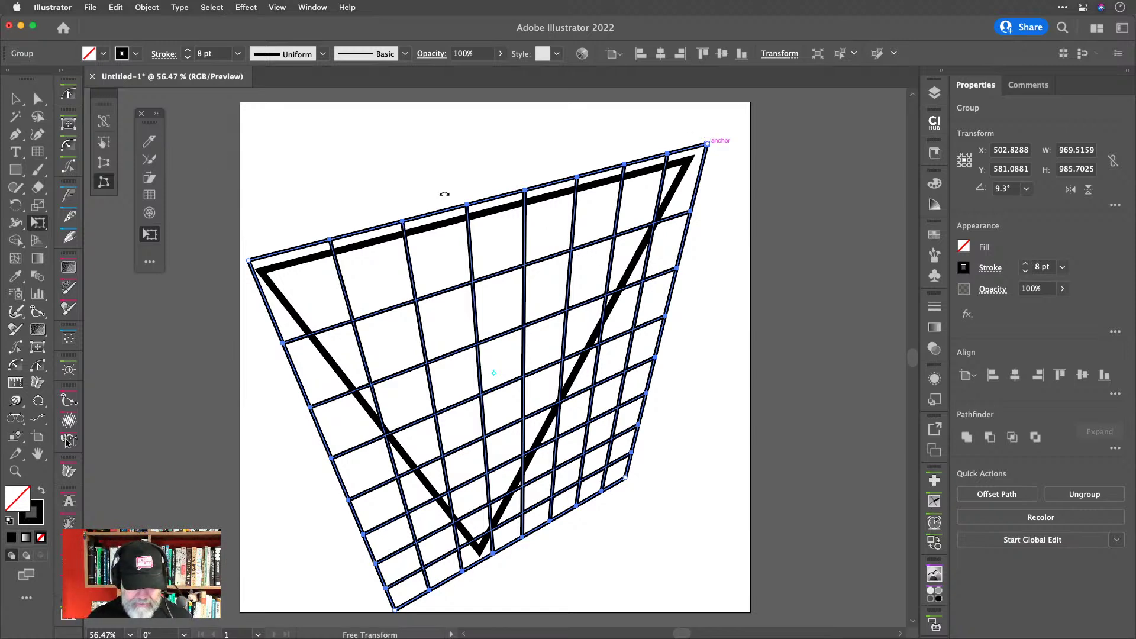
{"action": "left_click", "coordinate": [16, 100]}
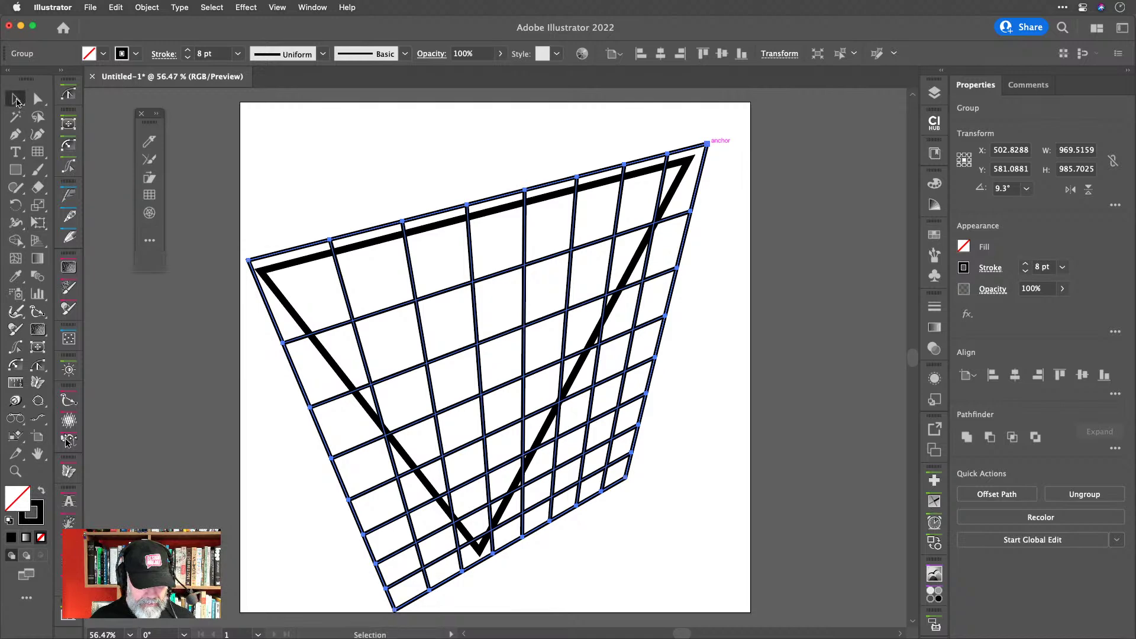
{"action": "left_click", "coordinate": [390, 177]}
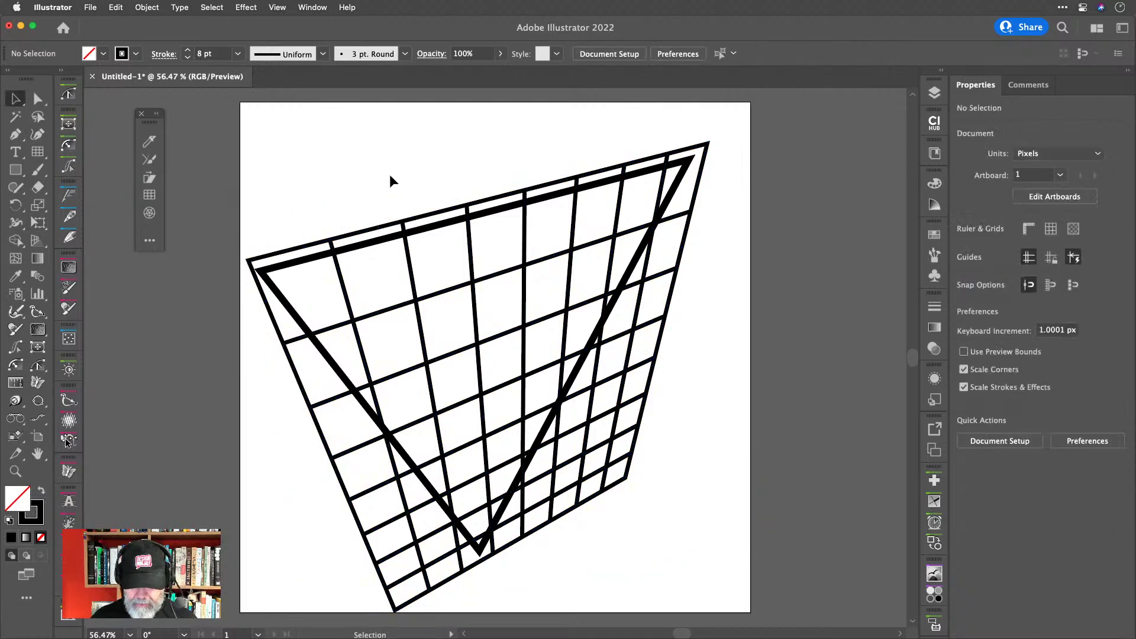
Recolor the strokes of both the grid and the triangle with the blue swatch R=0 G=113 B=188.
{"action": "left_click", "coordinate": [435, 218]}
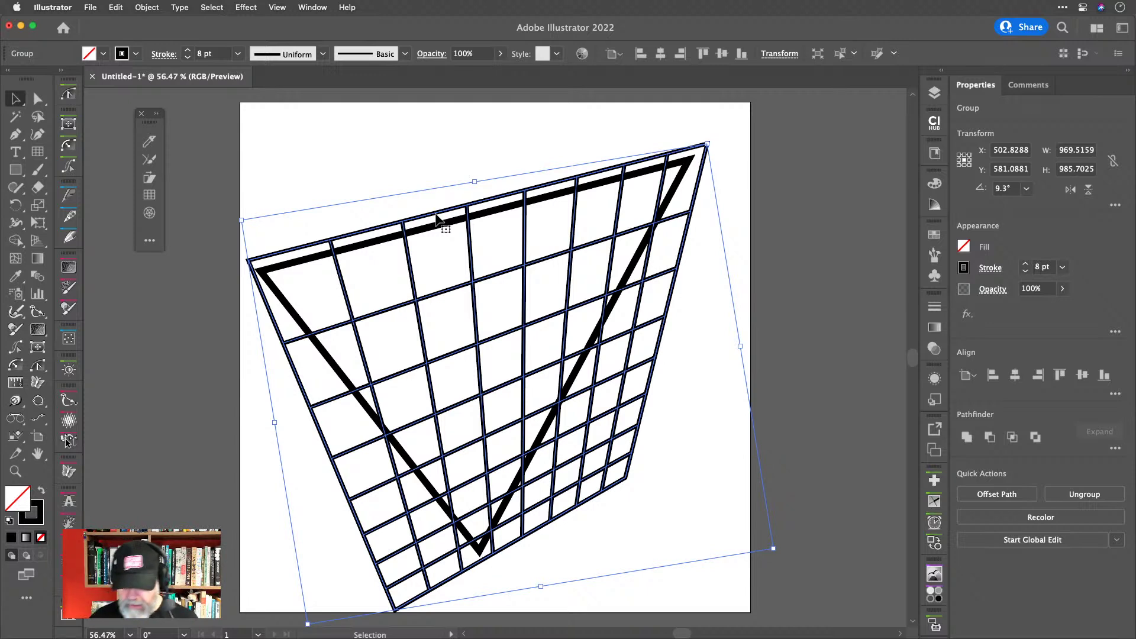
{"action": "key", "text": "super+shift+g"}
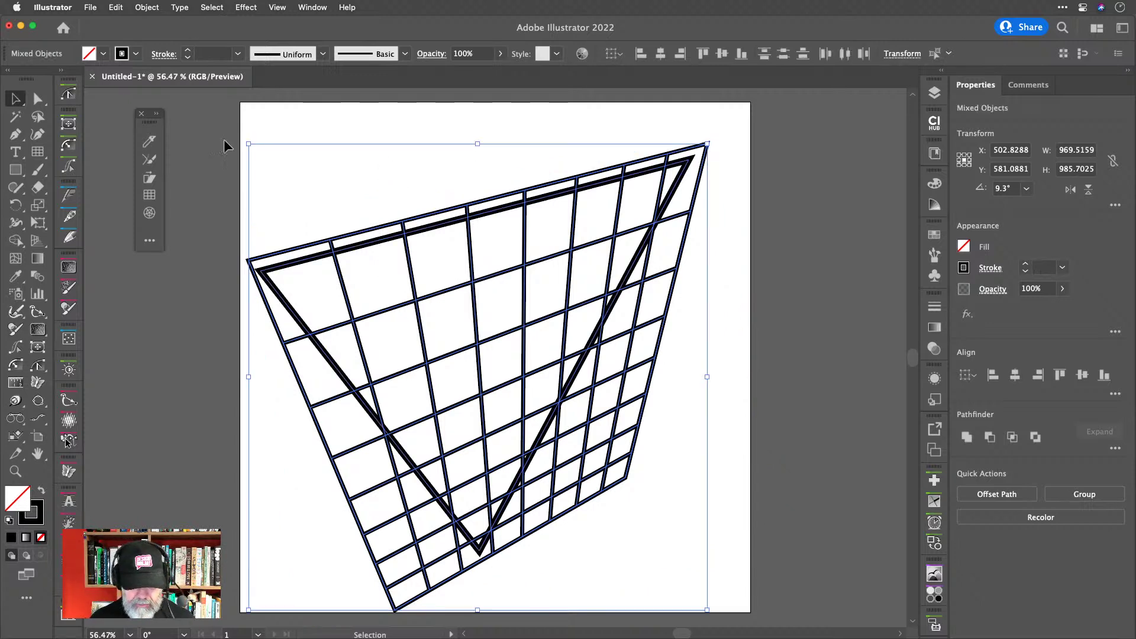
{"action": "left_click", "coordinate": [136, 55]}
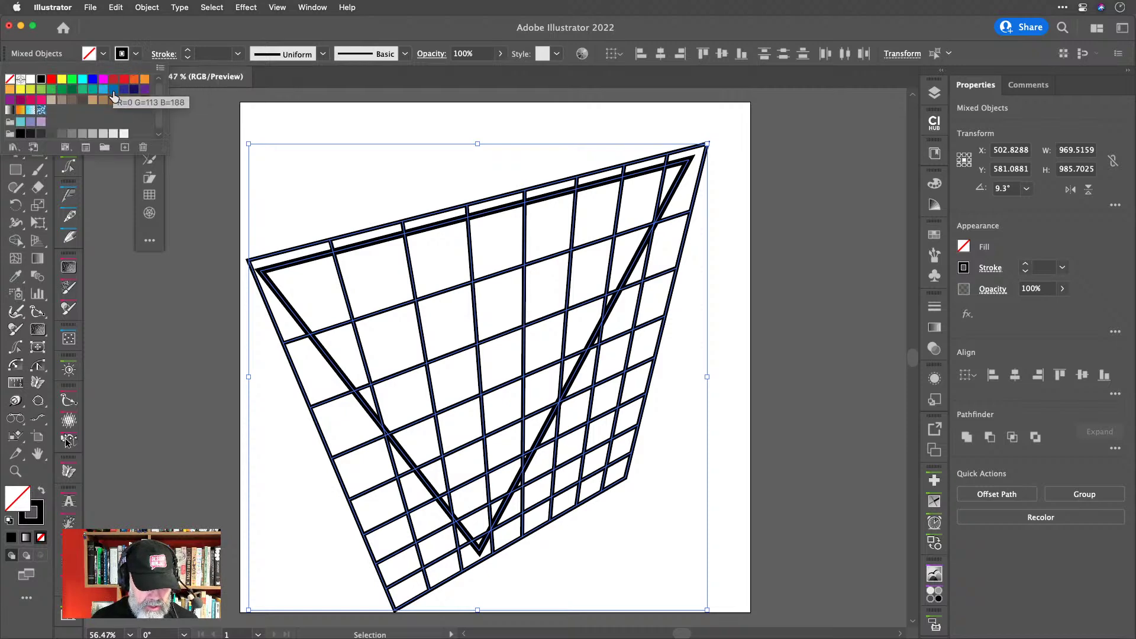
{"action": "left_click", "coordinate": [113, 90]}
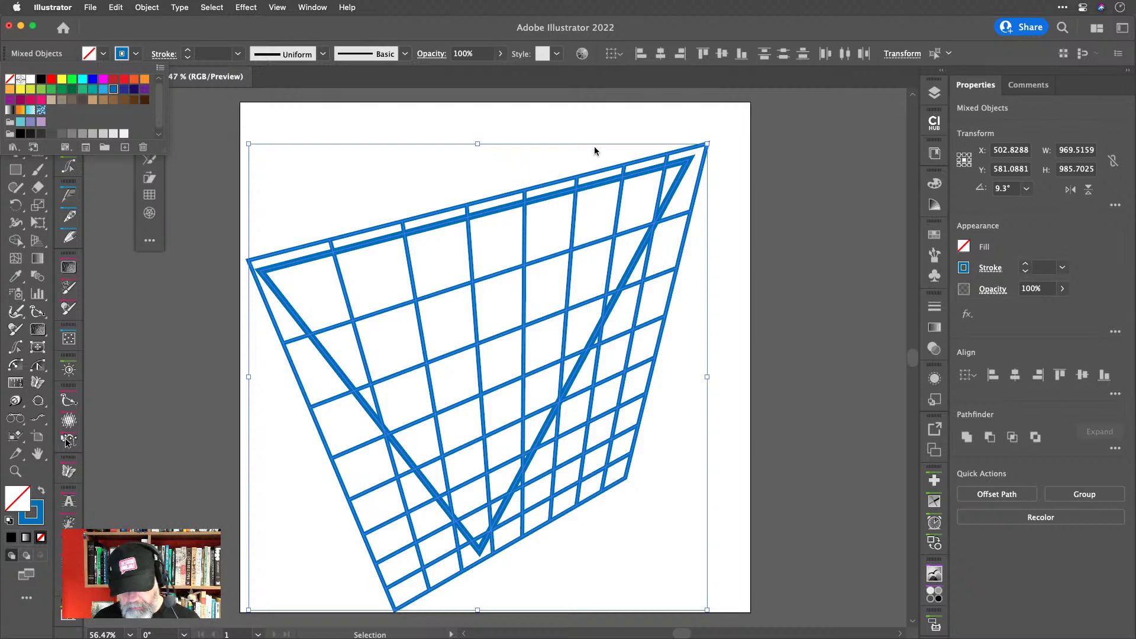
{"action": "key", "text": "Escape"}
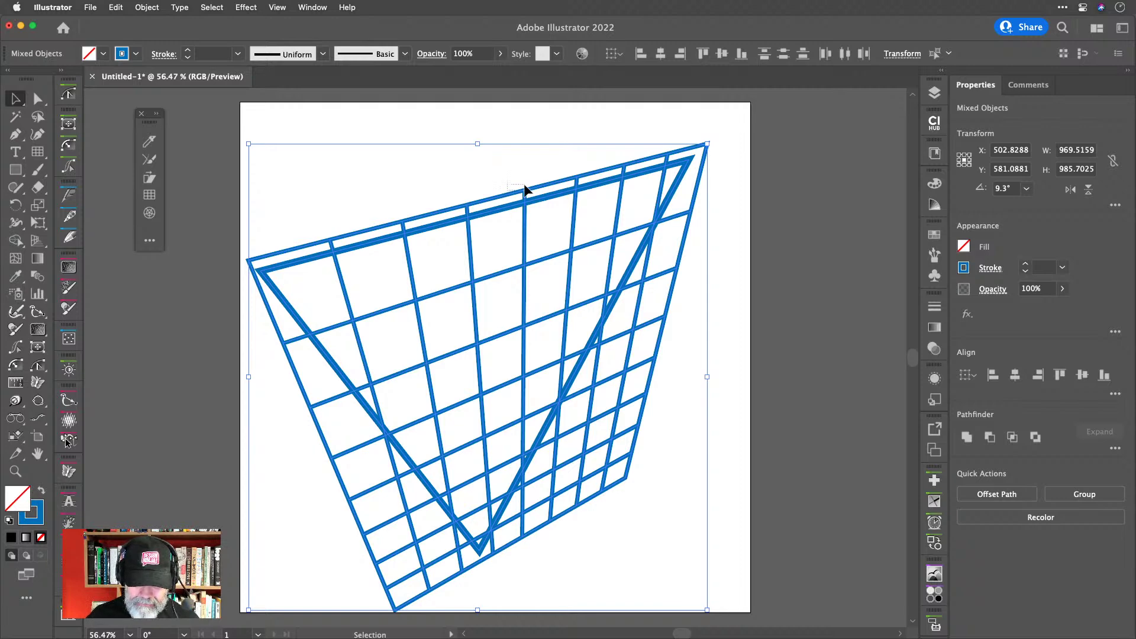
Move the grid and triangle together up and to the right, to about X 528, Y 549 px.
{"action": "key", "text": "super+g"}
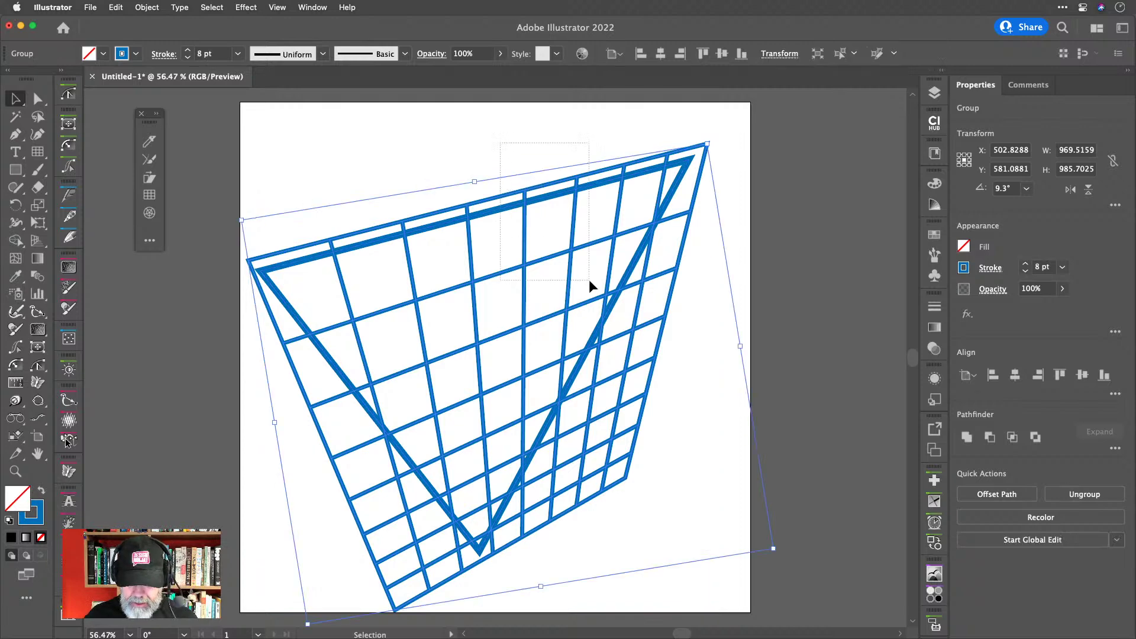
{"action": "key", "text": "super+shift+g"}
{"action": "mouse_move", "coordinate": [635, 281]}
{"action": "left_mouse_down"}
{"action": "mouse_move", "coordinate": [649, 273]}
{"action": "mouse_move", "coordinate": [639, 267]}
{"action": "left_mouse_up"}
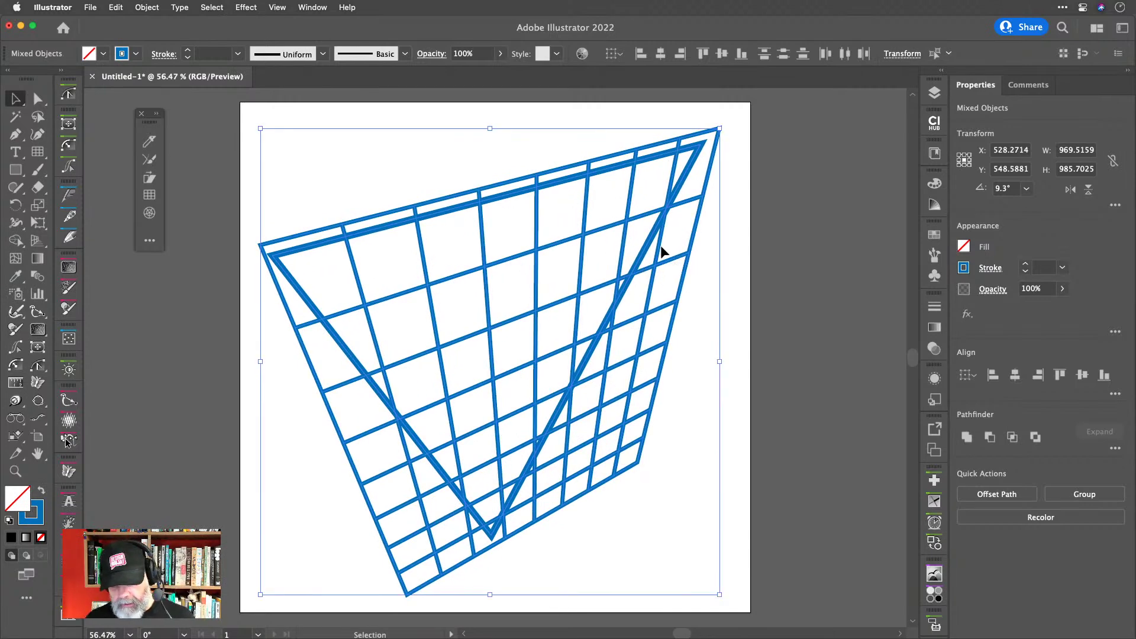
{"action": "left_click", "coordinate": [747, 208]}
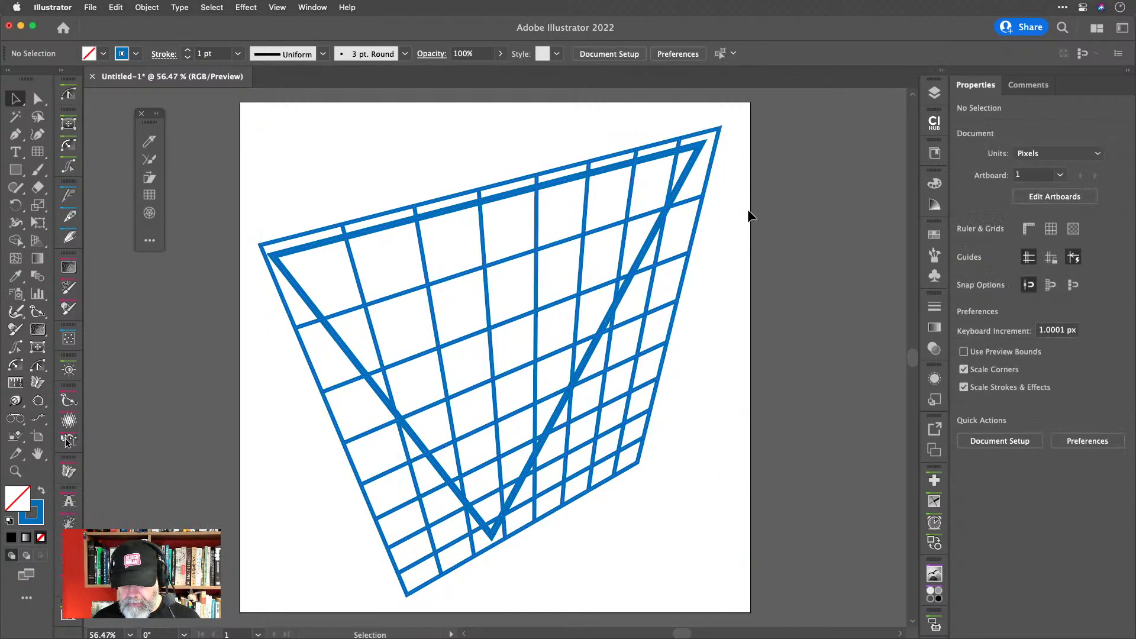
{"action": "left_click", "coordinate": [628, 216]}
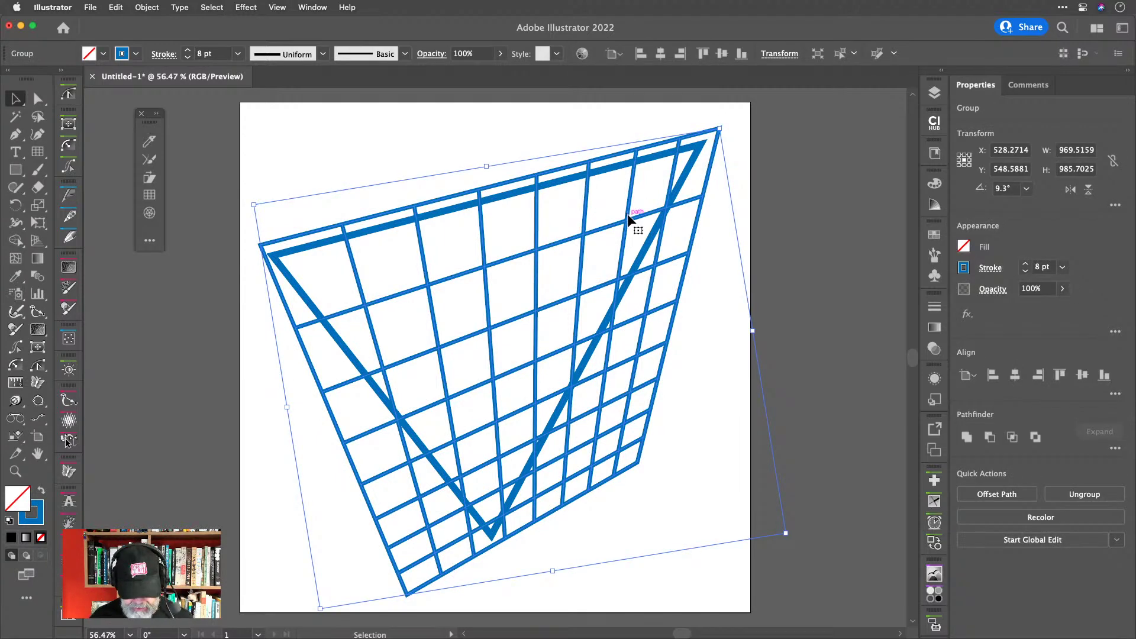
{"action": "key", "text": "Delete"}
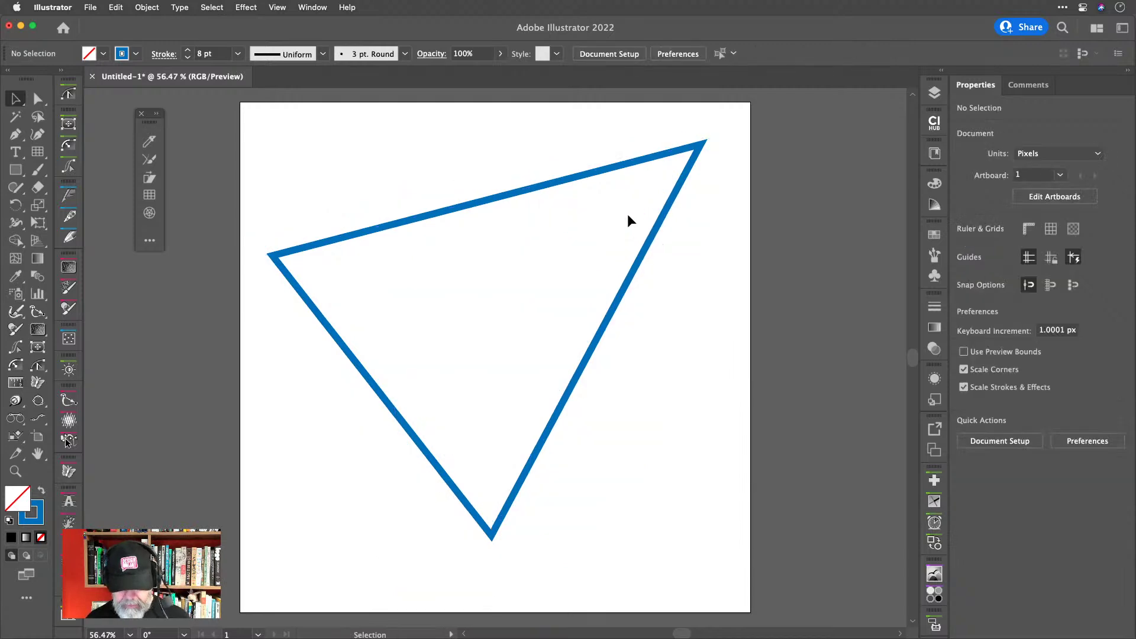
{"action": "left_click", "coordinate": [520, 190]}
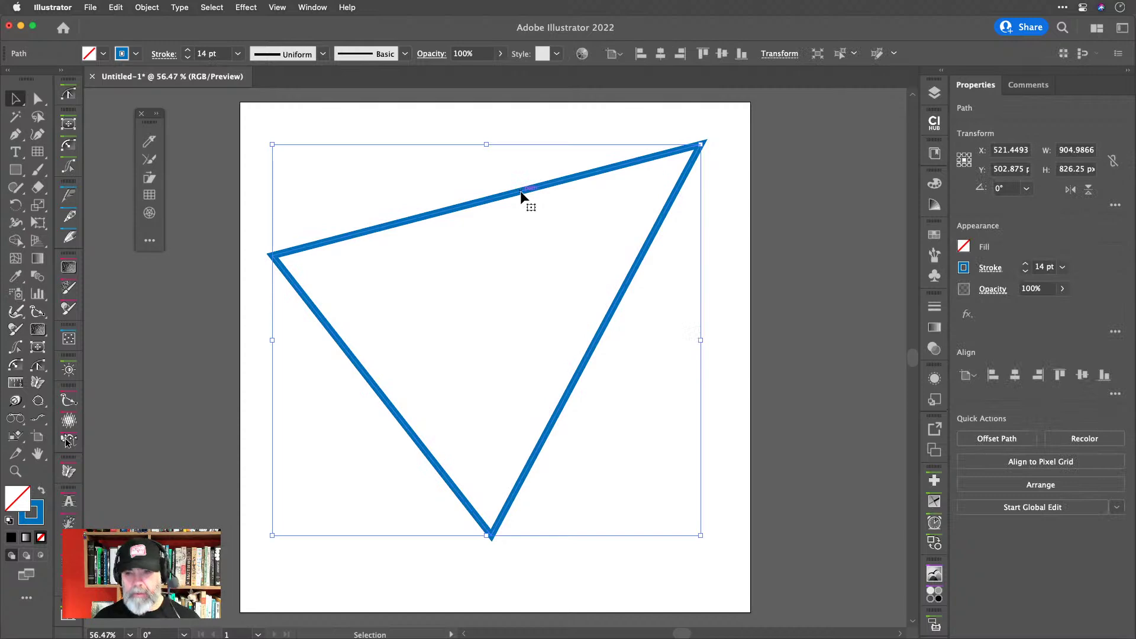
{"action": "key", "text": "super+z"}
{"action": "key", "text": "super+z"}
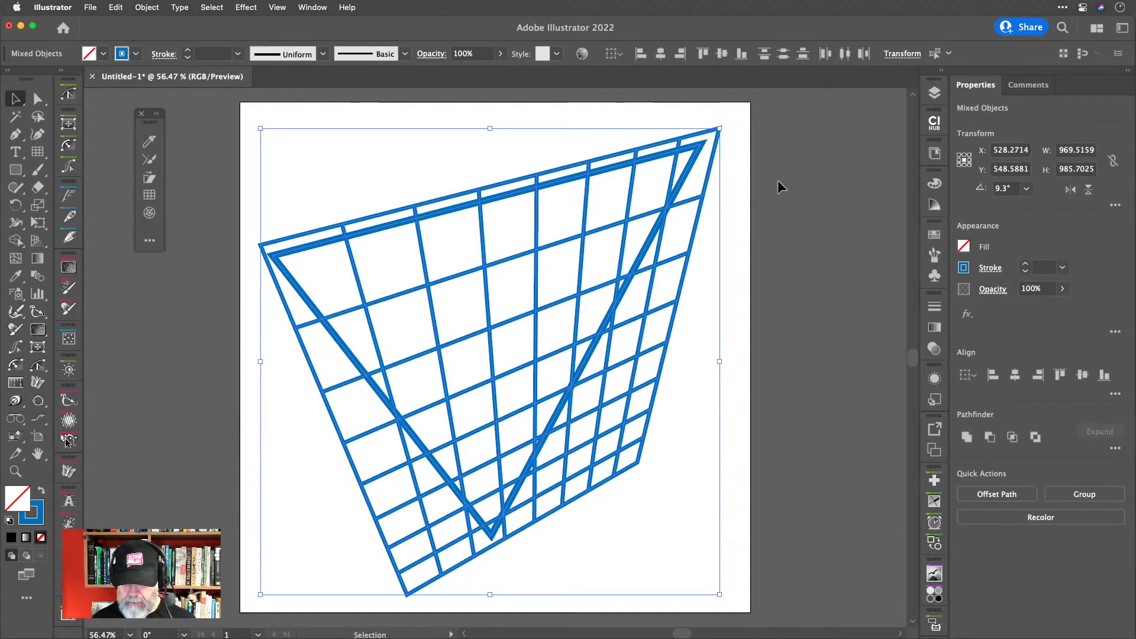
Send the distorted grid to the back, behind the triangle.
{"action": "left_click", "coordinate": [778, 182]}
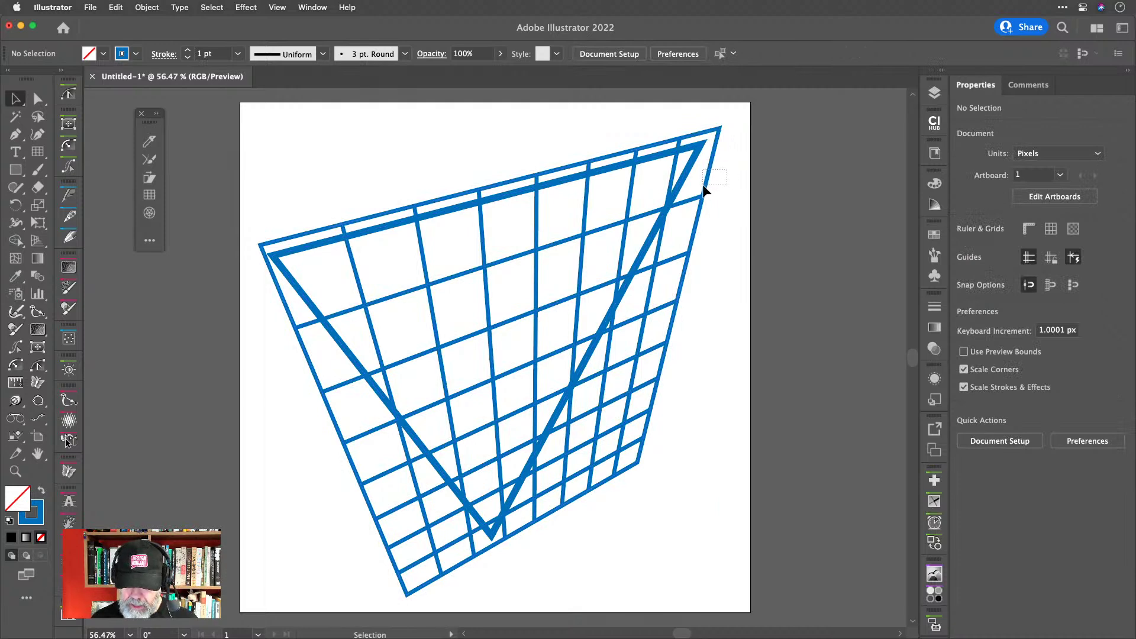
{"action": "left_click", "coordinate": [704, 187]}
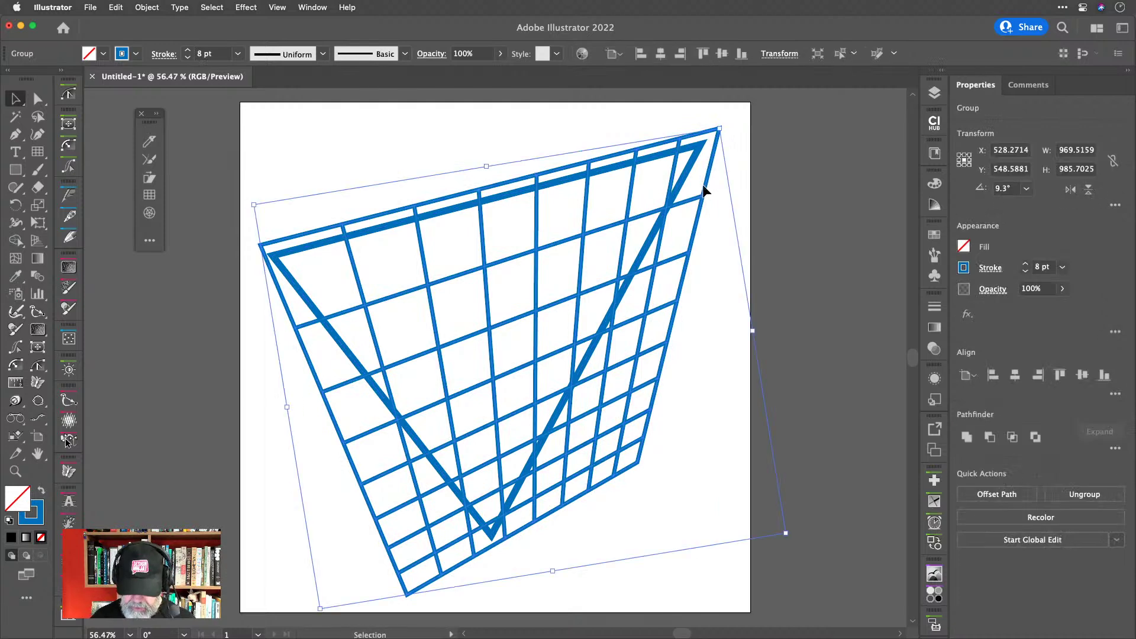
{"action": "right_click", "coordinate": [703, 186]}
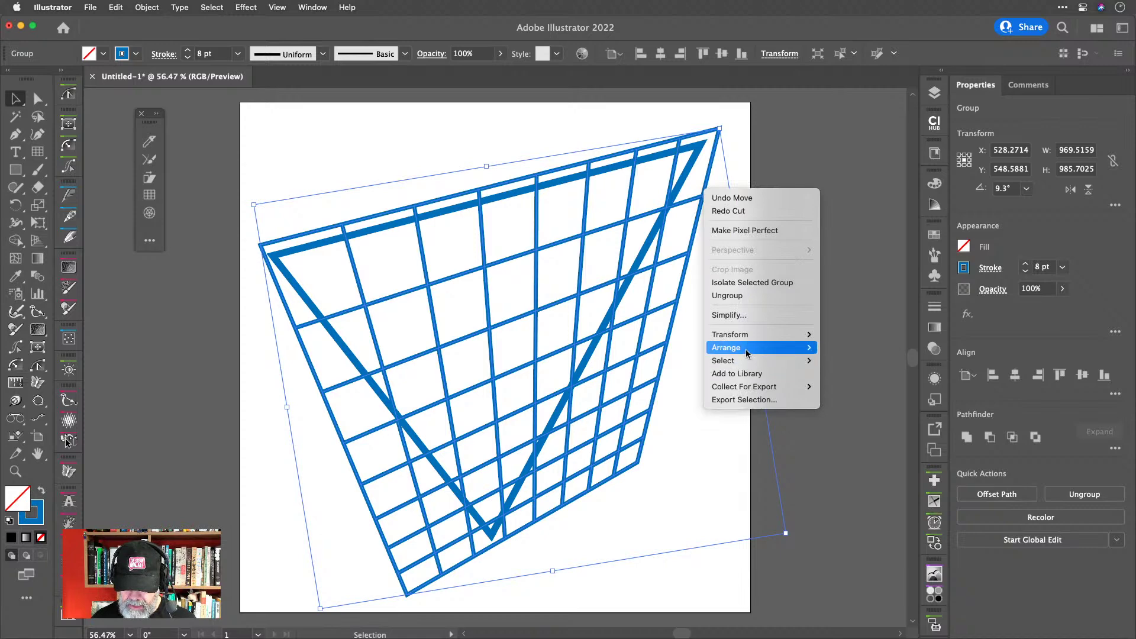
{"action": "mouse_move", "coordinate": [746, 355]}
{"action": "left_click", "coordinate": [855, 389]}
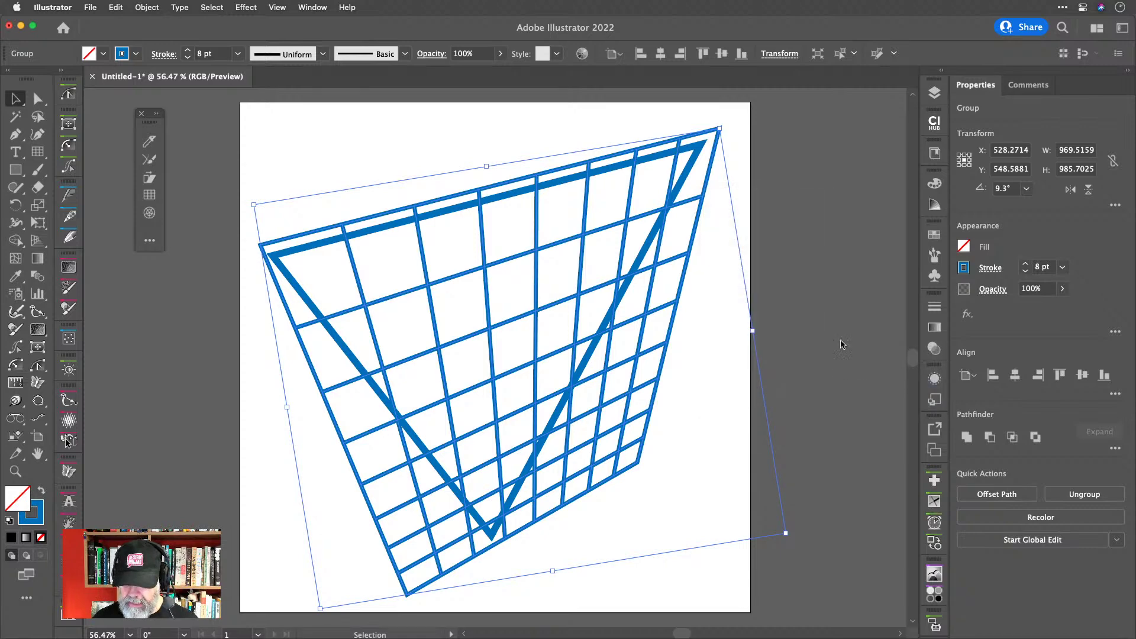
{"action": "left_click", "coordinate": [829, 222]}
Make a clipping mask from all the artwork so the triangle crops the grid, and select the clip group.
{"action": "key", "text": "super+a"}
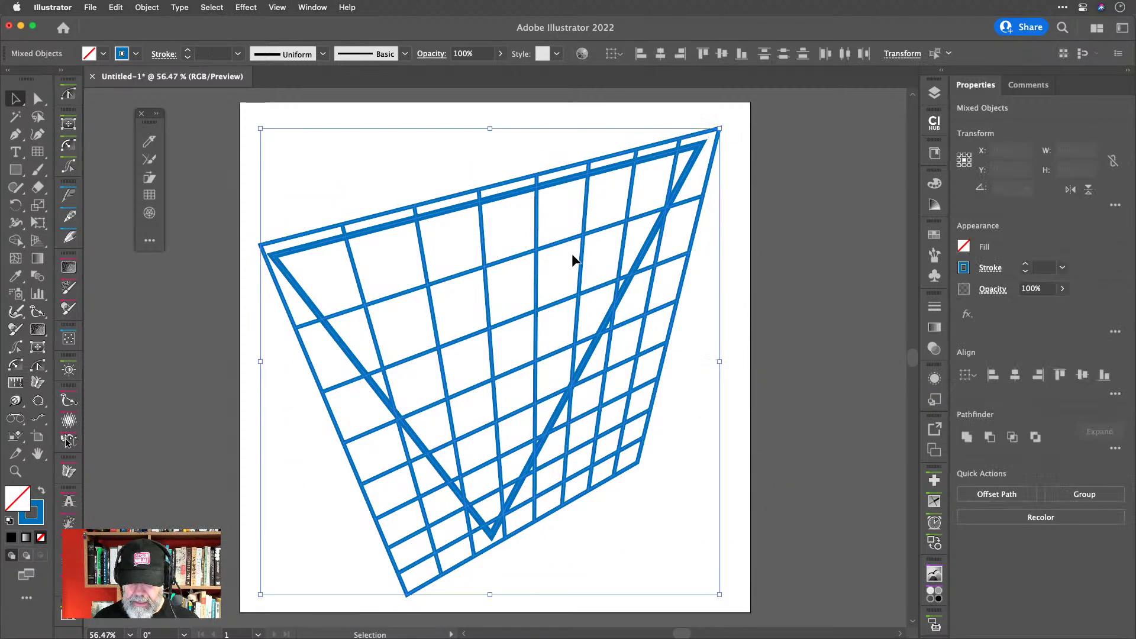
{"action": "key", "text": "a"}
{"action": "key", "text": "super+7"}
{"action": "key", "text": "v"}
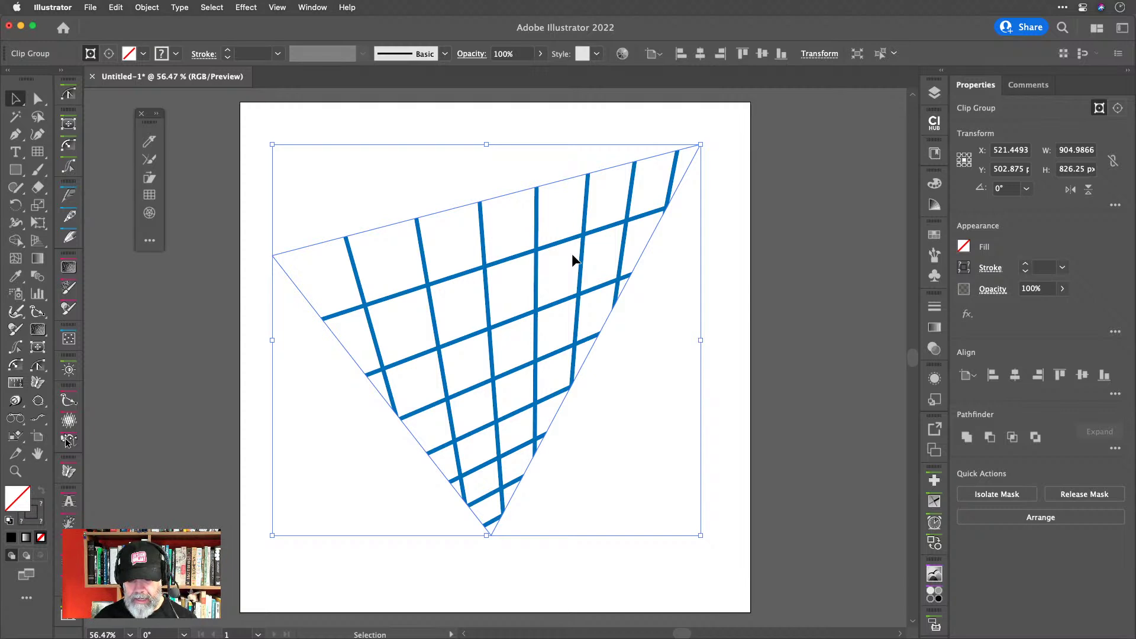
{"action": "left_click", "coordinate": [728, 231]}
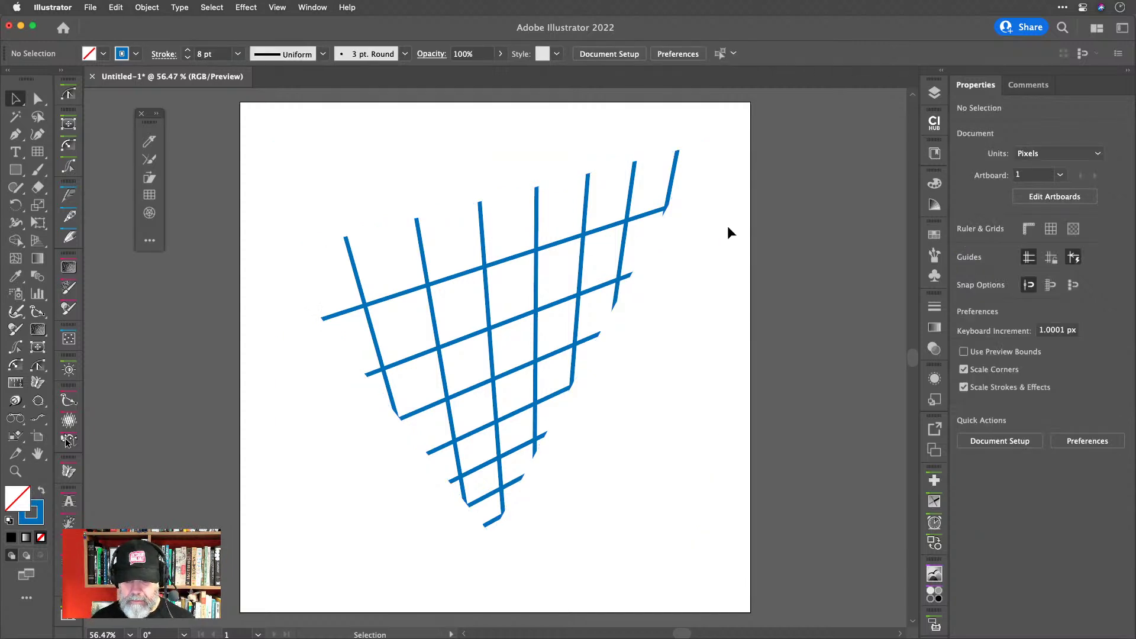
{"action": "left_click", "coordinate": [552, 187]}
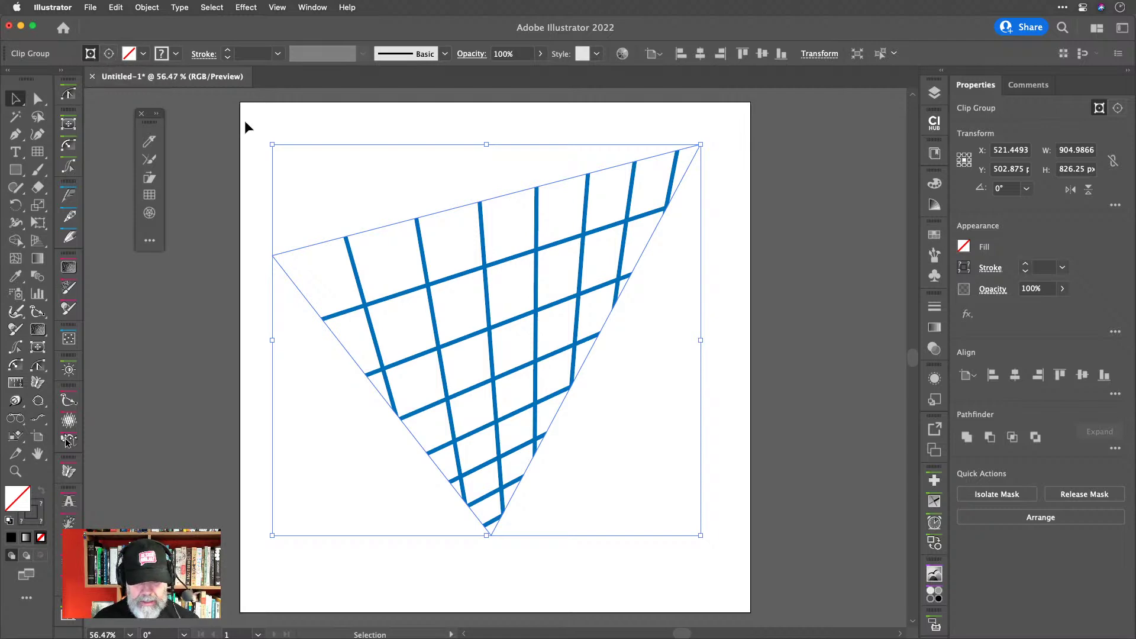
Undo the clipping mask and cut the distorted grid from the artboard.
{"action": "left_click", "coordinate": [747, 192]}
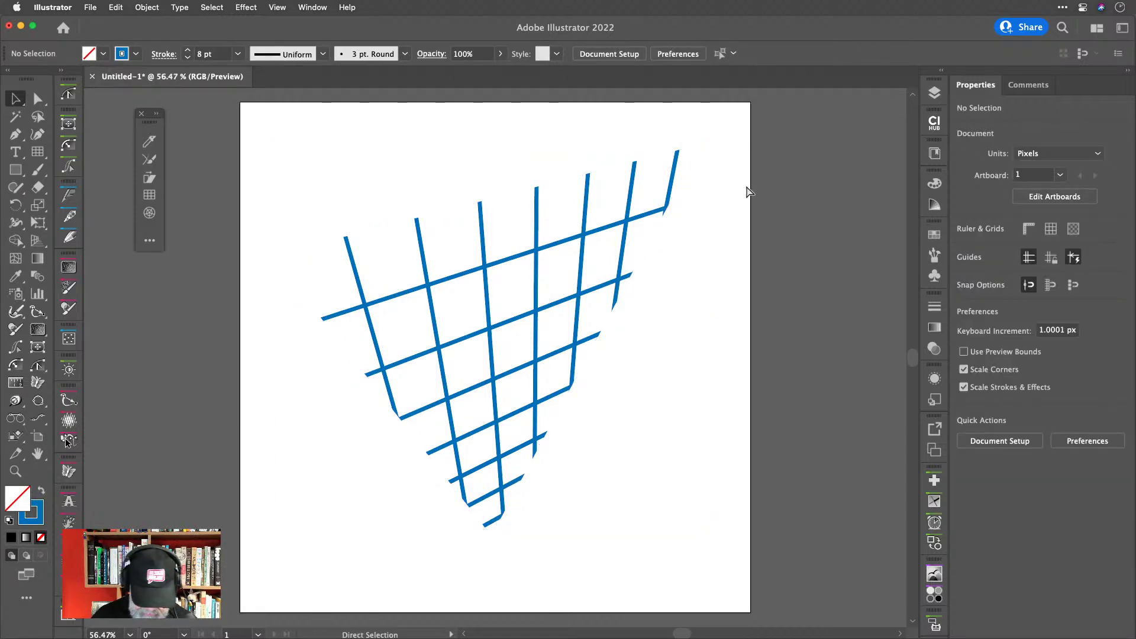
{"action": "key", "text": "super+z"}
{"action": "left_click", "coordinate": [740, 178]}
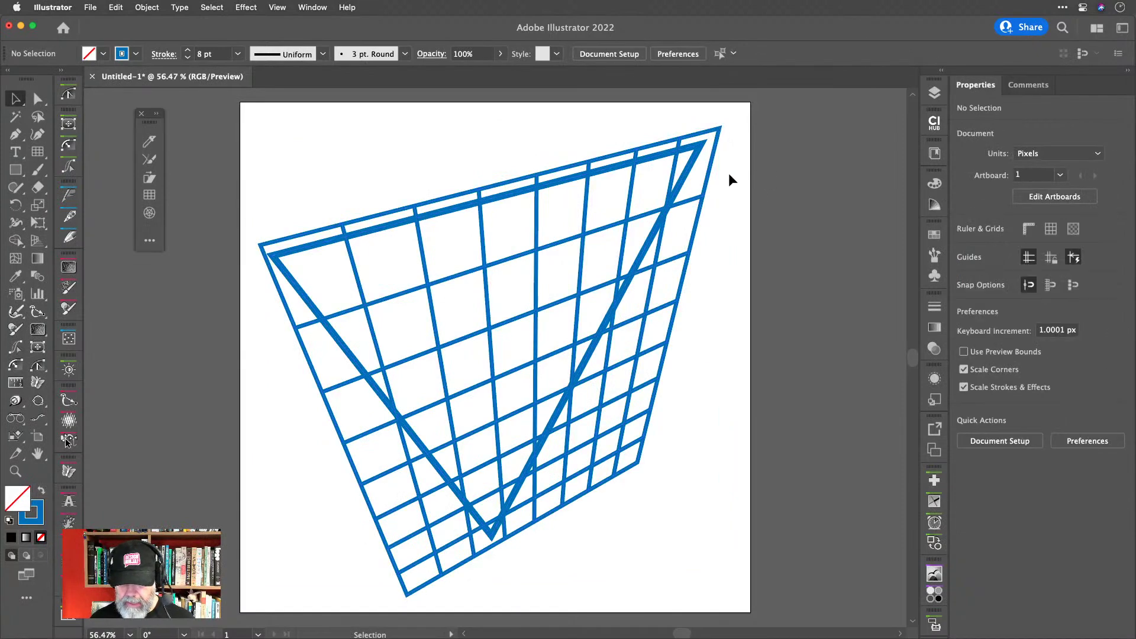
{"action": "left_click", "coordinate": [705, 192]}
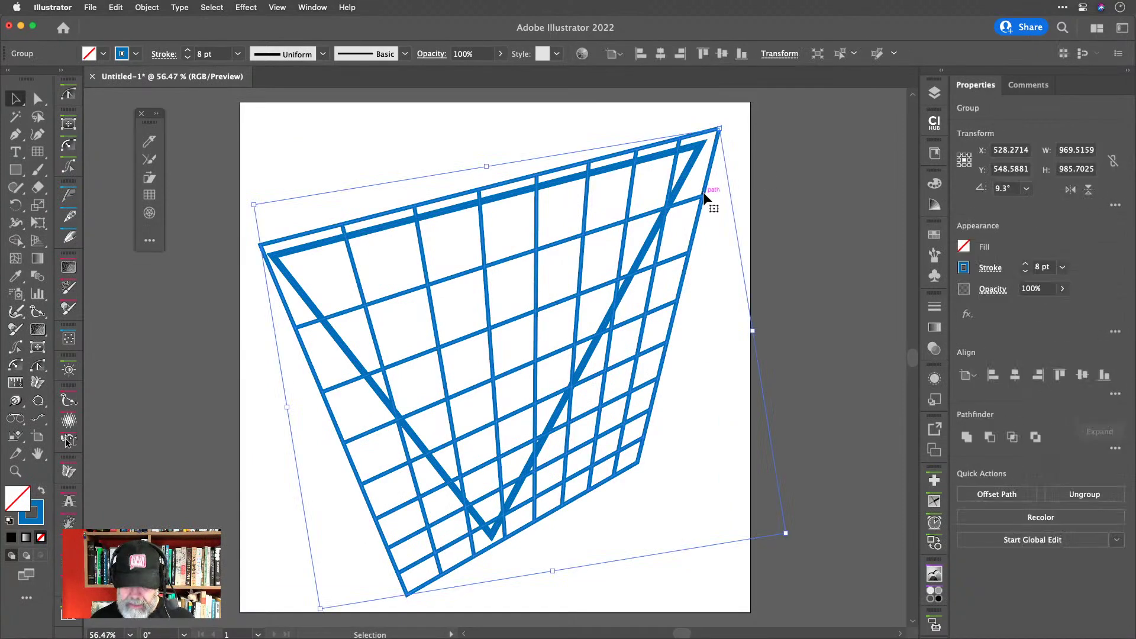
{"action": "key", "text": "Delete"}
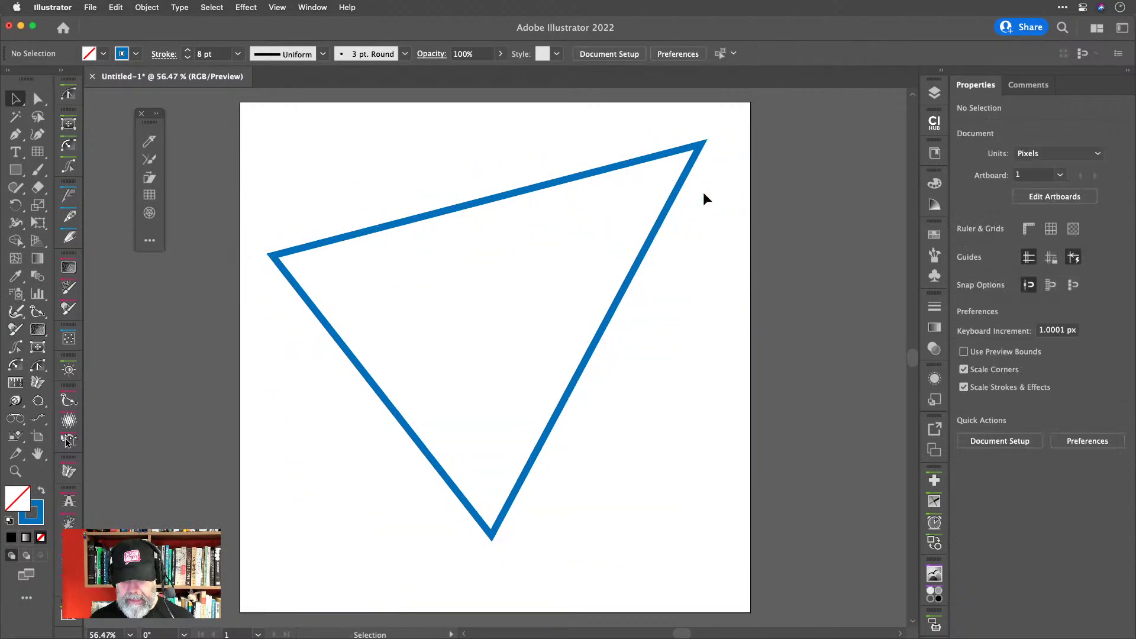
Set the triangle to Draw Inside mode and paste the distorted grid inside it.
{"action": "left_click", "coordinate": [643, 169]}
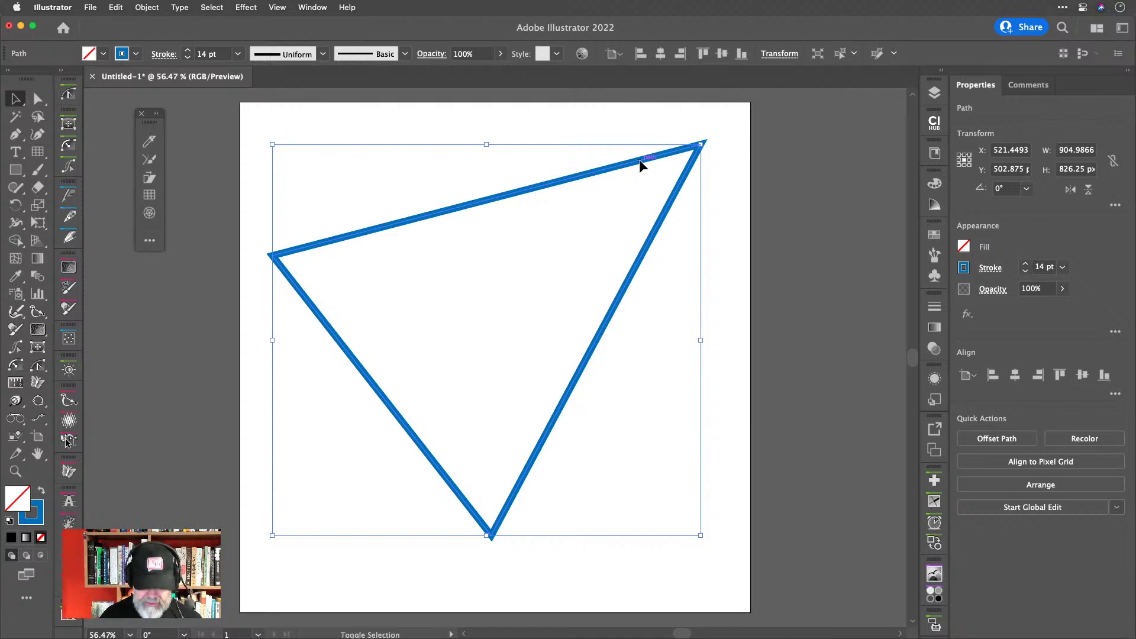
{"action": "key", "text": "shift+d"}
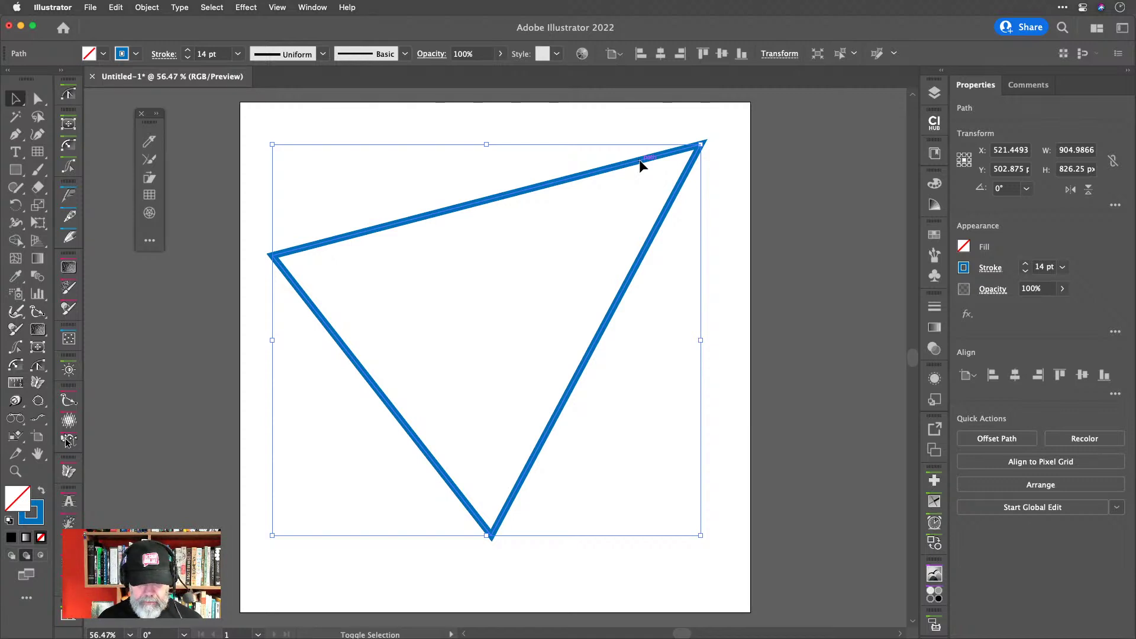
{"action": "key", "text": "shift+d"}
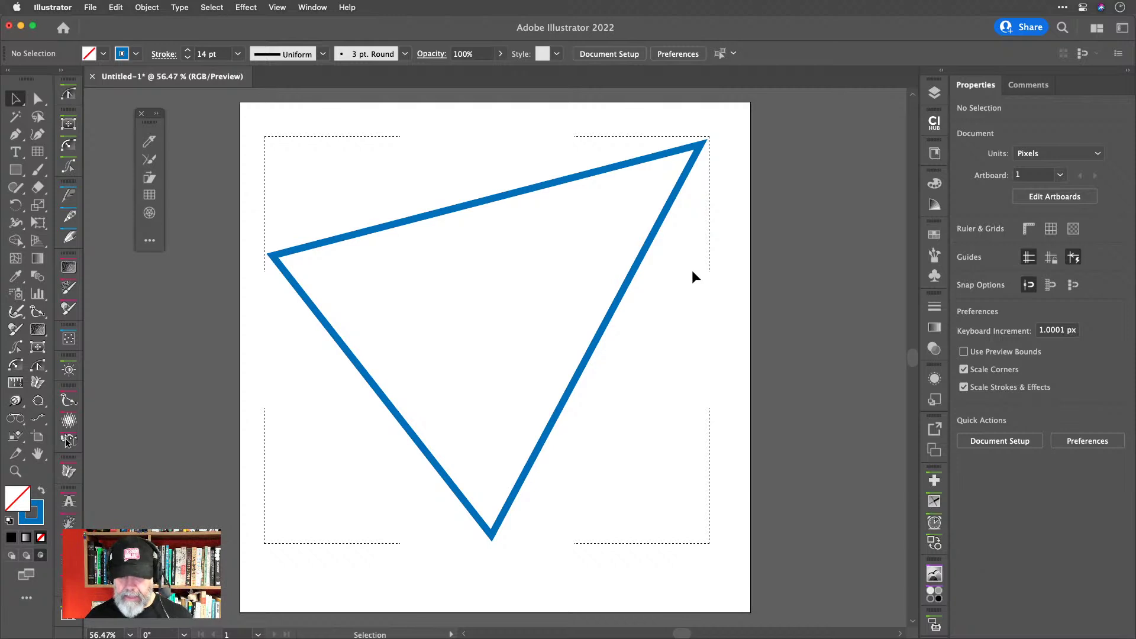
{"action": "key", "text": "a"}
{"action": "key", "text": "super+v"}
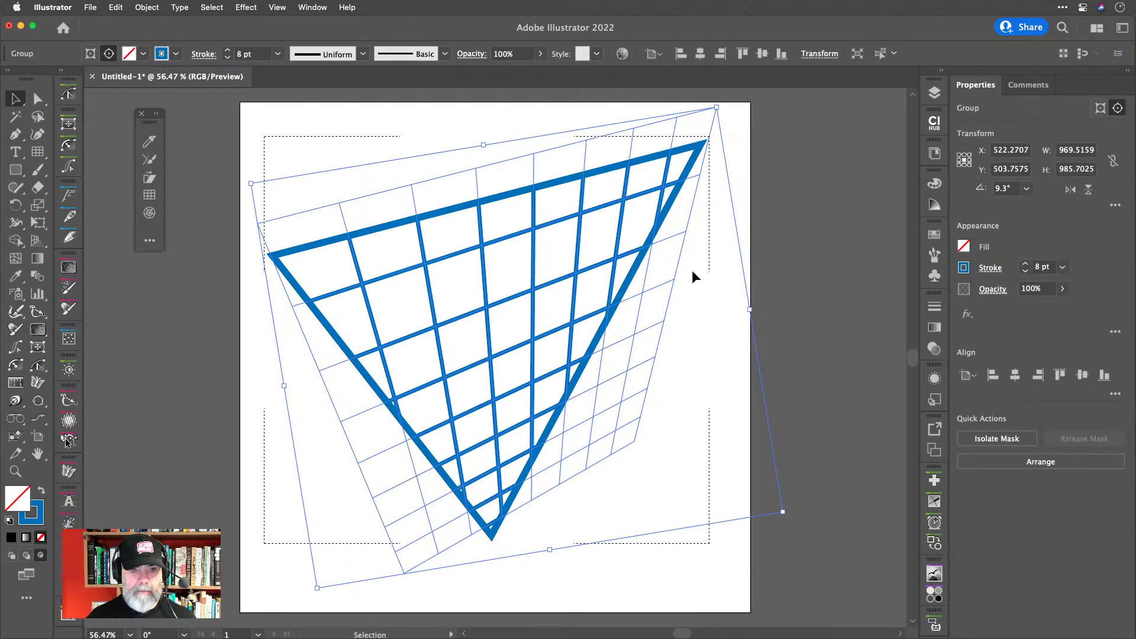
Nudge the pasted grid down inside the triangle to about Y 515 px, and deselect it.
{"action": "key", "text": "Down"}
{"action": "key", "text": "Down"}
{"action": "key", "text": "shift+Down"}
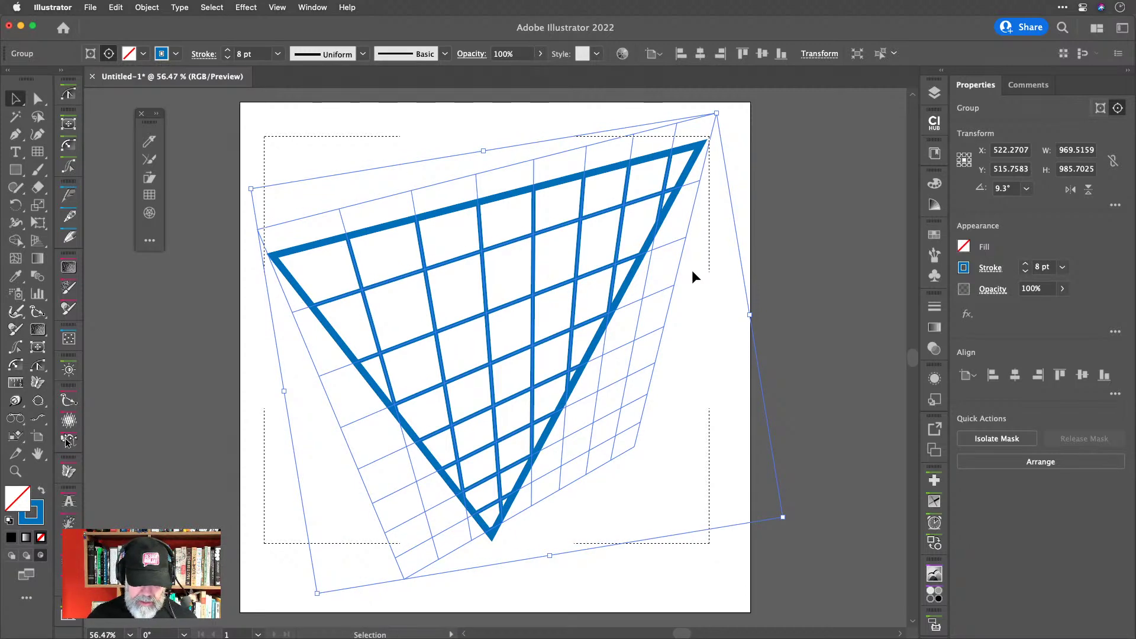
{"action": "key", "text": "Down"}
{"action": "key", "text": "Down"}
{"action": "key", "text": "Down"}
{"action": "key", "text": "Down"}
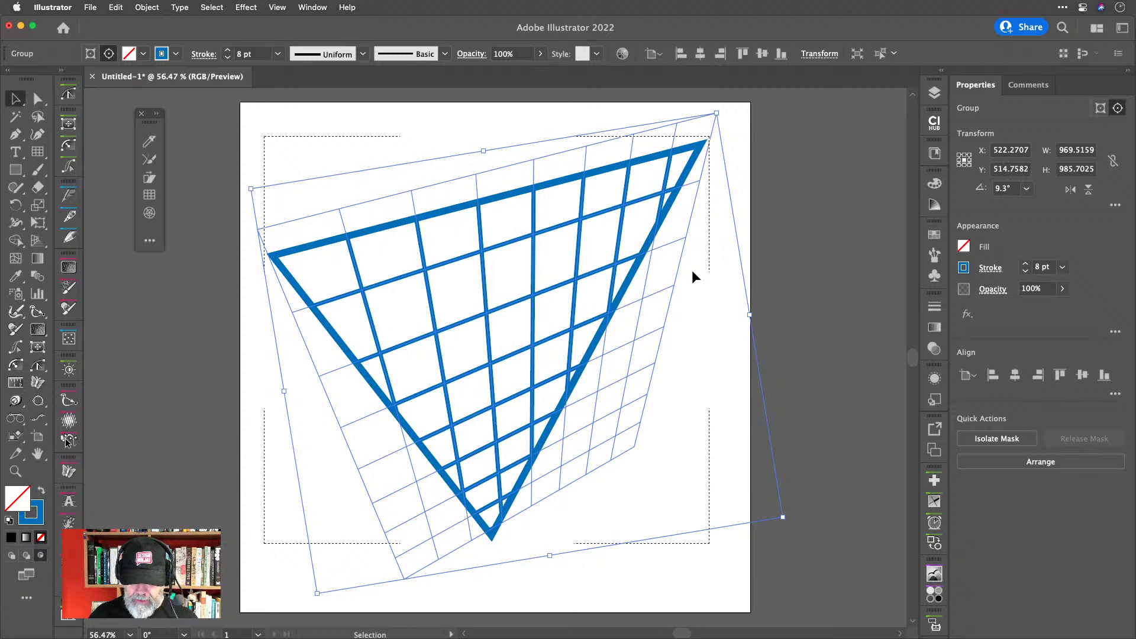
{"action": "key", "text": "Up"}
{"action": "key", "text": "Up"}
{"action": "key", "text": "Up"}
{"action": "key", "text": "Up"}
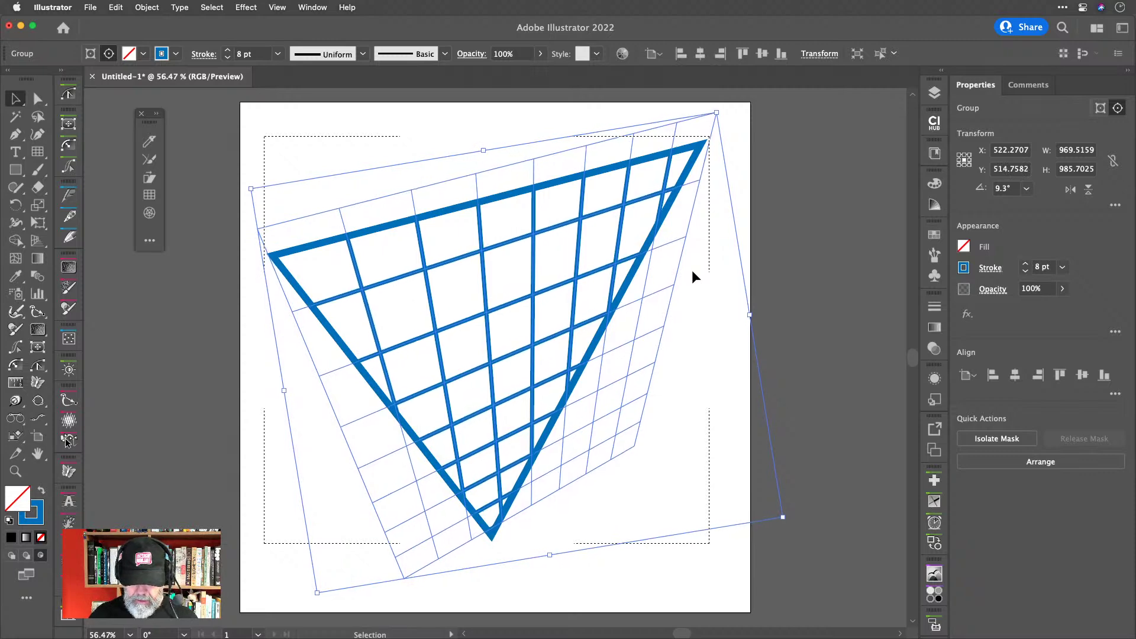
{"action": "left_click", "coordinate": [769, 243]}
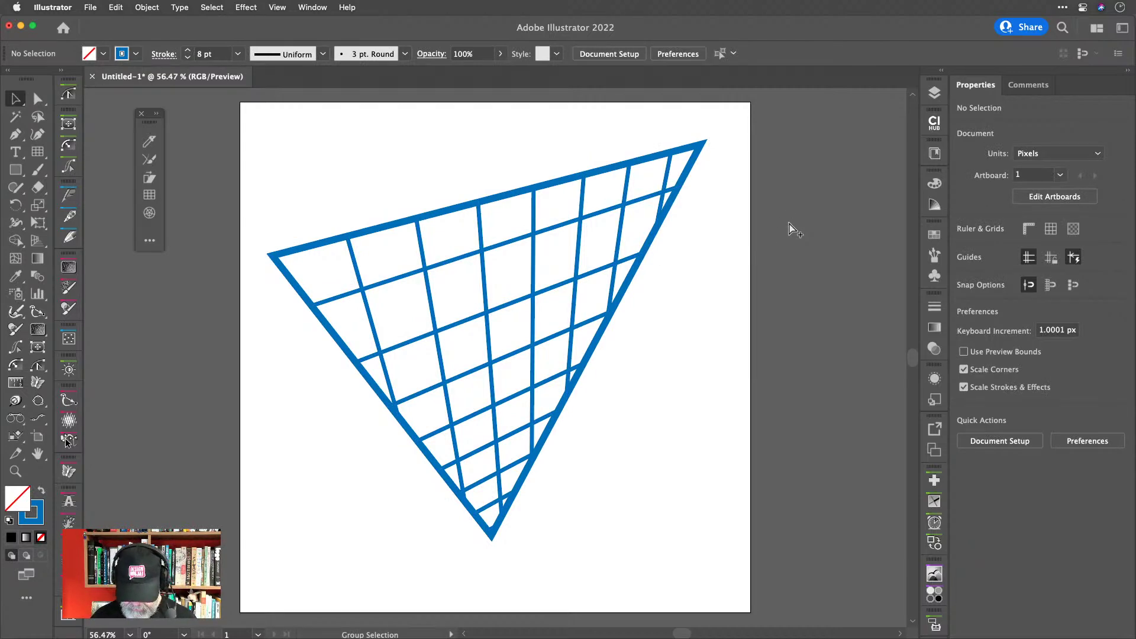
Try an extra black stroke on the whole clip group, testing widths such as 22 pt and 47 pt.
{"action": "key", "text": "x"}
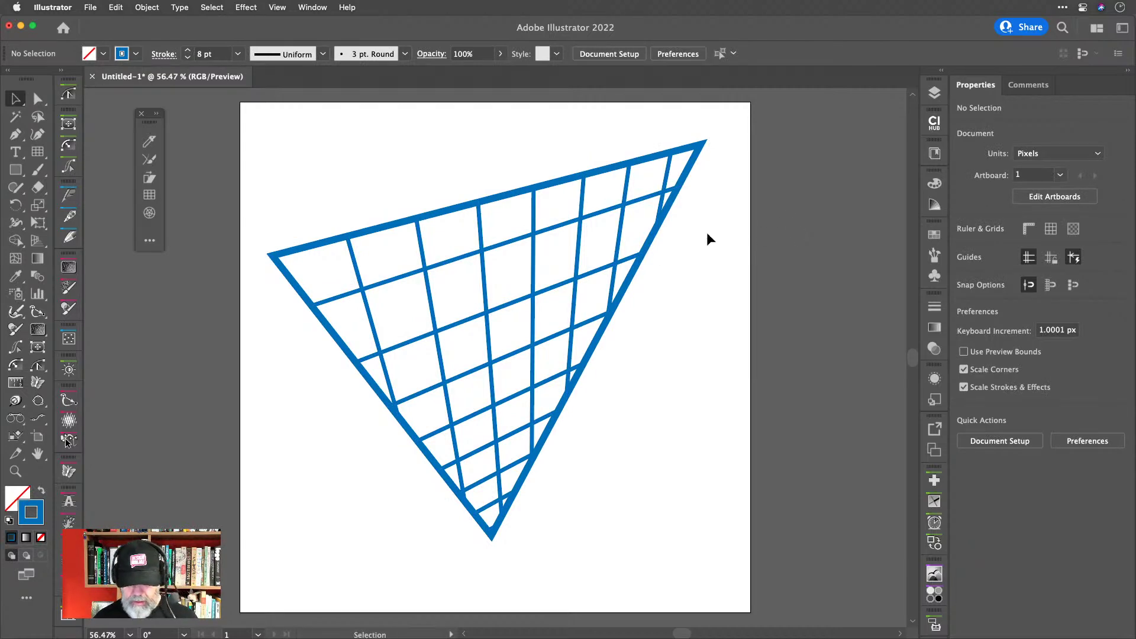
{"action": "left_click", "coordinate": [641, 257]}
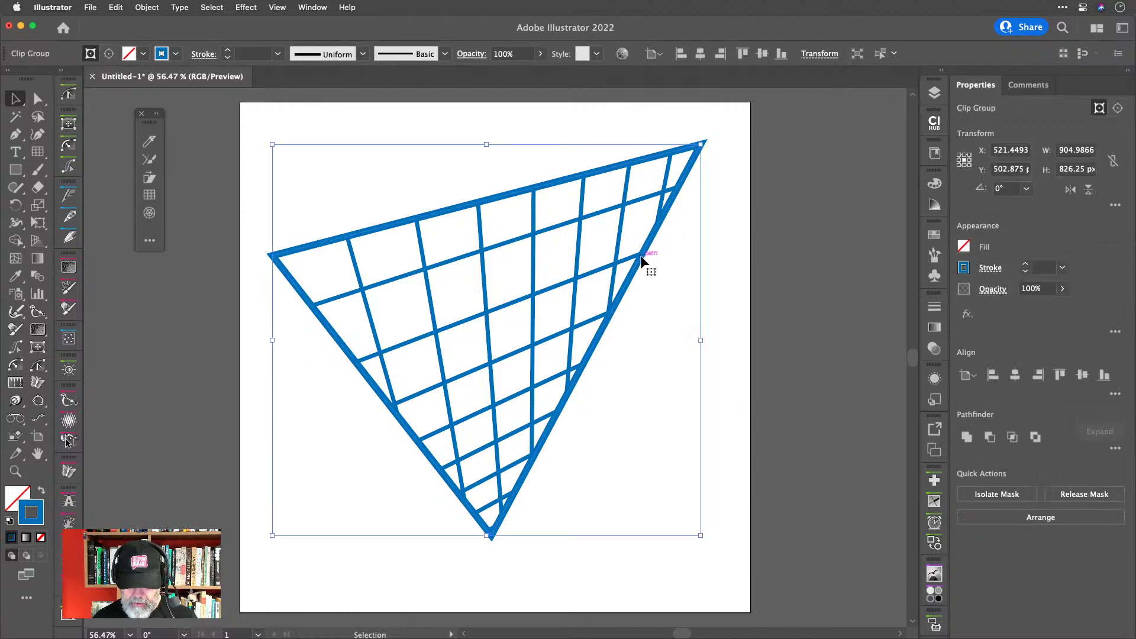
{"action": "key", "text": "alt+super+slash"}
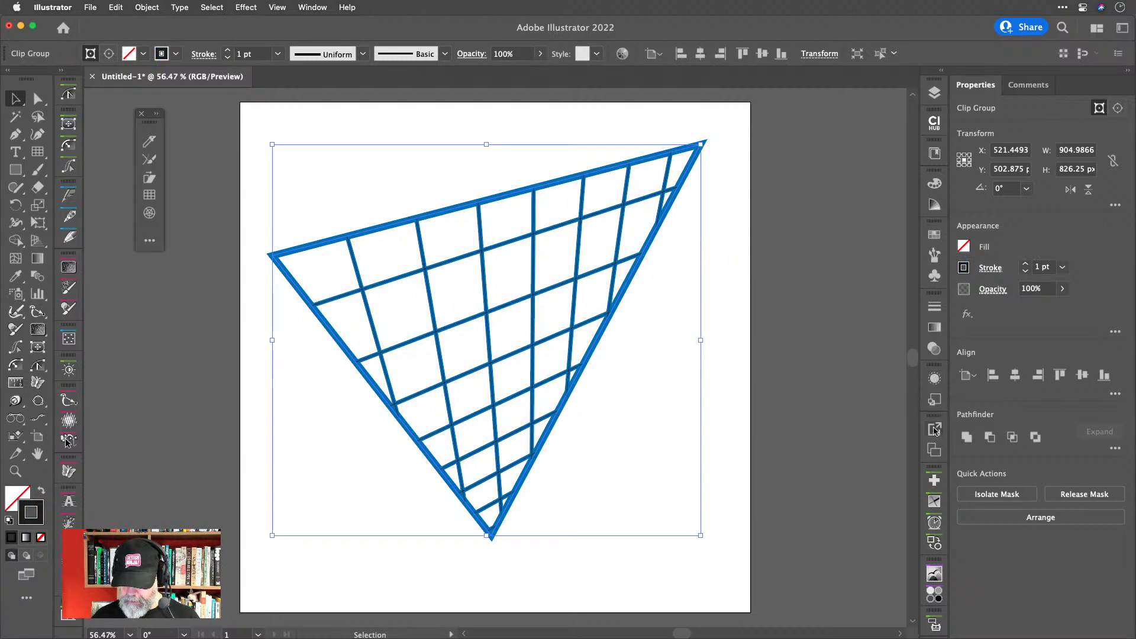
{"action": "left_click", "coordinate": [935, 380]}
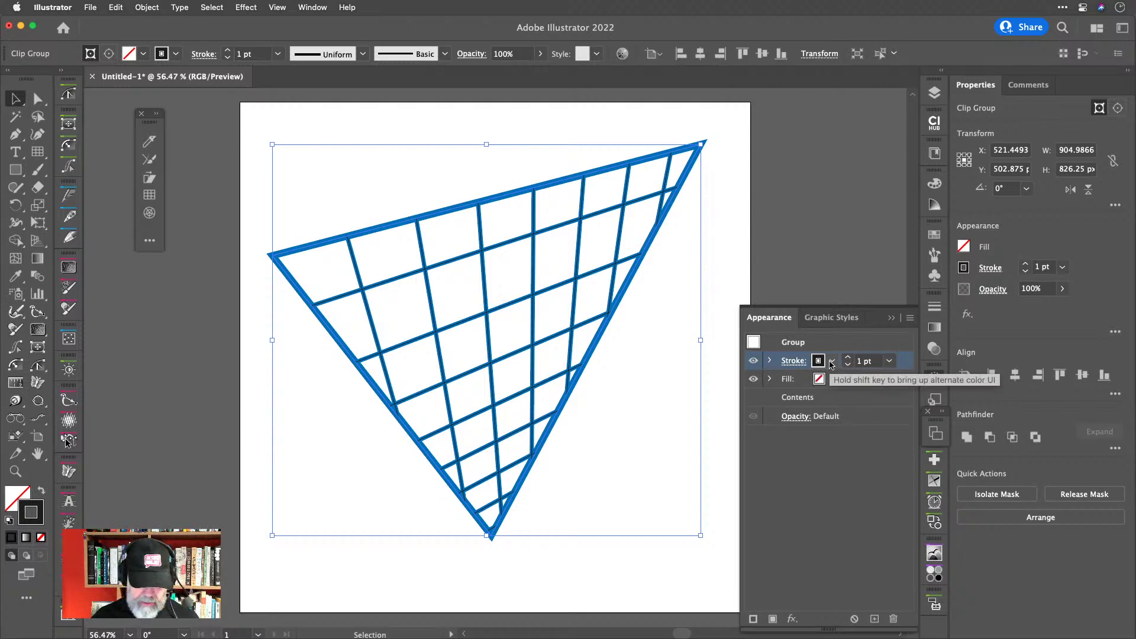
{"action": "double_click", "coordinate": [816, 397]}
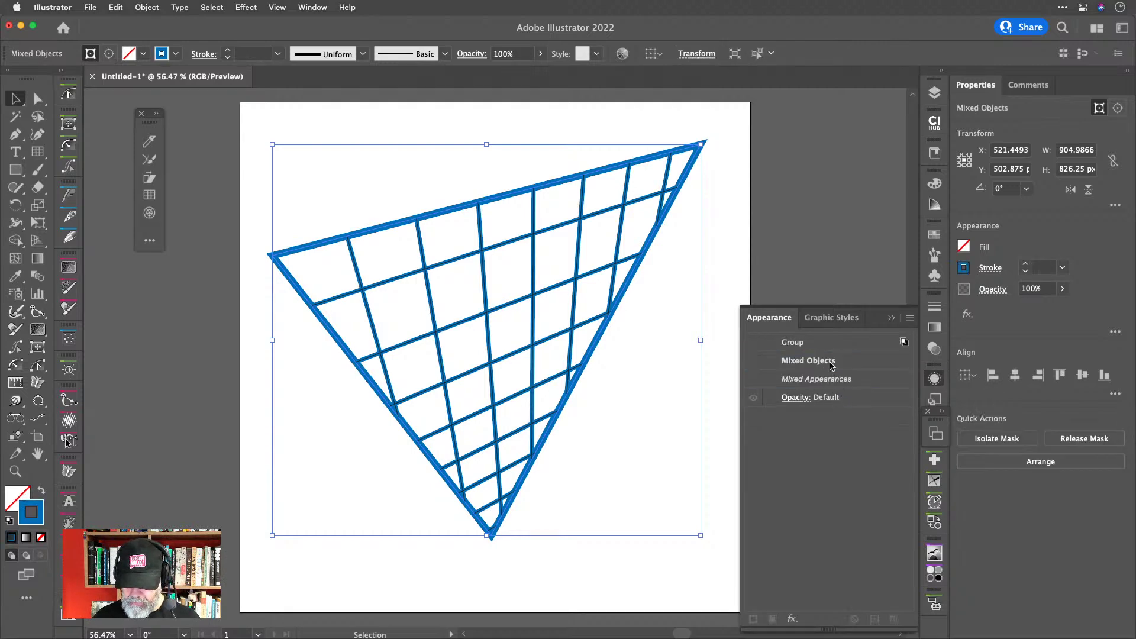
{"action": "left_click", "coordinate": [830, 341]}
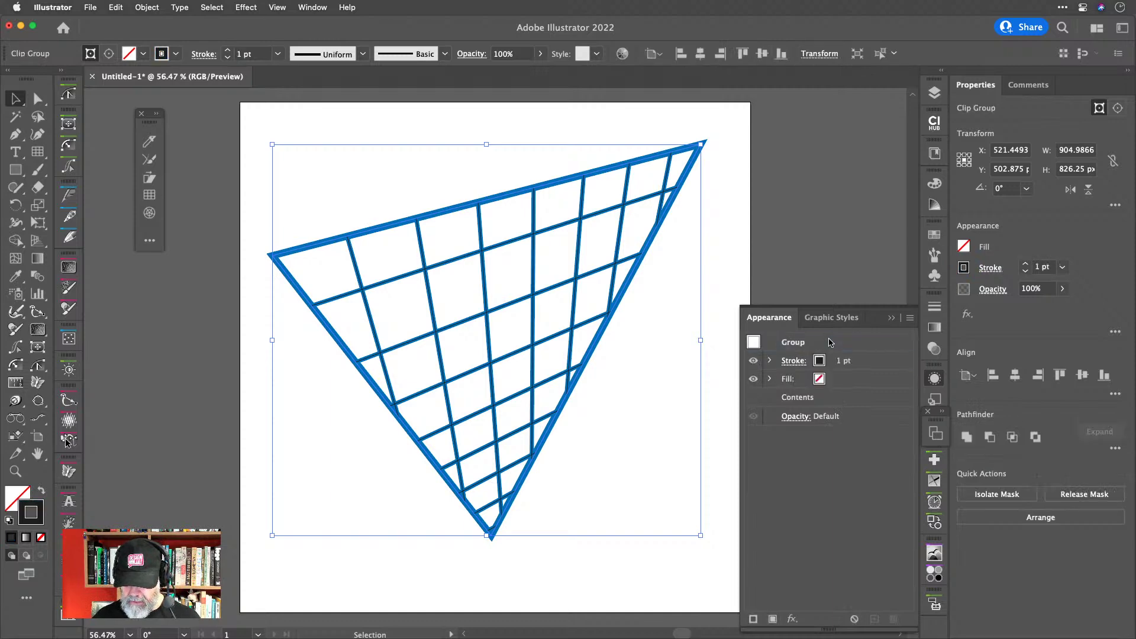
{"action": "left_click", "coordinate": [840, 362]}
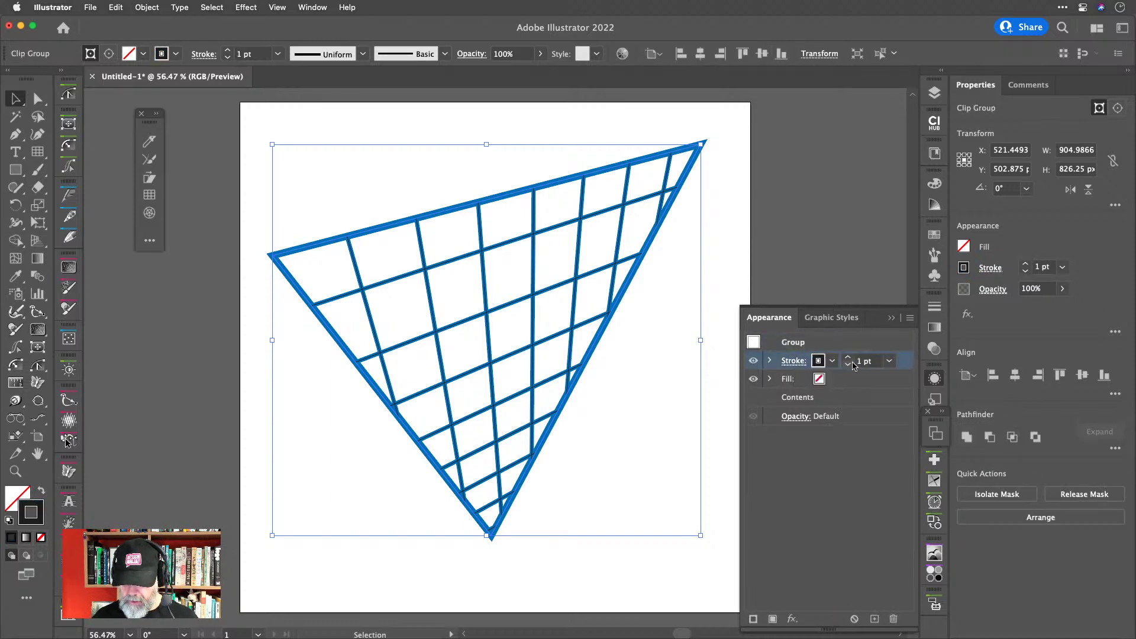
{"action": "scroll", "coordinate": [871, 364], "scroll_direction": "up", "scroll_amount": 20}
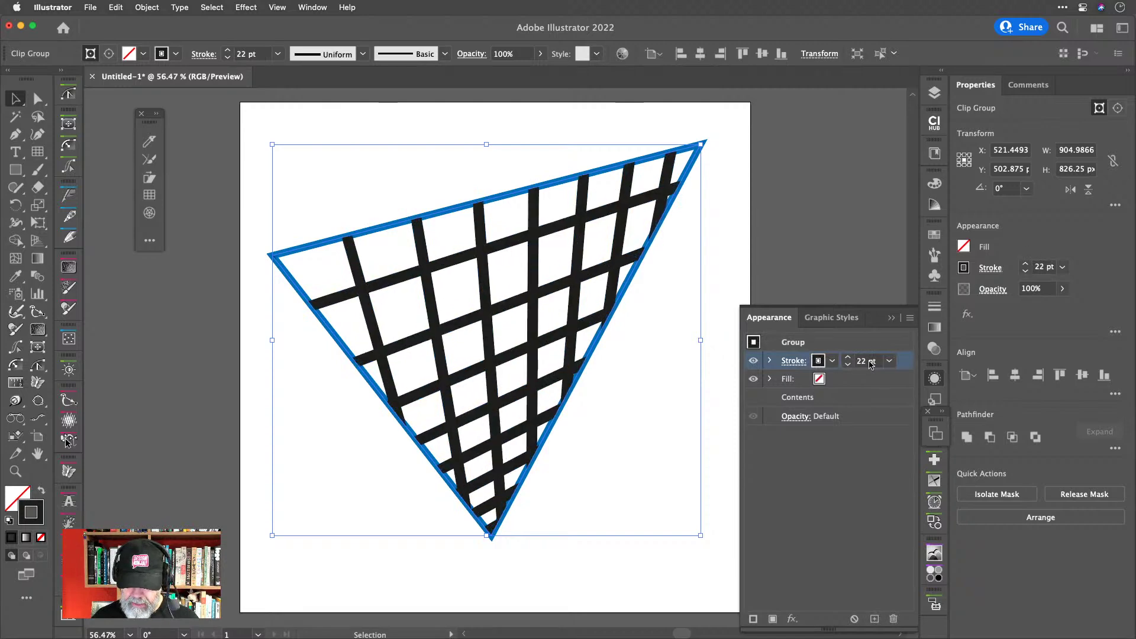
{"action": "scroll", "coordinate": [871, 364], "scroll_direction": "down", "scroll_amount": 3}
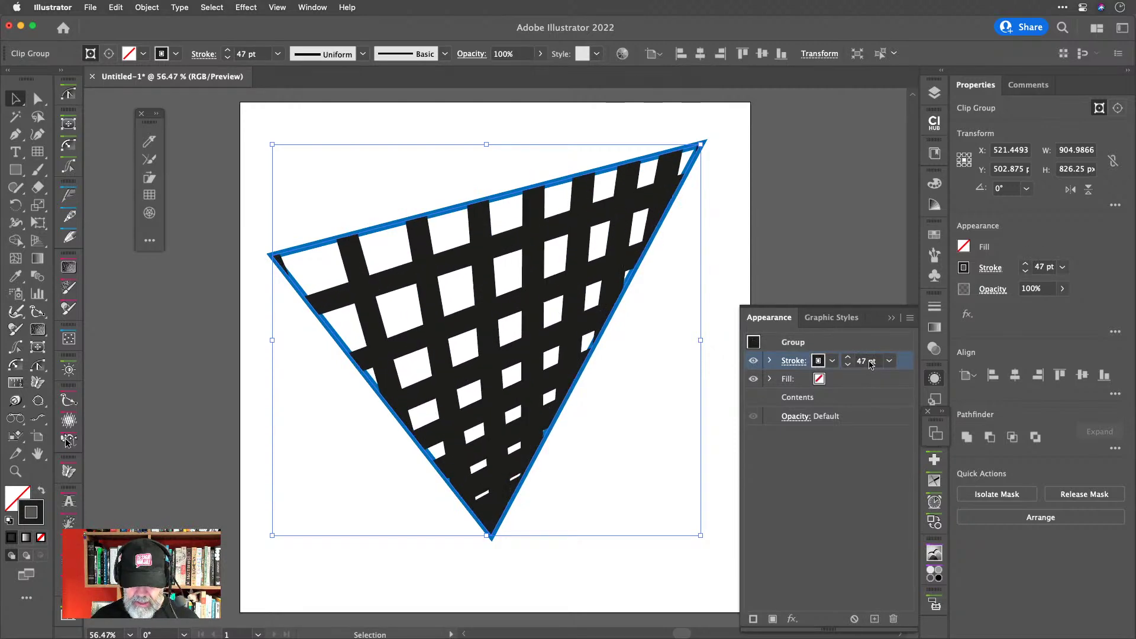
{"action": "scroll", "coordinate": [871, 364], "scroll_direction": "down", "scroll_amount": 20}
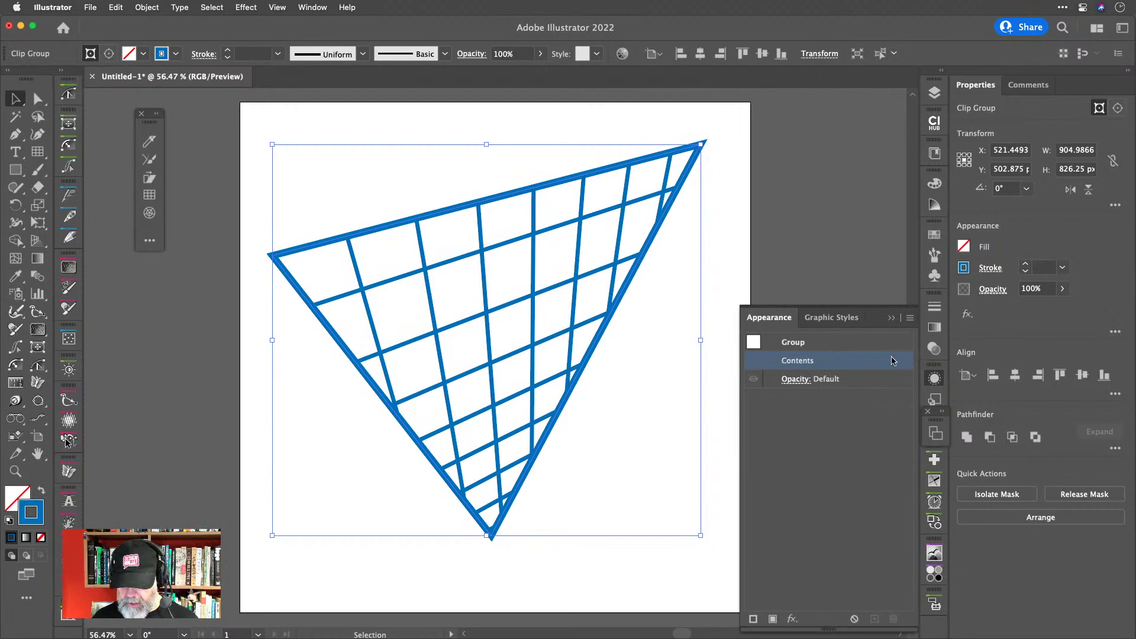
Dock the floating Artboards panel icon back among the other collapsed panels, and deselect the artwork.
{"action": "left_click", "coordinate": [933, 377]}
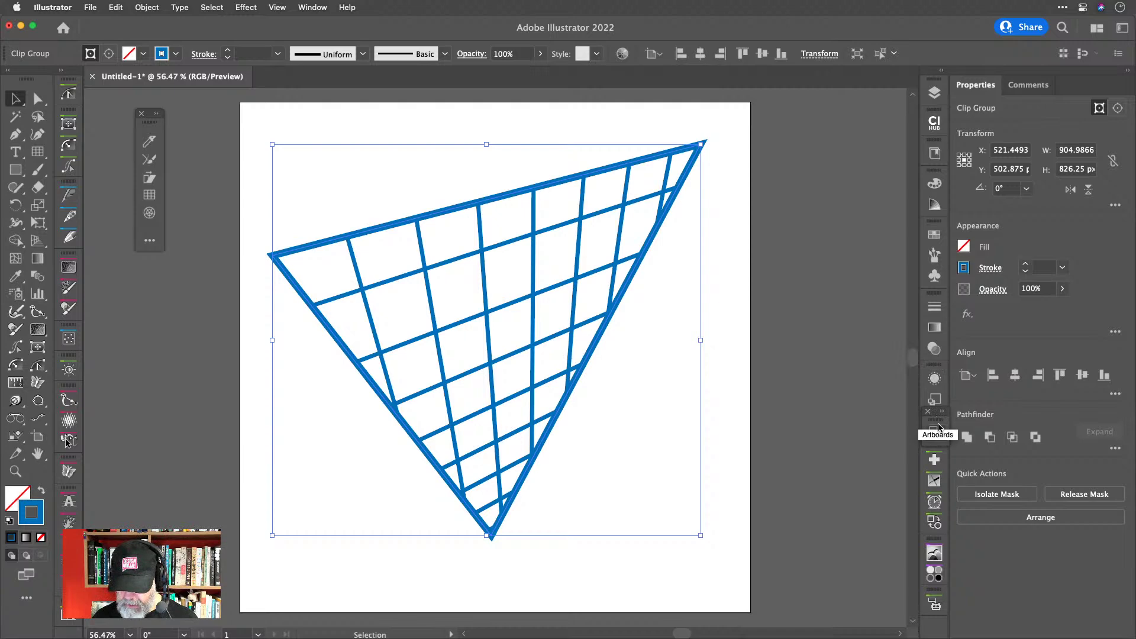
{"action": "mouse_move", "coordinate": [939, 422]}
{"action": "left_mouse_down"}
{"action": "mouse_move", "coordinate": [894, 434]}
{"action": "mouse_move", "coordinate": [937, 412]}
{"action": "left_mouse_up"}
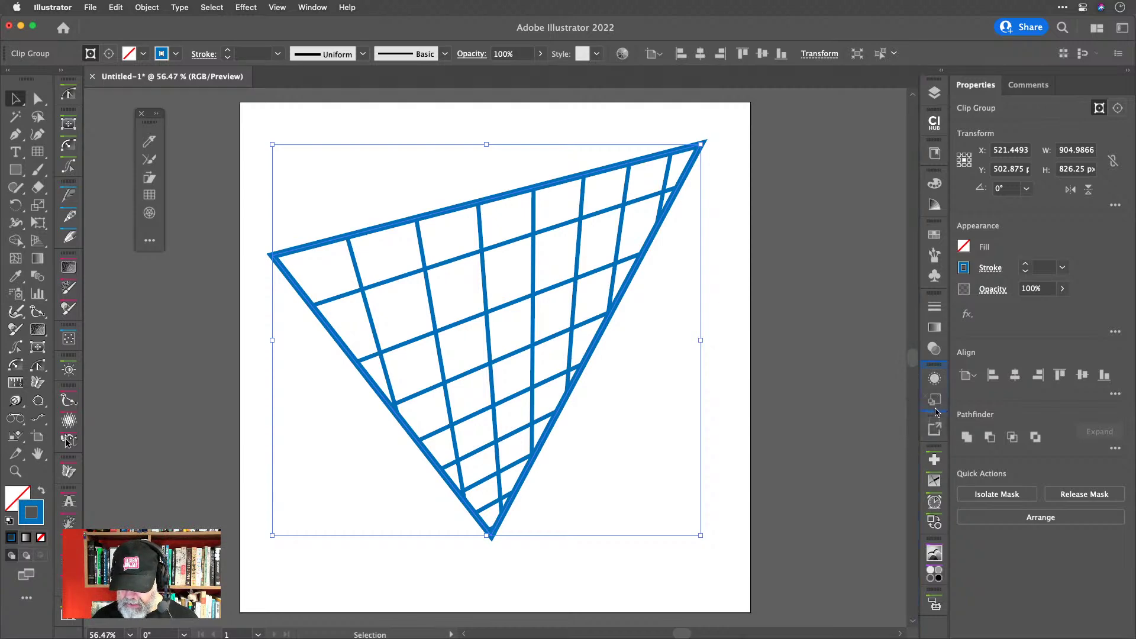
{"action": "left_click", "coordinate": [927, 378]}
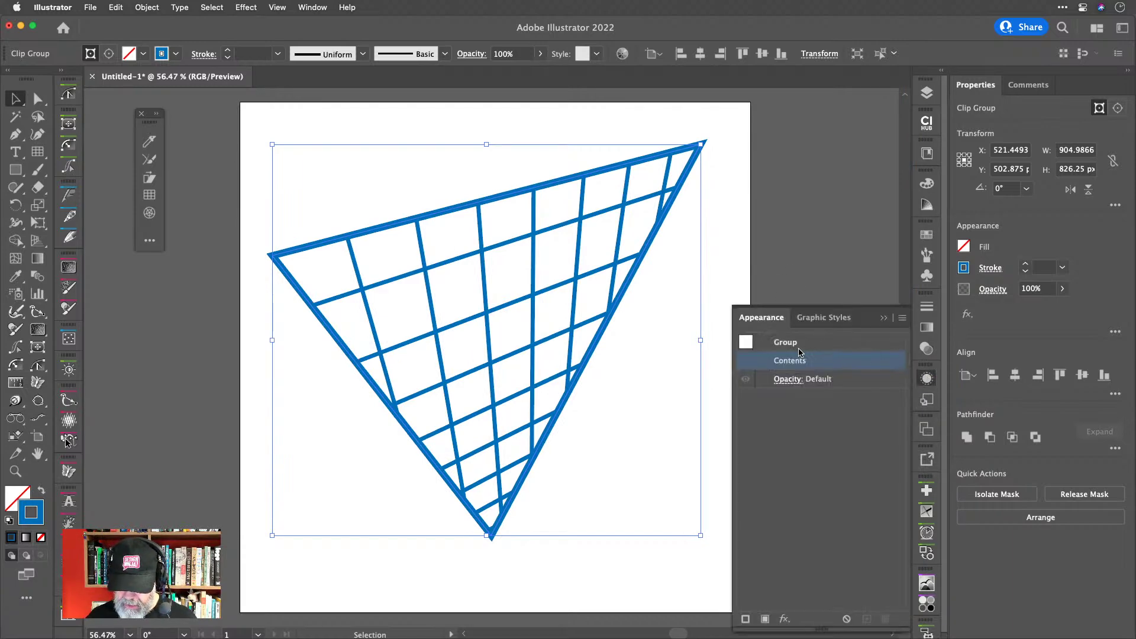
{"action": "left_click", "coordinate": [927, 378]}
{"action": "left_click", "coordinate": [771, 307]}
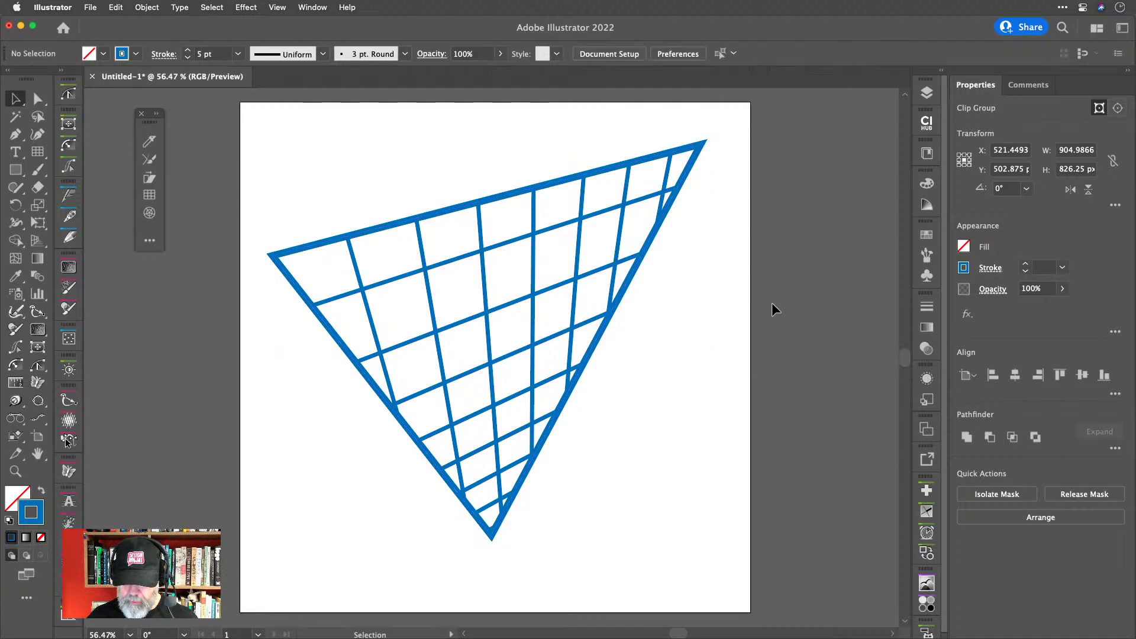
Recolor the strokes of the clip group with the light grey swatch R=230 G=230 B=230.
{"action": "left_click", "coordinate": [604, 225]}
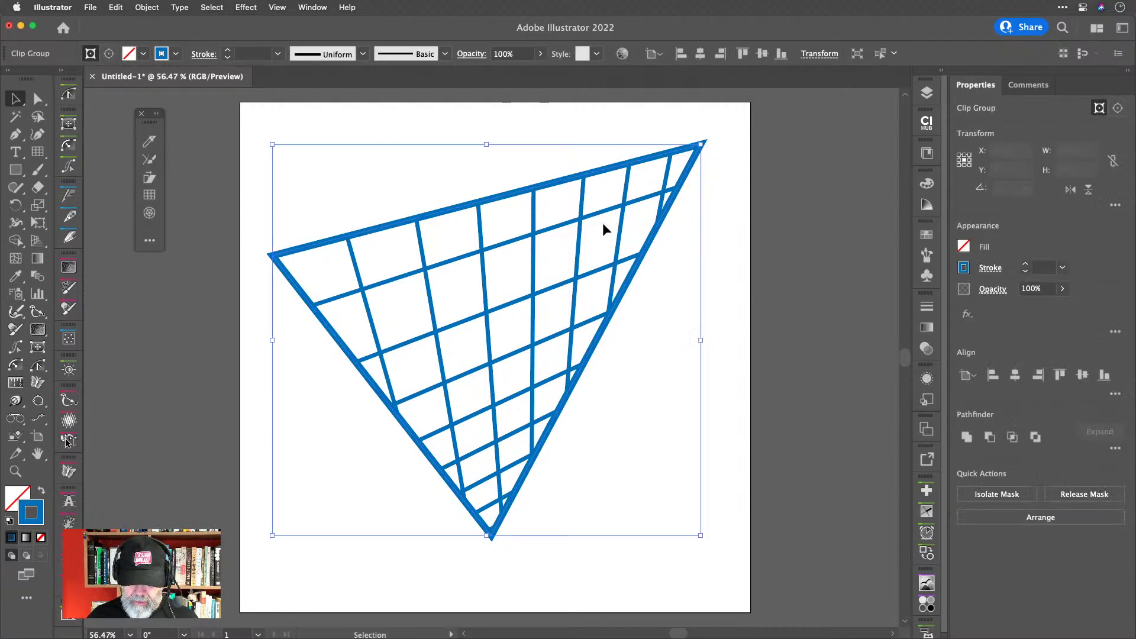
{"action": "left_click", "coordinate": [176, 54]}
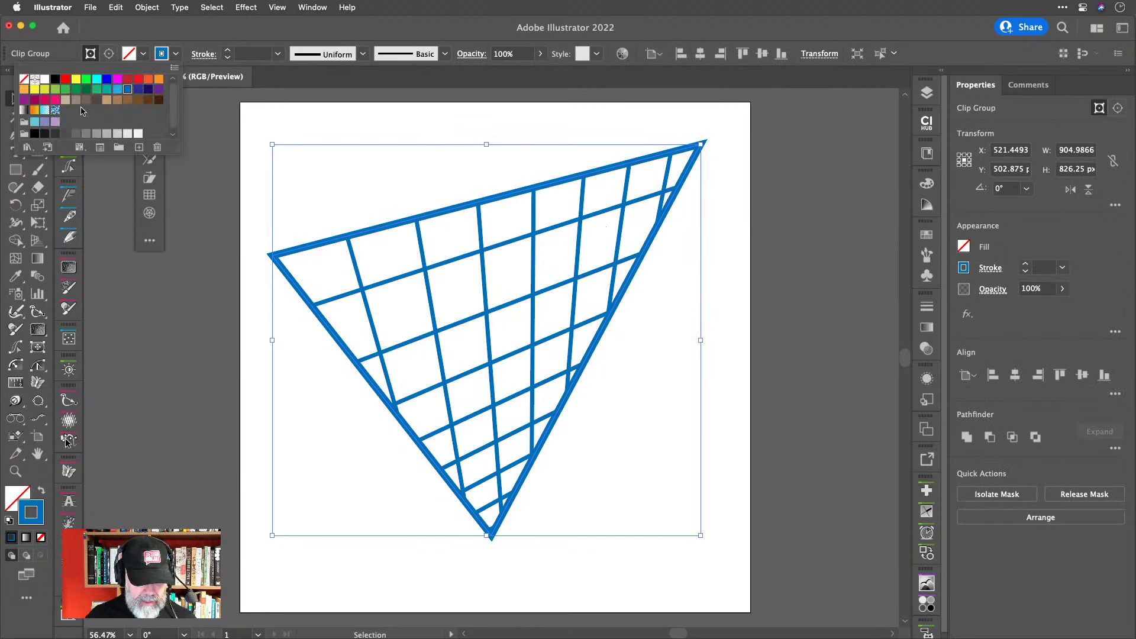
{"action": "left_click", "coordinate": [117, 133]}
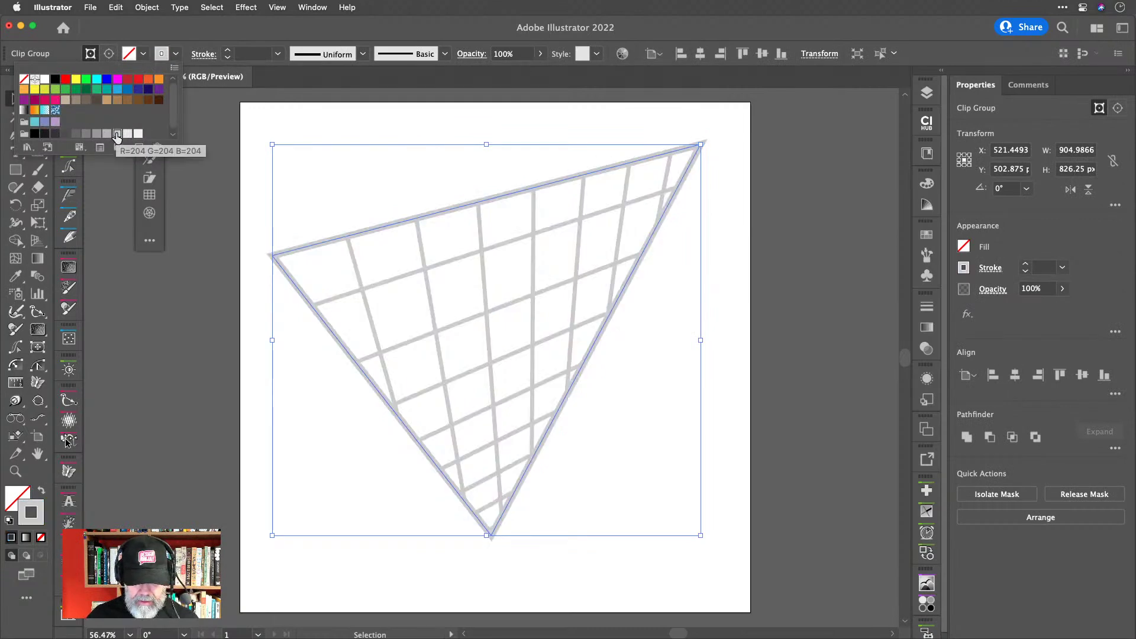
{"action": "left_click", "coordinate": [128, 134]}
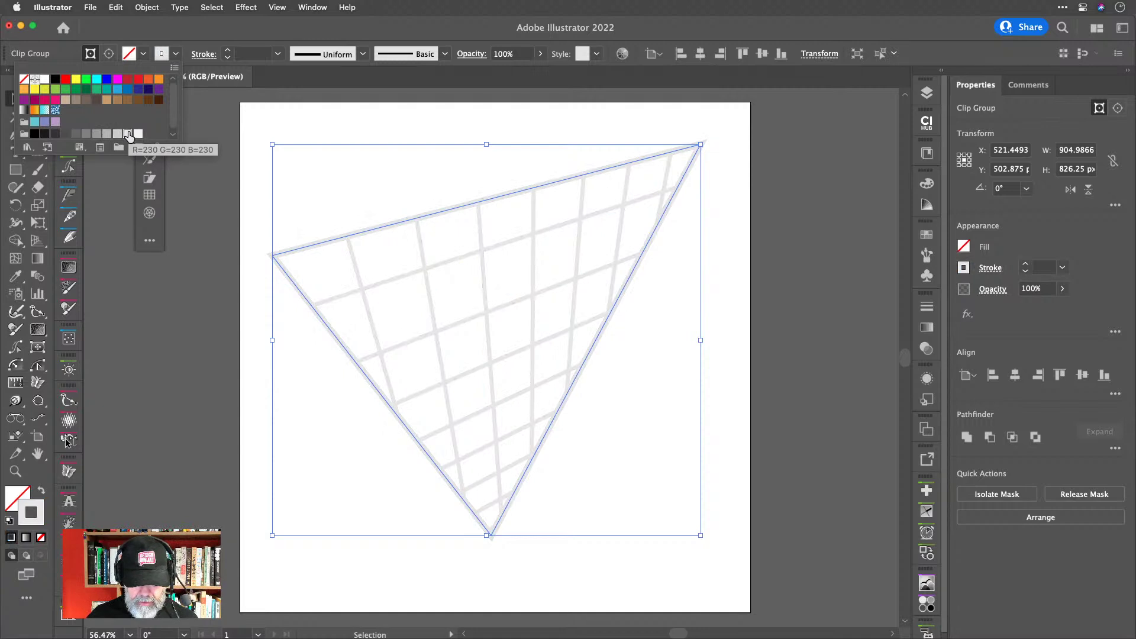
{"action": "left_click", "coordinate": [244, 185]}
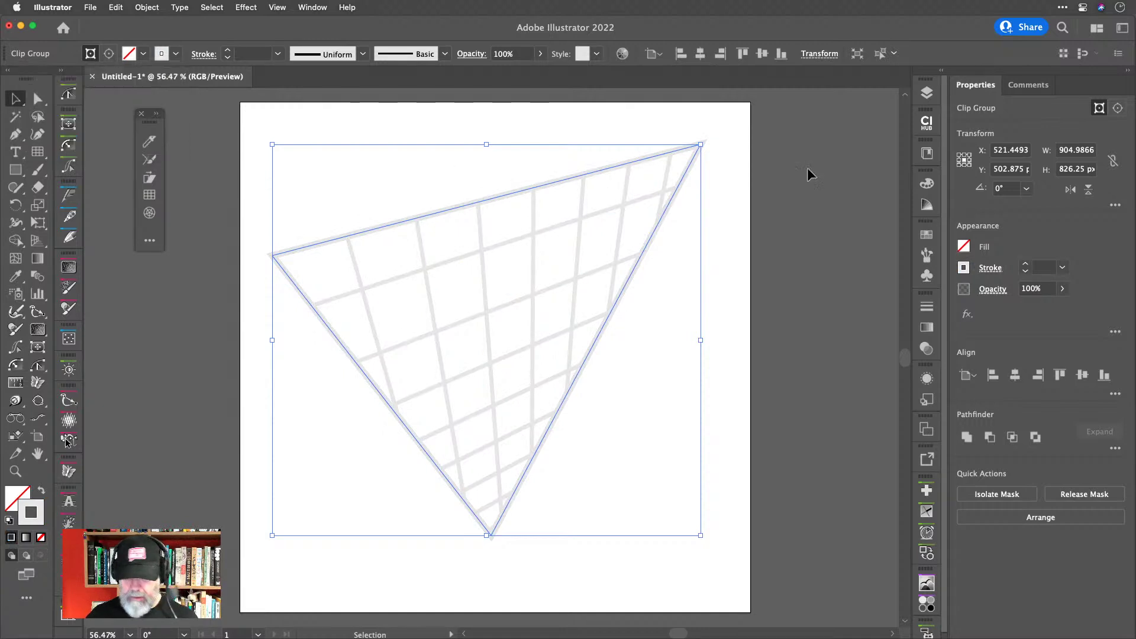
Show the black BG layer briefly to preview the grey triangle grid against it, and hide it again.
{"action": "left_click", "coordinate": [926, 92]}
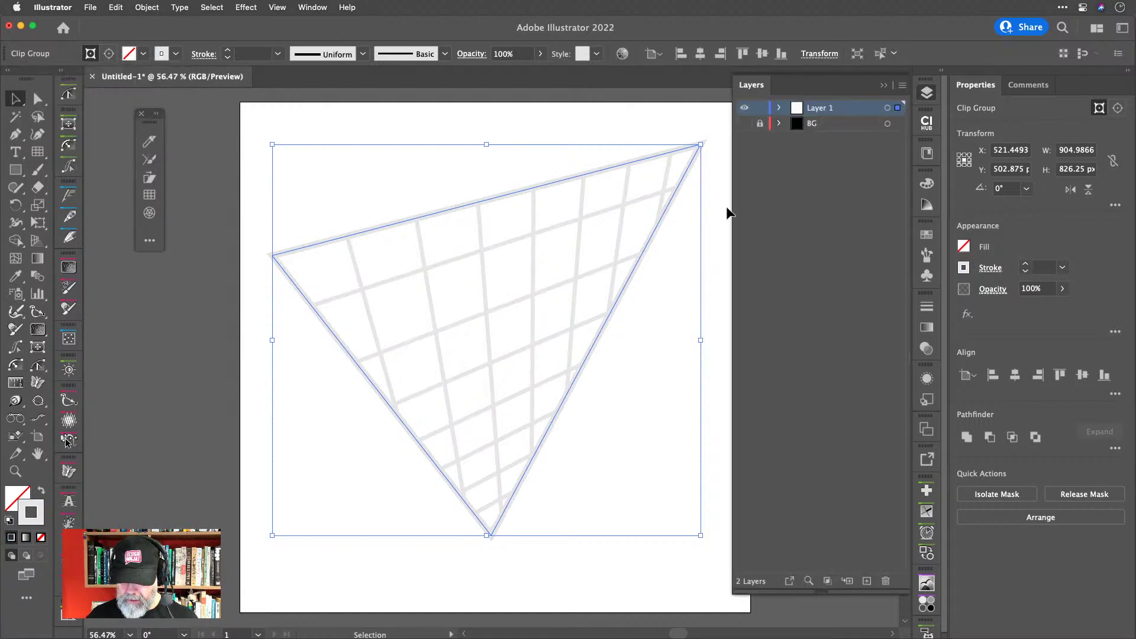
{"action": "left_click", "coordinate": [744, 124]}
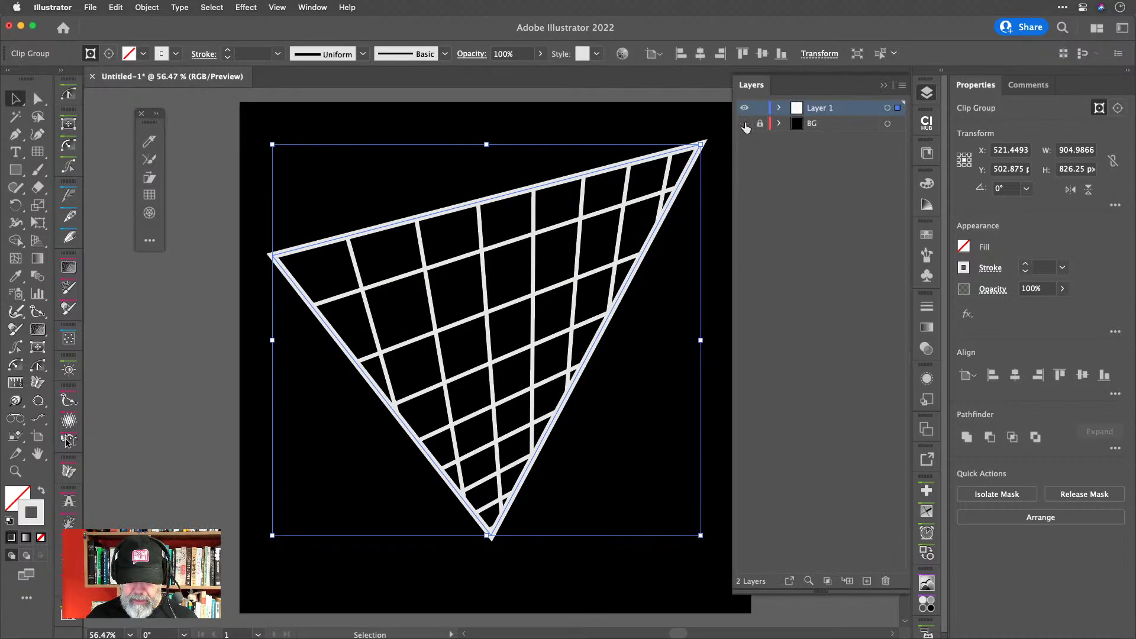
{"action": "left_click", "coordinate": [745, 124]}
{"action": "left_click", "coordinate": [927, 93]}
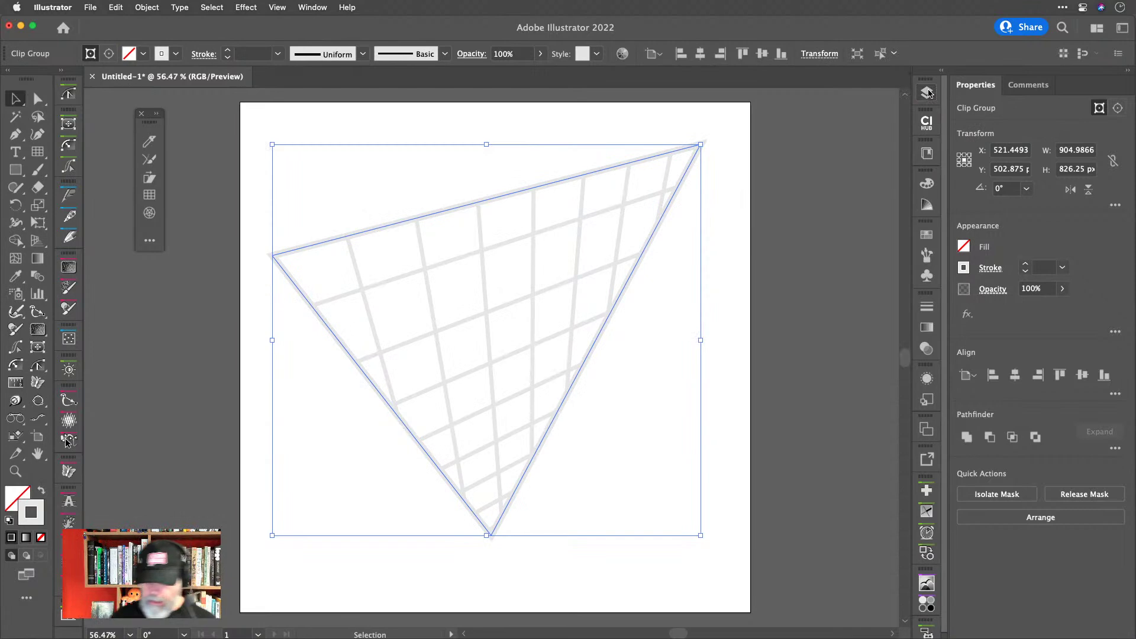
Add the word DESIGN as black text, enlarge it to about 286 pt, and place it across the triangle grid.
{"action": "left_click", "coordinate": [15, 152]}
{"action": "left_click", "coordinate": [261, 196]}
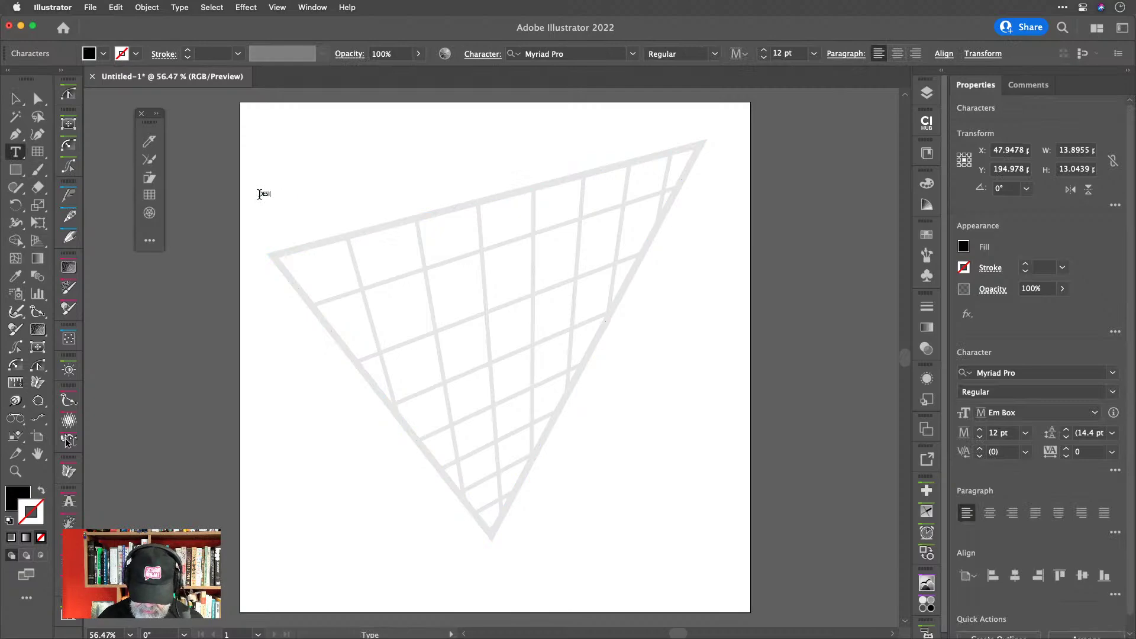
{"action": "left_click", "coordinate": [17, 99]}
{"action": "left_click_drag", "start_coordinate": [278, 199], "coordinate": [747, 421]}
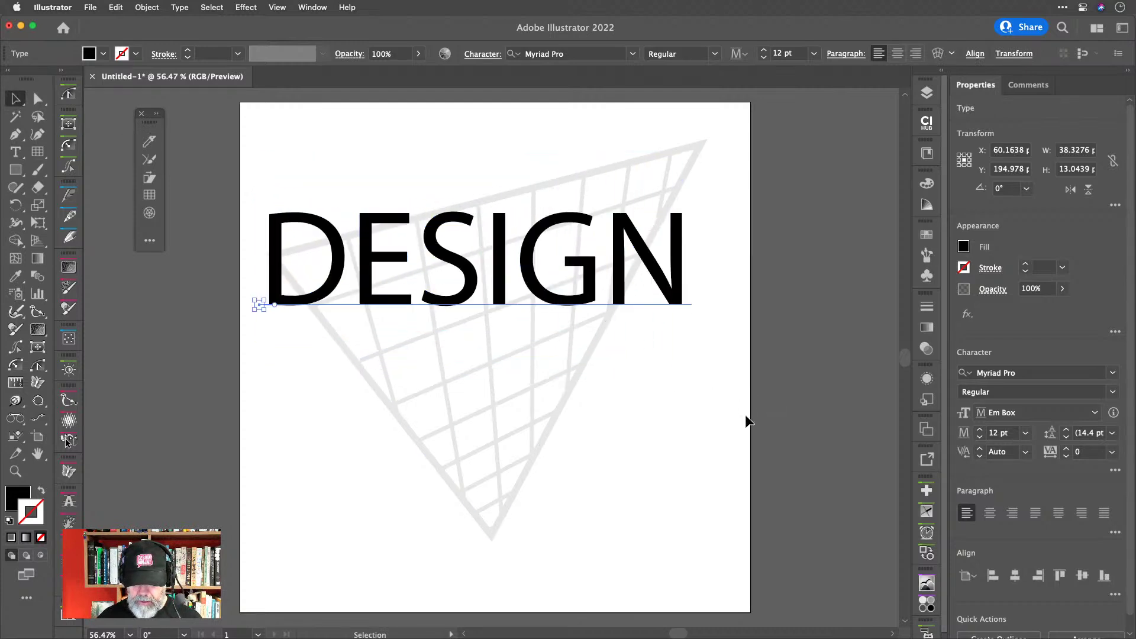
{"action": "left_click_drag", "start_coordinate": [622, 306], "coordinate": [621, 353]}
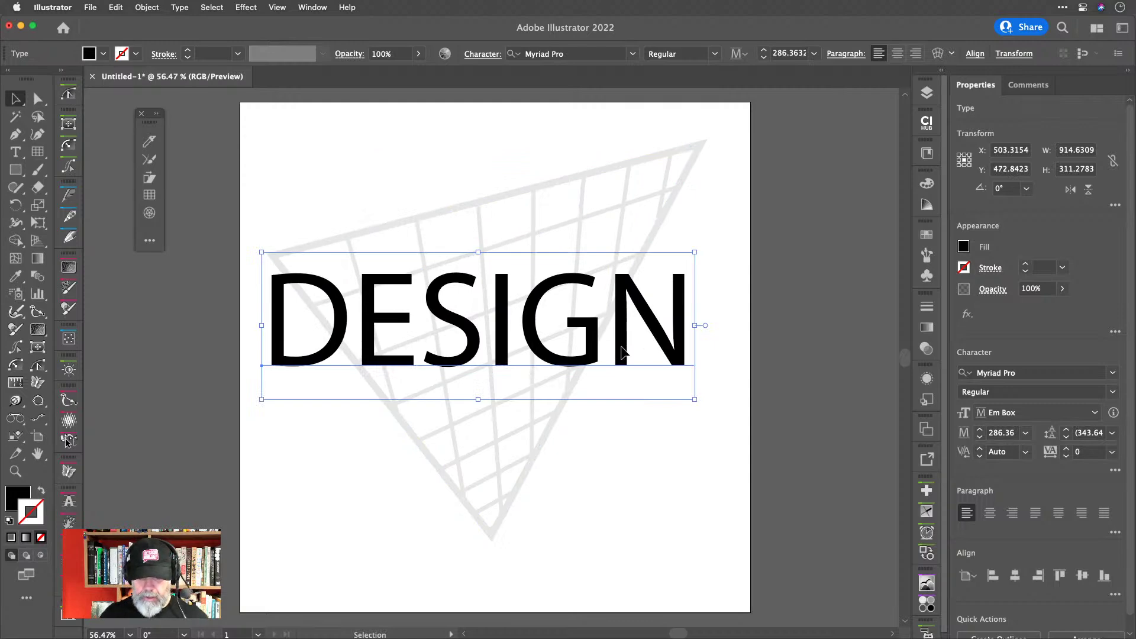
Switch to FontAgent, preview the BlackMarble font in the Eighties set, and enlarge the preview area.
{"action": "key", "text": "super+Tab"}
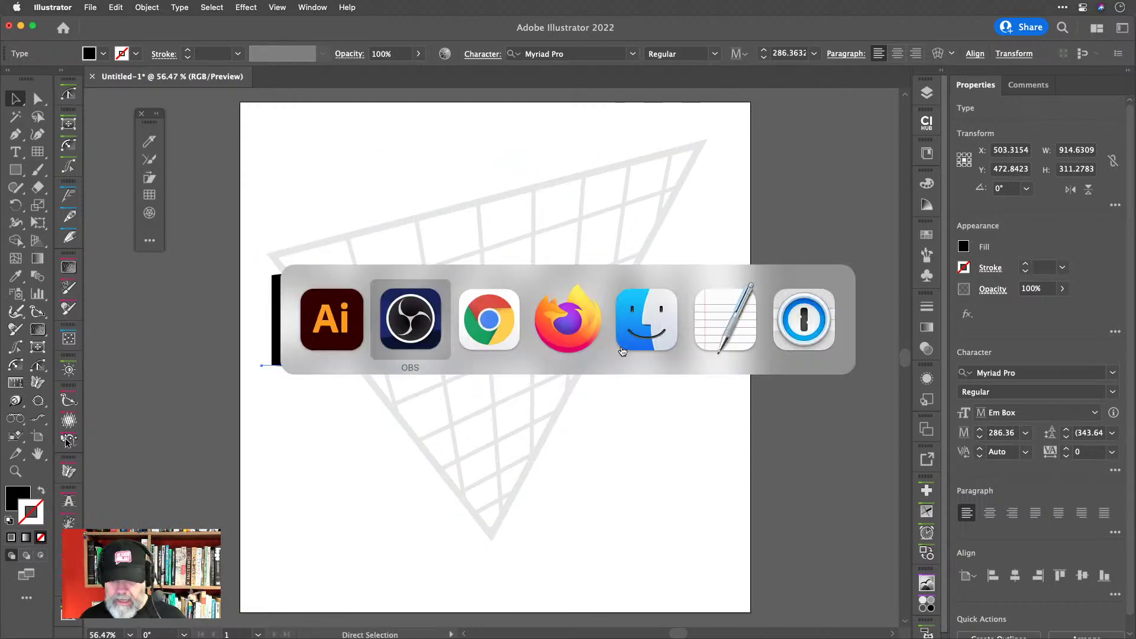
{"action": "key", "text": "Escape"}
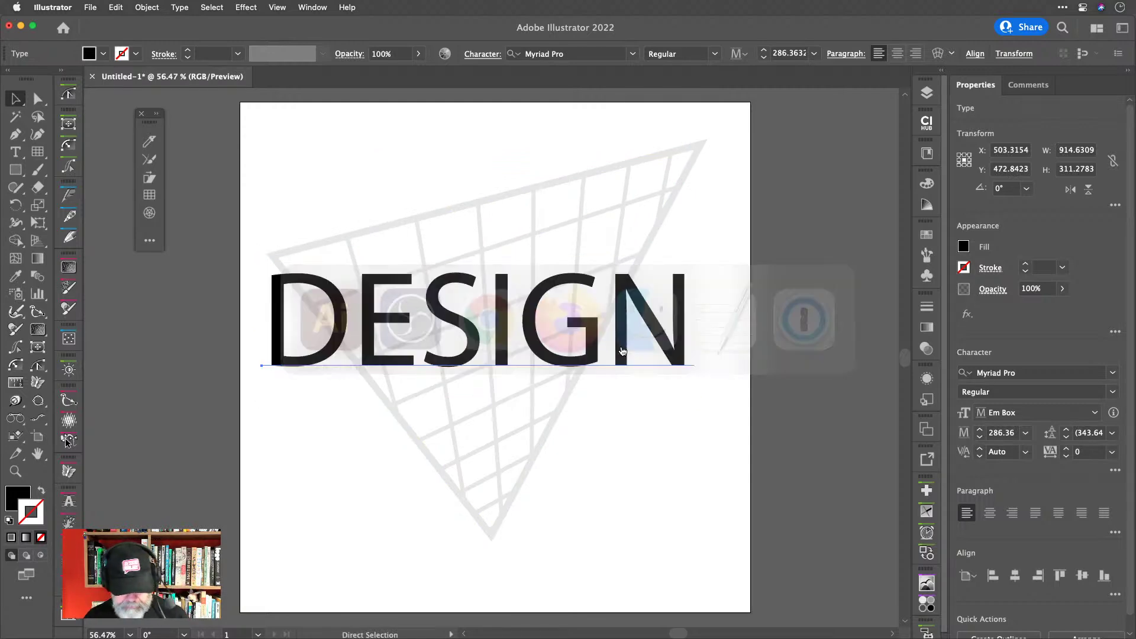
{"action": "key", "text": "super+space"}
{"action": "type", "text": "fon"}
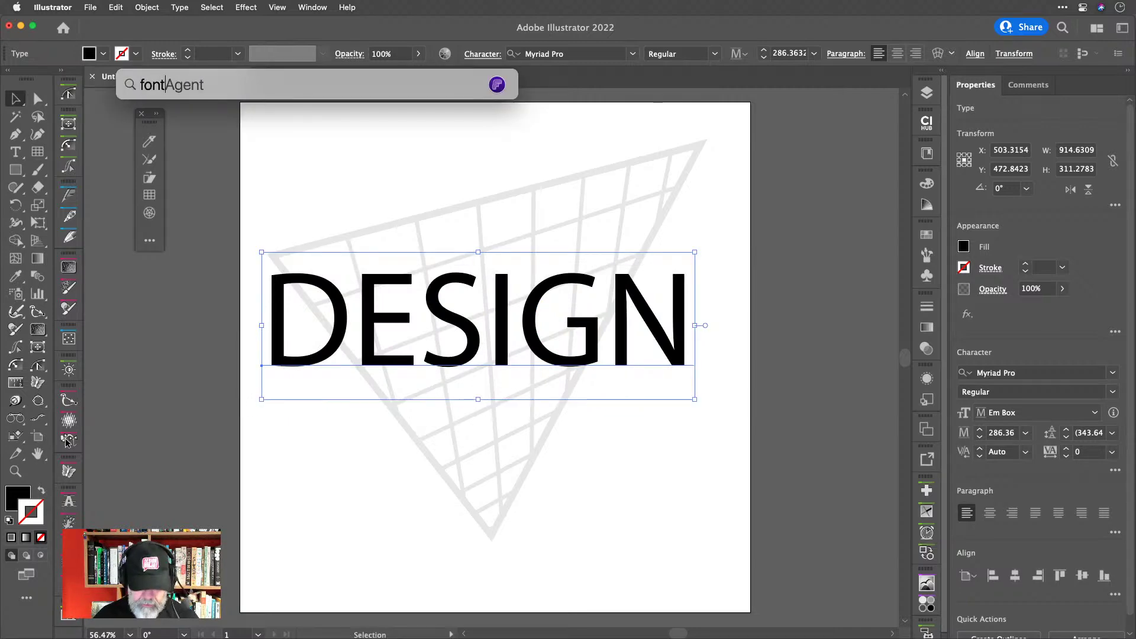
{"action": "key", "text": "Return"}
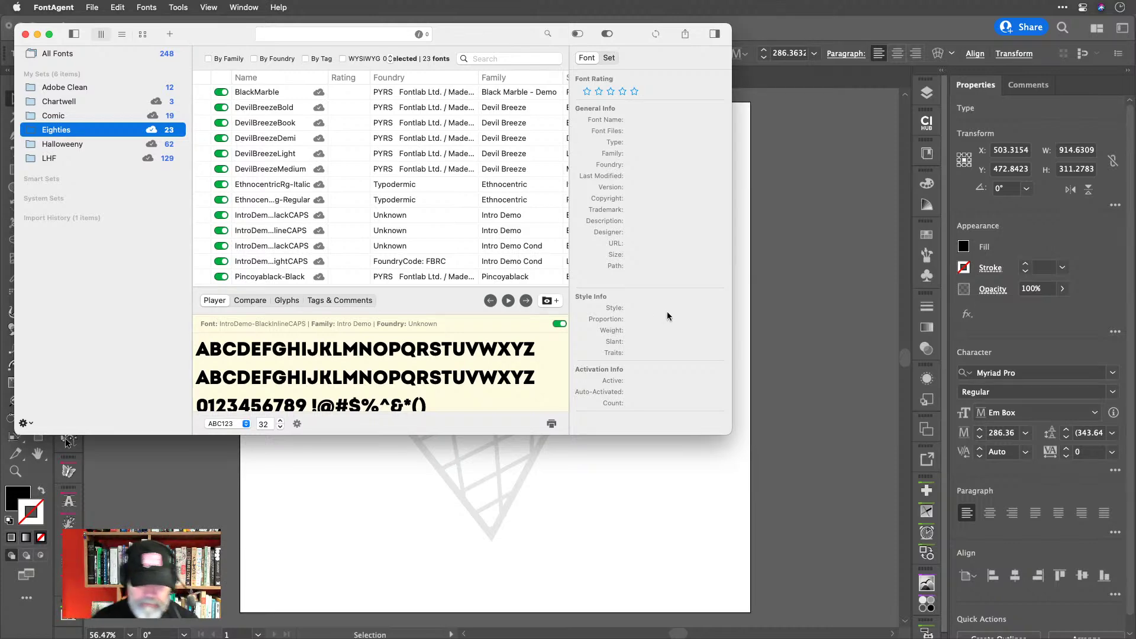
{"action": "left_click", "coordinate": [266, 94]}
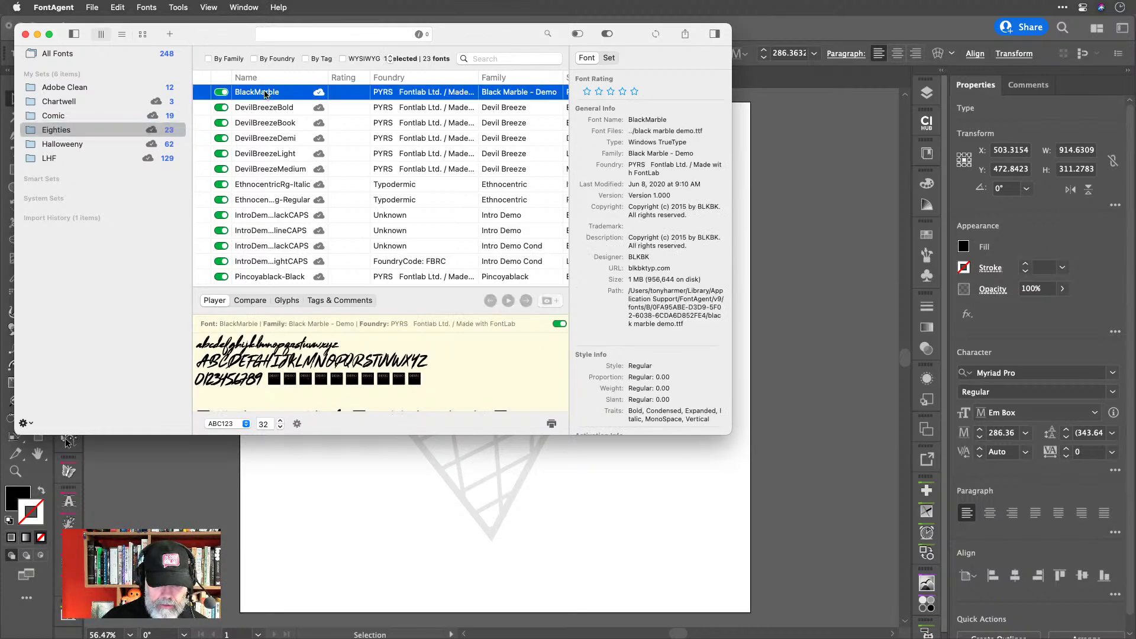
{"action": "left_click_drag", "start_coordinate": [384, 289], "coordinate": [387, 250]}
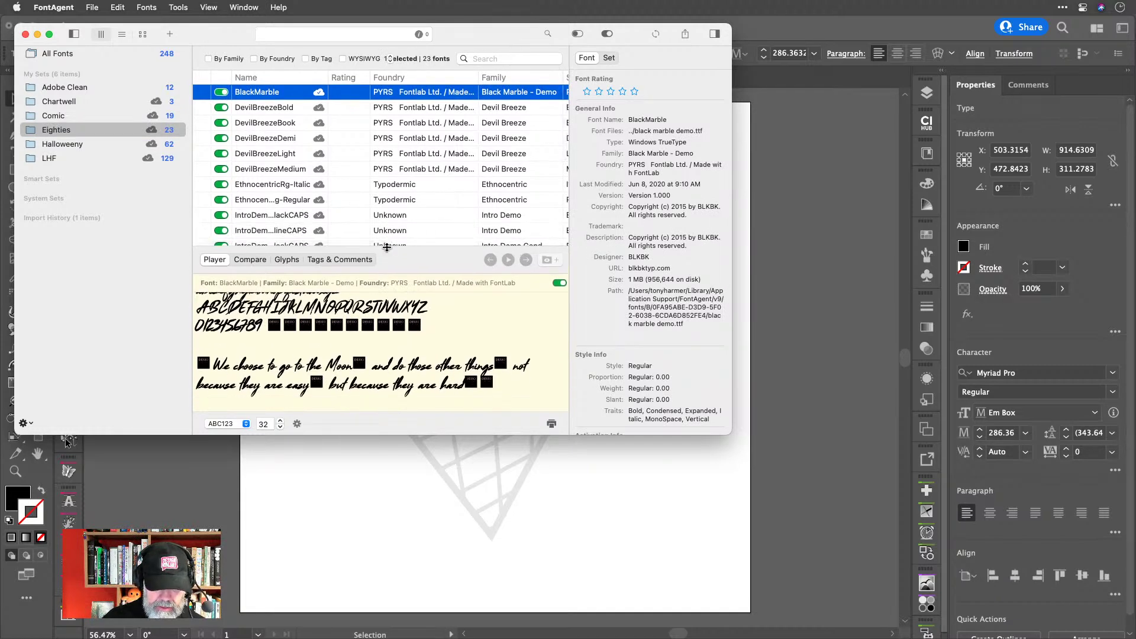
Preview the Devil Breeze fonts and EthnocentricRg-Italic in the Eighties set.
{"action": "key", "text": "Down"}
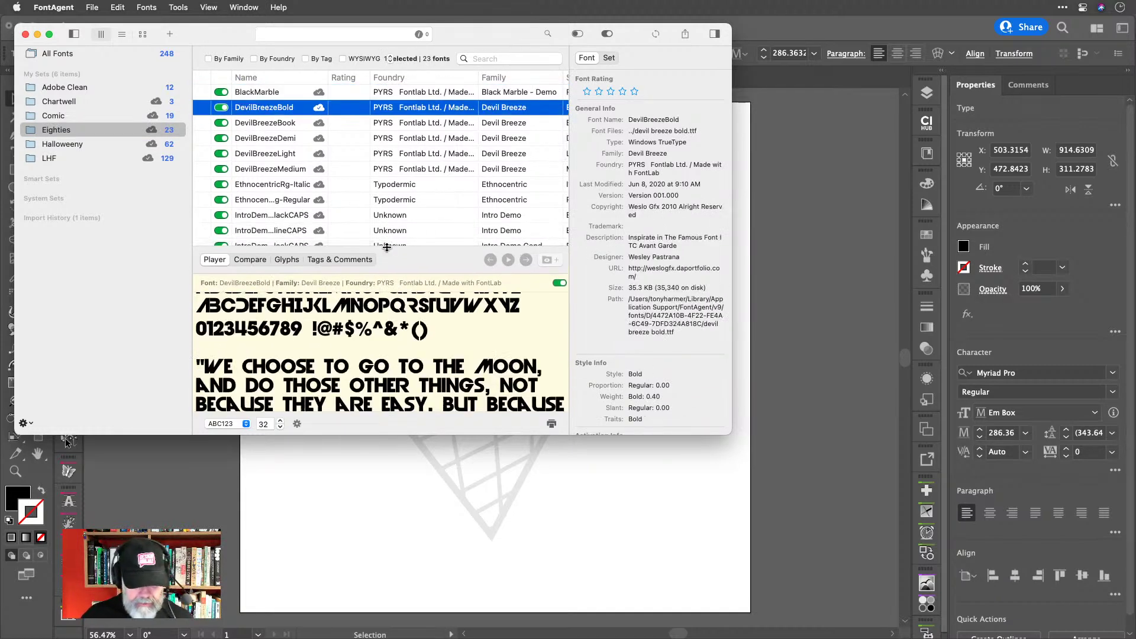
{"action": "key", "text": "Down"}
{"action": "key", "text": "Up"}
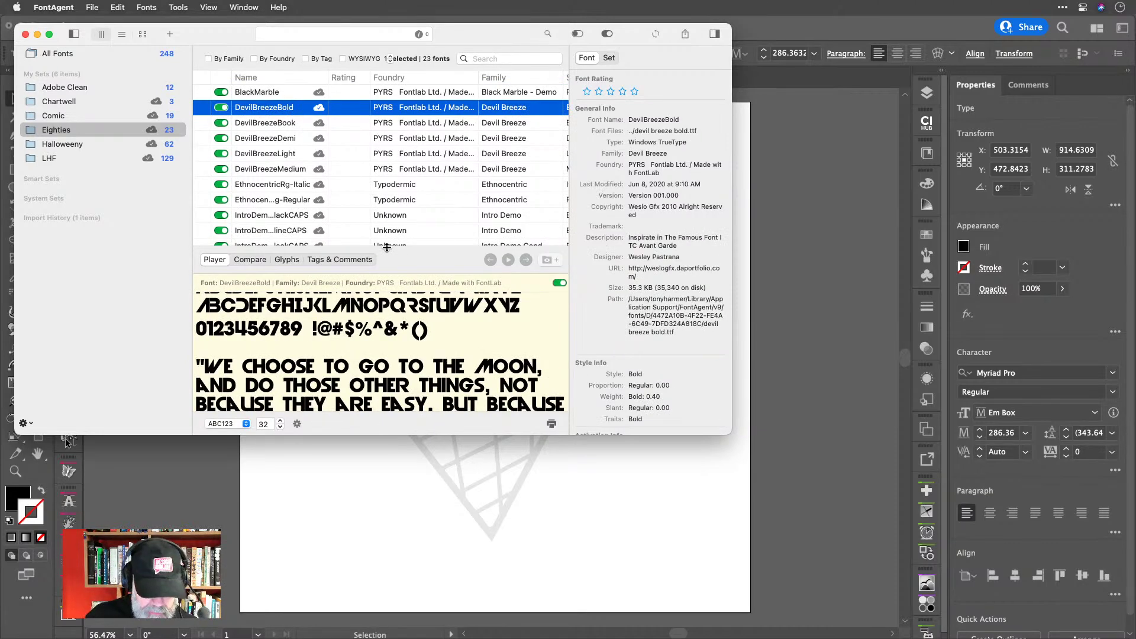
{"action": "key", "text": "Down"}
{"action": "key", "text": "Down"}
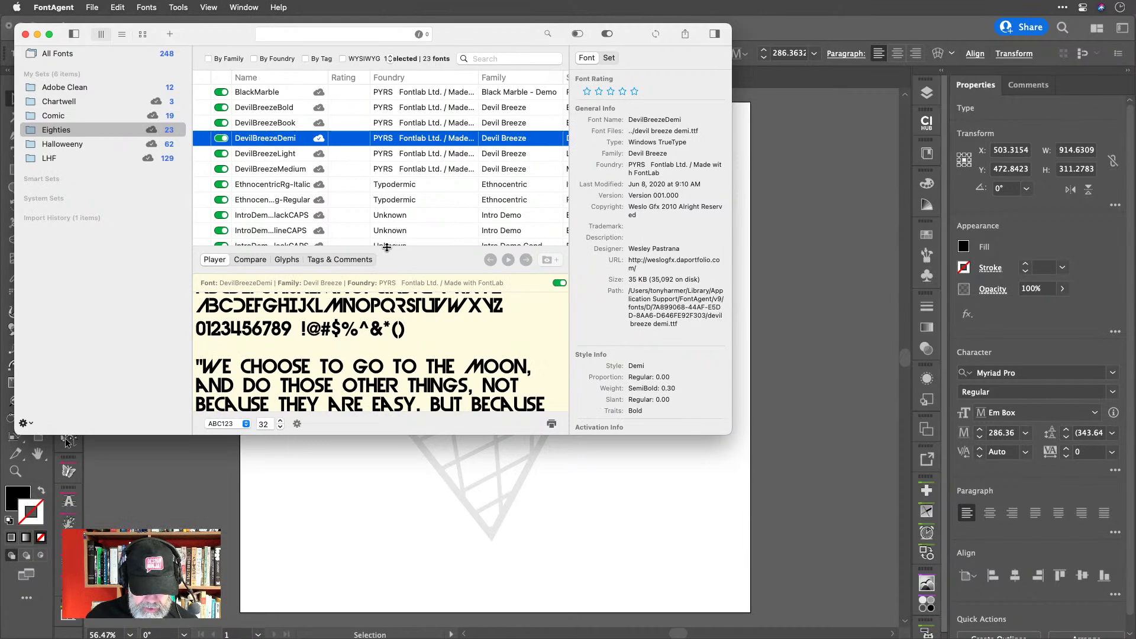
{"action": "key", "text": "Down"}
{"action": "key", "text": "Down"}
{"action": "key", "text": "Down"}
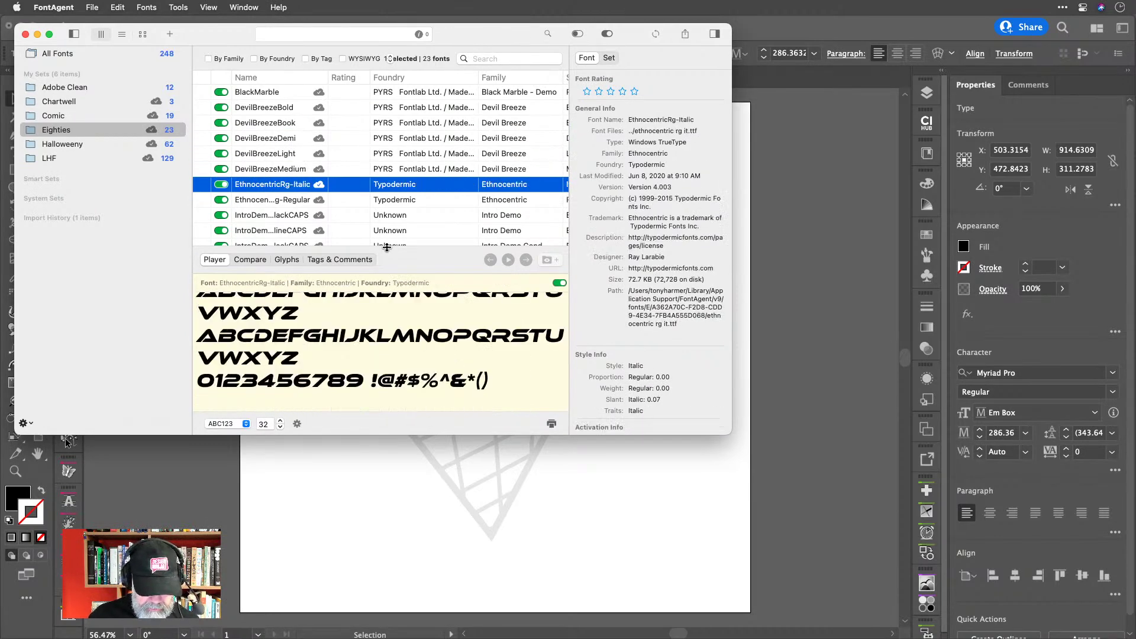
{"action": "scroll", "coordinate": [426, 379], "scroll_direction": "up", "scroll_amount": 2}
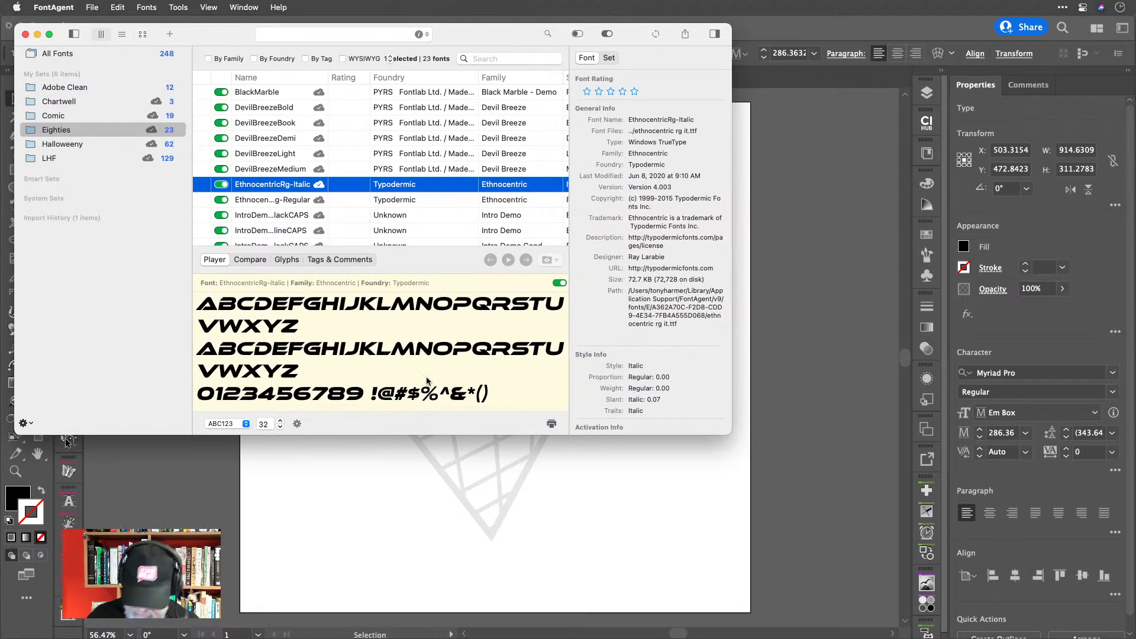
Compare the previews of Intro Demo Black CAPS, Intro Demo Black Inline CAPS and Ethnocentric Regular.
{"action": "key", "text": "Down"}
{"action": "key", "text": "Down"}
{"action": "key", "text": "Down"}
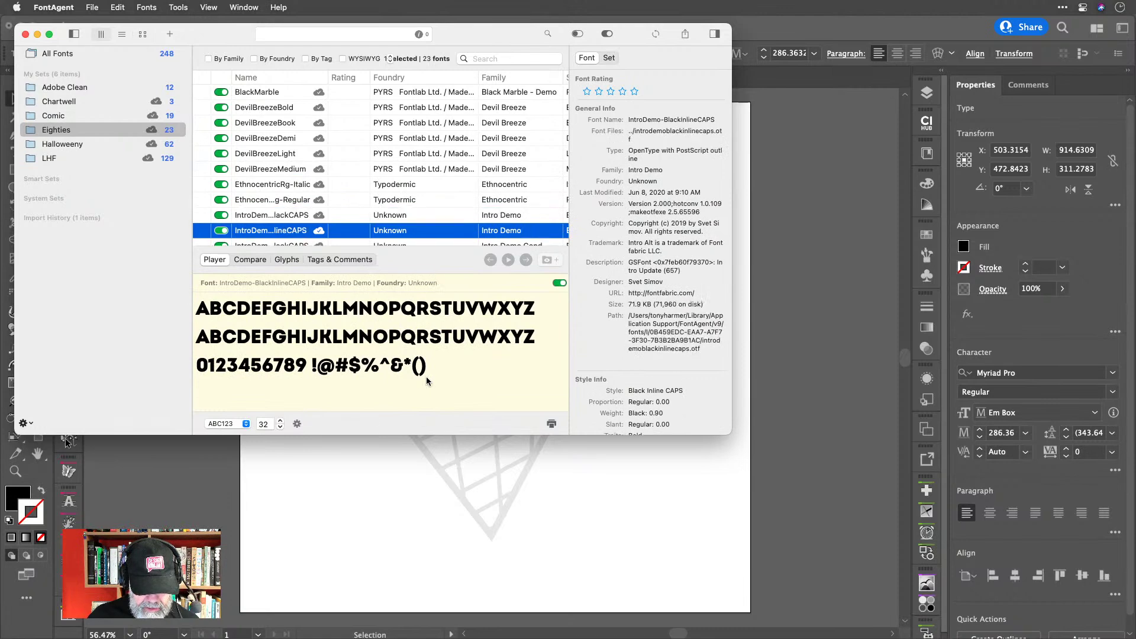
{"action": "key", "text": "Up"}
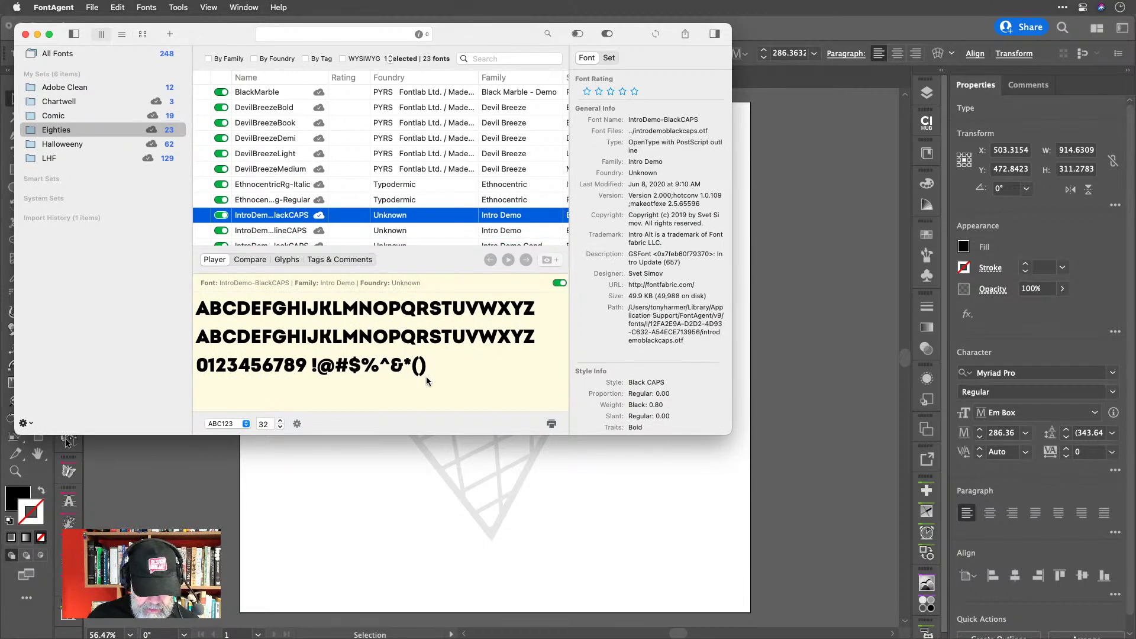
{"action": "key", "text": "Down"}
{"action": "key", "text": "Down"}
{"action": "key", "text": "Up"}
{"action": "key", "text": "Up"}
{"action": "key", "text": "Up"}
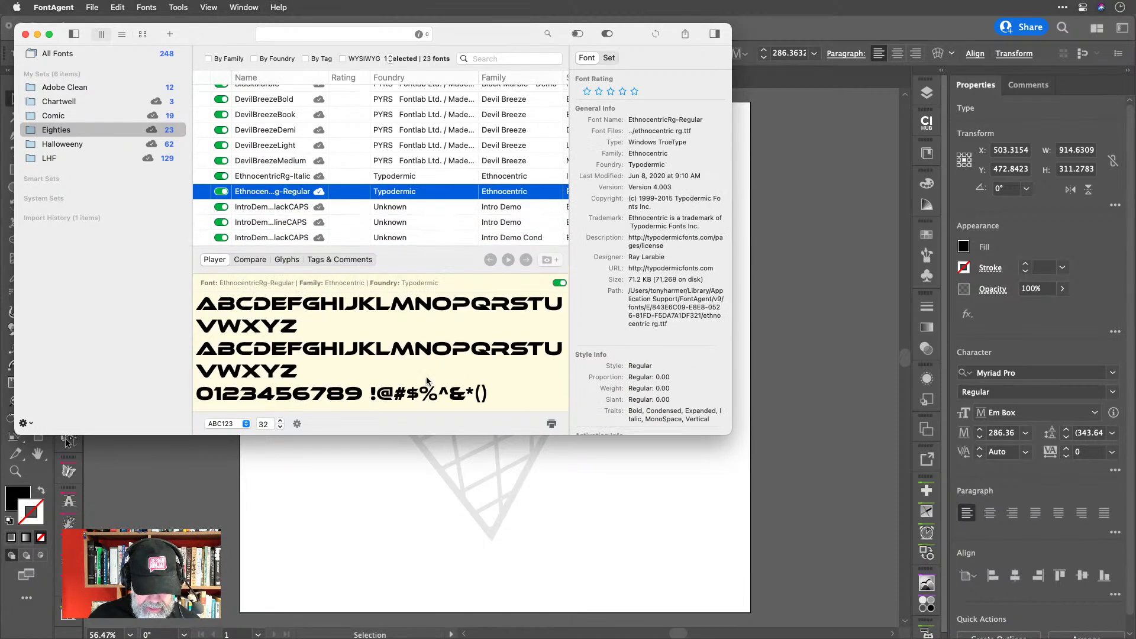
{"action": "key", "text": "Down"}
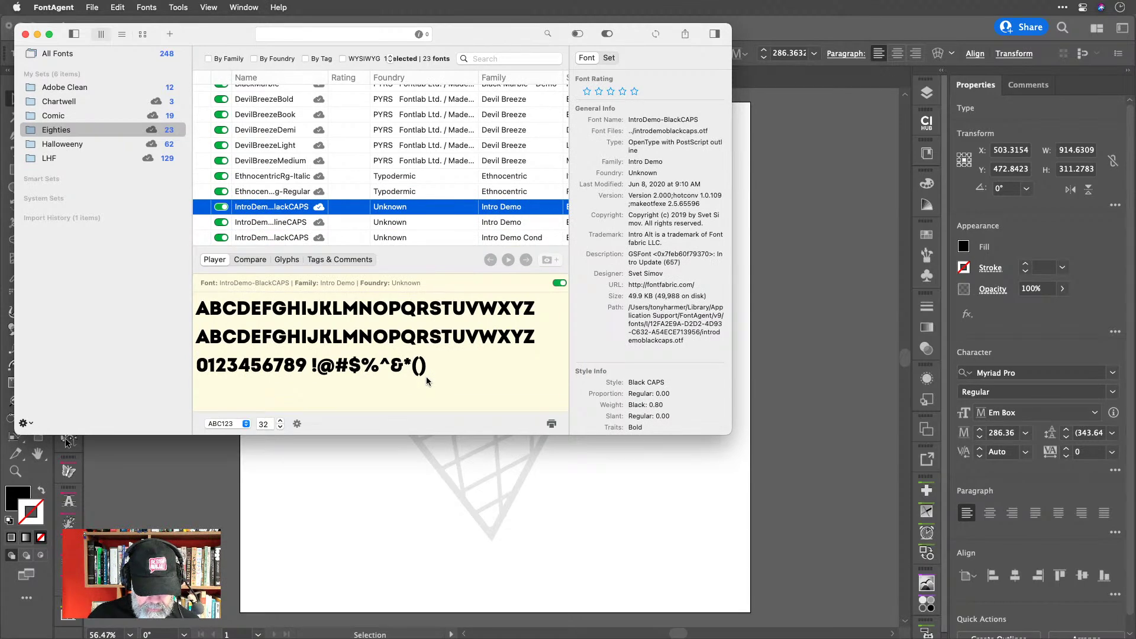
Preview the Intro Demo Cond fonts and Pincoyablack-Black.
{"action": "key", "text": "Down"}
{"action": "key", "text": "Down"}
{"action": "key", "text": "Down"}
{"action": "key", "text": "Down"}
{"action": "key", "text": "Down"}
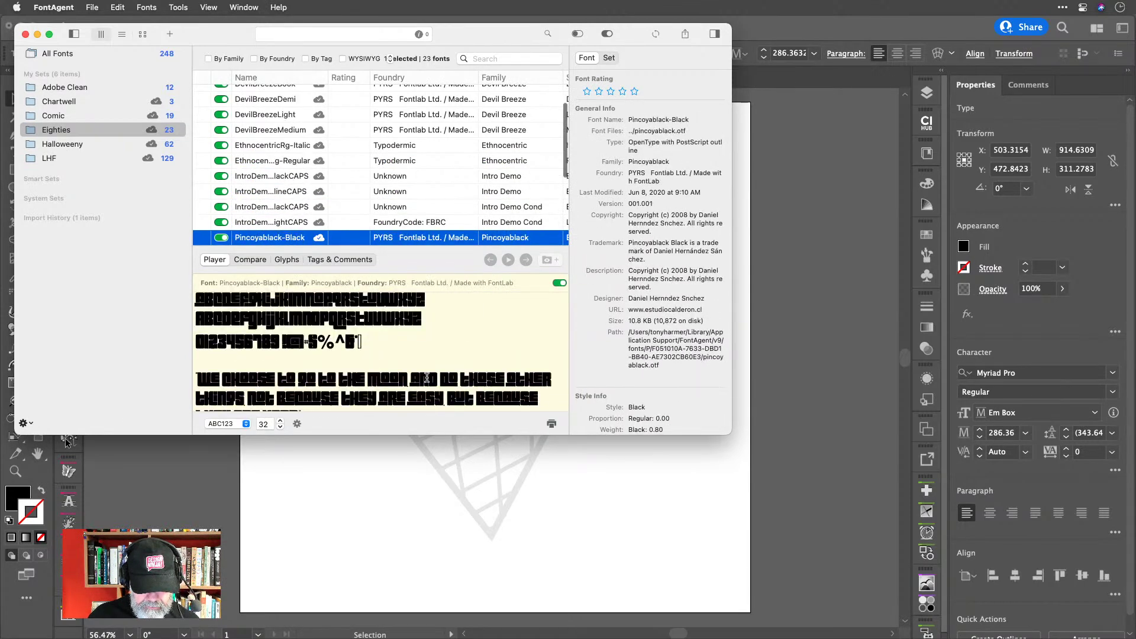
{"action": "key", "text": "Up"}
{"action": "key", "text": "Down"}
{"action": "key", "text": "Up"}
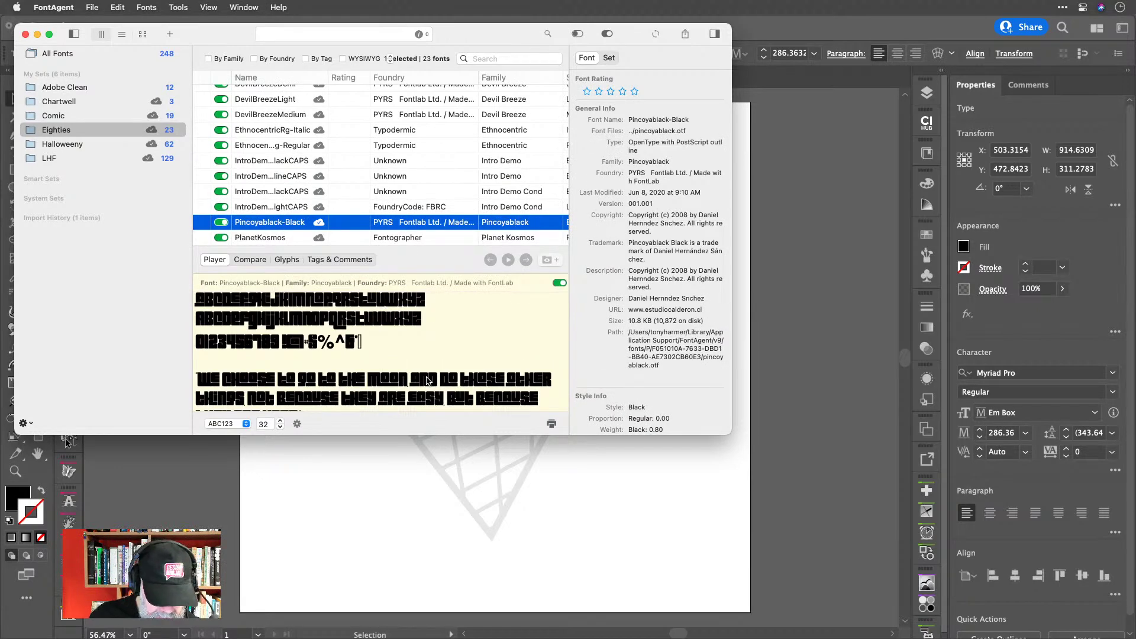
Compare the previews of PlanetKosmos, Rumutocu and Streamster.
{"action": "key", "text": "Down"}
{"action": "key", "text": "Down"}
{"action": "key", "text": "Down"}
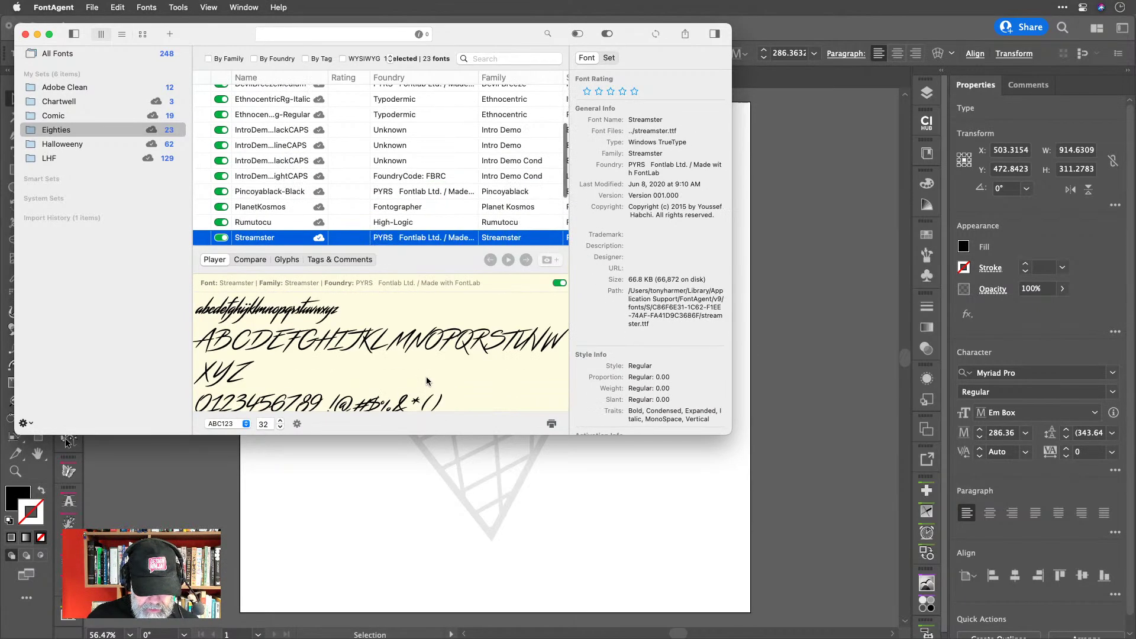
{"action": "key", "text": "Up"}
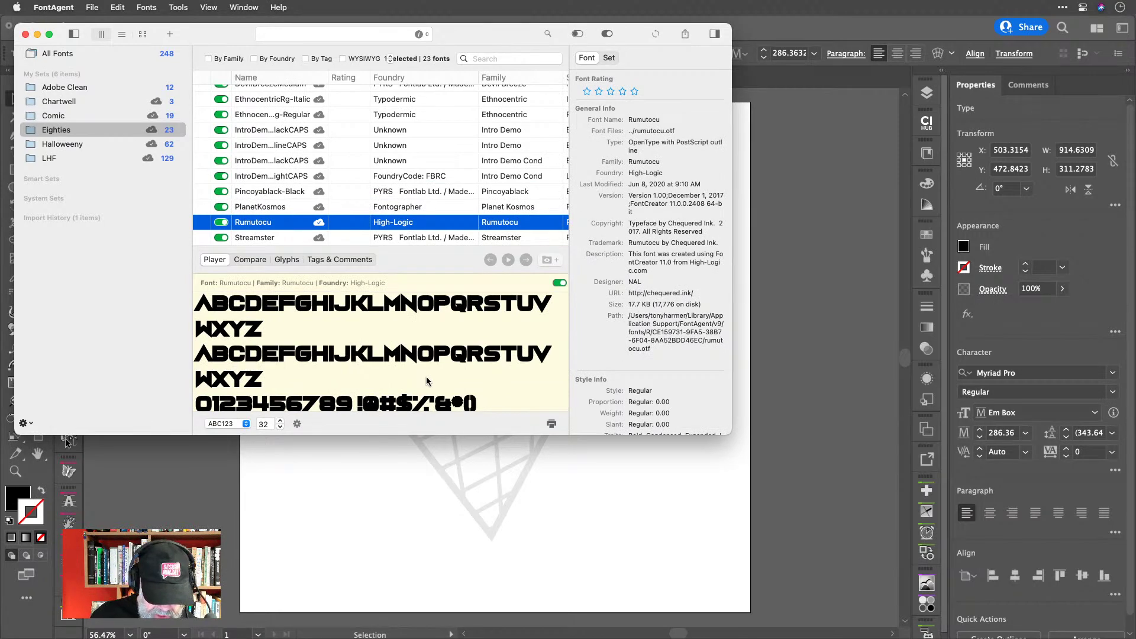
{"action": "key", "text": "Down"}
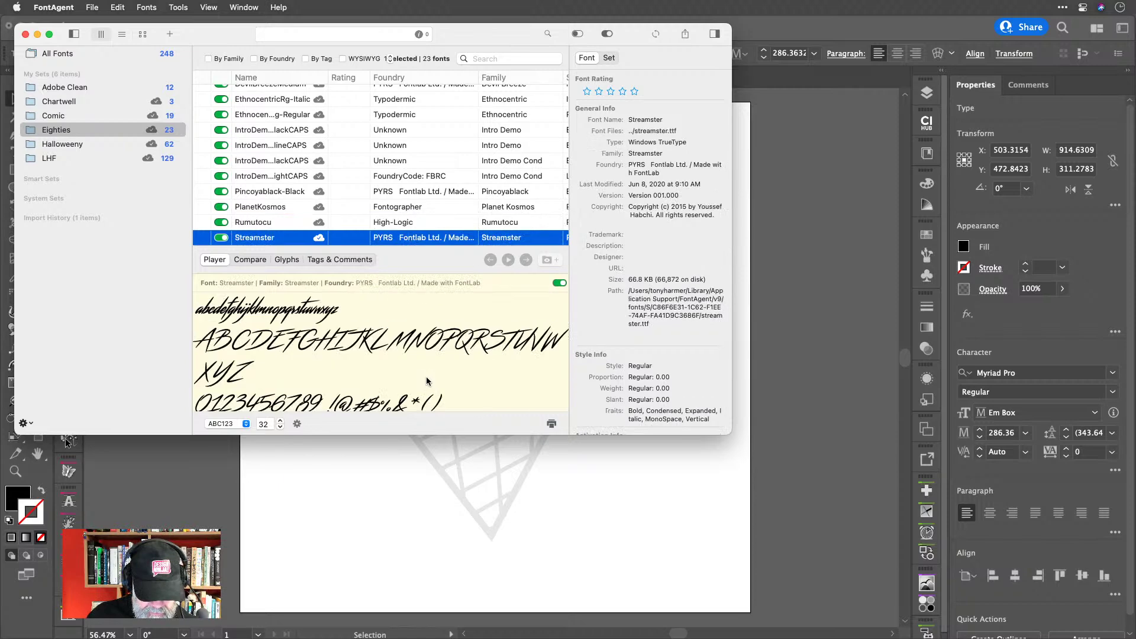
{"action": "key", "text": "Up"}
{"action": "key", "text": "Up"}
{"action": "key", "text": "Down"}
{"action": "key", "text": "Down"}
{"action": "key", "text": "Down"}
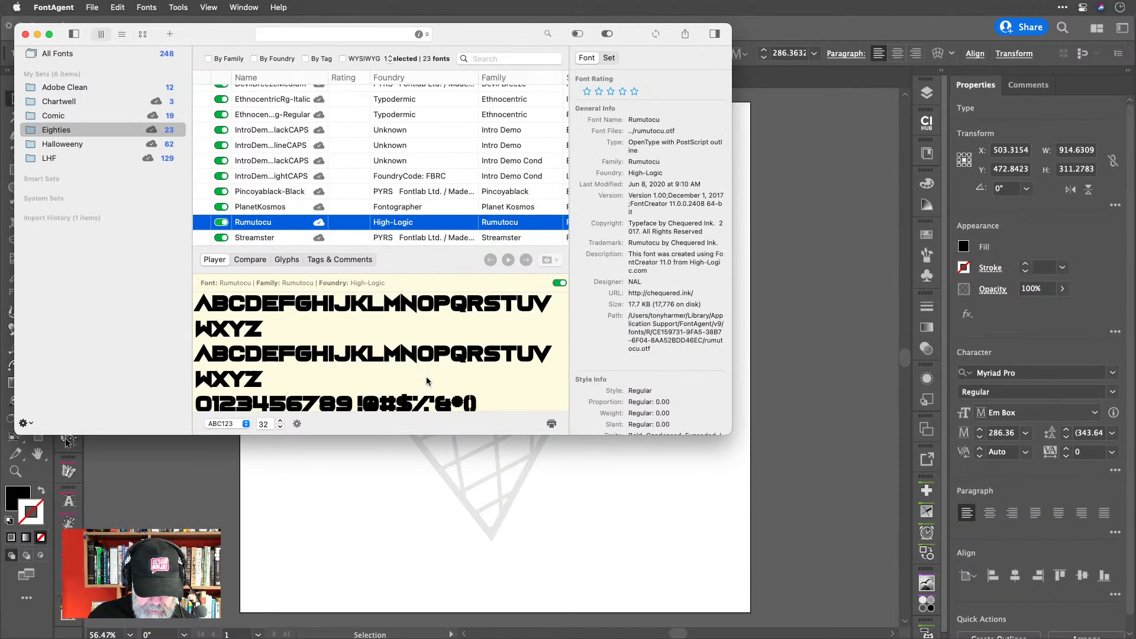
Preview the remaining Eighties fonts, comparing the regular, italic and solid versions of ViperSquadron.
{"action": "key", "text": "Down"}
{"action": "key", "text": "Down"}
{"action": "key", "text": "Down"}
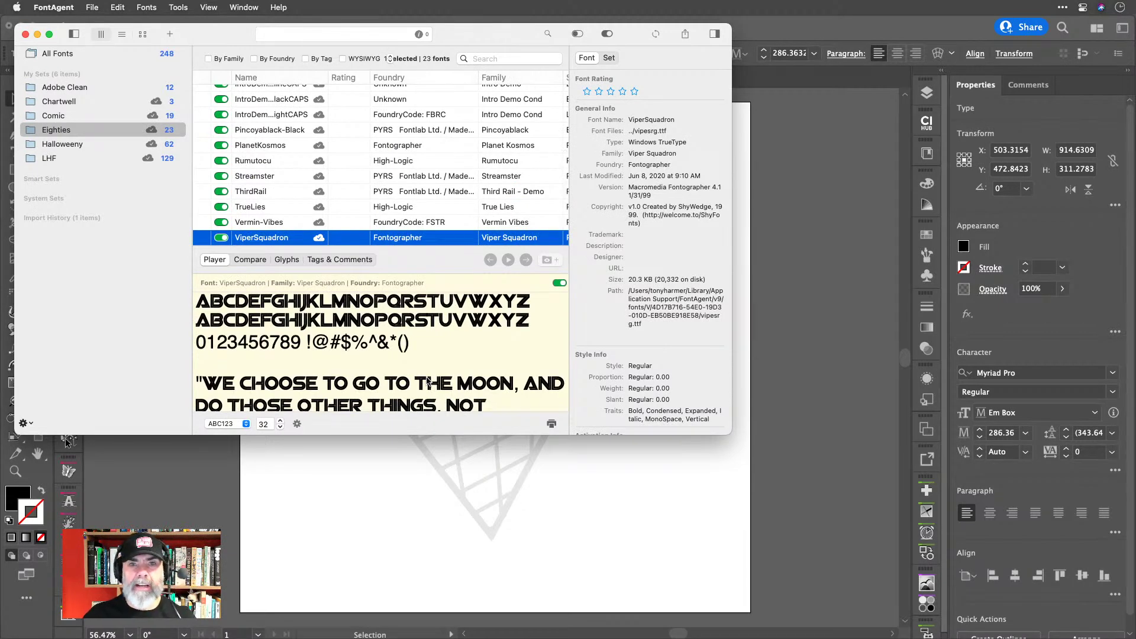
{"action": "key", "text": "Down"}
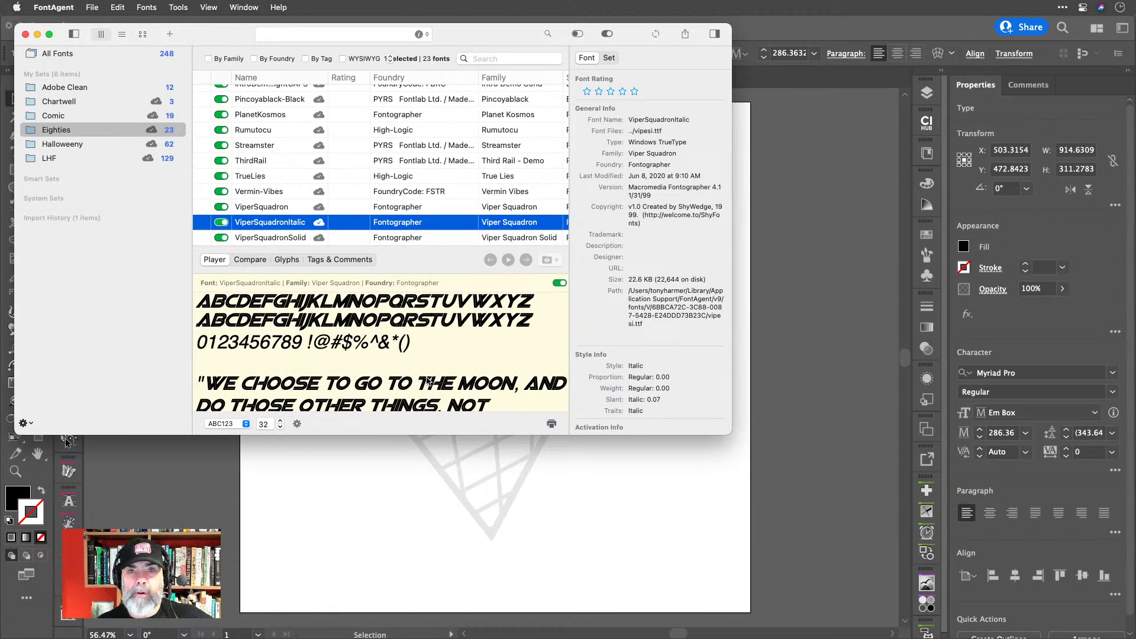
{"action": "key", "text": "Down"}
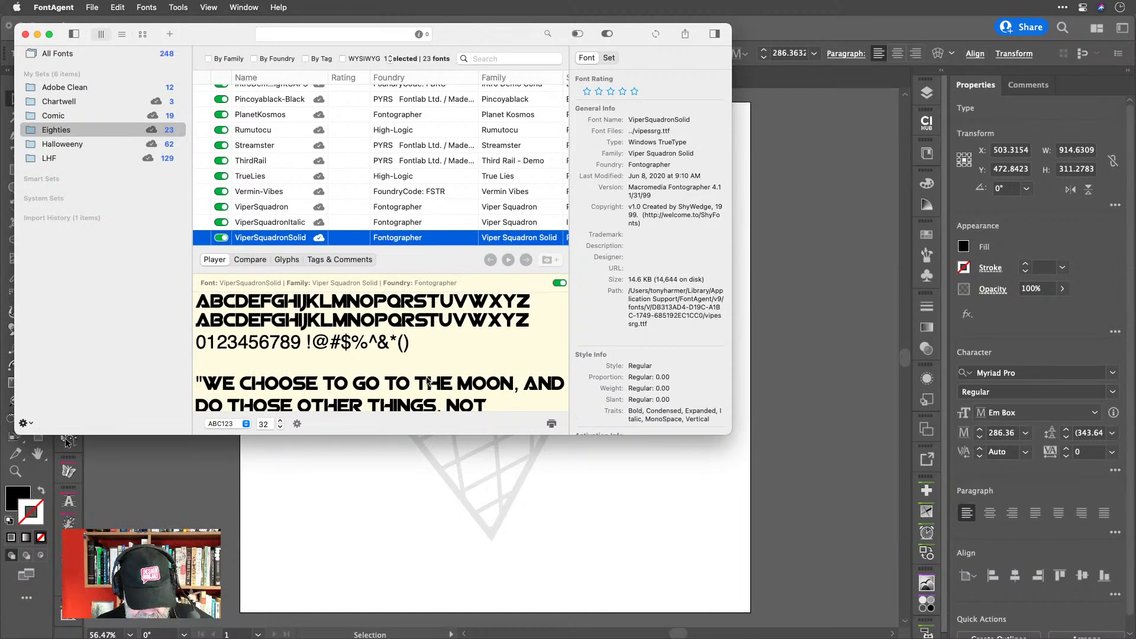
{"action": "key", "text": "Down"}
{"action": "key", "text": "Up"}
{"action": "key", "text": "Up"}
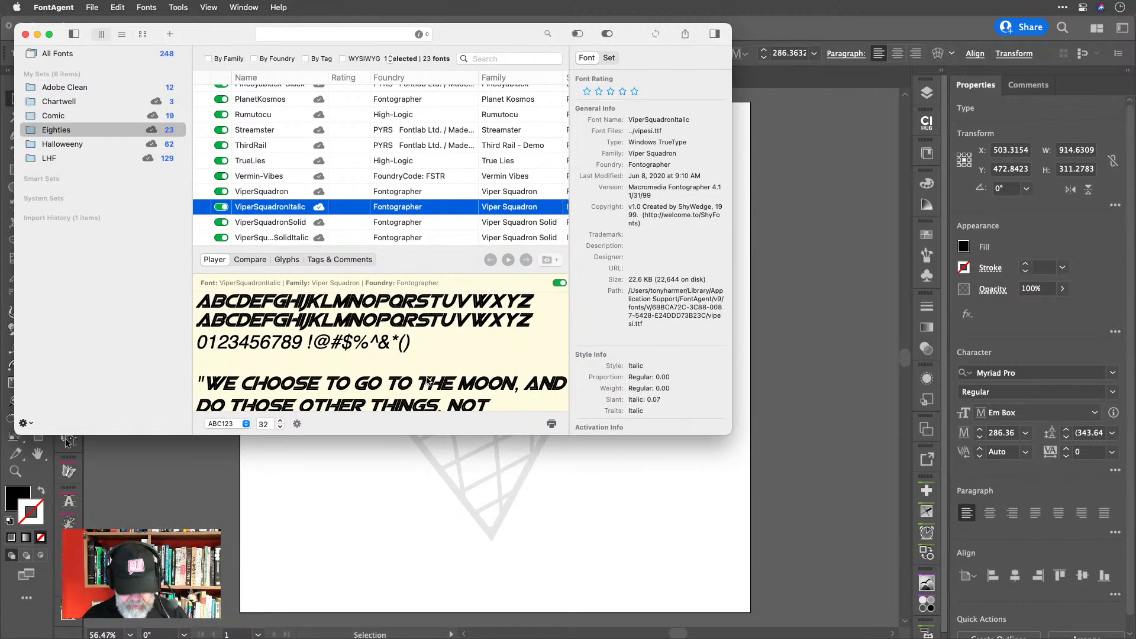
Switch back to Illustrator, compare the Intro Demo variants on the DESIGN text, and apply Intro Demo Black CAPS.
{"action": "key", "text": "super+Tab"}
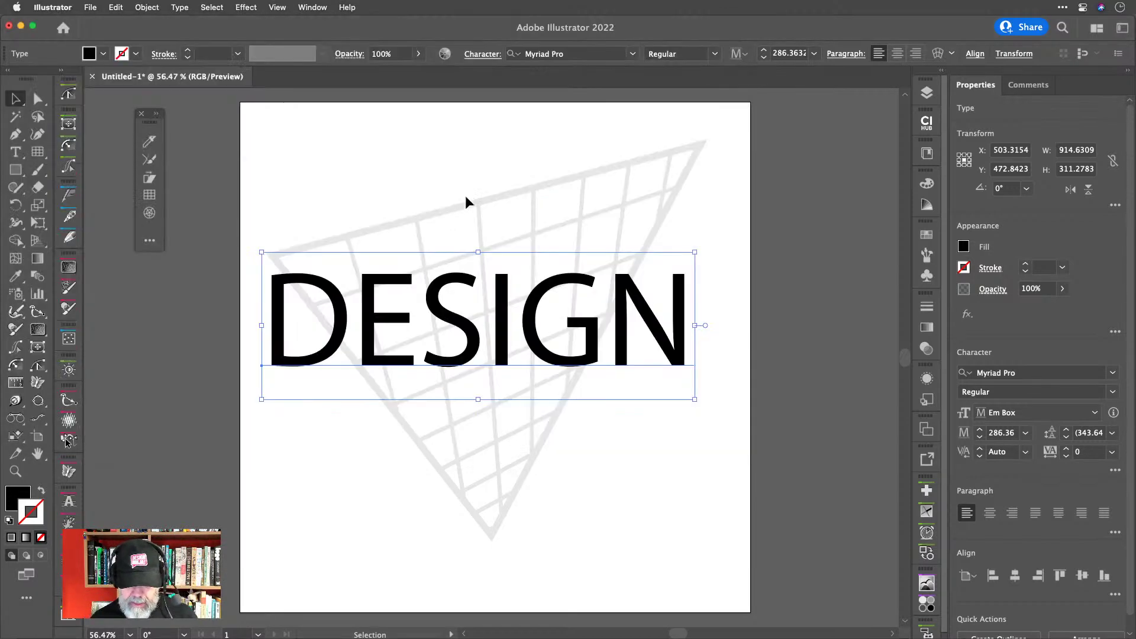
{"action": "left_click", "coordinate": [586, 46]}
{"action": "type", "text": "intro"}
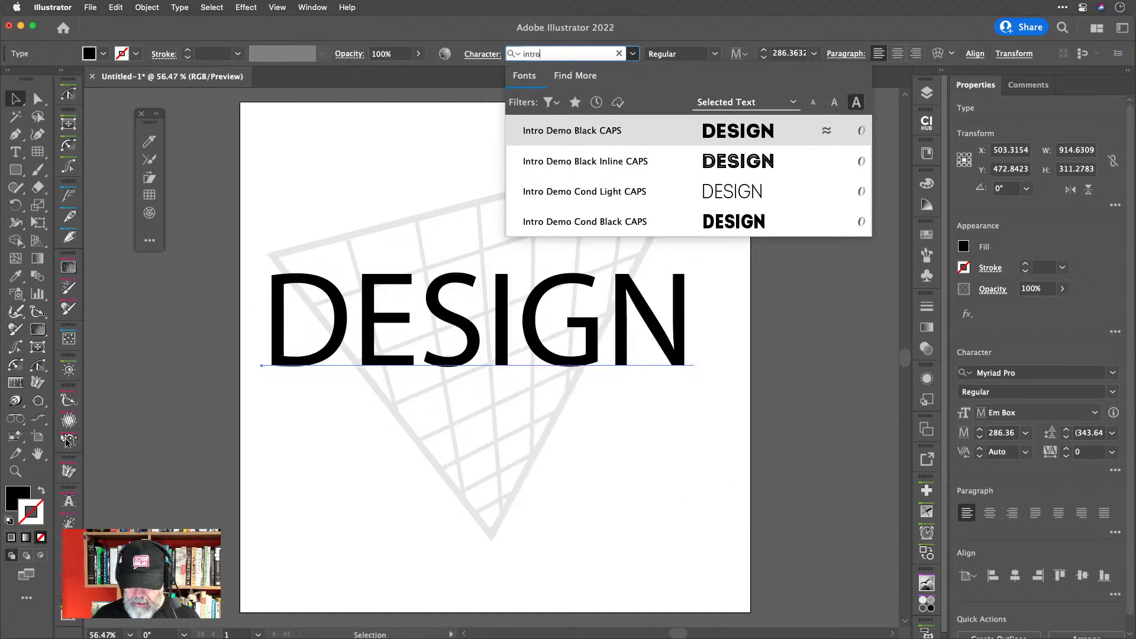
{"action": "key", "text": "Down"}
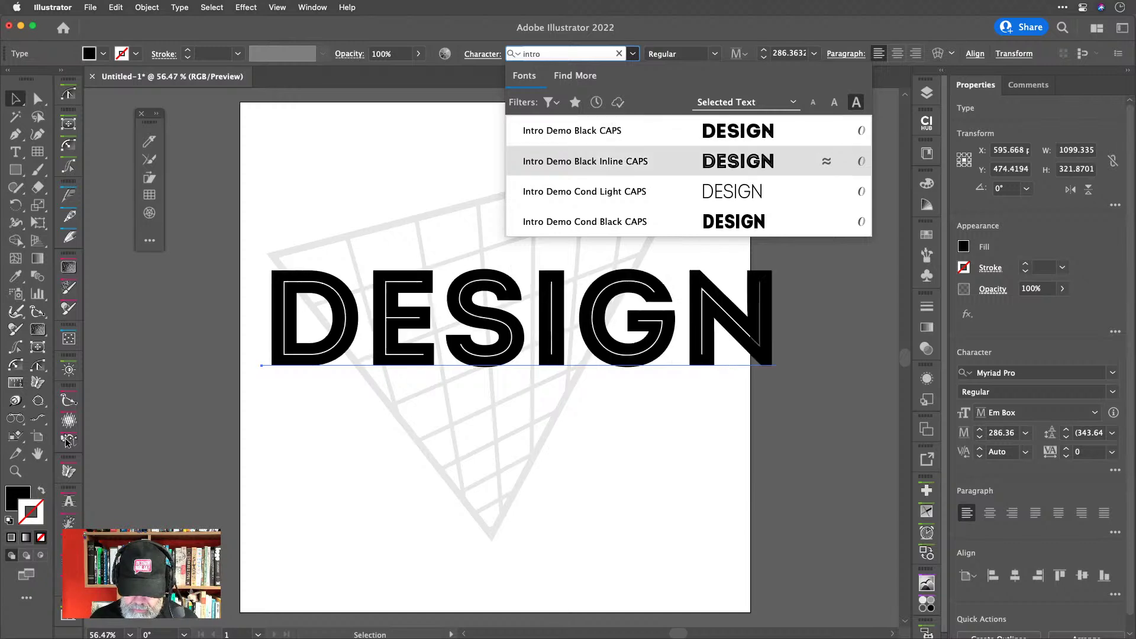
{"action": "key", "text": "Down"}
{"action": "key", "text": "Down"}
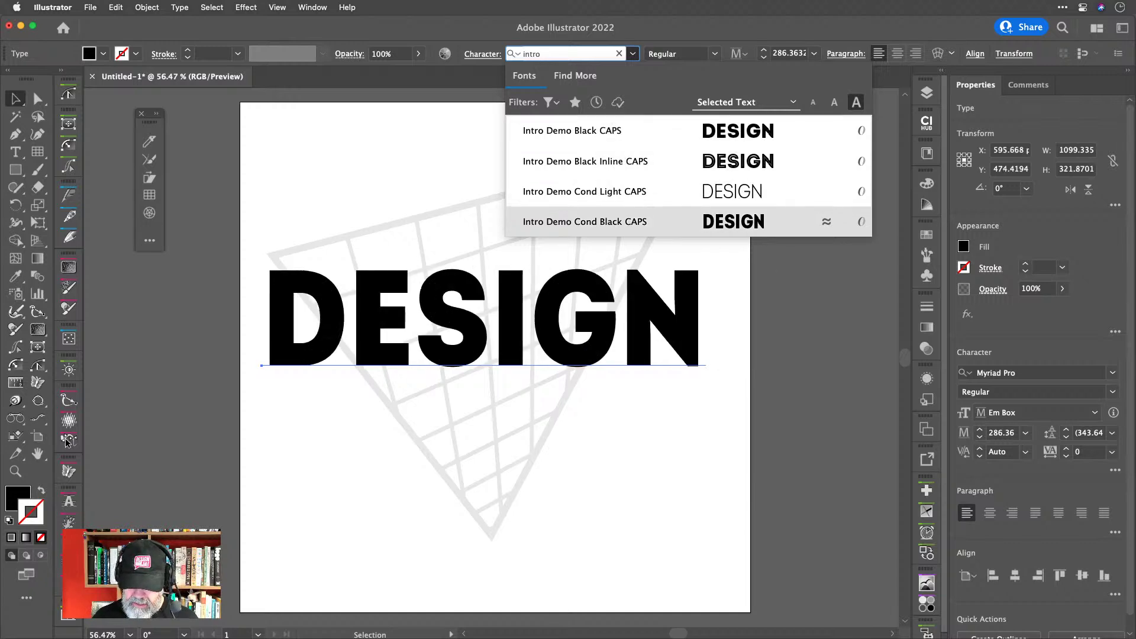
{"action": "key", "text": "Up"}
{"action": "key", "text": "Up"}
{"action": "key", "text": "Up"}
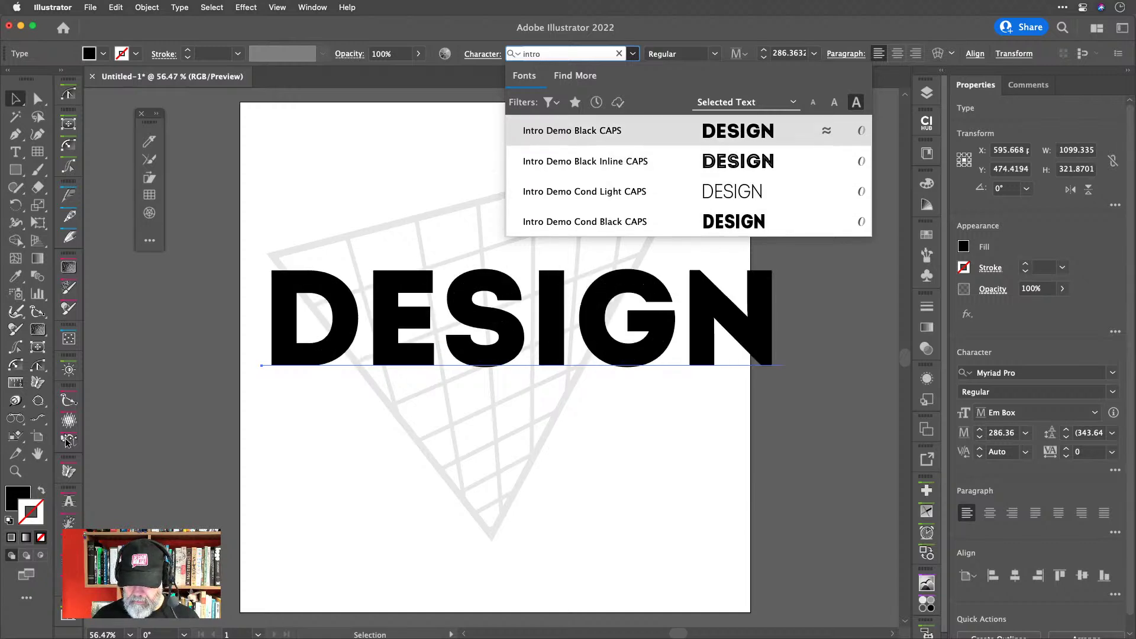
{"action": "key", "text": "Return"}
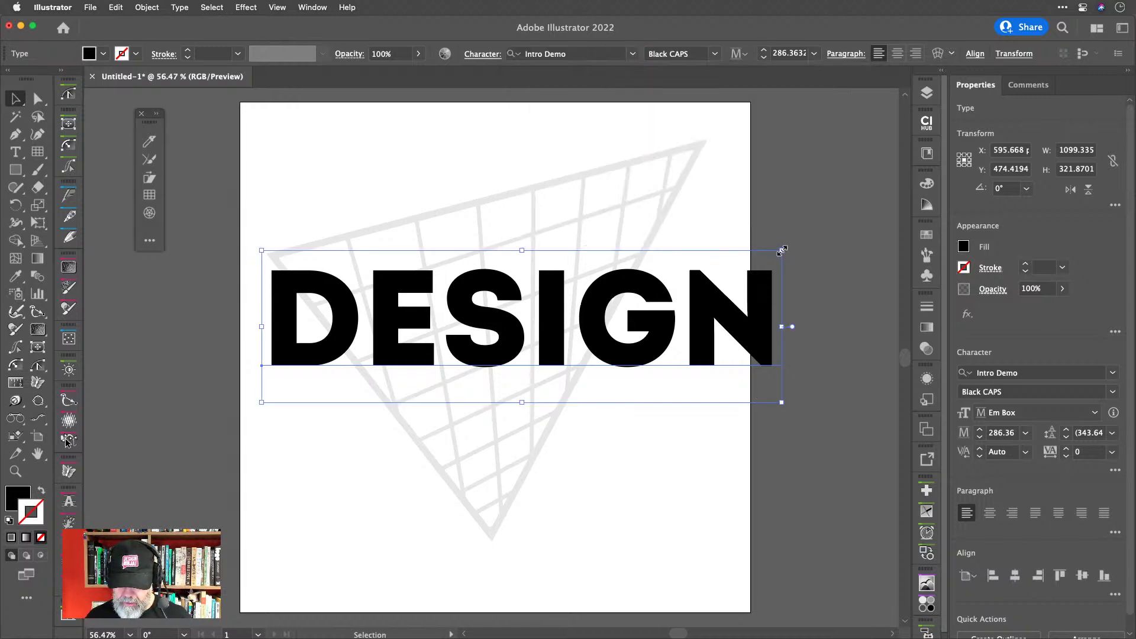
Scale the DESIGN text down to about 226 pt and move it up over the upper part of the triangle.
{"action": "left_click_drag", "start_coordinate": [781, 251], "coordinate": [672, 282]}
{"action": "left_click_drag", "start_coordinate": [652, 322], "coordinate": [650, 294]}
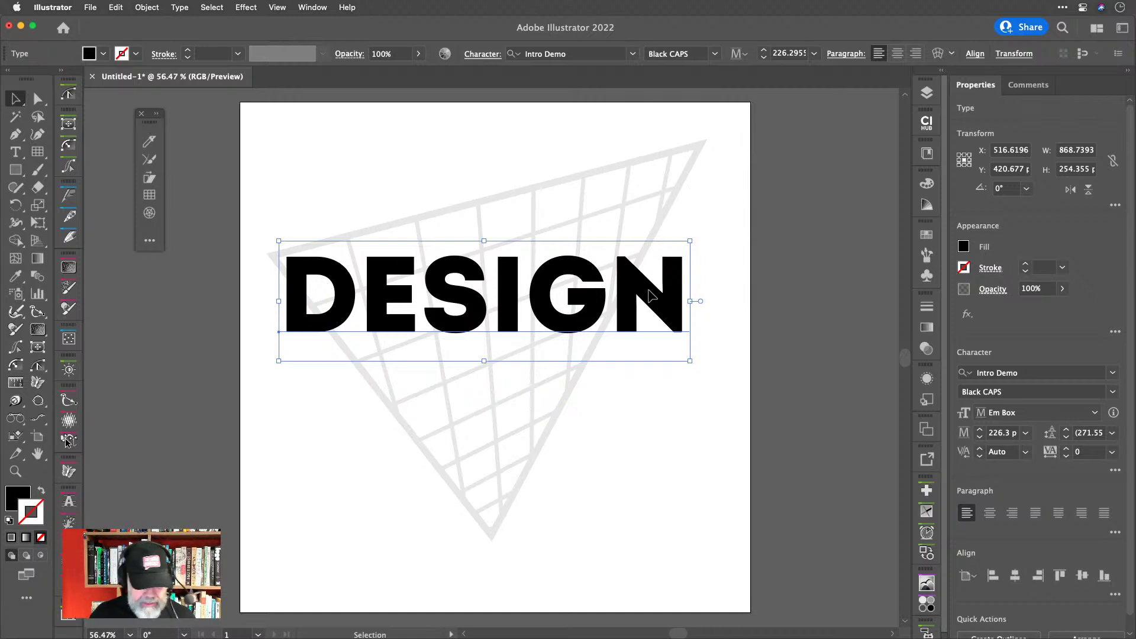
Remove the character fill from the DESIGN text, add a new appearance fill, and make it a white-to-black linear gradient.
{"action": "key", "text": "x"}
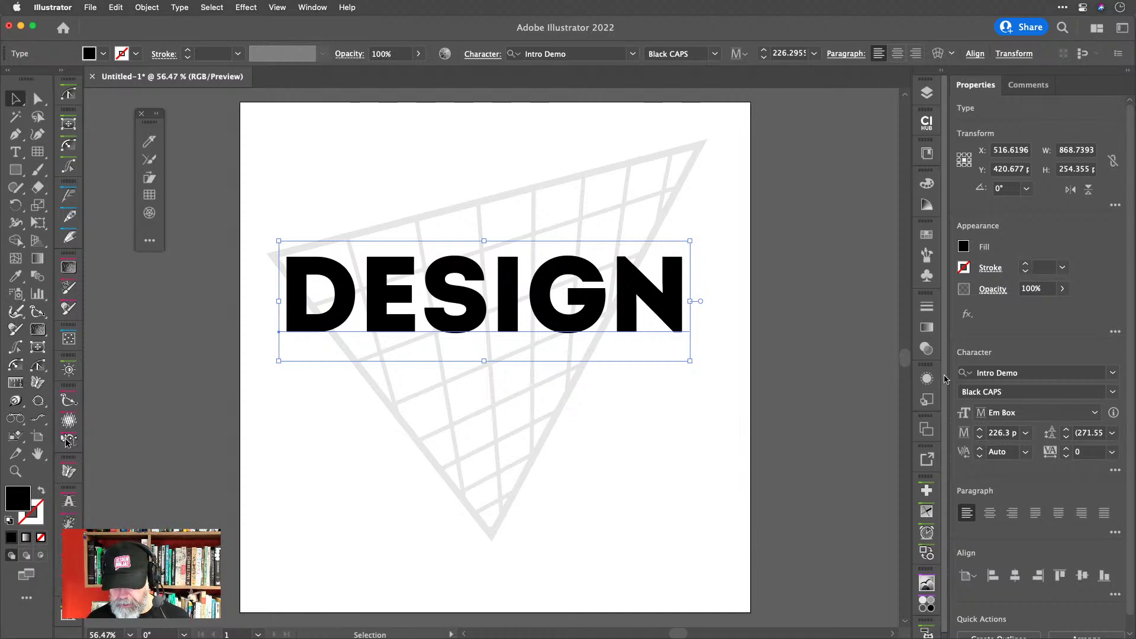
{"action": "left_click", "coordinate": [929, 380]}
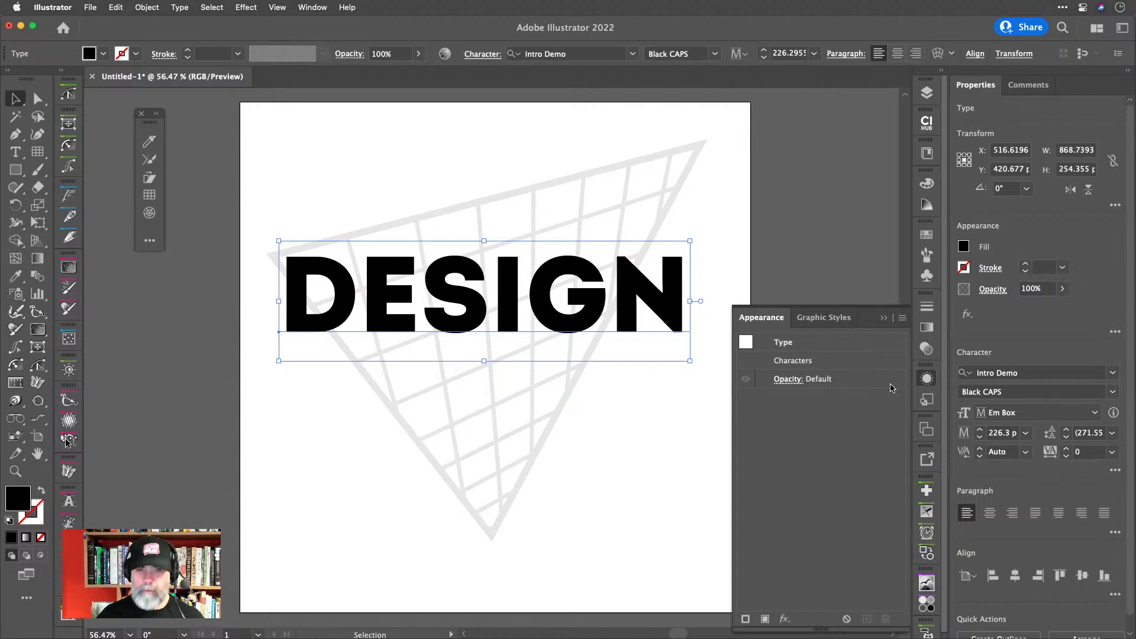
{"action": "key", "text": "slash"}
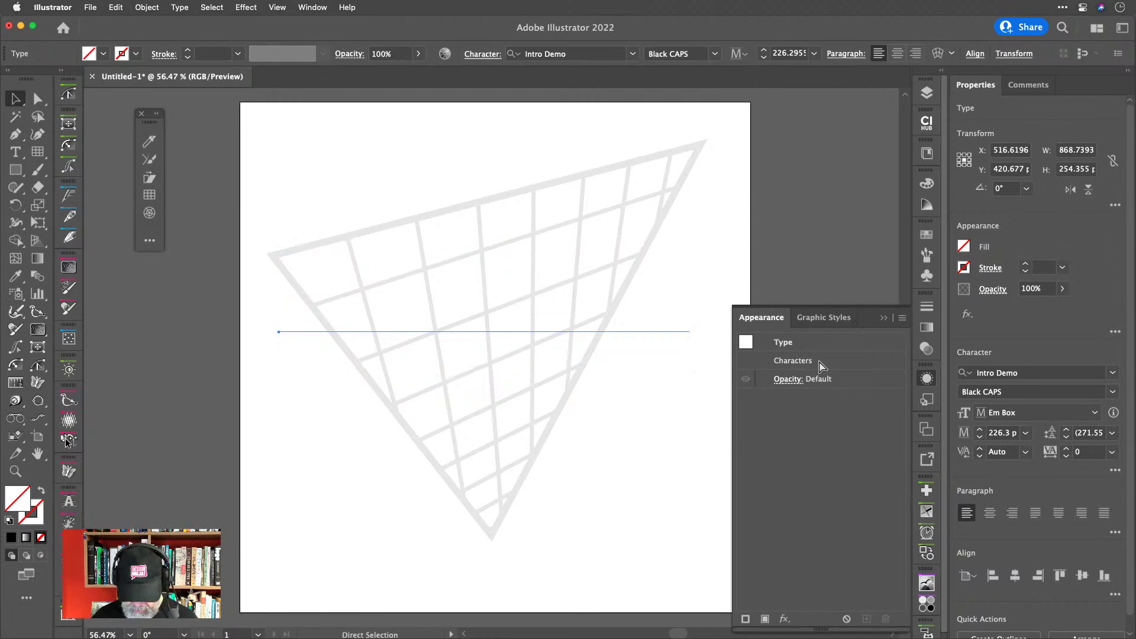
{"action": "key", "text": "super+slash"}
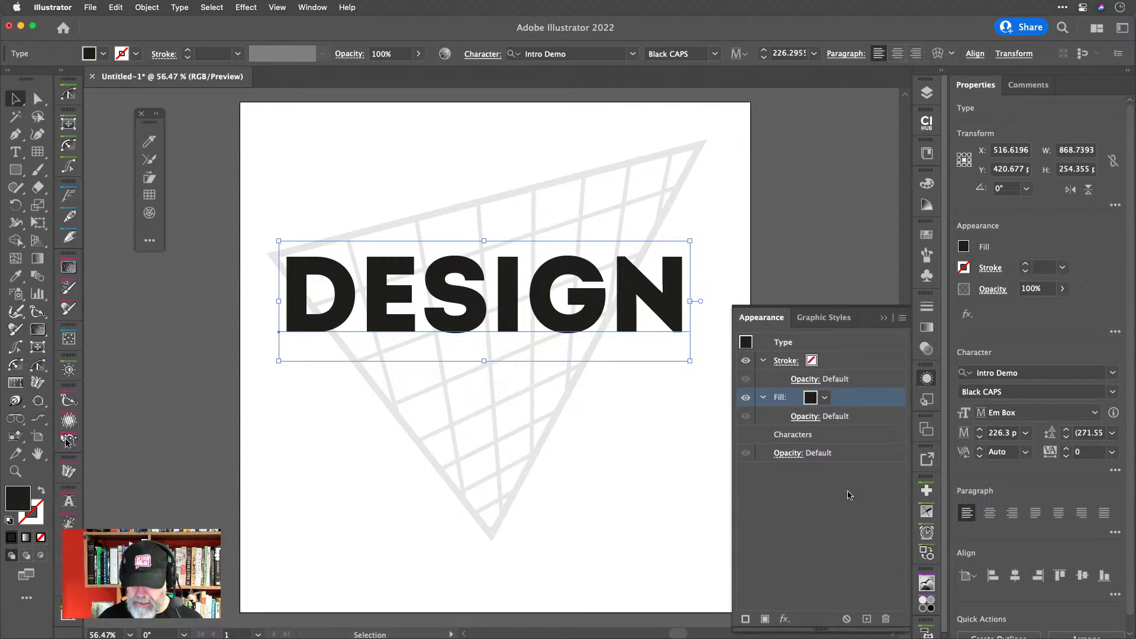
{"action": "key", "text": "period"}
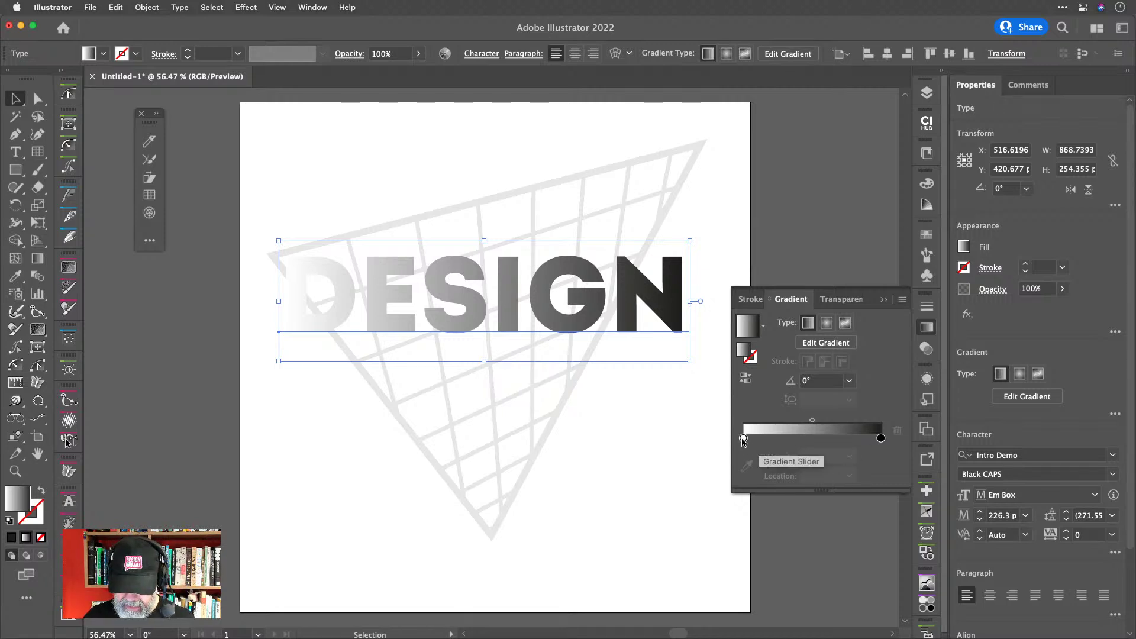
Set the gradient's start stop to pink and its end stop to green (R=34 G=181 B=115), trying purple for the end first.
{"action": "double_click", "coordinate": [743, 438]}
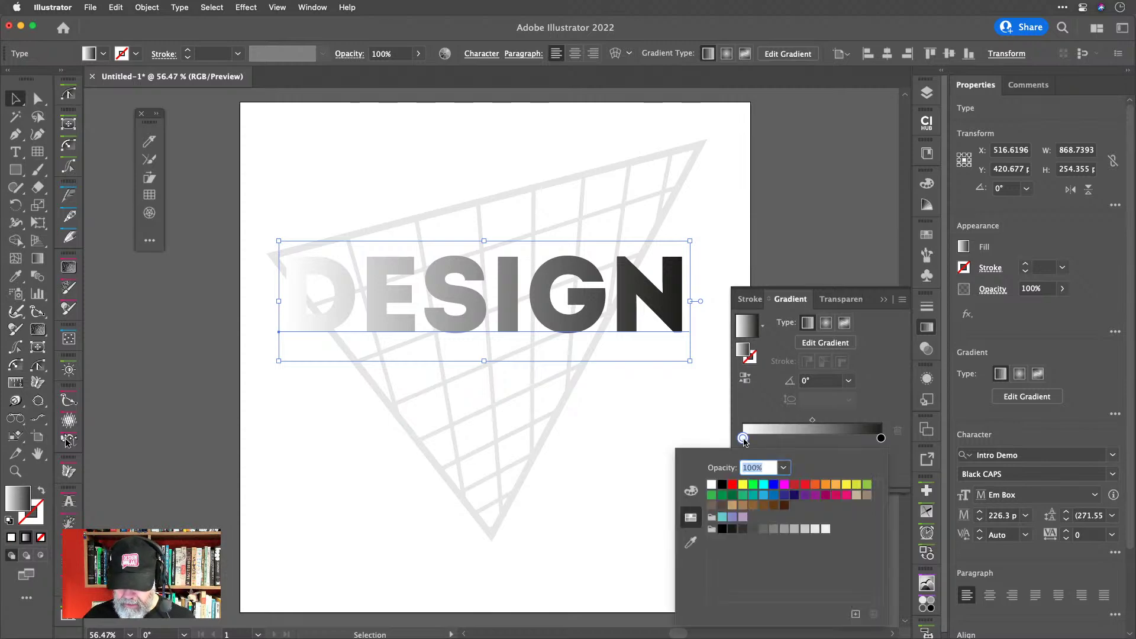
{"action": "left_click", "coordinate": [846, 495]}
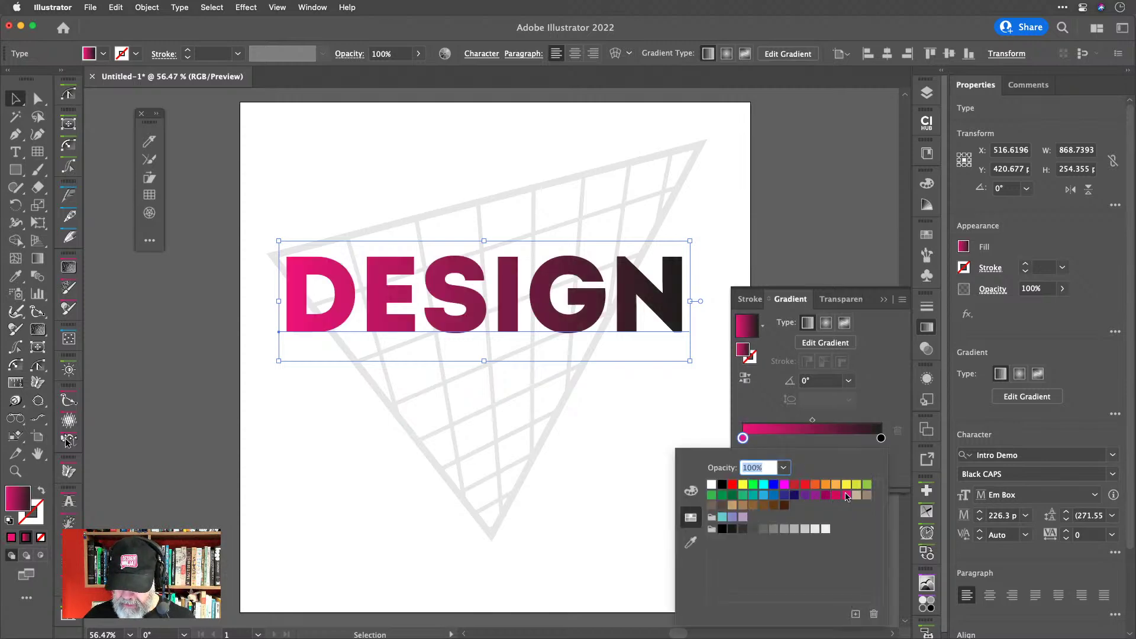
{"action": "double_click", "coordinate": [880, 438]}
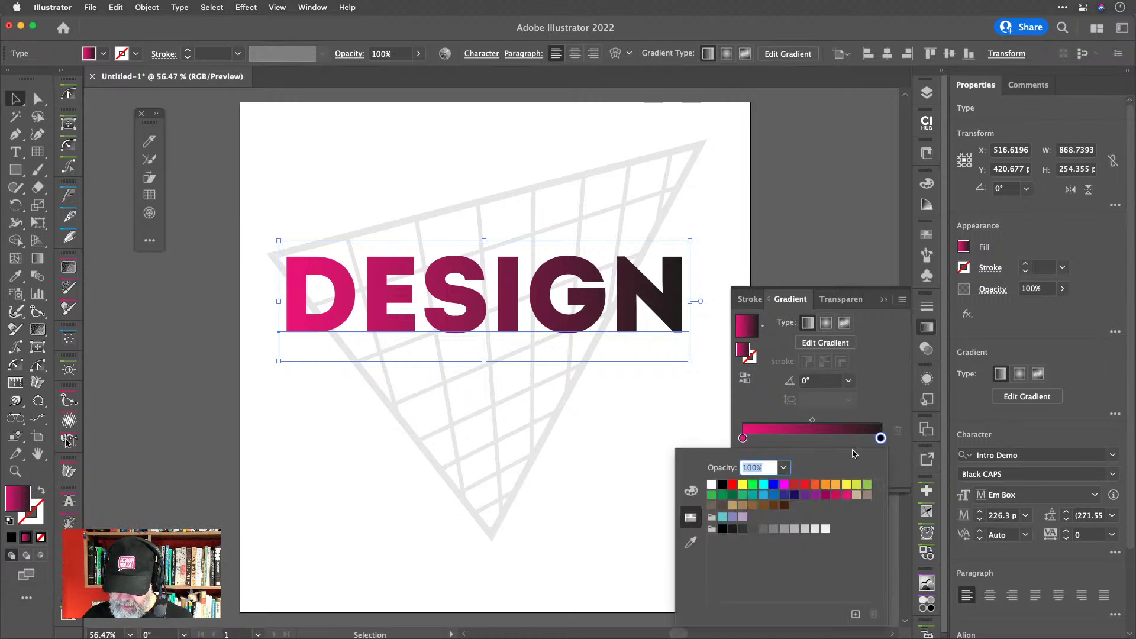
{"action": "left_click", "coordinate": [804, 495]}
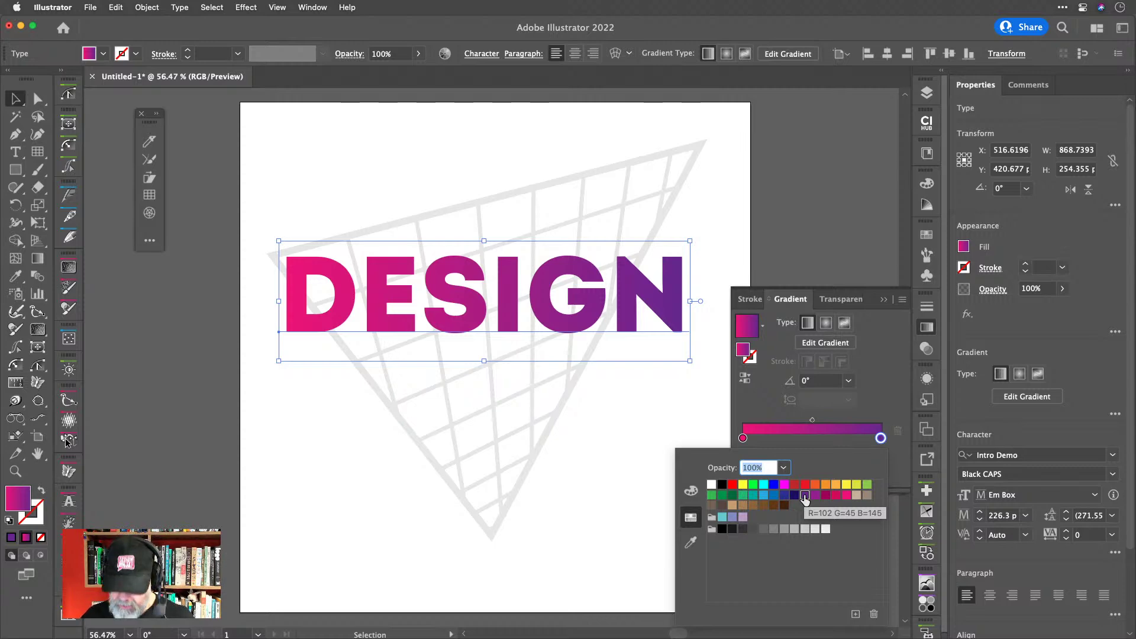
{"action": "left_click", "coordinate": [742, 495]}
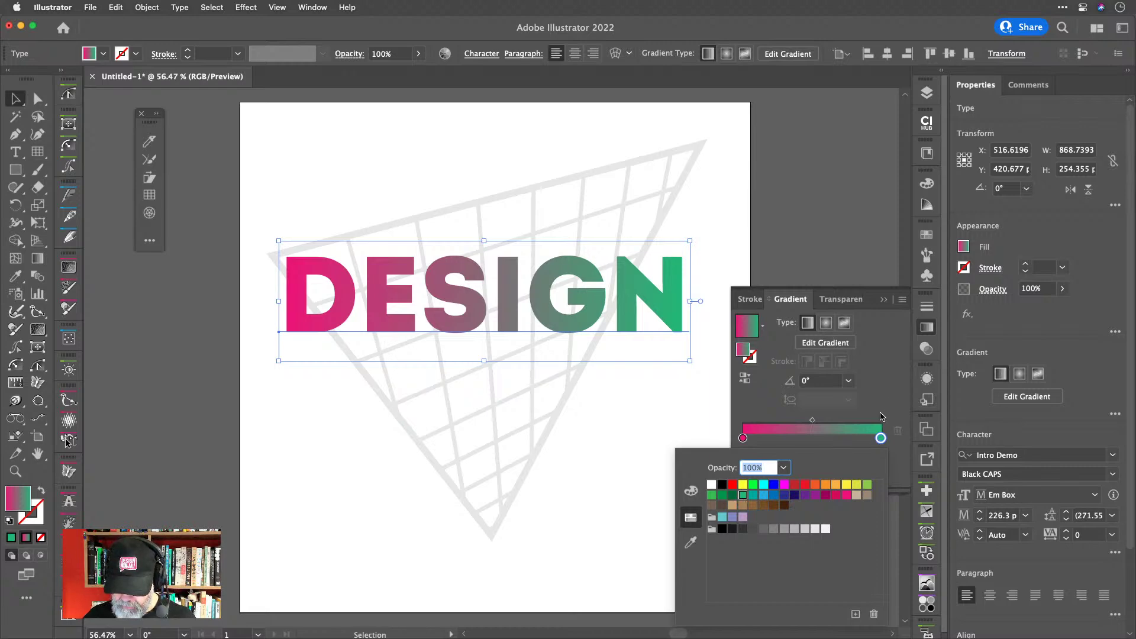
Add a middle gradient stop in orange (R=251 G=176 B=59) and shift it slightly toward the pink end.
{"action": "left_click", "coordinate": [816, 438]}
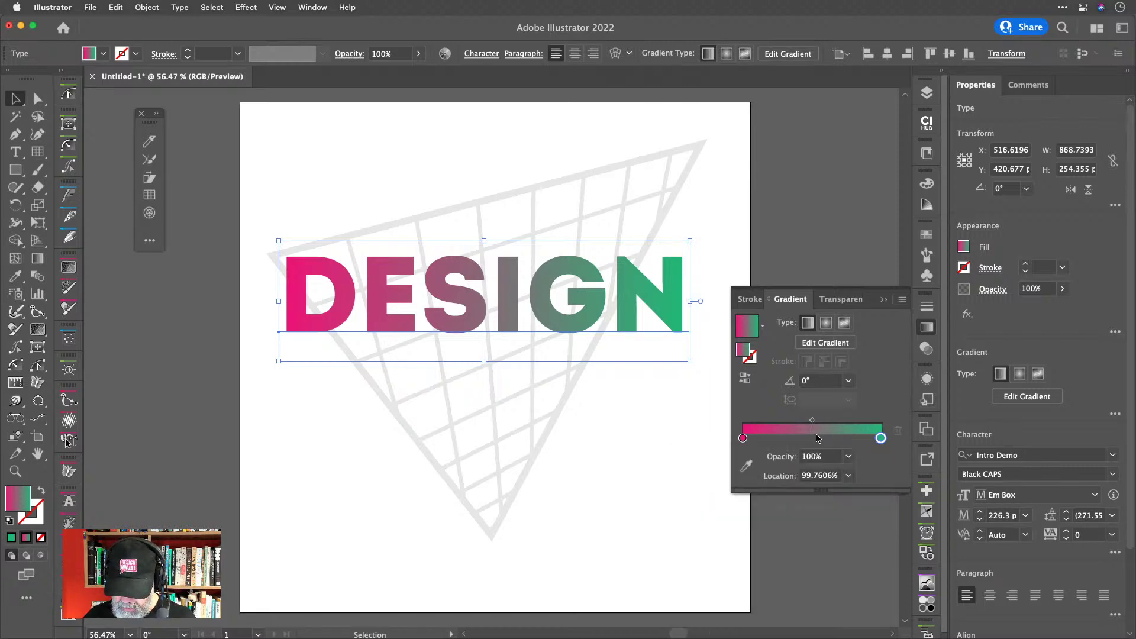
{"action": "double_click", "coordinate": [816, 438]}
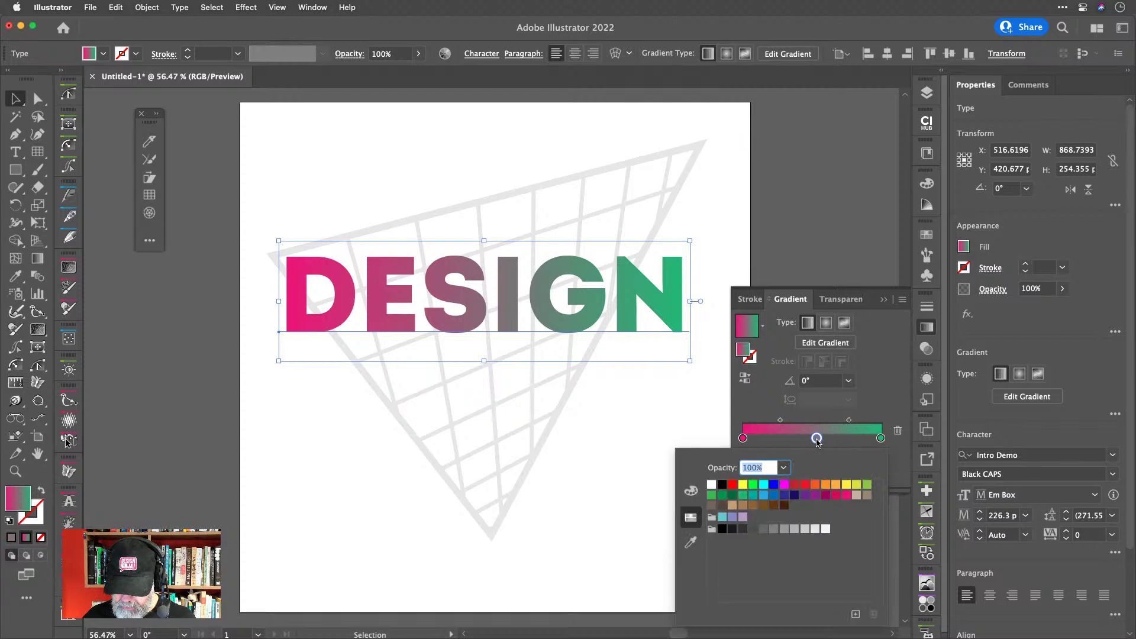
{"action": "left_click", "coordinate": [825, 485]}
{"action": "left_click", "coordinate": [836, 486]}
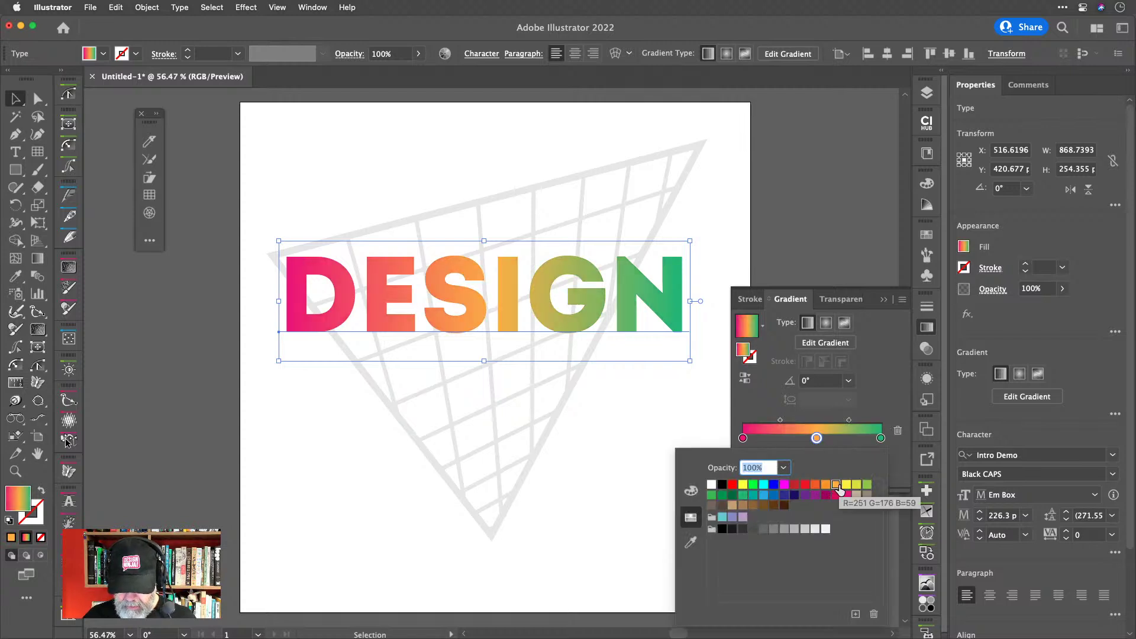
{"action": "left_click", "coordinate": [901, 379]}
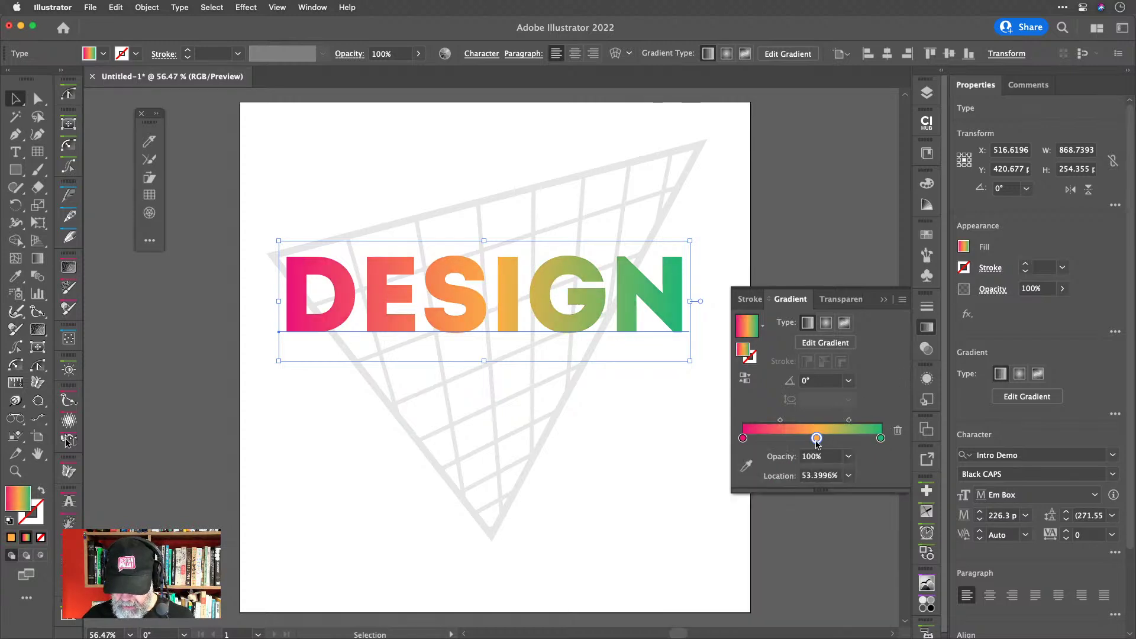
{"action": "left_click_drag", "start_coordinate": [816, 438], "coordinate": [843, 420]}
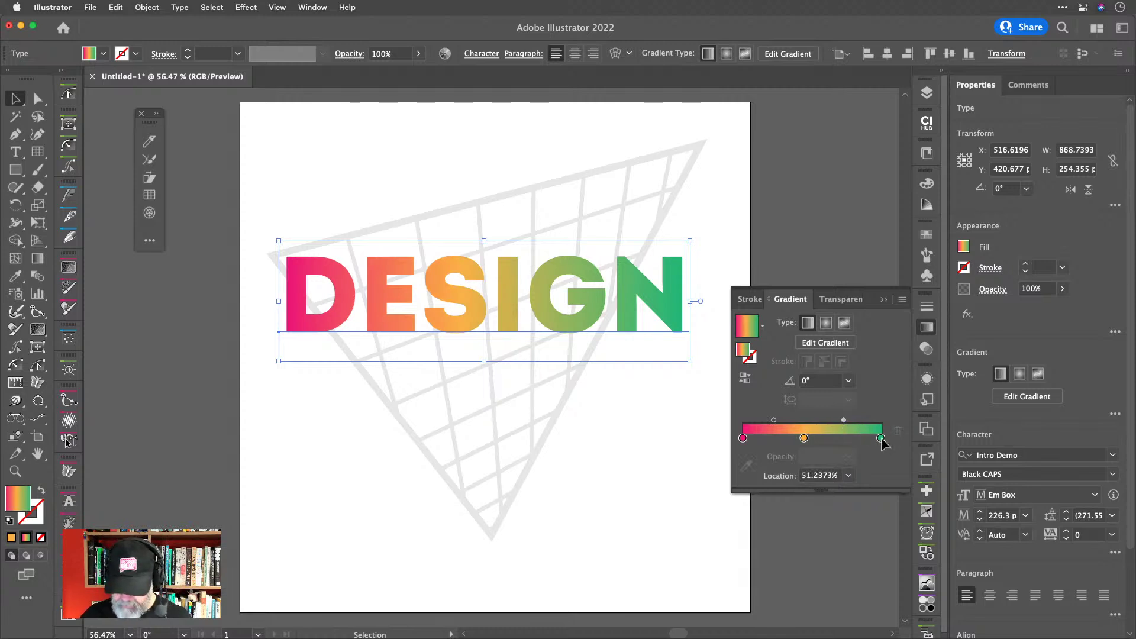
Change the green end stop's colour model to HSB and raise its brightness to about 89%.
{"action": "double_click", "coordinate": [880, 438]}
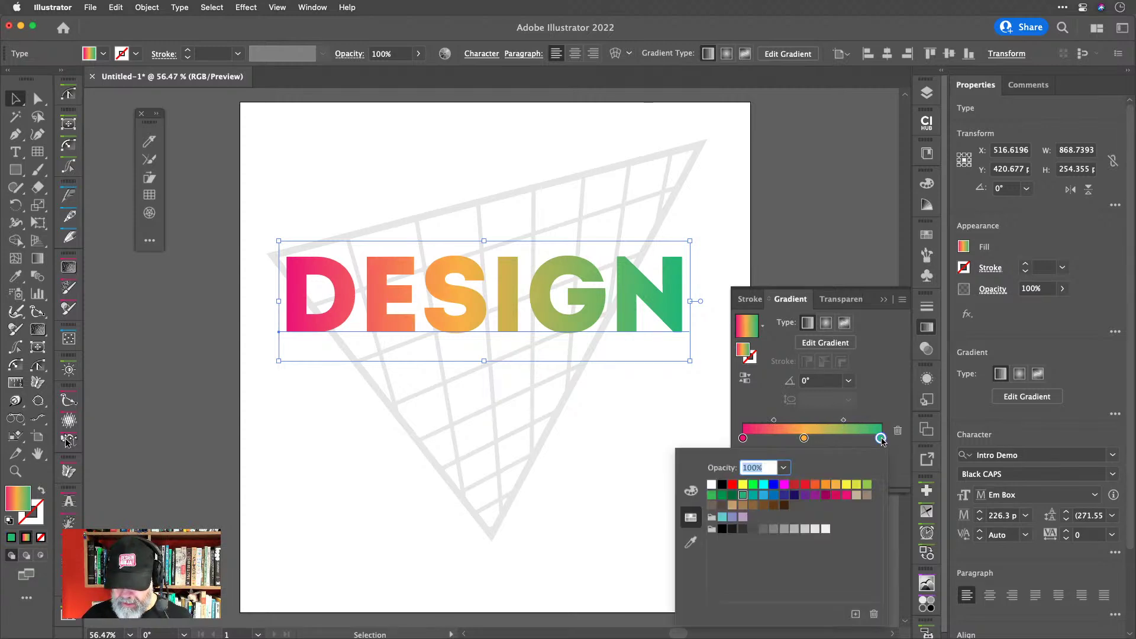
{"action": "left_click", "coordinate": [692, 489]}
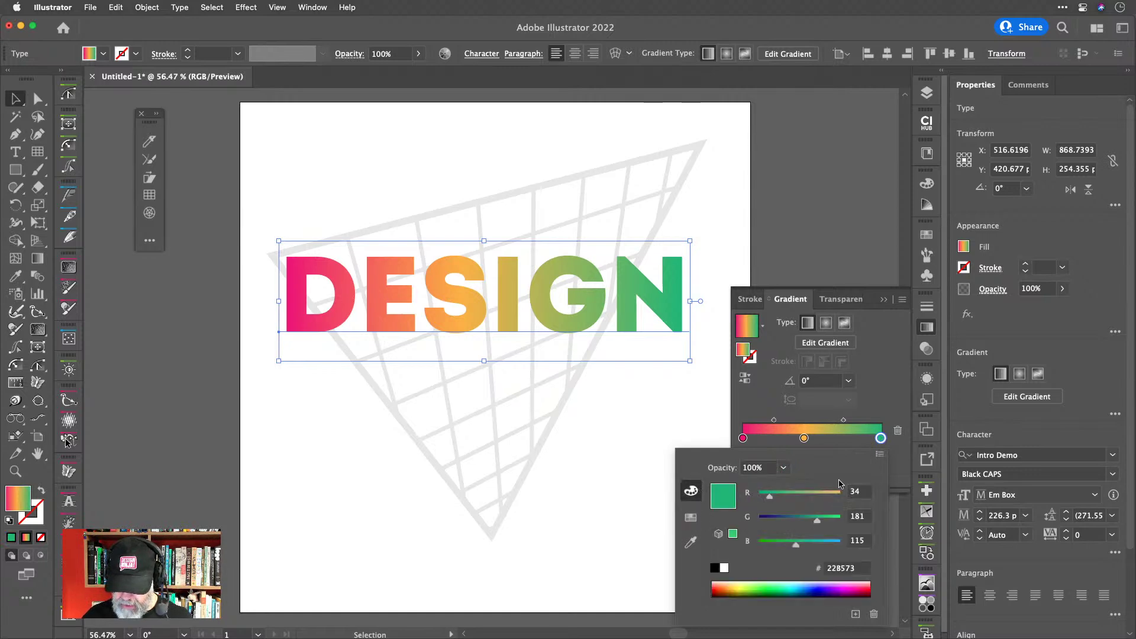
{"action": "left_click", "coordinate": [878, 454]}
{"action": "left_click", "coordinate": [850, 468]}
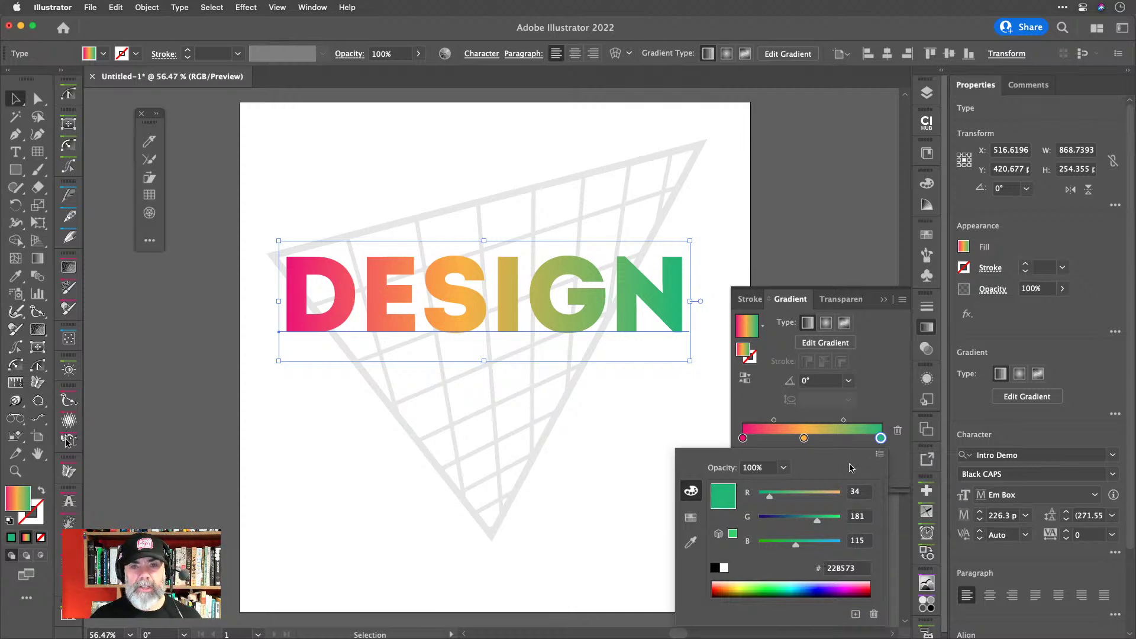
{"action": "left_click", "coordinate": [879, 454]}
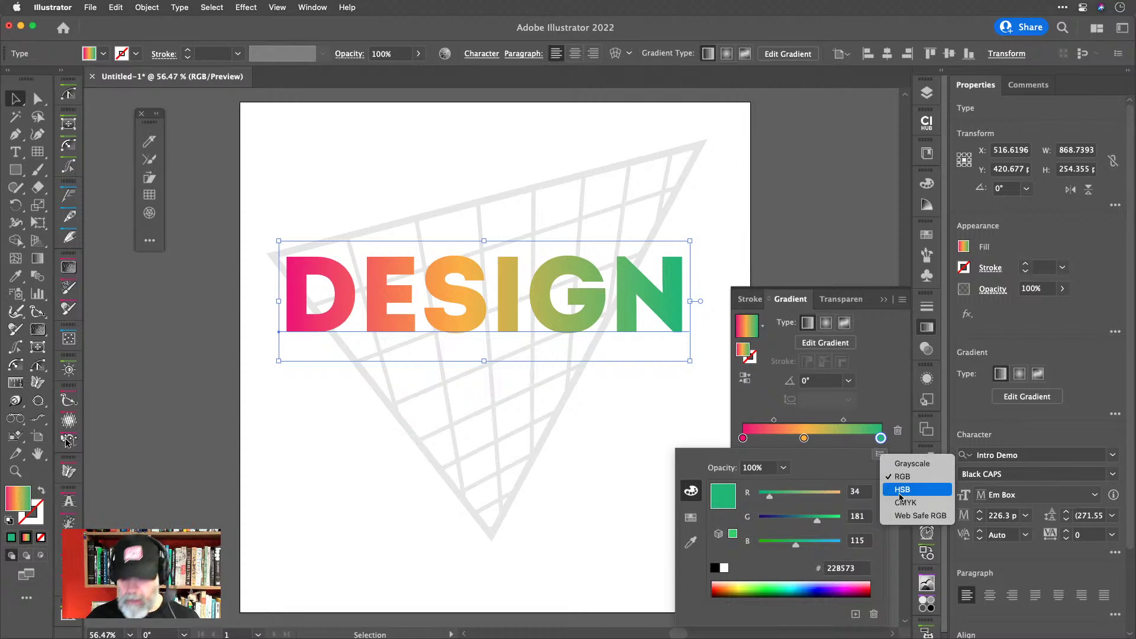
{"action": "left_click", "coordinate": [849, 469]}
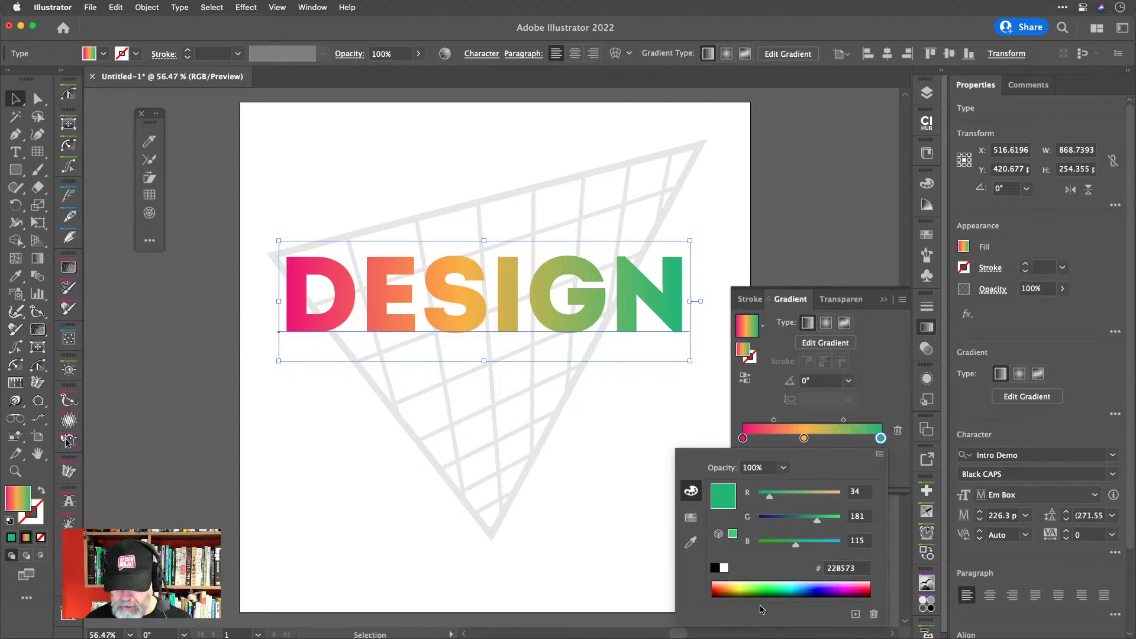
{"action": "left_click", "coordinate": [880, 454]}
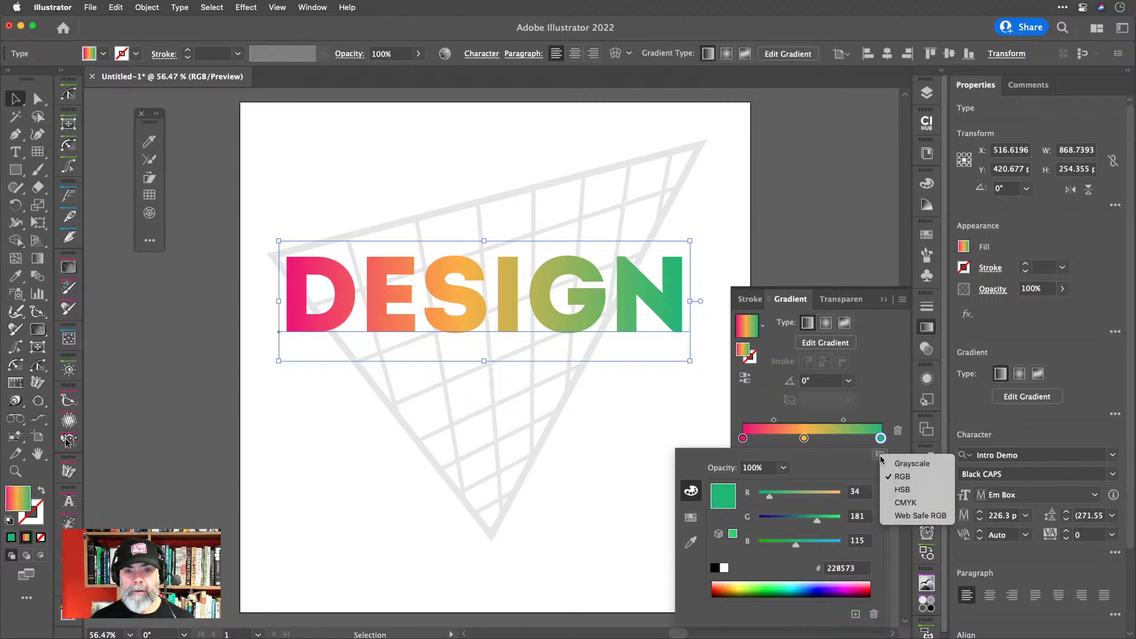
{"action": "left_click", "coordinate": [849, 471]}
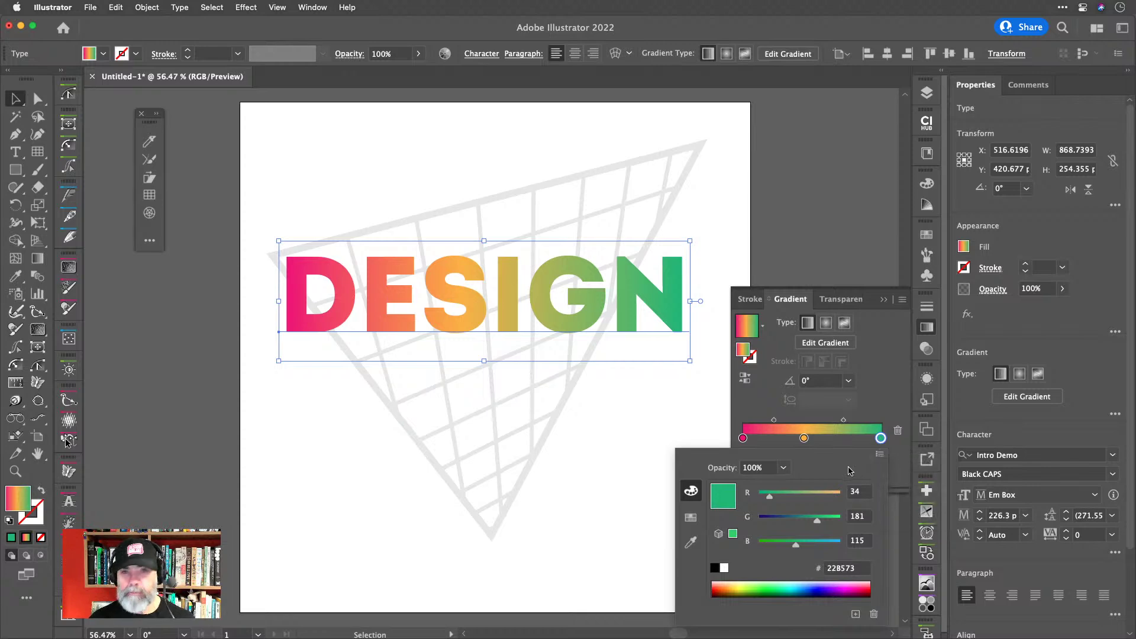
{"action": "left_click", "coordinate": [879, 454]}
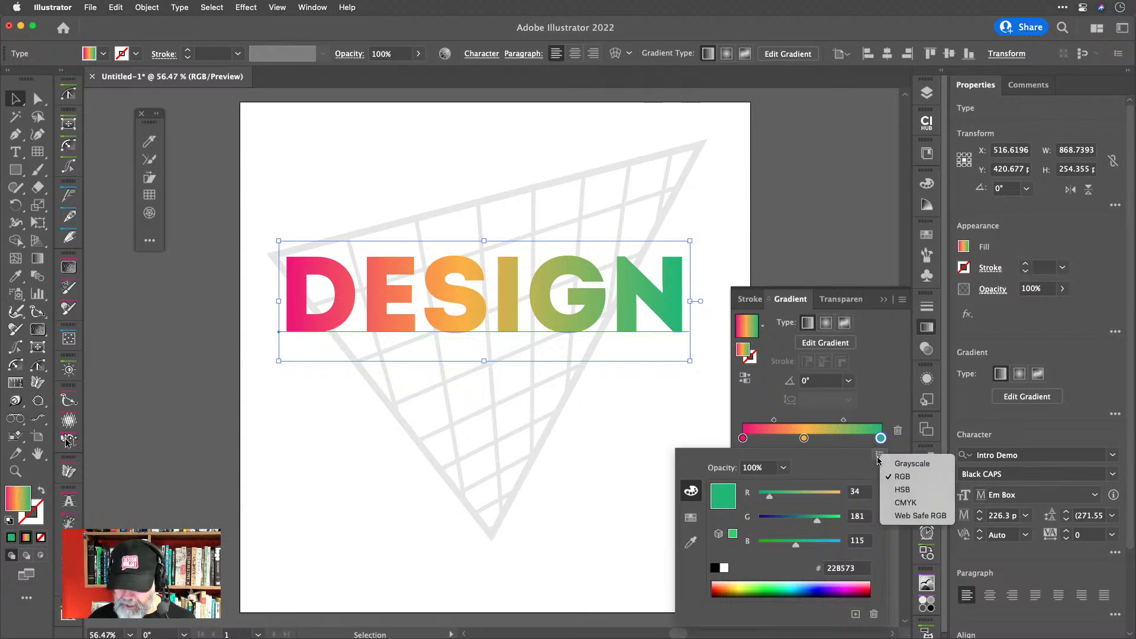
{"action": "left_click", "coordinate": [892, 490]}
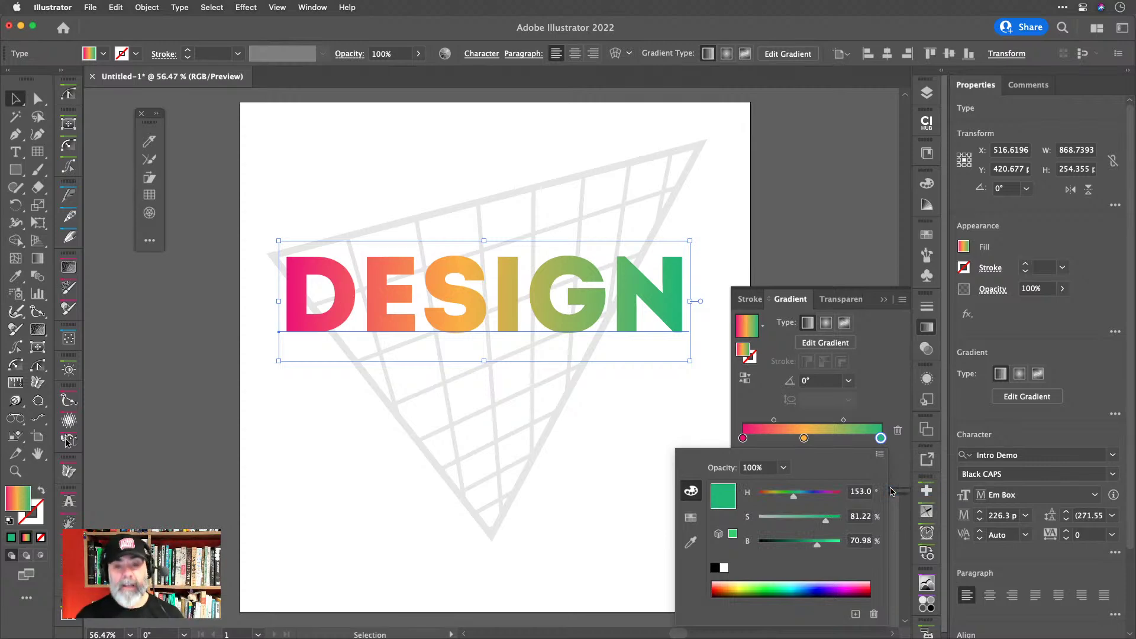
{"action": "left_click_drag", "start_coordinate": [820, 548], "coordinate": [835, 552]}
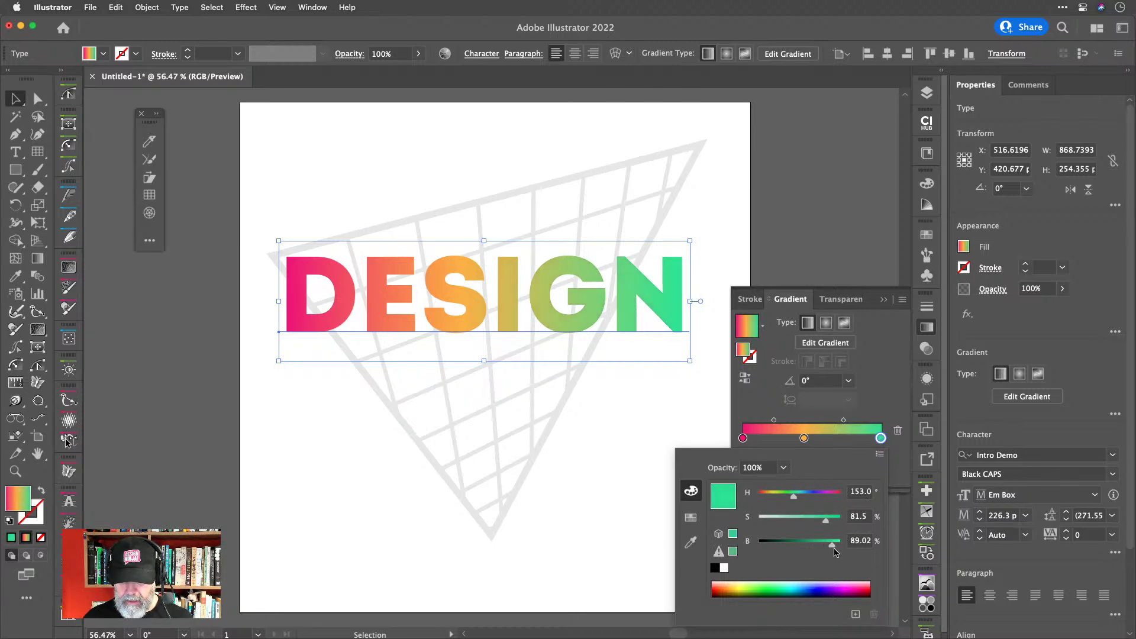
{"action": "left_click", "coordinate": [891, 367]}
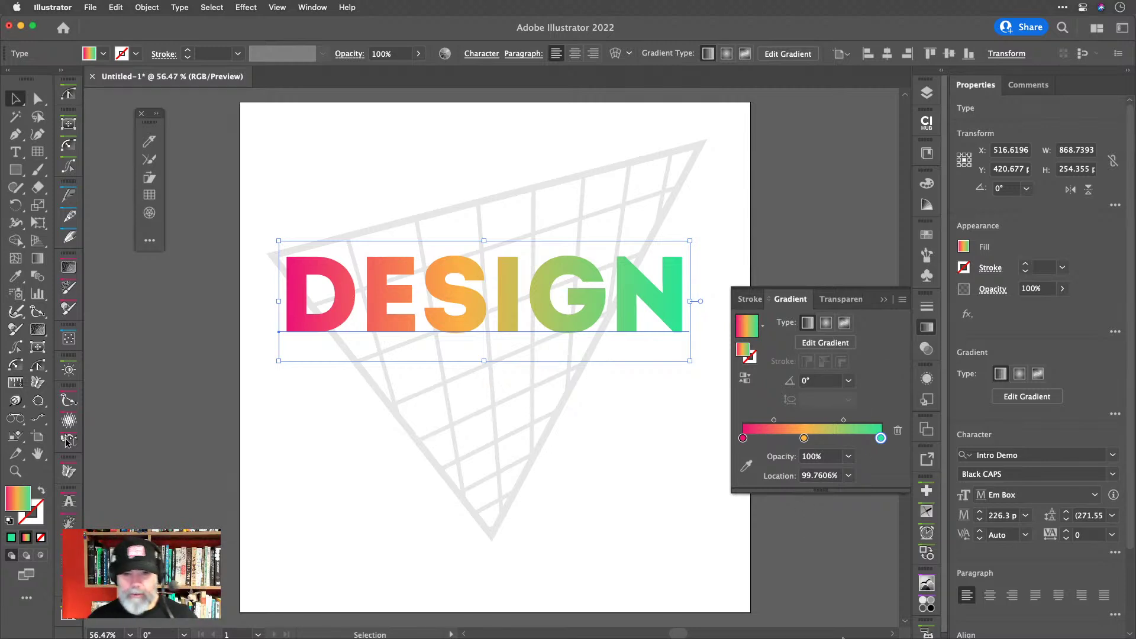
Shift the DESIGN text left to X about 500 px and redraw its gradient vertically at -90°, from pink down to green.
{"action": "left_click_drag", "start_coordinate": [627, 322], "coordinate": [619, 325]}
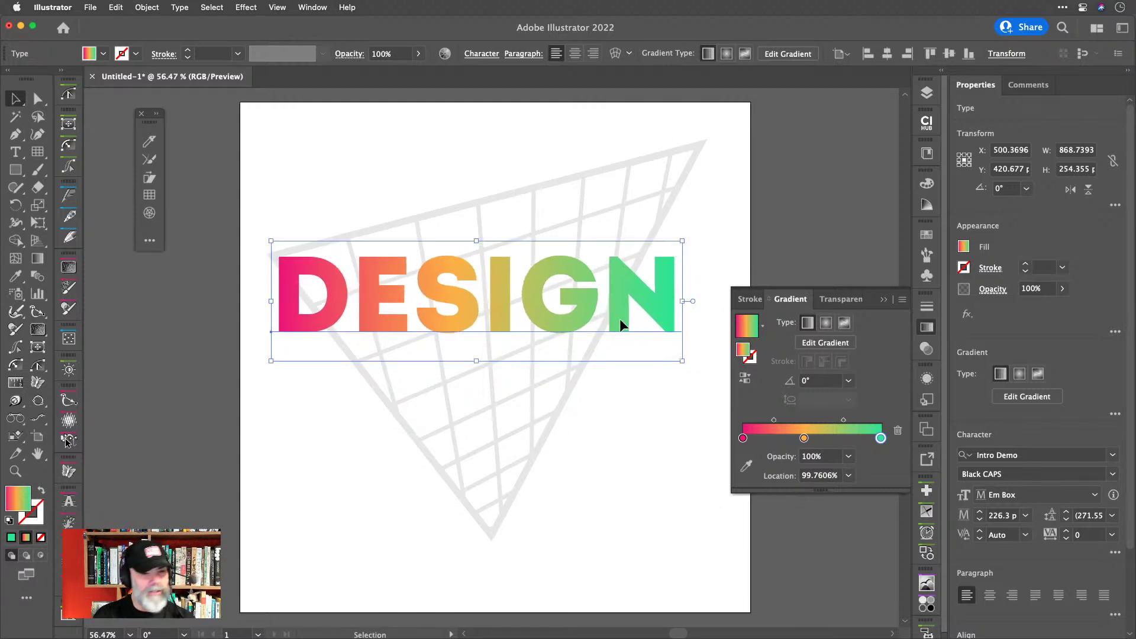
{"action": "key", "text": "g"}
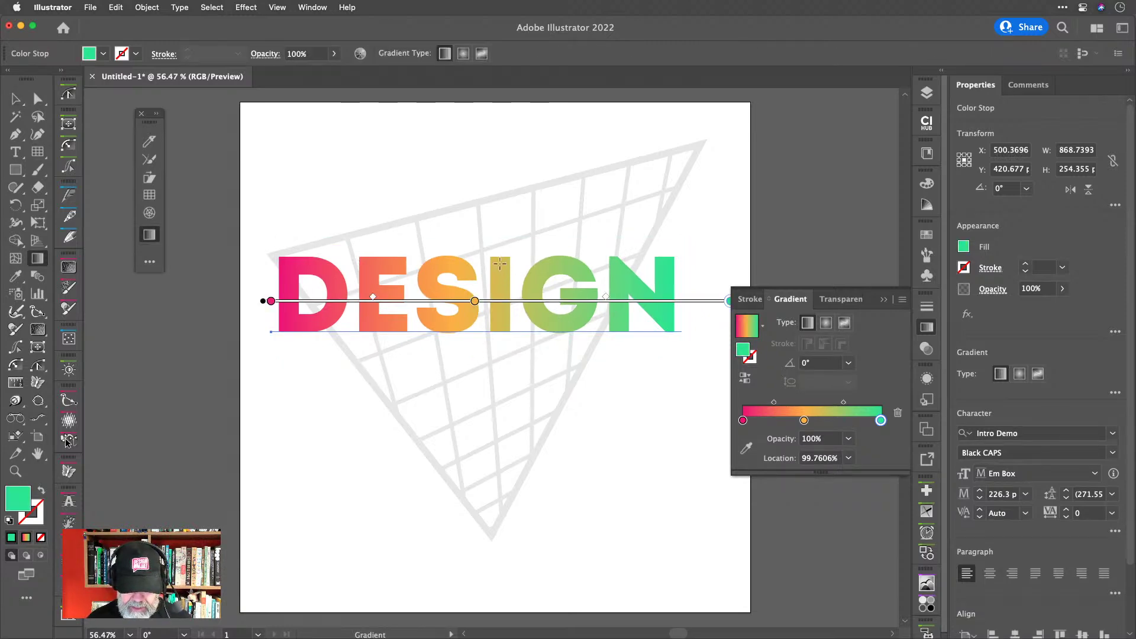
{"action": "left_click_drag", "start_coordinate": [500, 263], "coordinate": [501, 343]}
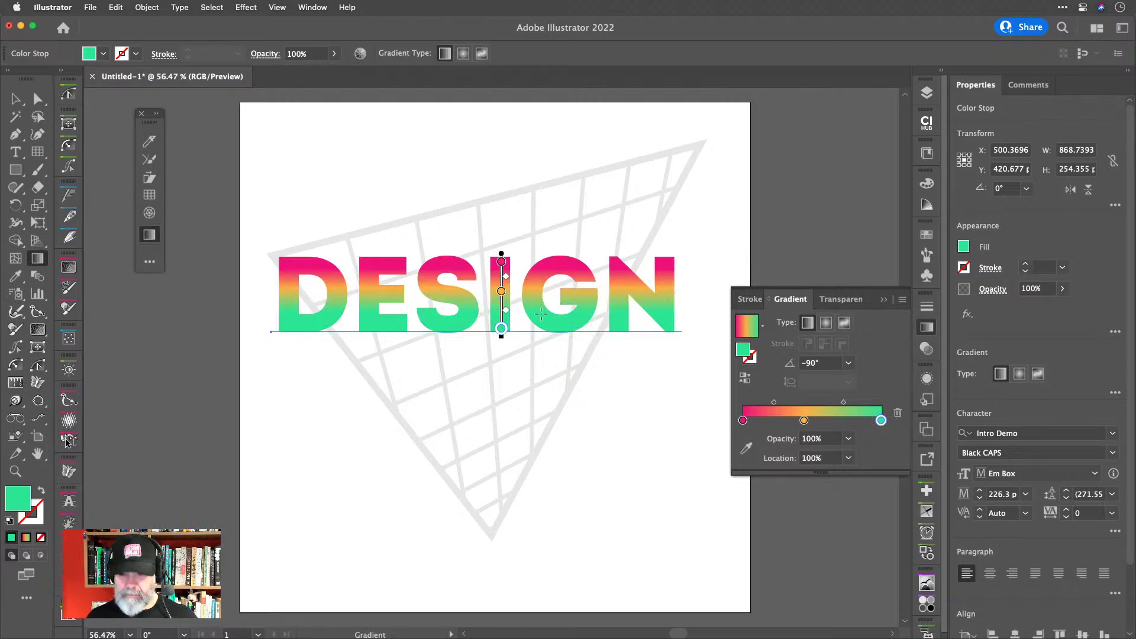
Move the orange gradient stop down to about 60% and finish editing the gradient with the text selected.
{"action": "mouse_move", "coordinate": [501, 292]}
{"action": "left_mouse_down"}
{"action": "mouse_move", "coordinate": [504, 352]}
{"action": "mouse_move", "coordinate": [503, 307]}
{"action": "left_mouse_up"}
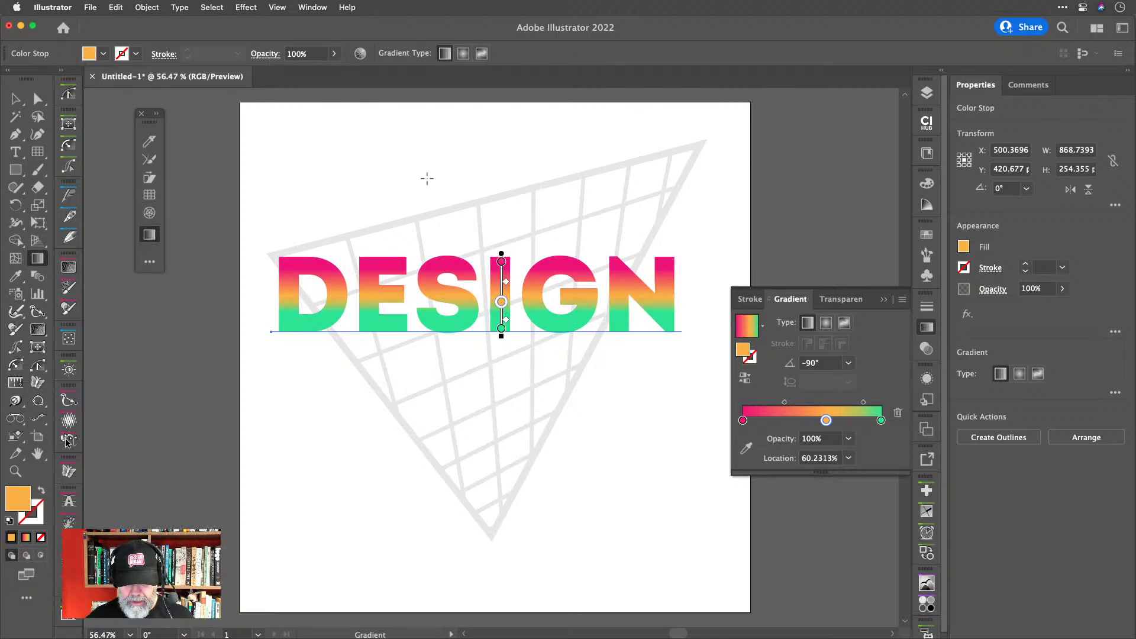
{"action": "left_click", "coordinate": [927, 327]}
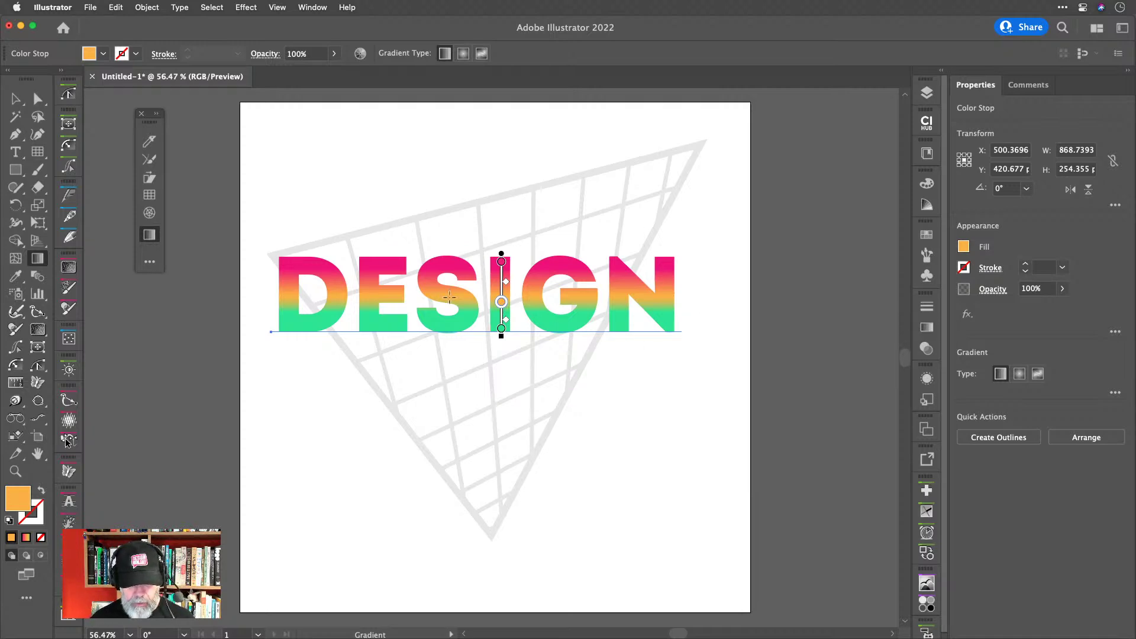
{"action": "left_click", "coordinate": [16, 98]}
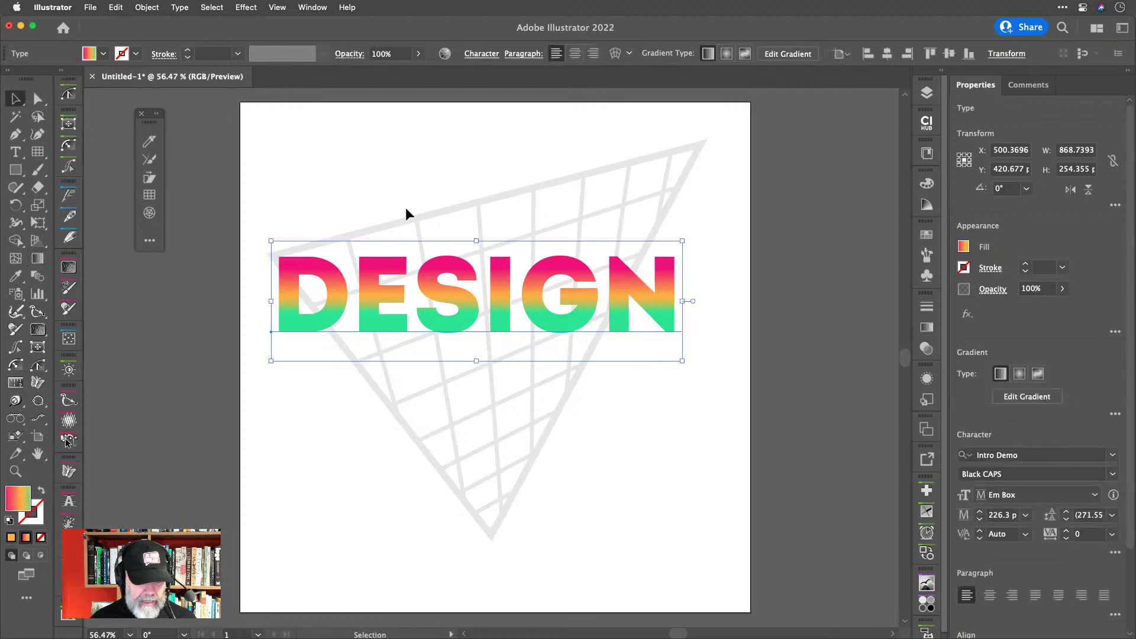
Try centre alignment on the DESIGN text and return it to left alignment.
{"action": "key", "text": "super"}
{"action": "key", "text": "super+shift+c"}
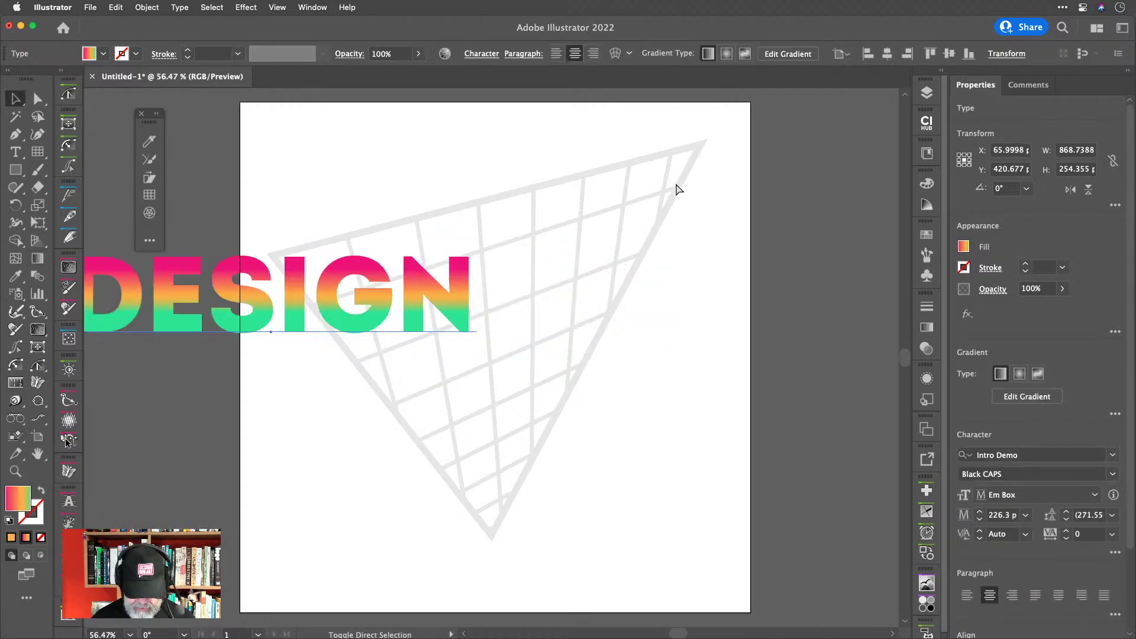
{"action": "key", "text": "super+shift+l"}
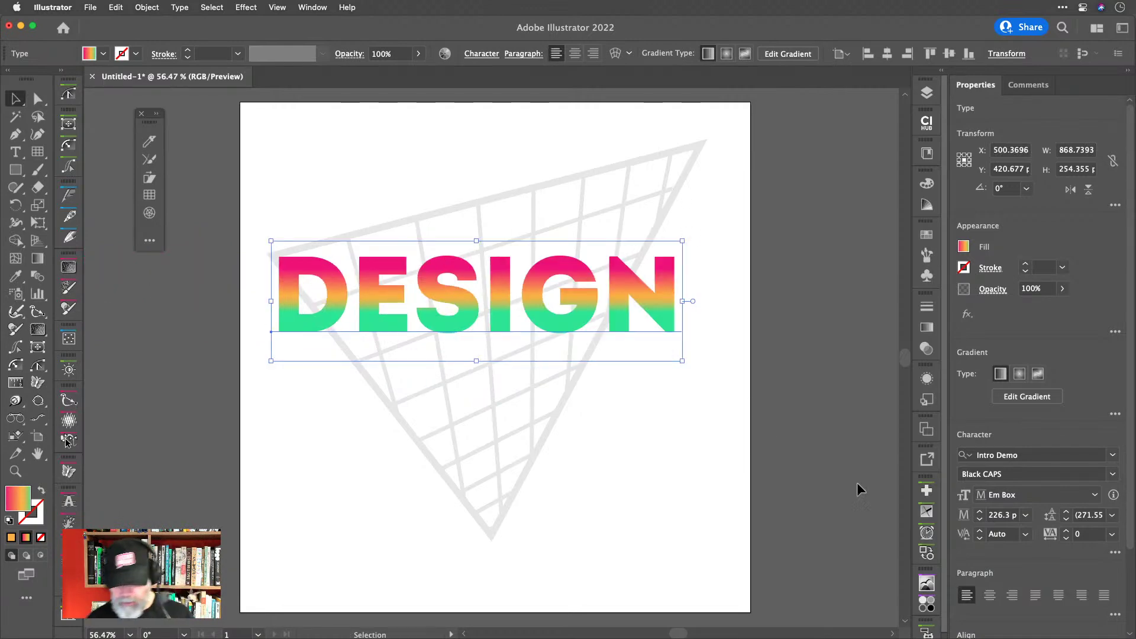
Centre-align the DESIGN text in place with VectorFirstAid's point text justification.
{"action": "left_click", "coordinate": [927, 491]}
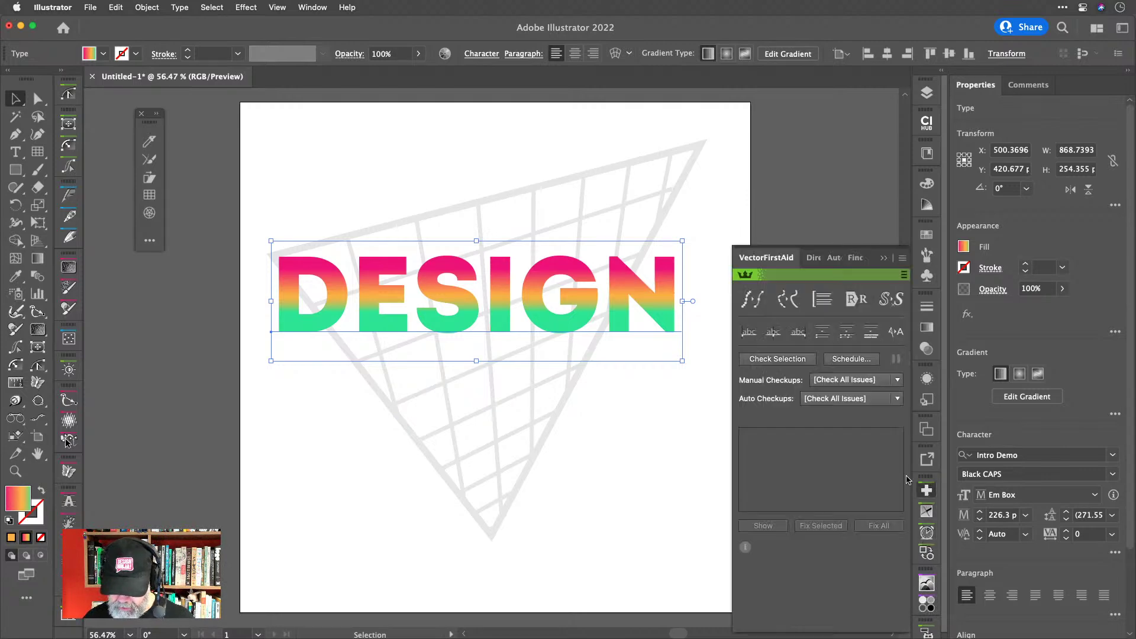
{"action": "left_click", "coordinate": [777, 336]}
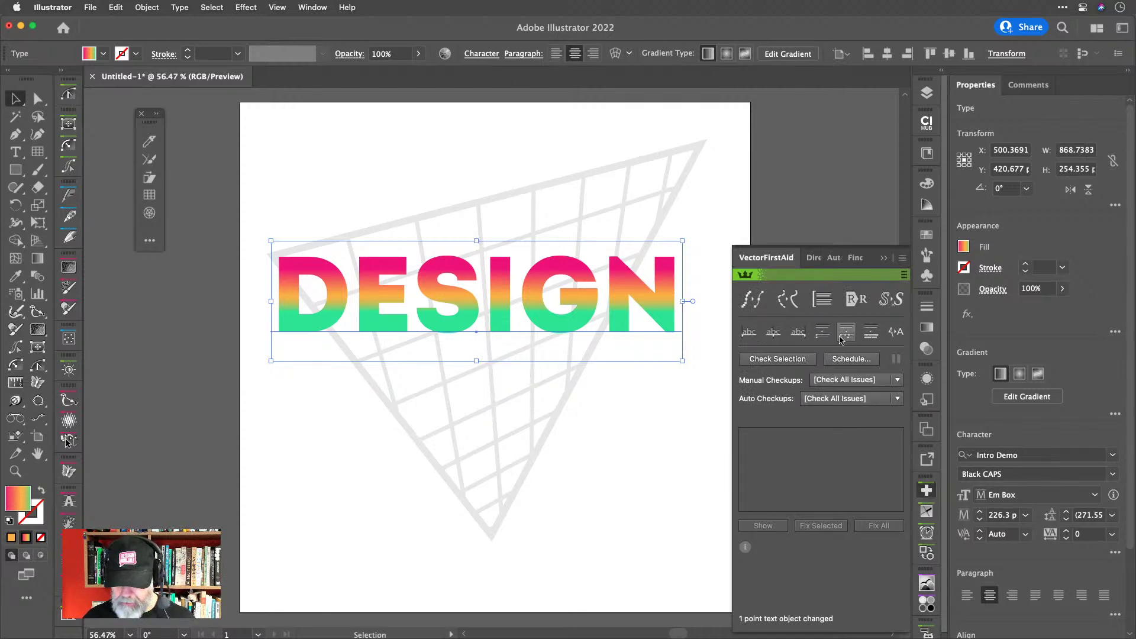
{"action": "left_click", "coordinate": [928, 492]}
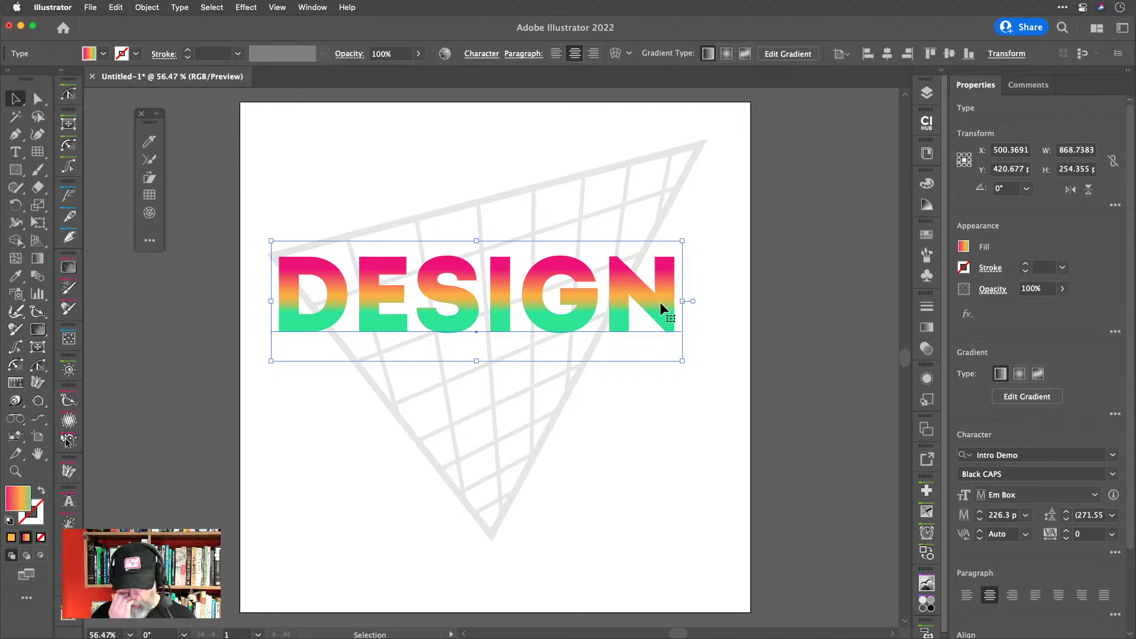
{"action": "key", "text": "v"}
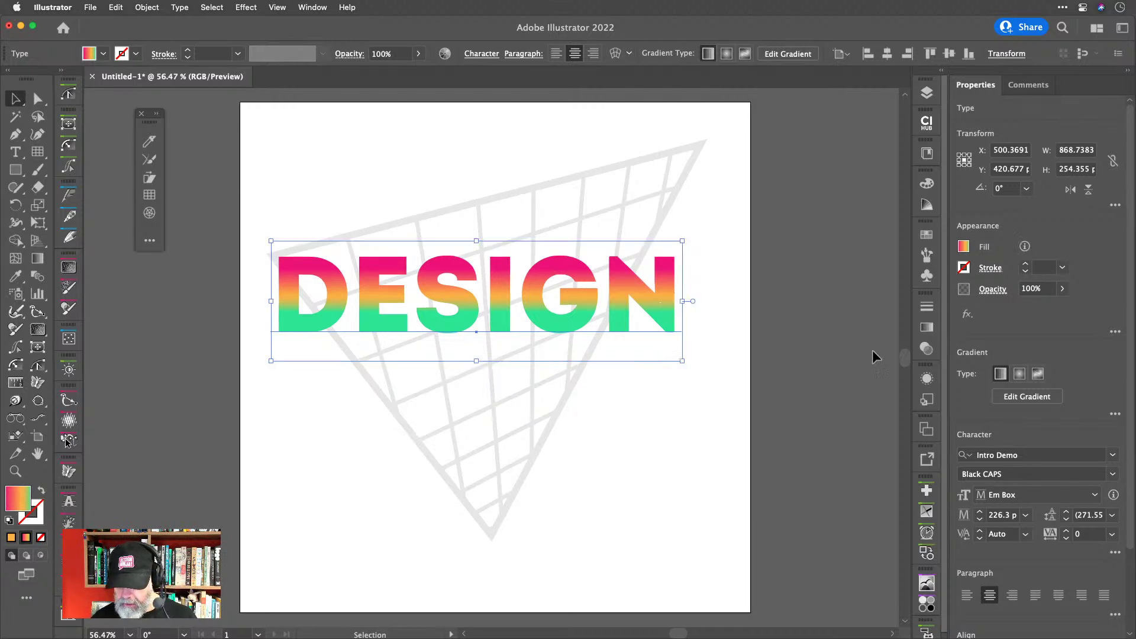
Recolour the lower of the DESIGN text's two fills dark brown, R=66 G=33 B=11.
{"action": "left_click", "coordinate": [927, 379]}
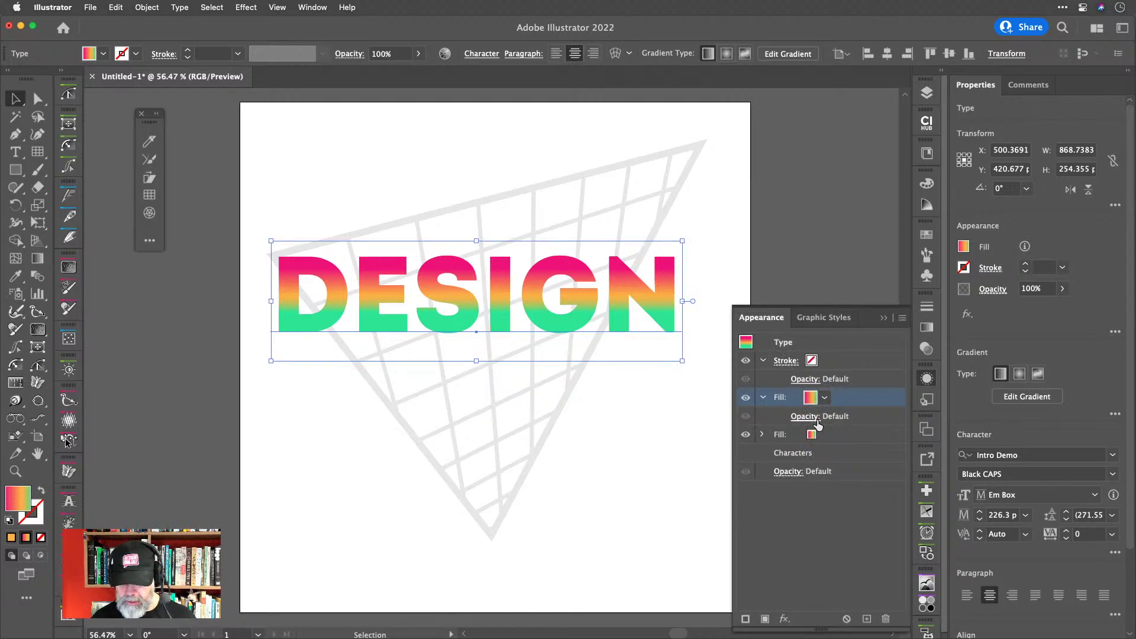
{"action": "left_click", "coordinate": [843, 436]}
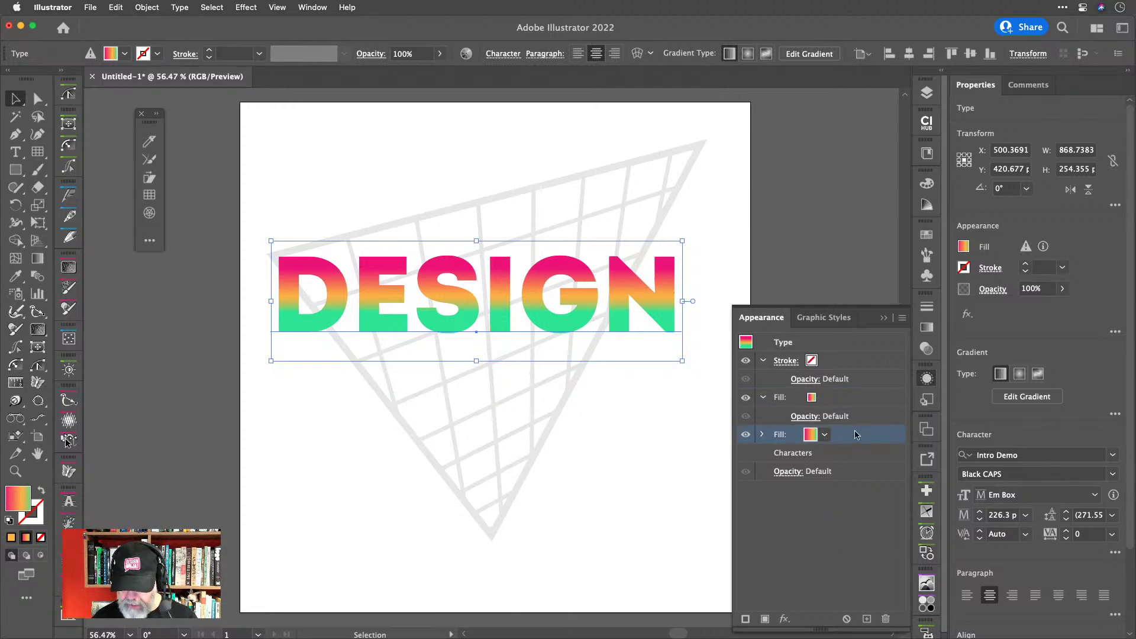
{"action": "left_click", "coordinate": [825, 435]}
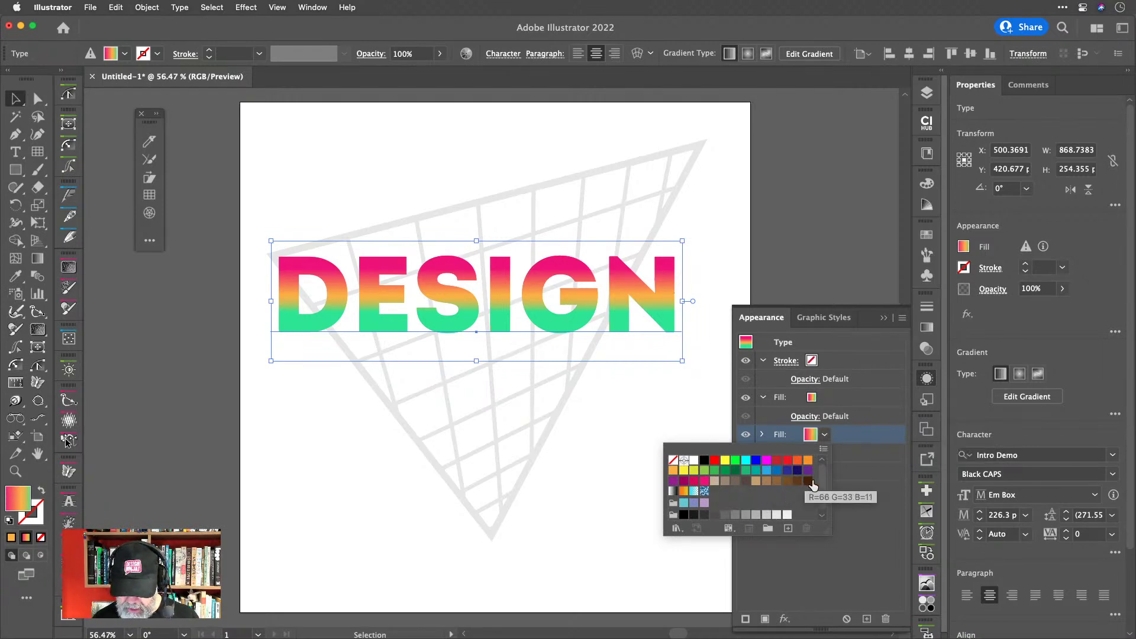
{"action": "left_click", "coordinate": [812, 485]}
{"action": "left_click", "coordinate": [854, 434]}
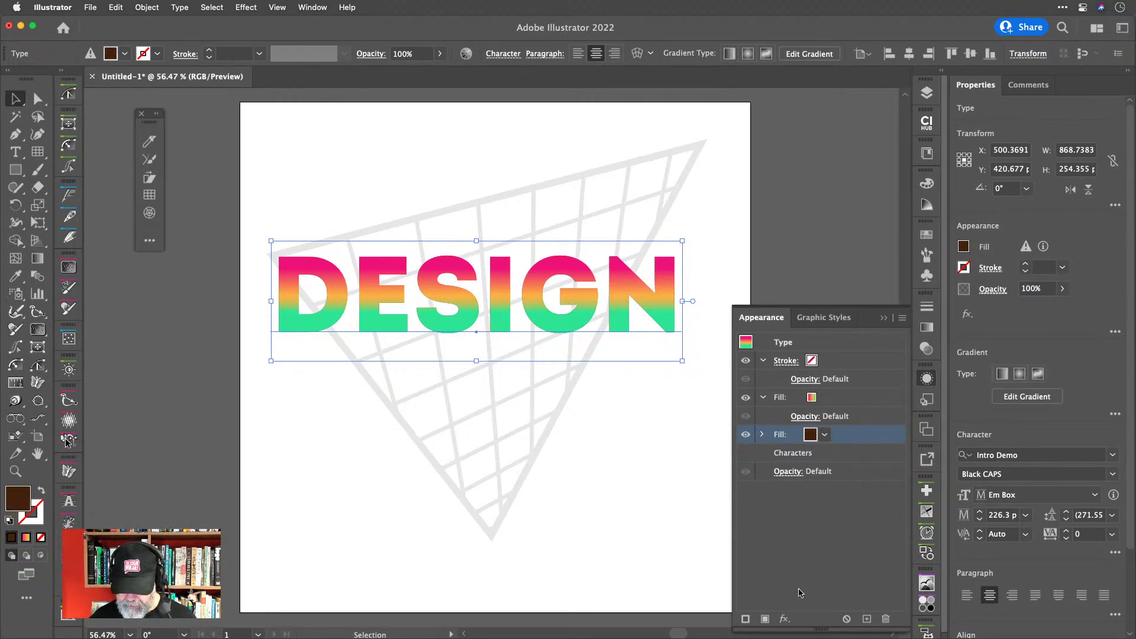
Add an Offset Path effect of 19 px with Miter joins and a miter limit of 4 to the brown fill.
{"action": "left_click", "coordinate": [785, 619]}
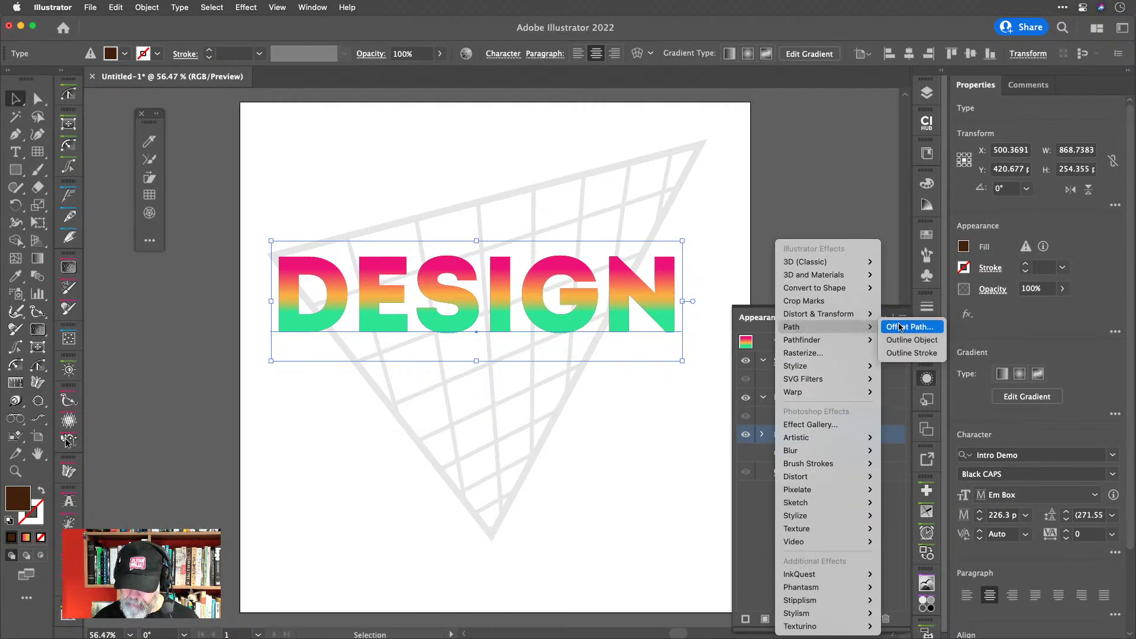
{"action": "left_click", "coordinate": [901, 327]}
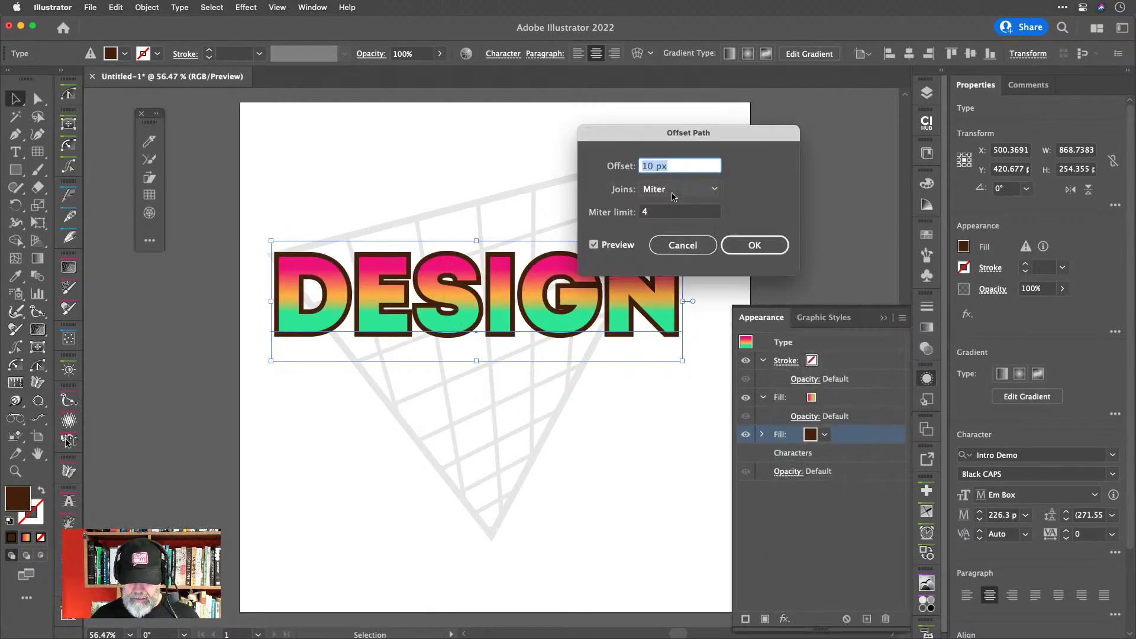
{"action": "key", "text": "Up"}
{"action": "key", "text": "Up"}
{"action": "key", "text": "Up"}
{"action": "key", "text": "Up"}
{"action": "key", "text": "Up"}
{"action": "key", "text": "Up"}
{"action": "key", "text": "Up"}
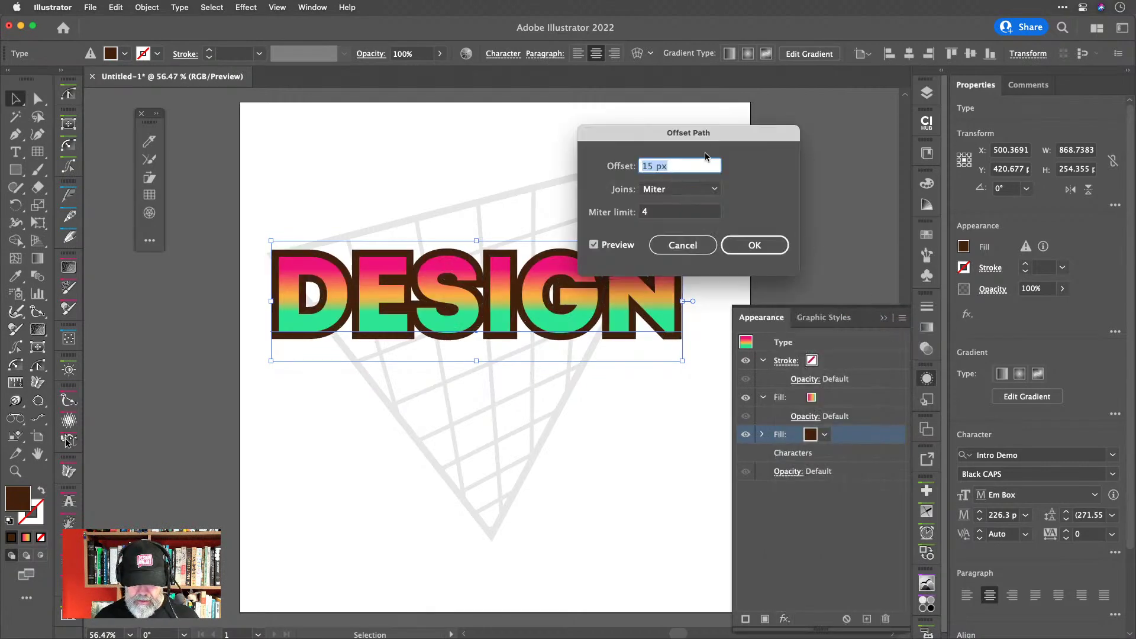
{"action": "key", "text": "Up"}
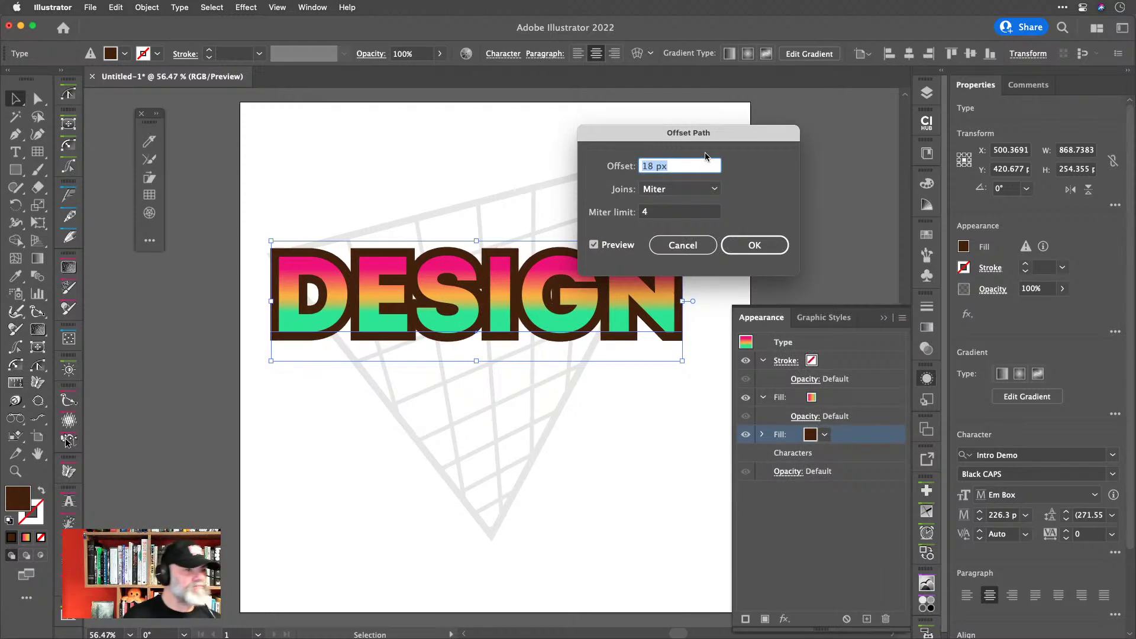
{"action": "key", "text": "Up"}
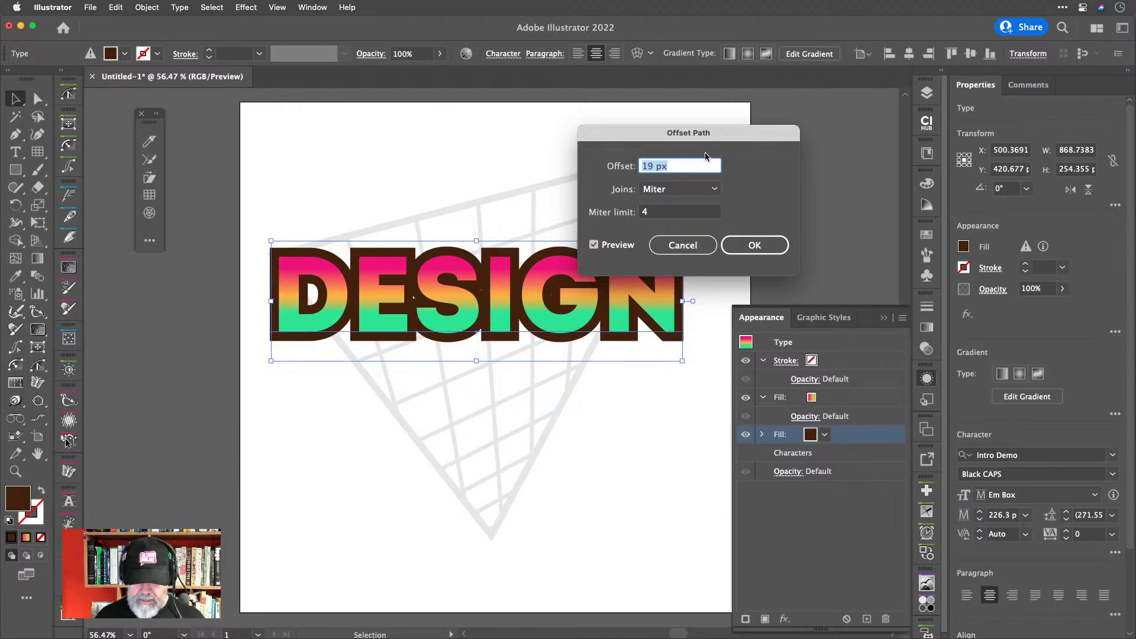
{"action": "left_click", "coordinate": [765, 246]}
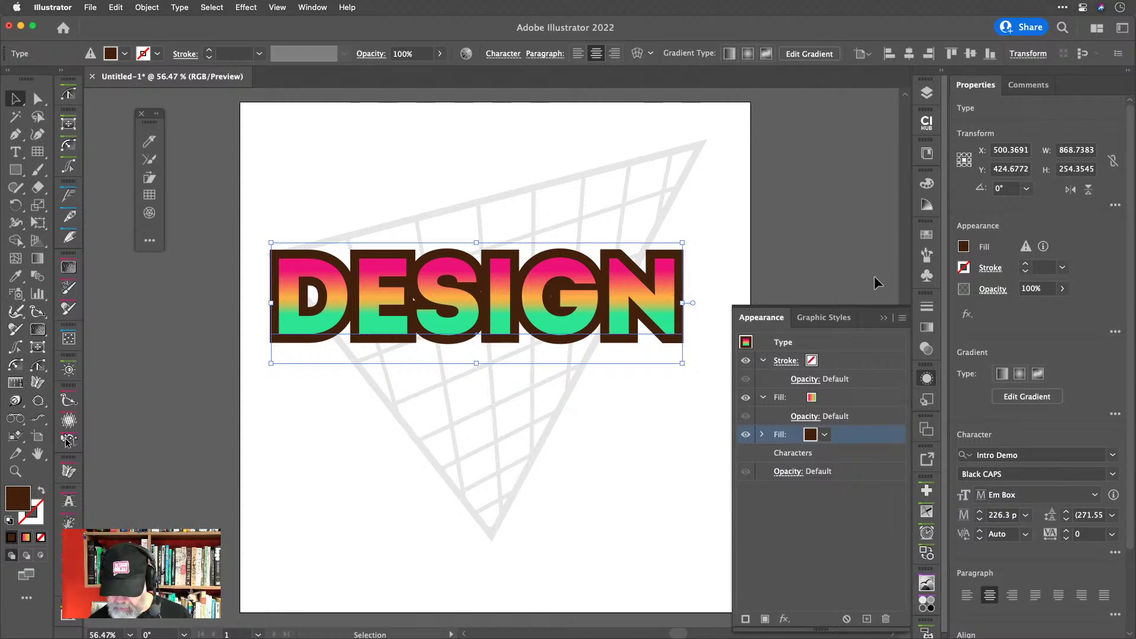
Add a Pathfinder Merge effect to the brown fill and expand that fill's list of effects.
{"action": "left_click", "coordinate": [784, 618]}
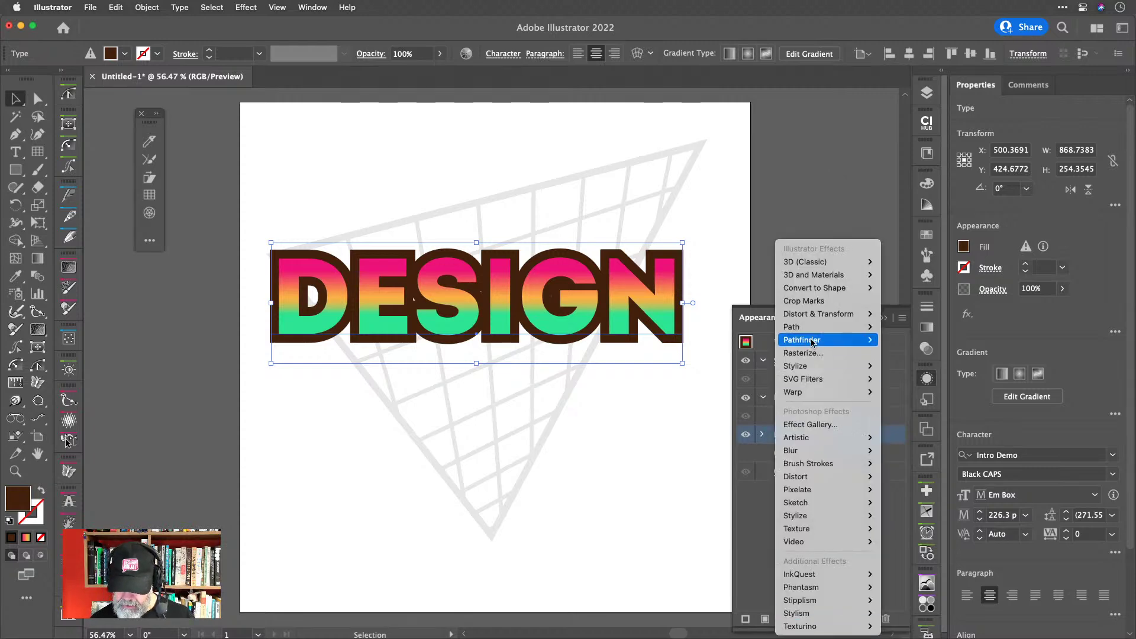
{"action": "mouse_move", "coordinate": [827, 341]}
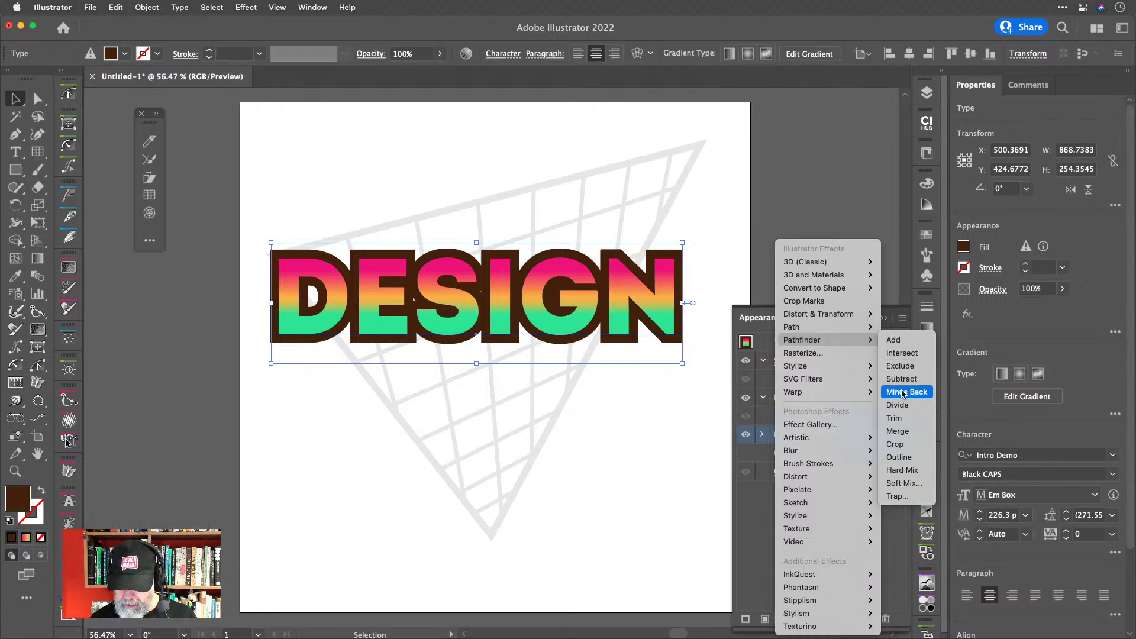
{"action": "left_click", "coordinate": [904, 435]}
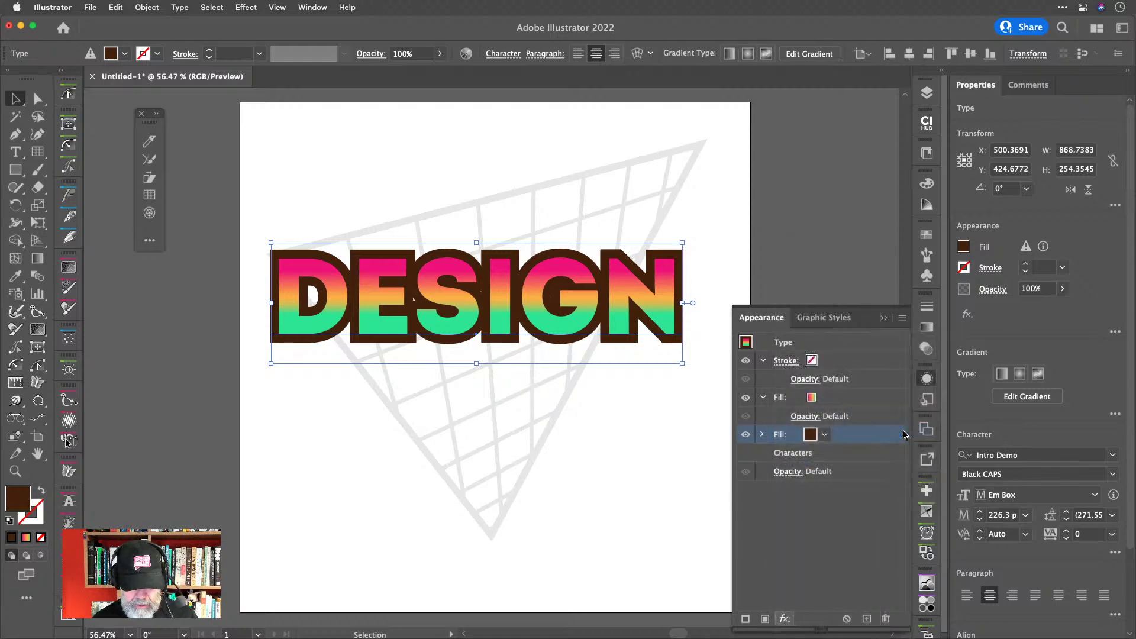
{"action": "left_click", "coordinate": [762, 436]}
Try the Add operation in the brown fill's Pathfinder effect and return it to Merge.
{"action": "left_click", "coordinate": [802, 471]}
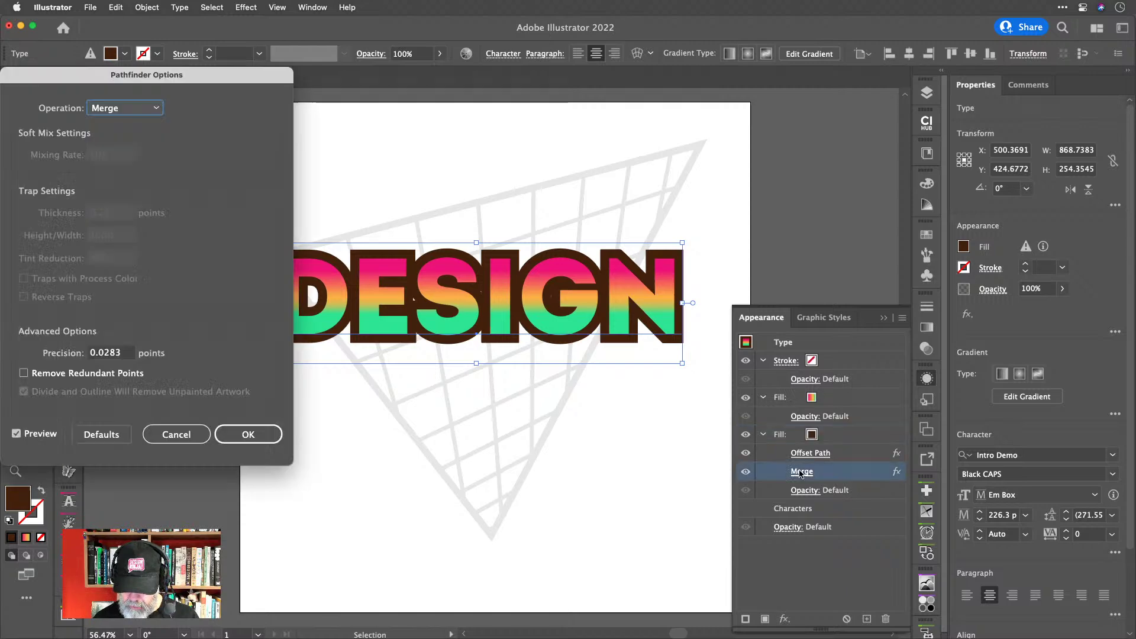
{"action": "left_click", "coordinate": [143, 110]}
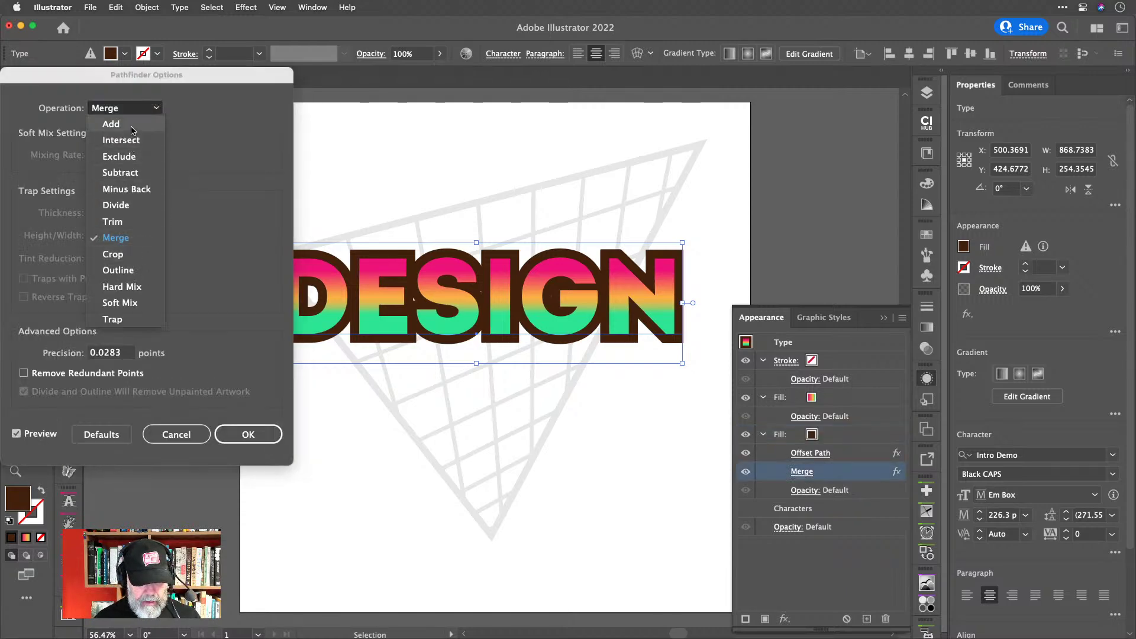
{"action": "left_click", "coordinate": [133, 130]}
{"action": "left_click", "coordinate": [134, 110]}
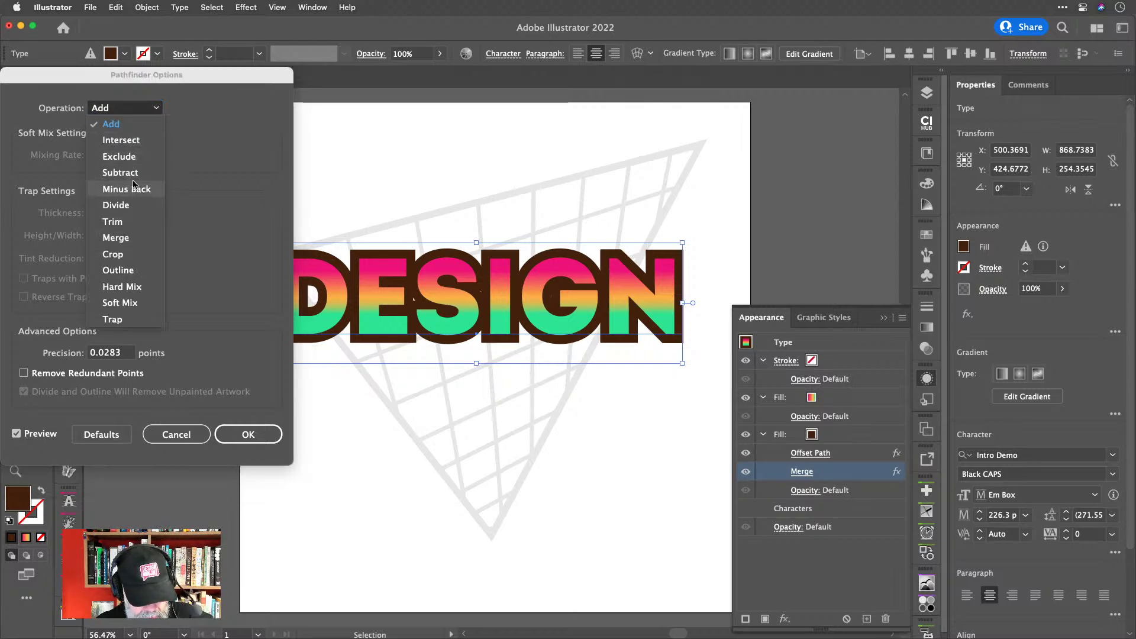
{"action": "left_click", "coordinate": [128, 239]}
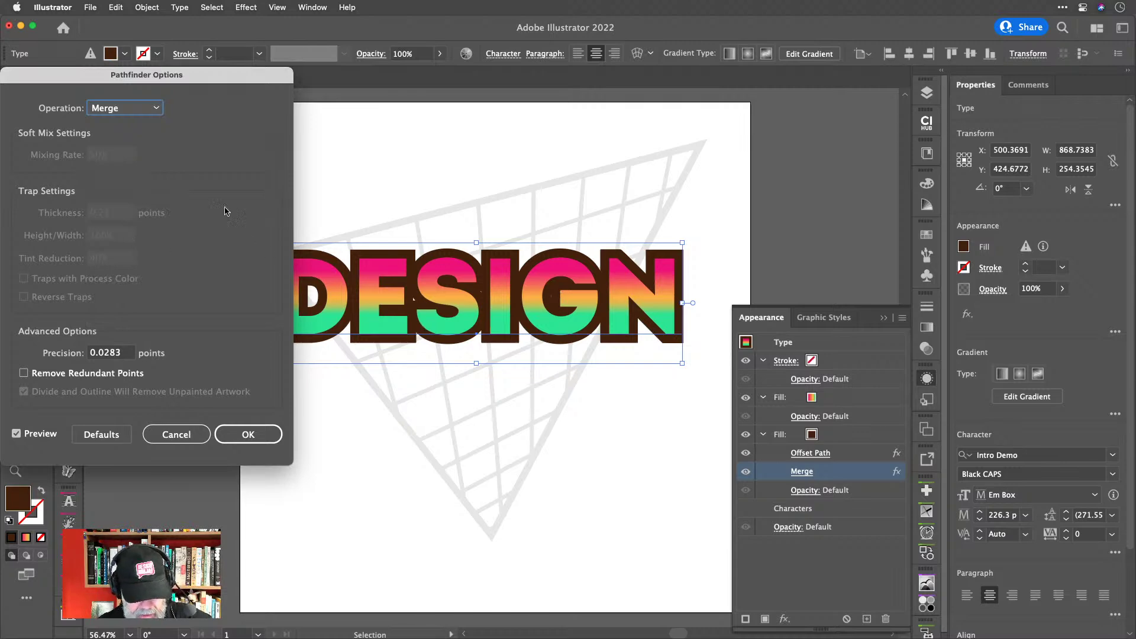
{"action": "left_click", "coordinate": [154, 111]}
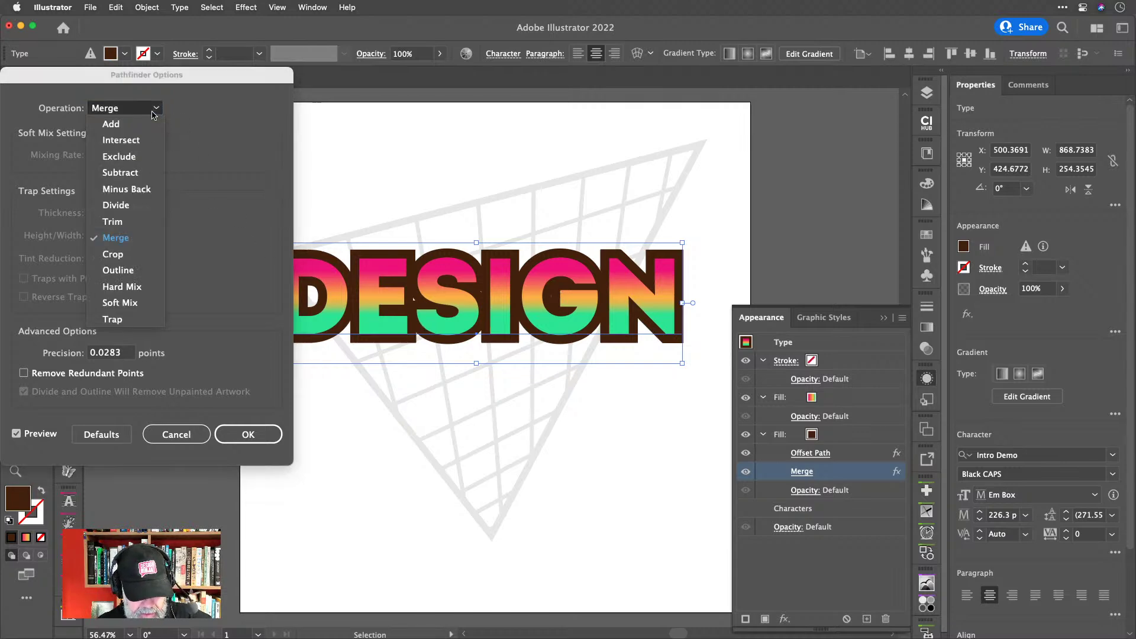
{"action": "left_click", "coordinate": [236, 118]}
{"action": "left_click", "coordinate": [251, 434]}
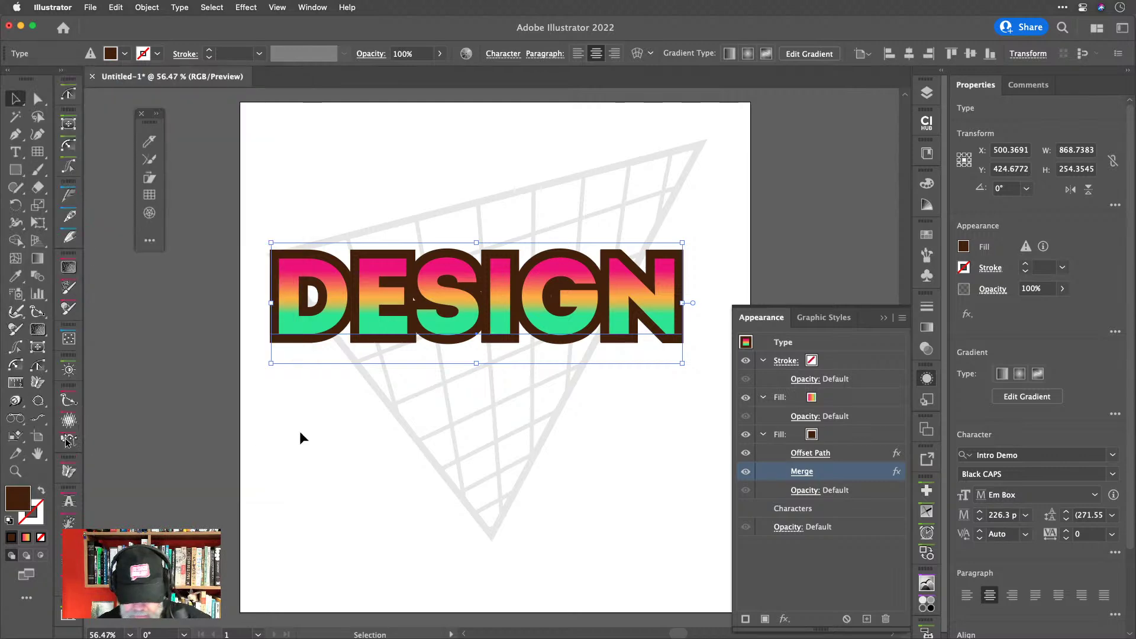
Increase the brown fill's Offset Path effect to 20 px to close the small gaps between letters.
{"action": "left_click", "coordinate": [809, 453]}
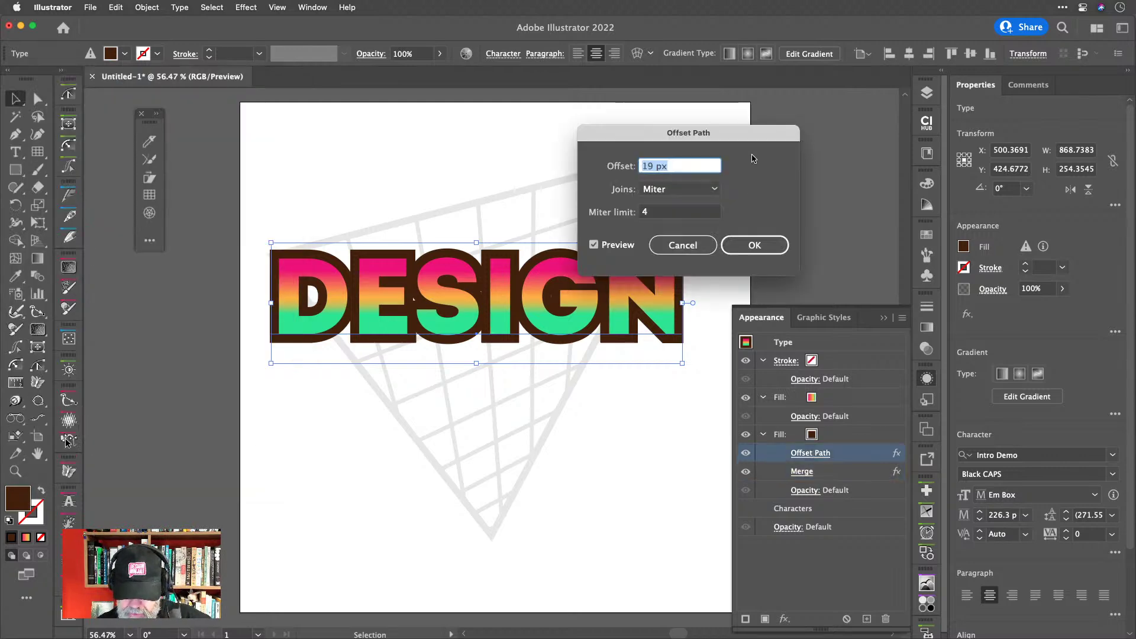
{"action": "key", "text": "Up"}
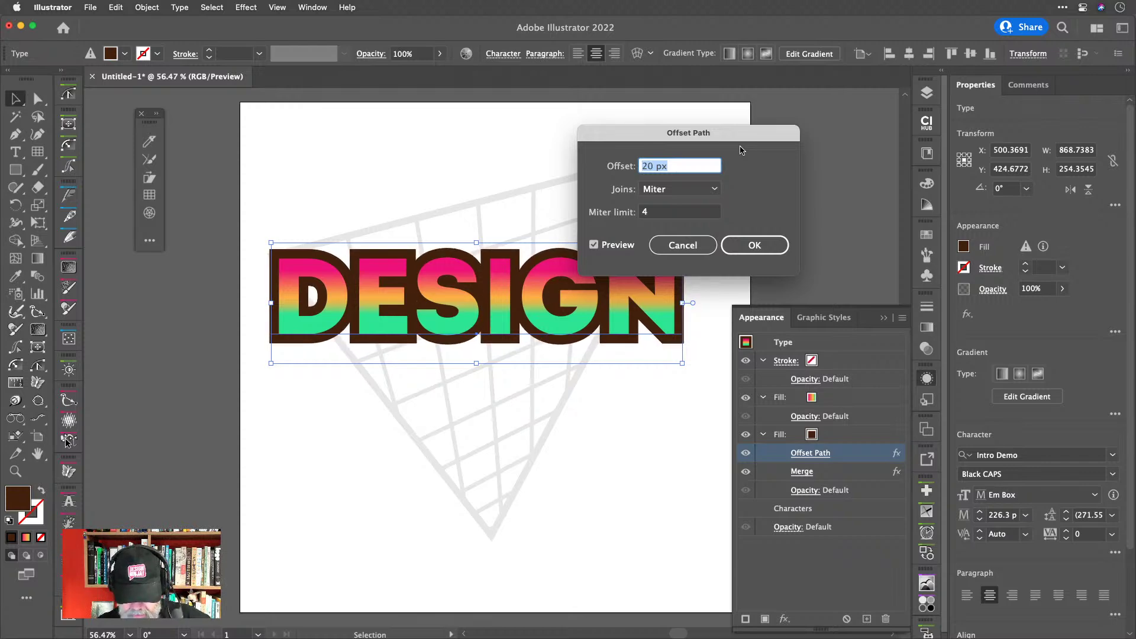
{"action": "key", "text": "Up"}
{"action": "key", "text": "Up"}
{"action": "key", "text": "Up"}
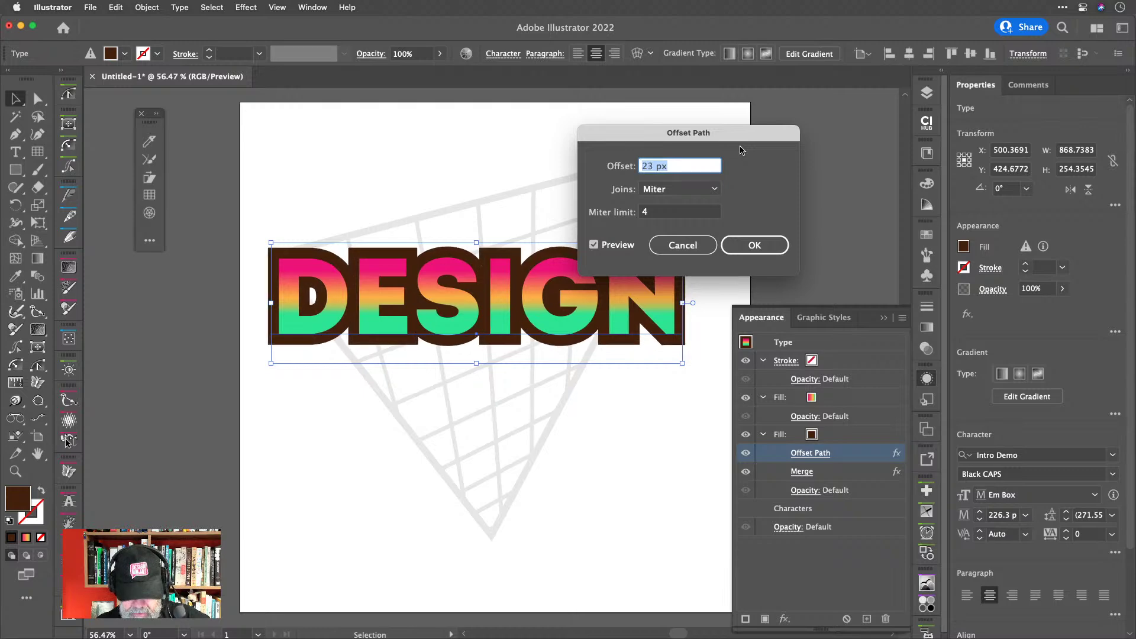
{"action": "key", "text": "Up"}
{"action": "key", "text": "Down"}
{"action": "key", "text": "Down"}
{"action": "key", "text": "Down"}
{"action": "key", "text": "Down"}
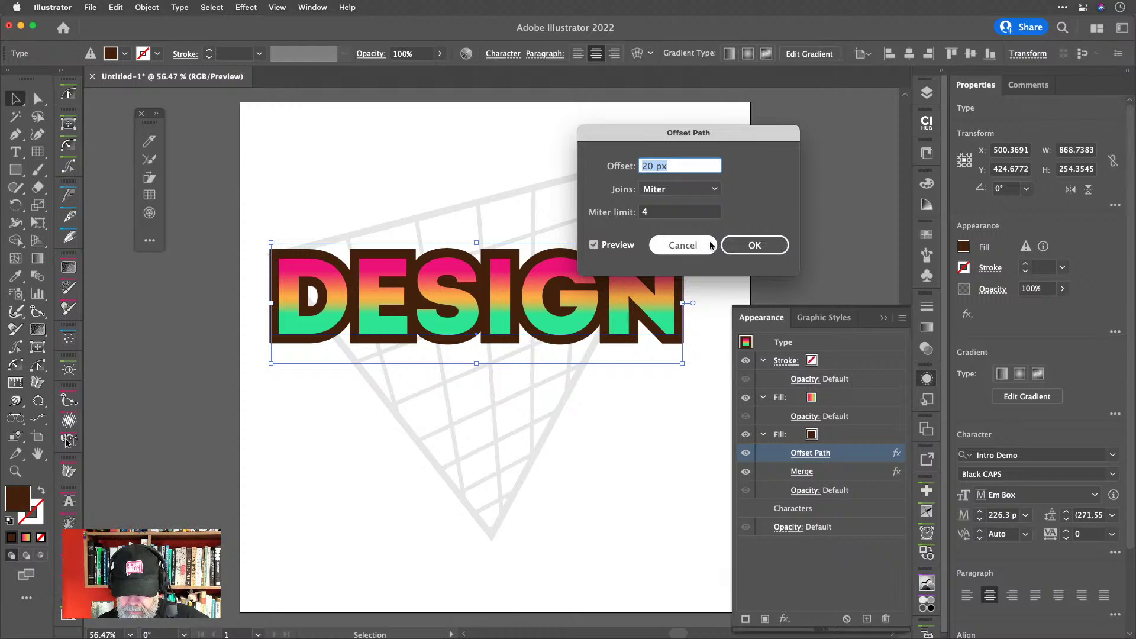
{"action": "left_click", "coordinate": [747, 245]}
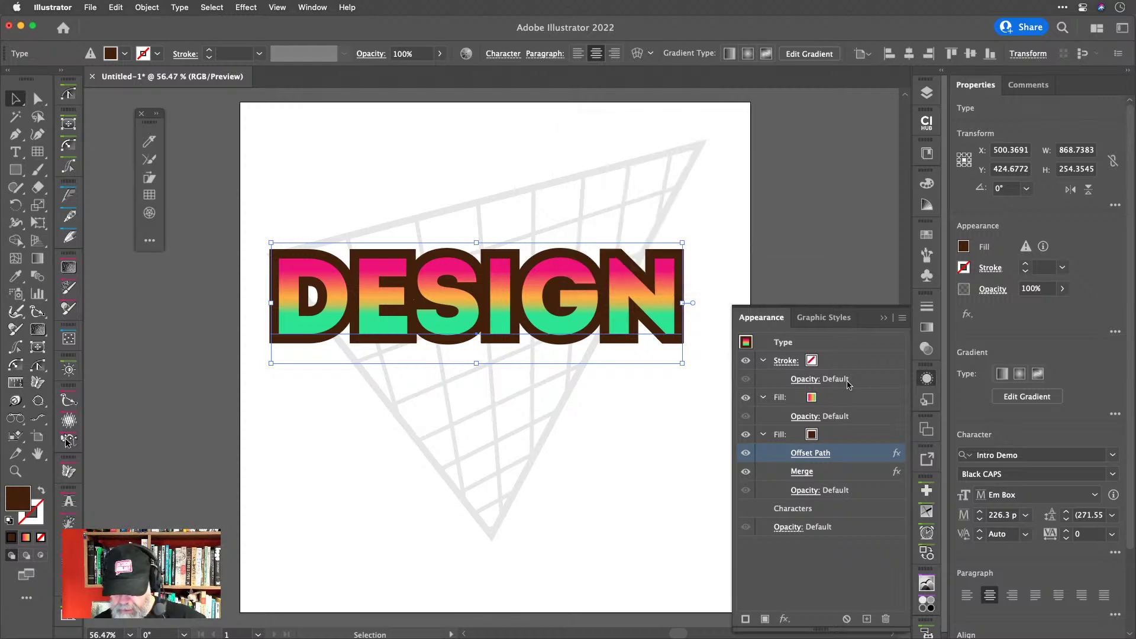
Switch the brown outline fill to the -90° gradient and recolour its pink start stop white.
{"action": "left_click", "coordinate": [843, 436]}
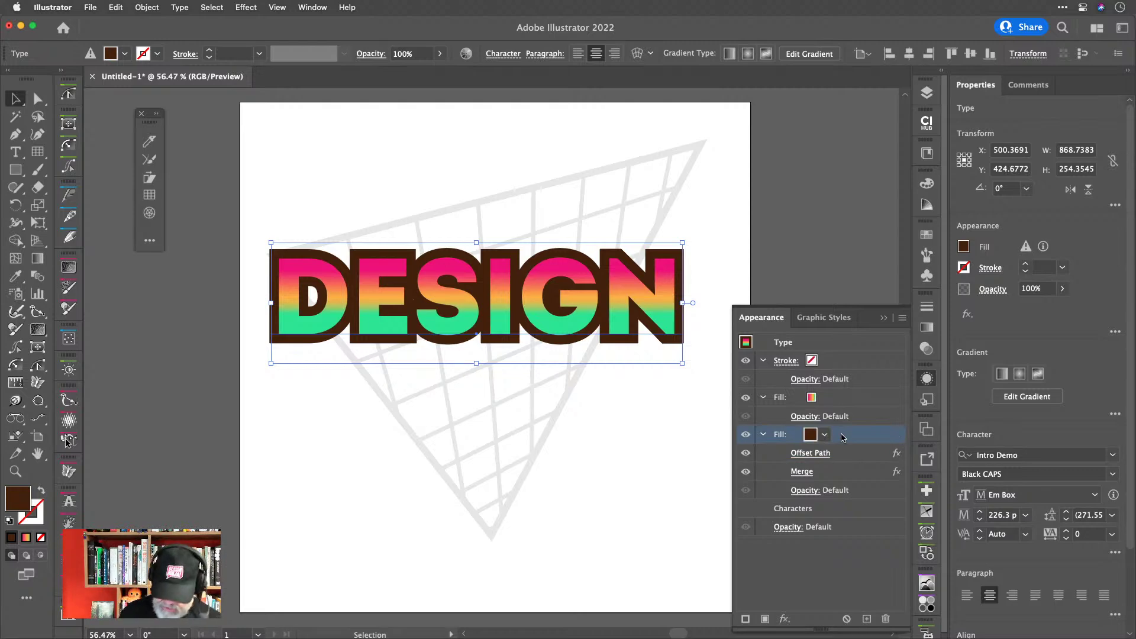
{"action": "key", "text": "period"}
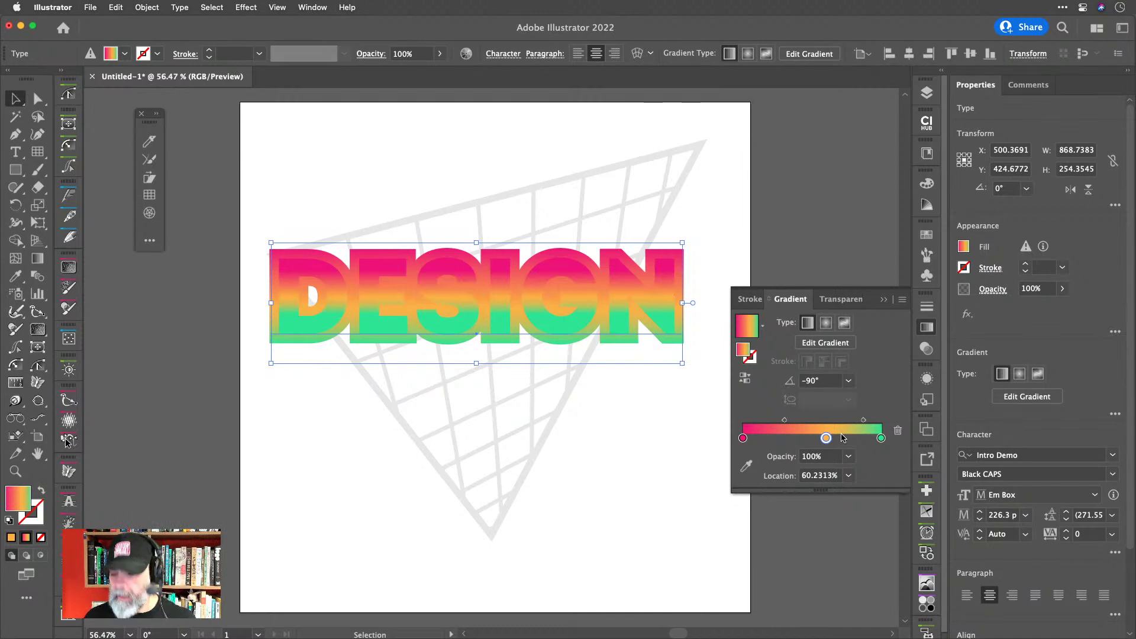
{"action": "double_click", "coordinate": [742, 438]}
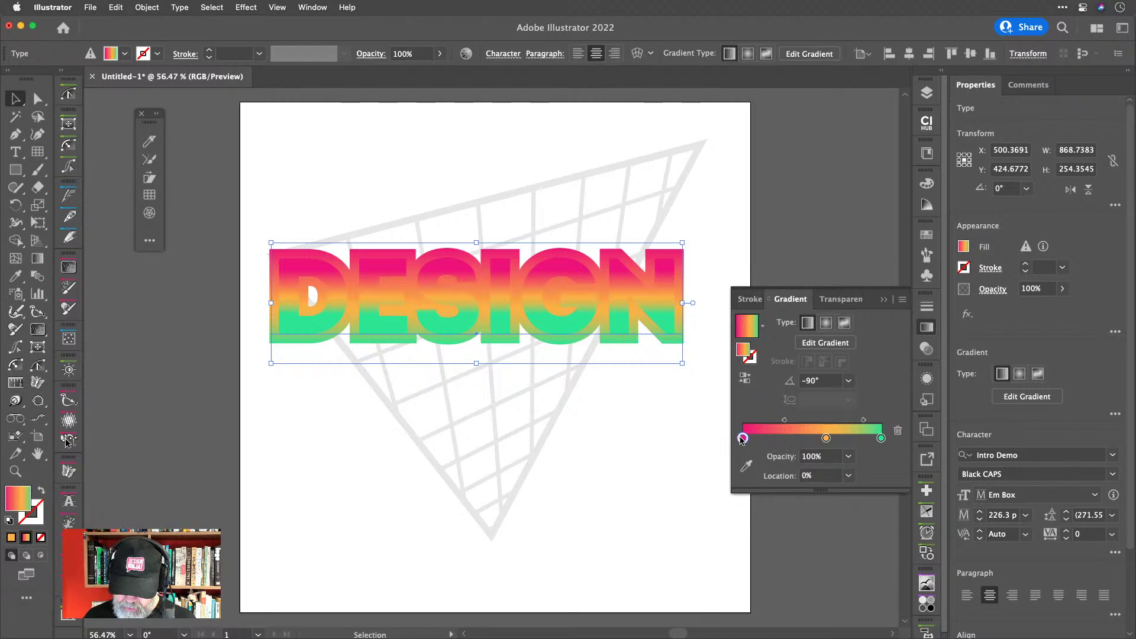
{"action": "left_click", "coordinate": [691, 517]}
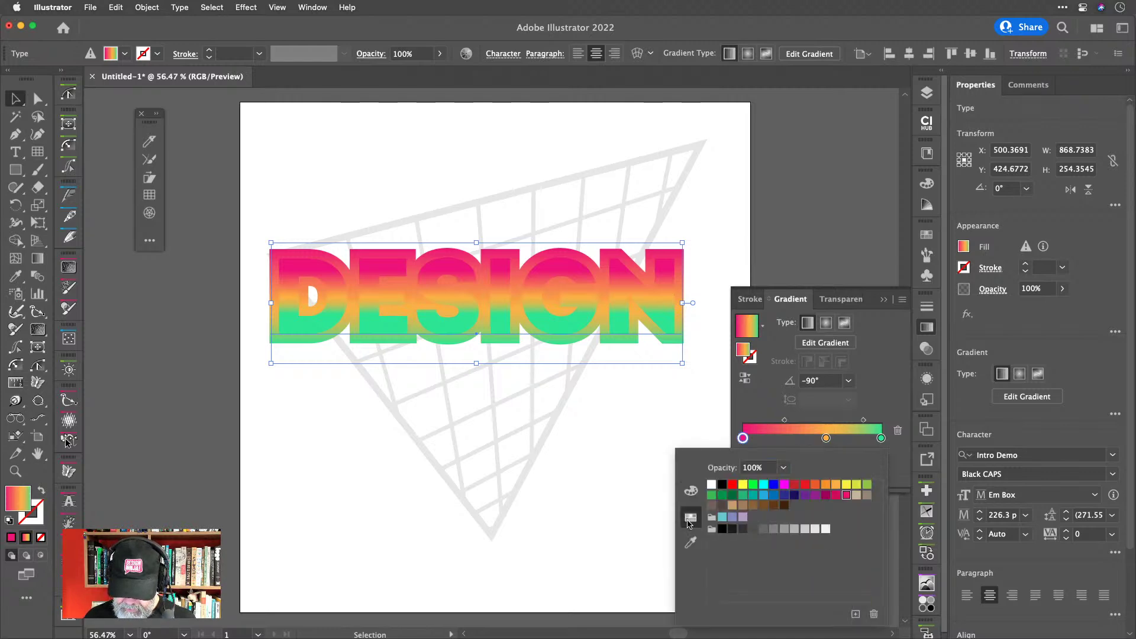
{"action": "left_click", "coordinate": [712, 485]}
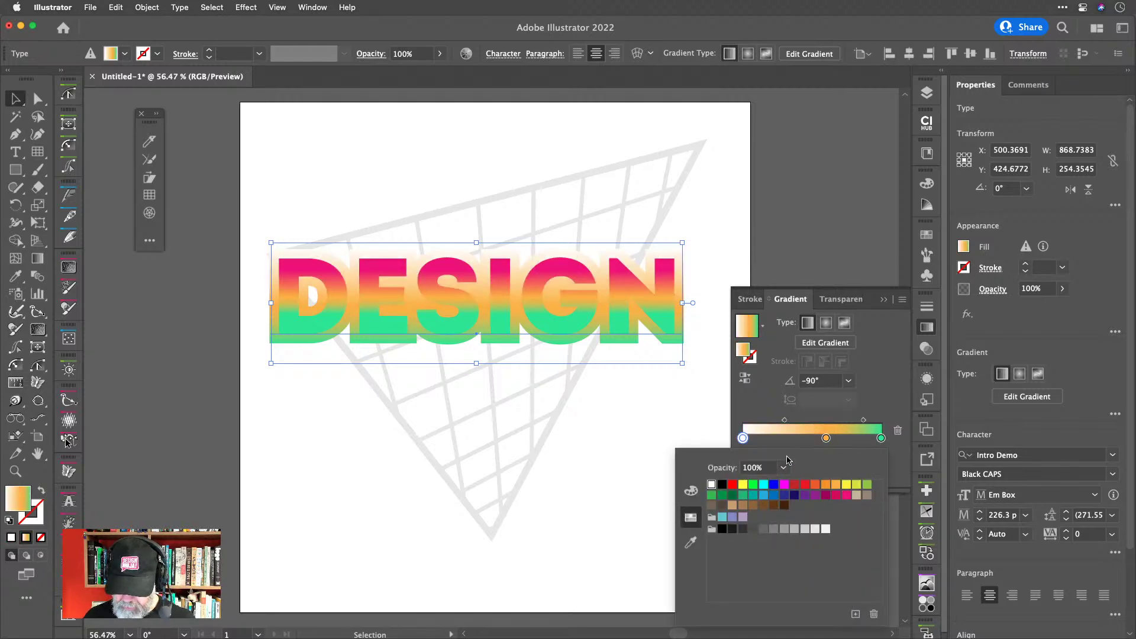
Add a colour stop at about 18% to the outline fill's gradient and colour it sky blue after trying RGB Cyan.
{"action": "left_click", "coordinate": [767, 440]}
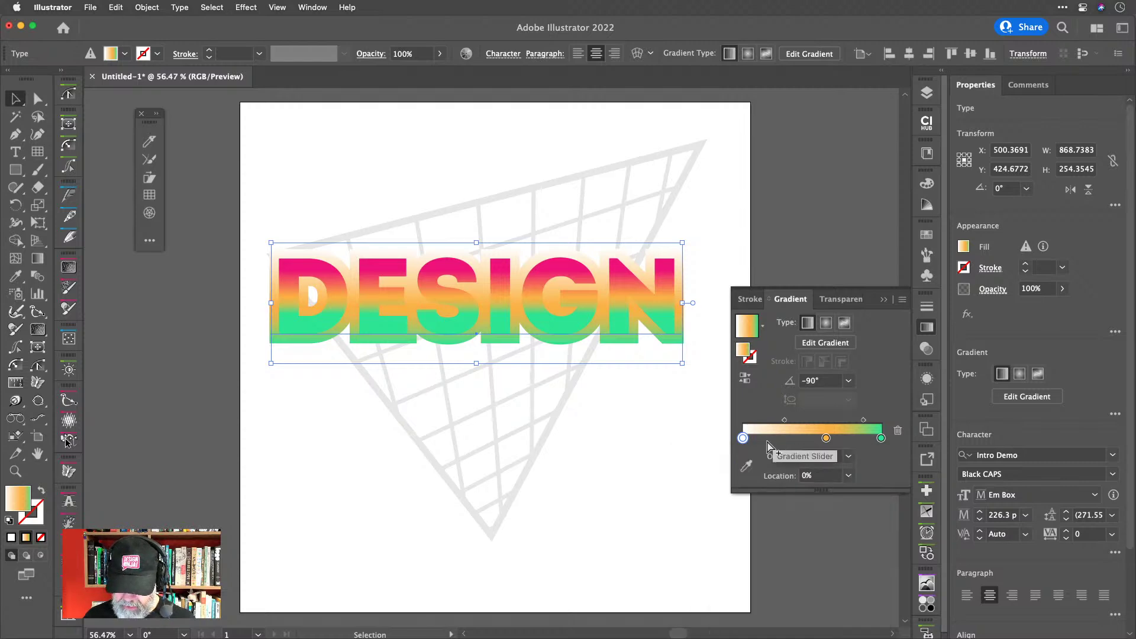
{"action": "double_click", "coordinate": [768, 439]}
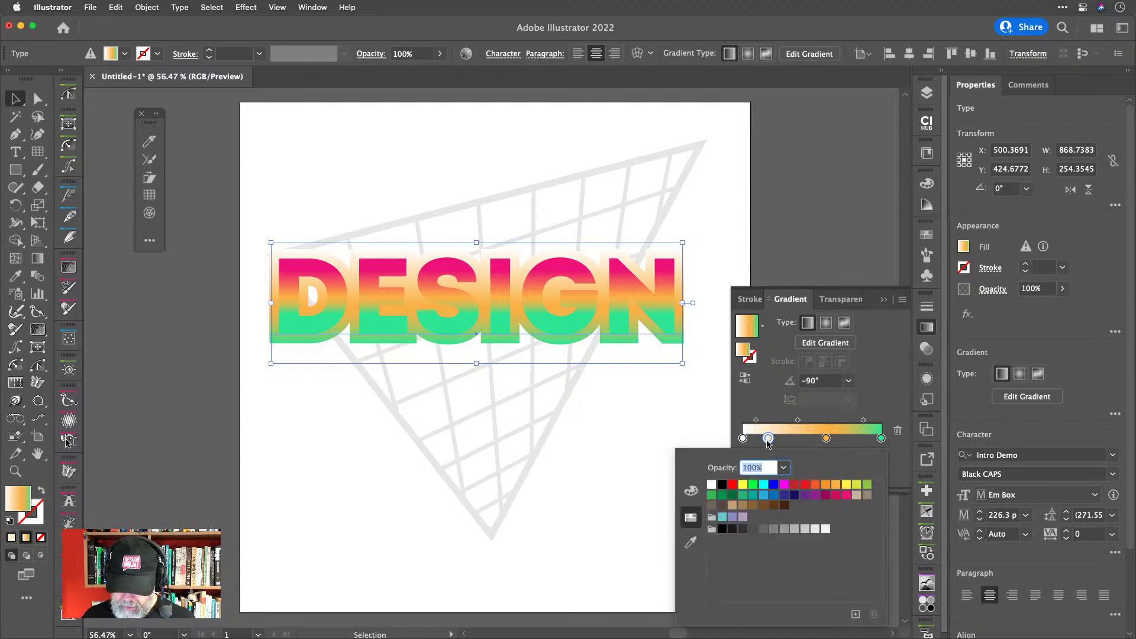
{"action": "left_click", "coordinate": [763, 485]}
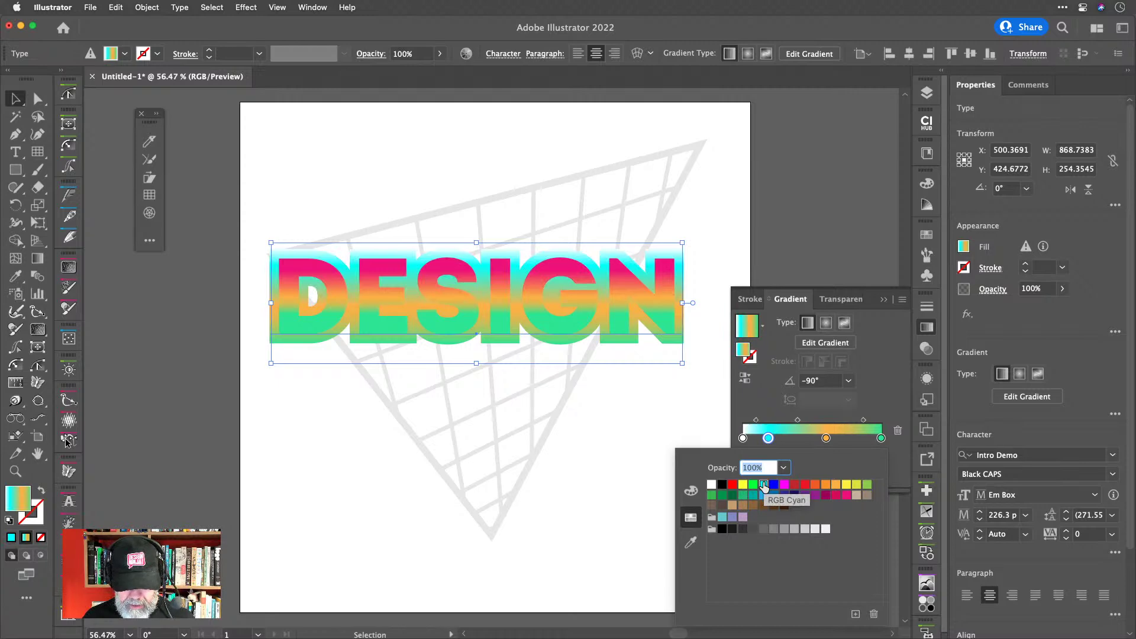
{"action": "left_click", "coordinate": [763, 495]}
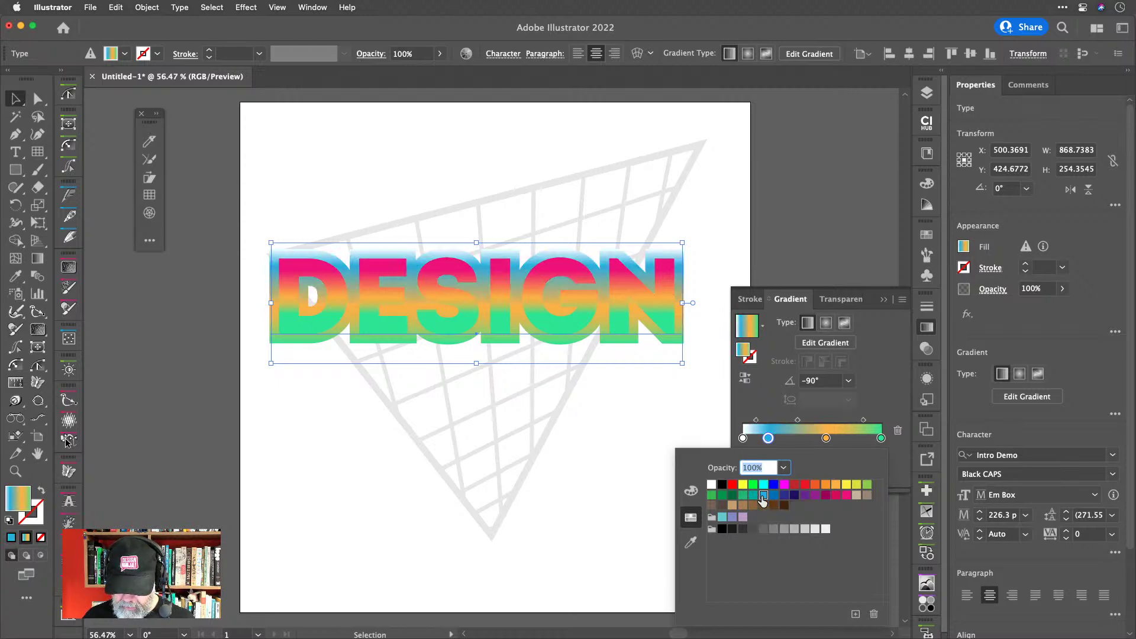
Recolour the outline gradient's orange stop white and move it back to just before the middle of the gradient.
{"action": "left_click", "coordinate": [828, 441]}
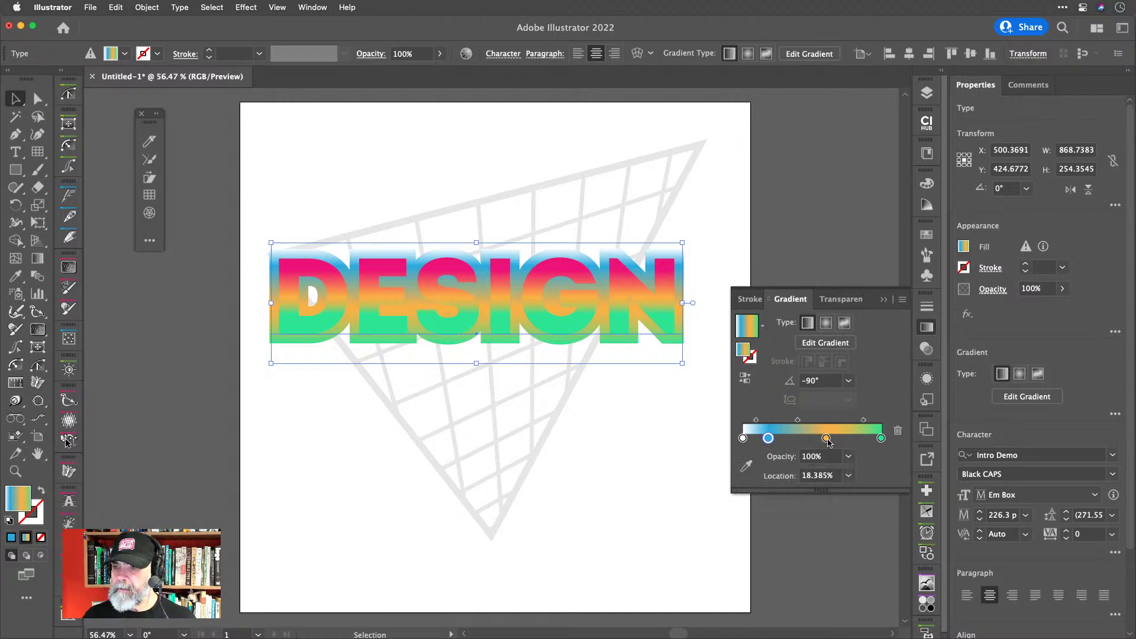
{"action": "double_click", "coordinate": [826, 439]}
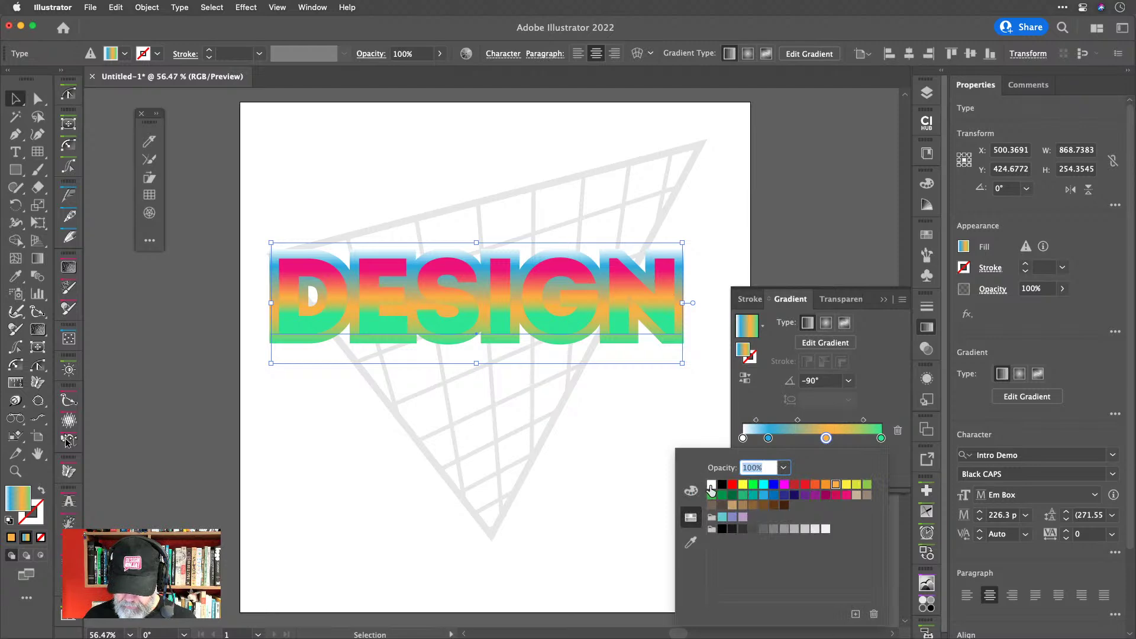
{"action": "left_click", "coordinate": [711, 485]}
{"action": "left_click", "coordinate": [826, 439]}
{"action": "left_click_drag", "start_coordinate": [825, 440], "coordinate": [797, 439]}
Add a stop at about 51.5% to the outline gradient and colour it dark brown (R=66 G=33 B=11).
{"action": "left_click", "coordinate": [814, 439]}
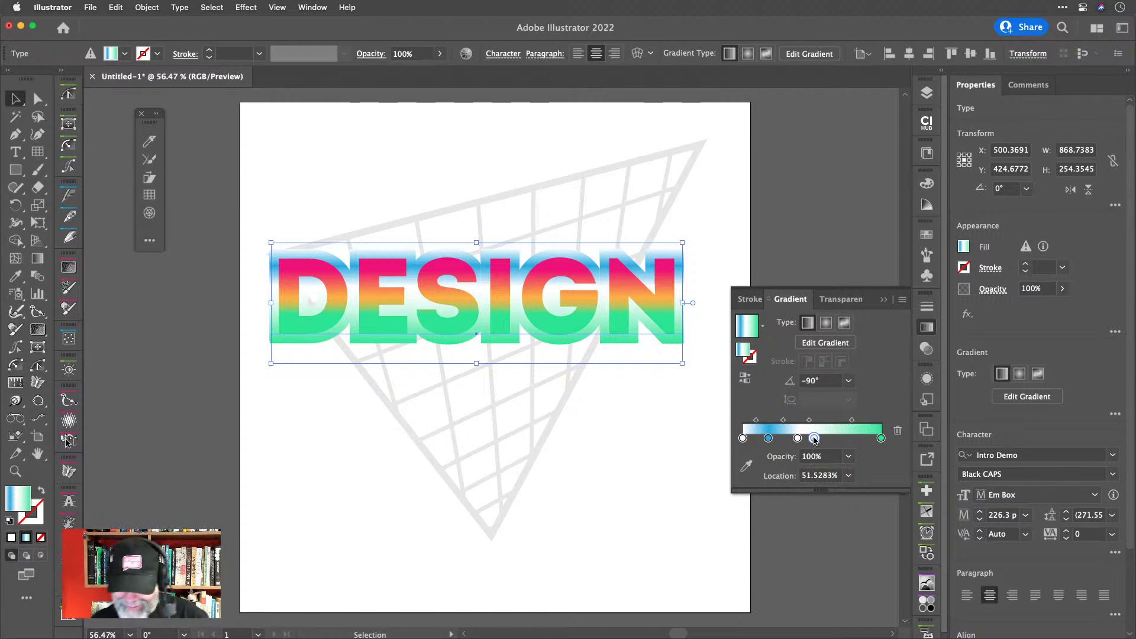
{"action": "double_click", "coordinate": [814, 438]}
{"action": "left_click", "coordinate": [784, 505]}
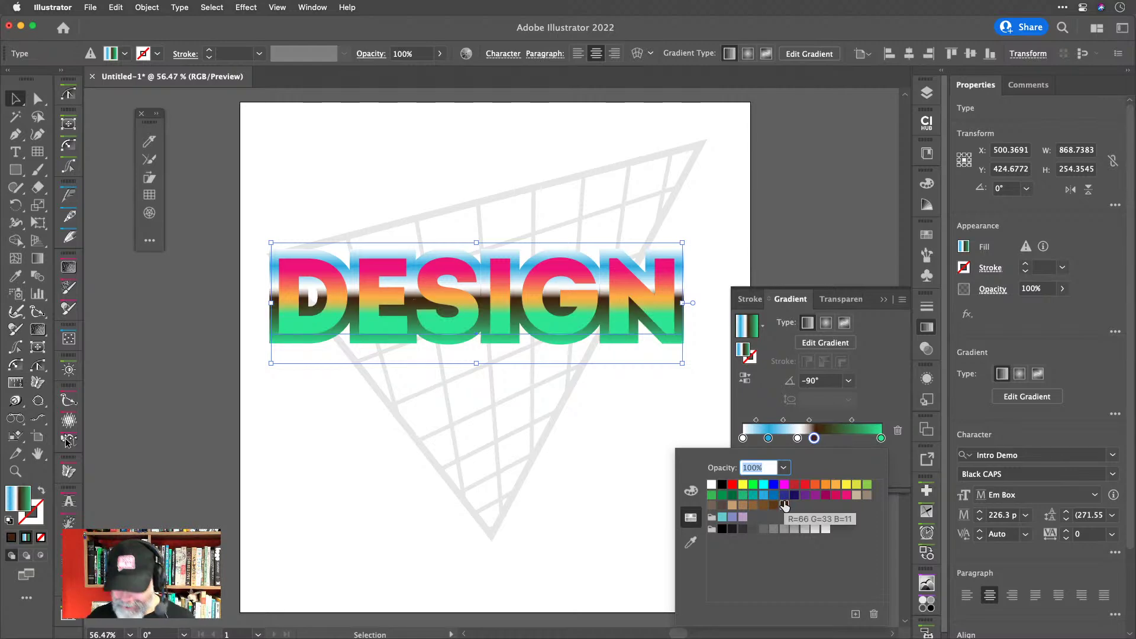
{"action": "left_click", "coordinate": [883, 398]}
Add a light brown colour stop at about 70% to the outline gradient.
{"action": "left_click", "coordinate": [840, 439]}
{"action": "double_click", "coordinate": [840, 438]}
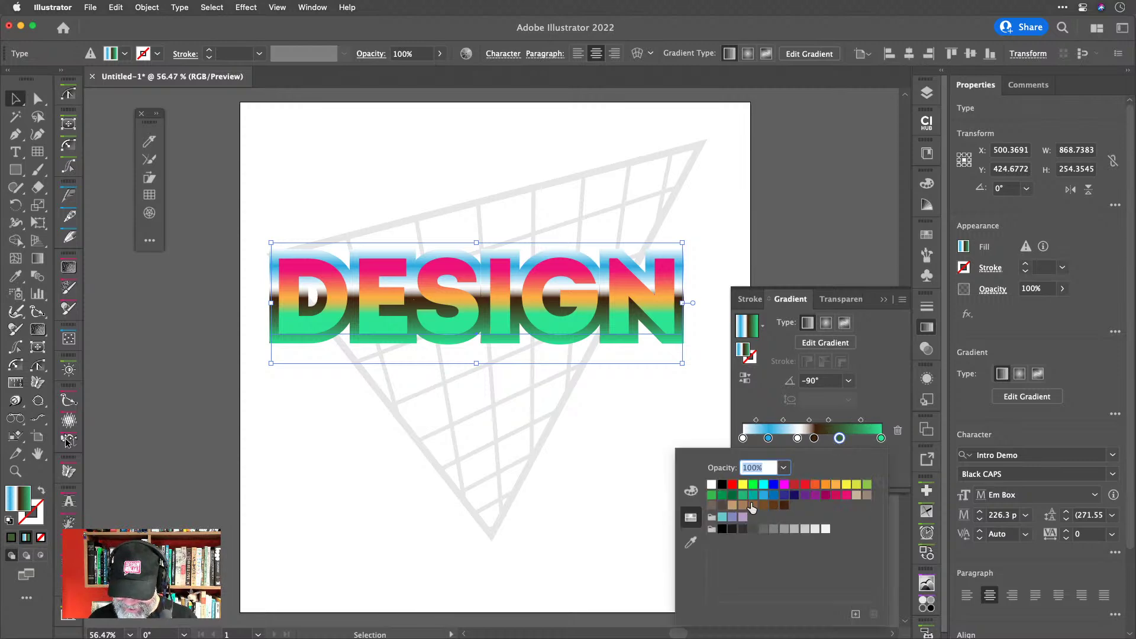
{"action": "left_click", "coordinate": [732, 504]}
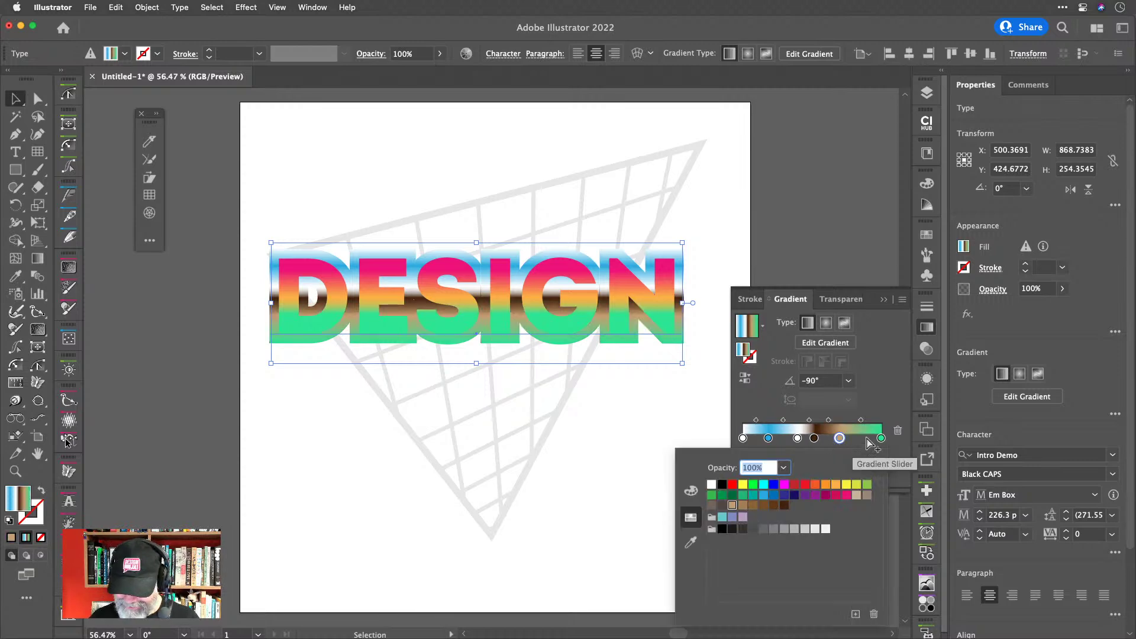
{"action": "left_click", "coordinate": [876, 406]}
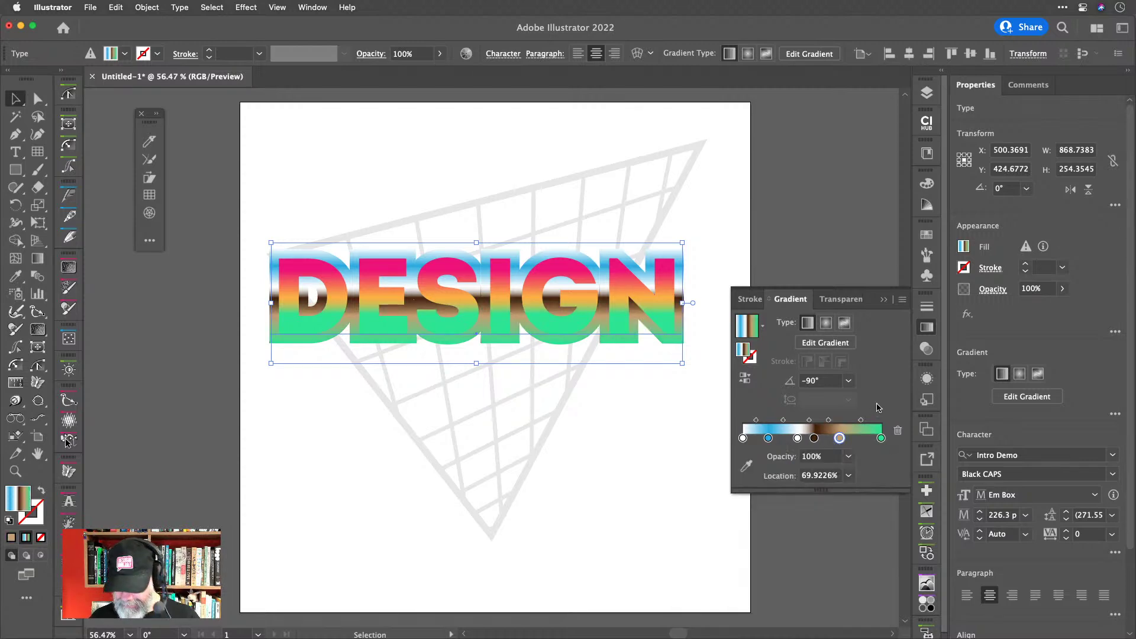
Add a stop at about 83% to the outline gradient, trying yellow and orange before colouring it light brown.
{"action": "left_click", "coordinate": [857, 441]}
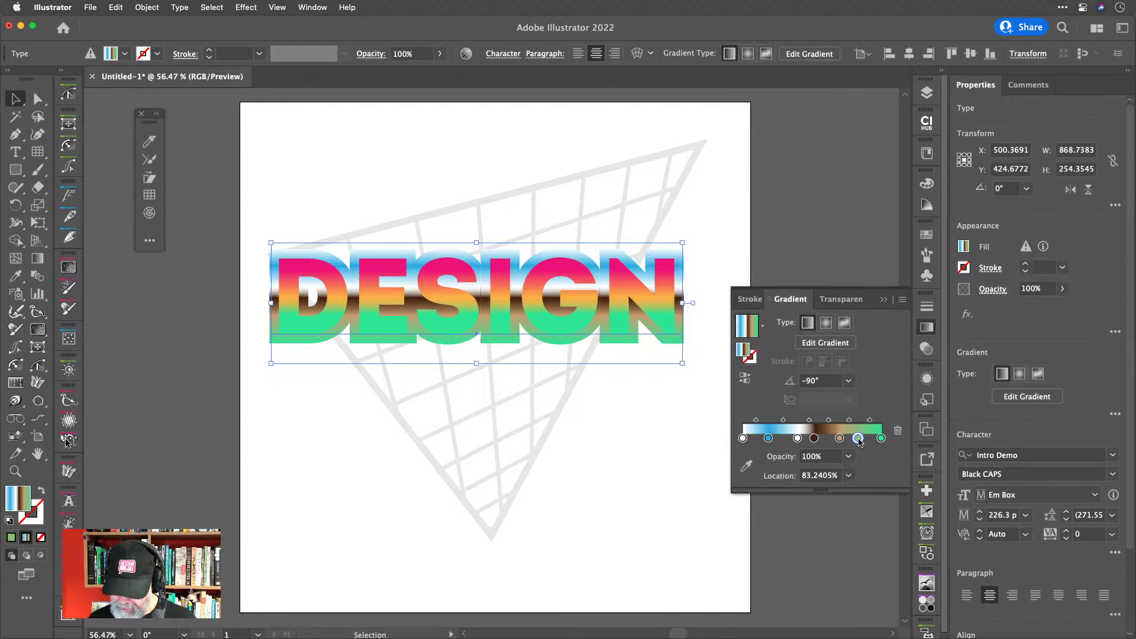
{"action": "double_click", "coordinate": [857, 438]}
{"action": "left_click", "coordinate": [846, 486]}
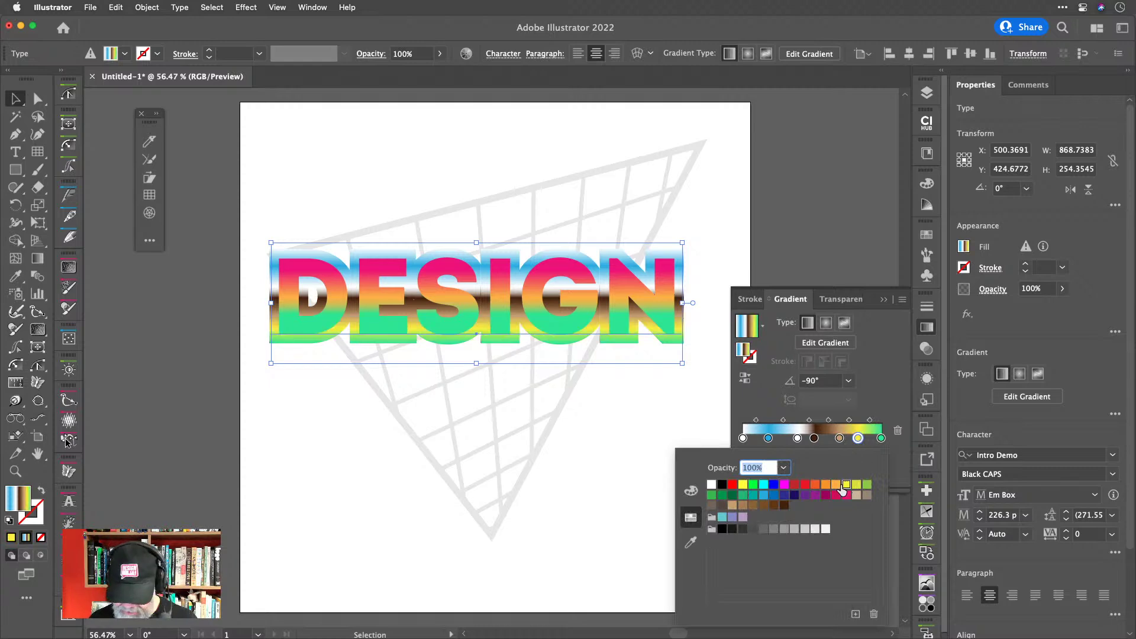
{"action": "left_click", "coordinate": [836, 485]}
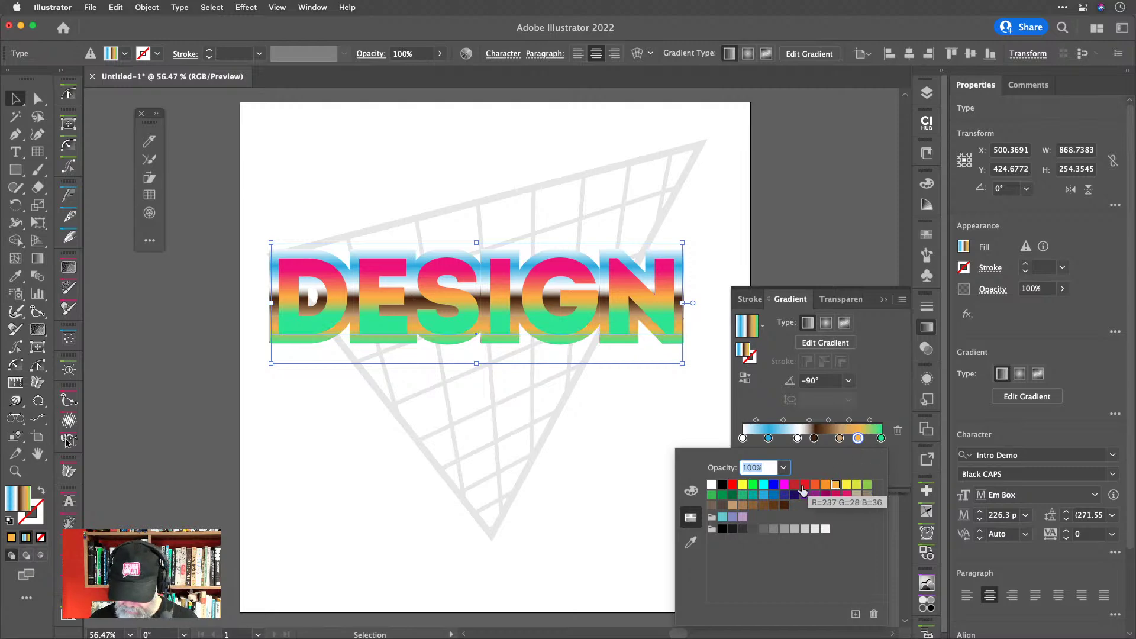
{"action": "left_click", "coordinate": [732, 506]}
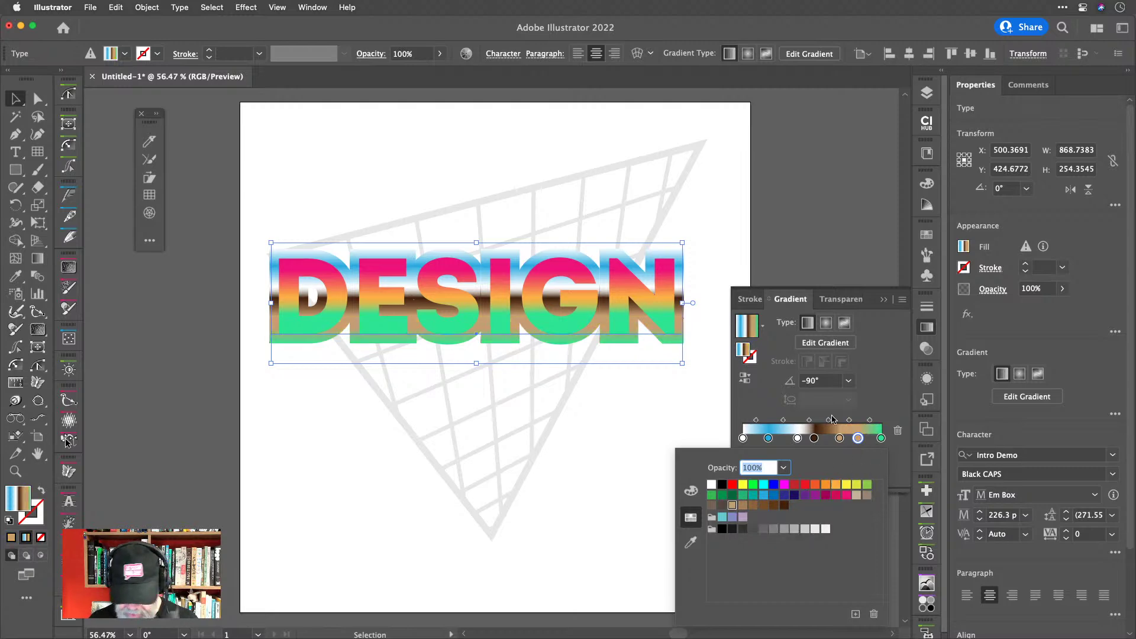
{"action": "left_click", "coordinate": [892, 400]}
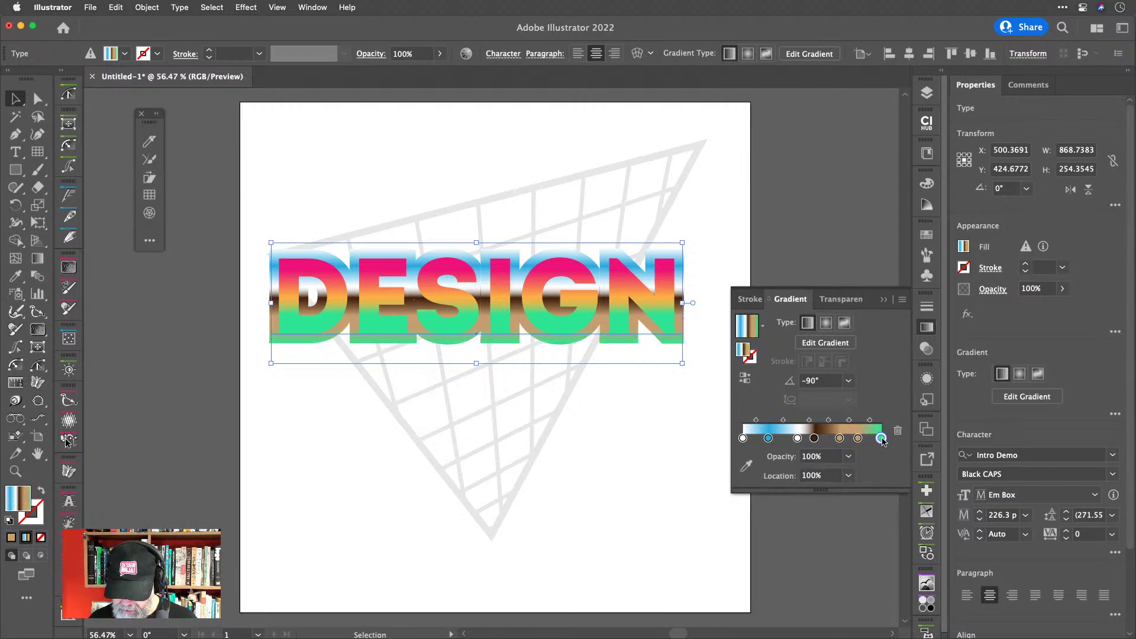
Recolour the outline gradient's green end stop to the lightest grey swatch.
{"action": "double_click", "coordinate": [881, 439]}
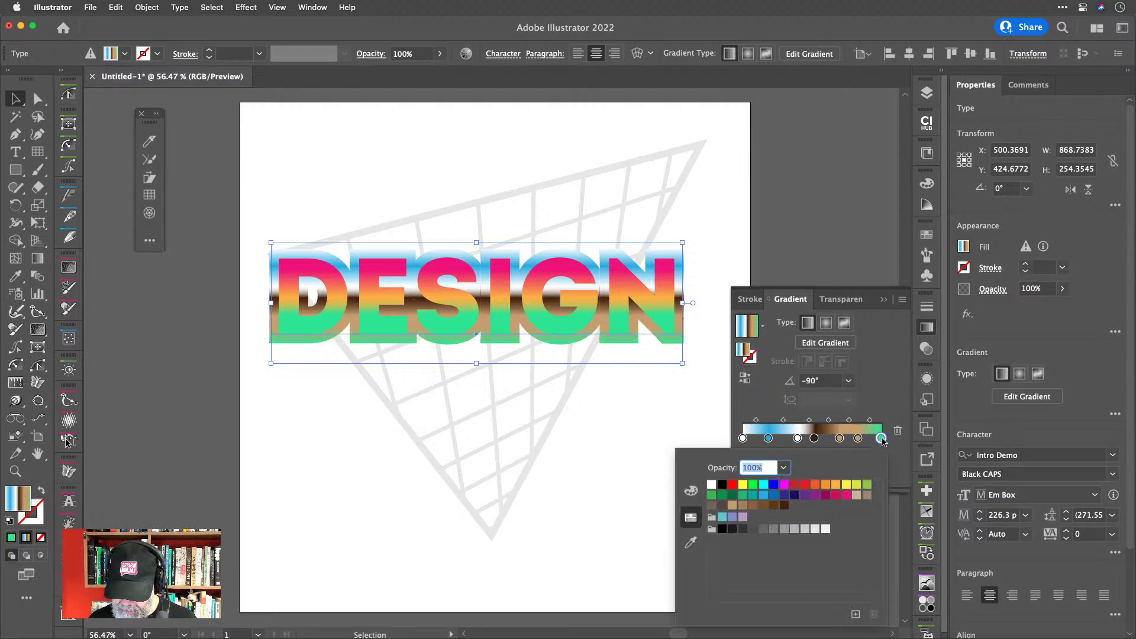
{"action": "left_click", "coordinate": [815, 529]}
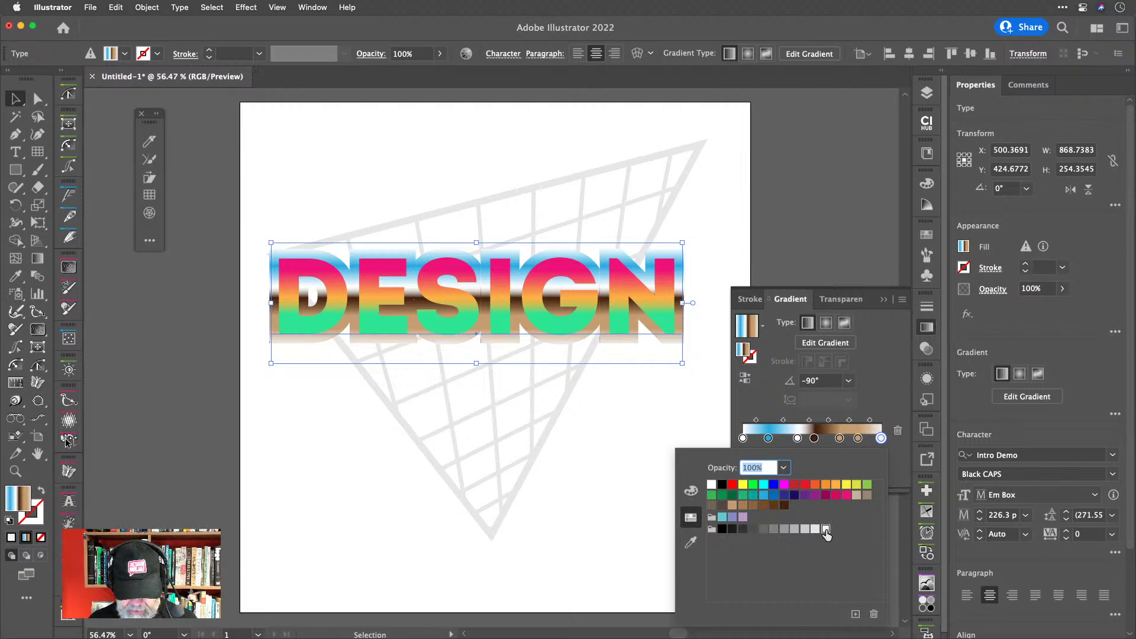
{"action": "left_click", "coordinate": [891, 381]}
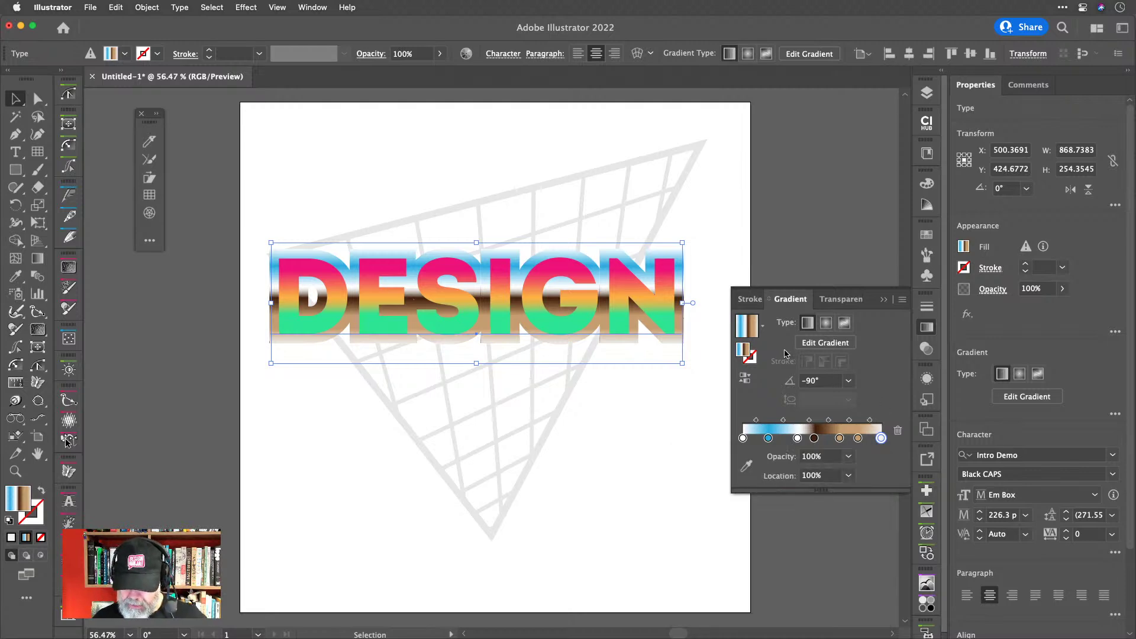
Save the outline fill's blue-and-brown chrome gradient and the upper fill's pink-orange-green gradient as new gradient swatches.
{"action": "left_click", "coordinate": [762, 325]}
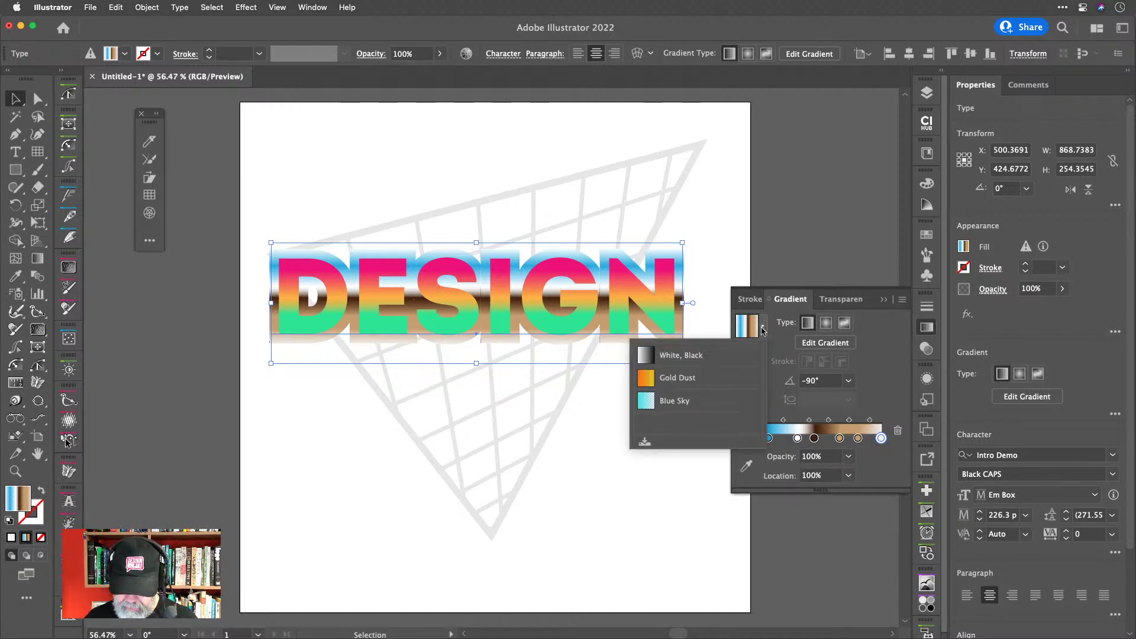
{"action": "left_click", "coordinate": [645, 441]}
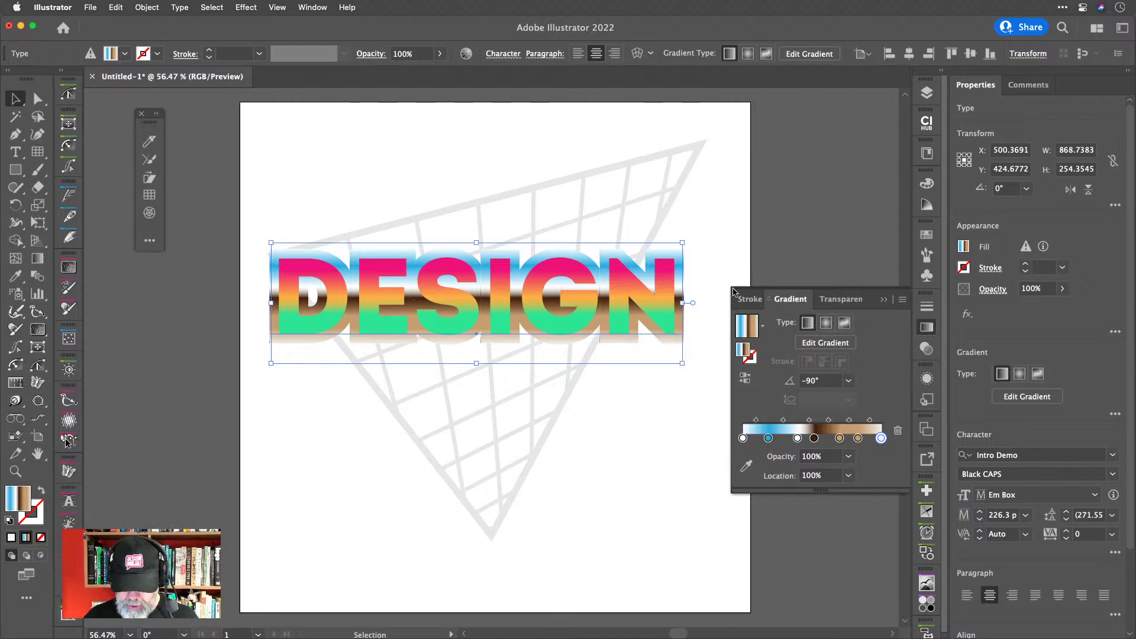
{"action": "left_click", "coordinate": [928, 379]}
{"action": "left_click", "coordinate": [862, 398]}
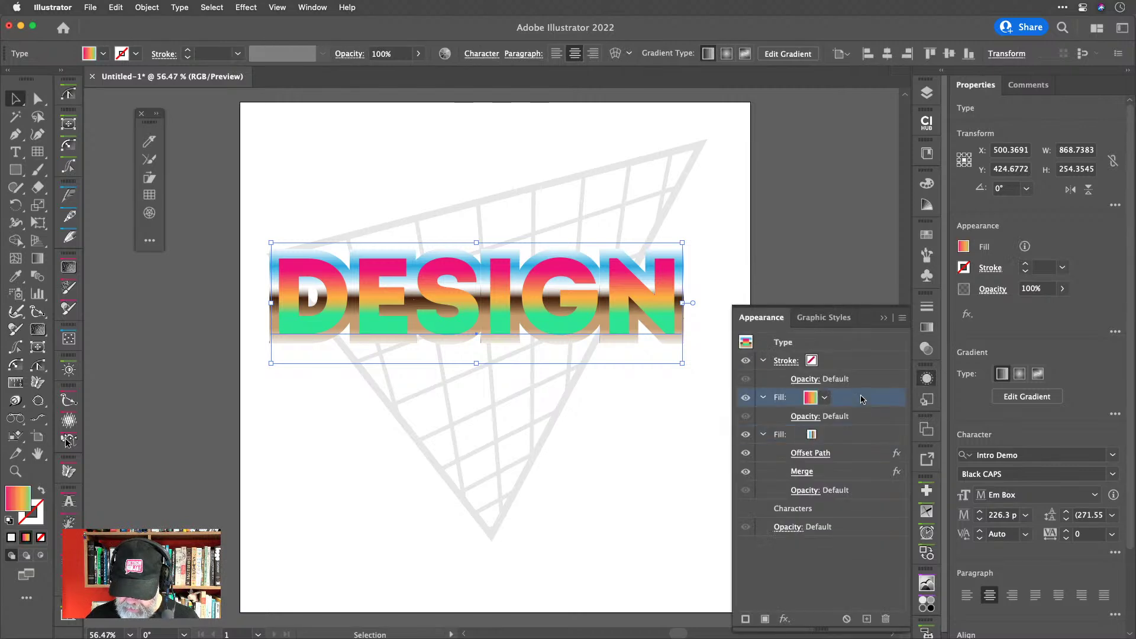
{"action": "left_click", "coordinate": [926, 327]}
{"action": "left_click", "coordinate": [762, 326]}
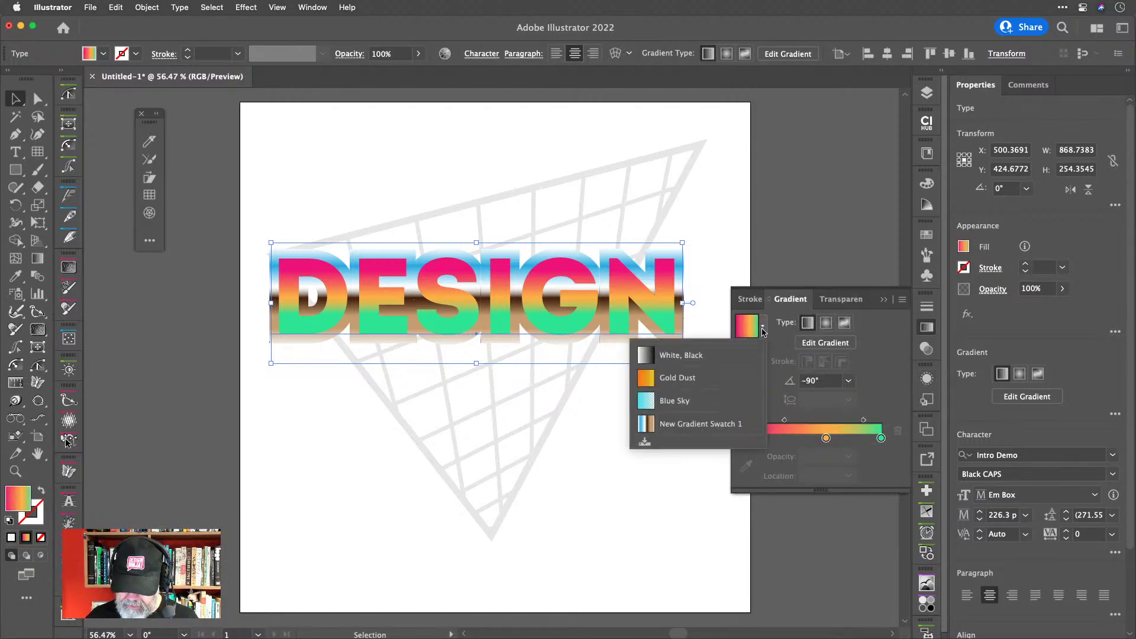
{"action": "left_click", "coordinate": [645, 442]}
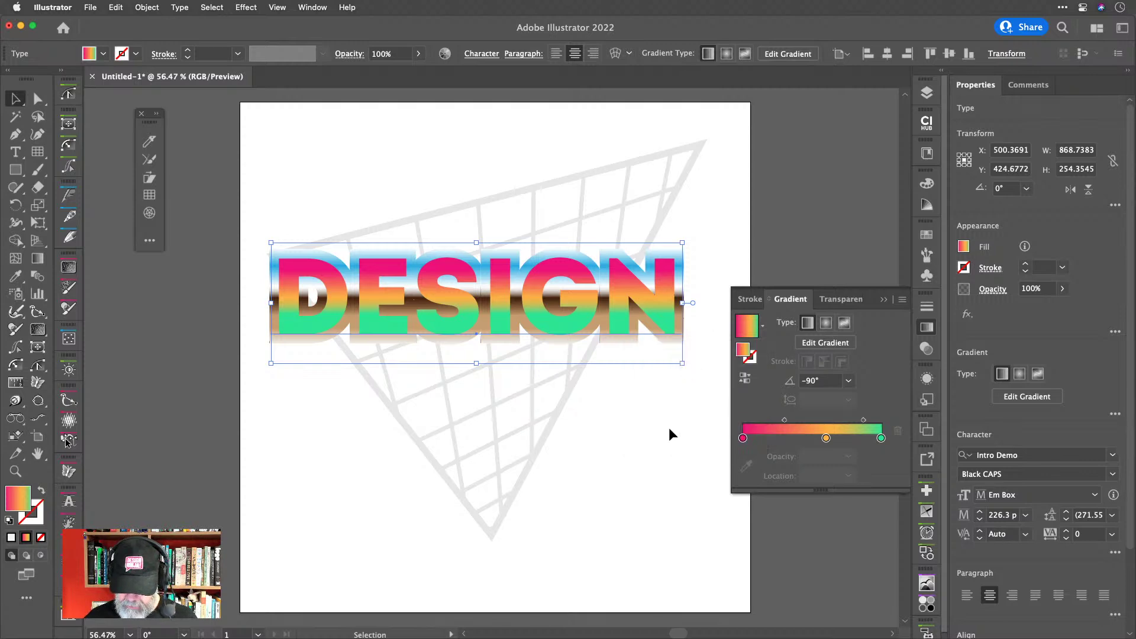
{"action": "left_click", "coordinate": [927, 327]}
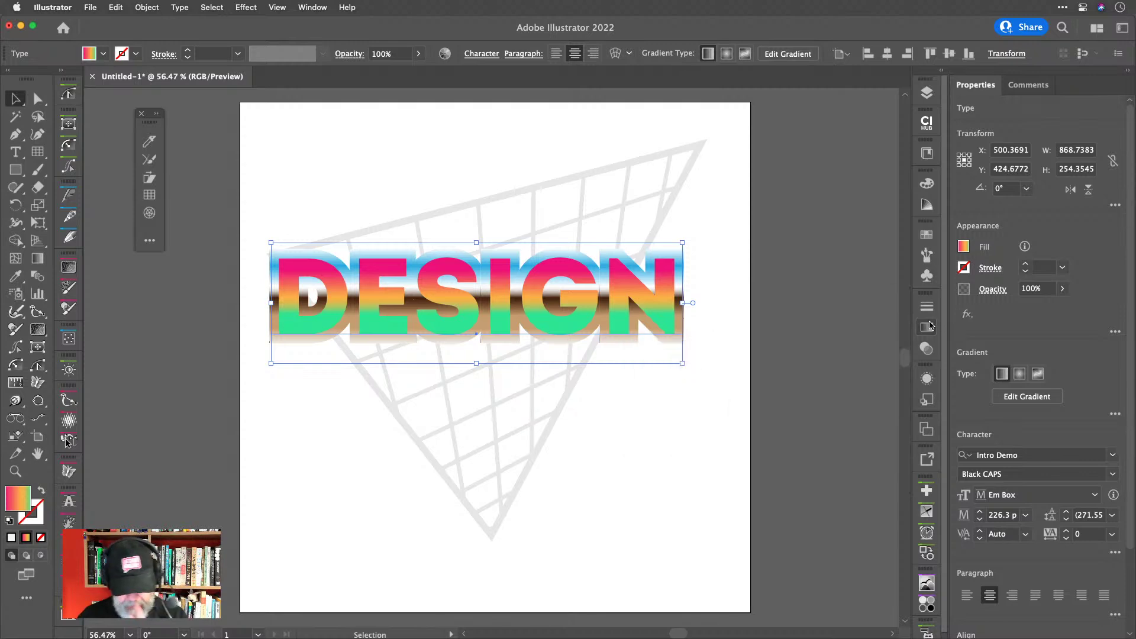
Apply the saved pink-orange-green gradient swatch to the lower fill with the Offset Path and Merge effects.
{"action": "left_click", "coordinate": [927, 378]}
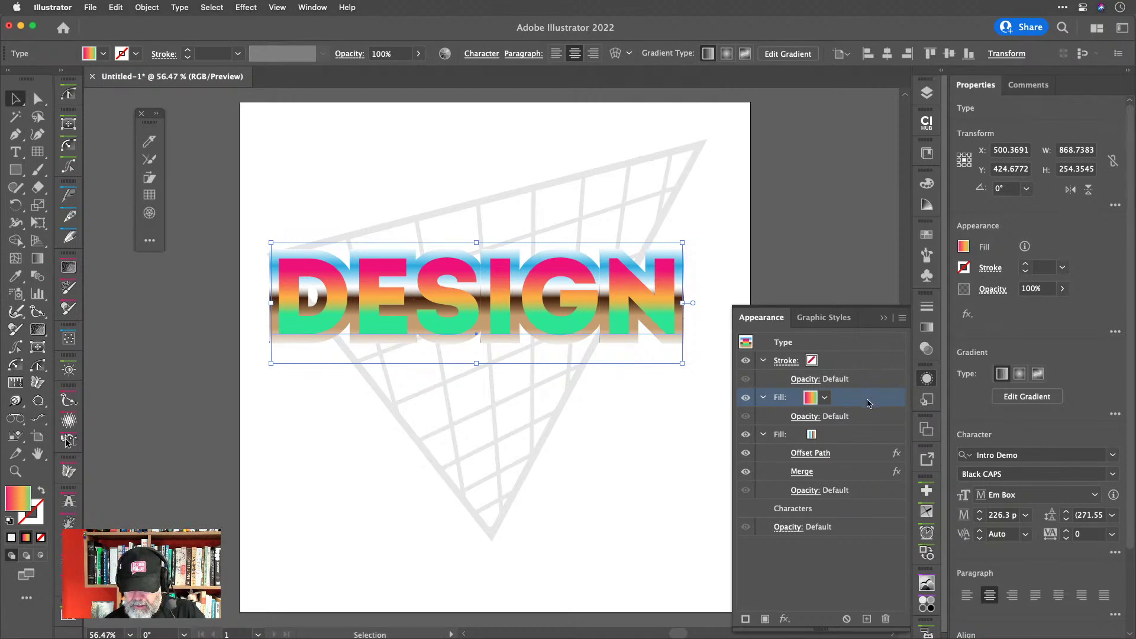
{"action": "left_click", "coordinate": [805, 439]}
{"action": "left_click", "coordinate": [824, 434]}
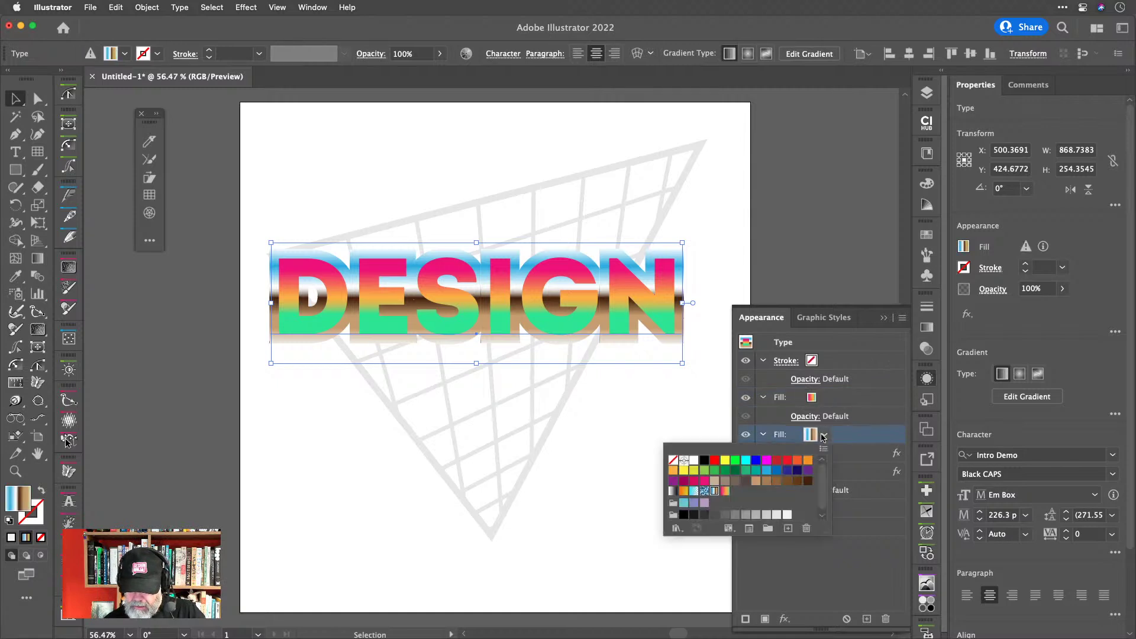
{"action": "left_click", "coordinate": [724, 491]}
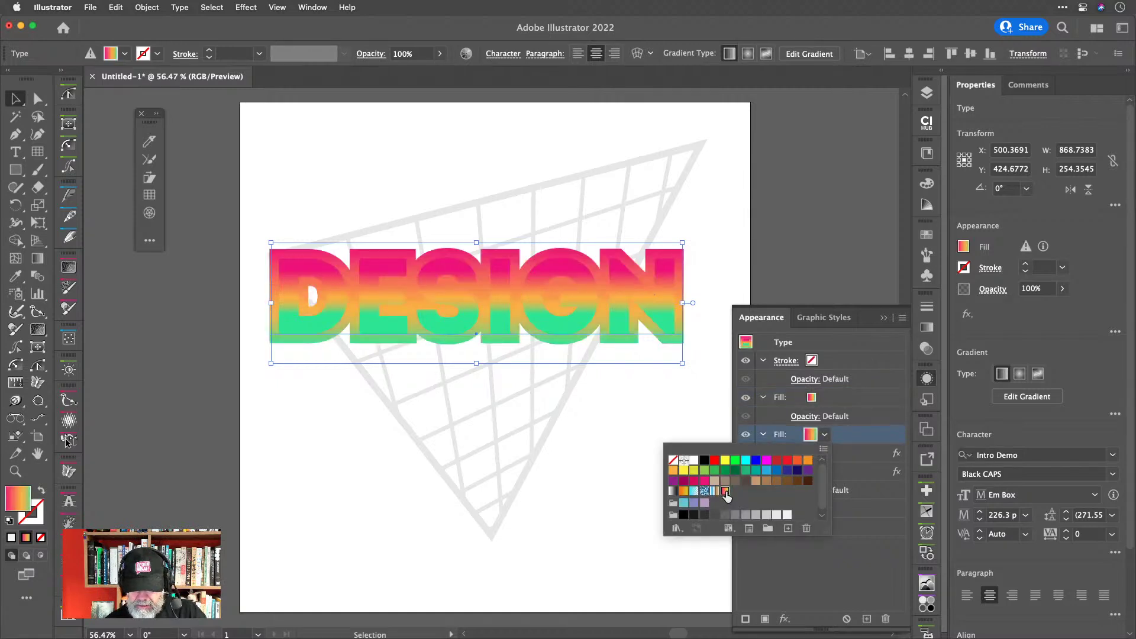
Apply the saved blue-and-brown chrome gradient swatch to the upper fill of the DESIGN text.
{"action": "left_click", "coordinate": [826, 399]}
{"action": "left_click", "coordinate": [826, 398]}
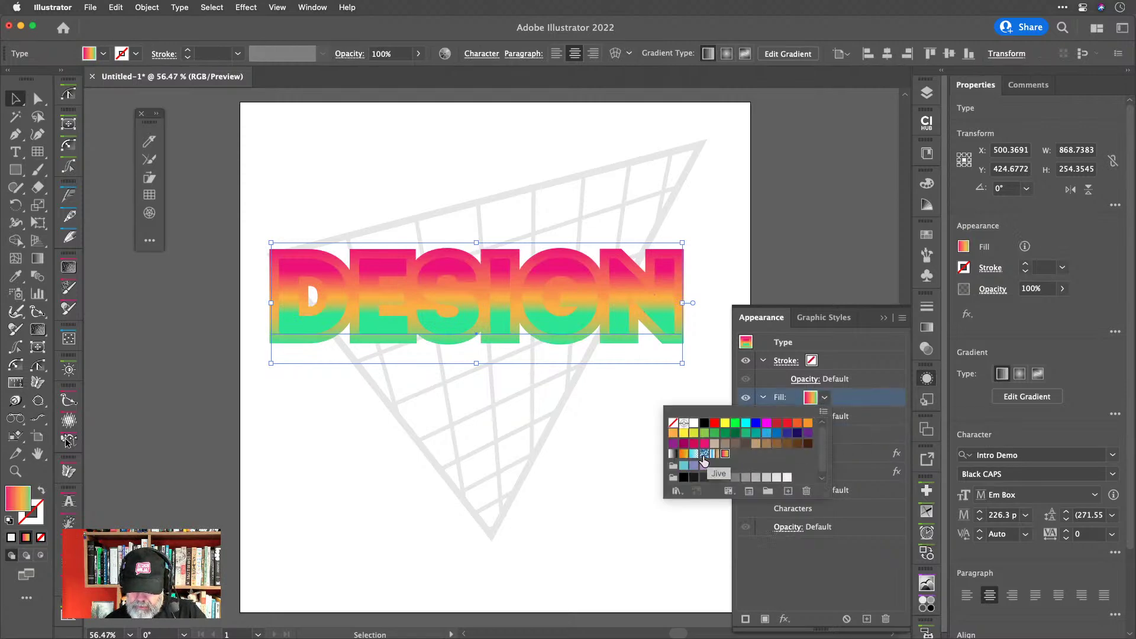
{"action": "left_click", "coordinate": [715, 455]}
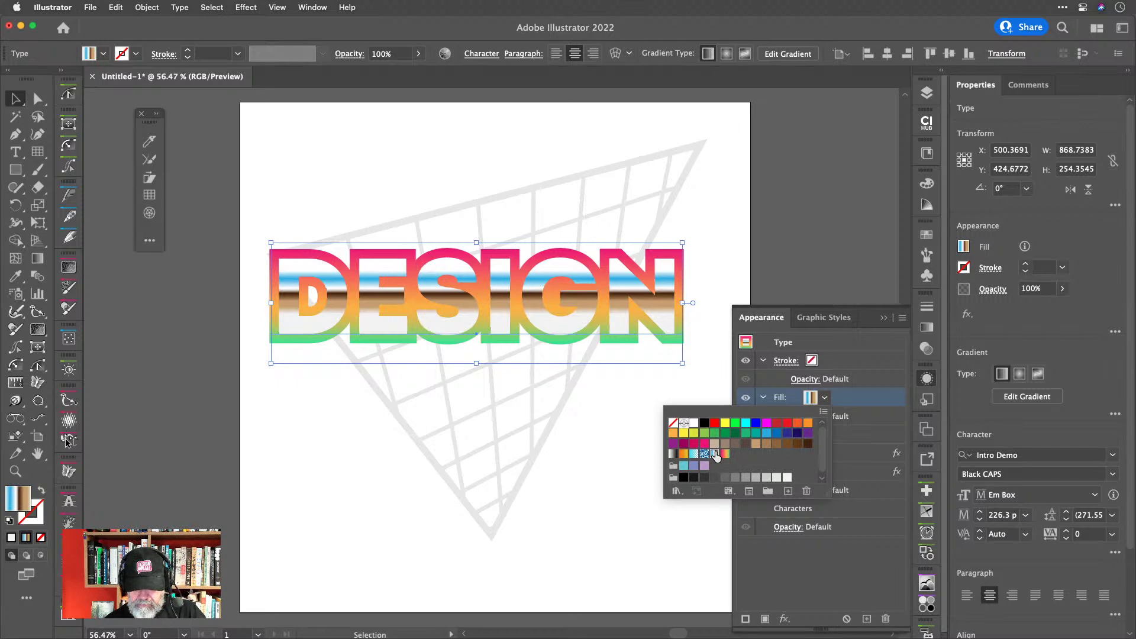
{"action": "left_click", "coordinate": [866, 400]}
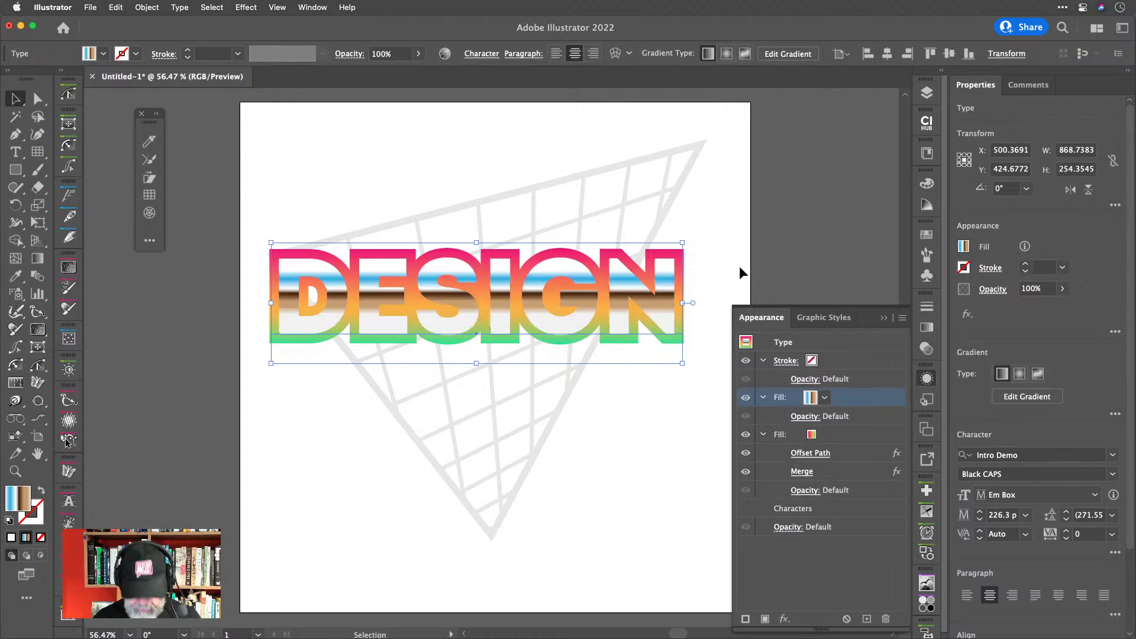
Reposition and lengthen the upper fill's gradient with the Gradient tool so it spans the letters from top edge to baseline.
{"action": "key", "text": "g"}
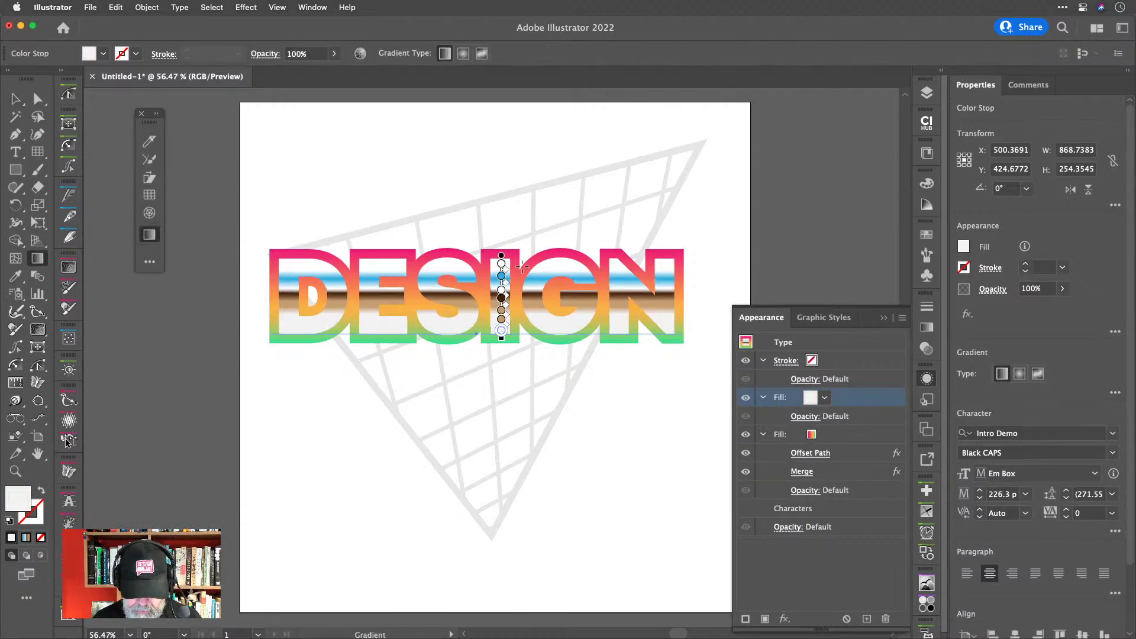
{"action": "scroll", "coordinate": [517, 255], "scroll_direction": "up", "scroll_amount": 5}
{"action": "scroll", "coordinate": [517, 255], "scroll_direction": "up", "scroll_amount": 2}
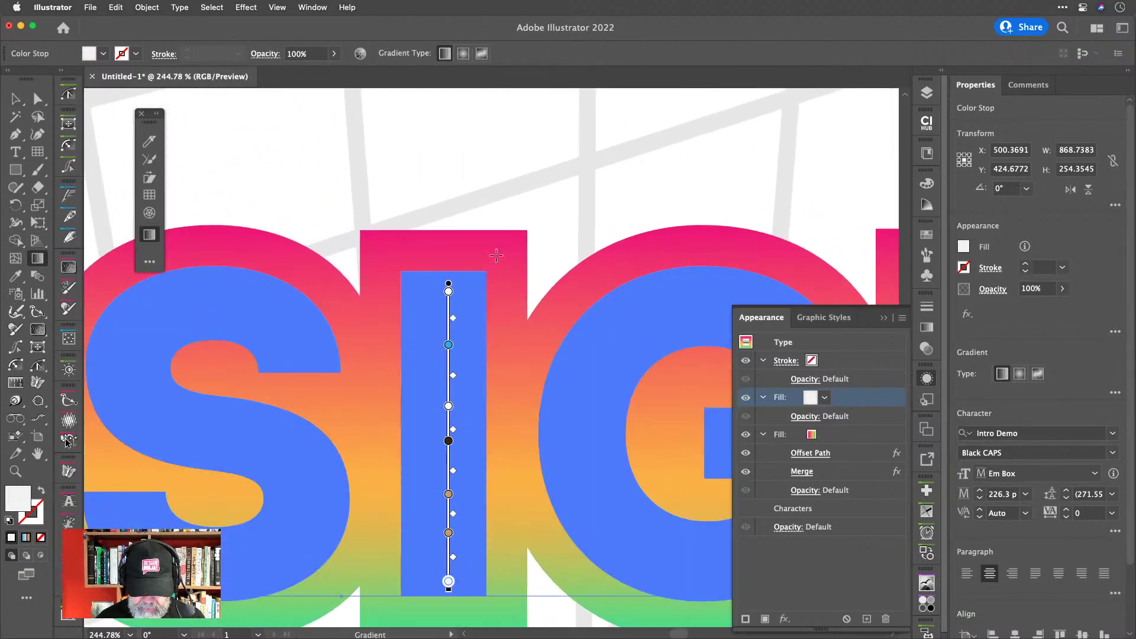
{"action": "left_click_drag", "start_coordinate": [449, 289], "coordinate": [341, 269]}
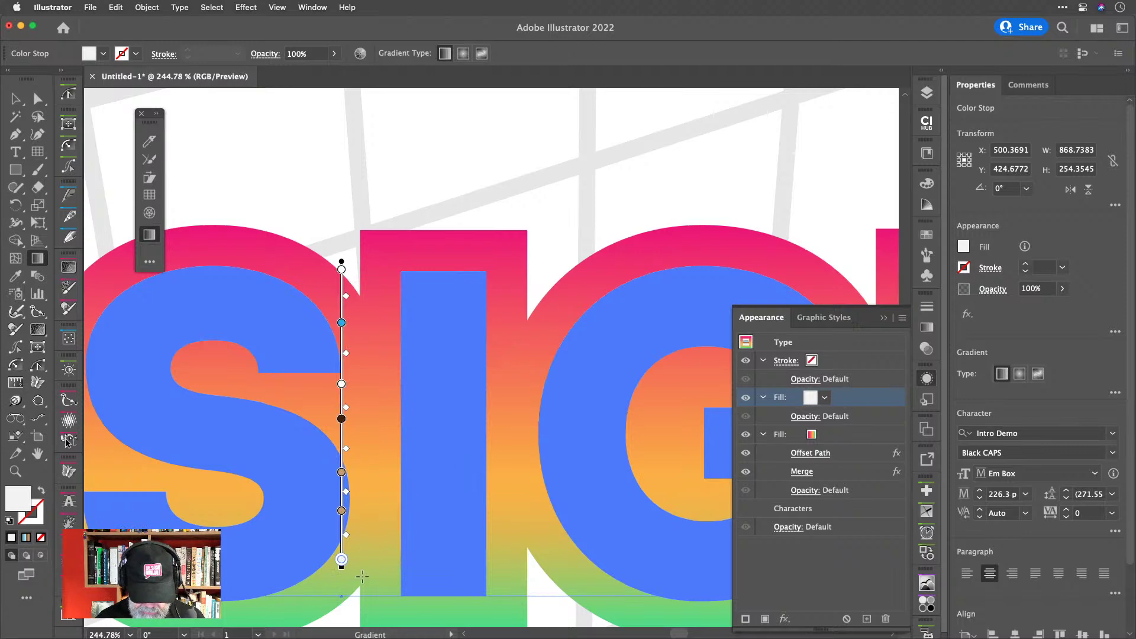
{"action": "left_click_drag", "start_coordinate": [342, 568], "coordinate": [341, 609]}
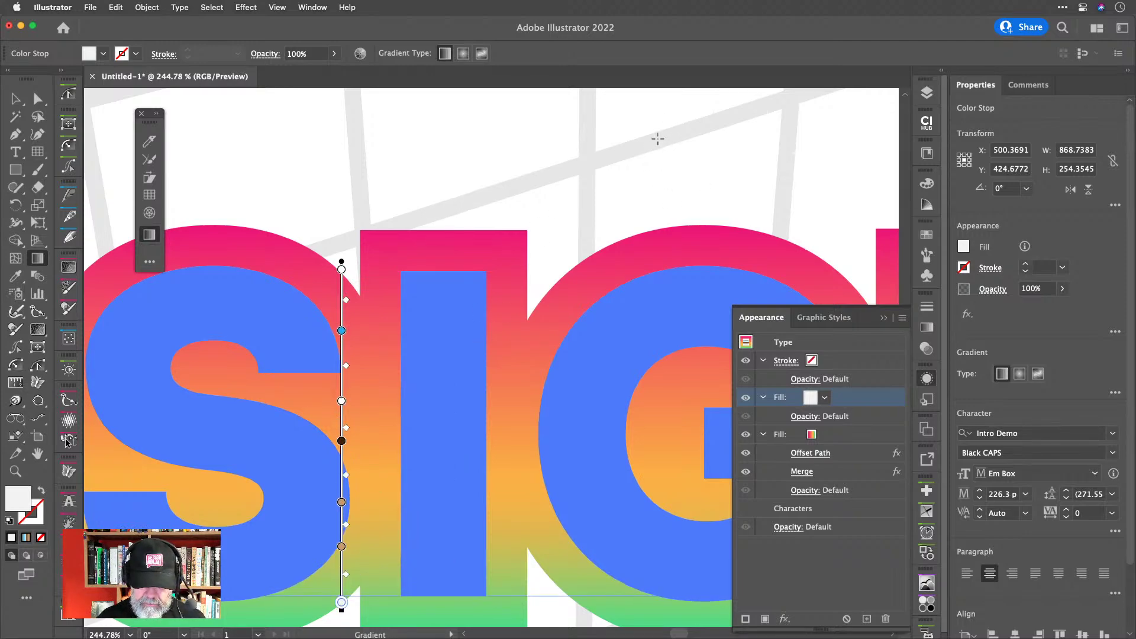
Move the blue colour stop of the DESIGN text's upper chrome fill to about 11%.
{"action": "scroll", "coordinate": [681, 158], "scroll_direction": "down", "scroll_amount": 5}
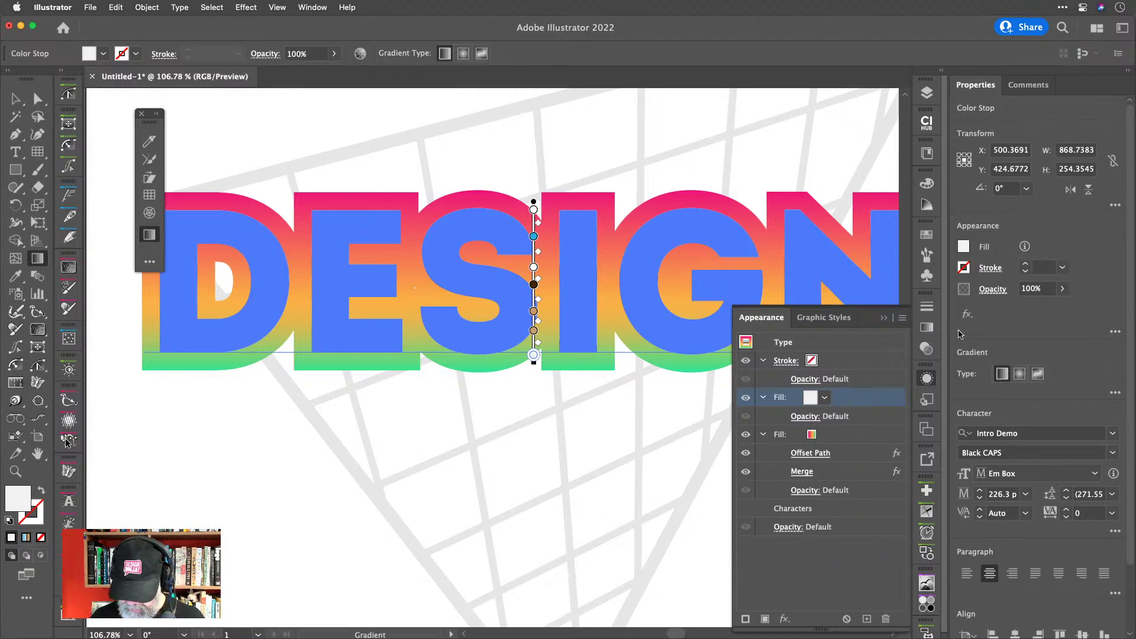
{"action": "right_click", "coordinate": [929, 328]}
{"action": "left_click", "coordinate": [926, 327]}
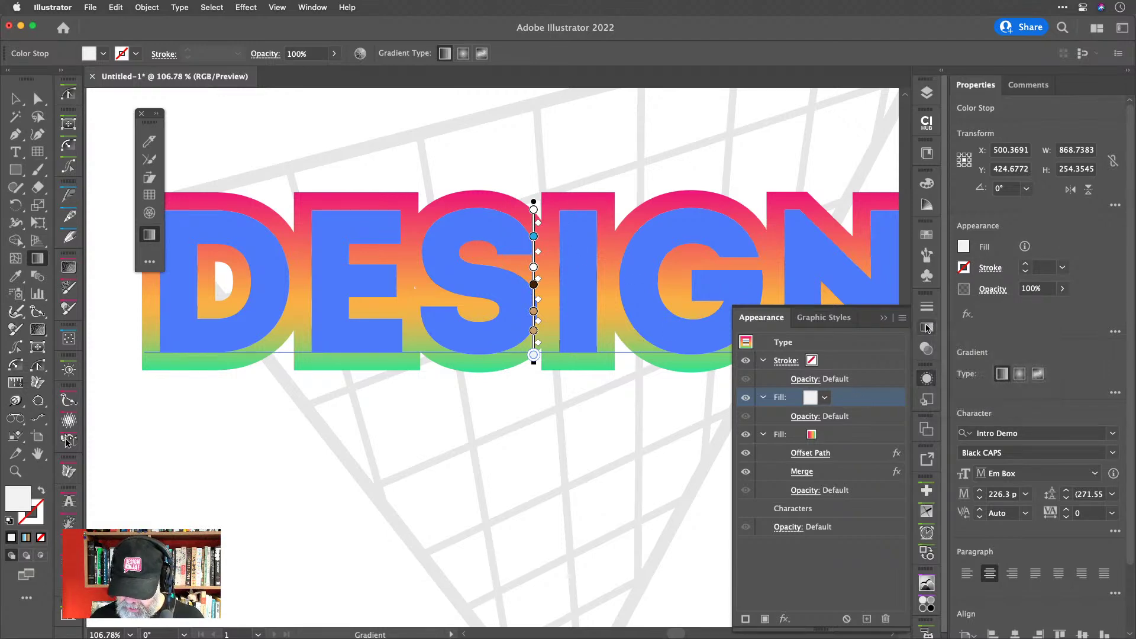
{"action": "left_click", "coordinate": [926, 327]}
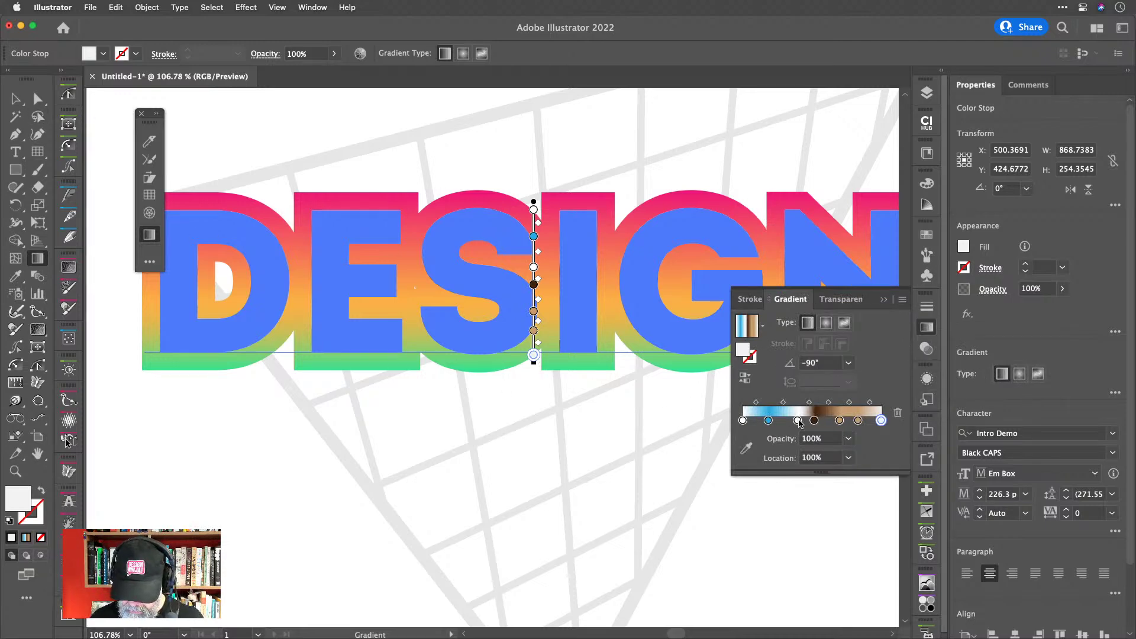
{"action": "left_click_drag", "start_coordinate": [767, 421], "coordinate": [759, 424]}
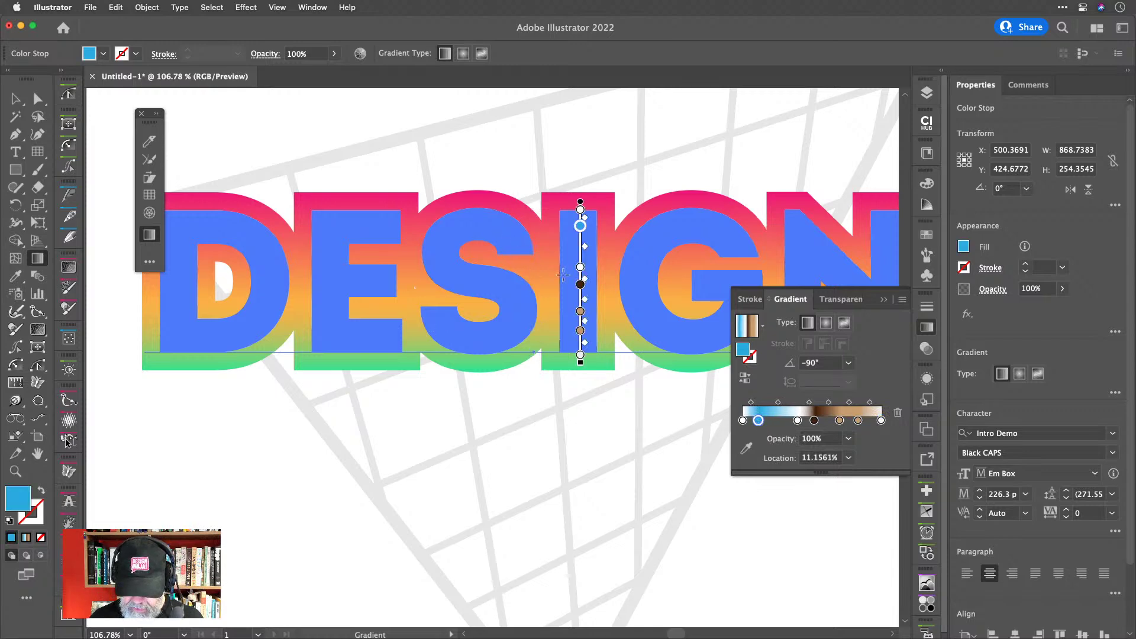
Reselect the DESIGN text with its selection highlight hidden, make its upper chrome fill active and set the blue stop to about 10.6%.
{"action": "key", "text": "v"}
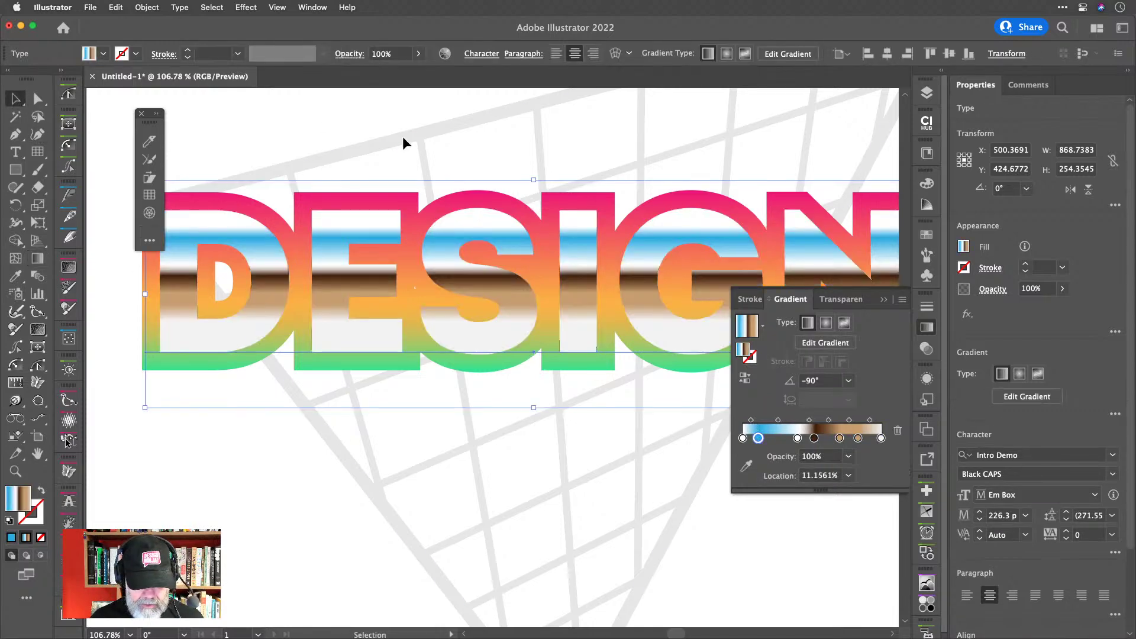
{"action": "left_click", "coordinate": [406, 137]}
{"action": "left_click", "coordinate": [481, 220]}
{"action": "key", "text": "super+h"}
{"action": "left_click", "coordinate": [516, 149]}
{"action": "left_click", "coordinate": [559, 202]}
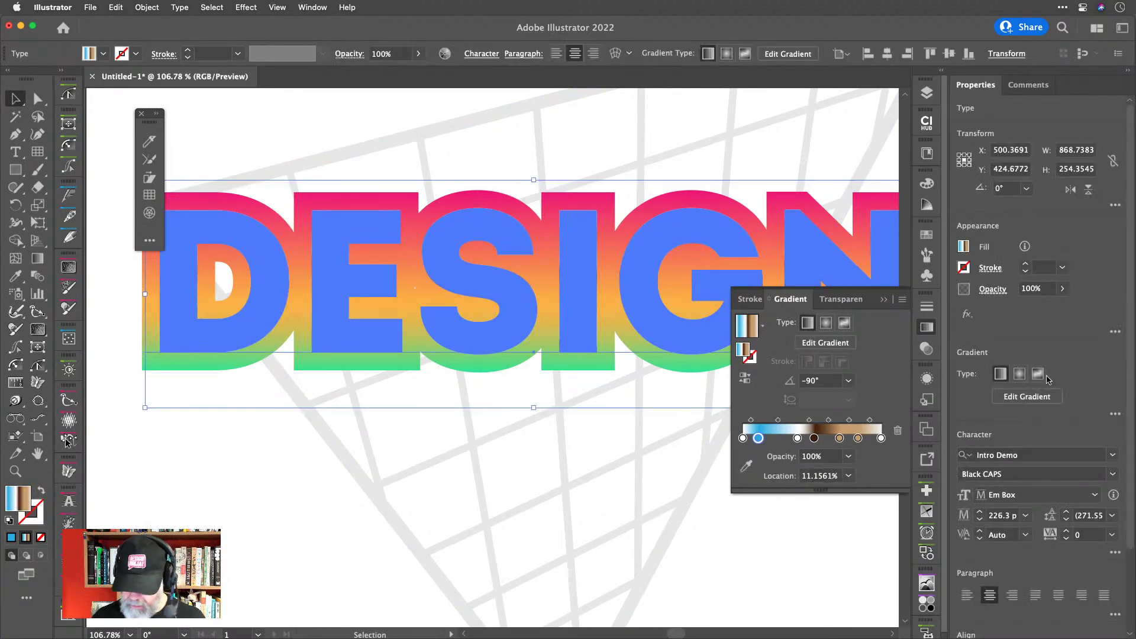
{"action": "left_click", "coordinate": [927, 378]}
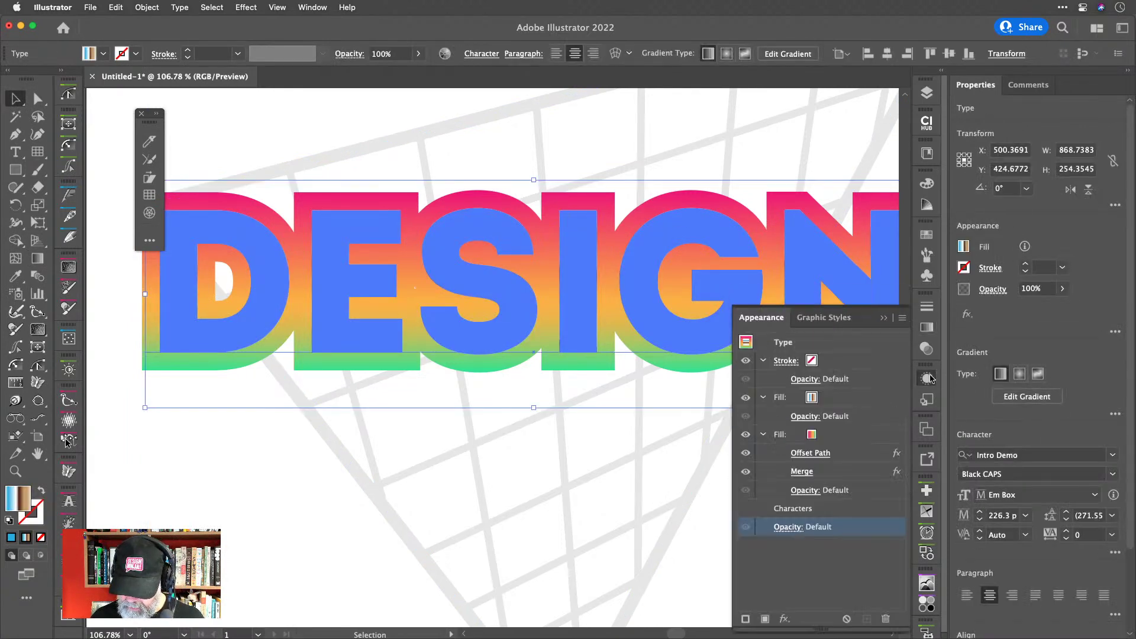
{"action": "left_click", "coordinate": [864, 398]}
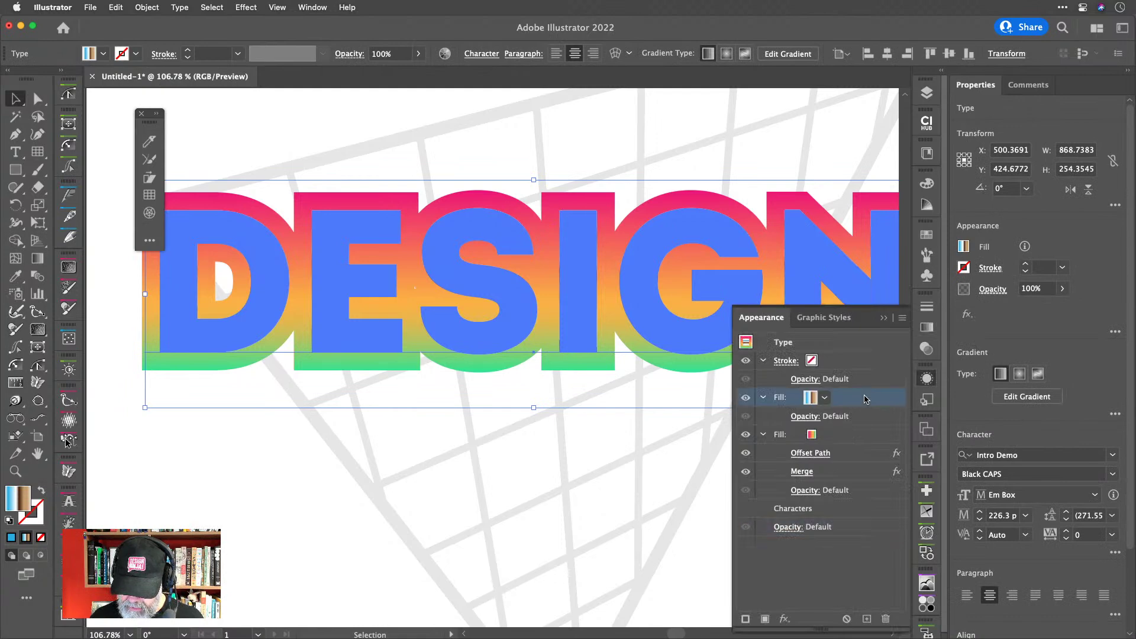
{"action": "left_click", "coordinate": [928, 327]}
{"action": "scroll", "coordinate": [644, 454], "scroll_direction": "right", "scroll_amount": 3}
{"action": "scroll", "coordinate": [645, 454], "scroll_direction": "down", "scroll_amount": 1}
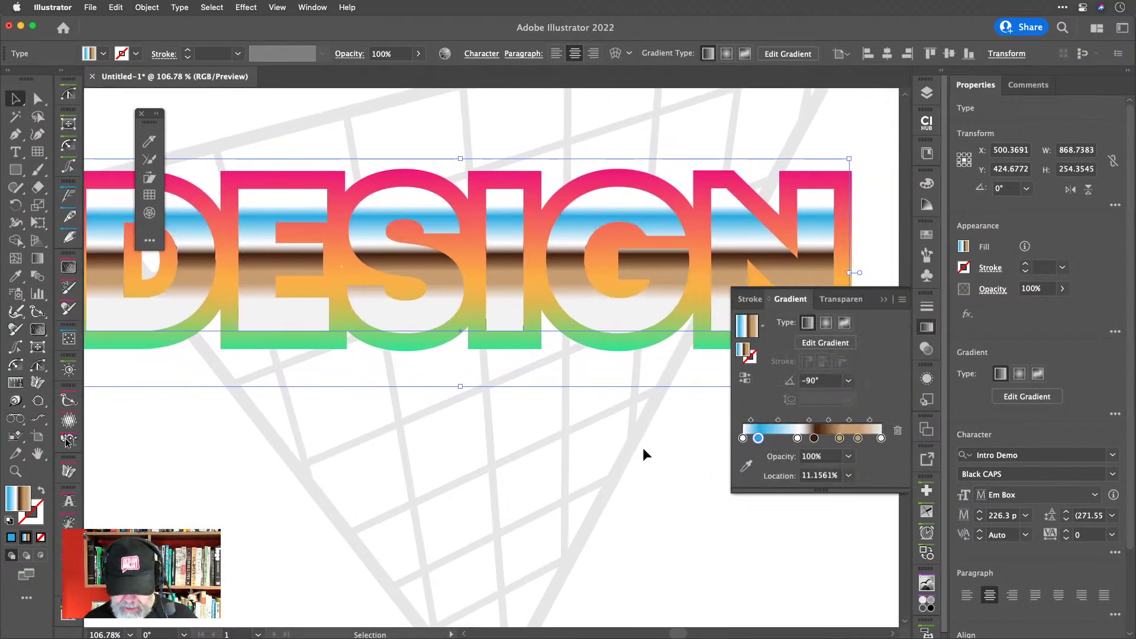
{"action": "left_click_drag", "start_coordinate": [758, 438], "coordinate": [757, 438]}
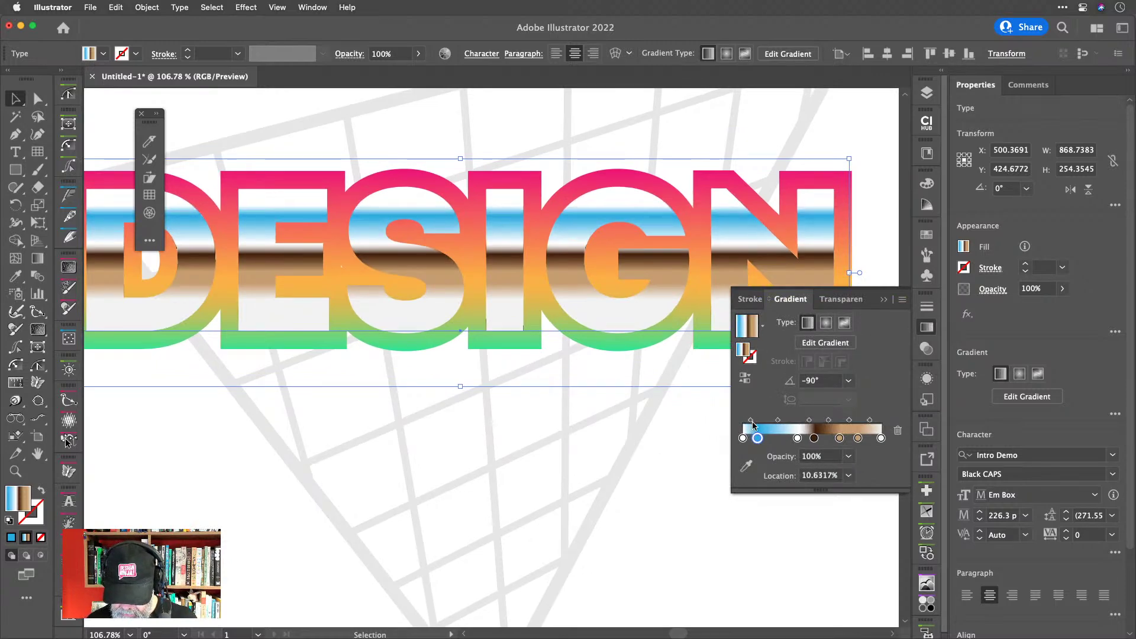
Redraw the upper fill's gradient vertically at -90° with the Gradient tool, from just above the letters to just below the outline.
{"action": "key", "text": "g"}
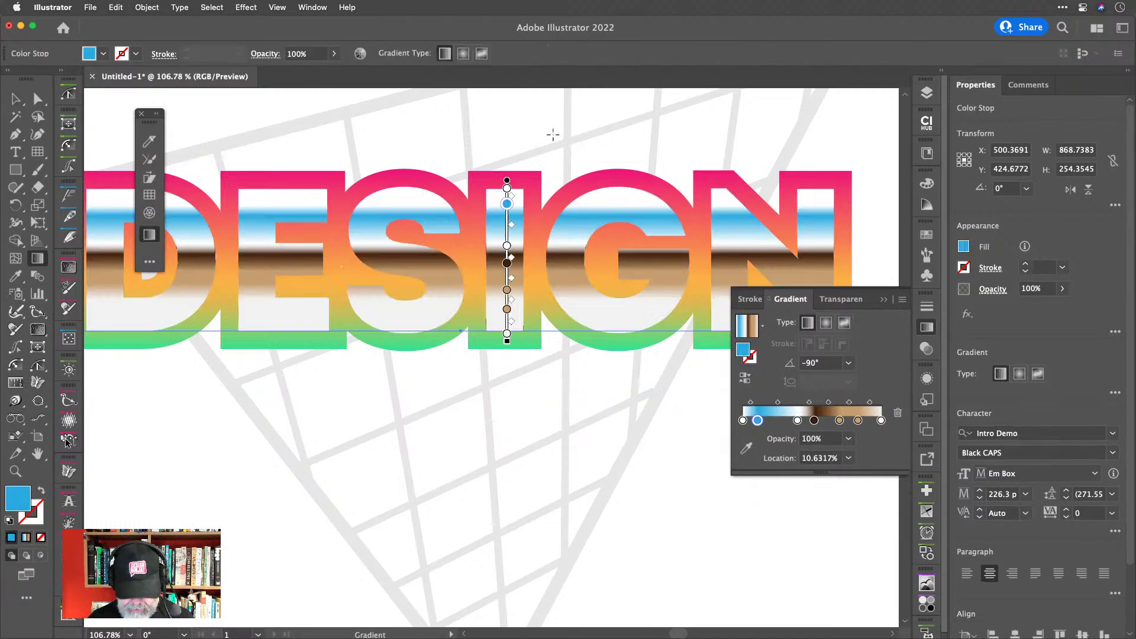
{"action": "left_click_drag", "start_coordinate": [530, 135], "coordinate": [529, 436]}
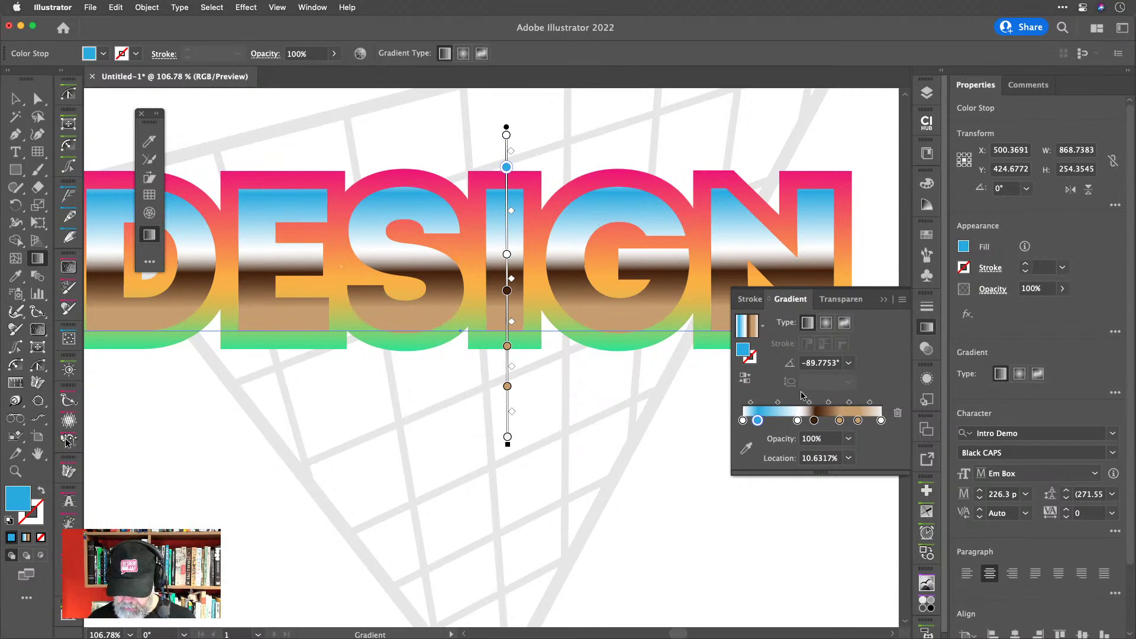
{"action": "left_click_drag", "start_coordinate": [536, 148], "coordinate": [534, 362]}
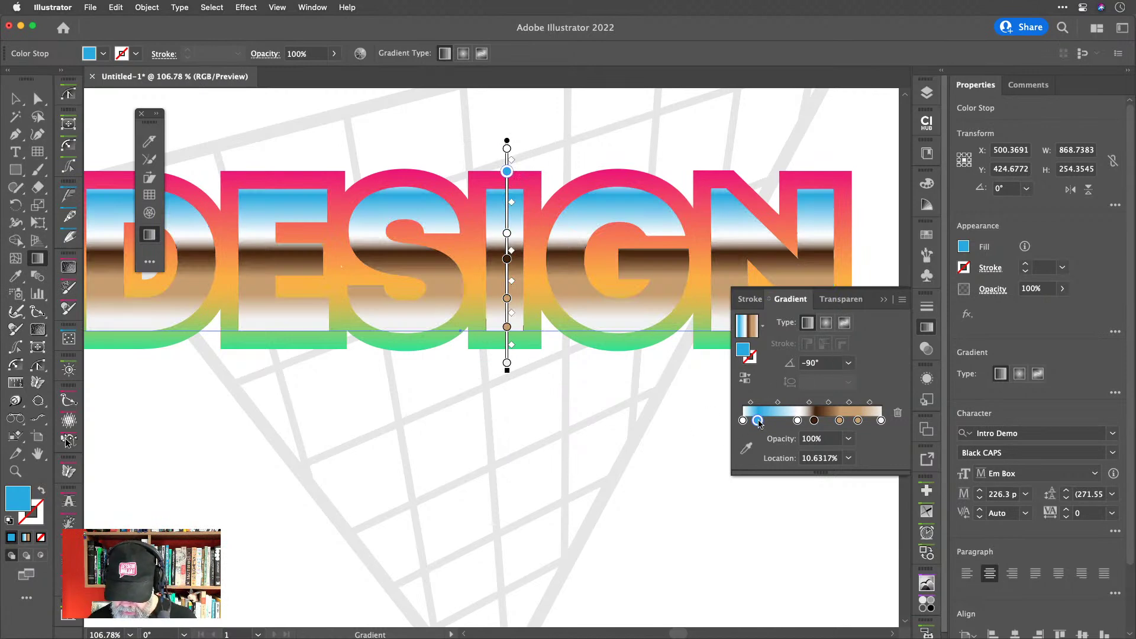
Fine-tune the blue stop's position and set the midpoint between the first white stop and the blue stop to about 29%.
{"action": "left_click_drag", "start_coordinate": [759, 424], "coordinate": [763, 424]}
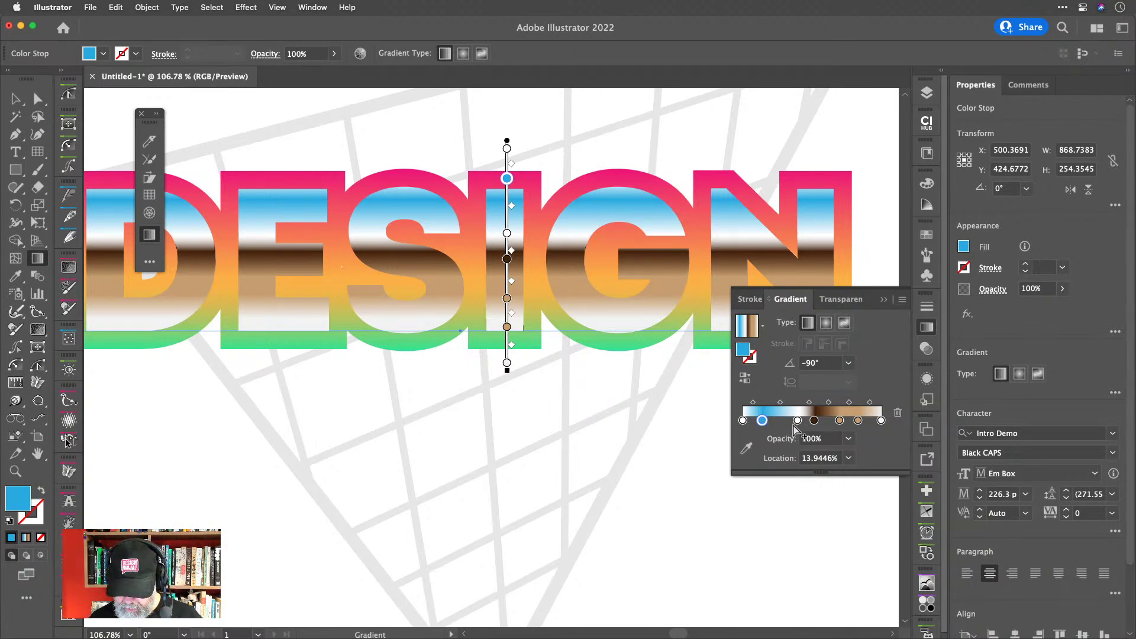
{"action": "mouse_move", "coordinate": [761, 419]}
{"action": "left_mouse_down"}
{"action": "mouse_move", "coordinate": [785, 414]}
{"action": "mouse_move", "coordinate": [747, 402]}
{"action": "left_mouse_up"}
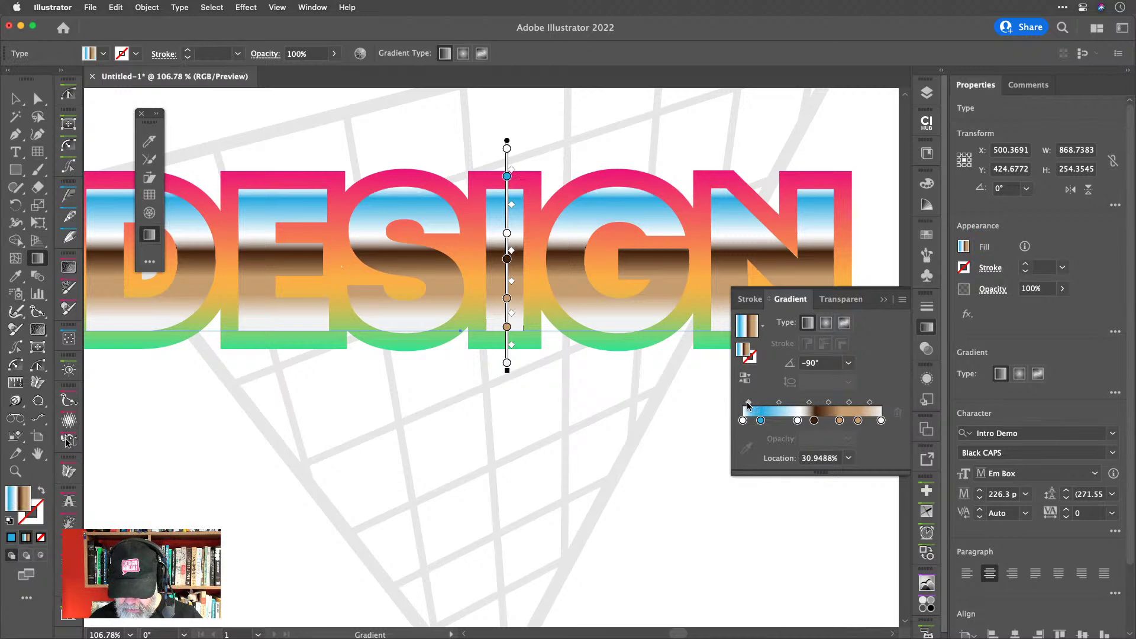
{"action": "left_click", "coordinate": [797, 420]}
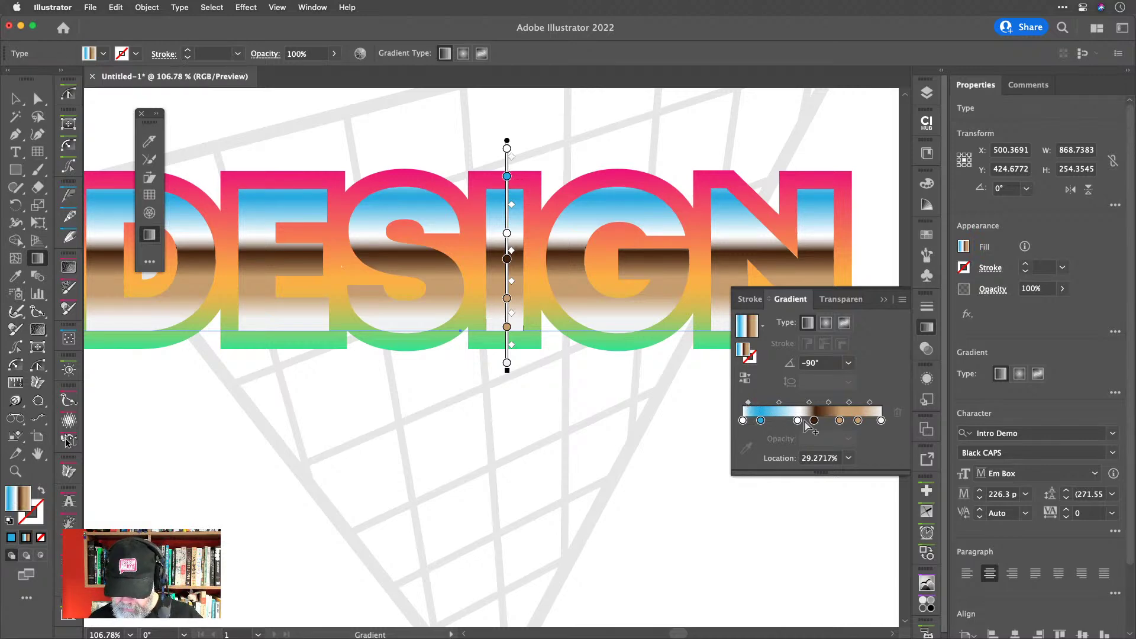
Set the dark brown stop to about 51.5% and bring the middle white stop closer, with the midpoint between them at about 36%.
{"action": "mouse_move", "coordinate": [799, 423]}
{"action": "left_mouse_down"}
{"action": "mouse_move", "coordinate": [863, 420]}
{"action": "mouse_move", "coordinate": [817, 420]}
{"action": "left_mouse_up"}
{"action": "left_click", "coordinate": [828, 421]}
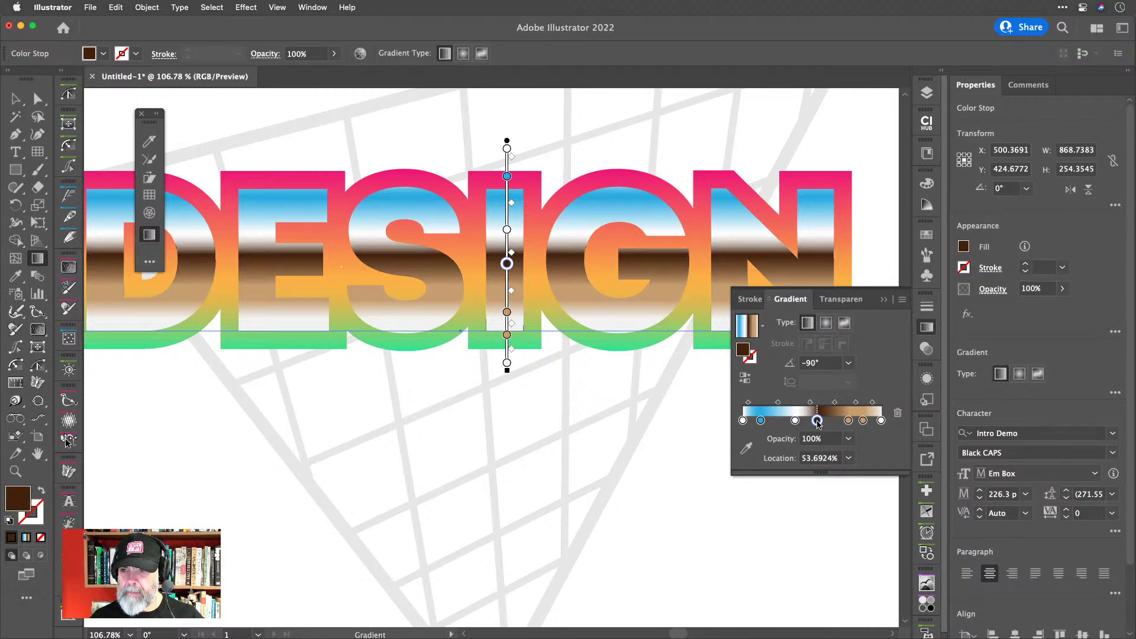
{"action": "left_click_drag", "start_coordinate": [817, 424], "coordinate": [814, 424]}
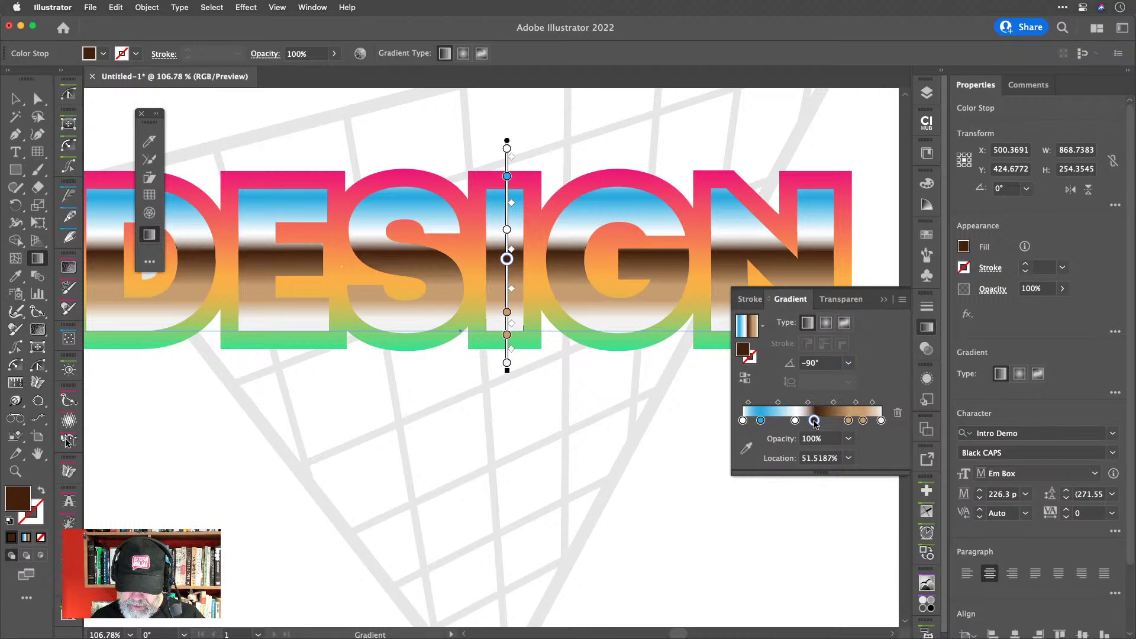
{"action": "left_click_drag", "start_coordinate": [795, 421], "coordinate": [807, 407]}
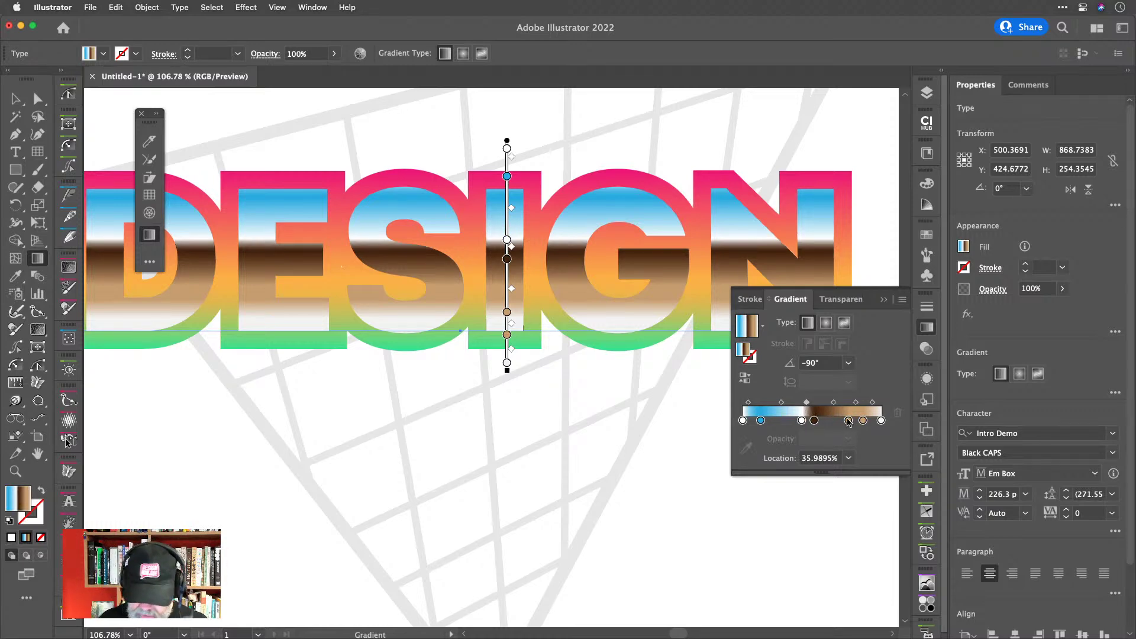
Move the first tan stop to about 68% and set the midpoint between dark brown and tan to about 44%.
{"action": "left_click_drag", "start_coordinate": [848, 423], "coordinate": [838, 420]}
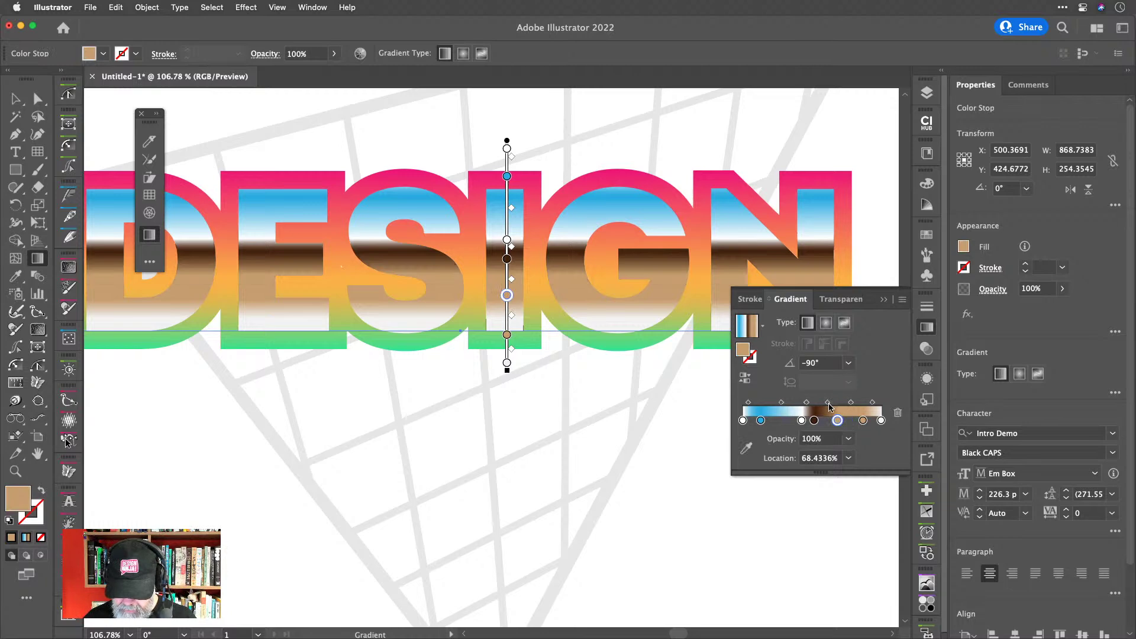
{"action": "left_click", "coordinate": [830, 407]}
{"action": "left_click_drag", "start_coordinate": [828, 405], "coordinate": [828, 406]}
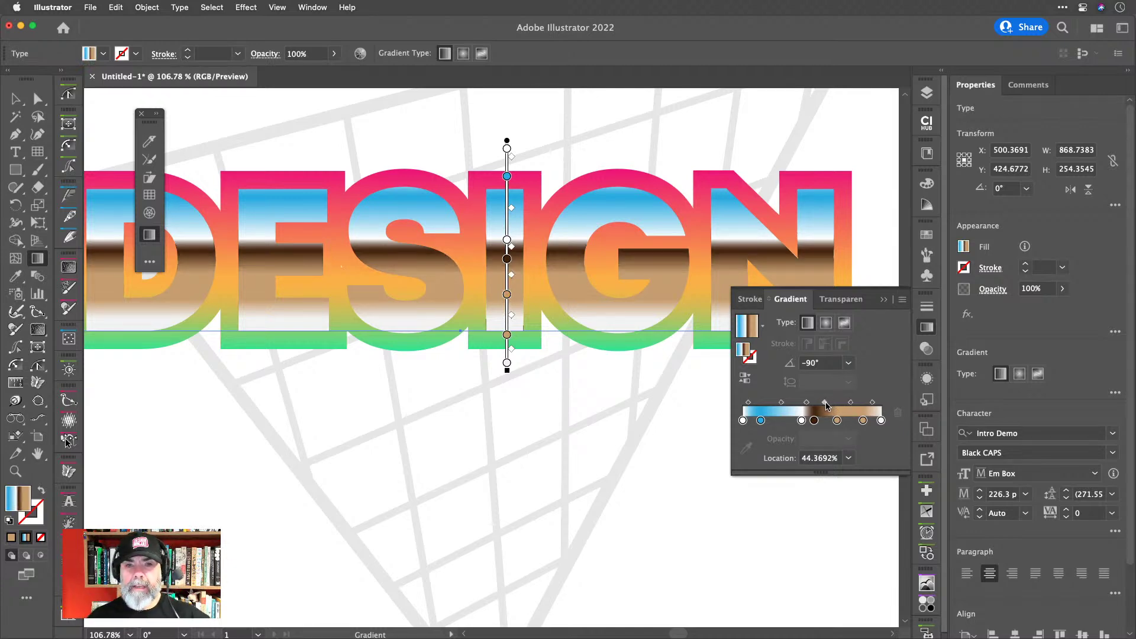
Move the second tan stop closer to the first and recolour the first tan stop with the darker tan swatch.
{"action": "left_click_drag", "start_coordinate": [863, 422], "coordinate": [858, 423]}
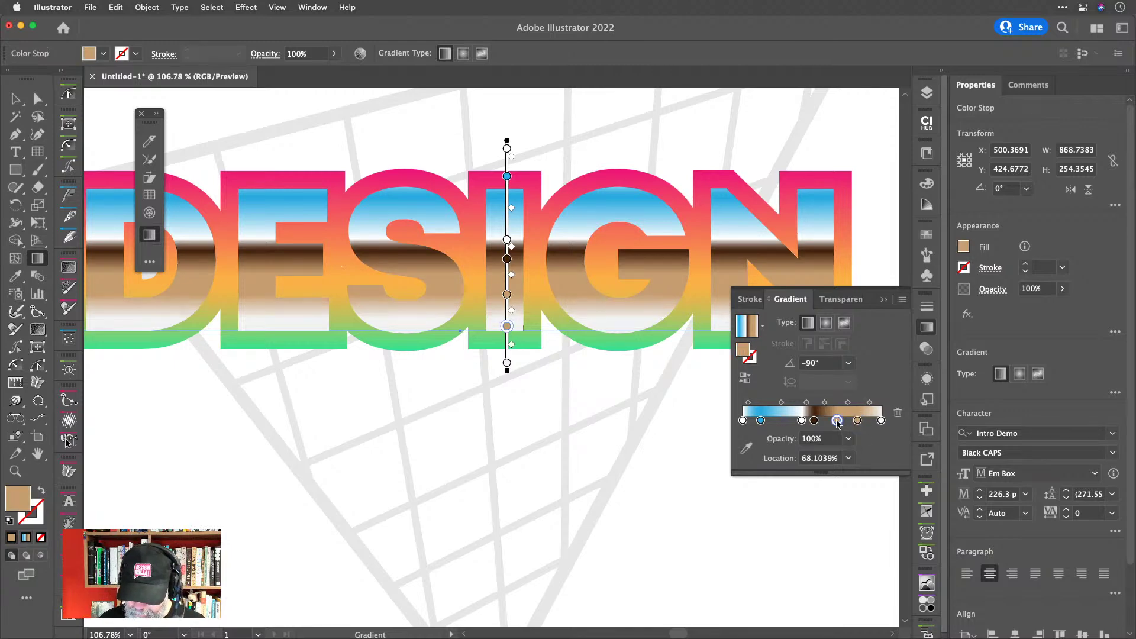
{"action": "double_click", "coordinate": [837, 421]}
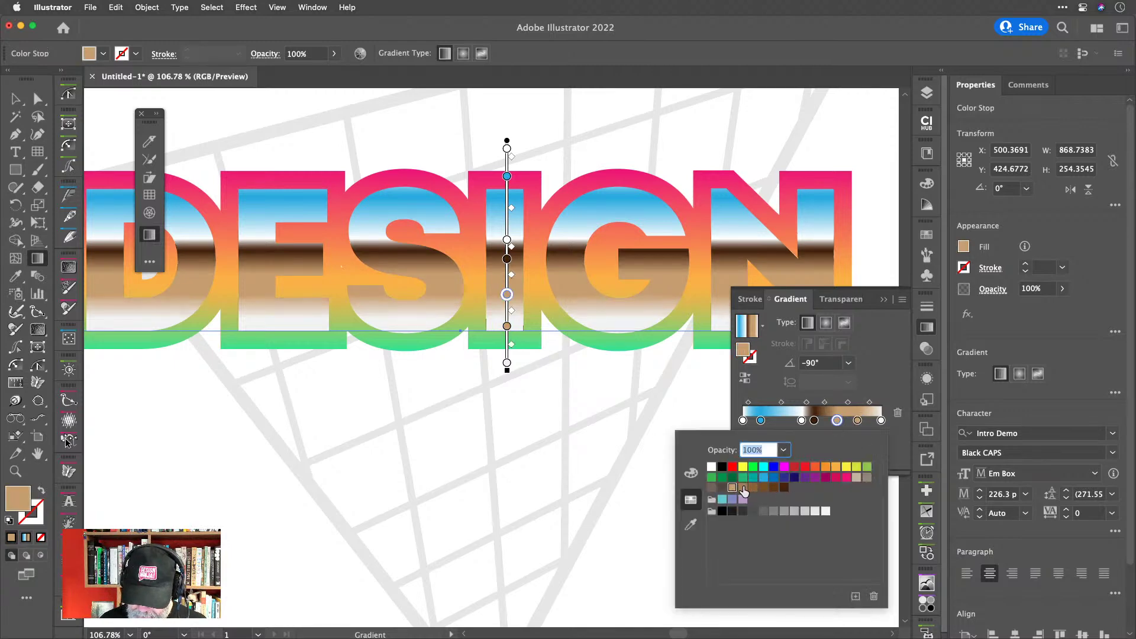
{"action": "left_click", "coordinate": [743, 488]}
{"action": "left_click", "coordinate": [889, 381]}
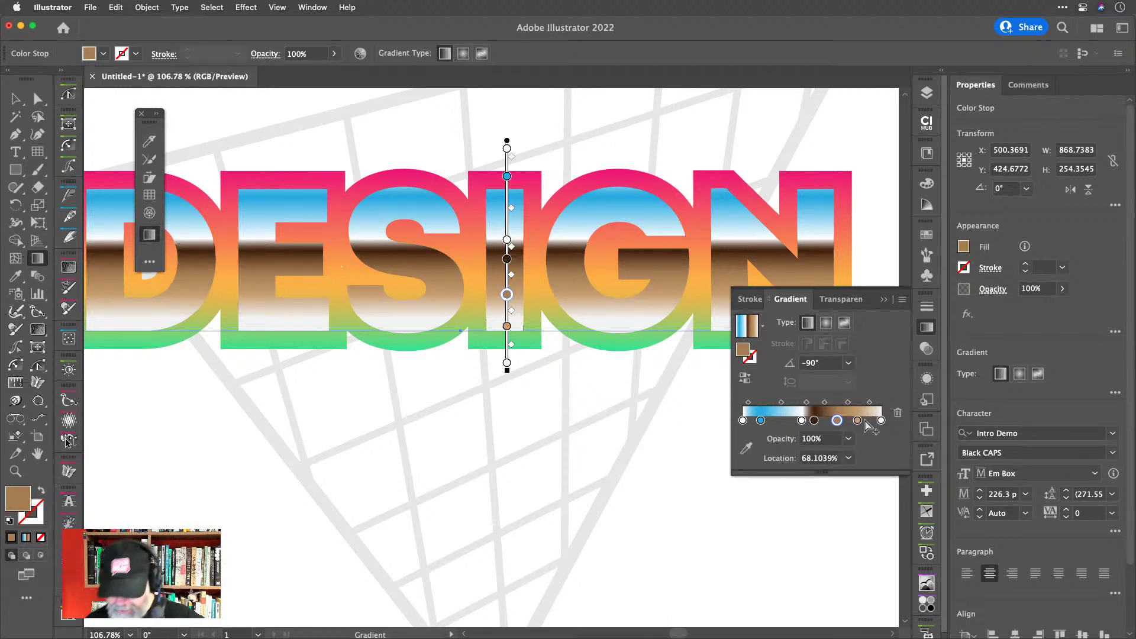
Set the second tan stop to about 82.7% and the midpoint between it and the final white stop to about 59.6%.
{"action": "mouse_move", "coordinate": [870, 408]}
{"action": "left_mouse_down"}
{"action": "mouse_move", "coordinate": [834, 407]}
{"action": "mouse_move", "coordinate": [875, 402]}
{"action": "mouse_move", "coordinate": [864, 423]}
{"action": "left_mouse_up"}
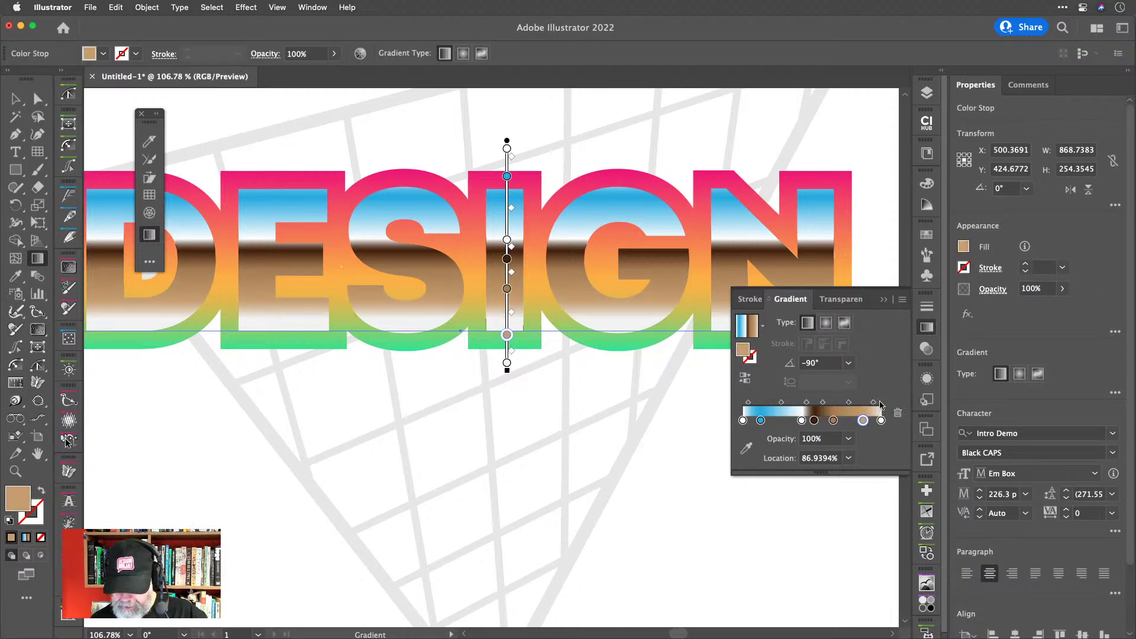
{"action": "mouse_move", "coordinate": [863, 421]}
{"action": "left_mouse_down"}
{"action": "mouse_move", "coordinate": [879, 422]}
{"action": "mouse_move", "coordinate": [857, 421]}
{"action": "left_mouse_up"}
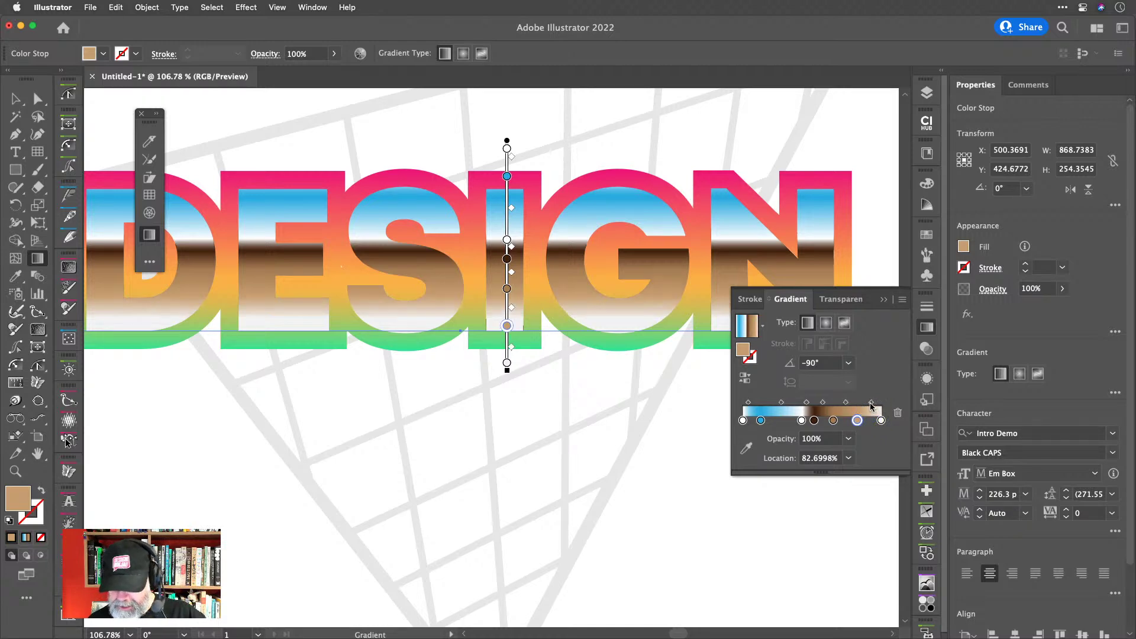
{"action": "left_click", "coordinate": [872, 403]}
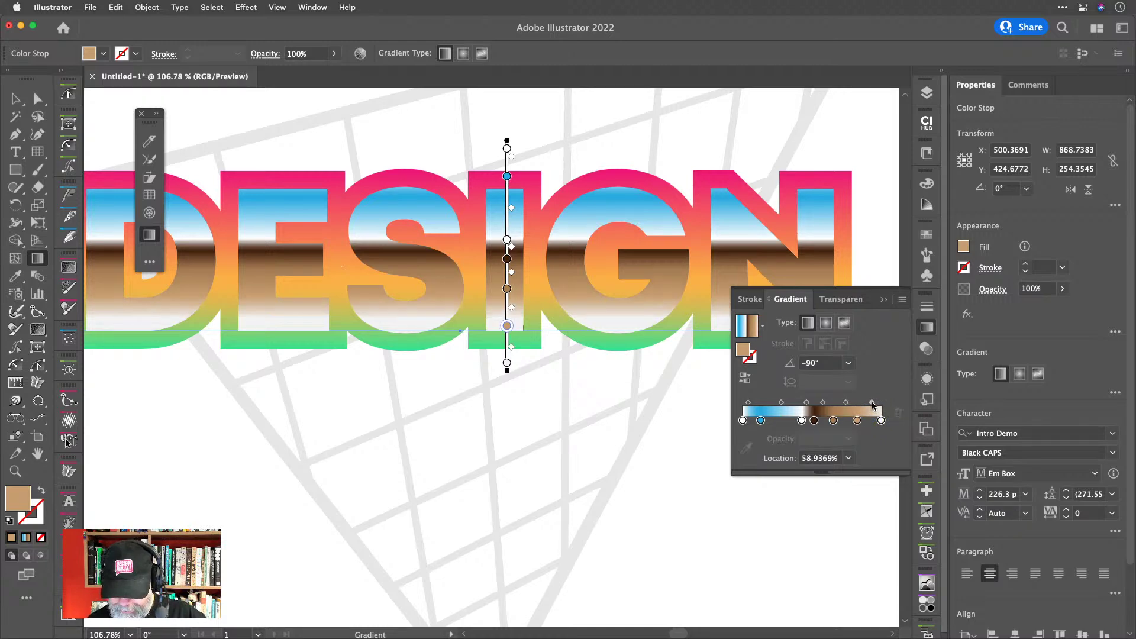
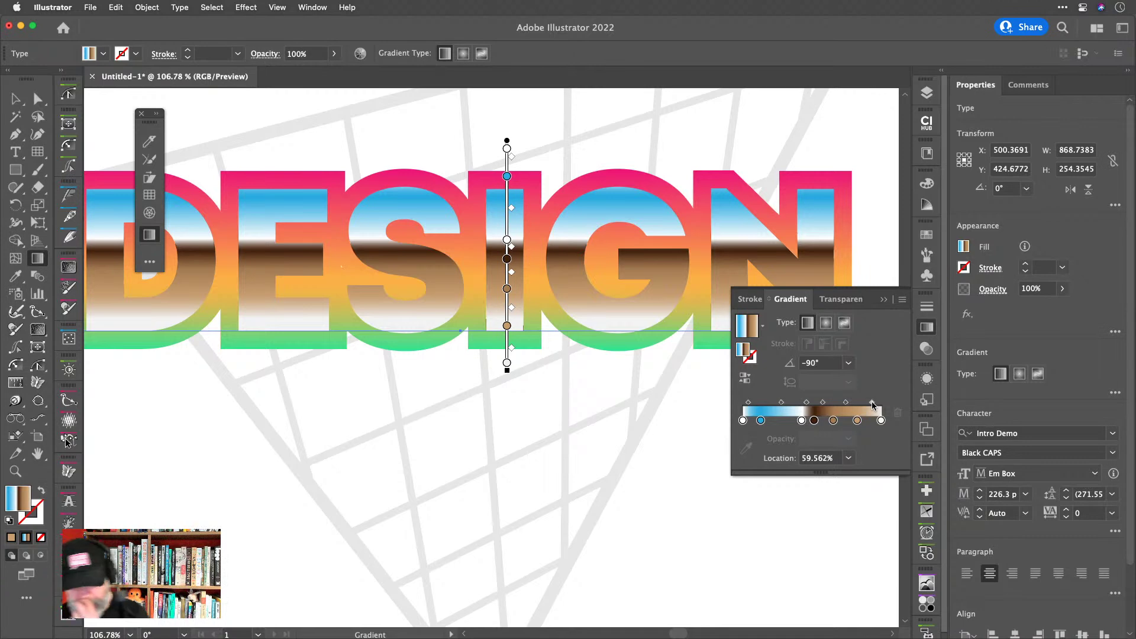
In the gradient of the DESIGN text's offset outline fill, make orange the first stop at 0% and place the pink stop at about 57.9%.
{"action": "scroll", "coordinate": [569, 538], "scroll_direction": "down", "scroll_amount": 4}
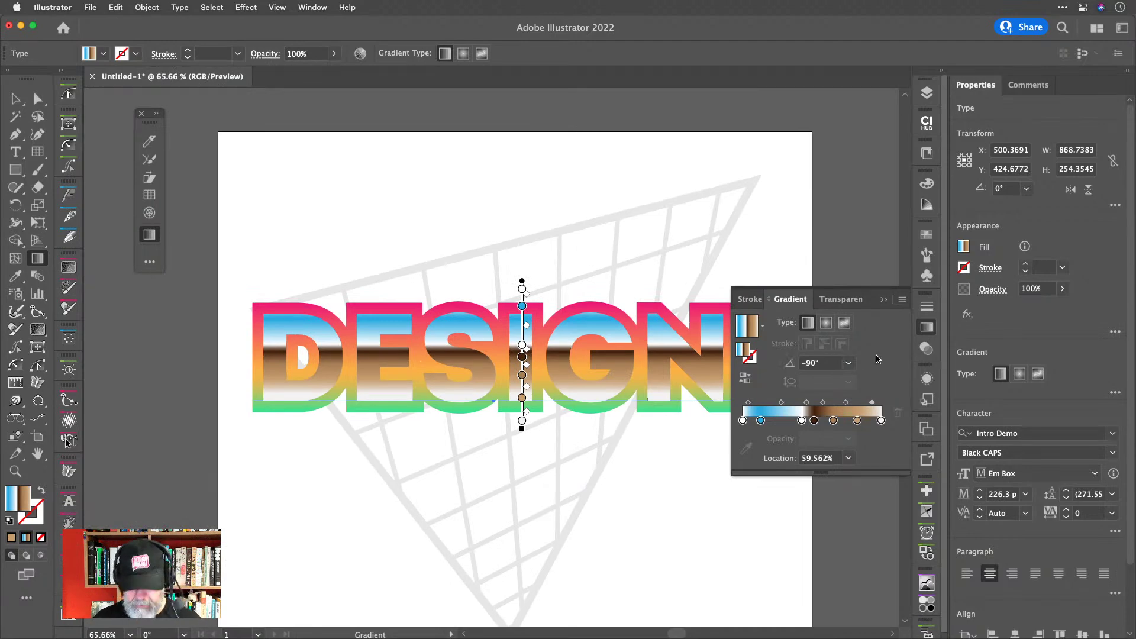
{"action": "left_click", "coordinate": [932, 329]}
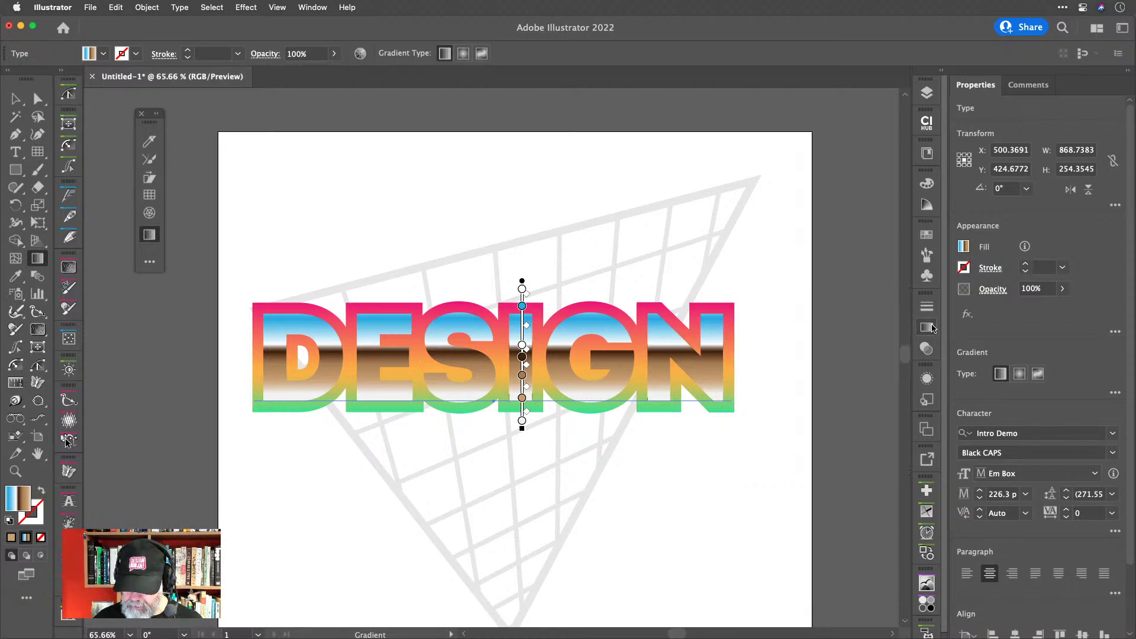
{"action": "left_click", "coordinate": [928, 378]}
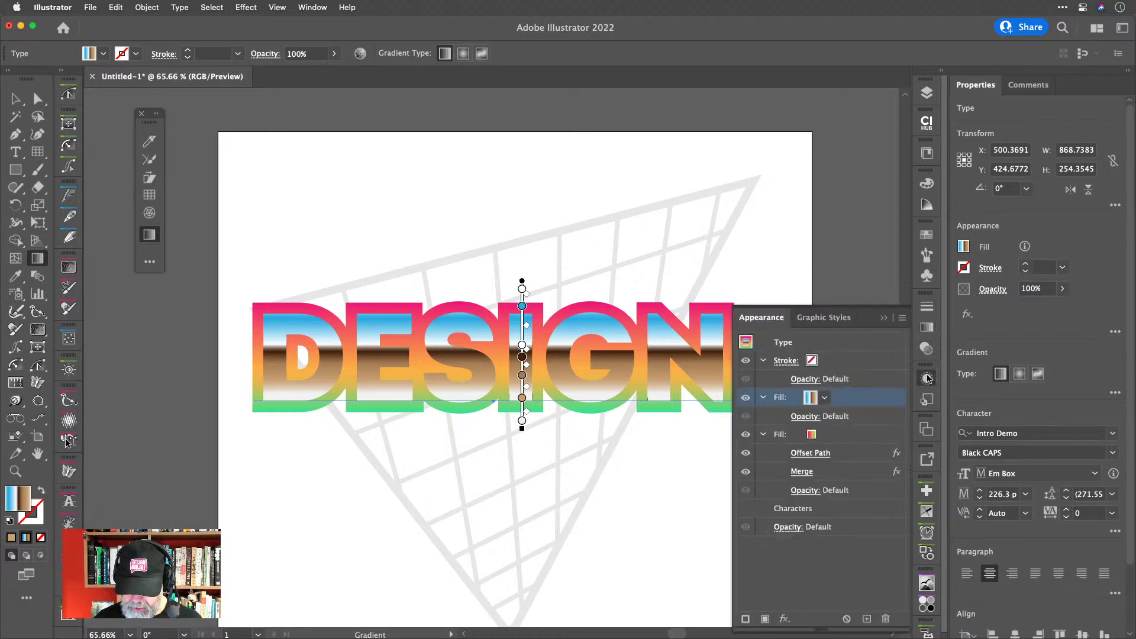
{"action": "left_click", "coordinate": [843, 441]}
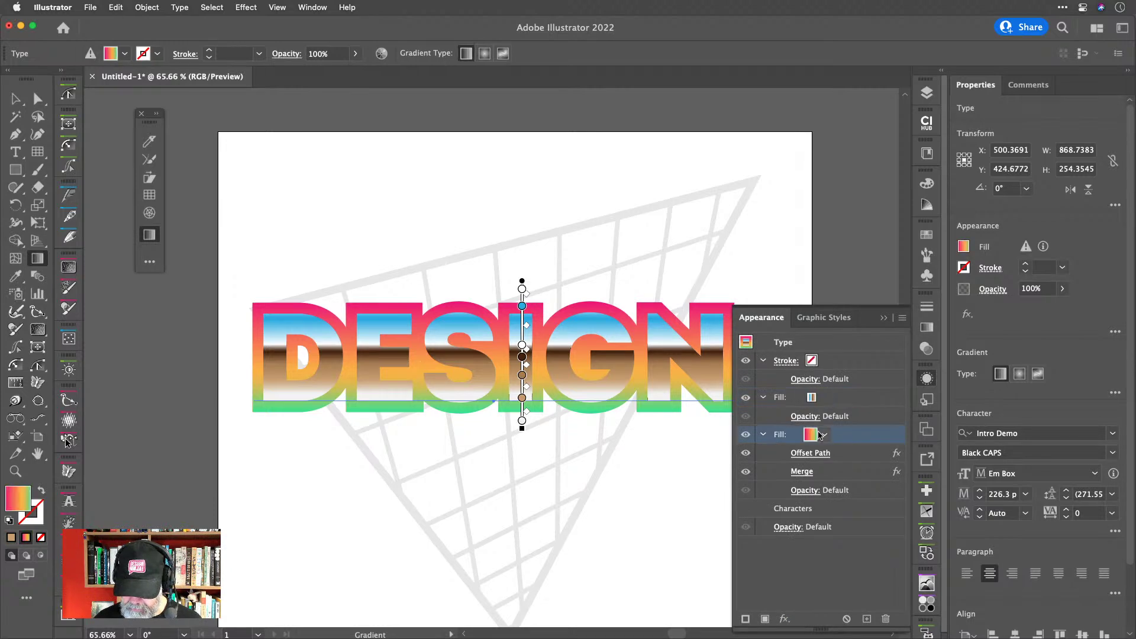
{"action": "left_click", "coordinate": [823, 435]}
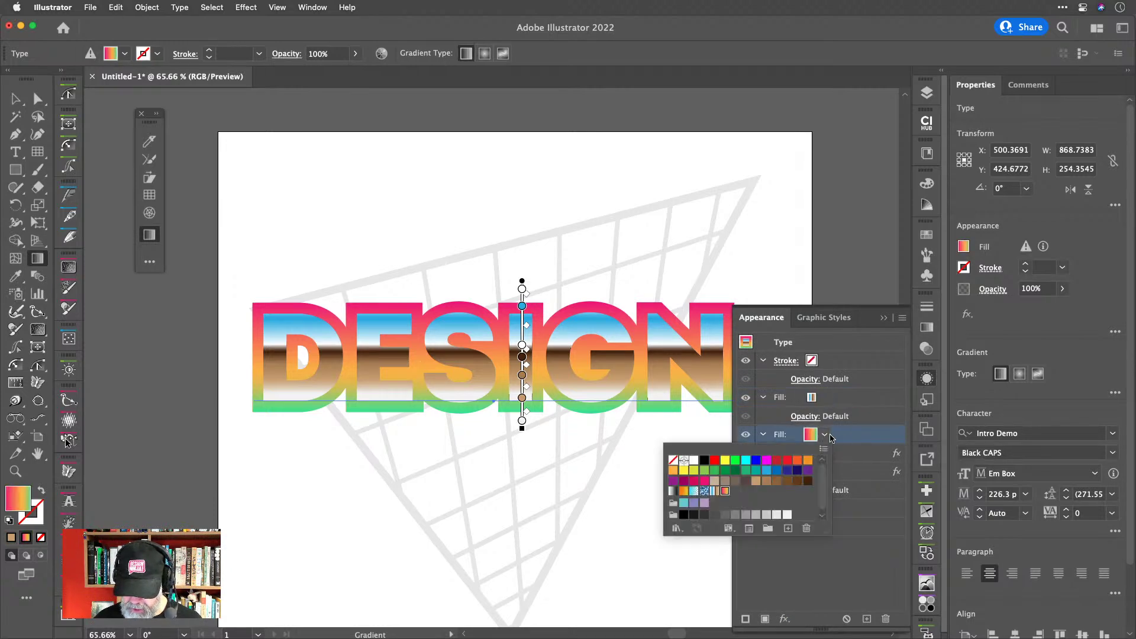
{"action": "left_click", "coordinate": [854, 439]}
{"action": "left_click", "coordinate": [824, 436]}
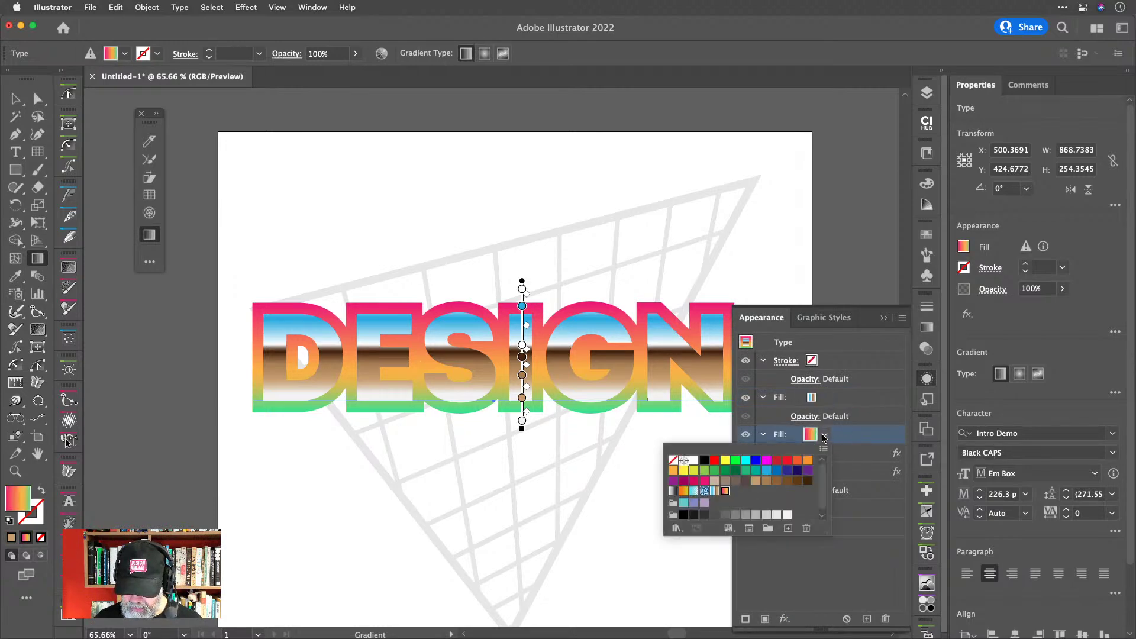
{"action": "left_click", "coordinate": [854, 440]}
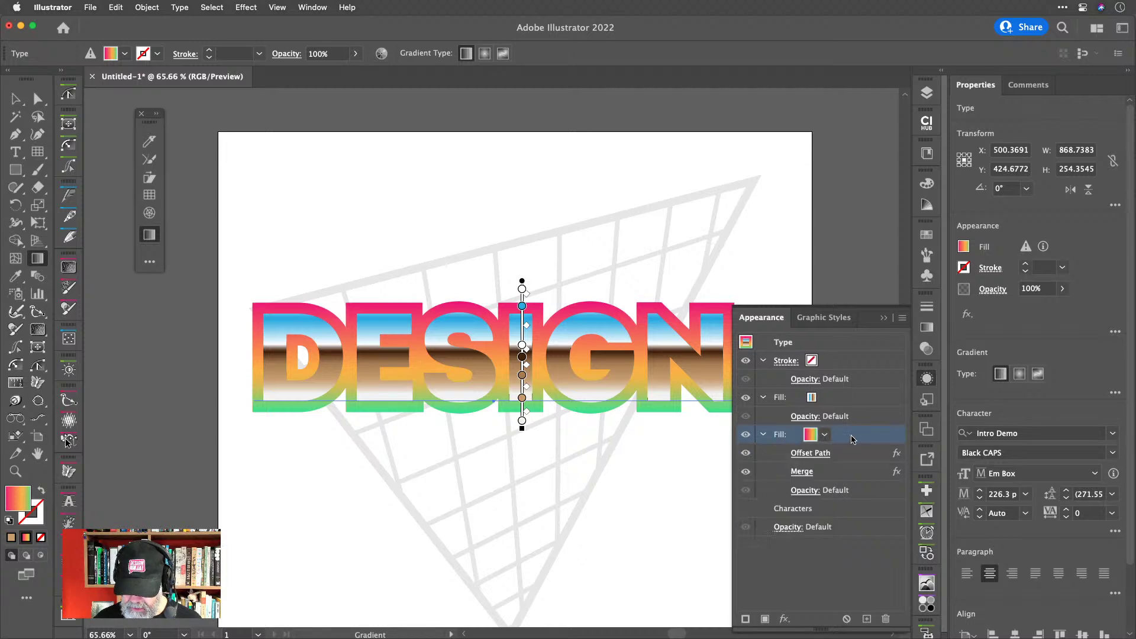
{"action": "left_click", "coordinate": [927, 327]}
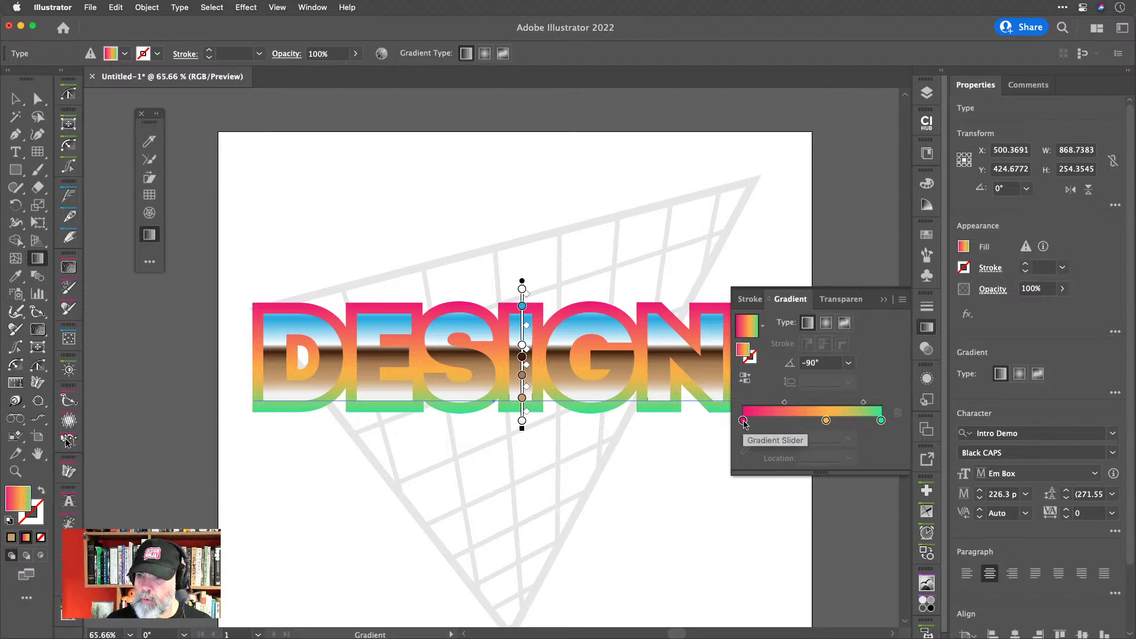
{"action": "left_click_drag", "start_coordinate": [743, 421], "coordinate": [719, 420]}
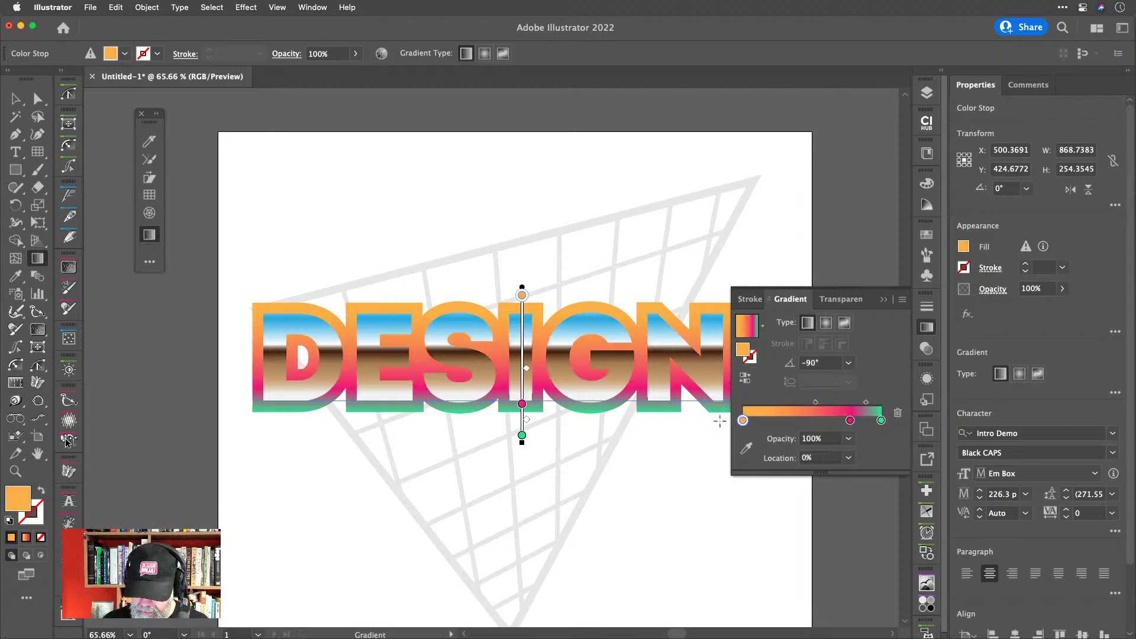
{"action": "left_click_drag", "start_coordinate": [849, 421], "coordinate": [821, 426]}
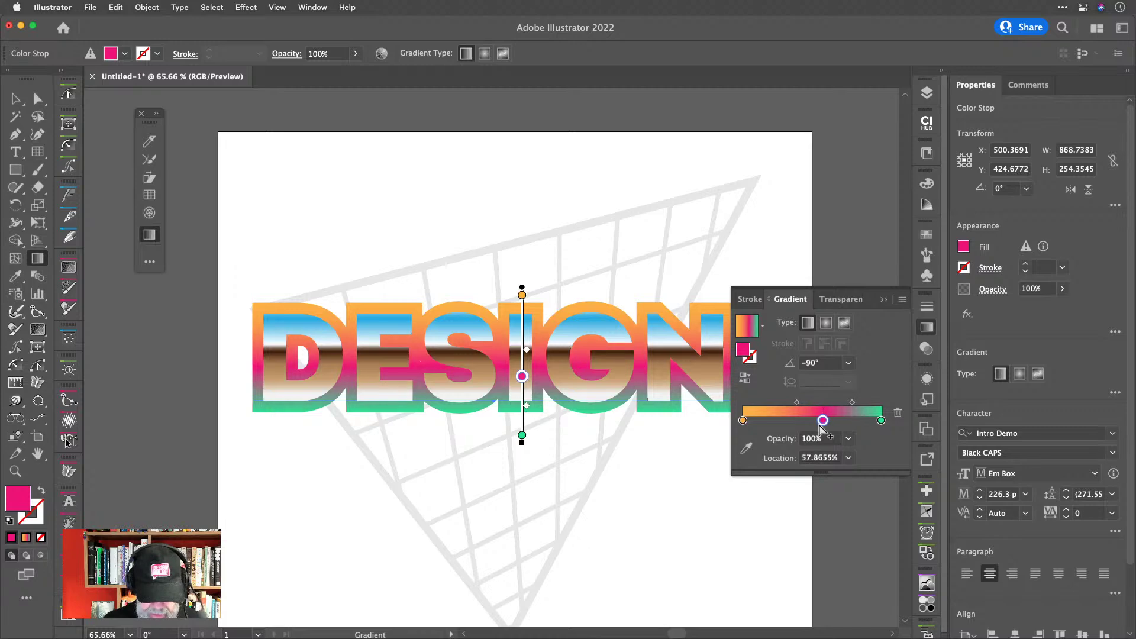
Recolour the outline gradient's final green stop with the dark brown swatch R=66 G=33 B=11.
{"action": "double_click", "coordinate": [881, 420]}
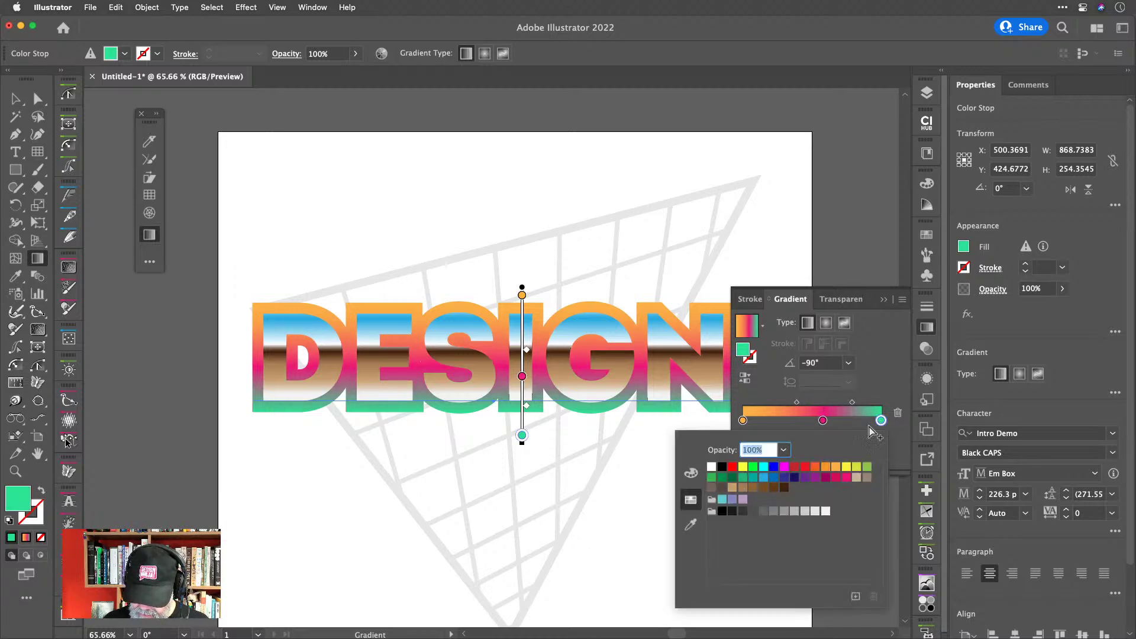
{"action": "left_click", "coordinate": [784, 488]}
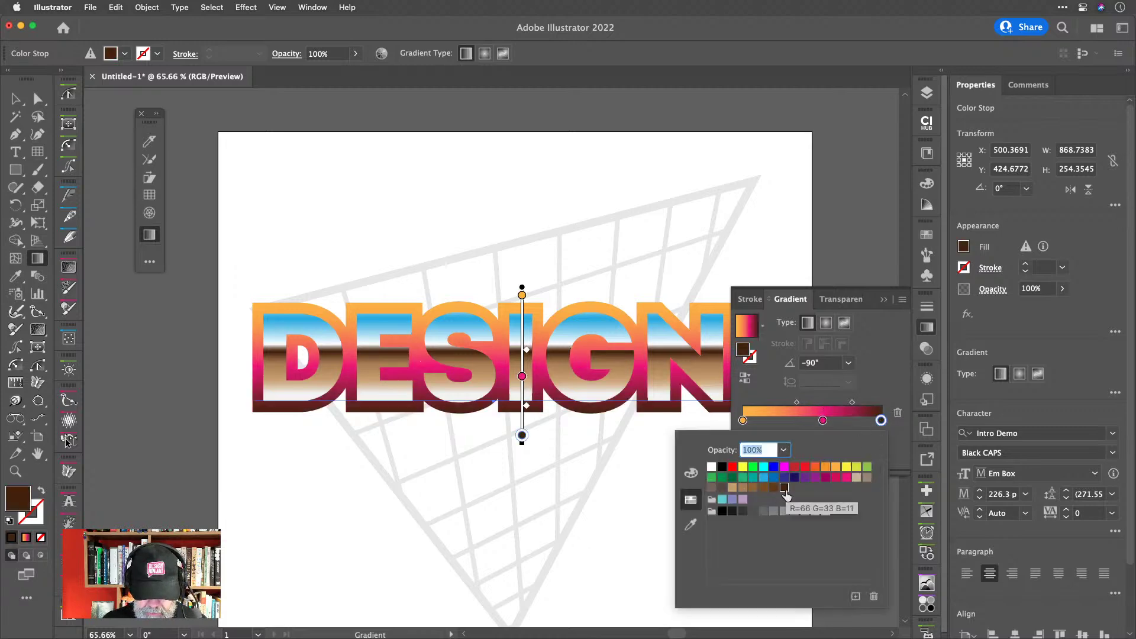
{"action": "left_click", "coordinate": [889, 380]}
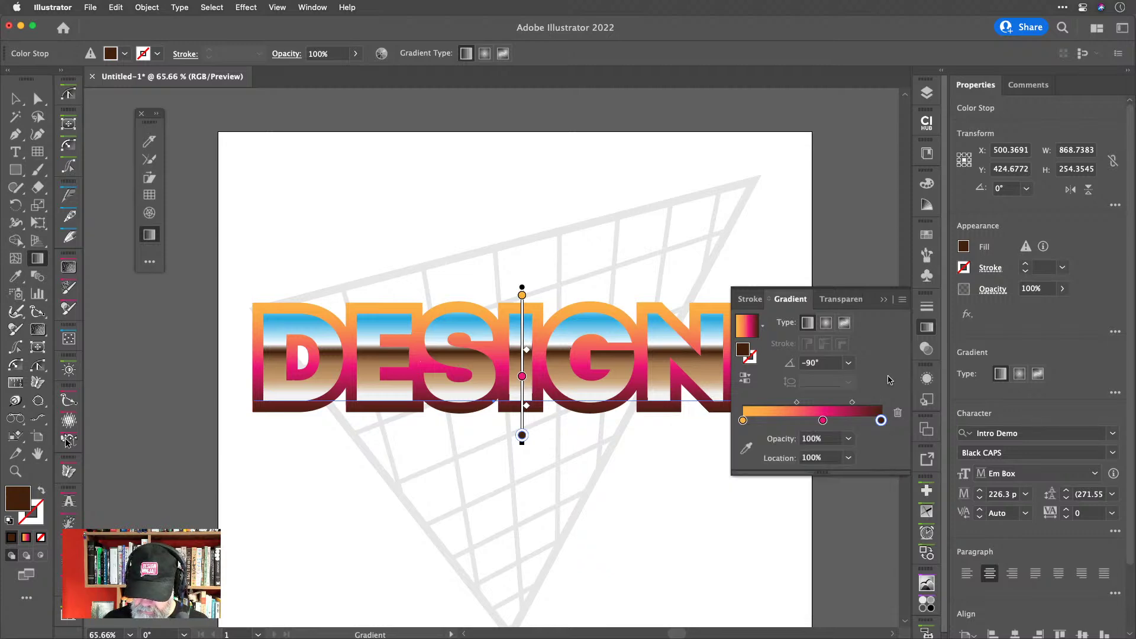
Set the outline gradient's pink stop to about 64.4% and the midpoint between pink and dark brown to about 46.3%.
{"action": "left_click_drag", "start_coordinate": [852, 404], "coordinate": [844, 406]}
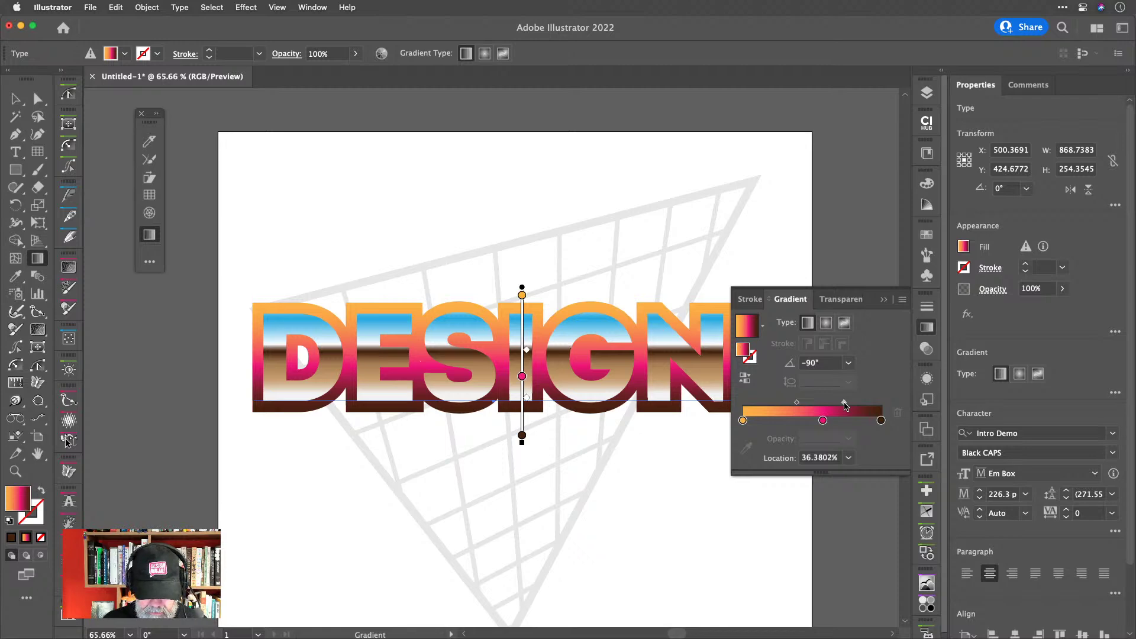
{"action": "left_click", "coordinate": [795, 405]}
{"action": "left_click_drag", "start_coordinate": [795, 404], "coordinate": [778, 407]}
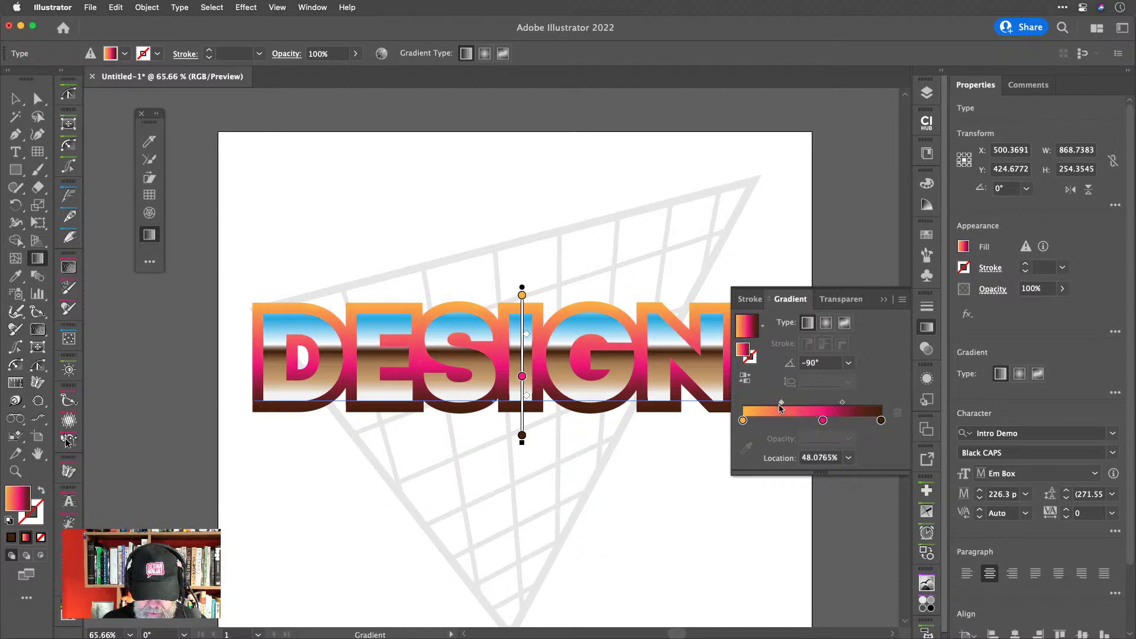
{"action": "left_click_drag", "start_coordinate": [781, 407], "coordinate": [833, 425]}
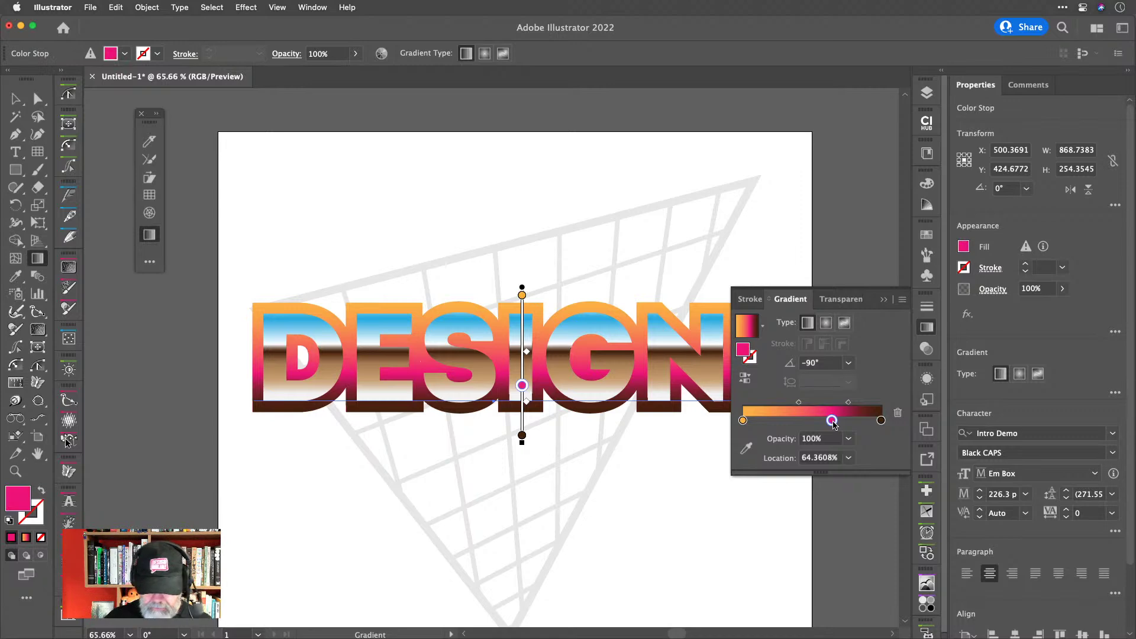
{"action": "left_click_drag", "start_coordinate": [850, 406], "coordinate": [857, 407]}
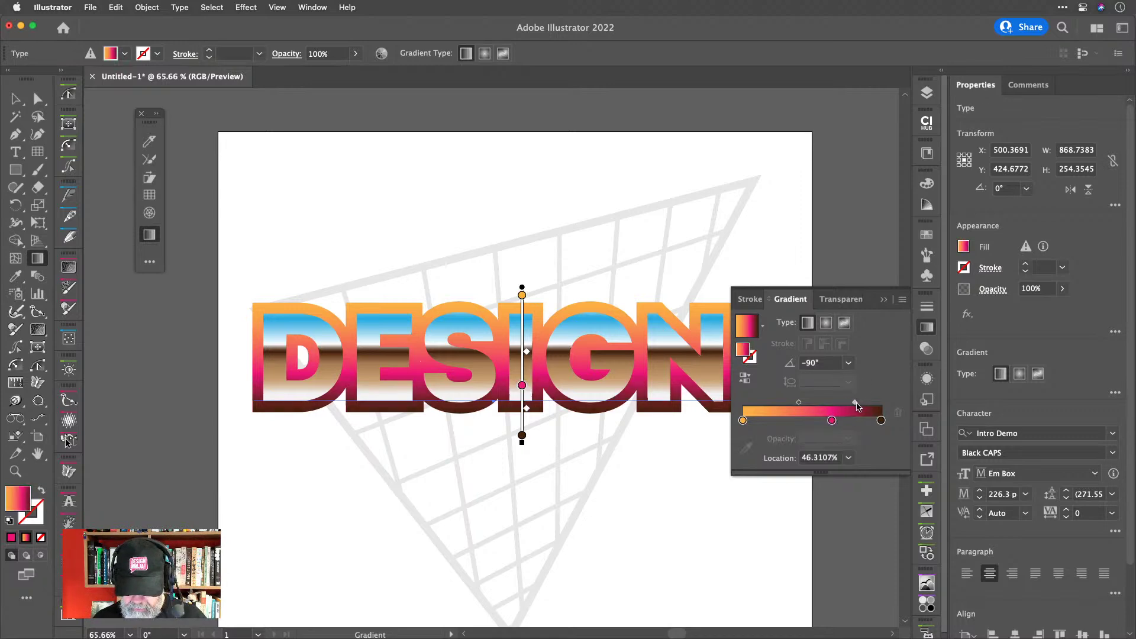
{"action": "left_click", "coordinate": [927, 329]}
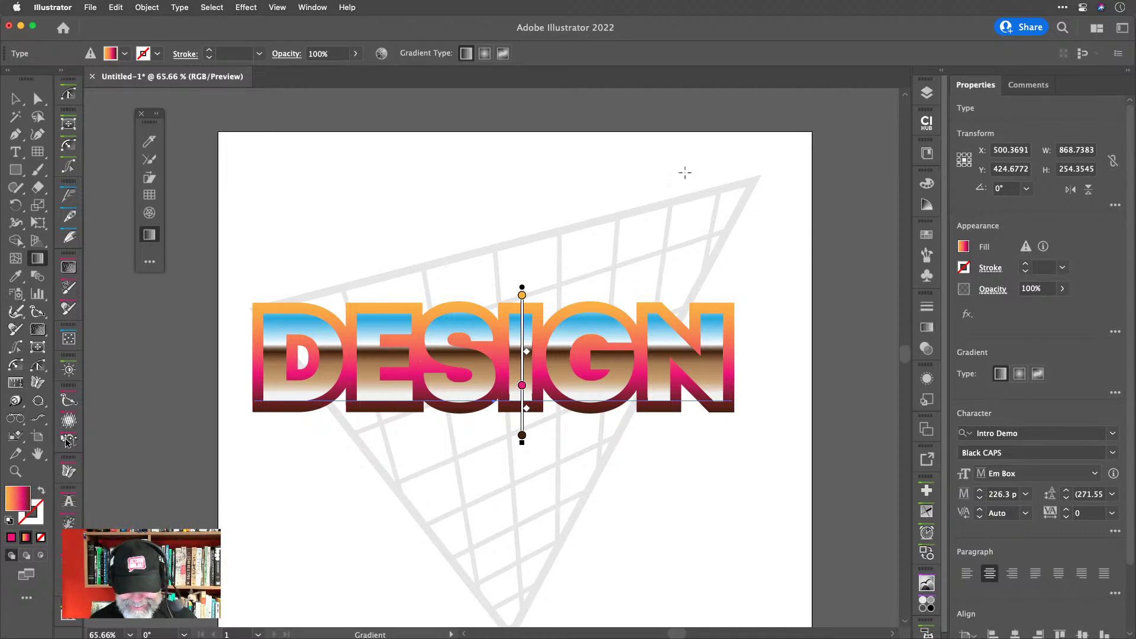
Nudge the DESIGN text up by about 10 px using the Selection tool, leaving it deselected.
{"action": "left_click", "coordinate": [16, 99]}
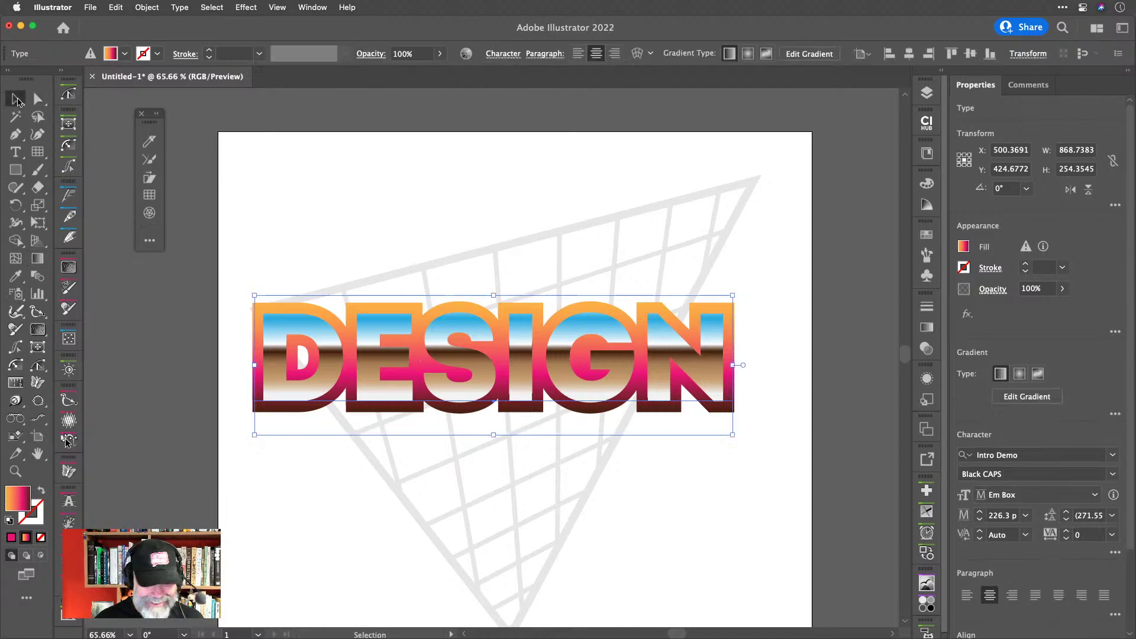
{"action": "left_click", "coordinate": [484, 174]}
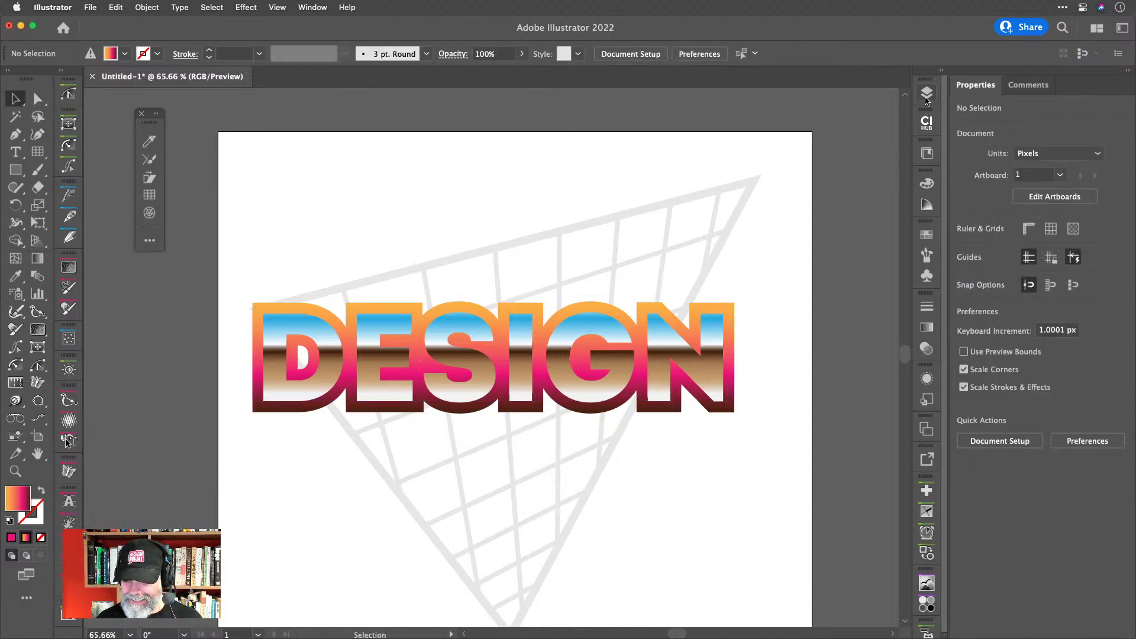
{"action": "left_click", "coordinate": [719, 345]}
{"action": "key", "text": "shift+Up"}
{"action": "key", "text": "Up"}
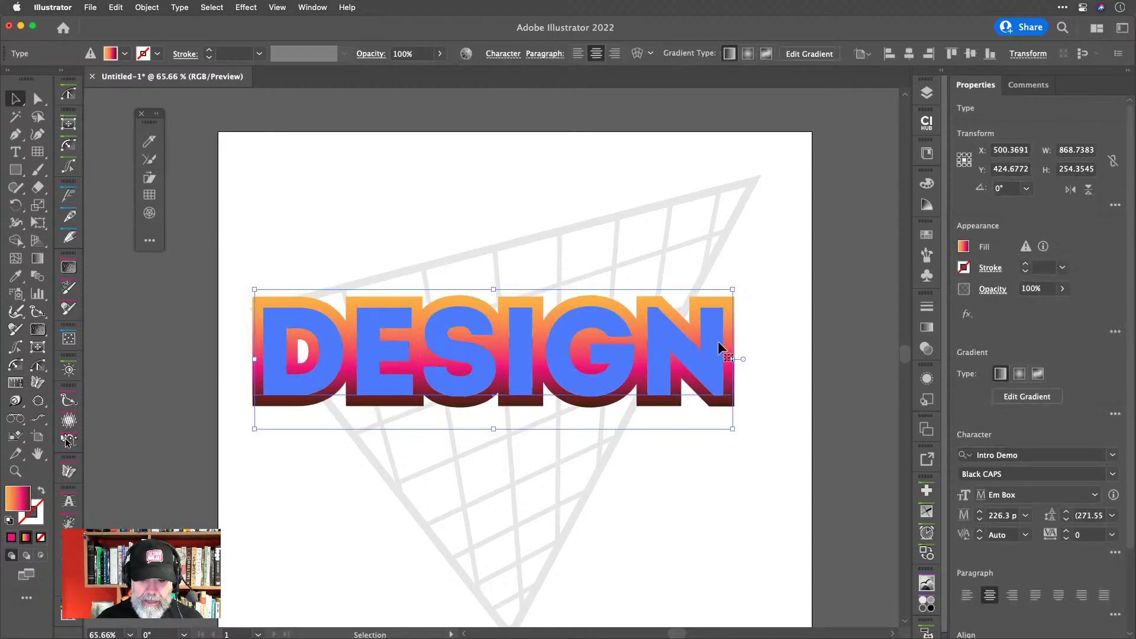
{"action": "left_click", "coordinate": [768, 320]}
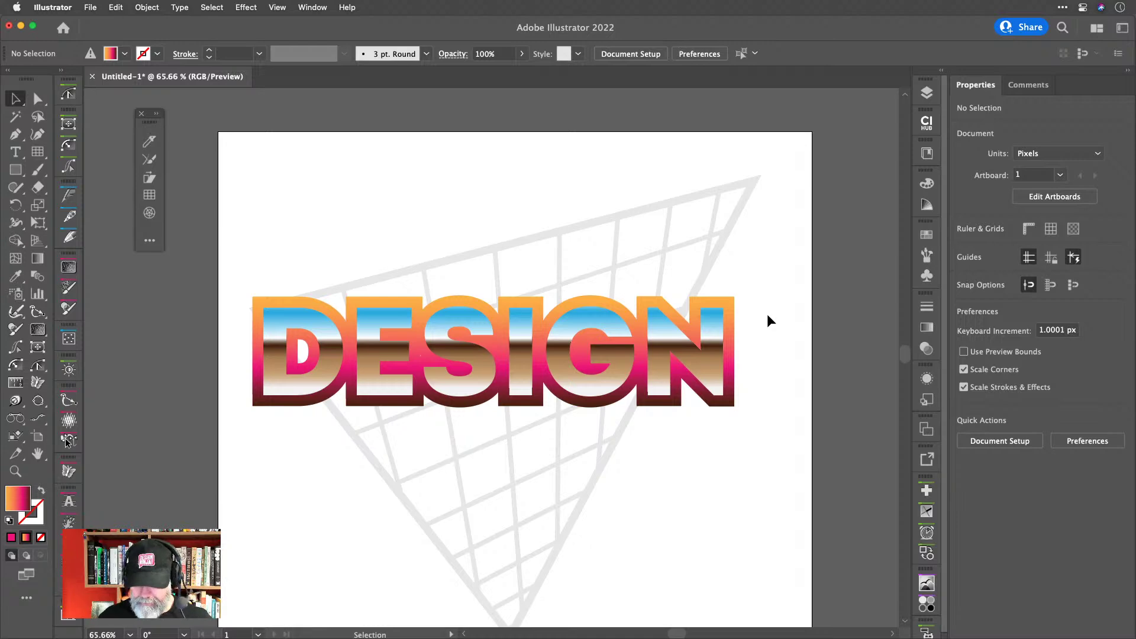
Enlarge the DESIGN text slightly from its lower-right corner and nudge it further up over the grid triangle.
{"action": "left_click", "coordinate": [710, 375]}
{"action": "left_click_drag", "start_coordinate": [732, 431], "coordinate": [743, 434]}
{"action": "left_click", "coordinate": [789, 384]}
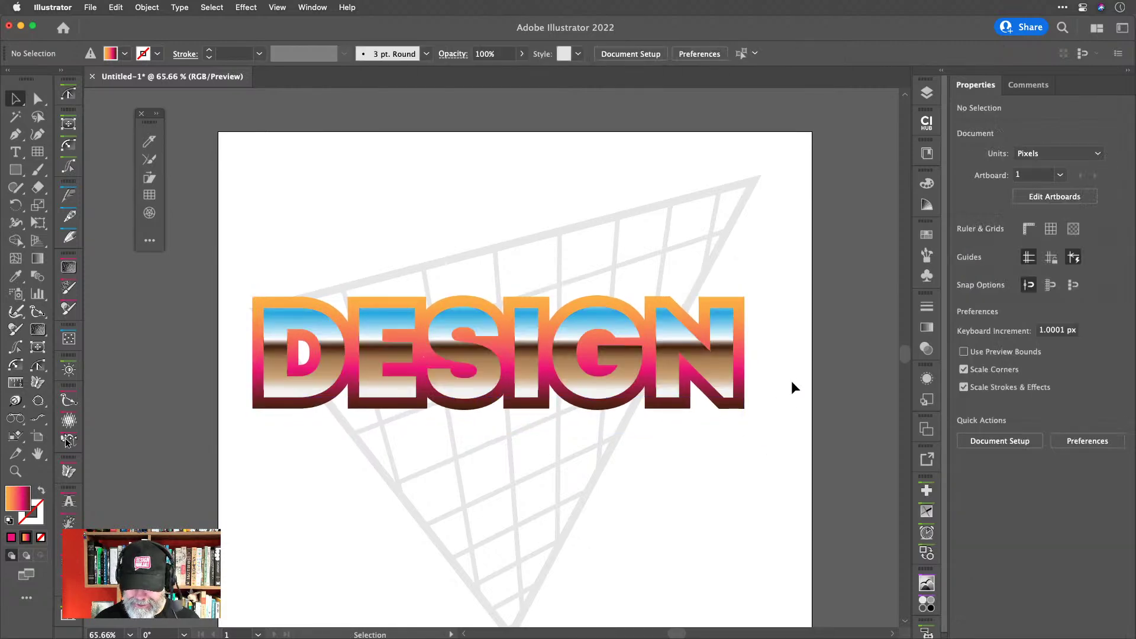
{"action": "scroll", "coordinate": [790, 381], "scroll_direction": "down", "scroll_amount": 1}
{"action": "left_click", "coordinate": [667, 346]}
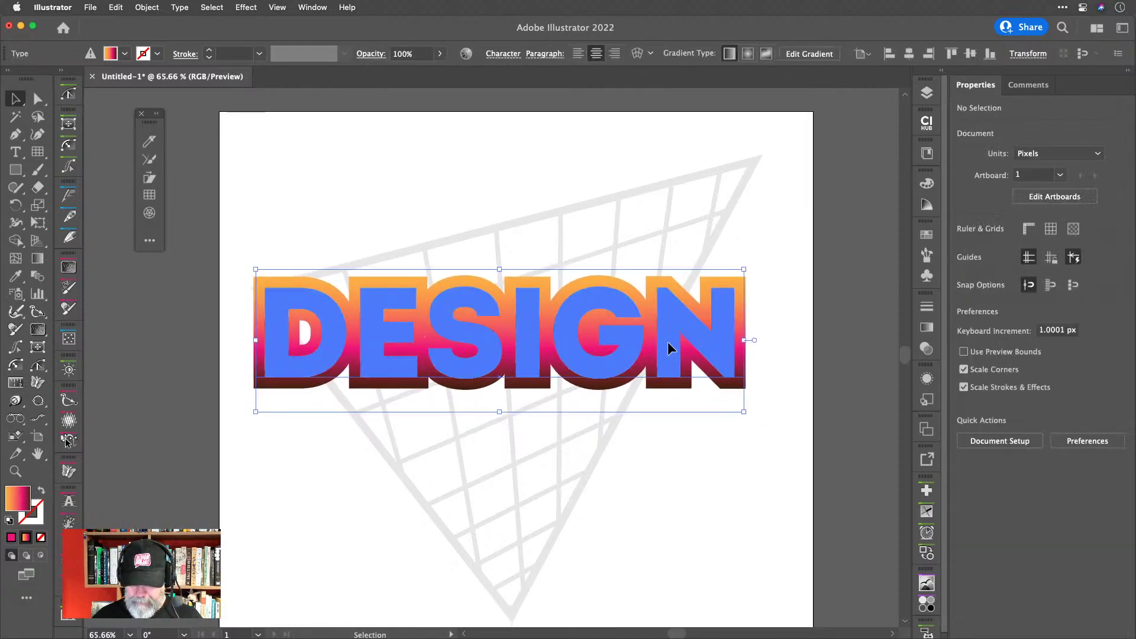
{"action": "key", "text": "shift+Up"}
{"action": "left_click", "coordinate": [797, 292]}
Add the text NINJA below DESIGN and scale it up to about 146 pt.
{"action": "key", "text": "t"}
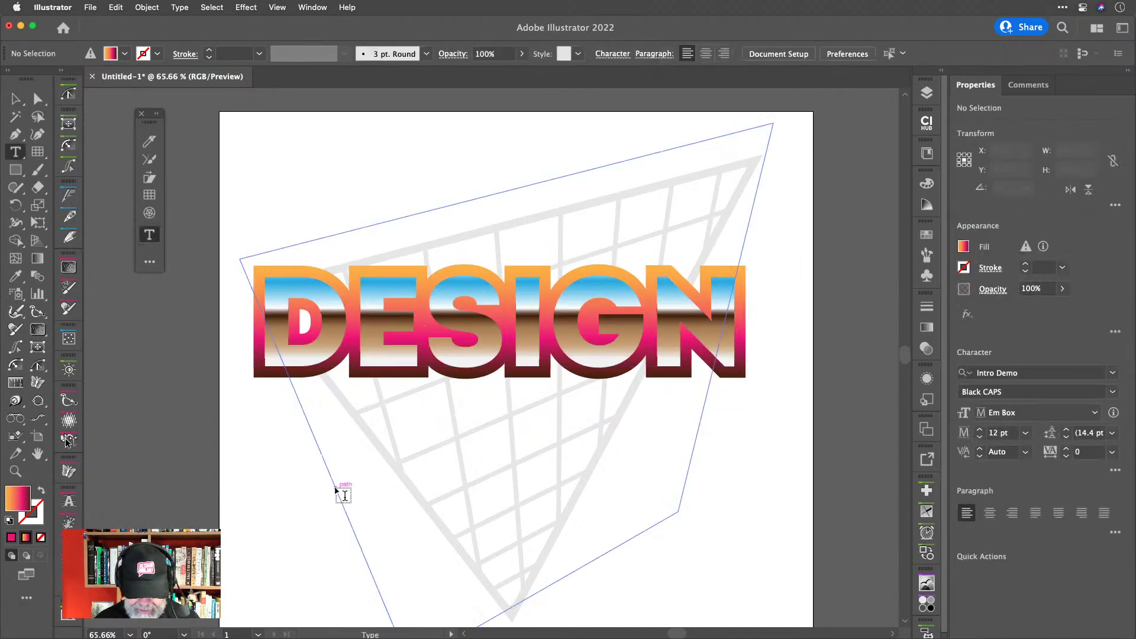
{"action": "left_click", "coordinate": [337, 480]}
{"action": "key", "text": "BackSpace"}
{"action": "type", "text": "N"}
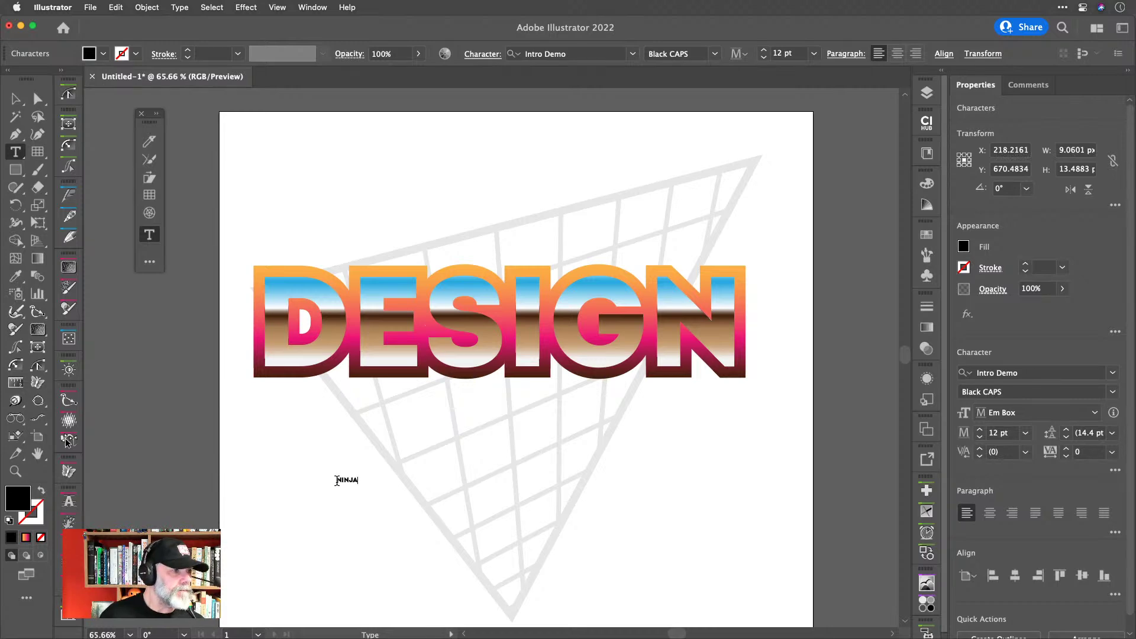
{"action": "type", "text": "INJA"}
{"action": "key", "text": "Escape"}
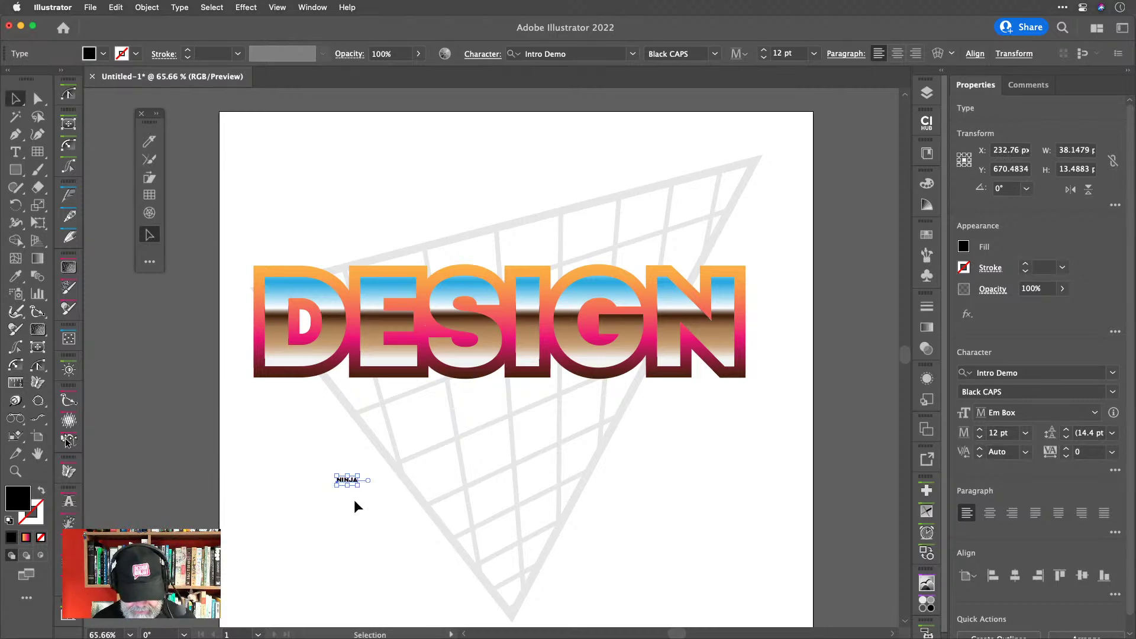
{"action": "left_click_drag", "start_coordinate": [362, 474], "coordinate": [594, 392]}
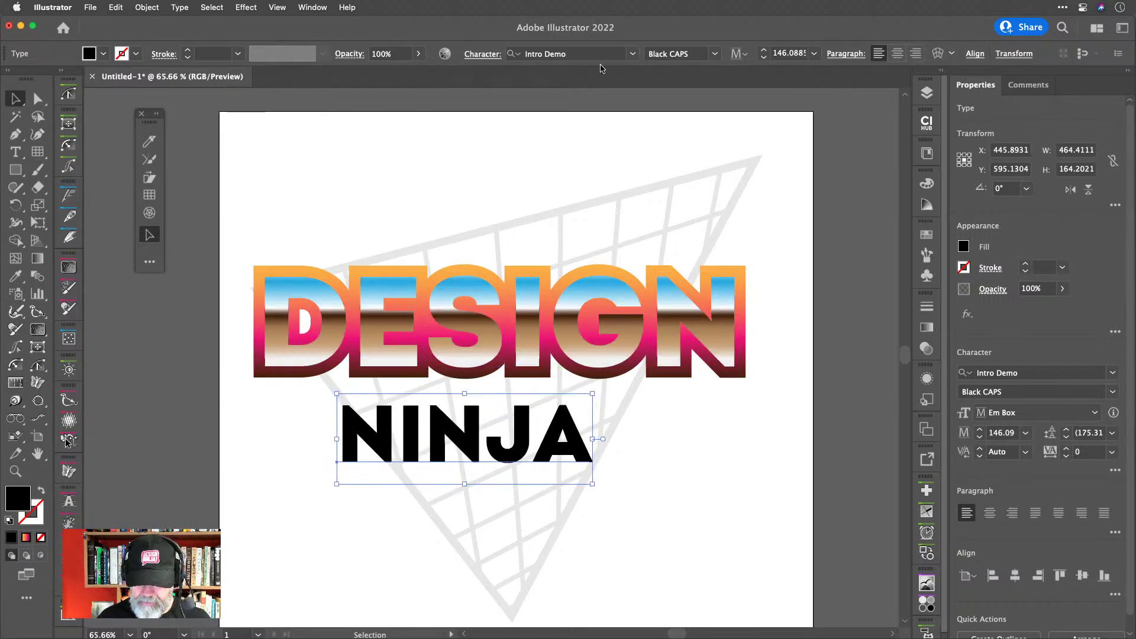
Browse the installed font list for a new typeface for the NINJA text, leaving the current font in place.
{"action": "left_click", "coordinate": [634, 56]}
{"action": "left_click", "coordinate": [634, 42]}
{"action": "key", "text": "super+Tab"}
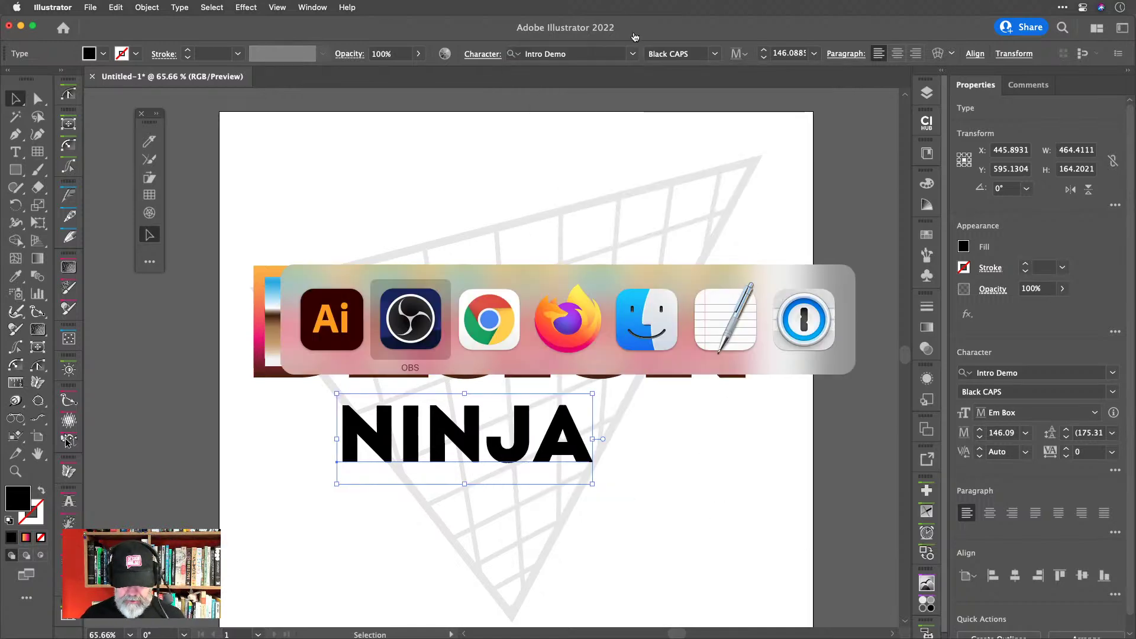
{"action": "left_click", "coordinate": [634, 54]}
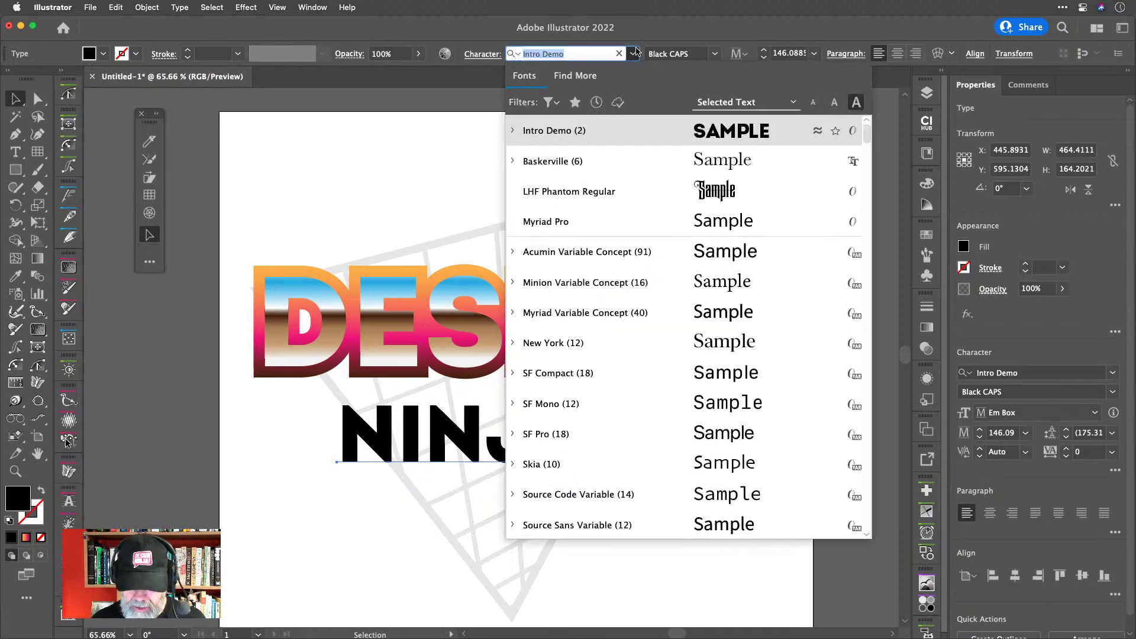
{"action": "scroll", "coordinate": [655, 302], "scroll_direction": "down", "scroll_amount": 5}
{"action": "scroll", "coordinate": [655, 302], "scroll_direction": "down", "scroll_amount": 20}
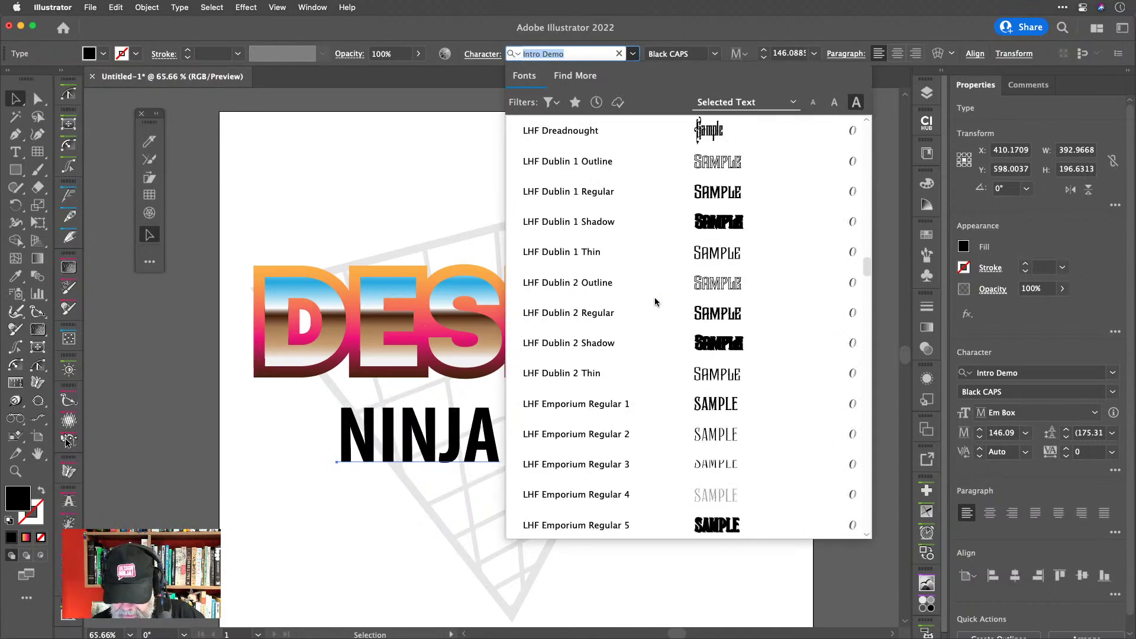
{"action": "scroll", "coordinate": [655, 302], "scroll_direction": "down", "scroll_amount": 20}
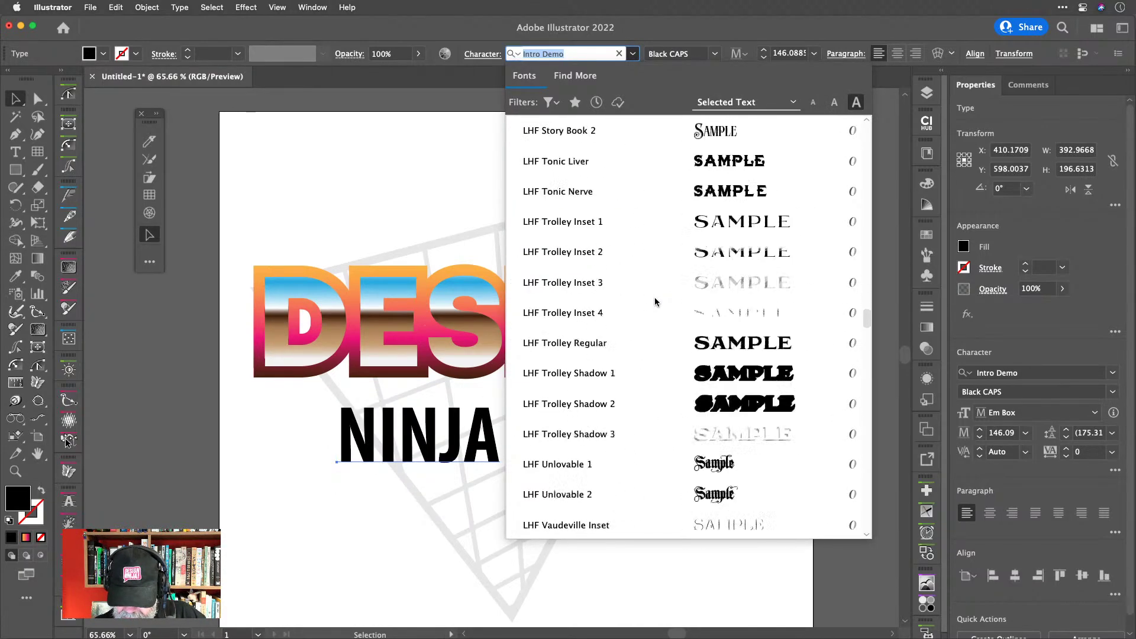
{"action": "scroll", "coordinate": [654, 302], "scroll_direction": "down", "scroll_amount": 10}
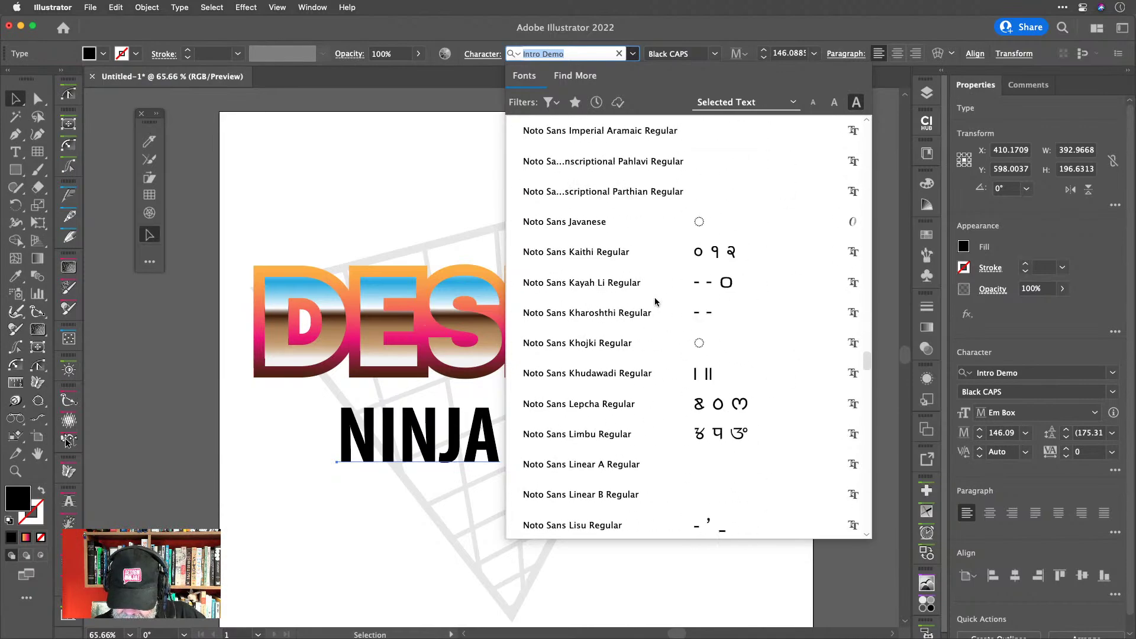
{"action": "scroll", "coordinate": [654, 302], "scroll_direction": "up", "scroll_amount": 10}
{"action": "scroll", "coordinate": [655, 302], "scroll_direction": "down", "scroll_amount": 3}
{"action": "scroll", "coordinate": [655, 301], "scroll_direction": "down", "scroll_amount": 20}
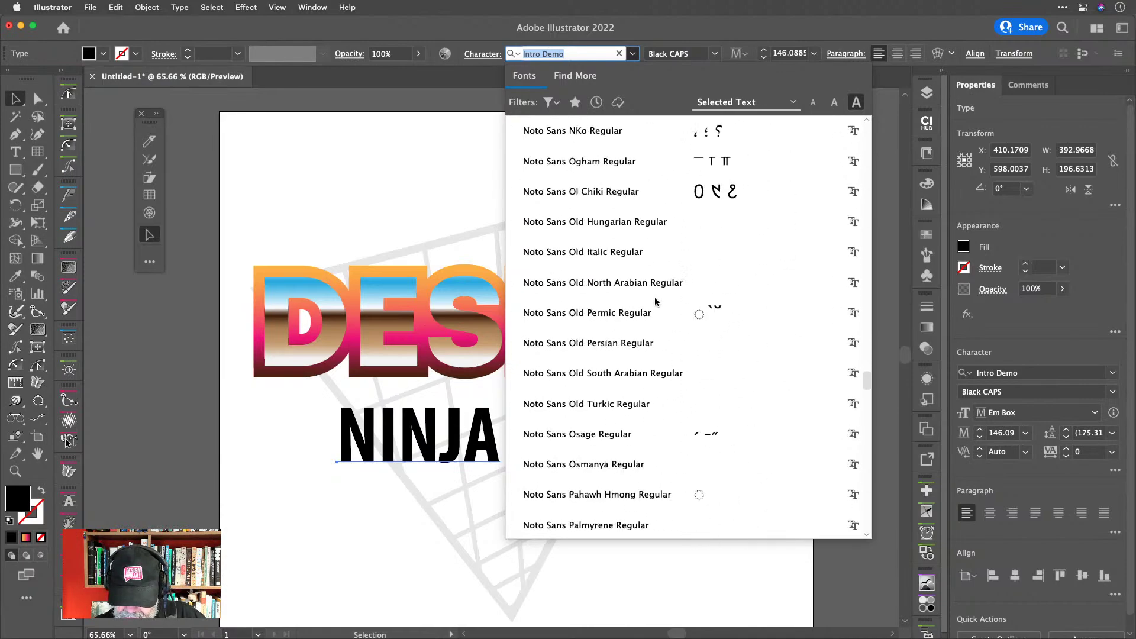
{"action": "scroll", "coordinate": [654, 302], "scroll_direction": "up", "scroll_amount": 2}
{"action": "scroll", "coordinate": [654, 301], "scroll_direction": "up", "scroll_amount": 2}
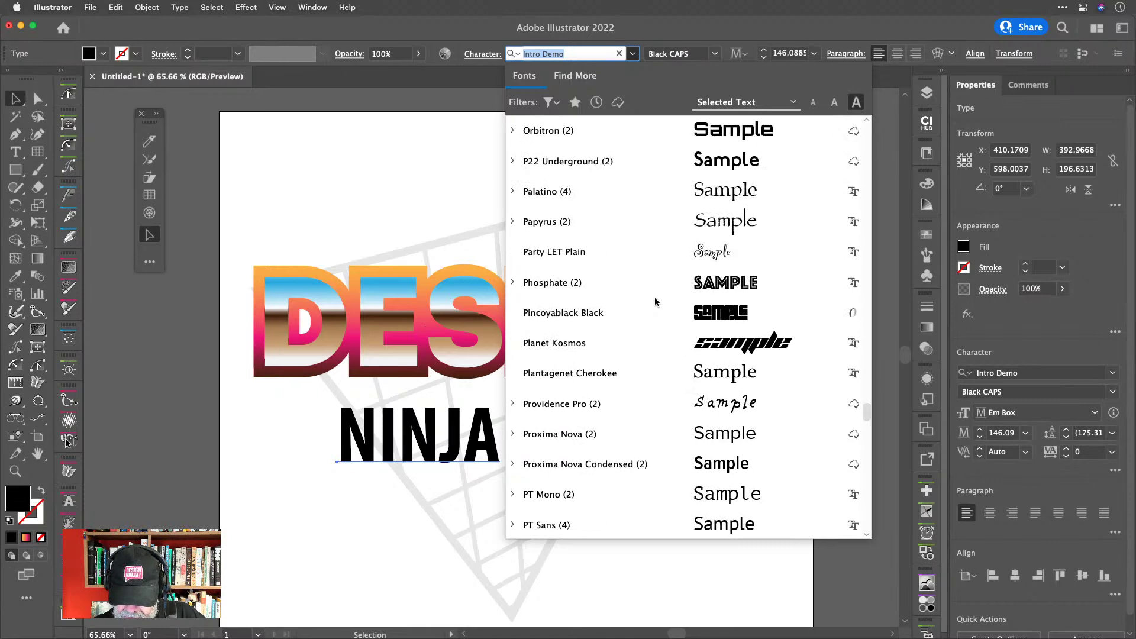
{"action": "scroll", "coordinate": [655, 302], "scroll_direction": "up", "scroll_amount": 17}
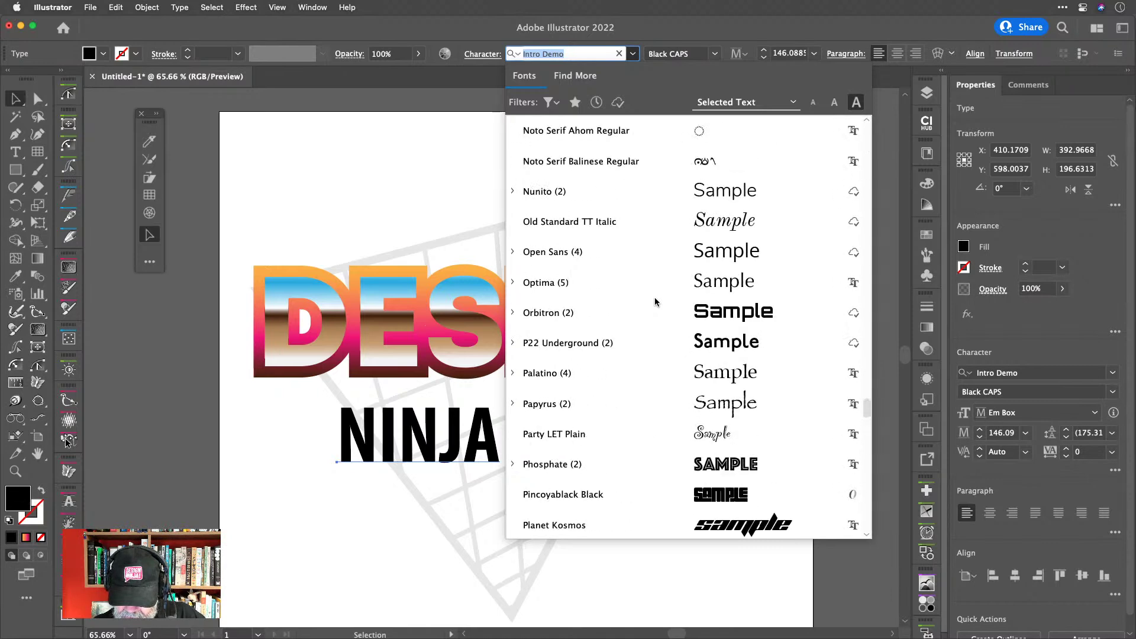
{"action": "scroll", "coordinate": [655, 302], "scroll_direction": "up", "scroll_amount": 15}
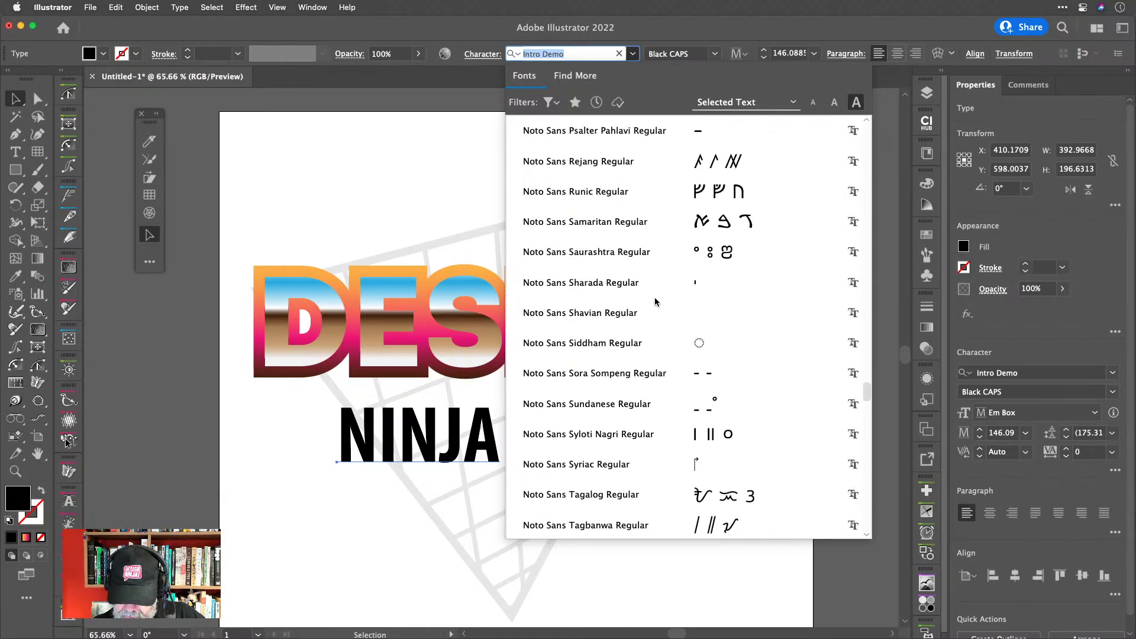
{"action": "scroll", "coordinate": [655, 301], "scroll_direction": "up", "scroll_amount": 8}
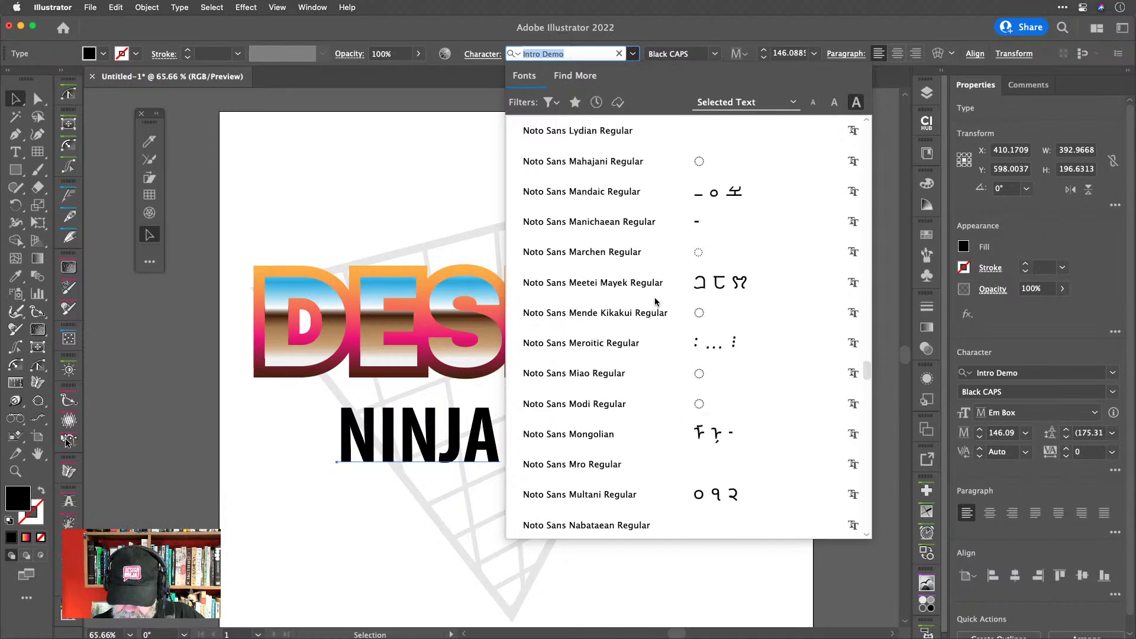
{"action": "left_click", "coordinate": [705, 39]}
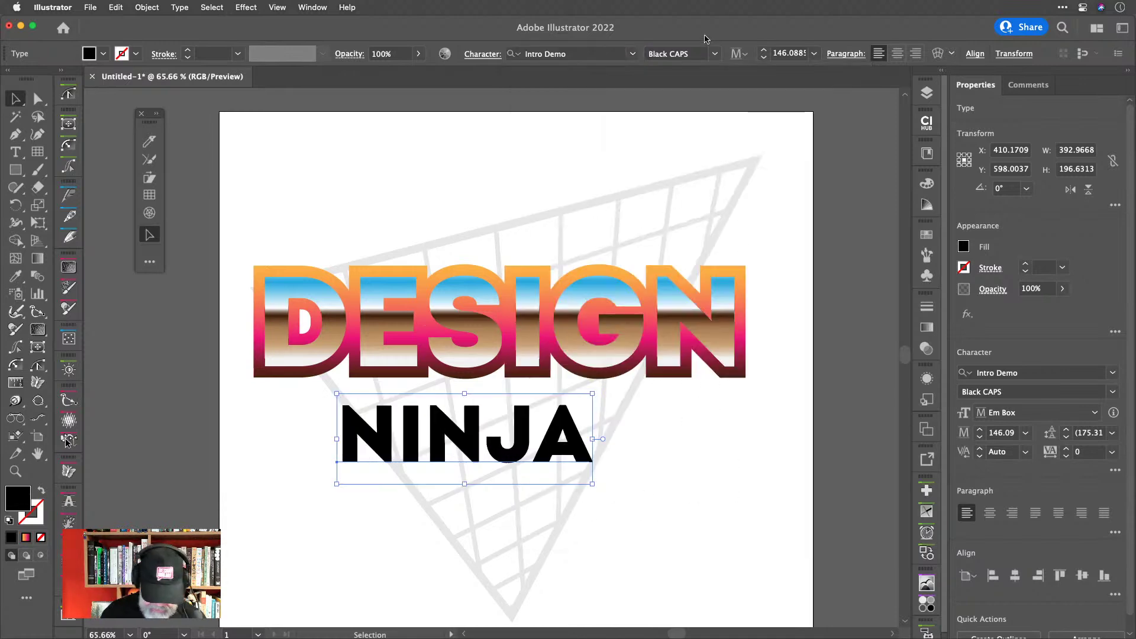
Switch to FontAgent and preview the fonts in the Eighties set one by one, from BlackMarble to ThirdRail.
{"action": "key", "text": "super+space"}
{"action": "type", "text": "fon"}
{"action": "key", "text": "Return"}
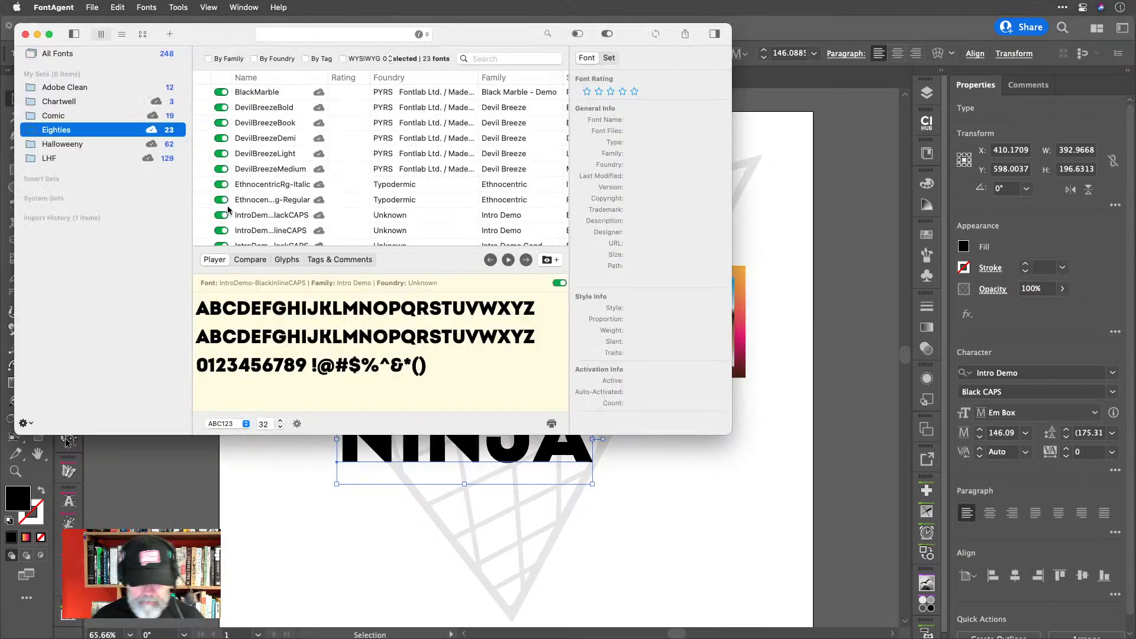
{"action": "left_click", "coordinate": [268, 93]}
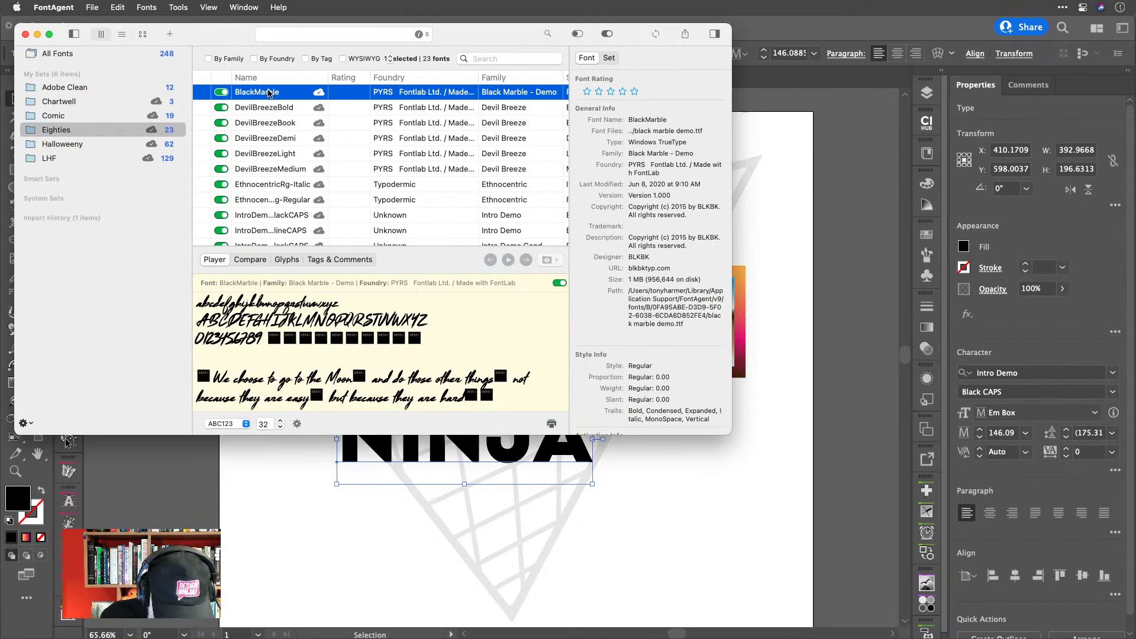
{"action": "key", "text": "Down"}
{"action": "key", "text": "Down"}
{"action": "key", "text": "Down"}
{"action": "key", "text": "Down"}
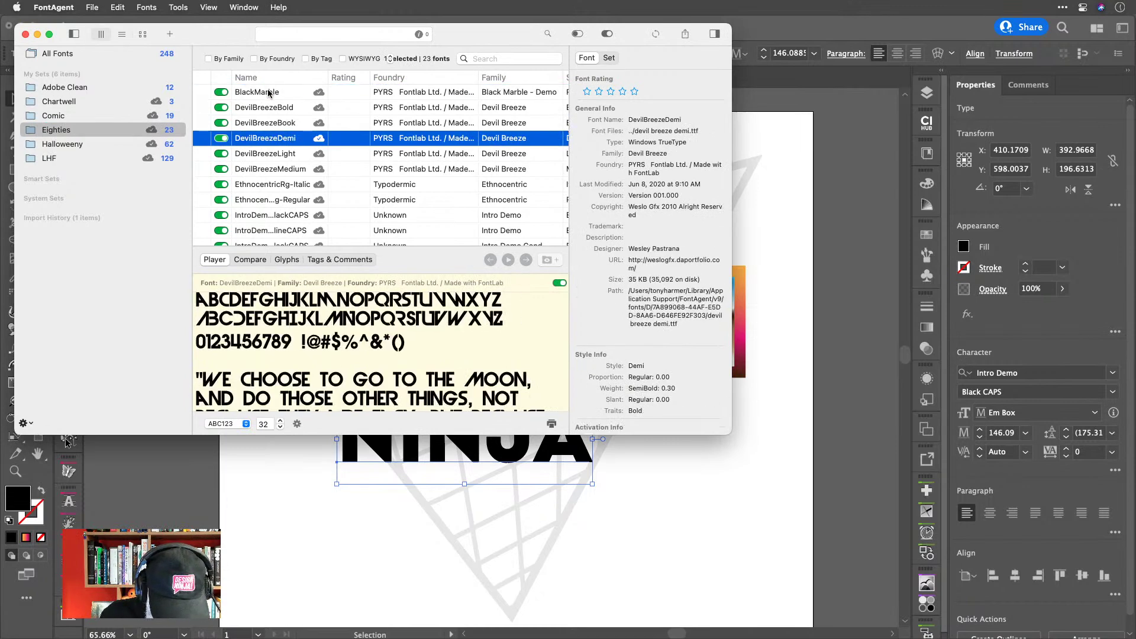
{"action": "key", "text": "Down"}
{"action": "key", "text": "Down"}
{"action": "key", "text": "Down"}
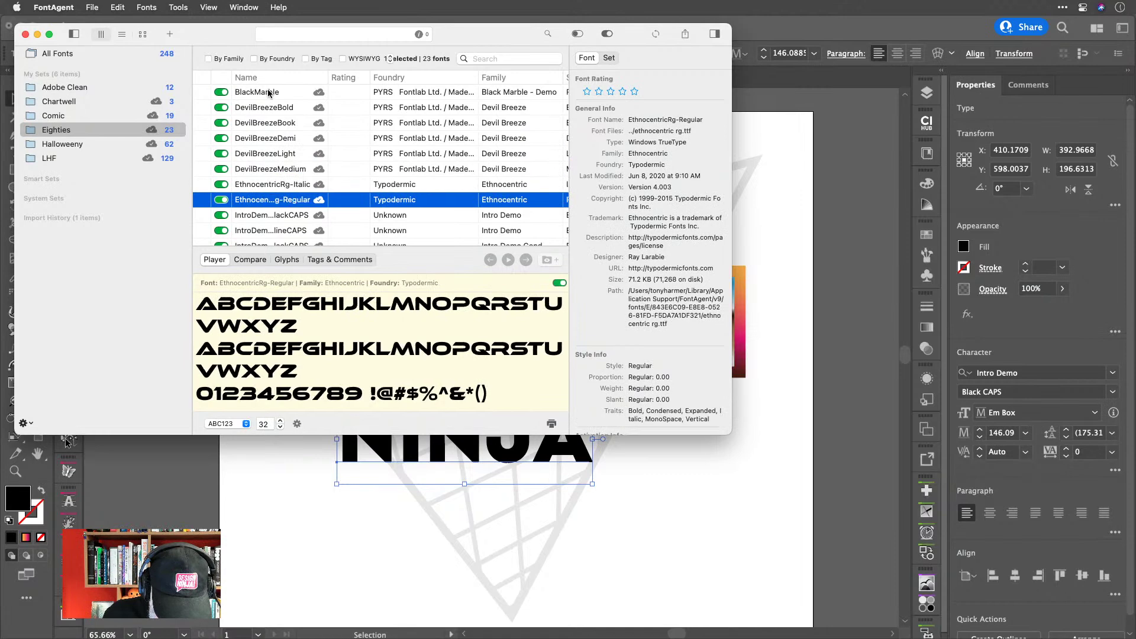
{"action": "key", "text": "Down"}
{"action": "key", "text": "Down"}
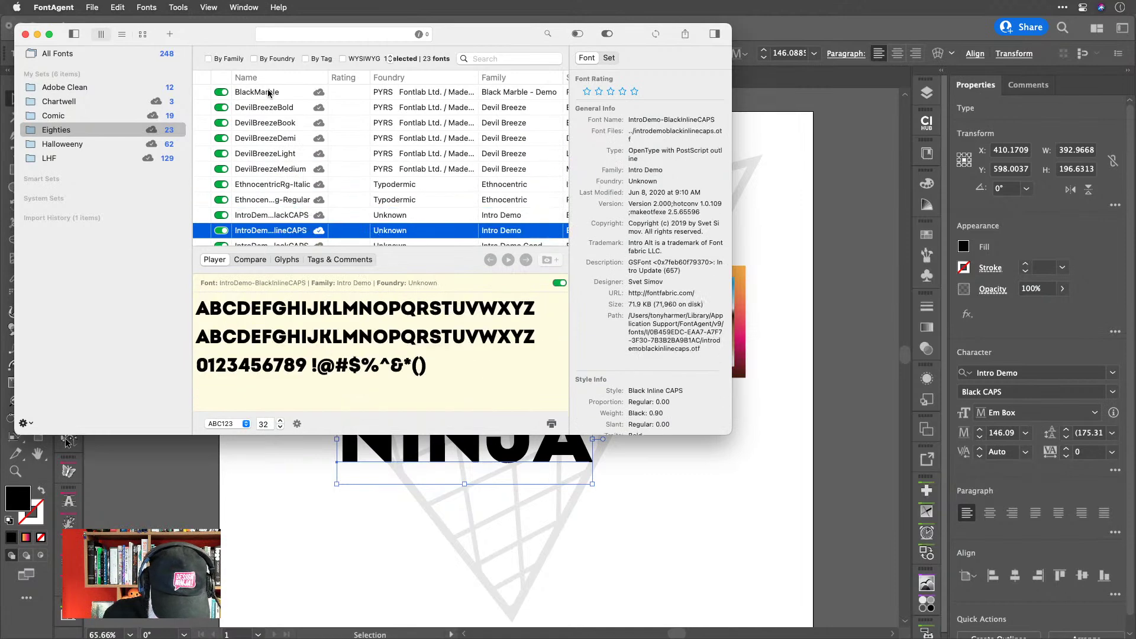
{"action": "key", "text": "Down"}
{"action": "key", "text": "Down"}
{"action": "key", "text": "Down"}
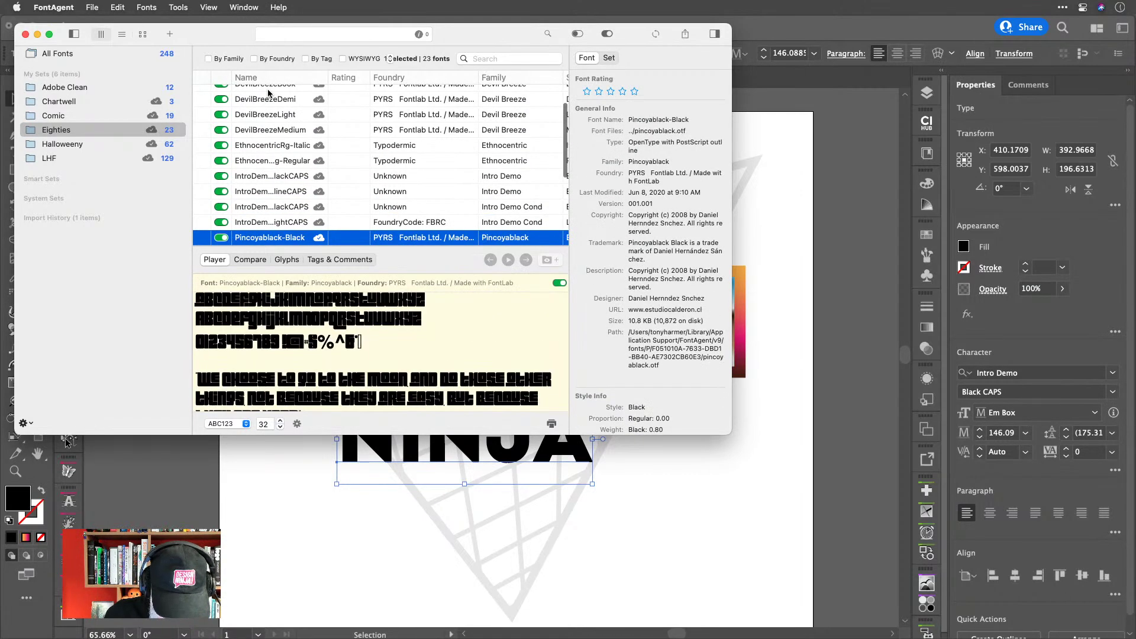
{"action": "key", "text": "Down"}
{"action": "key", "text": "Down"}
{"action": "key", "text": "Down"}
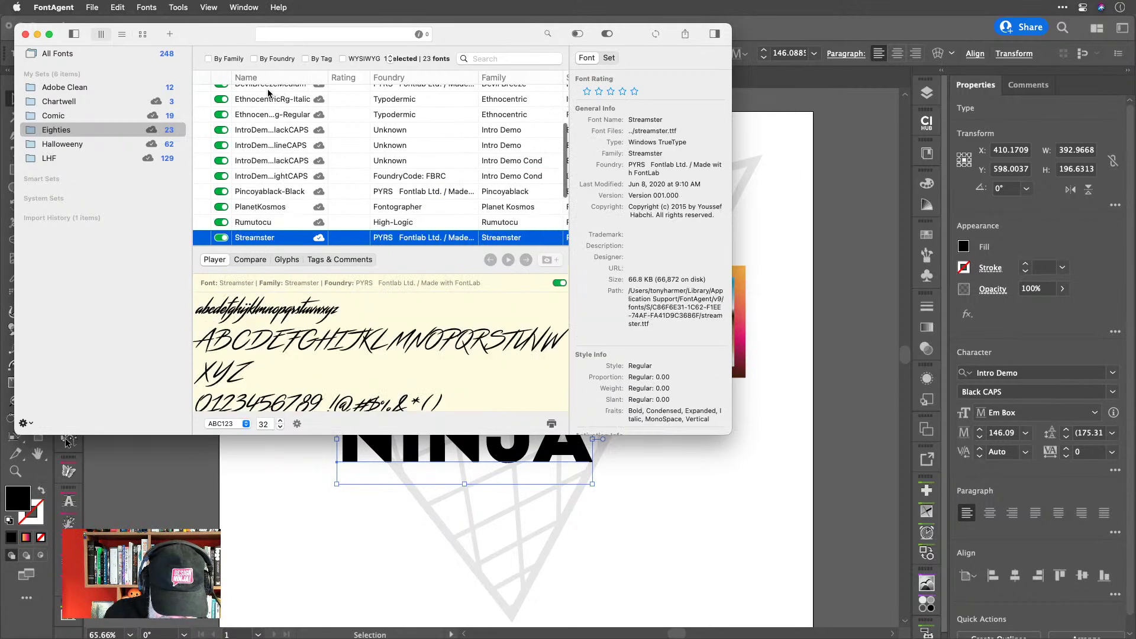
{"action": "key", "text": "Down"}
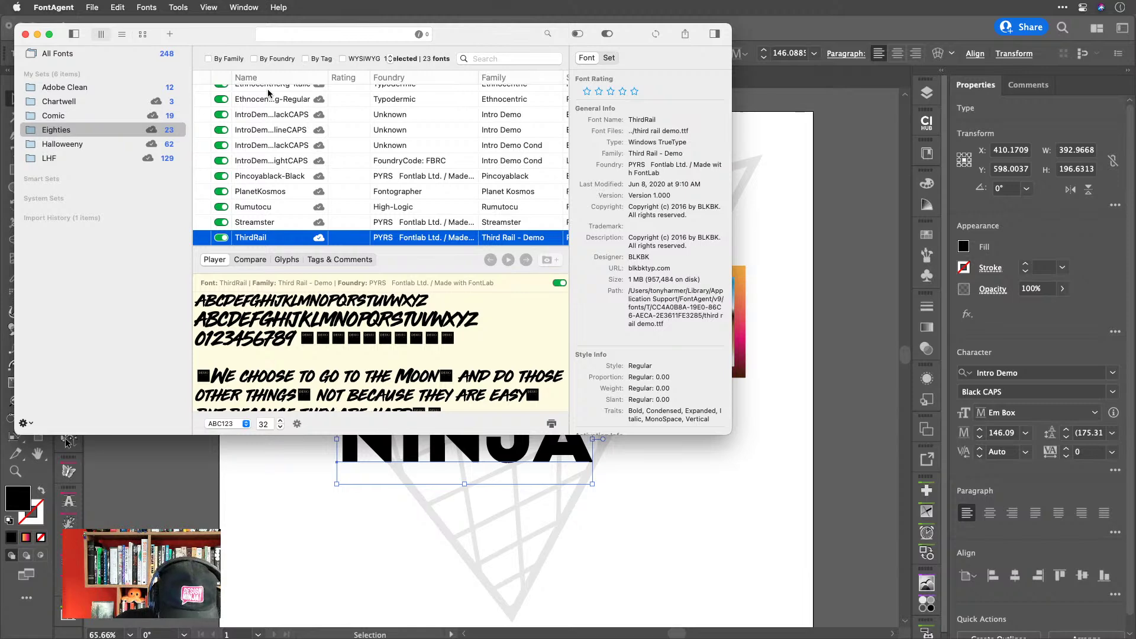
Switch back to Illustrator, set the NINJA text in the Third Rail font and scale it up to about 203 pt.
{"action": "key", "text": "super+Tab"}
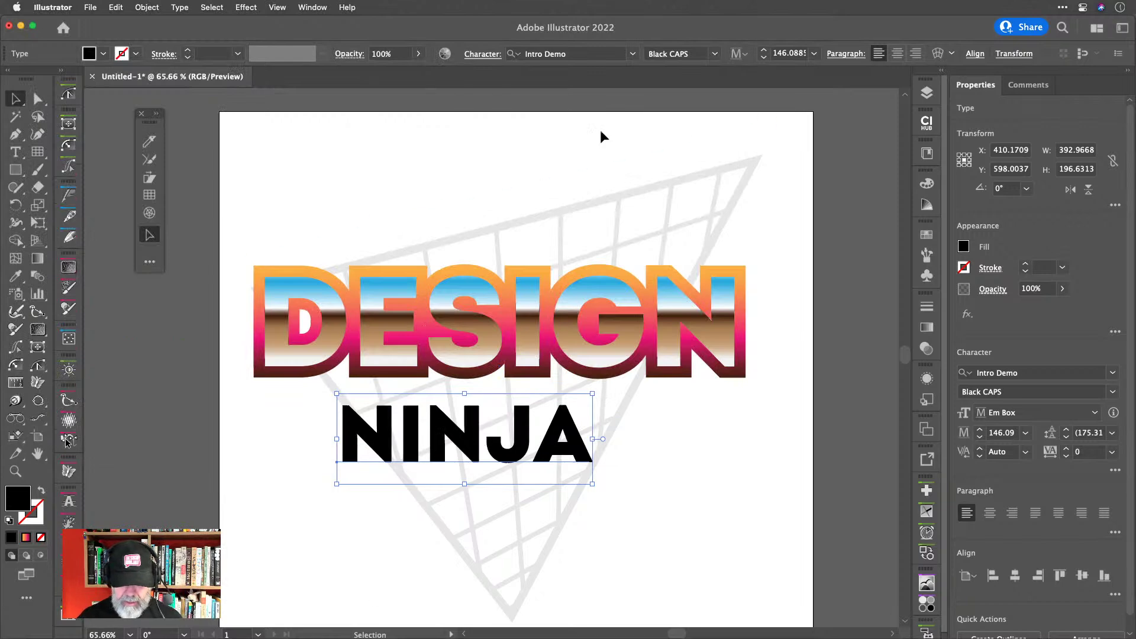
{"action": "left_click", "coordinate": [589, 54]}
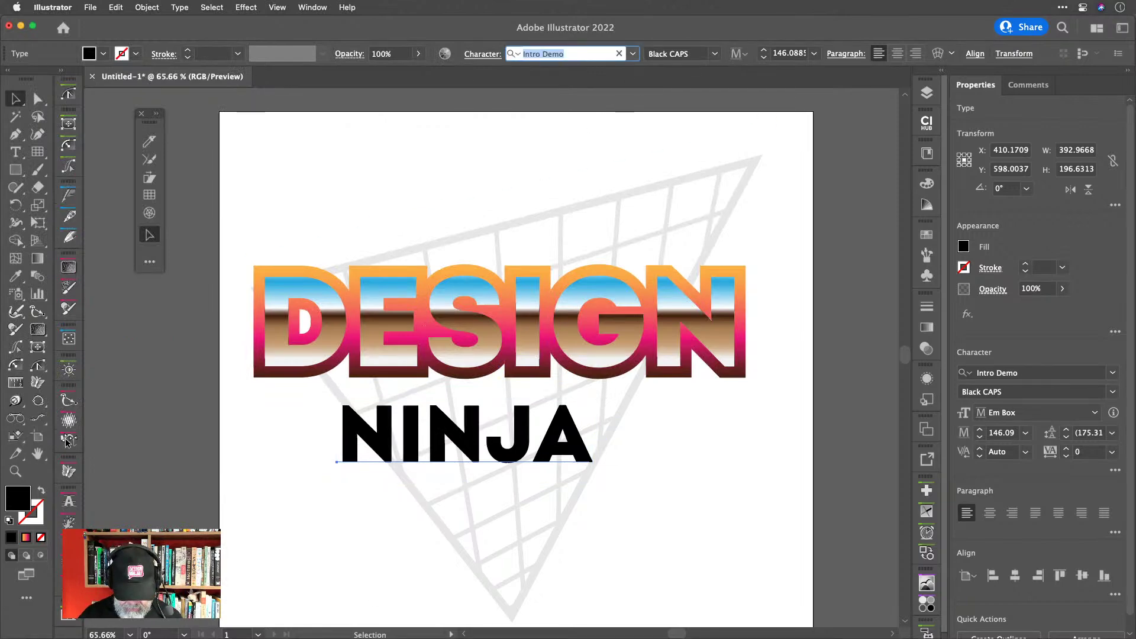
{"action": "type", "text": "thri"}
{"action": "key", "text": "BackSpace"}
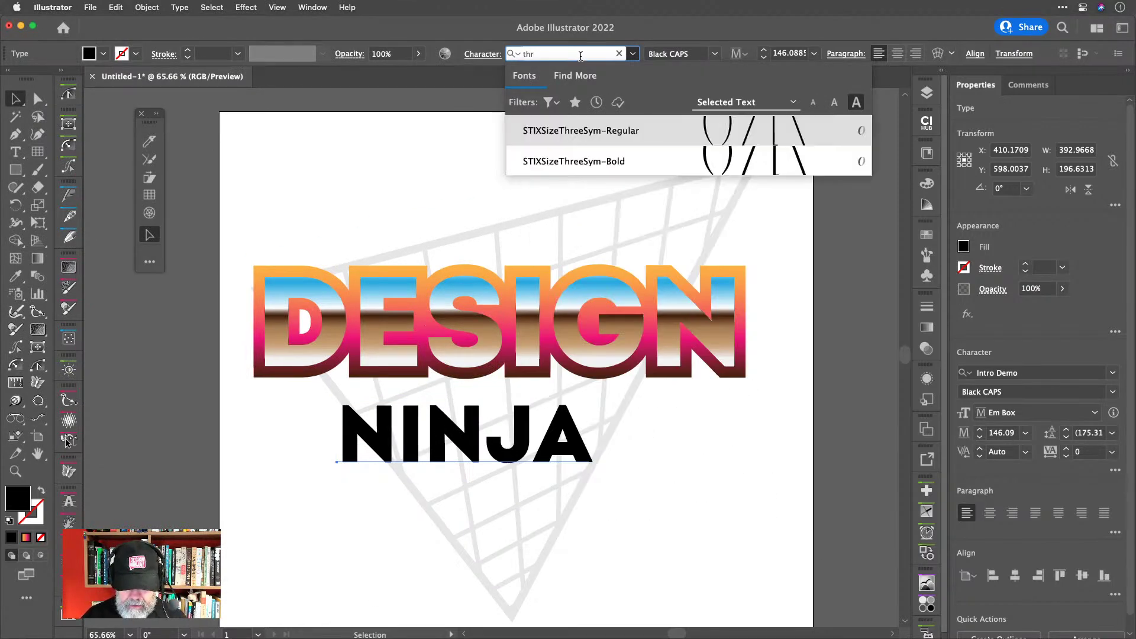
{"action": "key", "text": "BackSpace"}
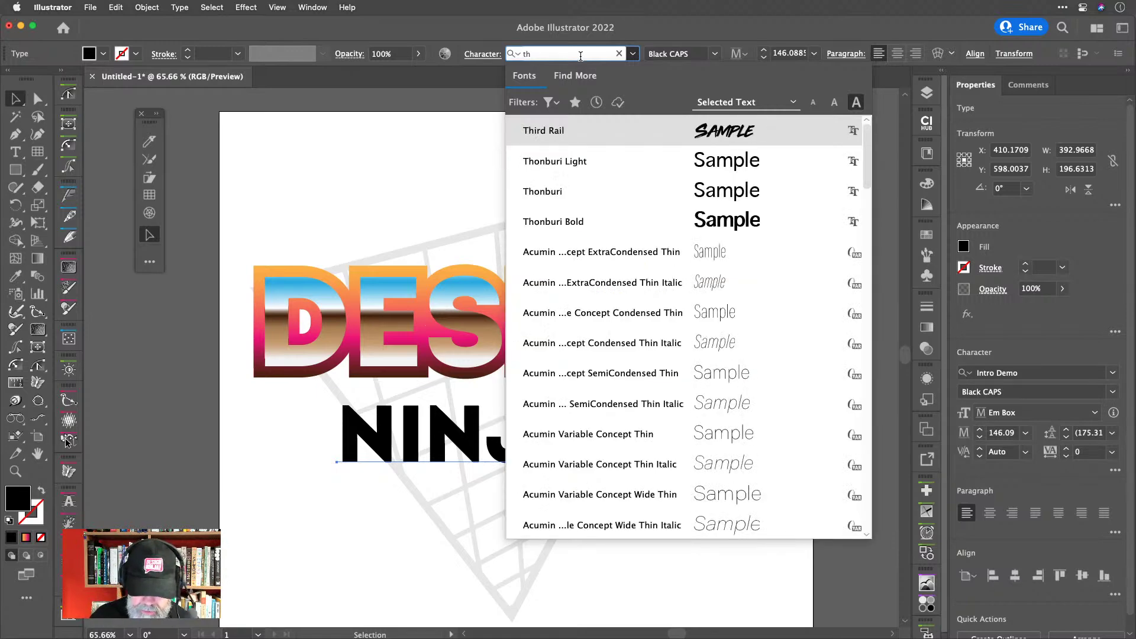
{"action": "left_click", "coordinate": [741, 134]}
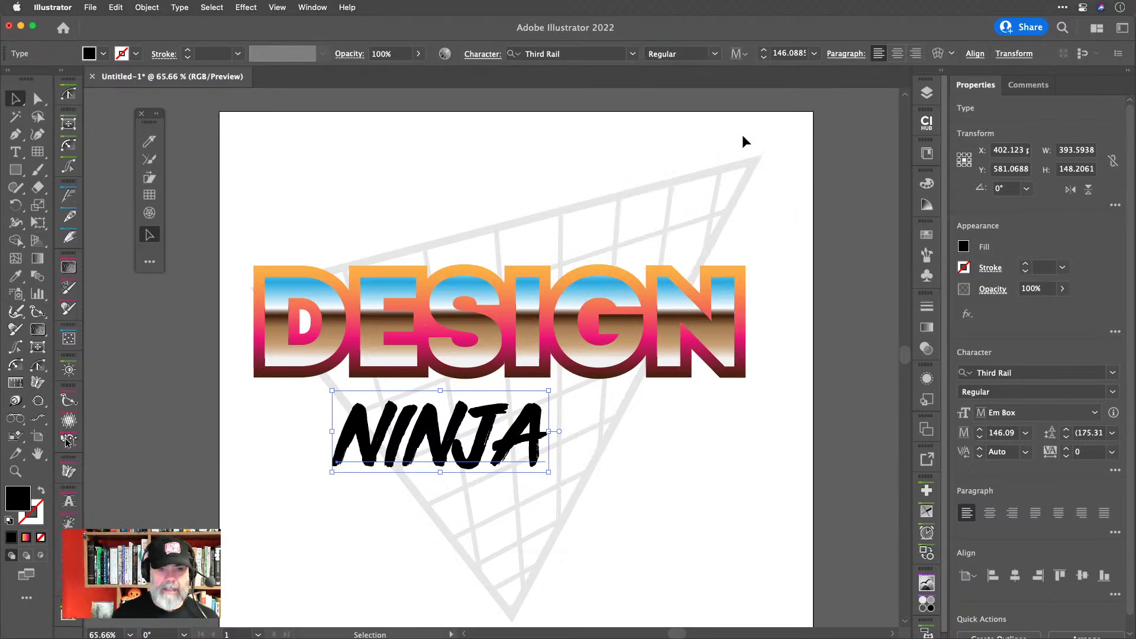
{"action": "left_click_drag", "start_coordinate": [548, 473], "coordinate": [633, 518]}
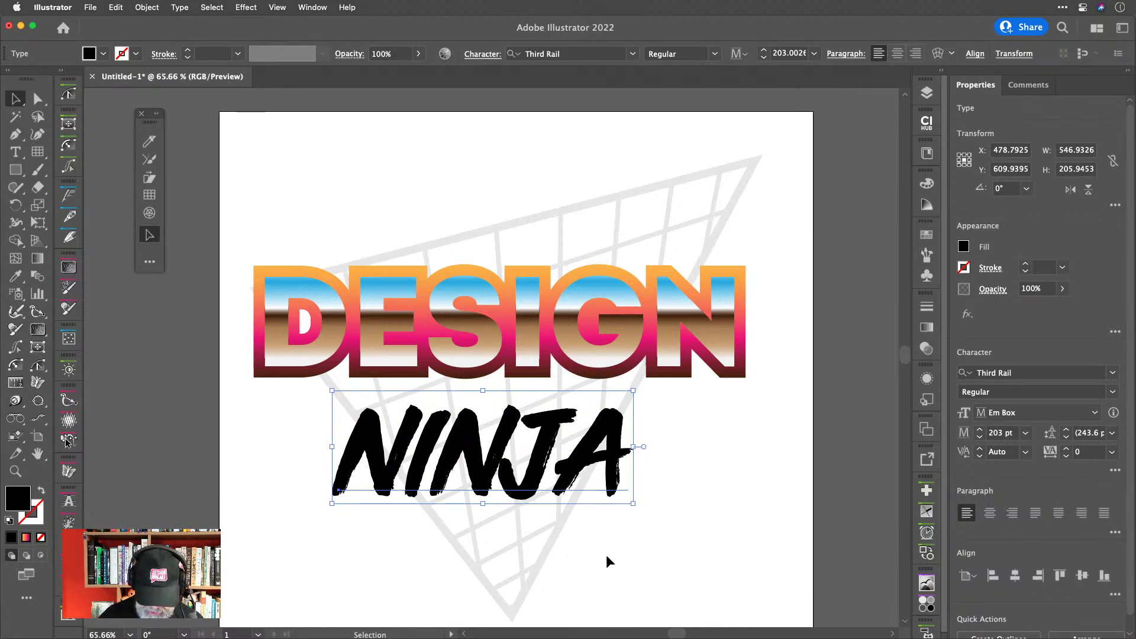
Enlarge the first N of NINJA with the Touch Type tool and shift it slightly down below the other letters' baseline.
{"action": "key", "text": "shift+t"}
{"action": "left_click", "coordinate": [395, 454]}
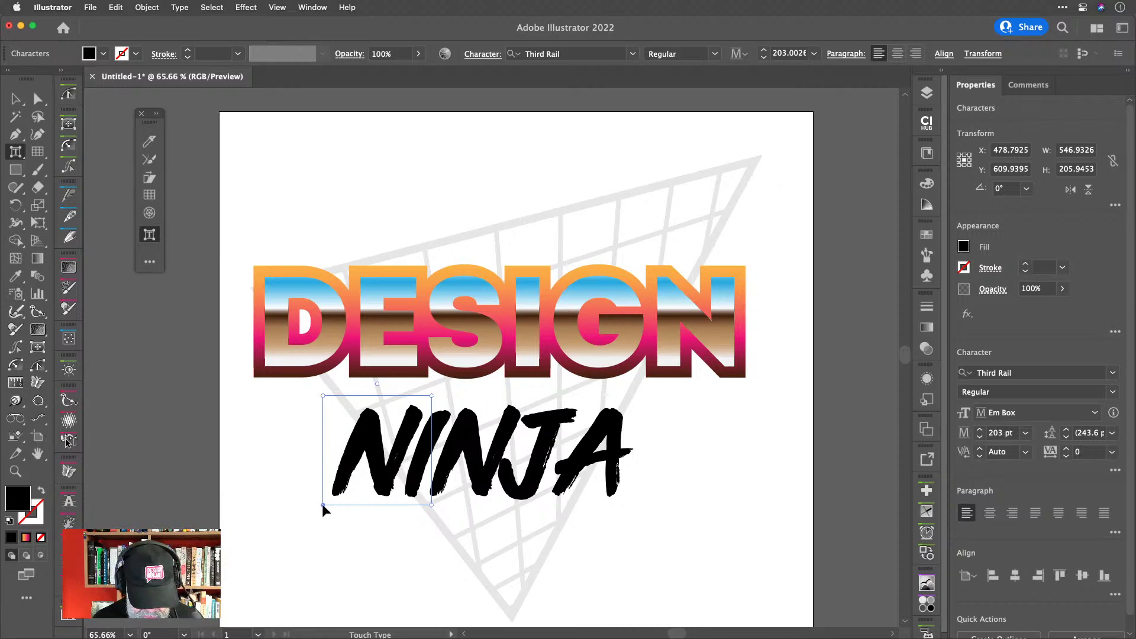
{"action": "left_click_drag", "start_coordinate": [432, 396], "coordinate": [462, 367]}
{"action": "left_click_drag", "start_coordinate": [388, 437], "coordinate": [384, 447]}
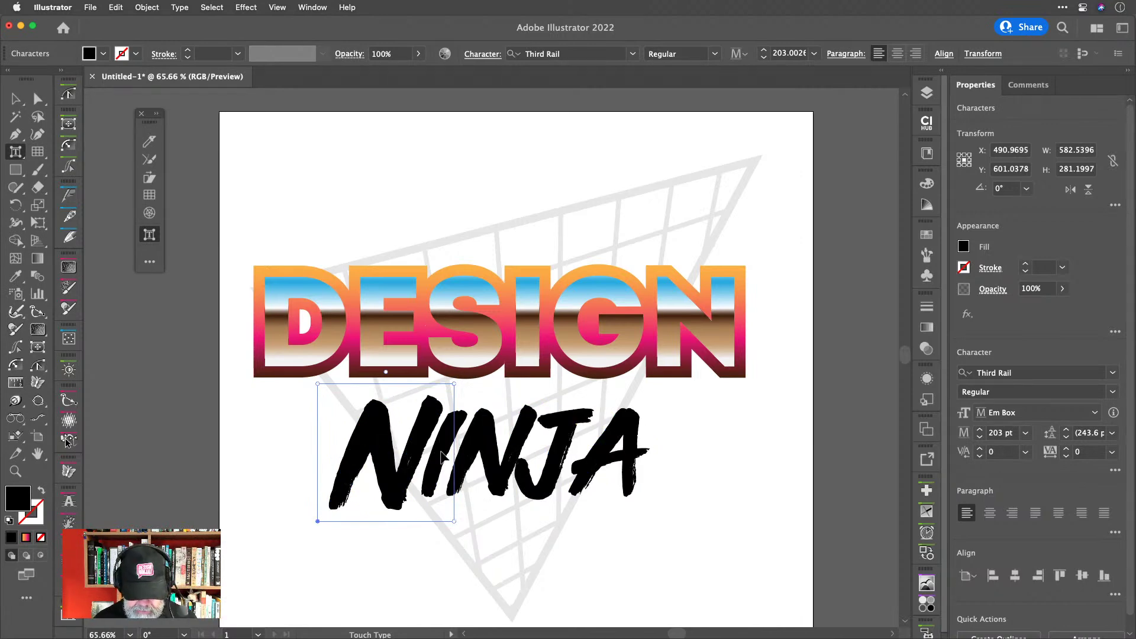
Adjust the letter spacing in NINJA by nudging the J slightly right and the A slightly left with the Touch Type tool.
{"action": "left_click", "coordinate": [550, 472]}
{"action": "key", "text": "Right"}
{"action": "key", "text": "Right"}
{"action": "key", "text": "Right"}
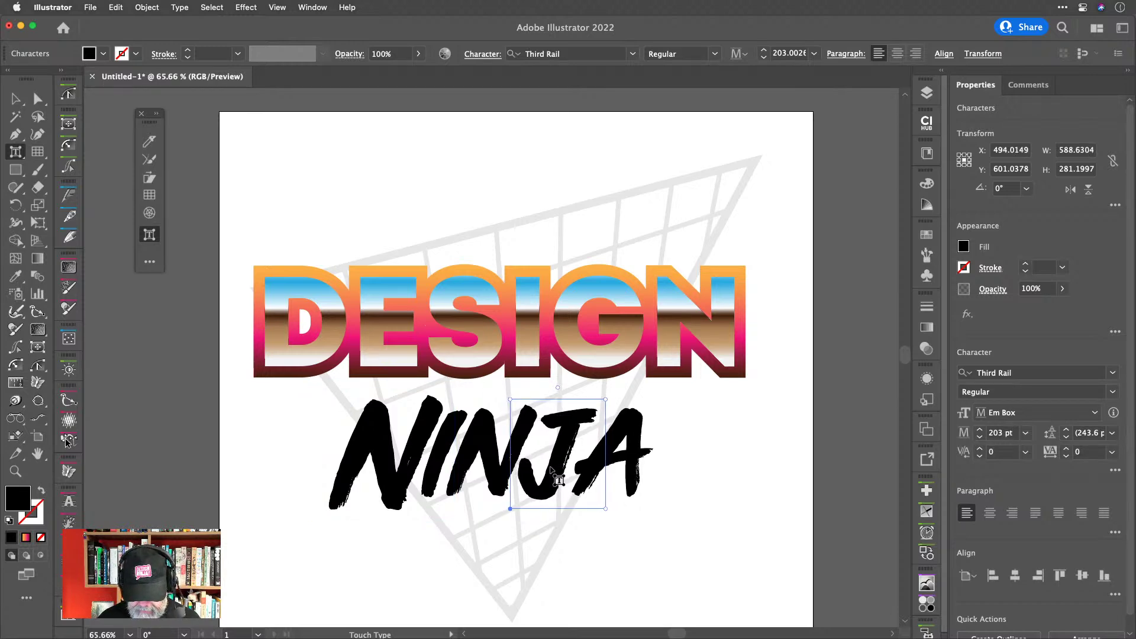
{"action": "left_click", "coordinate": [626, 430]}
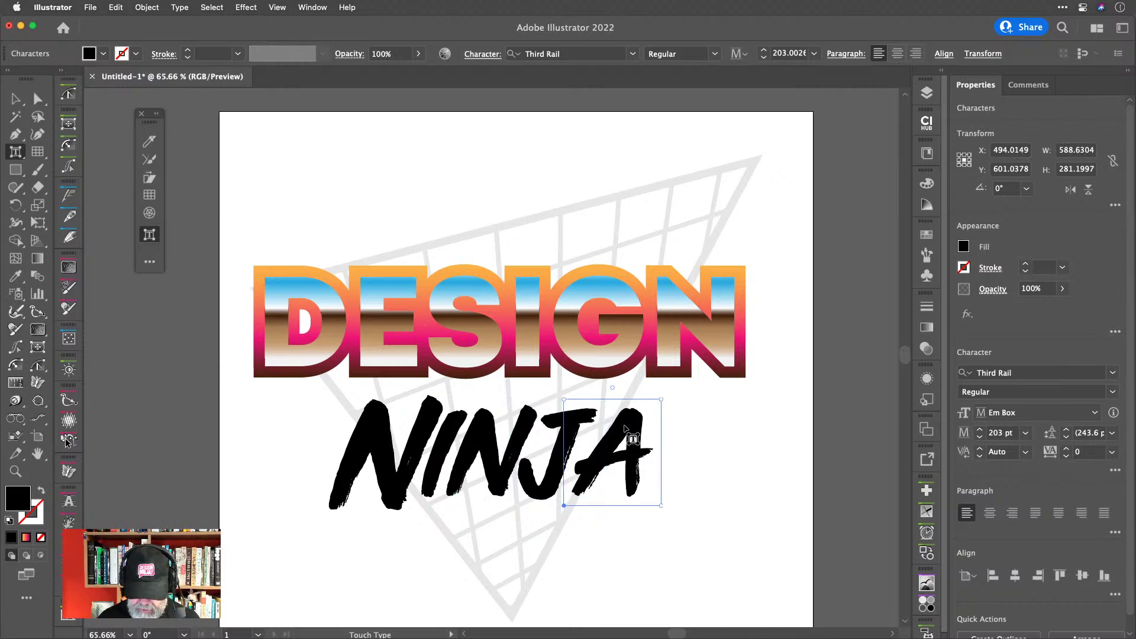
{"action": "key", "text": "Left"}
{"action": "key", "text": "Left"}
{"action": "key", "text": "Left"}
{"action": "key", "text": "Left"}
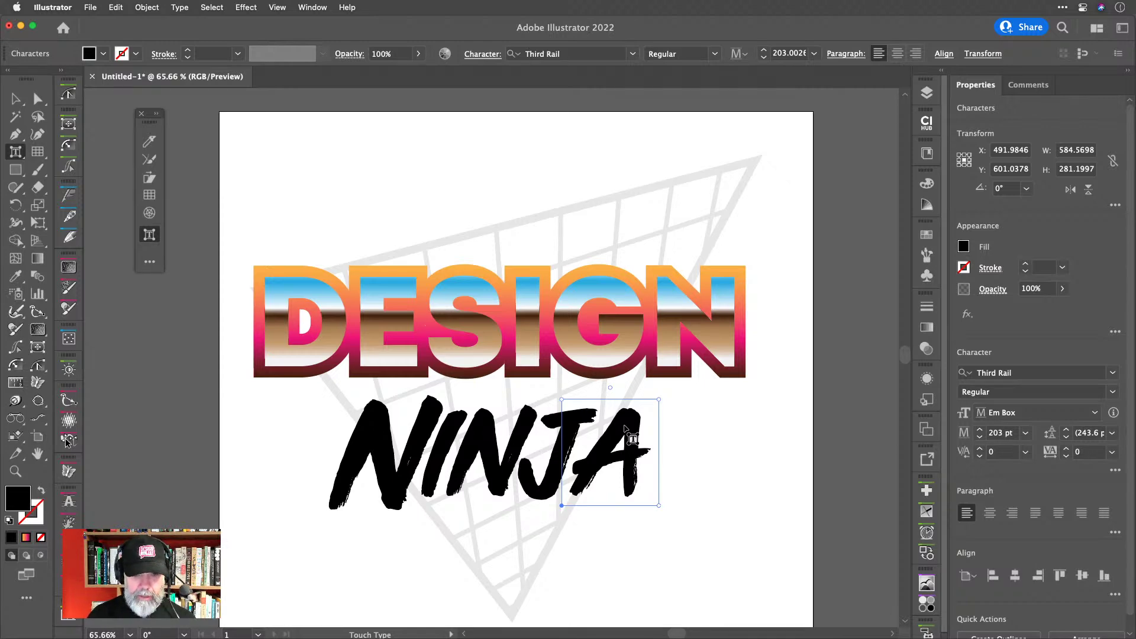
{"action": "left_click", "coordinate": [482, 54]}
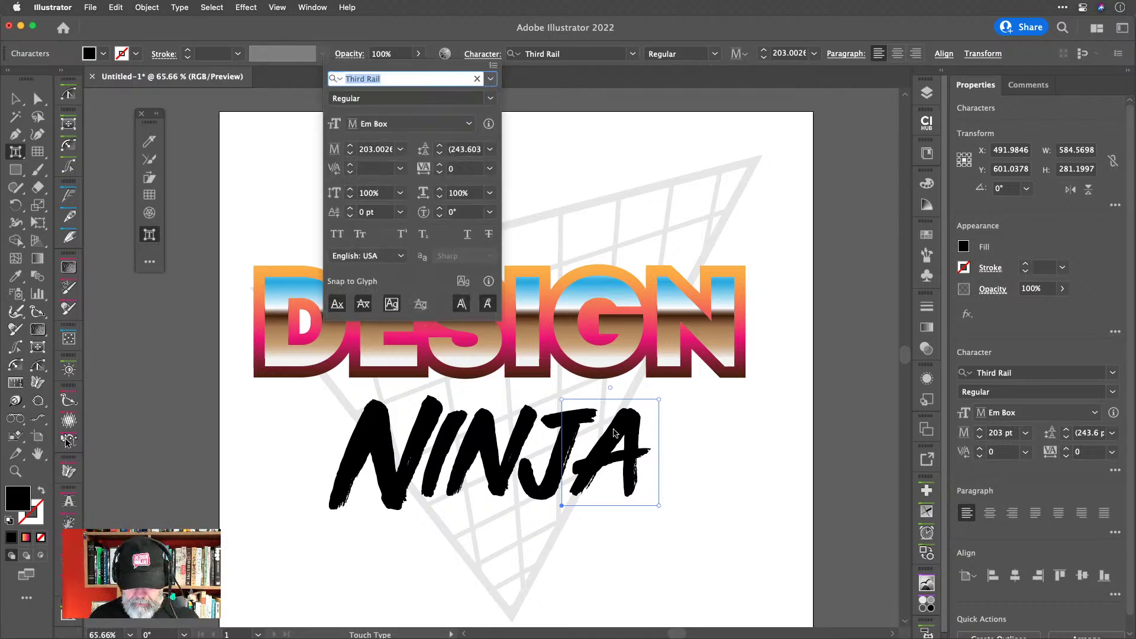
{"action": "key", "text": "Right"}
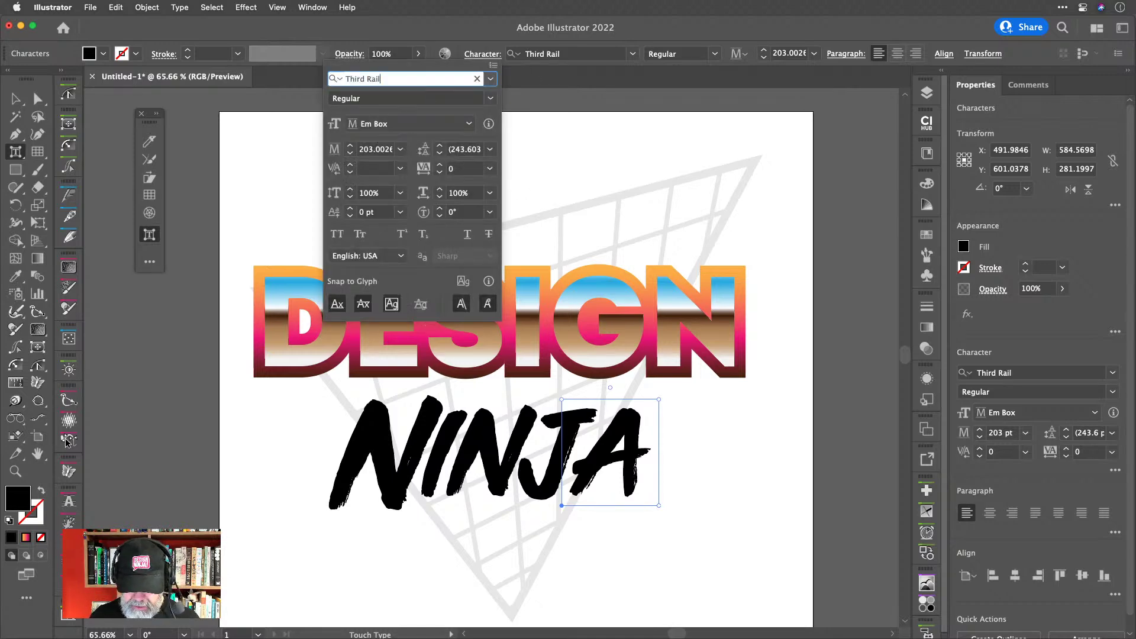
{"action": "left_click", "coordinate": [633, 454]}
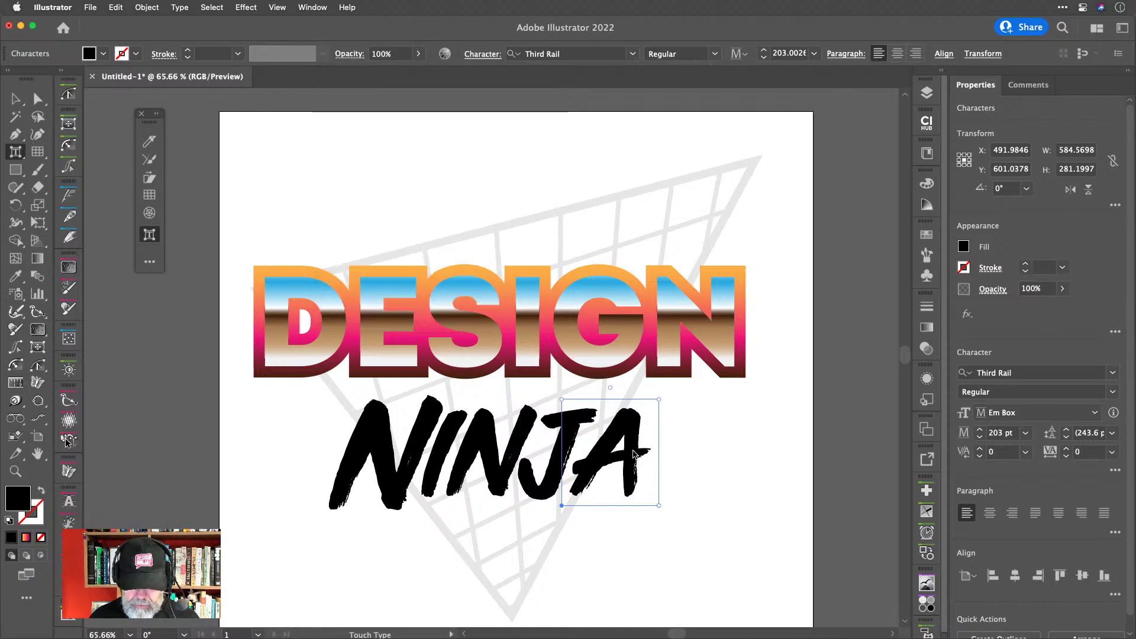
{"action": "left_click", "coordinate": [489, 54]}
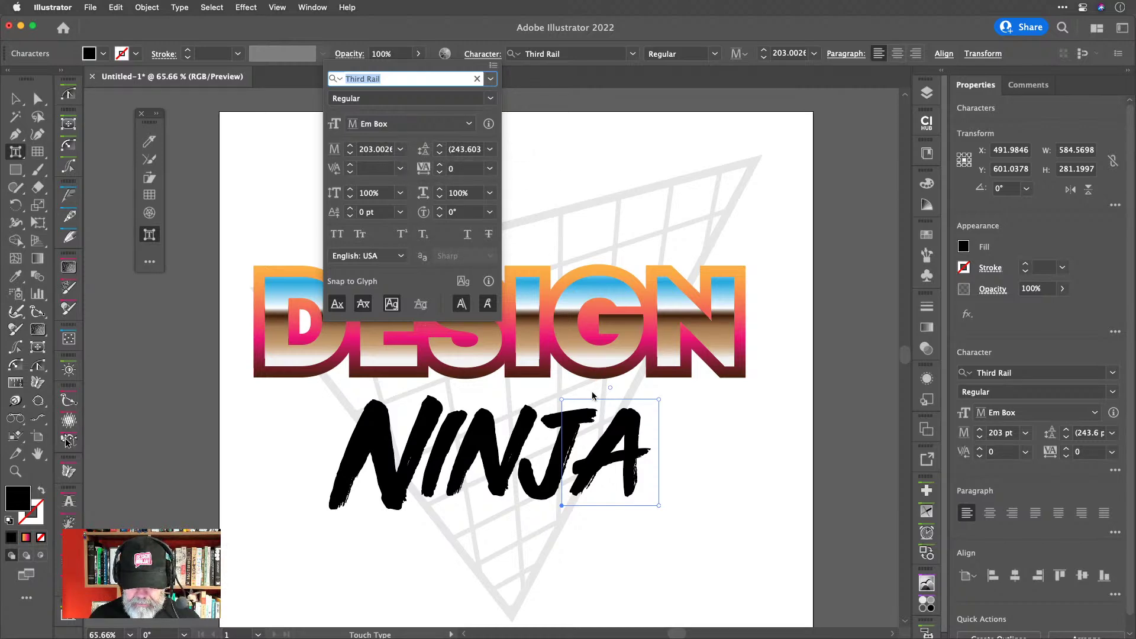
{"action": "left_click", "coordinate": [630, 436]}
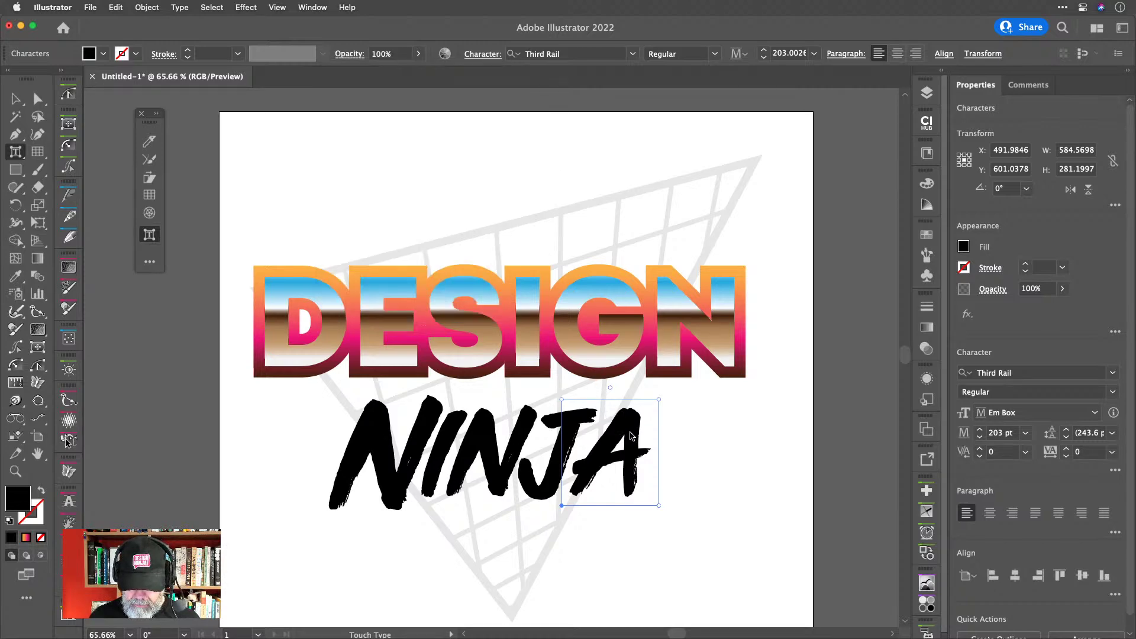
Nudge the NINJA text up about 10 px, closer to the DESIGN lettering.
{"action": "key", "text": "shift+Up"}
{"action": "key", "text": "shift+Up"}
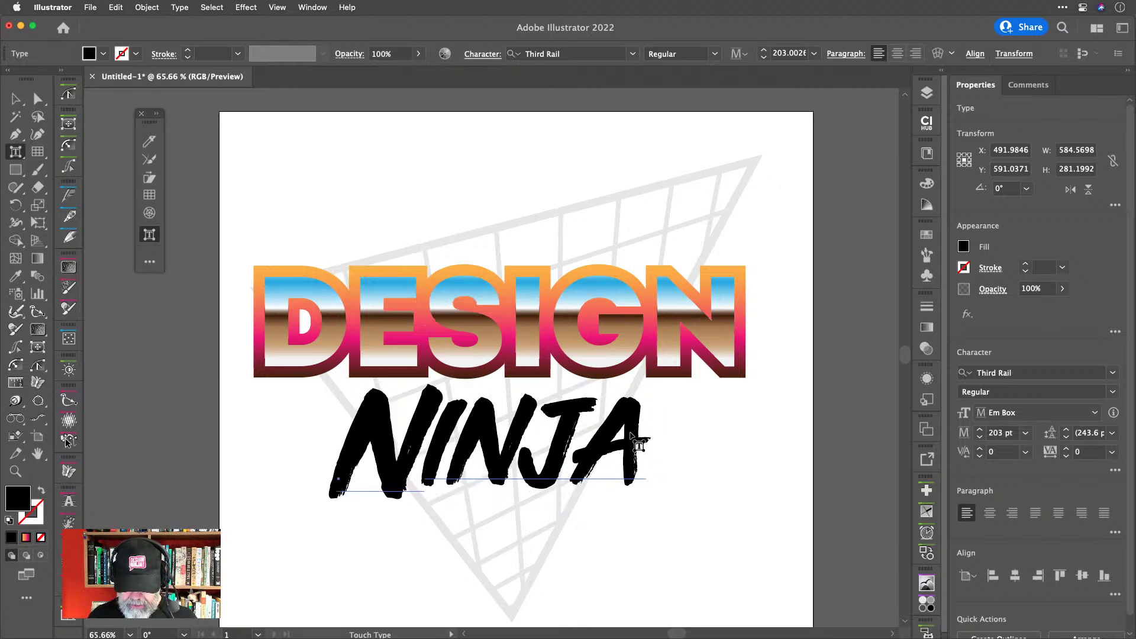
{"action": "key", "text": "shift+Down"}
Try lowering the A of NINJA with the Touch Type tool, check its baseline shift, and undo the move.
{"action": "left_click", "coordinate": [631, 436]}
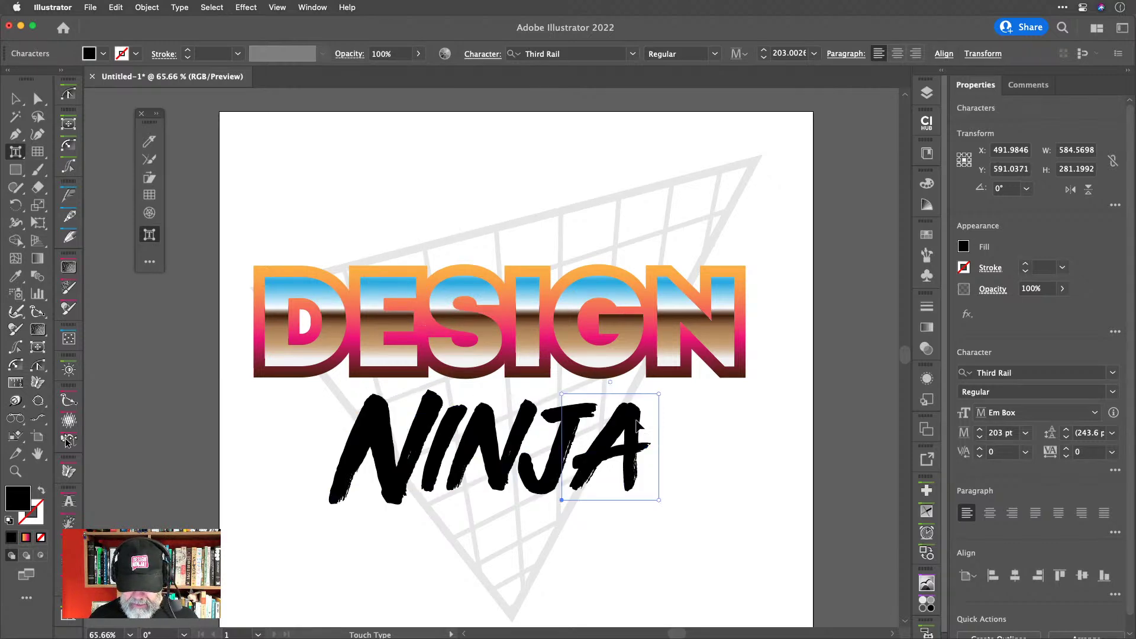
{"action": "left_click_drag", "start_coordinate": [632, 436], "coordinate": [632, 462]}
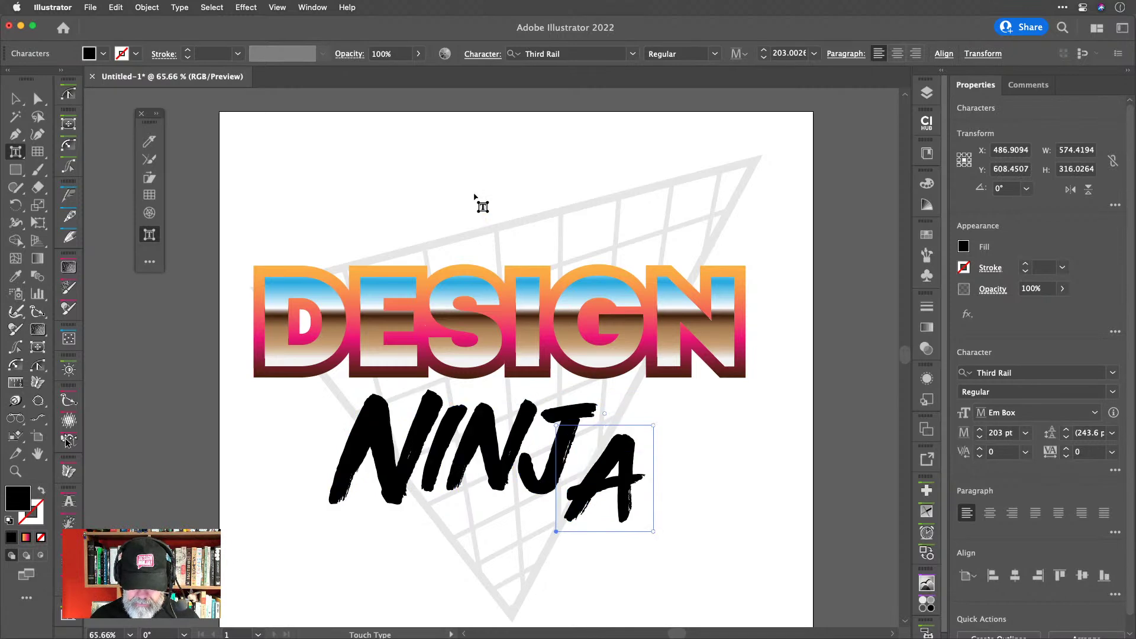
{"action": "left_click", "coordinate": [487, 57]}
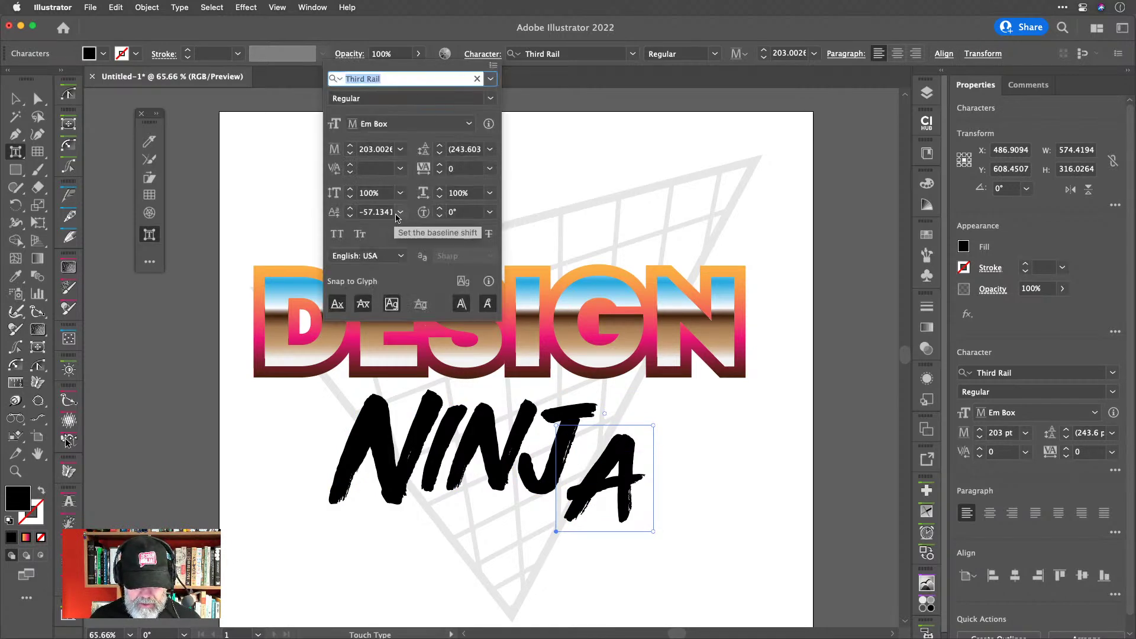
{"action": "left_click", "coordinate": [448, 27]}
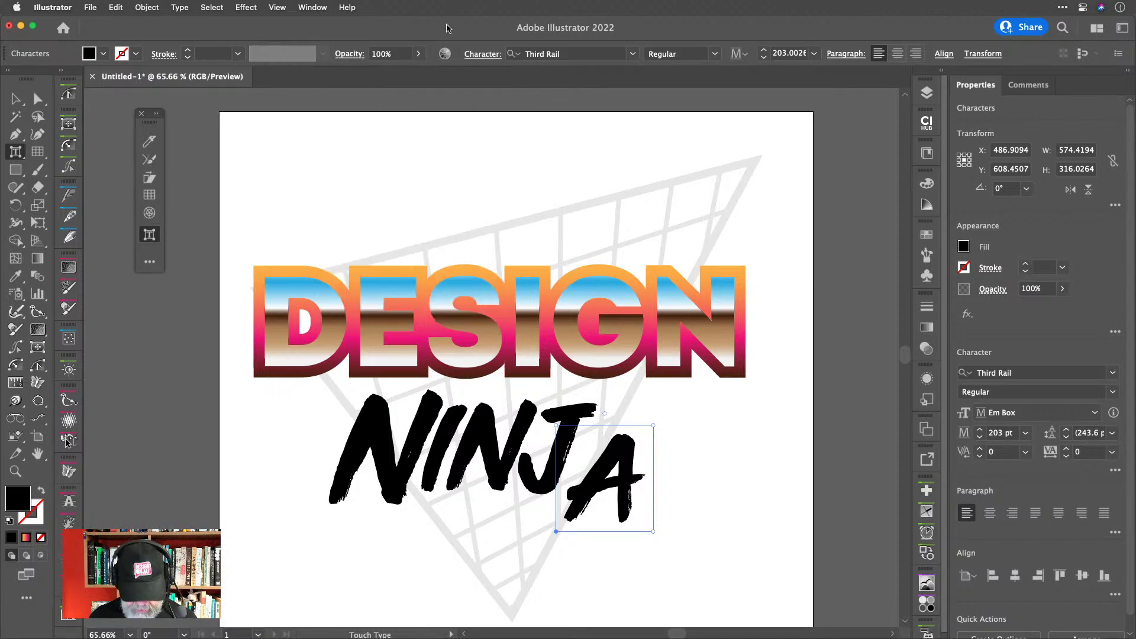
{"action": "key", "text": "super+z"}
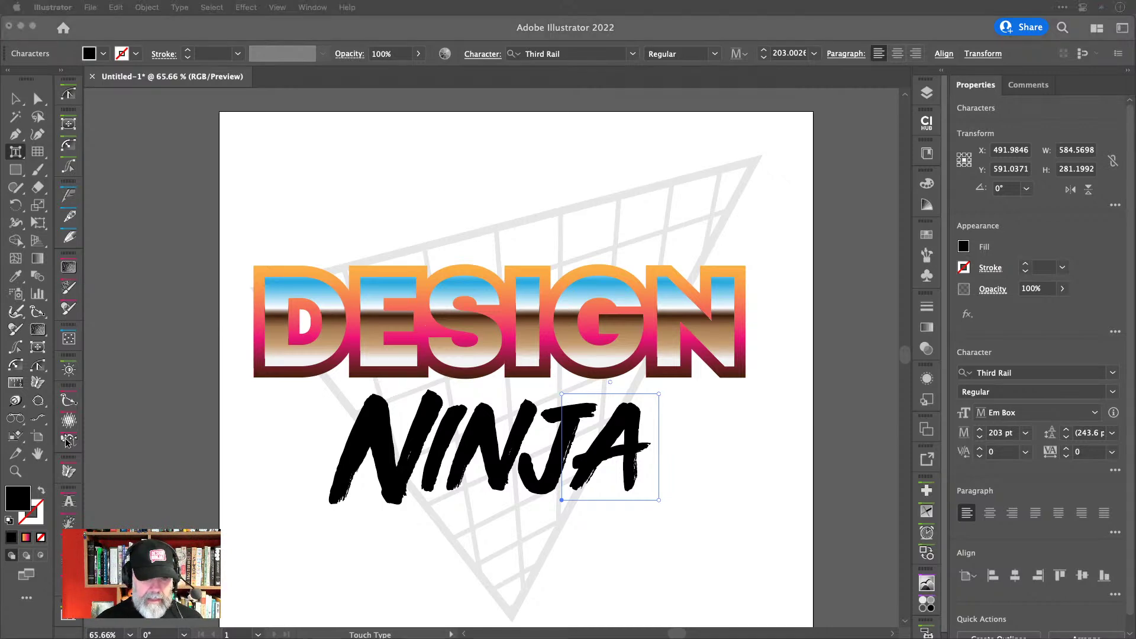
Rotate the NINJA text about 8.76° so it slants upward and move it up to overlap DESIGN's lower edge.
{"action": "left_click", "coordinate": [18, 97]}
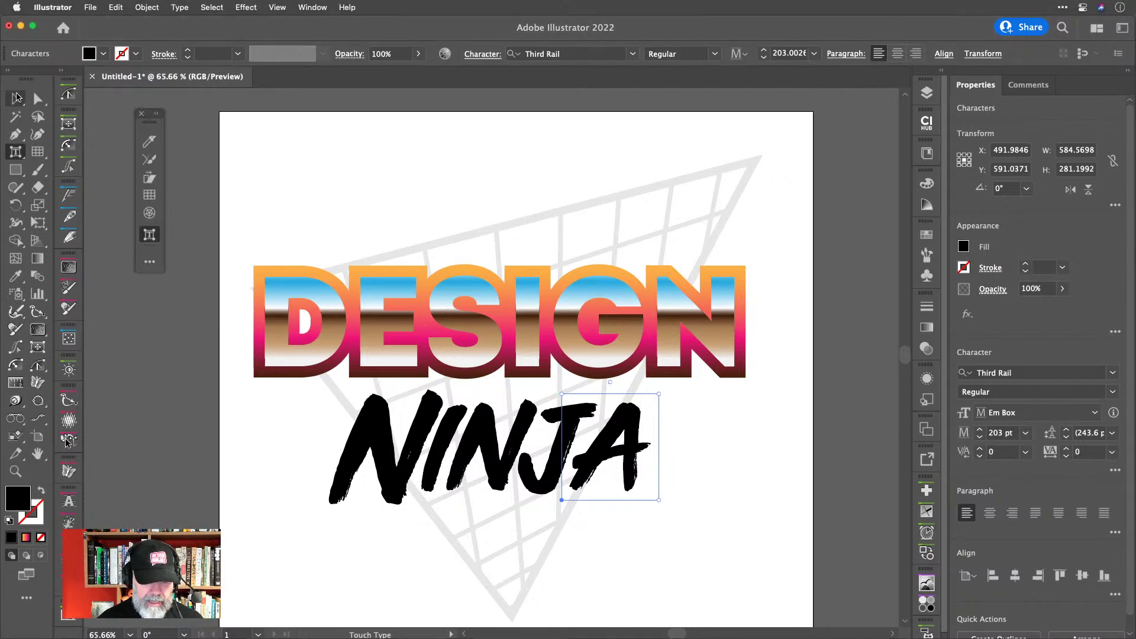
{"action": "left_click", "coordinate": [17, 98]}
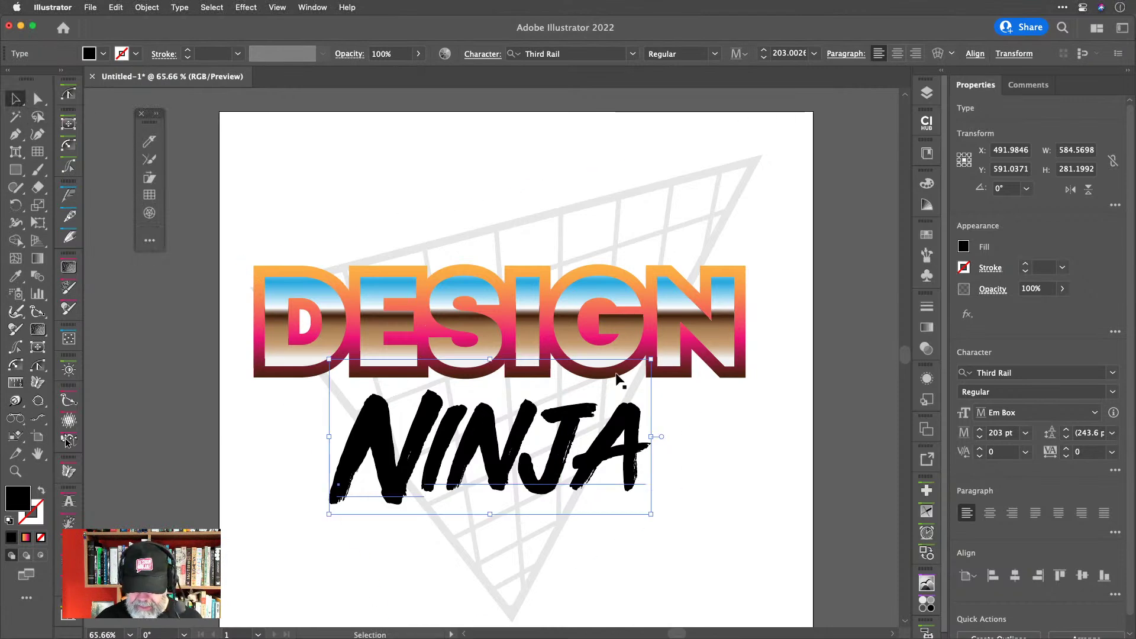
{"action": "left_click_drag", "start_coordinate": [657, 353], "coordinate": [644, 331]}
{"action": "left_click_drag", "start_coordinate": [615, 417], "coordinate": [617, 389]}
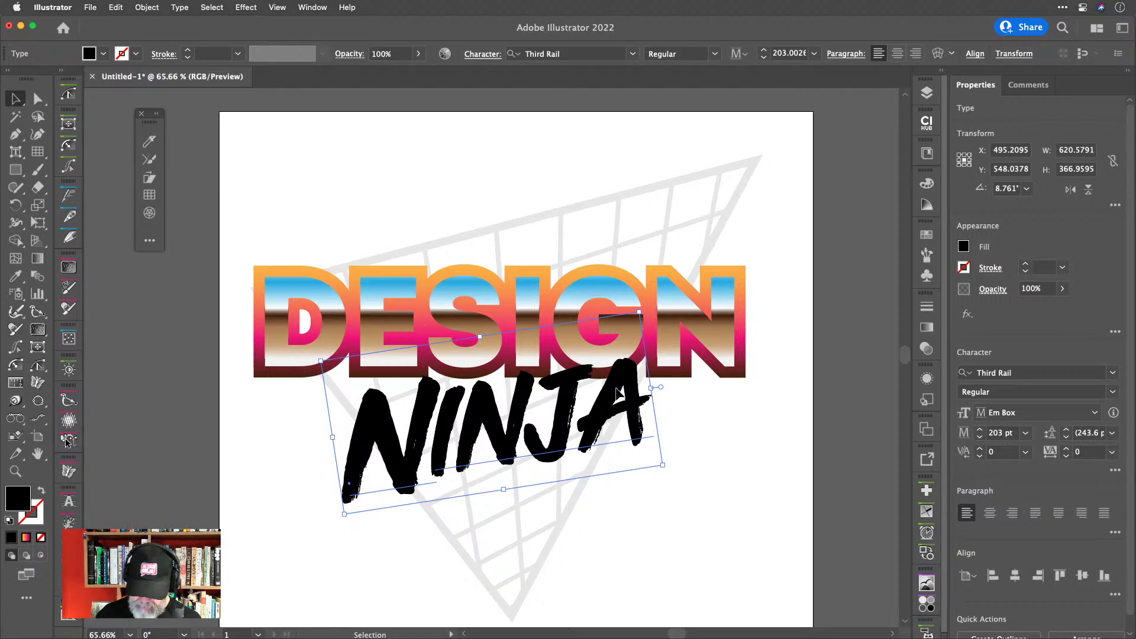
Replace the black fill of NINJA with the orange, magenta and dark brown gradient from DESIGN's outline.
{"action": "key", "text": "slash"}
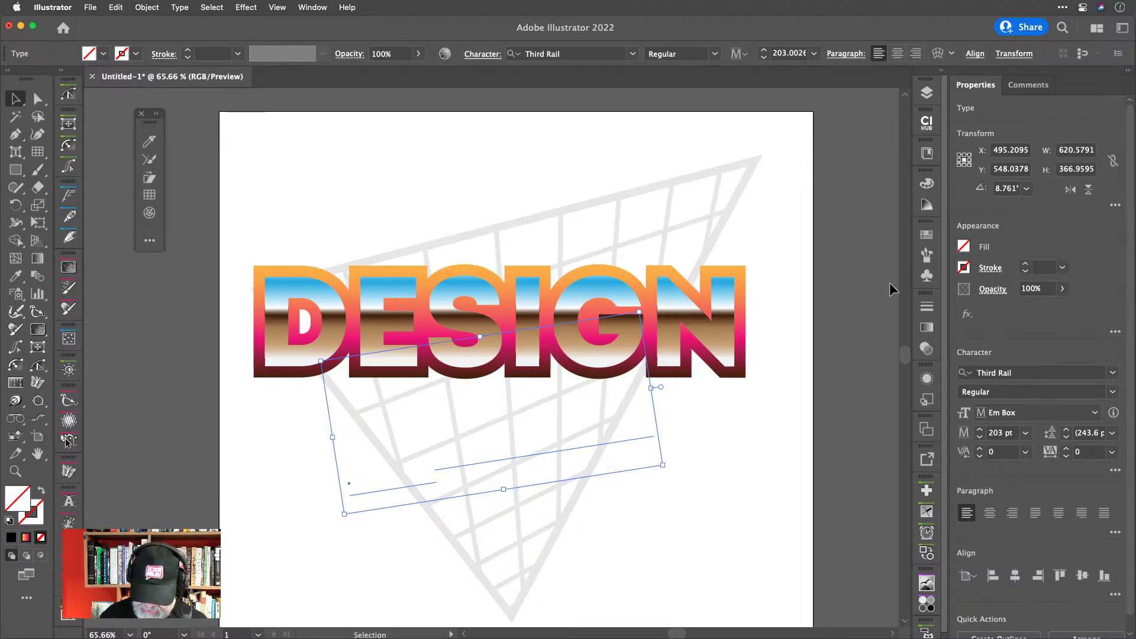
{"action": "key", "text": "period"}
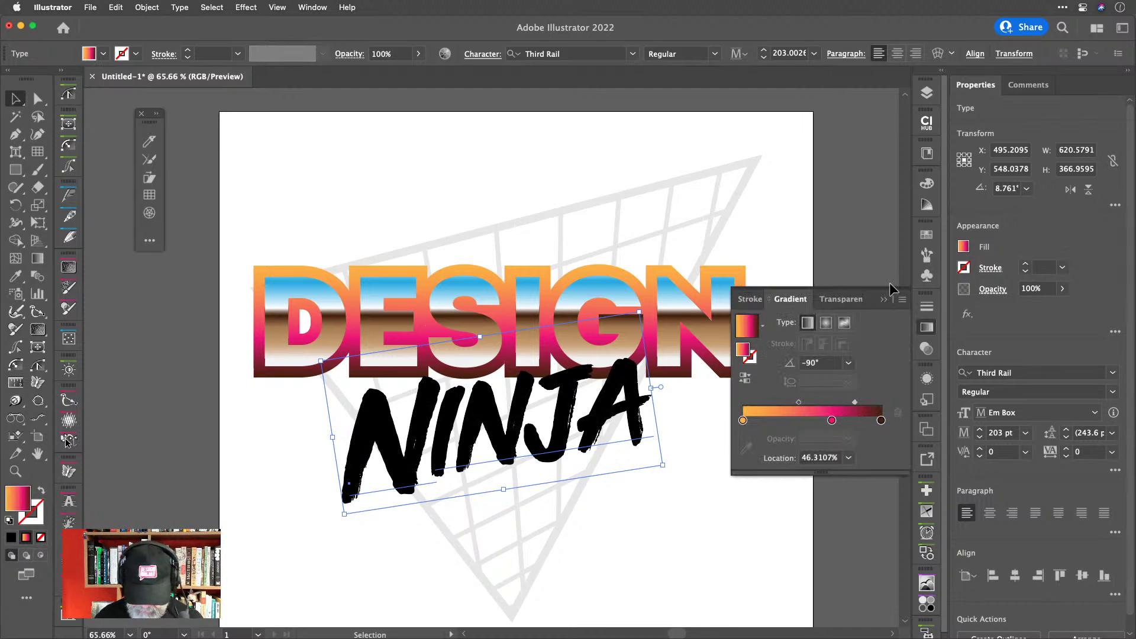
{"action": "key", "text": "slash"}
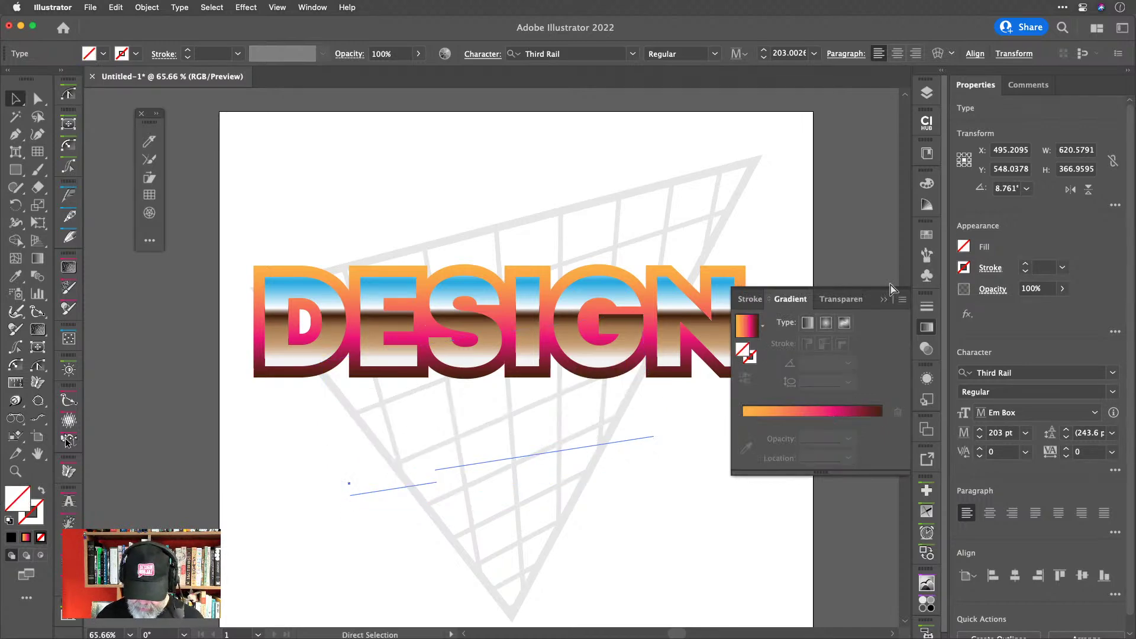
{"action": "key", "text": "comma"}
{"action": "key", "text": "period"}
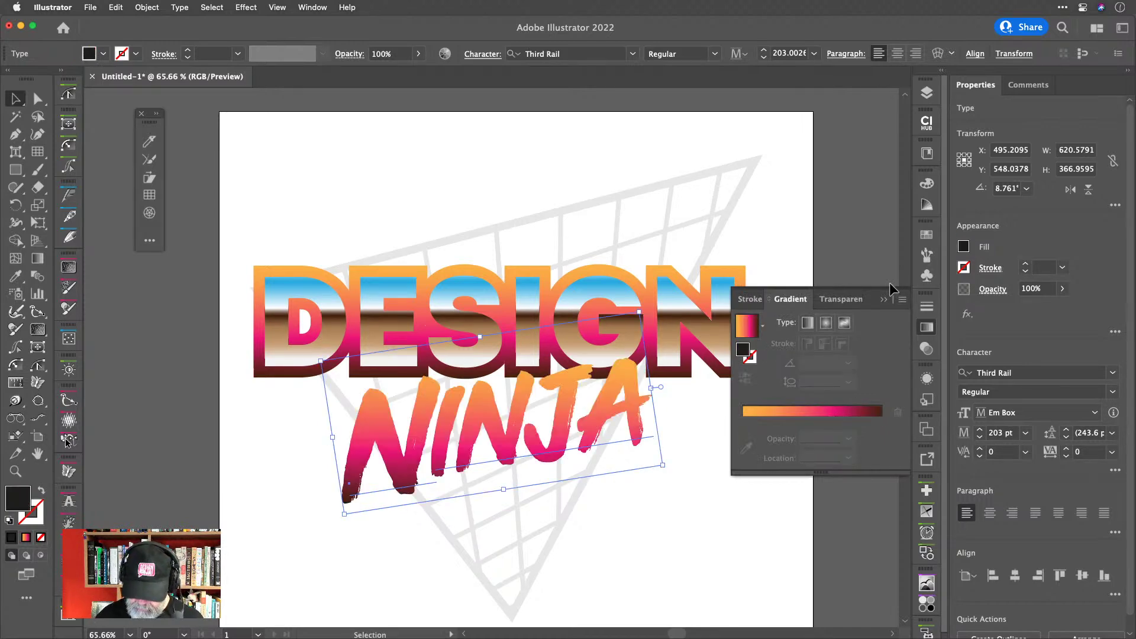
Load the Spectrums gradient library and fill the NINJA text with its rainbow gradient.
{"action": "left_click", "coordinate": [764, 326]}
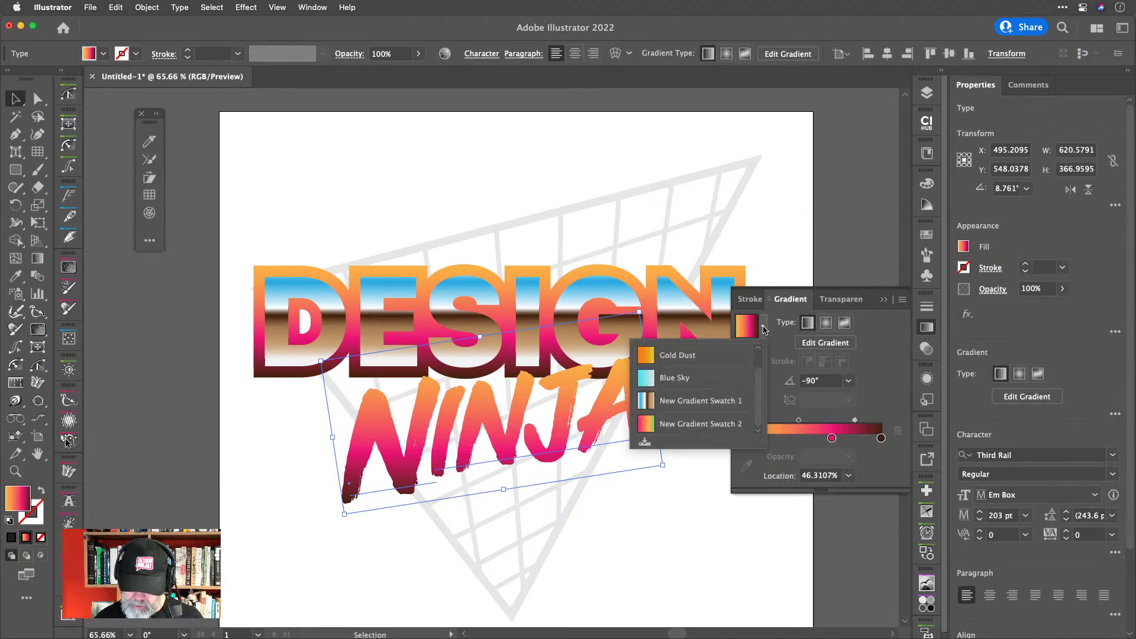
{"action": "mouse_move", "coordinate": [757, 386]}
{"action": "left_mouse_down"}
{"action": "mouse_move", "coordinate": [758, 396]}
{"action": "mouse_move", "coordinate": [762, 364]}
{"action": "left_mouse_up"}
{"action": "left_click", "coordinate": [867, 348]}
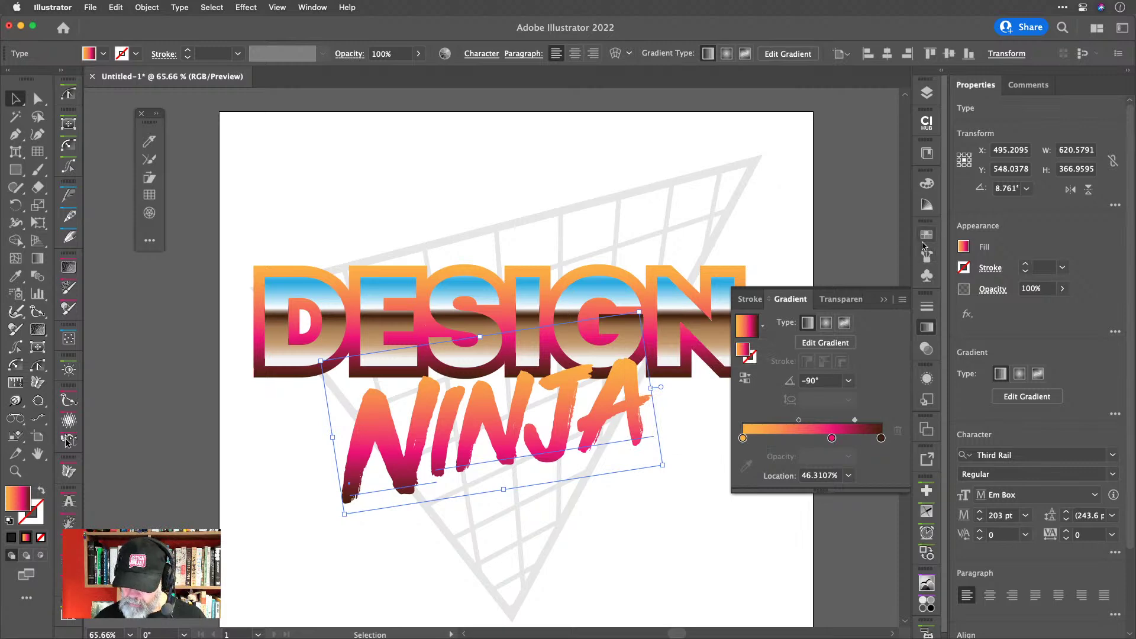
{"action": "left_click", "coordinate": [927, 235]}
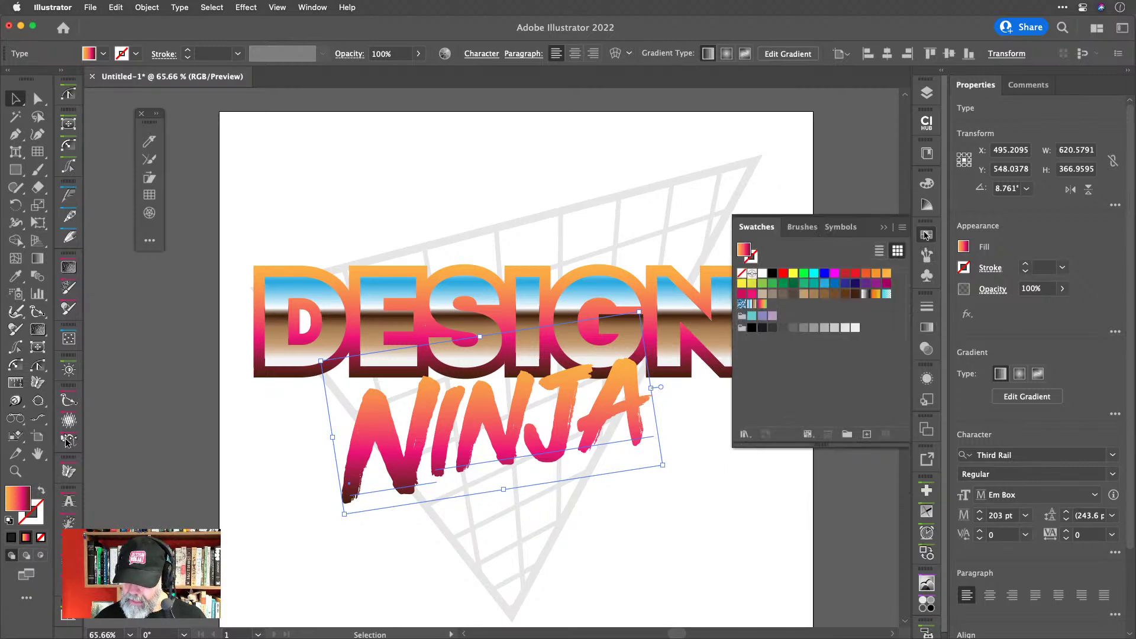
{"action": "left_click", "coordinate": [744, 434]}
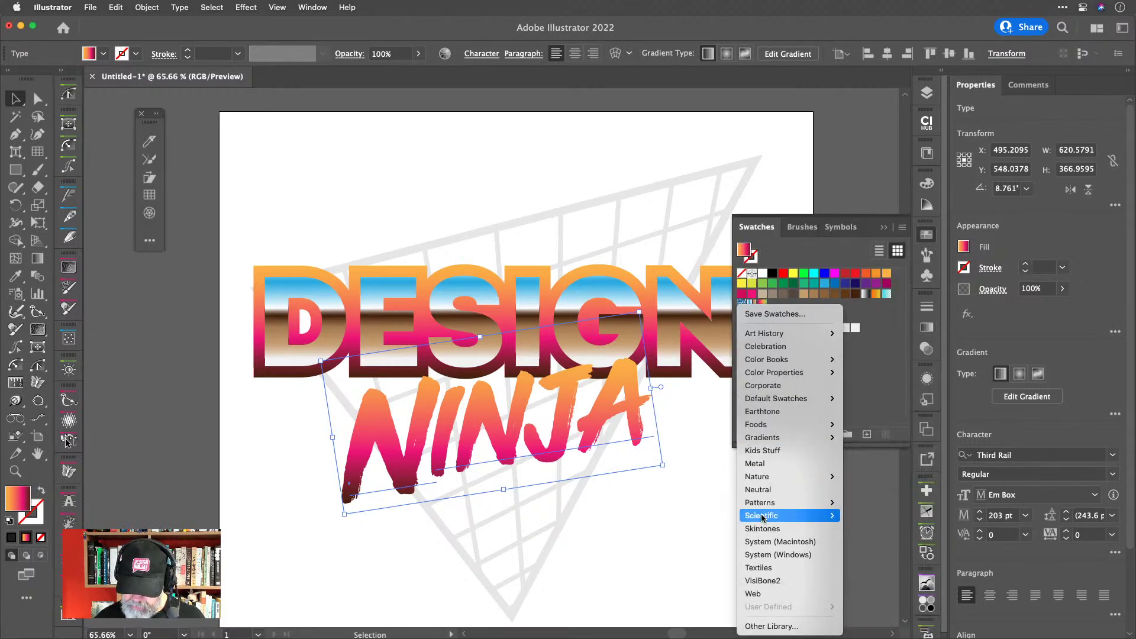
{"action": "mouse_move", "coordinate": [771, 439]}
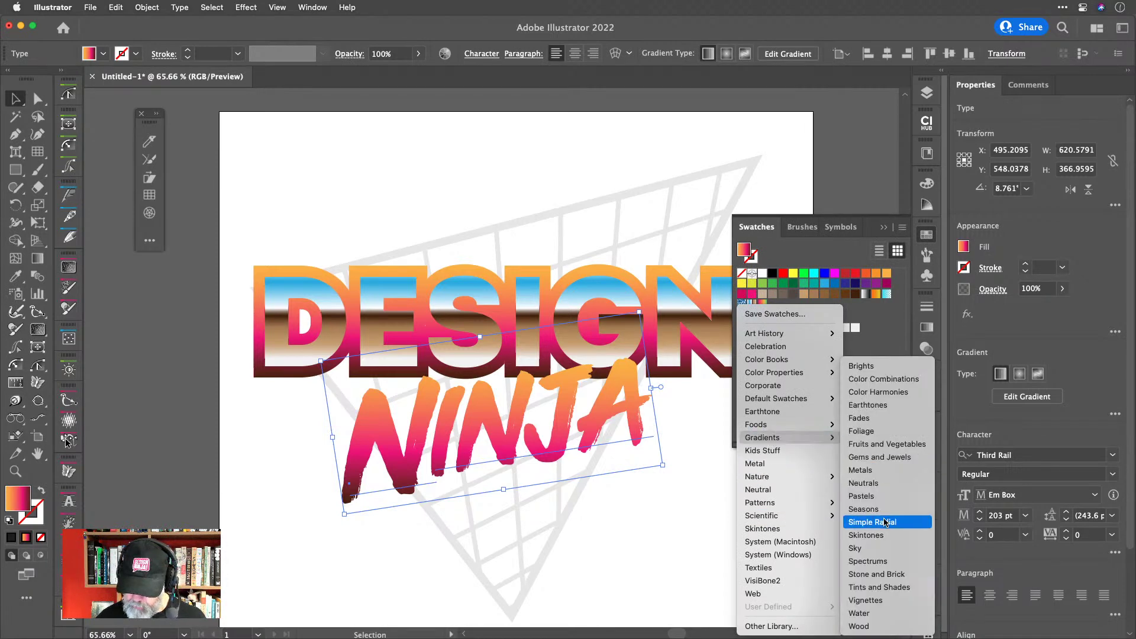
{"action": "left_click", "coordinate": [884, 562]}
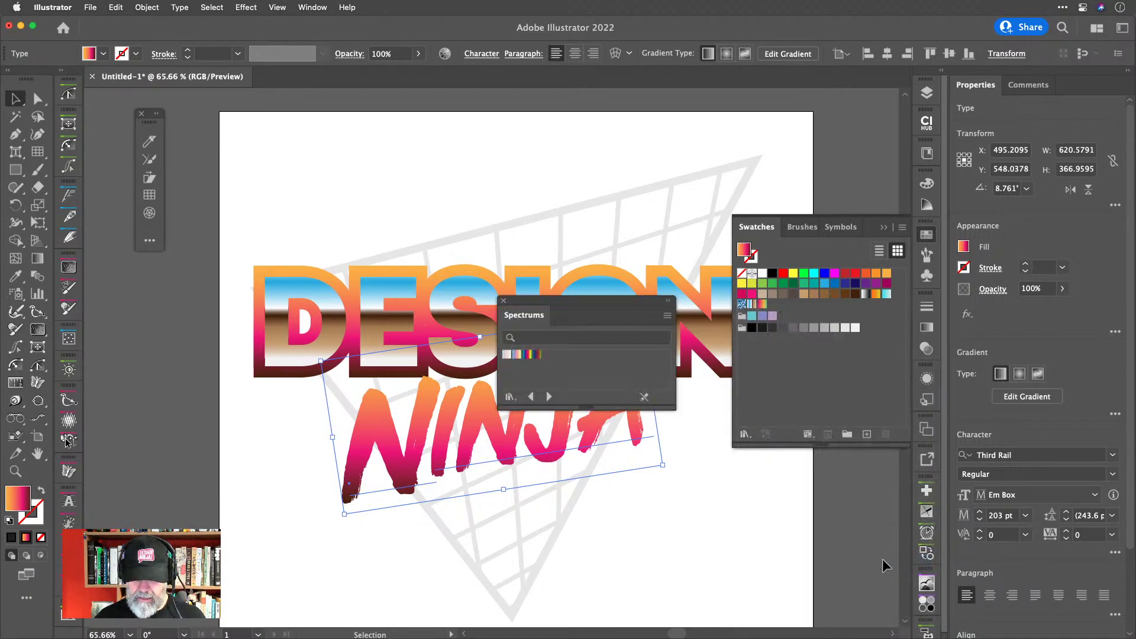
{"action": "left_click", "coordinate": [526, 356]}
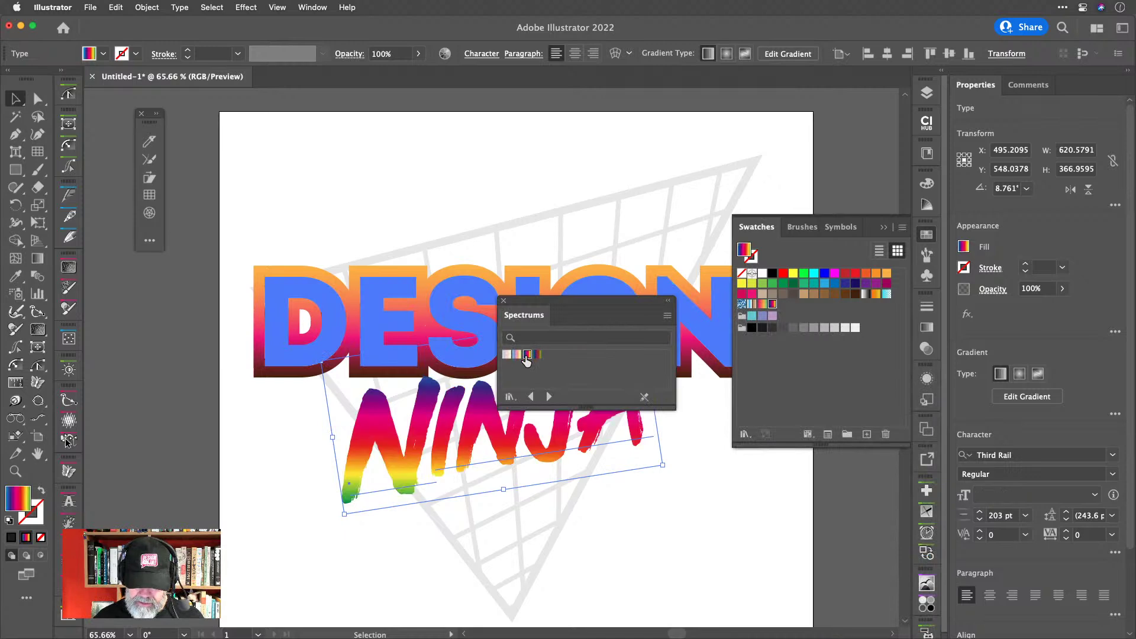
{"action": "left_click", "coordinate": [503, 300]}
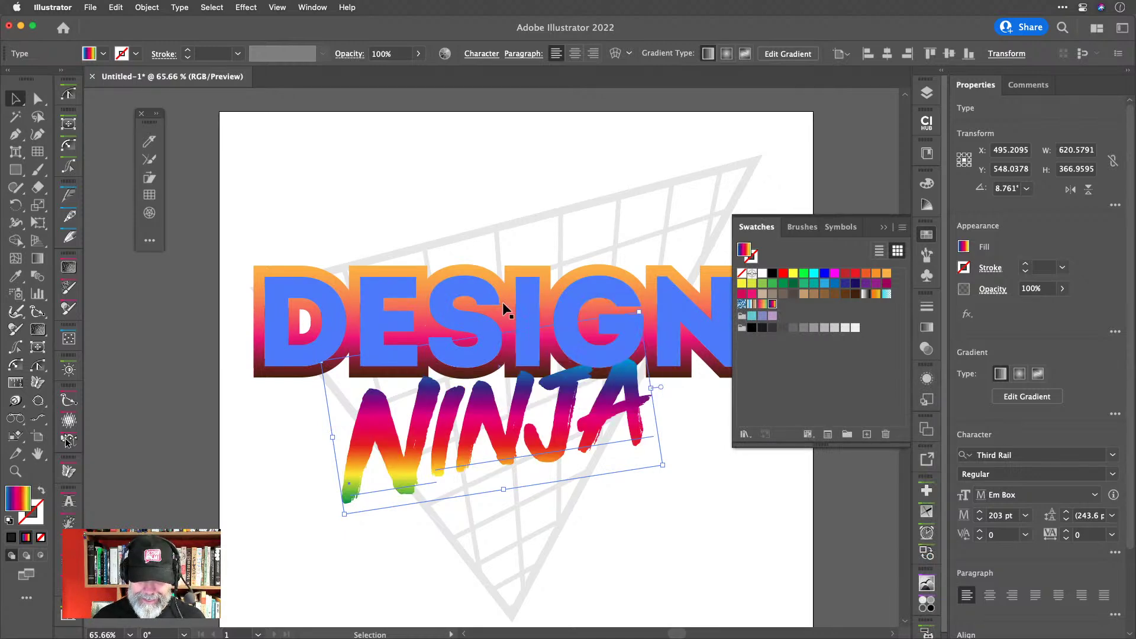
{"action": "left_click", "coordinate": [928, 232]}
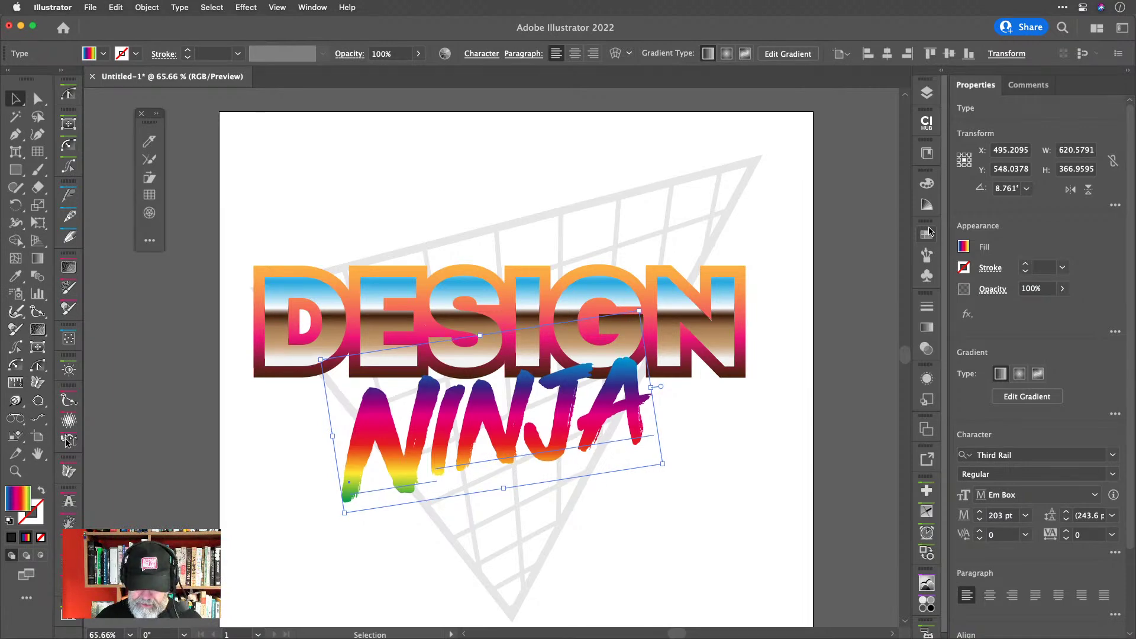
Nudge the rainbow-filled NINJA text up 10 px in 1 px steps.
{"action": "key", "text": "Up"}
{"action": "key", "text": "Up"}
{"action": "key", "text": "Up"}
{"action": "key", "text": "Up"}
{"action": "key", "text": "Up"}
{"action": "key", "text": "Up"}
{"action": "key", "text": "Up"}
{"action": "key", "text": "Up"}
{"action": "key", "text": "Up"}
{"action": "key", "text": "Up"}
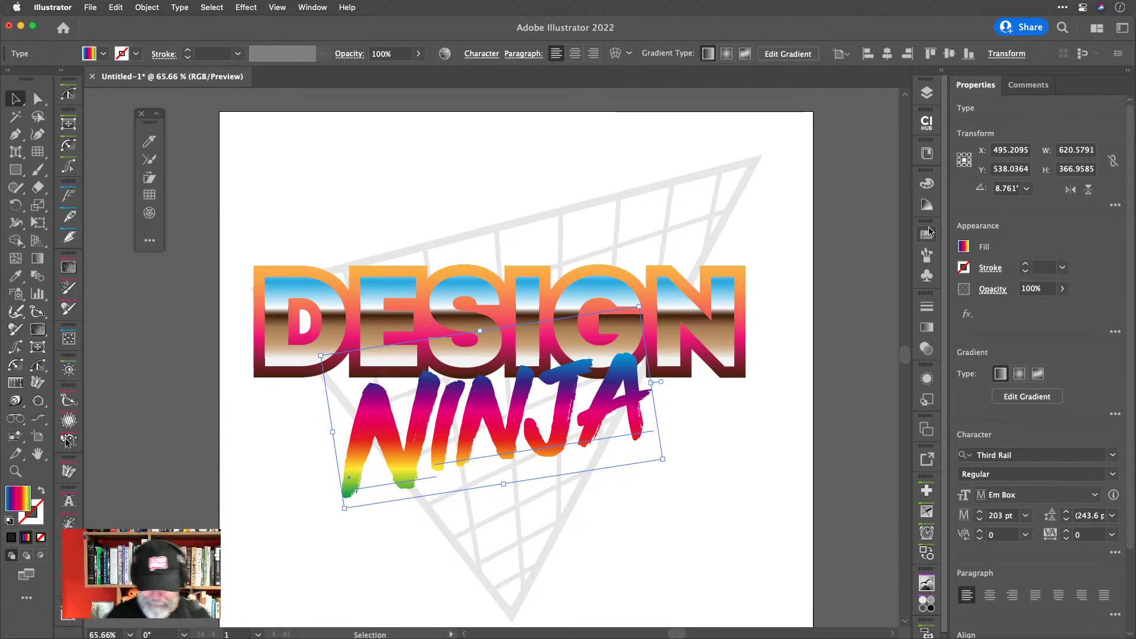
Redraw the rainbow gradient along the slant of NINJA so it runs from blue on the N to green on the A.
{"action": "key", "text": "g"}
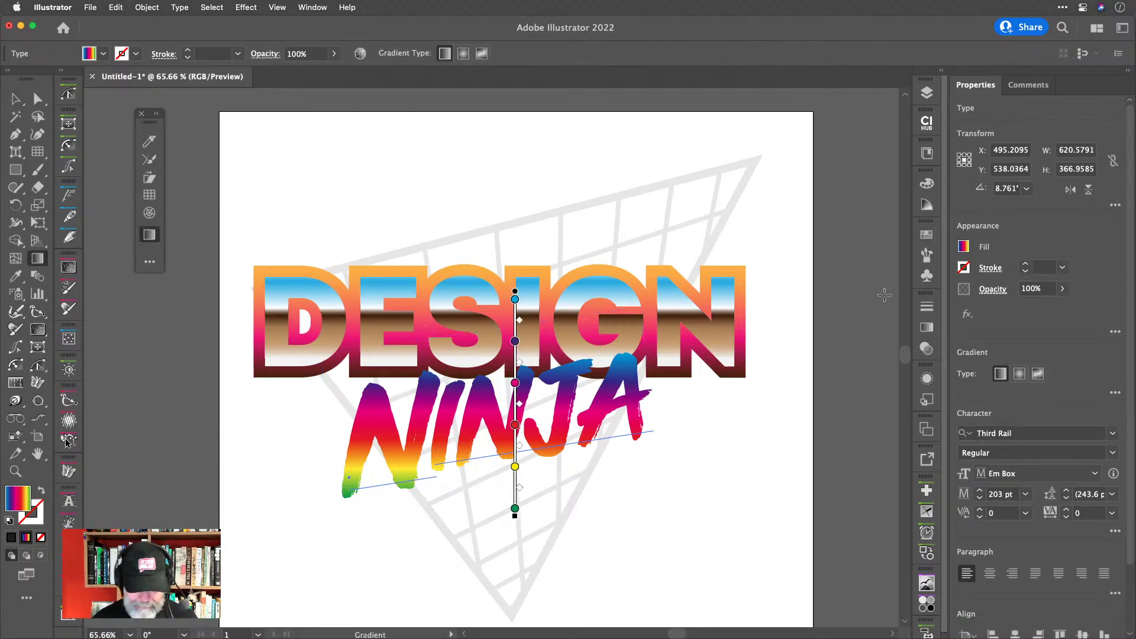
{"action": "mouse_move", "coordinate": [355, 446]}
{"action": "left_mouse_down"}
{"action": "mouse_move", "coordinate": [580, 373]}
{"action": "mouse_move", "coordinate": [649, 368]}
{"action": "left_mouse_up"}
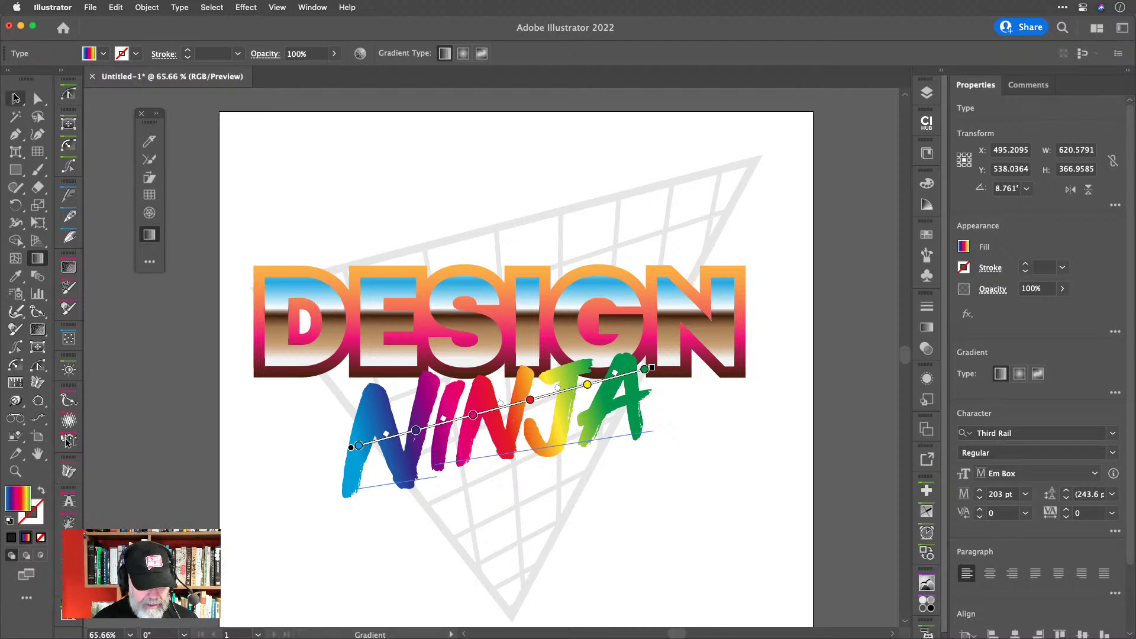
{"action": "key", "text": "v"}
{"action": "left_click", "coordinate": [325, 188]}
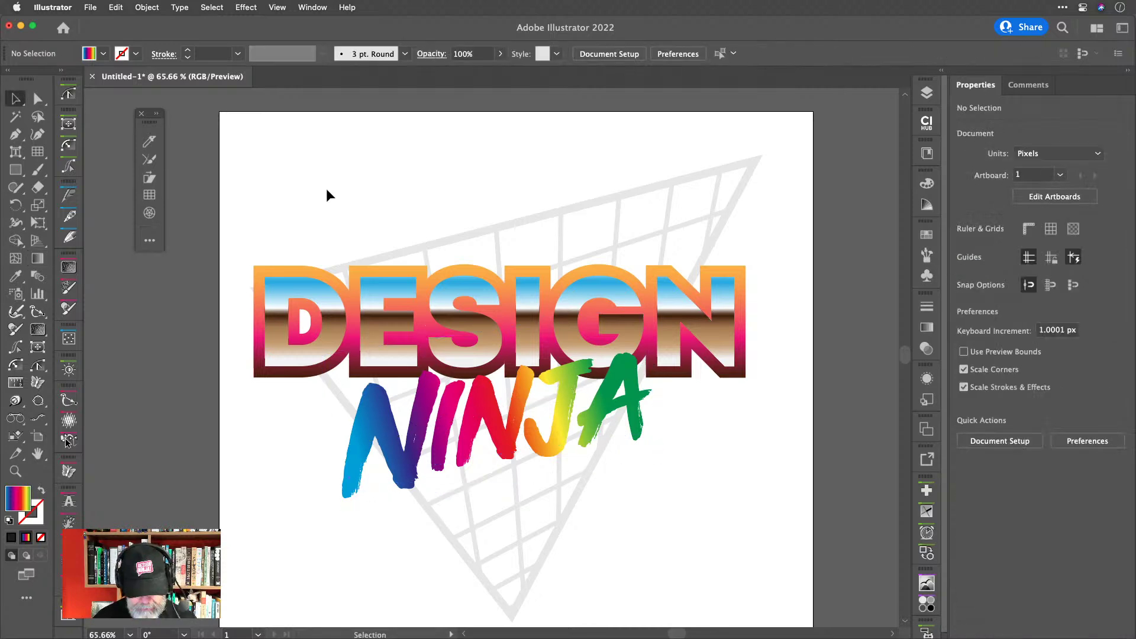
Apply the AG Splatter effect to the NINJA text and set its density to 144%.
{"action": "left_click", "coordinate": [471, 404]}
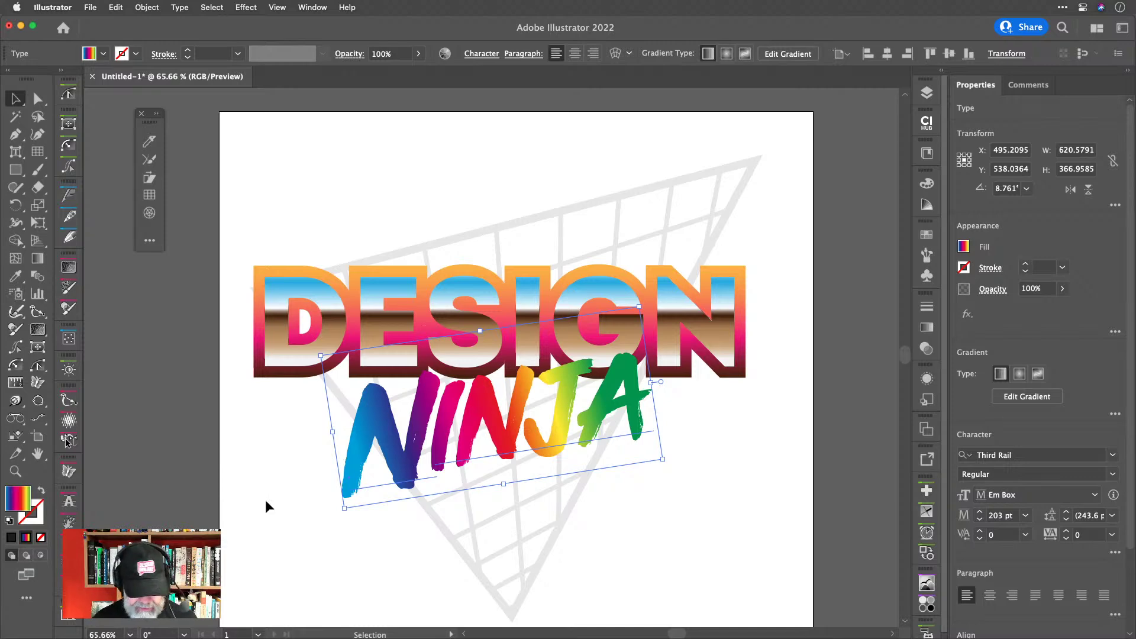
{"action": "double_click", "coordinate": [69, 523]}
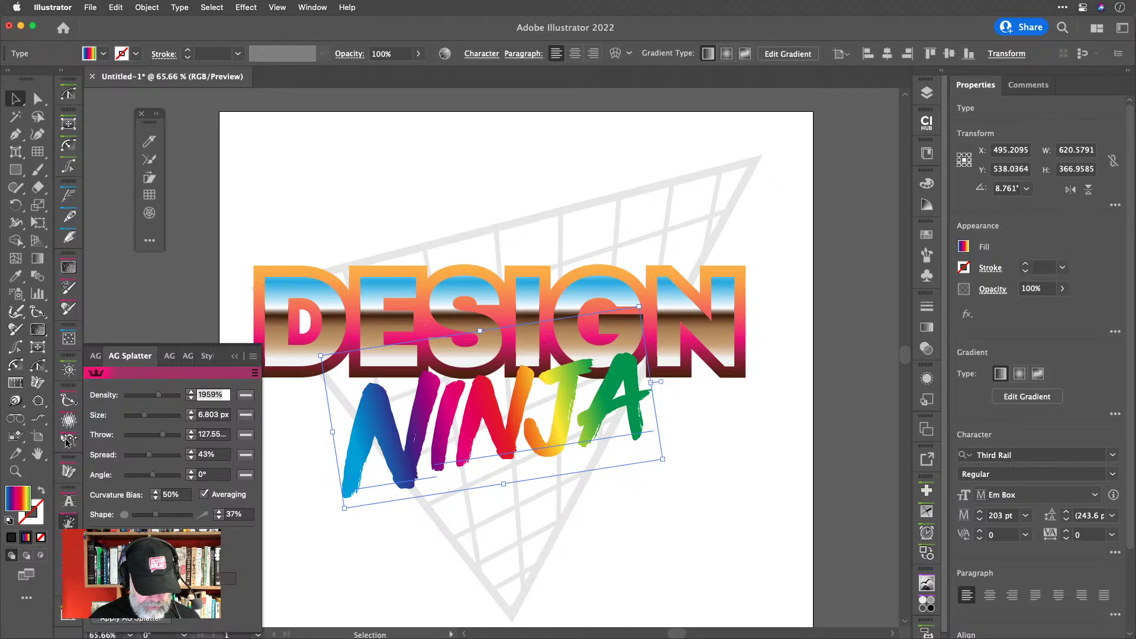
{"action": "left_click", "coordinate": [152, 619]}
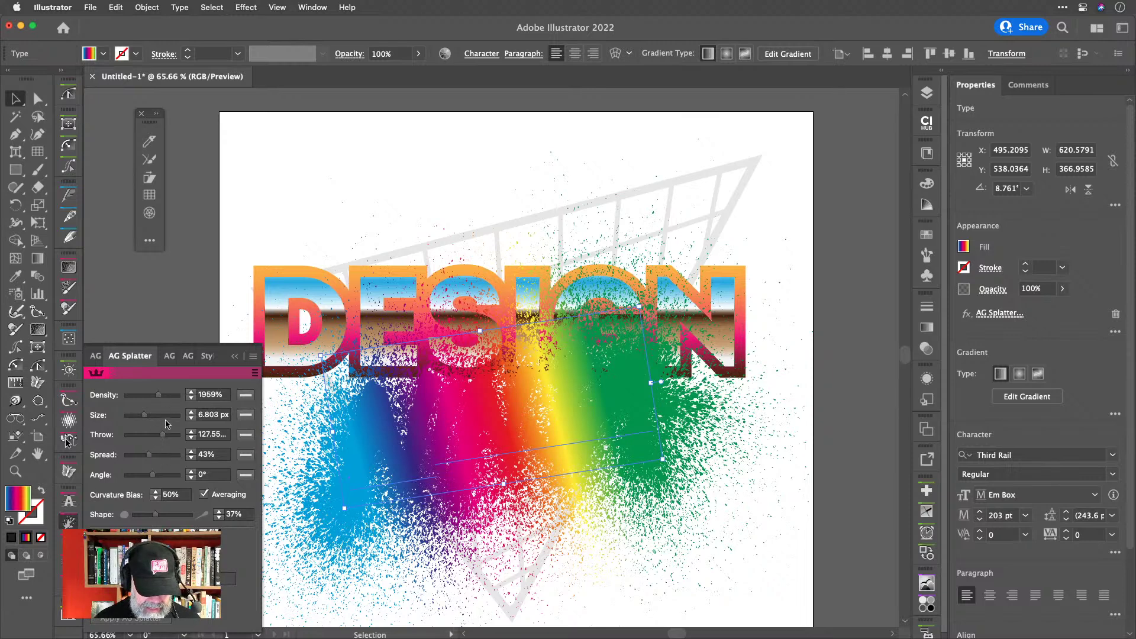
{"action": "left_click_drag", "start_coordinate": [160, 400], "coordinate": [148, 401]}
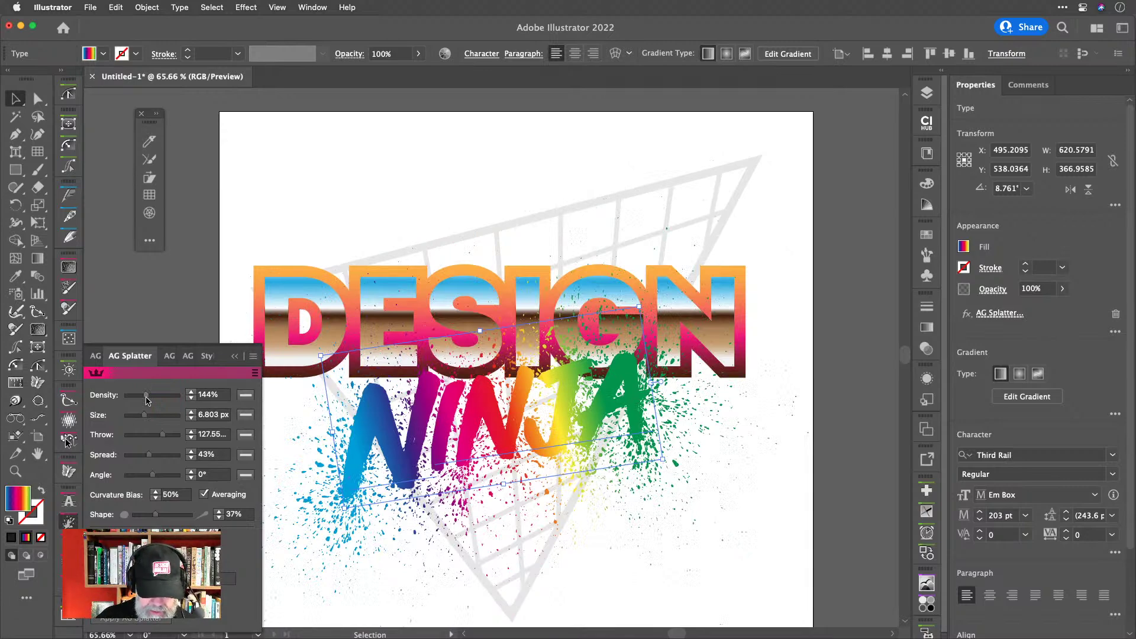
Enlarge the NINJA splatter drops, settling on a size of 13 px.
{"action": "scroll", "coordinate": [395, 467], "scroll_direction": "up", "scroll_amount": 3}
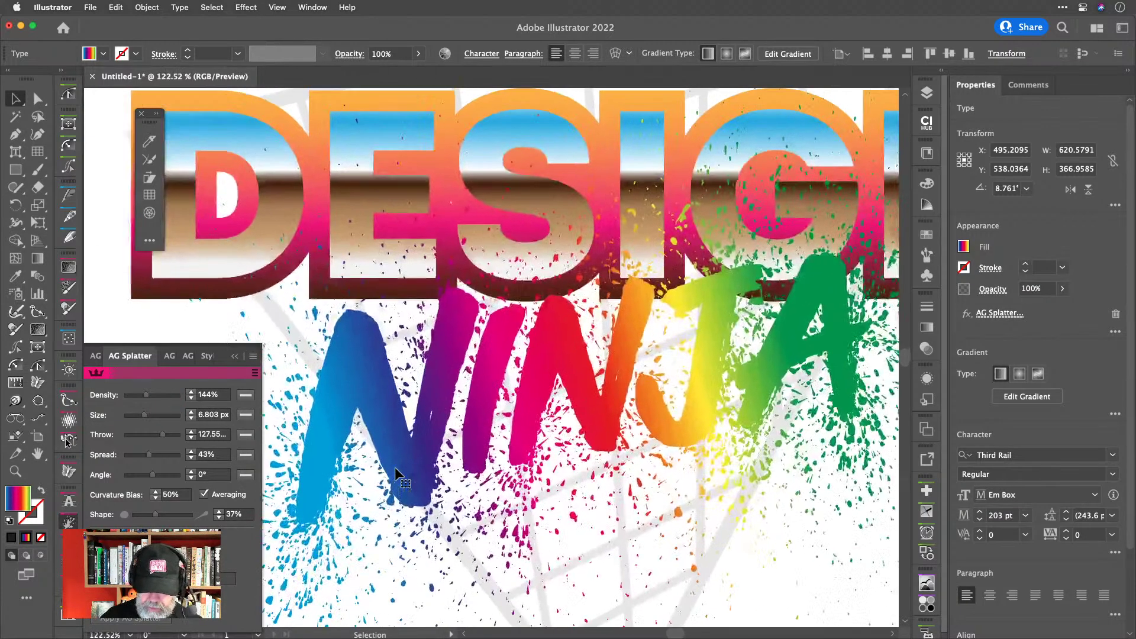
{"action": "scroll", "coordinate": [396, 467], "scroll_direction": "down", "scroll_amount": 2}
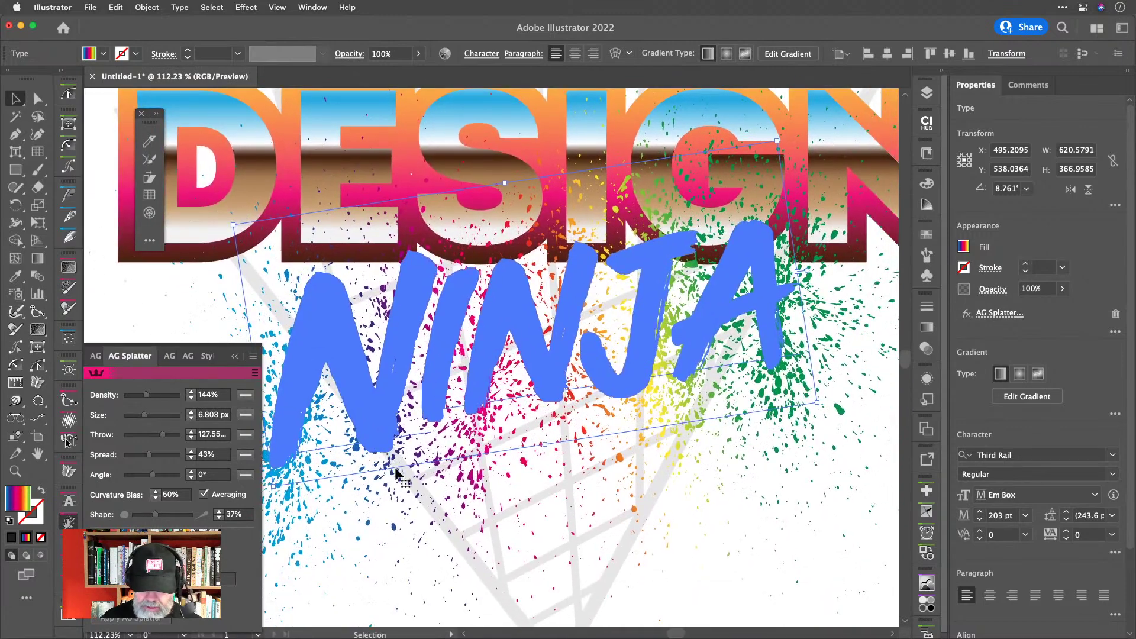
{"action": "scroll", "coordinate": [395, 467], "scroll_direction": "up", "scroll_amount": 2}
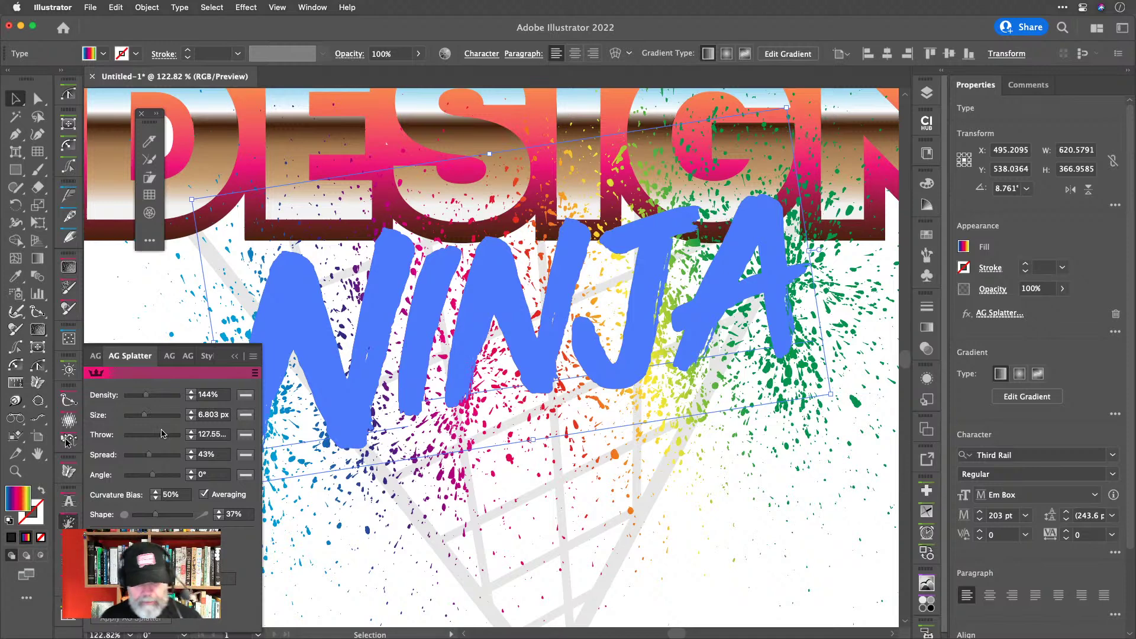
{"action": "left_click_drag", "start_coordinate": [144, 418], "coordinate": [153, 419]}
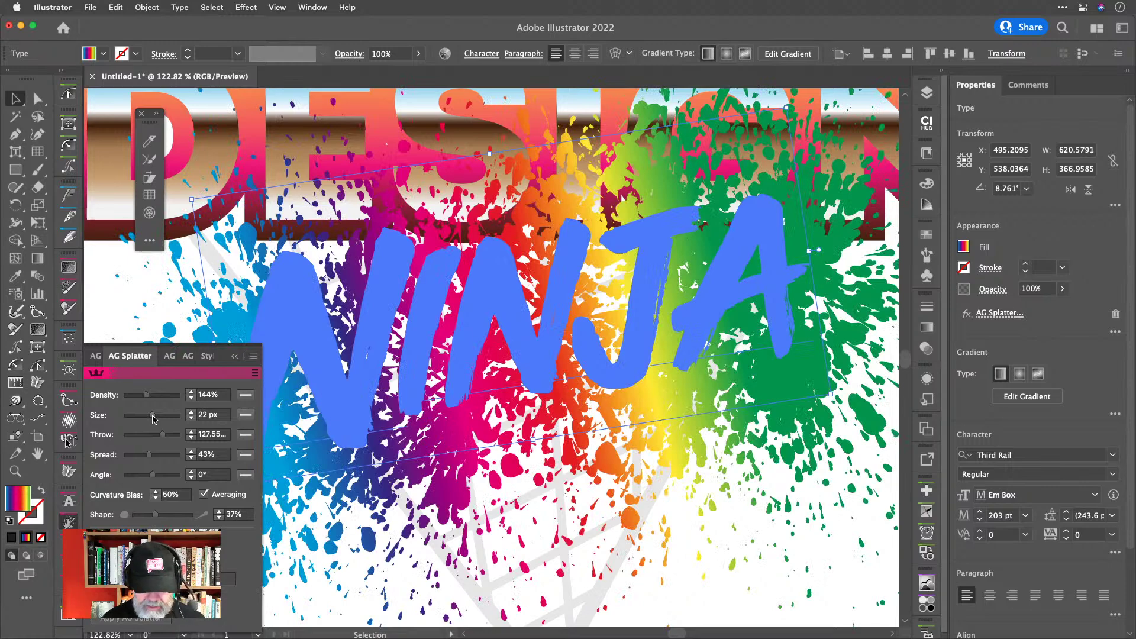
{"action": "left_click_drag", "start_coordinate": [153, 416], "coordinate": [149, 420]}
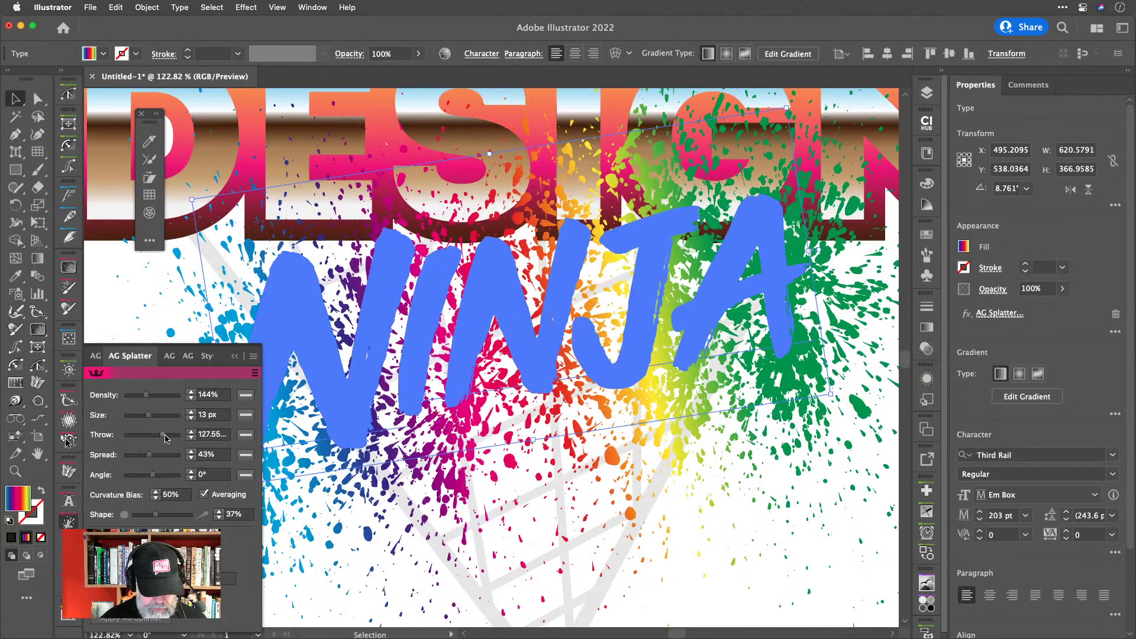
Try several throw distances for the NINJA splatter between 1.8 px and 67 px, ending at 35 px.
{"action": "left_click_drag", "start_coordinate": [164, 437], "coordinate": [159, 437]}
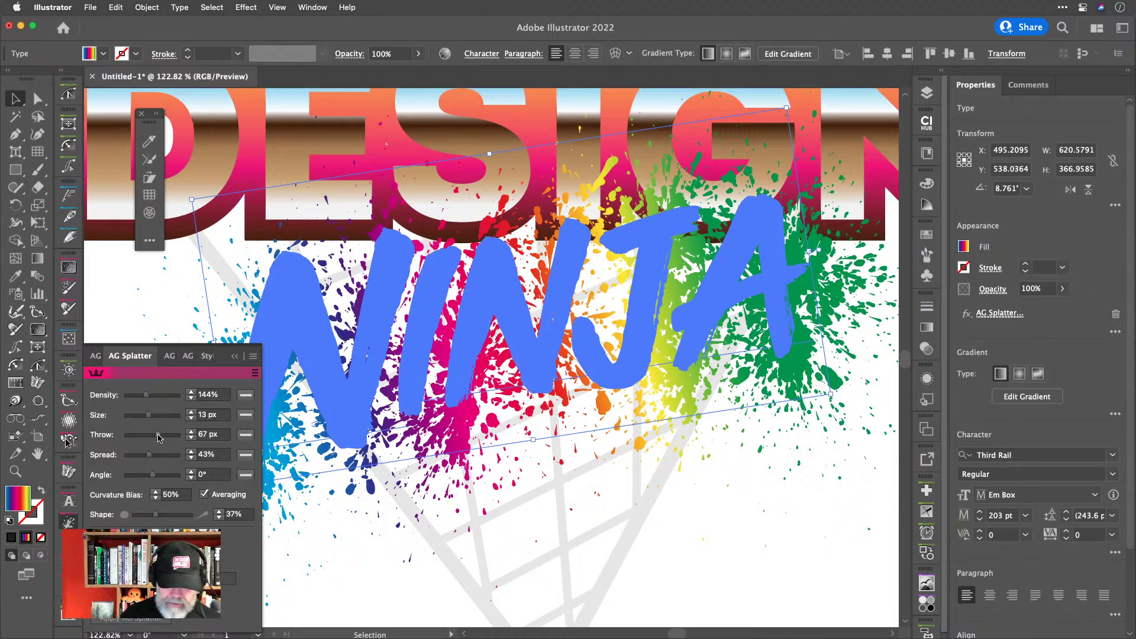
{"action": "left_click_drag", "start_coordinate": [158, 437], "coordinate": [135, 436]}
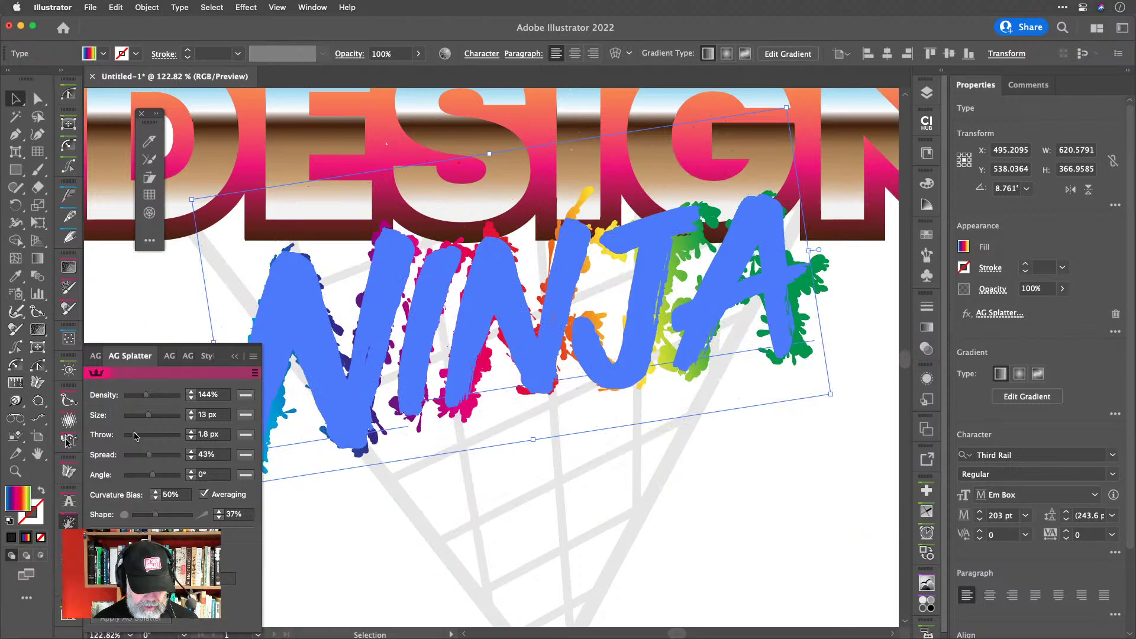
{"action": "left_click_drag", "start_coordinate": [135, 437], "coordinate": [142, 438]}
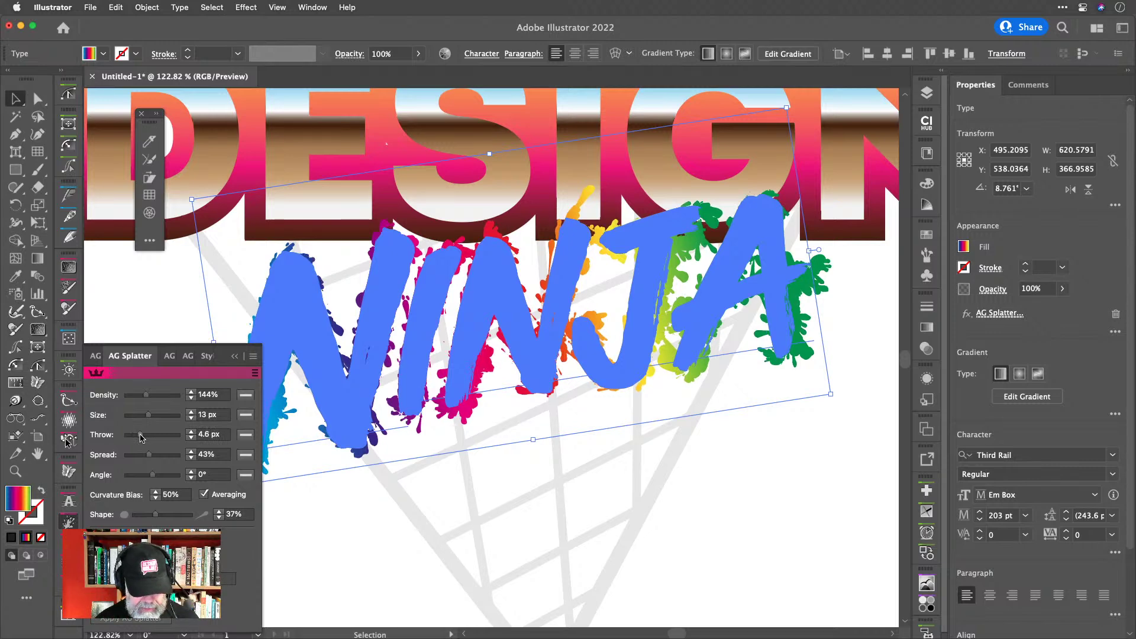
{"action": "left_click_drag", "start_coordinate": [140, 437], "coordinate": [149, 437]}
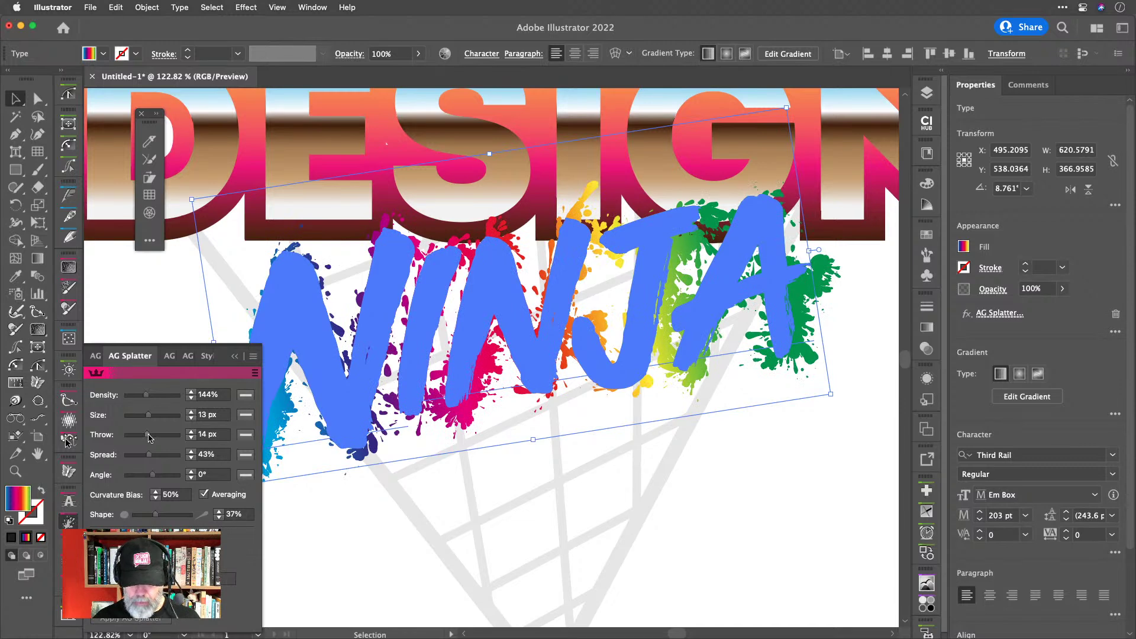
{"action": "left_click_drag", "start_coordinate": [149, 436], "coordinate": [153, 437]}
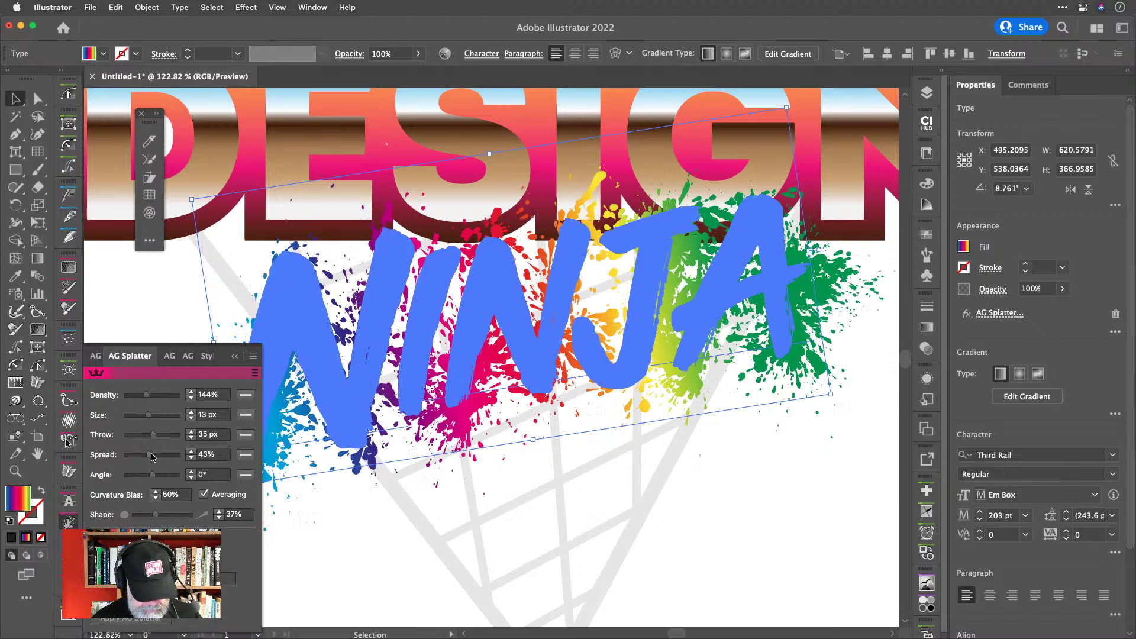
Set the NINJA splatter's spread to 73% and reduce its throw to 16 px.
{"action": "left_click_drag", "start_coordinate": [151, 457], "coordinate": [160, 457]}
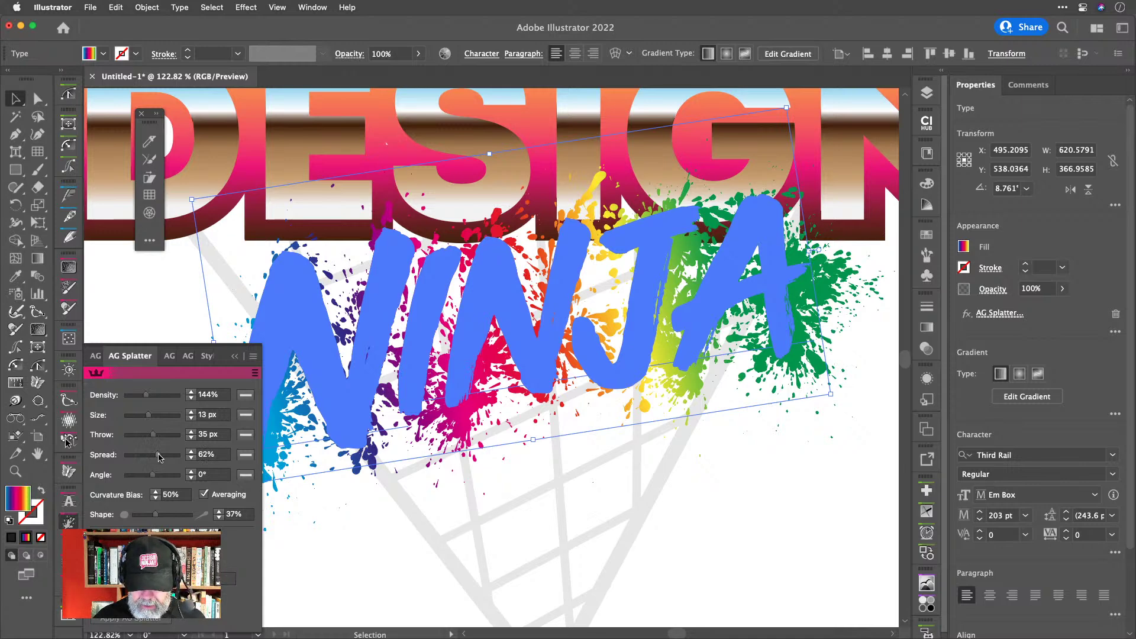
{"action": "left_click_drag", "start_coordinate": [160, 456], "coordinate": [165, 459]}
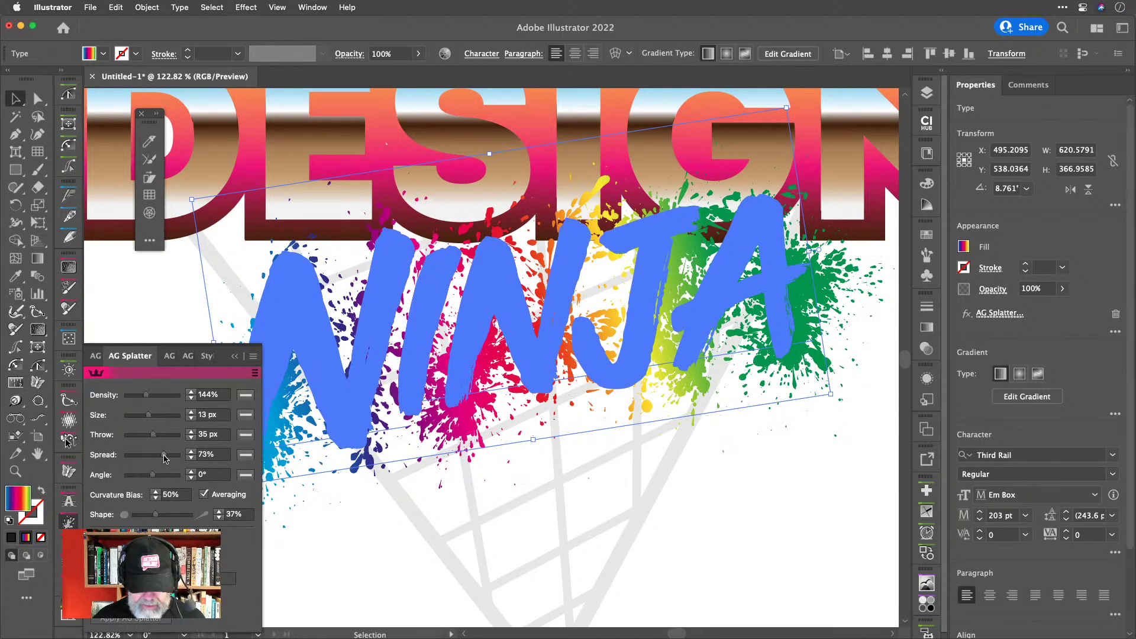
{"action": "left_click_drag", "start_coordinate": [155, 437], "coordinate": [149, 438]}
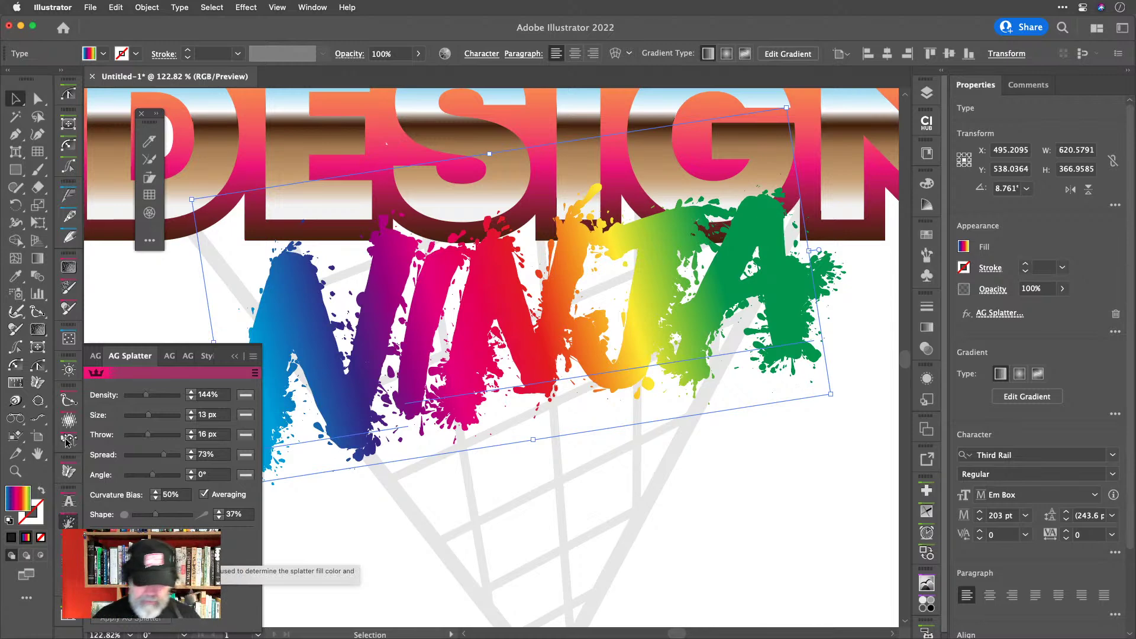
{"action": "left_click", "coordinate": [129, 358]}
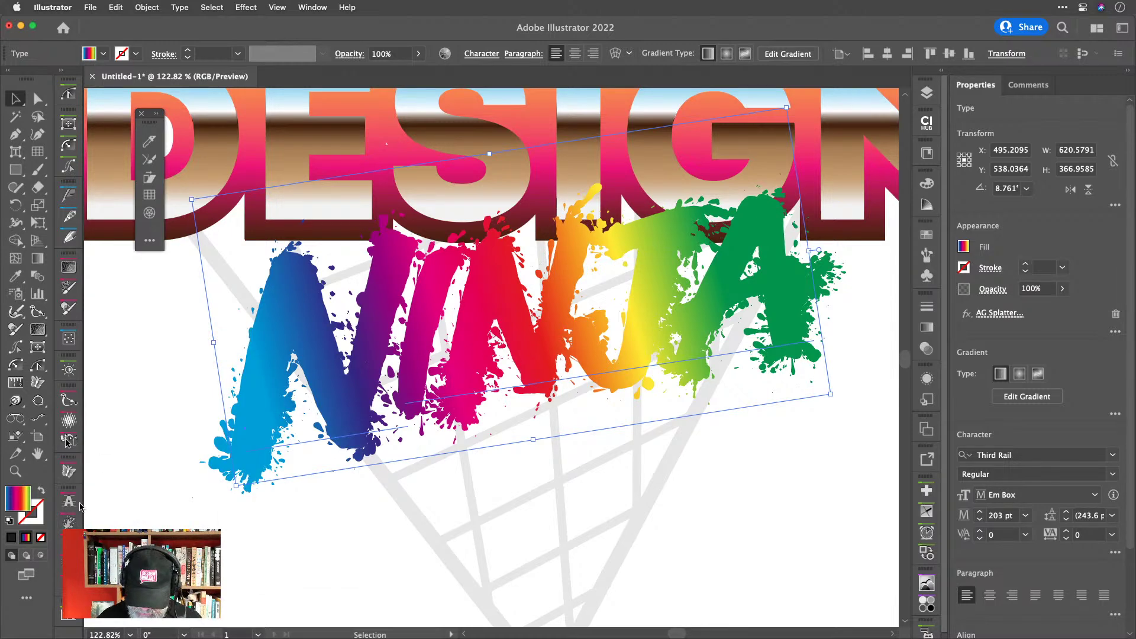
{"action": "key", "text": "super+1"}
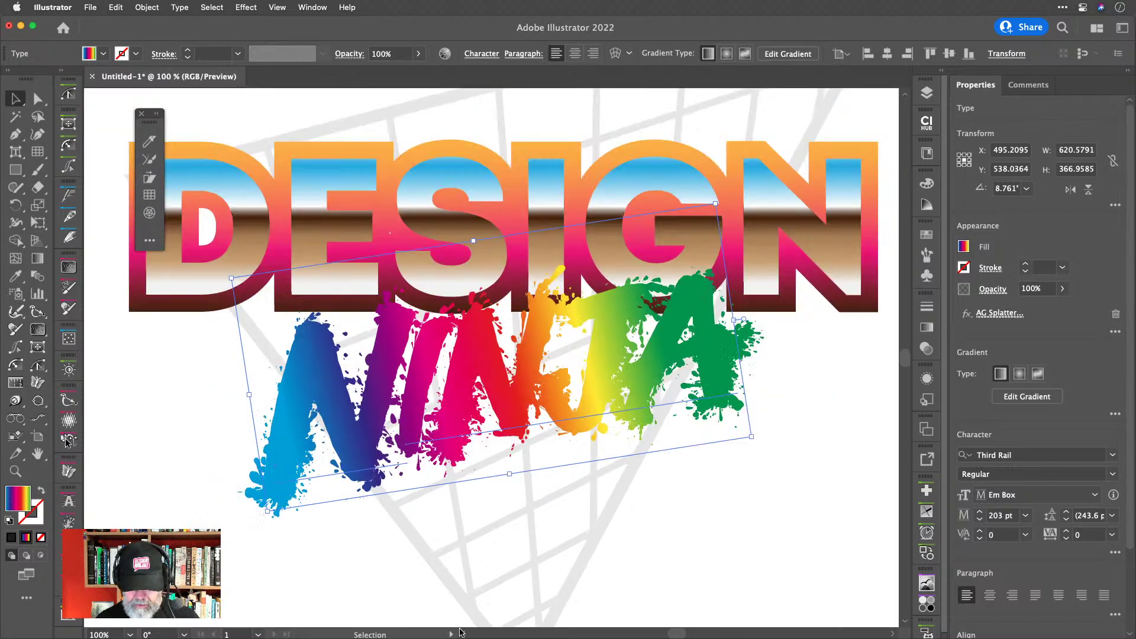
{"action": "scroll", "coordinate": [730, 494], "scroll_direction": "down", "scroll_amount": 1}
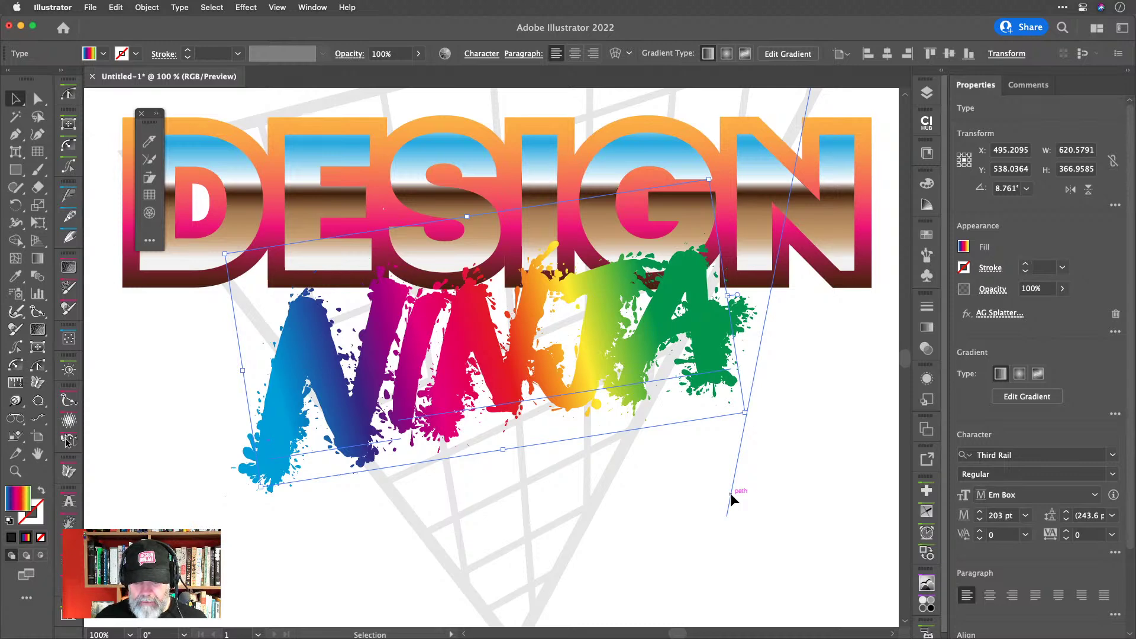
{"action": "left_click", "coordinate": [812, 215]}
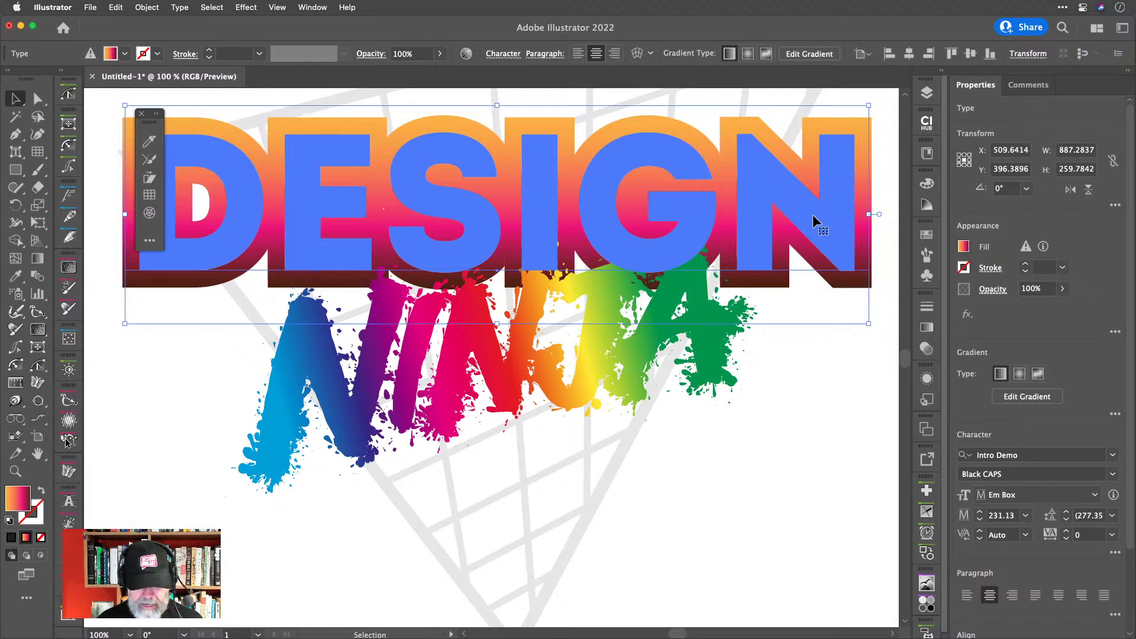
{"action": "left_click", "coordinate": [840, 436]}
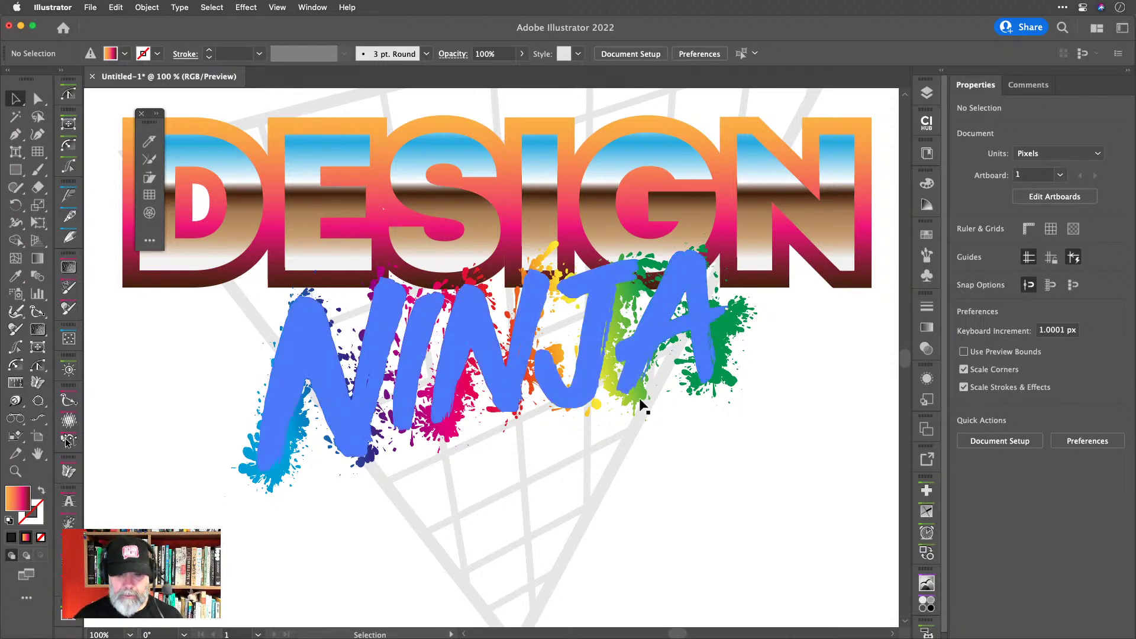
Change the upper fill of the NINJA text from the rainbow gradient to black.
{"action": "left_click", "coordinate": [589, 376]}
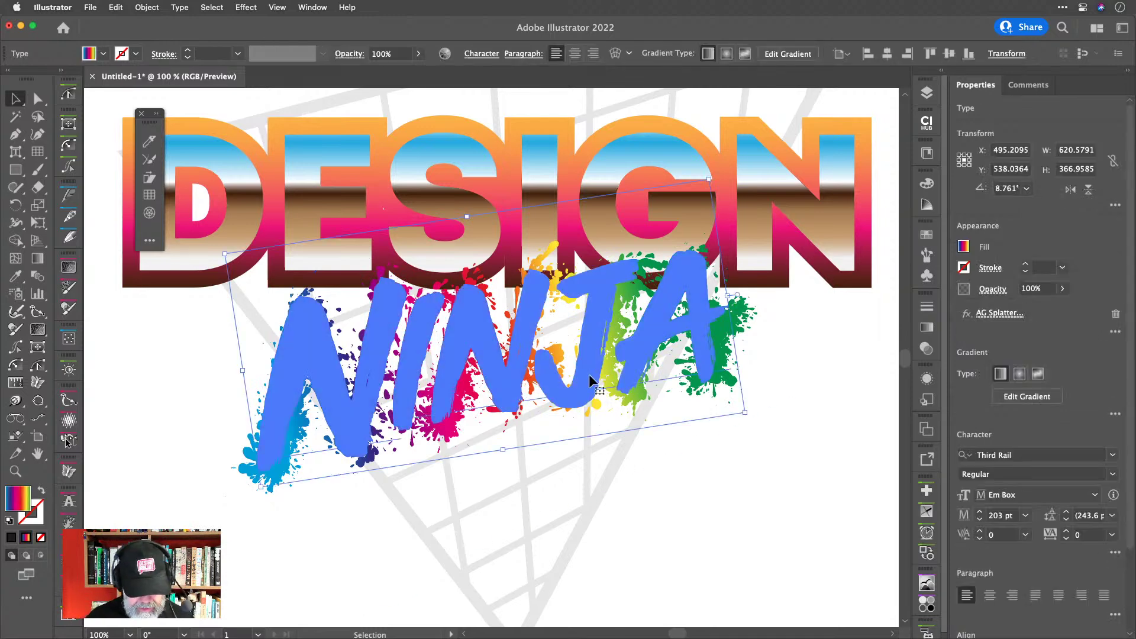
{"action": "key", "text": "a"}
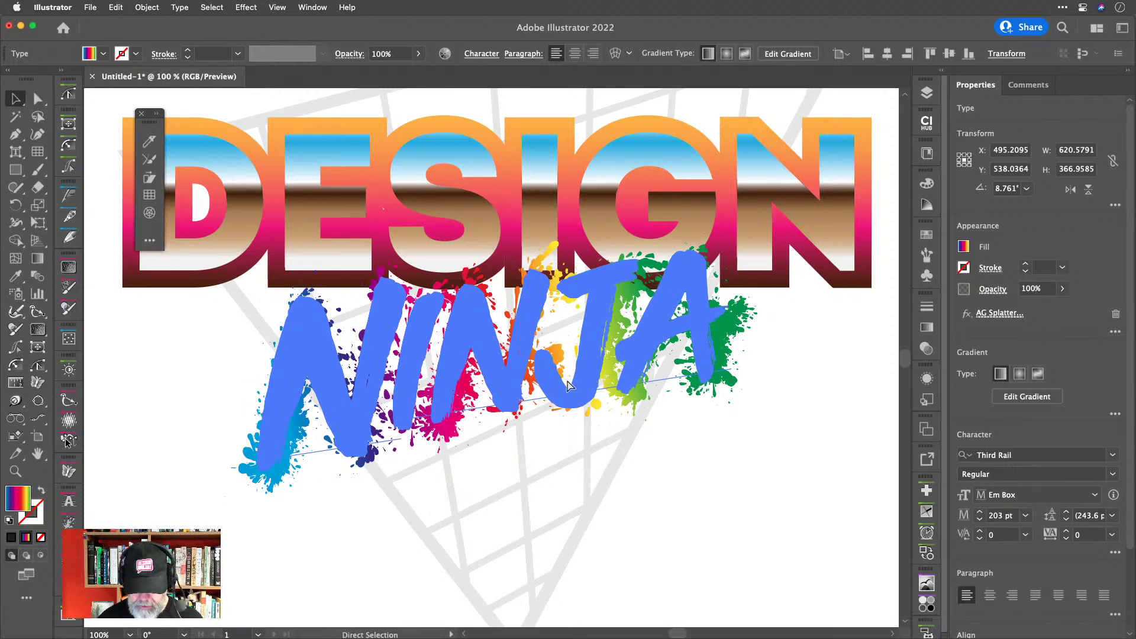
{"action": "key", "text": "v"}
{"action": "left_click", "coordinate": [926, 379]}
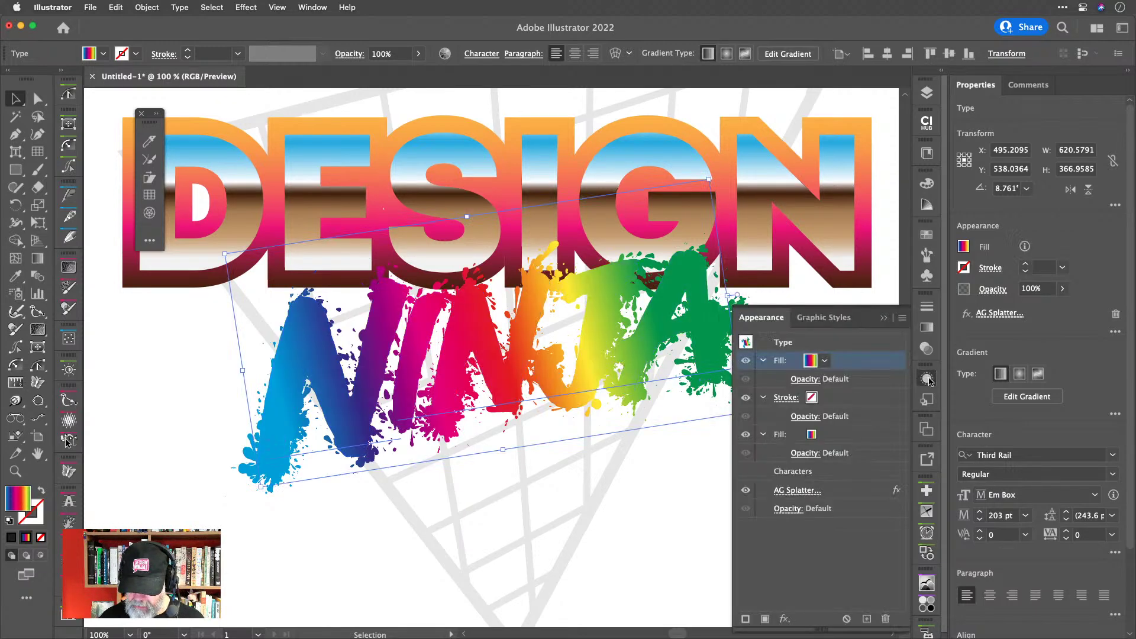
{"action": "left_click", "coordinate": [824, 361]}
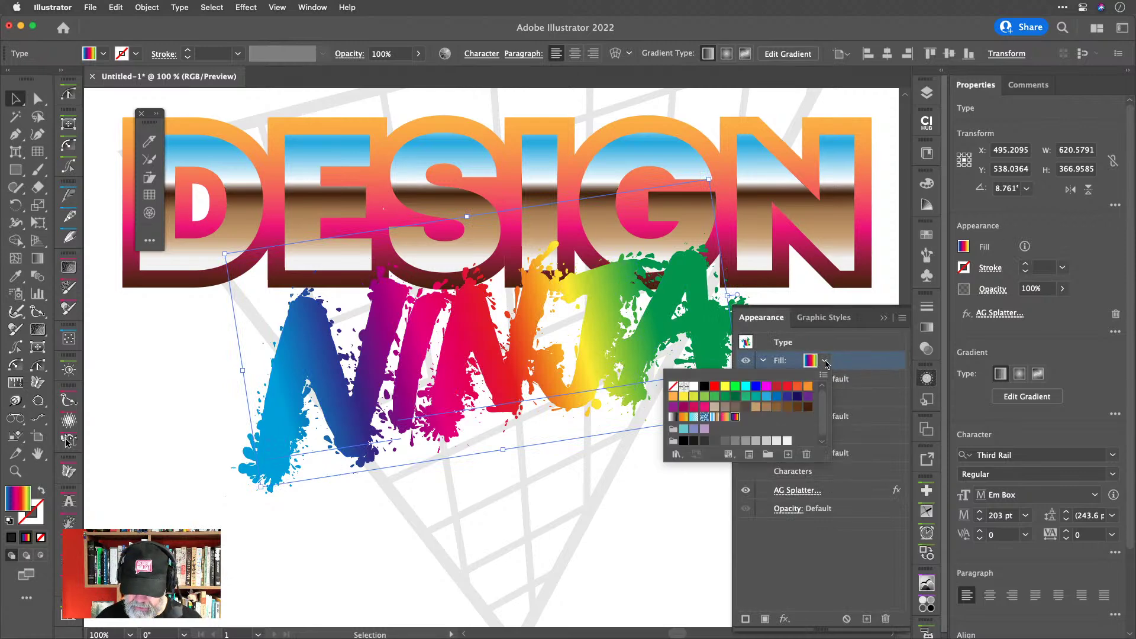
{"action": "left_click", "coordinate": [704, 386]}
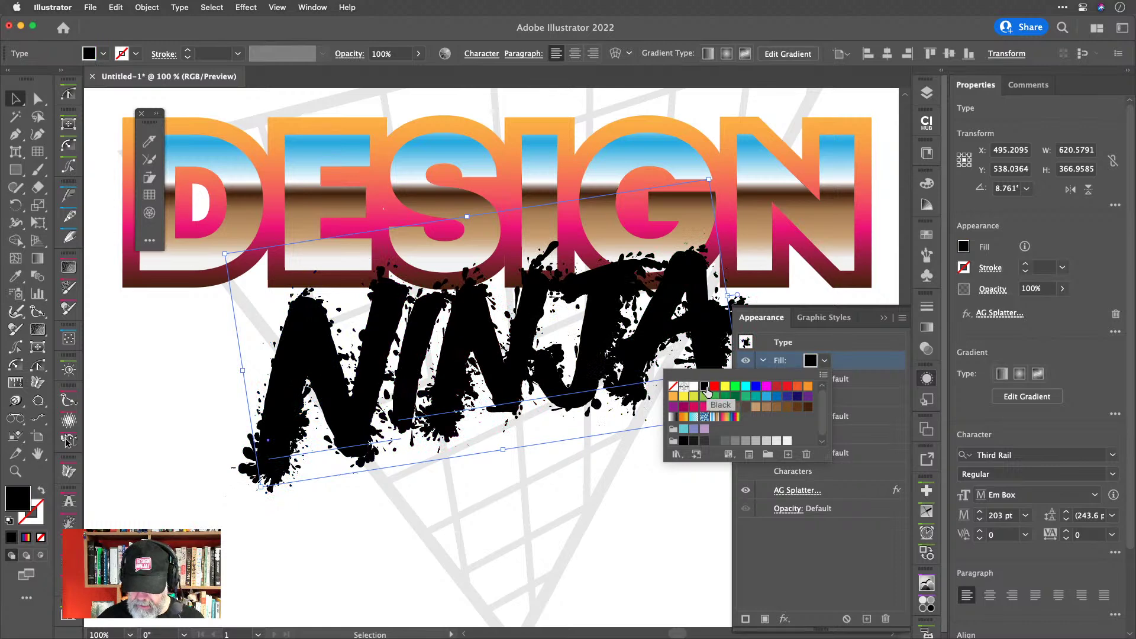
{"action": "left_click", "coordinate": [866, 367]}
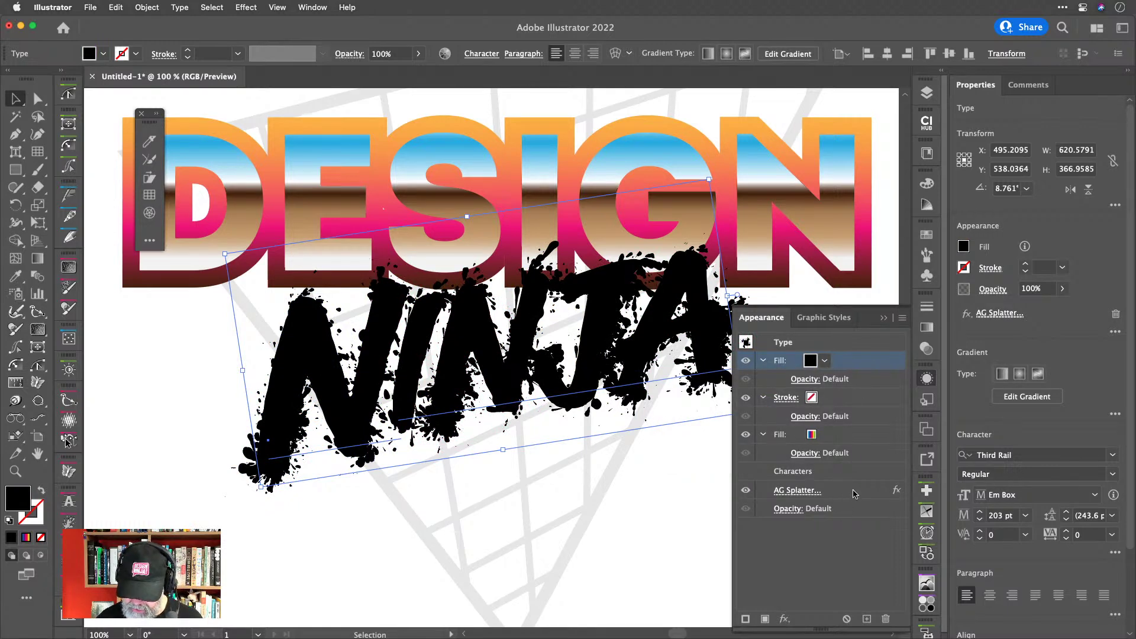
Move the AG Splatter effect onto the NINJA text's rainbow fill only and delete the black fill above it.
{"action": "left_click", "coordinate": [854, 434]}
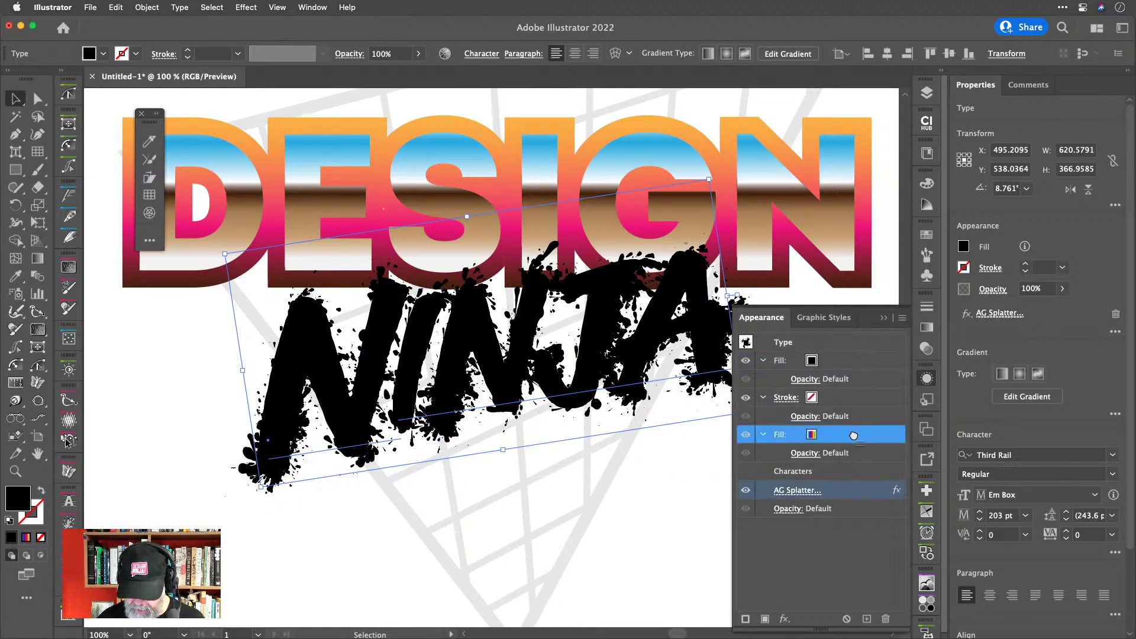
{"action": "left_click_drag", "start_coordinate": [797, 490], "coordinate": [853, 435]}
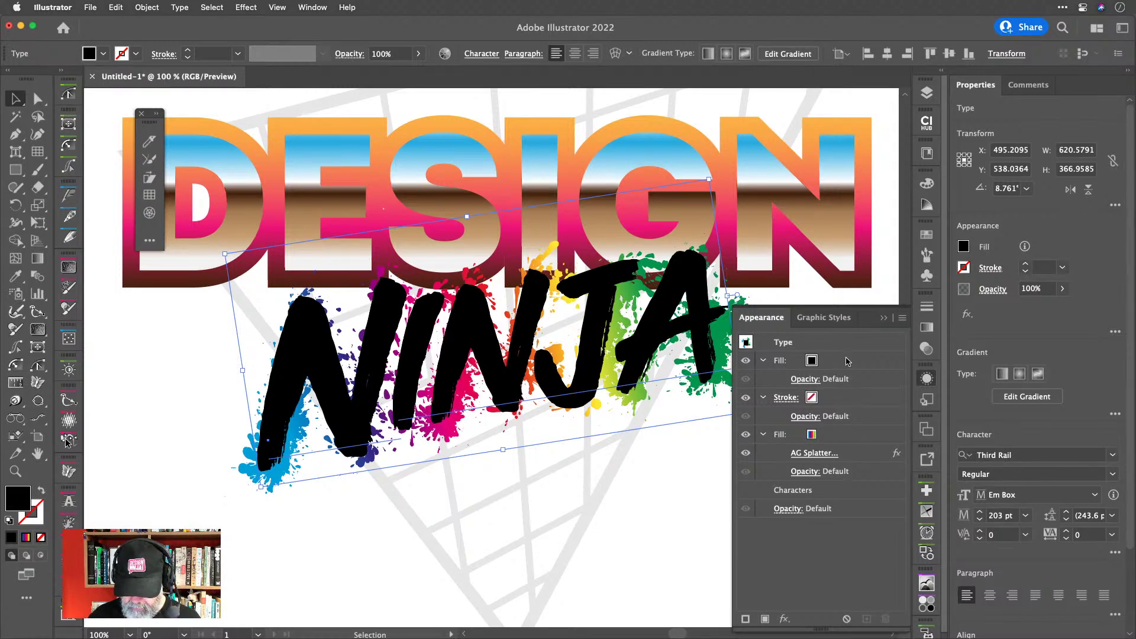
{"action": "left_click", "coordinate": [847, 362]}
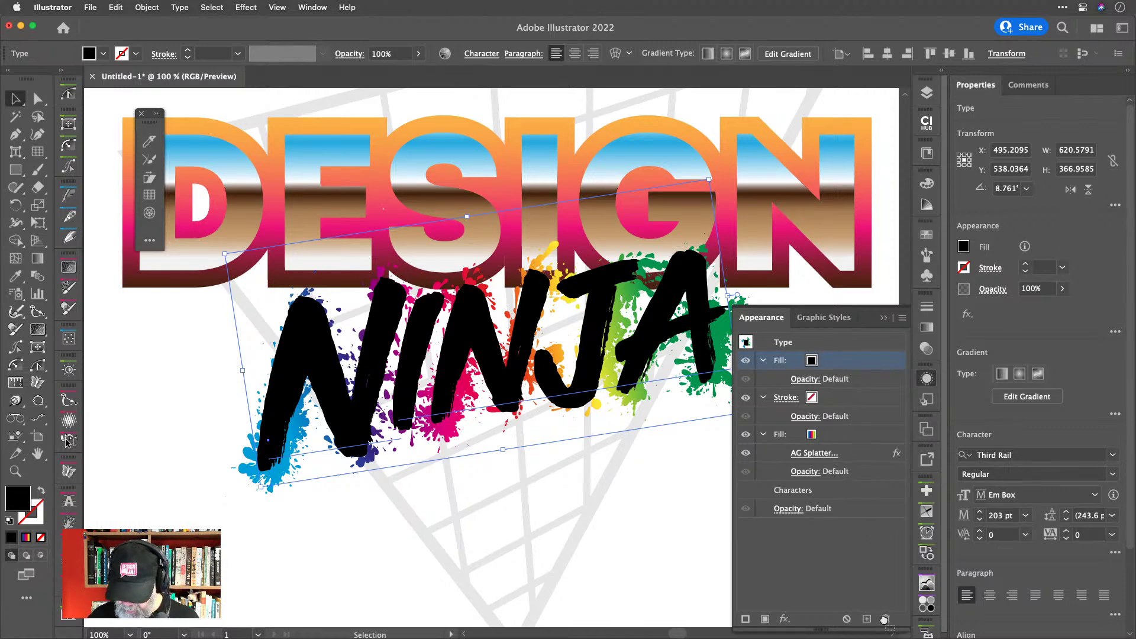
{"action": "left_click", "coordinate": [882, 619]}
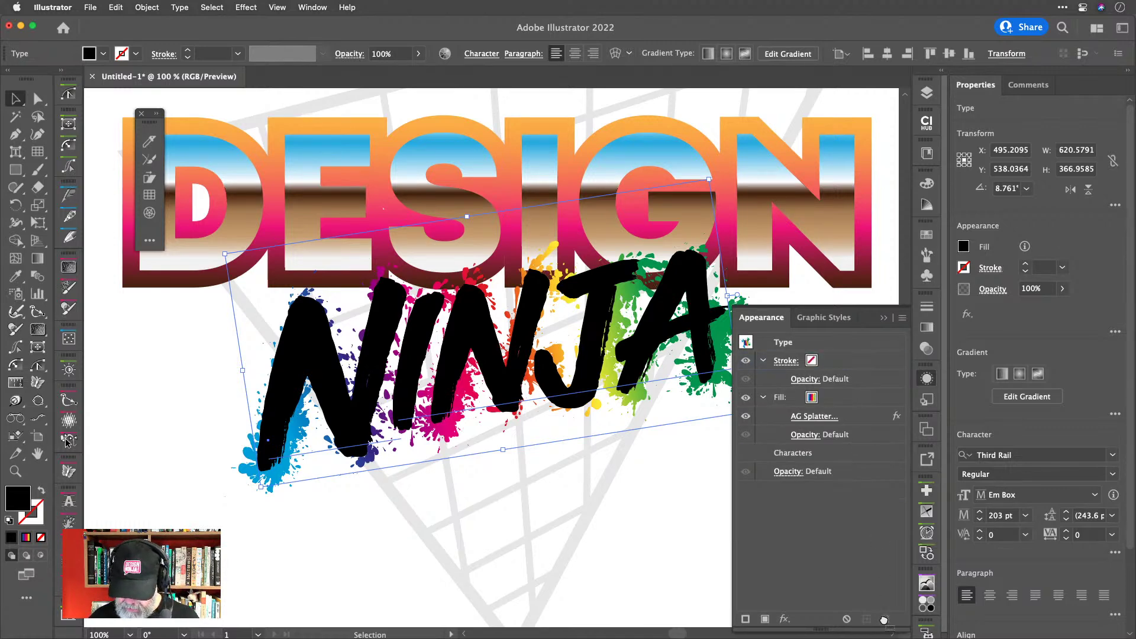
Give the NINJA text a white stroke and raise its weight to 4 pt.
{"action": "left_click", "coordinate": [810, 362]}
{"action": "left_click", "coordinate": [807, 363]}
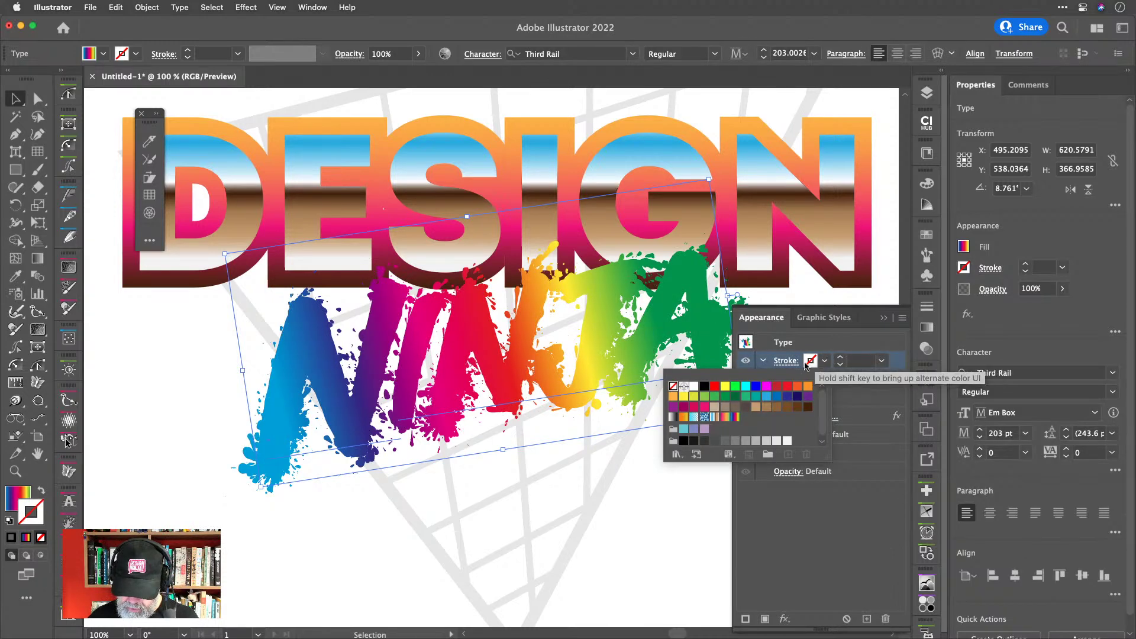
{"action": "left_click", "coordinate": [705, 388]}
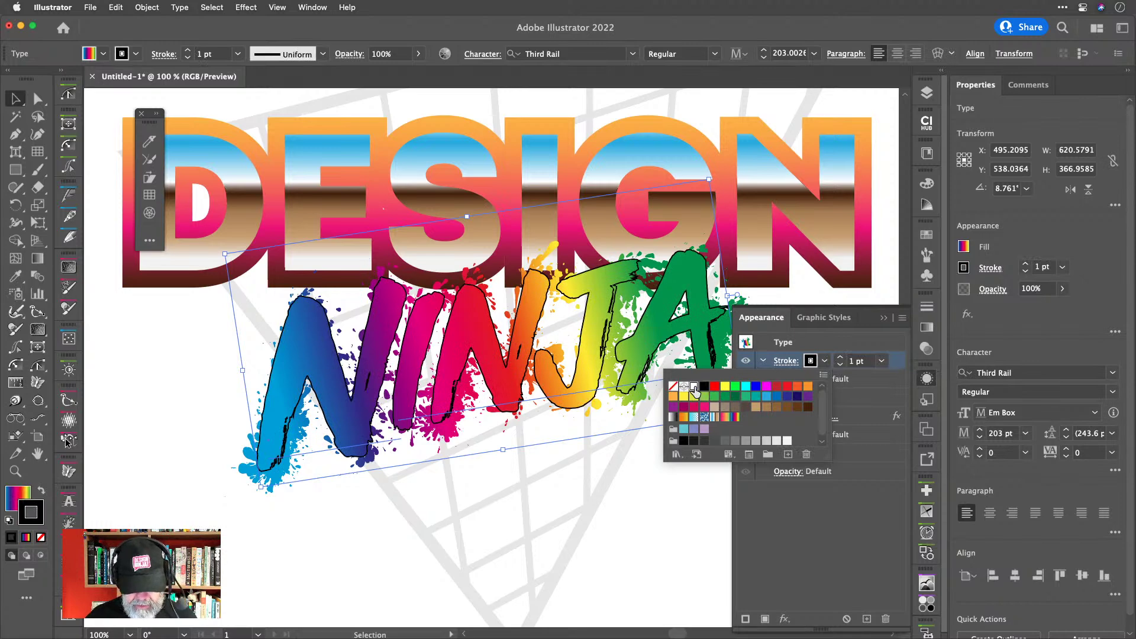
{"action": "left_click", "coordinate": [694, 389]}
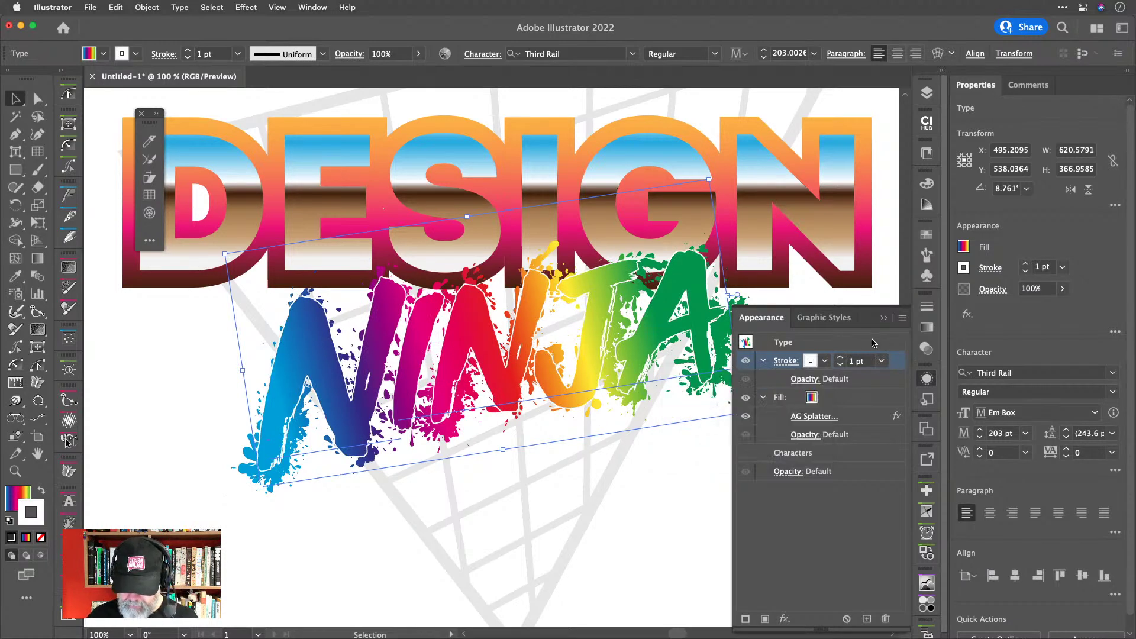
{"action": "left_click", "coordinate": [840, 358]}
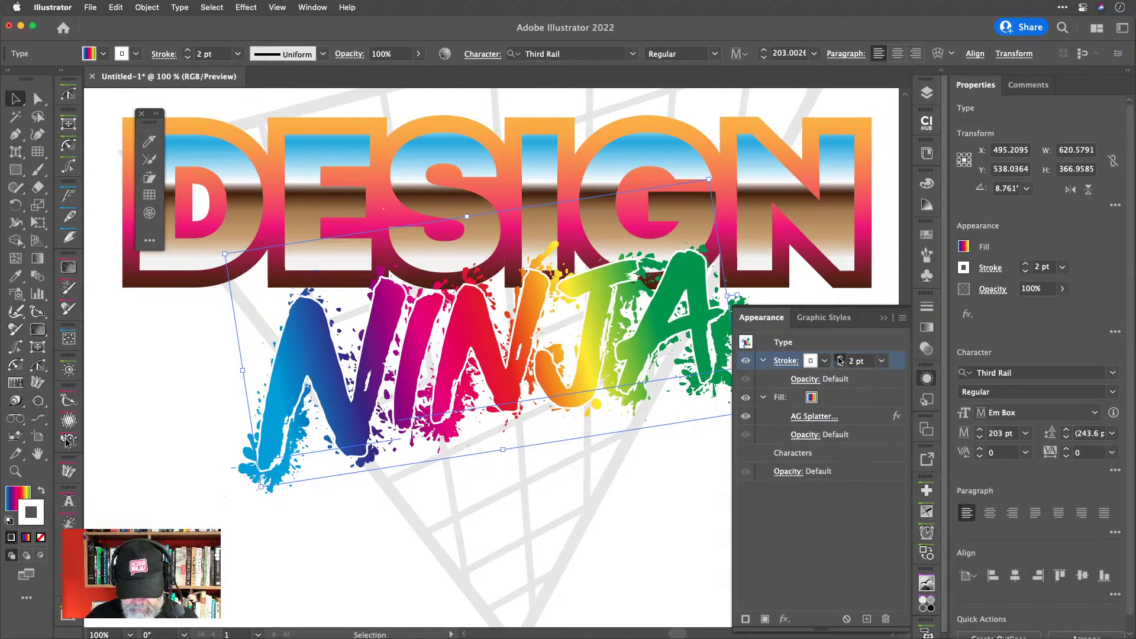
{"action": "left_click", "coordinate": [840, 358]}
{"action": "left_click", "coordinate": [840, 358]}
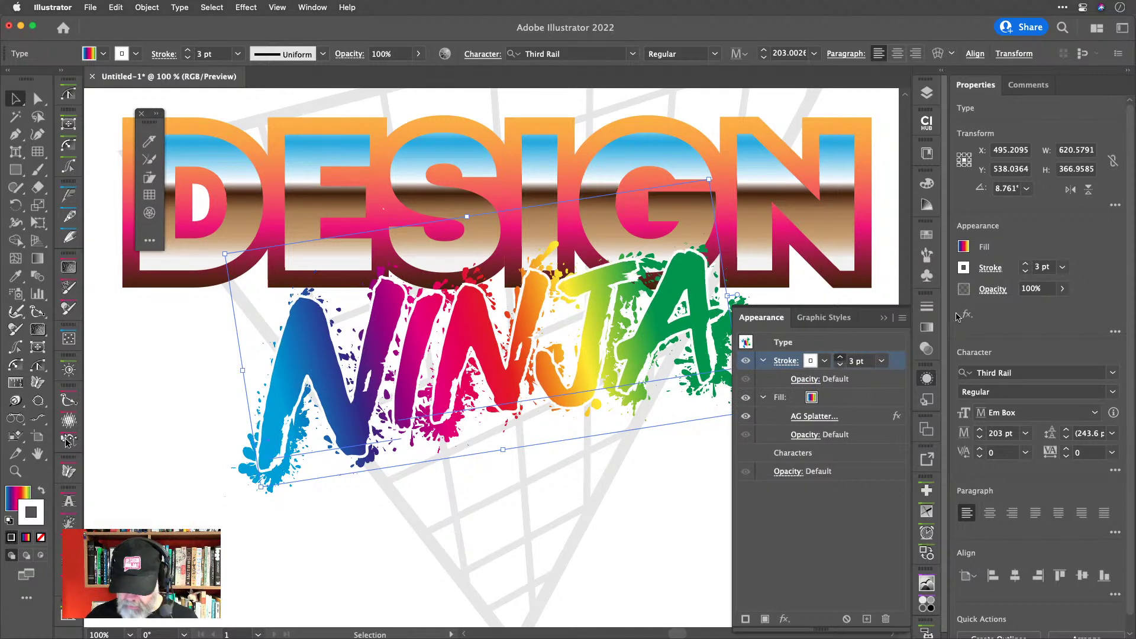
{"action": "left_click", "coordinate": [927, 379]}
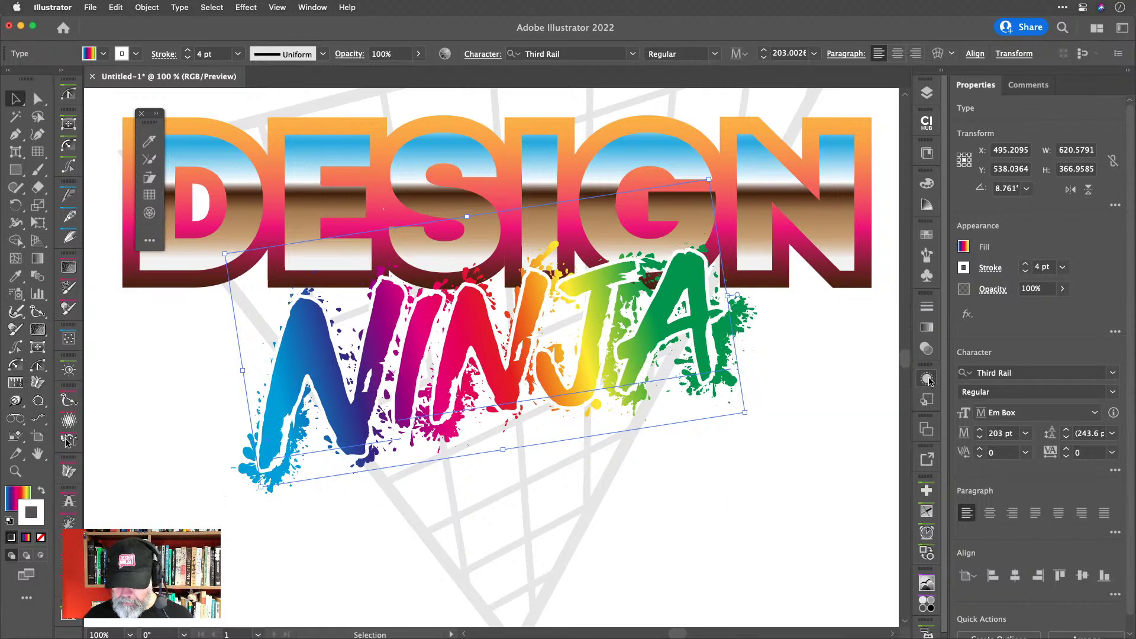
Deselect the NINJA text and make the black BG layer visible behind the artwork.
{"action": "left_click", "coordinate": [854, 373]}
{"action": "key", "text": "super+0"}
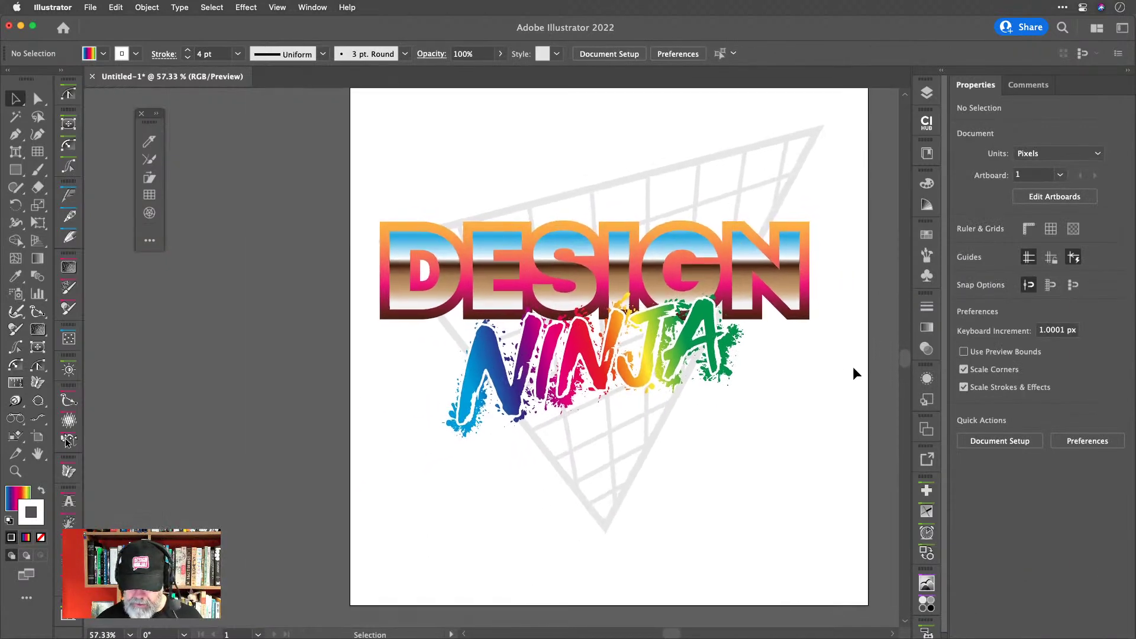
{"action": "left_click", "coordinate": [927, 93]}
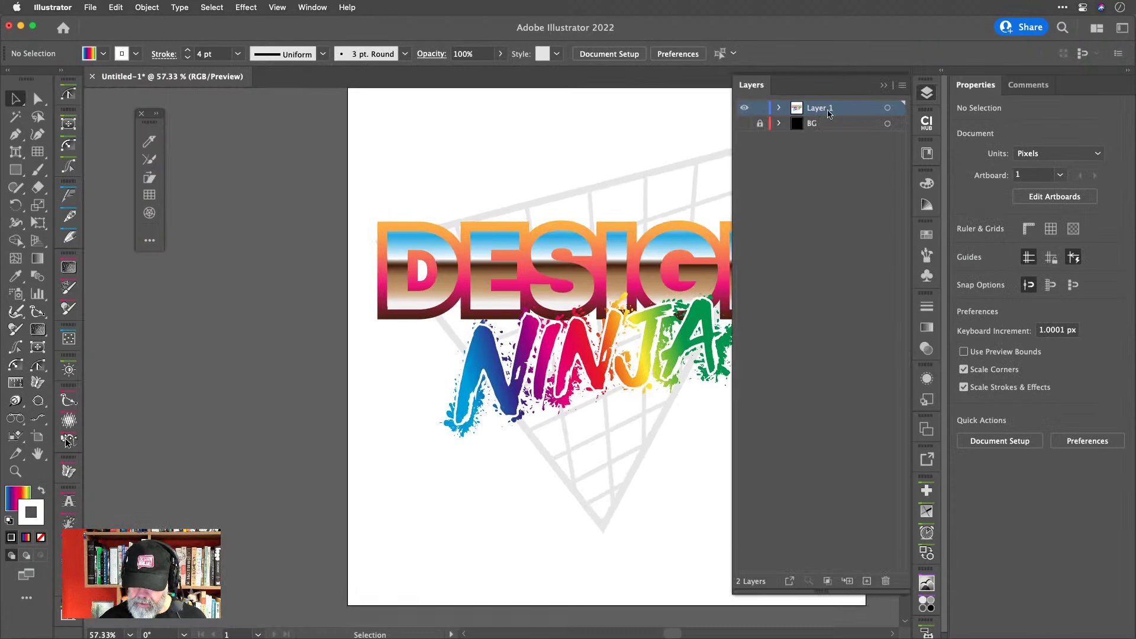
{"action": "left_click", "coordinate": [744, 126]}
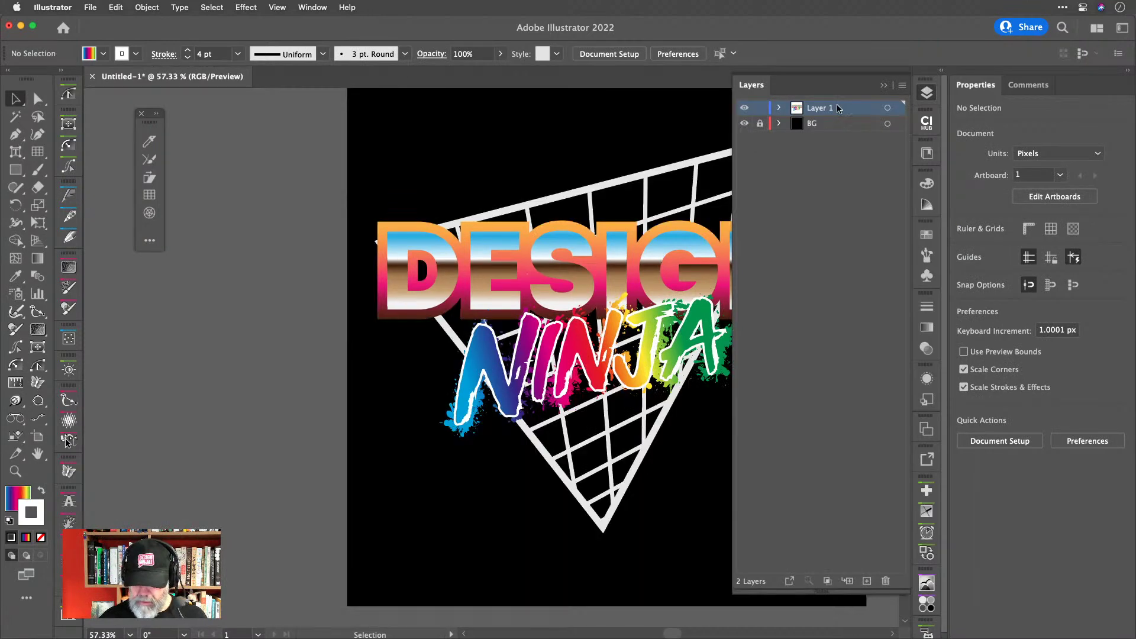
{"action": "left_click", "coordinate": [929, 95]}
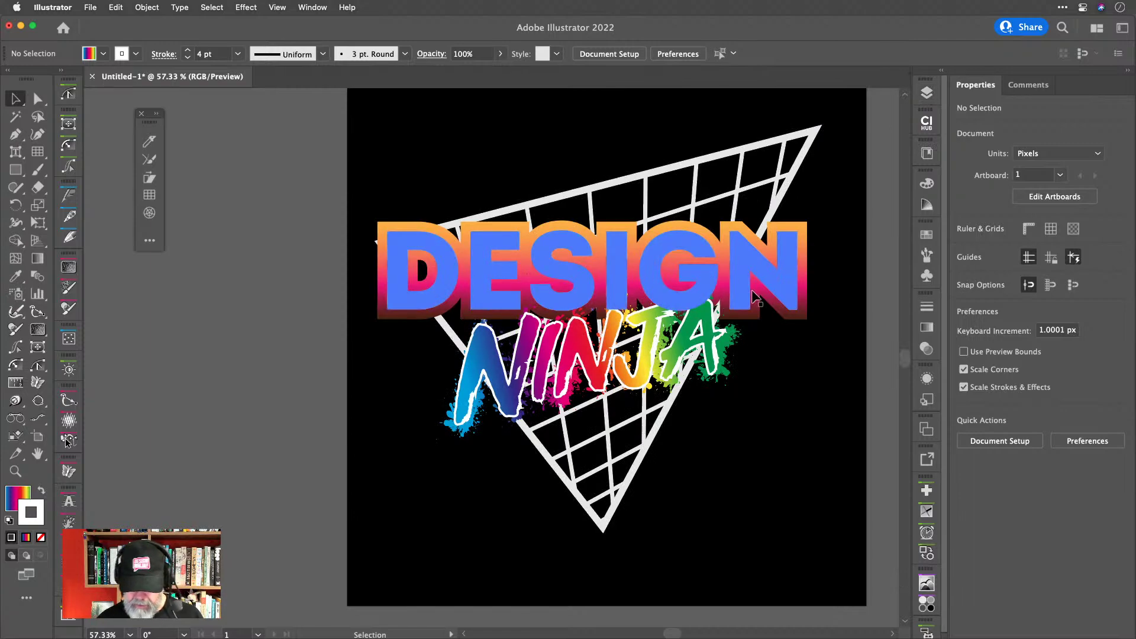
Select the DESIGN text for editing its appearance.
{"action": "scroll", "coordinate": [751, 286], "scroll_direction": "up", "scroll_amount": 1}
{"action": "scroll", "coordinate": [776, 276], "scroll_direction": "up", "scroll_amount": 5}
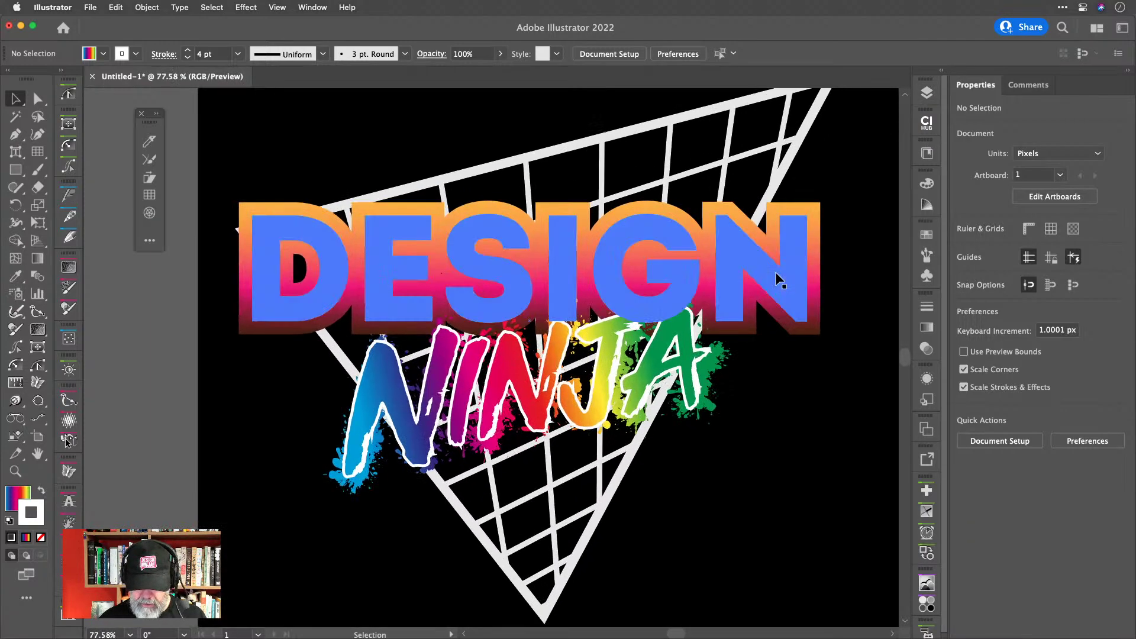
{"action": "scroll", "coordinate": [775, 271], "scroll_direction": "down", "scroll_amount": 3}
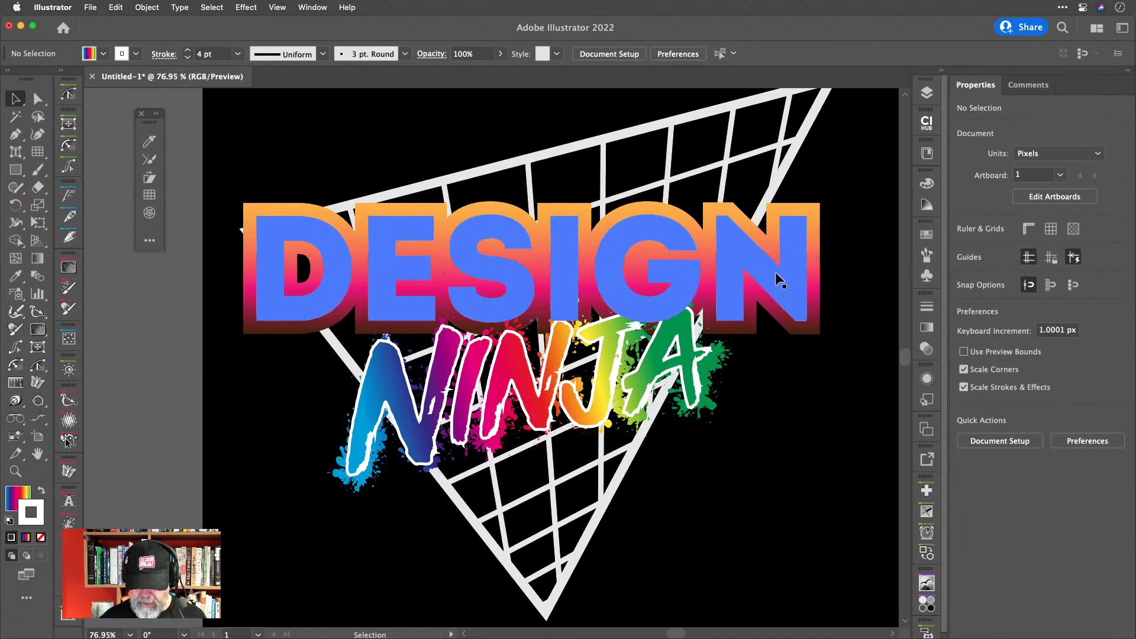
{"action": "left_click", "coordinate": [747, 261]}
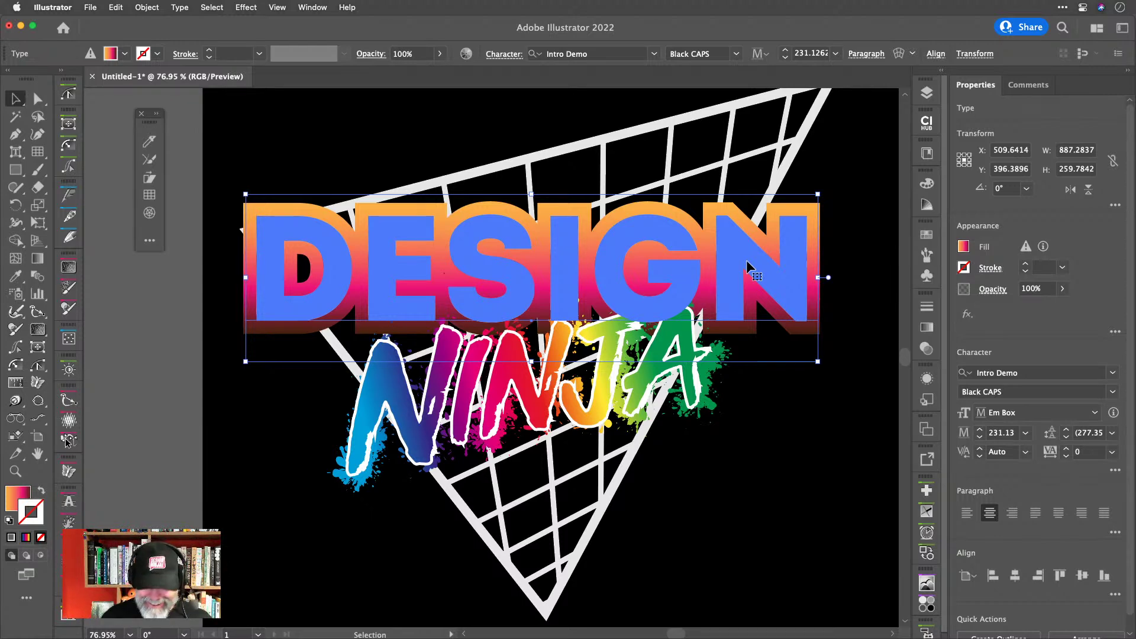
{"action": "left_click", "coordinate": [924, 93]}
{"action": "left_click", "coordinate": [924, 92]}
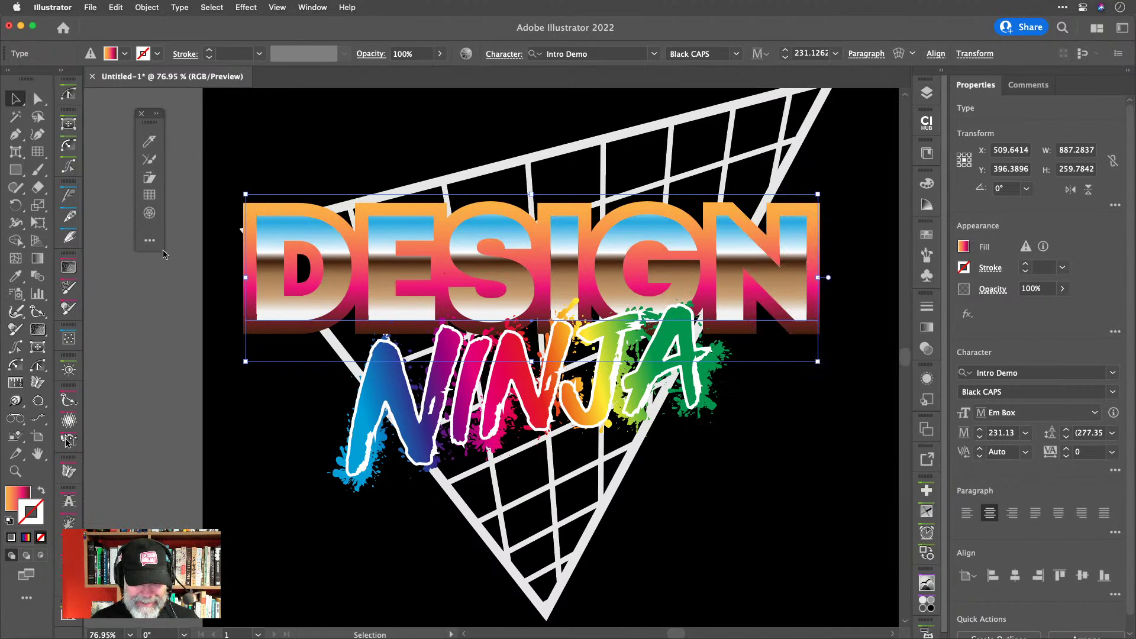
{"action": "left_click", "coordinate": [156, 299]}
{"action": "left_click", "coordinate": [304, 250]}
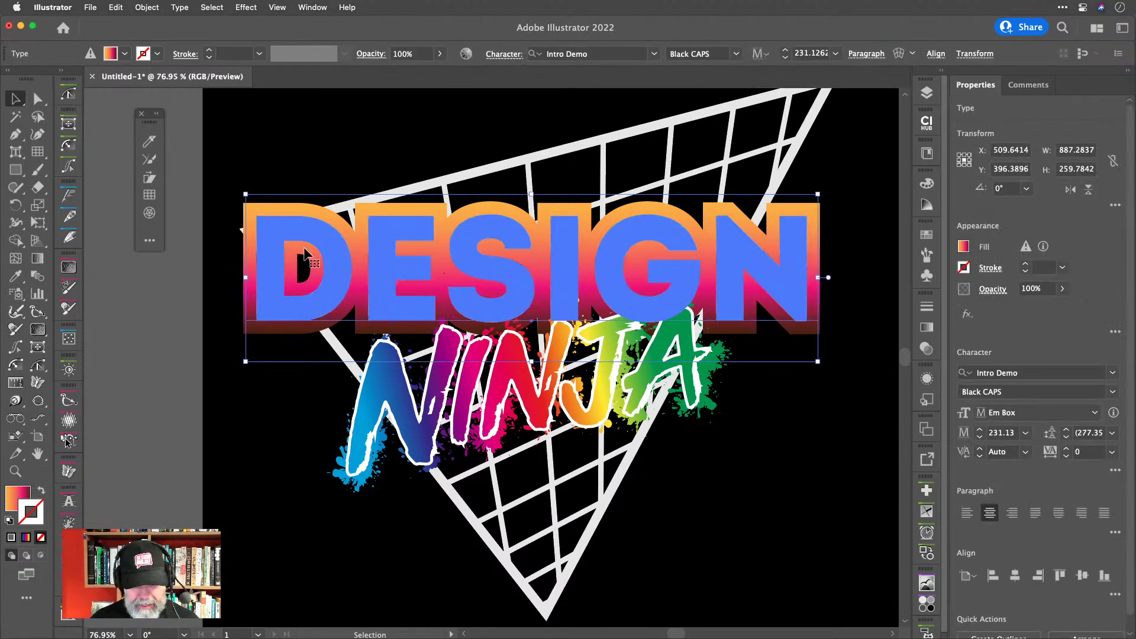
Duplicate the DESIGN text's orange-to-pink offset fill, hide the lower copy, and keep the upper one selected.
{"action": "left_click", "coordinate": [928, 377]}
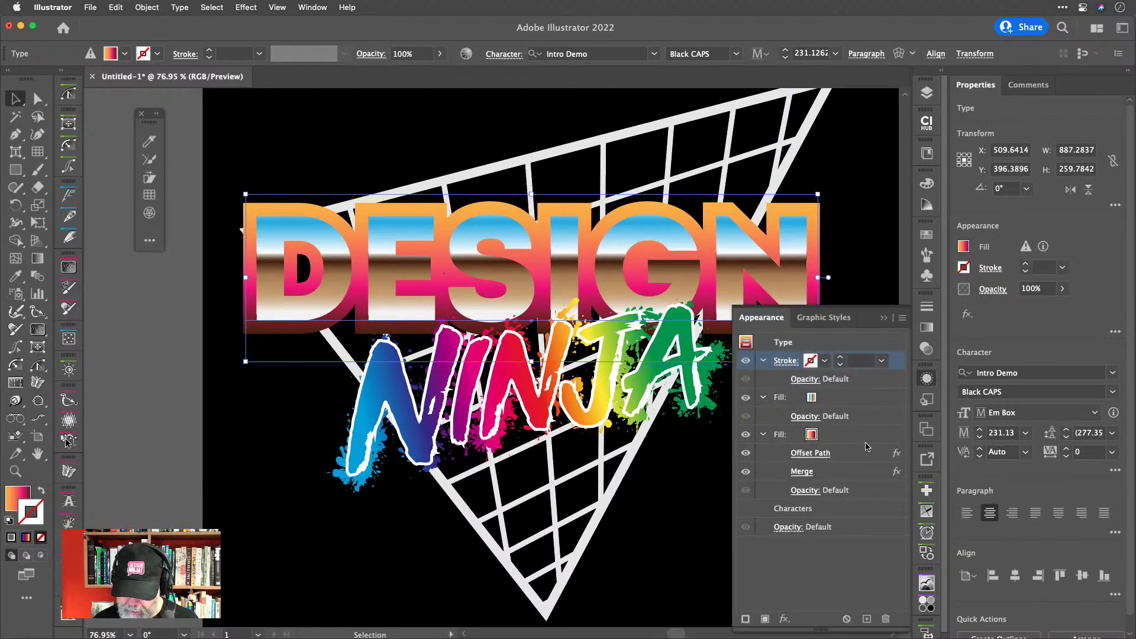
{"action": "left_click", "coordinate": [858, 440]}
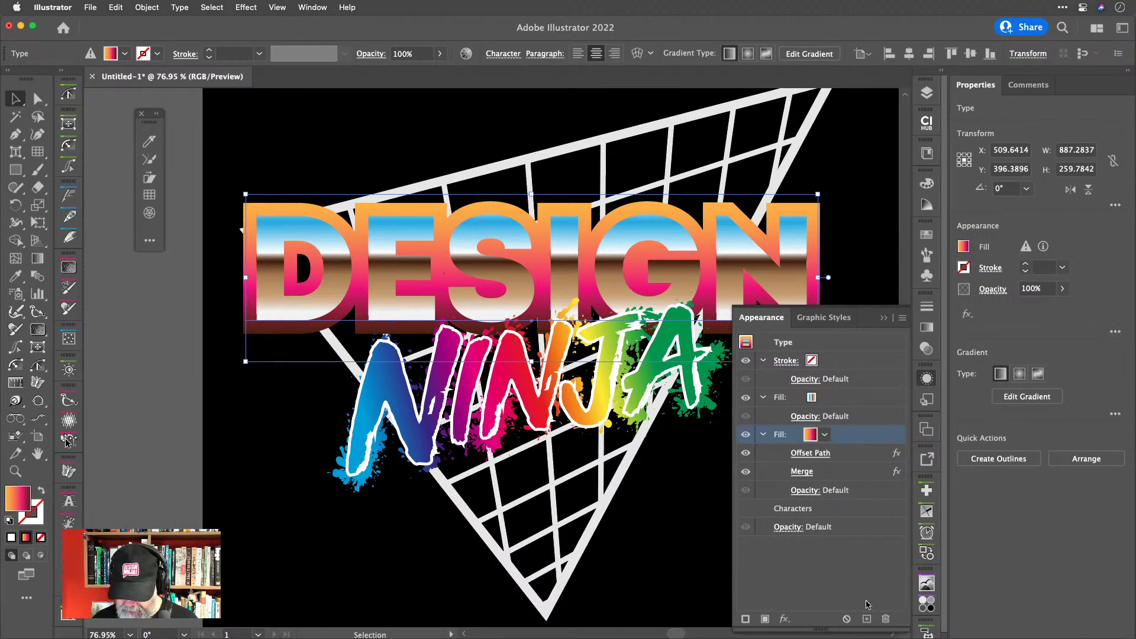
{"action": "left_click", "coordinate": [867, 618]}
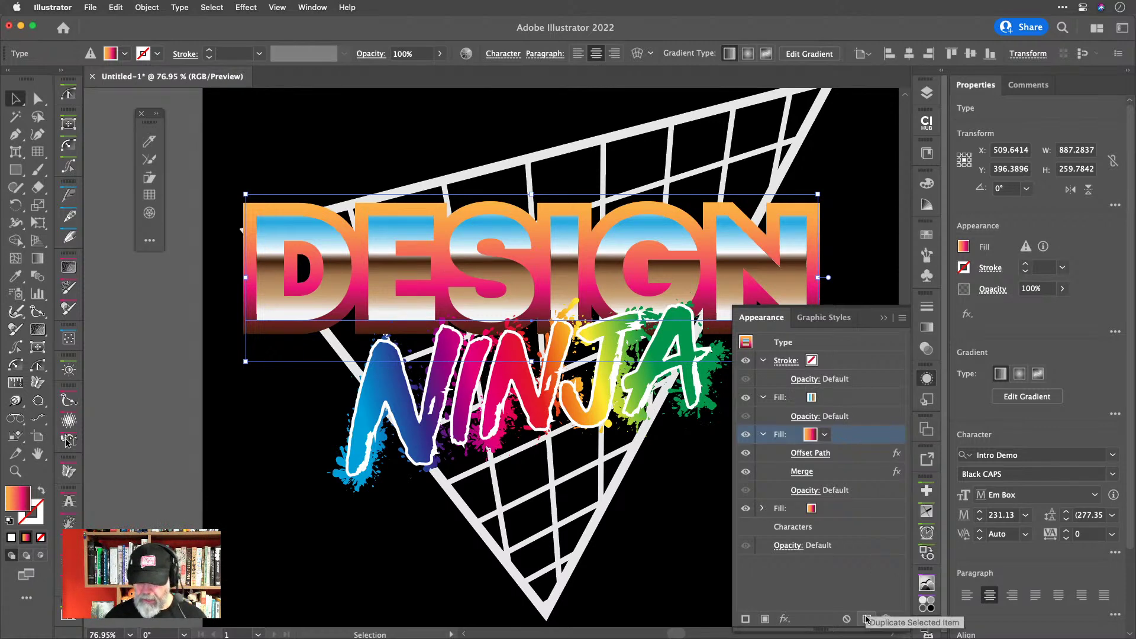
{"action": "left_click", "coordinate": [748, 508]}
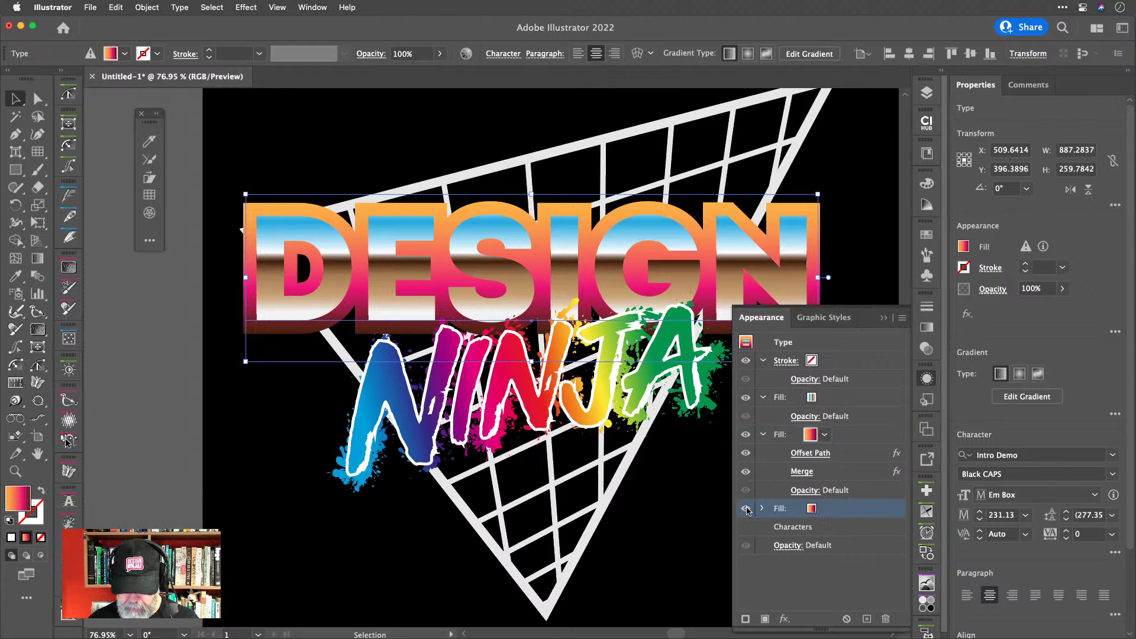
{"action": "left_click", "coordinate": [874, 435]}
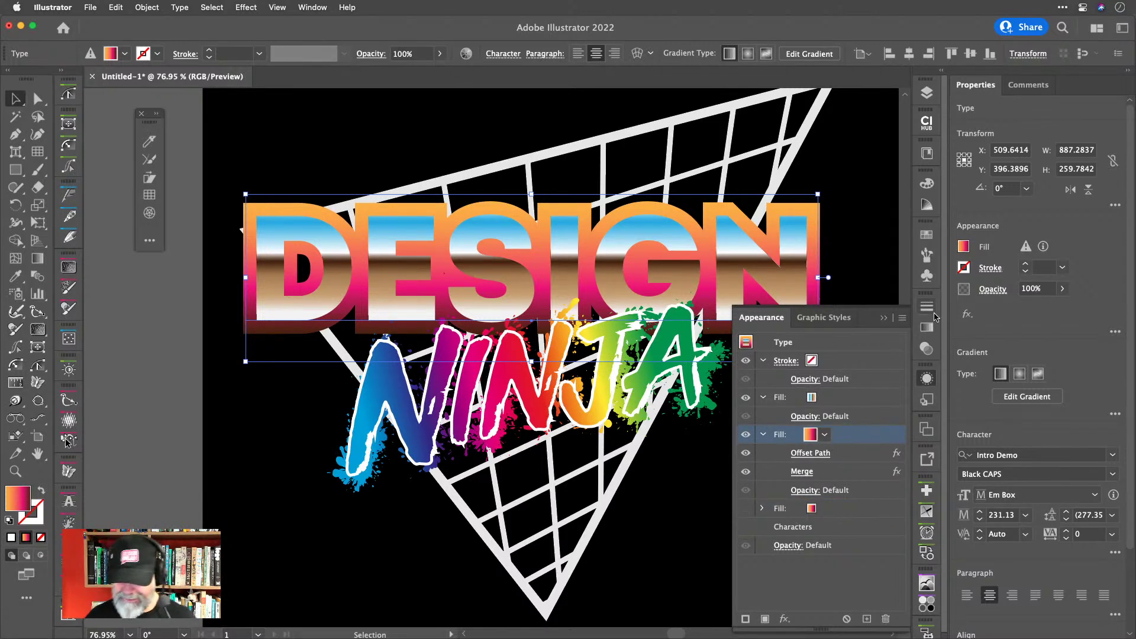
Recolour the orange starting stop of the upper offset fill's gradient to a medium-dark grey swatch.
{"action": "left_click", "coordinate": [927, 329]}
{"action": "scroll", "coordinate": [628, 363], "scroll_direction": "right", "scroll_amount": 3}
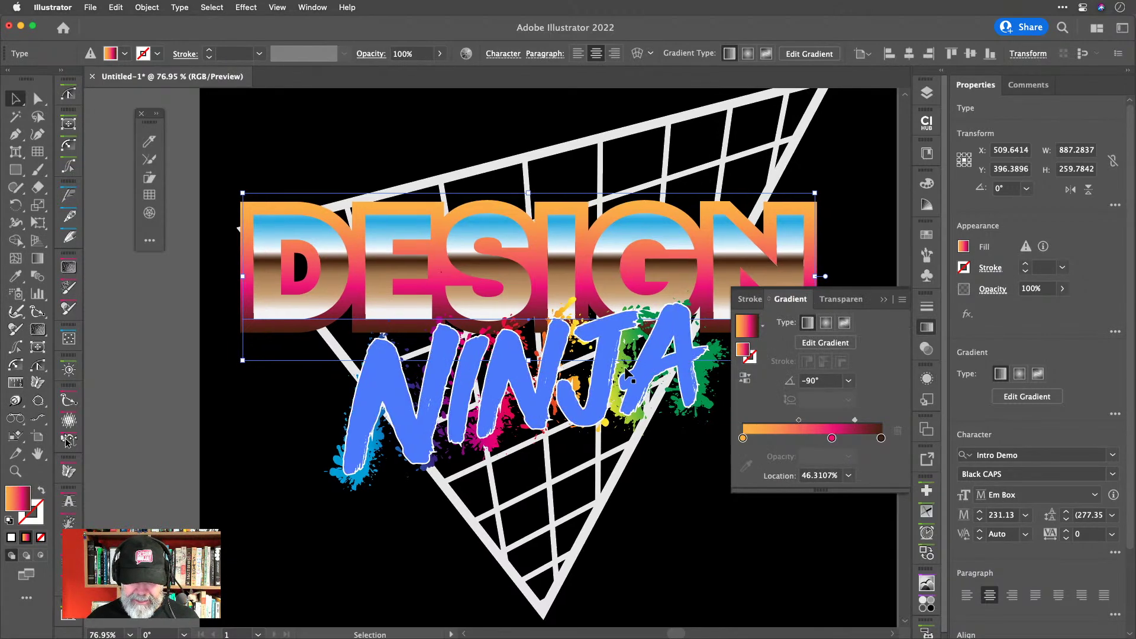
{"action": "scroll", "coordinate": [628, 364], "scroll_direction": "up", "scroll_amount": 1}
{"action": "scroll", "coordinate": [627, 363], "scroll_direction": "up", "scroll_amount": 4}
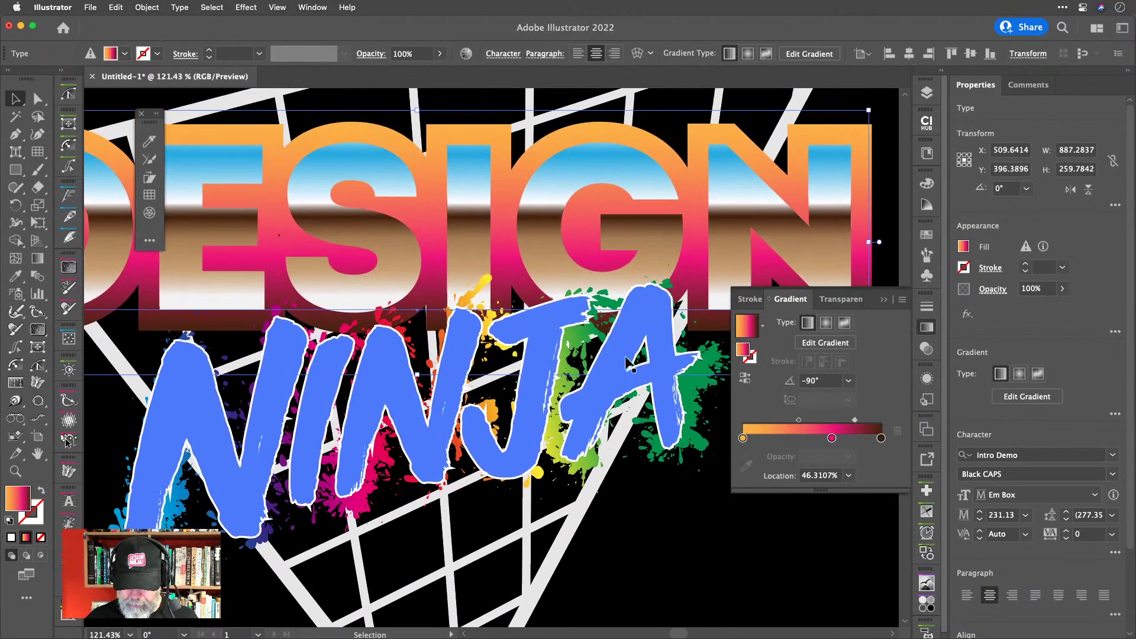
{"action": "scroll", "coordinate": [616, 361], "scroll_direction": "down", "scroll_amount": 2}
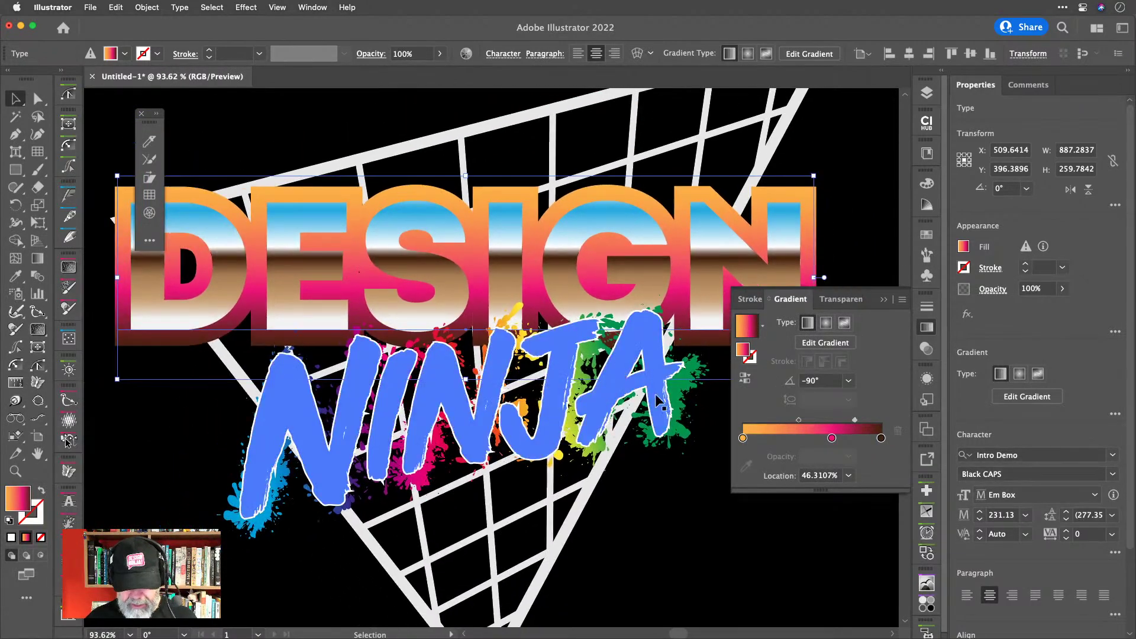
{"action": "double_click", "coordinate": [743, 438]}
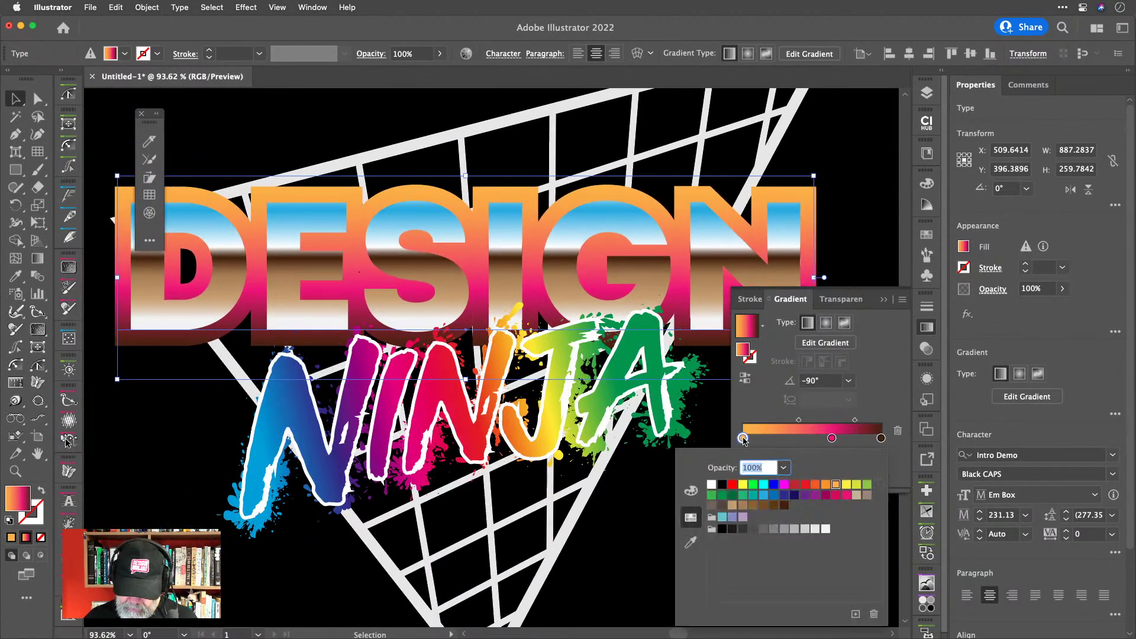
{"action": "left_click", "coordinate": [773, 529]}
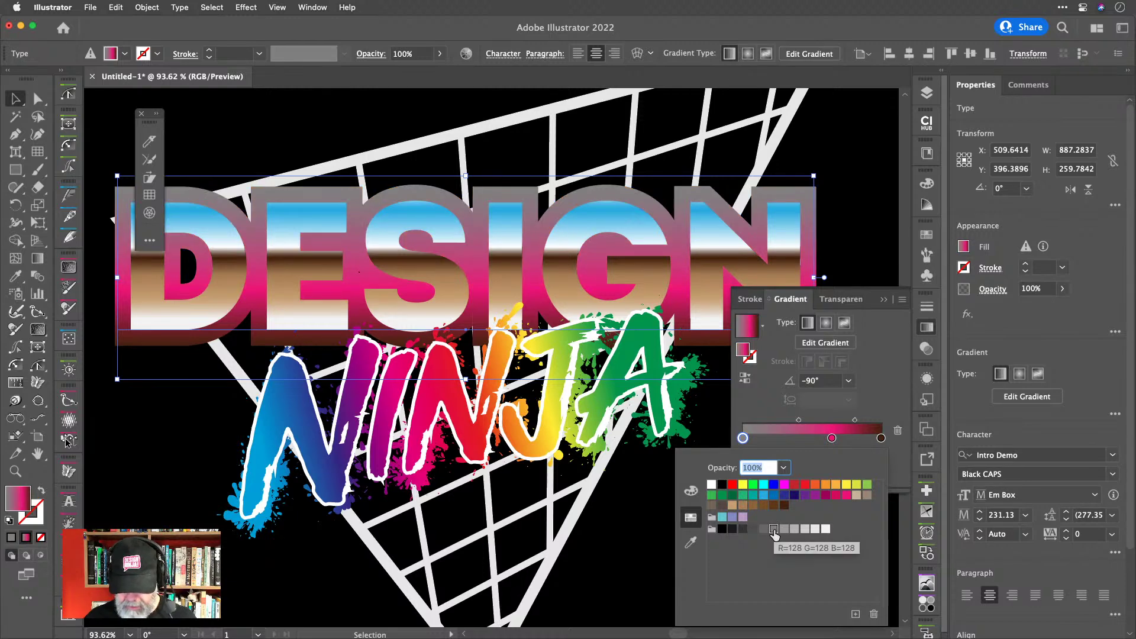
{"action": "left_click", "coordinate": [763, 529]}
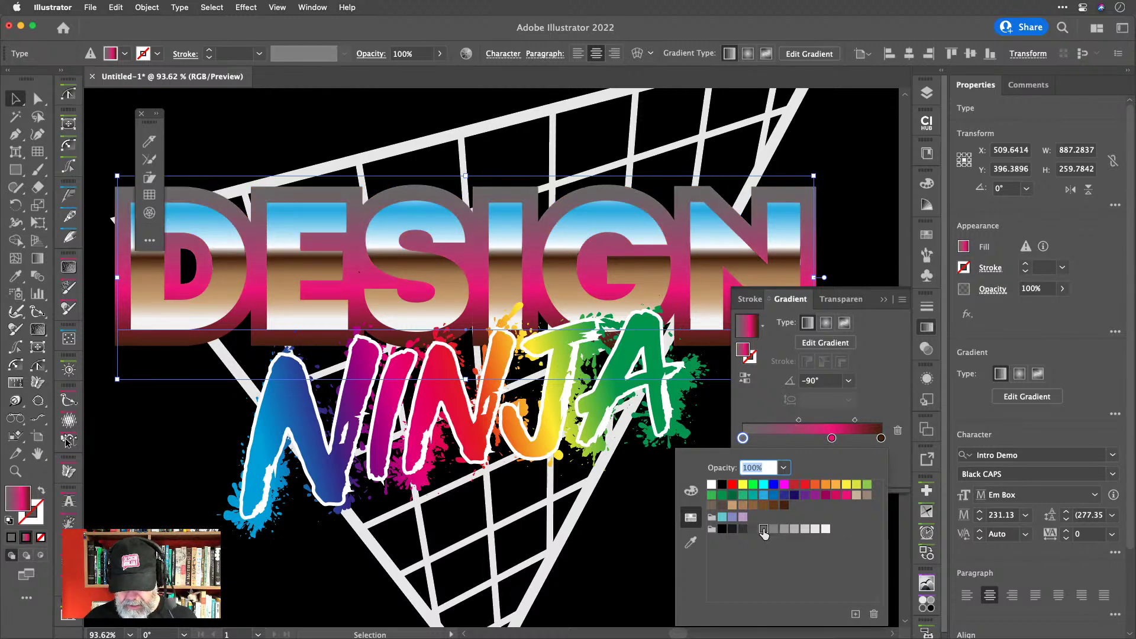
{"action": "left_click", "coordinate": [887, 405]}
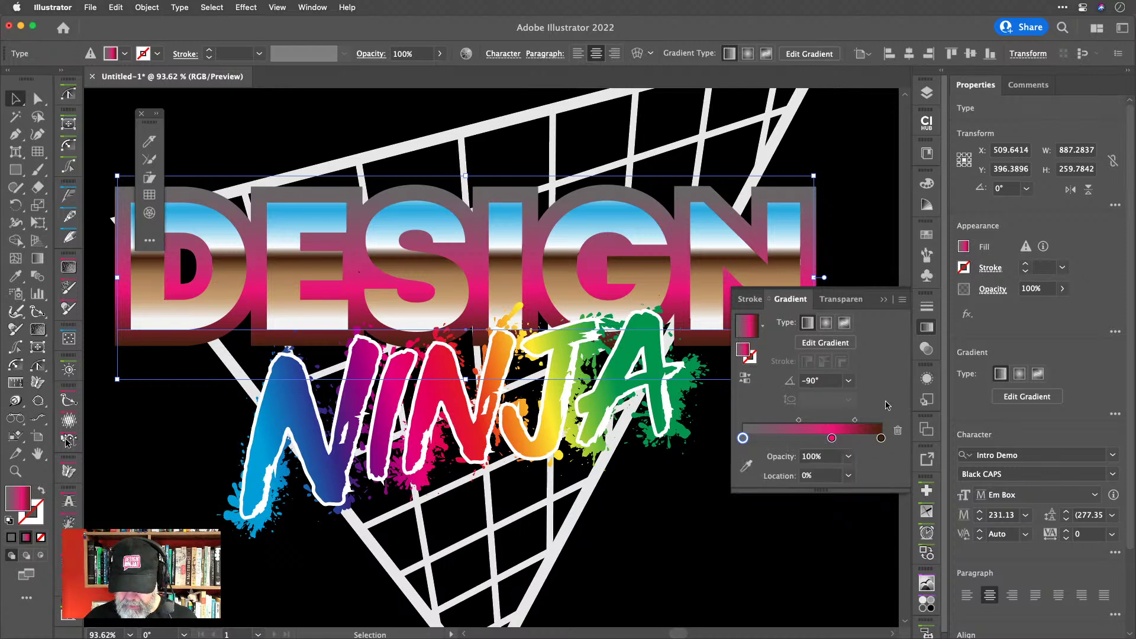
Set the offset fill's middle gradient stop to light grey and its end stop to dark grey.
{"action": "double_click", "coordinate": [832, 439]}
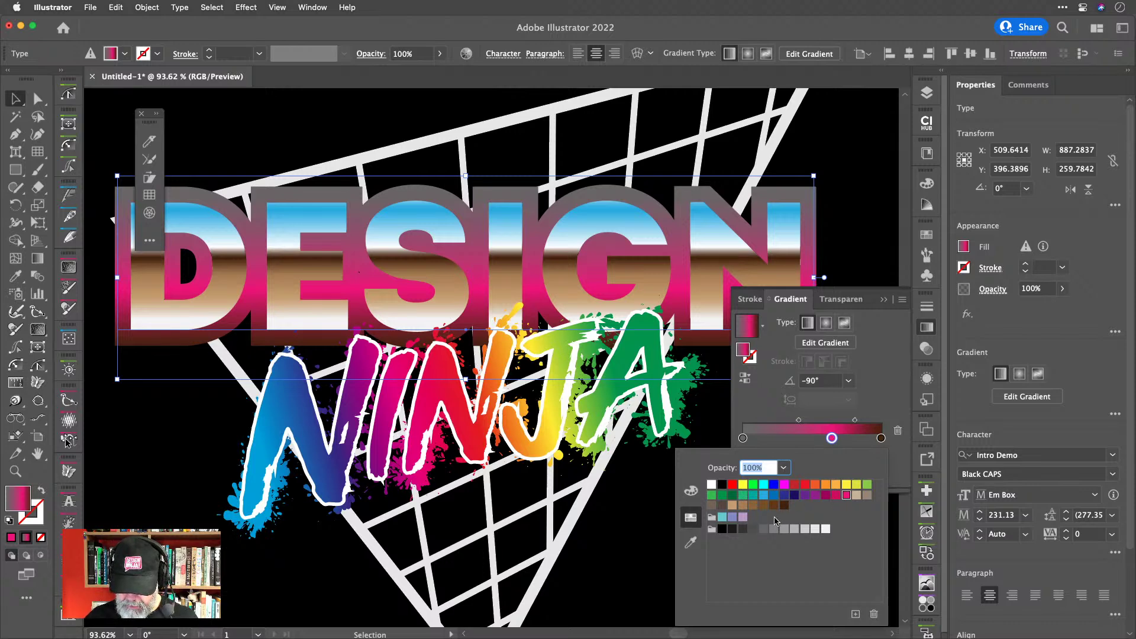
{"action": "left_click", "coordinate": [743, 528]}
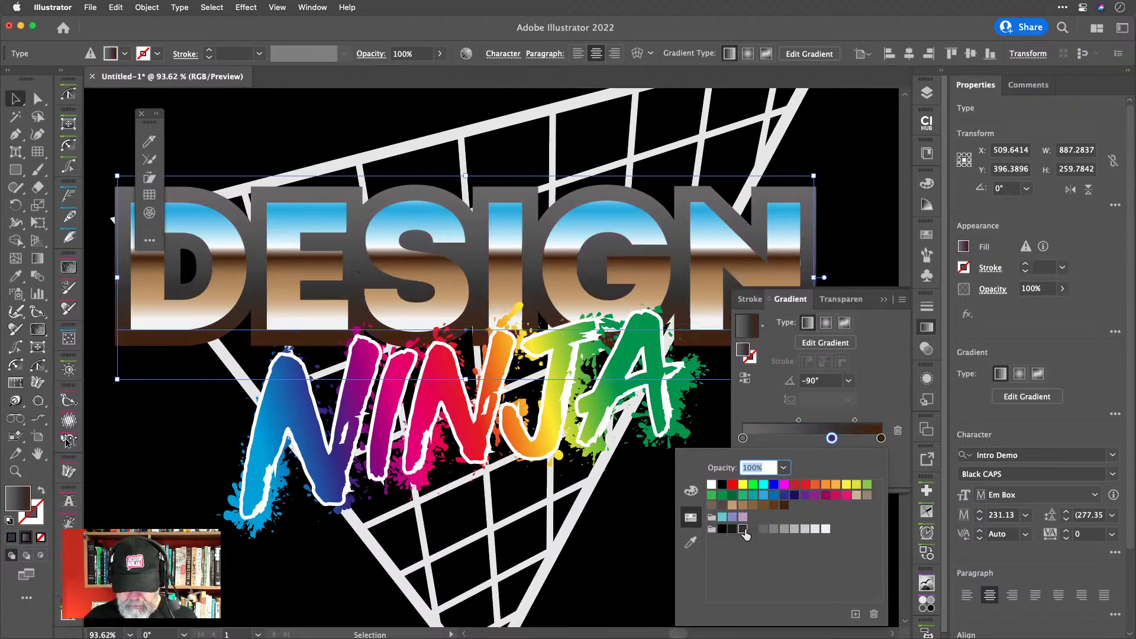
{"action": "left_click", "coordinate": [794, 529]}
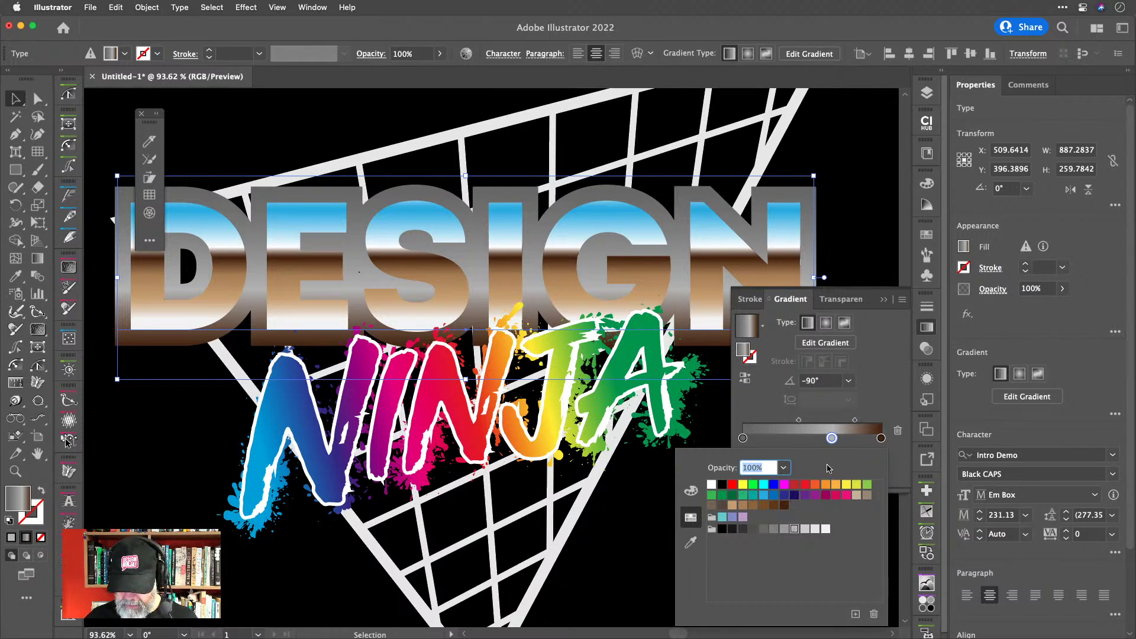
{"action": "left_click", "coordinate": [893, 399]}
{"action": "left_click", "coordinate": [881, 438]}
{"action": "double_click", "coordinate": [882, 439]}
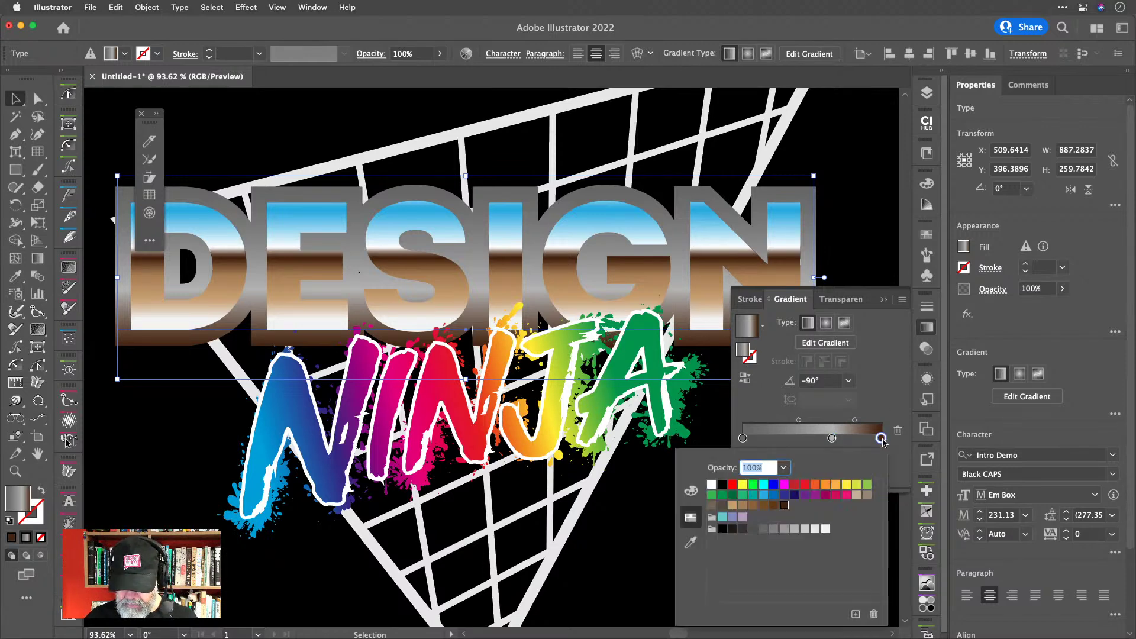
{"action": "left_click", "coordinate": [743, 530]}
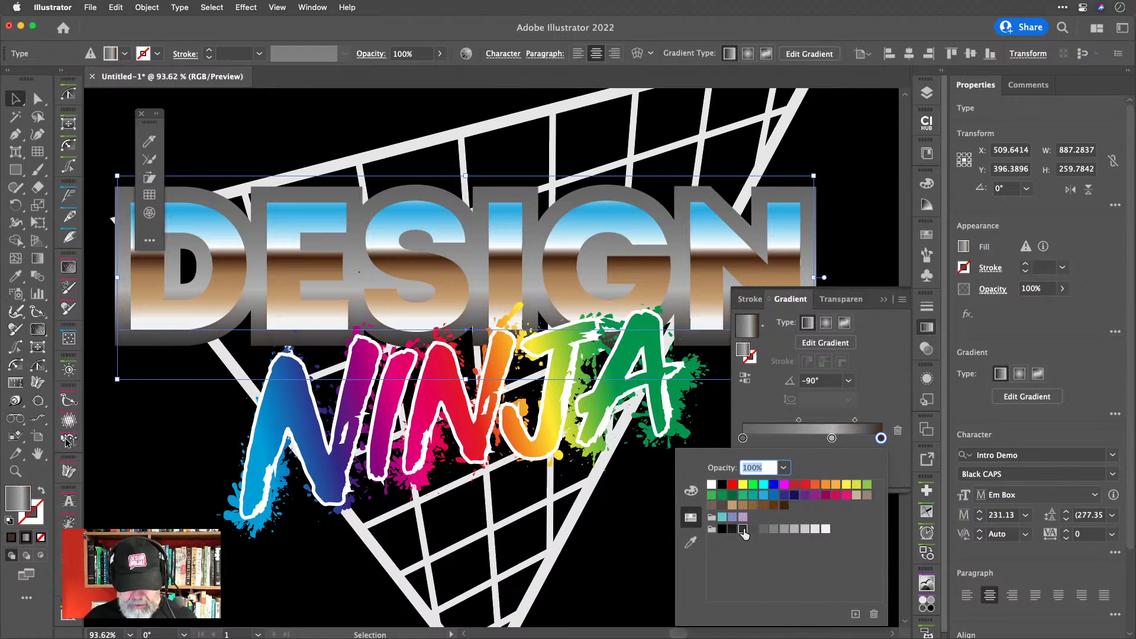
{"action": "left_click", "coordinate": [893, 329]}
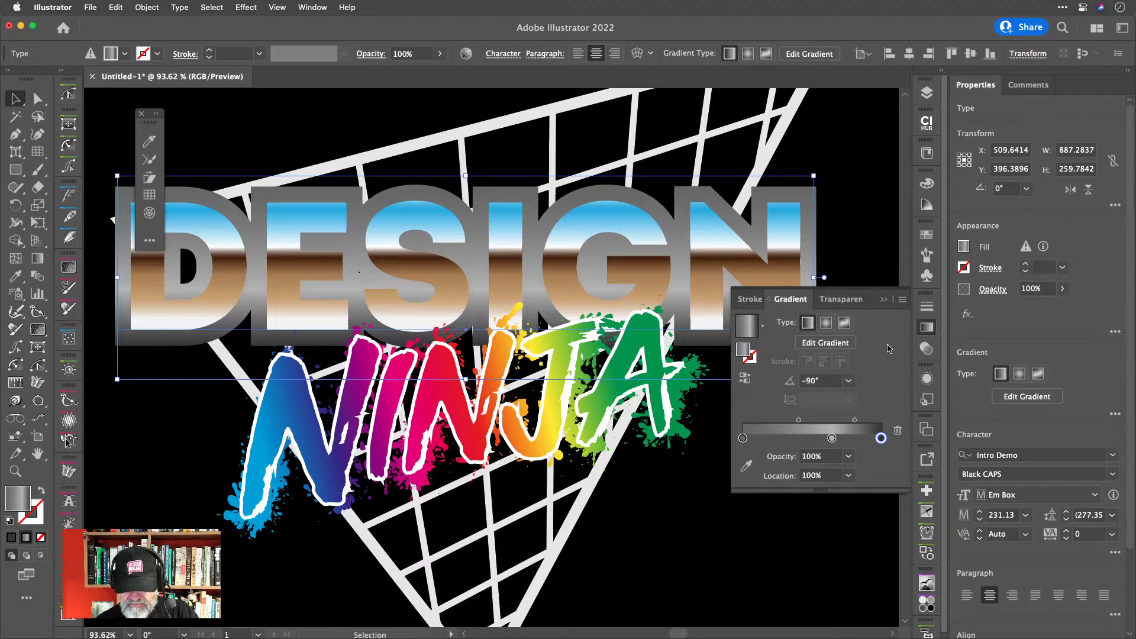
Apply the blue, white and brown chrome gradient swatch to the DESIGN text's visible offset fill.
{"action": "left_click", "coordinate": [927, 378]}
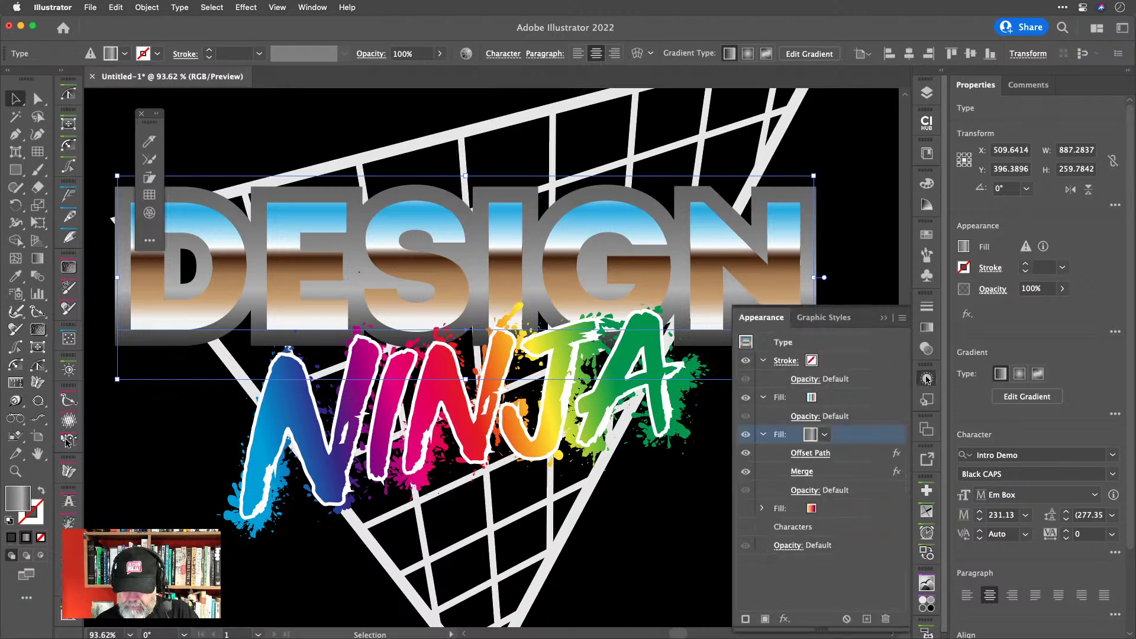
{"action": "left_click", "coordinate": [825, 436]}
{"action": "left_click", "coordinate": [710, 491]}
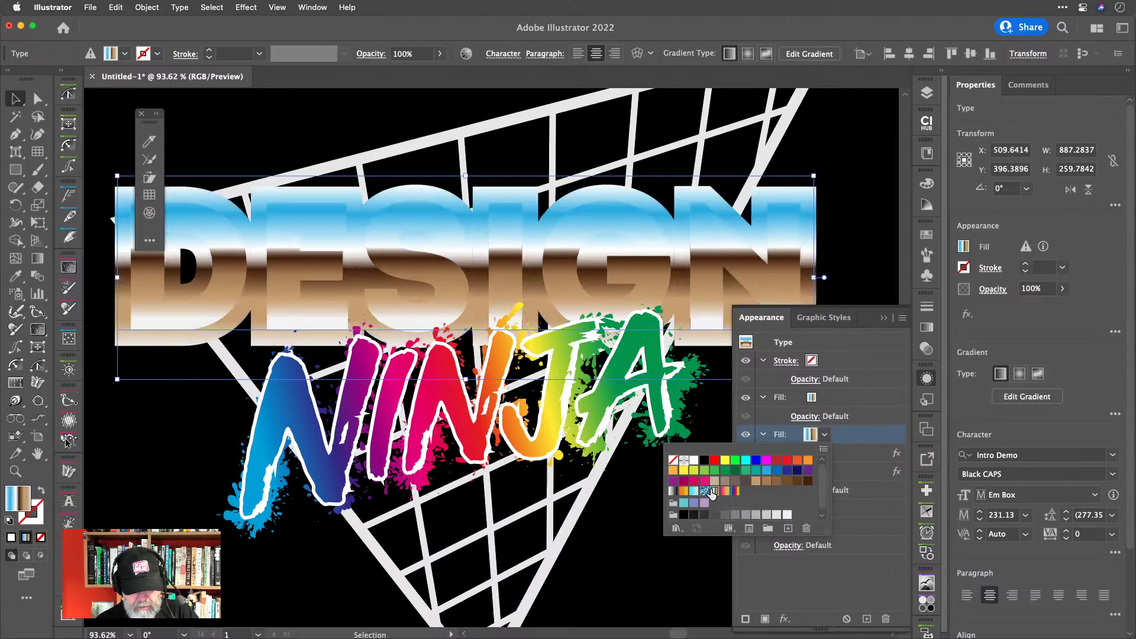
{"action": "left_click", "coordinate": [855, 434]}
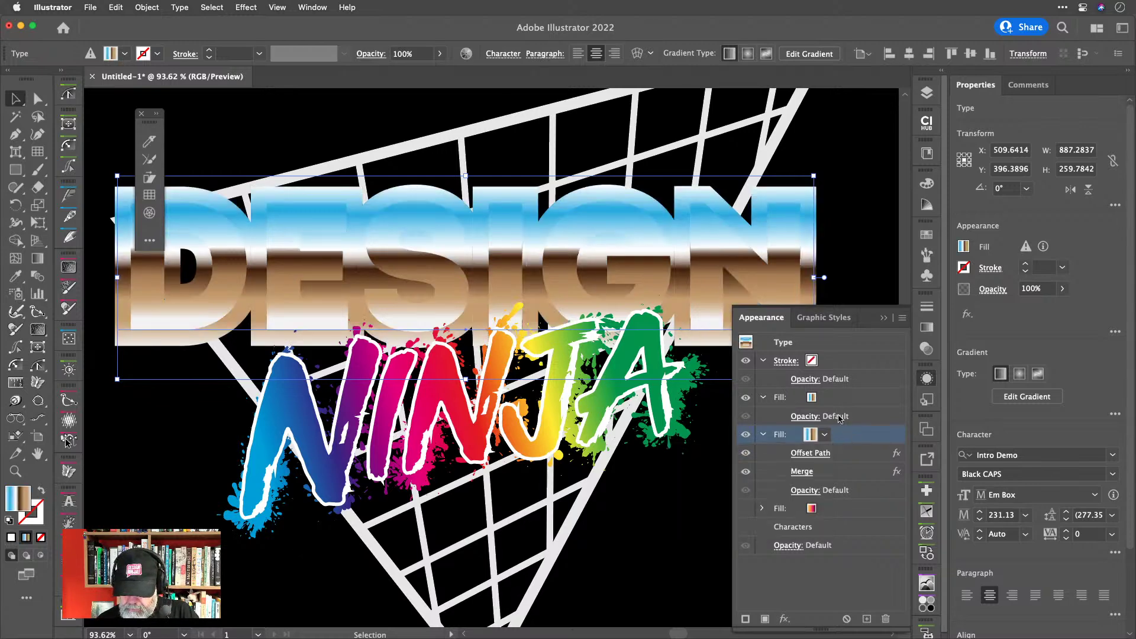
Duplicate the DESIGN text's front chrome fill and hide the lower copy.
{"action": "left_click", "coordinate": [845, 397]}
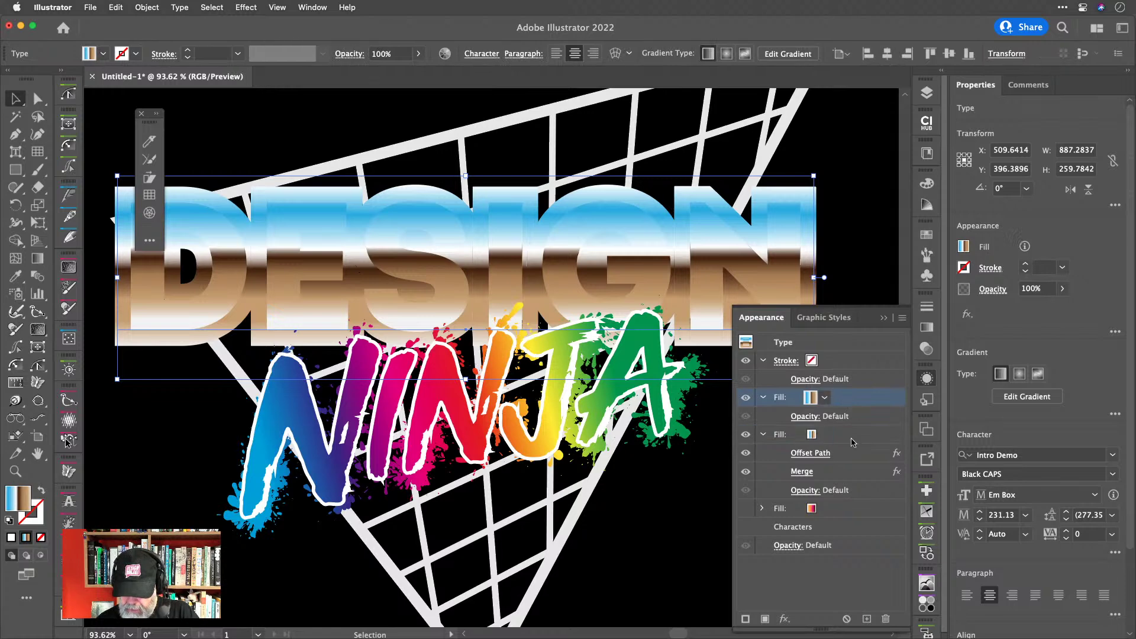
{"action": "left_click", "coordinate": [866, 618]}
{"action": "left_click", "coordinate": [752, 439]}
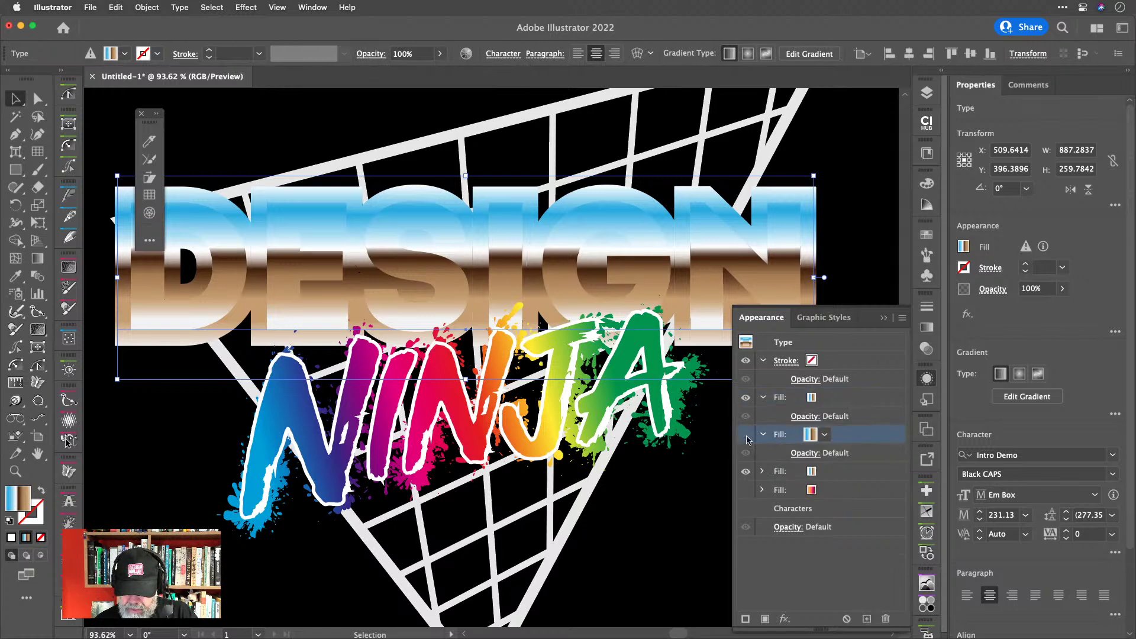
Apply New Gradient Swatch 2 to the topmost fill of the DESIGN text.
{"action": "left_click", "coordinate": [824, 400]}
{"action": "left_click", "coordinate": [824, 398]}
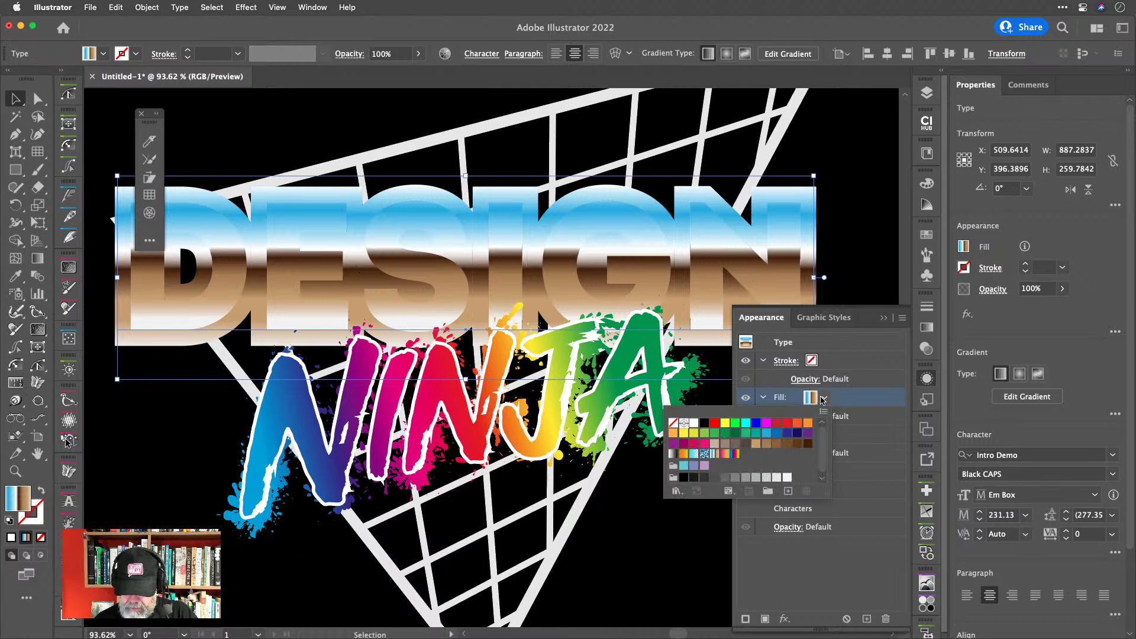
{"action": "left_click", "coordinate": [725, 454]}
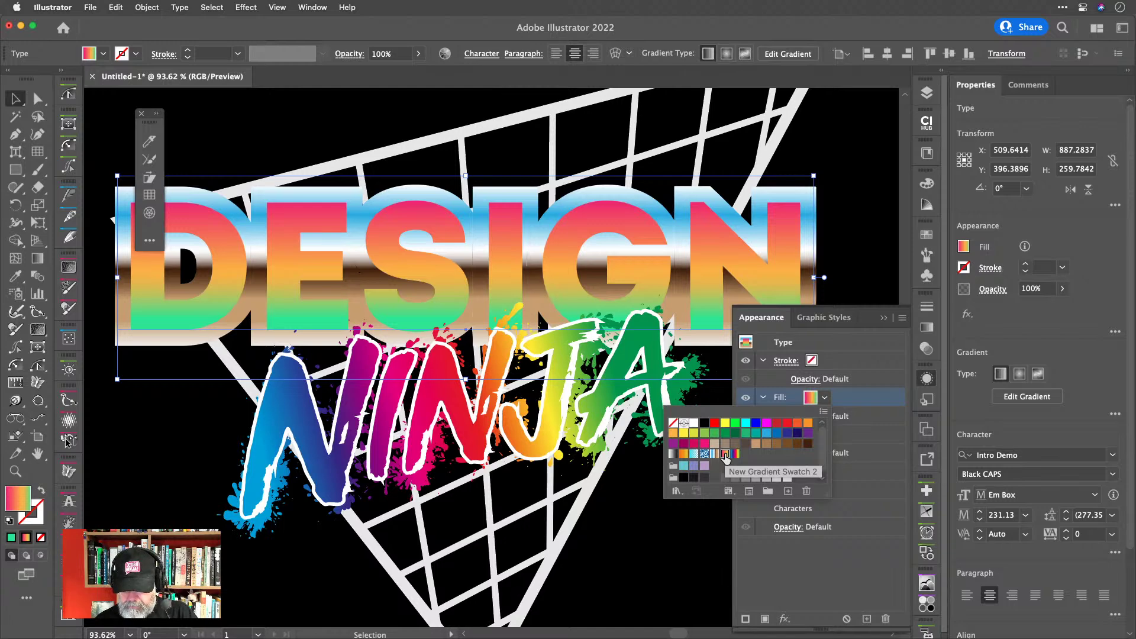
{"action": "left_click", "coordinate": [861, 403]}
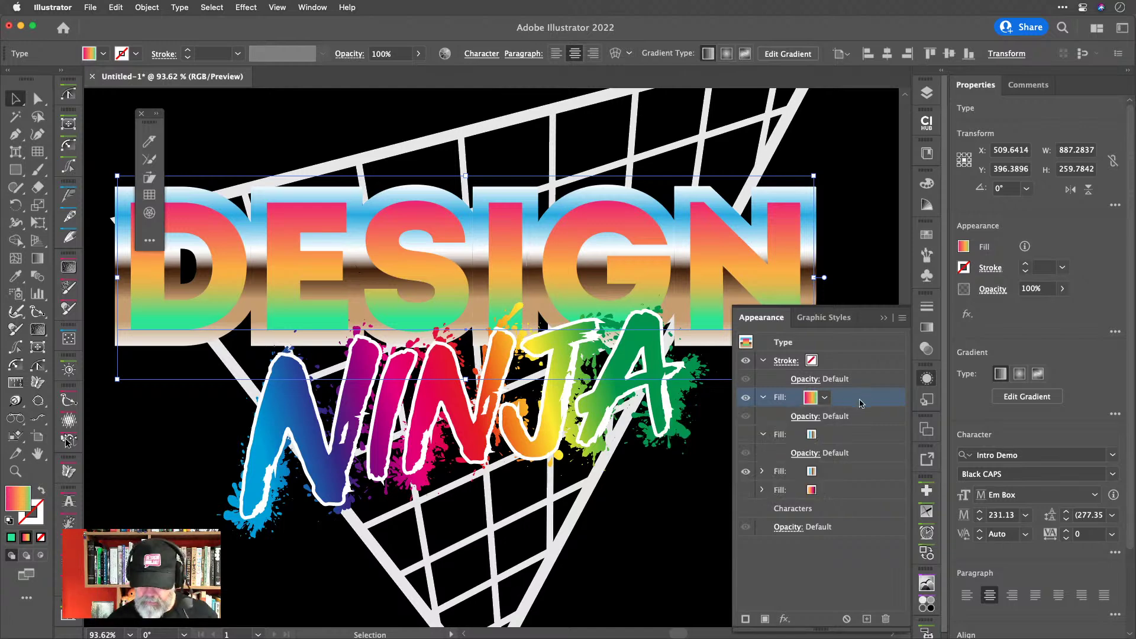
Try a crimson first stop on the gradient of the DESIGN text's topmost fill and return it to bright pink.
{"action": "left_click", "coordinate": [927, 328]}
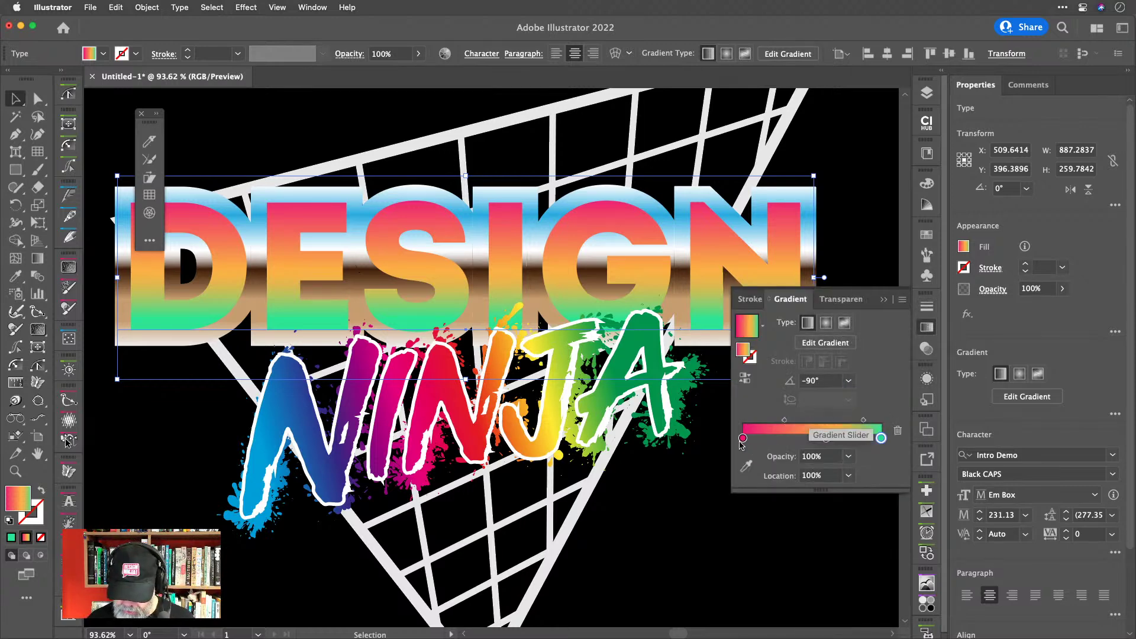
{"action": "double_click", "coordinate": [743, 438]}
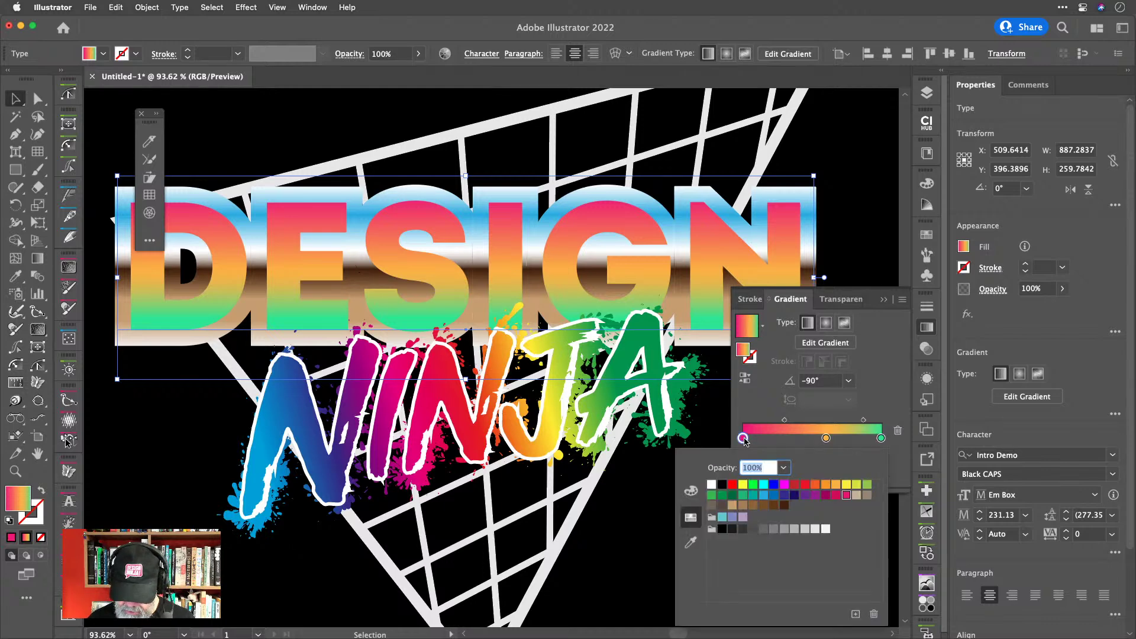
{"action": "left_click", "coordinate": [836, 494]}
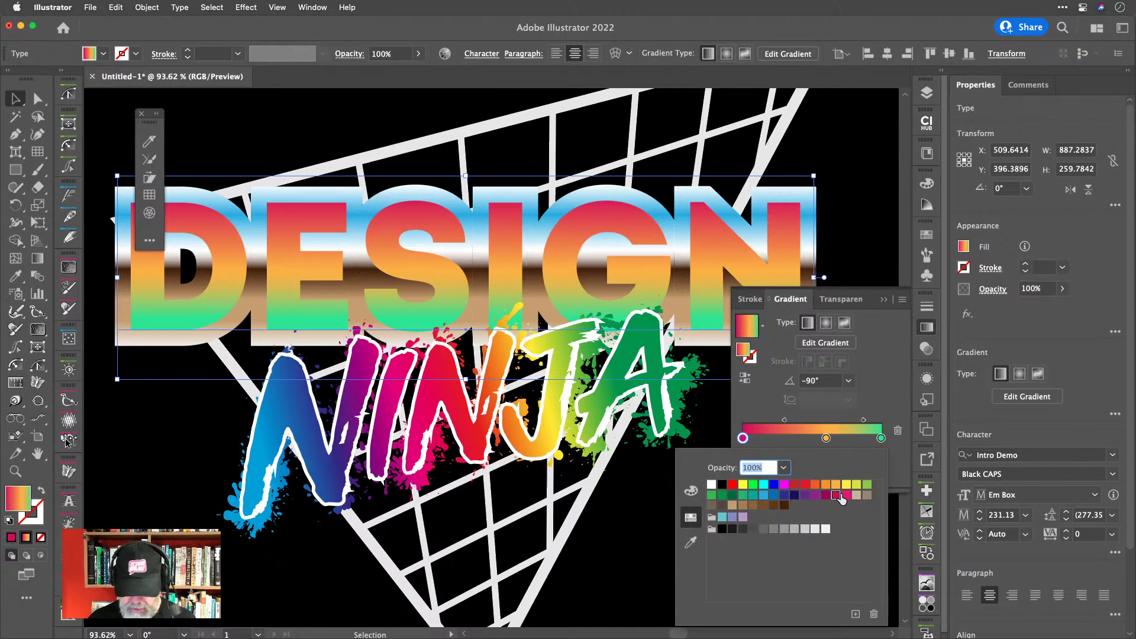
{"action": "left_click", "coordinate": [846, 495]}
{"action": "left_click", "coordinate": [880, 405]}
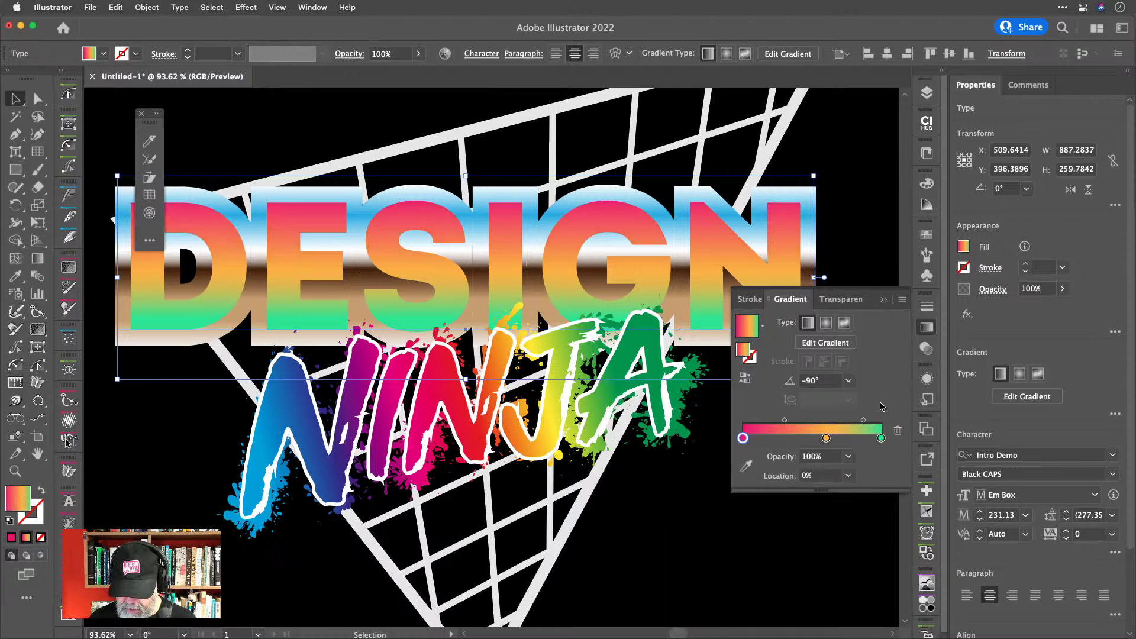
Try a bright blue middle stop on the gradient of the DESIGN text's topmost fill.
{"action": "double_click", "coordinate": [826, 439]}
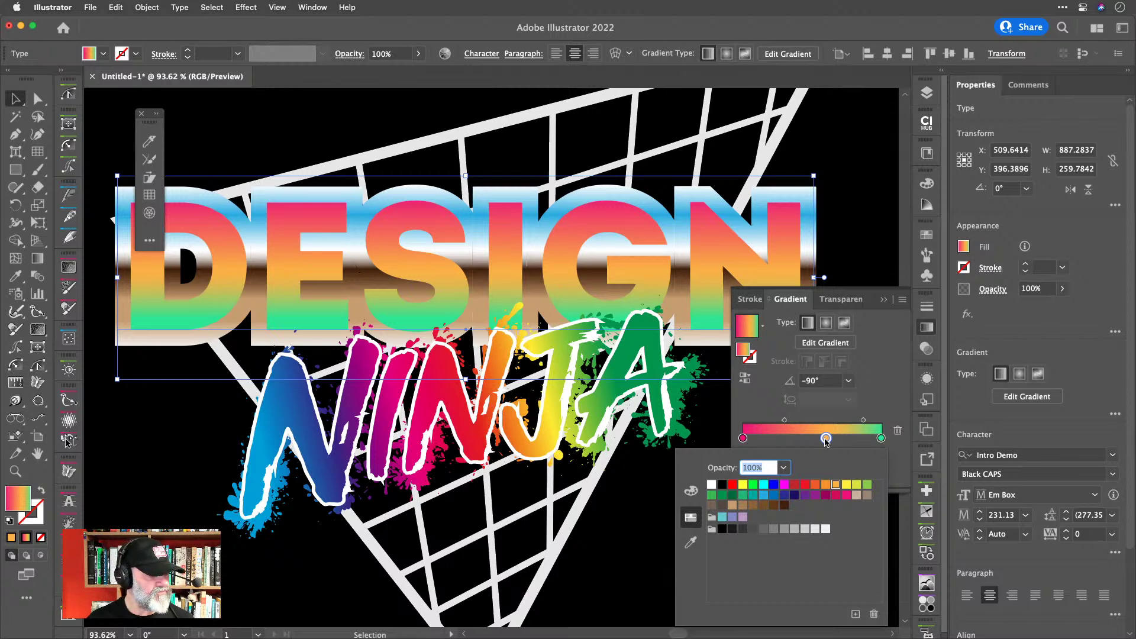
{"action": "left_click", "coordinate": [763, 496]}
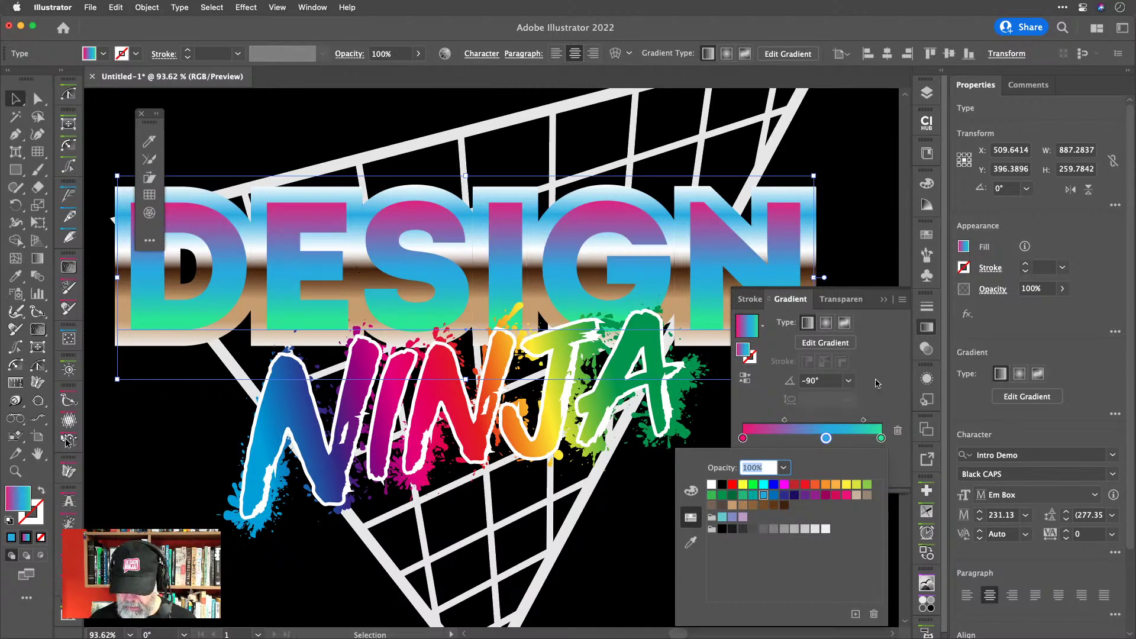
{"action": "left_click", "coordinate": [877, 384]}
Set the gradient's end stop to purple on the DESIGN text's topmost fill after trying orange, brown and green swatches.
{"action": "double_click", "coordinate": [881, 438]}
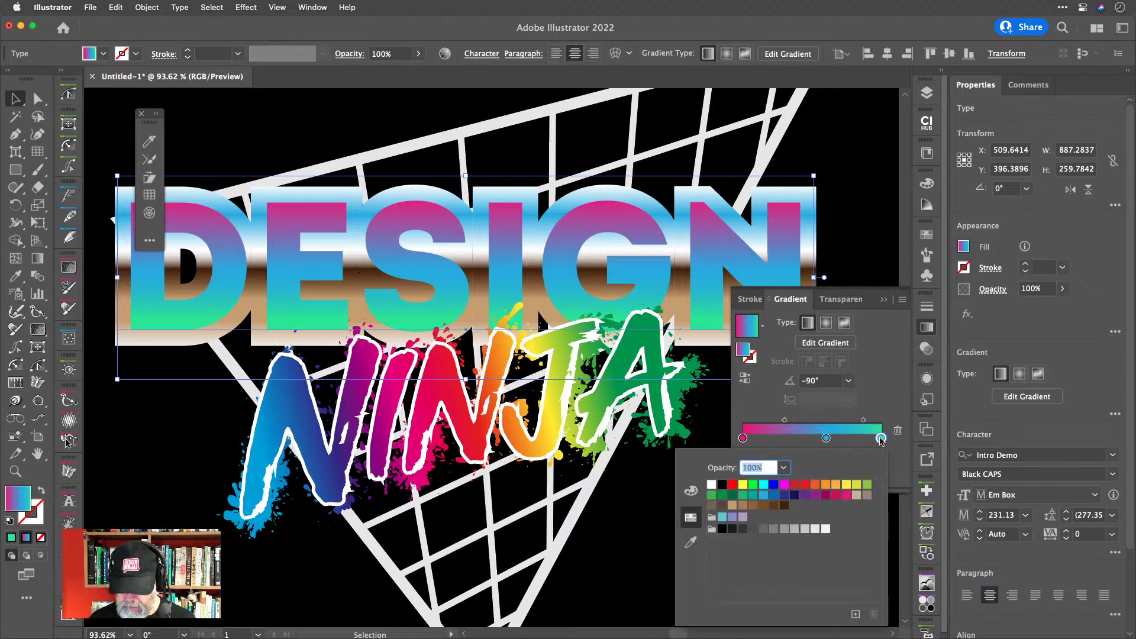
{"action": "left_click", "coordinate": [815, 484]}
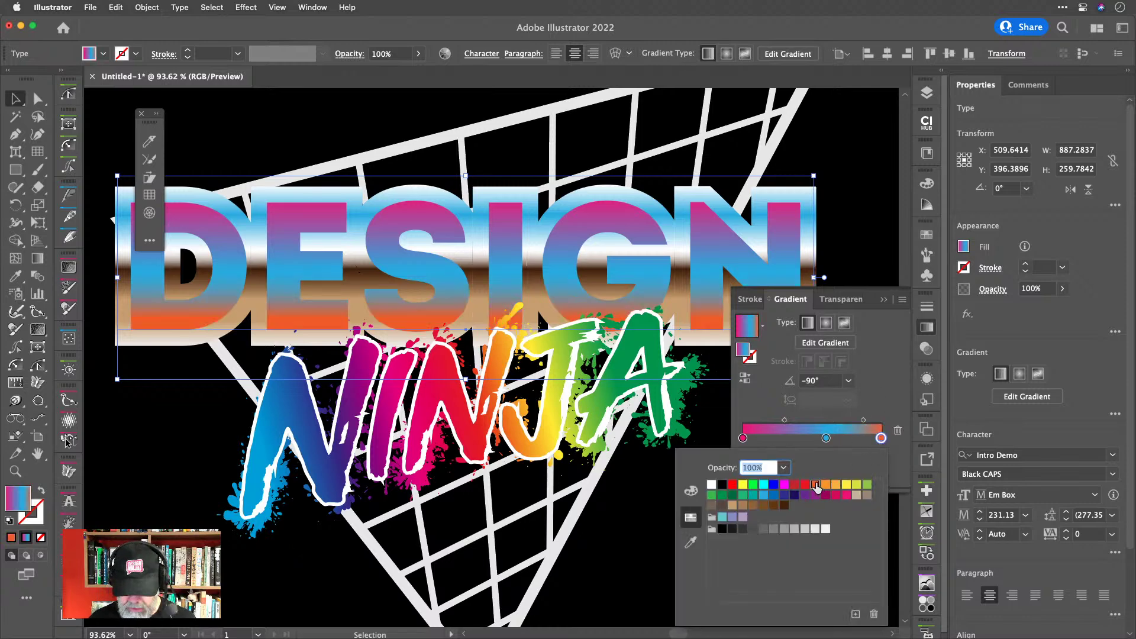
{"action": "left_click", "coordinate": [835, 484]}
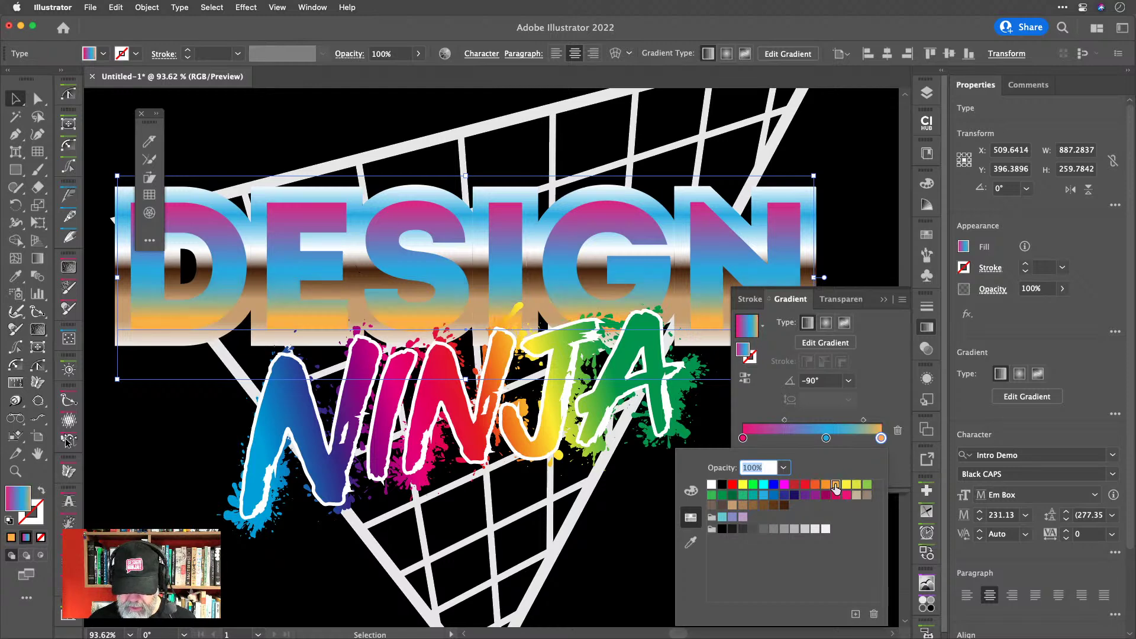
{"action": "left_click", "coordinate": [825, 484]}
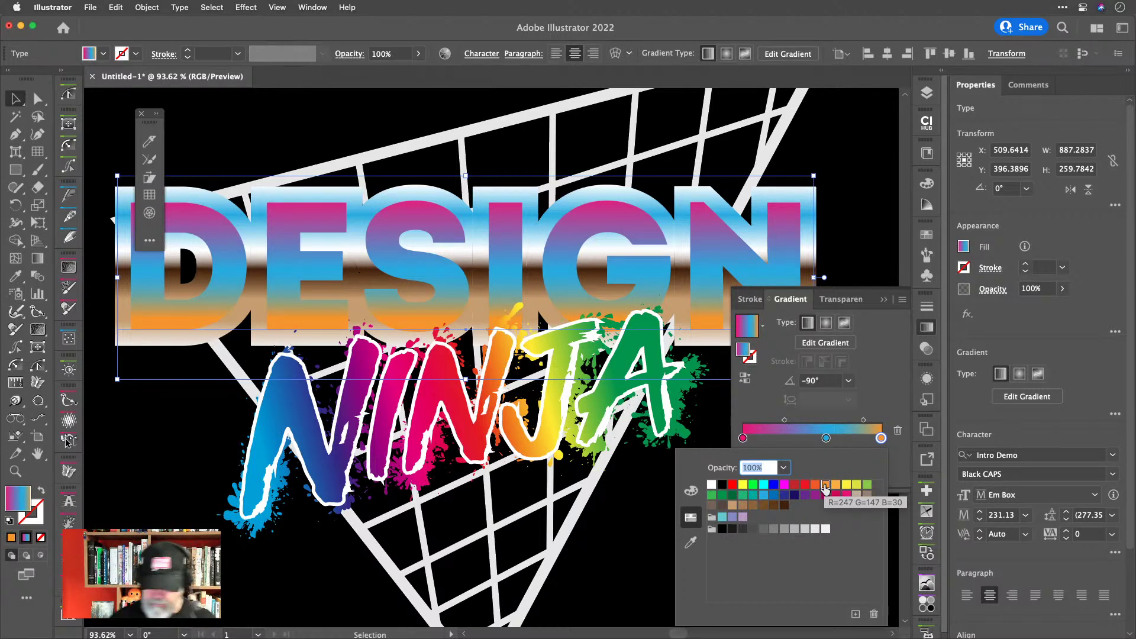
{"action": "left_click", "coordinate": [774, 506]}
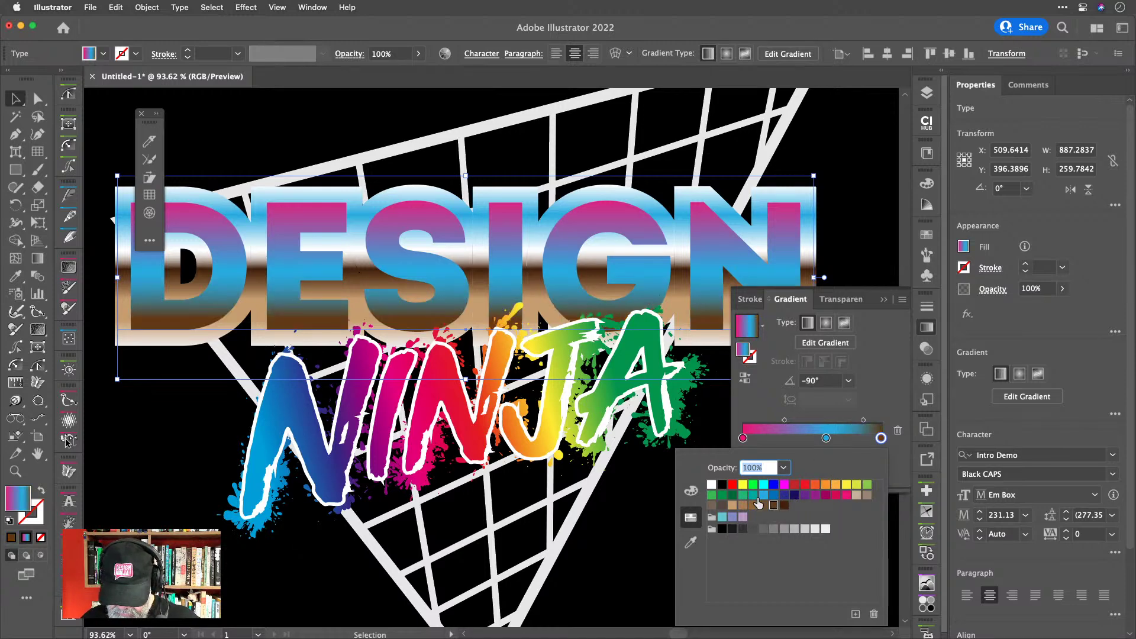
{"action": "left_click", "coordinate": [742, 496]}
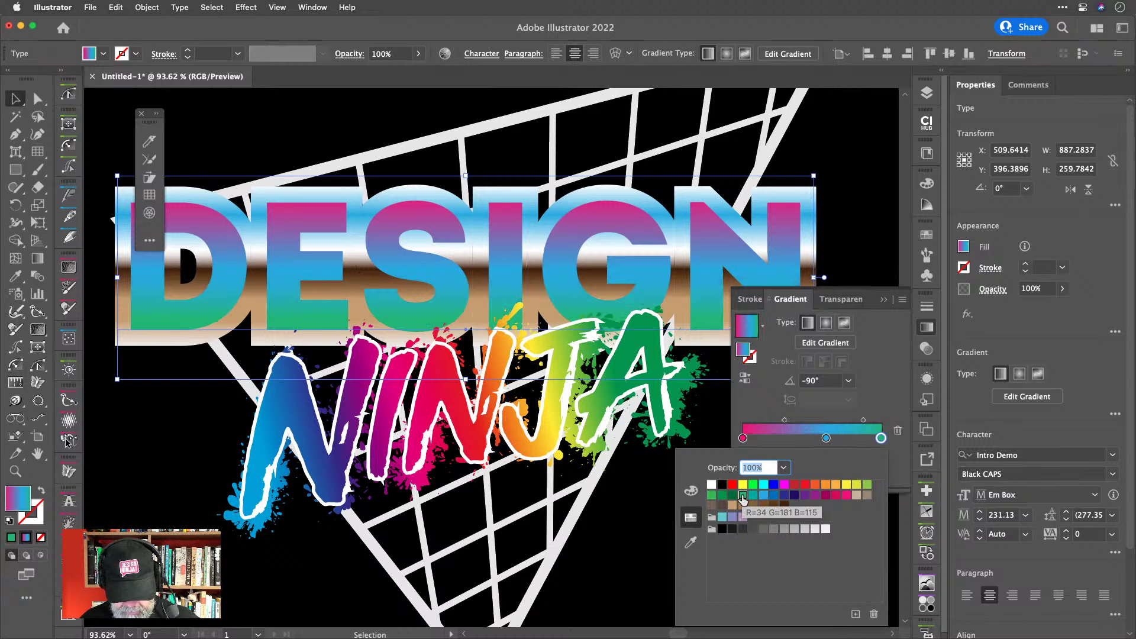
{"action": "left_click", "coordinate": [816, 496]}
{"action": "left_click", "coordinate": [890, 381]}
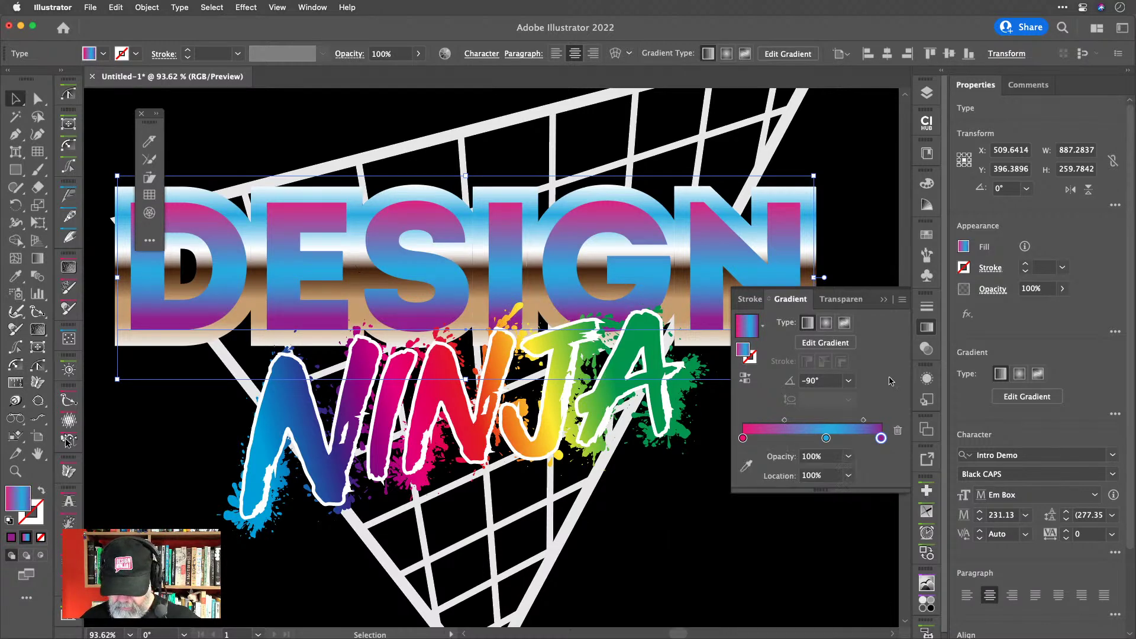
Set the topmost fill's middle gradient stop to the orange swatch R=247 G=147 B=30 and deselect the DESIGN text.
{"action": "left_click", "coordinate": [826, 438]}
{"action": "double_click", "coordinate": [826, 438]}
{"action": "left_click", "coordinate": [825, 485]}
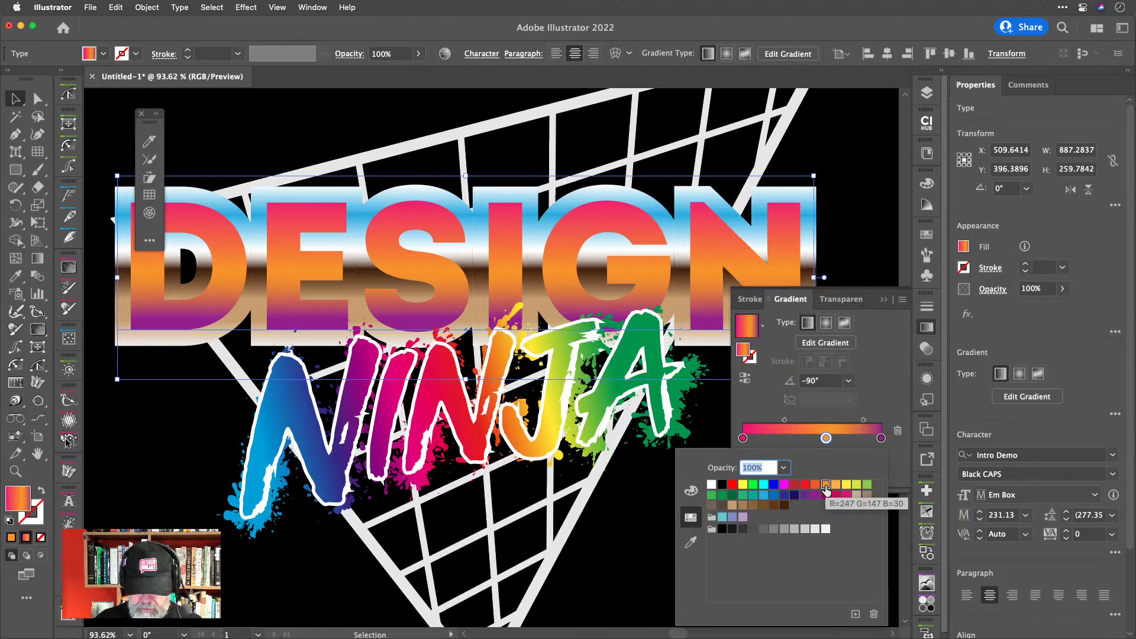
{"action": "left_click", "coordinate": [928, 329]}
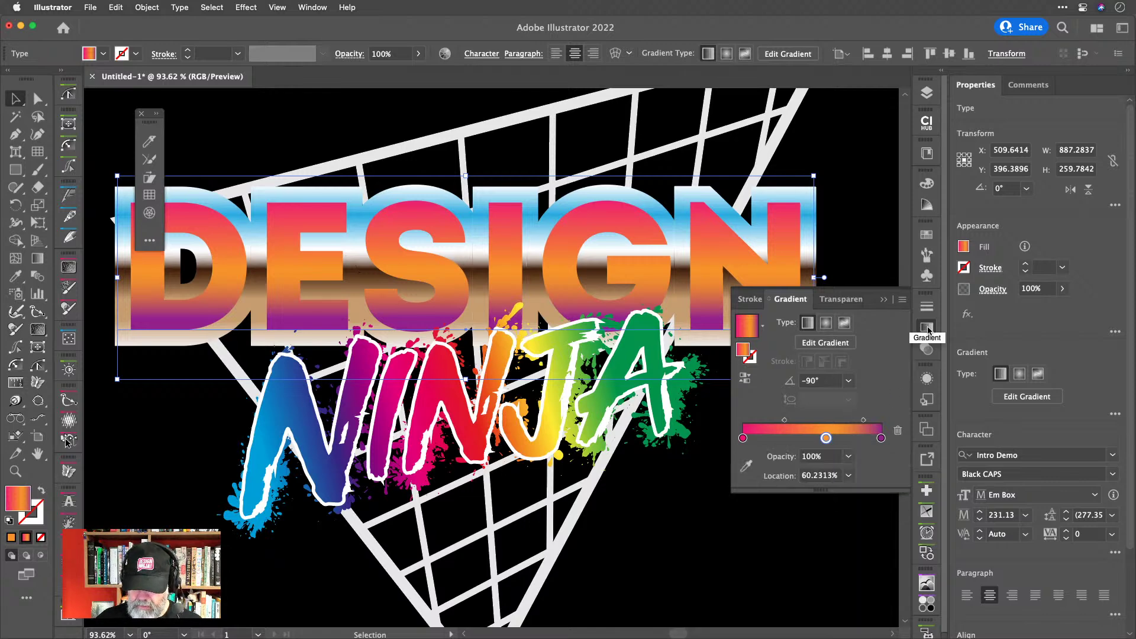
{"action": "left_click", "coordinate": [928, 329]}
{"action": "left_click", "coordinate": [883, 317]}
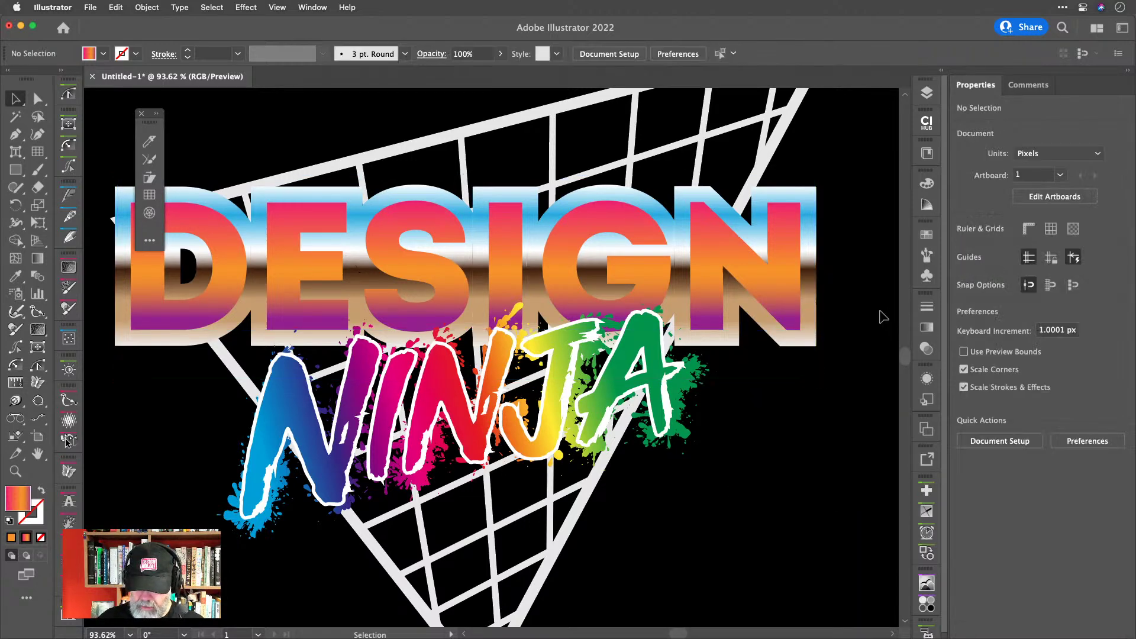
Apply the 7 pt aqua style from the Neon Effects library to the grid group inside the clipped triangle, after trying Thin Magenta Neon.
{"action": "key", "text": "super+0"}
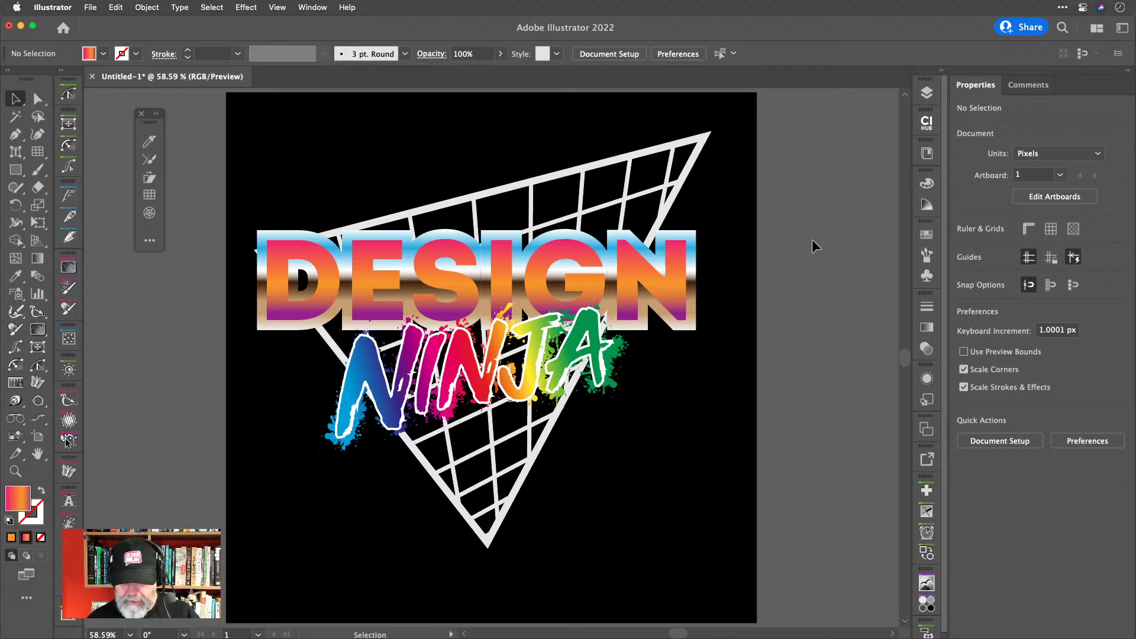
{"action": "left_click", "coordinate": [632, 159]}
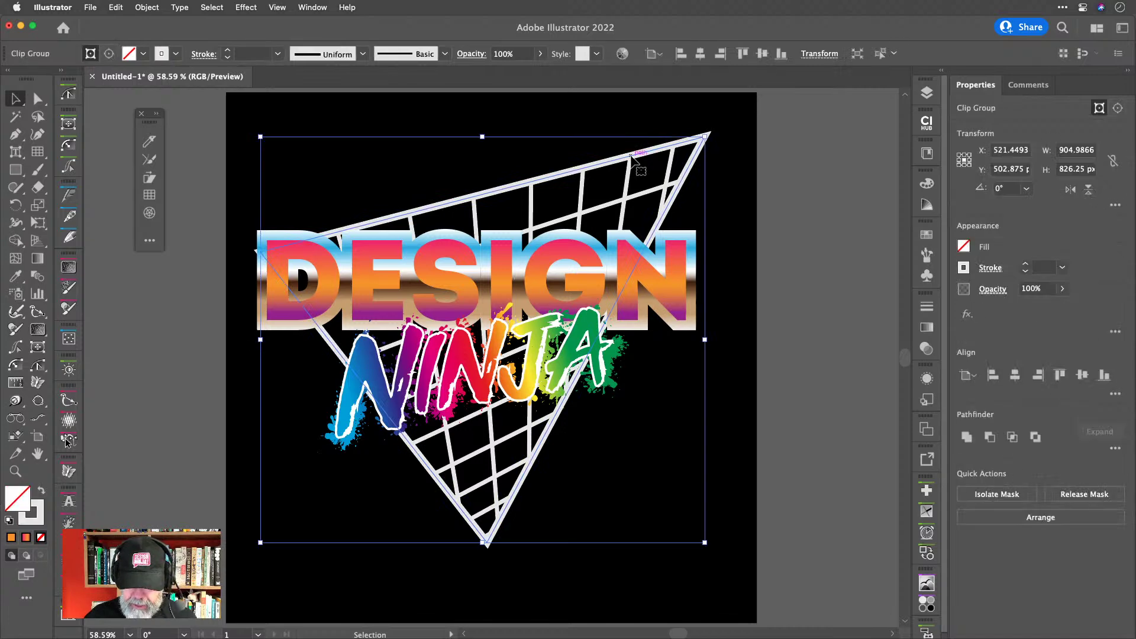
{"action": "key", "text": "a"}
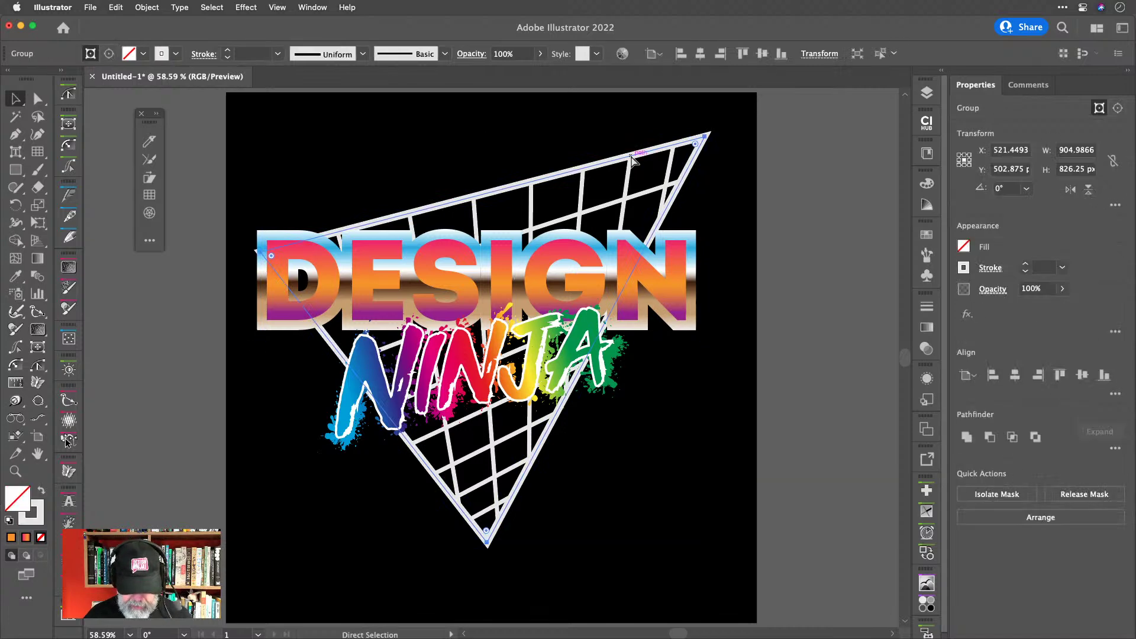
{"action": "key", "text": "v"}
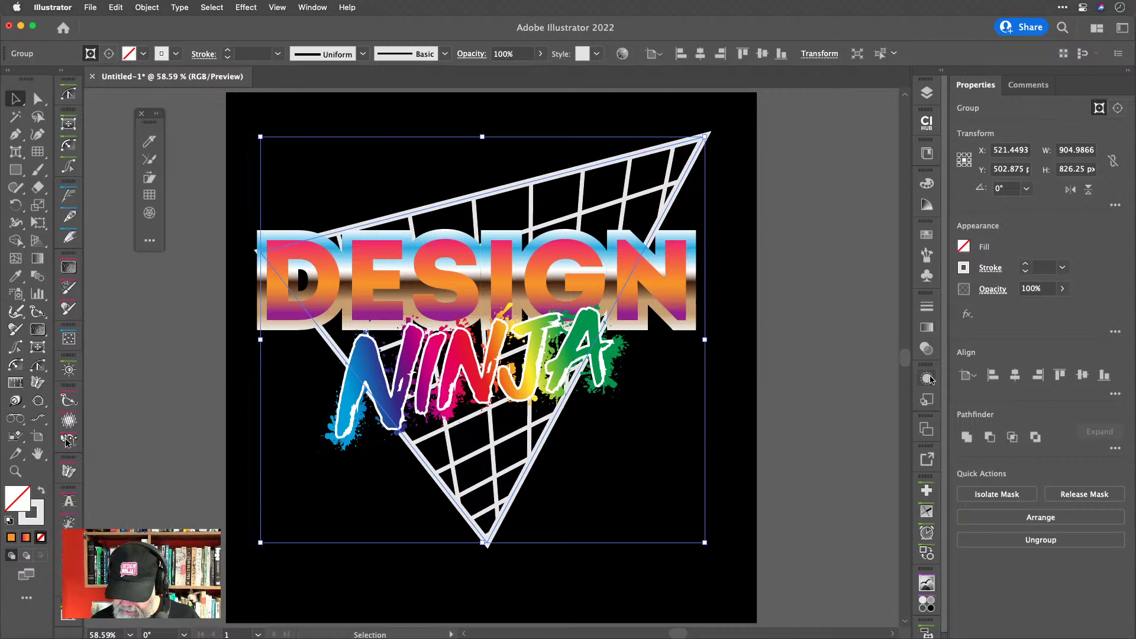
{"action": "left_click", "coordinate": [927, 398]}
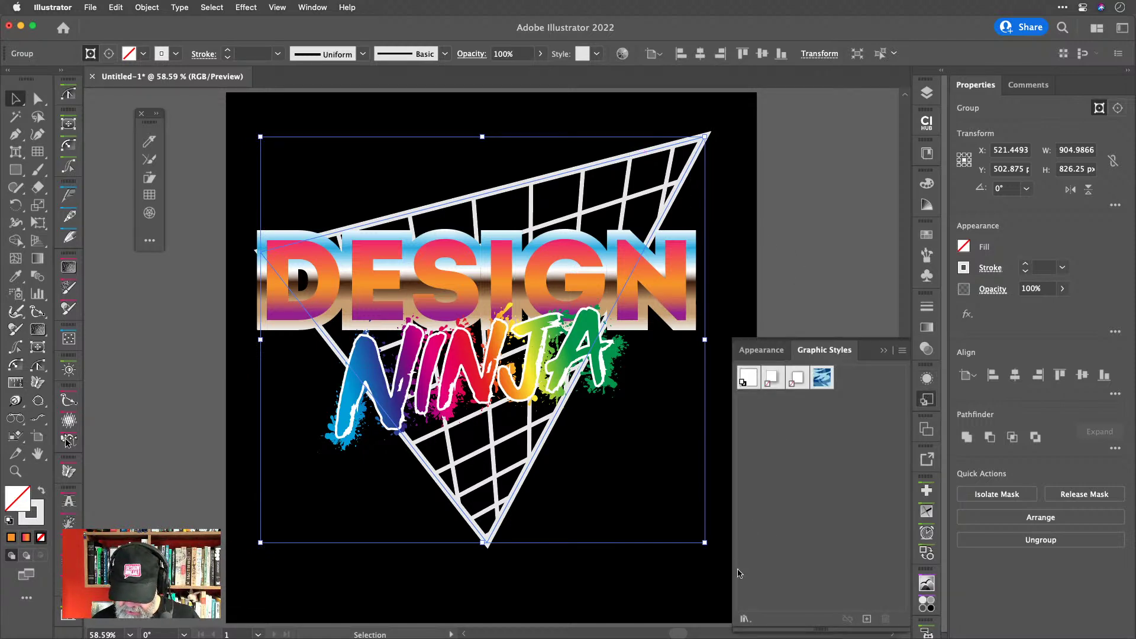
{"action": "left_click", "coordinate": [746, 618]}
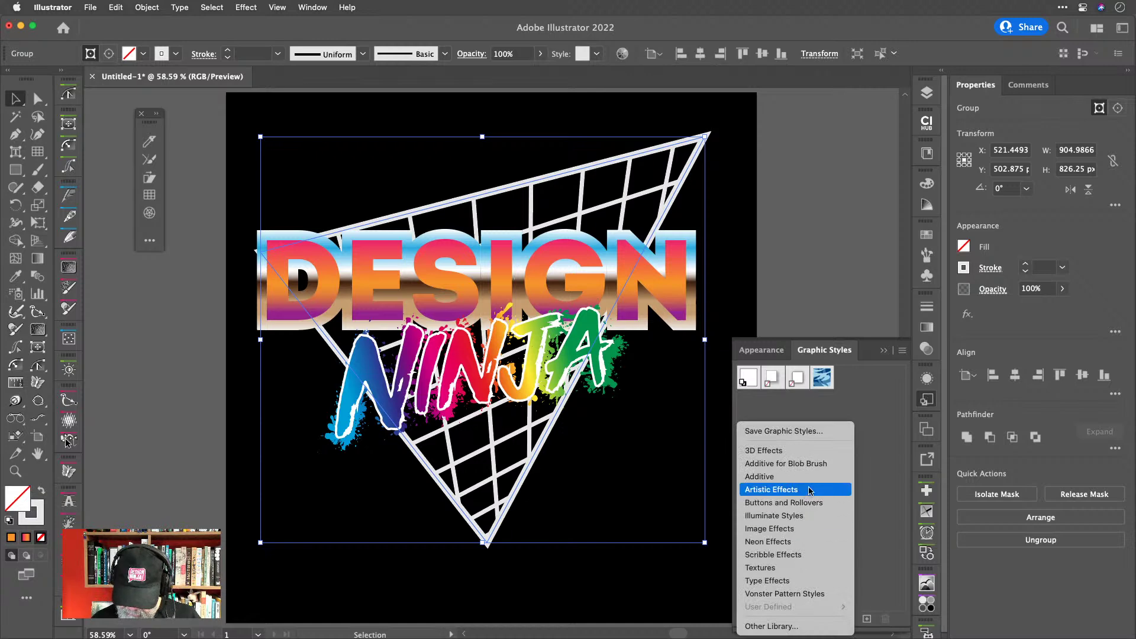
{"action": "left_click", "coordinate": [809, 542]}
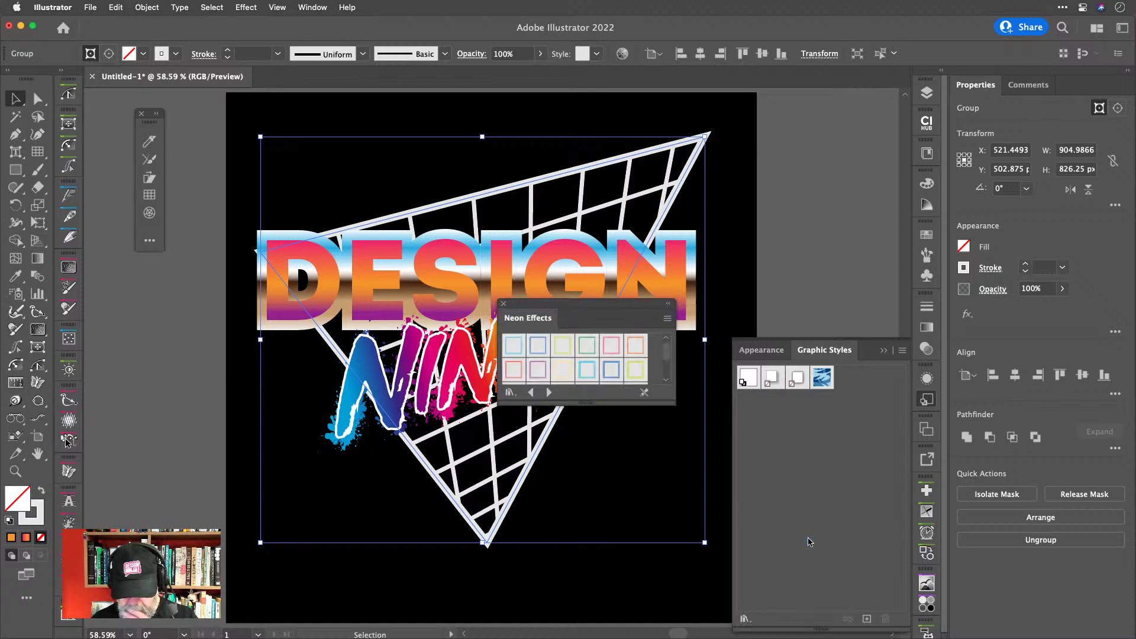
{"action": "left_click", "coordinate": [611, 347]}
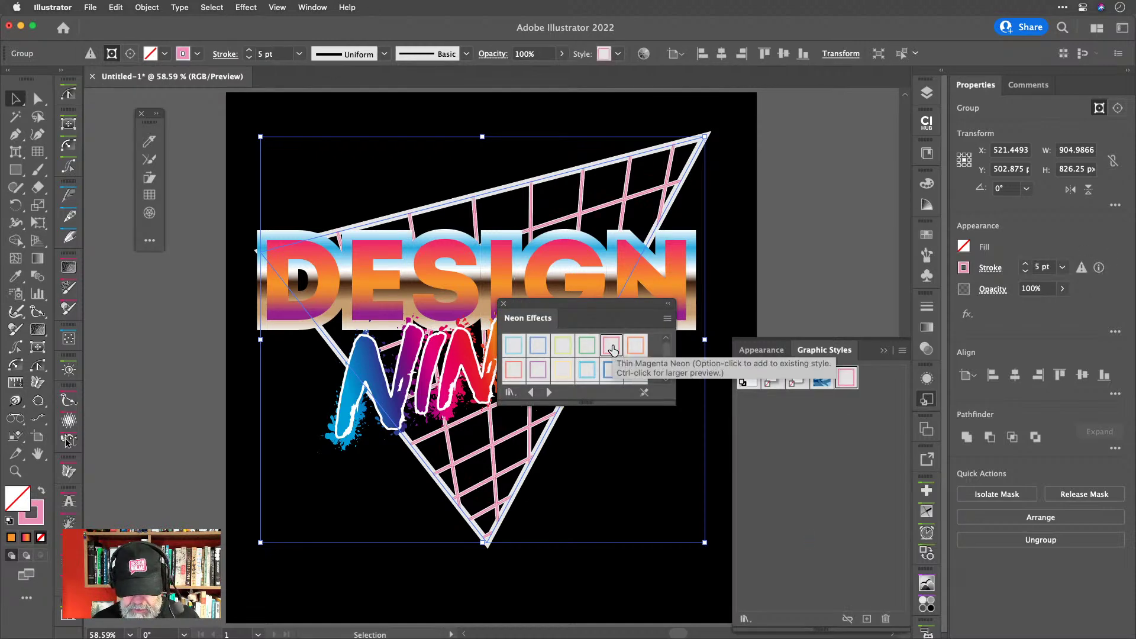
{"action": "left_click", "coordinate": [583, 369]}
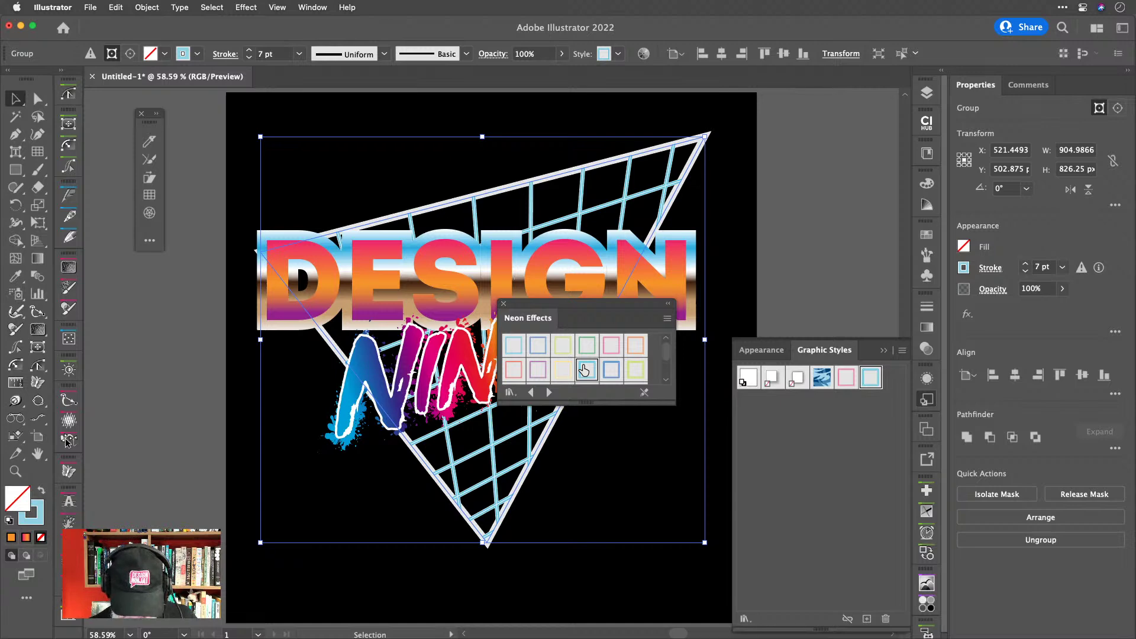
Try the 7 pt blue, Thin Aqua Neon and 7 pt aqua neon styles on the grid group.
{"action": "left_click", "coordinate": [611, 370]}
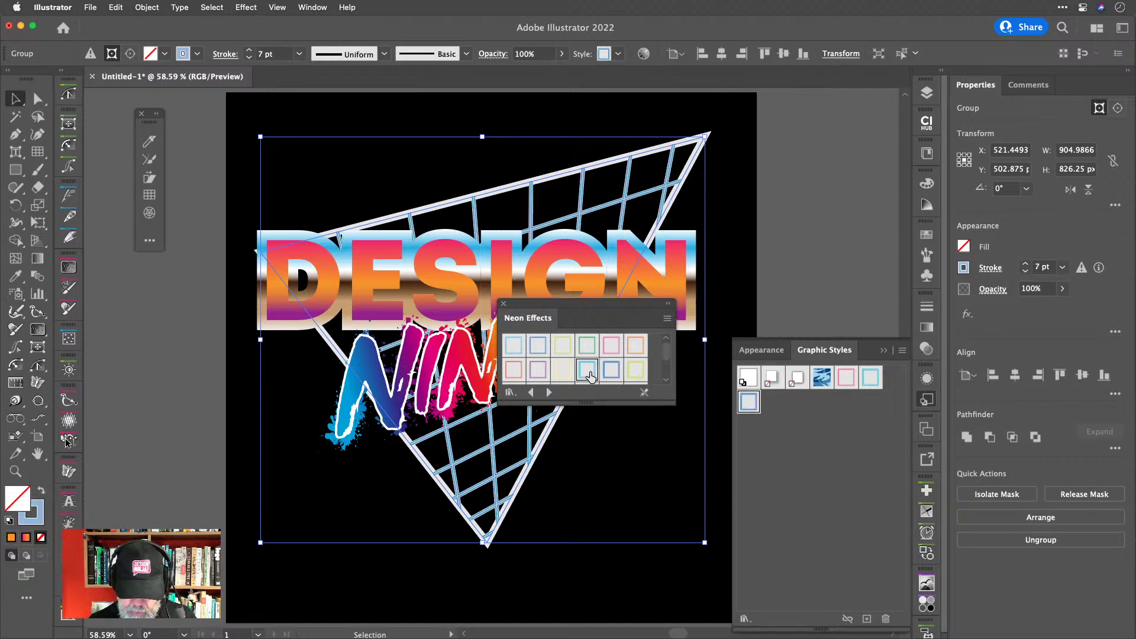
{"action": "left_click", "coordinate": [589, 375]}
{"action": "left_click", "coordinate": [514, 348]}
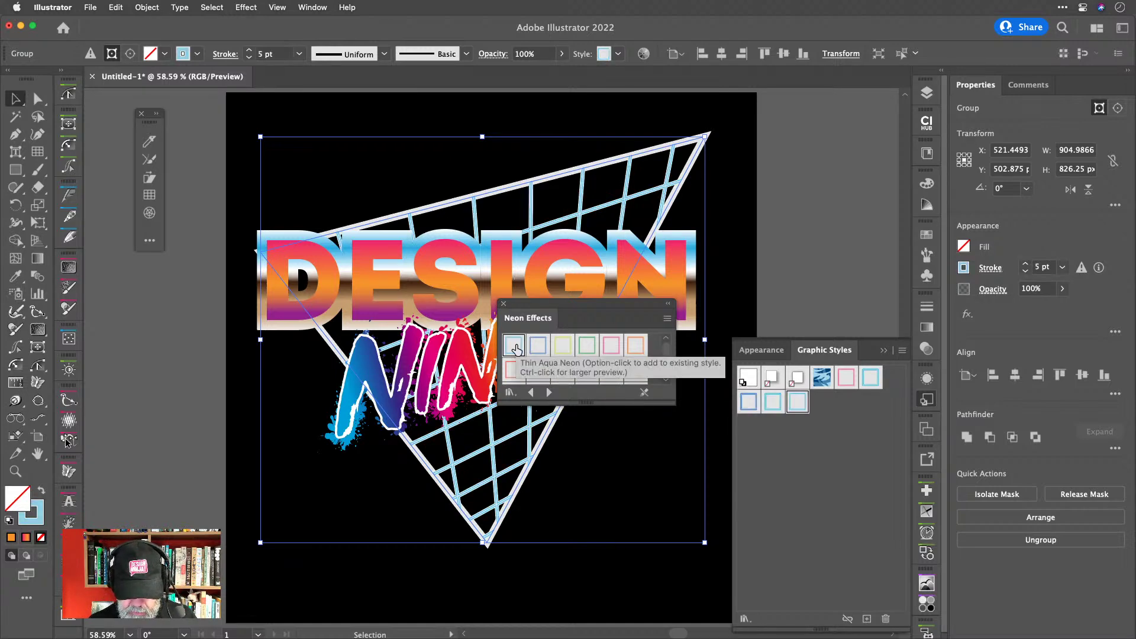
{"action": "left_click", "coordinate": [586, 368]}
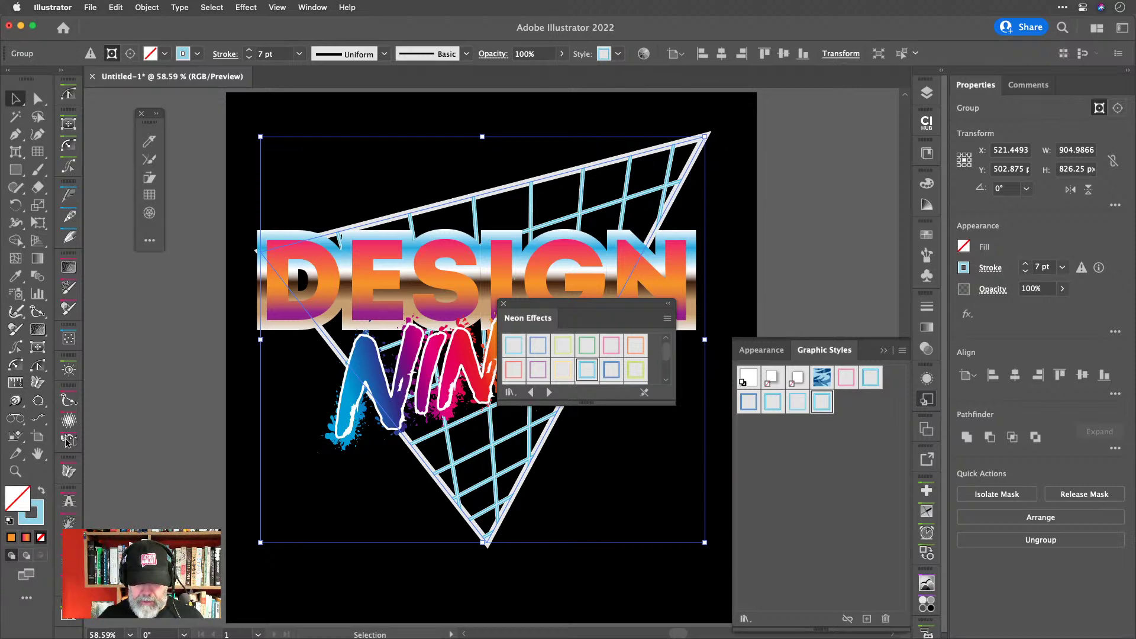
{"action": "left_click", "coordinate": [793, 247]}
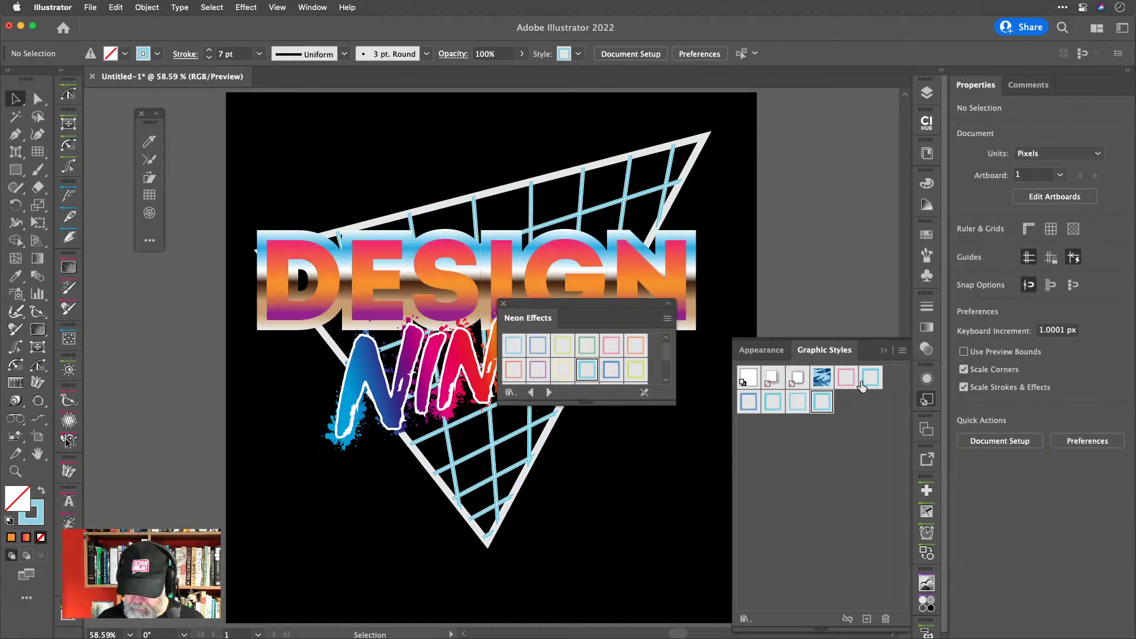
Undo the neon style trials back to the first application of the 7 pt aqua style on the grid.
{"action": "key", "text": "super+z"}
{"action": "key", "text": "super+z"}
{"action": "key", "text": "super+z"}
{"action": "key", "text": "super+z"}
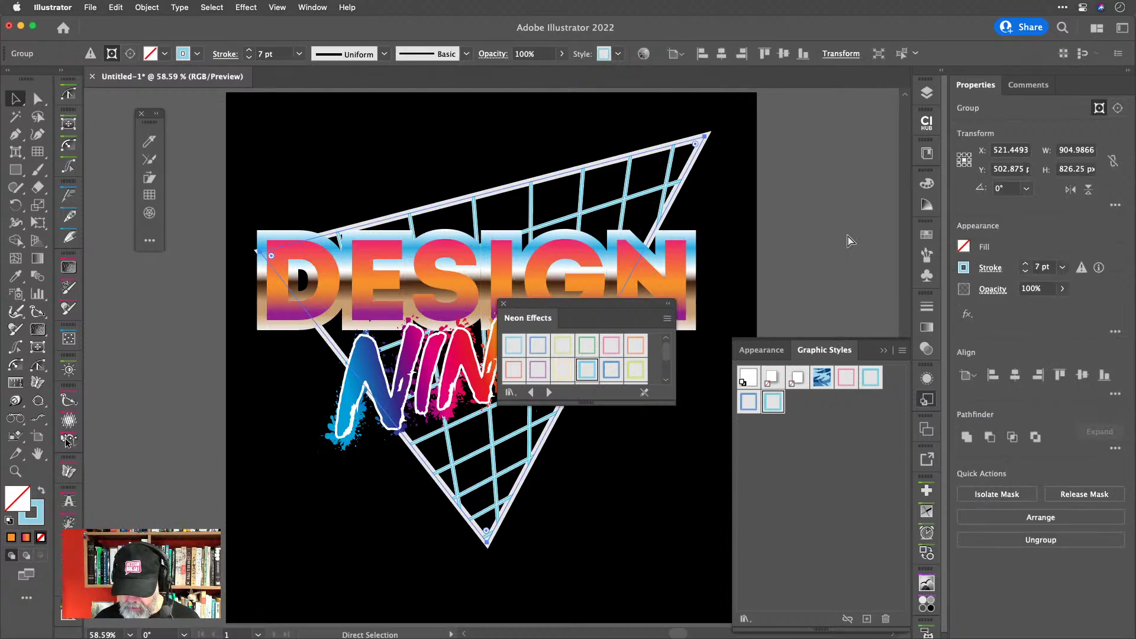
{"action": "key", "text": "v"}
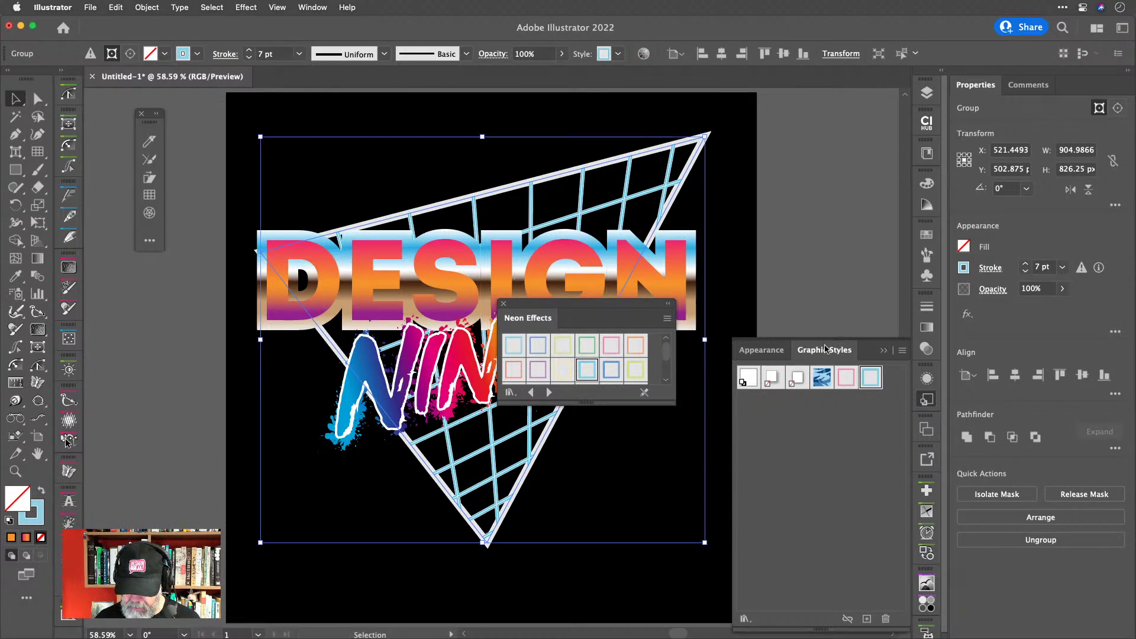
Close the Neon Effects library and delete all unused graphic styles from the document.
{"action": "left_click", "coordinate": [503, 304]}
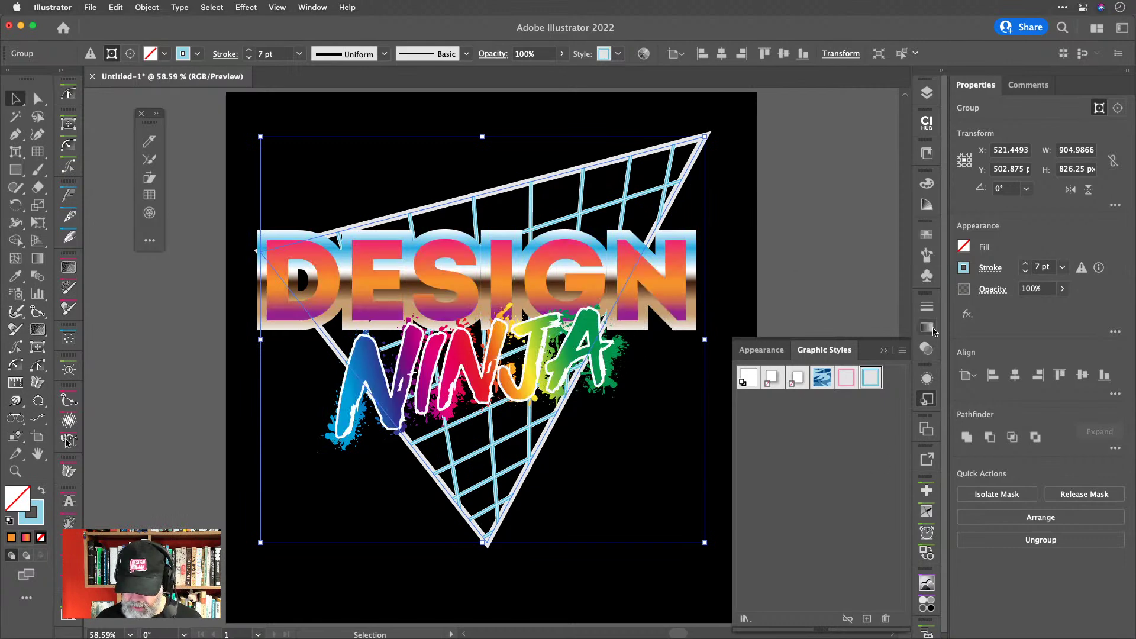
{"action": "left_click", "coordinate": [902, 351]}
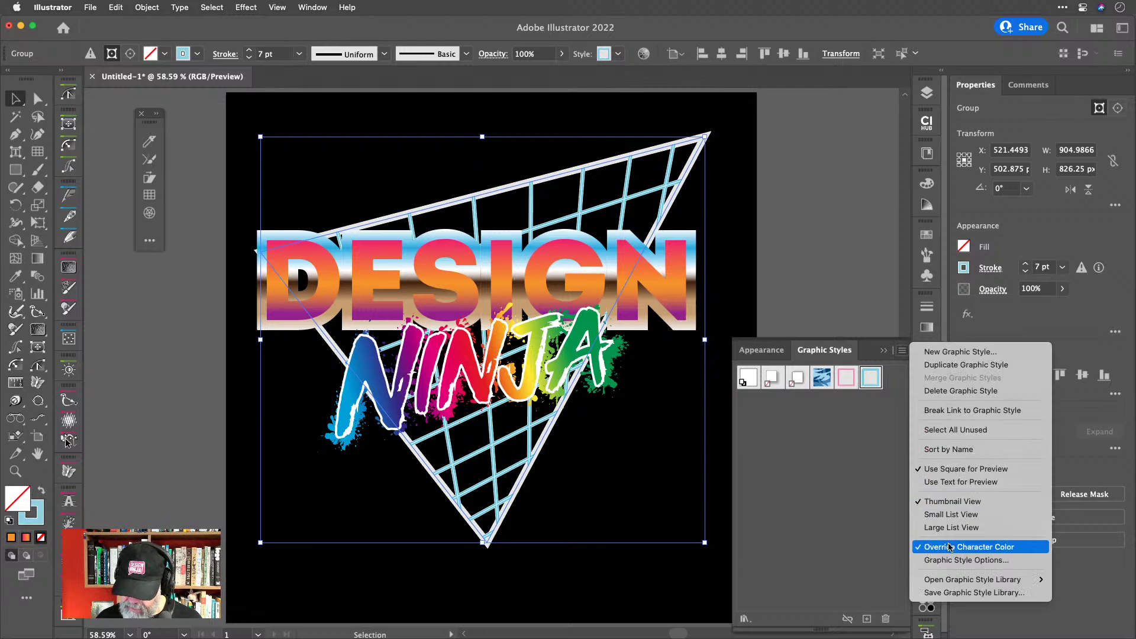
{"action": "left_click", "coordinate": [956, 429]}
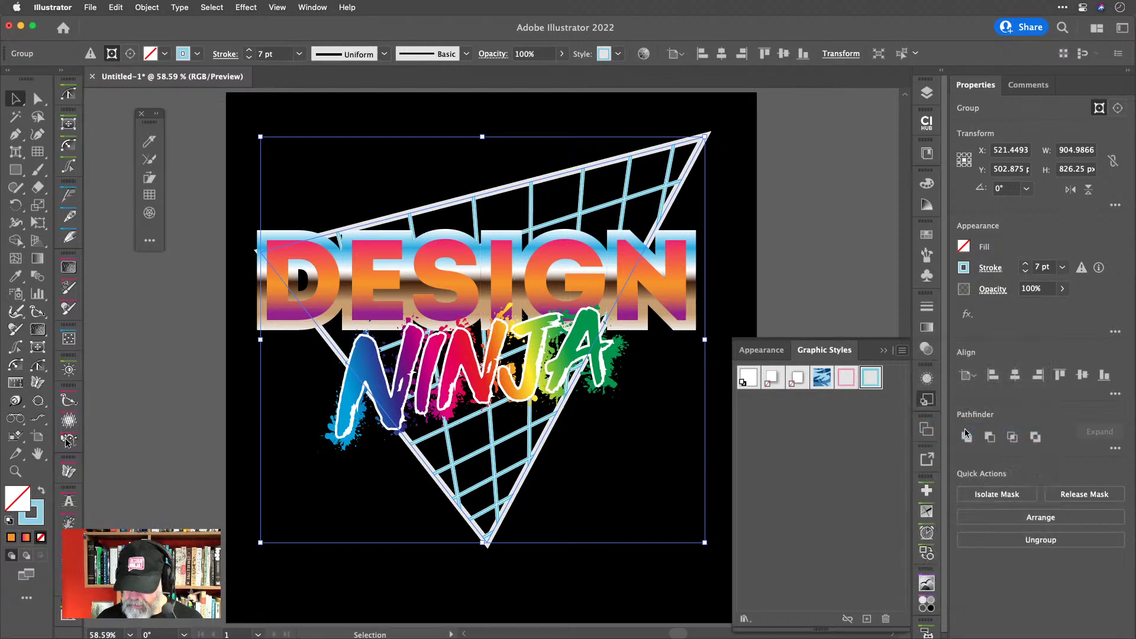
{"action": "left_click", "coordinate": [885, 618]}
{"action": "key", "text": "Return"}
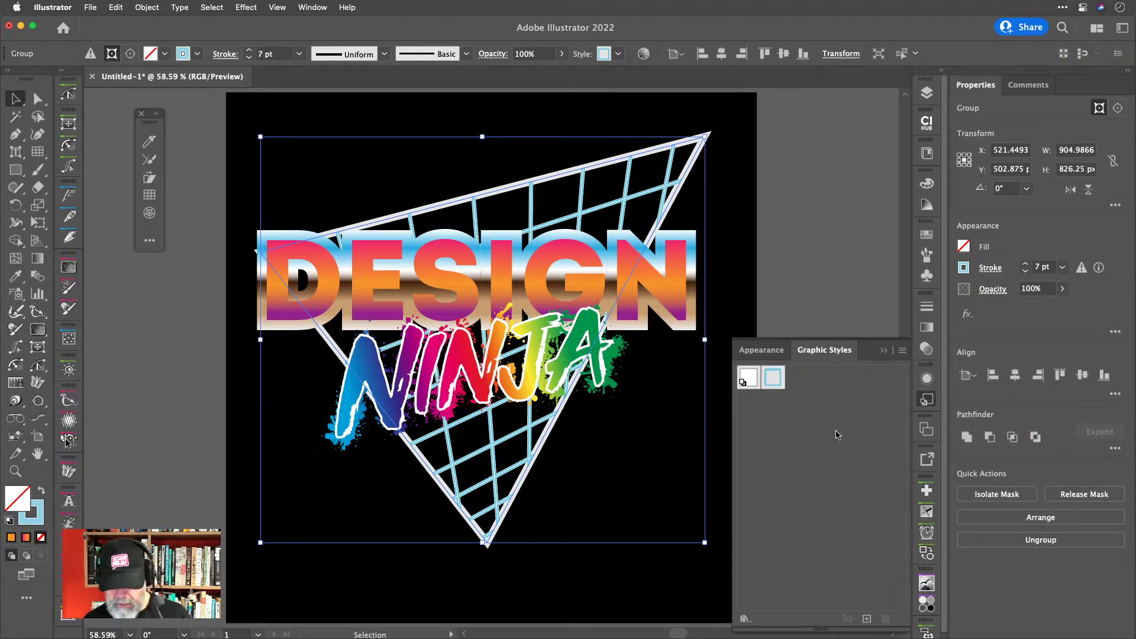
Apply the Aqua Neon graphic style to the grid path inside the clipped triangle by editing the clip group's contents.
{"action": "left_click", "coordinate": [808, 246]}
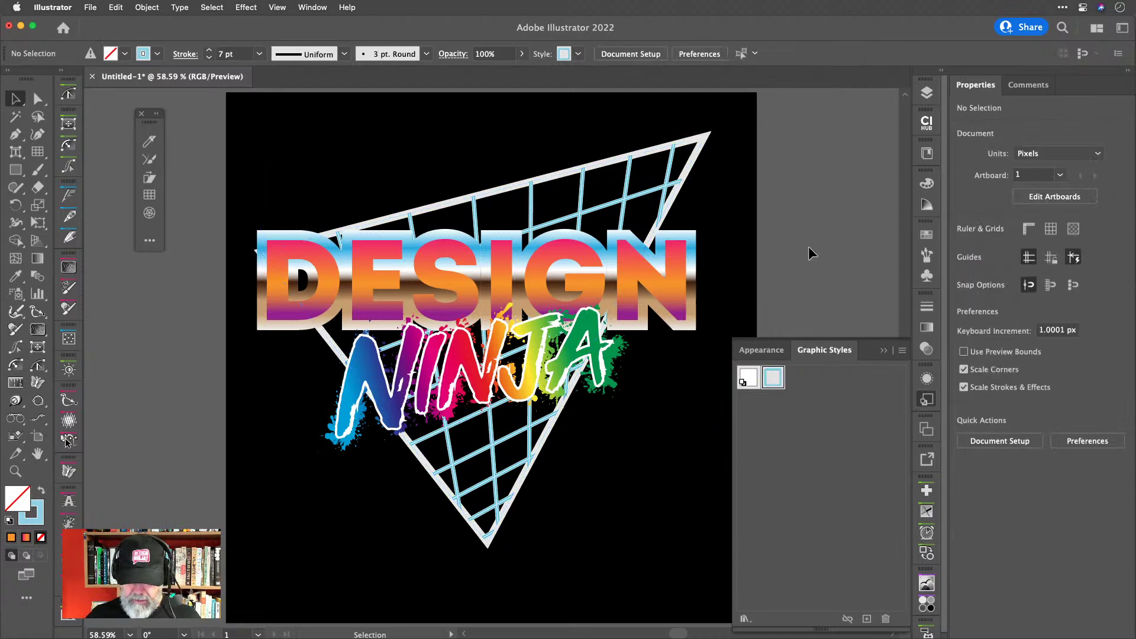
{"action": "left_click", "coordinate": [692, 172]}
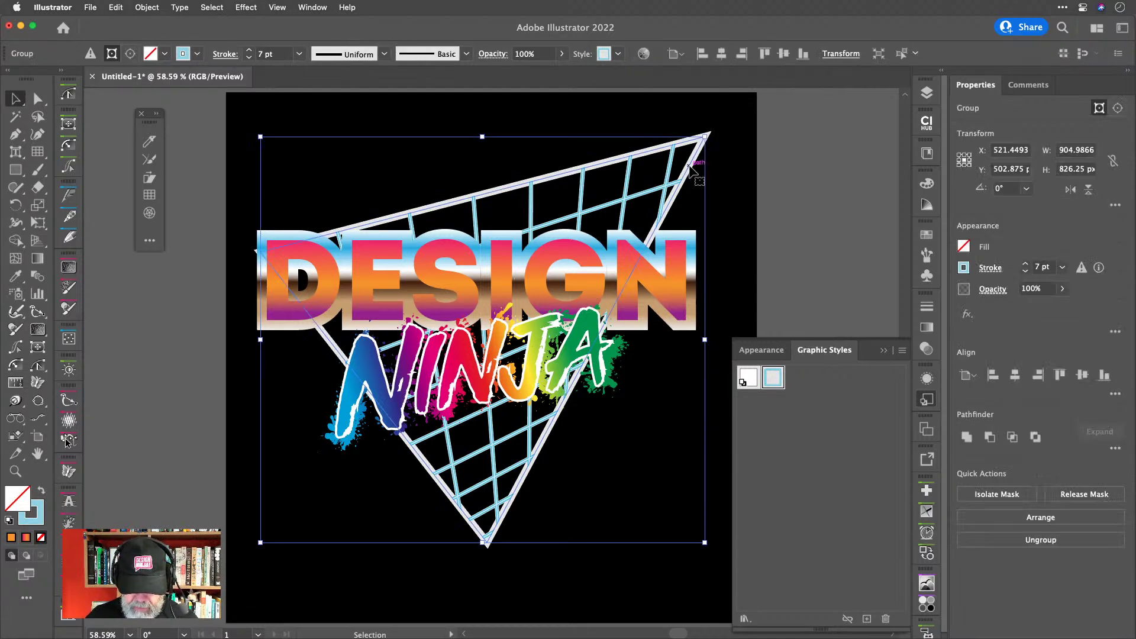
{"action": "left_click", "coordinate": [130, 55]}
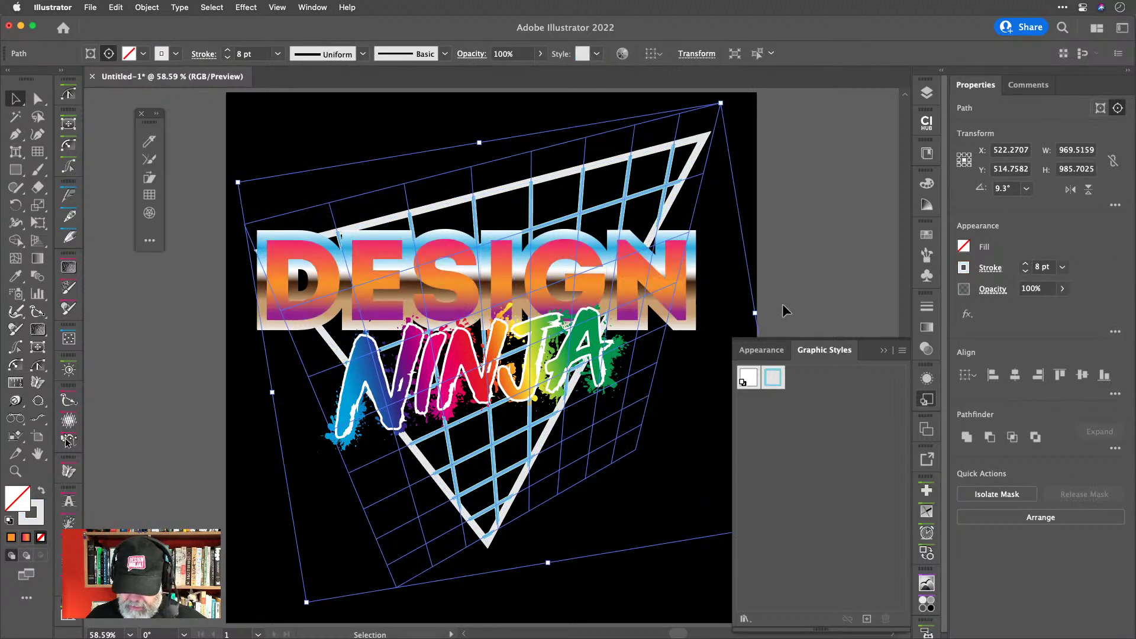
{"action": "left_click", "coordinate": [774, 379]}
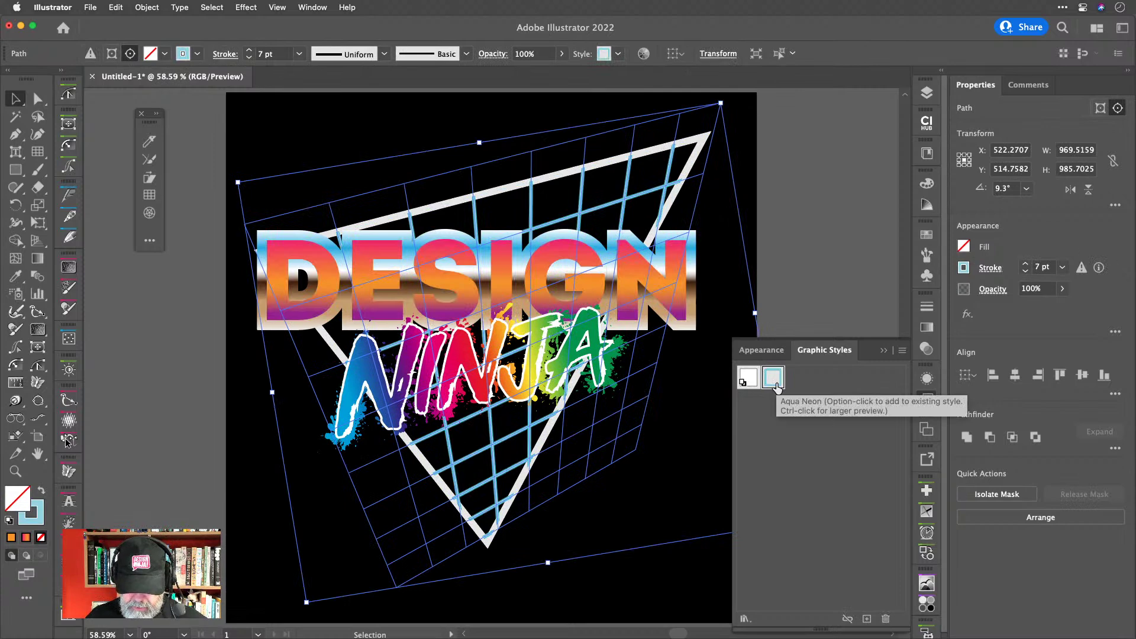
{"action": "left_click", "coordinate": [846, 244]}
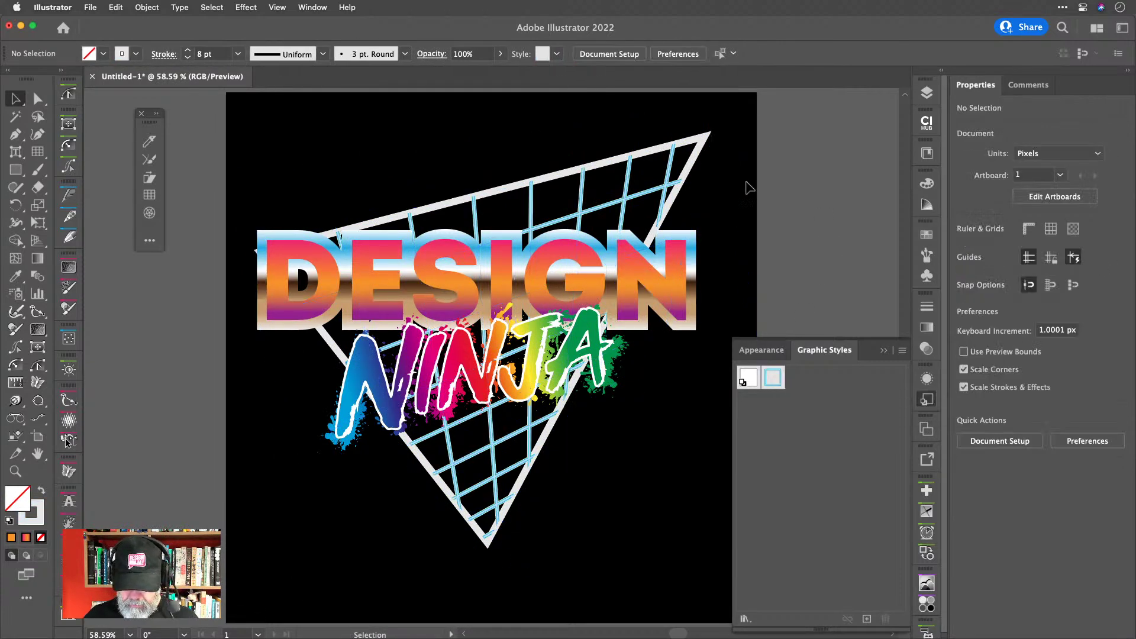
Isolate the triangle grid group and apply the Aqua Neon style to the clip group inside it.
{"action": "double_click", "coordinate": [686, 143]}
{"action": "left_click", "coordinate": [688, 142]}
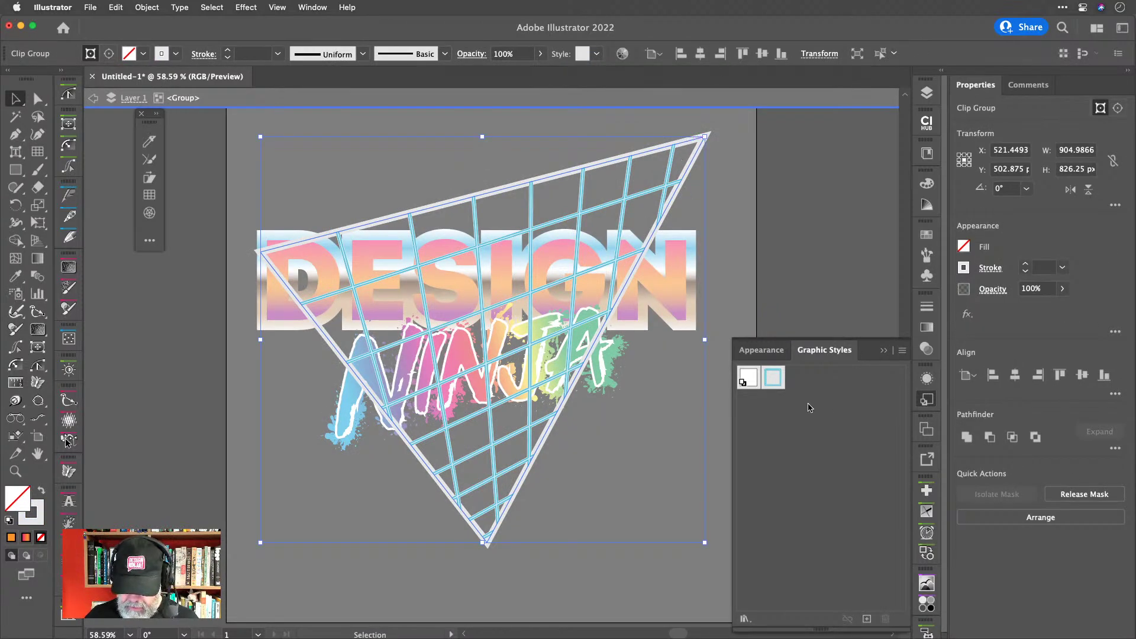
{"action": "left_click", "coordinate": [774, 379]}
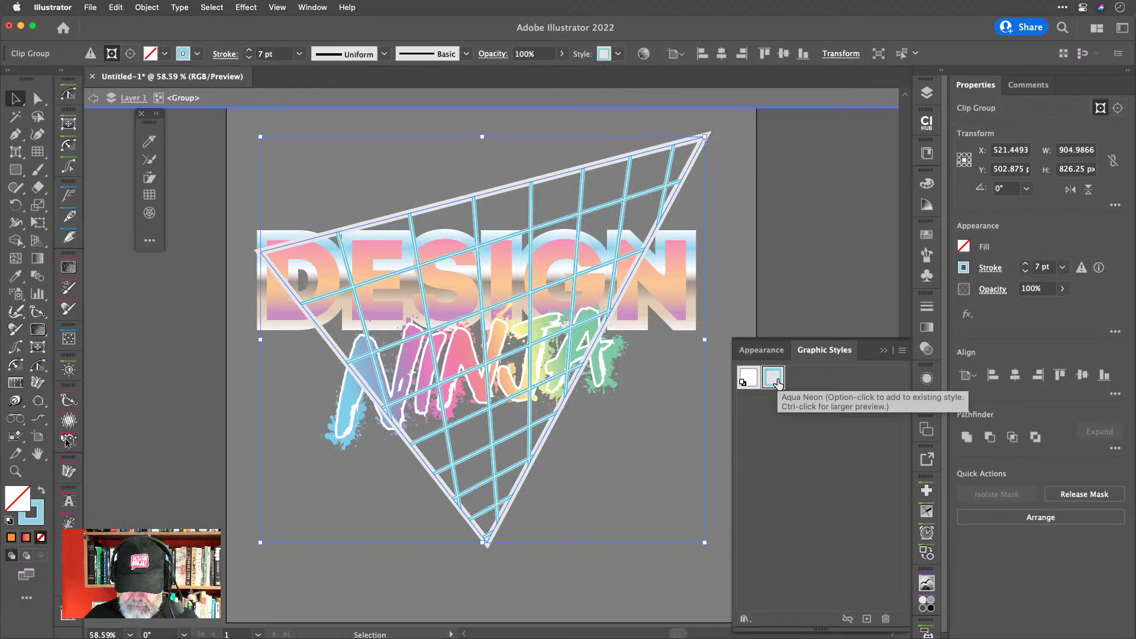
{"action": "left_click", "coordinate": [793, 258]}
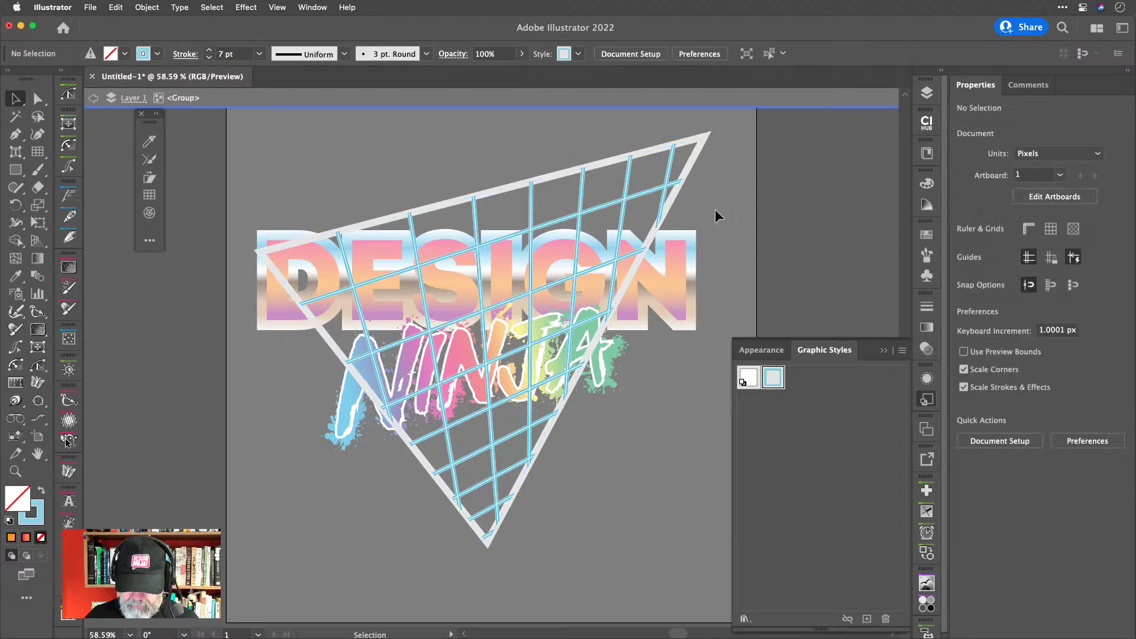
Try the Aqua Neon style on the triangle's clipping path in deep isolation, undo it and exit isolation.
{"action": "double_click", "coordinate": [691, 160]}
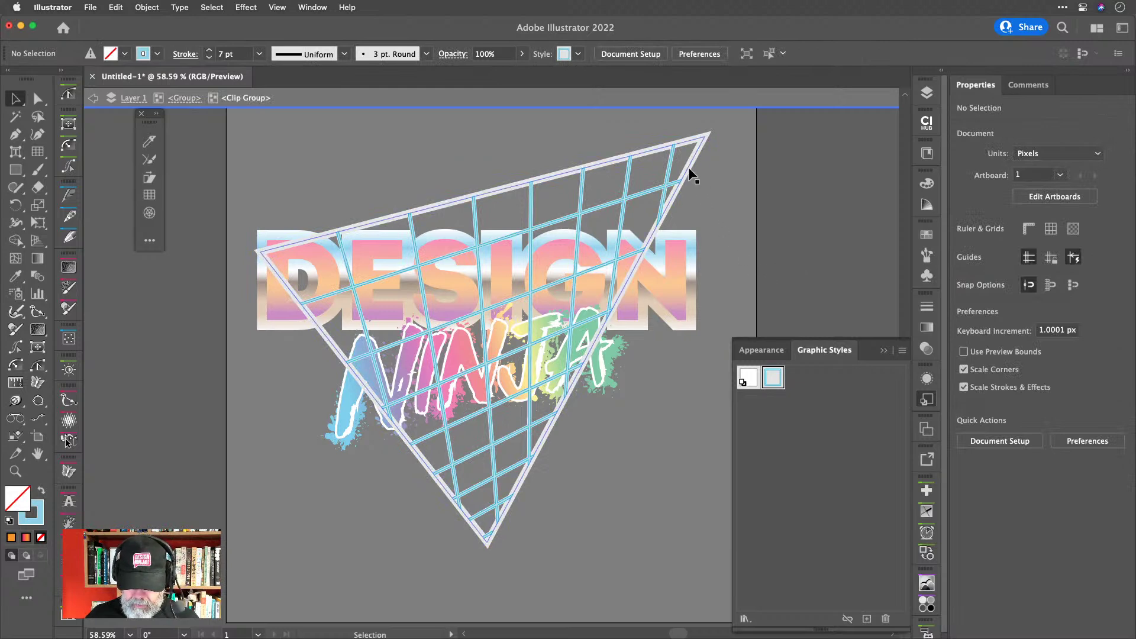
{"action": "left_click", "coordinate": [688, 168]}
{"action": "double_click", "coordinate": [687, 167]}
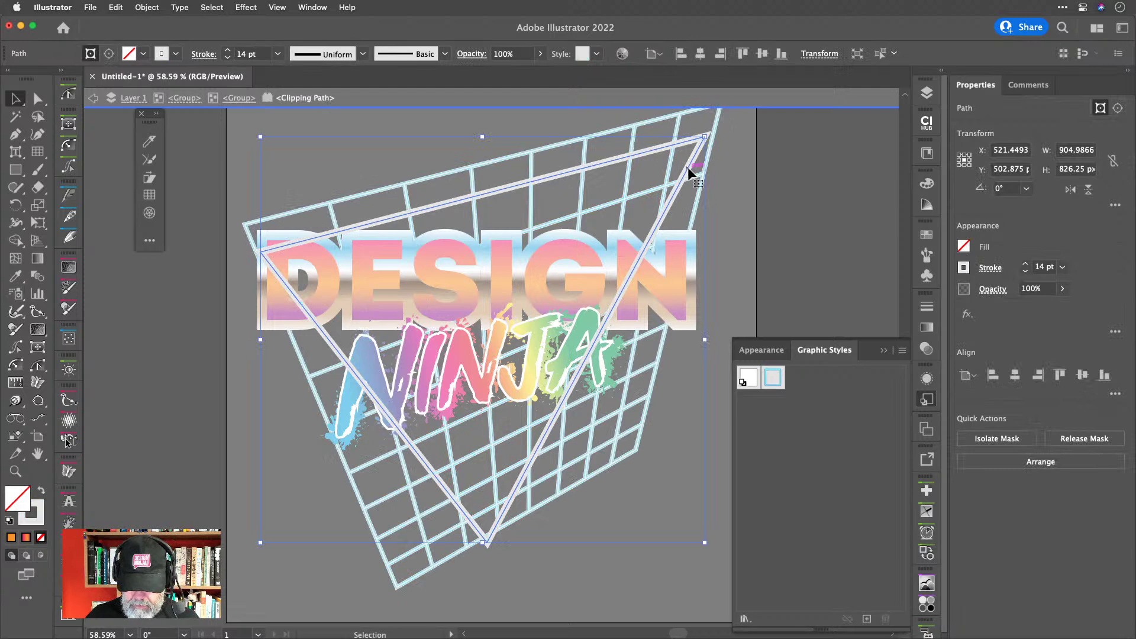
{"action": "left_click", "coordinate": [773, 377]}
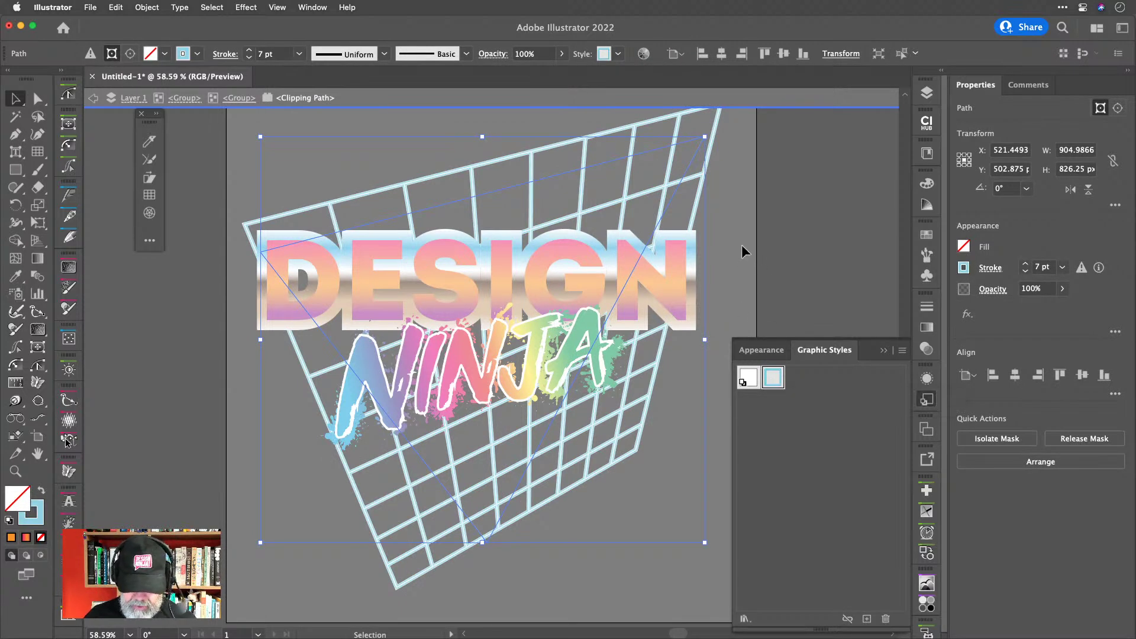
{"action": "key", "text": "super+z"}
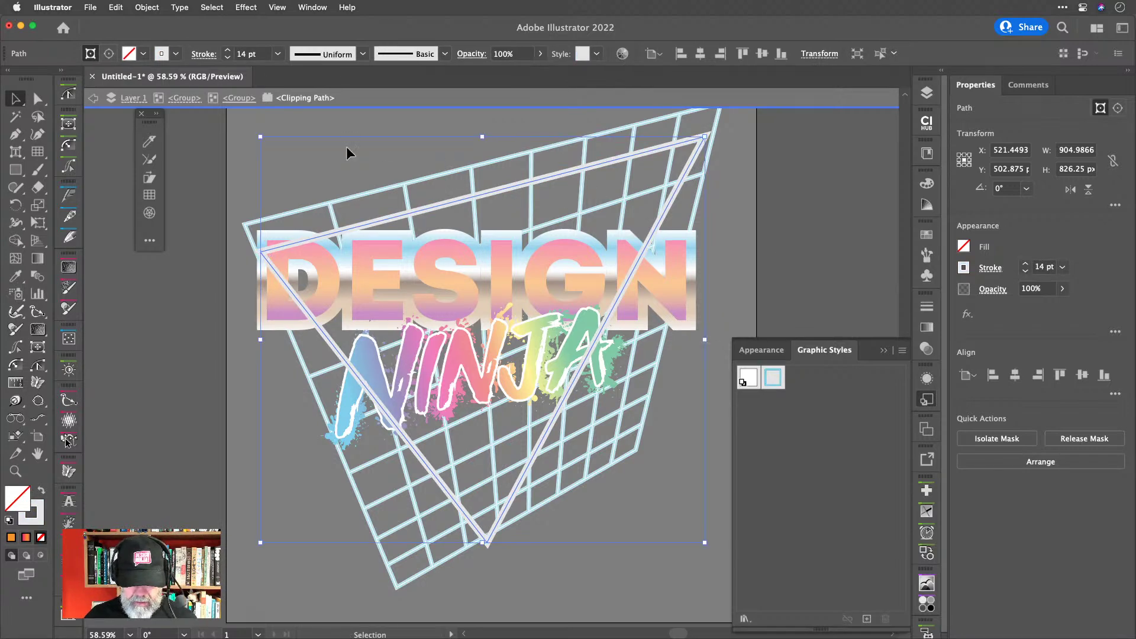
{"action": "double_click", "coordinate": [243, 156]}
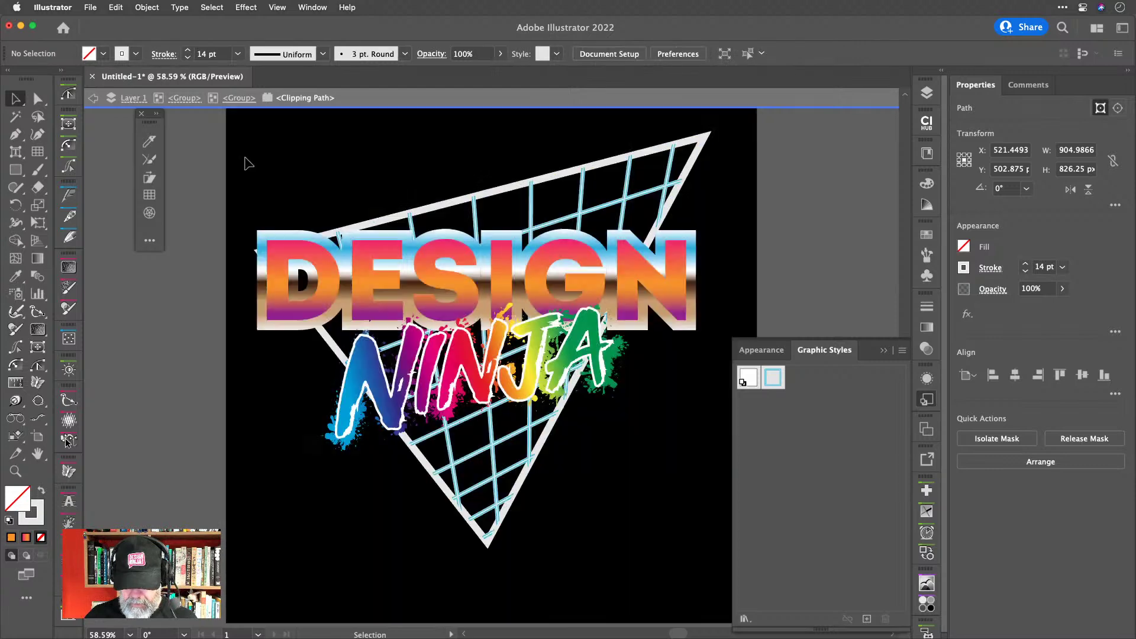
Try the Aqua Neon style on the triangle outline from within the clip group, undo it and leave isolation.
{"action": "double_click", "coordinate": [505, 187]}
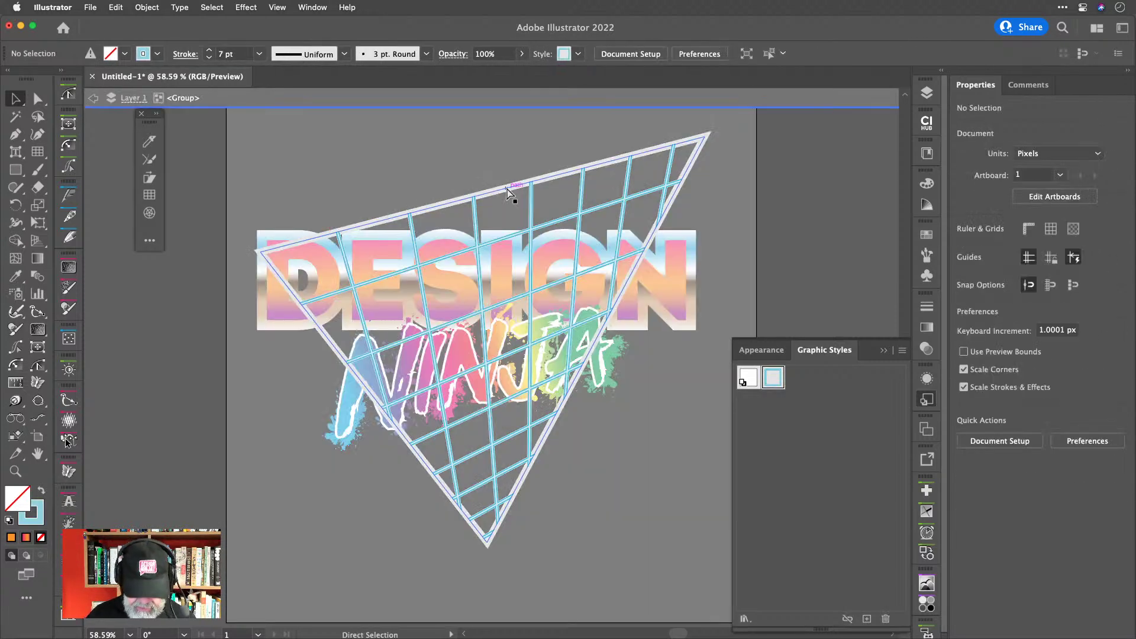
{"action": "left_click", "coordinate": [506, 187]}
{"action": "left_click", "coordinate": [777, 379]}
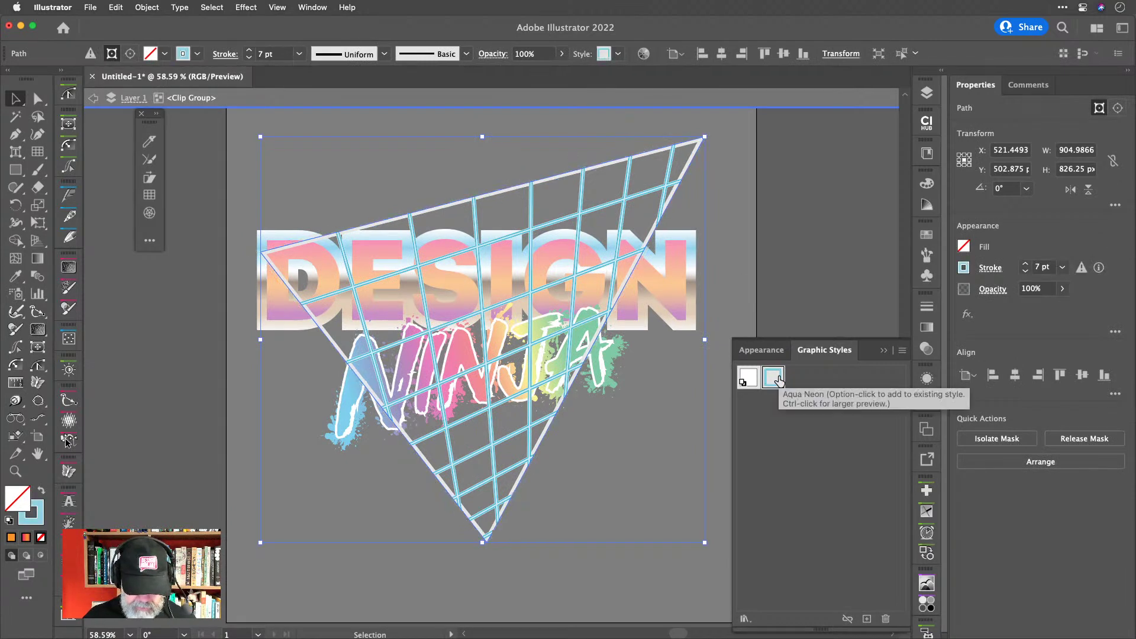
{"action": "key", "text": "super+z"}
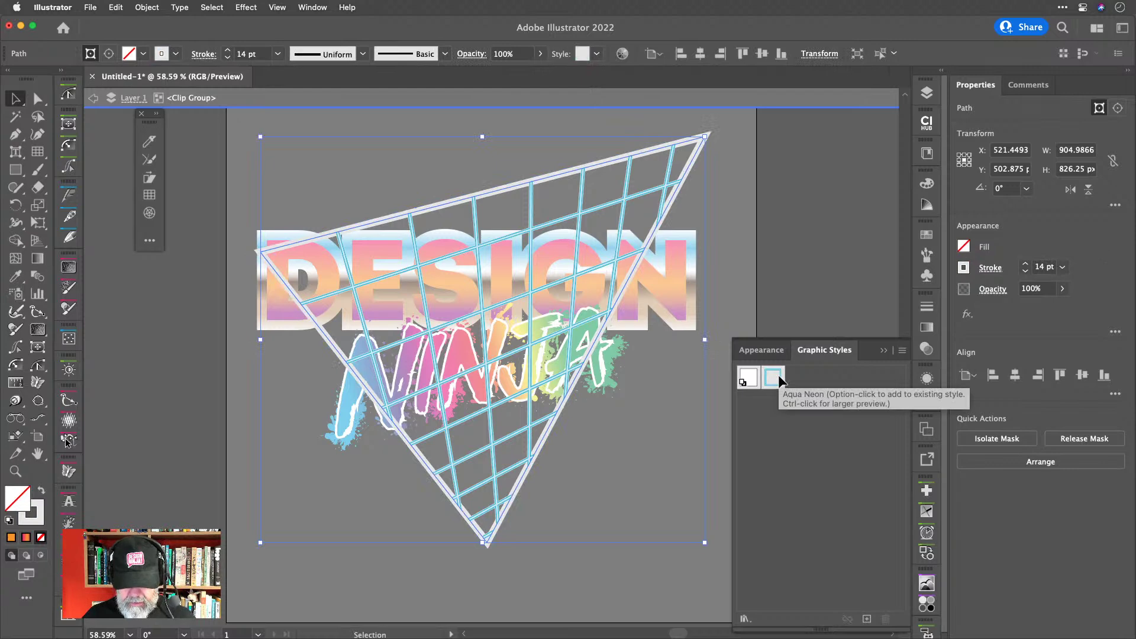
{"action": "left_click", "coordinate": [749, 218]}
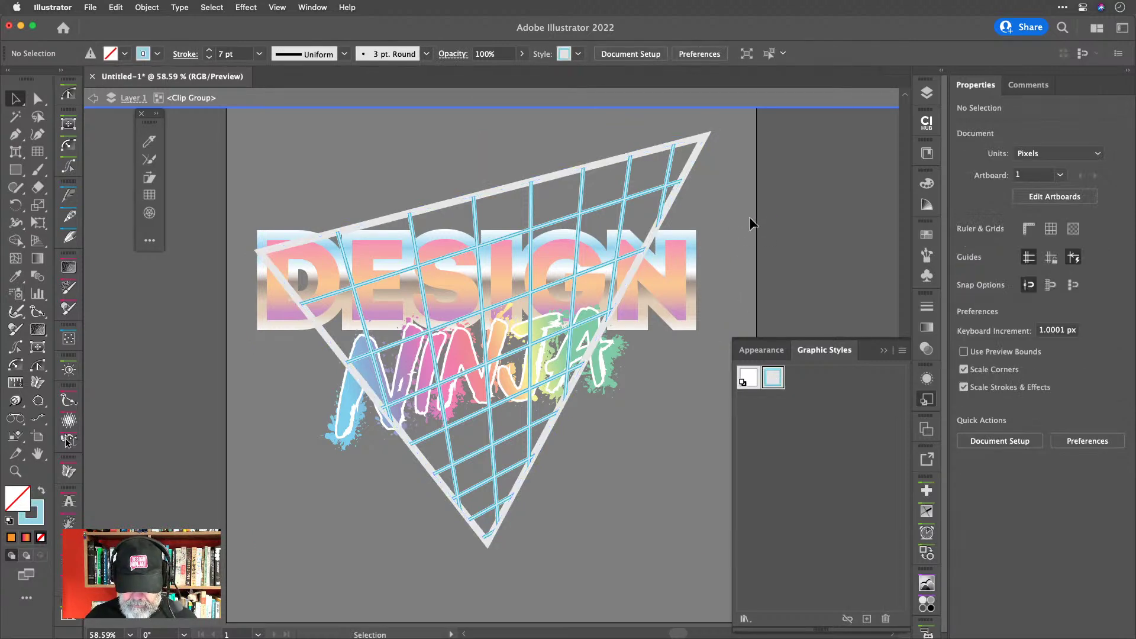
{"action": "double_click", "coordinate": [742, 216]}
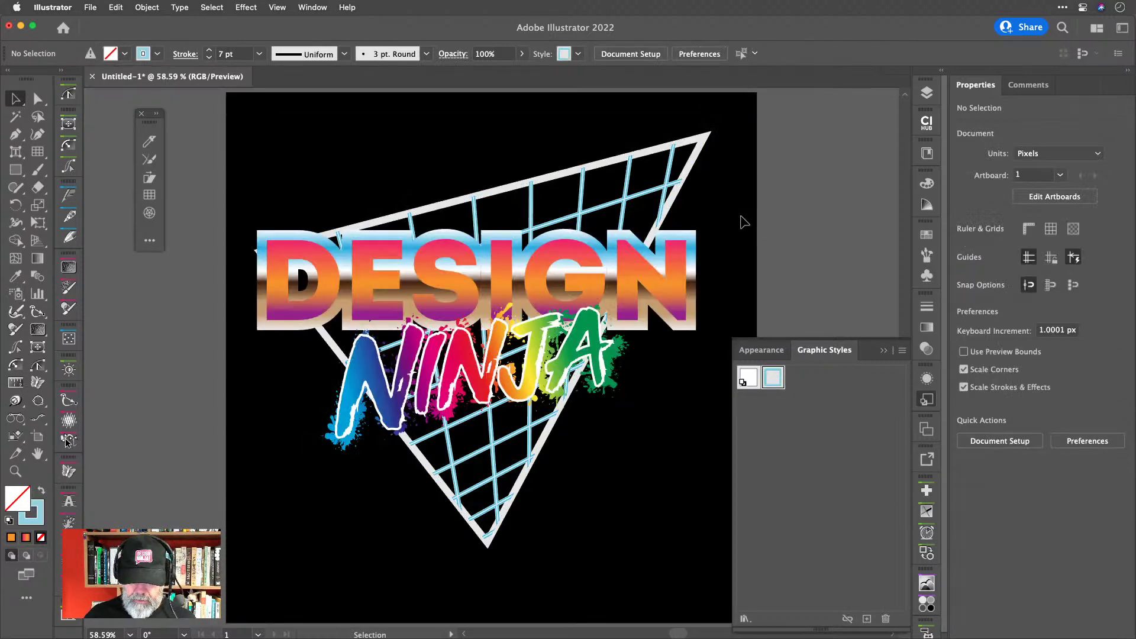
Place a copy of the triangle outline in front of the artwork, try Aqua Neon on it and undo the style.
{"action": "left_click", "coordinate": [698, 156]}
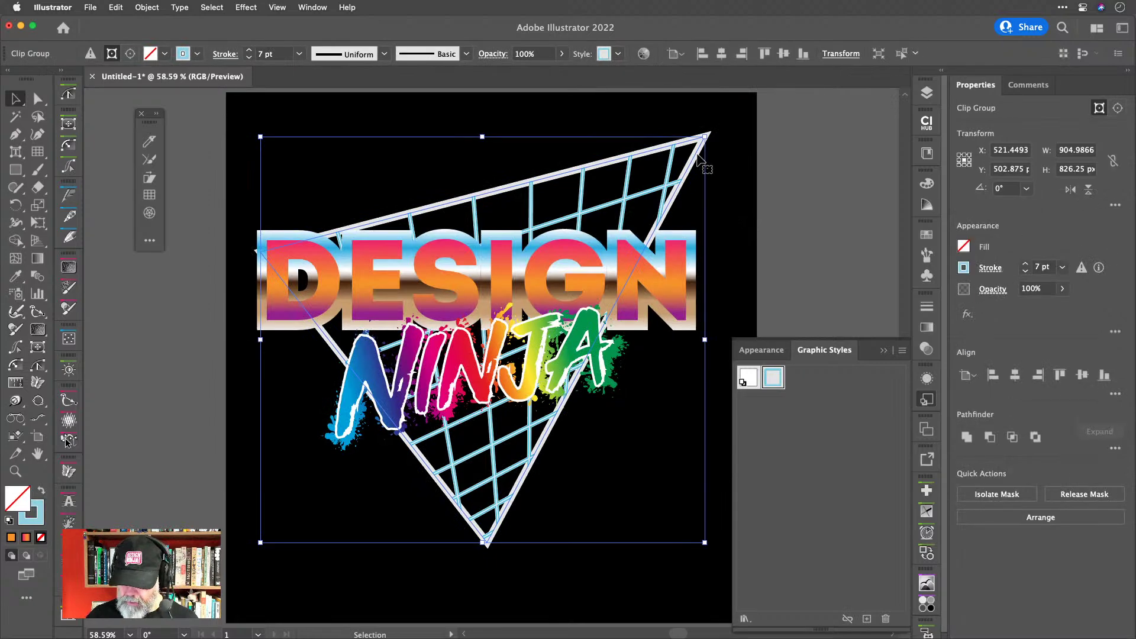
{"action": "key", "text": "a"}
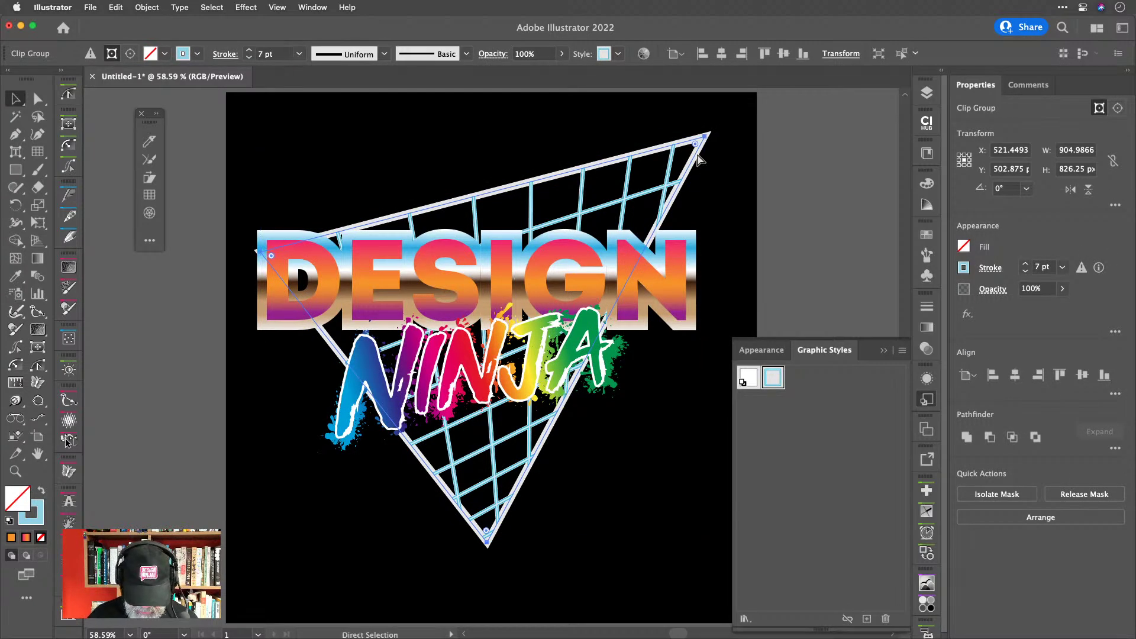
{"action": "key", "text": "super+z"}
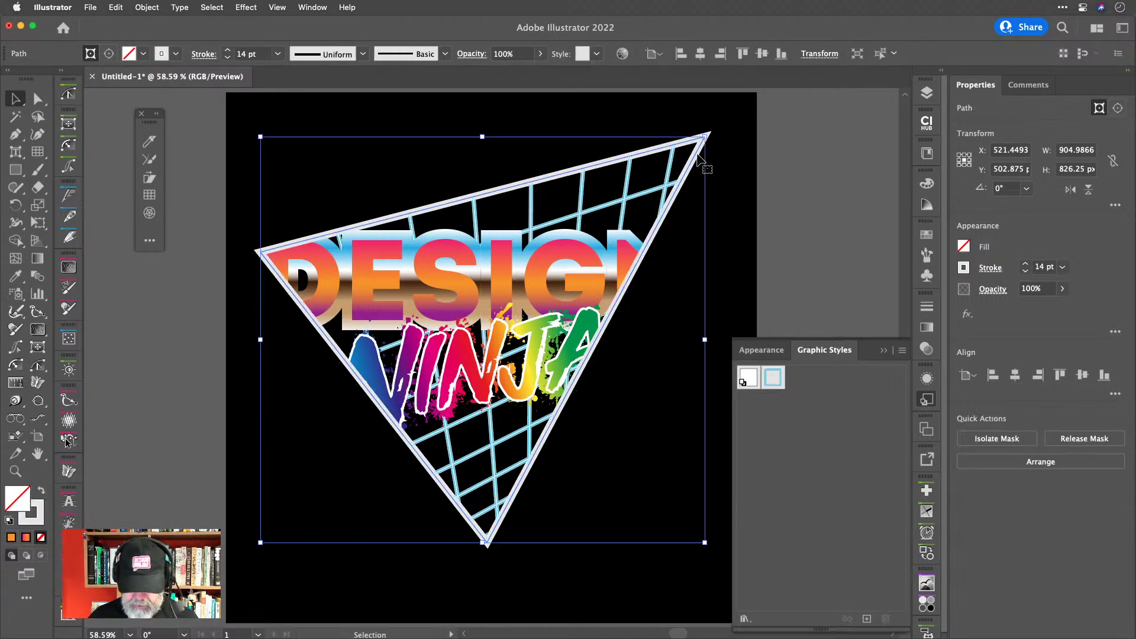
{"action": "left_click", "coordinate": [774, 379]}
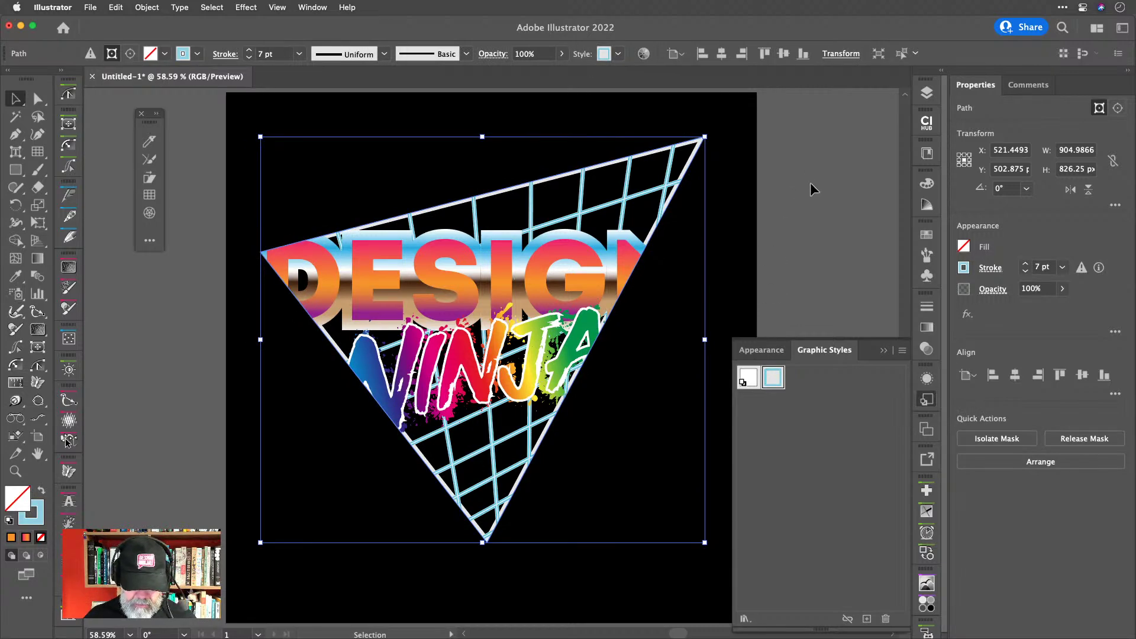
{"action": "key", "text": "super+z"}
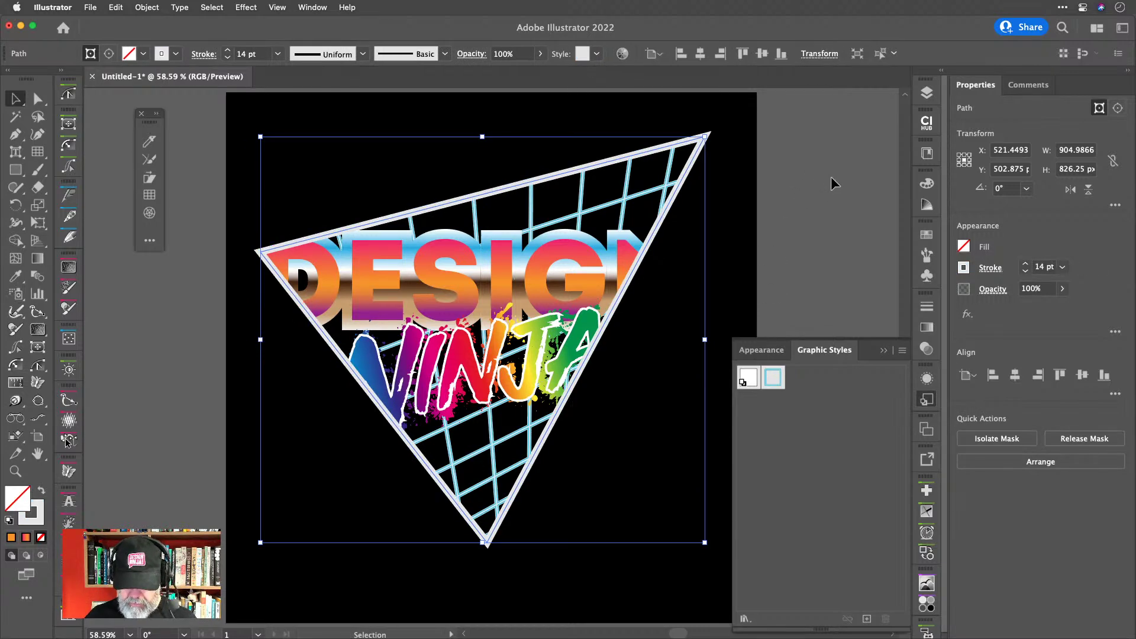
{"action": "left_click", "coordinate": [831, 176]}
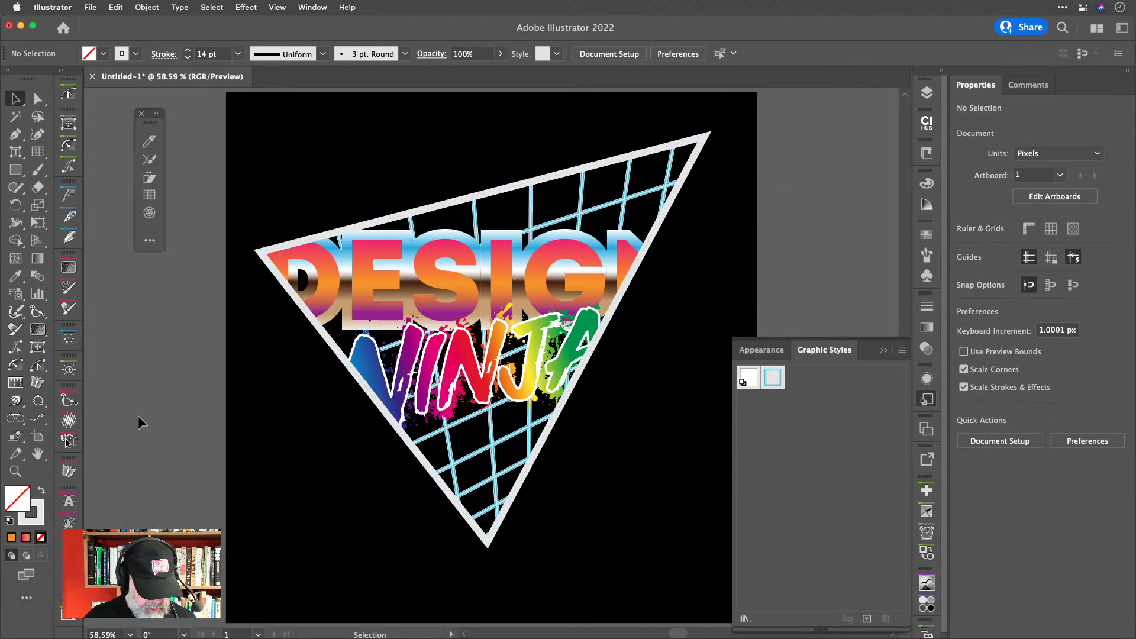
Try moving the copied triangle outline up and to the left, and undo the move.
{"action": "left_click", "coordinate": [656, 155]}
{"action": "left_click_drag", "start_coordinate": [656, 155], "coordinate": [627, 124]}
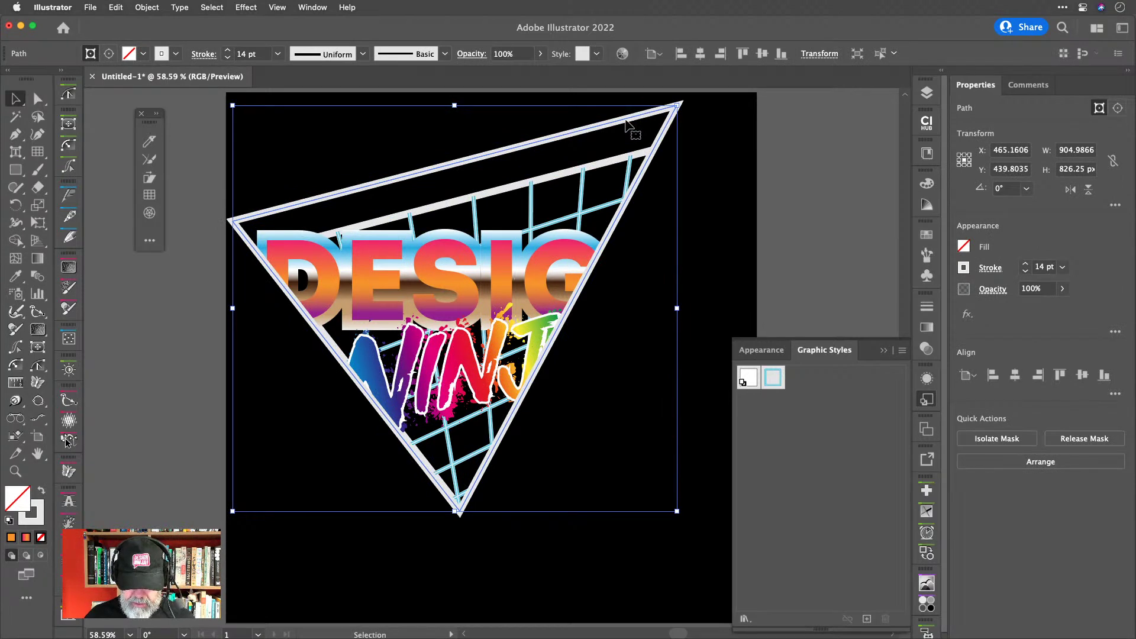
{"action": "key", "text": "super+z"}
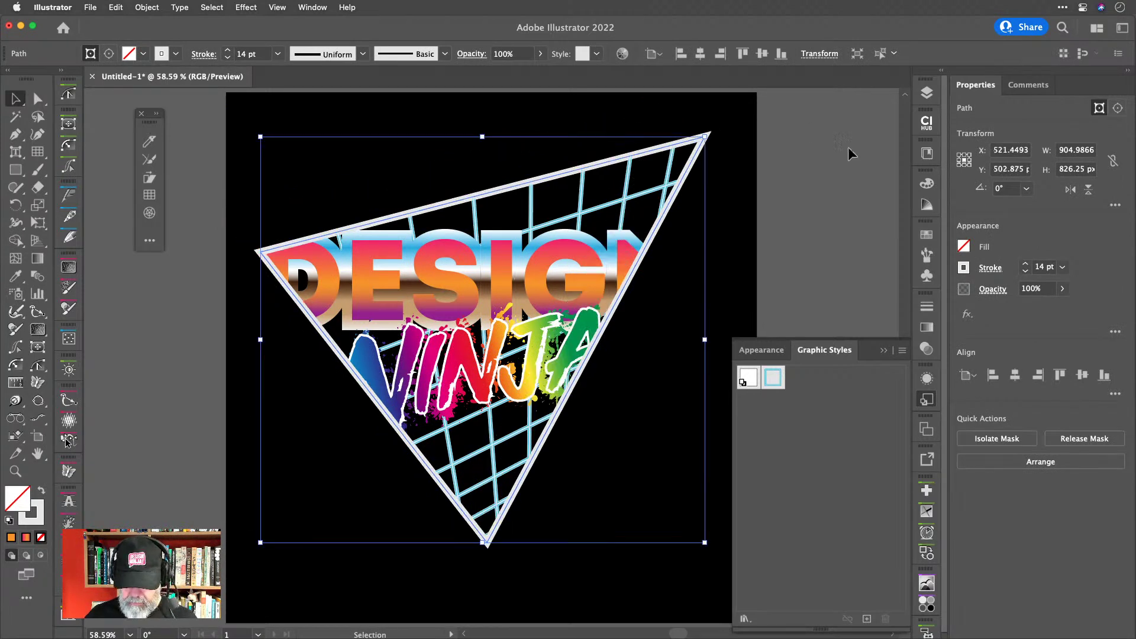
{"action": "left_click", "coordinate": [848, 146]}
Undo the pasted triangle outline copy in front of the artwork and deselect the clip group.
{"action": "key", "text": "super+z"}
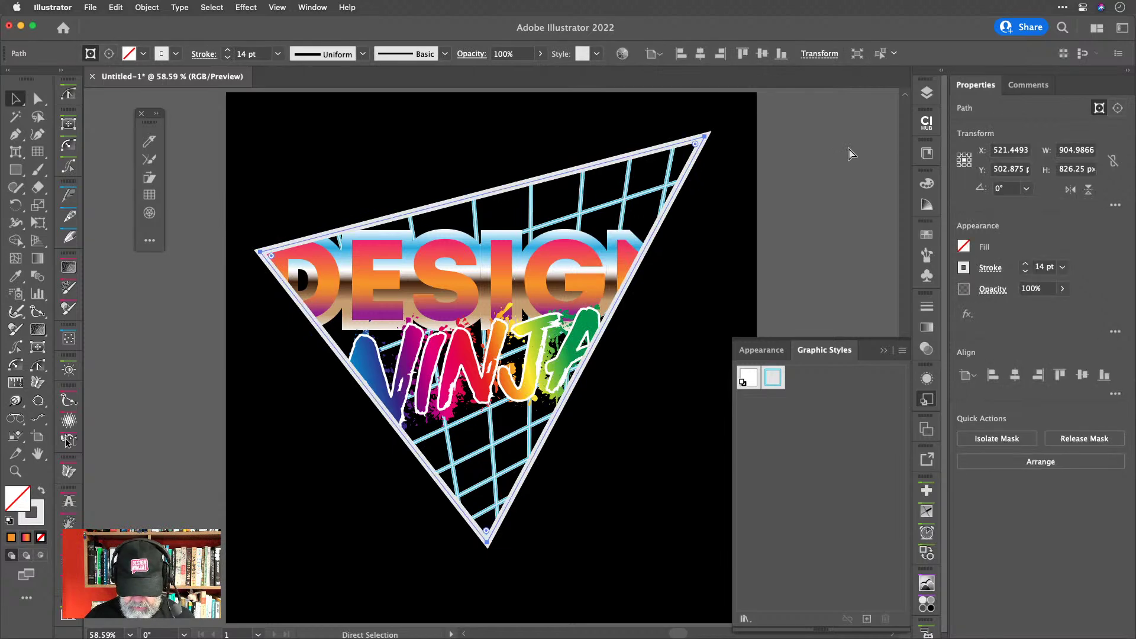
{"action": "key", "text": "super"}
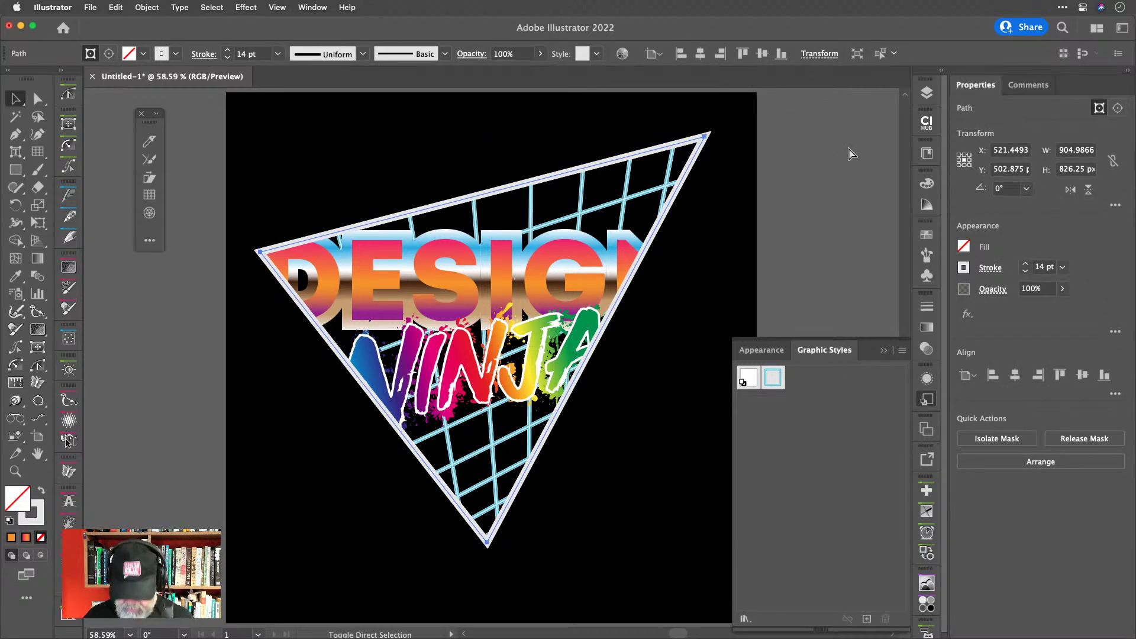
{"action": "key", "text": "a"}
{"action": "key", "text": "v"}
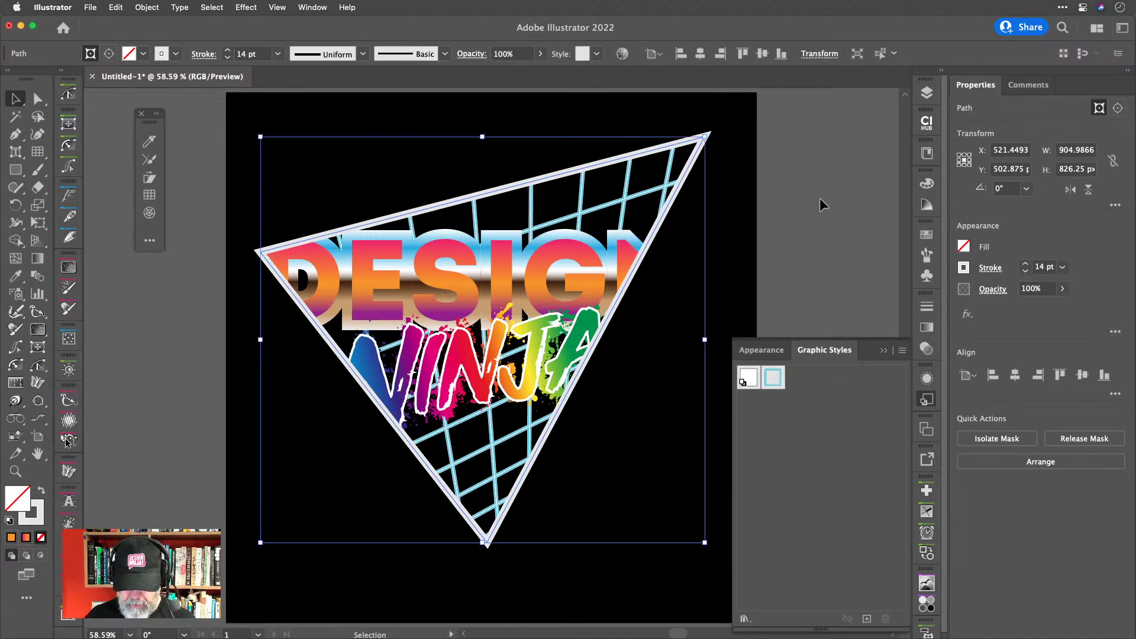
{"action": "left_click", "coordinate": [820, 199]}
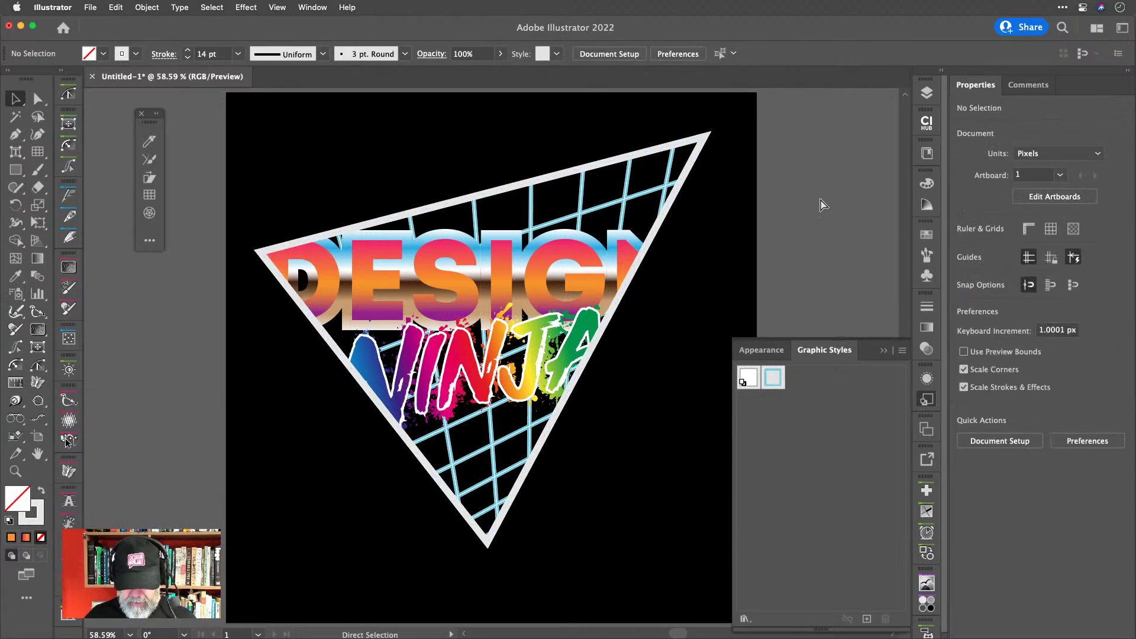
{"action": "key", "text": "super+z"}
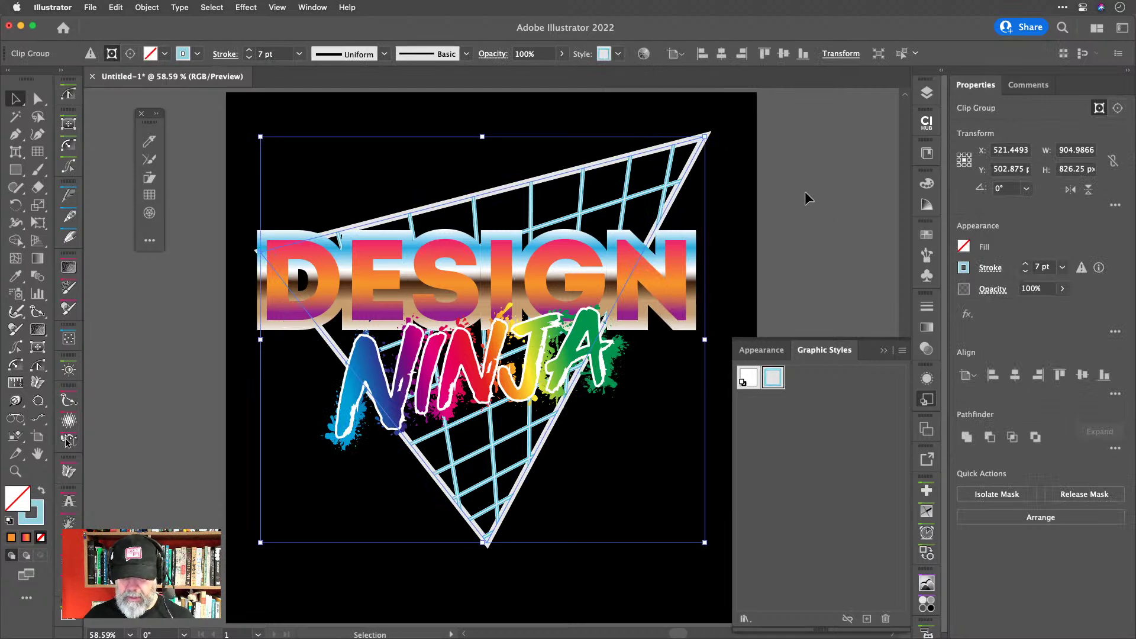
{"action": "left_click", "coordinate": [805, 193]}
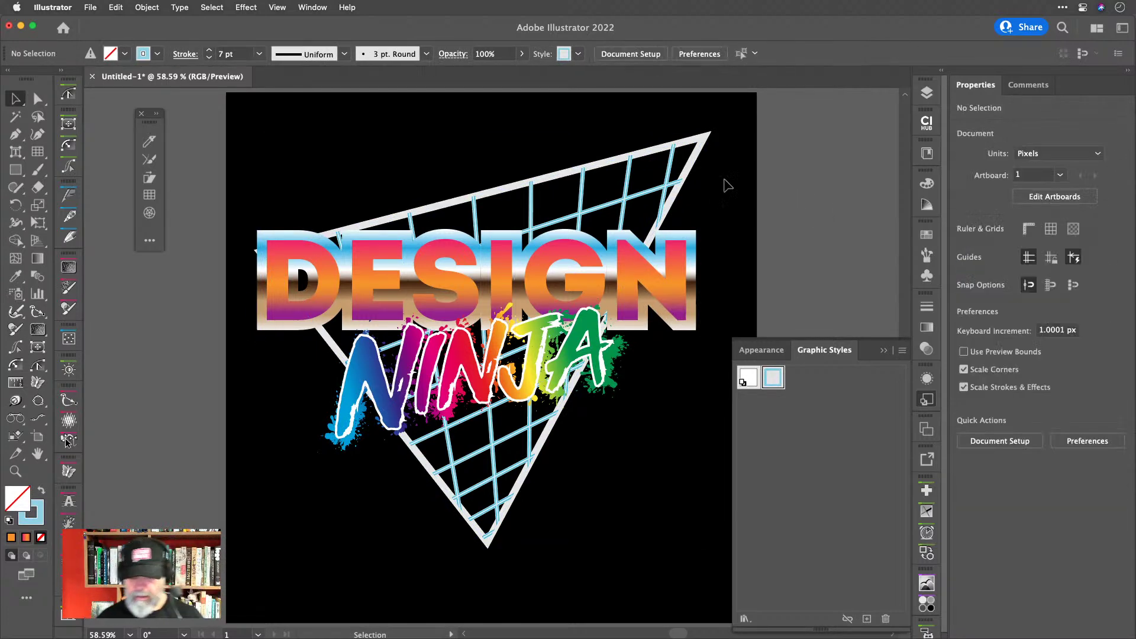
Copy the white triangle outline from within the clip group and paste it on the empty canvas beside the artboard.
{"action": "left_click", "coordinate": [687, 143]}
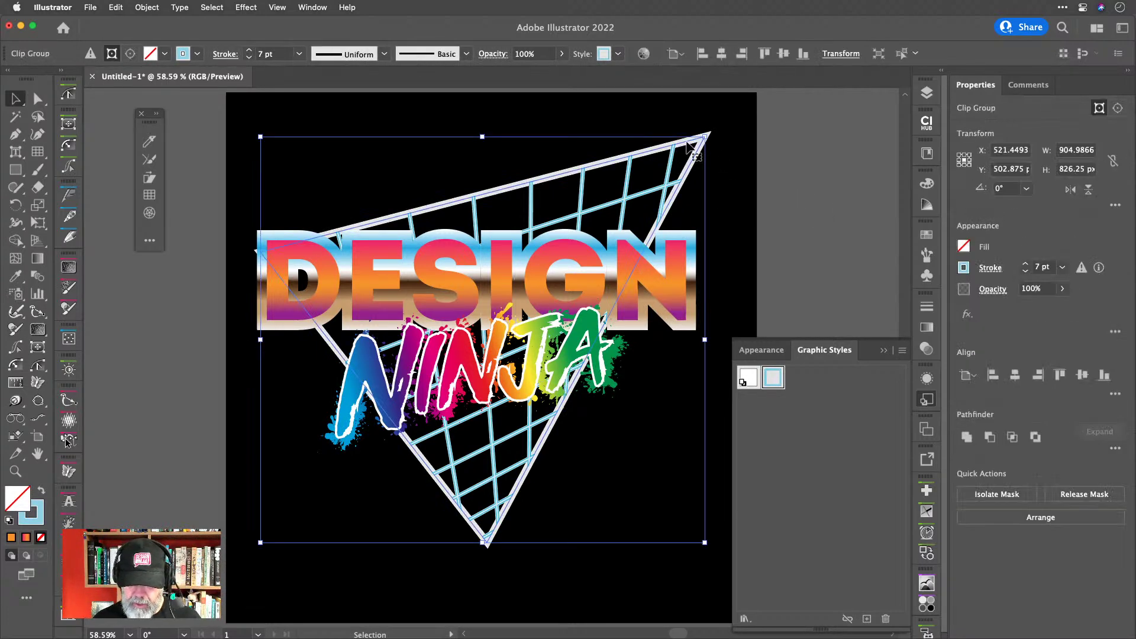
{"action": "double_click", "coordinate": [688, 145]}
{"action": "double_click", "coordinate": [686, 142]}
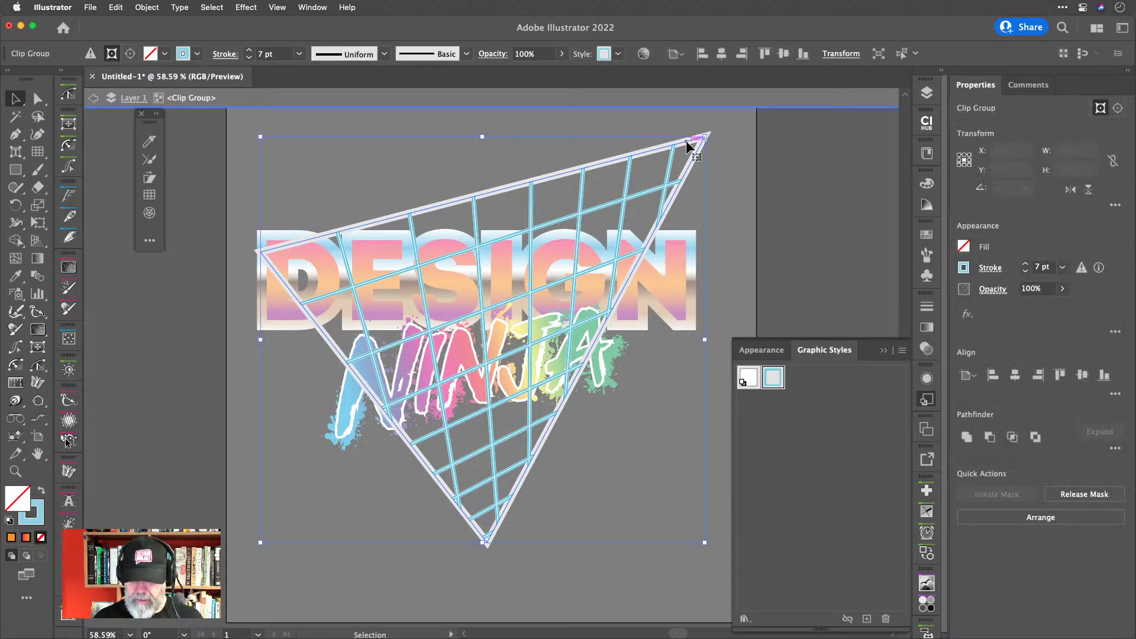
{"action": "left_click", "coordinate": [686, 142]}
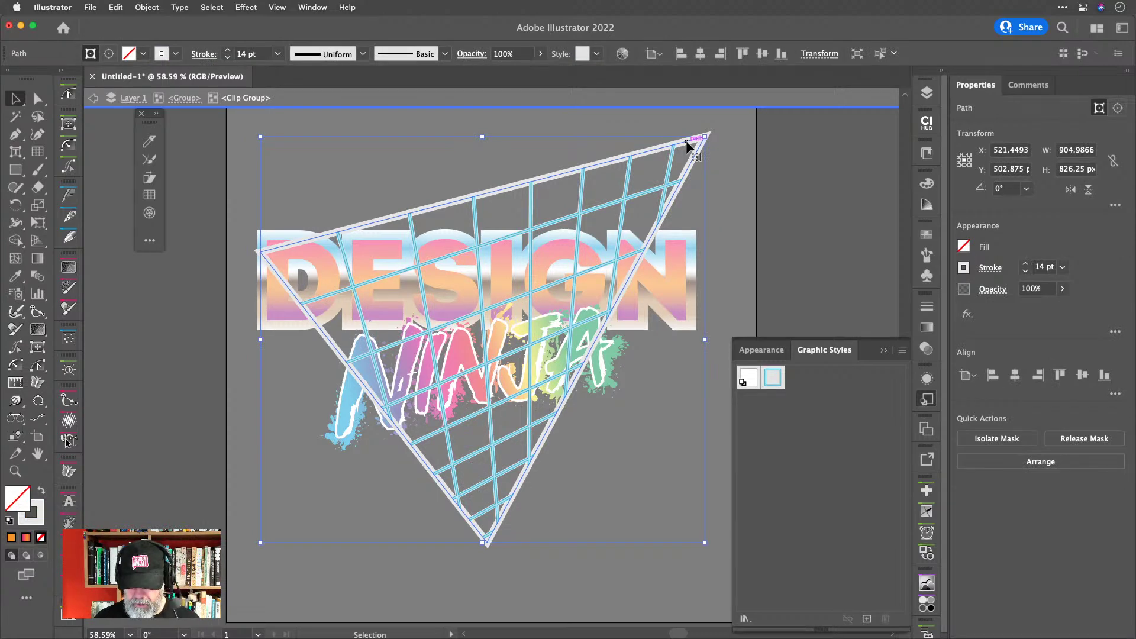
{"action": "right_click", "coordinate": [686, 141]}
{"action": "left_click", "coordinate": [821, 128]}
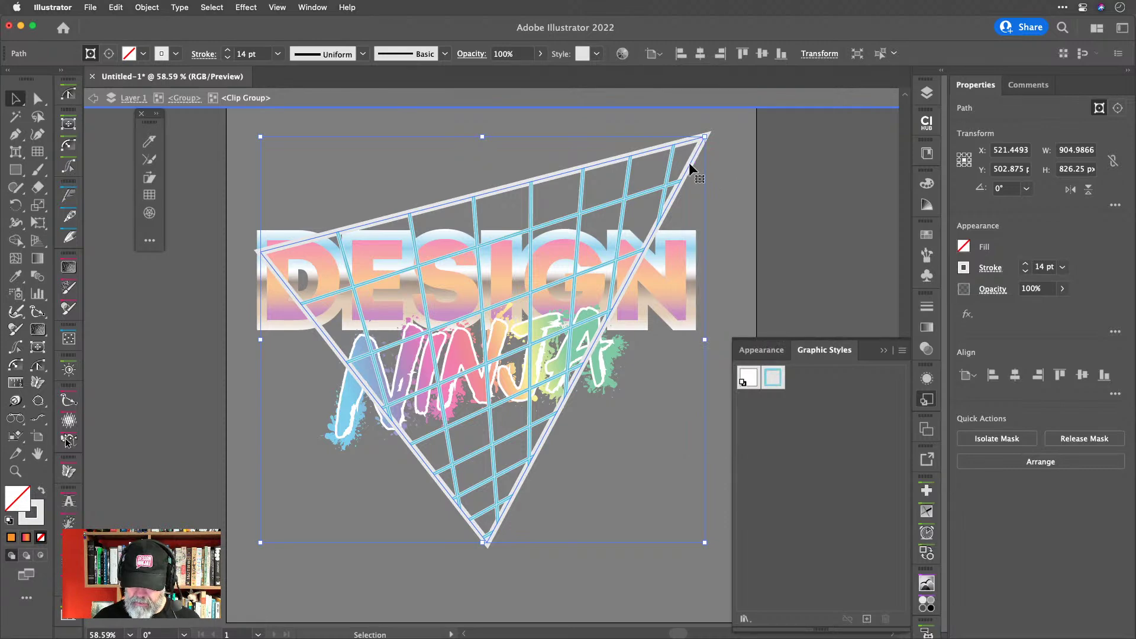
{"action": "double_click", "coordinate": [866, 171]}
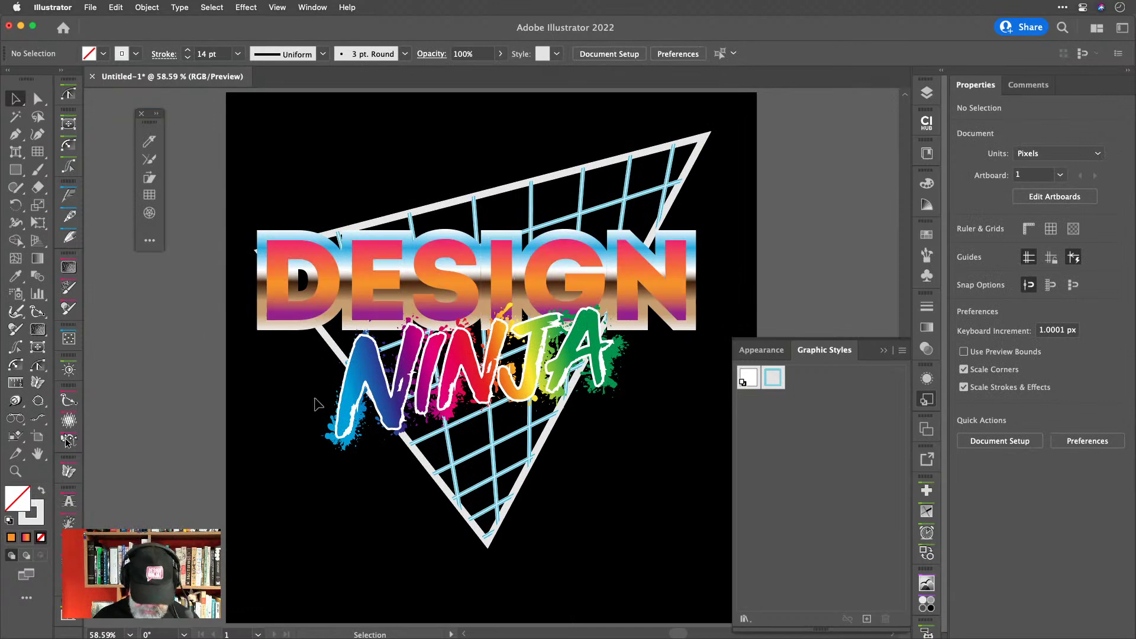
{"action": "scroll", "coordinate": [423, 464], "scroll_direction": "left", "scroll_amount": 10}
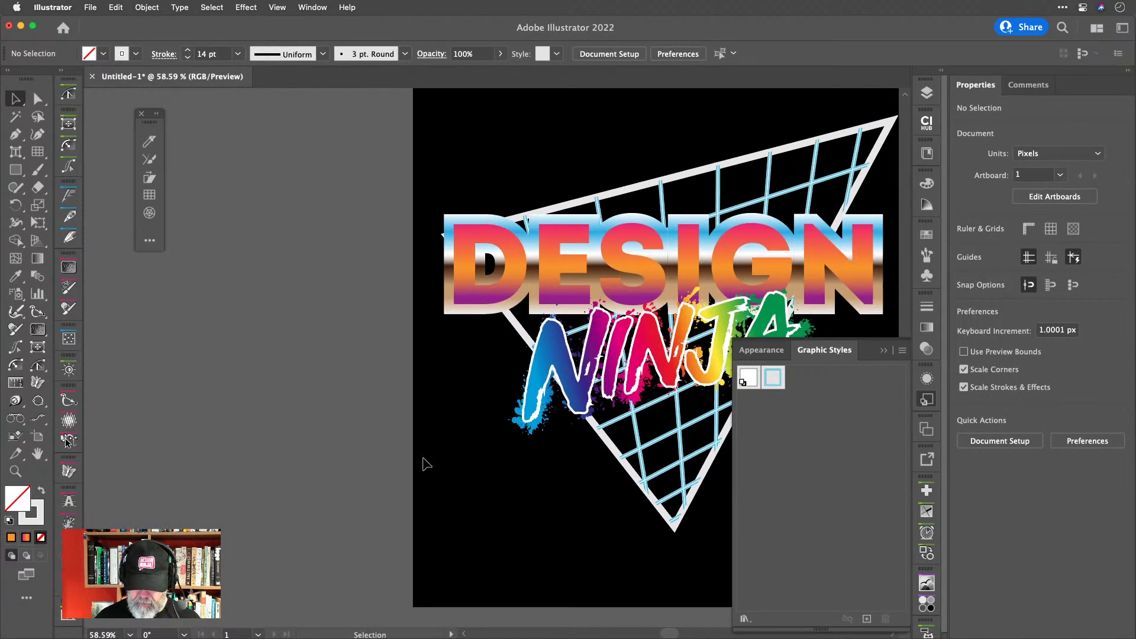
{"action": "scroll", "coordinate": [422, 457], "scroll_direction": "left", "scroll_amount": 3}
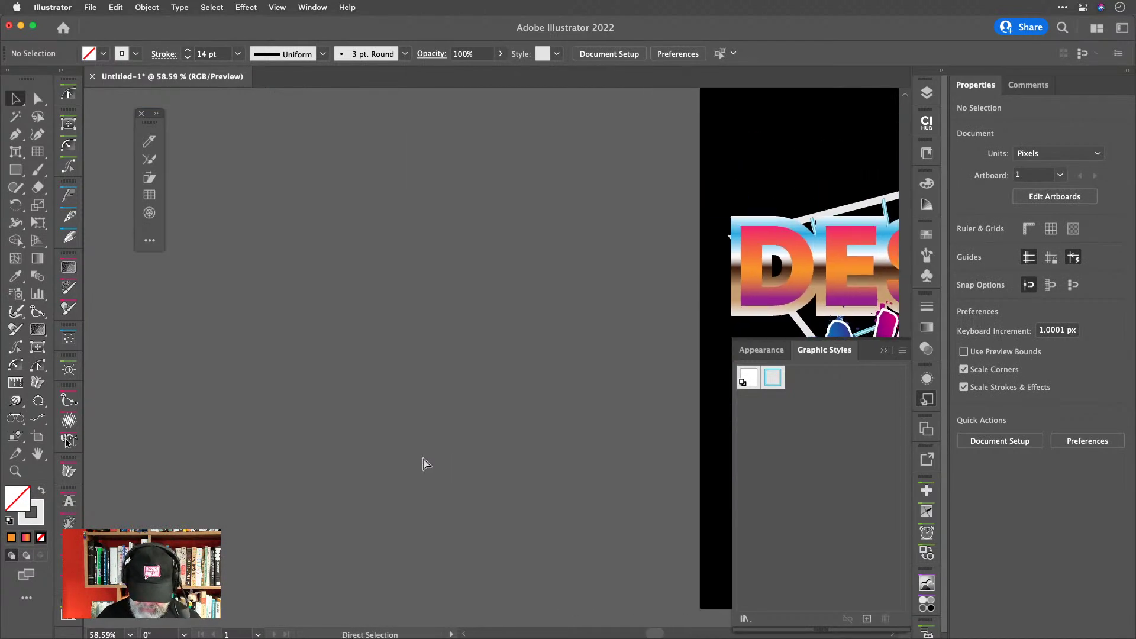
{"action": "key", "text": "super+v"}
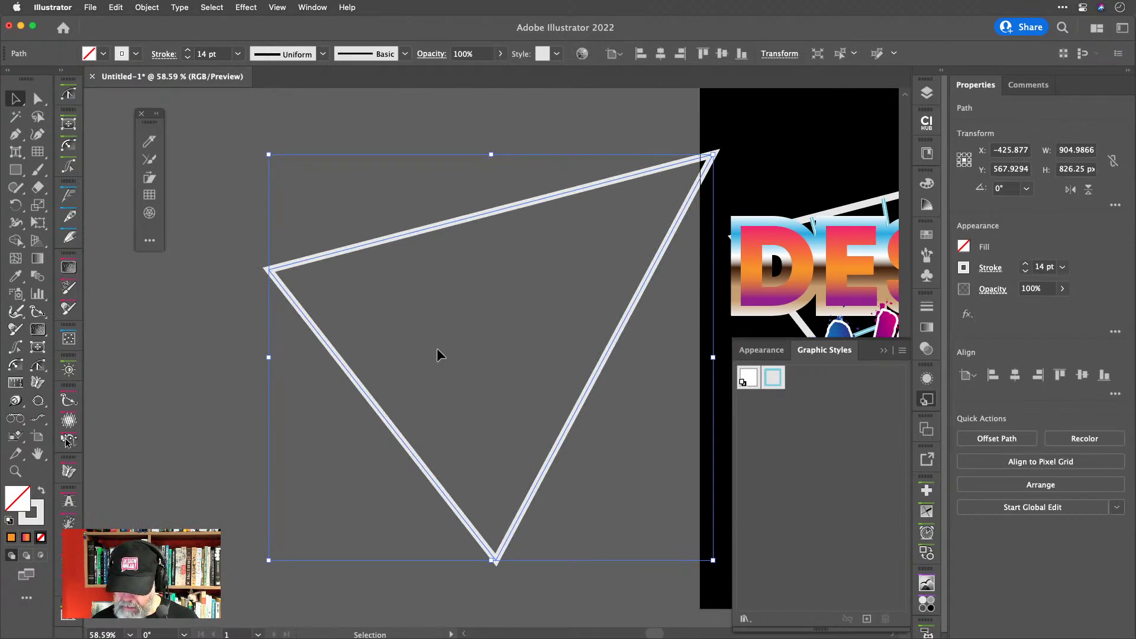
Apply the Aqua Neon style to the pasted triangle and set its stroke weight to 18 pt.
{"action": "left_click", "coordinate": [775, 380]}
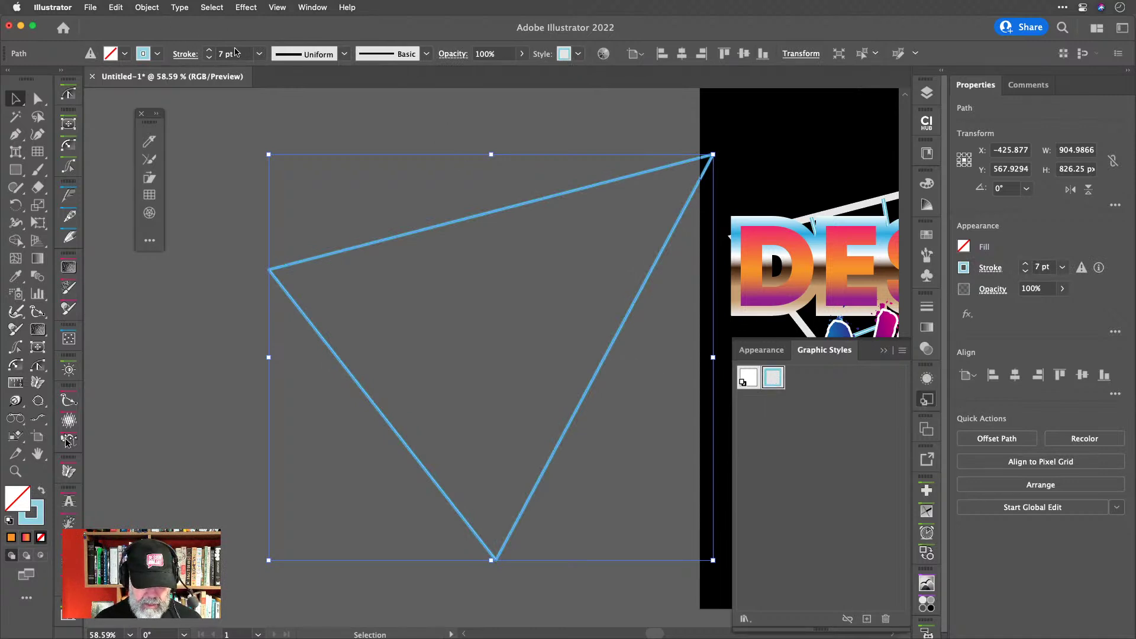
{"action": "scroll", "coordinate": [234, 55], "scroll_direction": "up", "scroll_amount": 13}
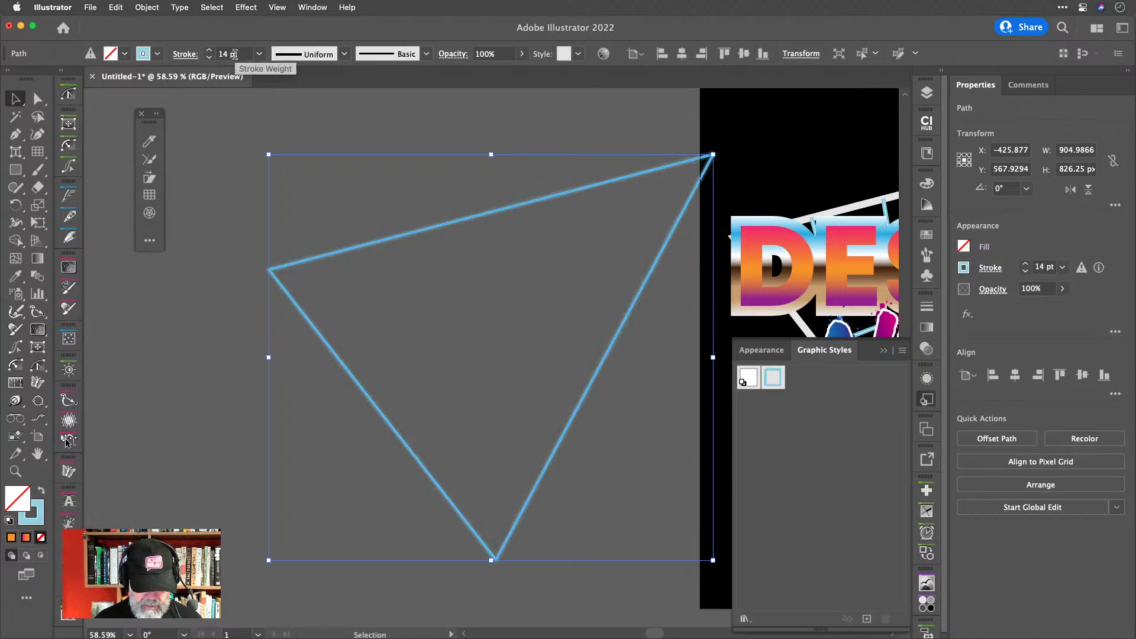
{"action": "scroll", "coordinate": [235, 54], "scroll_direction": "down", "scroll_amount": 3}
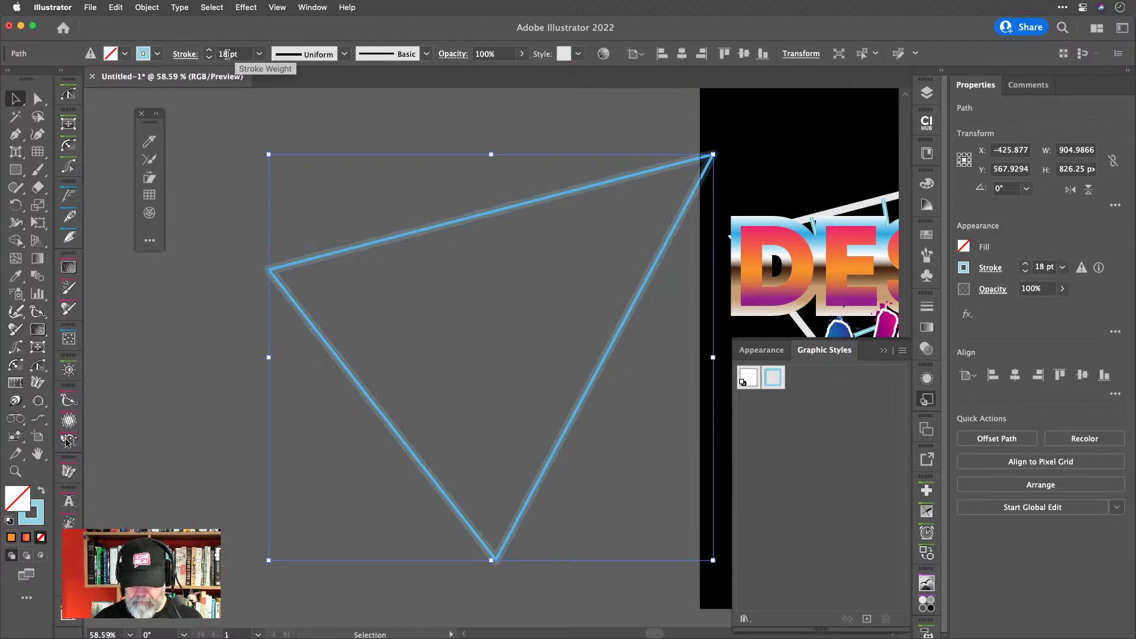
{"action": "left_click", "coordinate": [317, 145]}
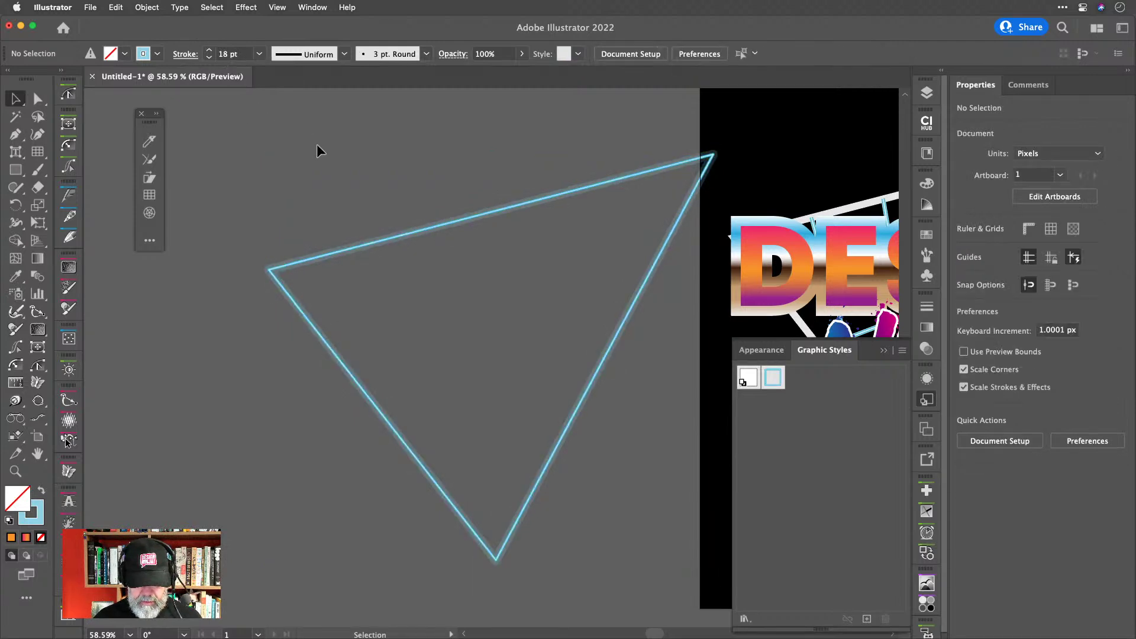
Nudge the neon triangle to the right toward the artwork by about 110 px.
{"action": "left_click", "coordinate": [375, 241]}
{"action": "key", "text": "a"}
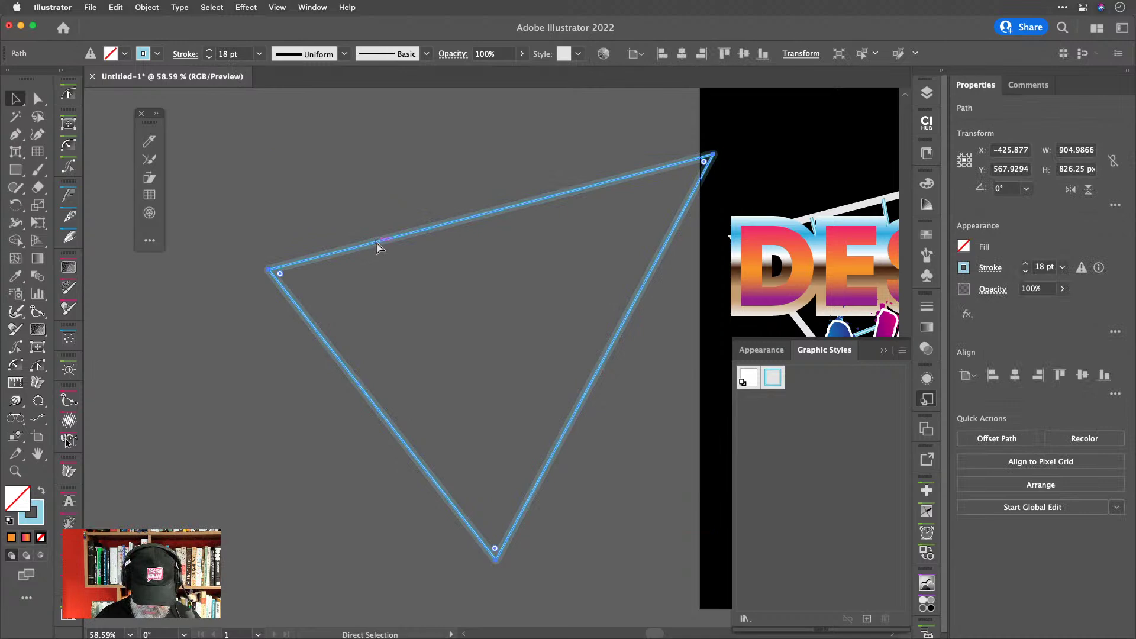
{"action": "key", "text": "shift+Right"}
{"action": "key", "text": "shift+Right"}
{"action": "key", "text": "shift+Right"}
{"action": "key", "text": "shift+Right"}
{"action": "key", "text": "shift+Right"}
{"action": "key", "text": "shift+Right"}
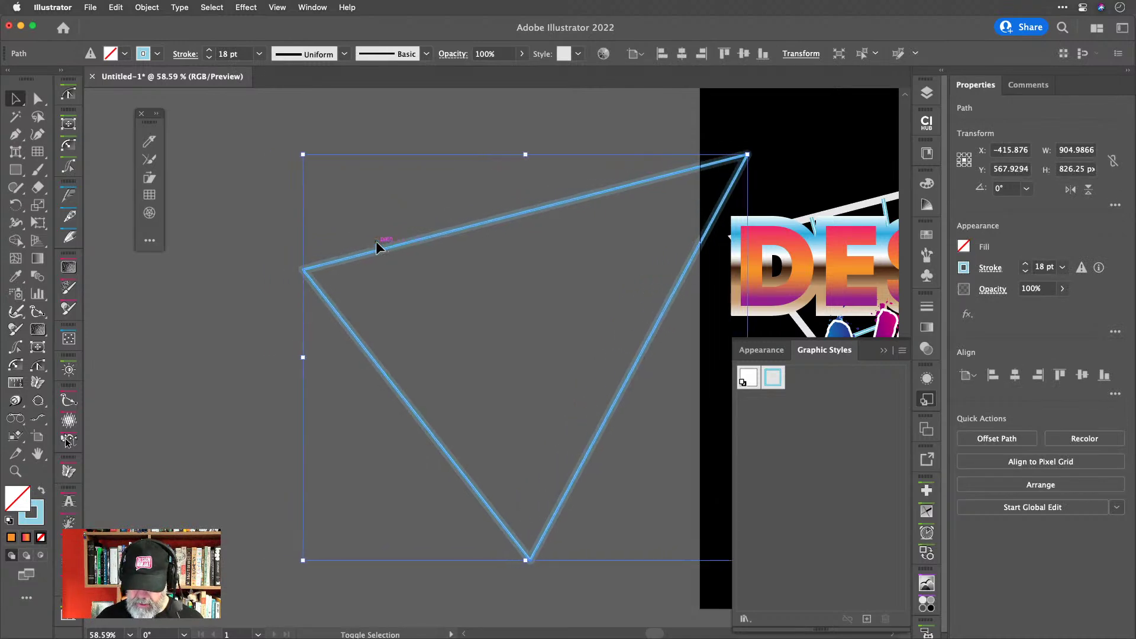
{"action": "key", "text": "shift+Right"}
{"action": "key", "text": "shift+Right"}
{"action": "key", "text": "shift+Right"}
{"action": "key", "text": "shift+Right"}
{"action": "key", "text": "shift+Right"}
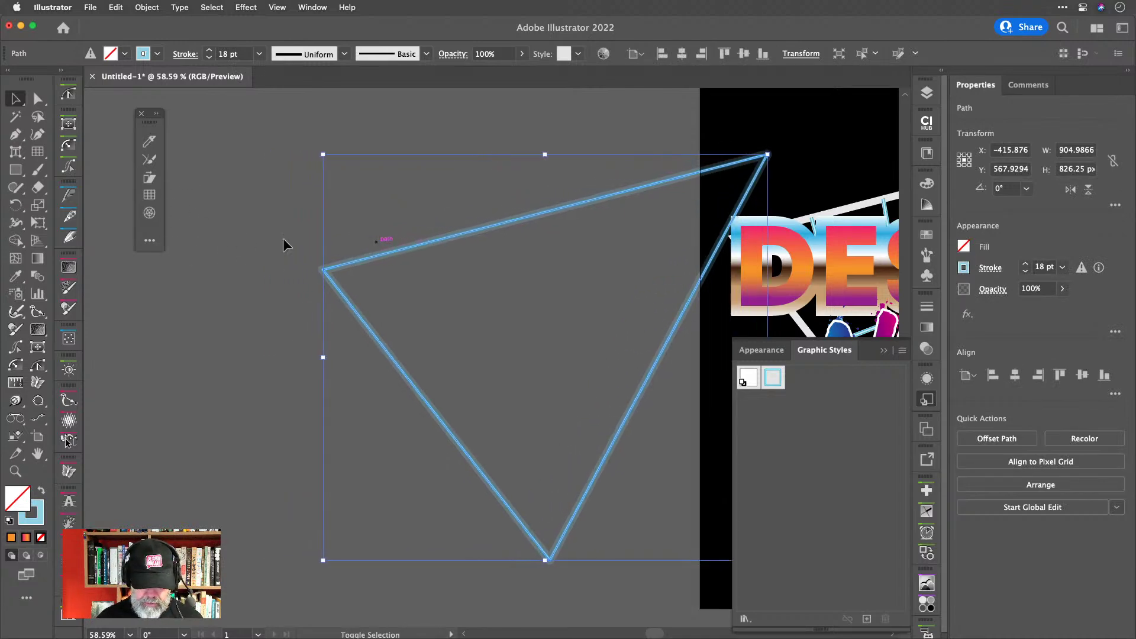
Align the right edges of the neon triangle and the triangle grid's clip group.
{"action": "scroll", "coordinate": [283, 237], "scroll_direction": "right", "scroll_amount": 5}
{"action": "left_click", "coordinate": [828, 154], "text": "shift"}
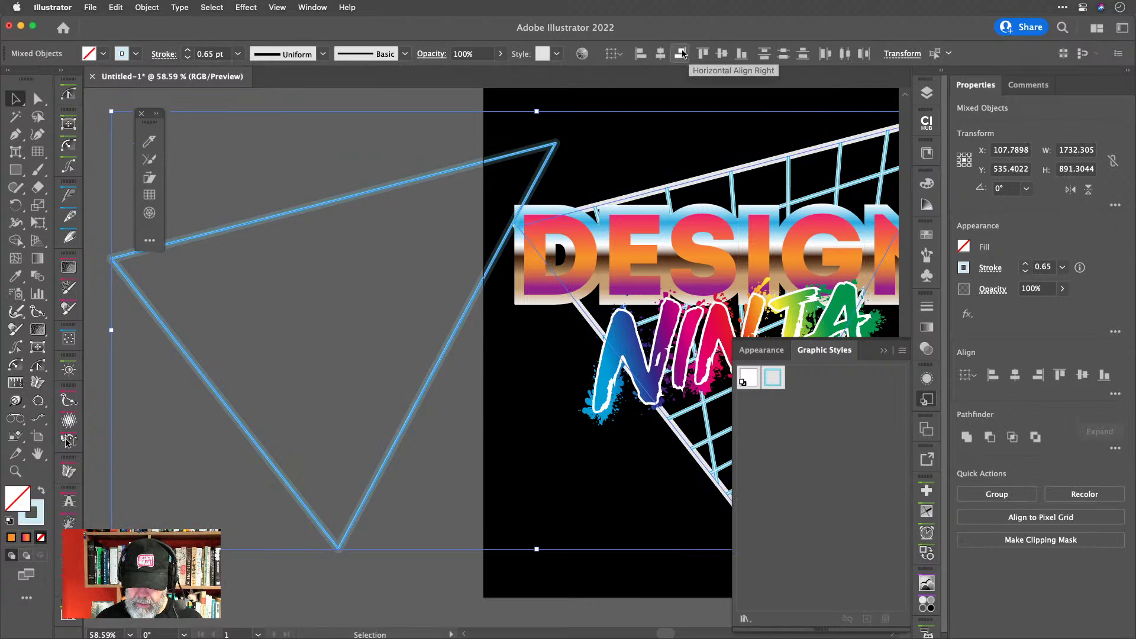
{"action": "left_click", "coordinate": [681, 54]}
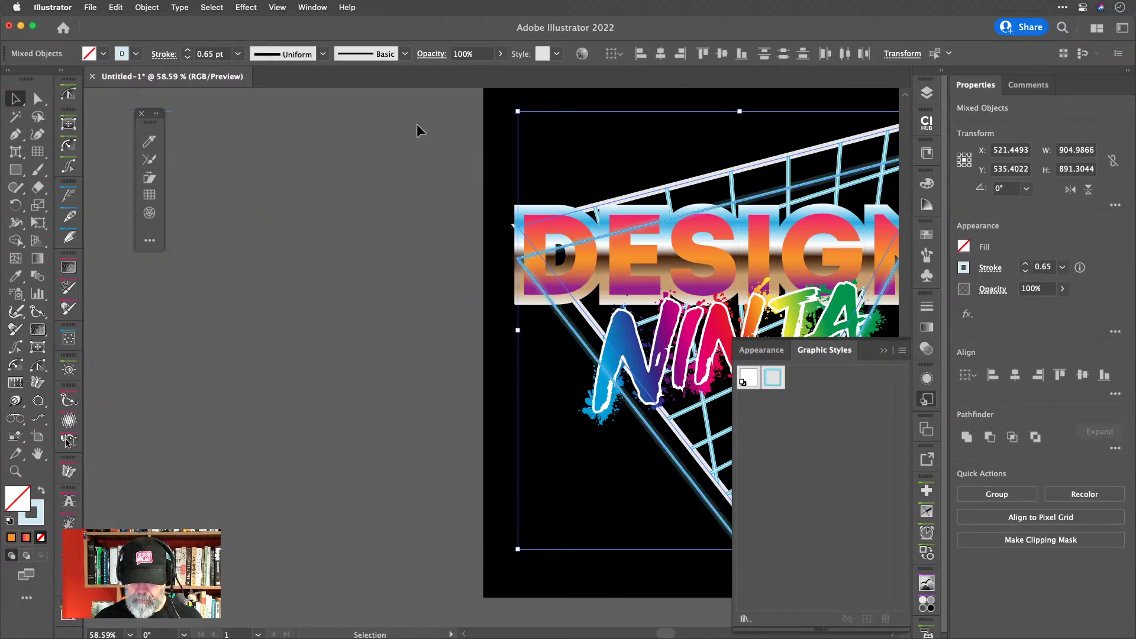
{"action": "left_click", "coordinate": [339, 172]}
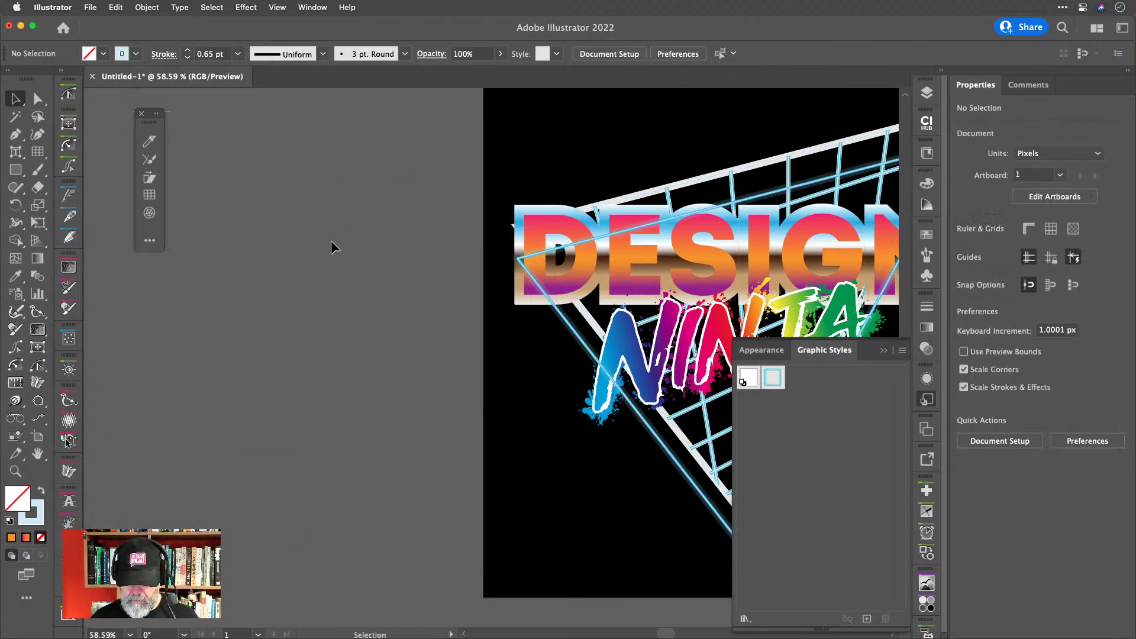
Move the neon triangle up 80 px toward the white triangle outline.
{"action": "scroll", "coordinate": [332, 243], "scroll_direction": "right", "scroll_amount": 8}
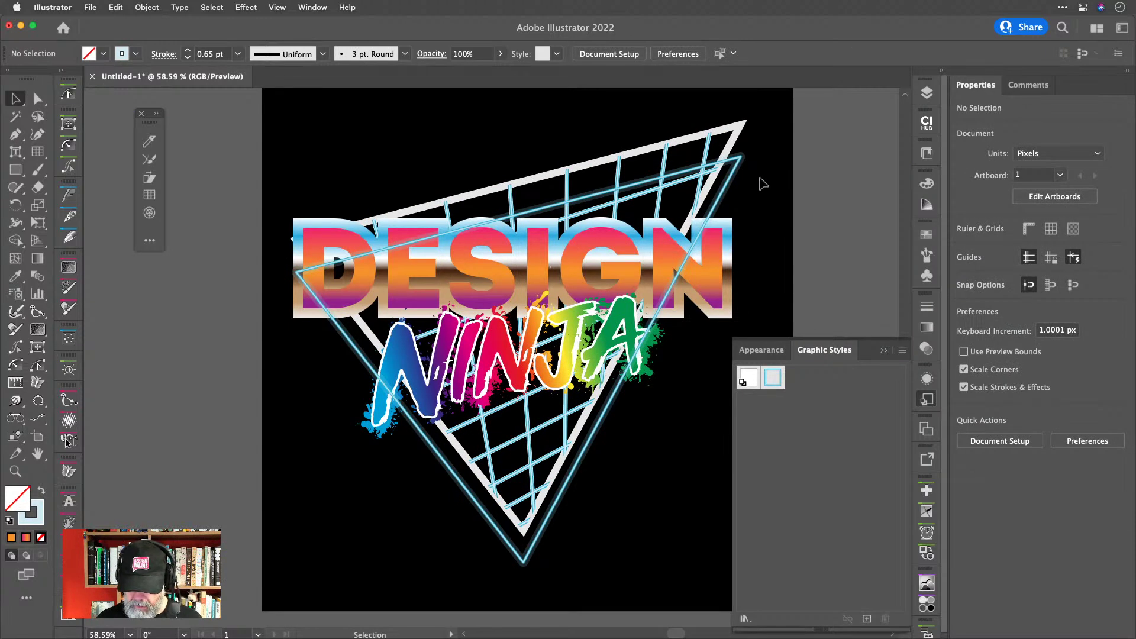
{"action": "left_click", "coordinate": [736, 181]}
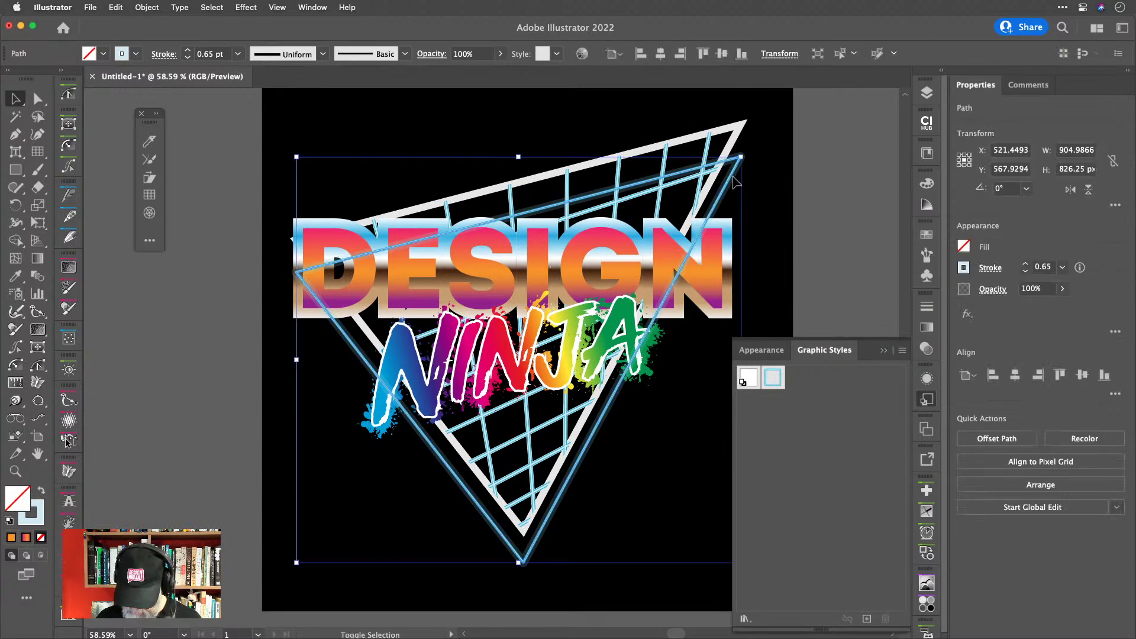
{"action": "key", "text": "shift+Up"}
{"action": "key", "text": "shift+Up"}
{"action": "key", "text": "shift+Up"}
{"action": "key", "text": "shift+Up"}
{"action": "key", "text": "shift+Up"}
{"action": "key", "text": "shift+Up"}
{"action": "key", "text": "shift+Up"}
{"action": "key", "text": "shift+Up"}
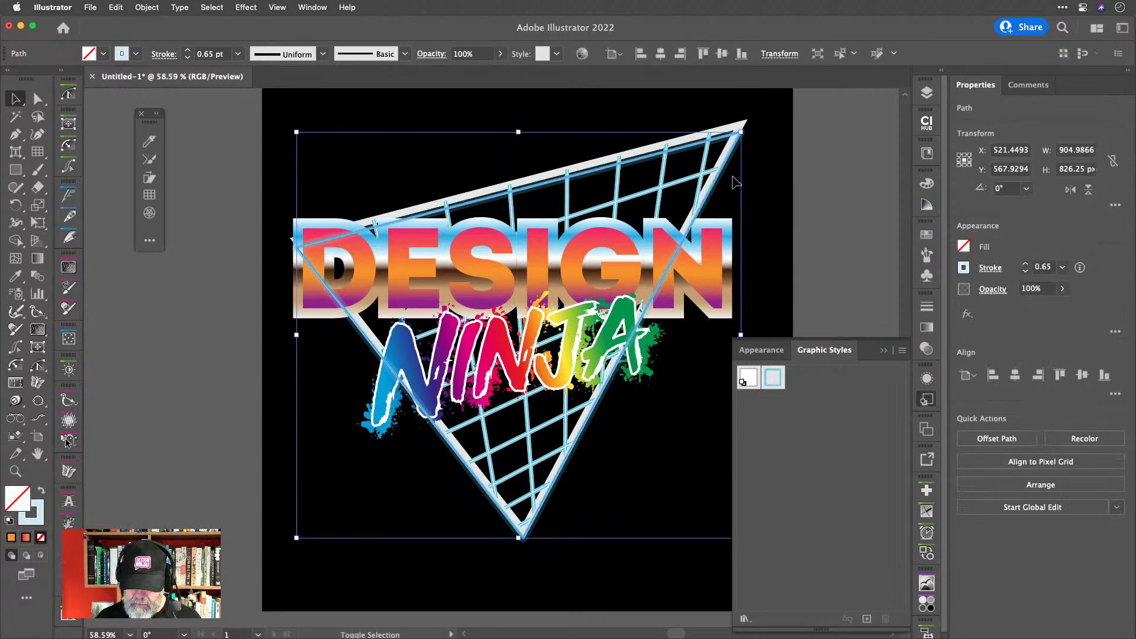
{"action": "key", "text": "shift+Up"}
{"action": "key", "text": "shift+Up"}
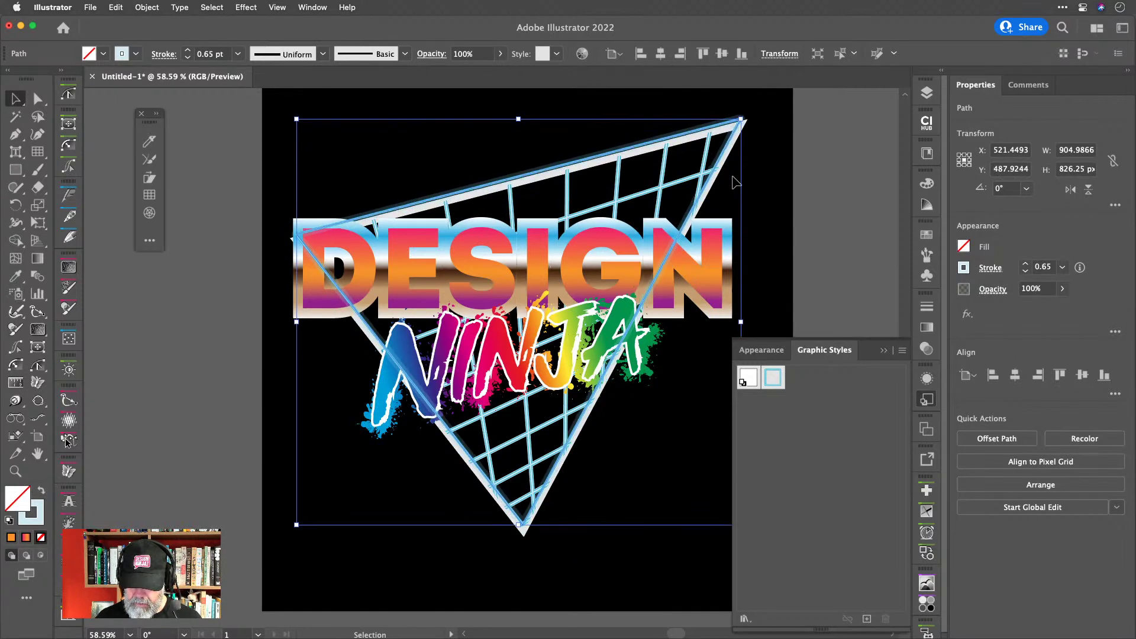
Fine-tune the neon triangle 14 px down and 2 px right so it sits centred on the white outline.
{"action": "key", "text": "Down"}
{"action": "key", "text": "Down"}
{"action": "key", "text": "Down"}
{"action": "key", "text": "Down"}
{"action": "key", "text": "Down"}
{"action": "key", "text": "Down"}
{"action": "key", "text": "Down"}
{"action": "key", "text": "Down"}
{"action": "key", "text": "Down"}
{"action": "key", "text": "Down"}
{"action": "key", "text": "Down"}
{"action": "key", "text": "Down"}
{"action": "key", "text": "Down"}
{"action": "key", "text": "Down"}
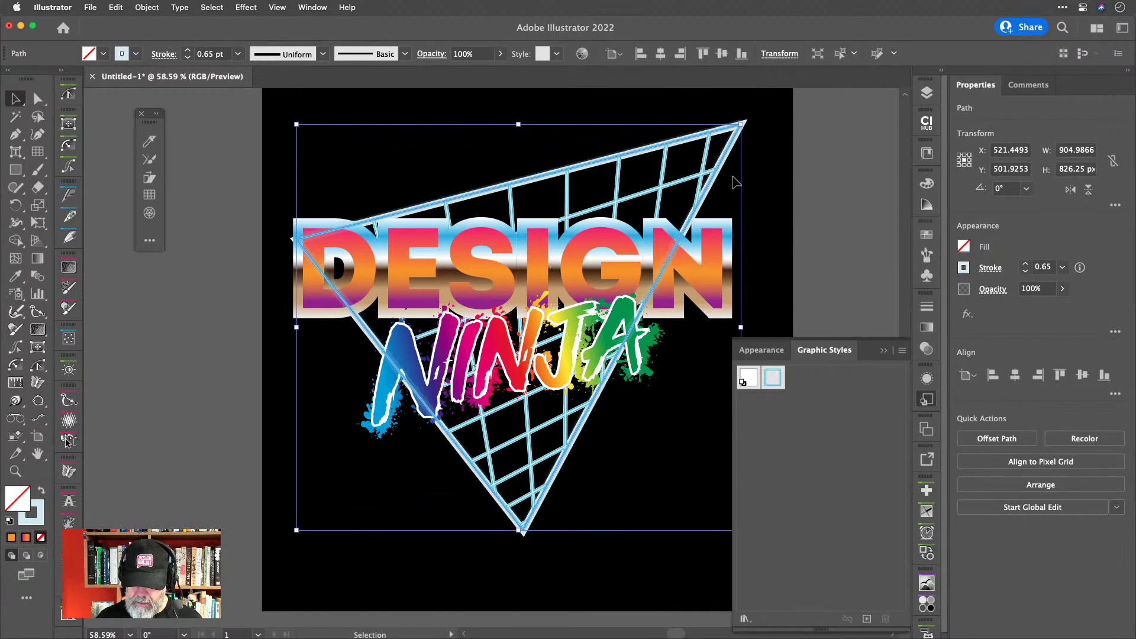
{"action": "key", "text": "Right"}
{"action": "key", "text": "Right"}
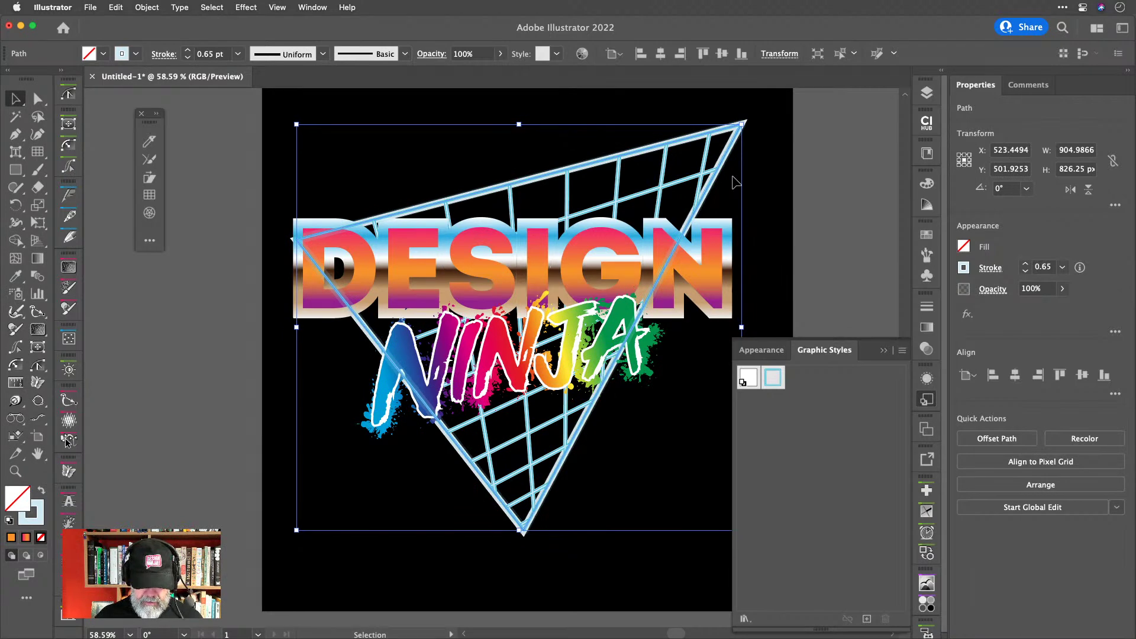
{"action": "left_click", "coordinate": [840, 136]}
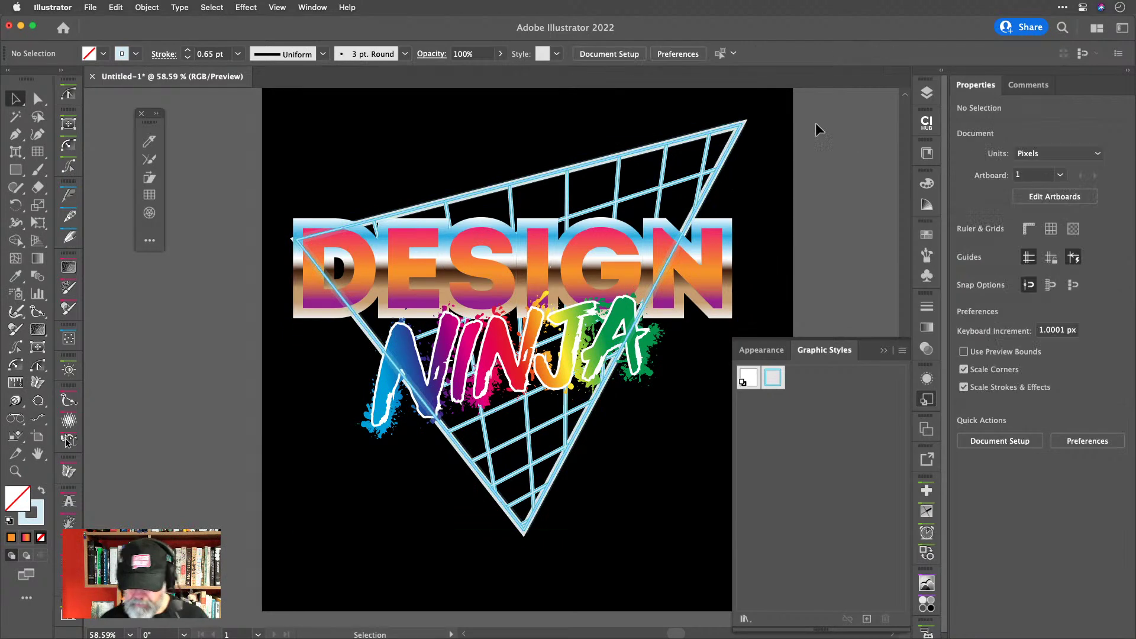
Select the neon triangle together with the triangle grid and arrange them behind the DESIGN NINJA lettering.
{"action": "left_click", "coordinate": [704, 163]}
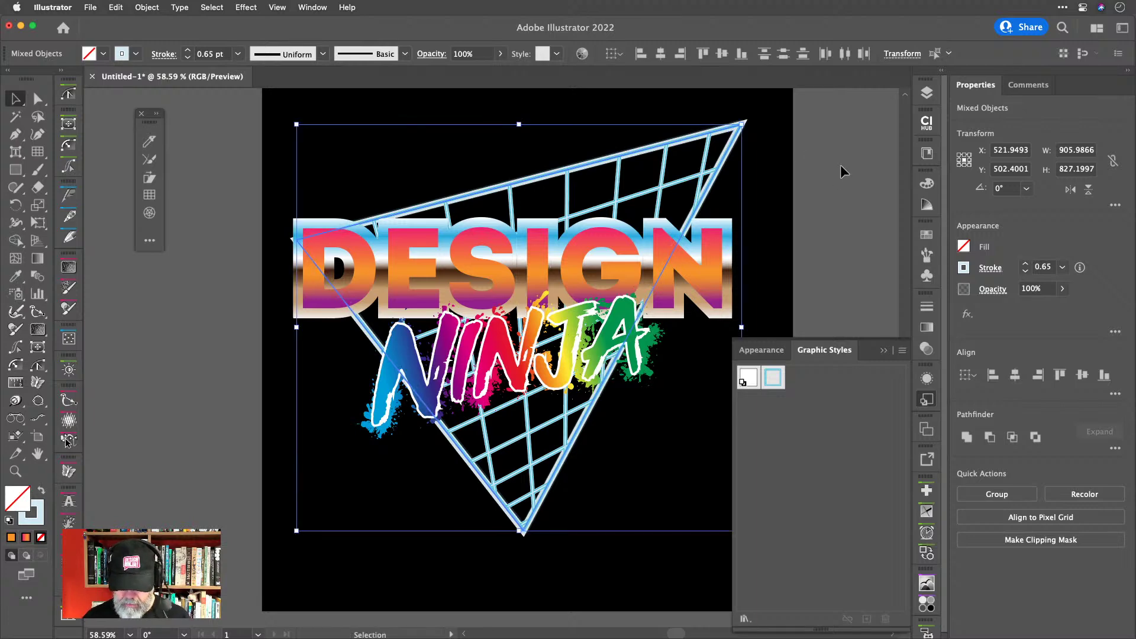
{"action": "key", "text": "super+shift+p"}
{"action": "left_click", "coordinate": [729, 352]}
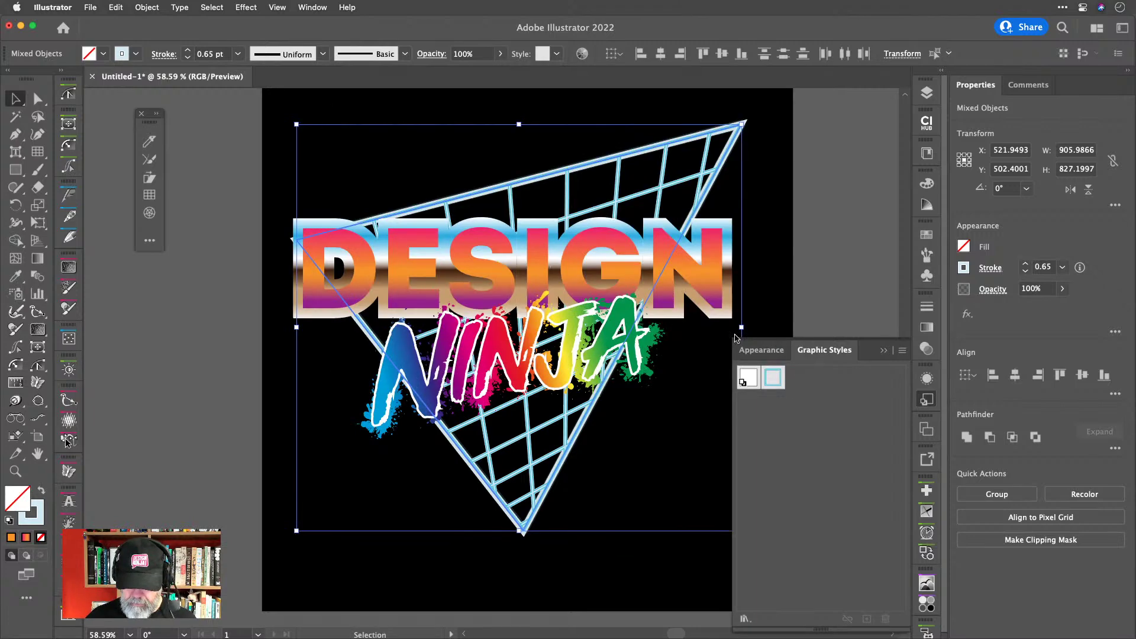
{"action": "left_click", "coordinate": [849, 245]}
{"action": "left_click_drag", "start_coordinate": [814, 122], "coordinate": [709, 170]}
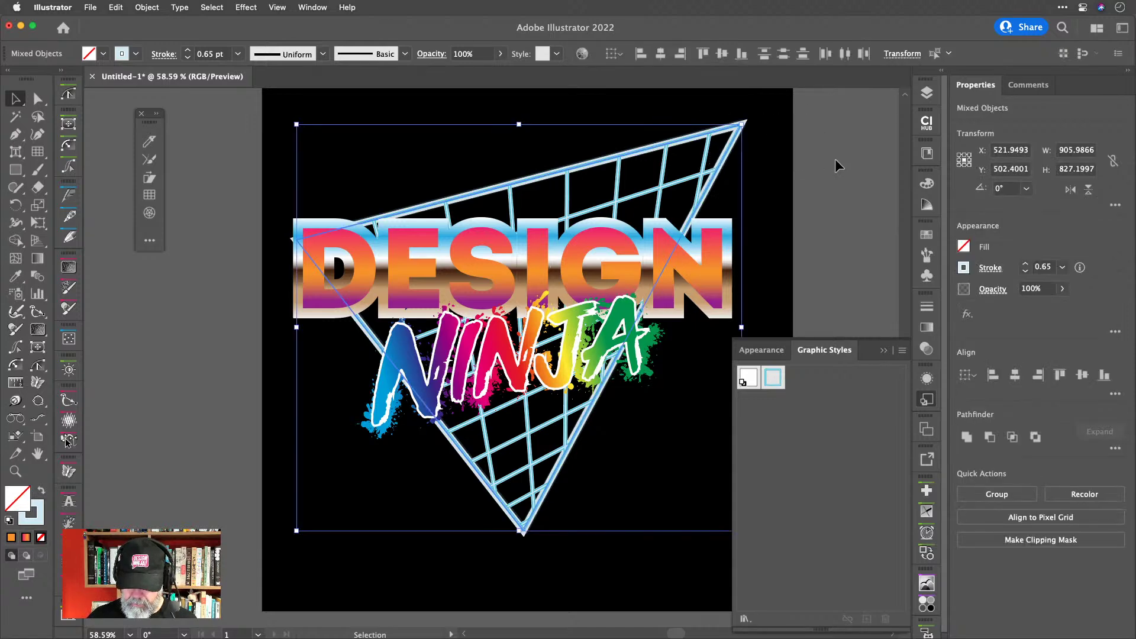
{"action": "left_click", "coordinate": [835, 161]}
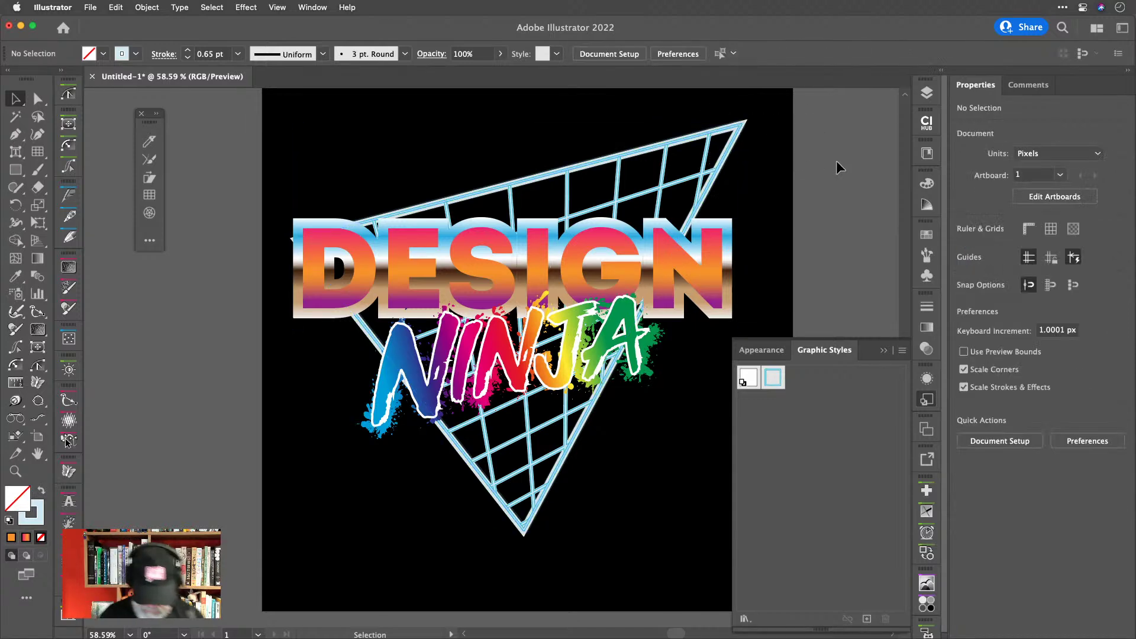
Save the document to the Desktop in Adobe Illustrator format as eightiesTeeLive.
{"action": "scroll", "coordinate": [836, 161], "scroll_direction": "right", "scroll_amount": 3}
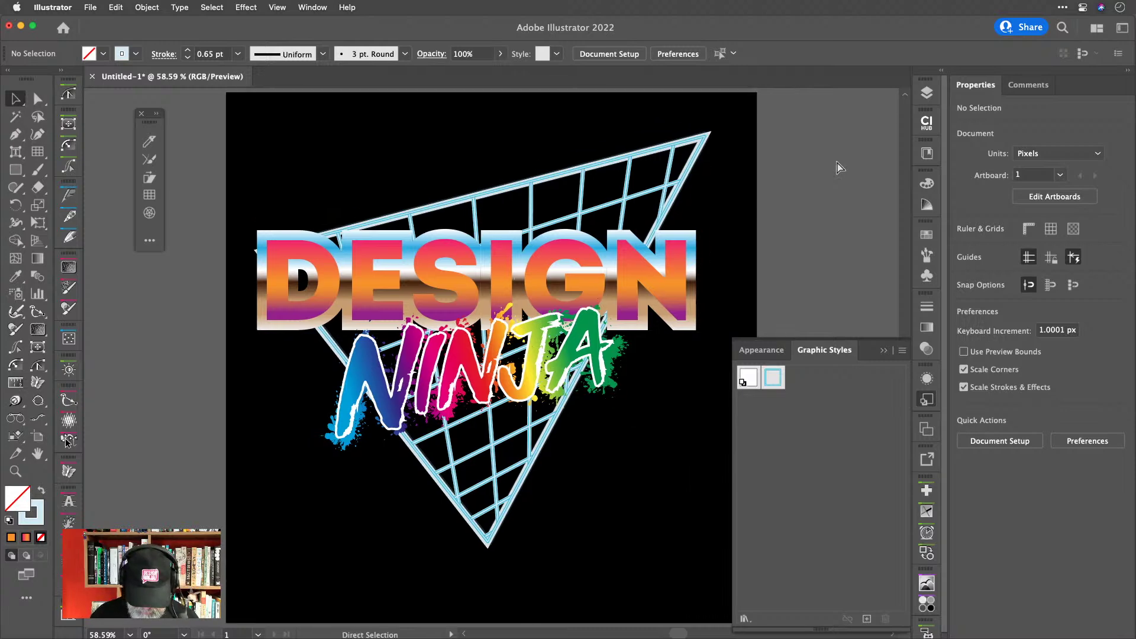
{"action": "key", "text": "super+s"}
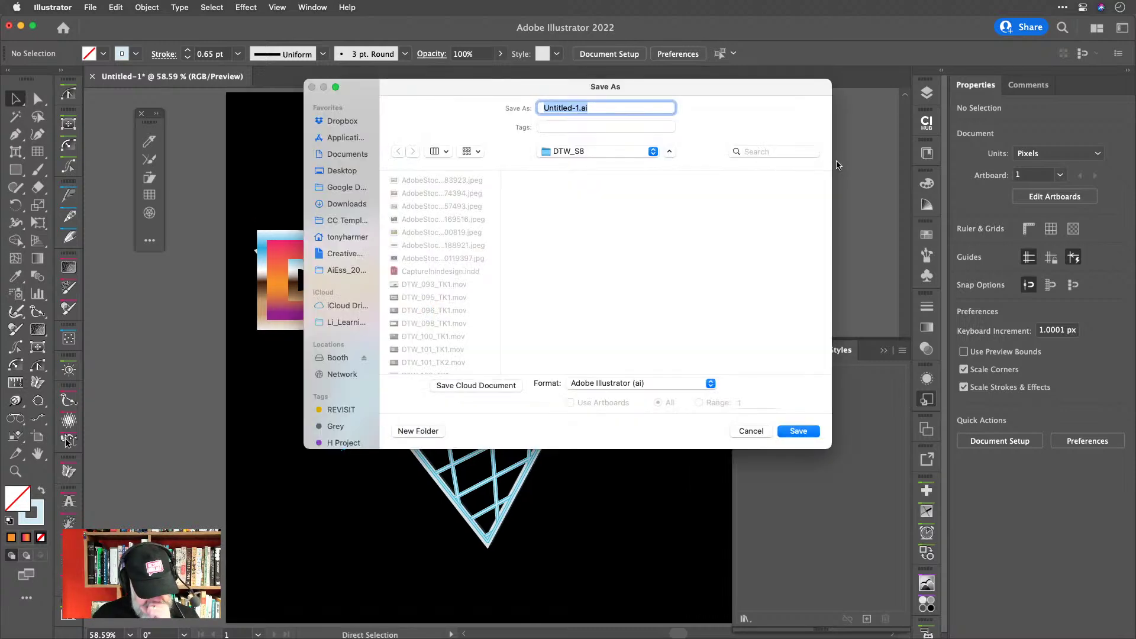
{"action": "key", "text": "shift+super+d"}
{"action": "type", "text": "eighties"}
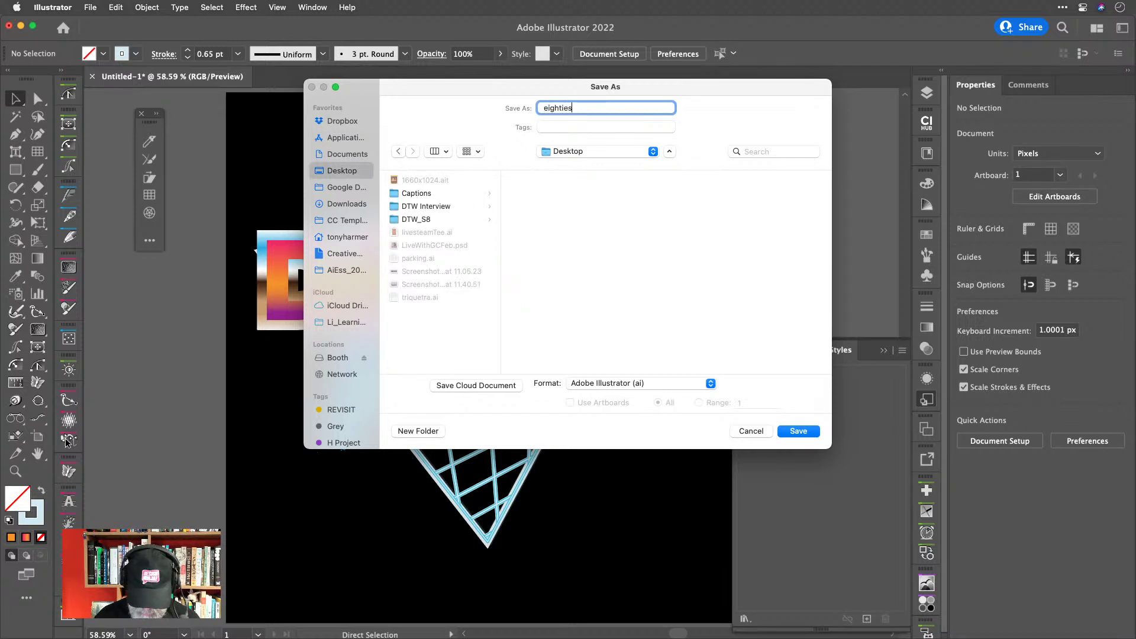
{"action": "type", "text": "Tee"}
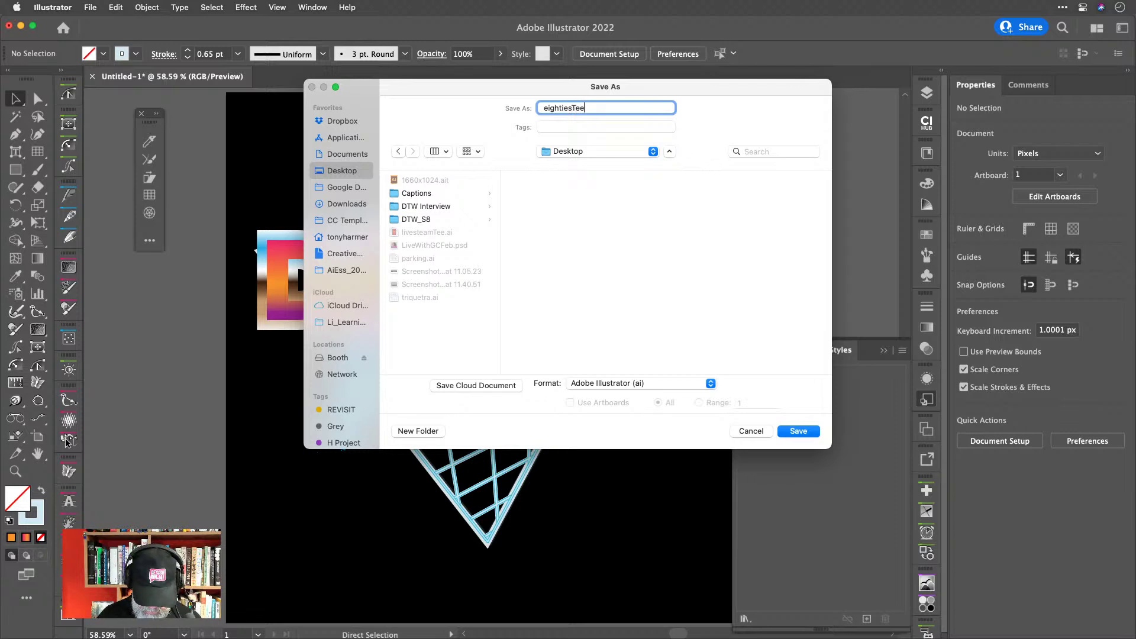
{"action": "type", "text": "Live"}
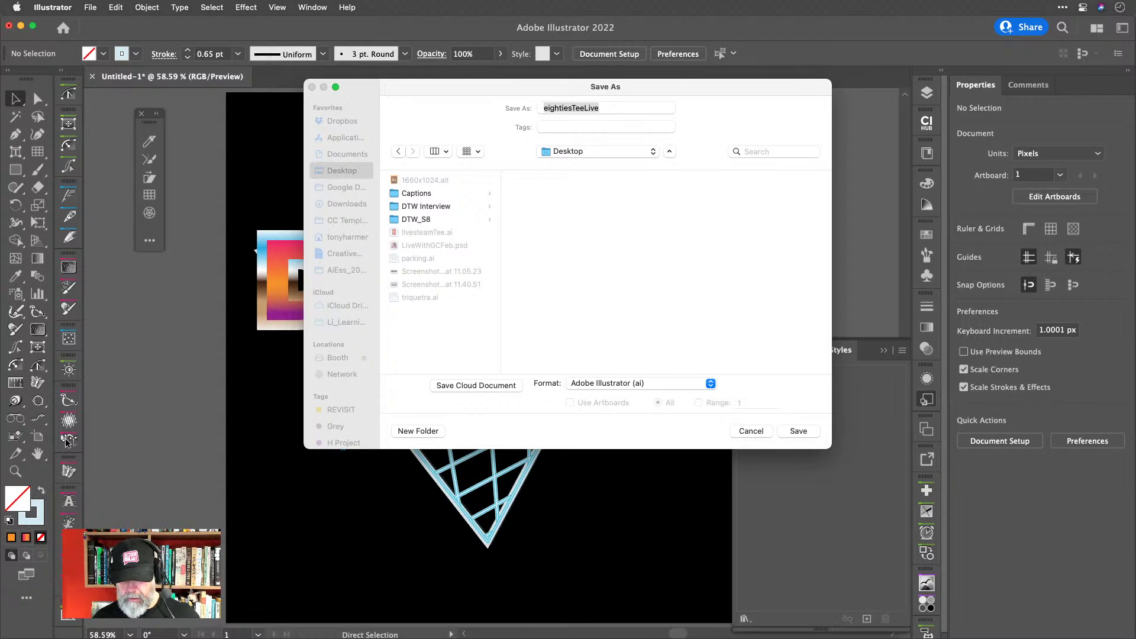
{"action": "key", "text": "Return"}
{"action": "key", "text": "Return"}
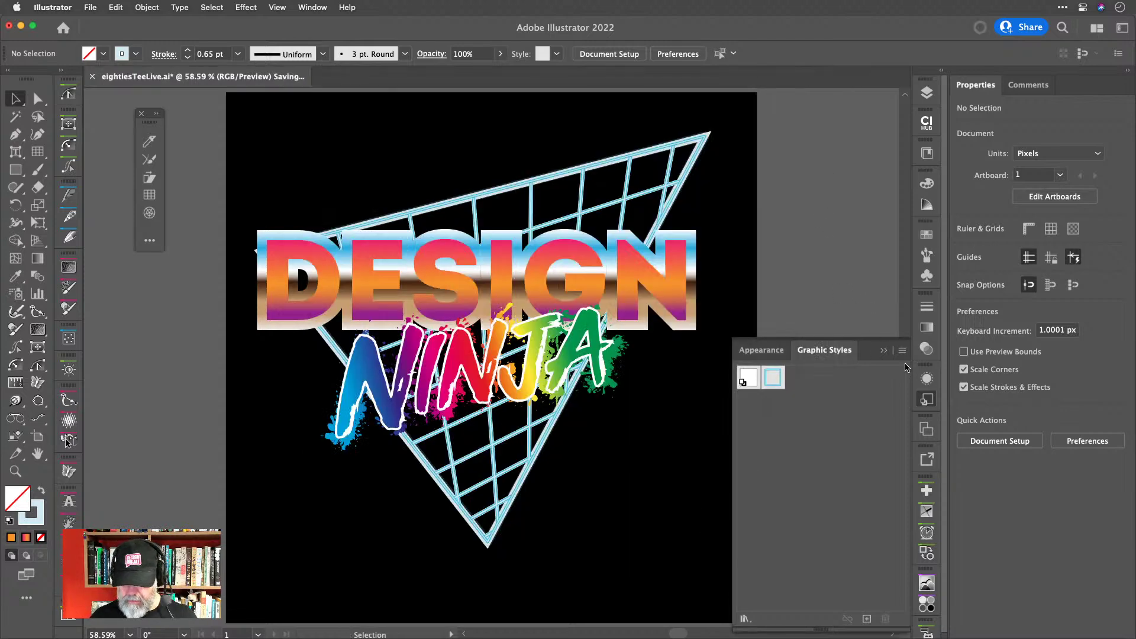
{"action": "left_click", "coordinate": [926, 402]}
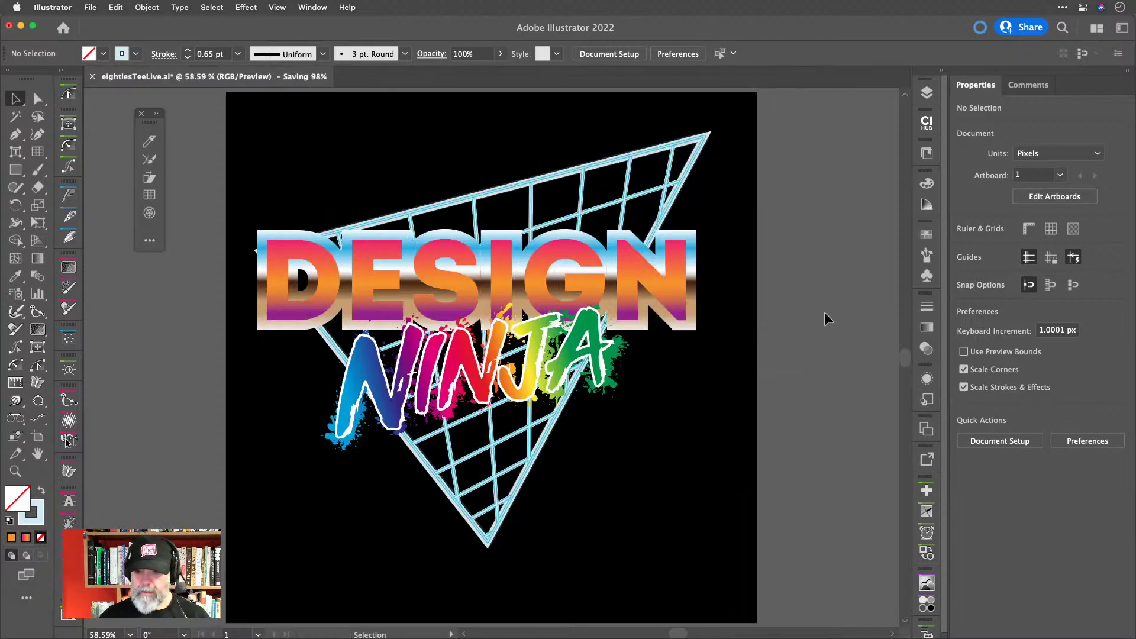
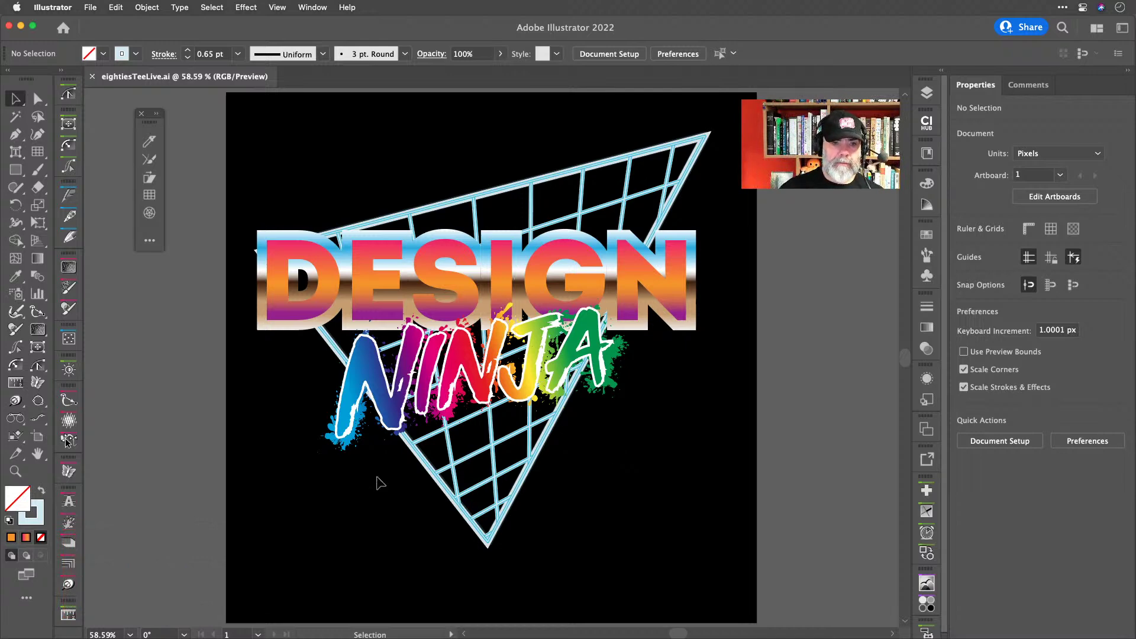
{"action": "left_click", "coordinate": [69, 523]}
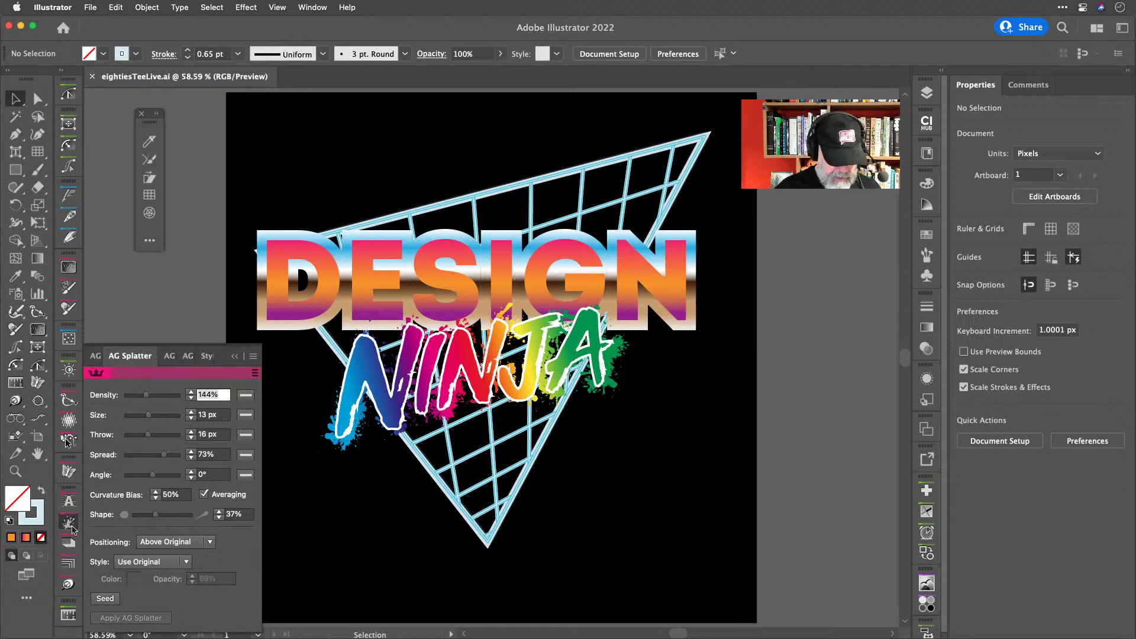
{"action": "left_click", "coordinate": [69, 526]}
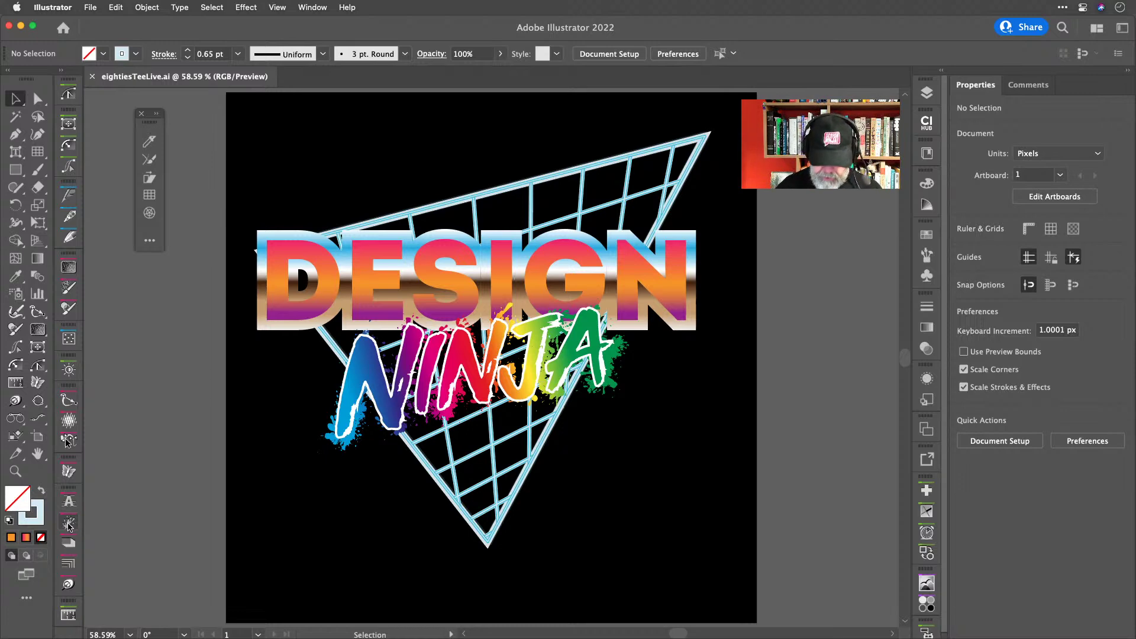
Create a new document and place Screenshot 2022-02-11 at 11.40.51 as a linked image, positioned across the middle of the artboard.
{"action": "key", "text": "super+alt+n"}
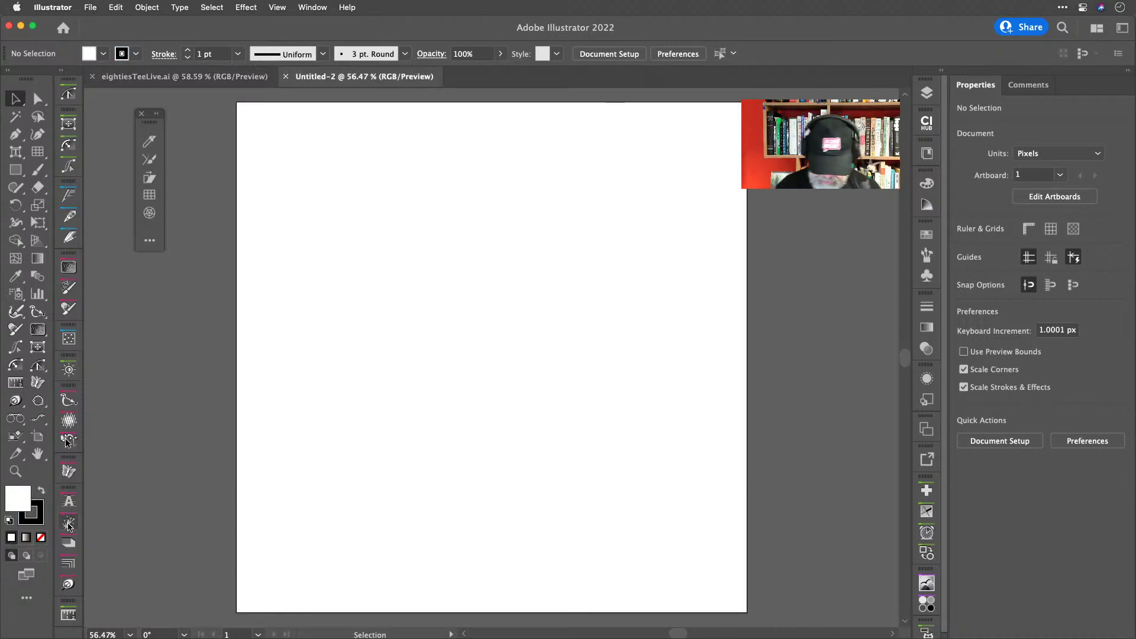
{"action": "key", "text": "super+shift+p"}
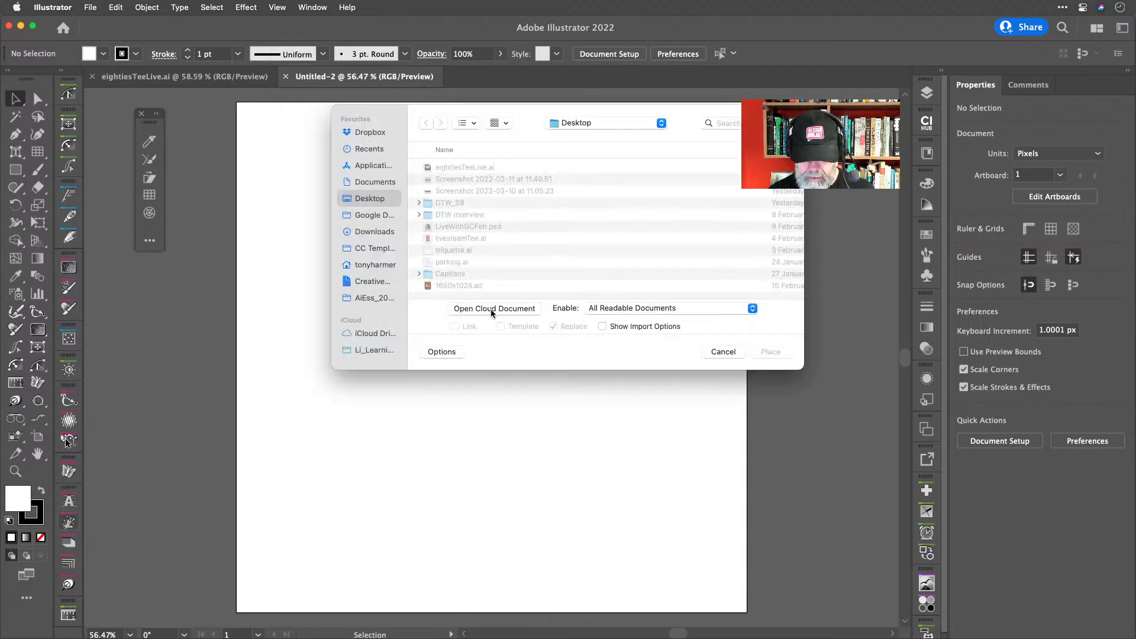
{"action": "left_click", "coordinate": [524, 179]}
{"action": "key", "text": "space"}
{"action": "key", "text": "space"}
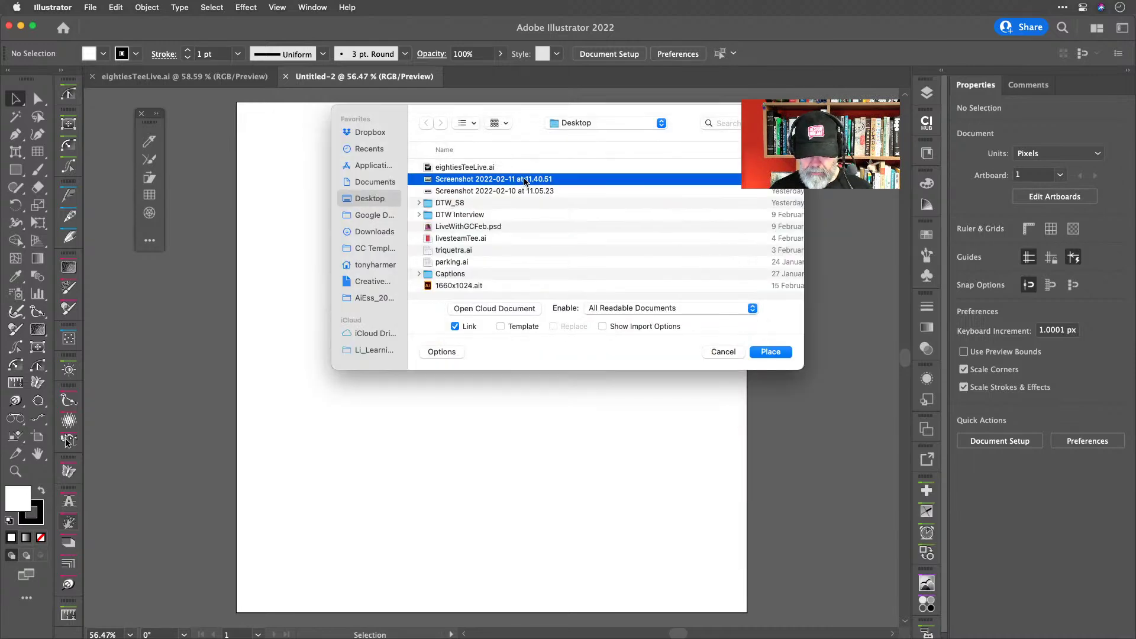
{"action": "left_click", "coordinate": [777, 354]}
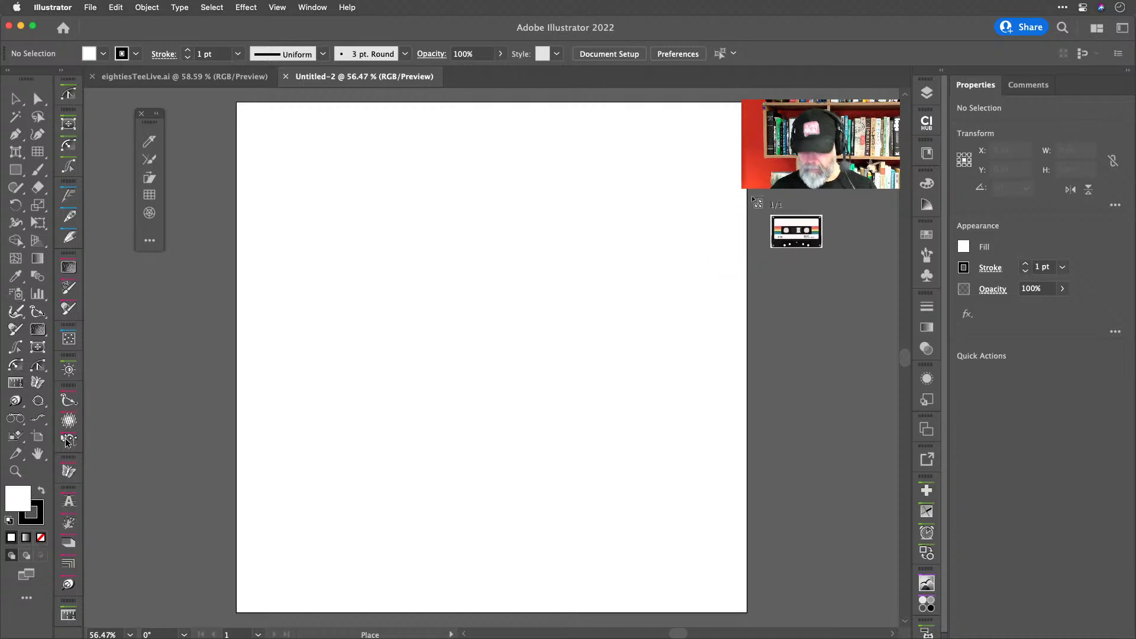
{"action": "key", "text": "Escape"}
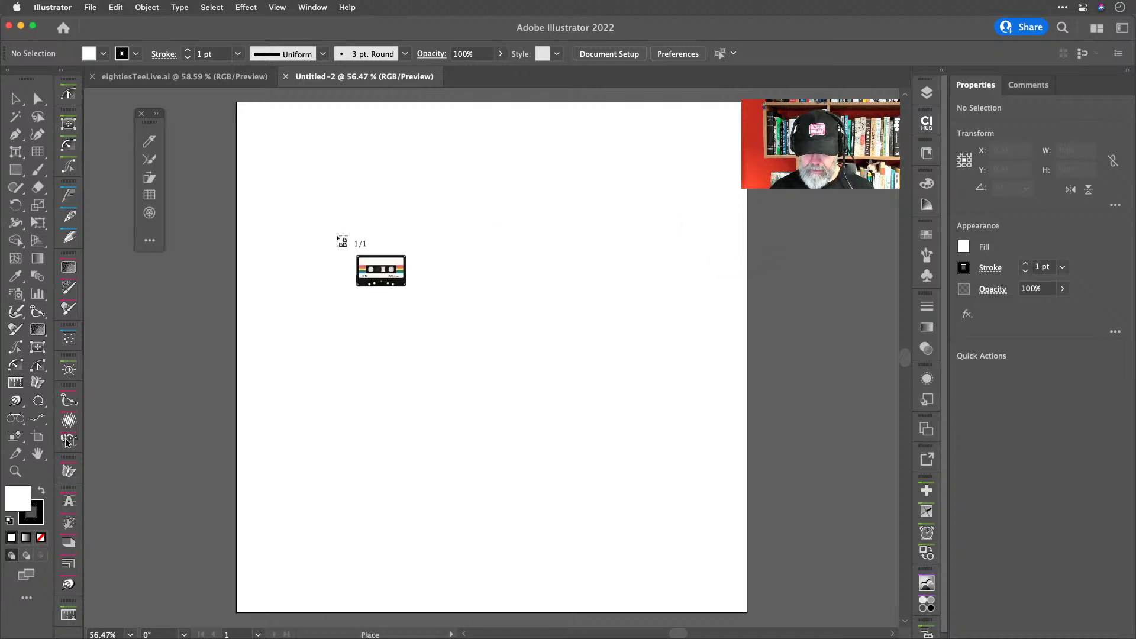
{"action": "left_click", "coordinate": [302, 214]}
{"action": "left_click_drag", "start_coordinate": [494, 244], "coordinate": [439, 226]}
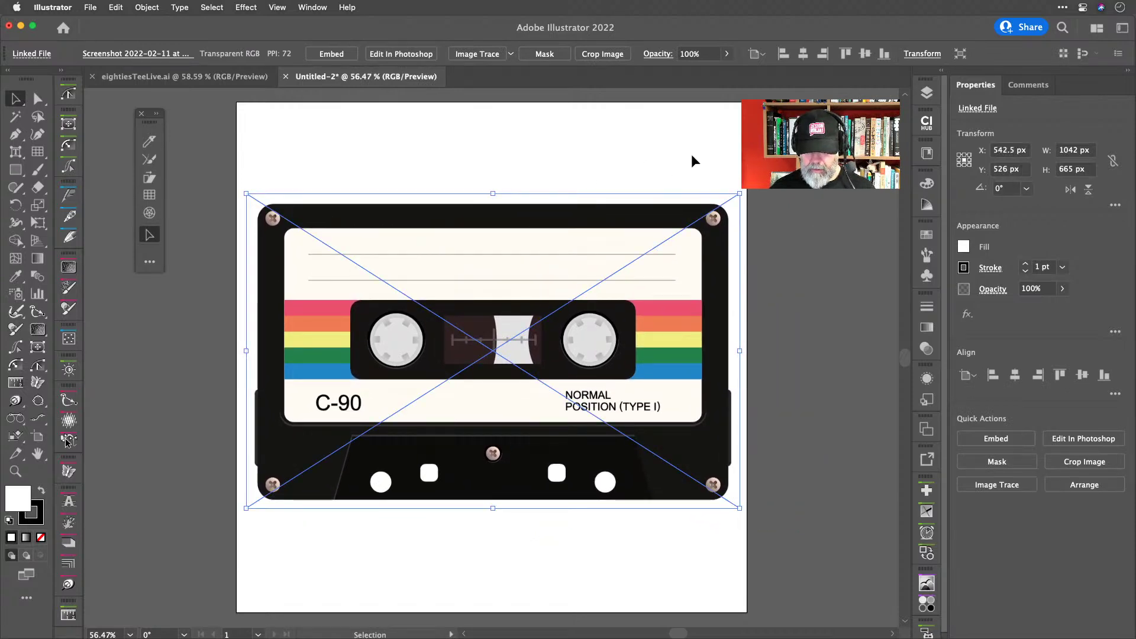
Turn the layer holding the cassette image into a template layer and add a new layer for tracing.
{"action": "right_click", "coordinate": [928, 87]}
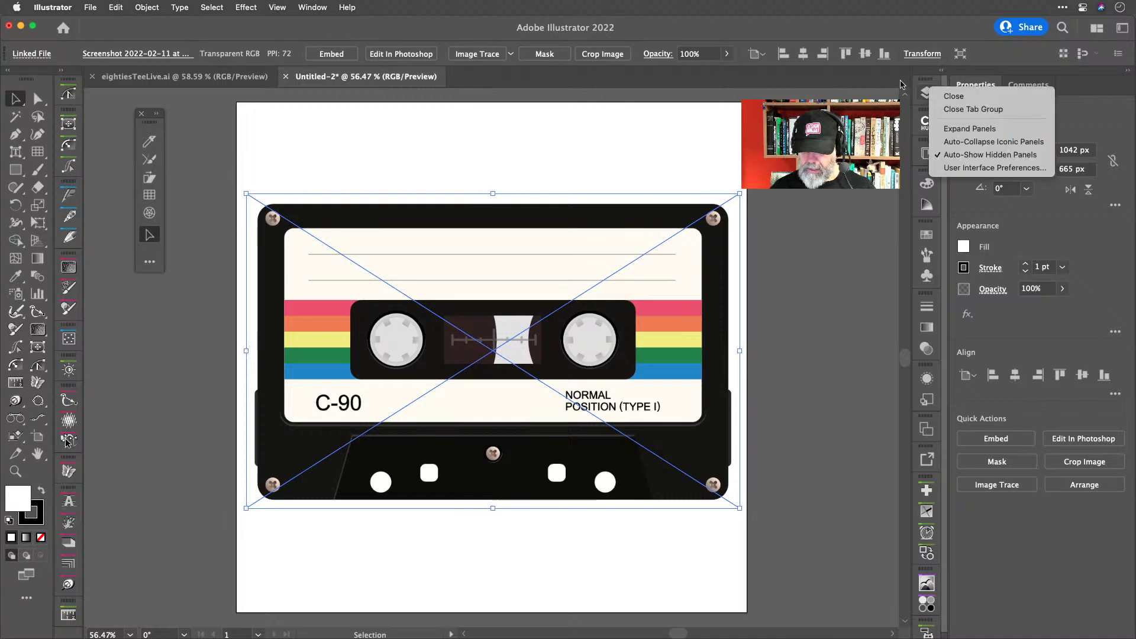
{"action": "left_click", "coordinate": [916, 87]}
{"action": "left_click", "coordinate": [927, 93]}
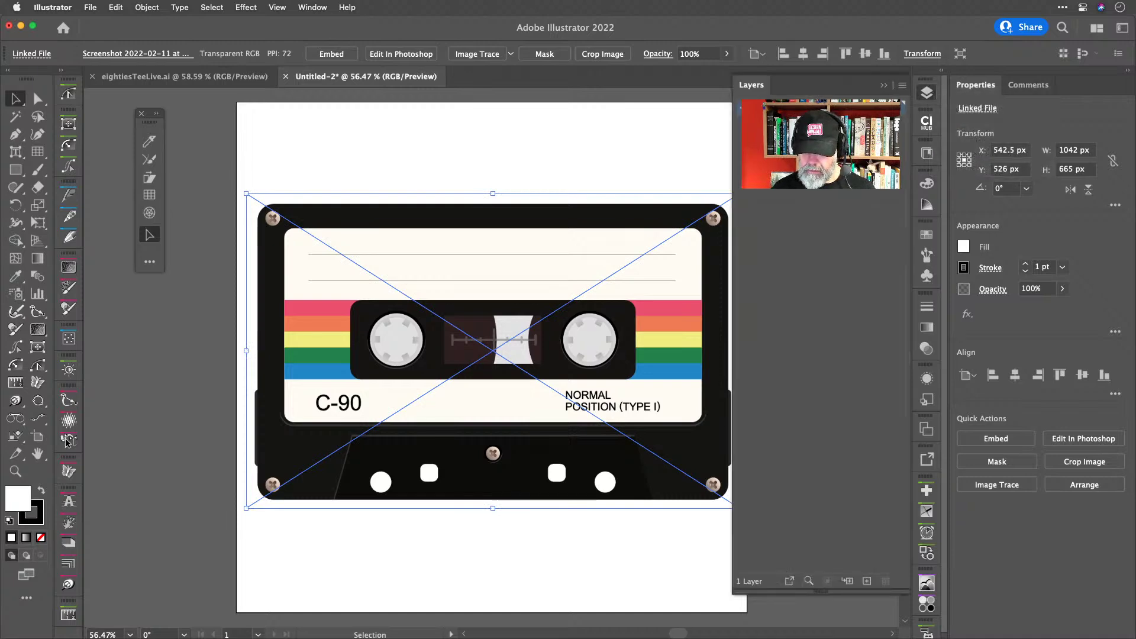
{"action": "double_click", "coordinate": [834, 109]}
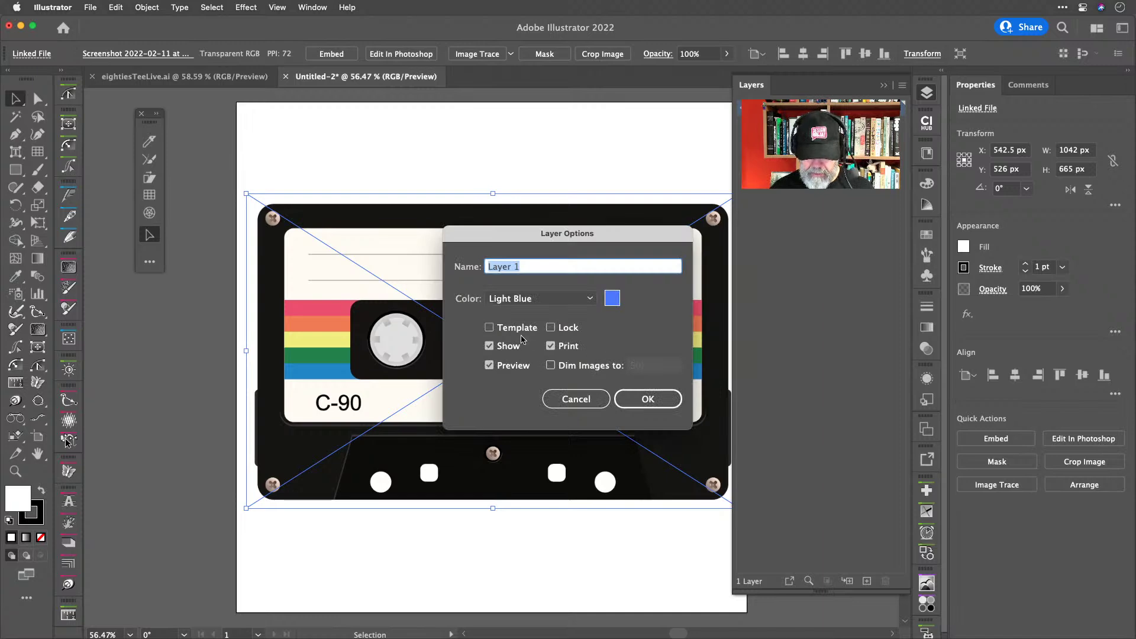
{"action": "left_click", "coordinate": [521, 329]}
{"action": "left_click", "coordinate": [646, 400]}
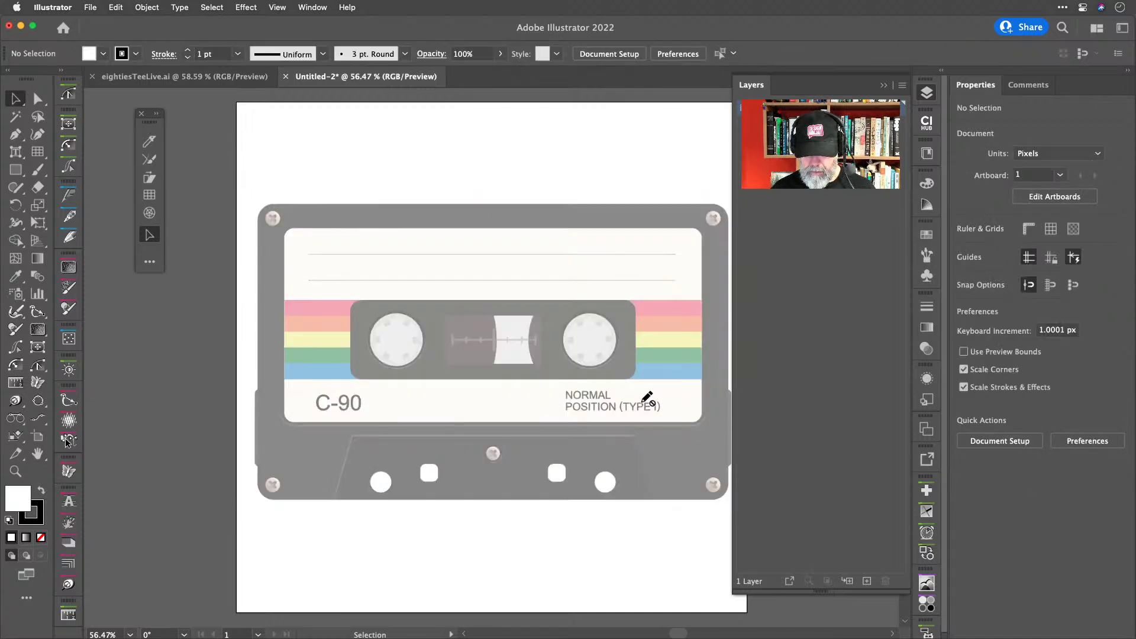
{"action": "key", "text": "super+l"}
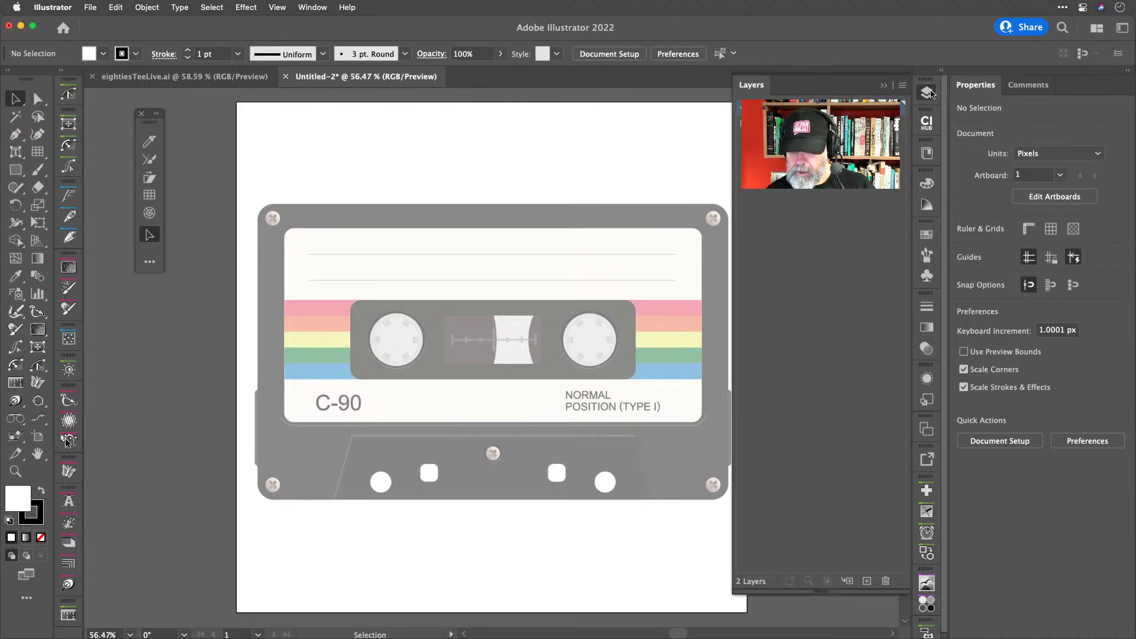
{"action": "left_click", "coordinate": [928, 93]}
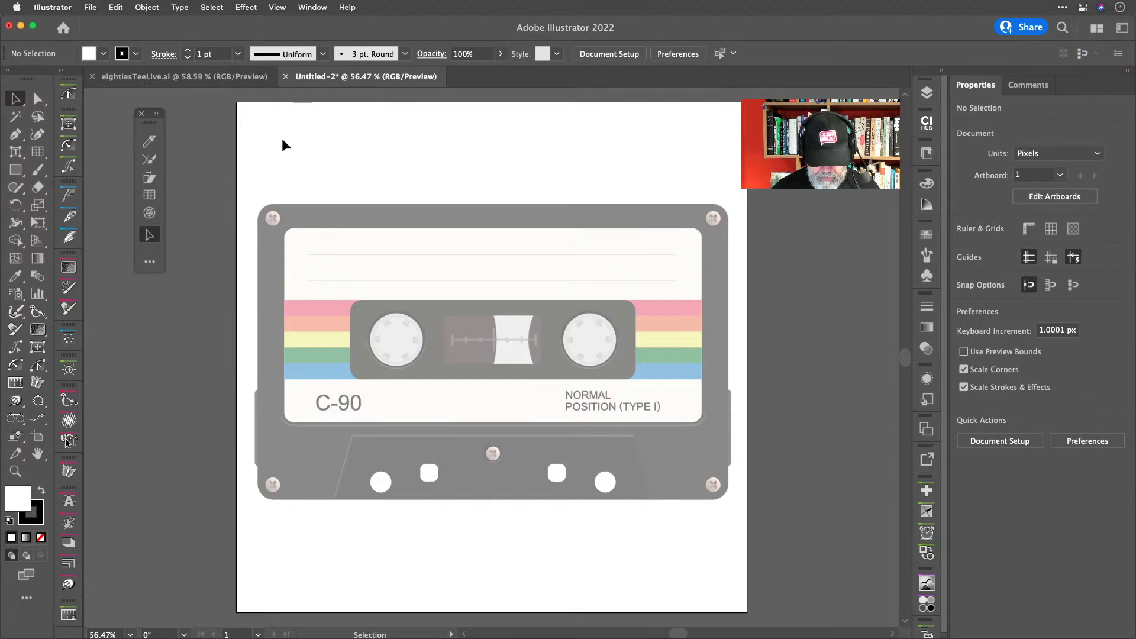
Draw a circle about 111 px in diameter from the centre of the cassette's left reel.
{"action": "key", "text": "m"}
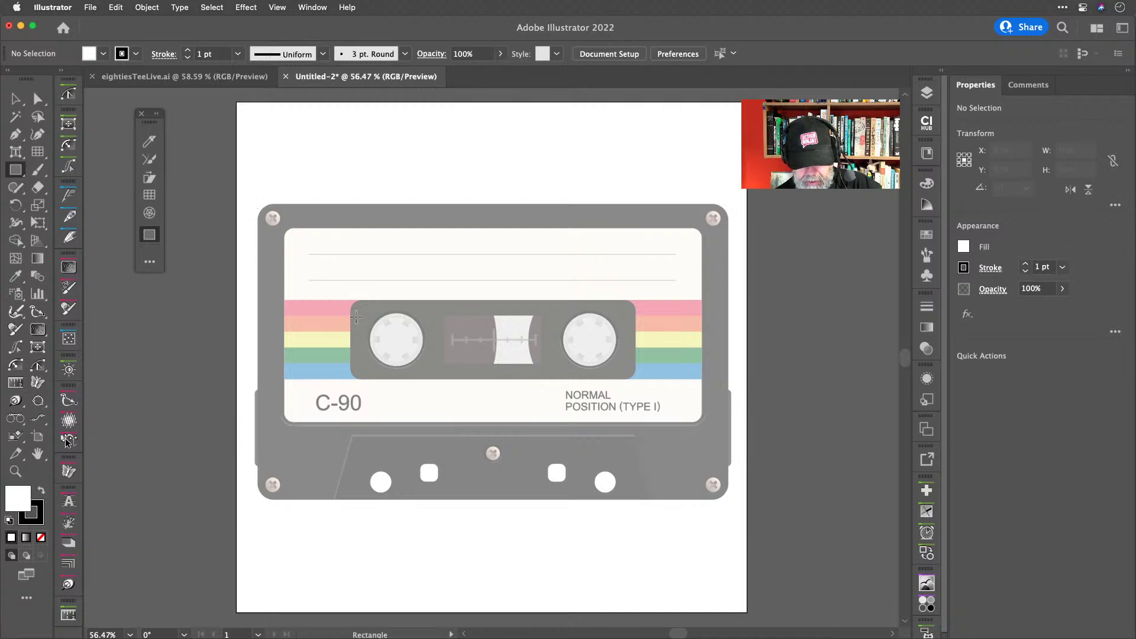
{"action": "scroll", "coordinate": [400, 342], "scroll_direction": "up", "scroll_amount": 10}
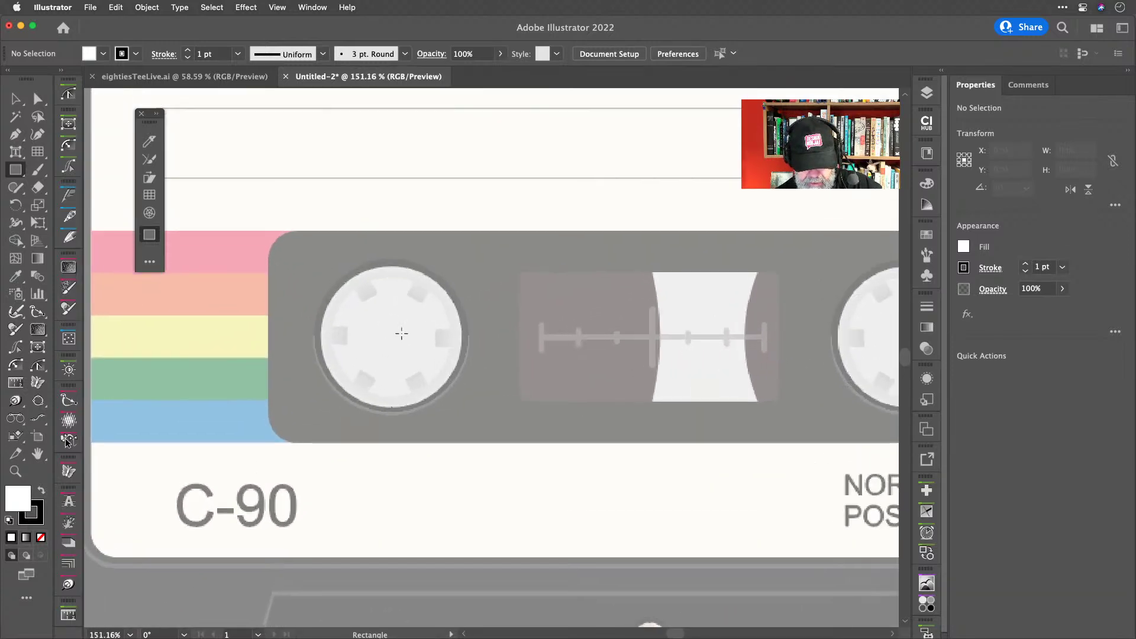
{"action": "scroll", "coordinate": [405, 331], "scroll_direction": "up", "scroll_amount": 6}
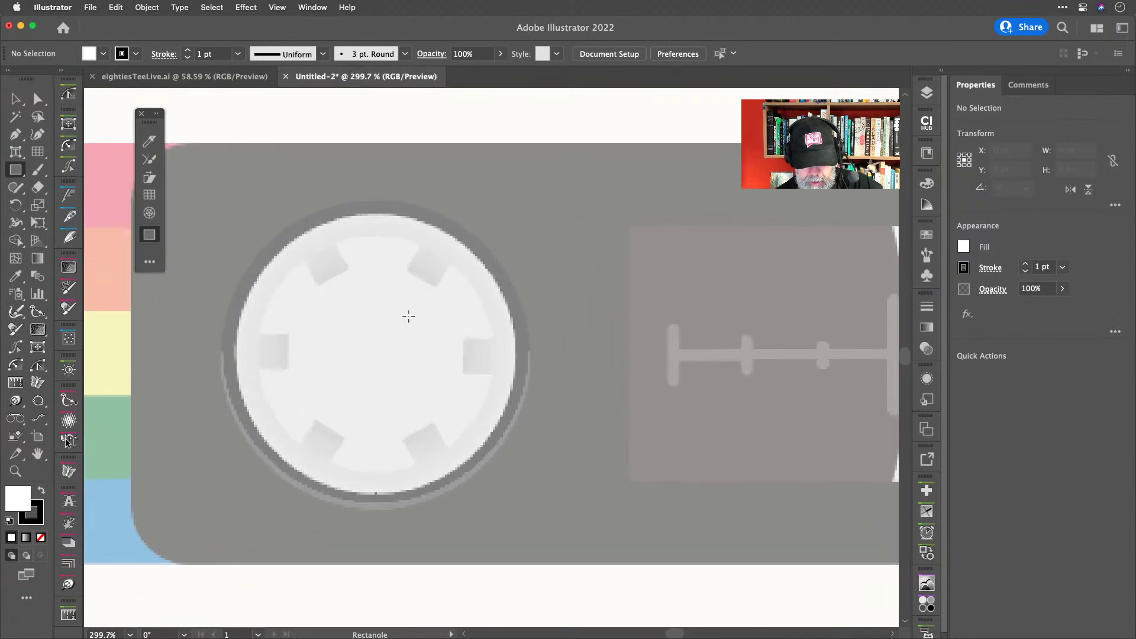
{"action": "scroll", "coordinate": [408, 316], "scroll_direction": "down", "scroll_amount": 5}
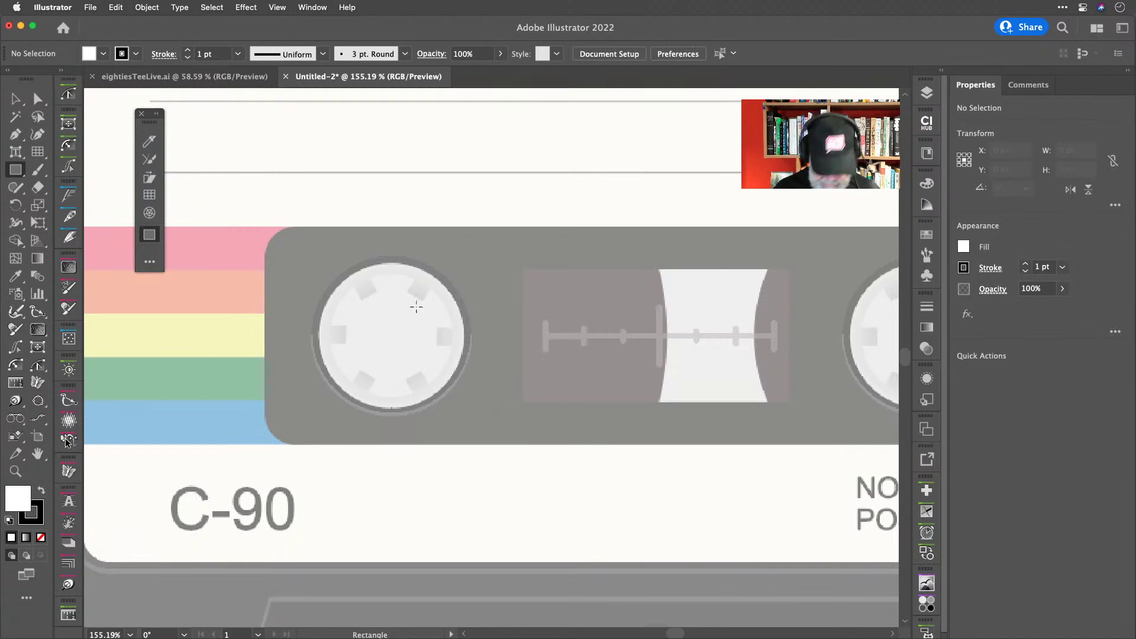
{"action": "key", "text": "l"}
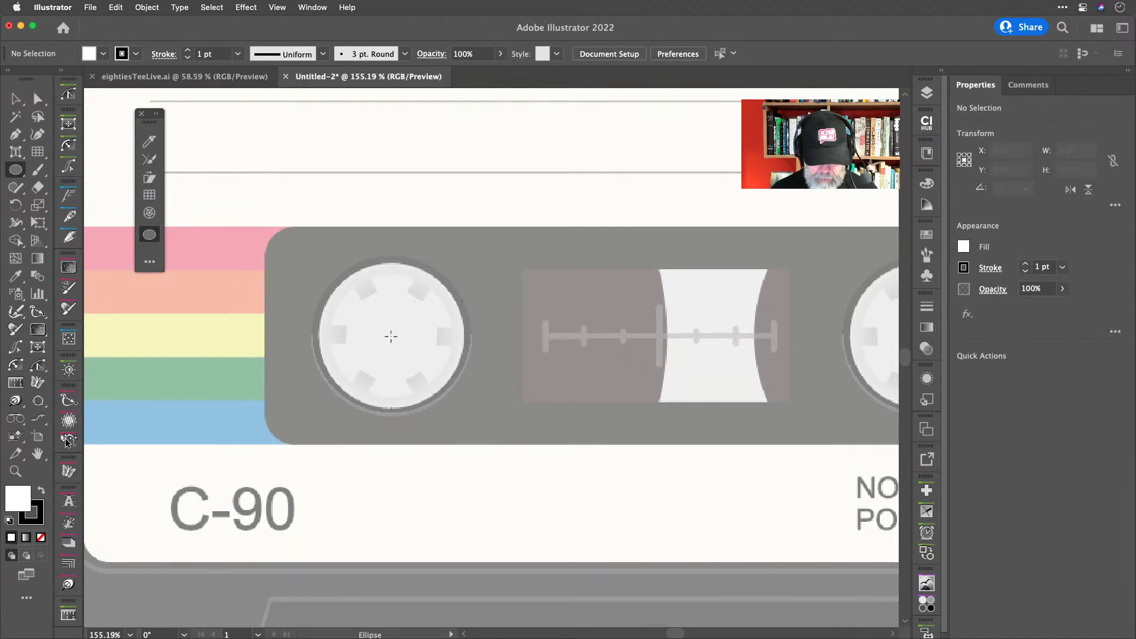
{"action": "left_click_drag", "start_coordinate": [392, 335], "coordinate": [464, 365]}
{"action": "key", "text": "Down"}
{"action": "key", "text": "Down"}
{"action": "key", "text": "Up"}
{"action": "key", "text": "Down"}
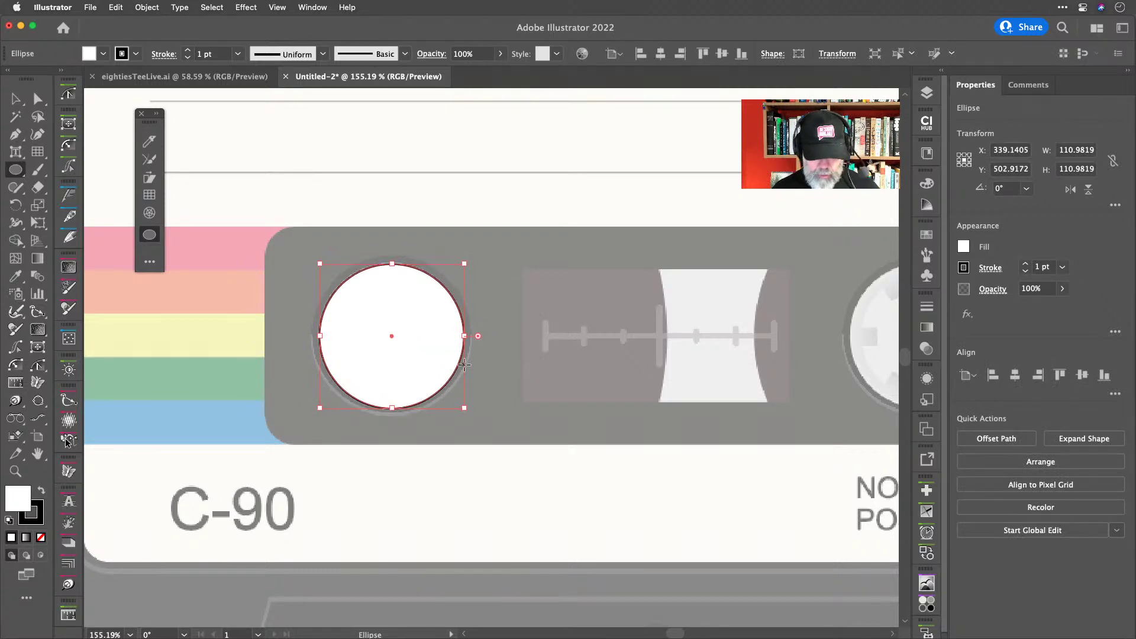
Remove the circle's fill and set its stroke weight to 11 pt.
{"action": "key", "text": "slash"}
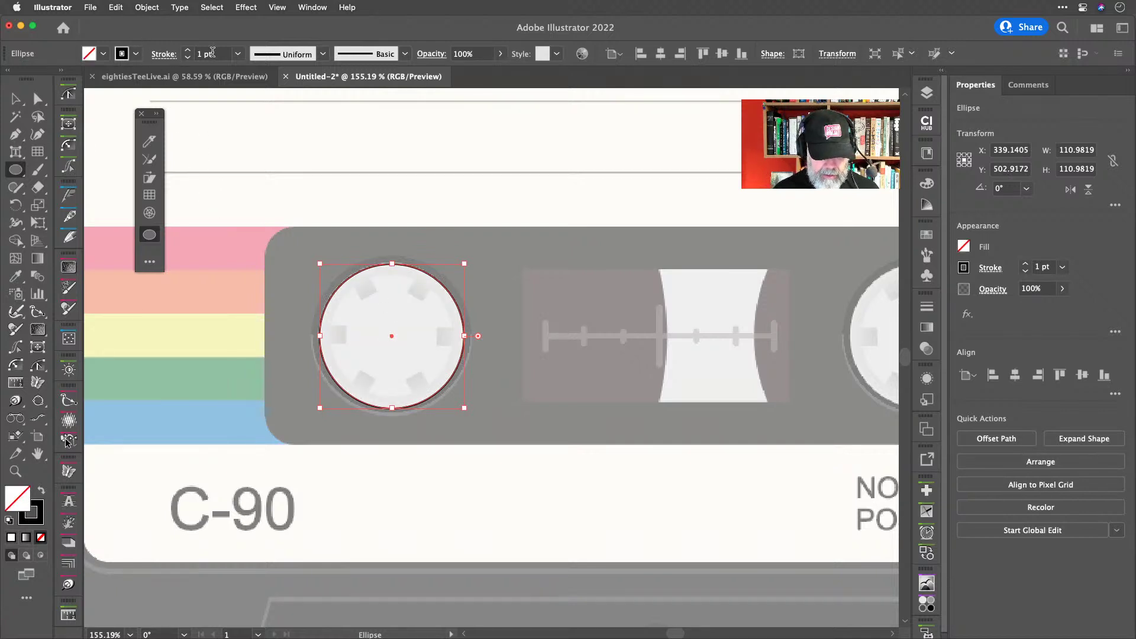
{"action": "scroll", "coordinate": [216, 54], "scroll_direction": "up", "scroll_amount": 6}
{"action": "scroll", "coordinate": [216, 54], "scroll_direction": "up", "scroll_amount": 4}
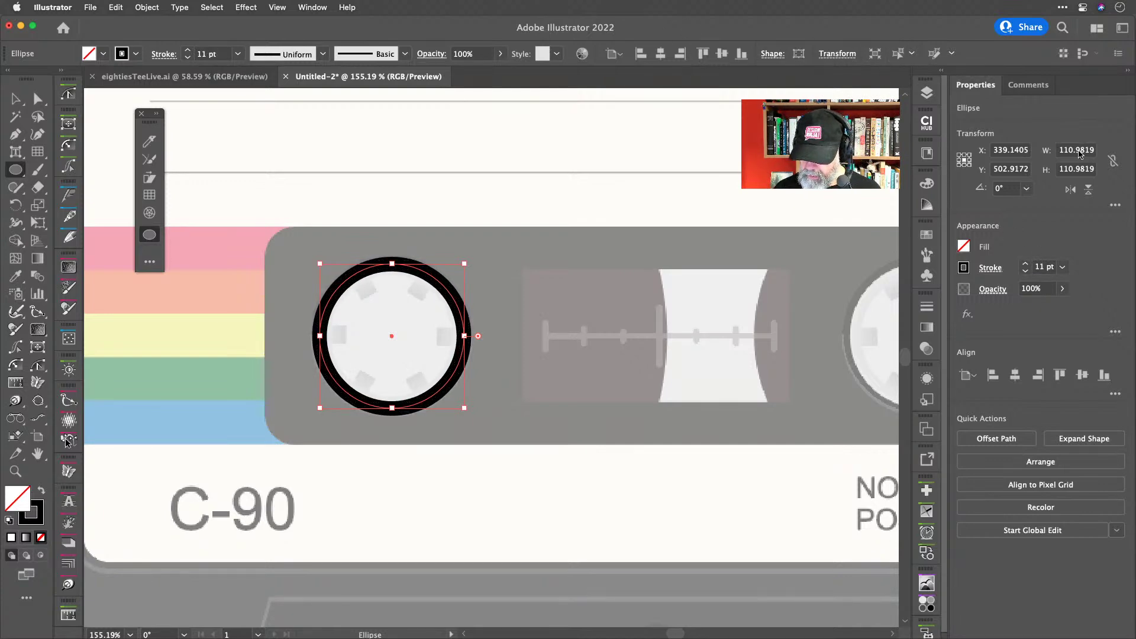
Lock the circle's width and height proportions and reduce its size to 104 px.
{"action": "left_click", "coordinate": [1112, 160]}
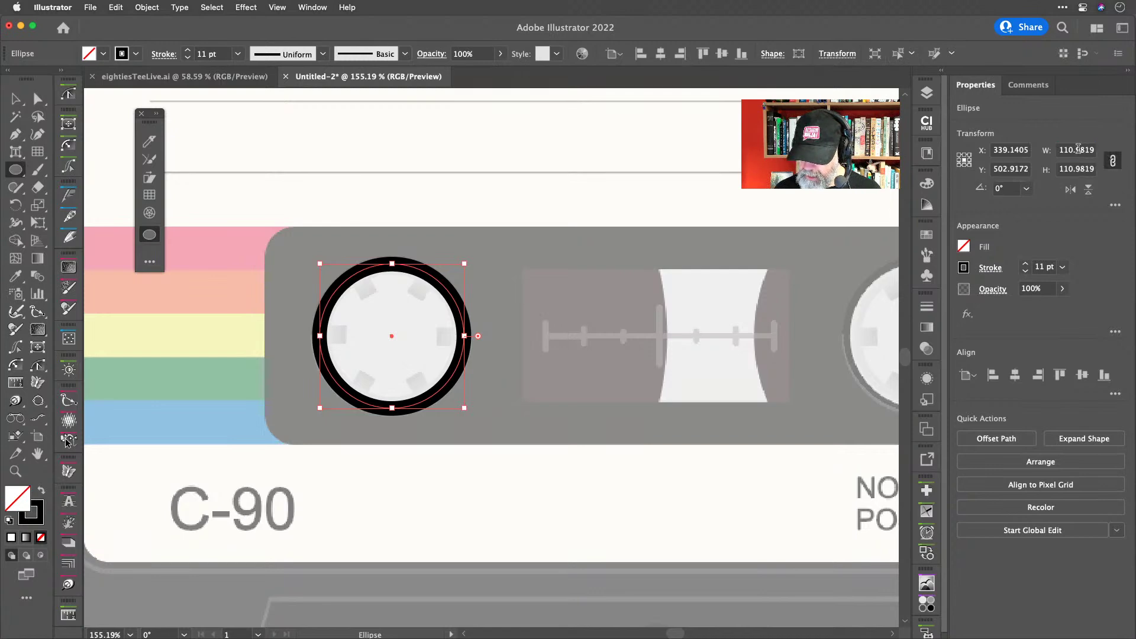
{"action": "left_click", "coordinate": [1075, 149]}
{"action": "key", "text": "Down"}
{"action": "key", "text": "Down"}
{"action": "key", "text": "Down"}
{"action": "key", "text": "Down"}
{"action": "key", "text": "Down"}
{"action": "key", "text": "Down"}
{"action": "key", "text": "Down"}
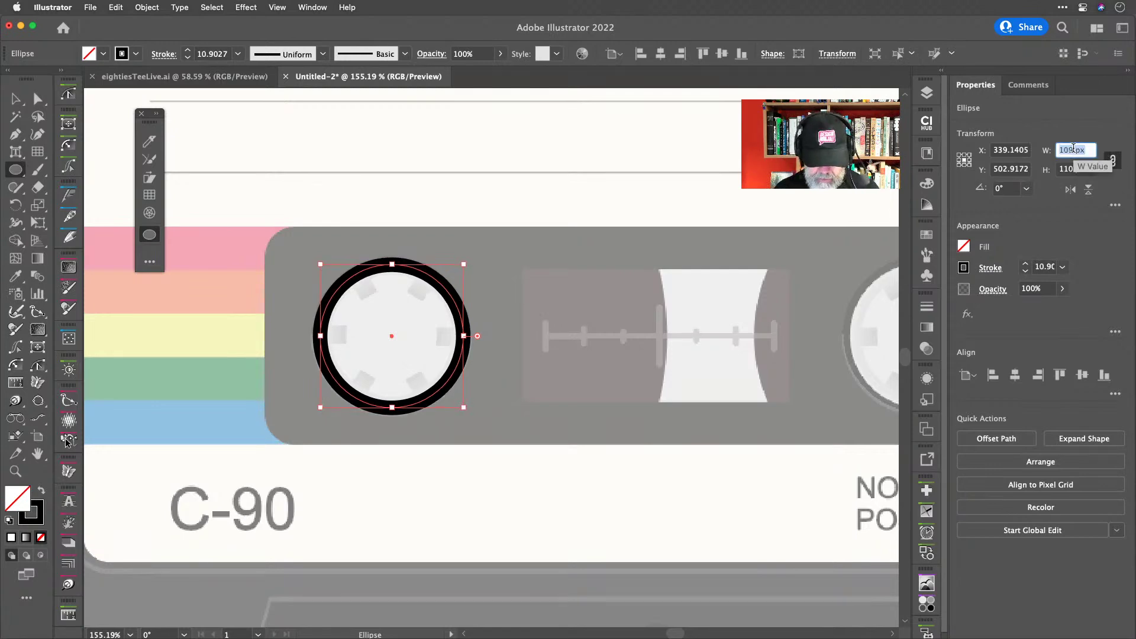
{"action": "key", "text": "Down"}
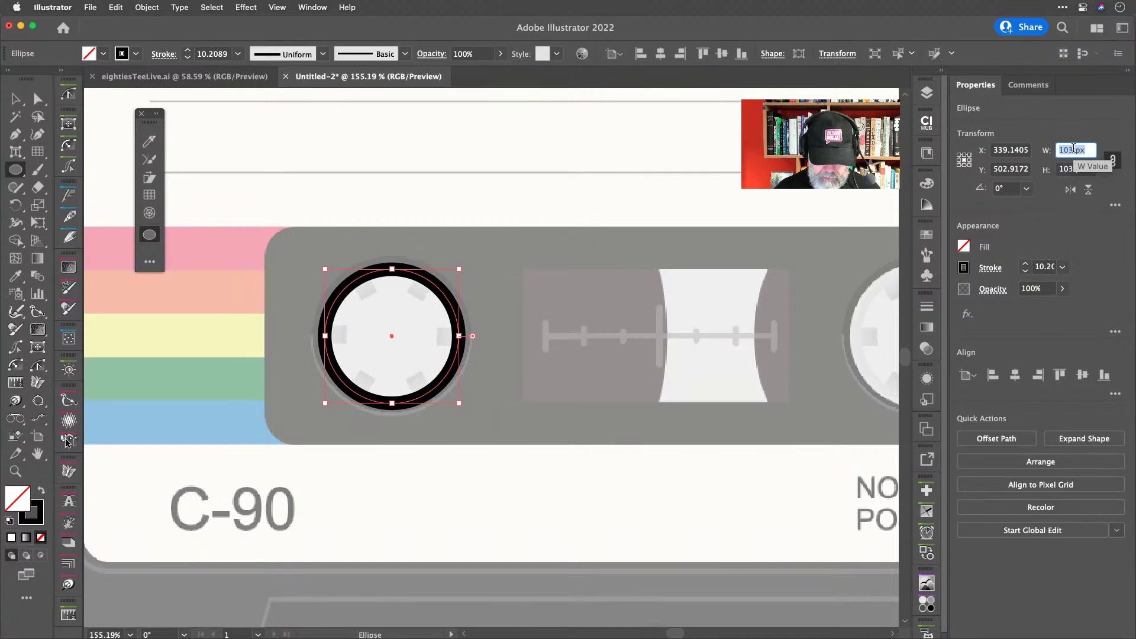
{"action": "key", "text": "Up"}
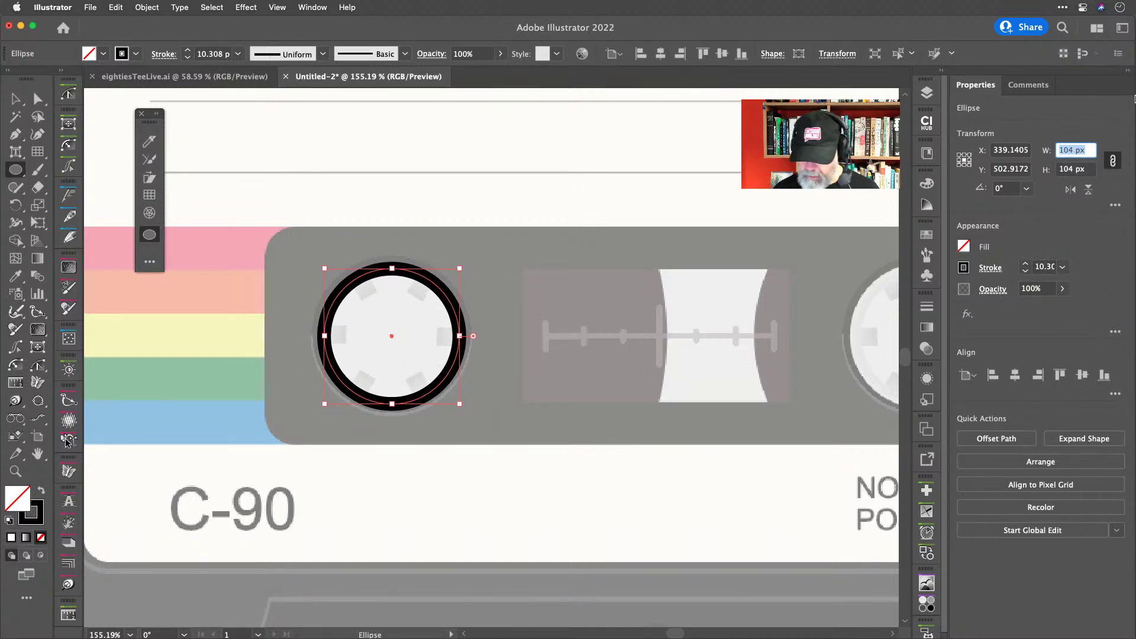
Set the circle's stroke weight to 7 pt, enlarge its diameter to 105 px, and deselect it.
{"action": "left_click", "coordinate": [1050, 266]}
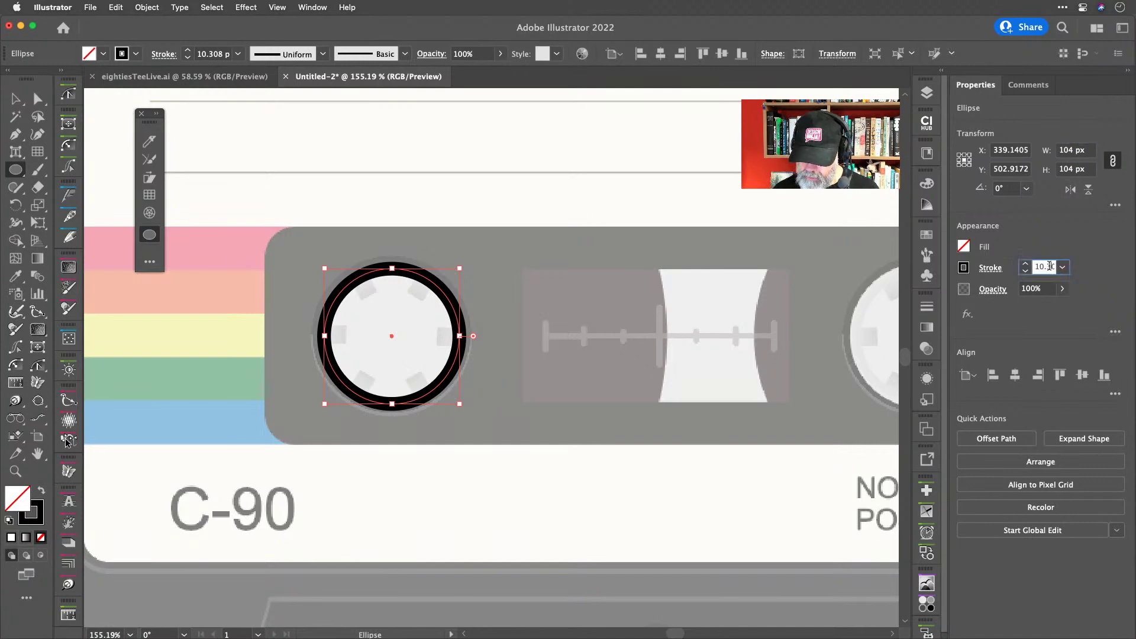
{"action": "type", "text": "7"}
{"action": "key", "text": "Return"}
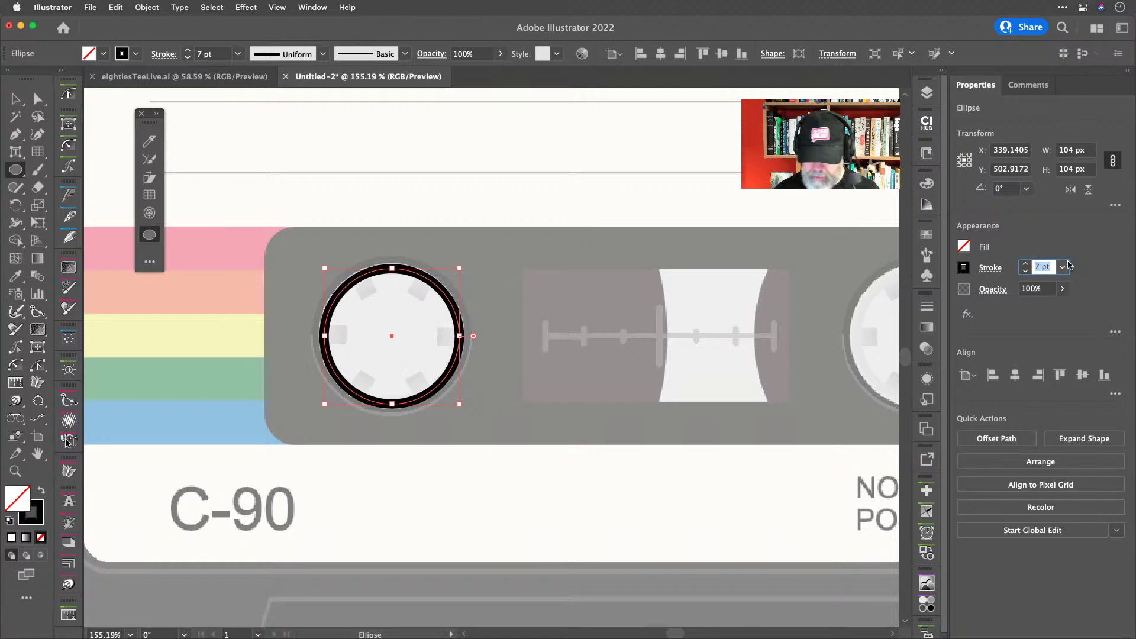
{"action": "left_click", "coordinate": [1086, 152]}
{"action": "key", "text": "Up"}
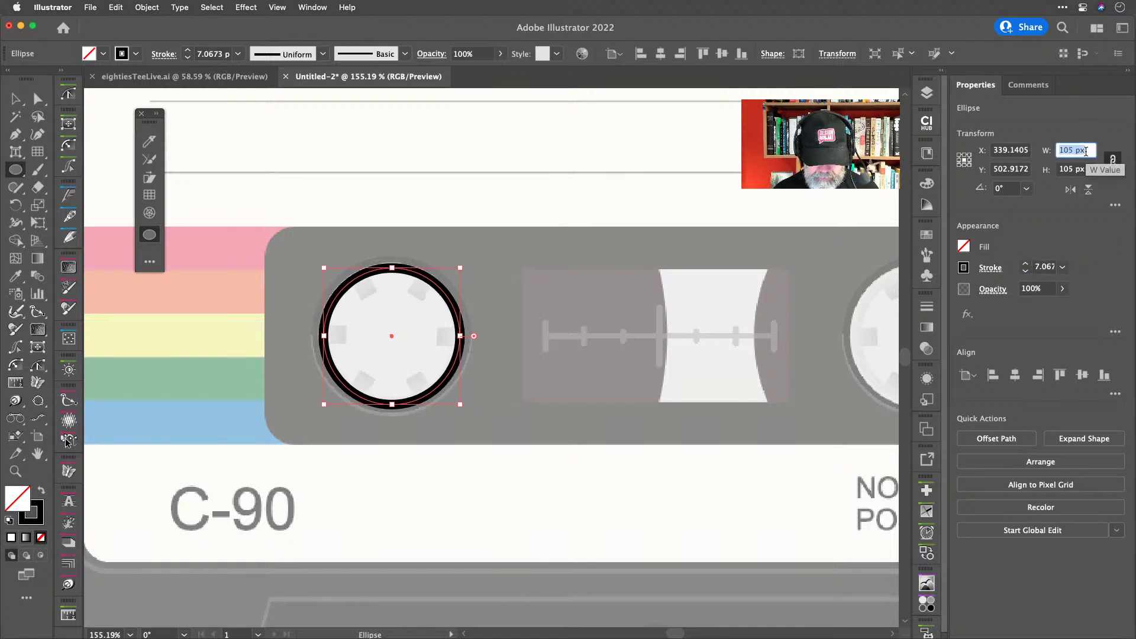
{"action": "left_click", "coordinate": [15, 99]}
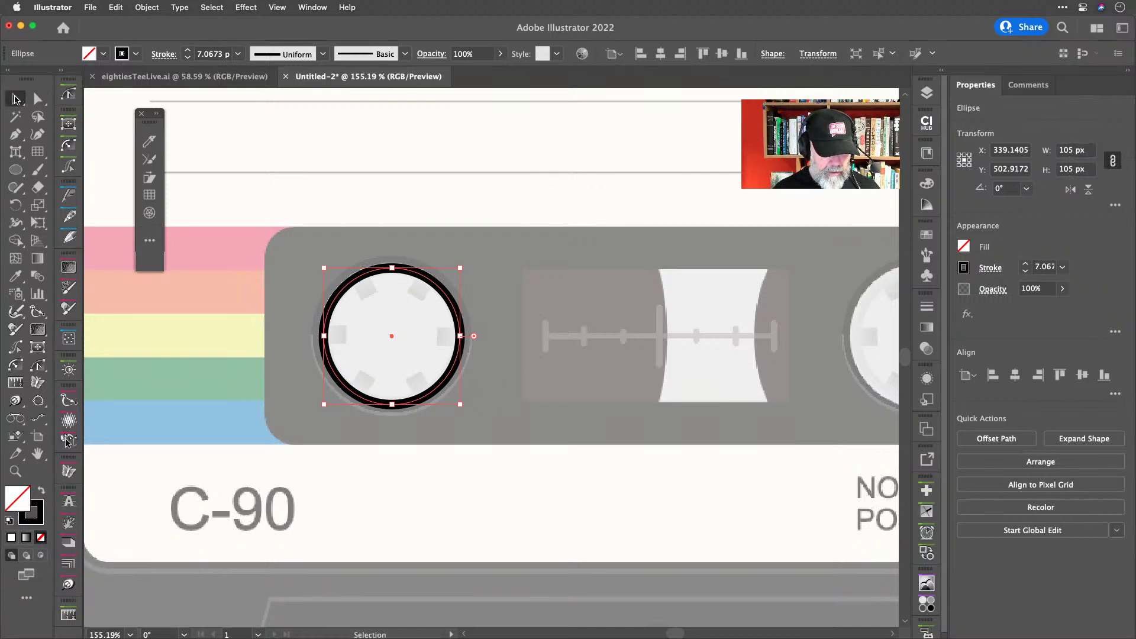
{"action": "left_click", "coordinate": [326, 131]}
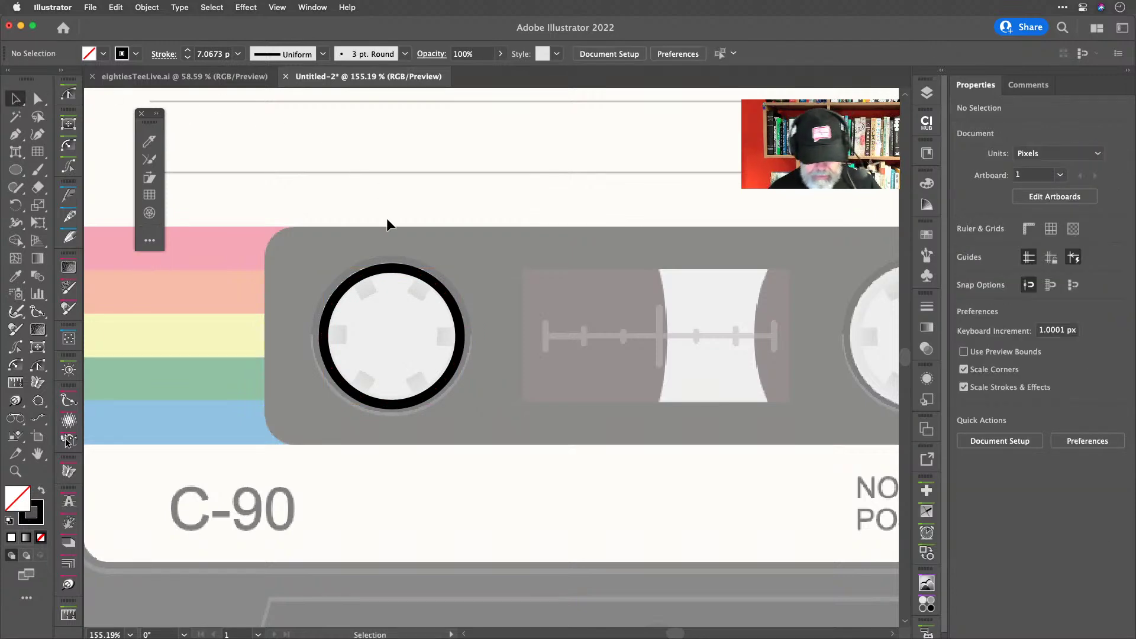
Try a black-filled, stroke-free rectangle about 7 by 11 px centred on the ring's upper edge, and delete it.
{"action": "scroll", "coordinate": [397, 273], "scroll_direction": "up", "scroll_amount": 3}
{"action": "scroll", "coordinate": [397, 275], "scroll_direction": "up", "scroll_amount": 2}
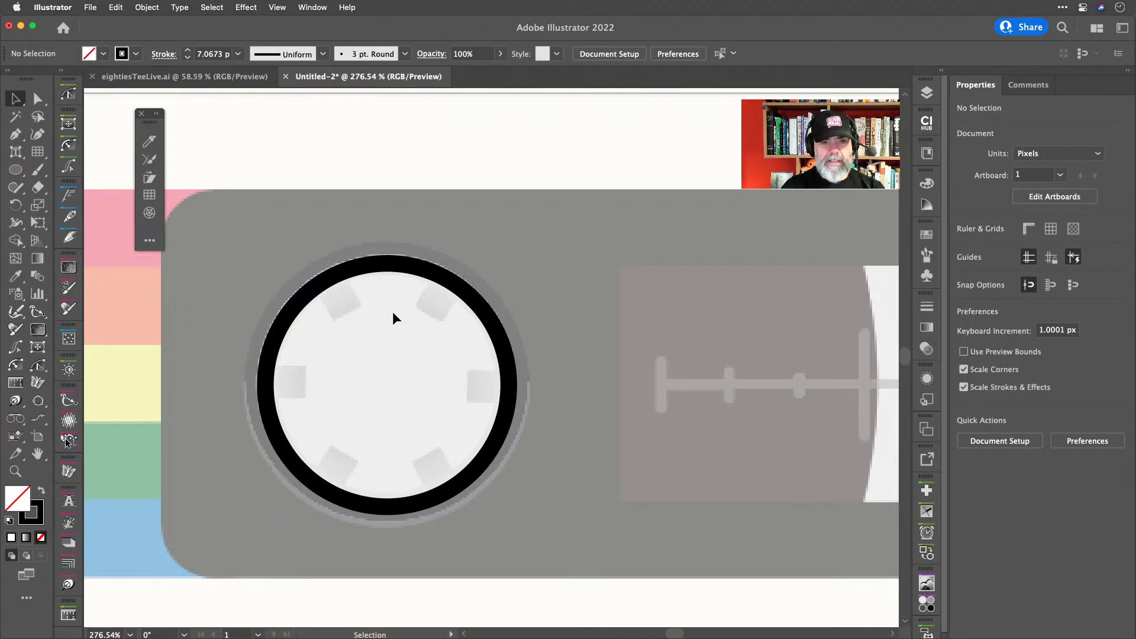
{"action": "left_click", "coordinate": [372, 268]}
{"action": "key", "text": "Up"}
{"action": "key", "text": "Down"}
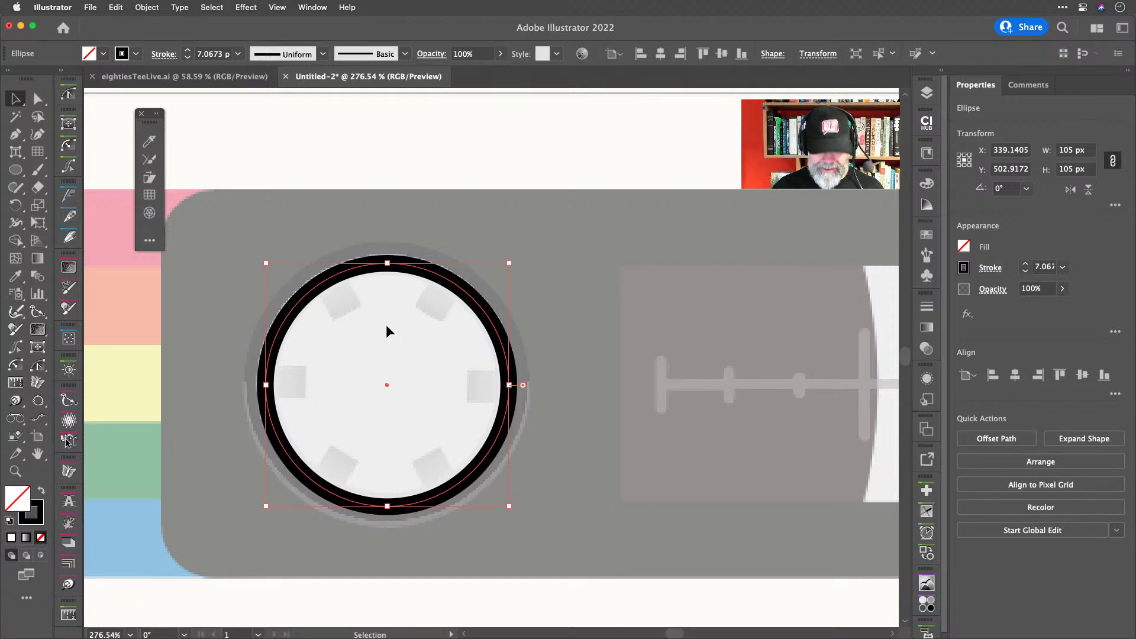
{"action": "key", "text": "m"}
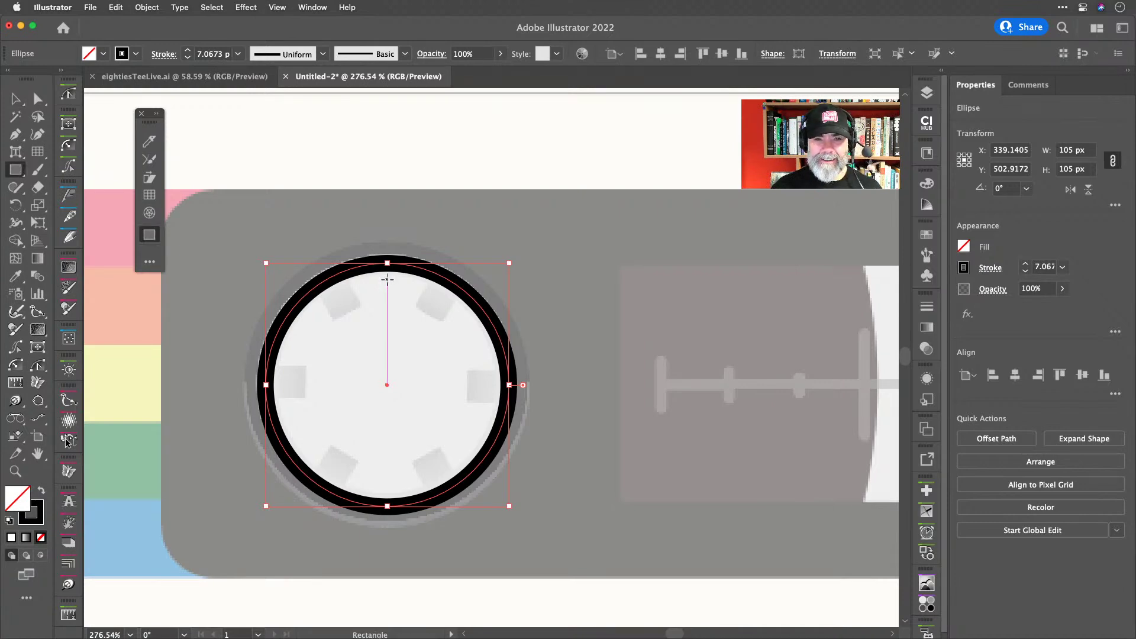
{"action": "left_click_drag", "start_coordinate": [387, 279], "coordinate": [395, 290]}
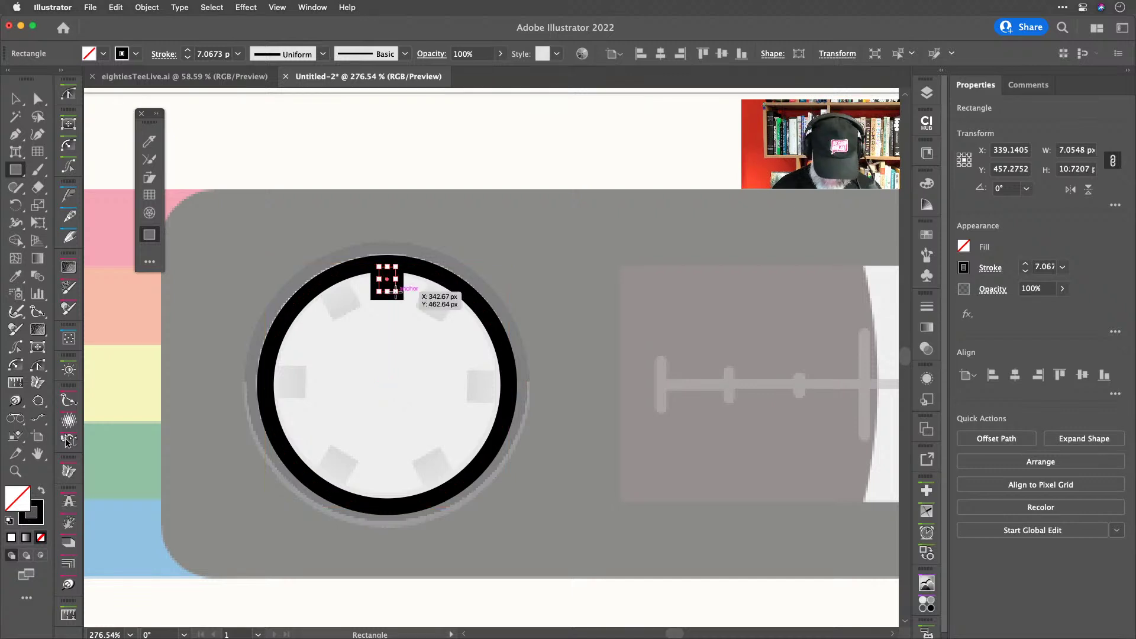
{"action": "key", "text": "shift+x"}
{"action": "scroll", "coordinate": [379, 252], "scroll_direction": "up", "scroll_amount": 3}
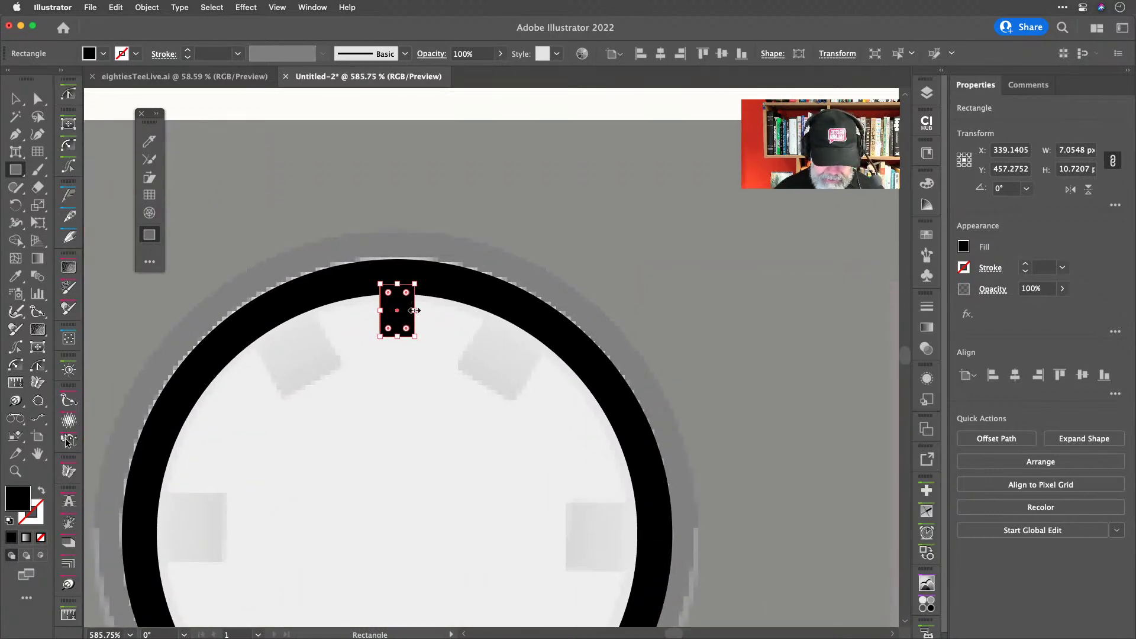
{"action": "key", "text": "BackSpace"}
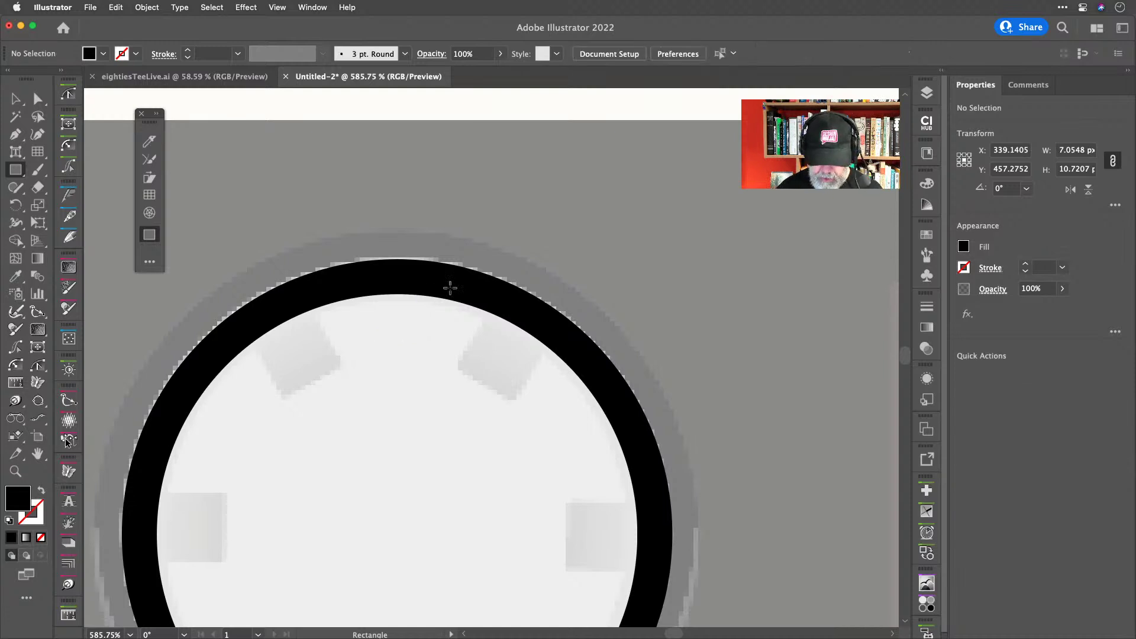
Draw a black rectangle about 20 by 14 px over the reel's right-hand tooth, overlapping the ring, and slightly round its corners.
{"action": "scroll", "coordinate": [642, 420], "scroll_direction": "down", "scroll_amount": 2}
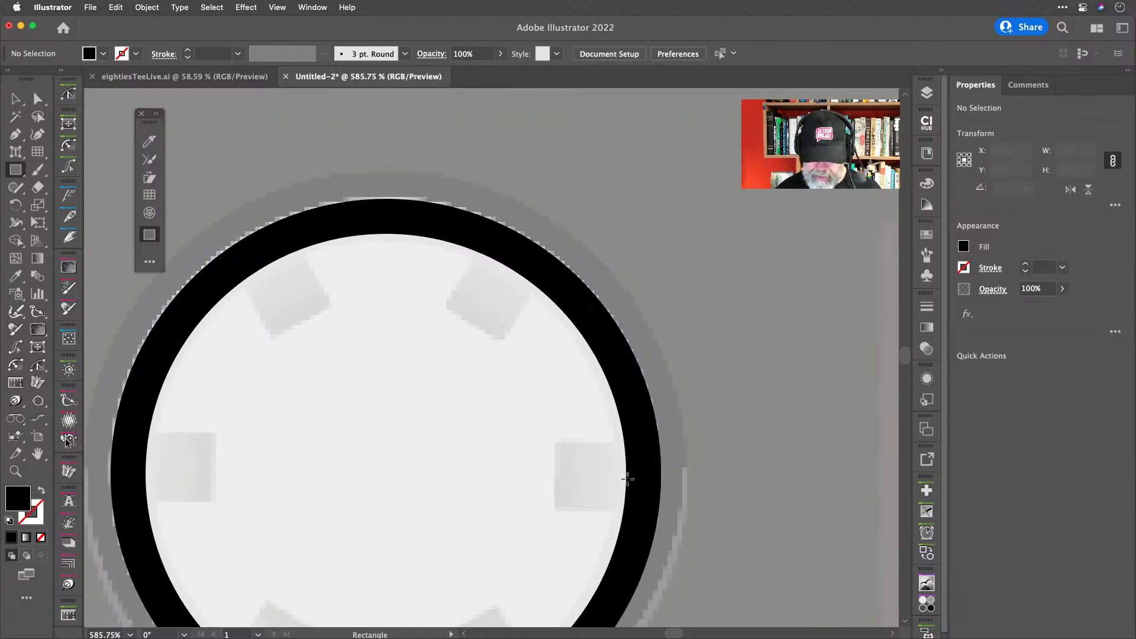
{"action": "scroll", "coordinate": [626, 473], "scroll_direction": "up", "scroll_amount": 3}
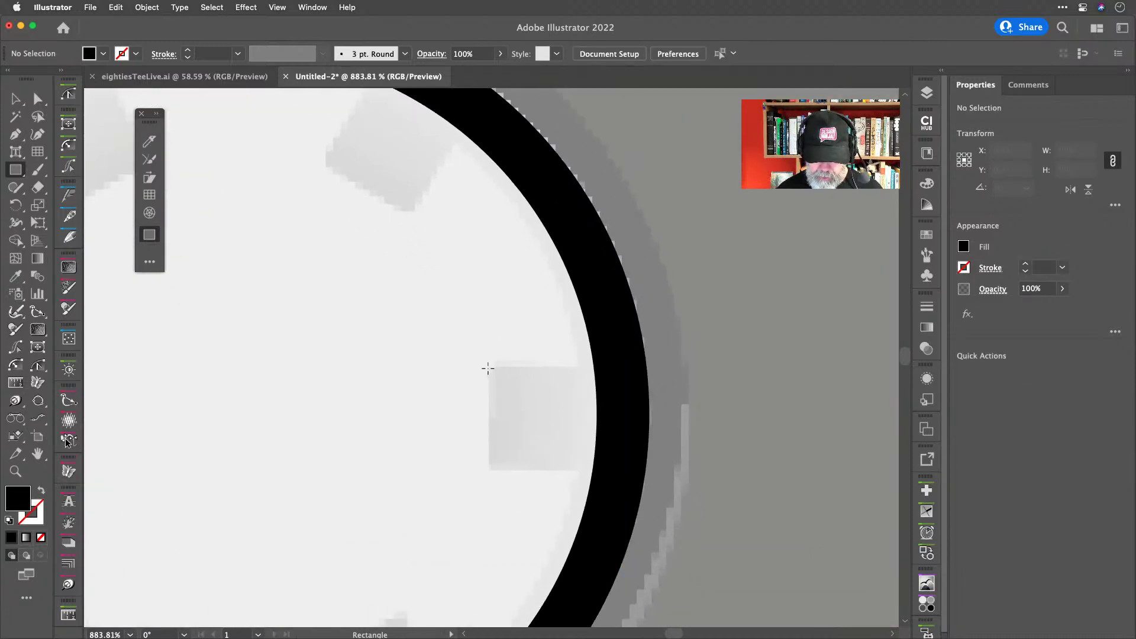
{"action": "left_click_drag", "start_coordinate": [490, 367], "coordinate": [637, 468]}
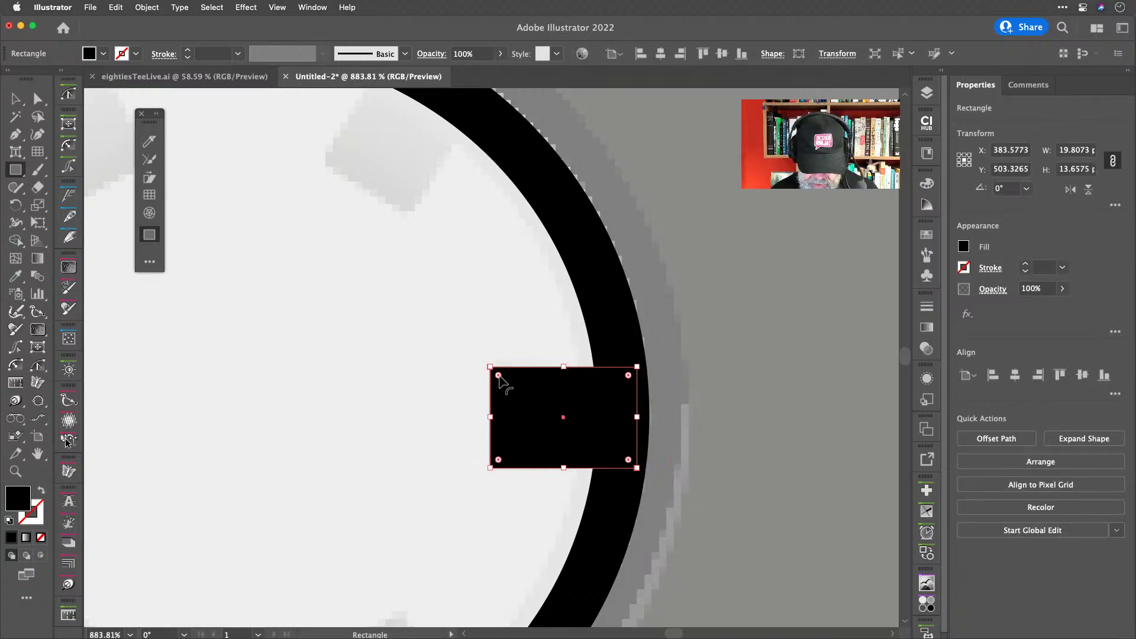
{"action": "left_click_drag", "start_coordinate": [498, 375], "coordinate": [497, 375]}
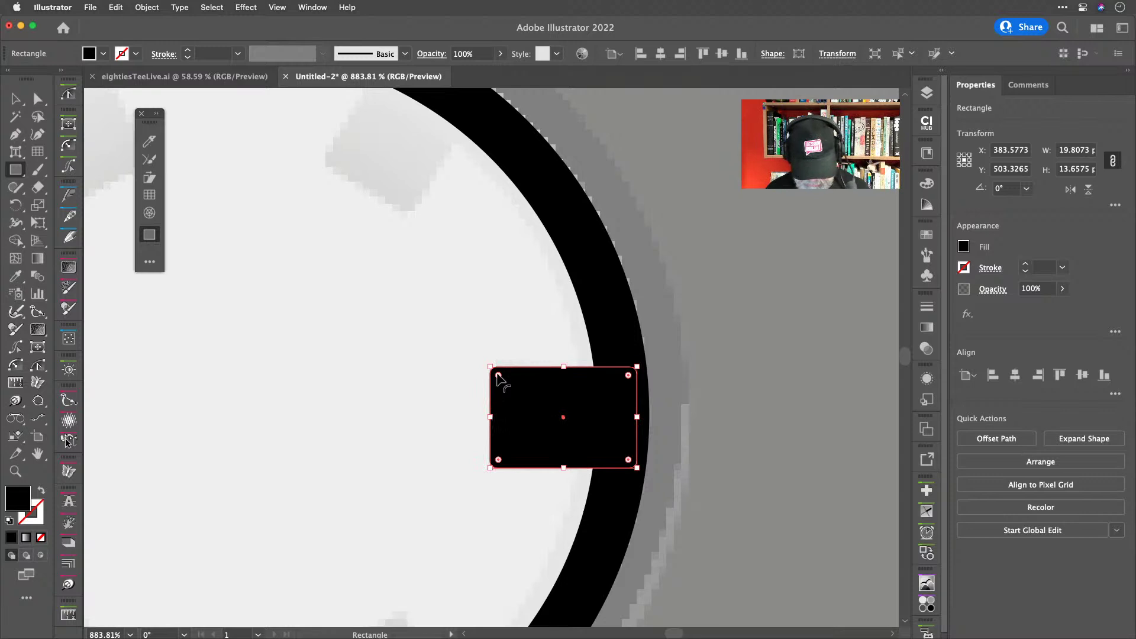
Align the tooth rectangle with the ring's vertical centre and deselect both shapes.
{"action": "key", "text": "v"}
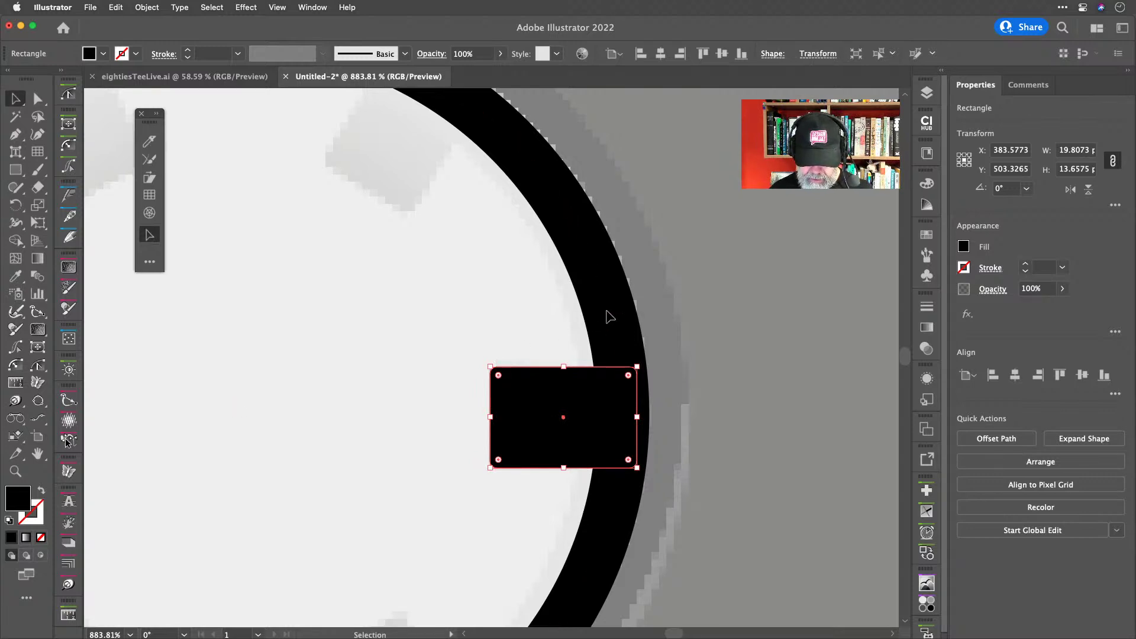
{"action": "left_click", "coordinate": [611, 313], "text": "shift"}
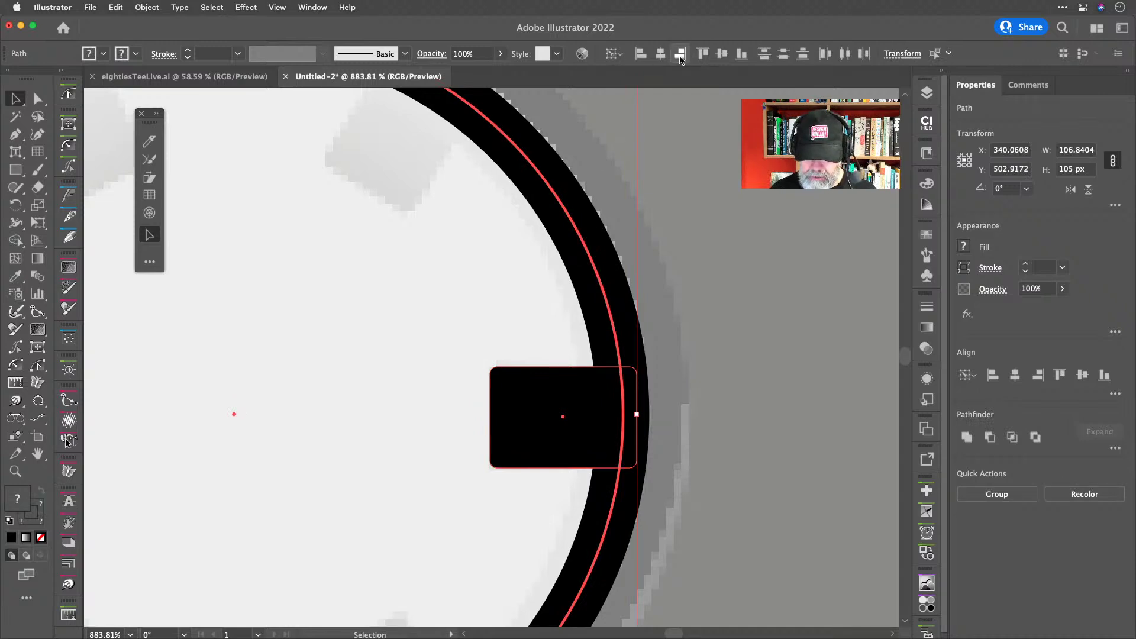
{"action": "left_click", "coordinate": [722, 54]}
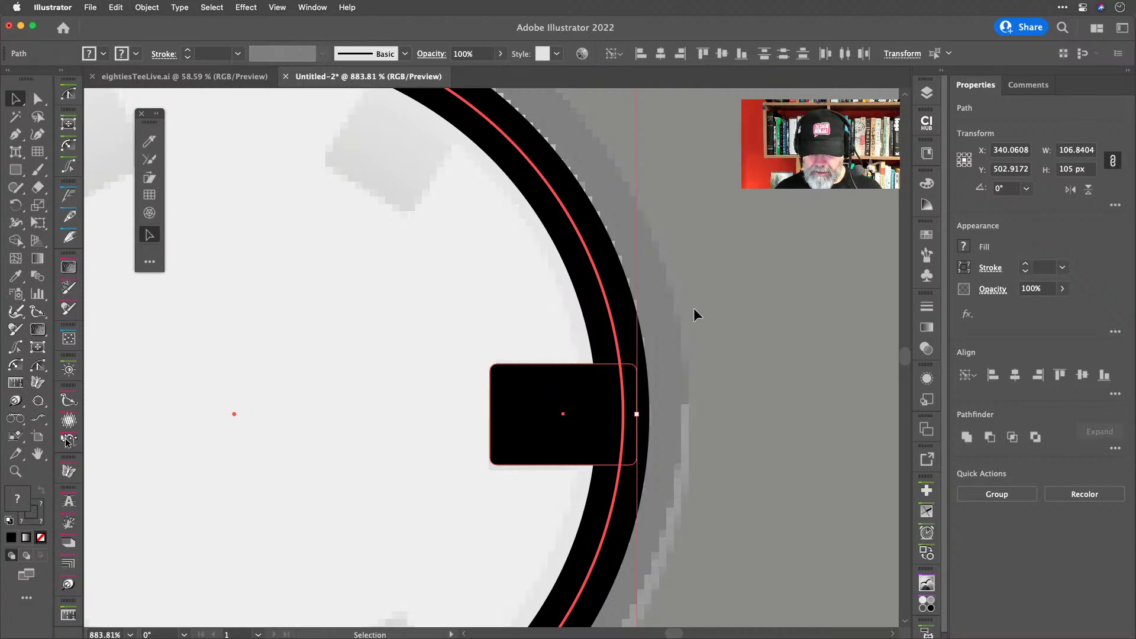
{"action": "scroll", "coordinate": [693, 312], "scroll_direction": "down", "scroll_amount": 2}
{"action": "scroll", "coordinate": [693, 308], "scroll_direction": "down", "scroll_amount": 3}
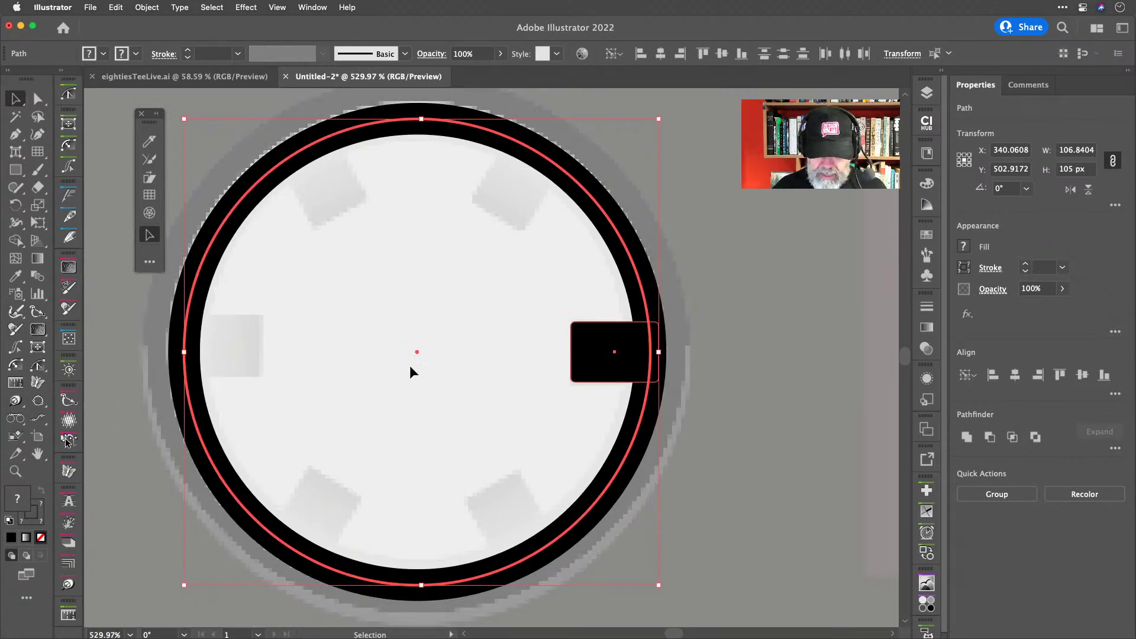
{"action": "left_click", "coordinate": [710, 299]}
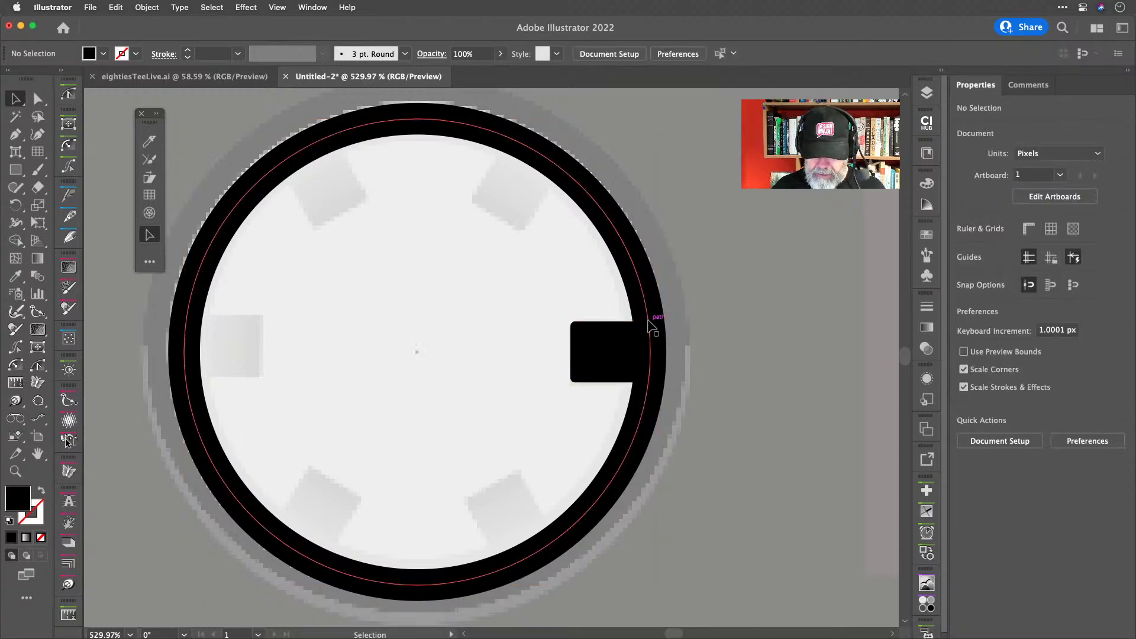
{"action": "left_click", "coordinate": [620, 350]}
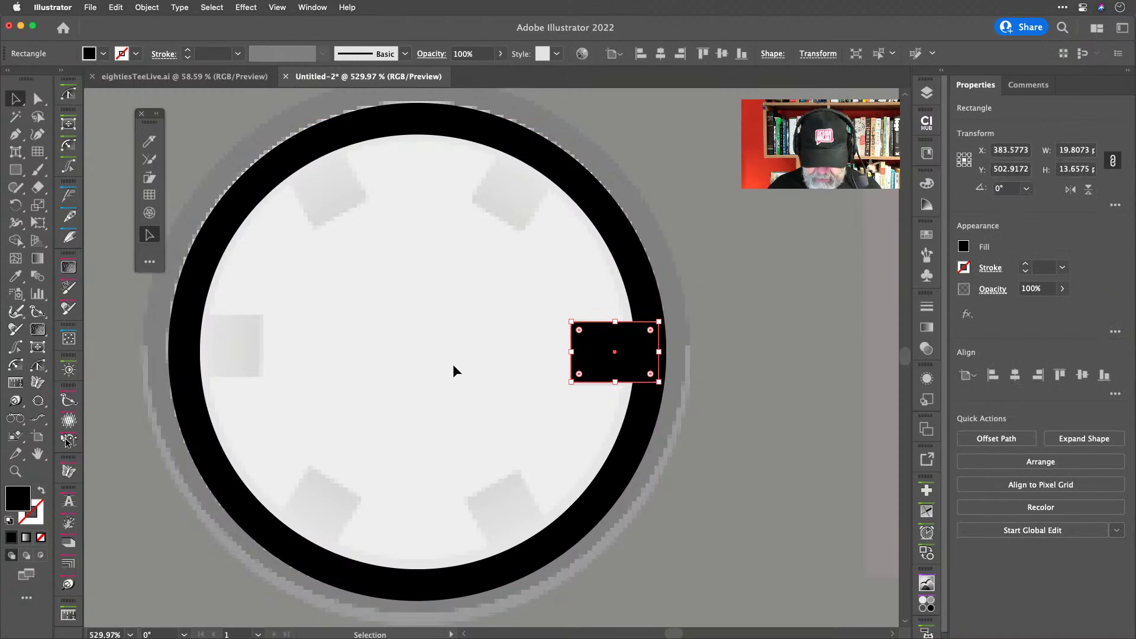
{"action": "key", "text": "r"}
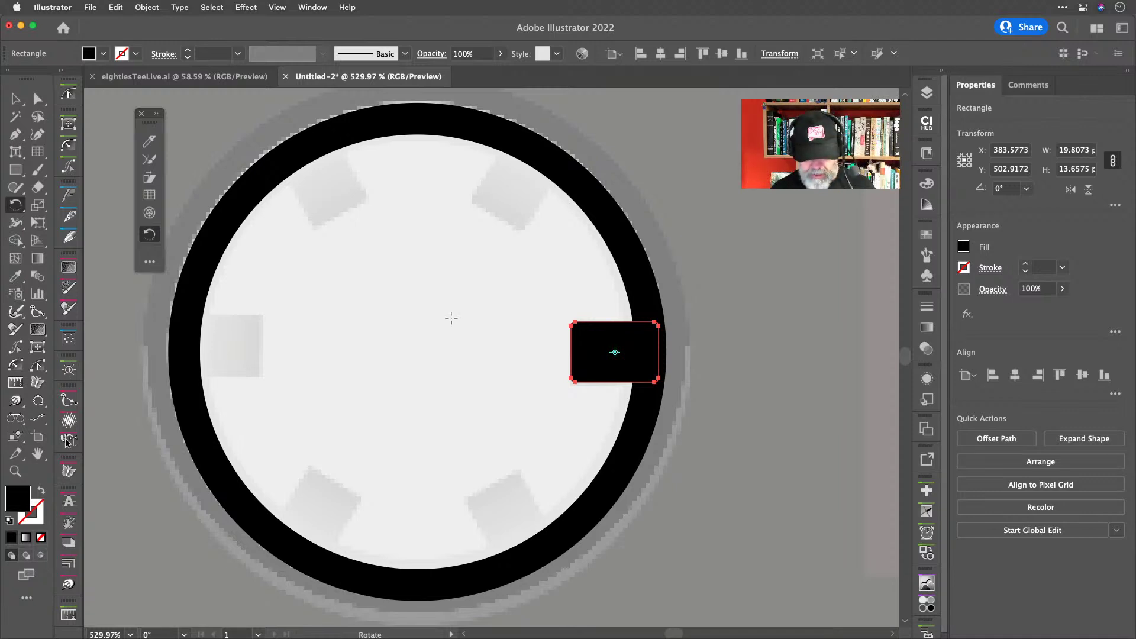
{"action": "key", "text": "v"}
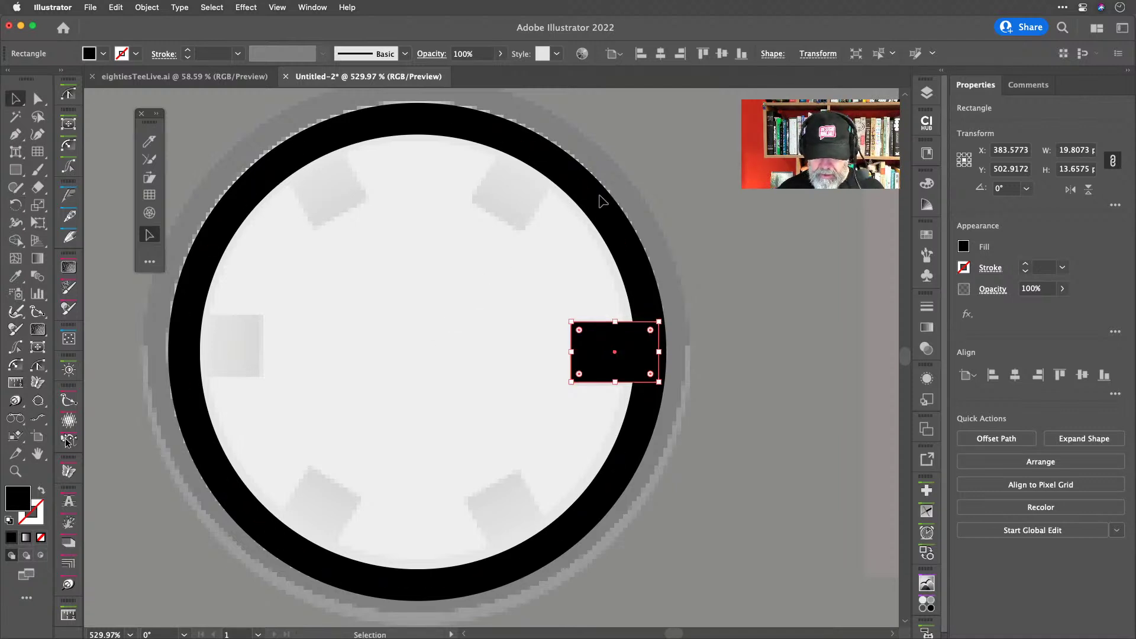
Show all attribute options for the ring and turn on the display of its centre point, then deselect it.
{"action": "left_click", "coordinate": [599, 207]}
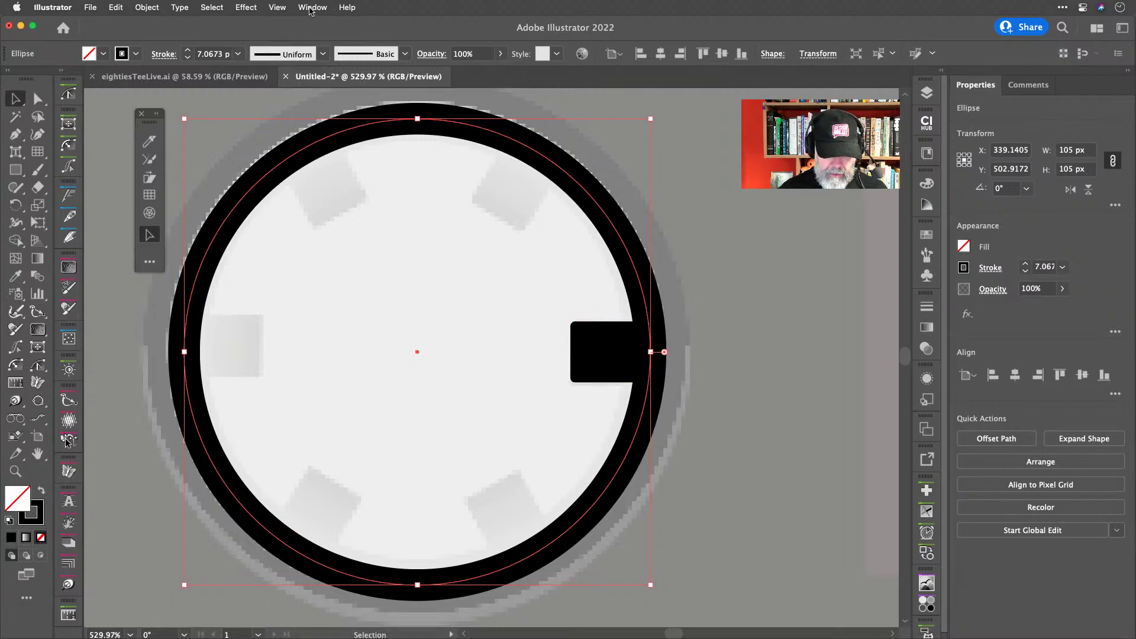
{"action": "left_click", "coordinate": [318, 7]}
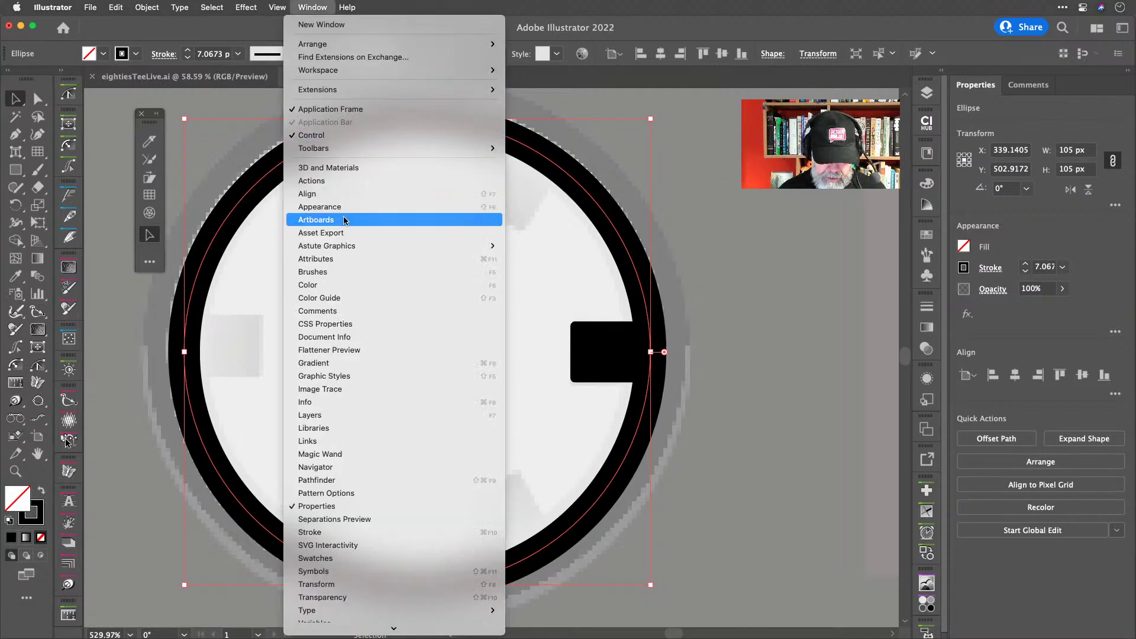
{"action": "left_click", "coordinate": [343, 258]}
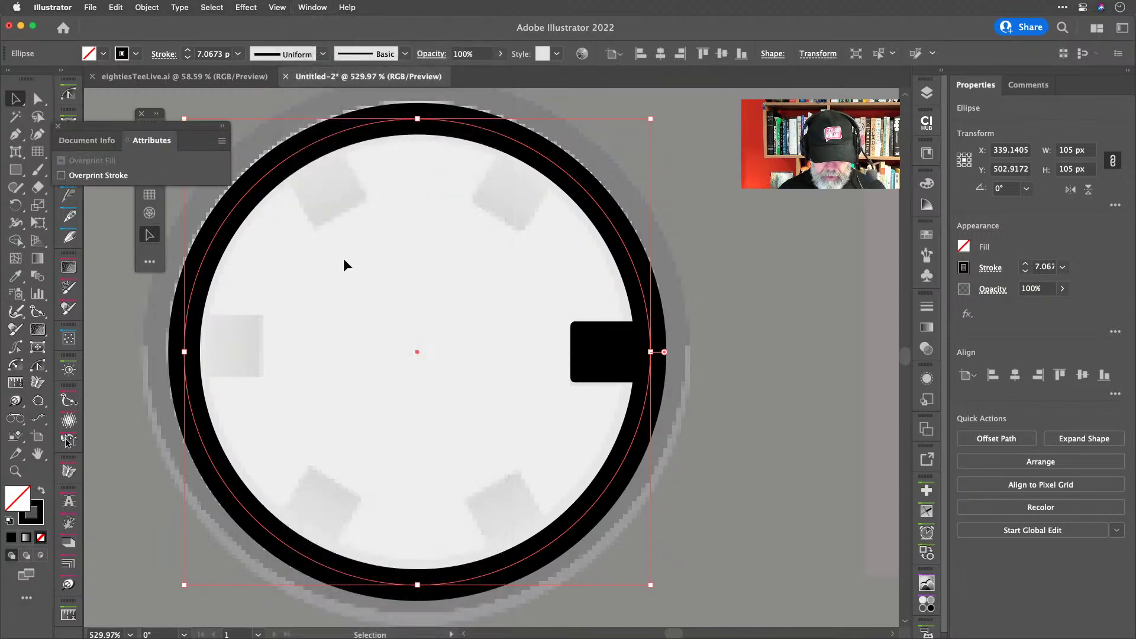
{"action": "left_click", "coordinate": [222, 142]}
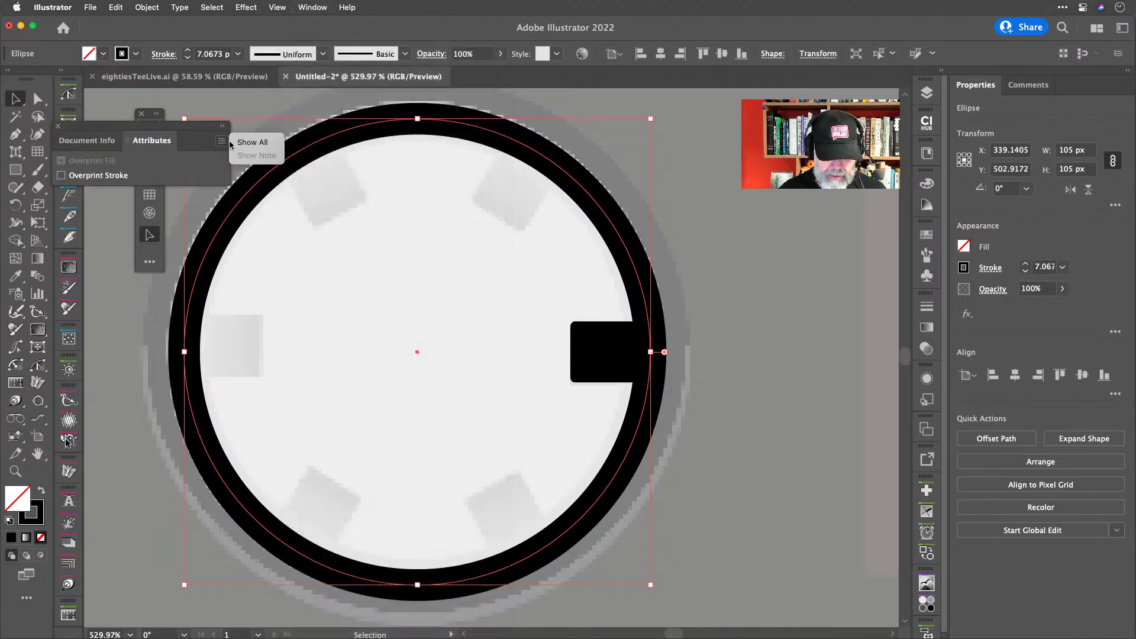
{"action": "left_click", "coordinate": [238, 137]}
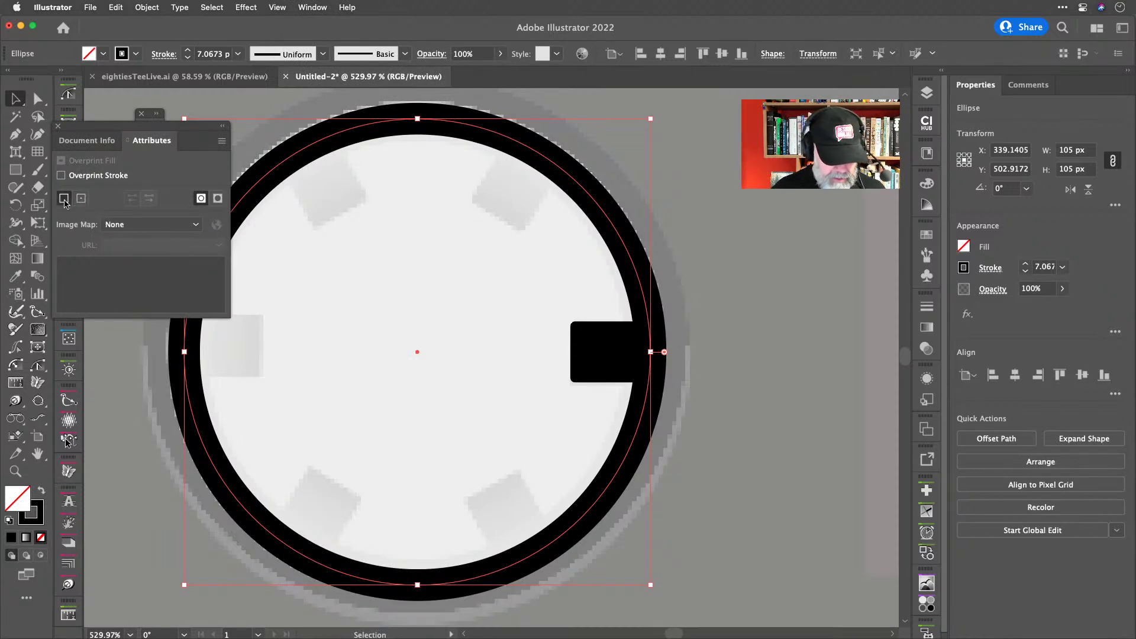
{"action": "left_click", "coordinate": [82, 201]}
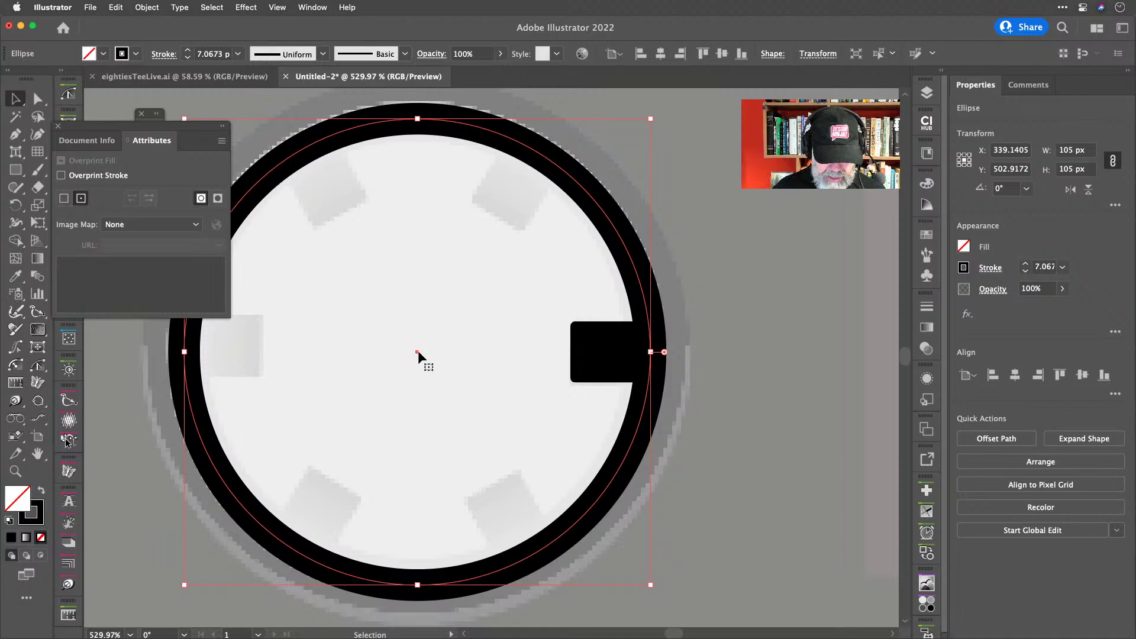
{"action": "left_click", "coordinate": [57, 126]}
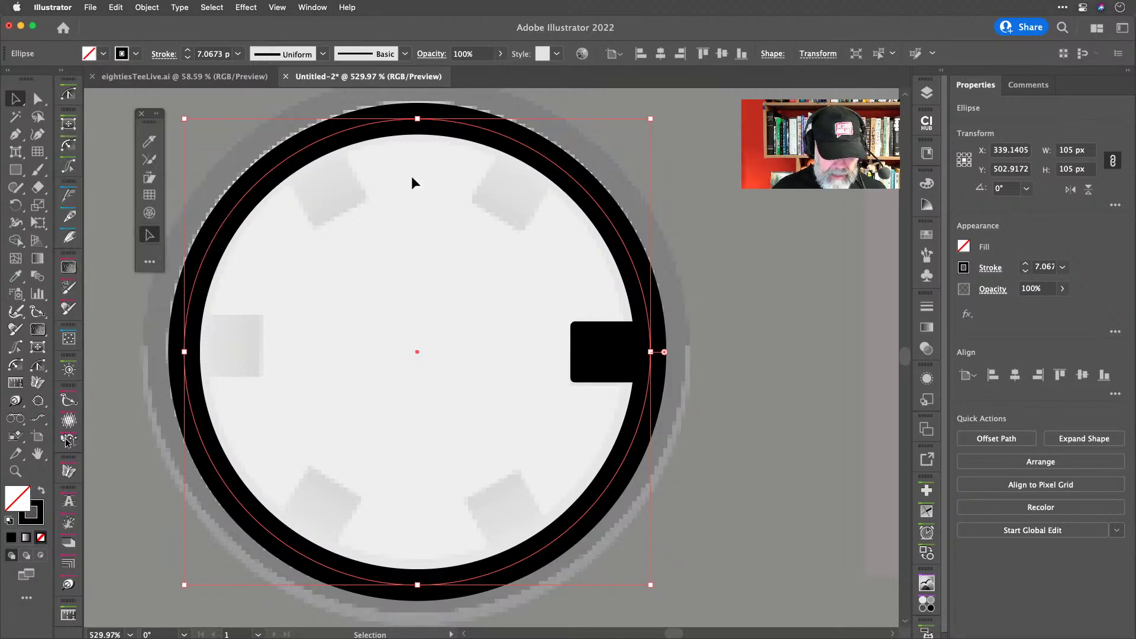
{"action": "left_click", "coordinate": [786, 247]}
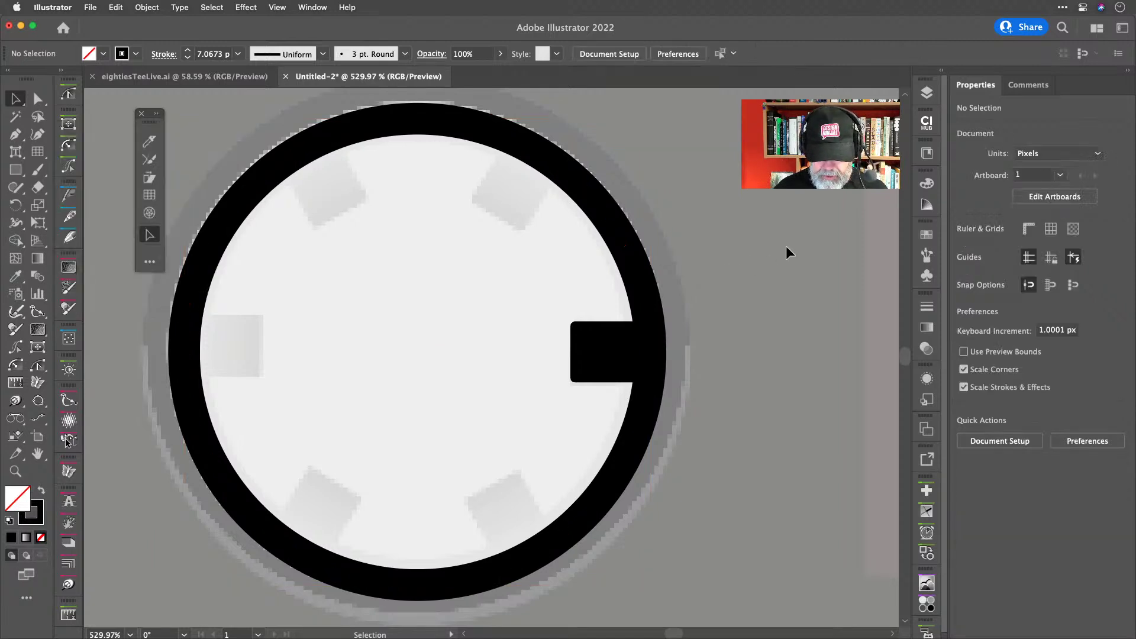
Draw a vertical line about 235 px long centred on the ring's centre point.
{"action": "left_click", "coordinate": [622, 240]}
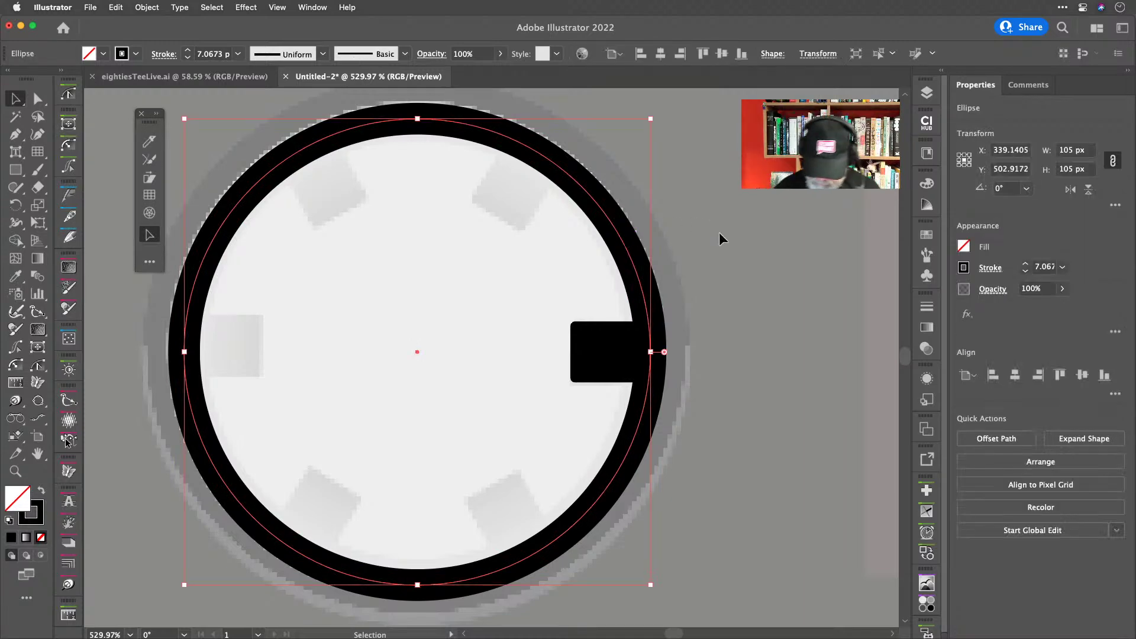
{"action": "key", "text": "backslash"}
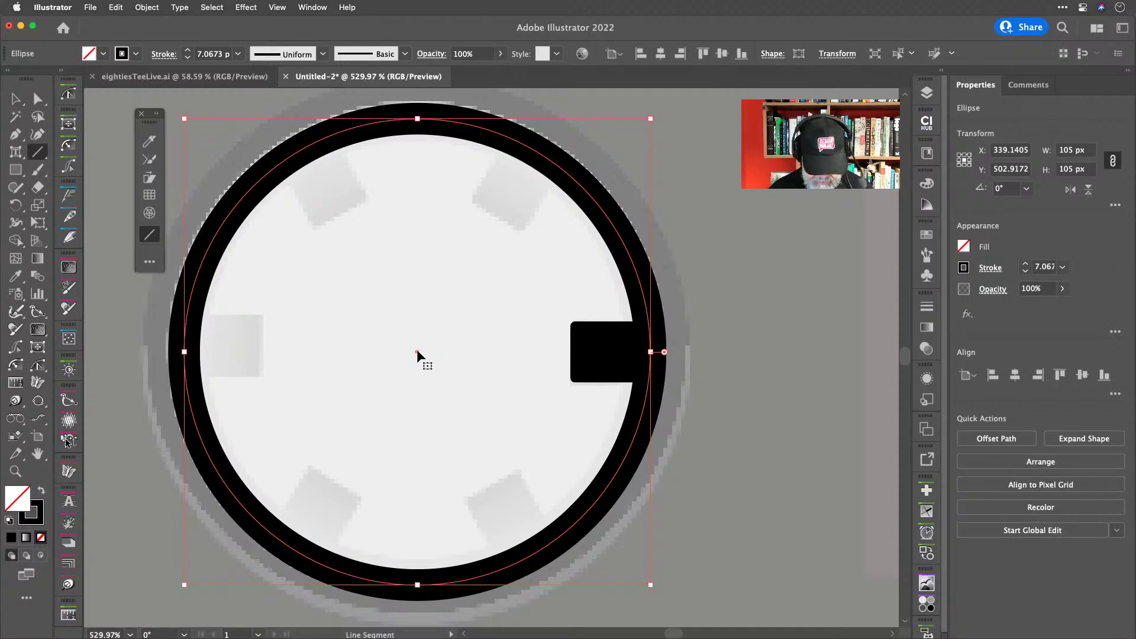
{"action": "key", "text": "super+shift+a"}
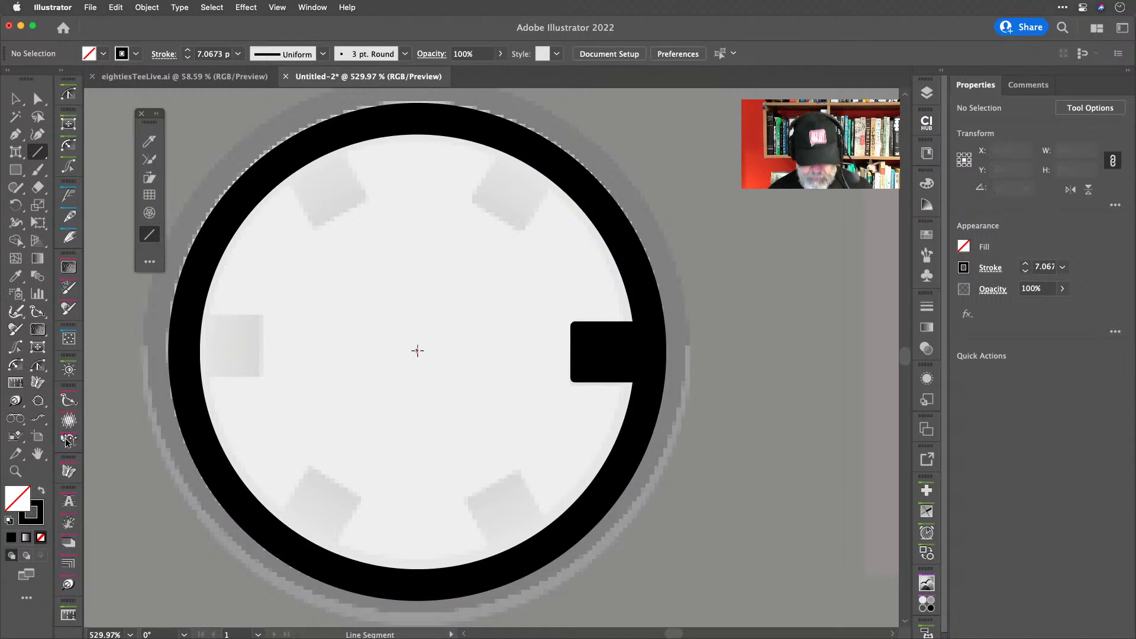
{"action": "left_click_drag", "start_coordinate": [417, 351], "coordinate": [403, 96]}
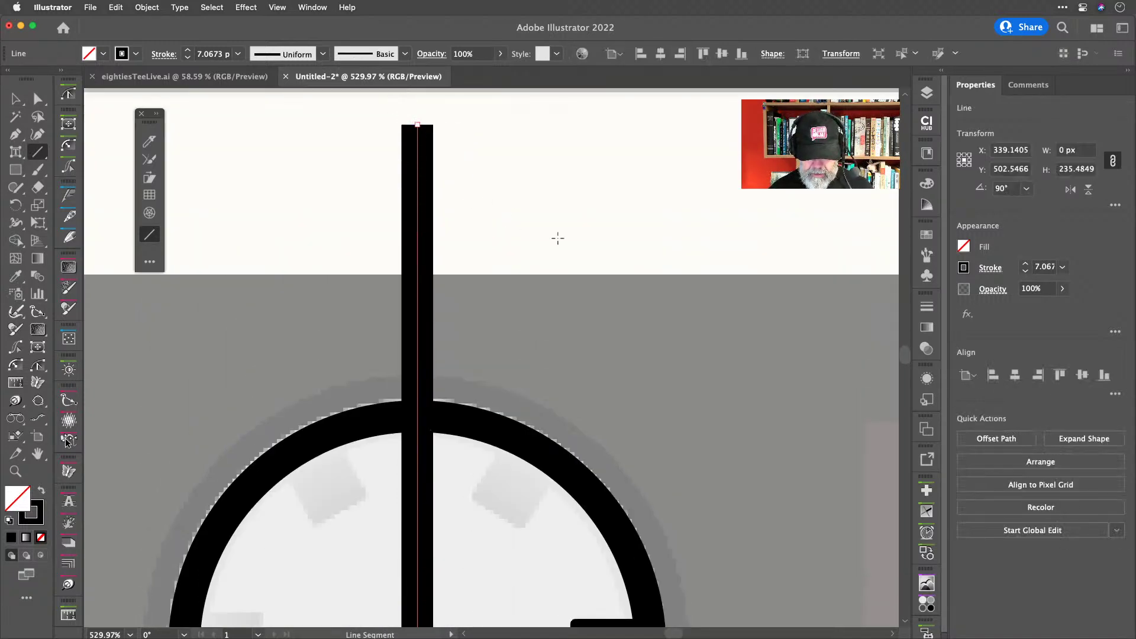
Make a copy of the vertical line rotated 90° about its centre to form a crosshair over the reel.
{"action": "scroll", "coordinate": [557, 238], "scroll_direction": "down", "scroll_amount": 5}
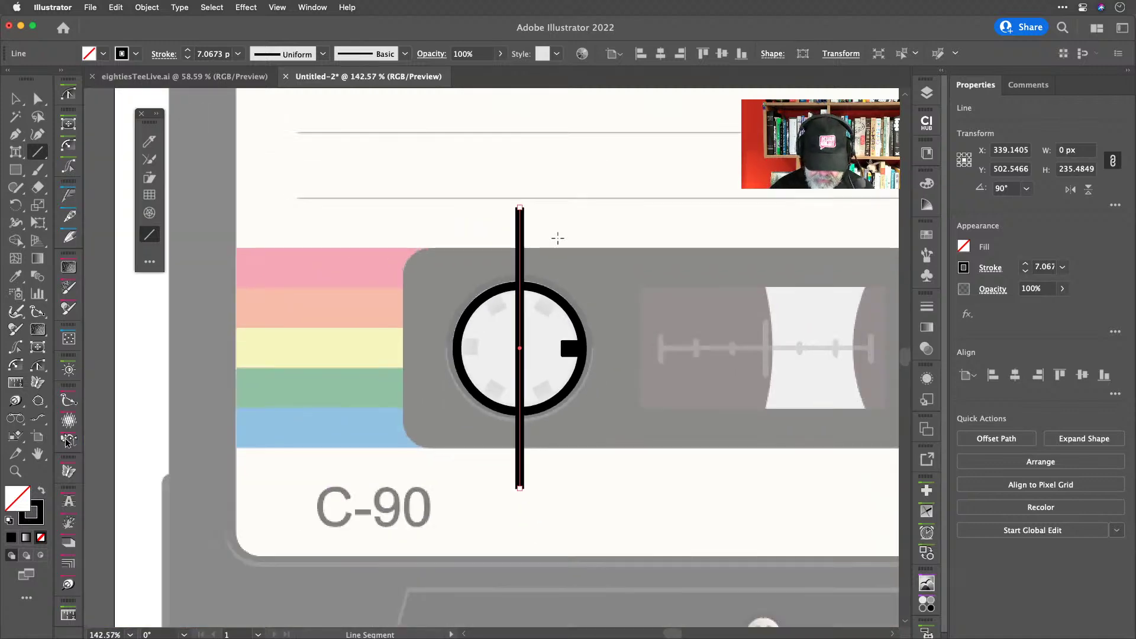
{"action": "key", "text": "r"}
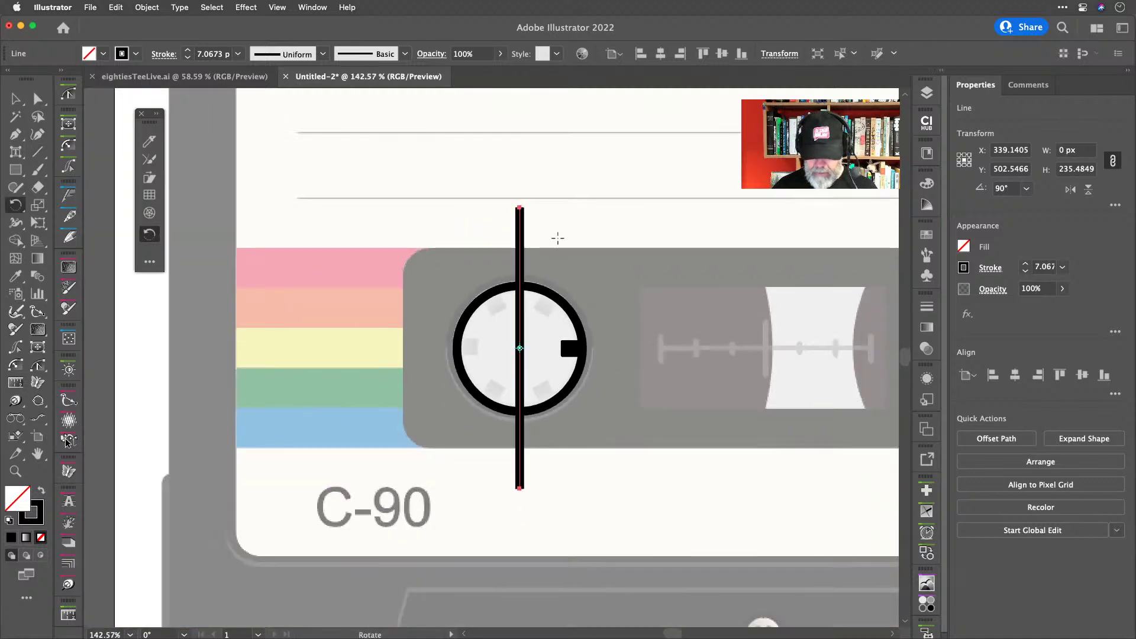
{"action": "key", "text": "Return"}
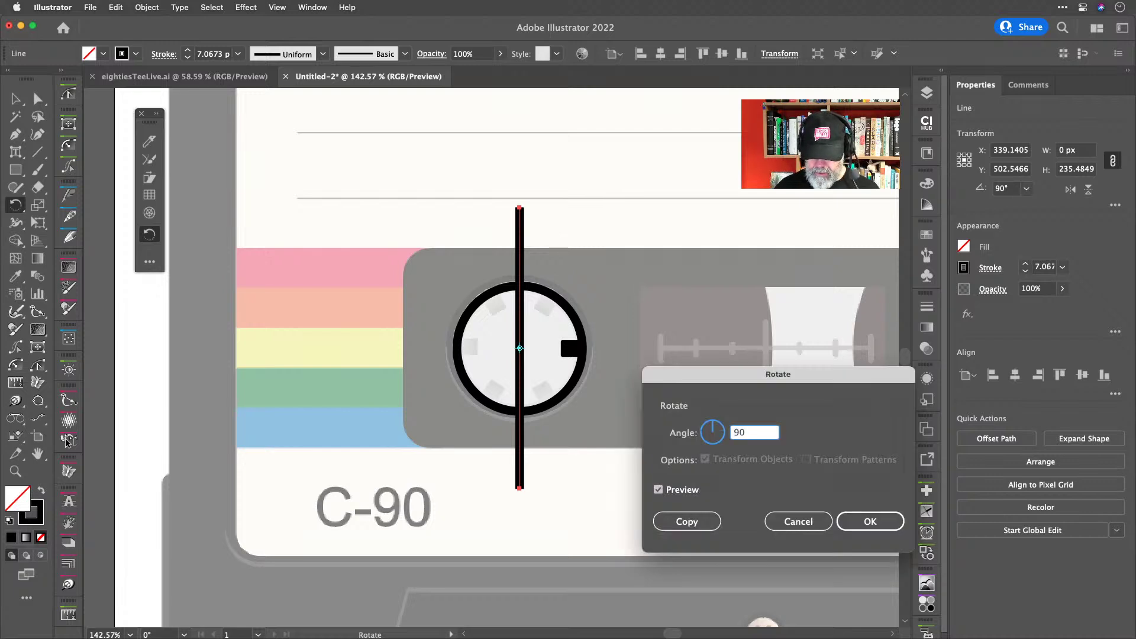
{"action": "key", "text": "alt+Return"}
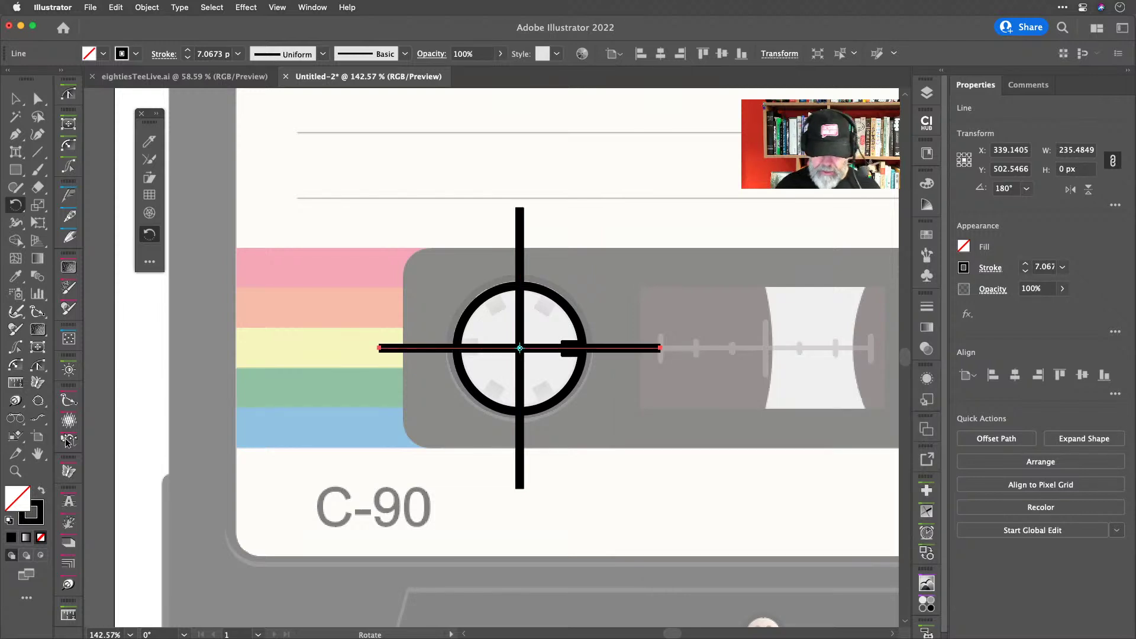
{"action": "key", "text": "v"}
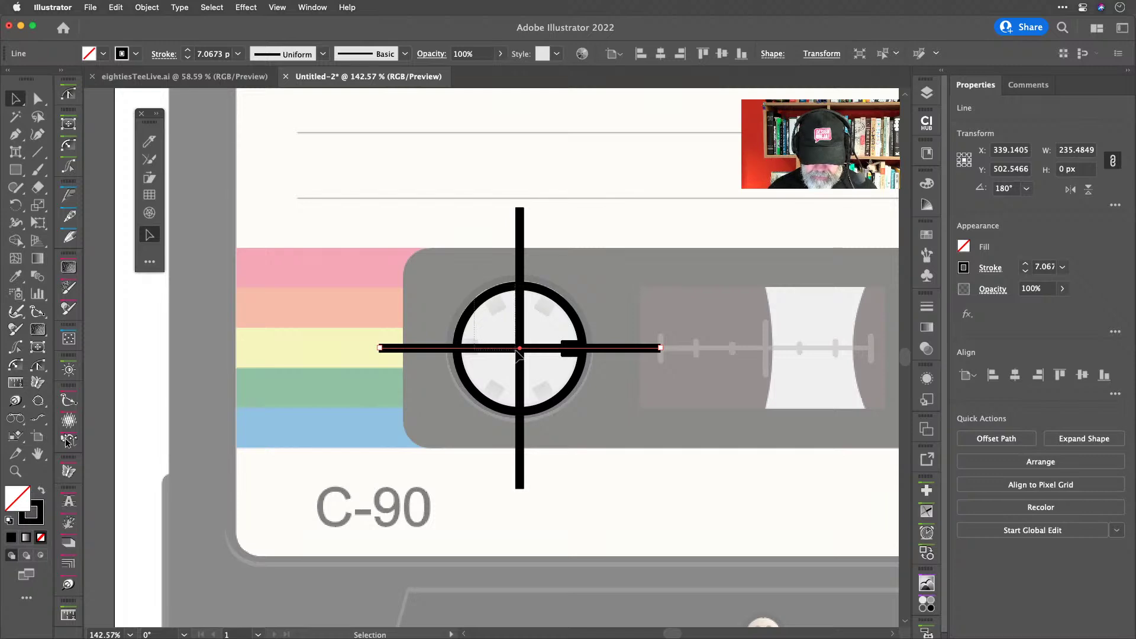
Align the ring and both crosshair lines to their shared vertical centre, and deselect them.
{"action": "left_click_drag", "start_coordinate": [474, 268], "coordinate": [532, 368]}
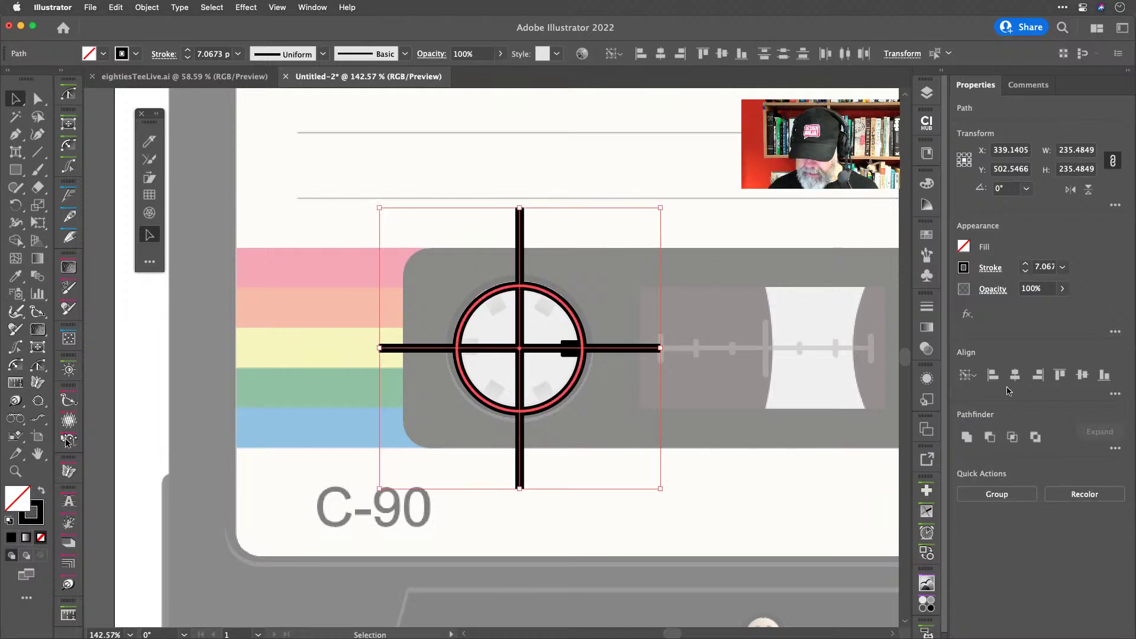
{"action": "left_click", "coordinate": [1082, 375]}
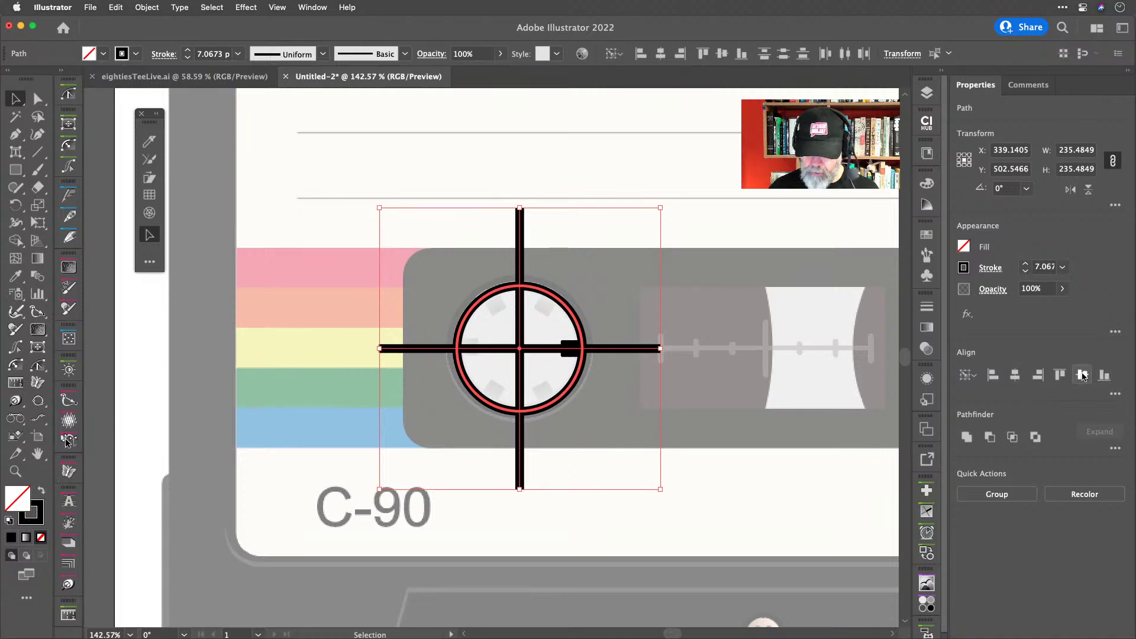
{"action": "left_click", "coordinate": [723, 227]}
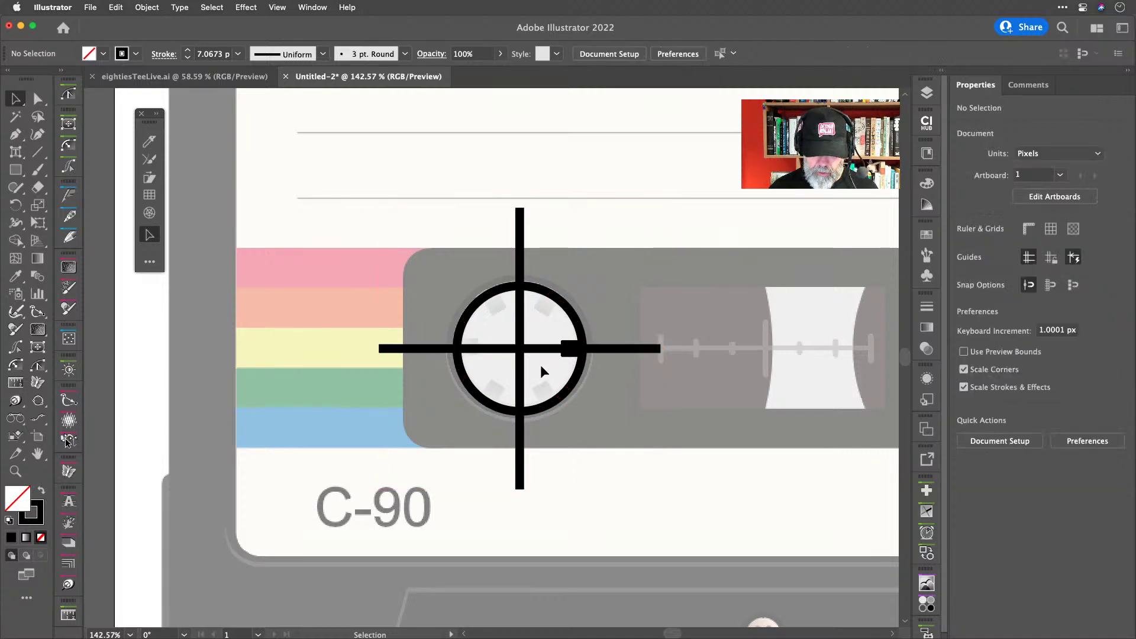
Create a copy of the tooth rectangle rotated 60° about the intersection of the crosshair lines.
{"action": "scroll", "coordinate": [556, 317], "scroll_direction": "up", "scroll_amount": 3}
{"action": "scroll", "coordinate": [560, 302], "scroll_direction": "up", "scroll_amount": 3}
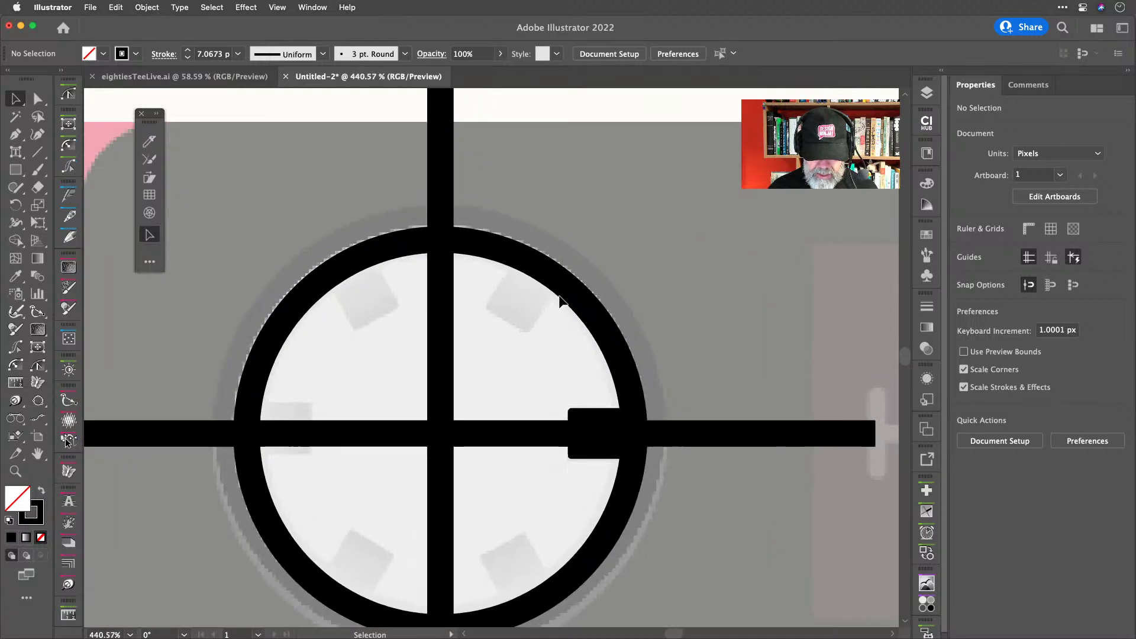
{"action": "left_click", "coordinate": [593, 433]}
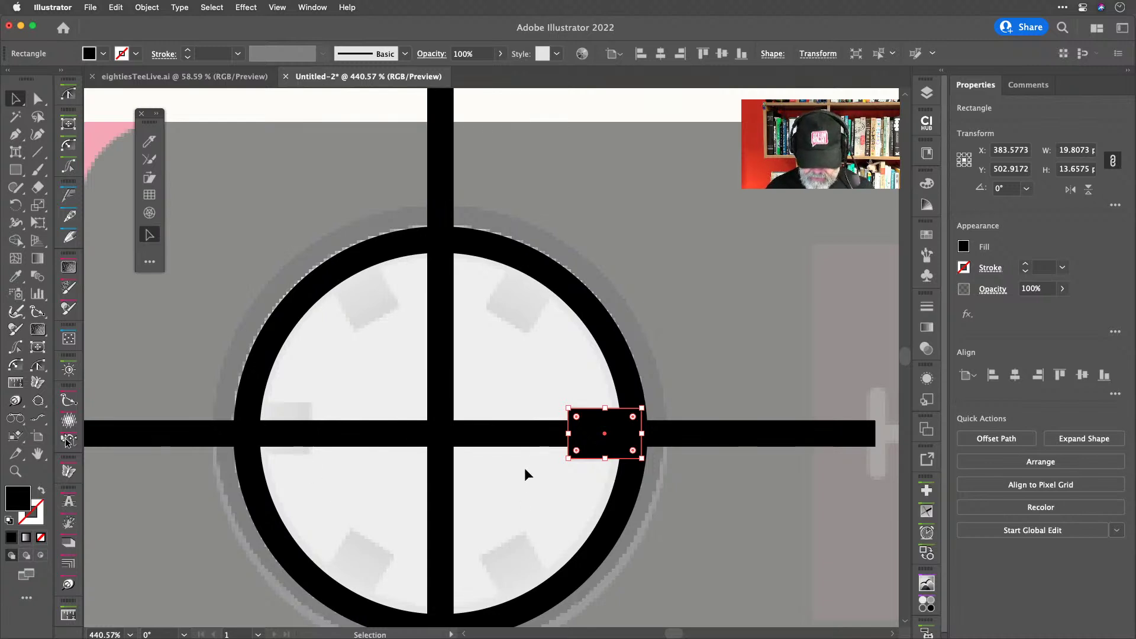
{"action": "key", "text": "r"}
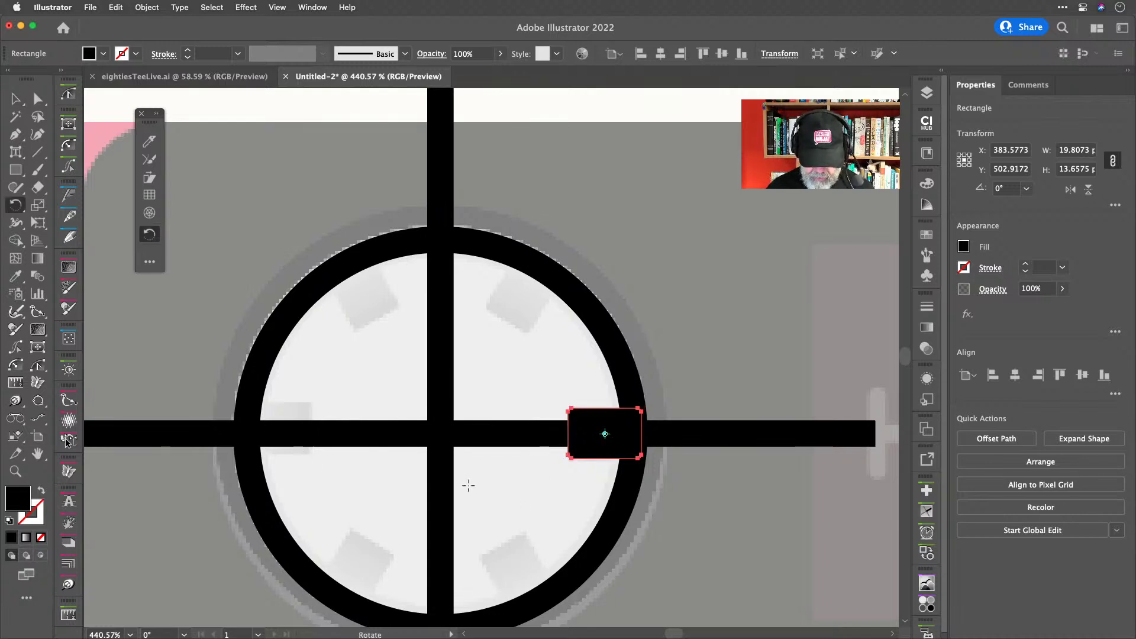
{"action": "left_click", "coordinate": [440, 434], "text": "alt"}
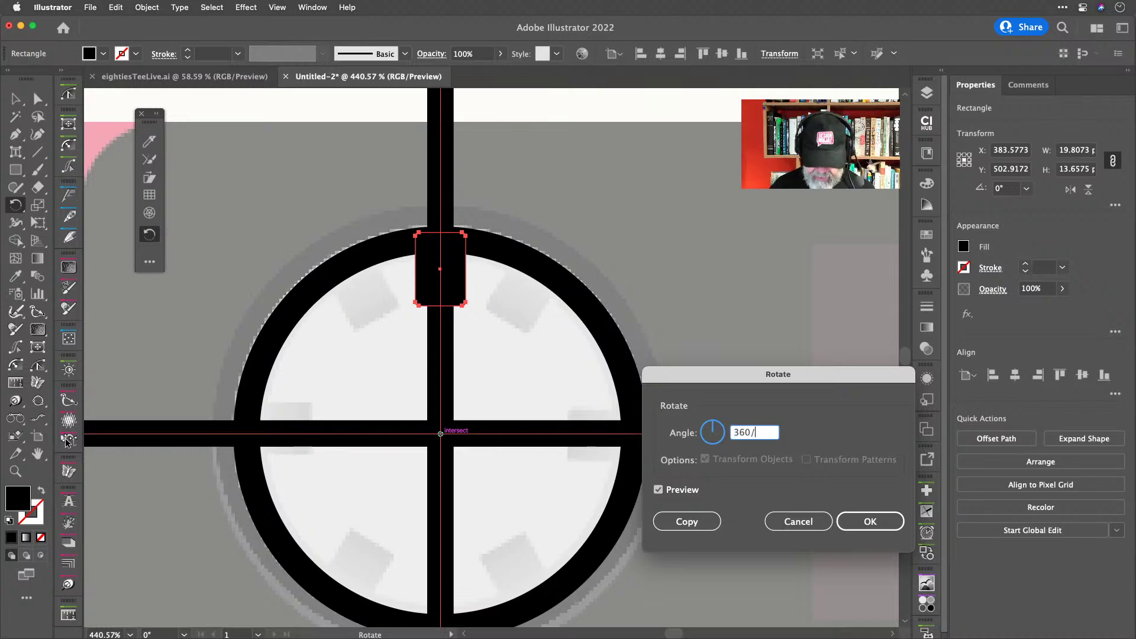
{"action": "key", "text": "Tab"}
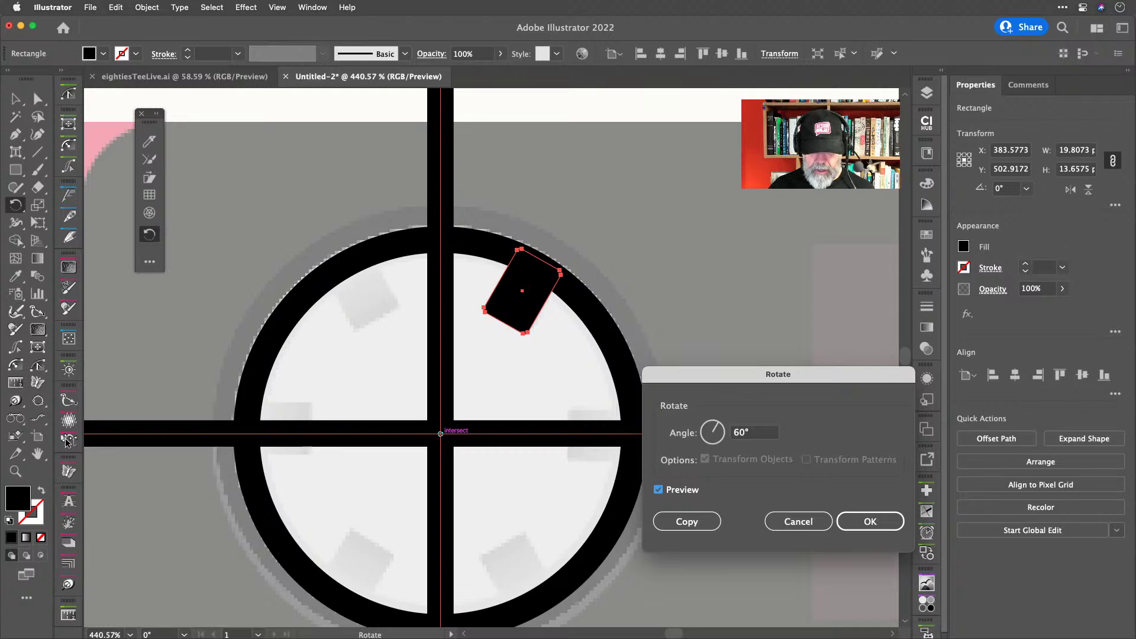
{"action": "key", "text": "Return"}
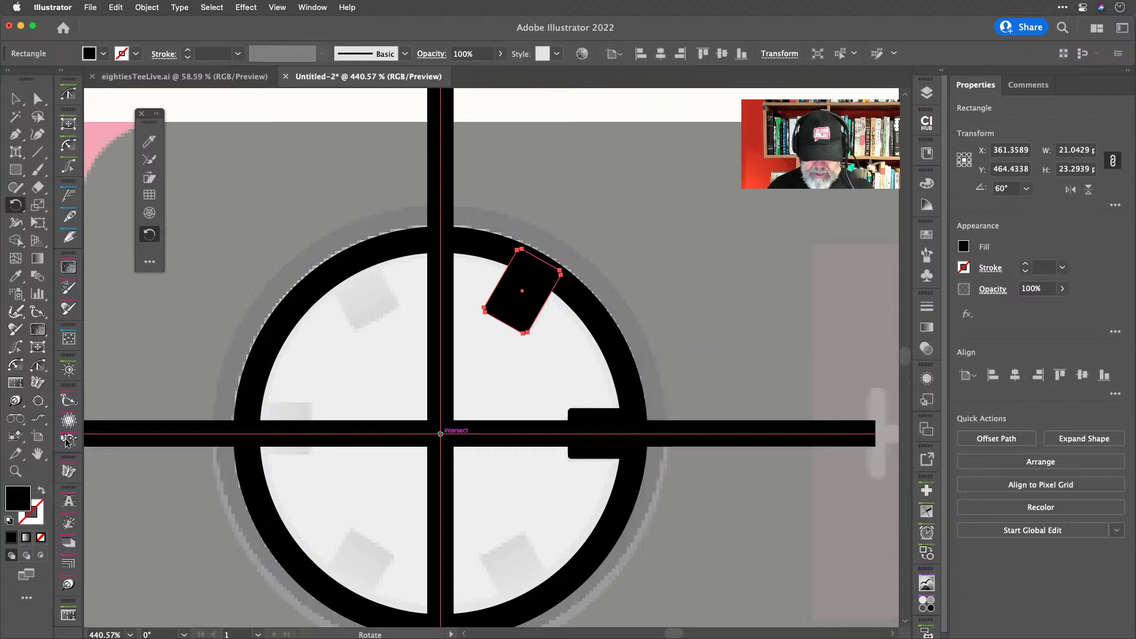
Repeat the rotated copy until six teeth are evenly spaced around the ring.
{"action": "key", "text": "ctrl+d"}
{"action": "key", "text": "ctrl+d"}
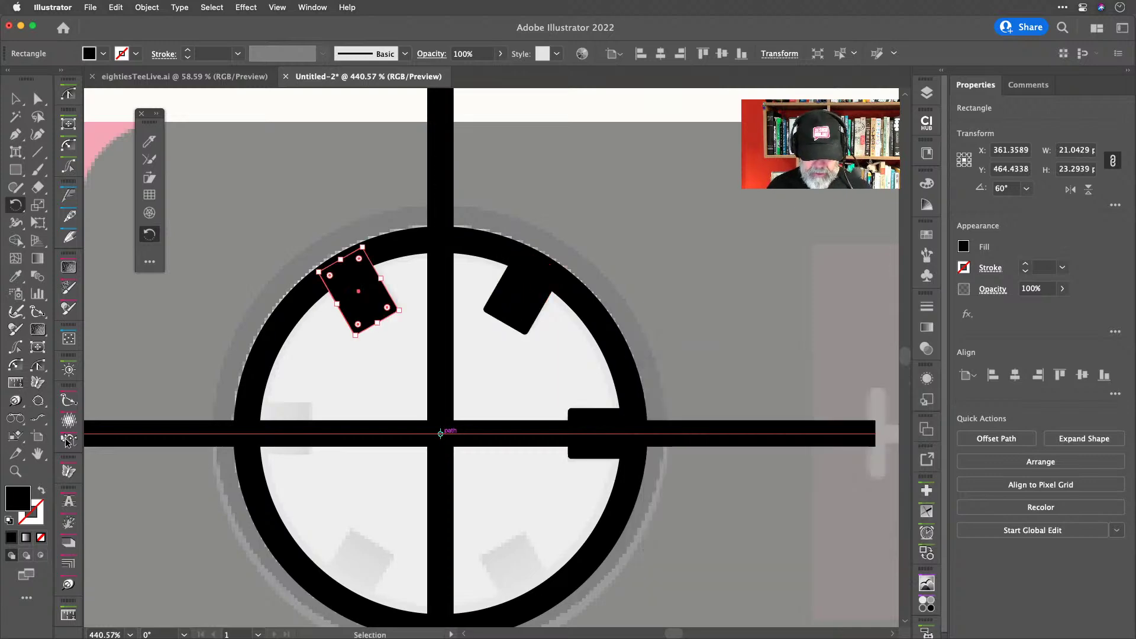
{"action": "key", "text": "super+d"}
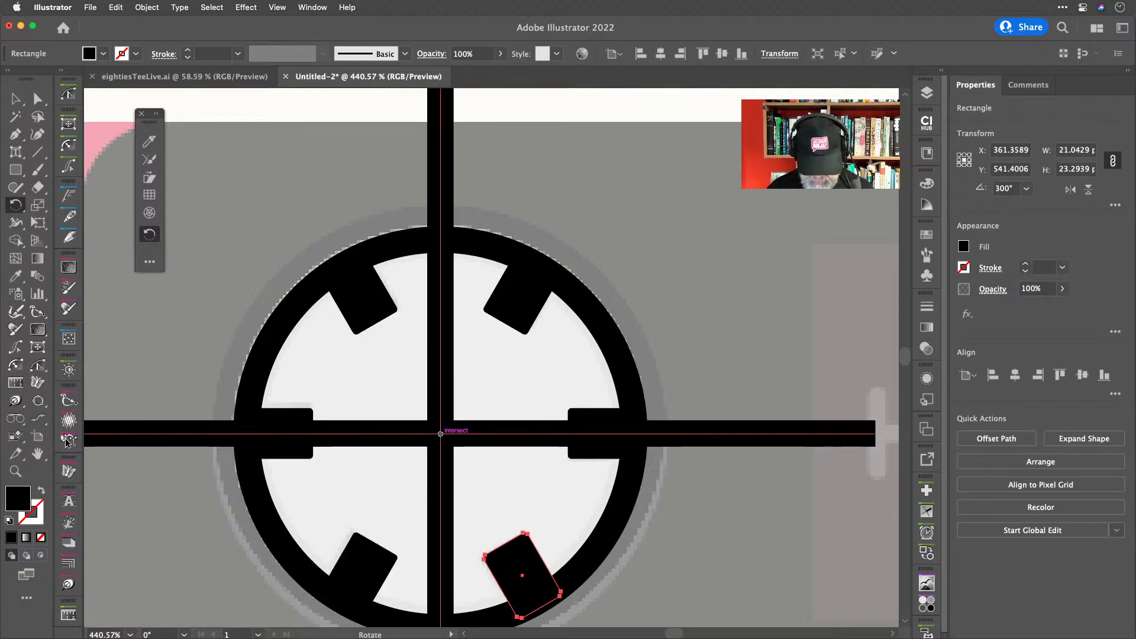
Delete the two crosshair lines while keeping the ring and its teeth.
{"action": "key", "text": "v"}
{"action": "left_click_drag", "start_coordinate": [399, 388], "coordinate": [489, 479]}
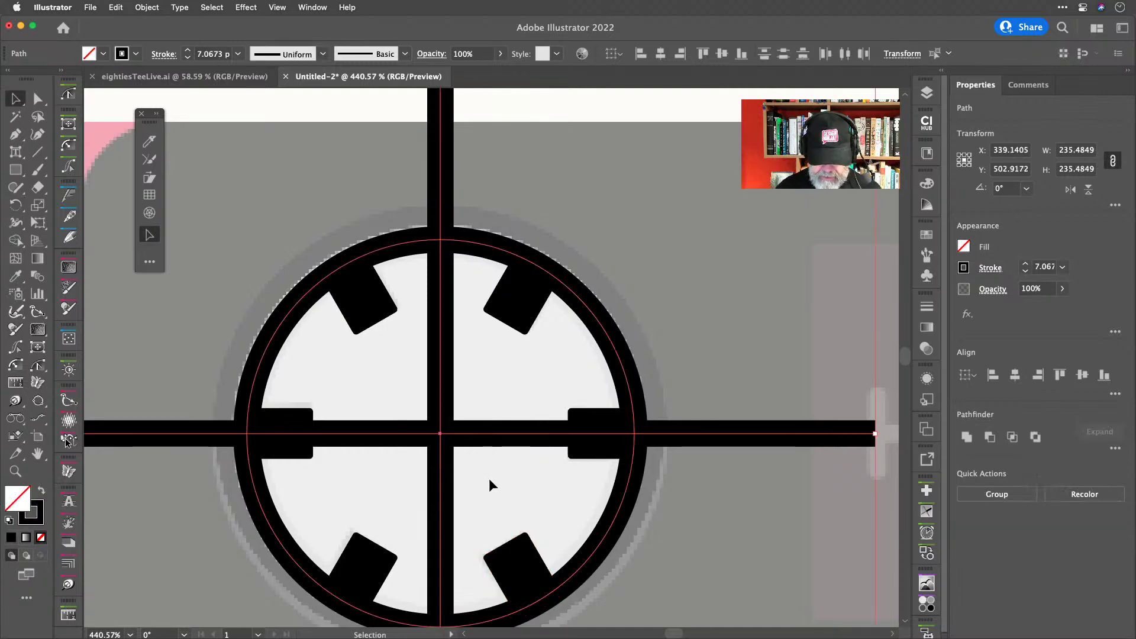
{"action": "key", "text": "Delete"}
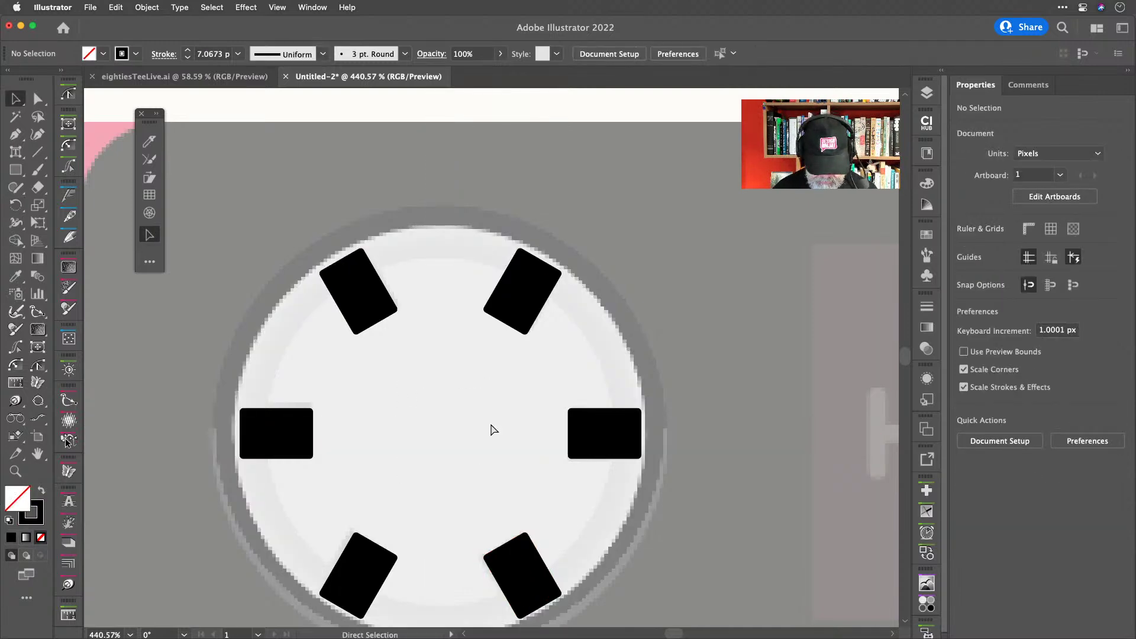
{"action": "key", "text": "super+z"}
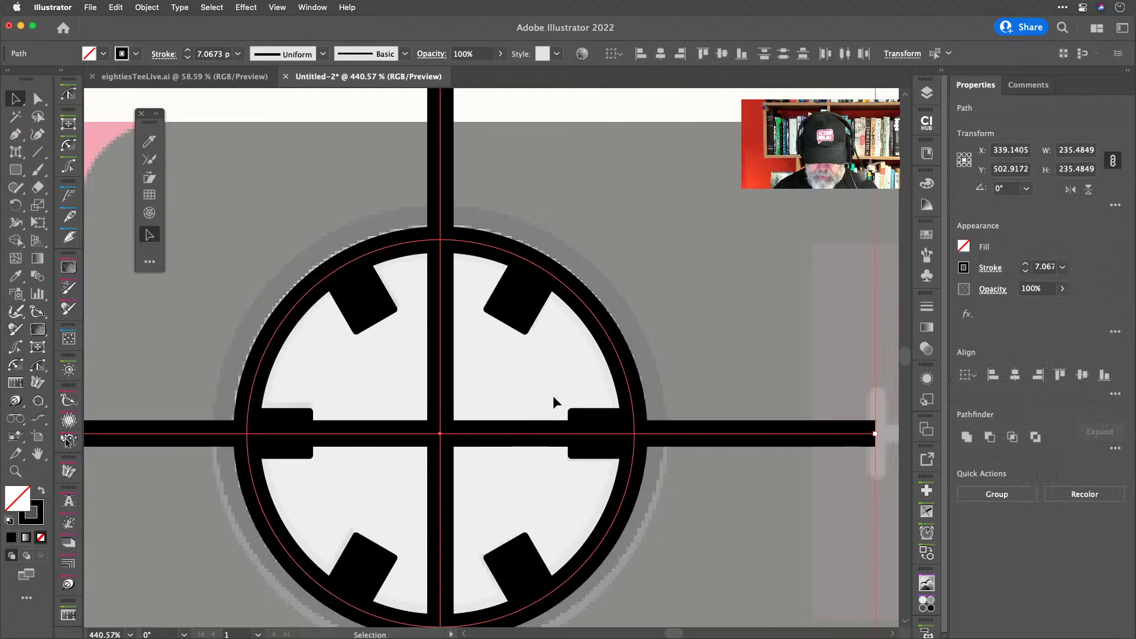
{"action": "left_click", "coordinate": [614, 335], "text": "shift"}
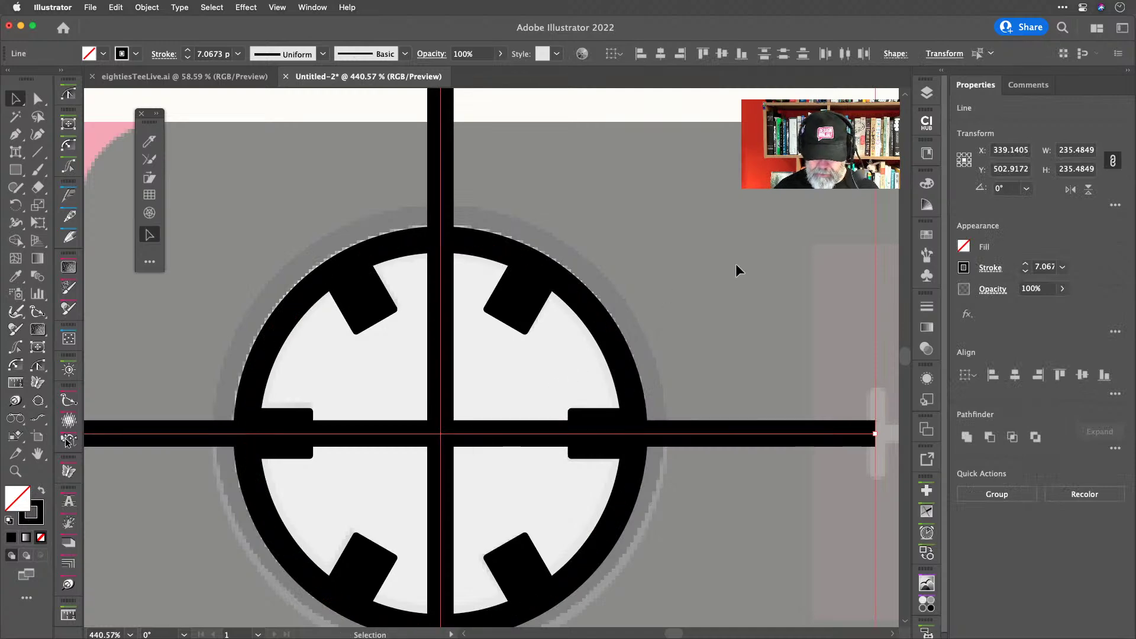
{"action": "key", "text": "Delete"}
Convert the ring's stroke into an outlined filled shape and deselect it.
{"action": "scroll", "coordinate": [708, 332], "scroll_direction": "down", "scroll_amount": 5}
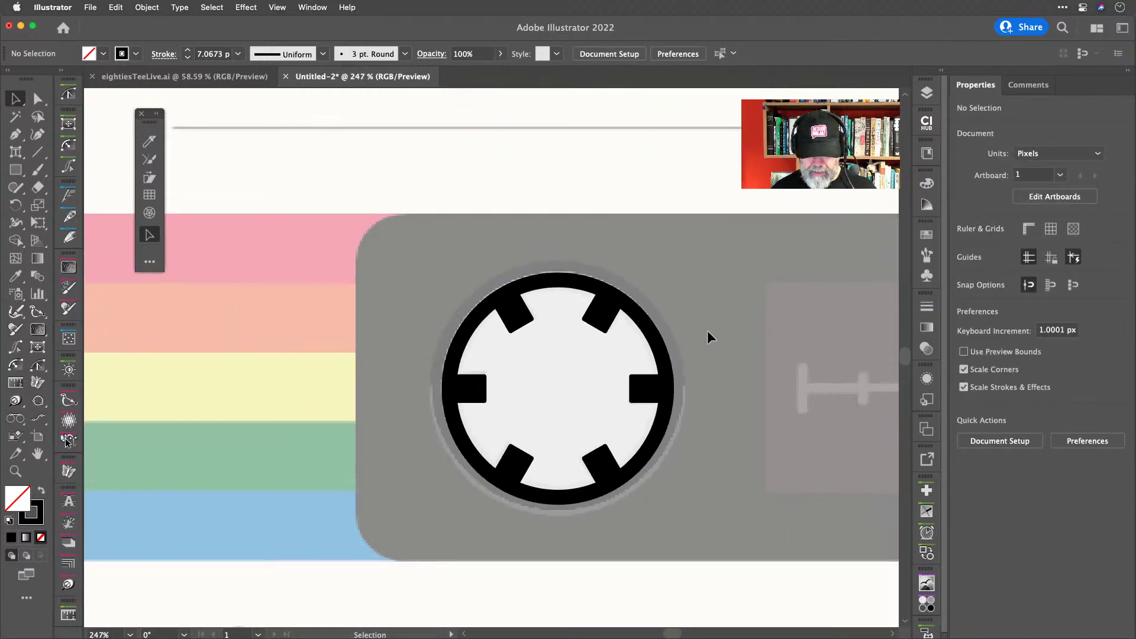
{"action": "scroll", "coordinate": [708, 330], "scroll_direction": "right", "scroll_amount": 4}
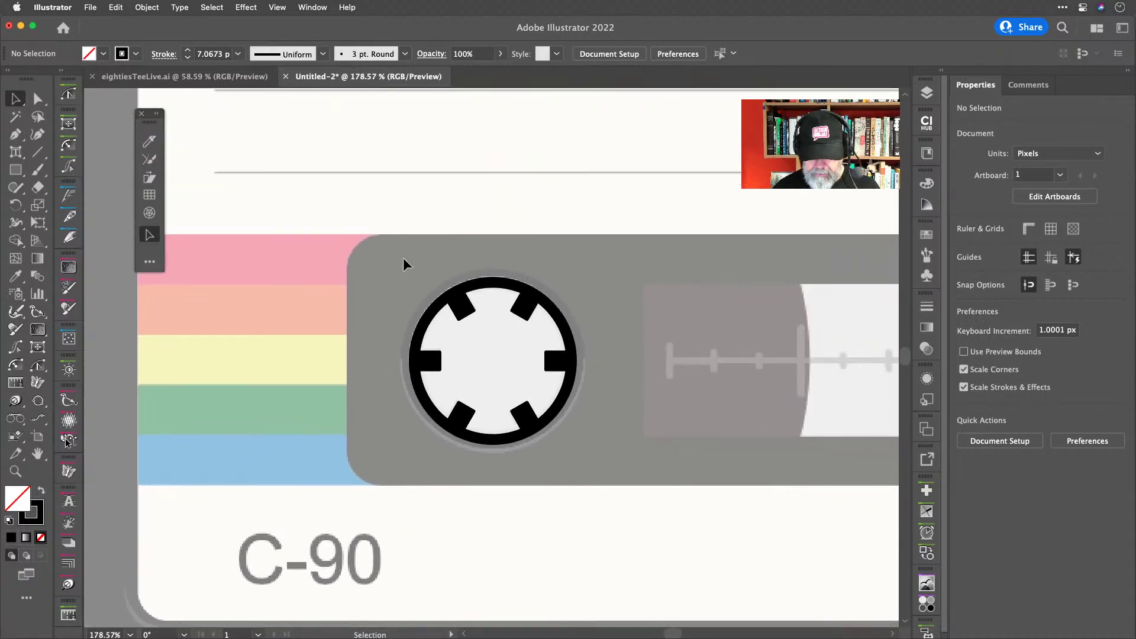
{"action": "left_click", "coordinate": [433, 321]}
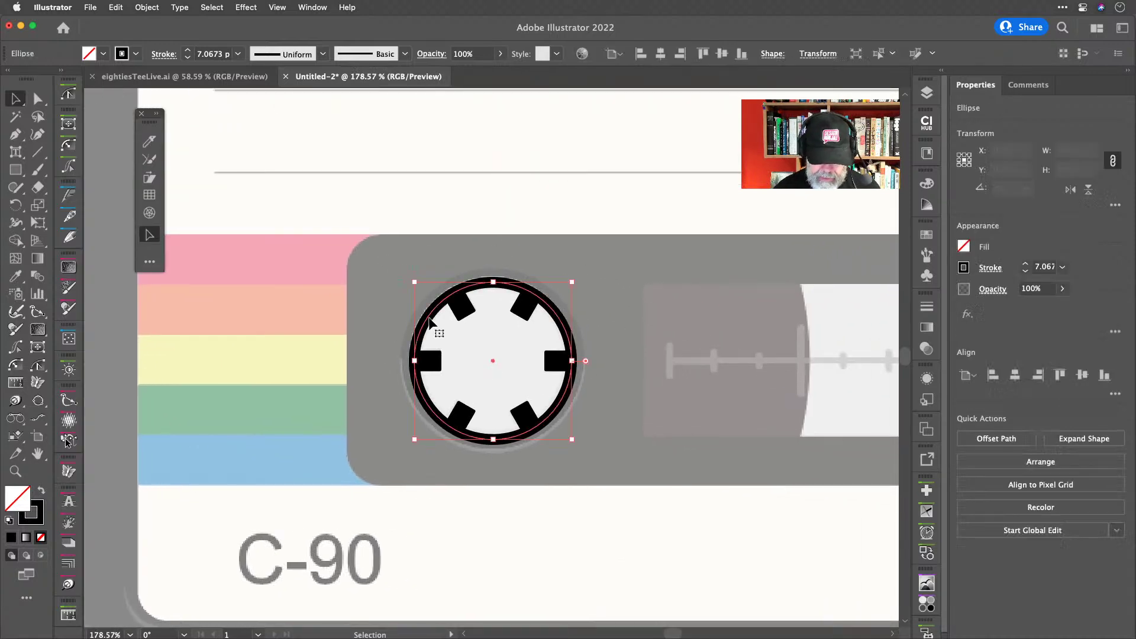
{"action": "left_click", "coordinate": [152, 8]}
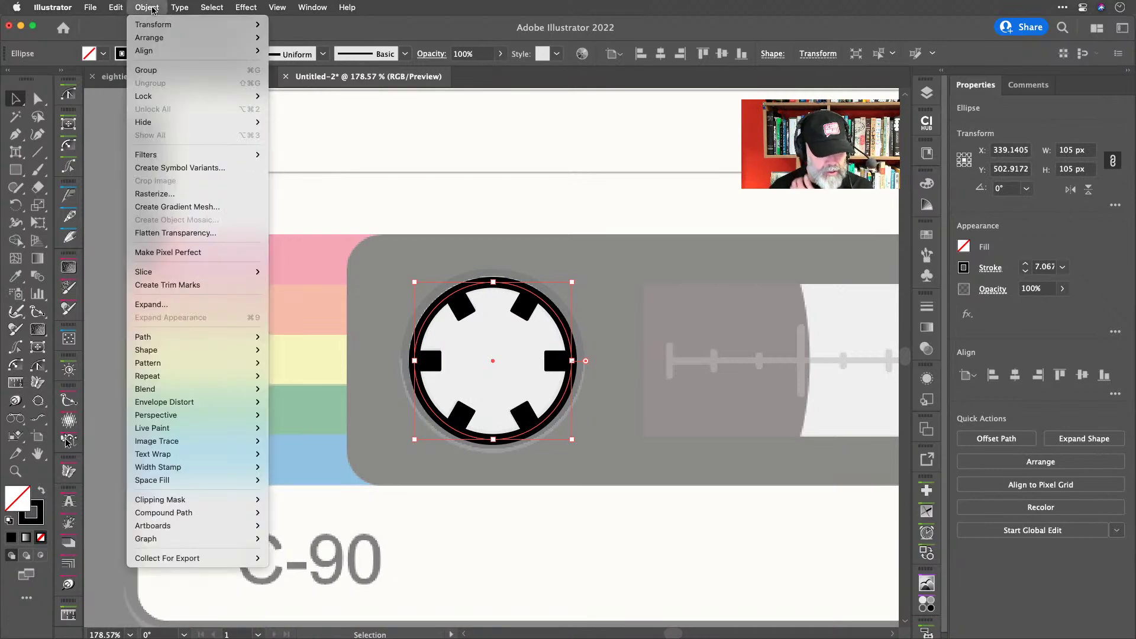
{"action": "mouse_move", "coordinate": [253, 342]}
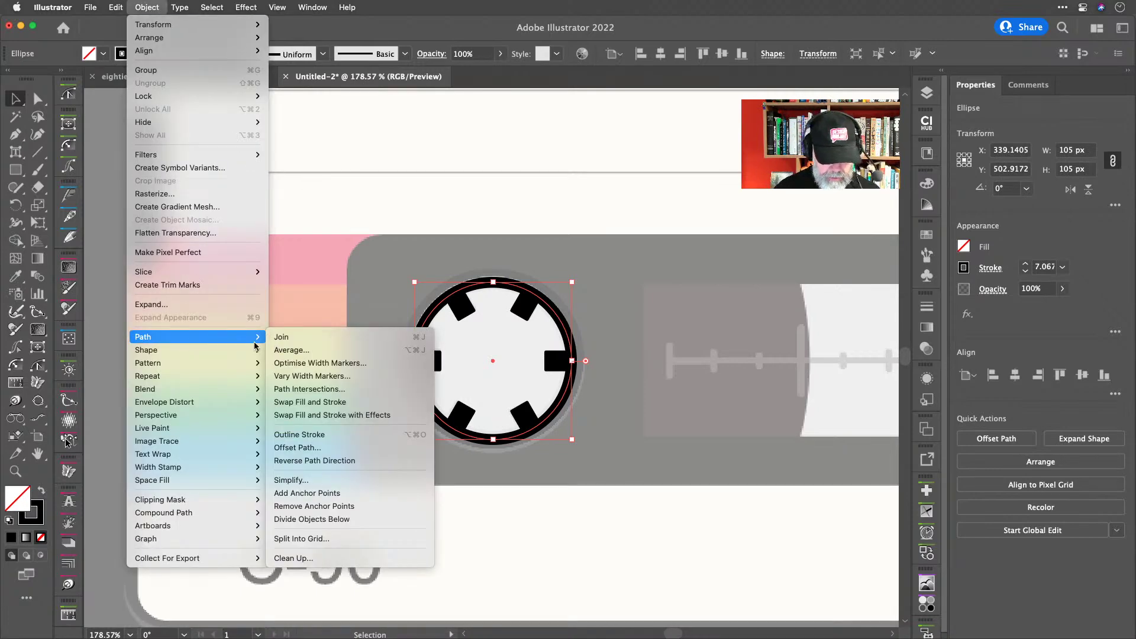
{"action": "left_click", "coordinate": [393, 439]}
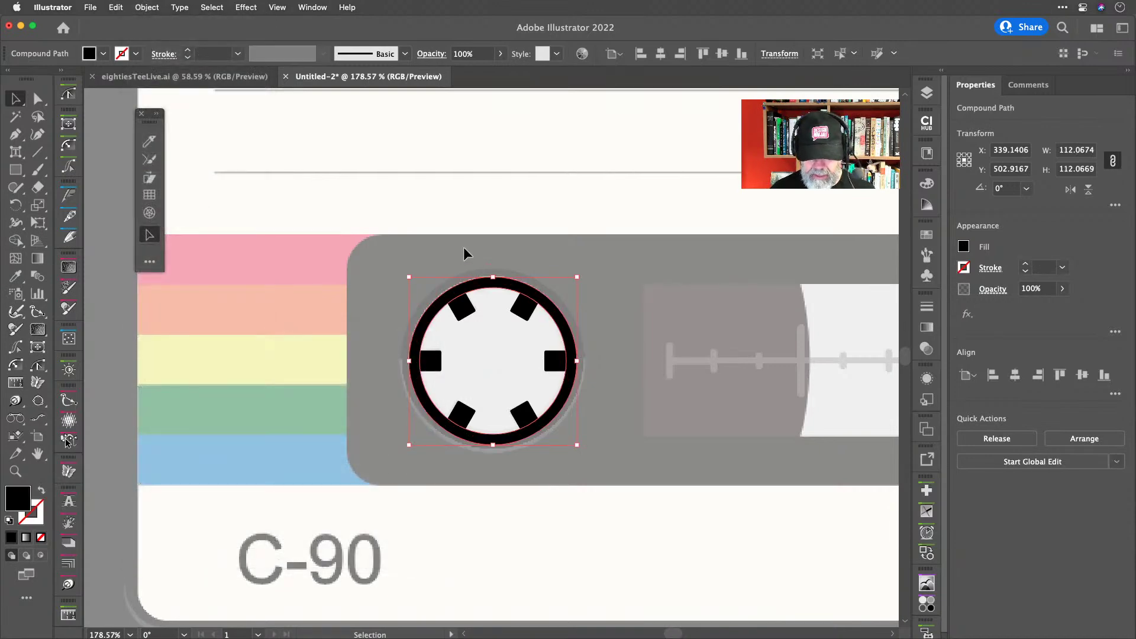
{"action": "left_click", "coordinate": [427, 222]}
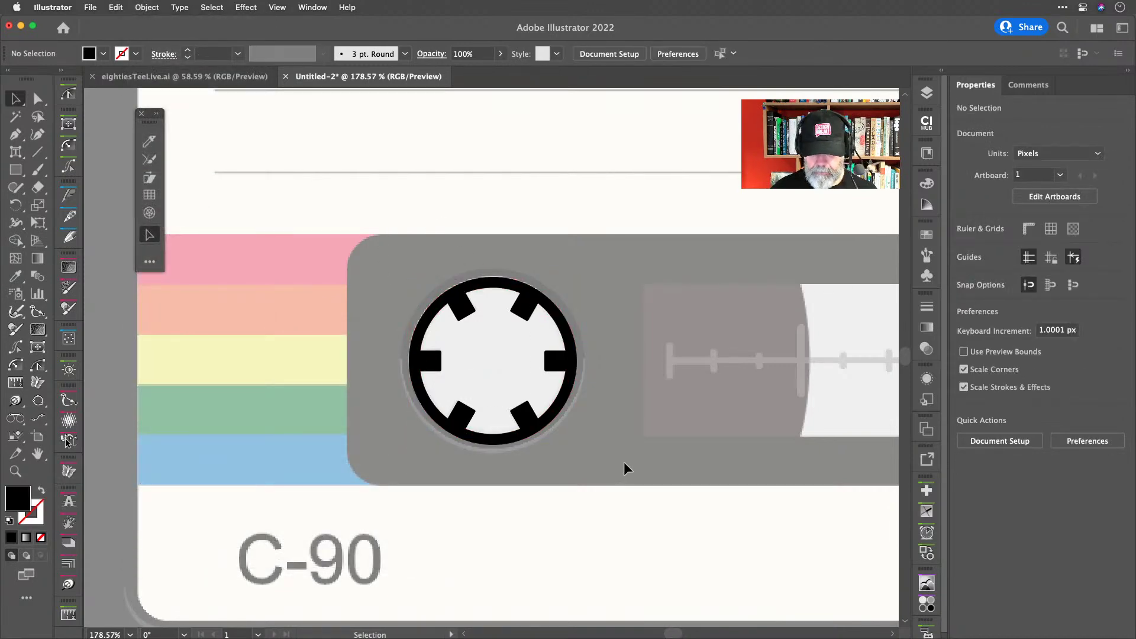
Unite the outlined ring and all six teeth into a single shape, and deselect it.
{"action": "key", "text": "super+a"}
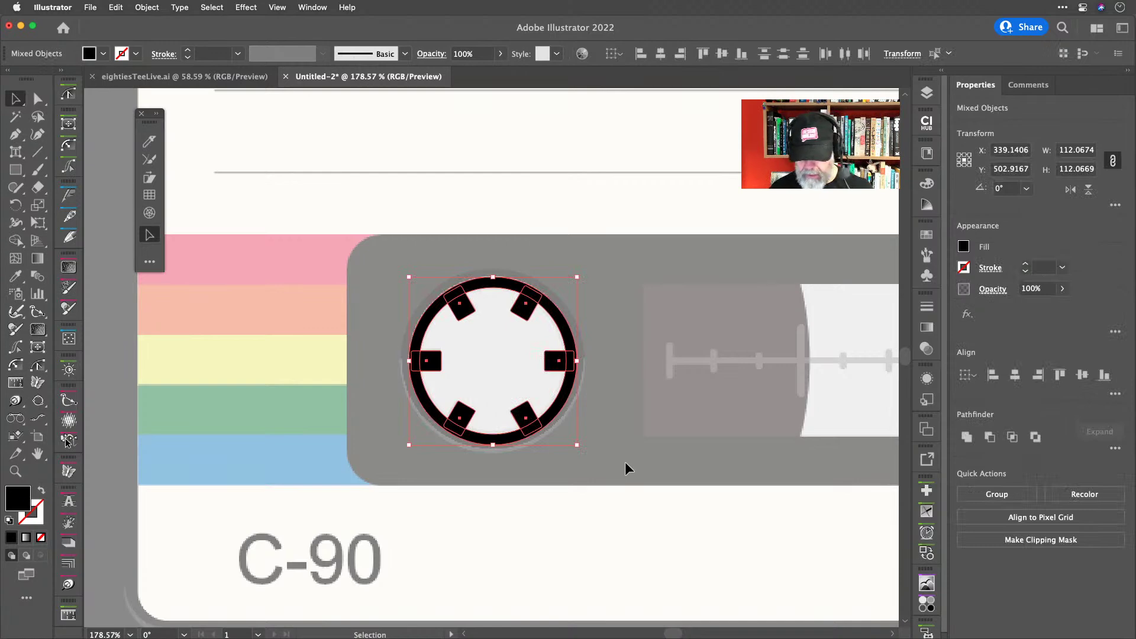
{"action": "left_click", "coordinate": [966, 438]}
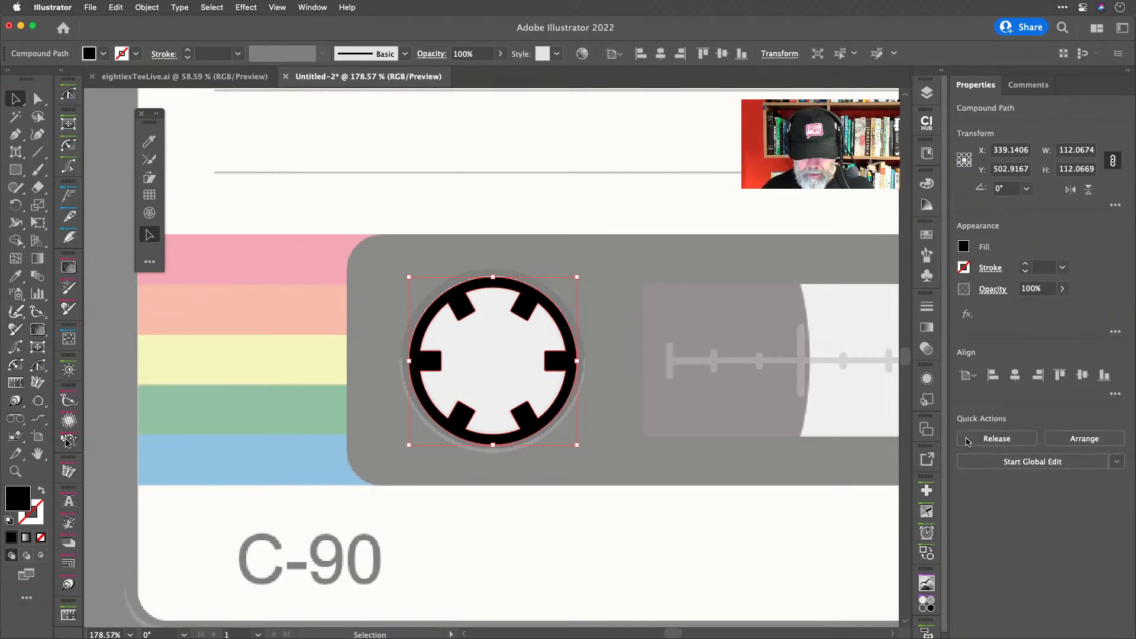
{"action": "left_click", "coordinate": [637, 394]}
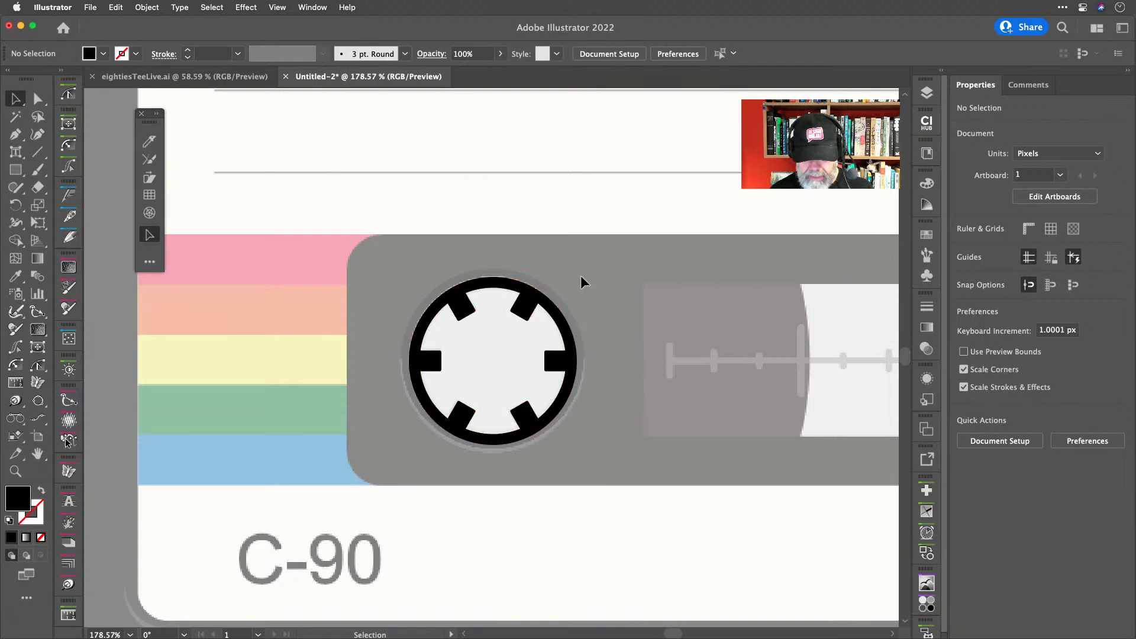
{"action": "scroll", "coordinate": [538, 347], "scroll_direction": "up", "scroll_amount": 5}
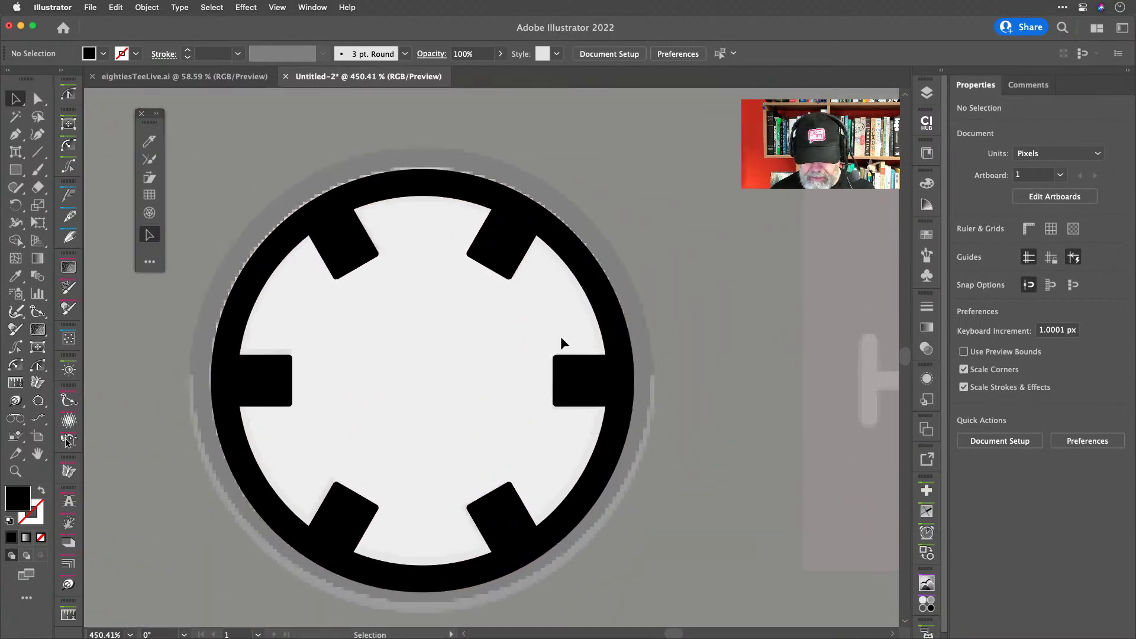
{"action": "double_click", "coordinate": [609, 296]}
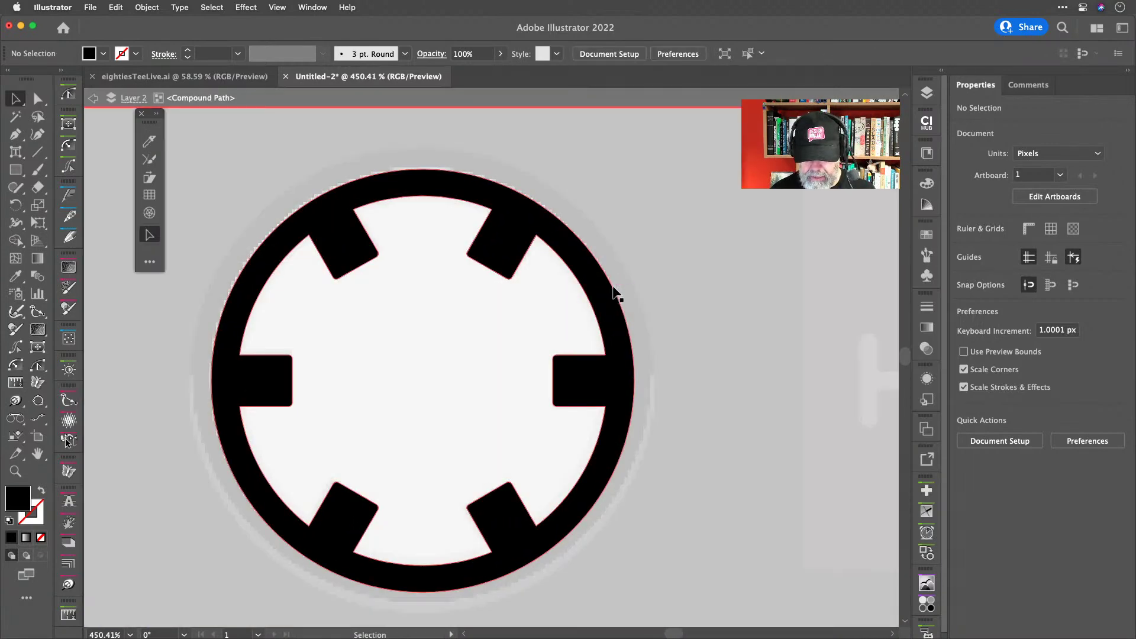
{"action": "left_click_drag", "start_coordinate": [613, 289], "coordinate": [698, 271]}
{"action": "key", "text": "super+z"}
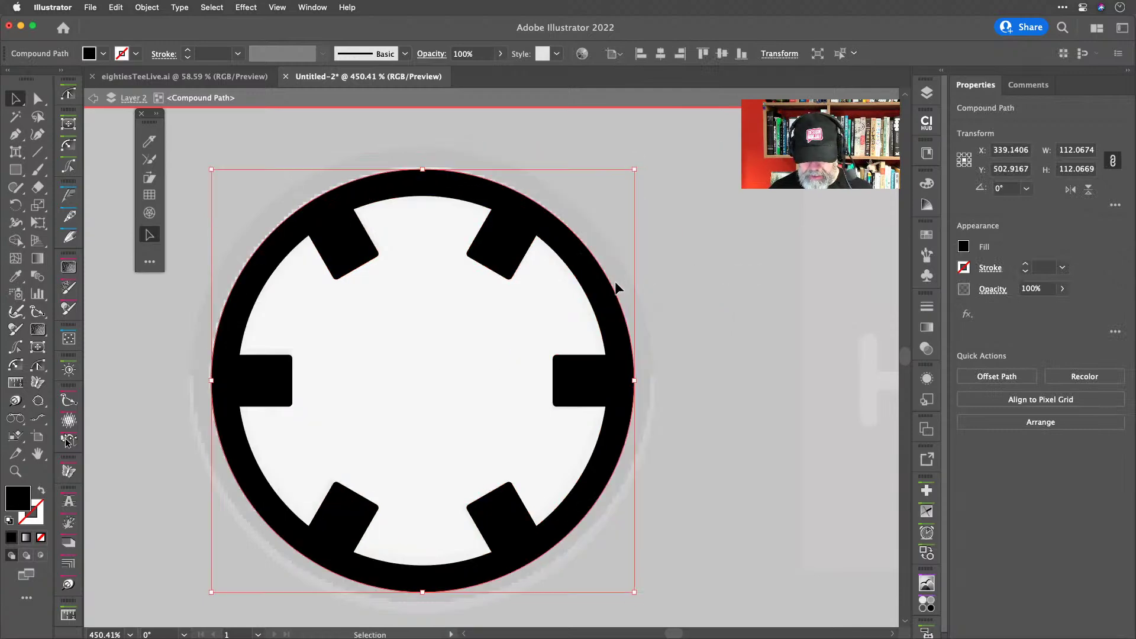
{"action": "double_click", "coordinate": [689, 288]}
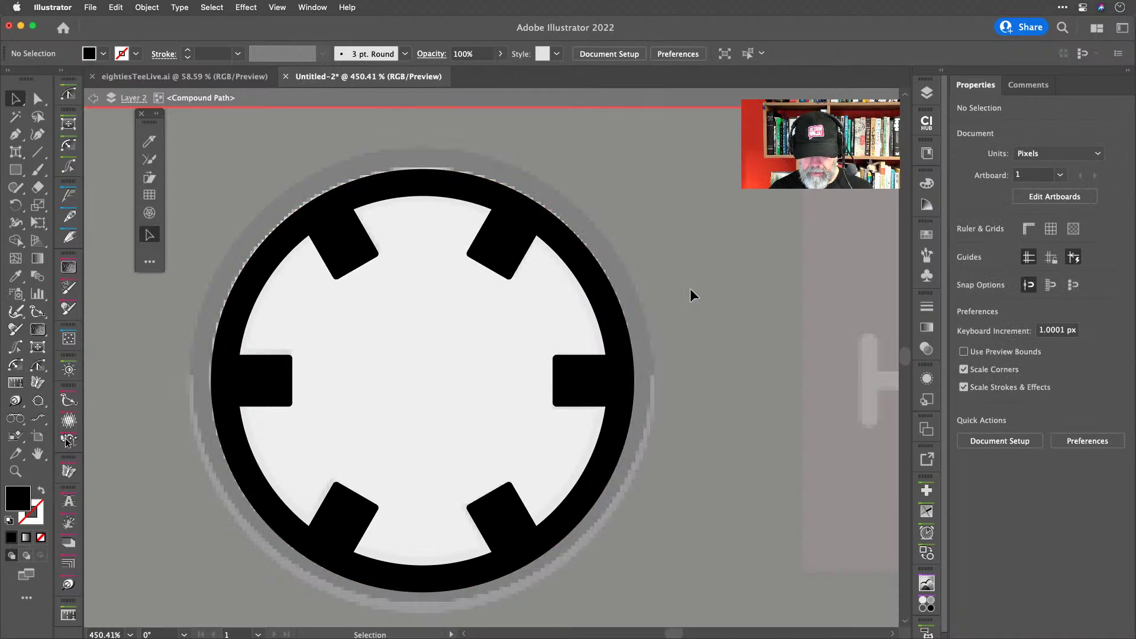
{"action": "key", "text": "super+z"}
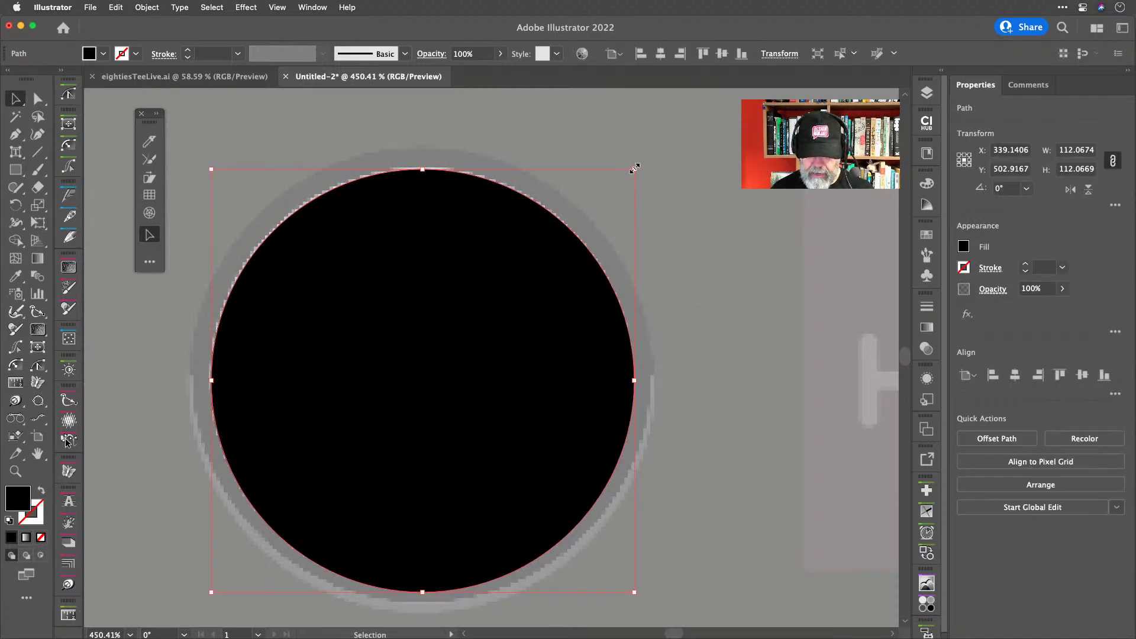
Turn a copy of the reel's outer circle into an unfilled black outline and enlarge it from its centre to about 121 px wide.
{"action": "left_click_drag", "start_coordinate": [634, 168], "coordinate": [661, 153]}
{"action": "key", "text": "shift+x"}
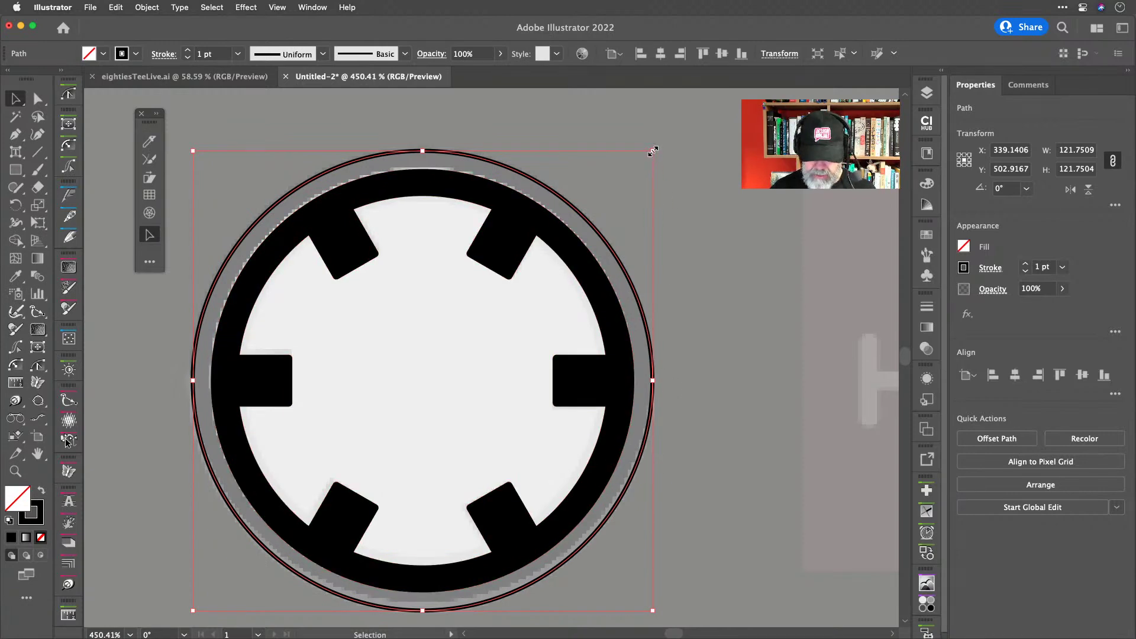
{"action": "left_click_drag", "start_coordinate": [653, 150], "coordinate": [651, 152]}
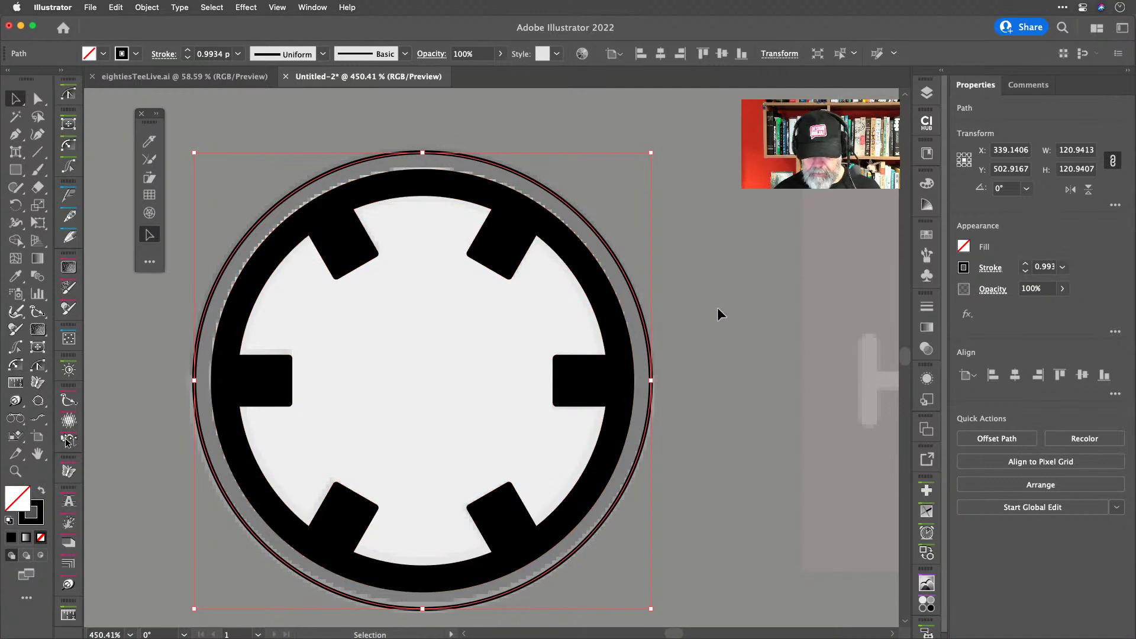
Place another copy of the reel's outer circle over the reel as a solid black circle about 112 px wide.
{"action": "scroll", "coordinate": [717, 307], "scroll_direction": "down", "scroll_amount": 5}
{"action": "scroll", "coordinate": [717, 307], "scroll_direction": "right", "scroll_amount": 3}
{"action": "scroll", "coordinate": [717, 307], "scroll_direction": "down", "scroll_amount": 4}
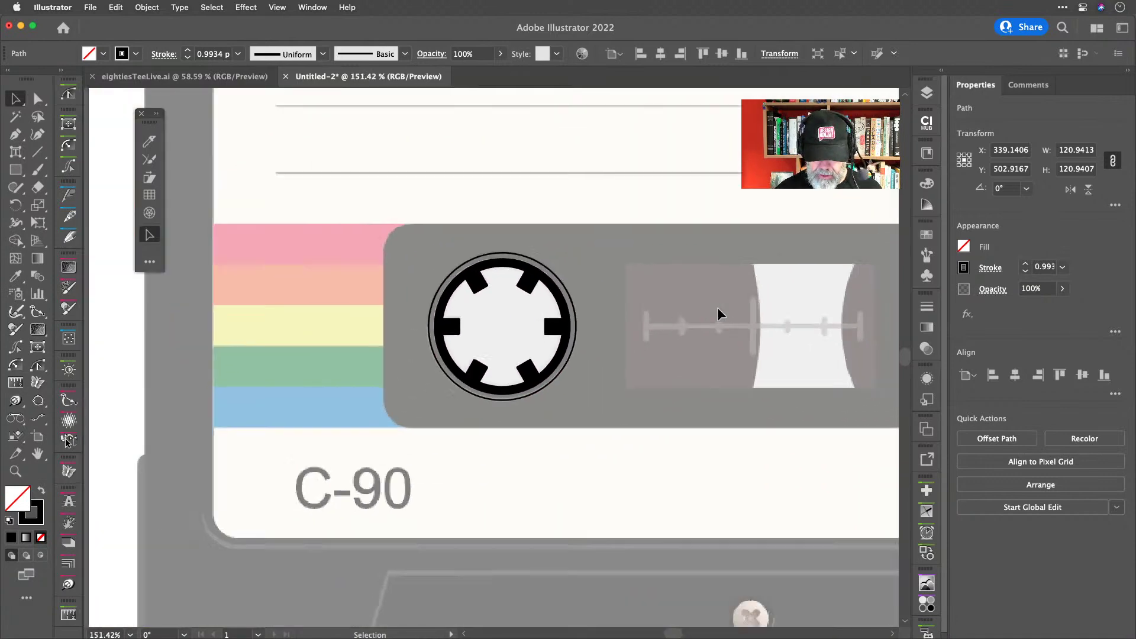
{"action": "scroll", "coordinate": [717, 307], "scroll_direction": "right", "scroll_amount": 3}
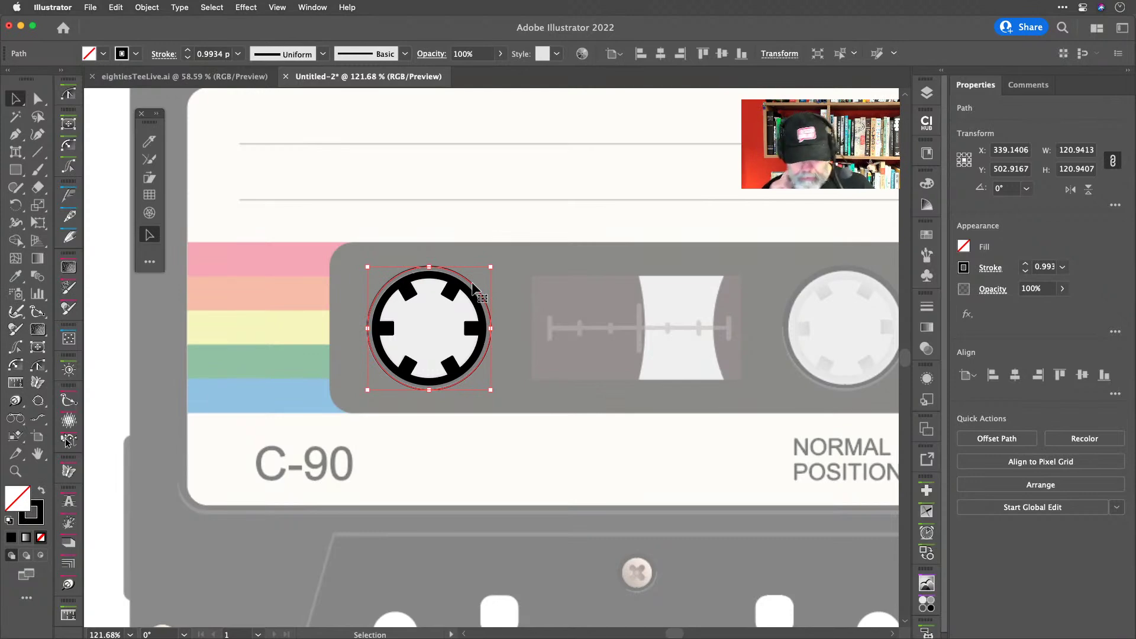
{"action": "key", "text": "a"}
{"action": "key", "text": "shift+x"}
{"action": "key", "text": "v"}
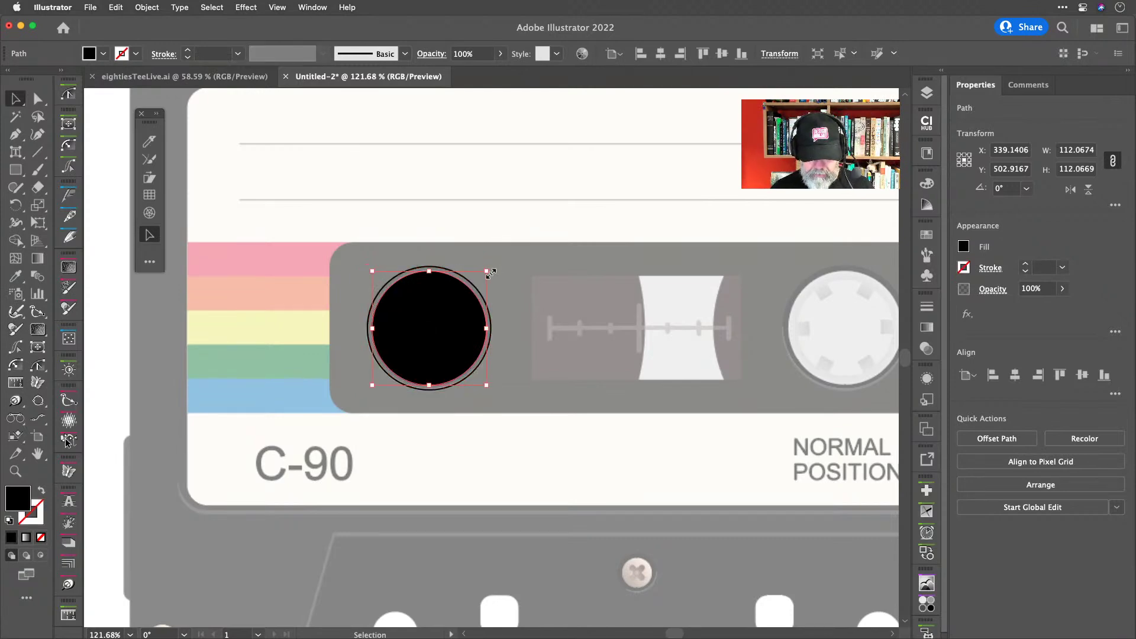
Enlarge the solid black circle from its centre to about 420 px wide and fill it dark brown.
{"action": "left_click_drag", "start_coordinate": [487, 270], "coordinate": [731, 116]}
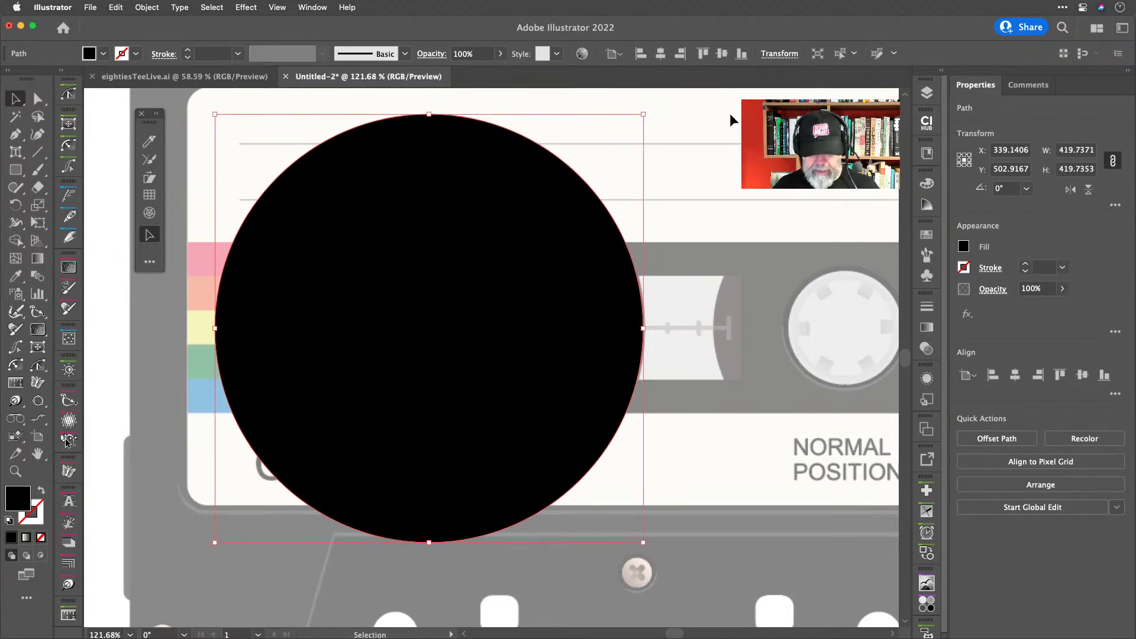
{"action": "left_click", "coordinate": [103, 54]}
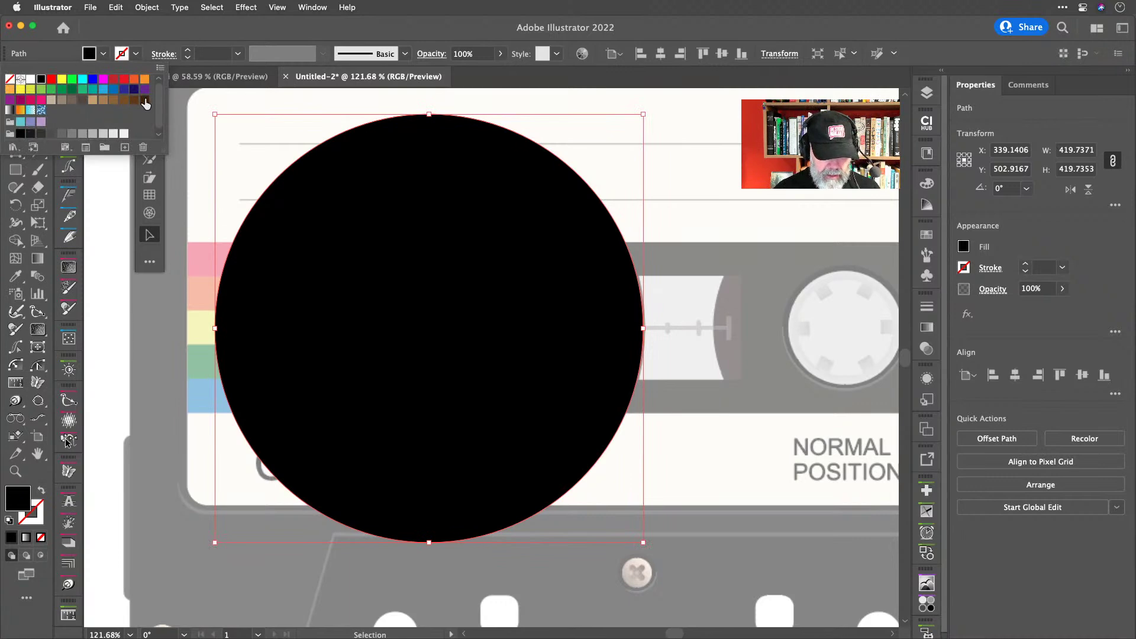
{"action": "left_click", "coordinate": [81, 100]}
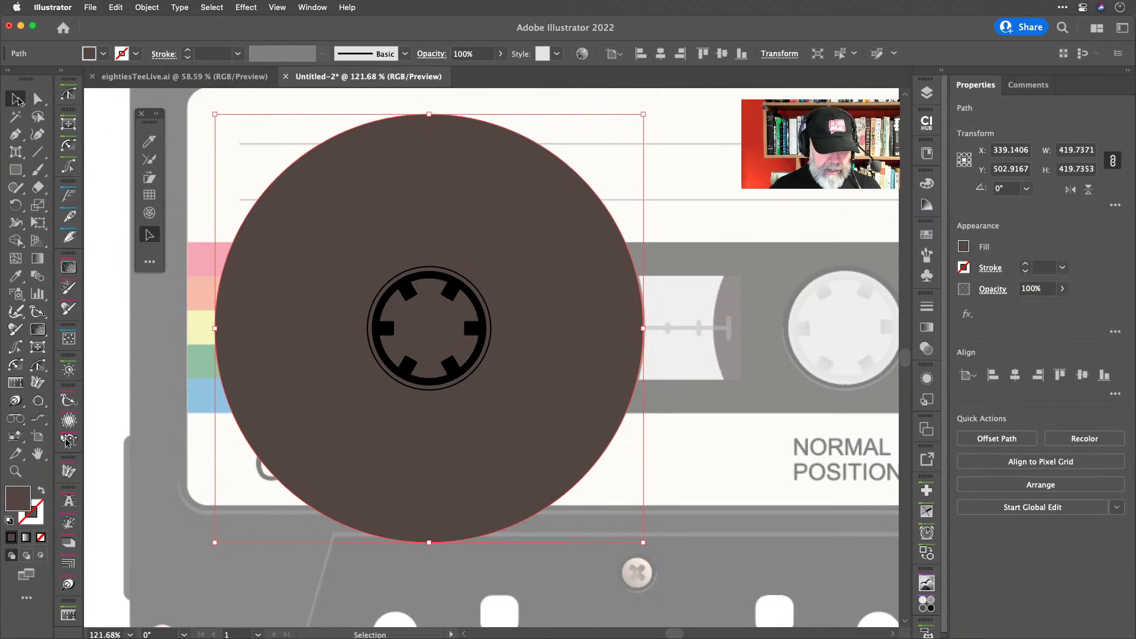
Paste a copy of the 112 px black circle in front, subtract it from the brown disc with Minus Front, and deselect.
{"action": "key", "text": "a"}
{"action": "key", "text": "super+f"}
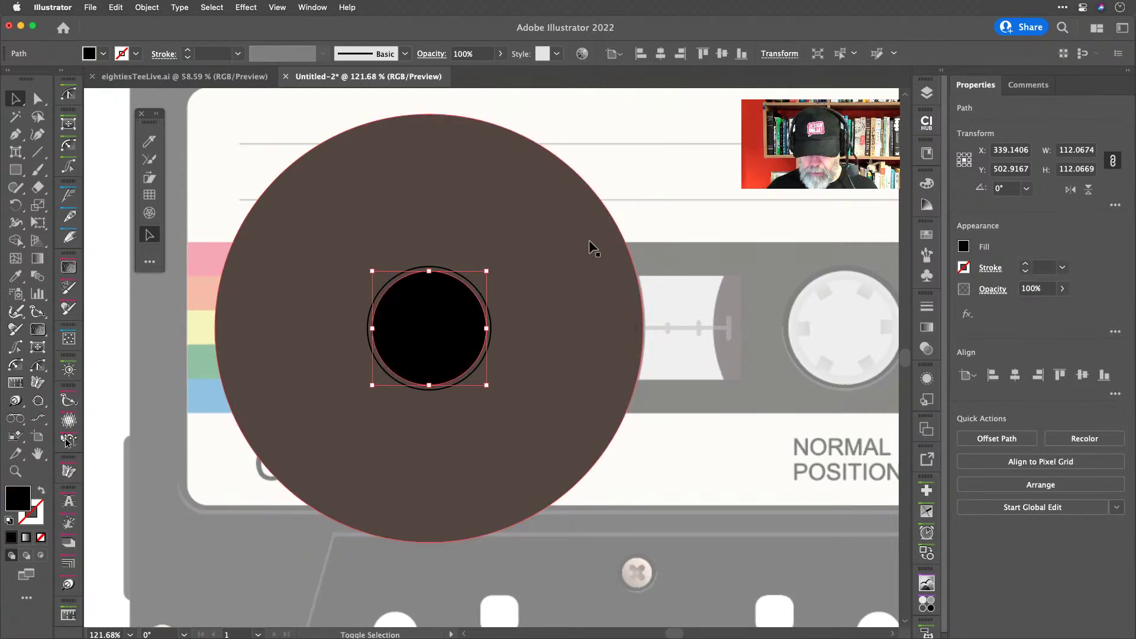
{"action": "left_click", "coordinate": [589, 241], "text": "shift"}
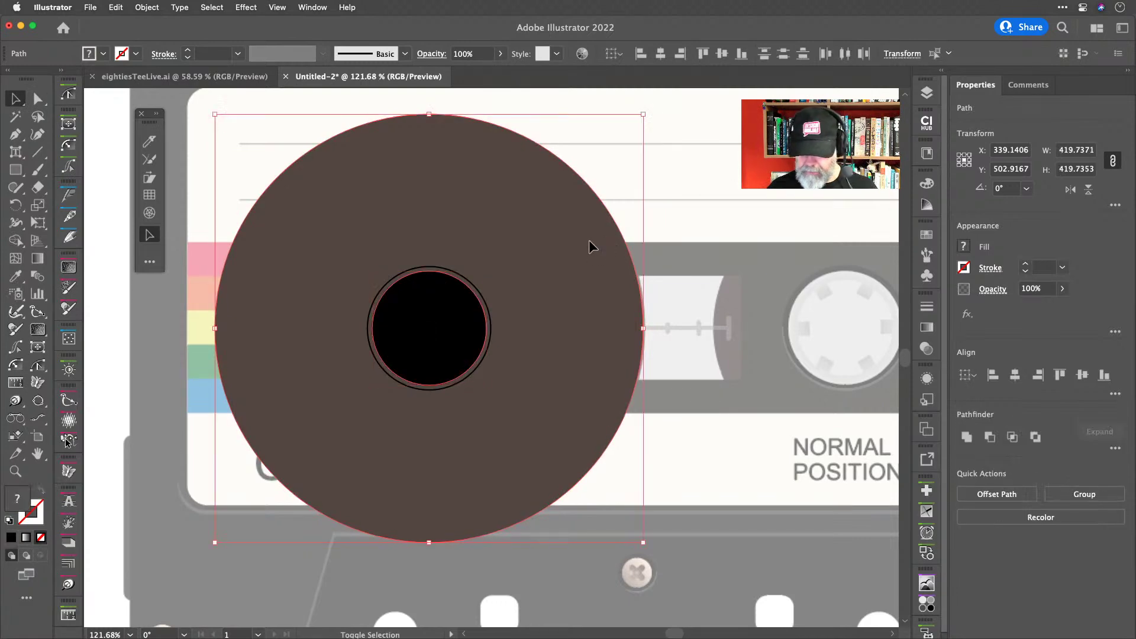
{"action": "left_click", "coordinate": [989, 438]}
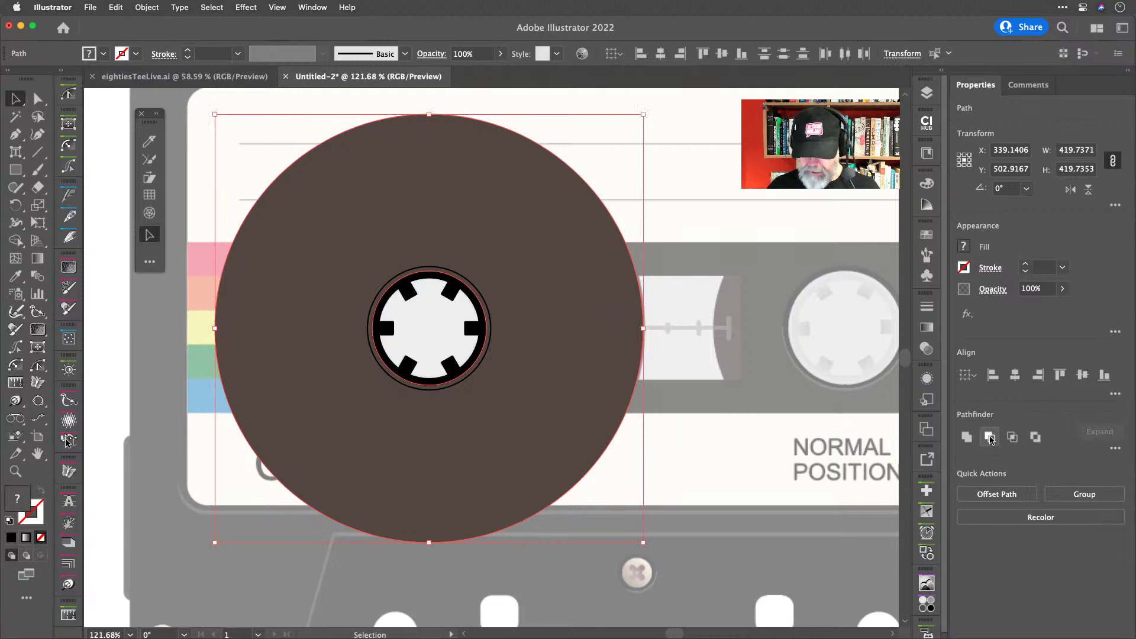
{"action": "left_click", "coordinate": [702, 243]}
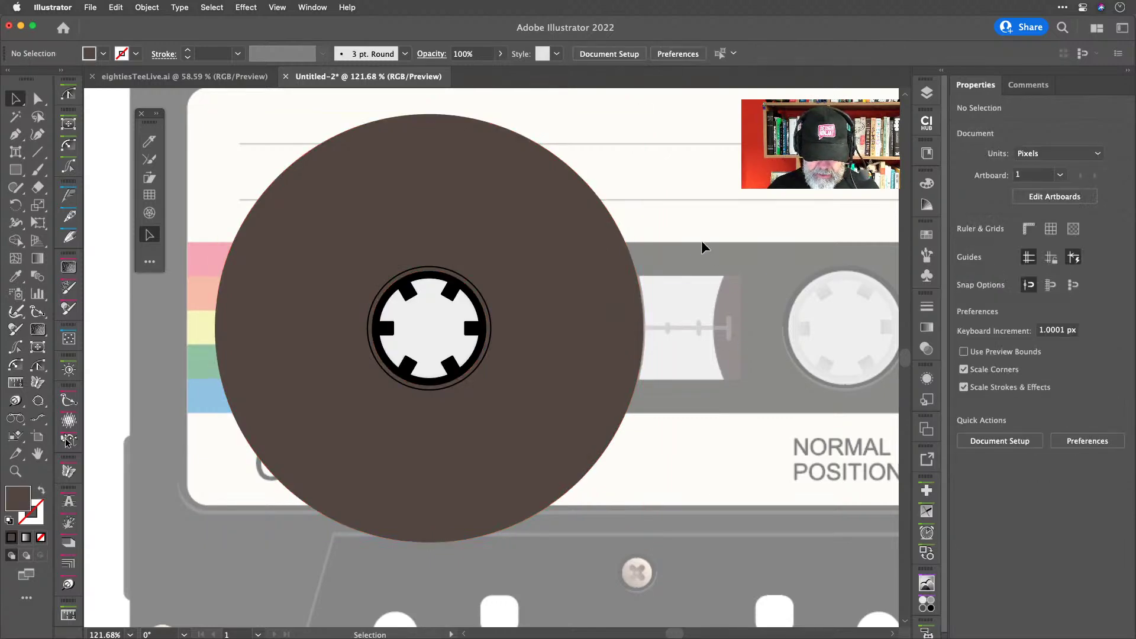
Place another copy of the 112 px solid black circle in front, over the hole in the brown disc.
{"action": "left_click", "coordinate": [554, 252]}
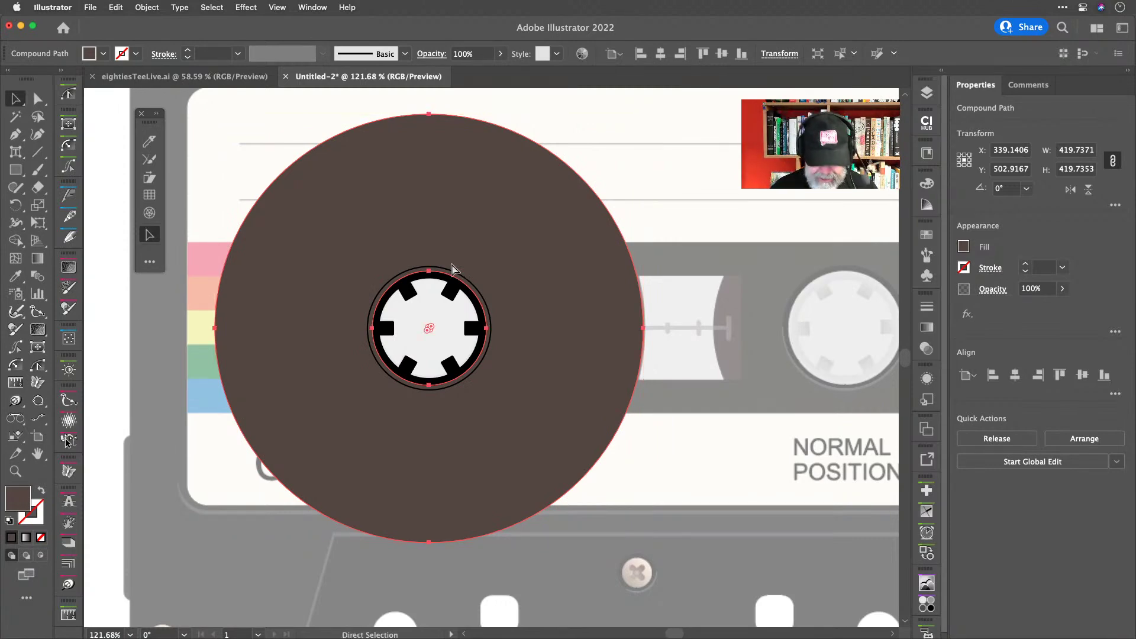
{"action": "key", "text": "super+z"}
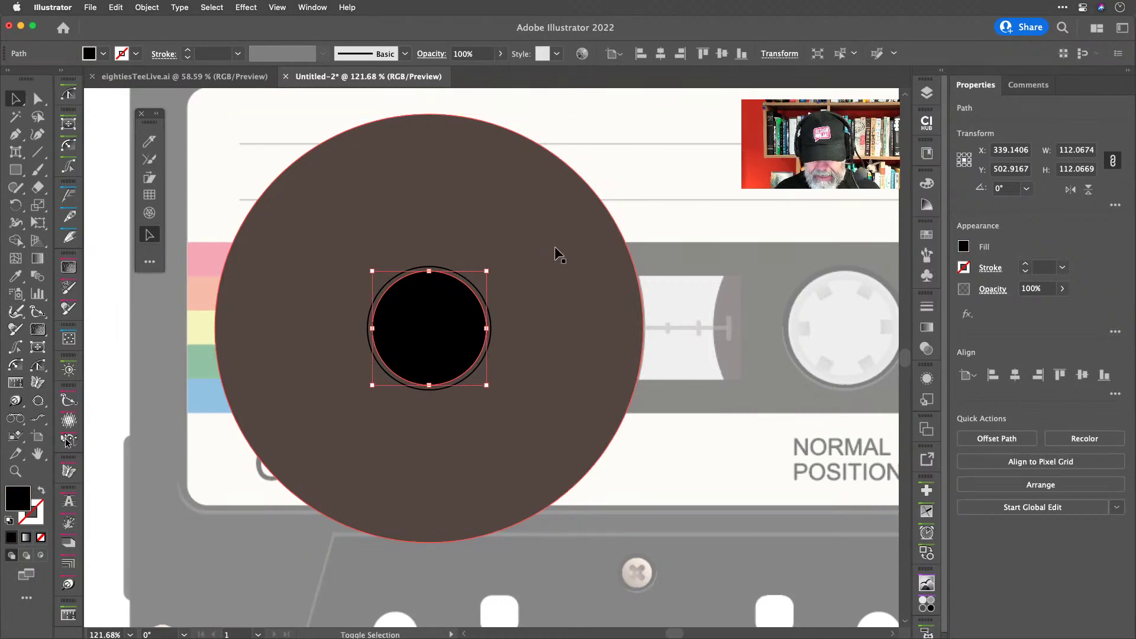
{"action": "left_click", "coordinate": [555, 247], "text": "shift"}
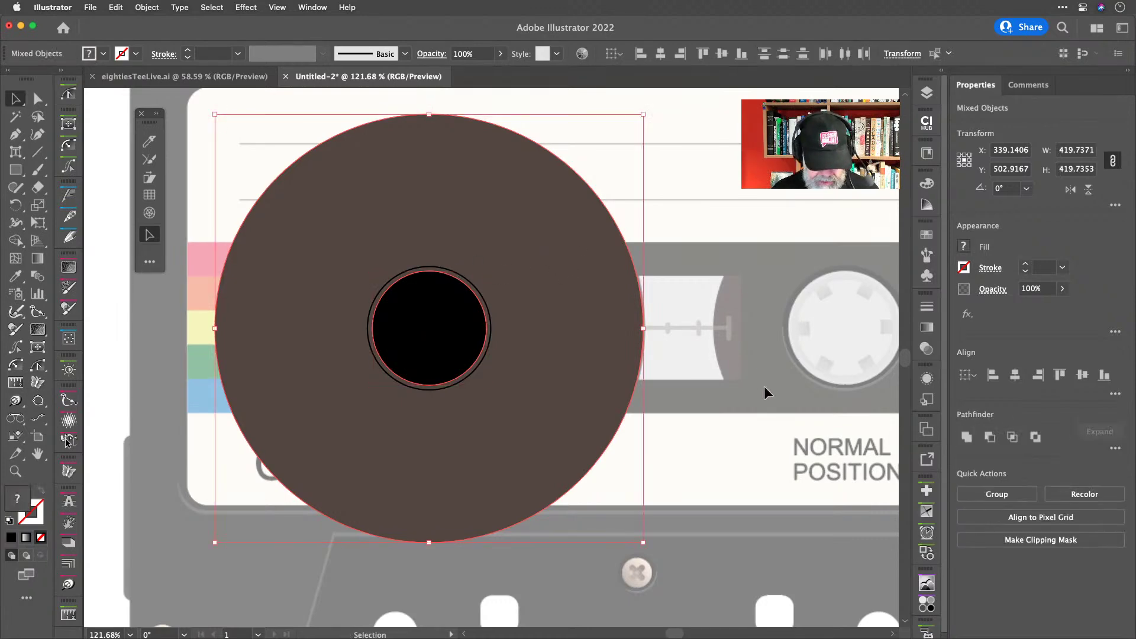
{"action": "left_click", "coordinate": [616, 320], "text": "shift"}
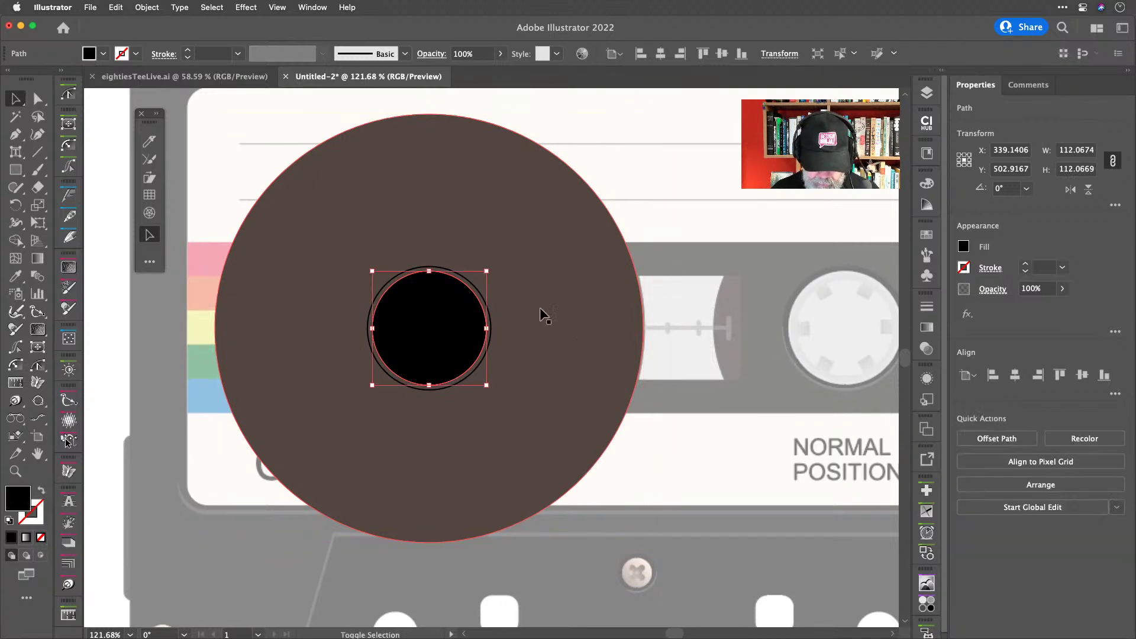
Try to apply Minus Front to the 112 px black circle and the 121 px outline circle, then repeat the attempt.
{"action": "left_click", "coordinate": [491, 326], "text": "shift"}
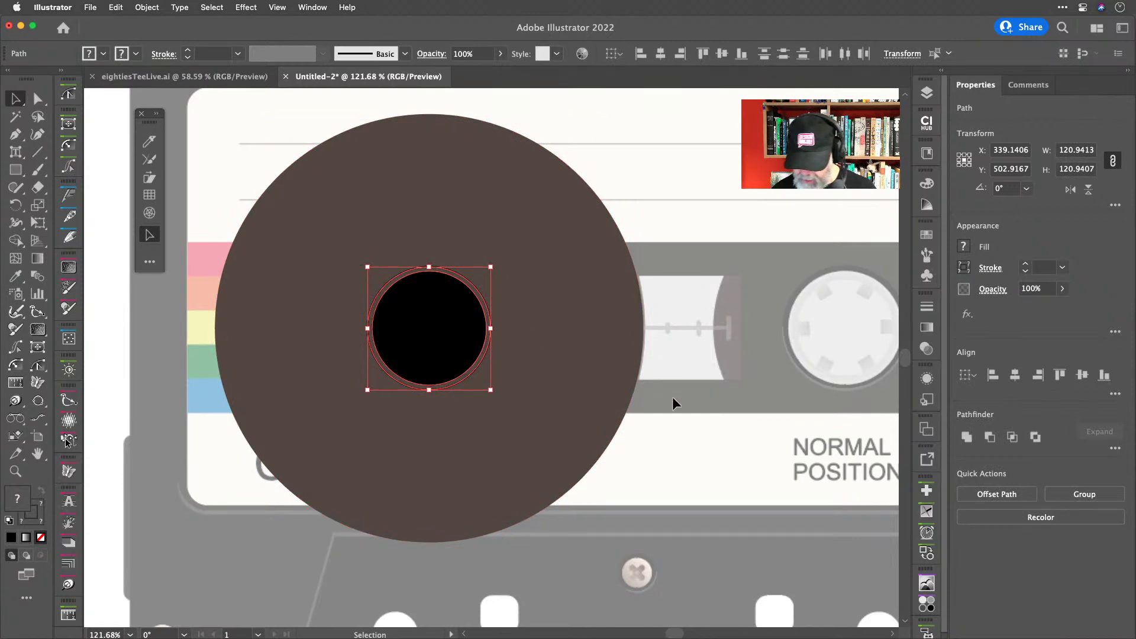
{"action": "left_click", "coordinate": [989, 436]}
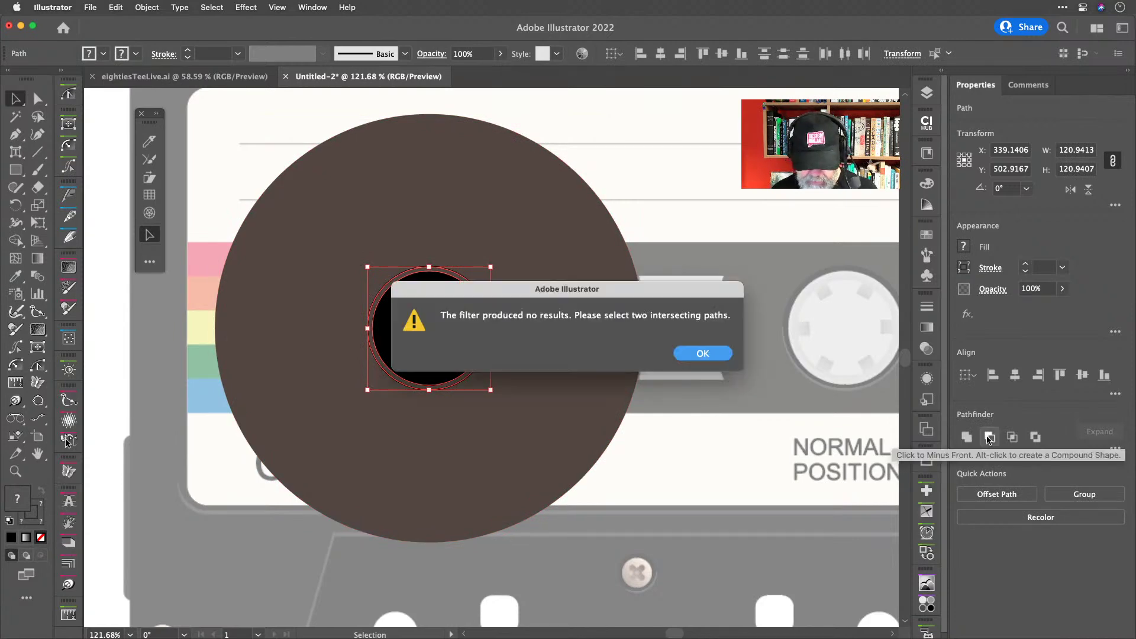
{"action": "left_click", "coordinate": [702, 353]}
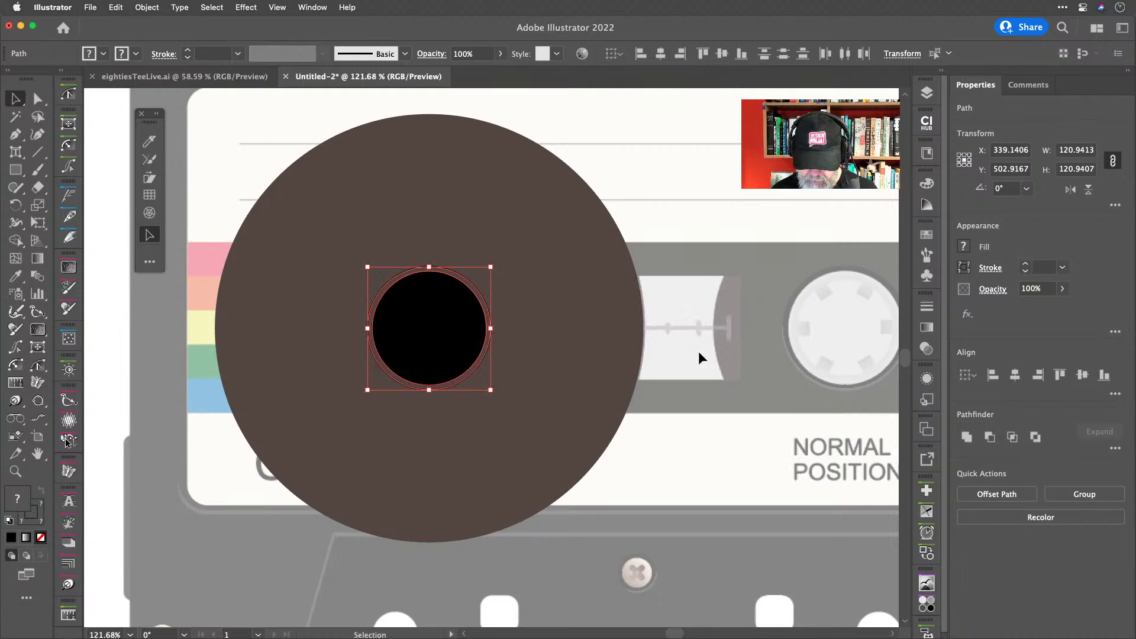
{"action": "left_click", "coordinate": [736, 268]}
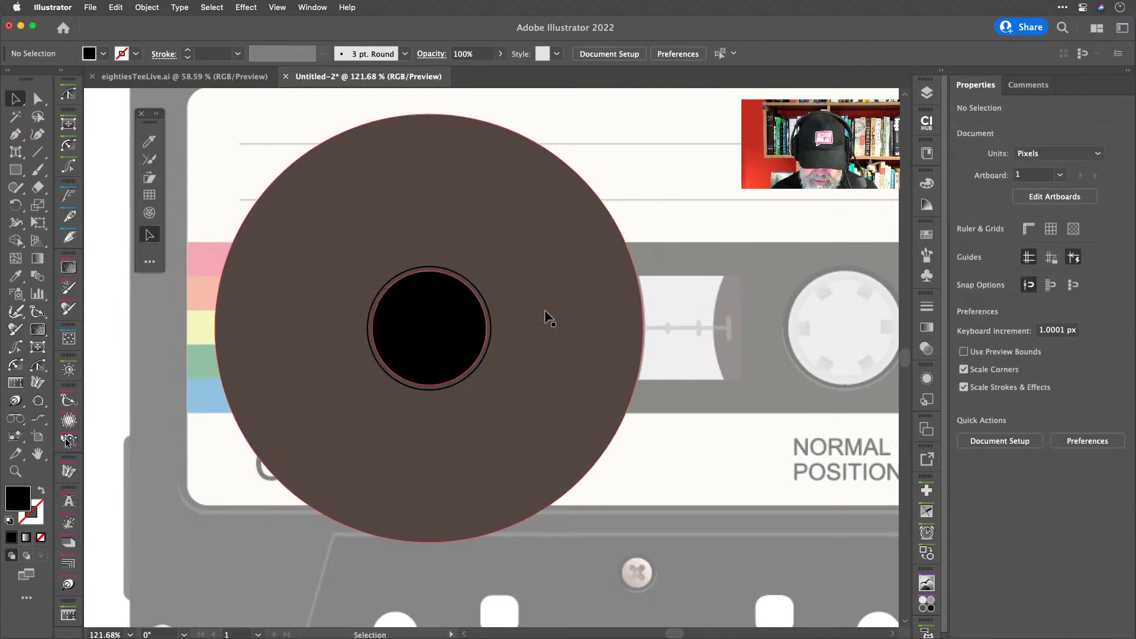
{"action": "left_click", "coordinate": [478, 368]}
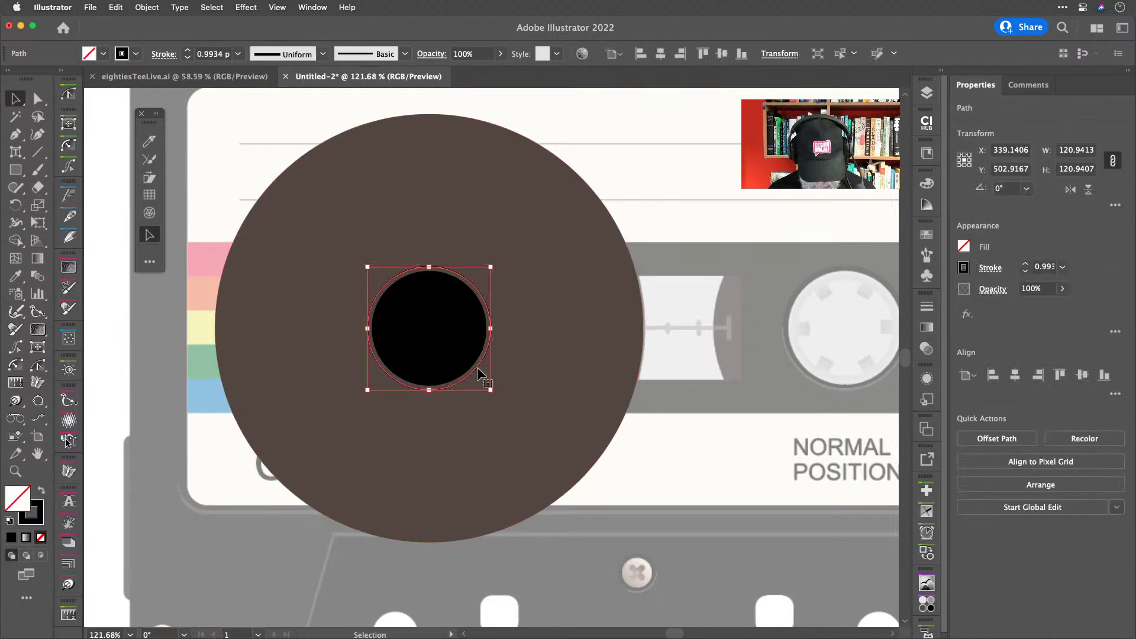
{"action": "left_click", "coordinate": [459, 349], "text": "shift"}
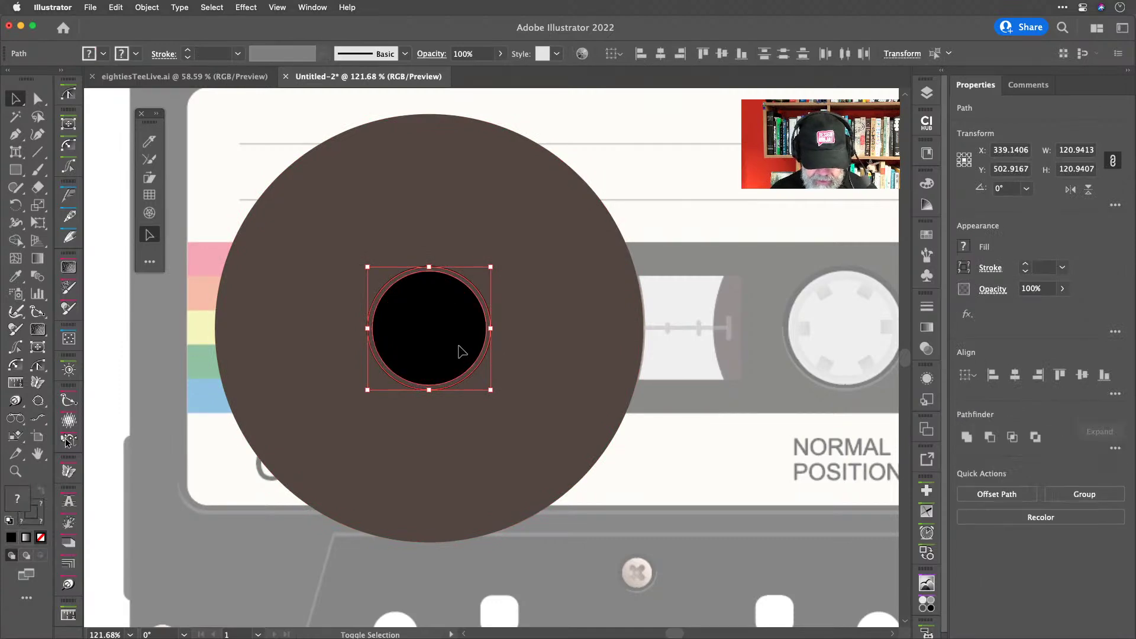
{"action": "left_click", "coordinate": [990, 437]}
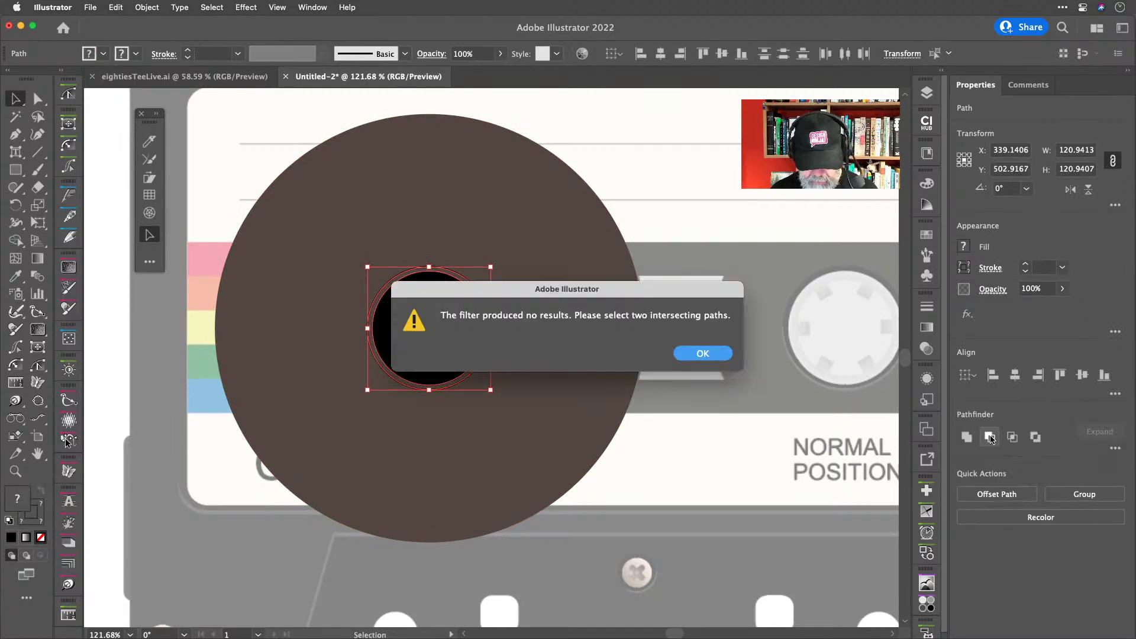
{"action": "left_click", "coordinate": [687, 349]}
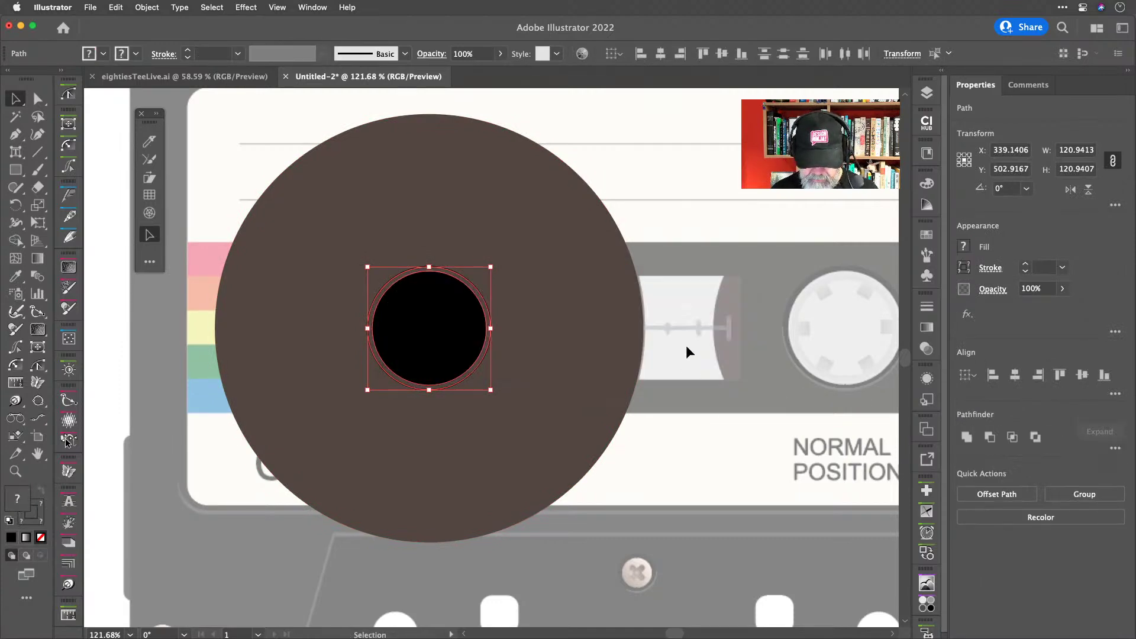
{"action": "left_click", "coordinate": [703, 301]}
Move the solid black circle and the larger outline circle up 50 px from the reel's centre.
{"action": "left_click", "coordinate": [444, 330]}
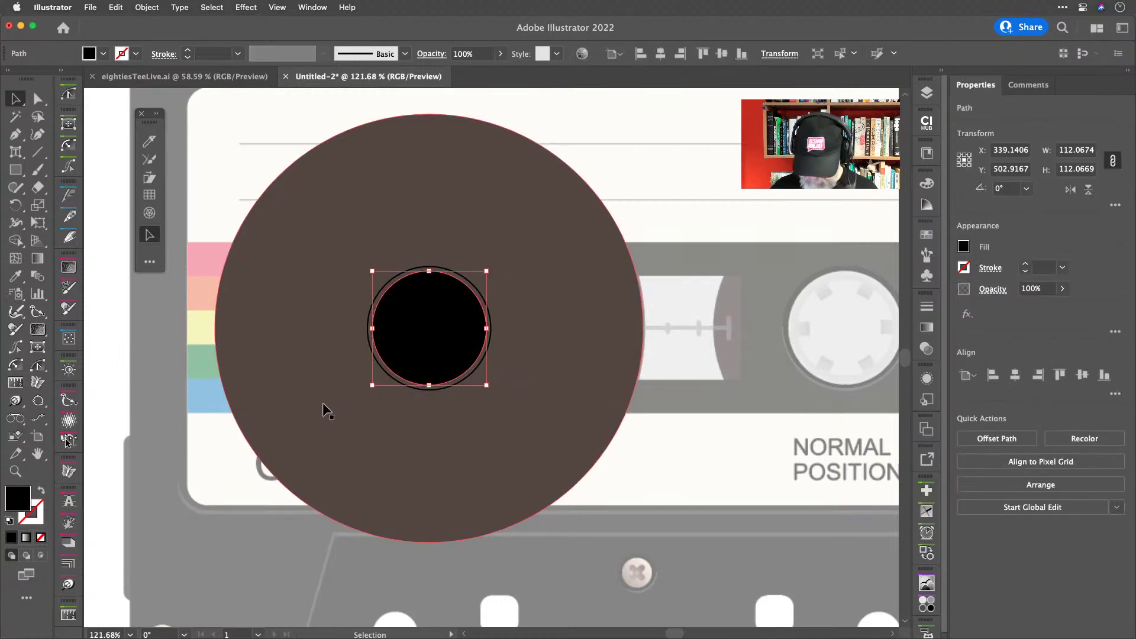
{"action": "key", "text": "shift+Up"}
{"action": "key", "text": "shift+Up"}
{"action": "key", "text": "shift+Up"}
{"action": "key", "text": "shift+Up"}
{"action": "key", "text": "shift+Up"}
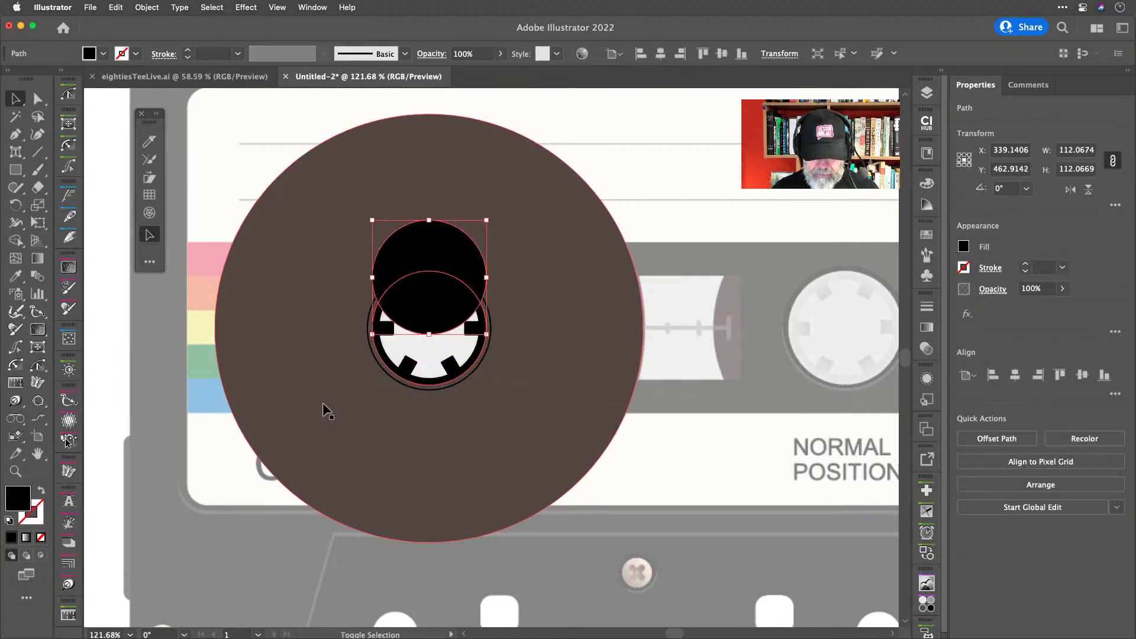
{"action": "left_click", "coordinate": [449, 387]}
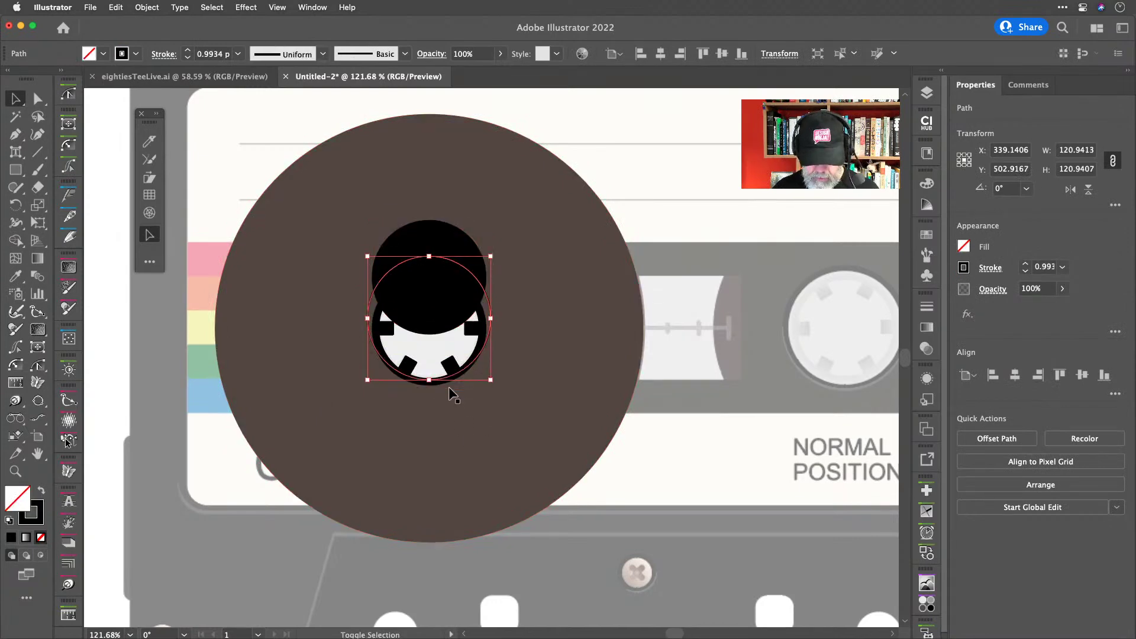
{"action": "key", "text": "shift+Up"}
{"action": "key", "text": "shift+Up"}
{"action": "key", "text": "shift+Up"}
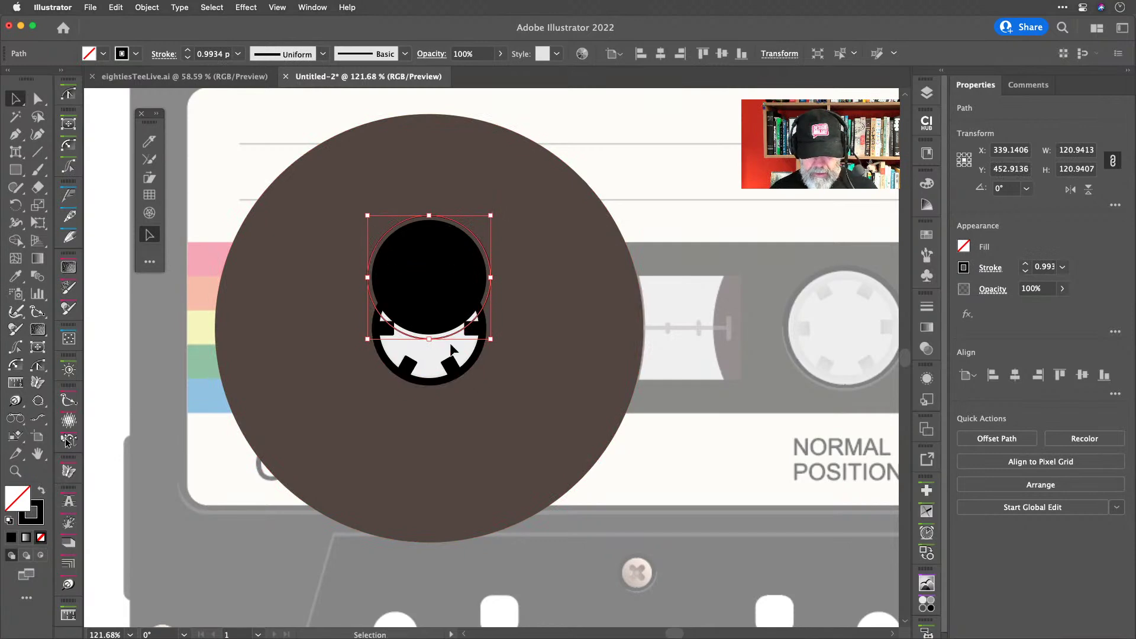
Try to apply Minus Front to the two raised circles.
{"action": "left_click", "coordinate": [445, 239], "text": "shift"}
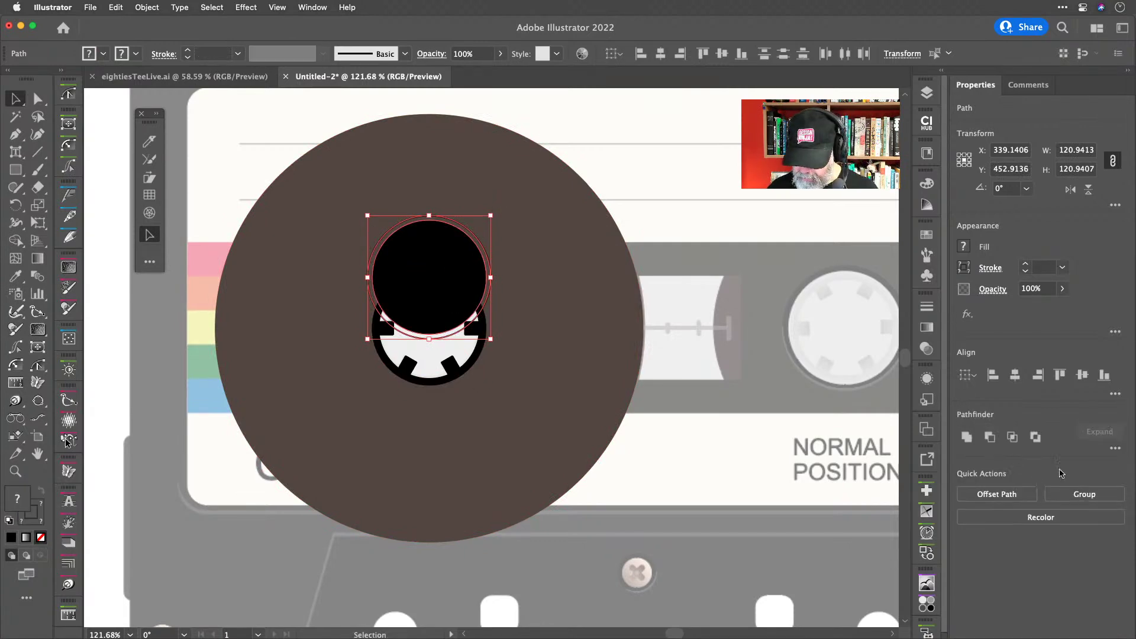
{"action": "left_click", "coordinate": [989, 439]}
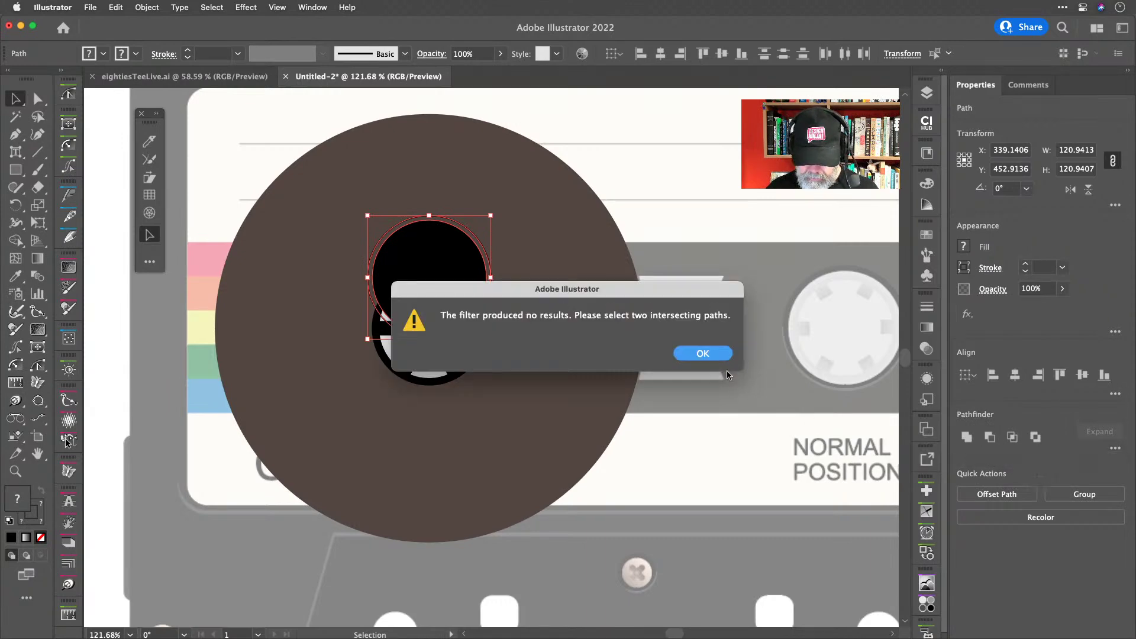
{"action": "left_click", "coordinate": [703, 353]}
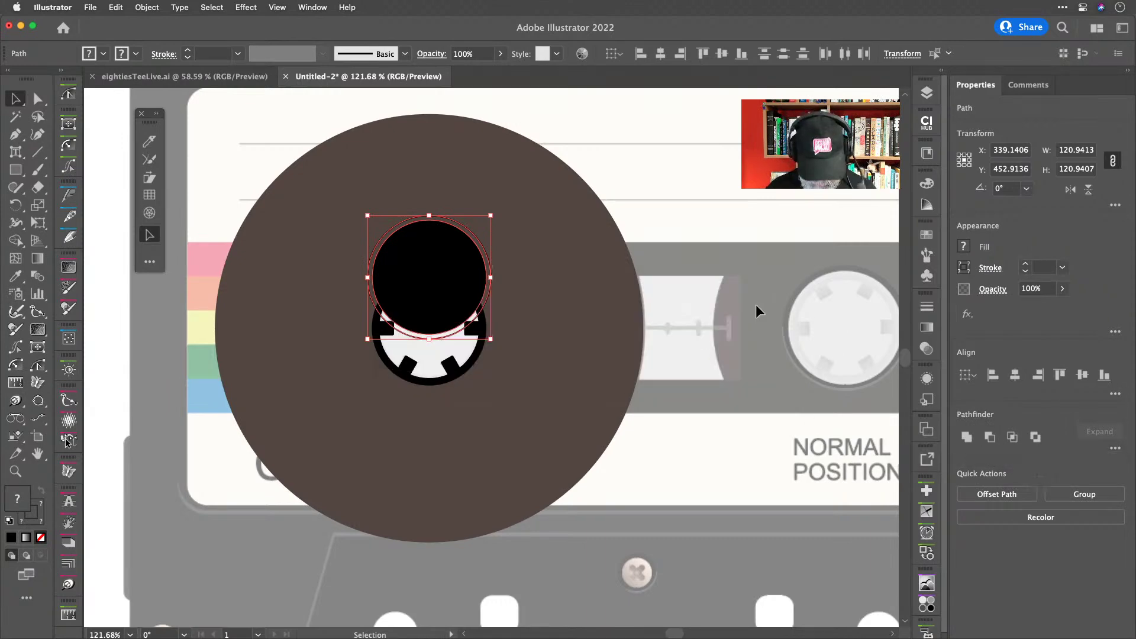
Give both raised circles a black fill with no stroke, and try Minus Front on them again.
{"action": "key", "text": "d"}
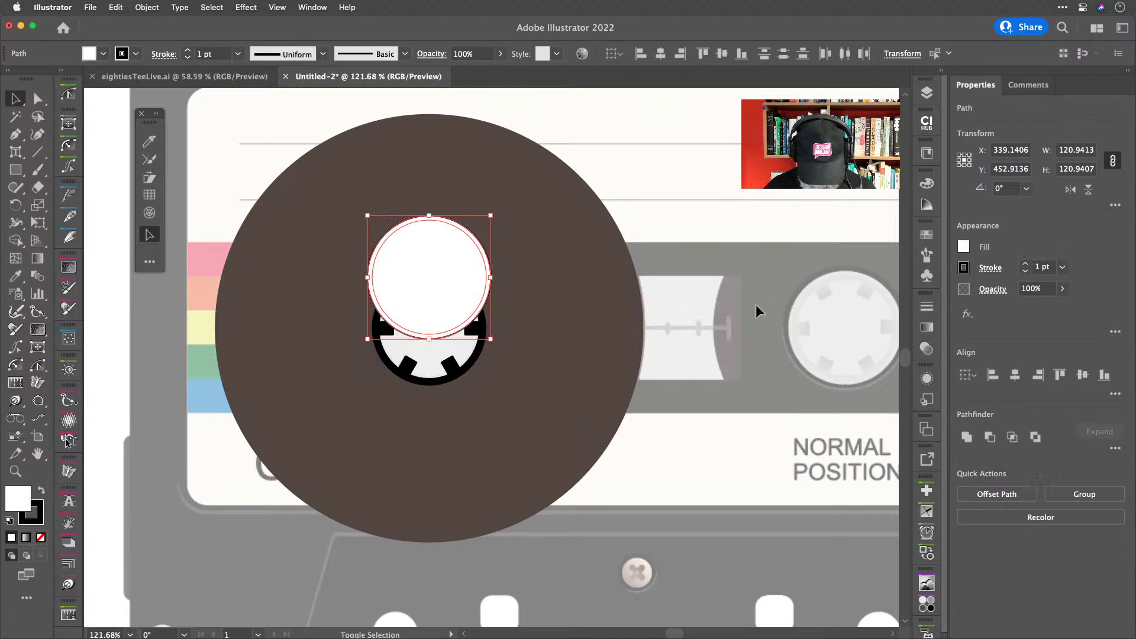
{"action": "key", "text": "shift+x"}
{"action": "key", "text": "shift+x"}
{"action": "key", "text": "slash"}
{"action": "key", "text": "shift+x"}
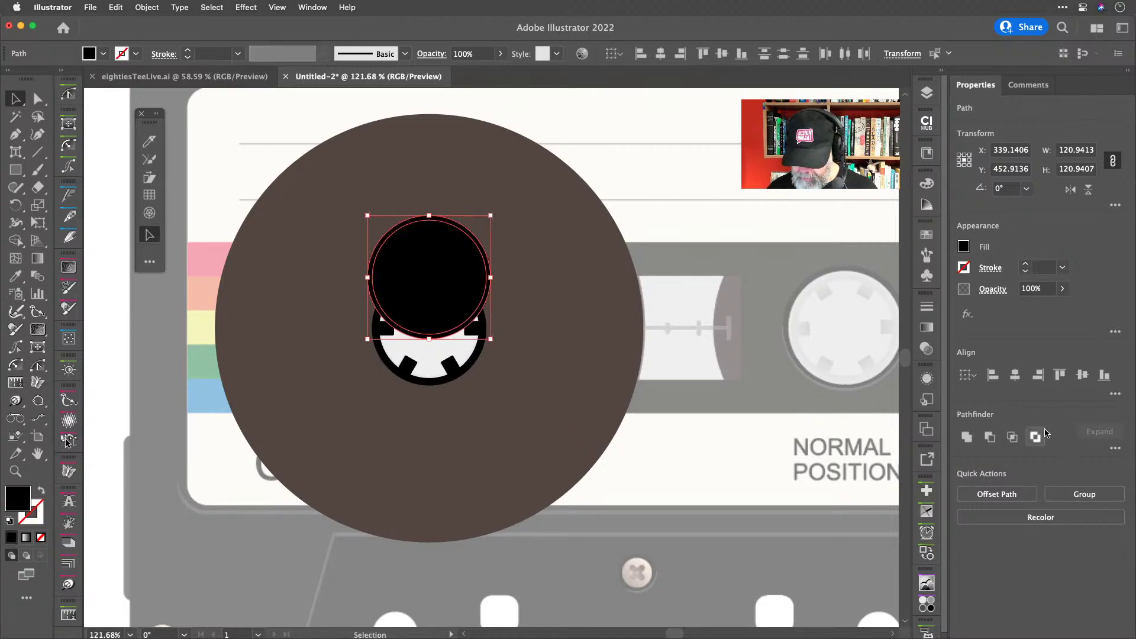
{"action": "left_click", "coordinate": [989, 438]}
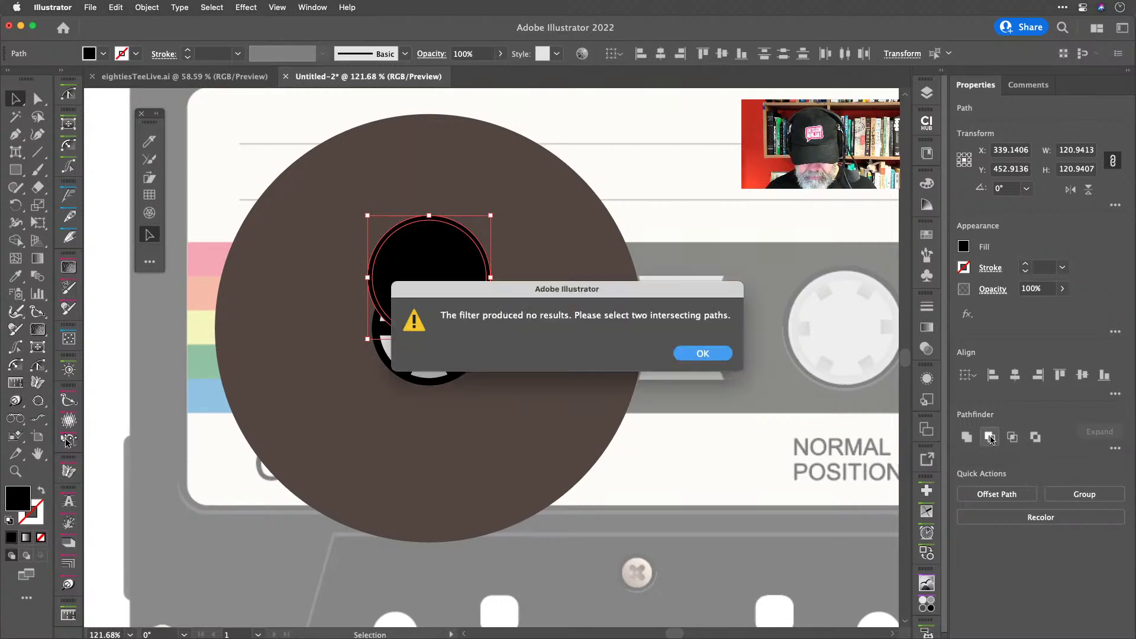
{"action": "left_click", "coordinate": [702, 353]}
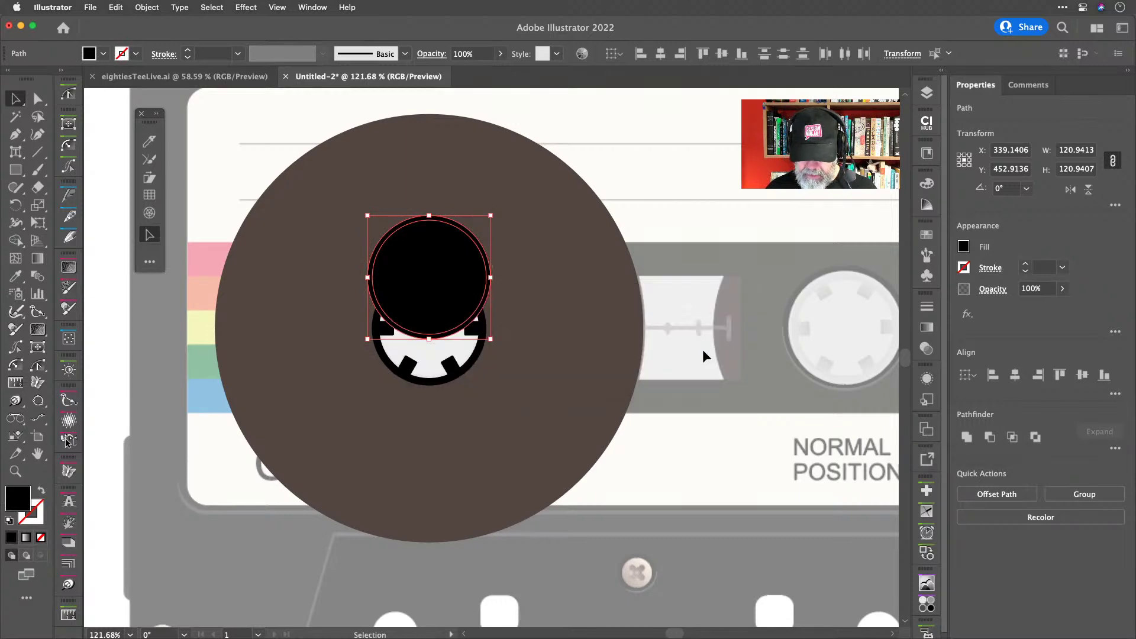
Move the larger black circle back down 50 px so it is centred on the reel.
{"action": "left_click", "coordinate": [664, 170]}
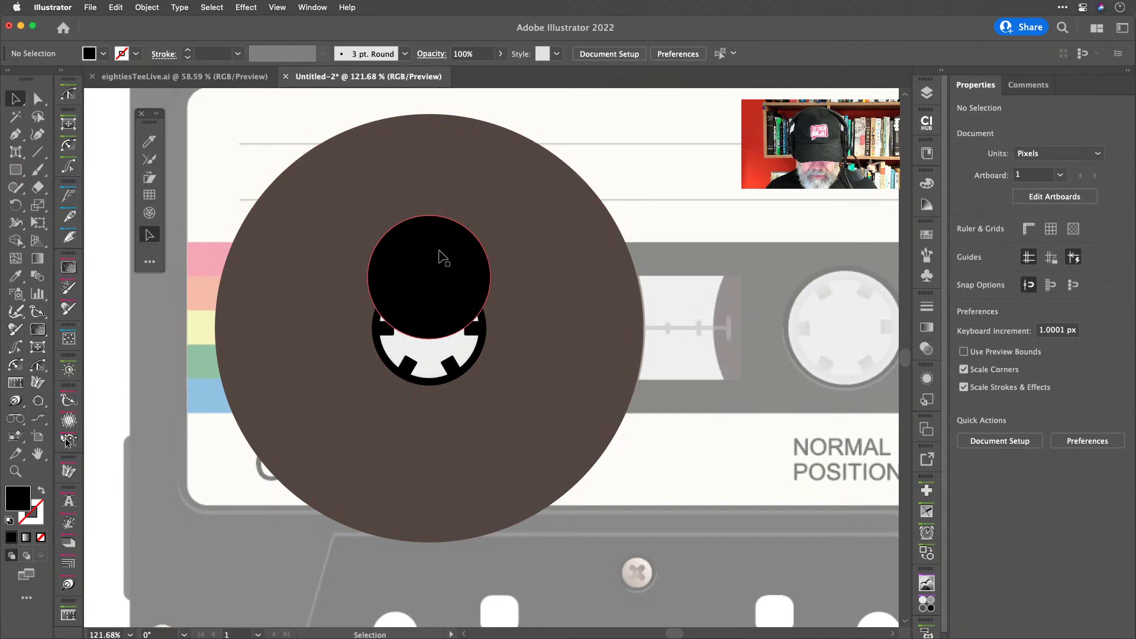
{"action": "left_click", "coordinate": [439, 256]}
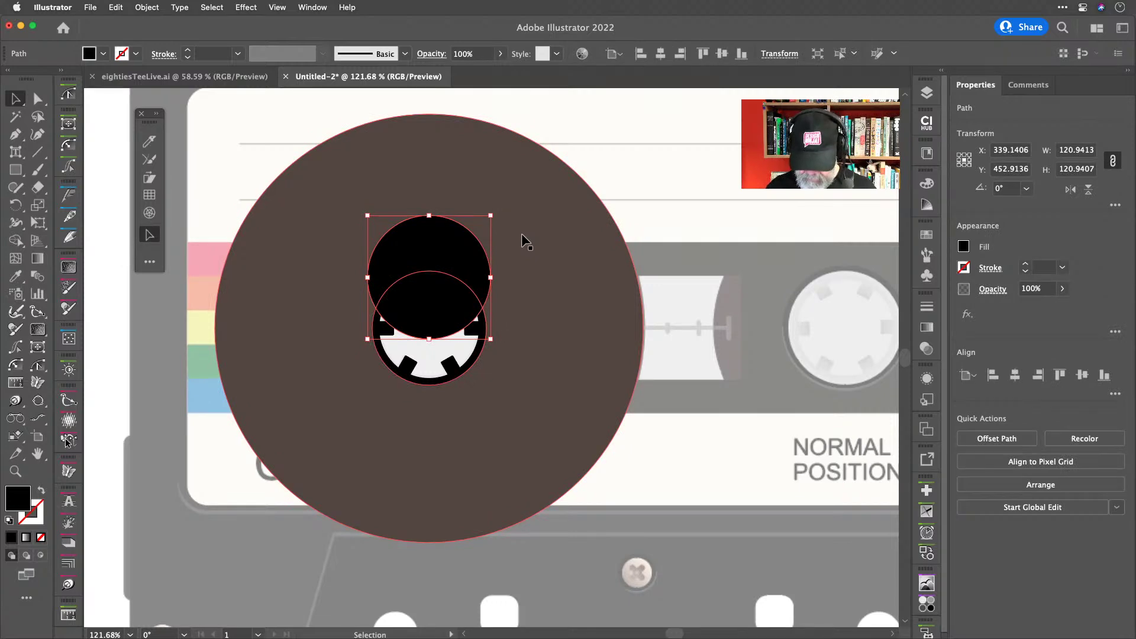
{"action": "key", "text": "shift+Down"}
{"action": "key", "text": "shift+Down"}
{"action": "key", "text": "shift+Down"}
{"action": "key", "text": "shift+Down"}
{"action": "key", "text": "shift+Down"}
{"action": "key", "text": "shift+Down"}
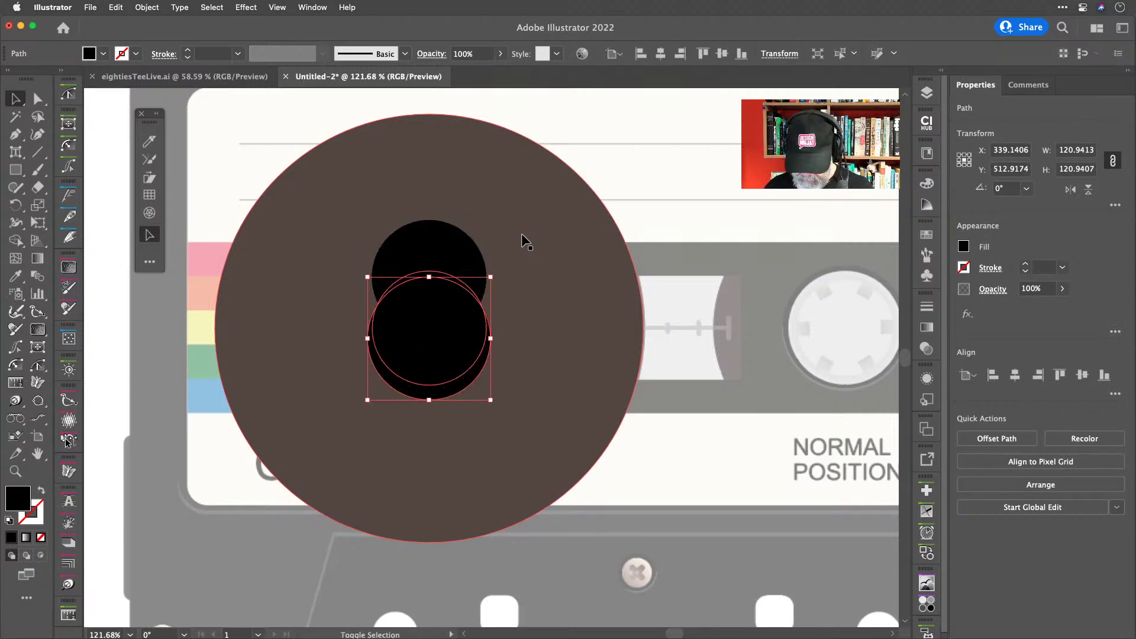
{"action": "key", "text": "shift+Up"}
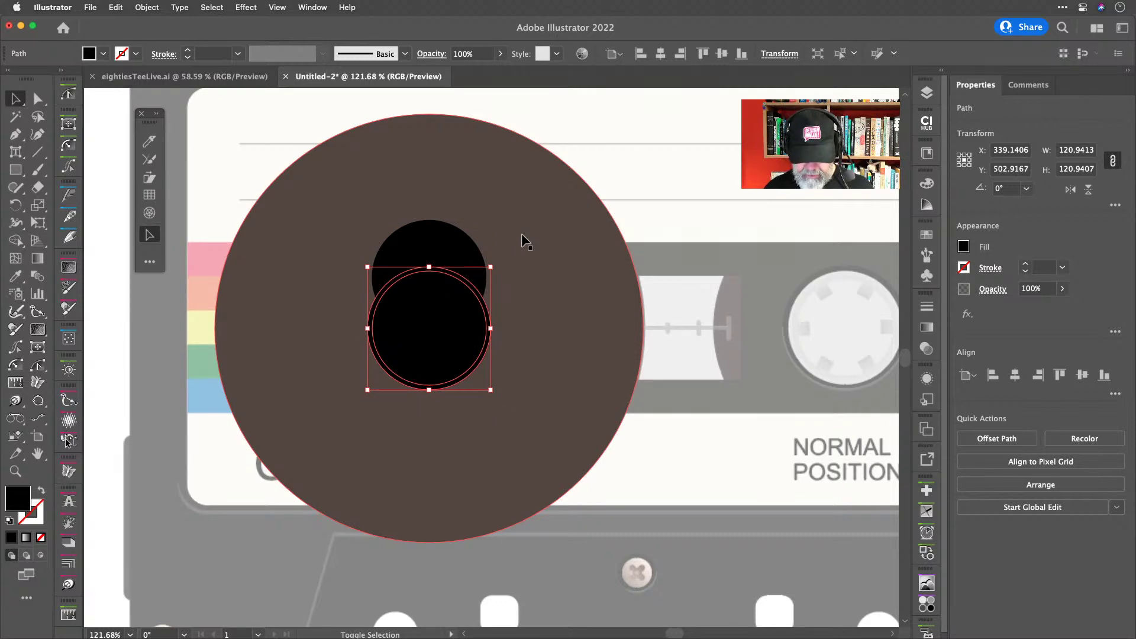
Fill the larger black circle with magenta and bring the smaller raised black circle to the front.
{"action": "left_click", "coordinate": [963, 246]}
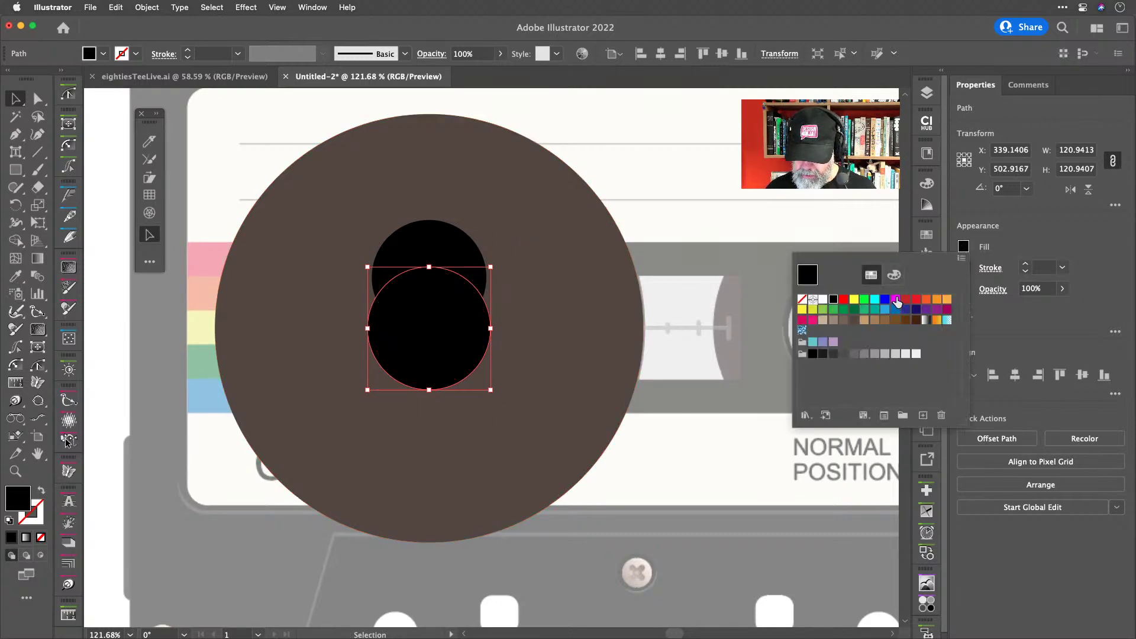
{"action": "left_click", "coordinate": [895, 299]}
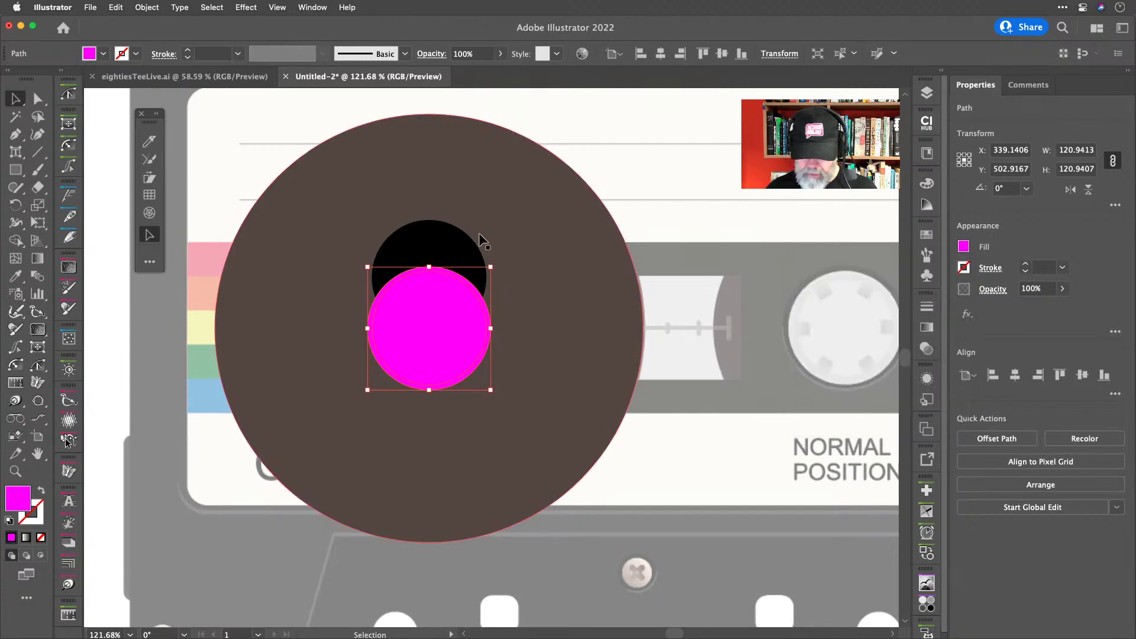
{"action": "left_click", "coordinate": [449, 242]}
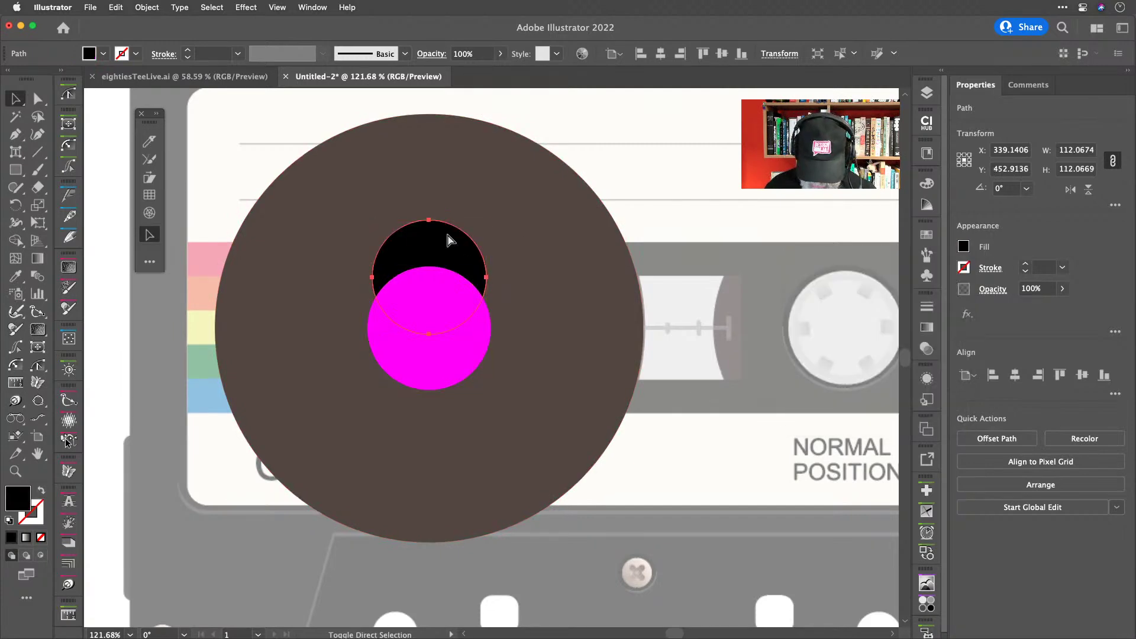
{"action": "key", "text": "super+shift+bracketright"}
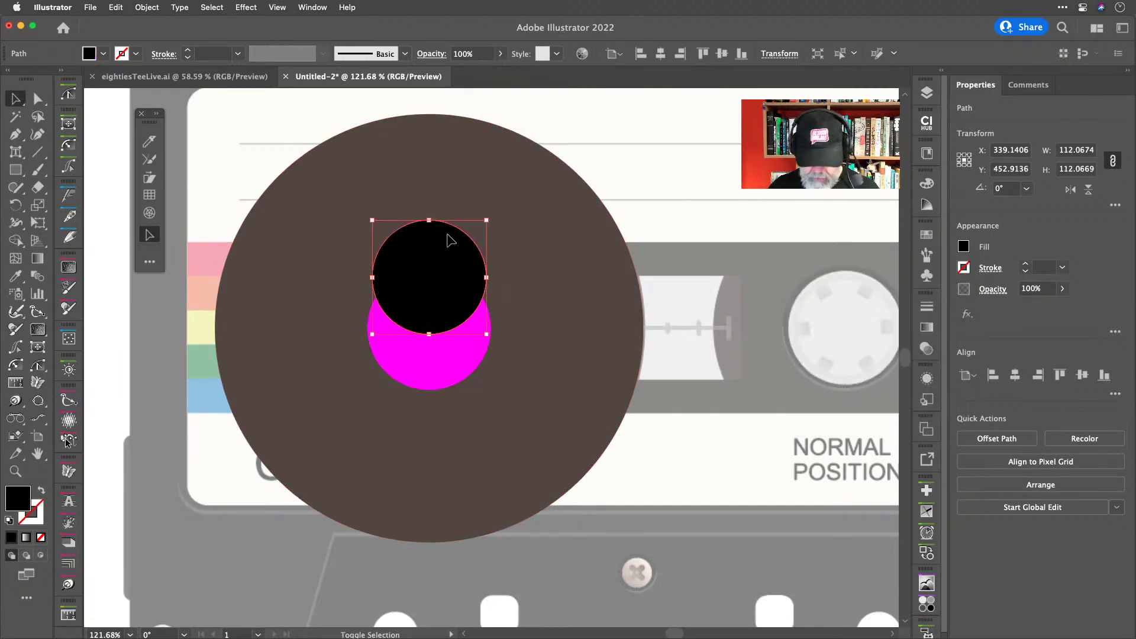
Move the smaller black circle down 50 px so it is centred on the magenta circle.
{"action": "key", "text": "Down"}
{"action": "key", "text": "Down"}
{"action": "key", "text": "Down"}
{"action": "key", "text": "Down"}
{"action": "key", "text": "Down"}
{"action": "key", "text": "Down"}
{"action": "key", "text": "Down"}
{"action": "key", "text": "Down"}
{"action": "key", "text": "Down"}
{"action": "key", "text": "Down"}
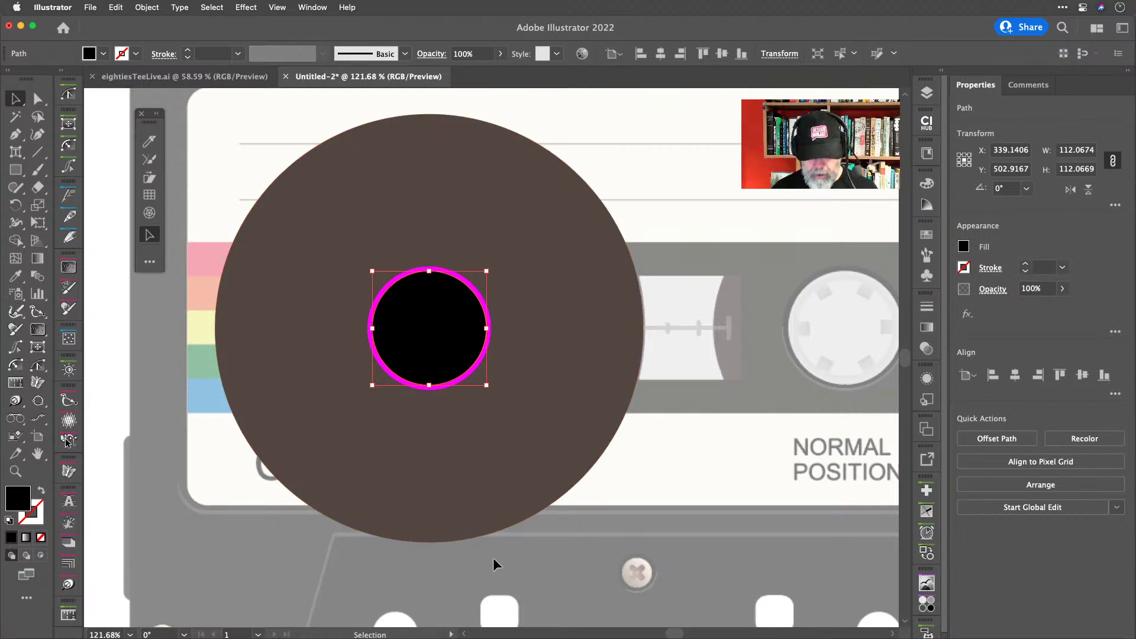
Cut the smaller black circle out of the magenta circle with Minus Front to form a ring.
{"action": "scroll", "coordinate": [436, 390], "scroll_direction": "up", "scroll_amount": 3}
{"action": "left_click", "coordinate": [430, 388], "text": "shift"}
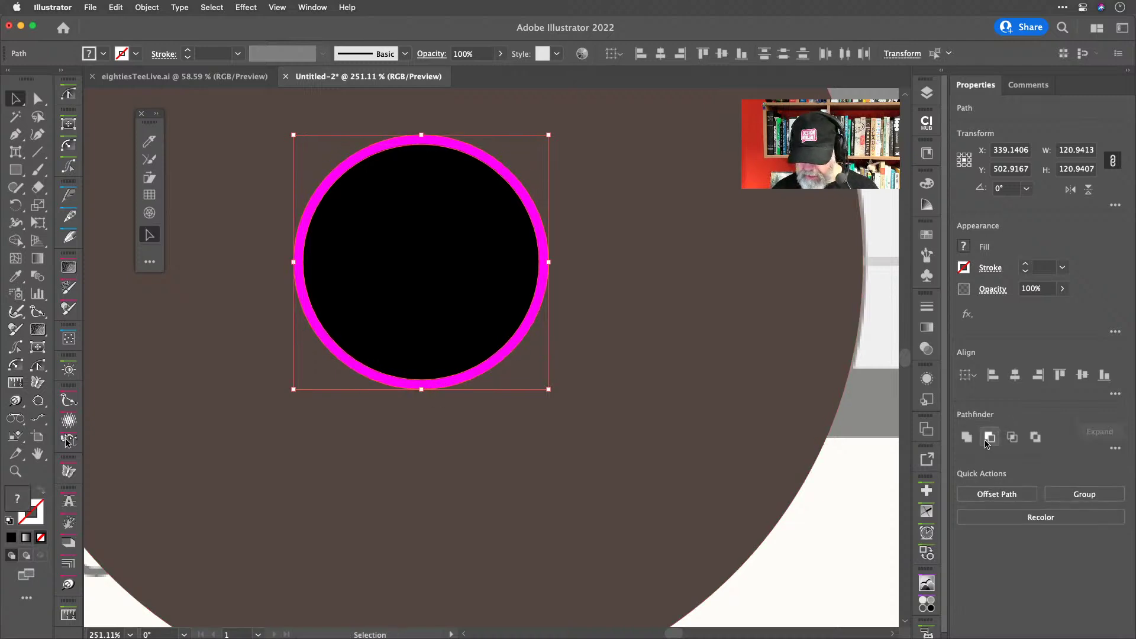
{"action": "left_click", "coordinate": [988, 438]}
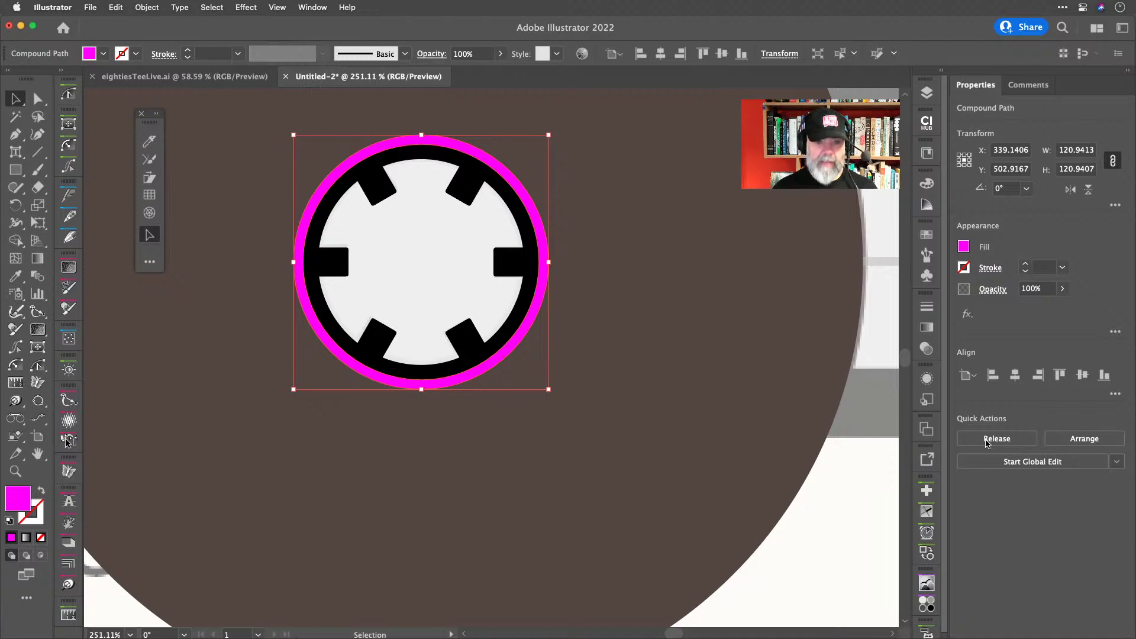
Try a white-to-black linear gradient fill on the ring around the toothed hub.
{"action": "key", "text": "period"}
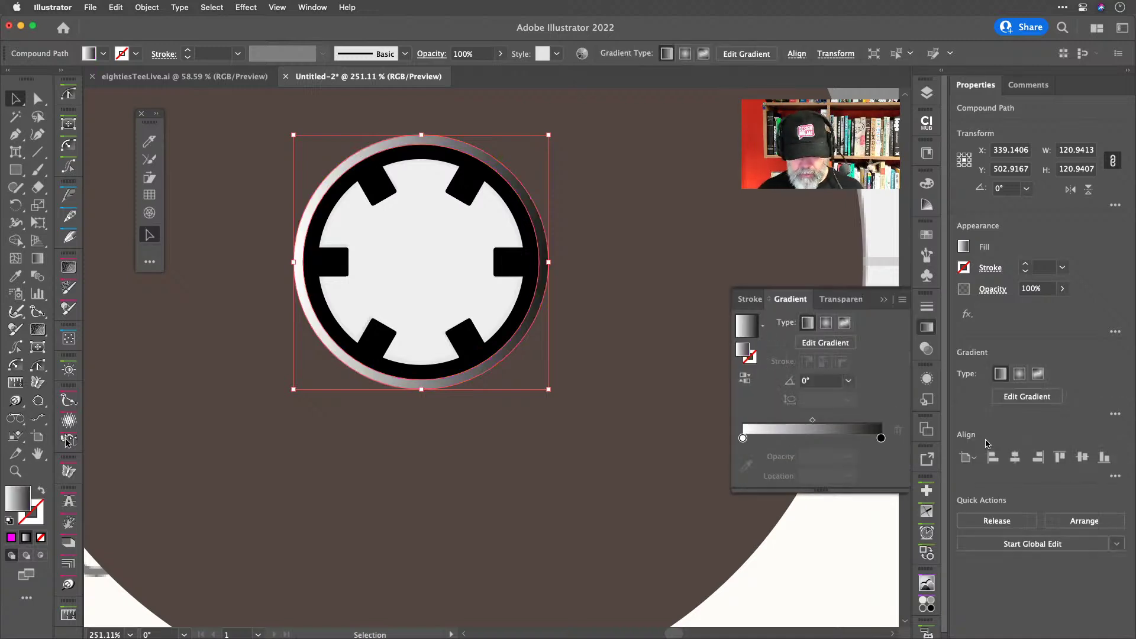
{"action": "left_click", "coordinate": [864, 236]}
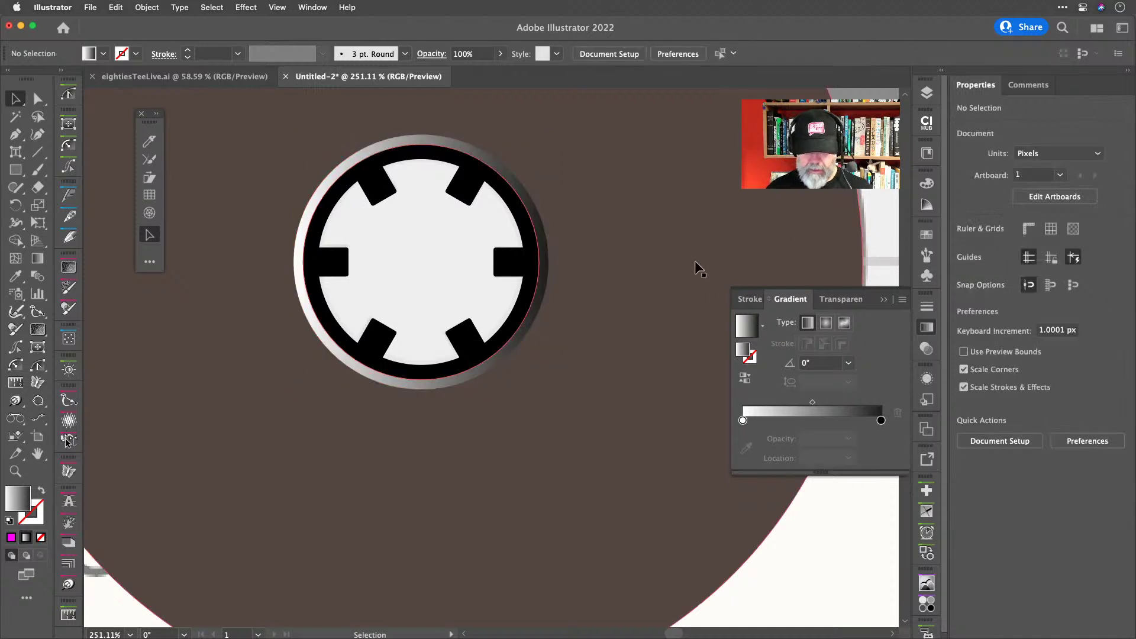
{"action": "key", "text": "super+0"}
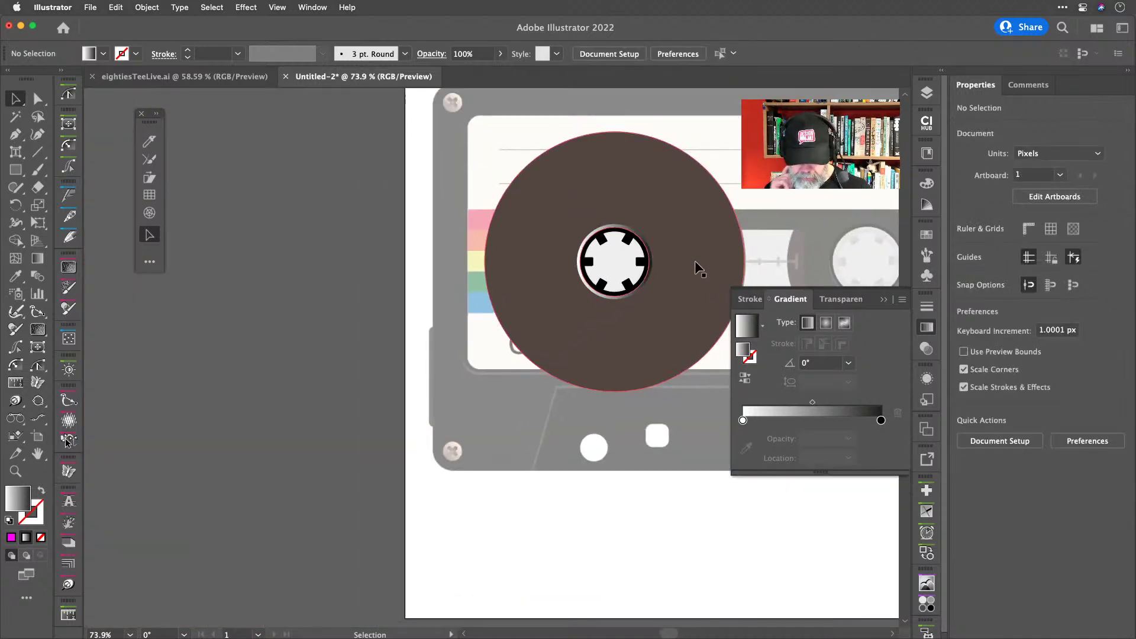
{"action": "scroll", "coordinate": [628, 237], "scroll_direction": "up", "scroll_amount": 3}
{"action": "scroll", "coordinate": [627, 236], "scroll_direction": "up", "scroll_amount": 3}
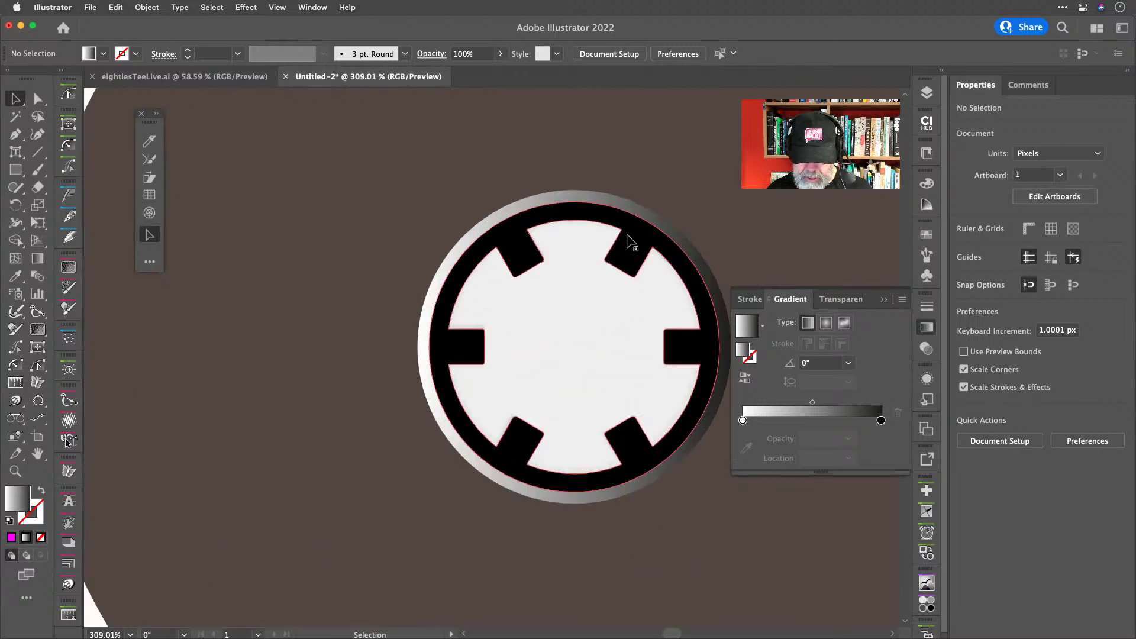
Restore the ring's solid magenta colour and swap fill and stroke, giving it a 1 pt magenta outline with no fill.
{"action": "left_click", "coordinate": [621, 201]}
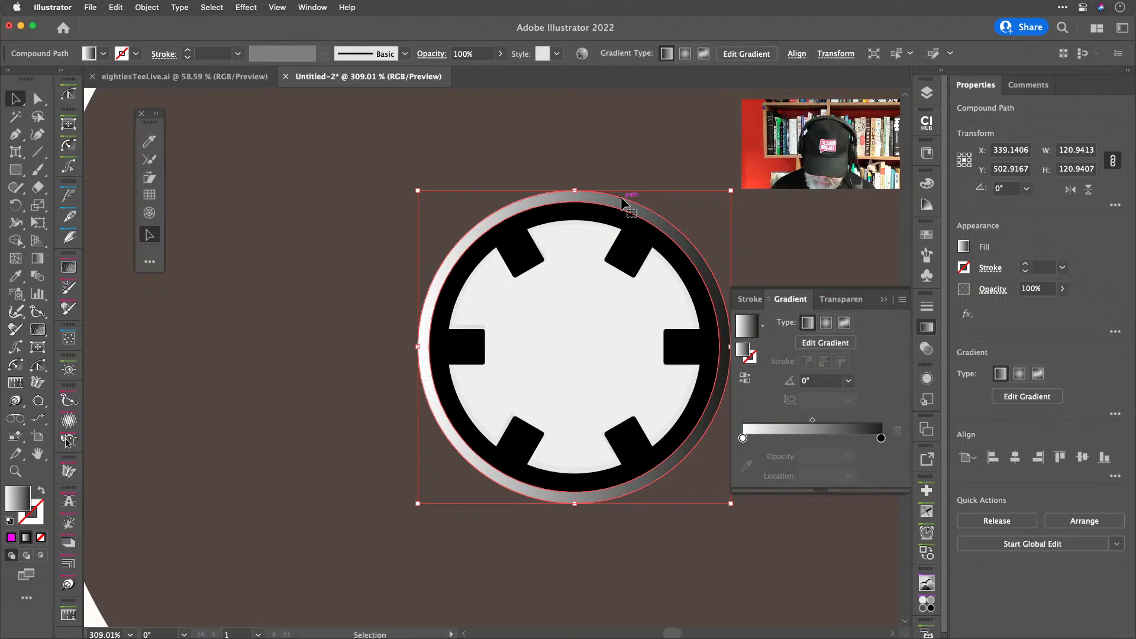
{"action": "key", "text": "comma"}
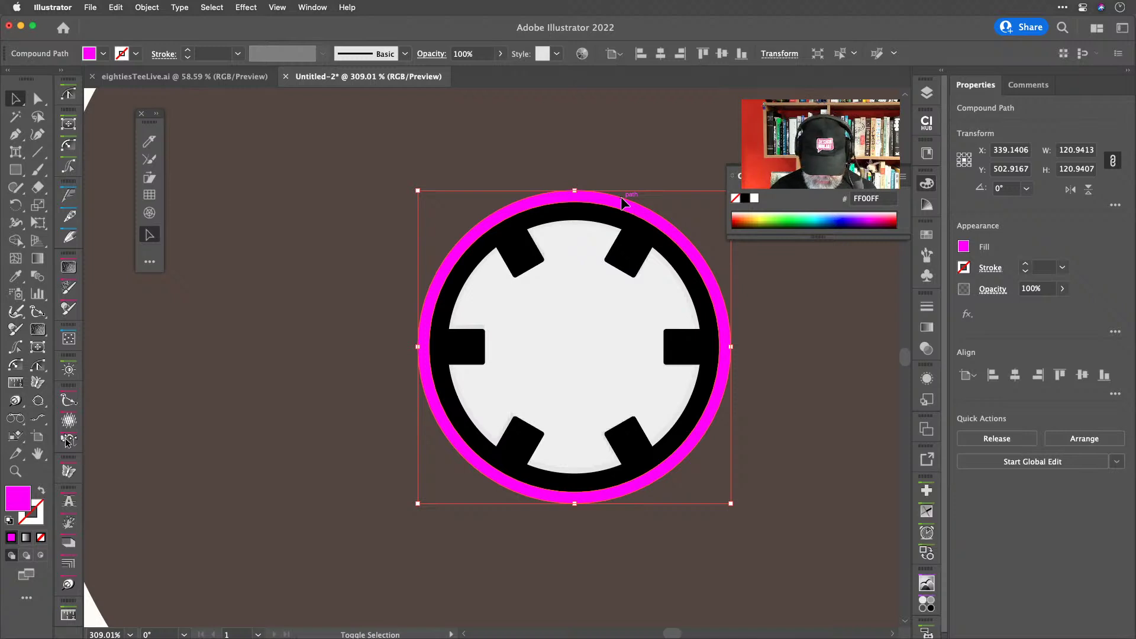
{"action": "key", "text": "shift+x"}
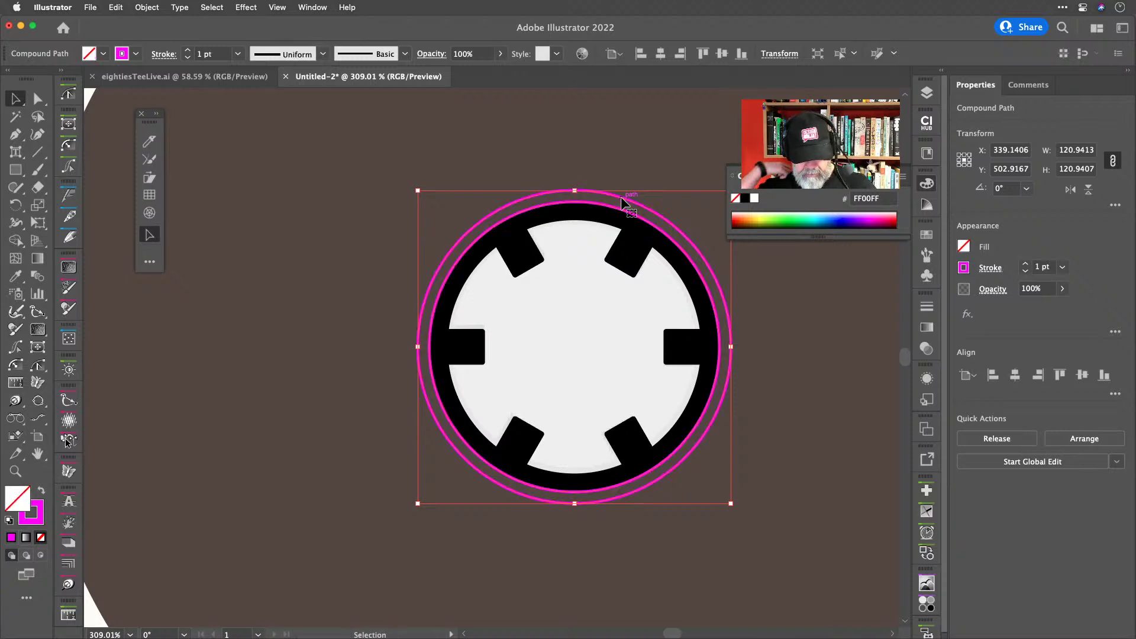
Select the brown disc, the magenta ring and the toothed hub of the left reel and group them.
{"action": "scroll", "coordinate": [625, 264], "scroll_direction": "down", "scroll_amount": 5}
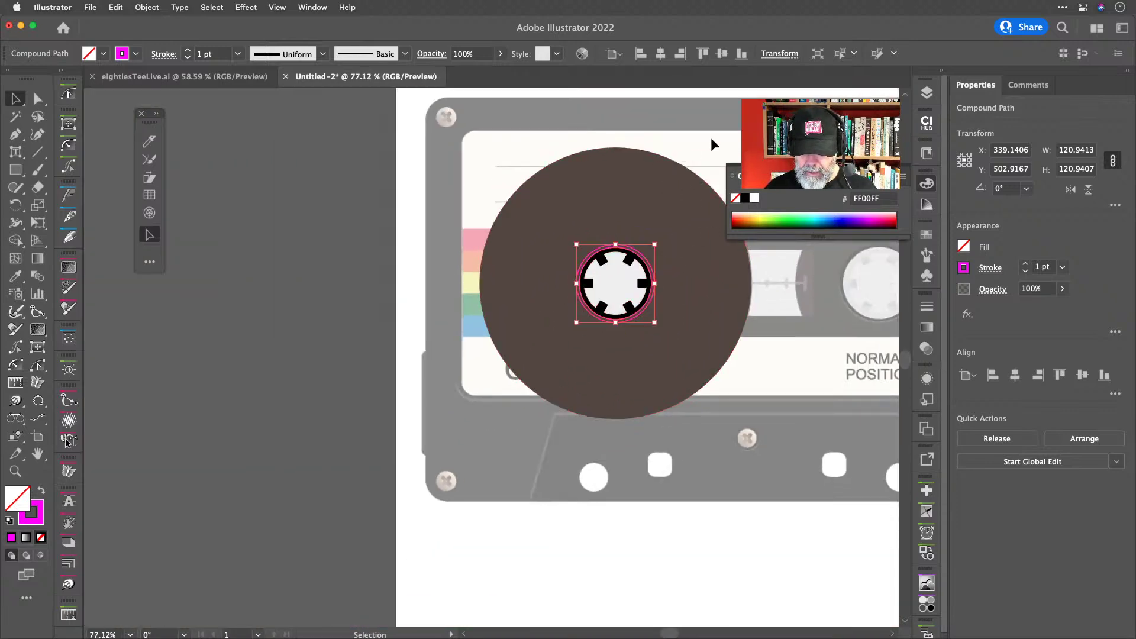
{"action": "left_click", "coordinate": [711, 144]}
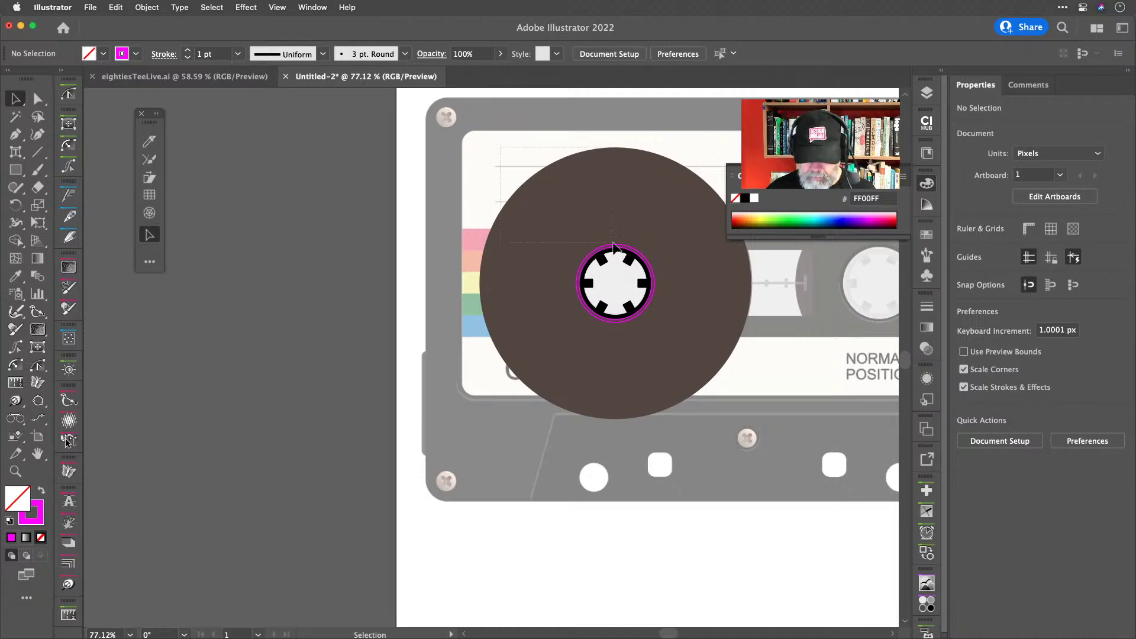
{"action": "left_click", "coordinate": [689, 336]}
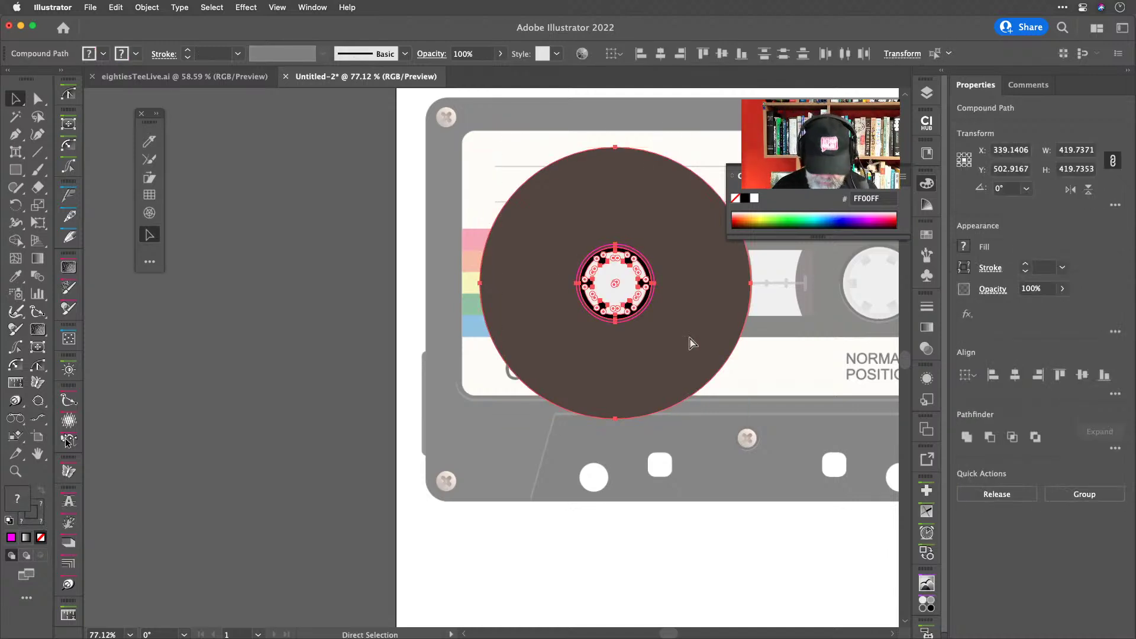
{"action": "key", "text": "super+g"}
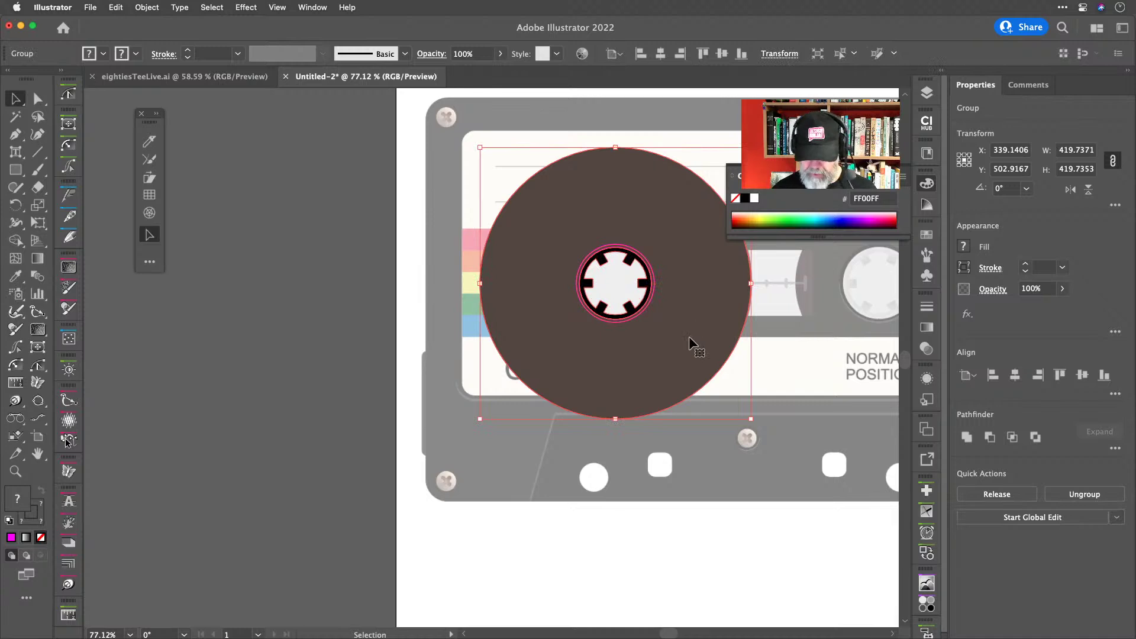
Show the document's layers.
{"action": "left_click", "coordinate": [927, 93]}
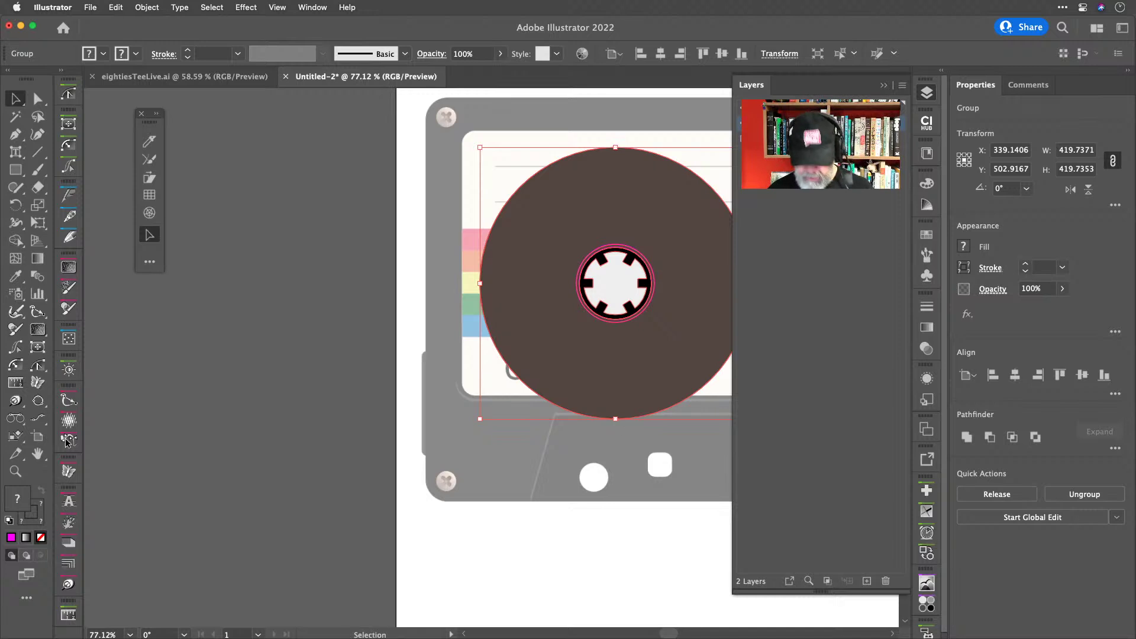
{"action": "key", "text": "a"}
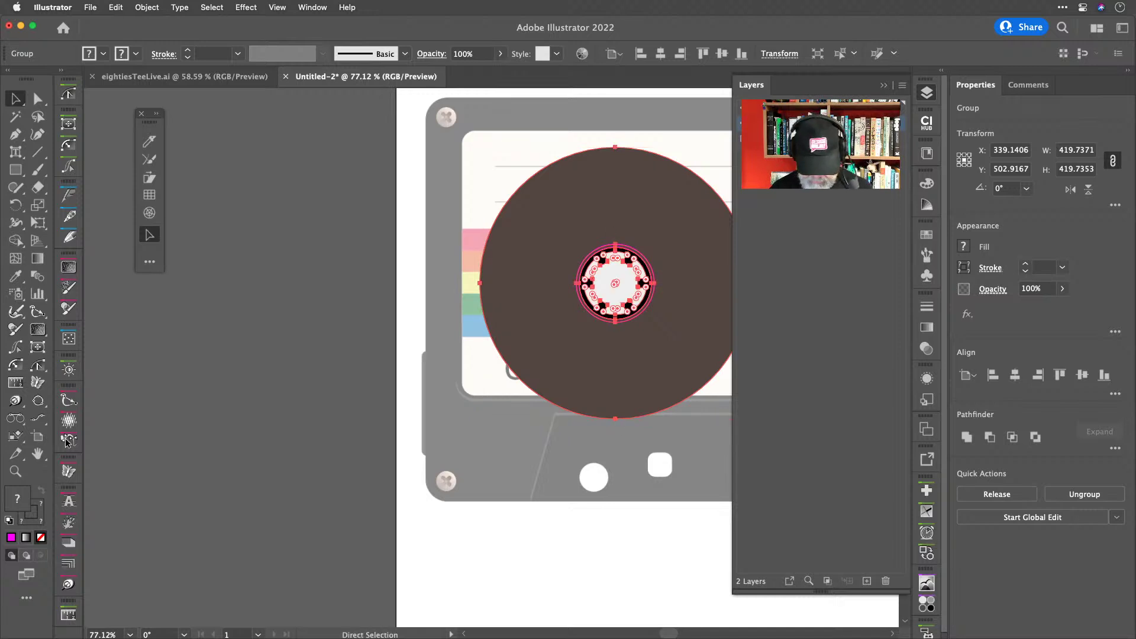
{"action": "key", "text": "v"}
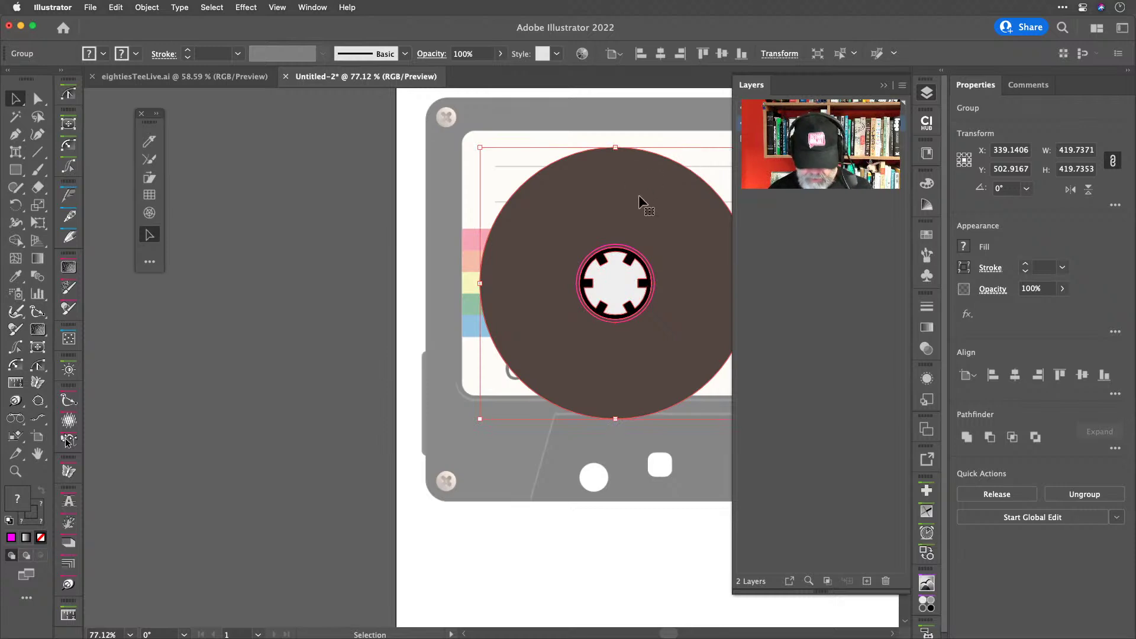
Duplicate the grouped reel and move the copy horizontally across the cassette, roughly onto the right reel of the image.
{"action": "left_click_drag", "start_coordinate": [637, 194], "coordinate": [565, 194]}
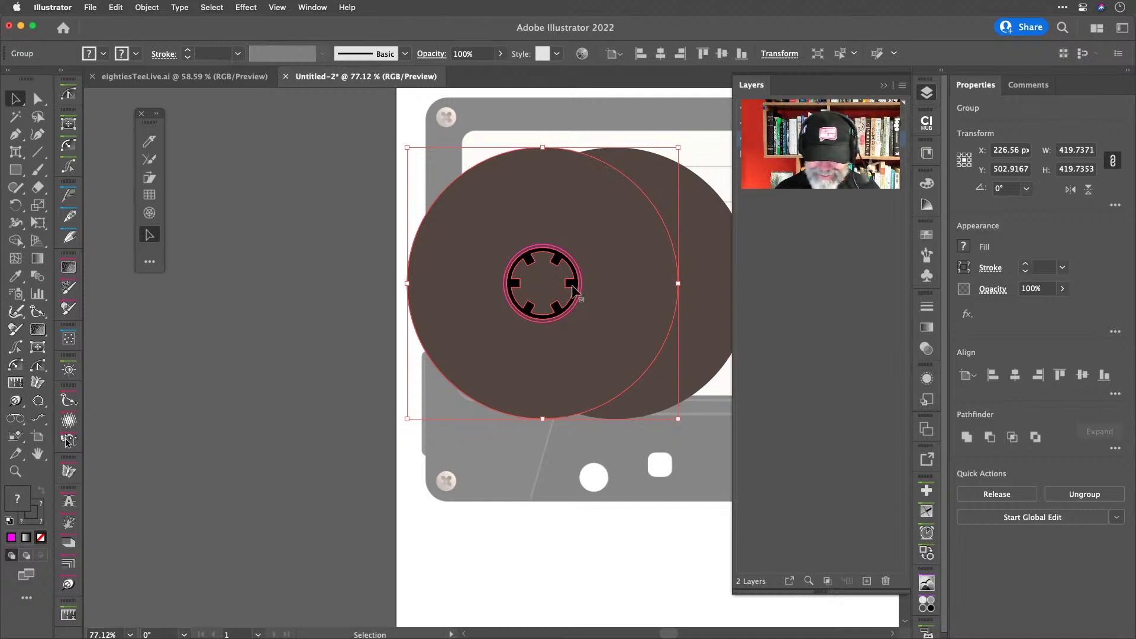
{"action": "scroll", "coordinate": [571, 290], "scroll_direction": "right", "scroll_amount": 8}
{"action": "scroll", "coordinate": [571, 285], "scroll_direction": "down", "scroll_amount": 5}
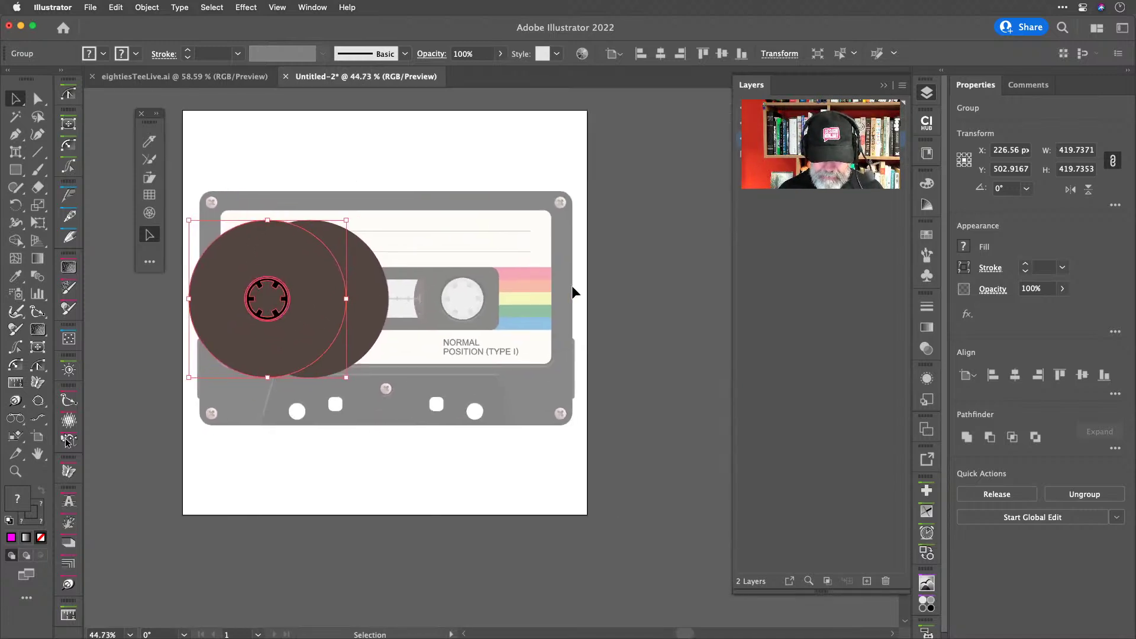
{"action": "key", "text": "shift+Right"}
{"action": "key", "text": "shift+Right"}
{"action": "key", "text": "shift+Right"}
{"action": "key", "text": "shift+Right"}
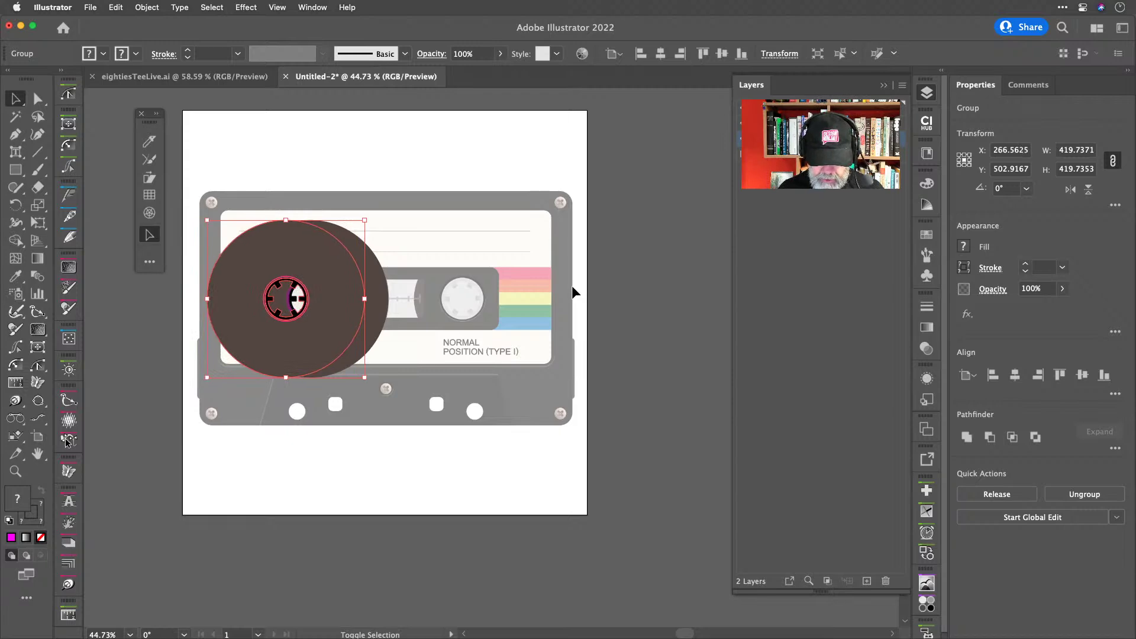
{"action": "key", "text": "shift+Right"}
{"action": "key", "text": "shift+Right"}
{"action": "key", "text": "shift+Right"}
{"action": "key", "text": "shift+Right"}
{"action": "key", "text": "shift+Right"}
{"action": "key", "text": "shift+Right"}
{"action": "key", "text": "shift+Right"}
{"action": "key", "text": "shift+Right"}
{"action": "key", "text": "shift+Right"}
{"action": "key", "text": "shift+Right"}
{"action": "key", "text": "shift+Right"}
{"action": "key", "text": "shift+Right"}
{"action": "key", "text": "shift+Right"}
{"action": "key", "text": "shift+Right"}
{"action": "key", "text": "shift+Right"}
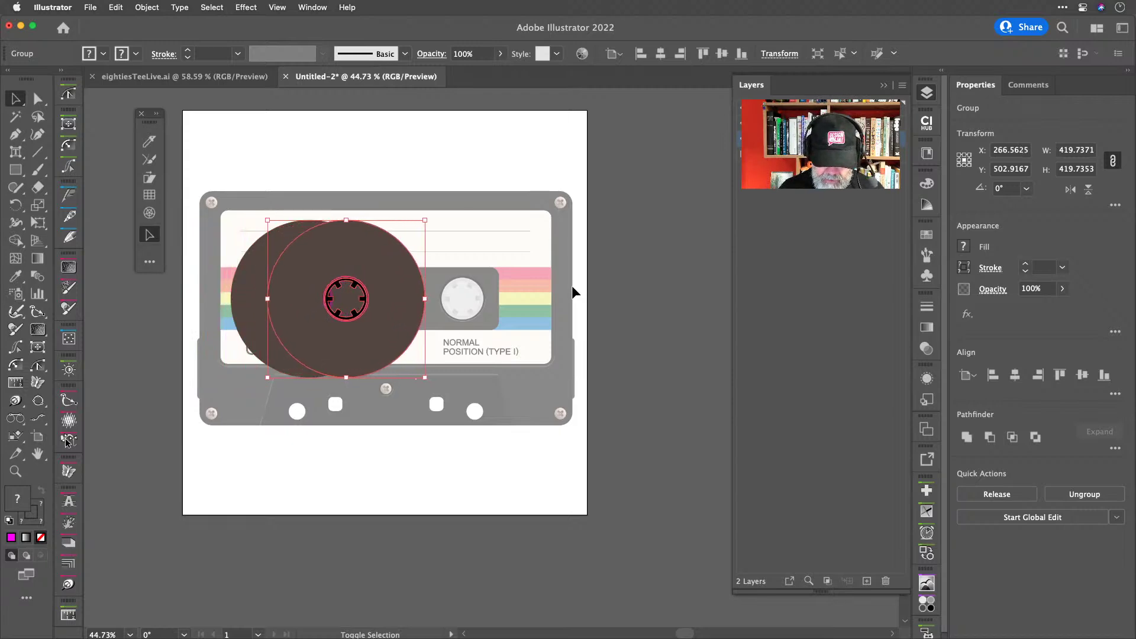
{"action": "key", "text": "shift+Right"}
{"action": "key", "text": "shift+Right"}
{"action": "key", "text": "shift+Right"}
{"action": "key", "text": "shift+Right"}
{"action": "key", "text": "shift+Right"}
{"action": "key", "text": "shift+Right"}
{"action": "key", "text": "shift+Right"}
{"action": "key", "text": "shift+Right"}
{"action": "key", "text": "shift+Right"}
{"action": "key", "text": "shift+Right"}
{"action": "key", "text": "shift+Right"}
{"action": "key", "text": "shift+Right"}
{"action": "key", "text": "shift+Right"}
{"action": "key", "text": "shift+Right"}
{"action": "key", "text": "shift+Right"}
{"action": "key", "text": "shift+Right"}
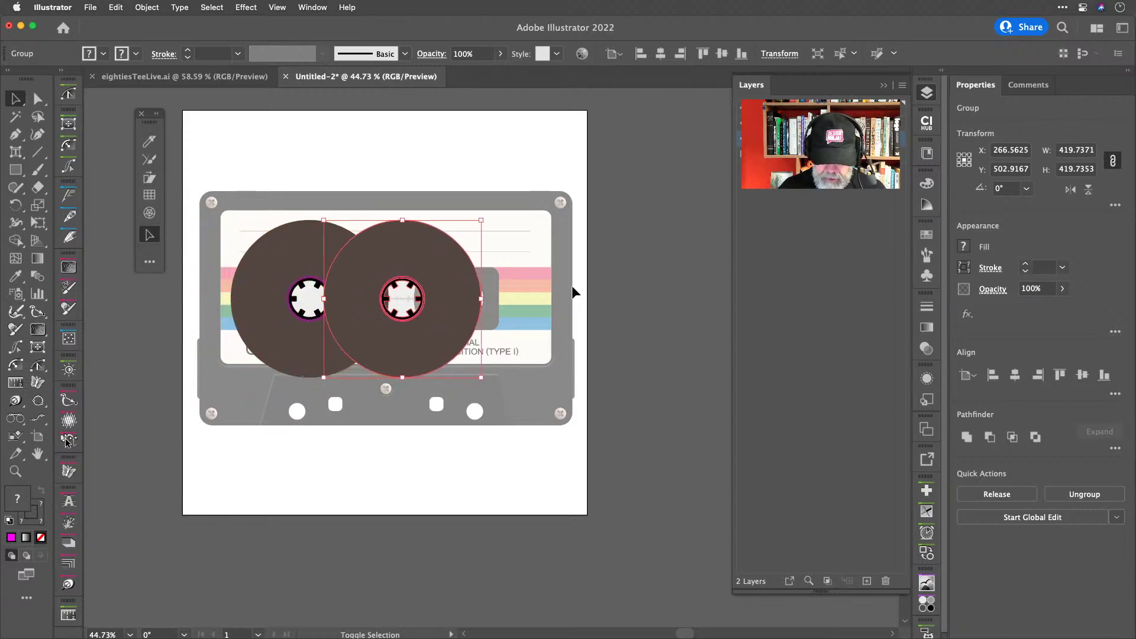
{"action": "key", "text": "shift+Right"}
{"action": "key", "text": "shift+Right"}
{"action": "key", "text": "shift+Right"}
{"action": "key", "text": "shift+Right"}
{"action": "key", "text": "shift+Right"}
{"action": "key", "text": "shift+Right"}
{"action": "key", "text": "shift+Right"}
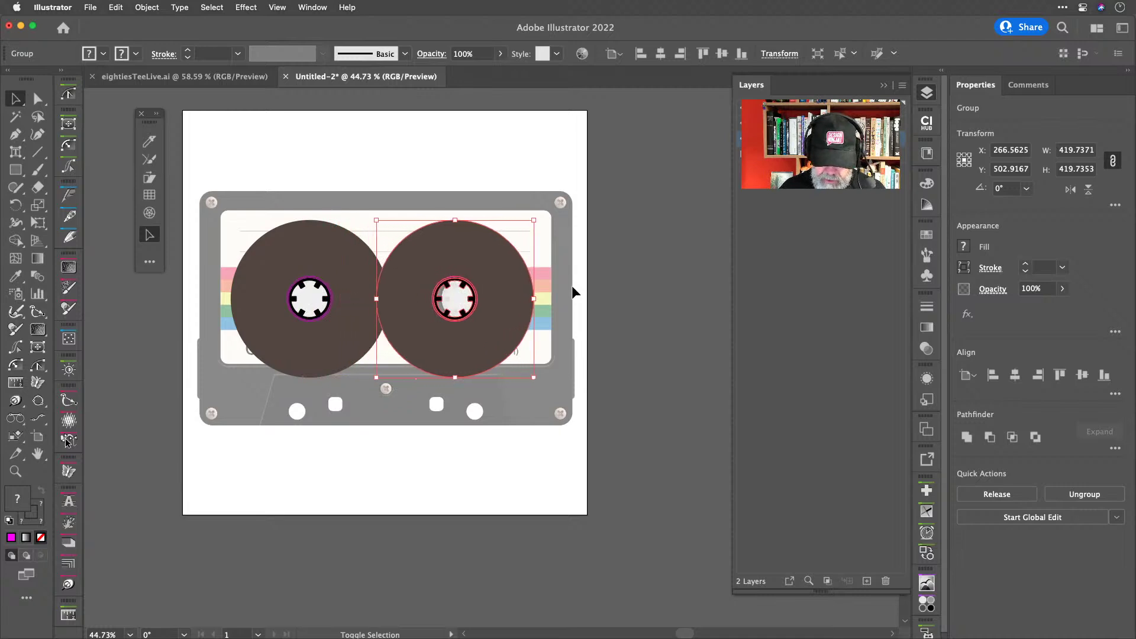
{"action": "key", "text": "shift+Right"}
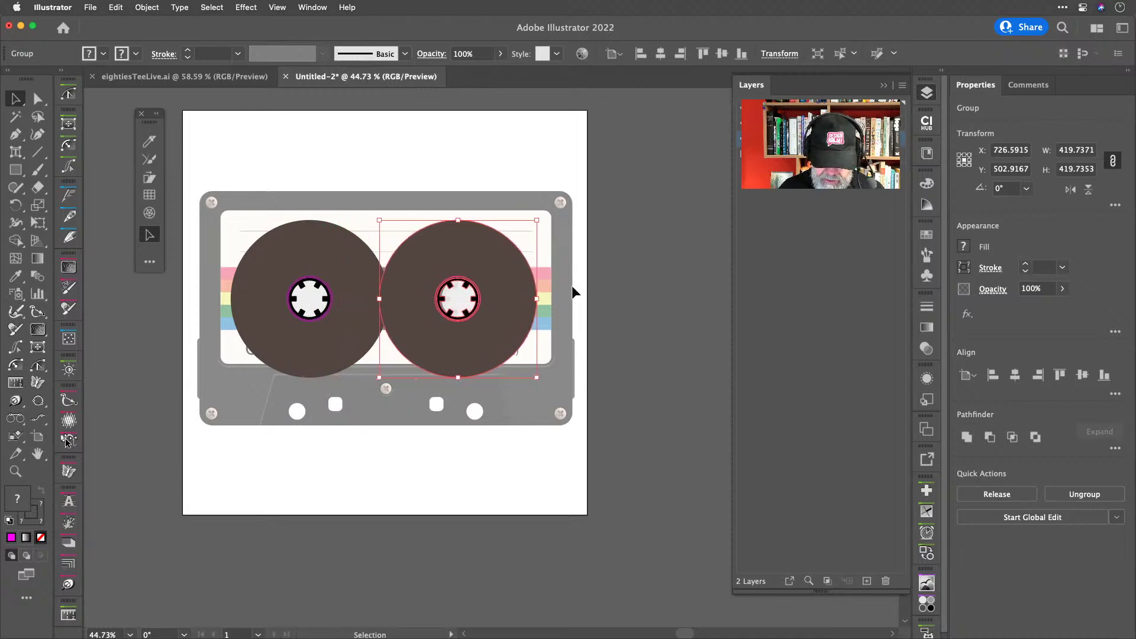
Nudge the copied reel horizontally to X 742.5925 px to align it with the right reel of the image.
{"action": "key", "text": "Right"}
{"action": "key", "text": "Right"}
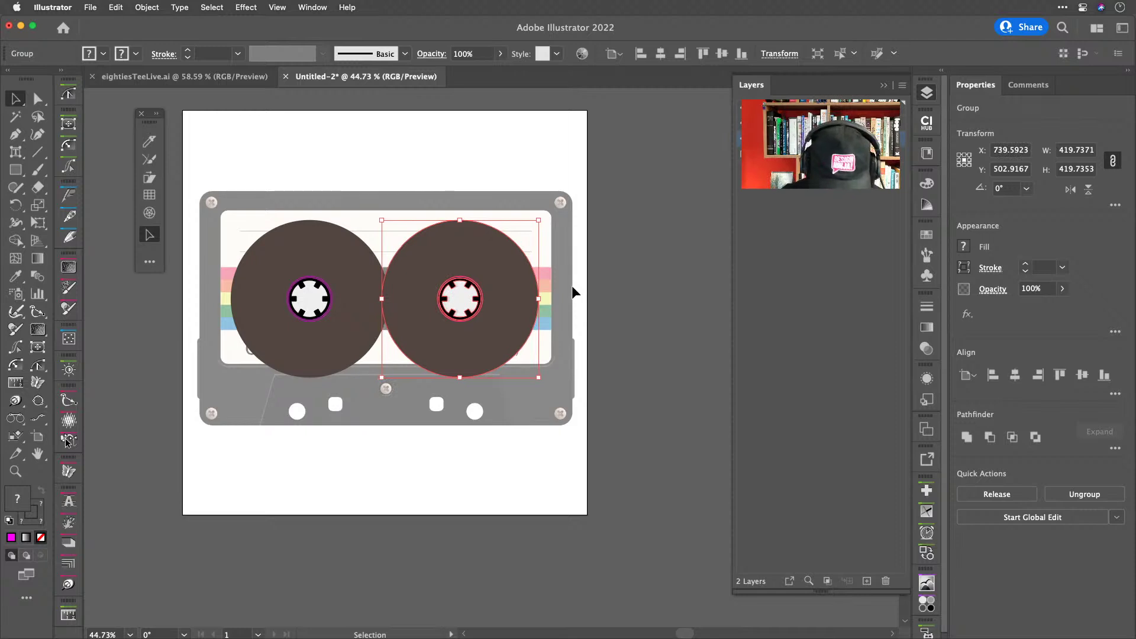
{"action": "key", "text": "Left"}
{"action": "key", "text": "Left"}
{"action": "key", "text": "Left"}
{"action": "key", "text": "Left"}
{"action": "key", "text": "Left"}
{"action": "key", "text": "Left"}
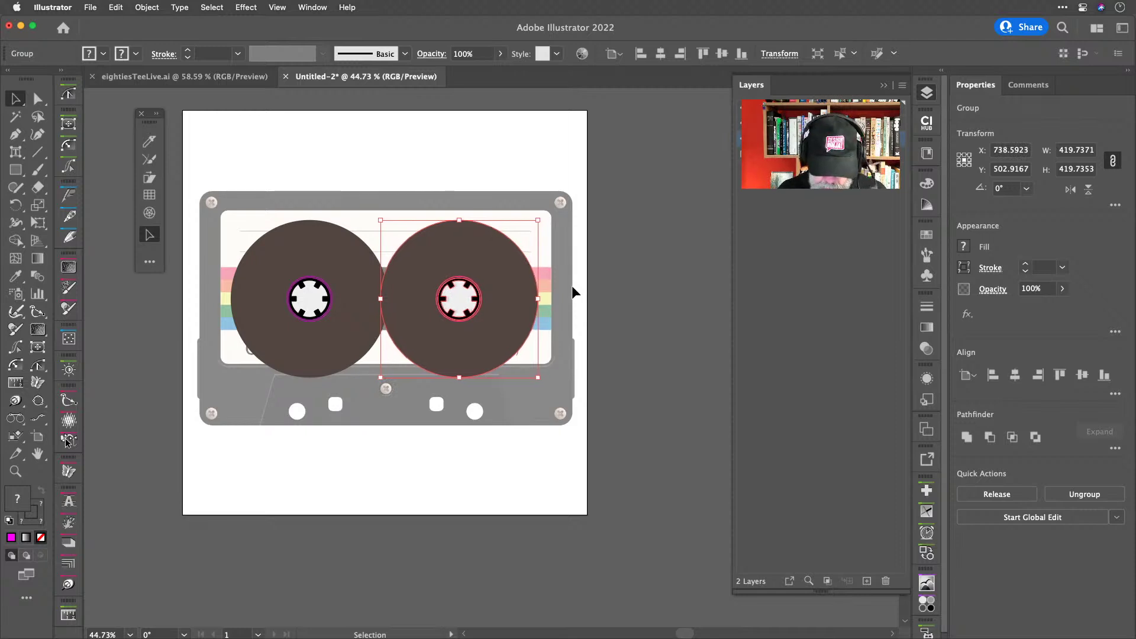
{"action": "key", "text": "Right"}
{"action": "key", "text": "Right"}
{"action": "key", "text": "Right"}
{"action": "key", "text": "Right"}
{"action": "key", "text": "Right"}
{"action": "key", "text": "Right"}
{"action": "key", "text": "Right"}
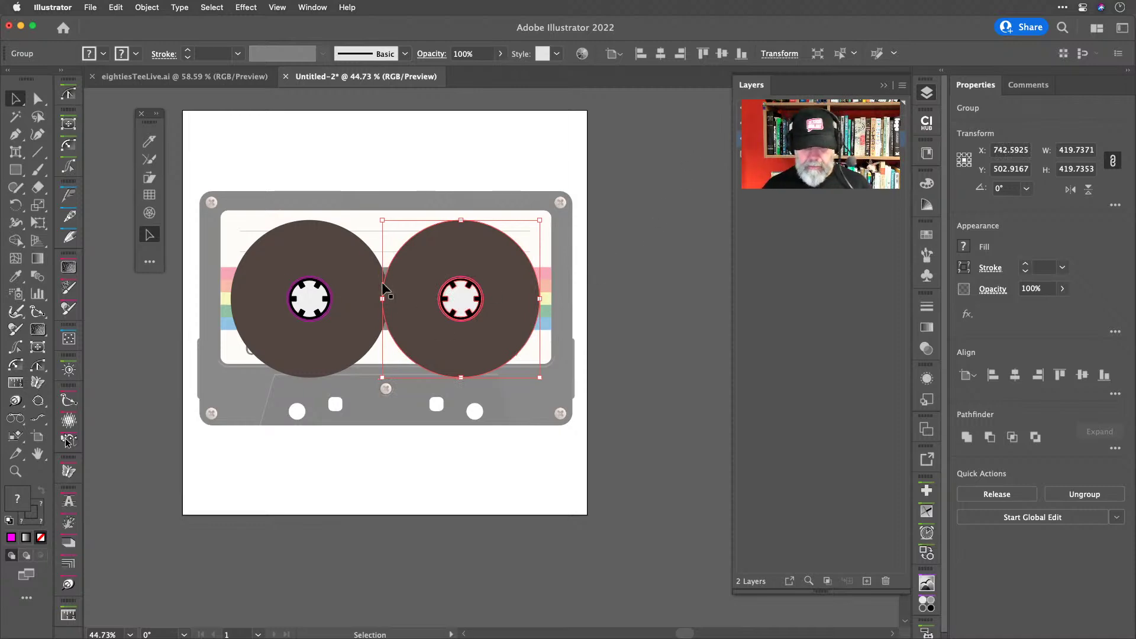
{"action": "scroll", "coordinate": [460, 250], "scroll_direction": "up", "scroll_amount": 5}
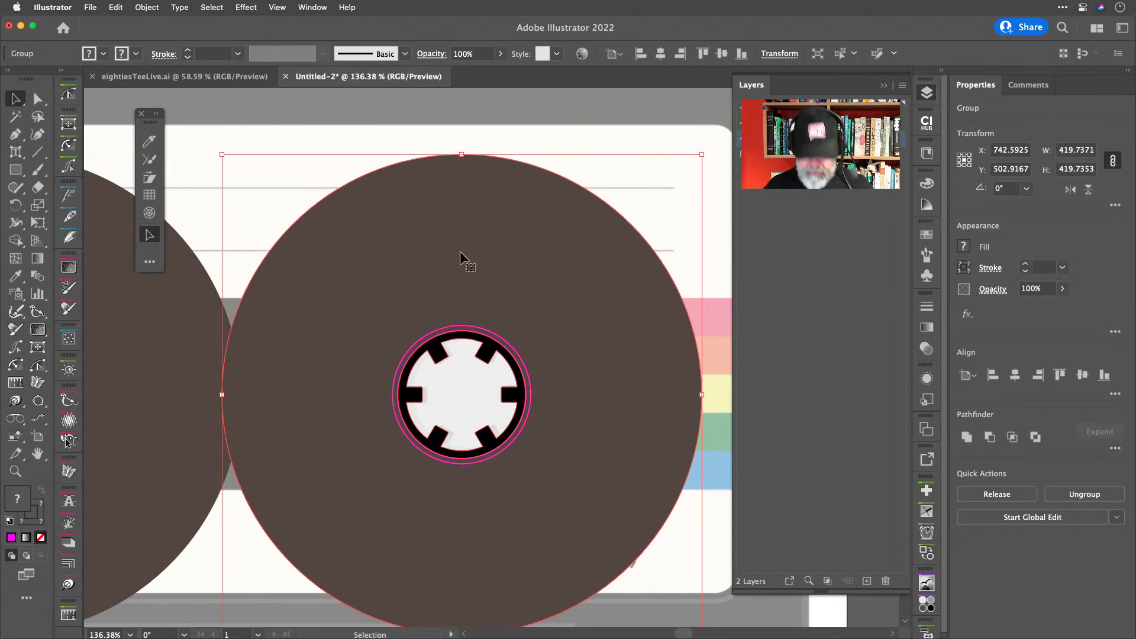
{"action": "key", "text": "a"}
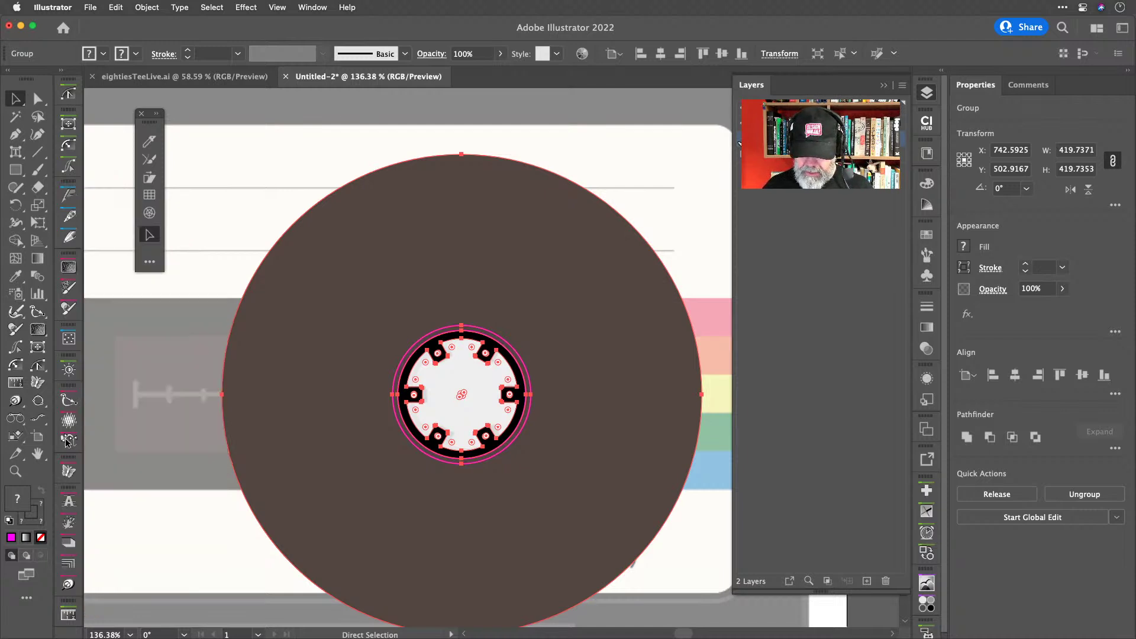
{"action": "key", "text": "v"}
{"action": "key", "text": "a"}
{"action": "key", "text": "v"}
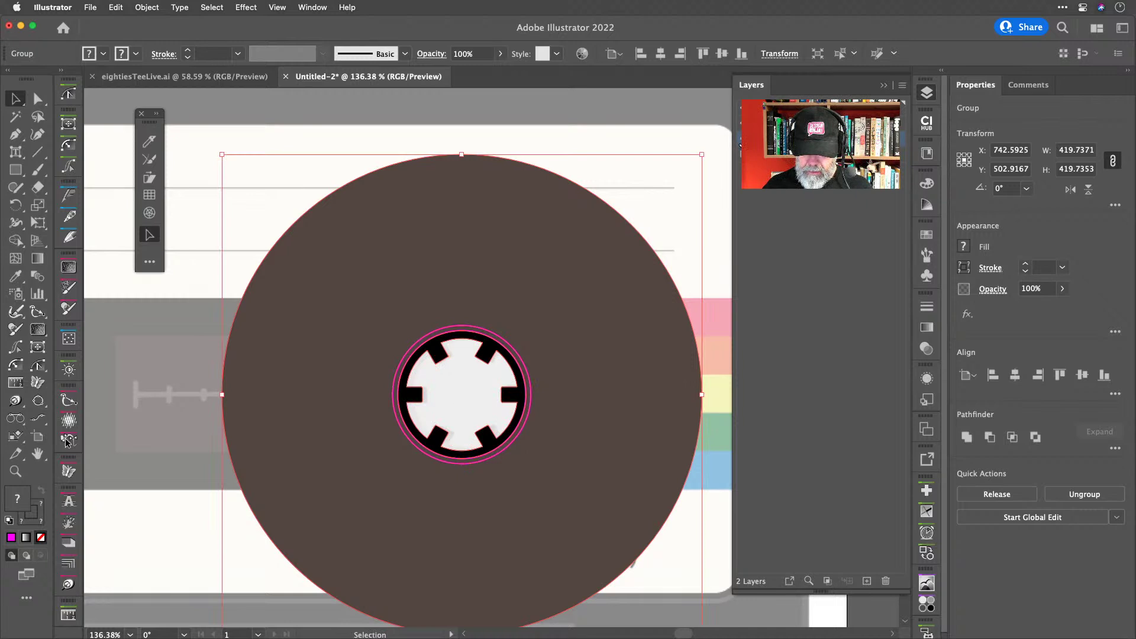
{"action": "key", "text": "a"}
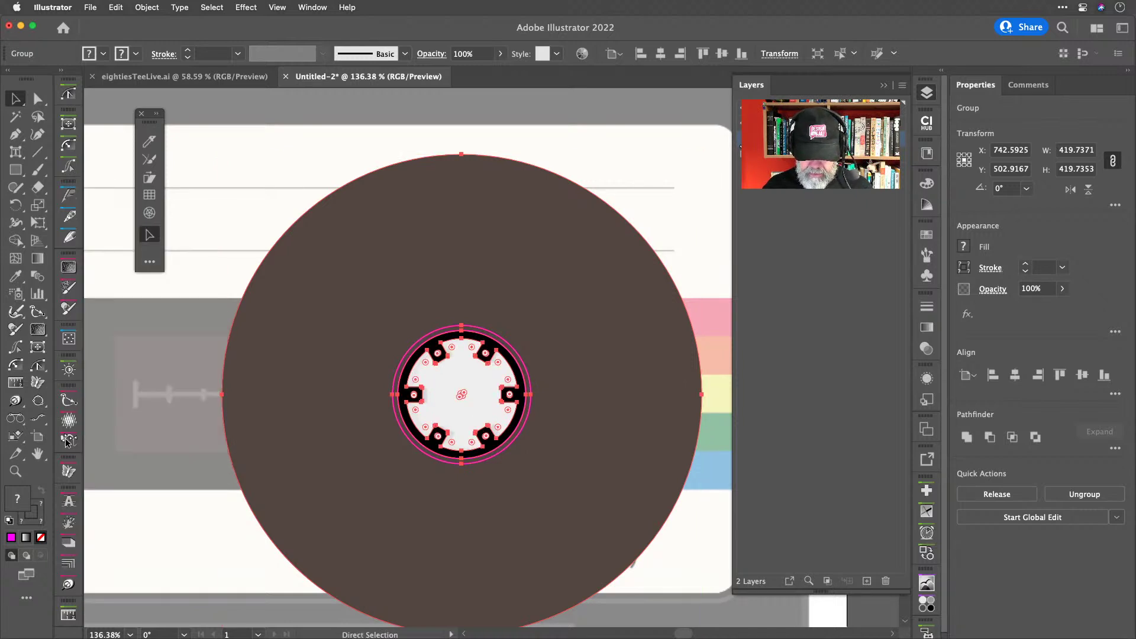
{"action": "key", "text": "Delete"}
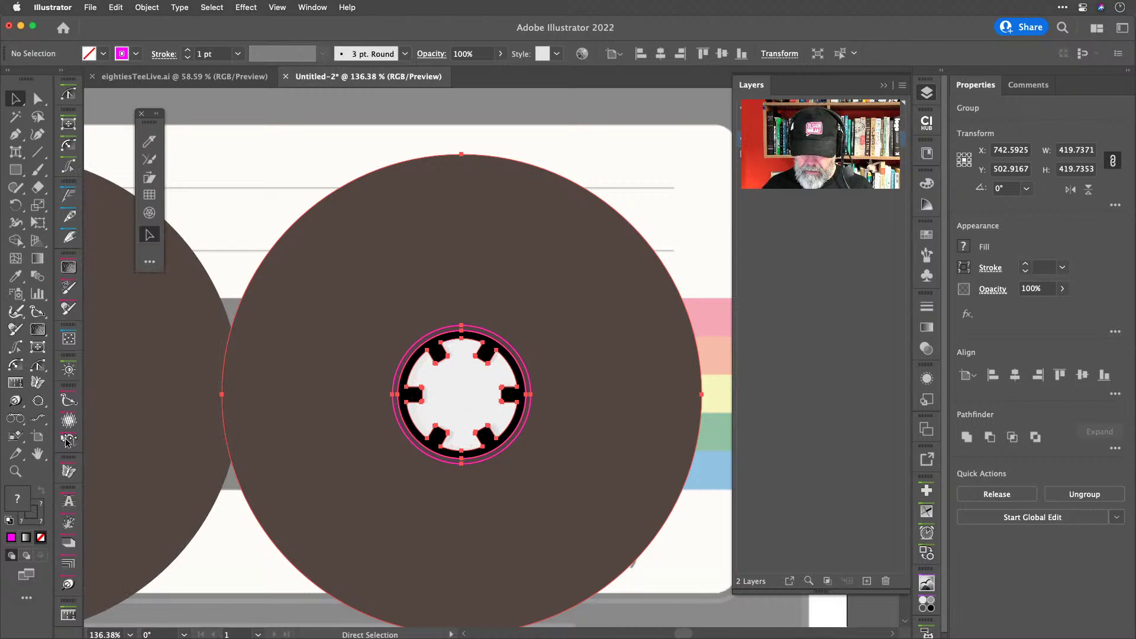
{"action": "key", "text": "super+z"}
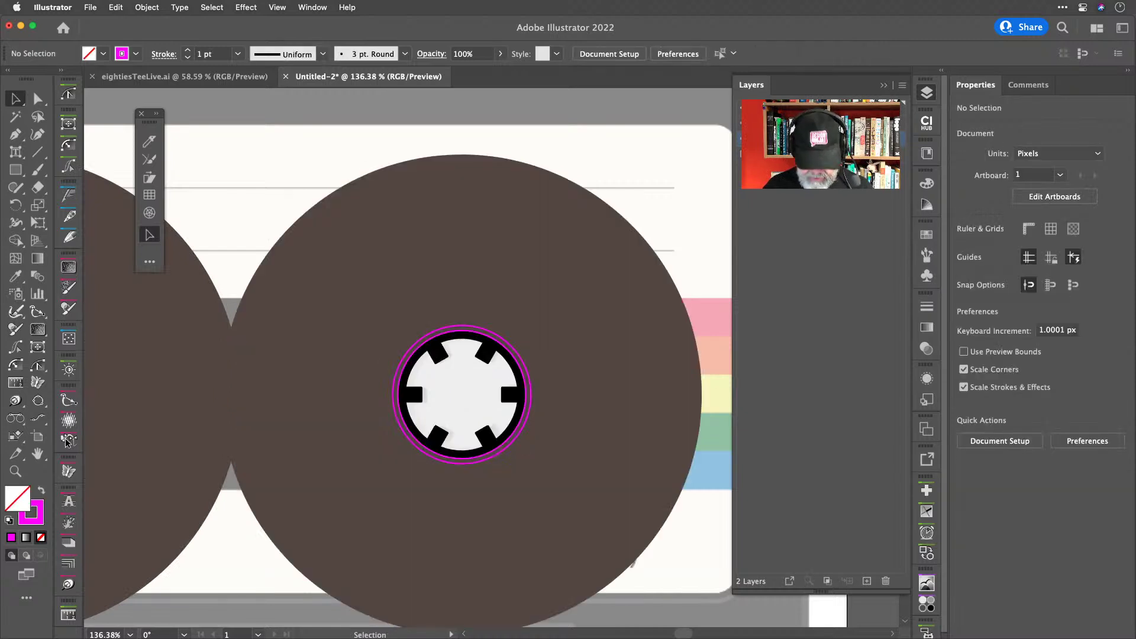
{"action": "key", "text": "super+shift+z"}
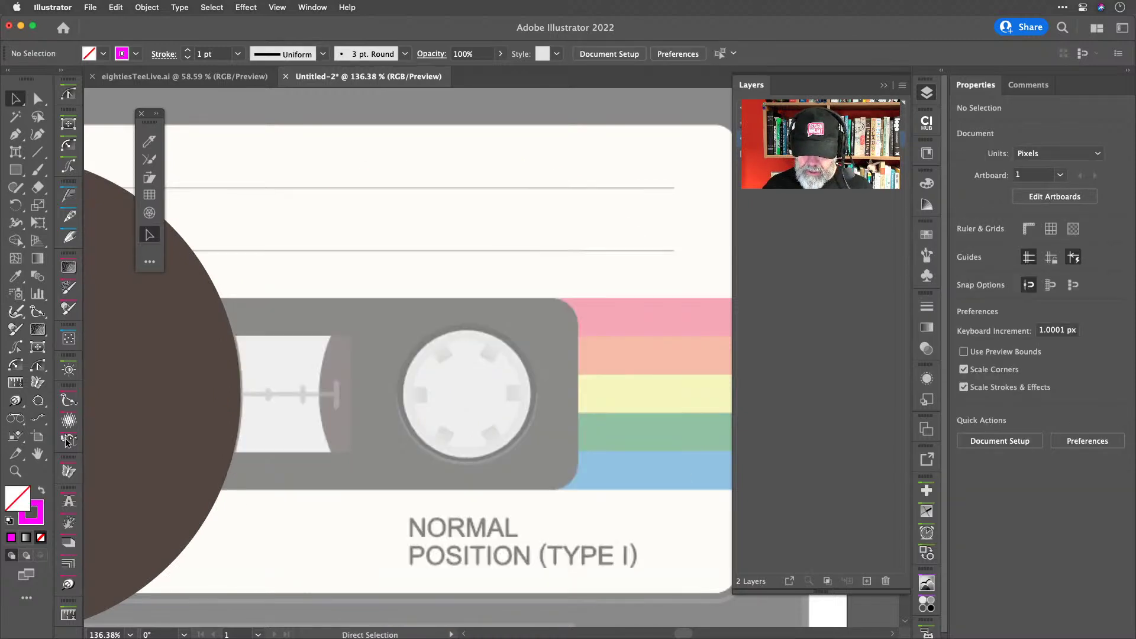
{"action": "key", "text": "super+z"}
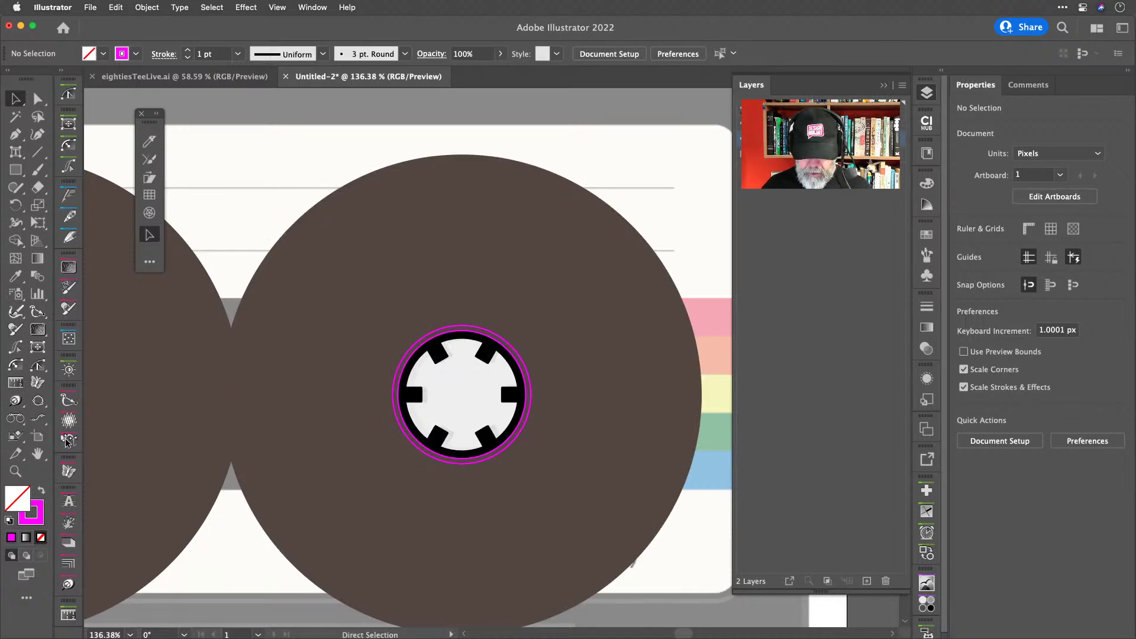
In outline view, nudge the copied reel horizontally to X 746.5928 px over the image's right reel, then restore preview and deselect it.
{"action": "key", "text": "super+y"}
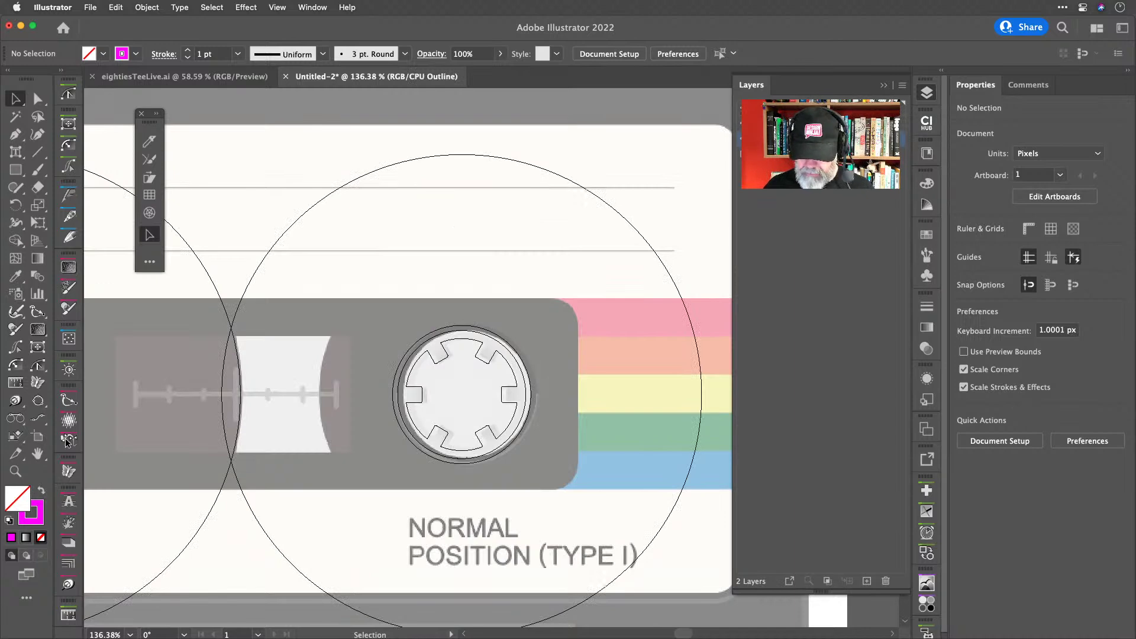
{"action": "left_click", "coordinate": [643, 239]}
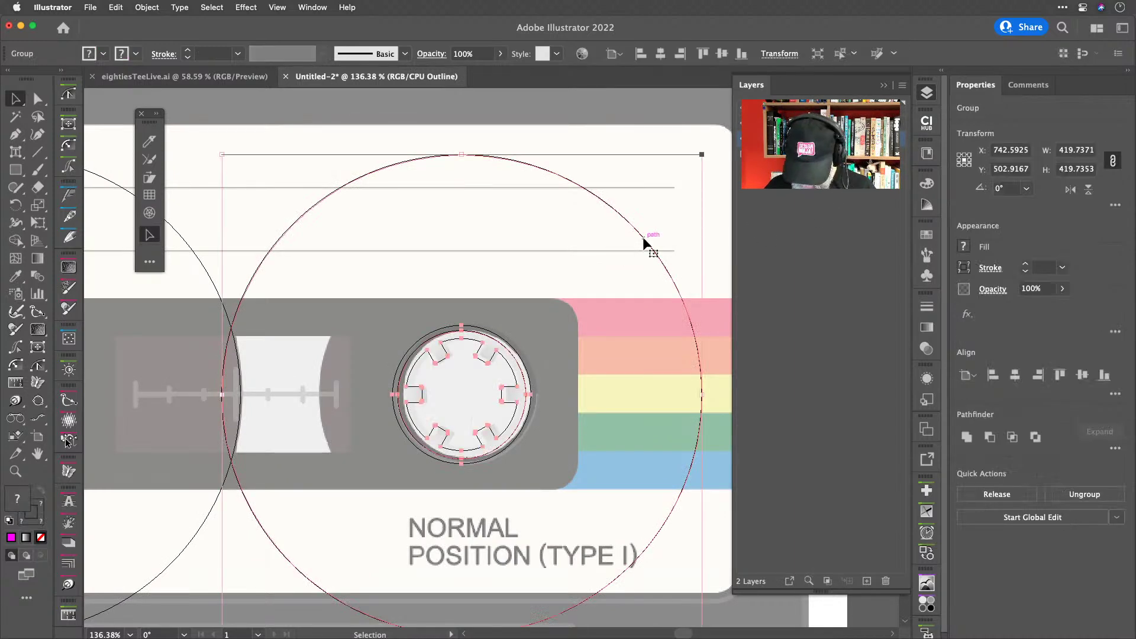
{"action": "key", "text": "Right"}
{"action": "key", "text": "Right"}
{"action": "key", "text": "Right"}
{"action": "key", "text": "Right"}
{"action": "key", "text": "Right"}
{"action": "key", "text": "Right"}
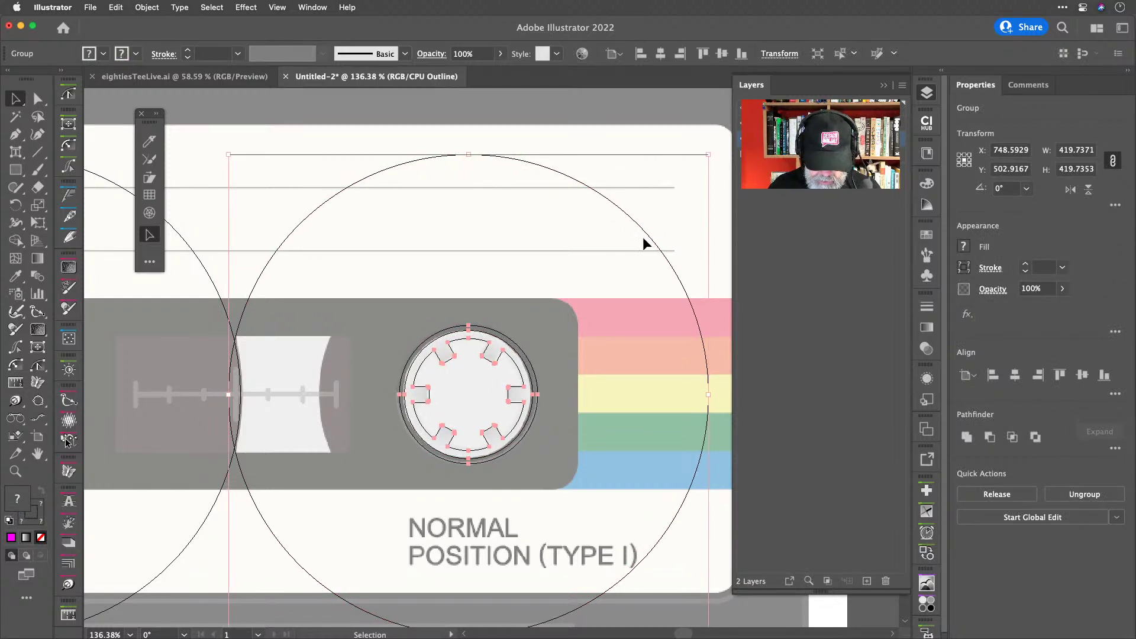
{"action": "key", "text": "Left"}
{"action": "key", "text": "Left"}
{"action": "key", "text": "Left"}
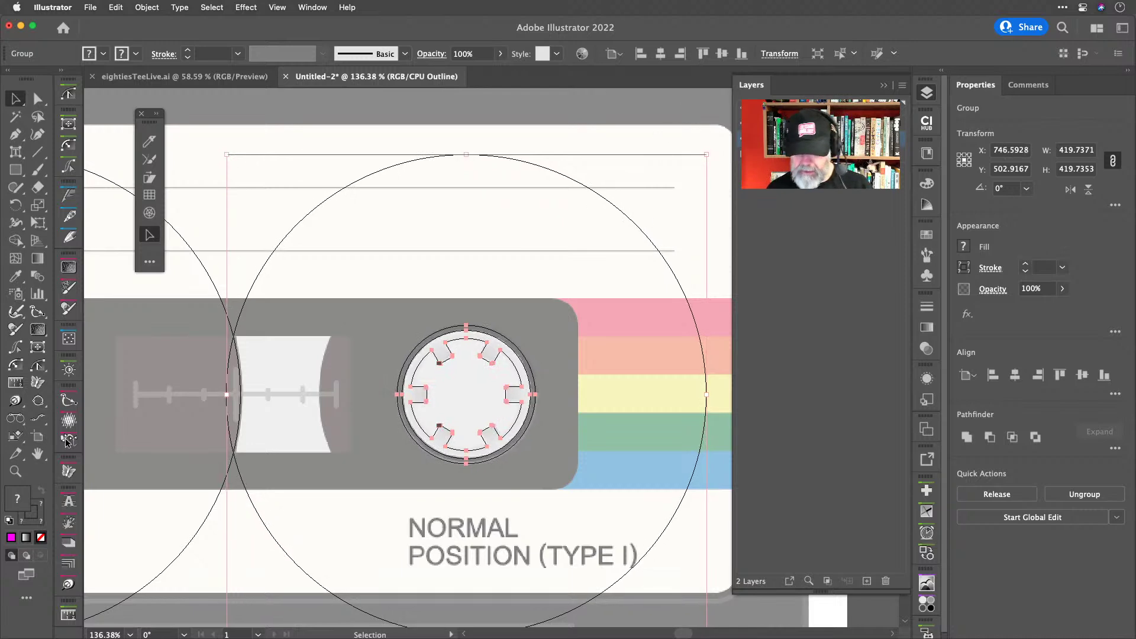
{"action": "key", "text": "super+y"}
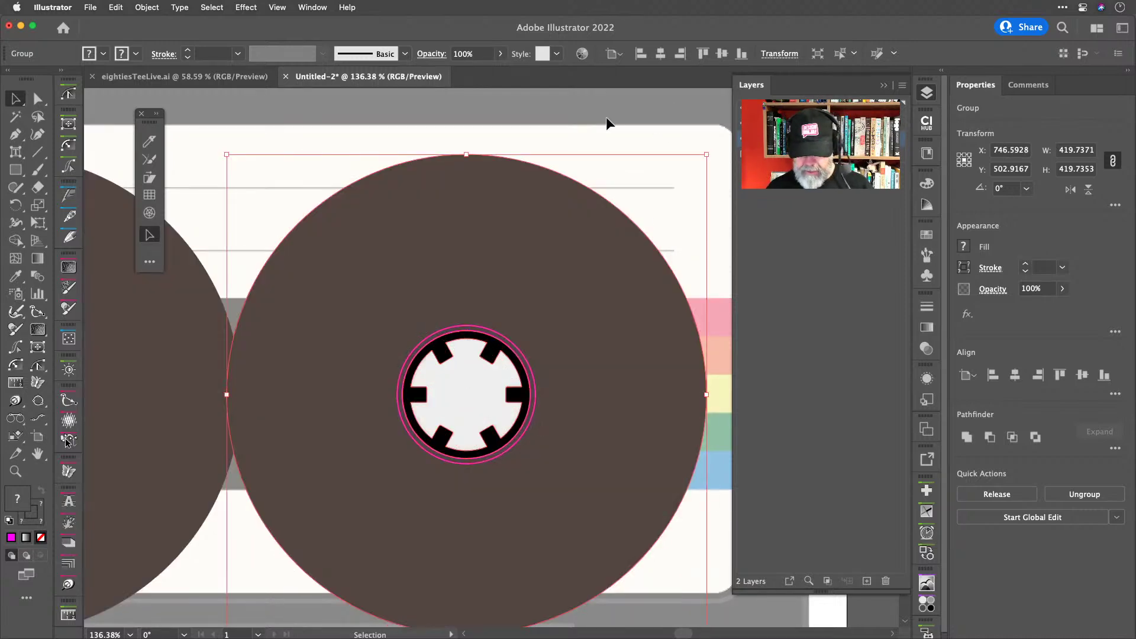
{"action": "left_click", "coordinate": [620, 122]}
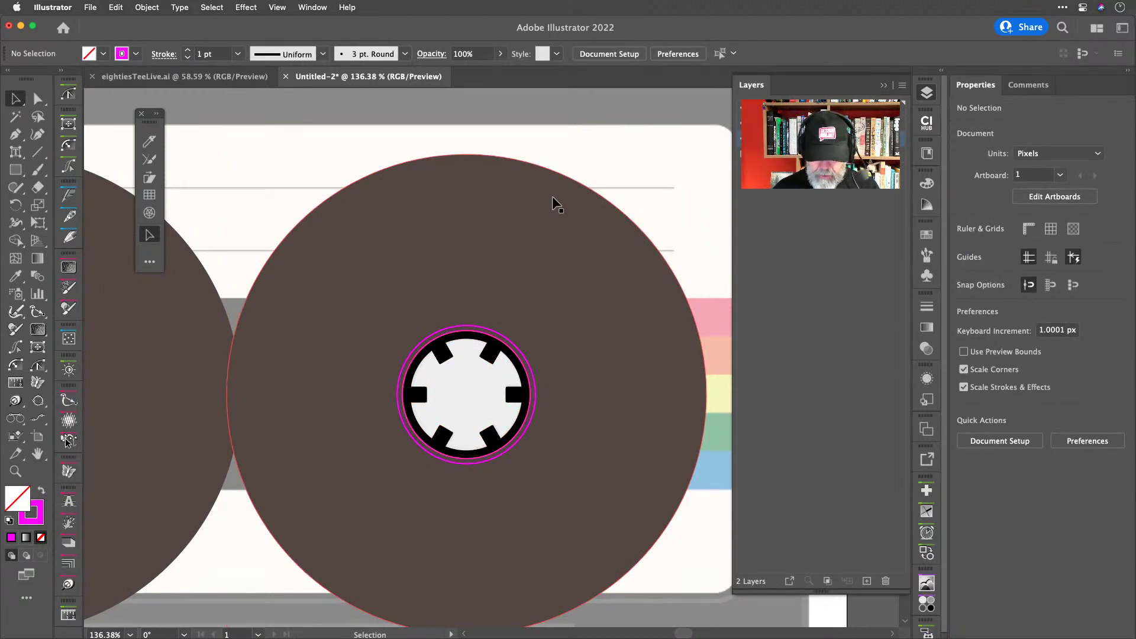
{"action": "key", "text": "a"}
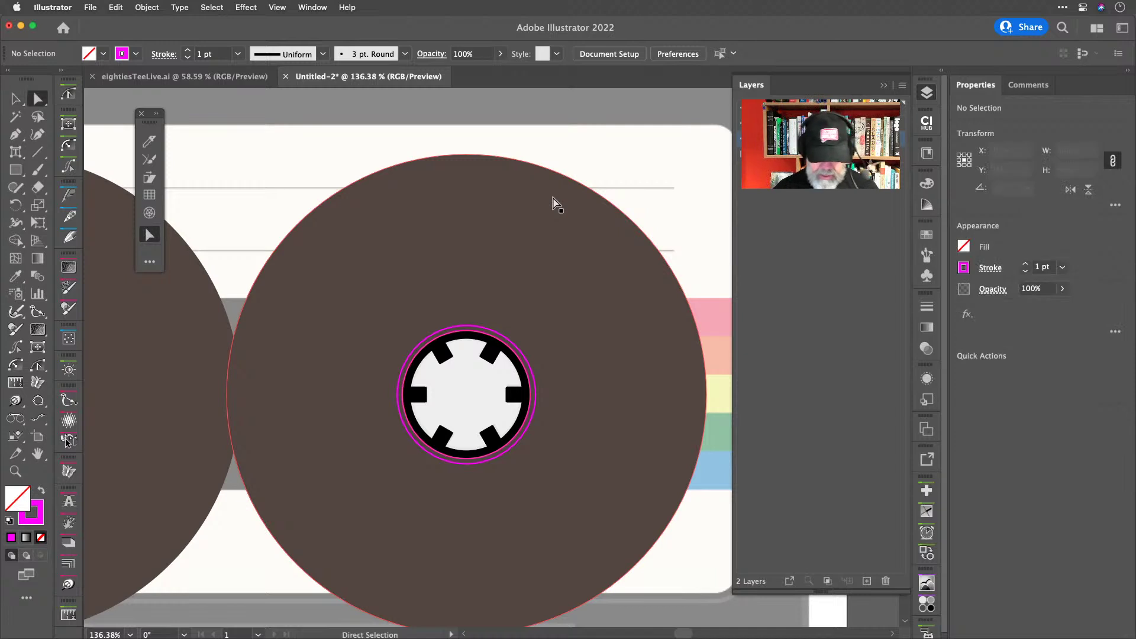
{"action": "left_click", "coordinate": [555, 204]}
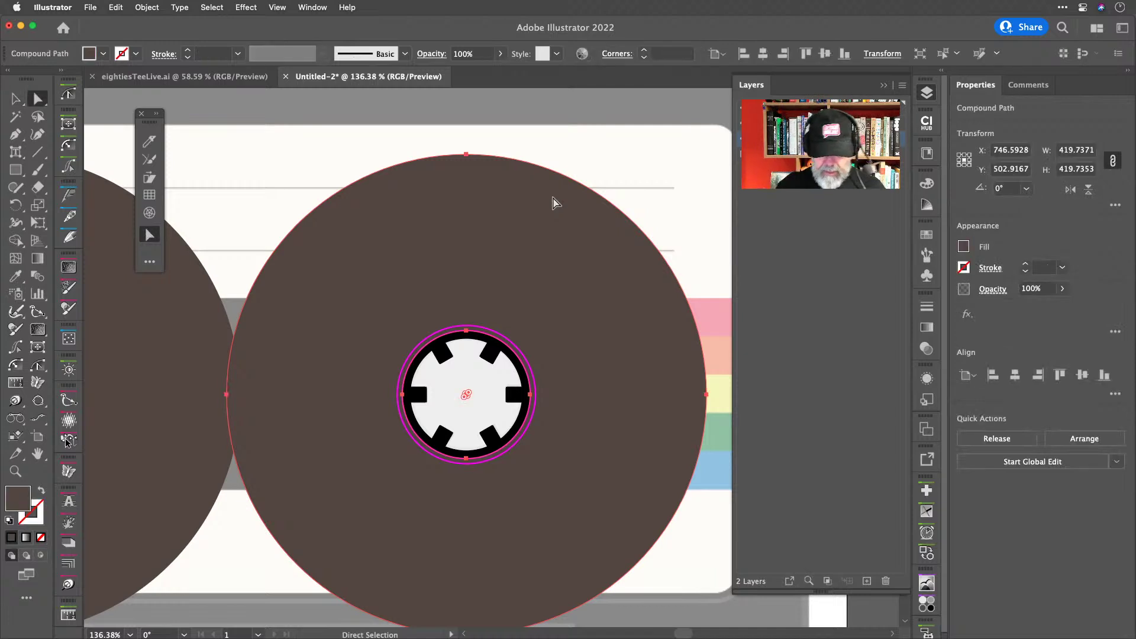
{"action": "key", "text": "s"}
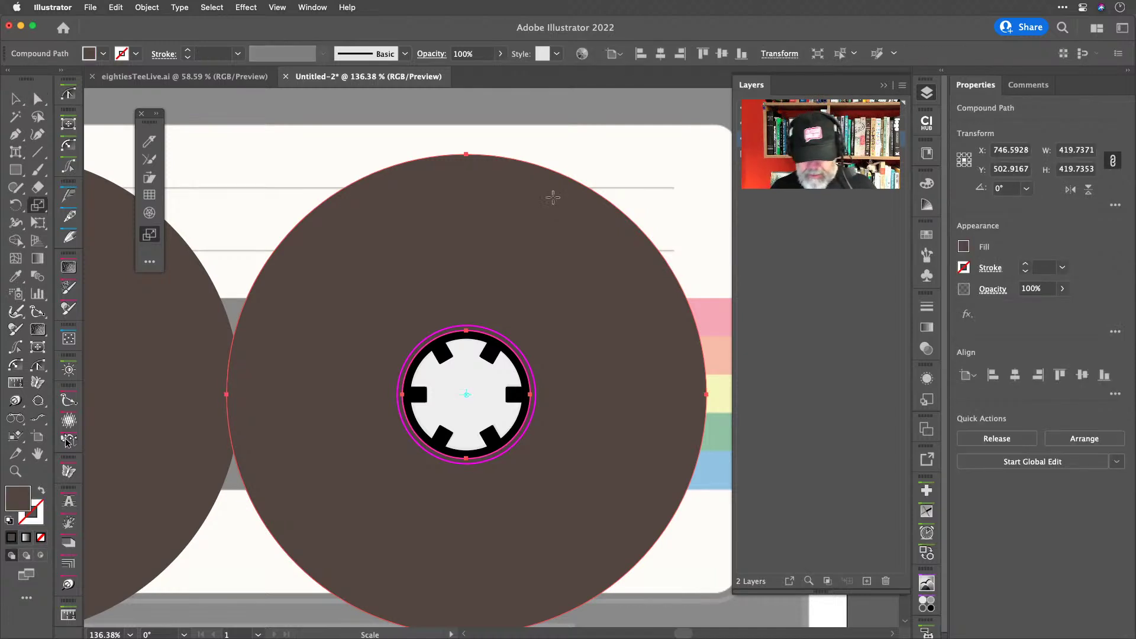
{"action": "key", "text": "Return"}
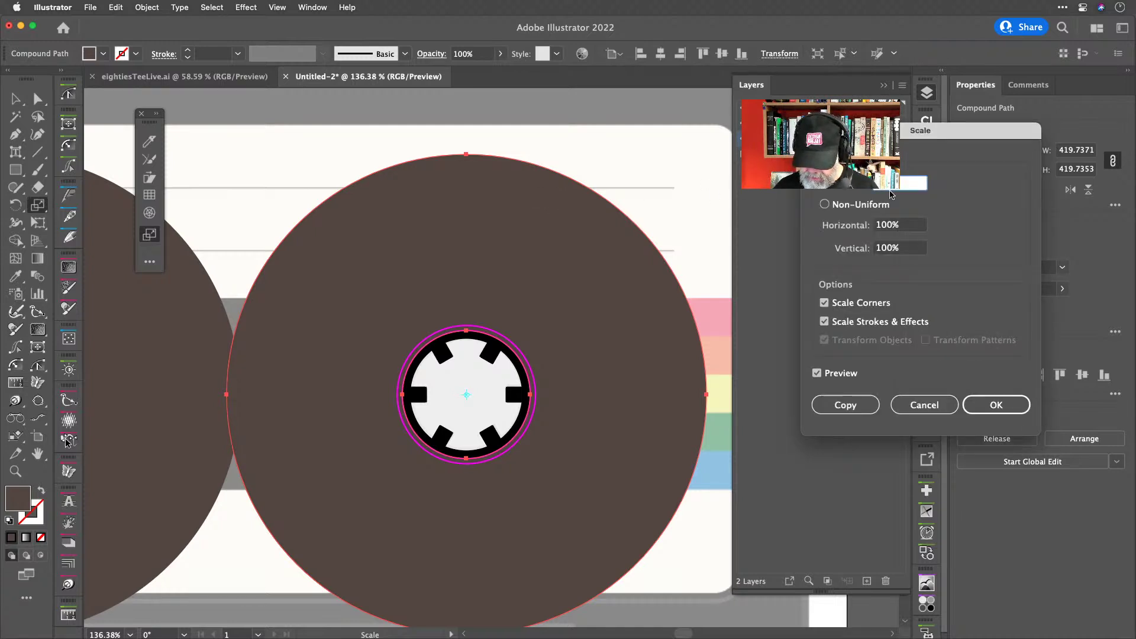
{"action": "key", "text": "shift+Down"}
{"action": "key", "text": "shift+Down"}
{"action": "key", "text": "Down"}
{"action": "key", "text": "Down"}
{"action": "key", "text": "Down"}
{"action": "key", "text": "Down"}
{"action": "key", "text": "Down"}
{"action": "key", "text": "Down"}
{"action": "key", "text": "Down"}
{"action": "key", "text": "Down"}
{"action": "key", "text": "Down"}
{"action": "key", "text": "Down"}
{"action": "key", "text": "Down"}
{"action": "key", "text": "Down"}
{"action": "key", "text": "Down"}
{"action": "key", "text": "Down"}
{"action": "key", "text": "Down"}
{"action": "key", "text": "Down"}
{"action": "key", "text": "Down"}
{"action": "key", "text": "Down"}
{"action": "key", "text": "Down"}
{"action": "key", "text": "Down"}
{"action": "key", "text": "Down"}
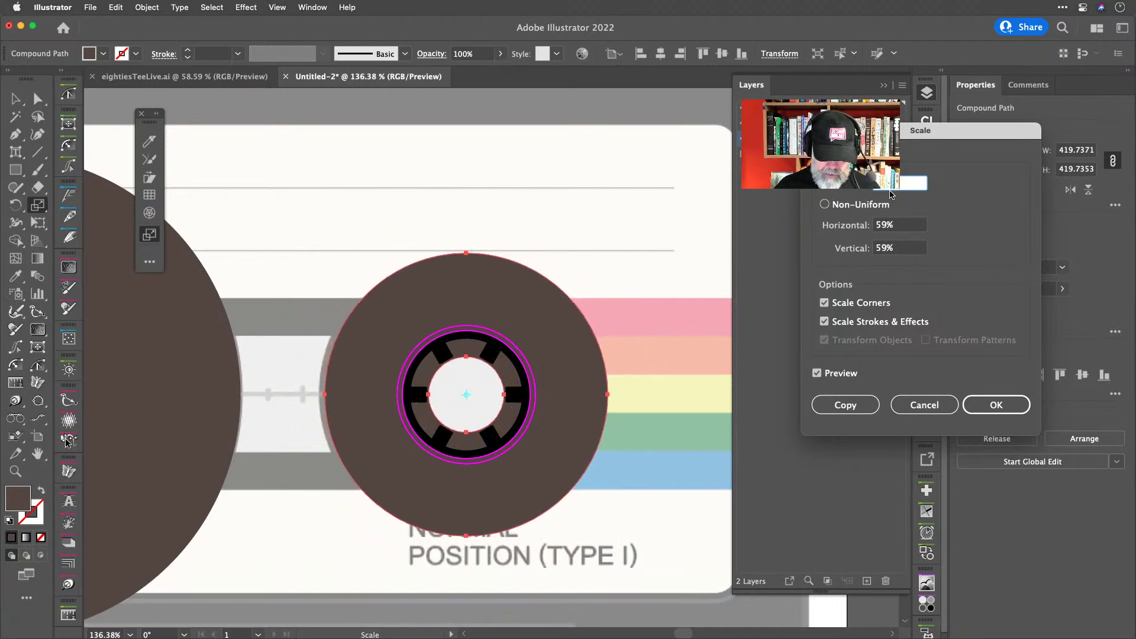
{"action": "key", "text": "Up"}
{"action": "key", "text": "Up"}
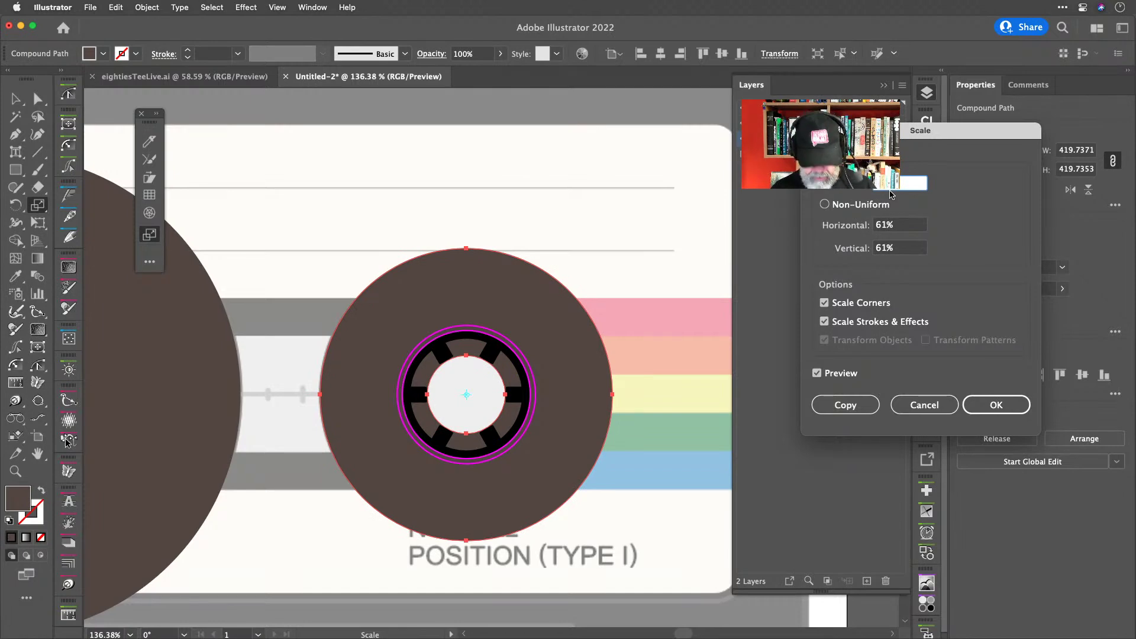
{"action": "key", "text": "Escape"}
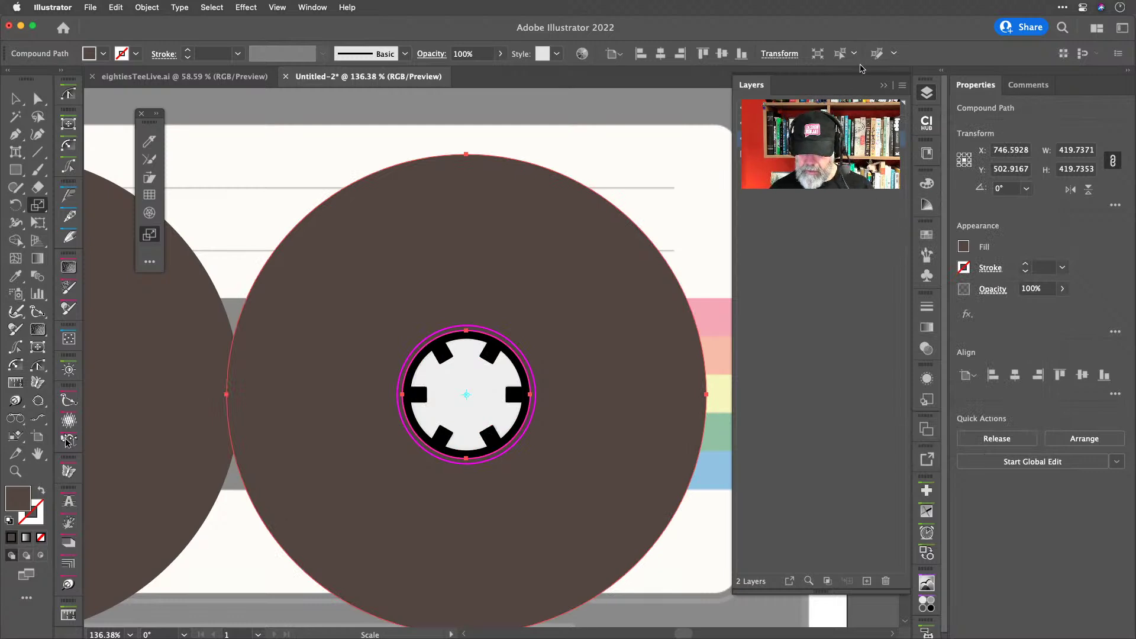
Isolate the copied reel's brown compound path and select only its outer circle with the Scale tool active.
{"action": "left_click", "coordinate": [818, 53]}
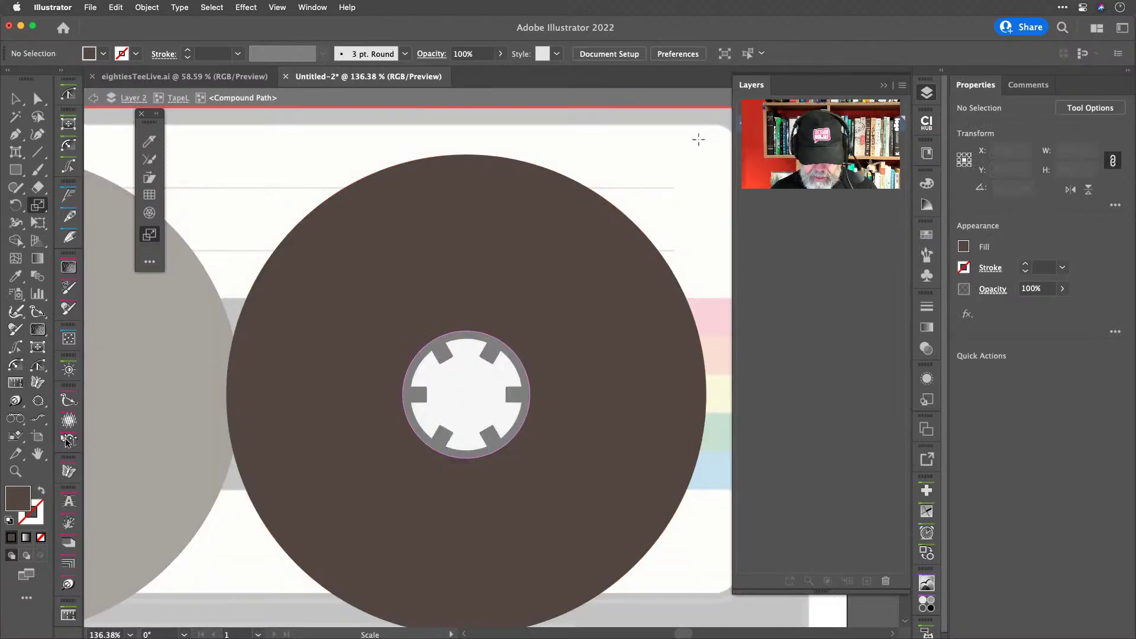
{"action": "key", "text": "a"}
{"action": "left_click", "coordinate": [641, 231]}
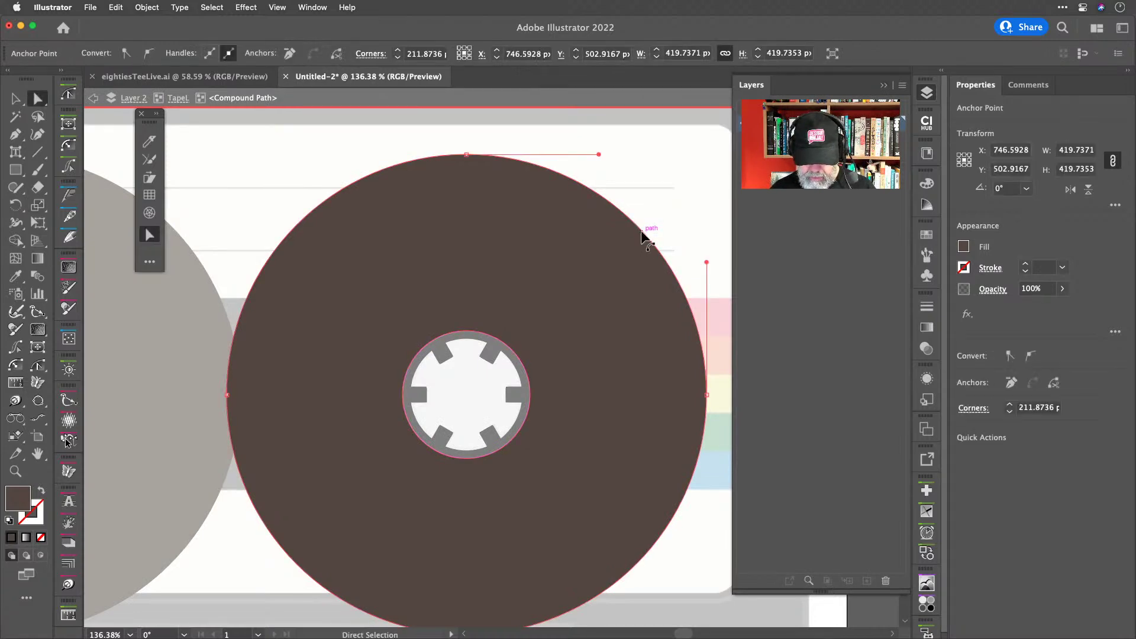
{"action": "left_click", "coordinate": [622, 240]}
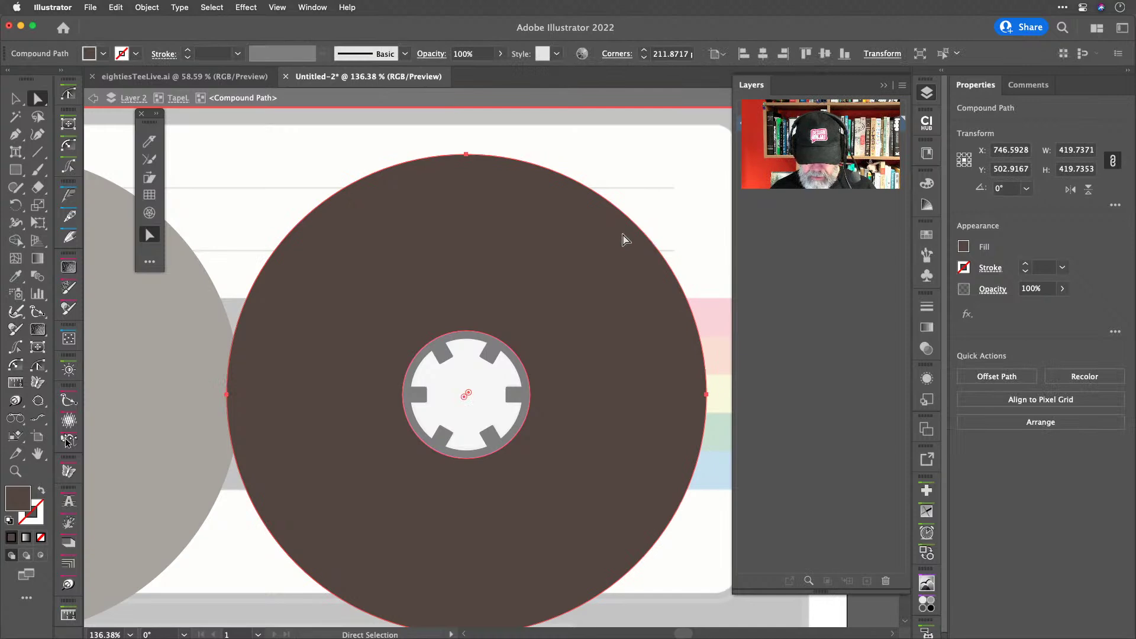
{"action": "key", "text": "s"}
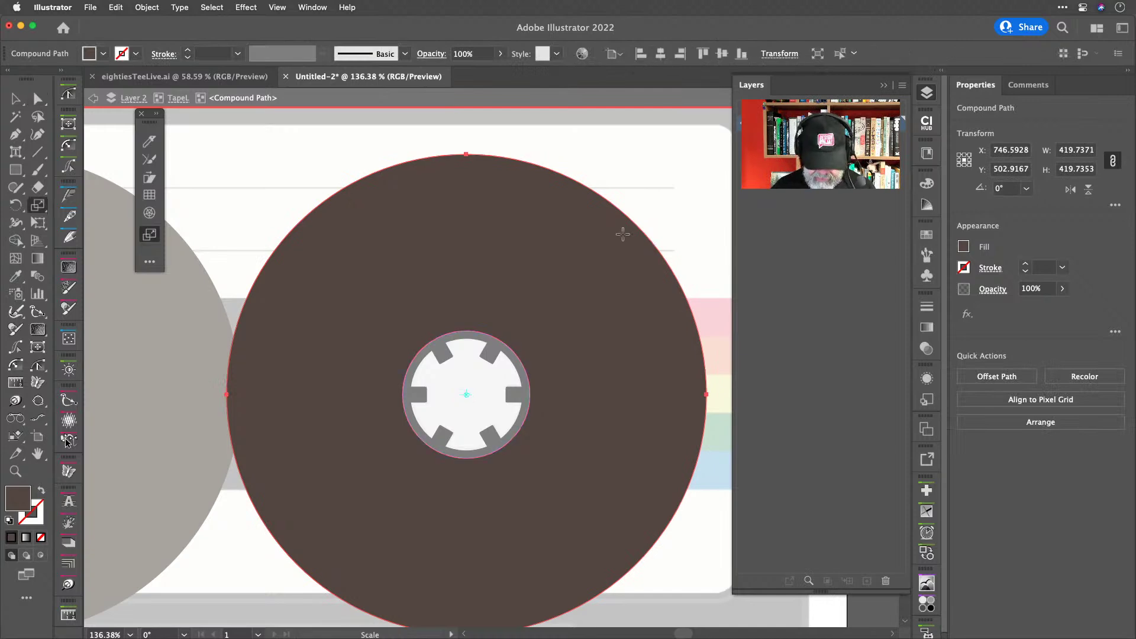
{"action": "key", "text": "Return"}
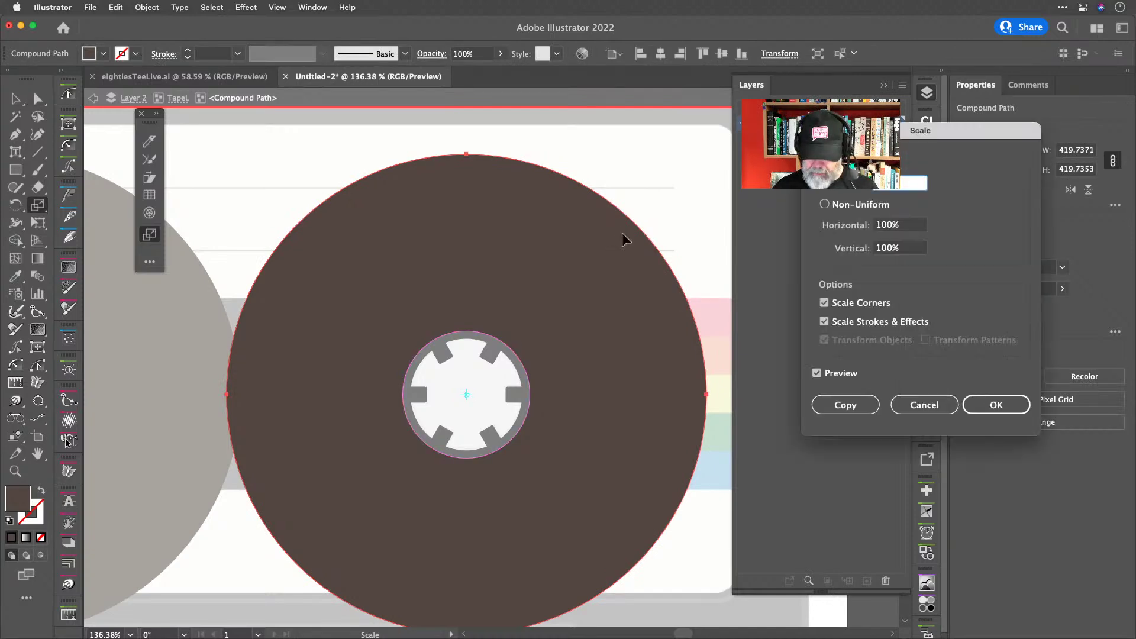
{"action": "key", "text": "shift+Down"}
{"action": "key", "text": "shift+Down"}
{"action": "key", "text": "Down"}
{"action": "key", "text": "Down"}
{"action": "key", "text": "Down"}
{"action": "key", "text": "Down"}
{"action": "key", "text": "Down"}
{"action": "key", "text": "Down"}
{"action": "key", "text": "Down"}
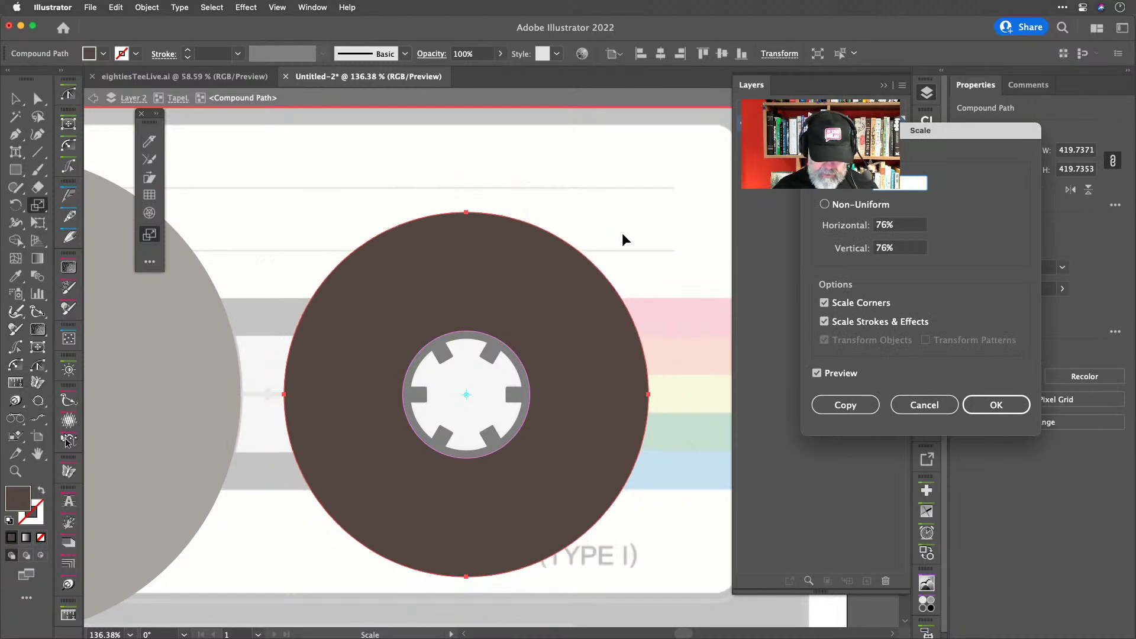
{"action": "key", "text": "Down"}
{"action": "key", "text": "Down"}
{"action": "key", "text": "Down"}
{"action": "key", "text": "Down"}
{"action": "key", "text": "Down"}
{"action": "key", "text": "Down"}
{"action": "key", "text": "Down"}
{"action": "key", "text": "Down"}
{"action": "key", "text": "Down"}
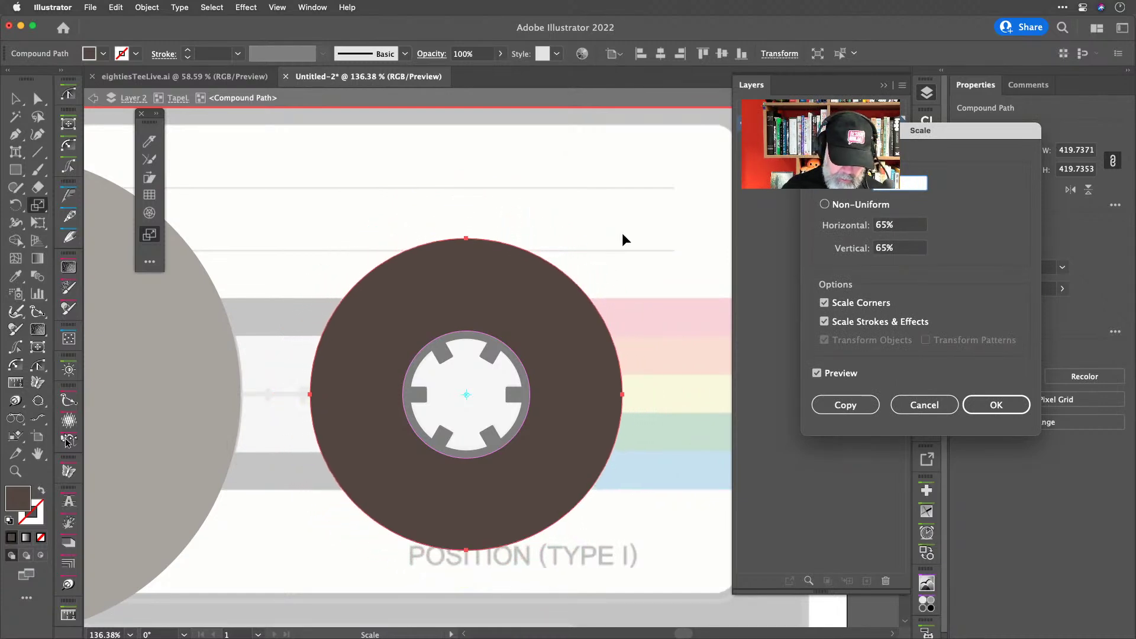
{"action": "key", "text": "Down"}
{"action": "key", "text": "Down"}
{"action": "key", "text": "Down"}
{"action": "key", "text": "Down"}
{"action": "key", "text": "Down"}
{"action": "key", "text": "Down"}
{"action": "key", "text": "Down"}
{"action": "key", "text": "Down"}
{"action": "key", "text": "Up"}
{"action": "key", "text": "Up"}
{"action": "key", "text": "Up"}
{"action": "key", "text": "Up"}
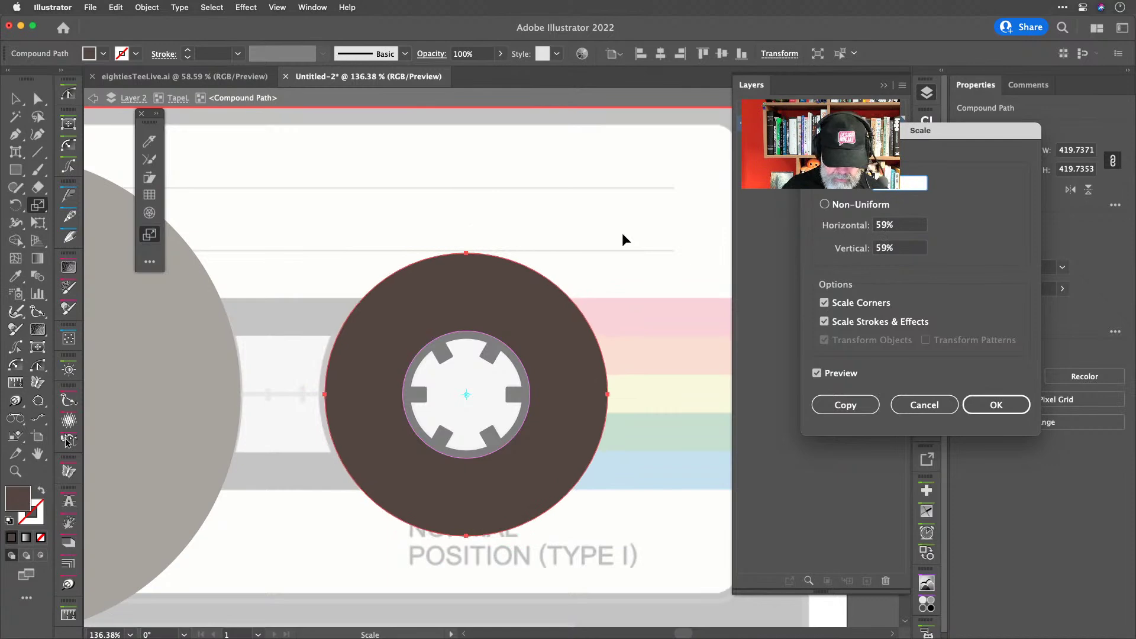
{"action": "key", "text": "Up"}
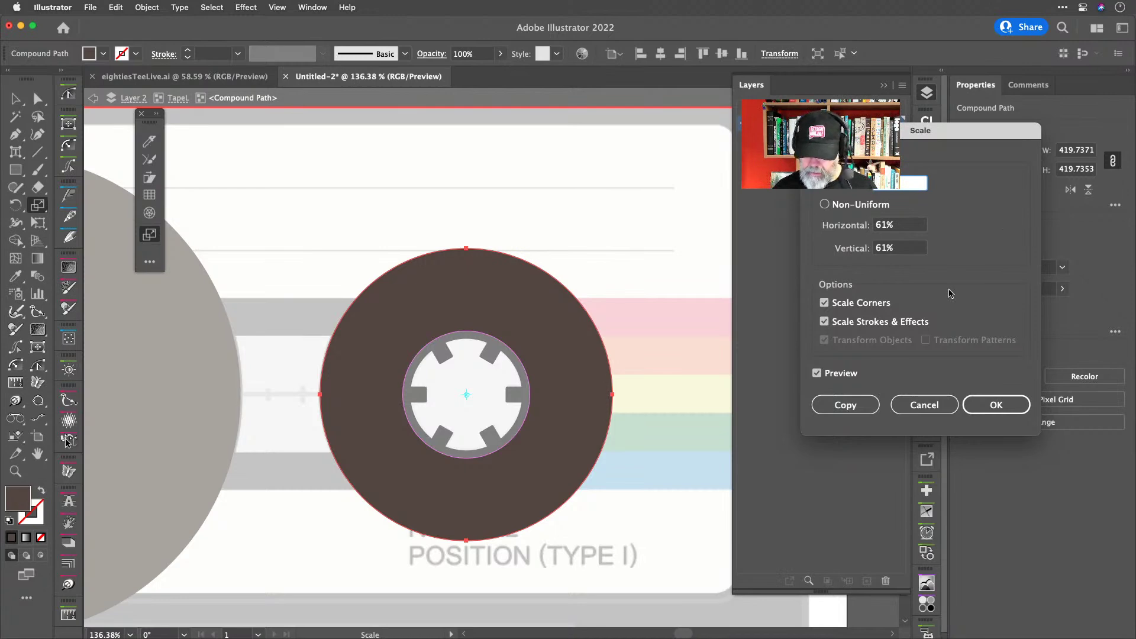
{"action": "key", "text": "Escape"}
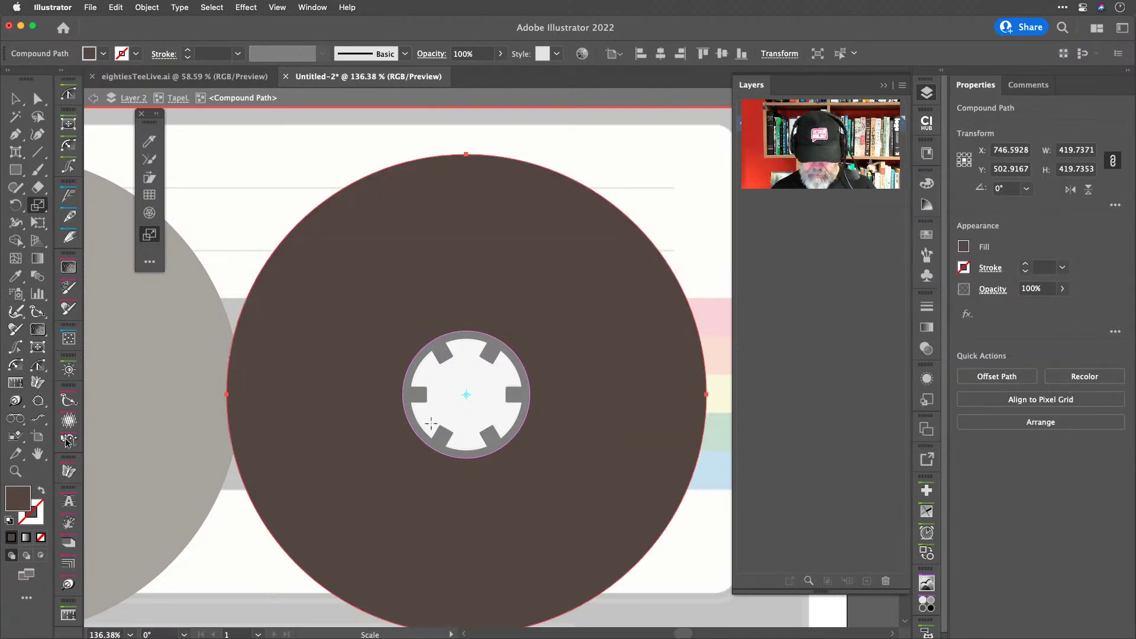
Scale the brown disc's outer circle uniformly to 61% with the hub hole untouched, then exit isolation mode and fit the artboard in view.
{"action": "key", "text": "Return"}
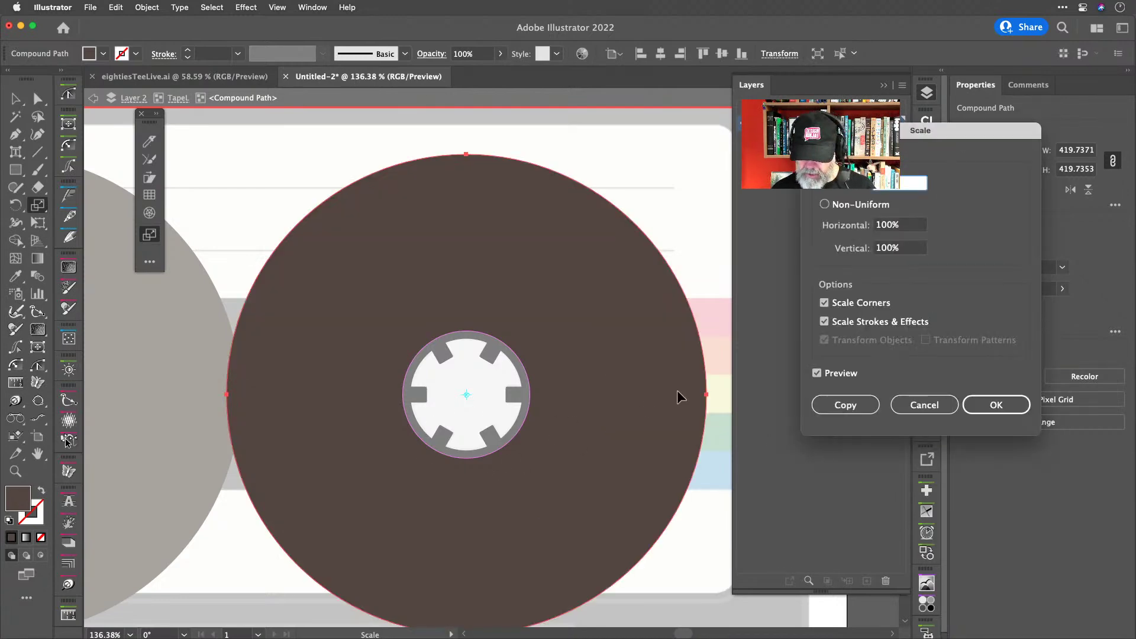
{"action": "key", "text": "shift+Down"}
{"action": "key", "text": "shift+Down"}
{"action": "key", "text": "shift+Down"}
{"action": "key", "text": "shift+Down"}
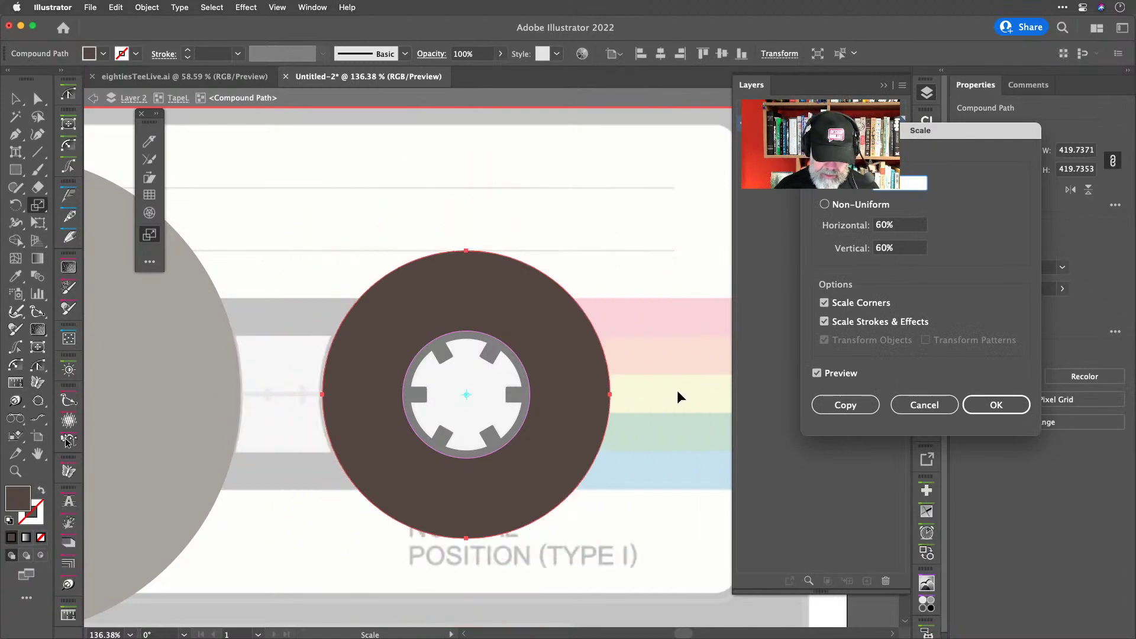
{"action": "key", "text": "Up"}
{"action": "key", "text": "Return"}
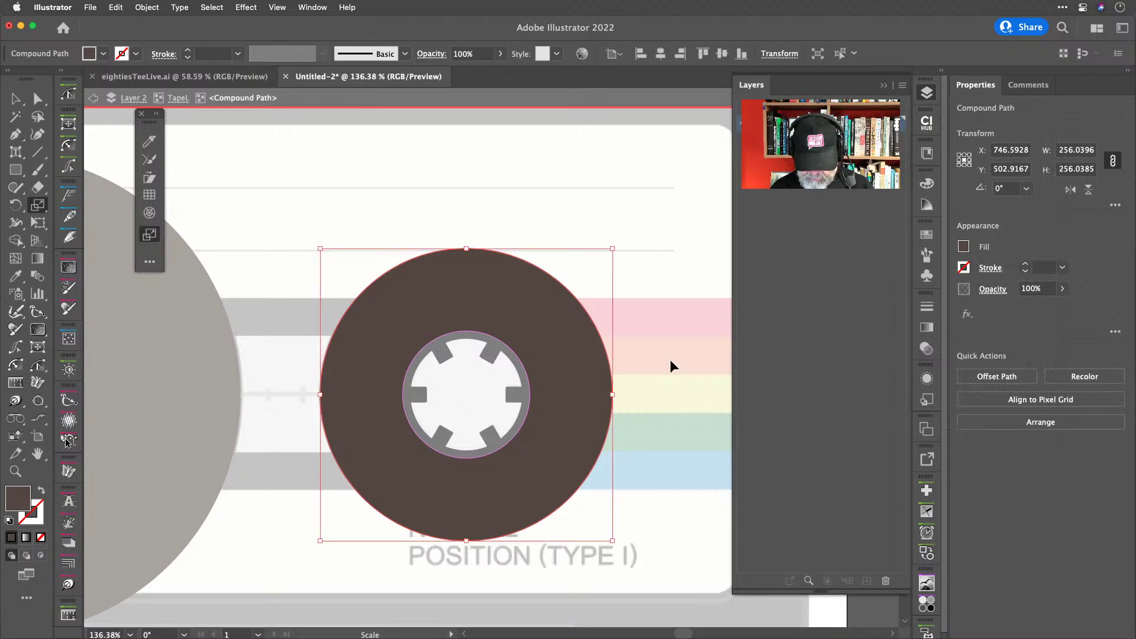
{"action": "key", "text": "v"}
{"action": "double_click", "coordinate": [673, 279]}
{"action": "key", "text": "super+0"}
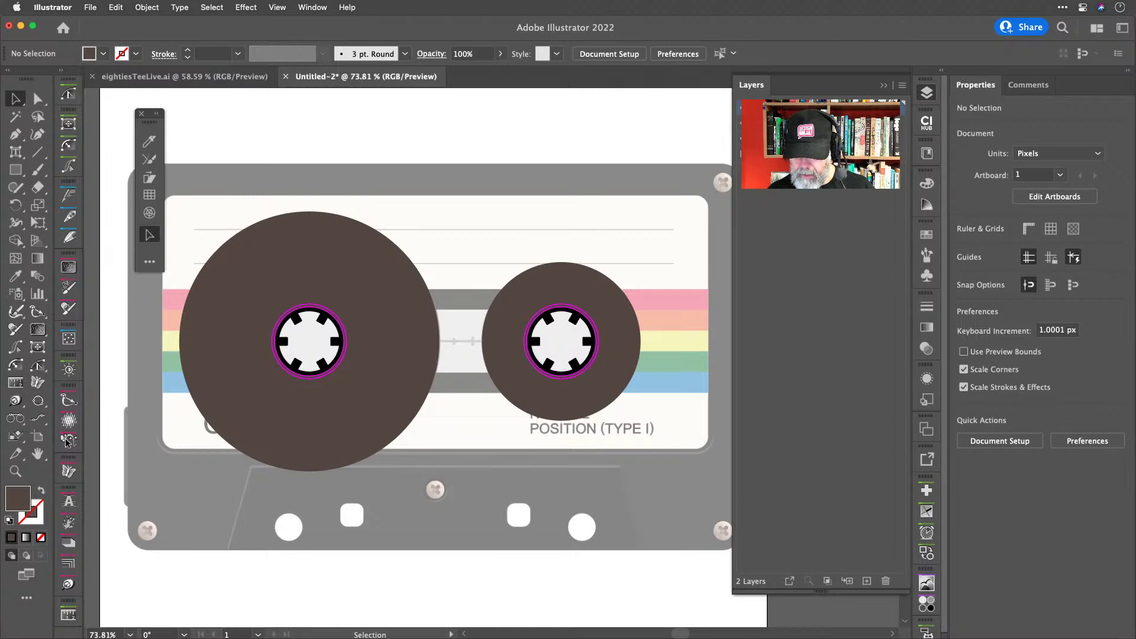
Add a new layer above the reel artwork and display the document in outline view.
{"action": "key", "text": "super+l"}
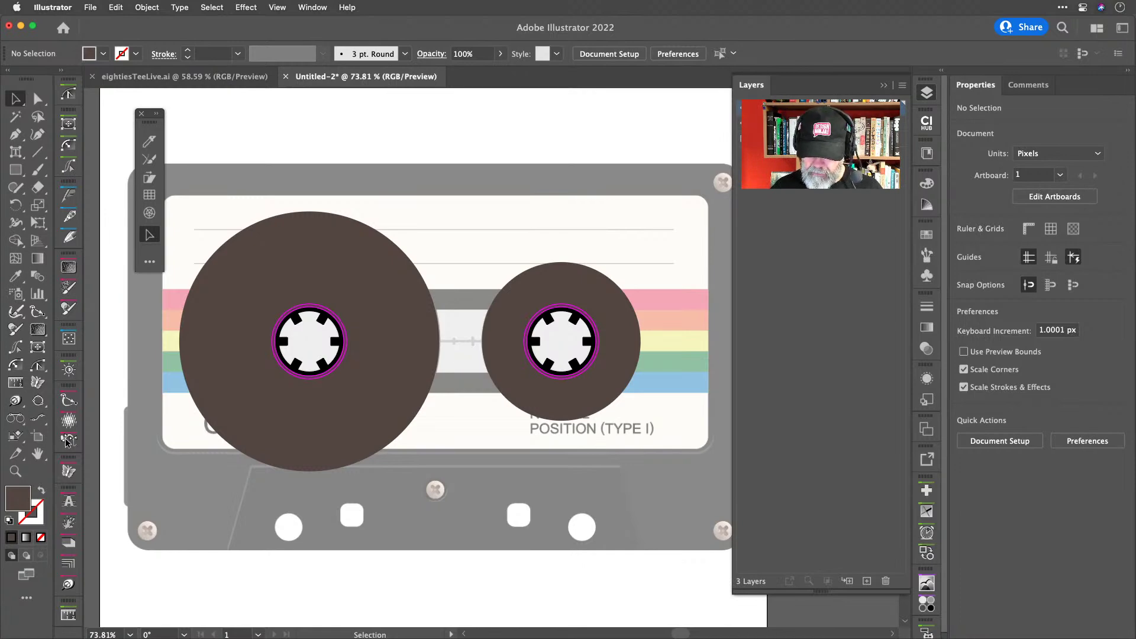
{"action": "key", "text": "super+y"}
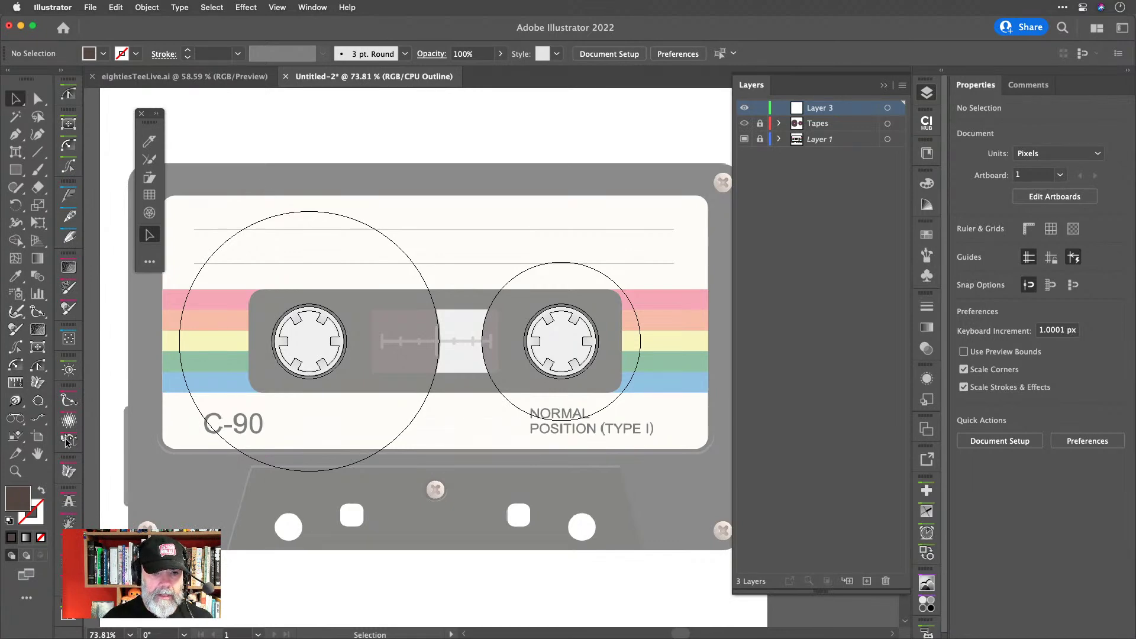
{"action": "key", "text": "super+Tab"}
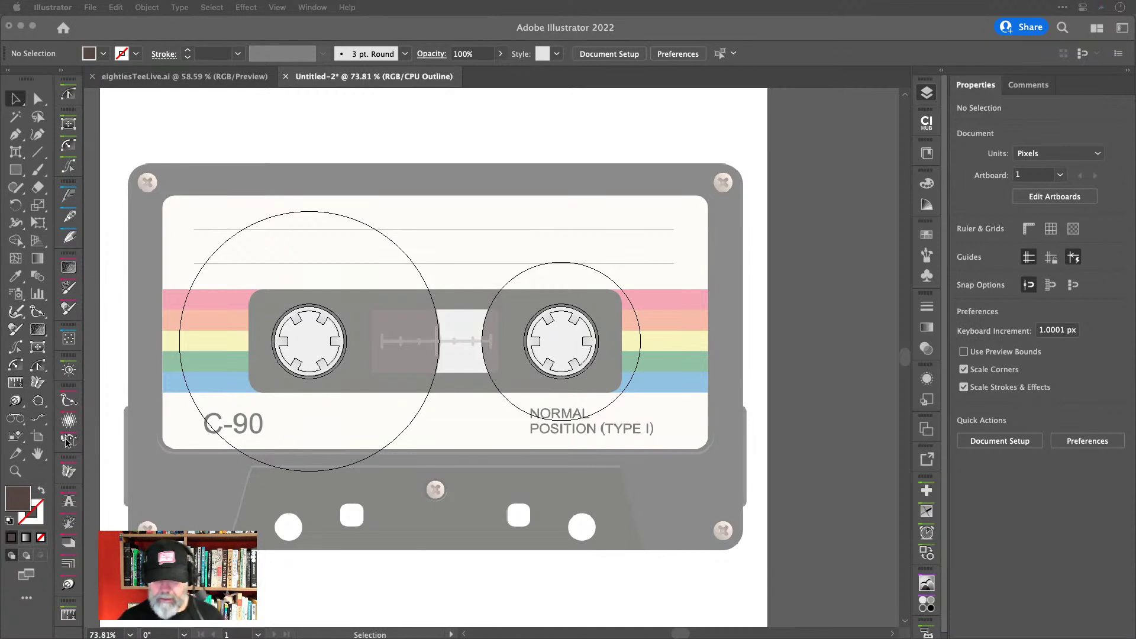
{"action": "left_click", "coordinate": [795, 49]}
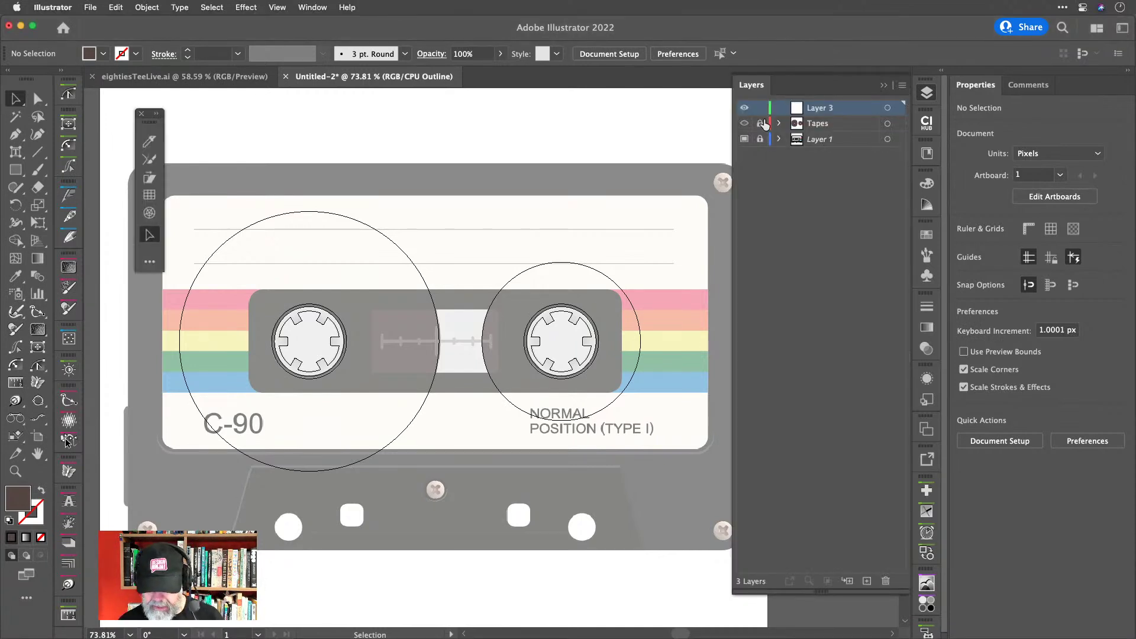
Rename the new top layer as Cassette Label.
{"action": "key", "text": "super+y"}
{"action": "key", "text": "super+y"}
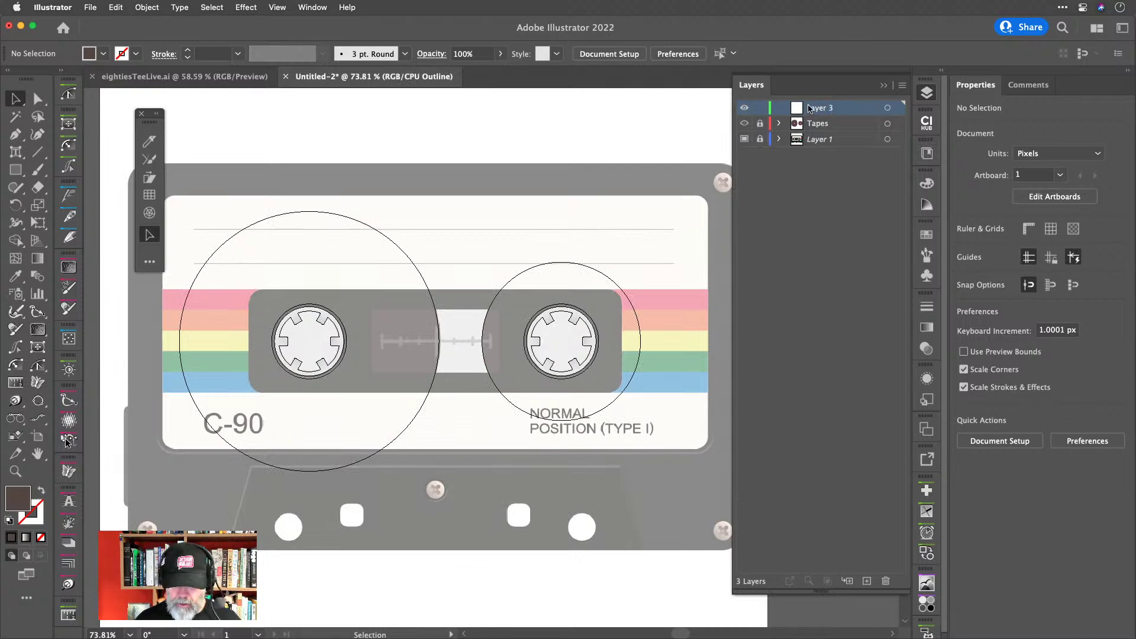
{"action": "double_click", "coordinate": [816, 108]}
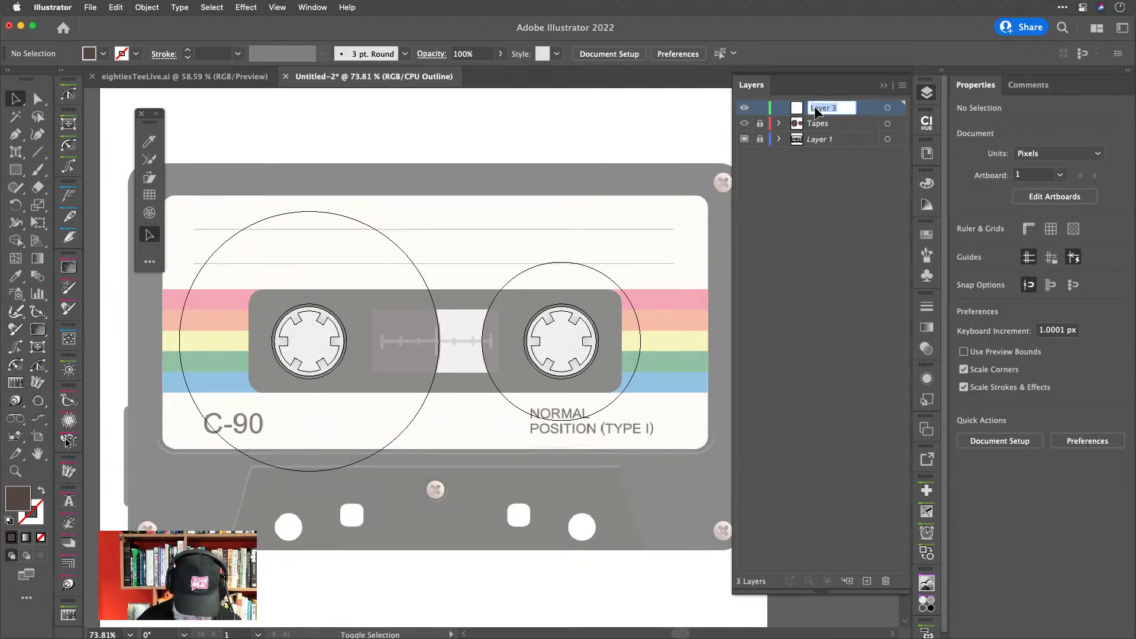
{"action": "type", "text": "Cassett"}
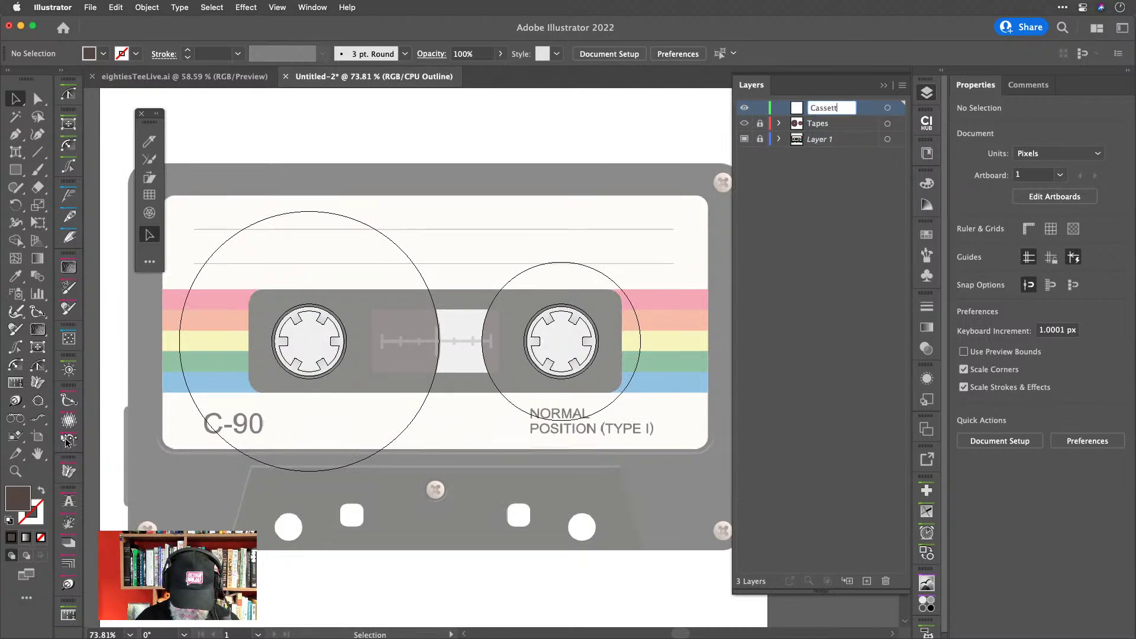
{"action": "type", "text": "e Label"}
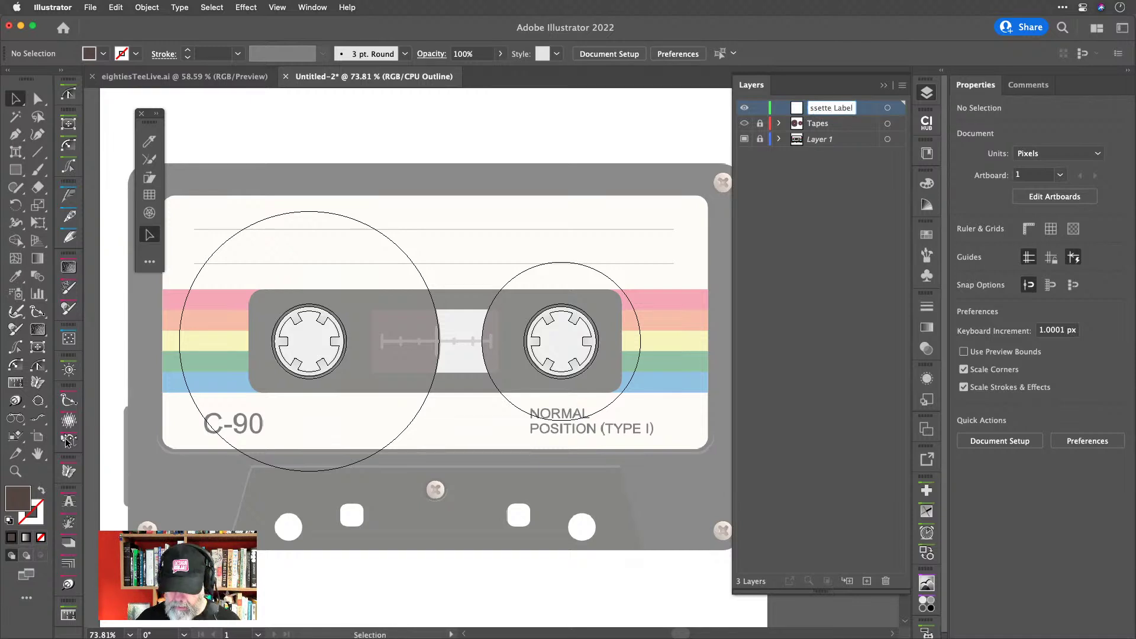
{"action": "key", "text": "Return"}
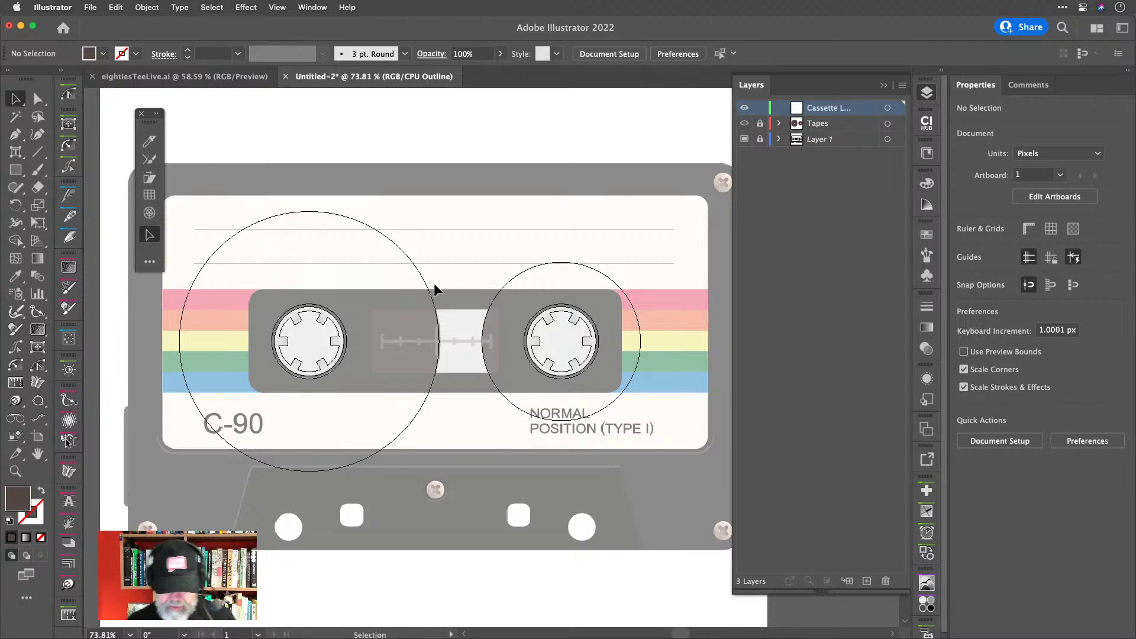
Draw a rectangle about 248 by 112 px over the left reel's dark window and swap its fill to an outline only.
{"action": "key", "text": "m"}
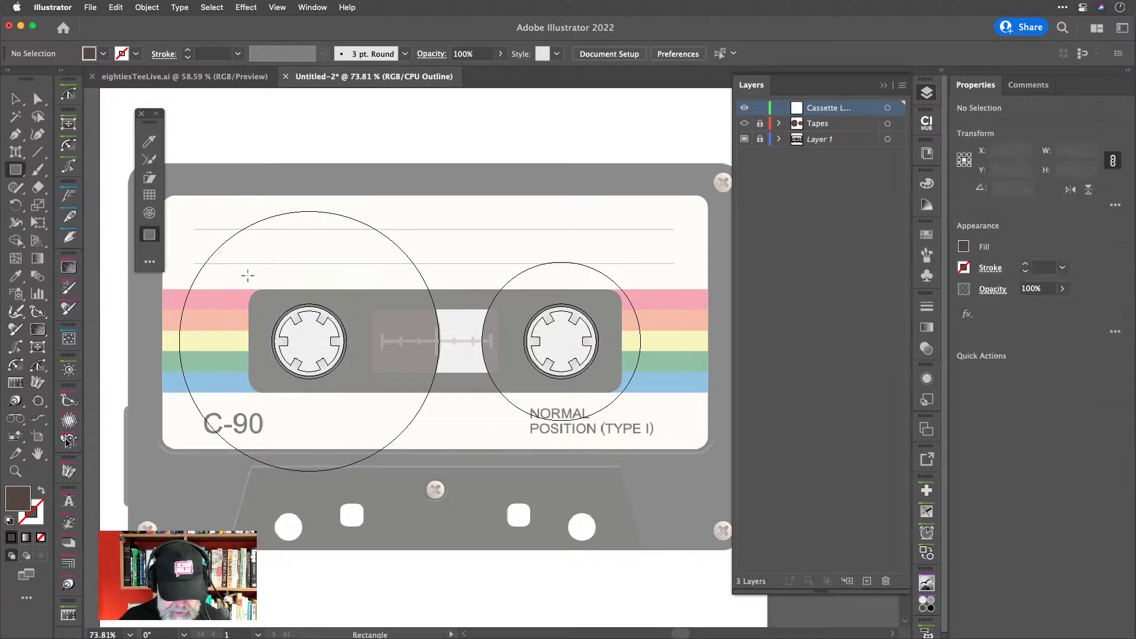
{"action": "left_click_drag", "start_coordinate": [235, 284], "coordinate": [388, 354]}
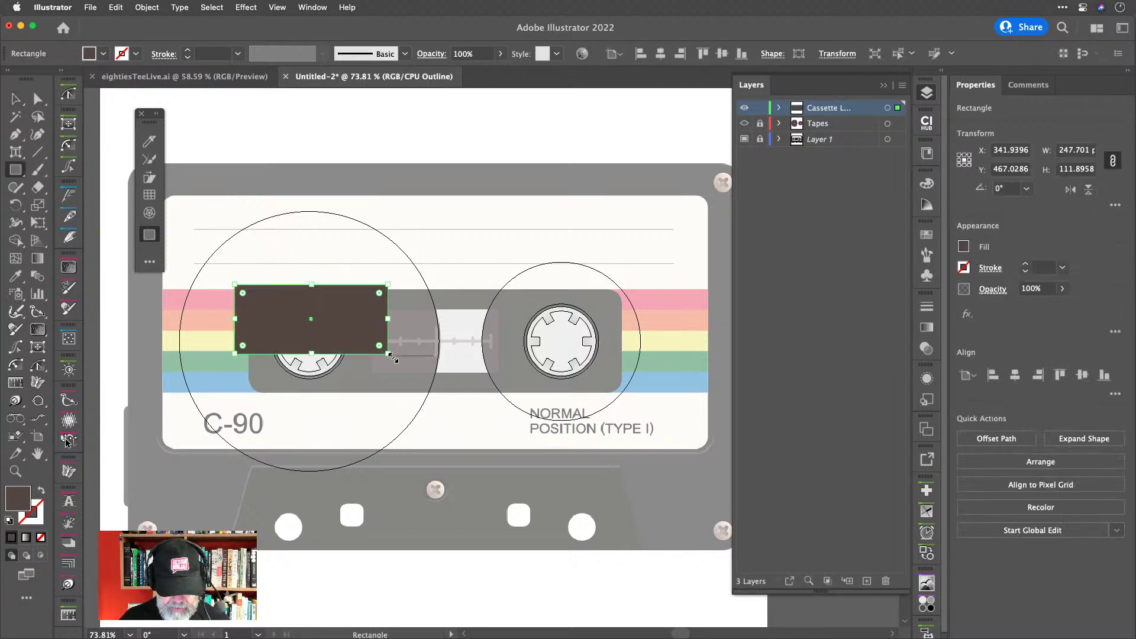
{"action": "key", "text": "shift+x"}
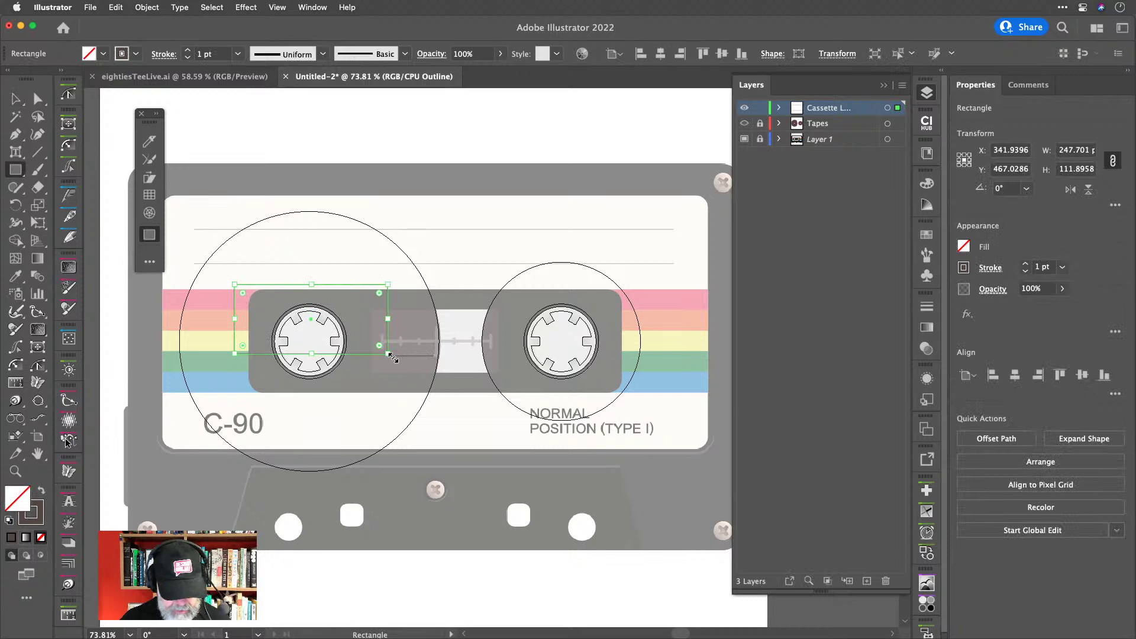
{"action": "left_click_drag", "start_coordinate": [283, 299], "coordinate": [323, 319]}
{"action": "key", "text": "v"}
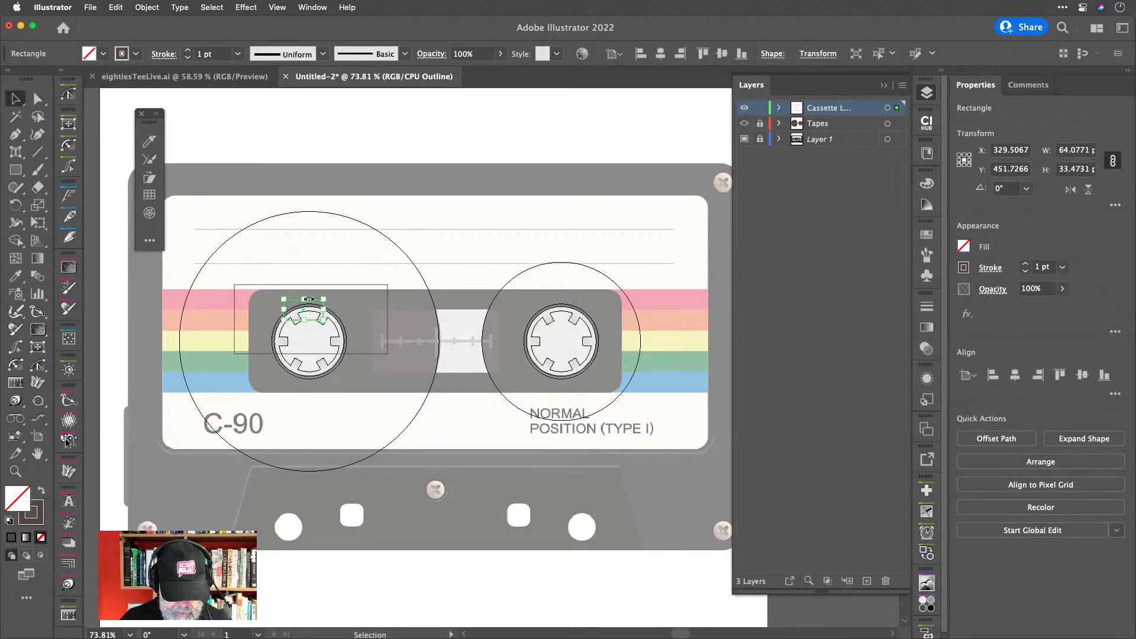
{"action": "key", "text": "BackSpace"}
Fit the outlined rectangle to the dark reel window at about 603 by 166 px and round its corners to match.
{"action": "left_click_drag", "start_coordinate": [321, 283], "coordinate": [335, 289]}
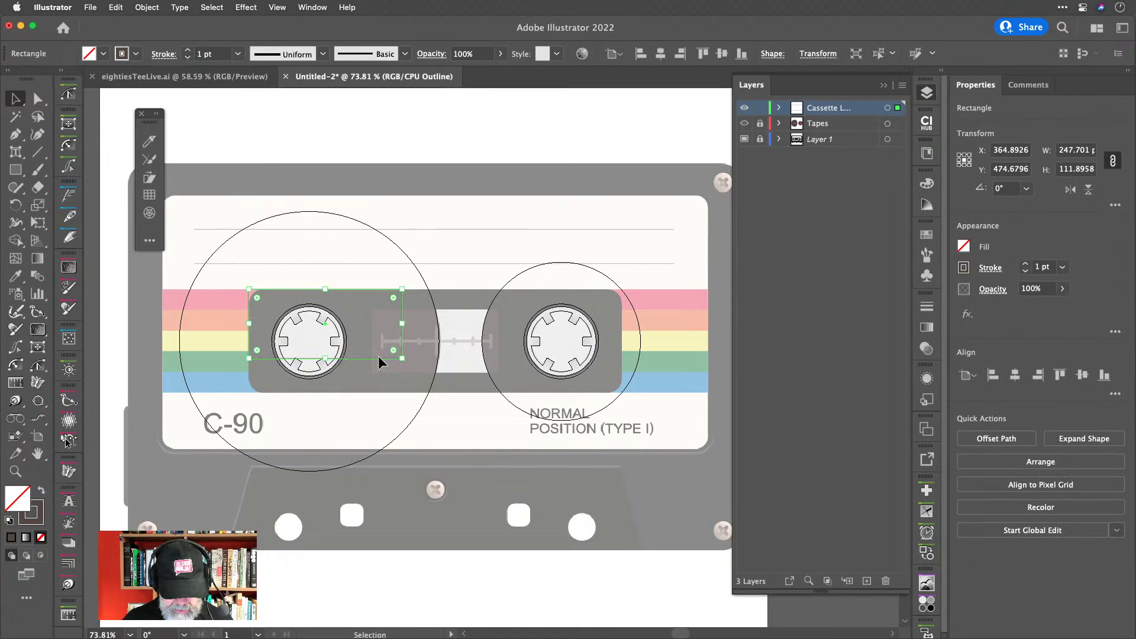
{"action": "left_click_drag", "start_coordinate": [402, 358], "coordinate": [607, 383]}
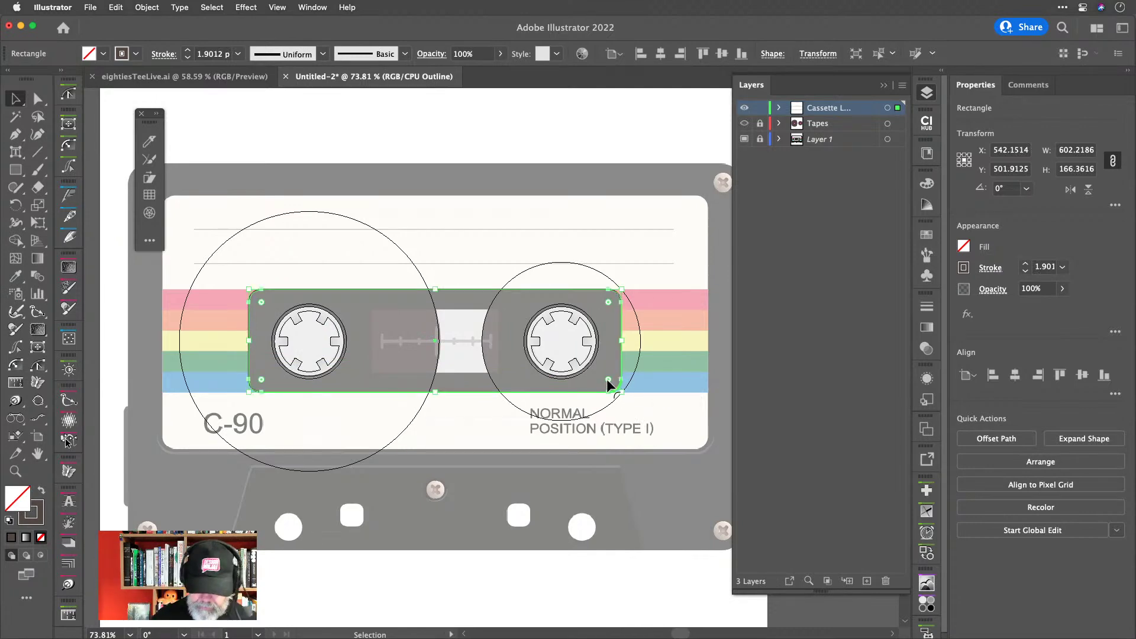
{"action": "left_click_drag", "start_coordinate": [608, 380], "coordinate": [607, 379]}
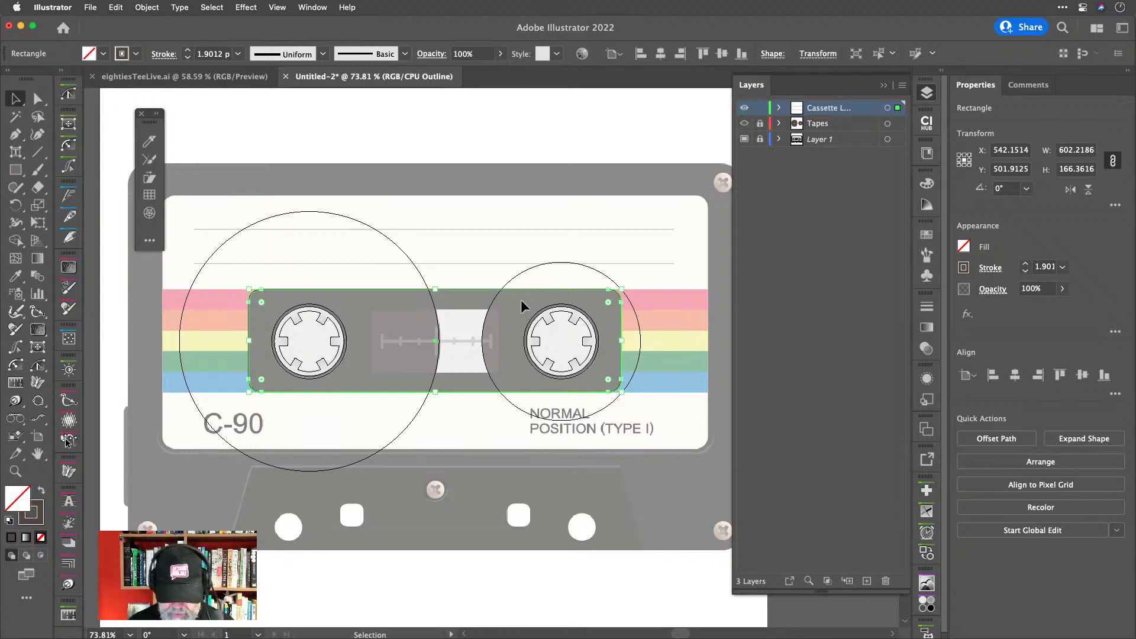
{"action": "scroll", "coordinate": [427, 331], "scroll_direction": "up", "scroll_amount": 3}
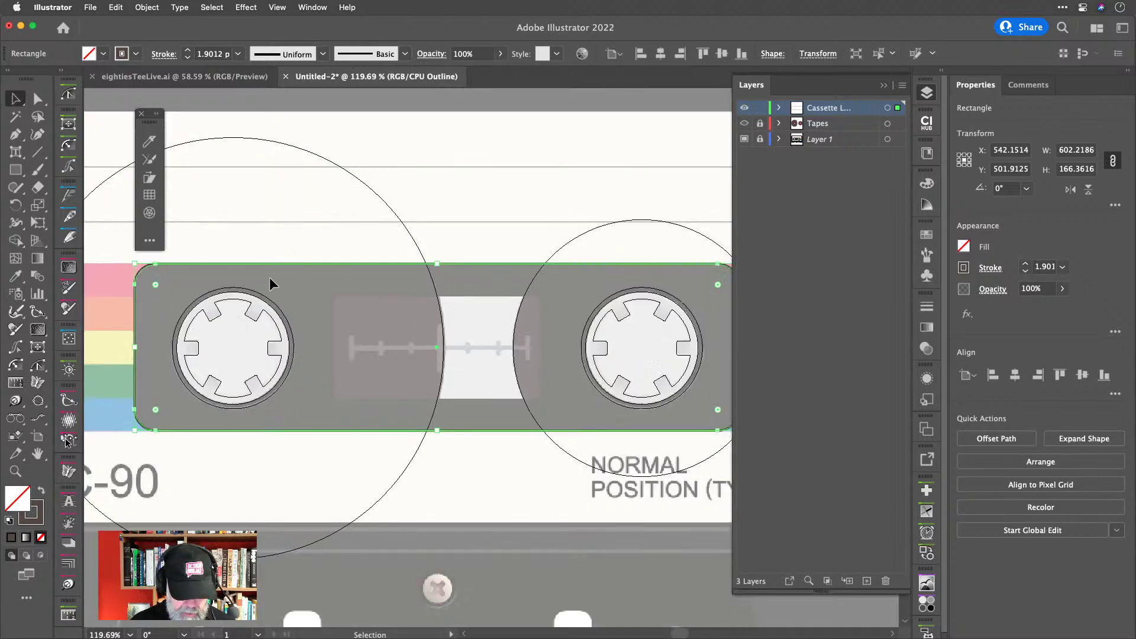
{"action": "left_click_drag", "start_coordinate": [131, 266], "coordinate": [135, 265]}
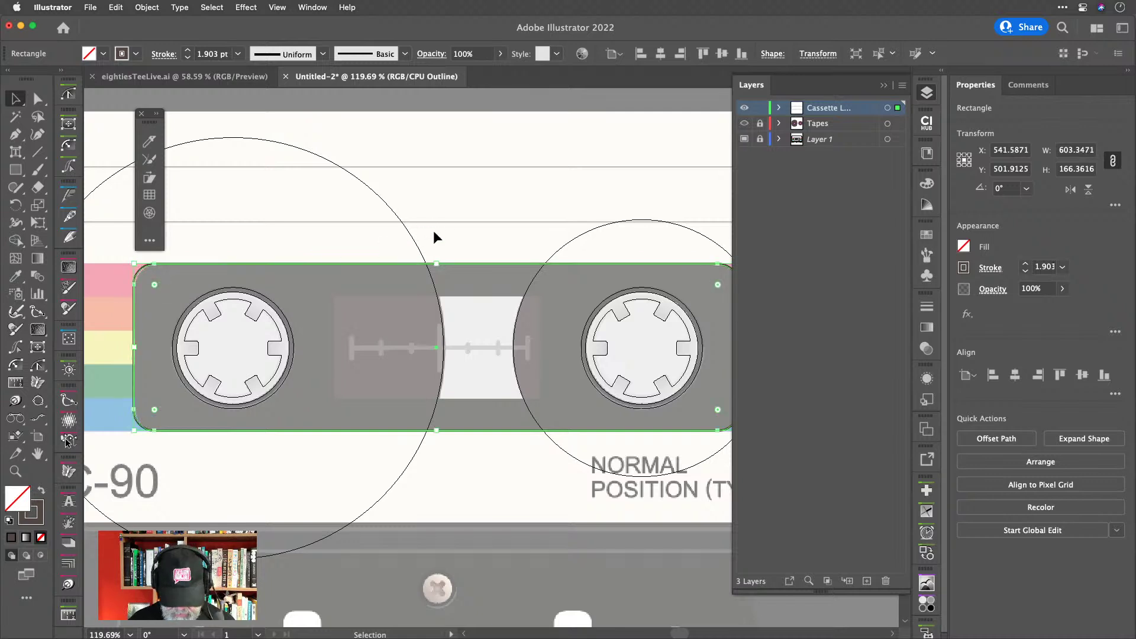
Draw a rectangle over the small central tape window, round its corners and widen it leftward to about 202 by 104 px.
{"action": "key", "text": "m"}
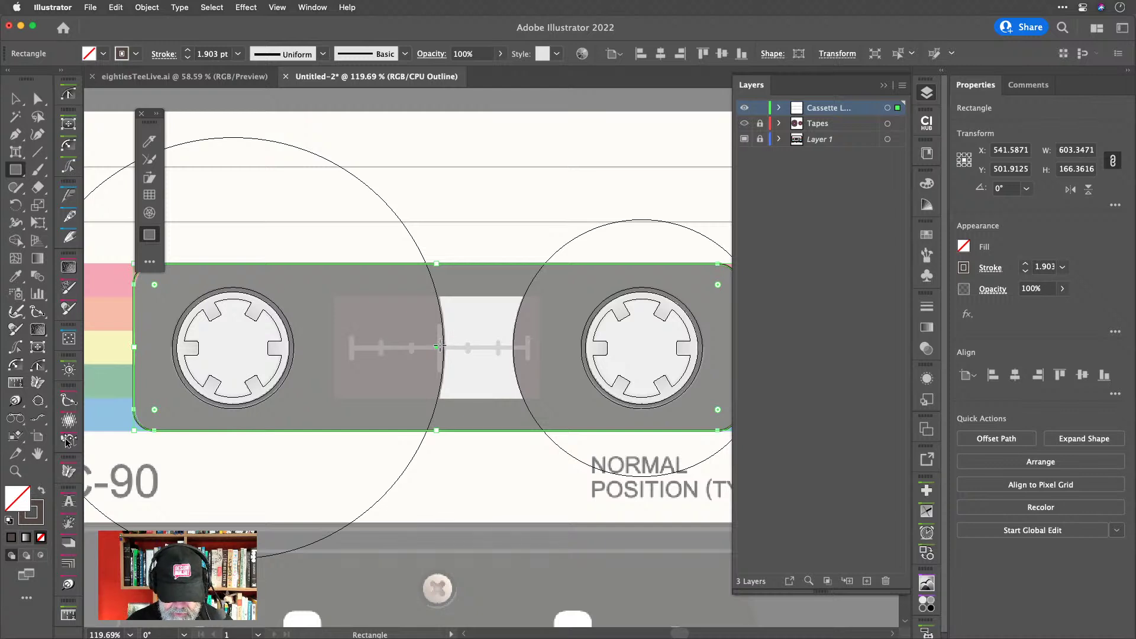
{"action": "left_click_drag", "start_coordinate": [440, 345], "coordinate": [539, 396]}
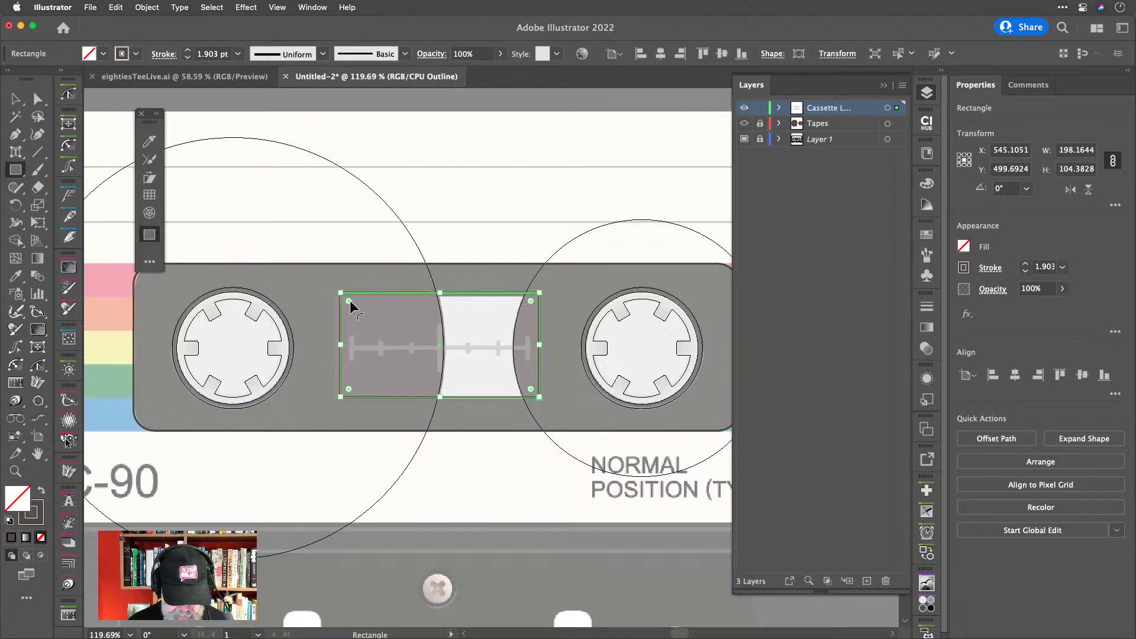
{"action": "left_click_drag", "start_coordinate": [350, 300], "coordinate": [347, 297]}
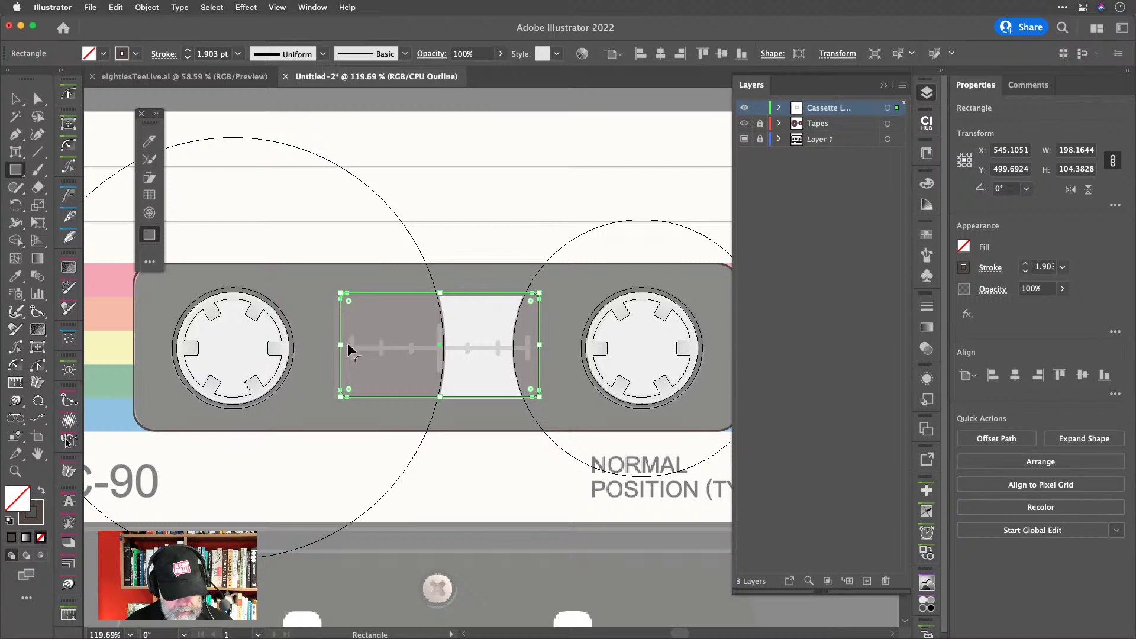
{"action": "left_click_drag", "start_coordinate": [340, 344], "coordinate": [337, 345]}
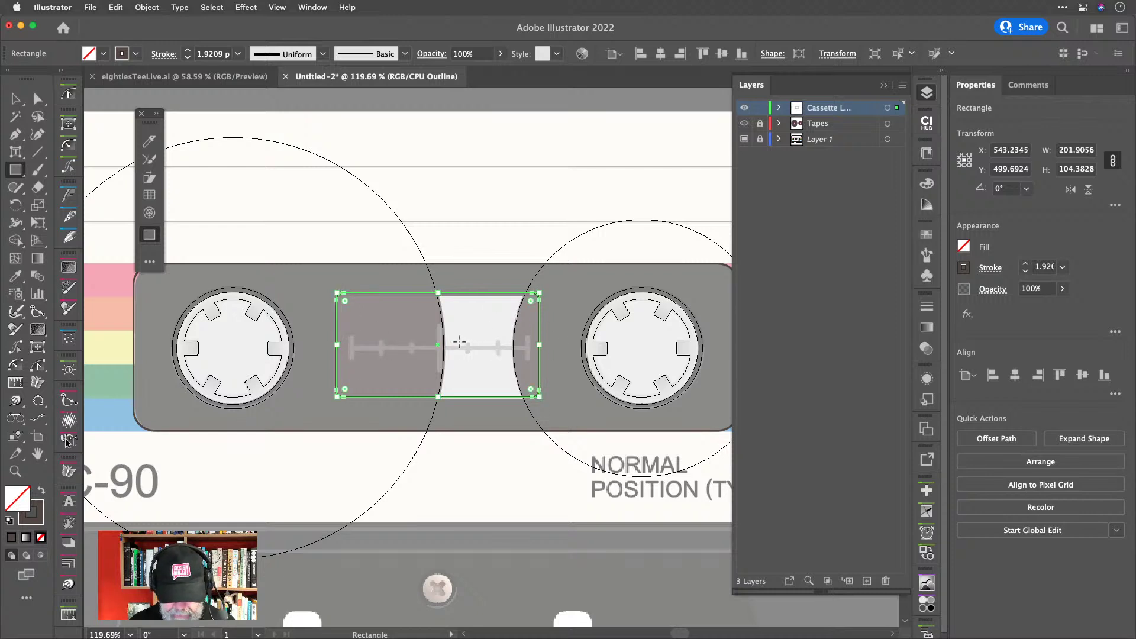
Fine-tune the upper, lower and left edges of the central window rectangle to about 203 by 102 px.
{"action": "scroll", "coordinate": [458, 342], "scroll_direction": "up", "scroll_amount": 3}
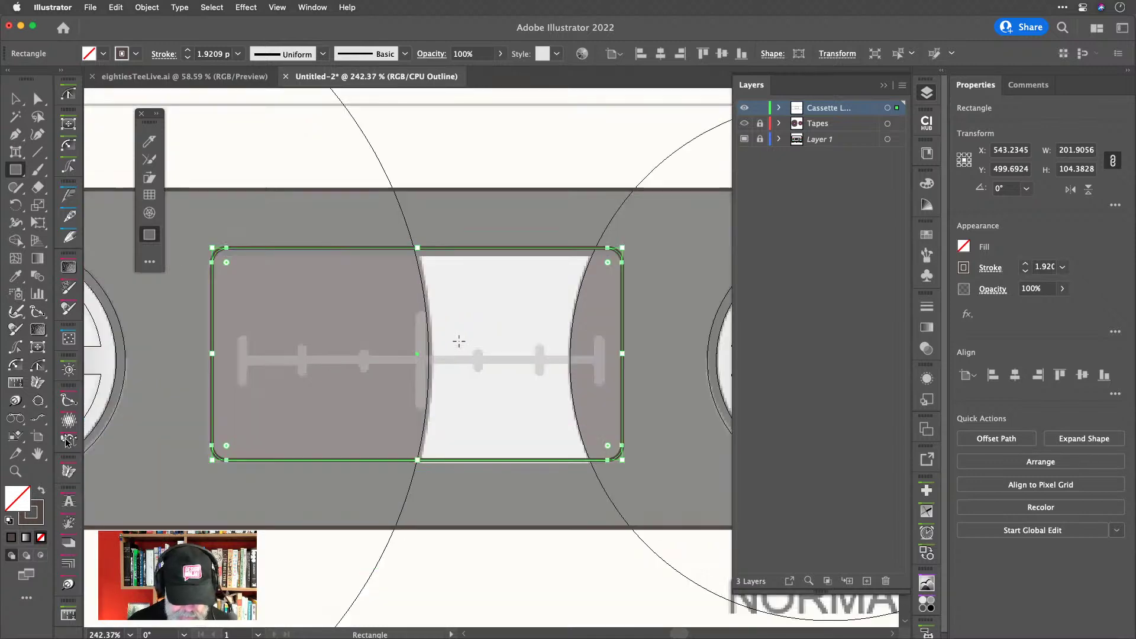
{"action": "left_click_drag", "start_coordinate": [418, 247], "coordinate": [419, 255]}
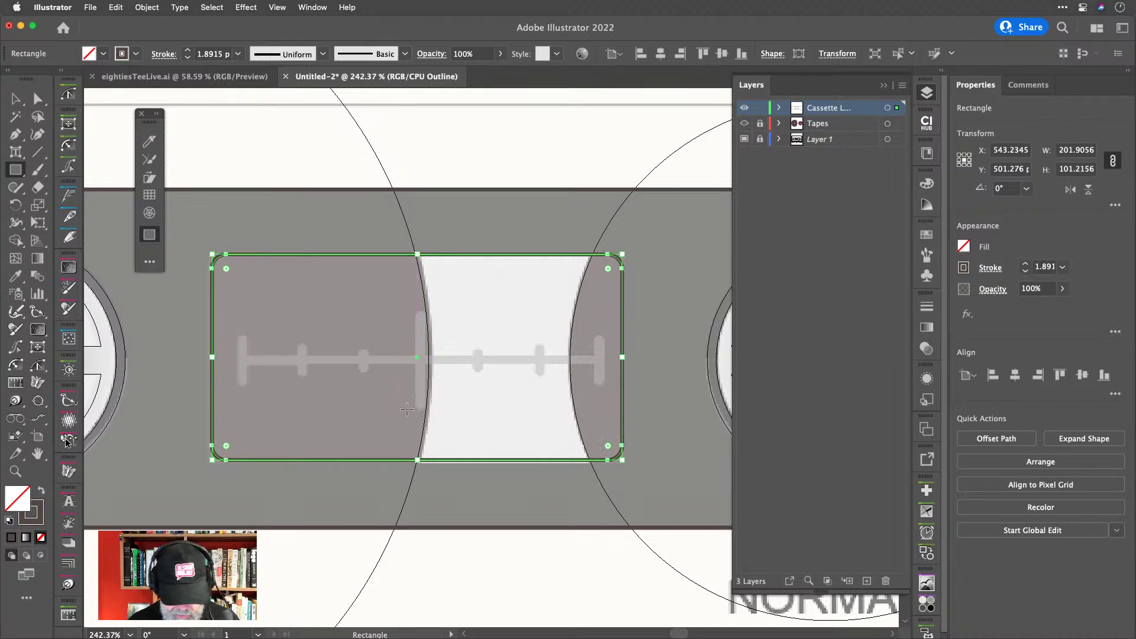
{"action": "mouse_move", "coordinate": [417, 461]}
{"action": "left_mouse_down"}
{"action": "mouse_move", "coordinate": [419, 433]}
{"action": "mouse_move", "coordinate": [419, 465]}
{"action": "left_mouse_up"}
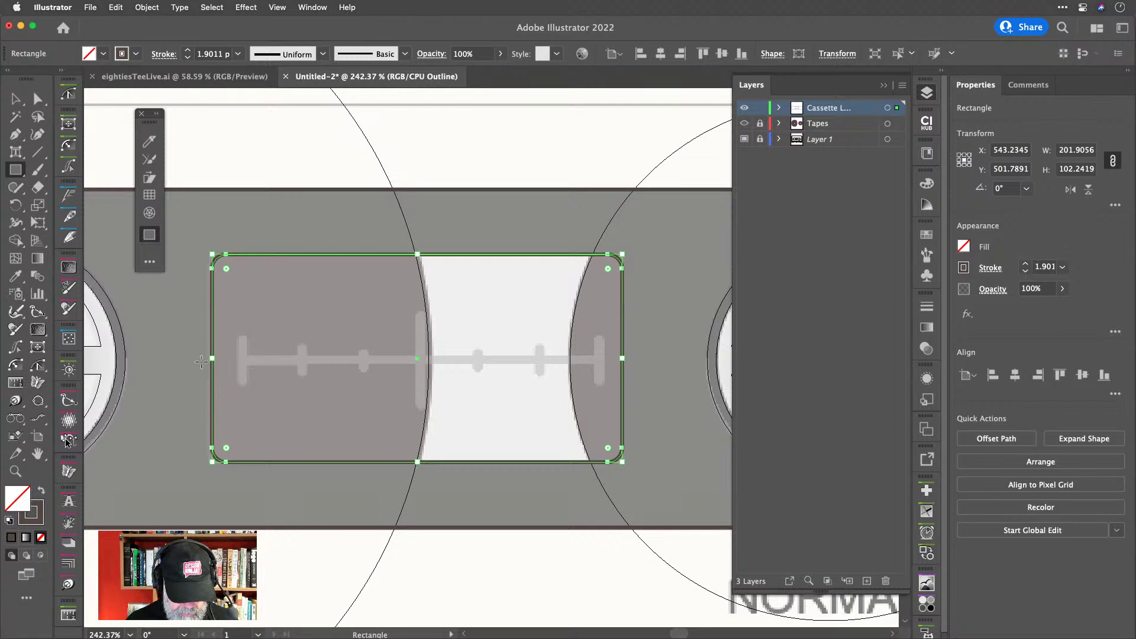
{"action": "left_click_drag", "start_coordinate": [214, 357], "coordinate": [211, 358]}
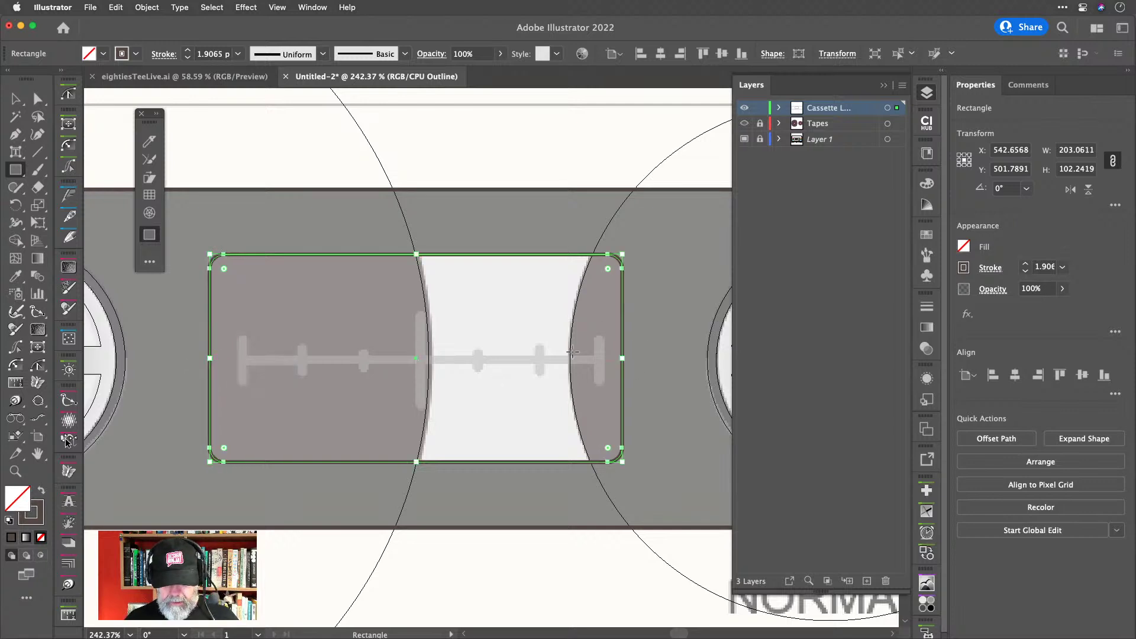
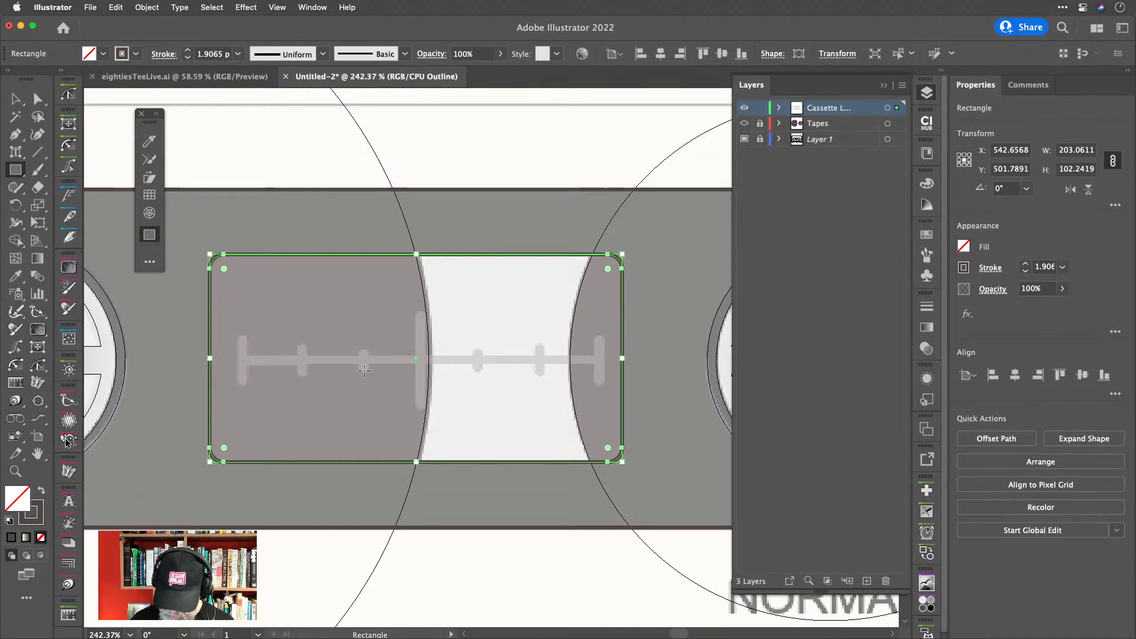
Trace the gauge's horizontal line about 176 px long and a vertical end tick about 22 px tall, centred on the line's left end.
{"action": "key", "text": "backslash"}
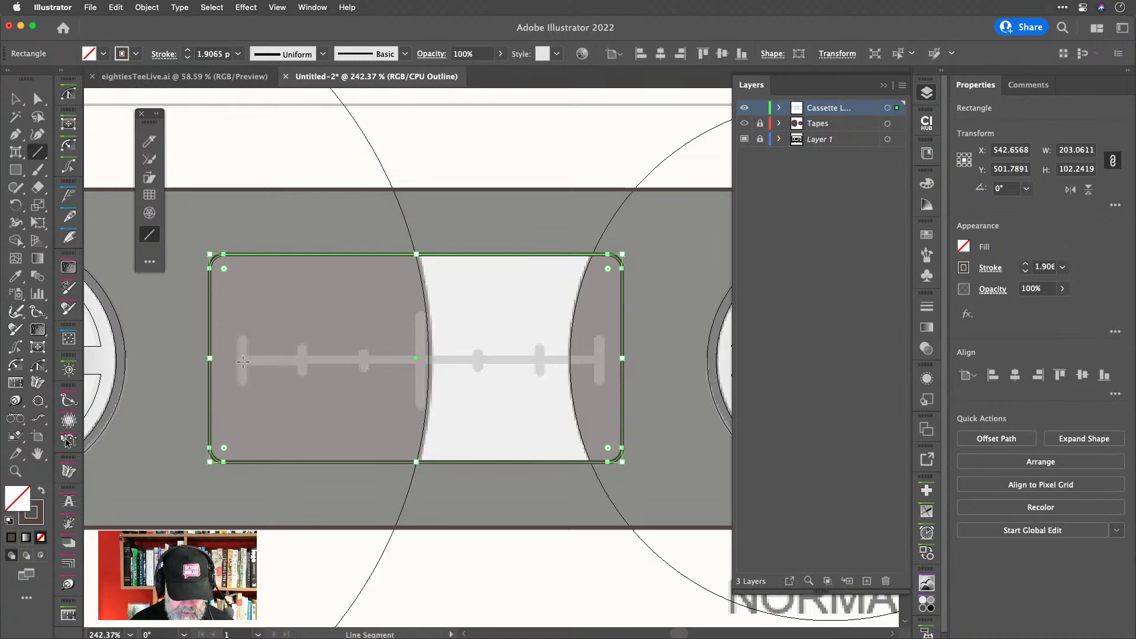
{"action": "left_click_drag", "start_coordinate": [416, 358], "coordinate": [599, 358]}
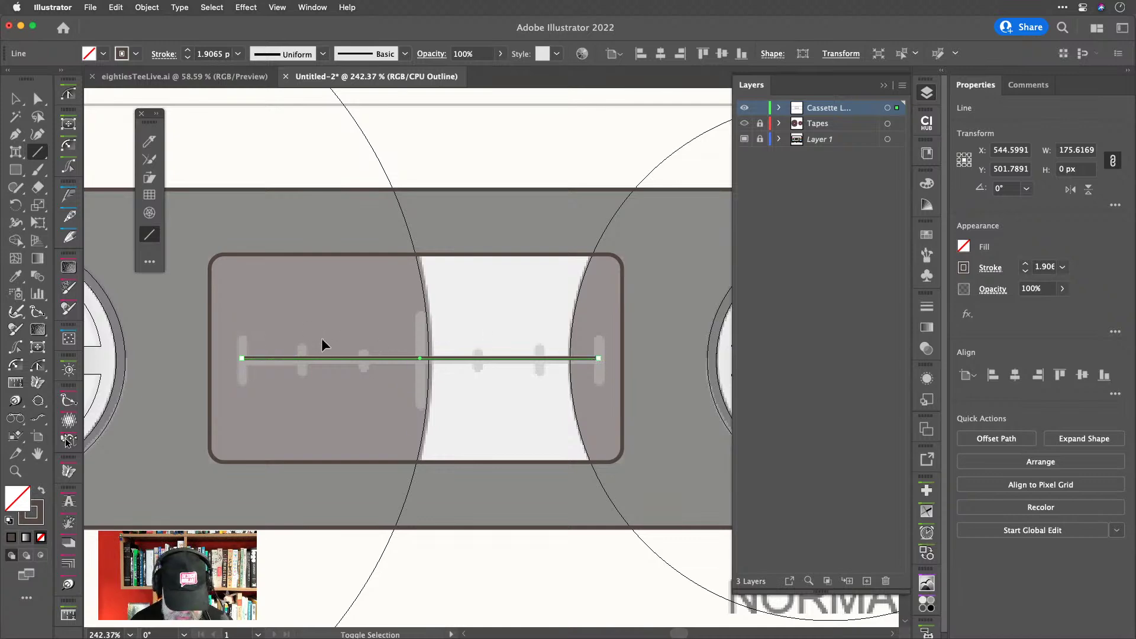
{"action": "key", "text": "super+shift+a"}
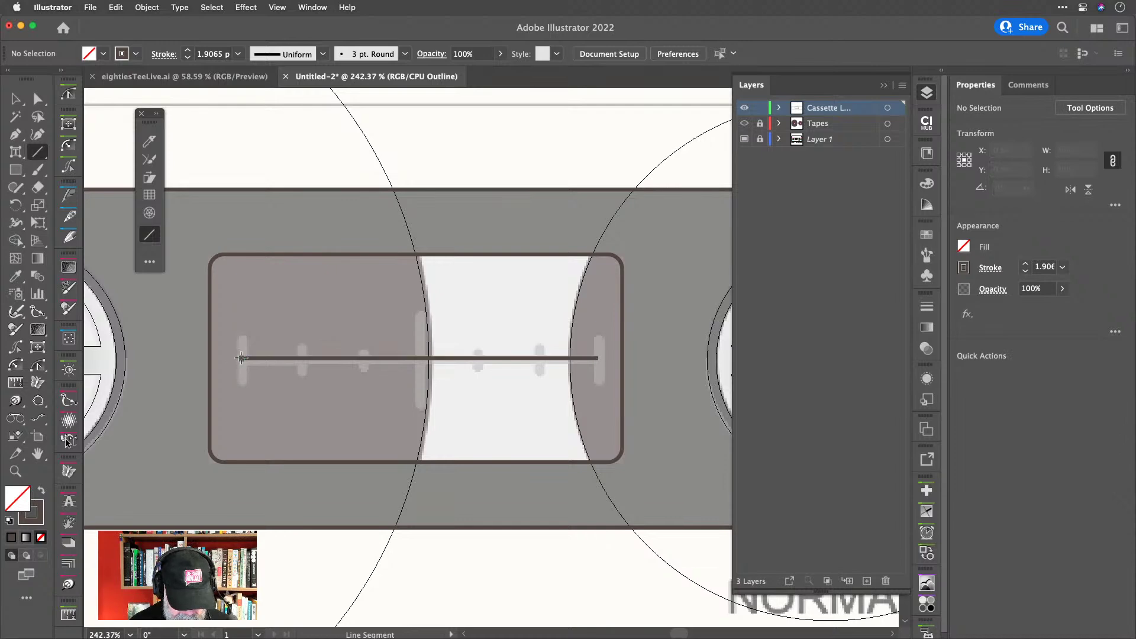
{"action": "left_click_drag", "start_coordinate": [241, 358], "coordinate": [242, 336]}
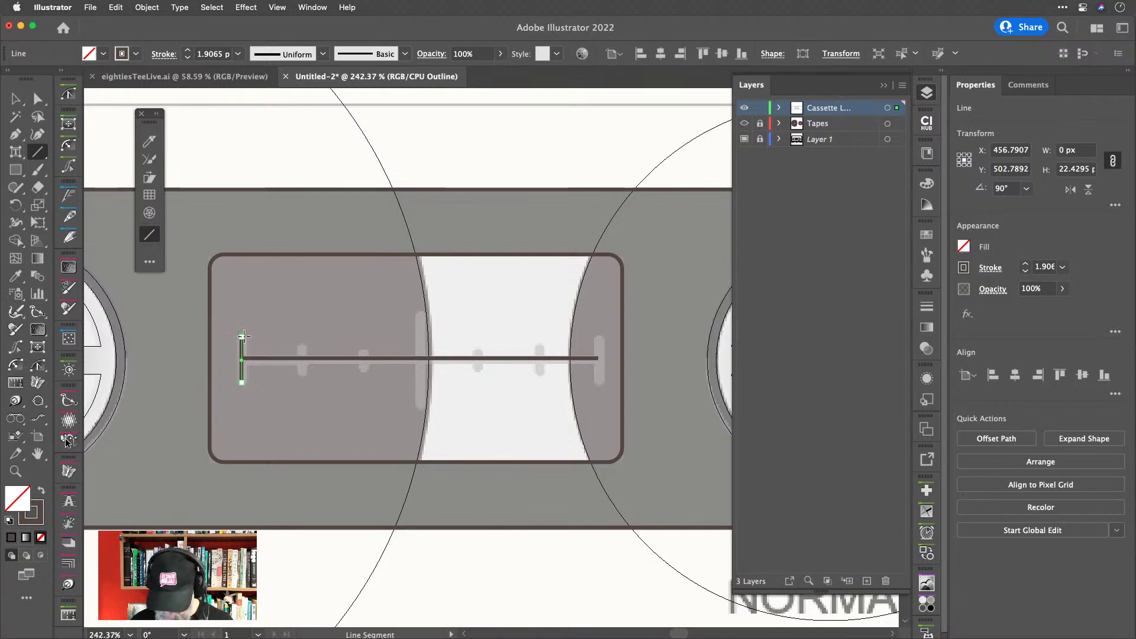
{"action": "key", "text": "Down"}
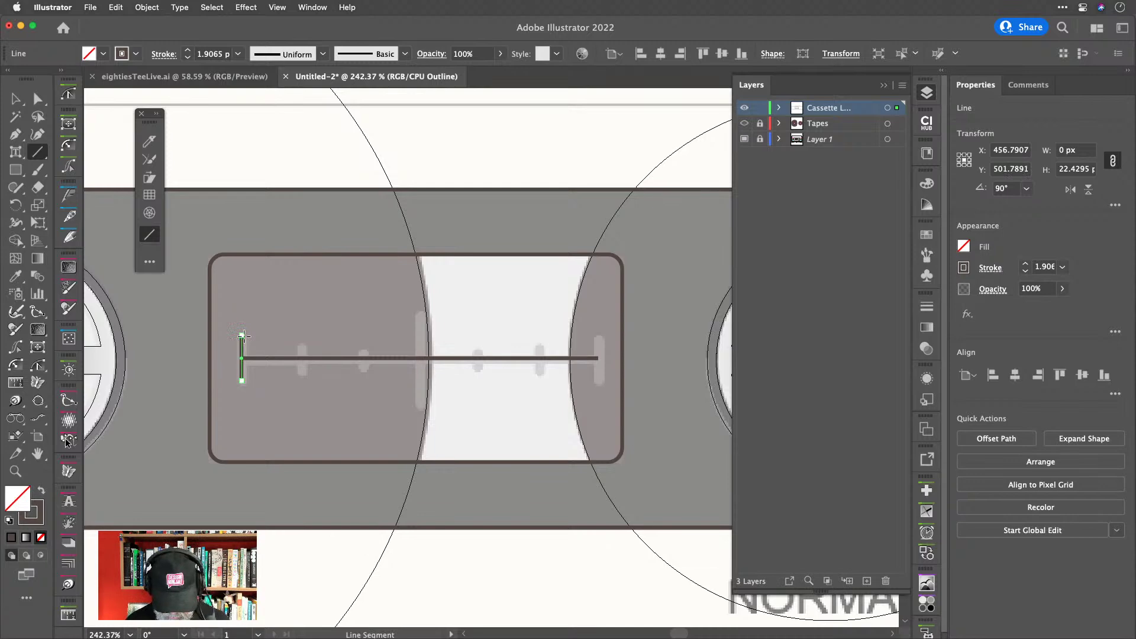
Set the stroke weight of both the horizontal gauge line and its end tick to 4 pt.
{"action": "key", "text": "v"}
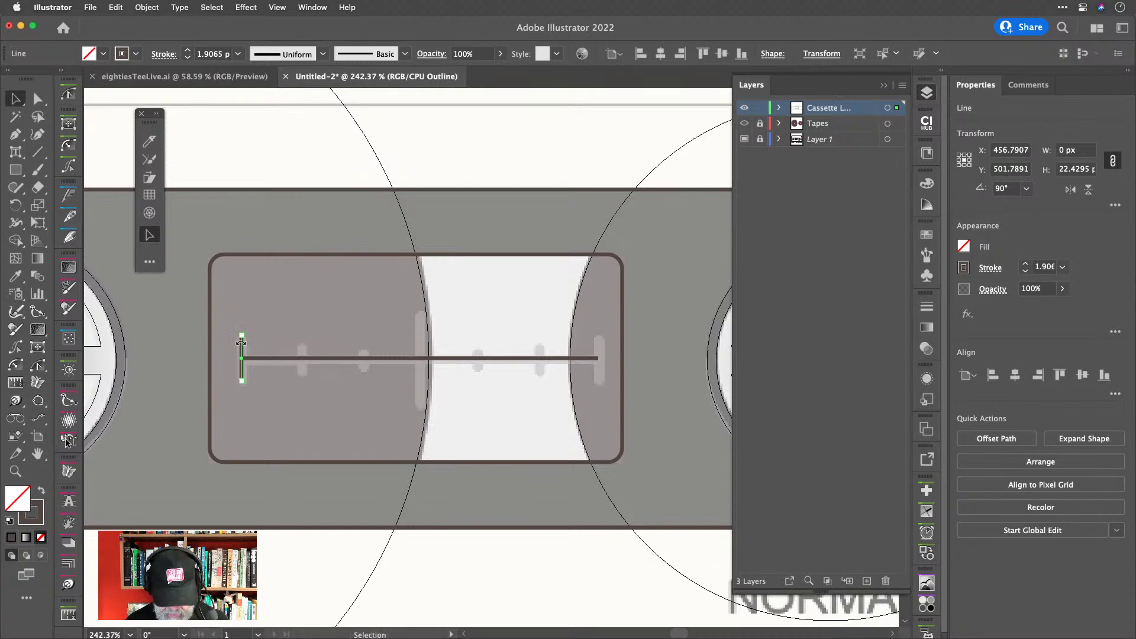
{"action": "left_click", "coordinate": [282, 356], "text": "shift"}
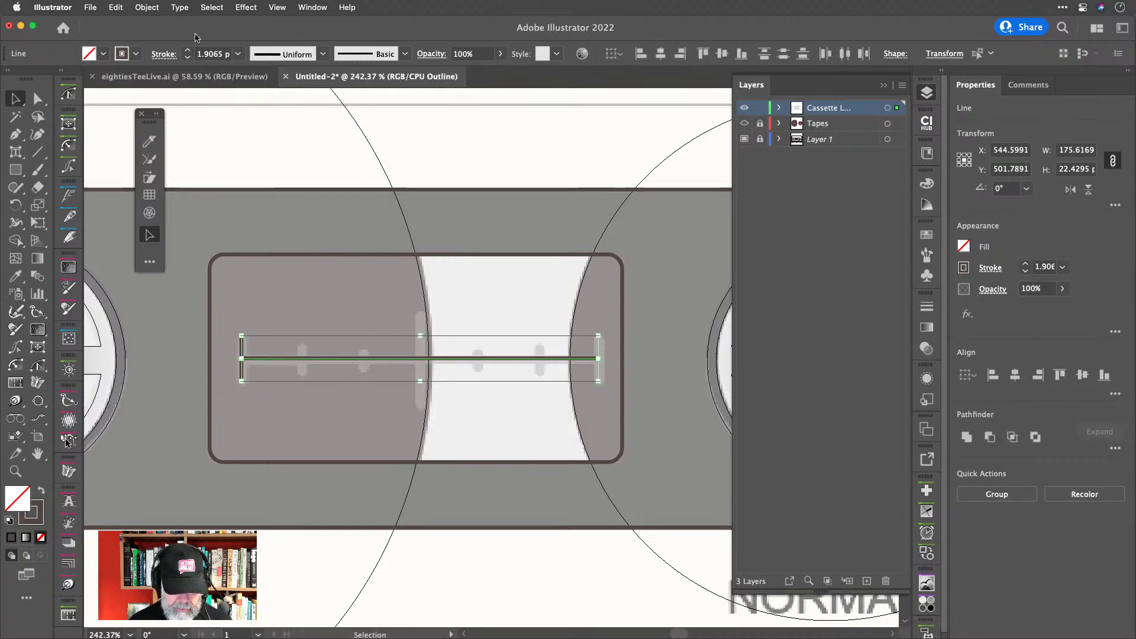
{"action": "left_click", "coordinate": [189, 52]}
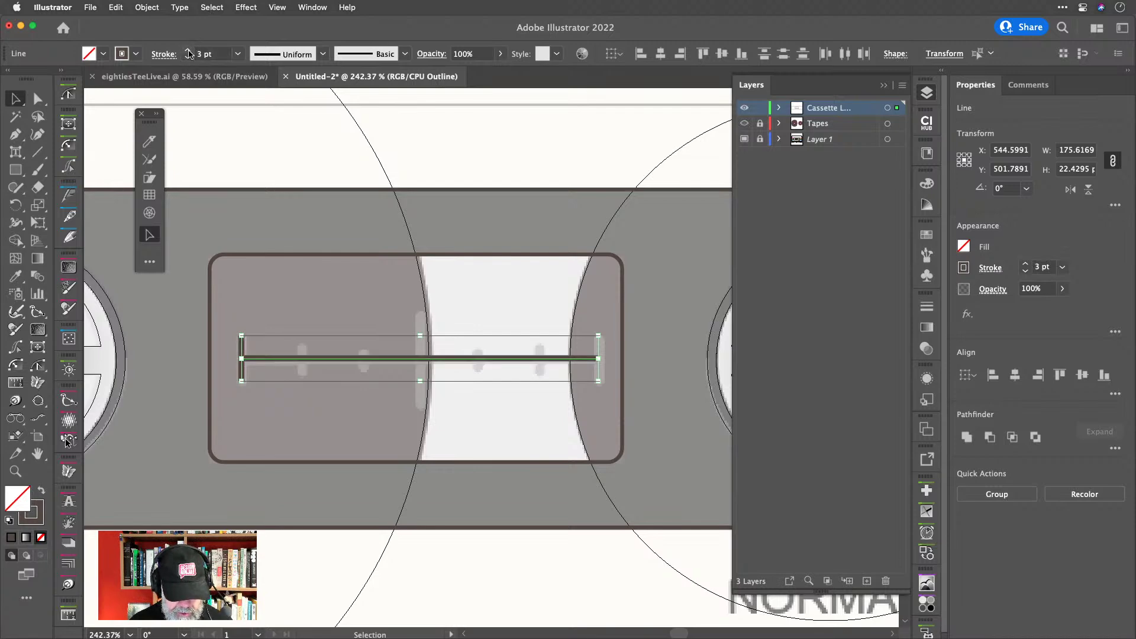
{"action": "left_click", "coordinate": [189, 52]}
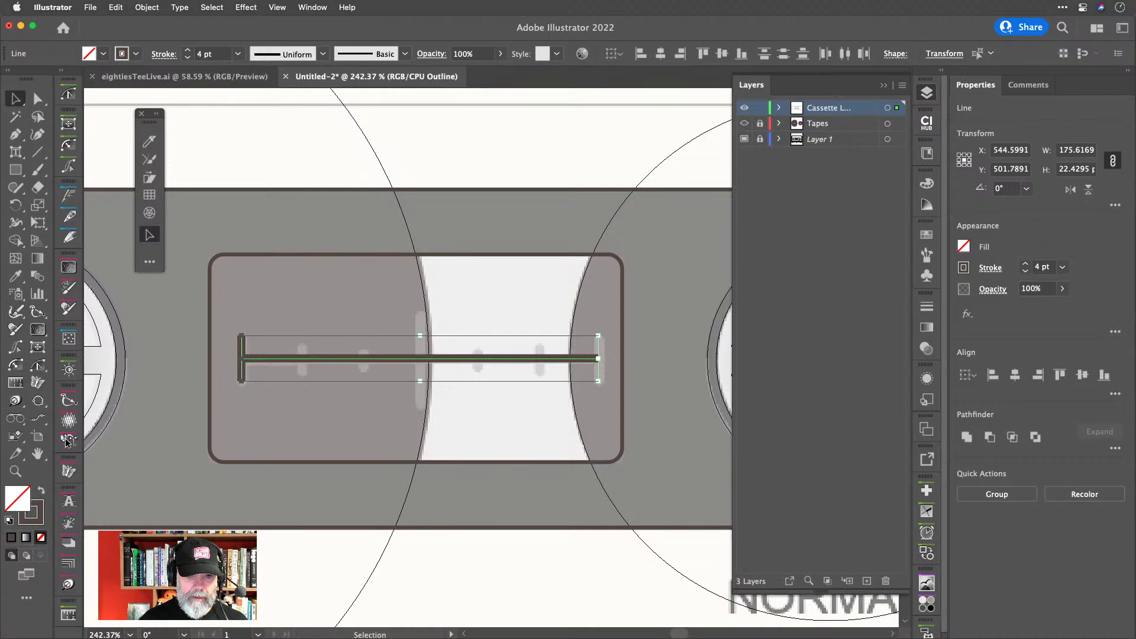
{"action": "key", "text": "super+Tab"}
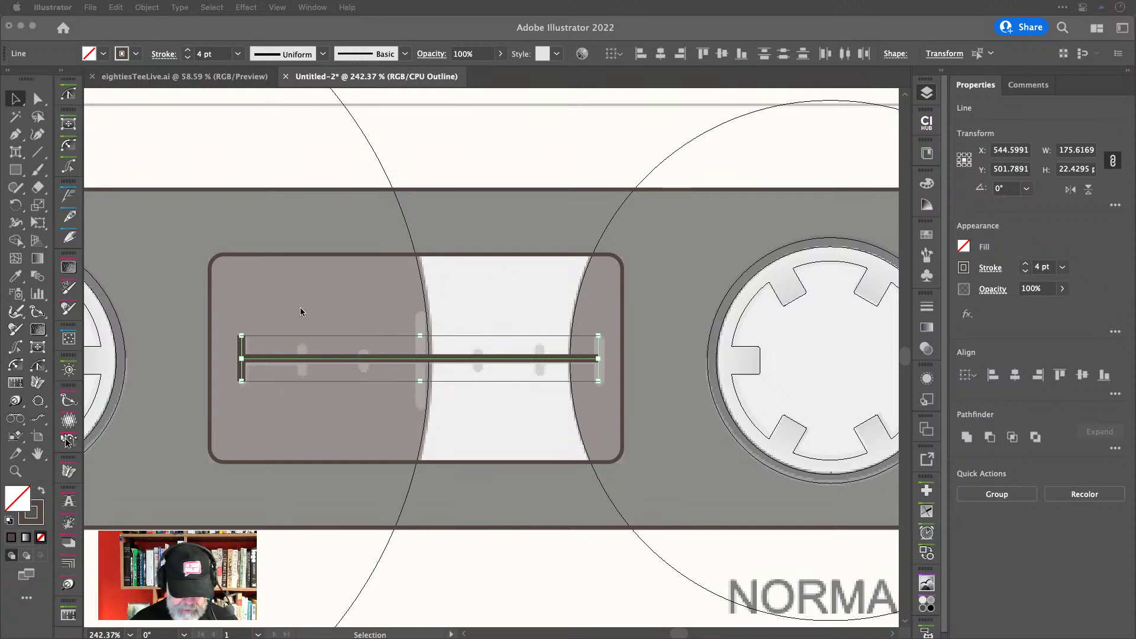
{"action": "key", "text": "super+Tab"}
{"action": "scroll", "coordinate": [253, 307], "scroll_direction": "up", "scroll_amount": 2}
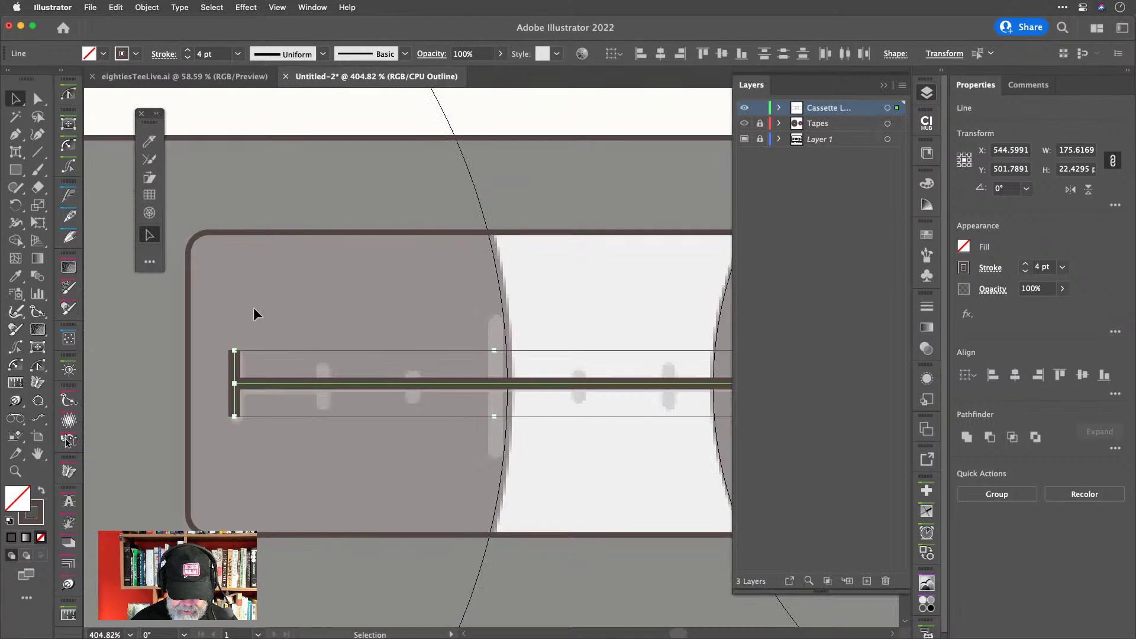
{"action": "scroll", "coordinate": [254, 307], "scroll_direction": "right", "scroll_amount": 2}
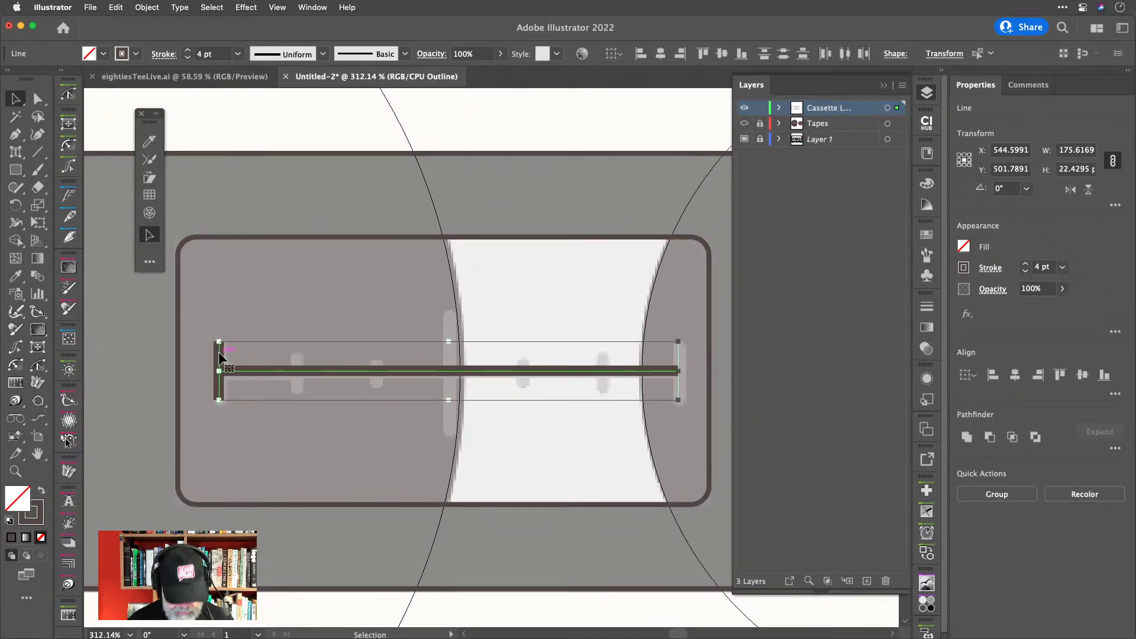
Duplicate the end tick onto the second gauge mark, delete the extra copy of the horizontal line, and nudge the new tick to the right.
{"action": "left_click_drag", "start_coordinate": [219, 355], "coordinate": [296, 362]}
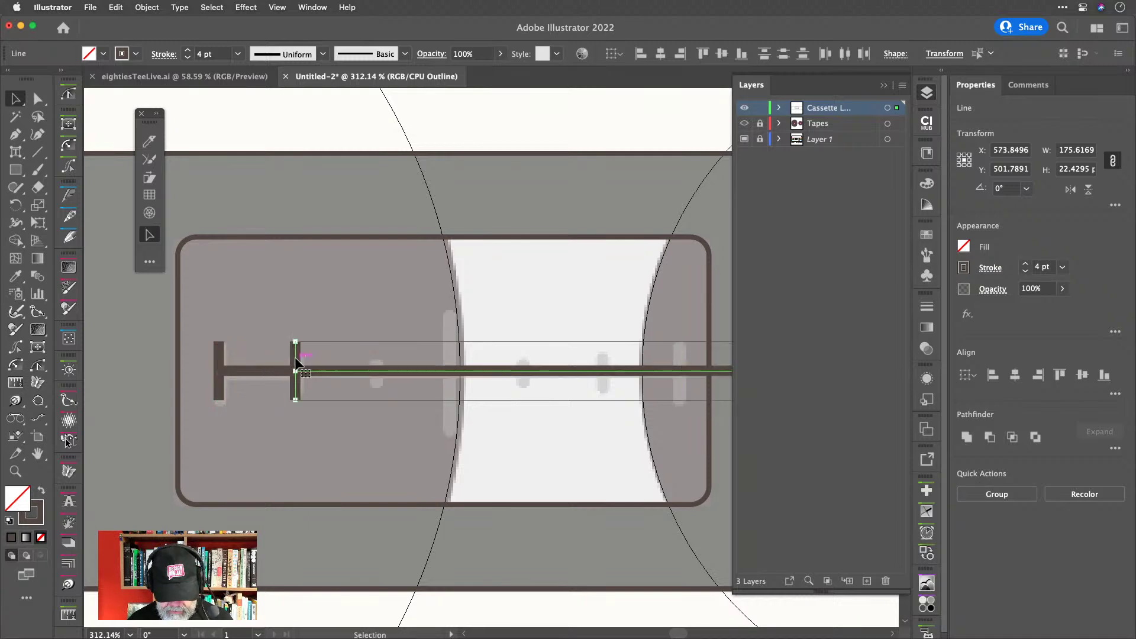
{"action": "left_click", "coordinate": [719, 310]}
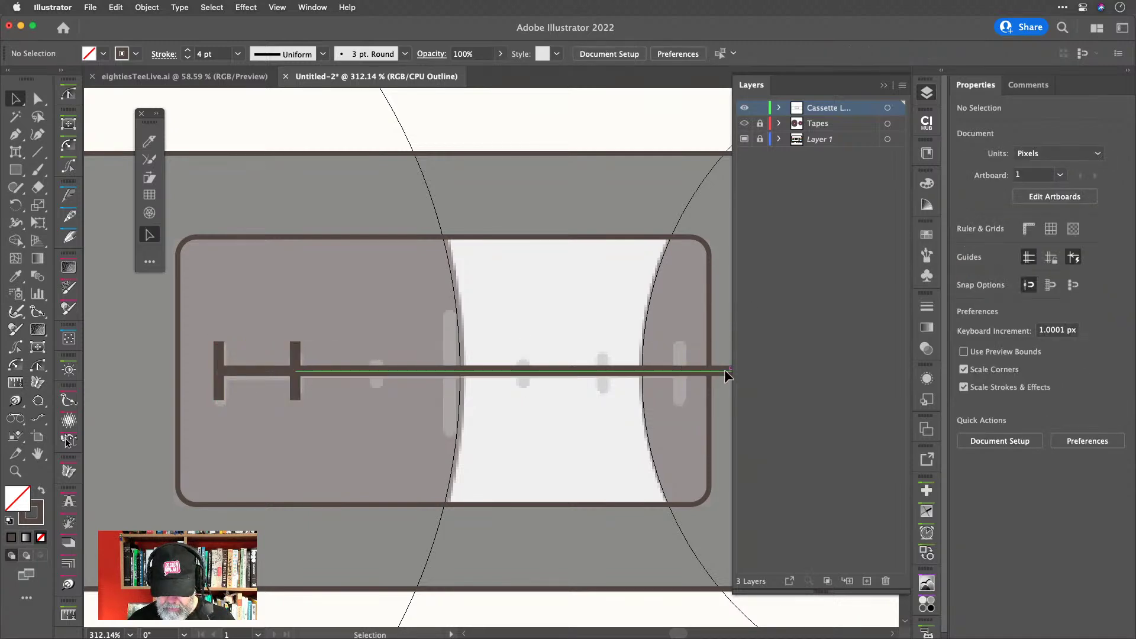
{"action": "left_click", "coordinate": [724, 369]}
{"action": "key", "text": "Delete"}
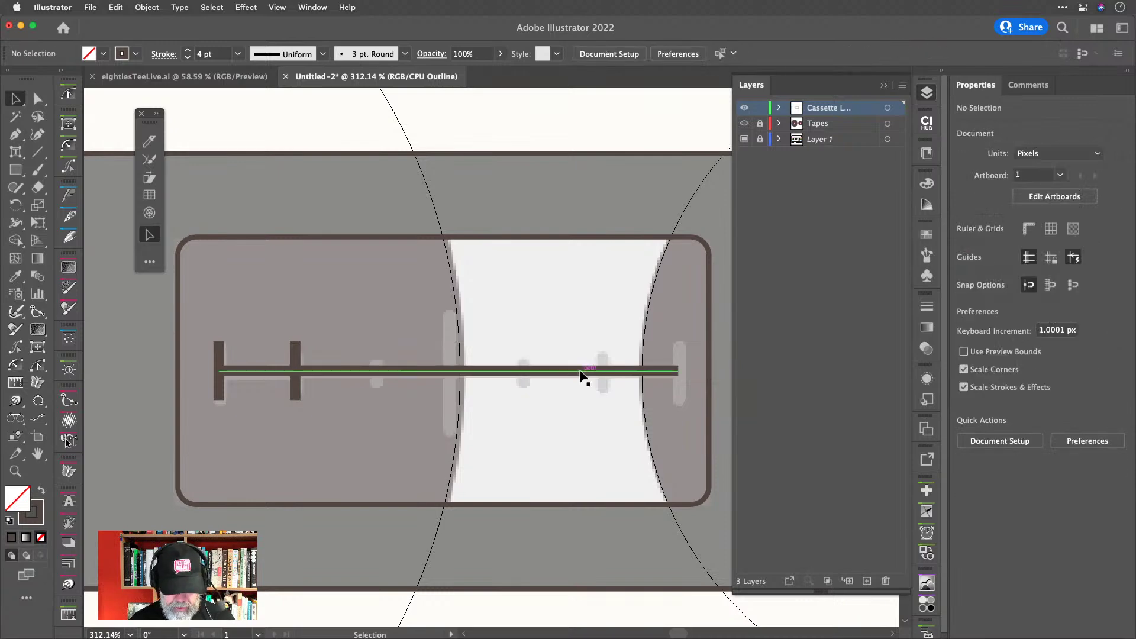
{"action": "left_click", "coordinate": [294, 357]}
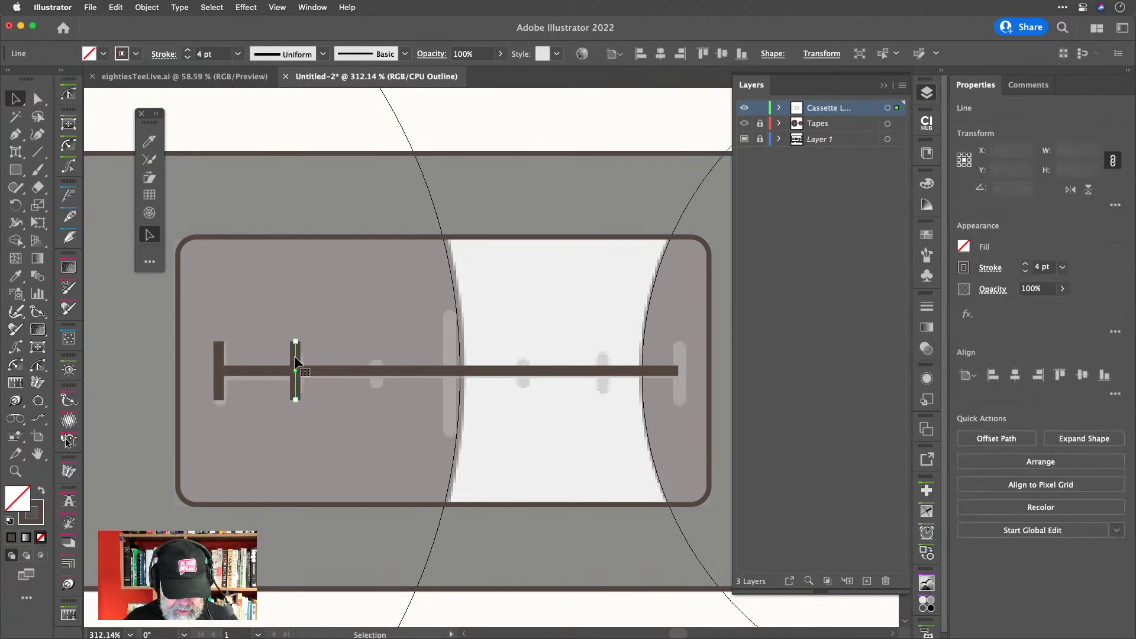
{"action": "key", "text": "Right"}
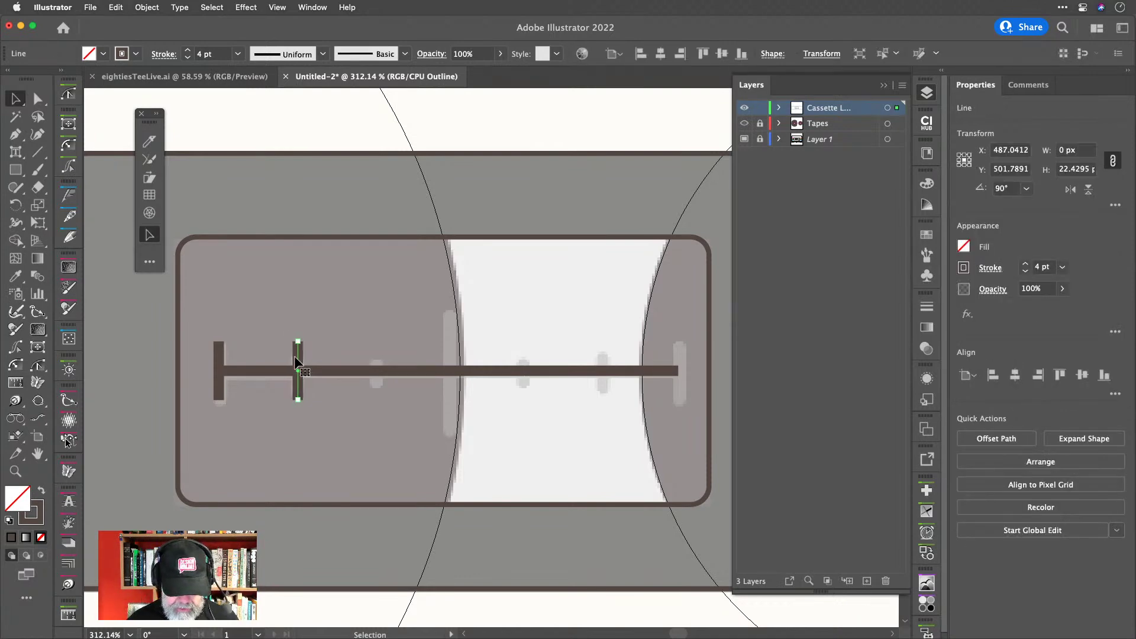
Copy the second tick onto the third gauge mark and shorten the copy about its centre to about 10 px tall.
{"action": "left_click_drag", "start_coordinate": [298, 359], "coordinate": [375, 355]}
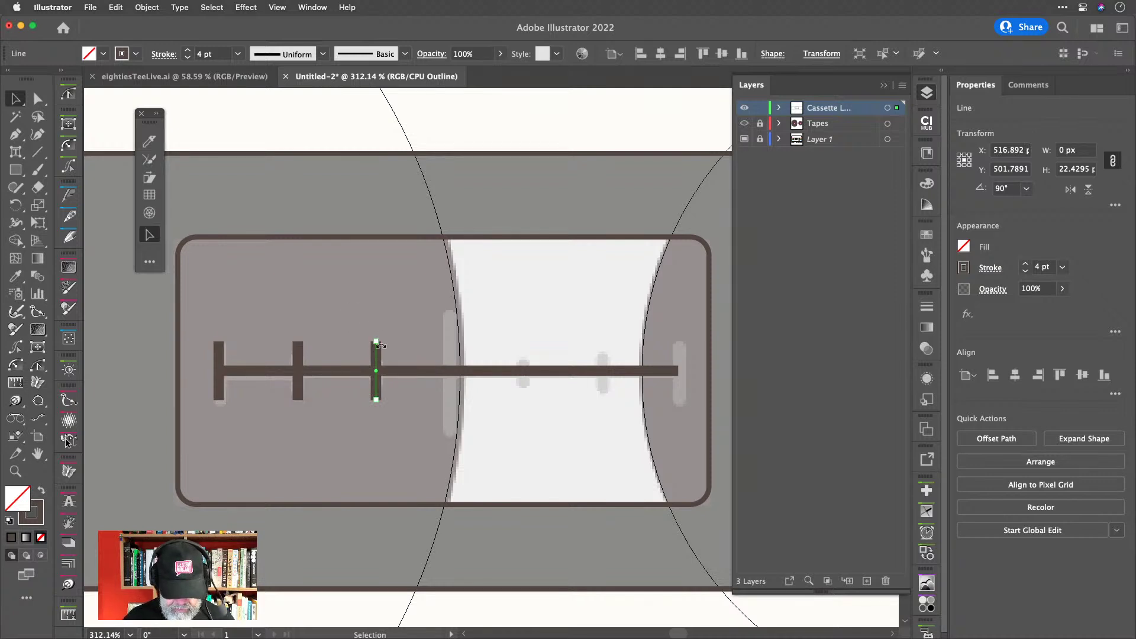
{"action": "left_click_drag", "start_coordinate": [376, 338], "coordinate": [376, 352]}
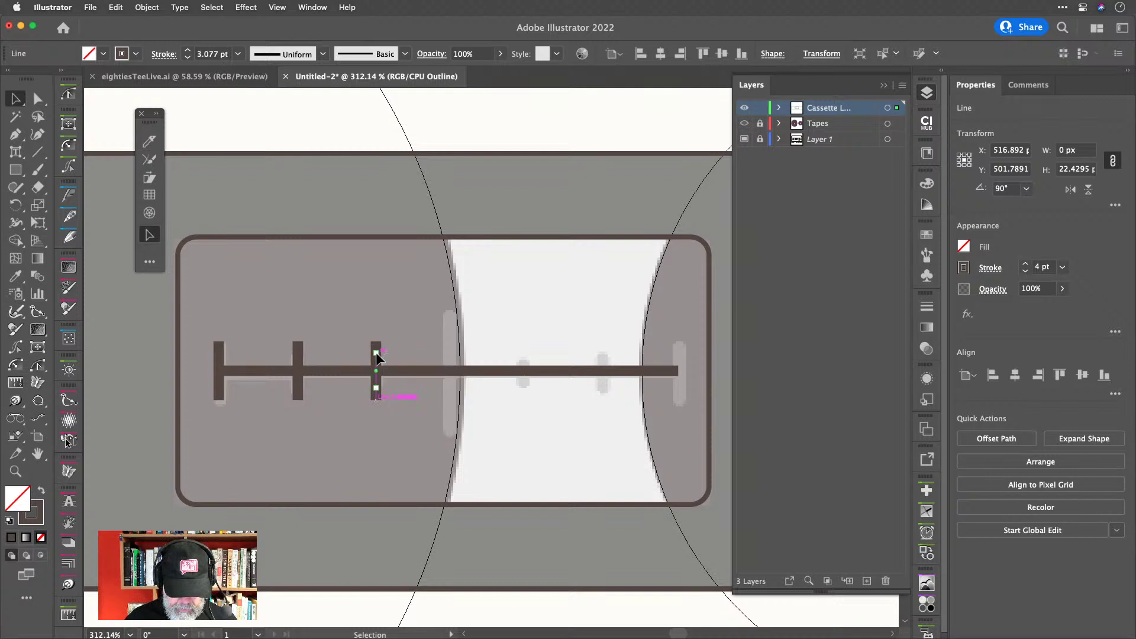
{"action": "scroll", "coordinate": [366, 360], "scroll_direction": "up", "scroll_amount": 1}
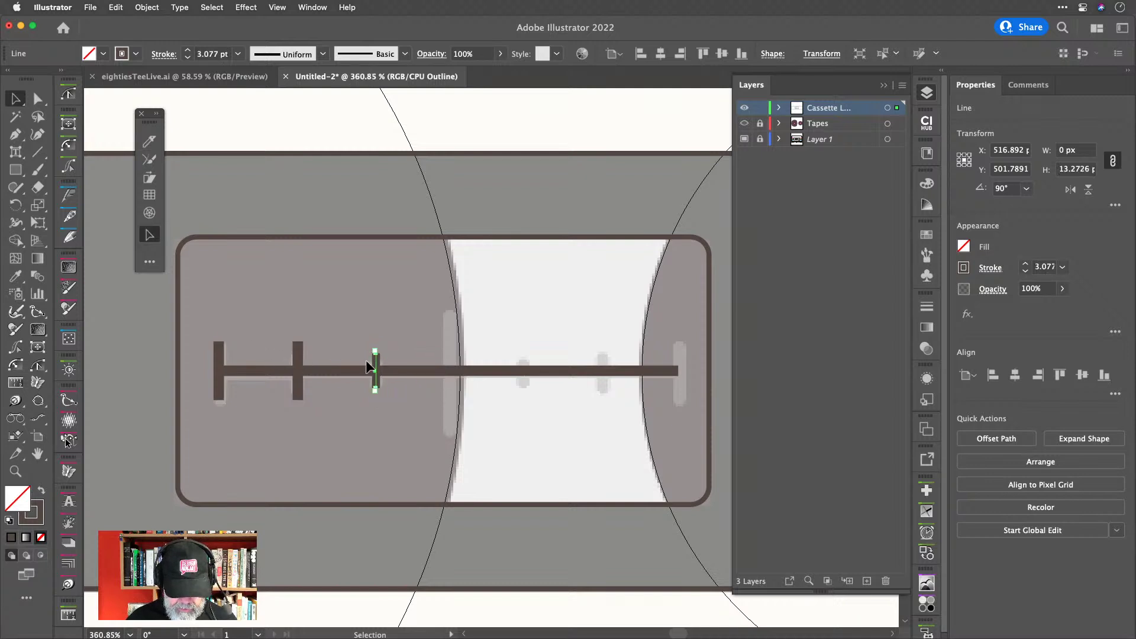
{"action": "scroll", "coordinate": [366, 360], "scroll_direction": "up", "scroll_amount": 3}
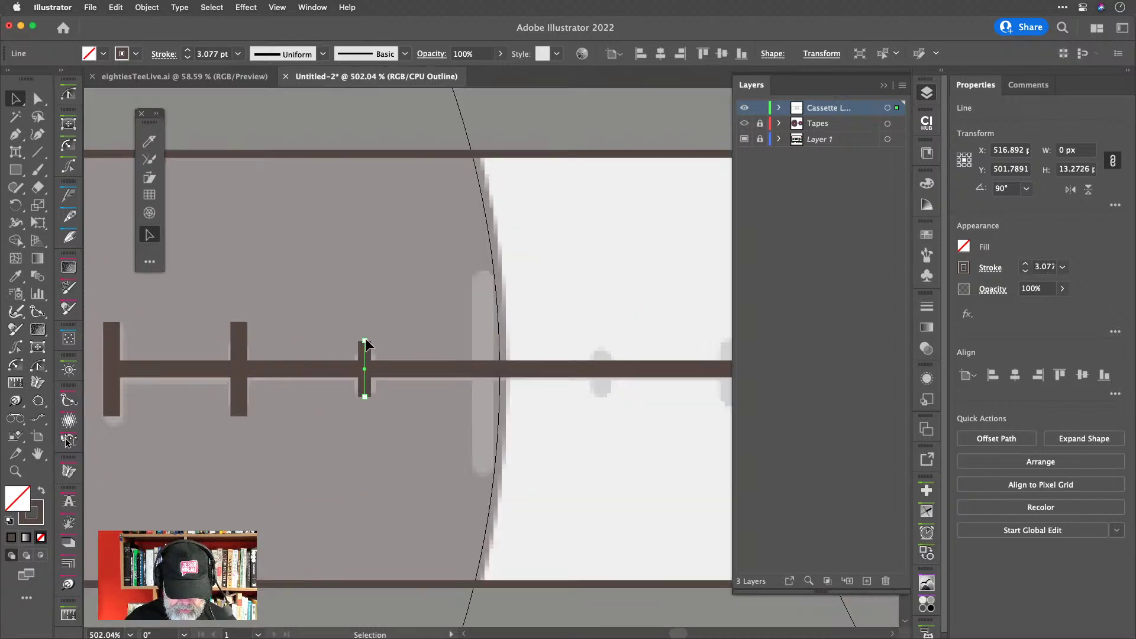
{"action": "left_click_drag", "start_coordinate": [365, 343], "coordinate": [361, 346]}
Shorten the second tick about its centre to about 14.5 px tall to match the reference mark.
{"action": "left_click", "coordinate": [237, 331]}
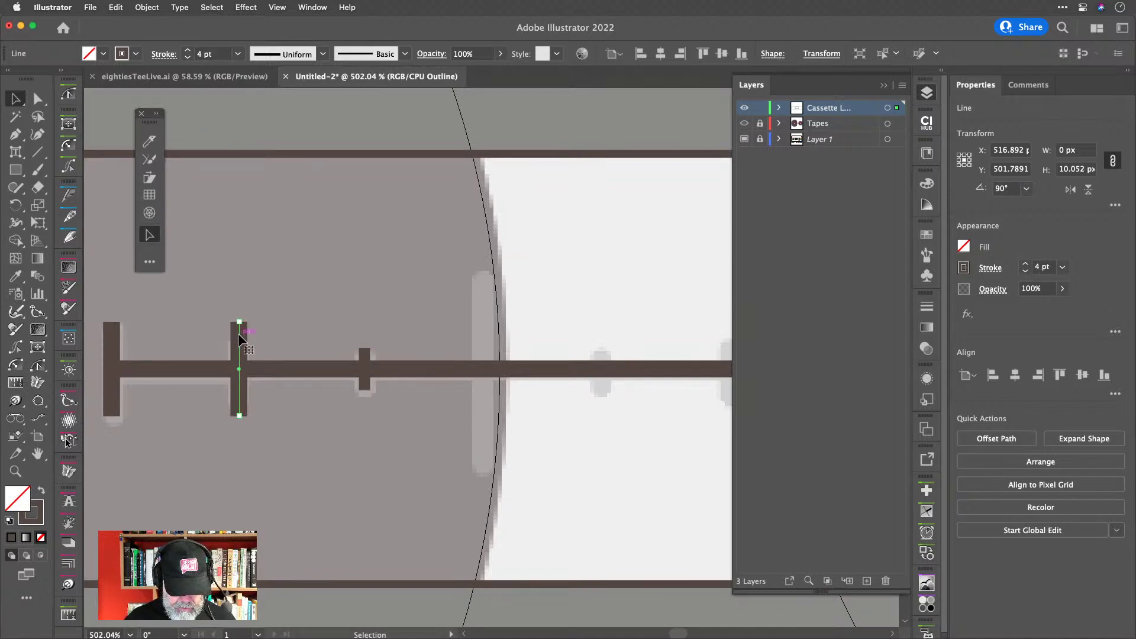
{"action": "left_click_drag", "start_coordinate": [239, 324], "coordinate": [240, 336]}
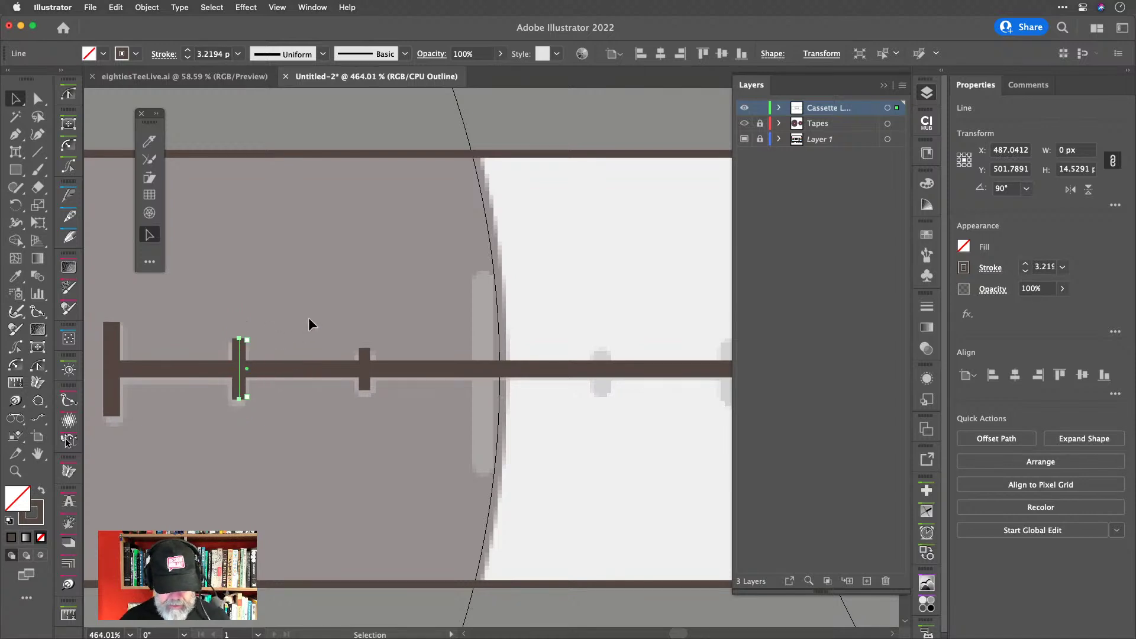
{"action": "scroll", "coordinate": [308, 317], "scroll_direction": "down", "scroll_amount": 1}
{"action": "scroll", "coordinate": [307, 317], "scroll_direction": "down", "scroll_amount": 1}
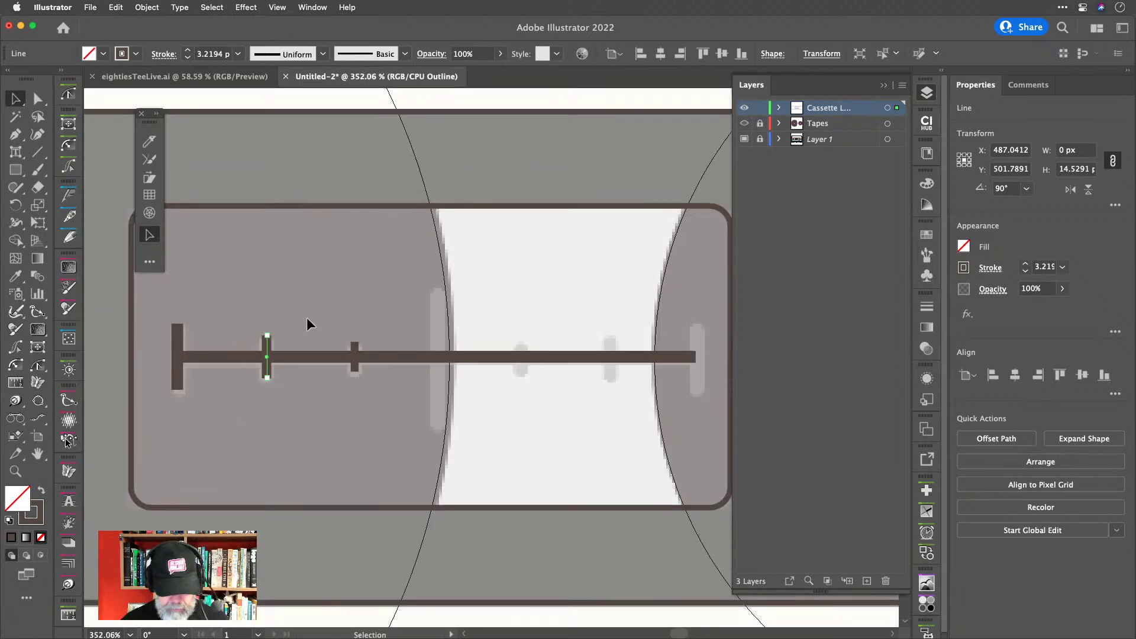
{"action": "left_click", "coordinate": [306, 317]}
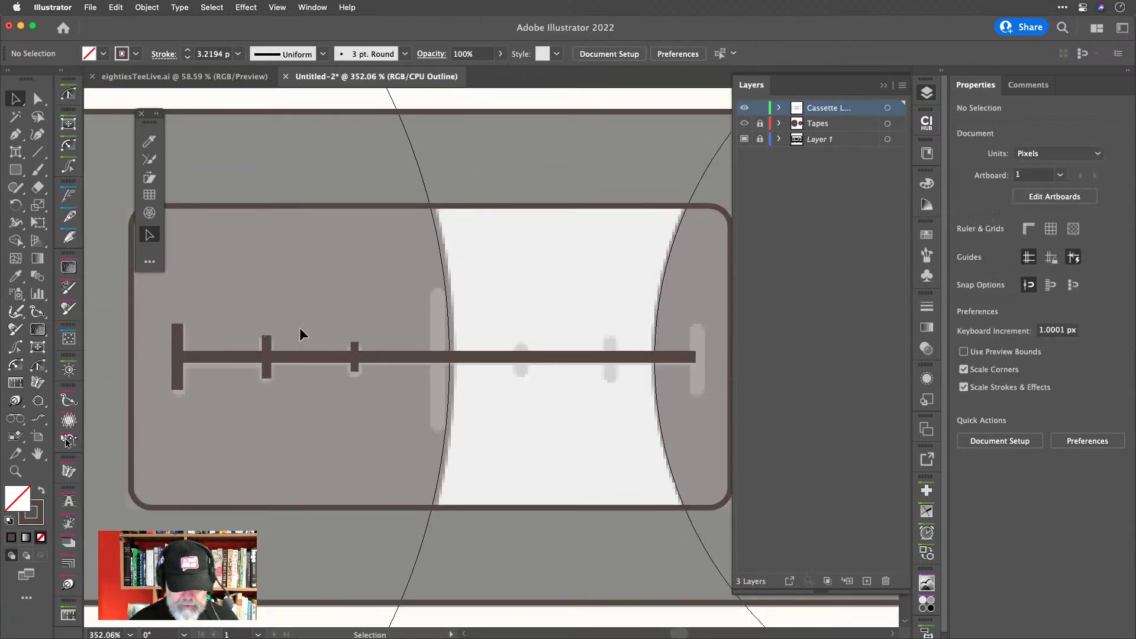
Select the three vertical gauge ticks together.
{"action": "left_click", "coordinate": [355, 367]}
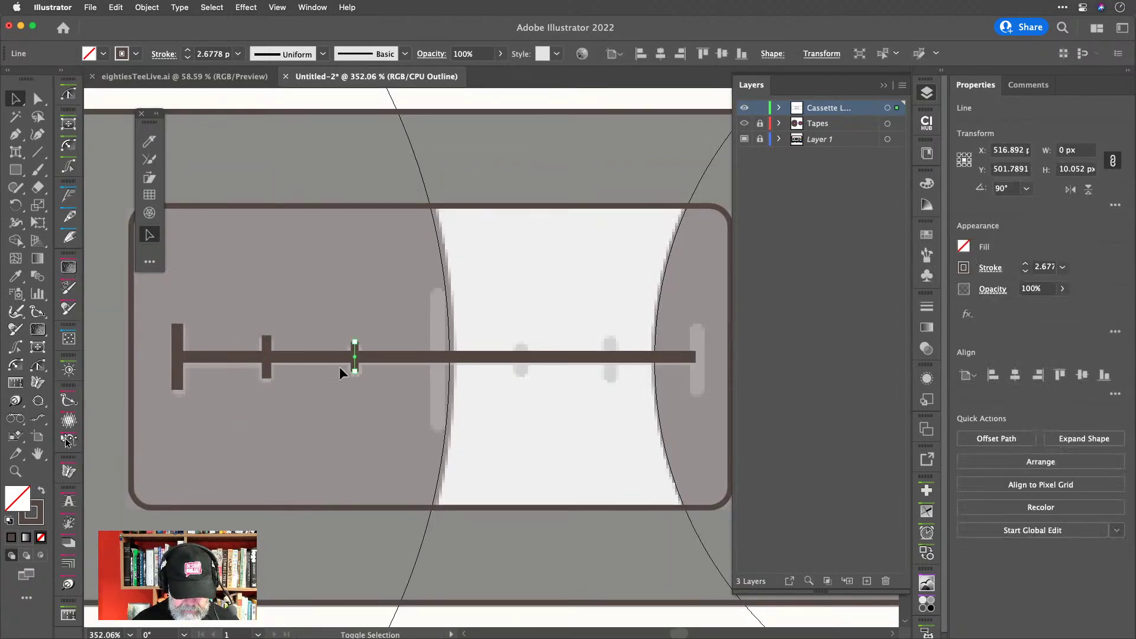
{"action": "left_click", "coordinate": [267, 373], "text": "shift"}
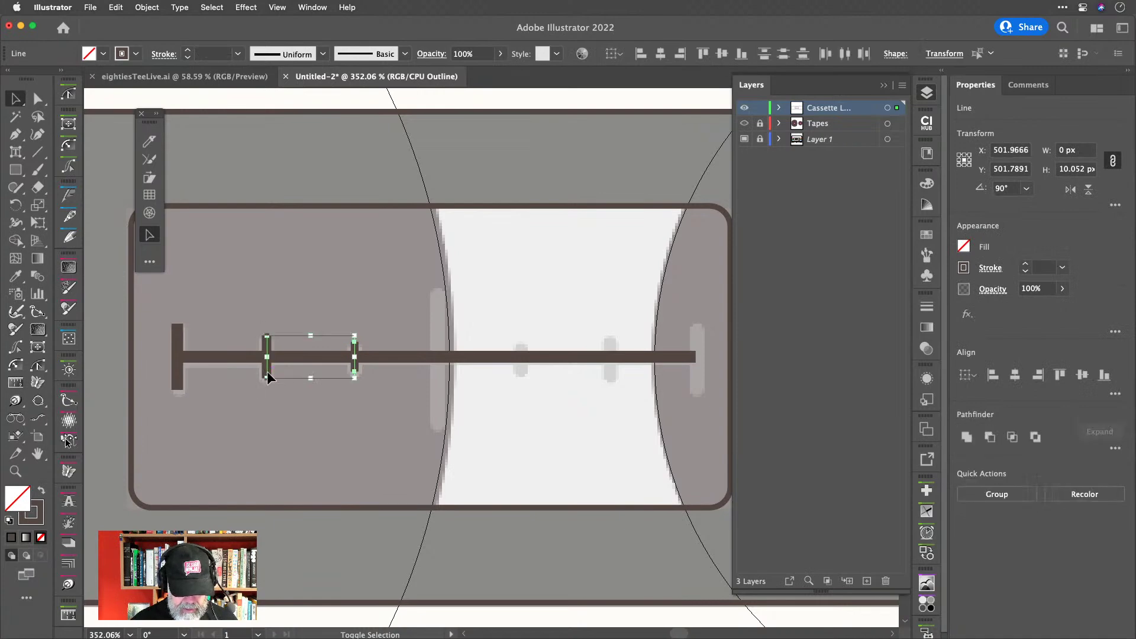
{"action": "left_click", "coordinate": [176, 377], "text": "shift"}
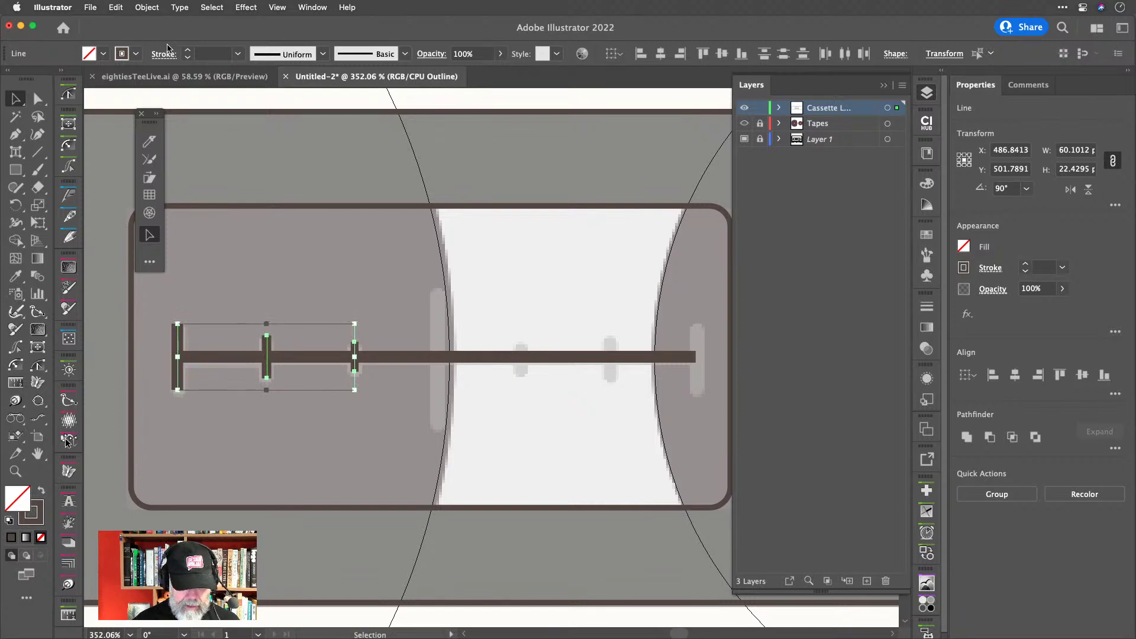
Apply a round stroke cap to the three selected tick marks on the scale's left half.
{"action": "left_click", "coordinate": [164, 55]}
{"action": "left_click", "coordinate": [80, 92]}
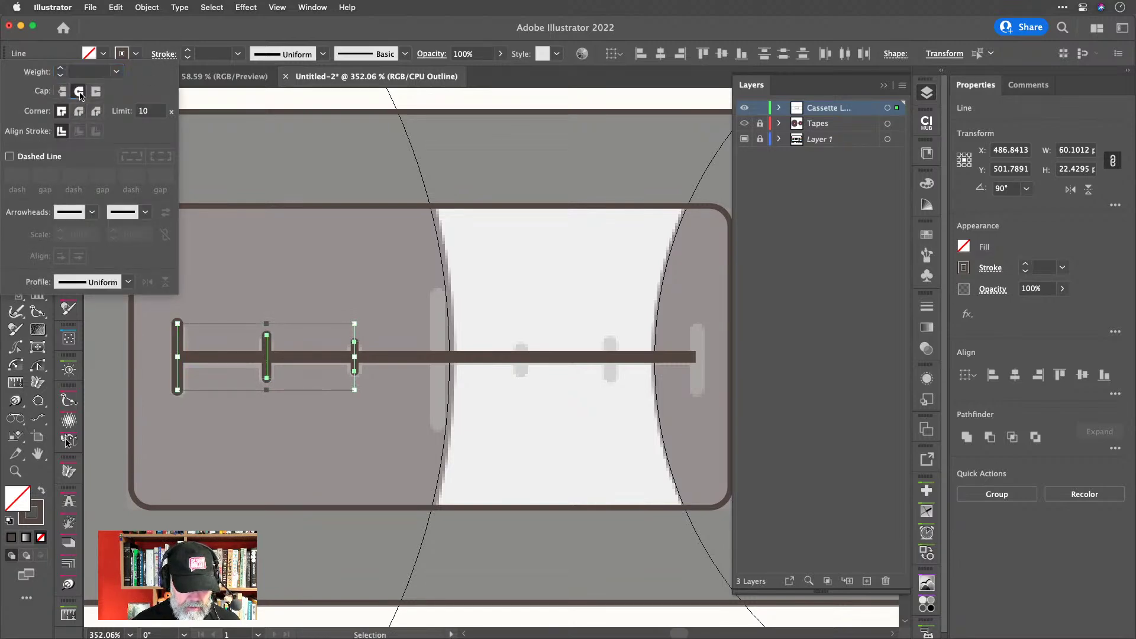
{"action": "left_click", "coordinate": [218, 36]}
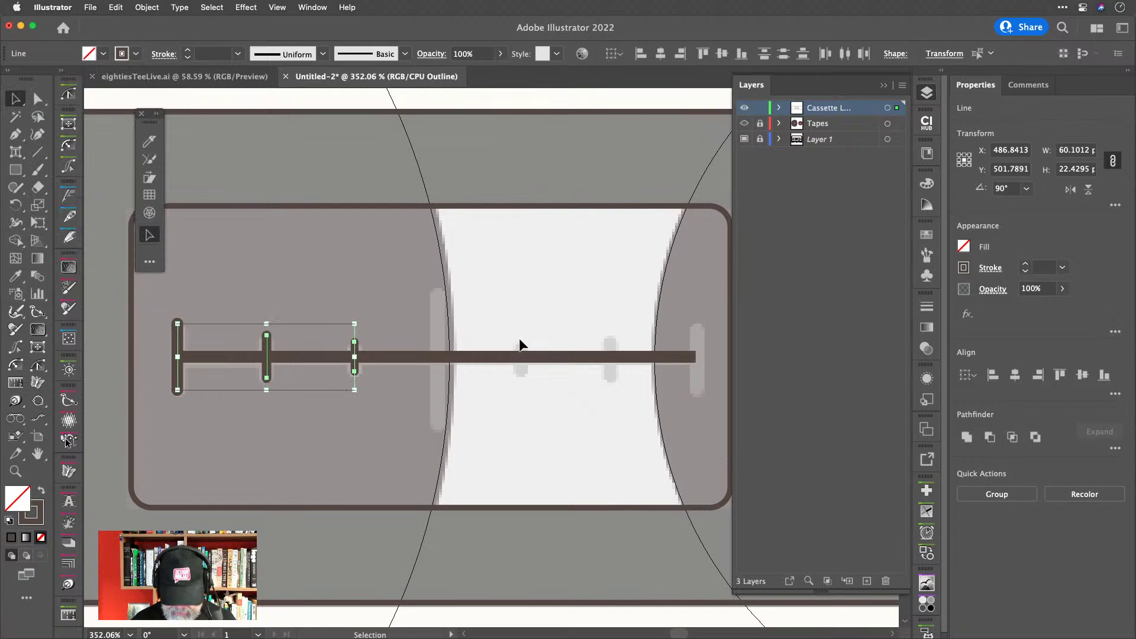
Try to reflect the three tick marks across a vertical axis near the middle of the scale line.
{"action": "key", "text": "o"}
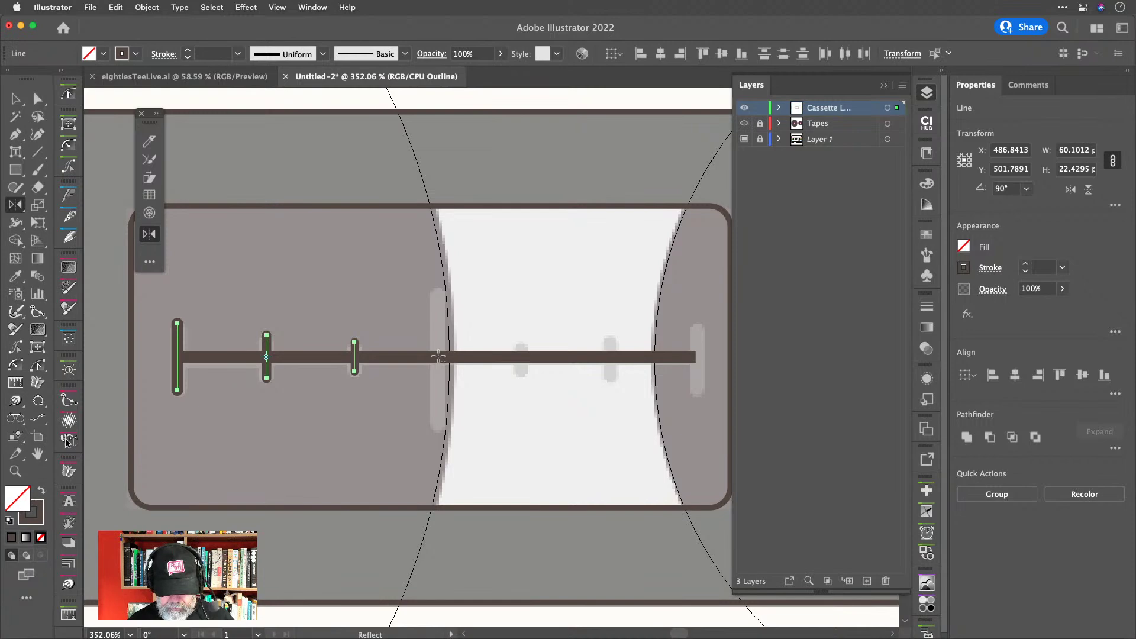
{"action": "left_click", "coordinate": [438, 355], "text": "alt"}
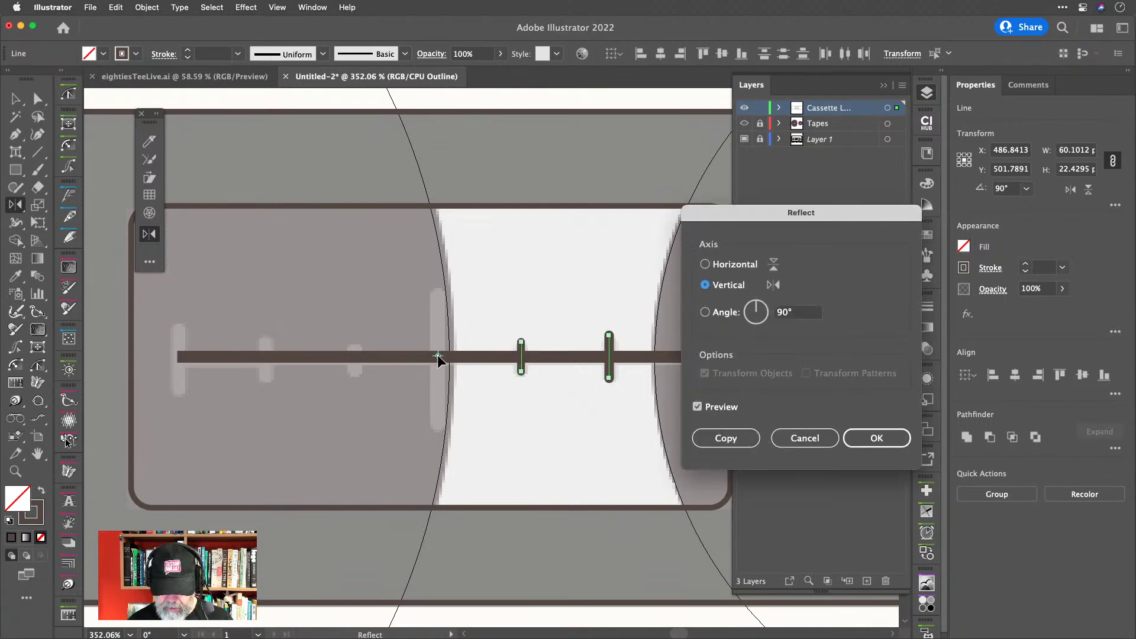
{"action": "left_click_drag", "start_coordinate": [727, 214], "coordinate": [820, 212]}
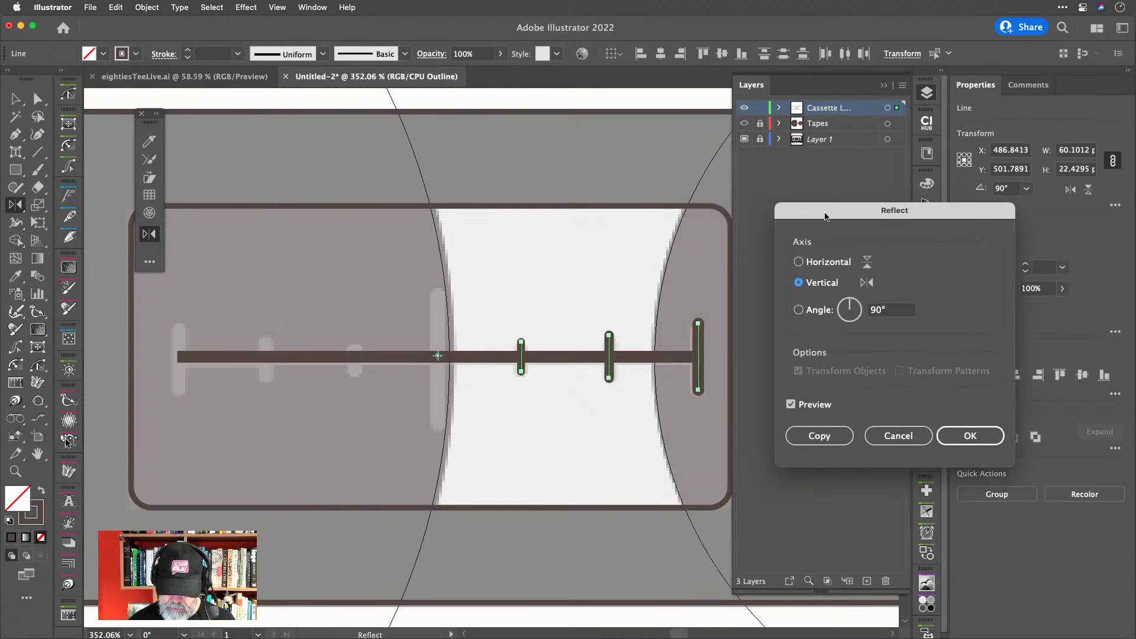
{"action": "left_click", "coordinate": [970, 435]}
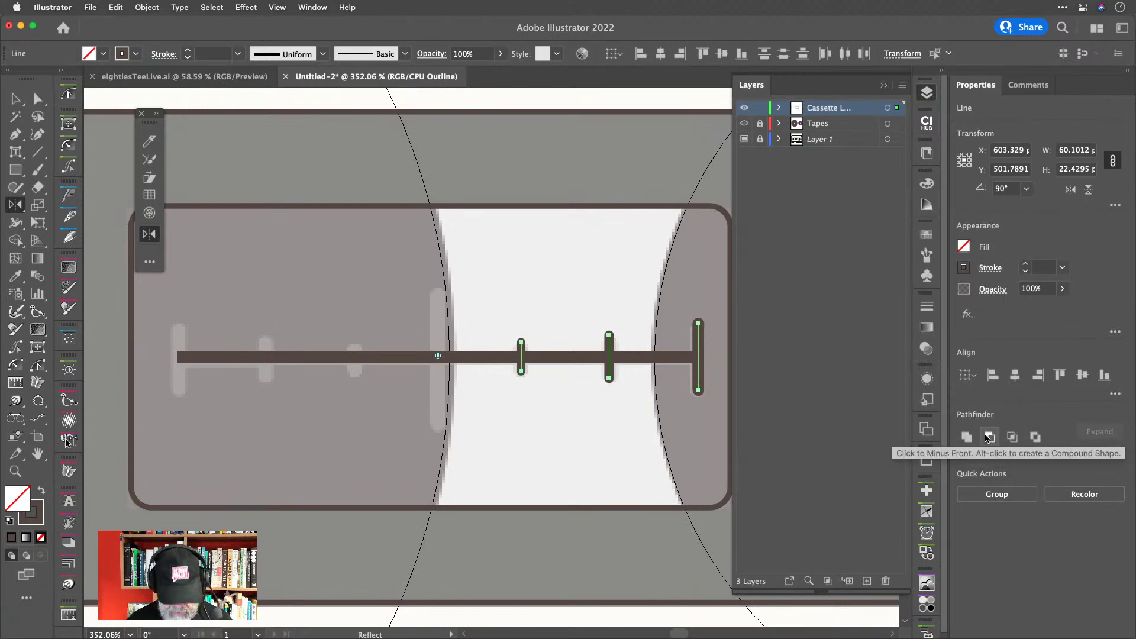
{"action": "key", "text": "super+z"}
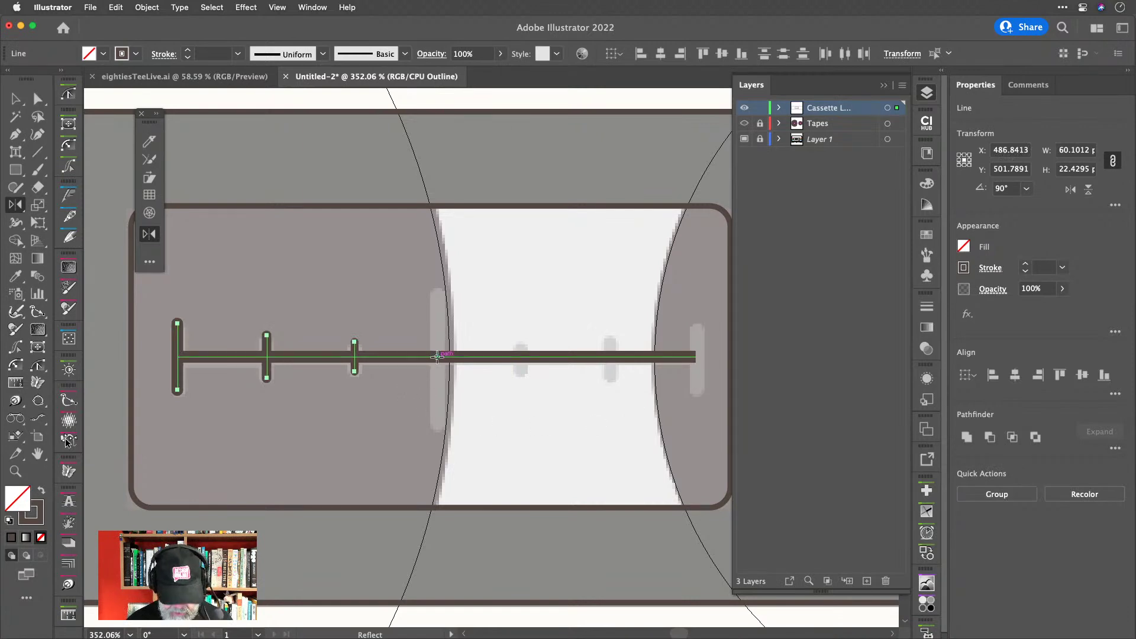
Reflect a copy of the three ticks across the vertical axis near the scale line's centre and nudge the copies 1 px right.
{"action": "left_click", "coordinate": [437, 356], "text": "alt"}
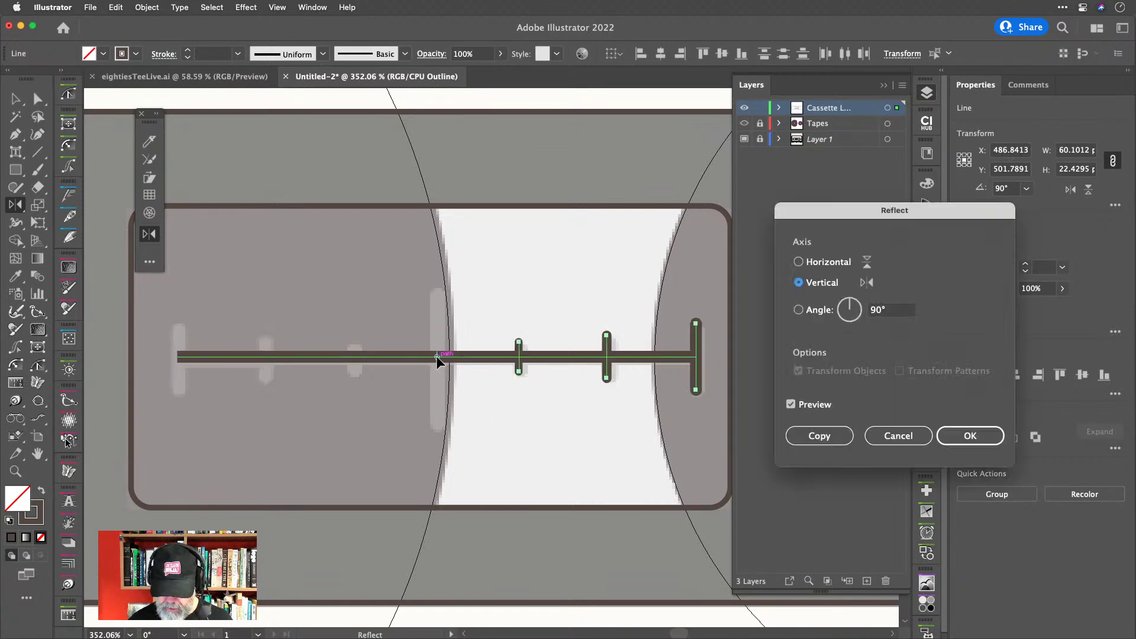
{"action": "key", "text": "alt+Return"}
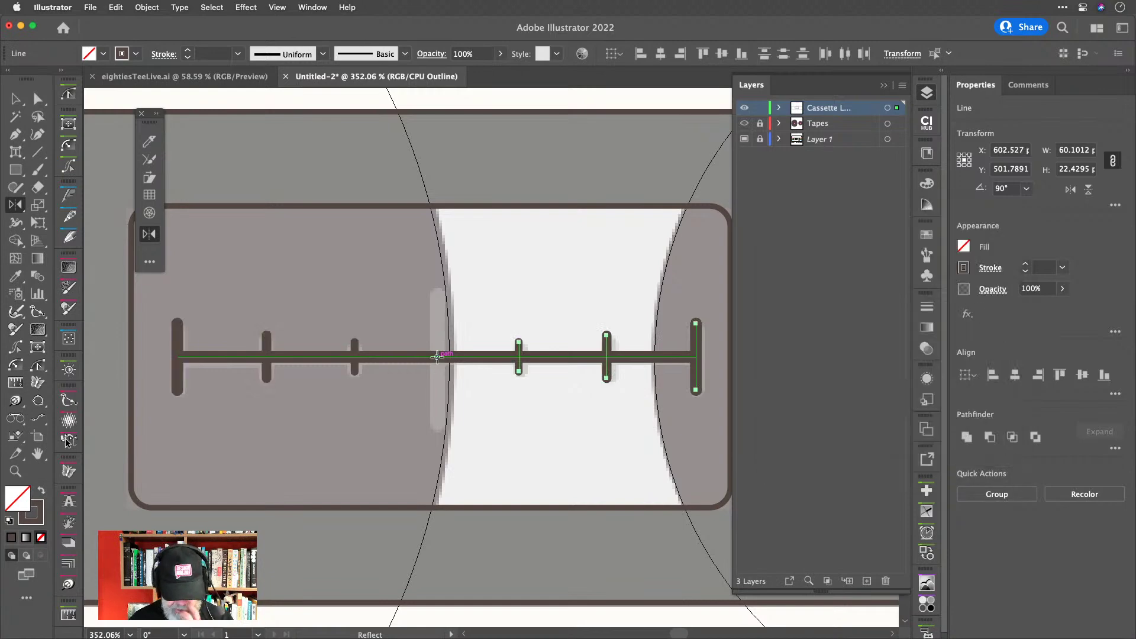
{"action": "key", "text": "Right"}
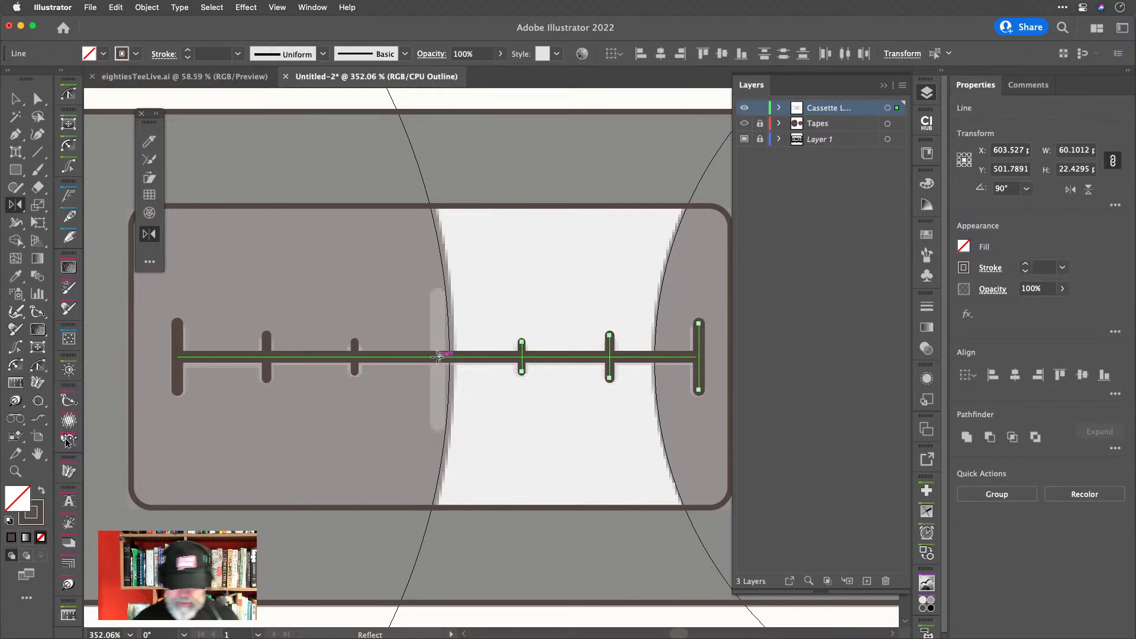
{"action": "key", "text": "v"}
{"action": "left_click", "coordinate": [312, 280]}
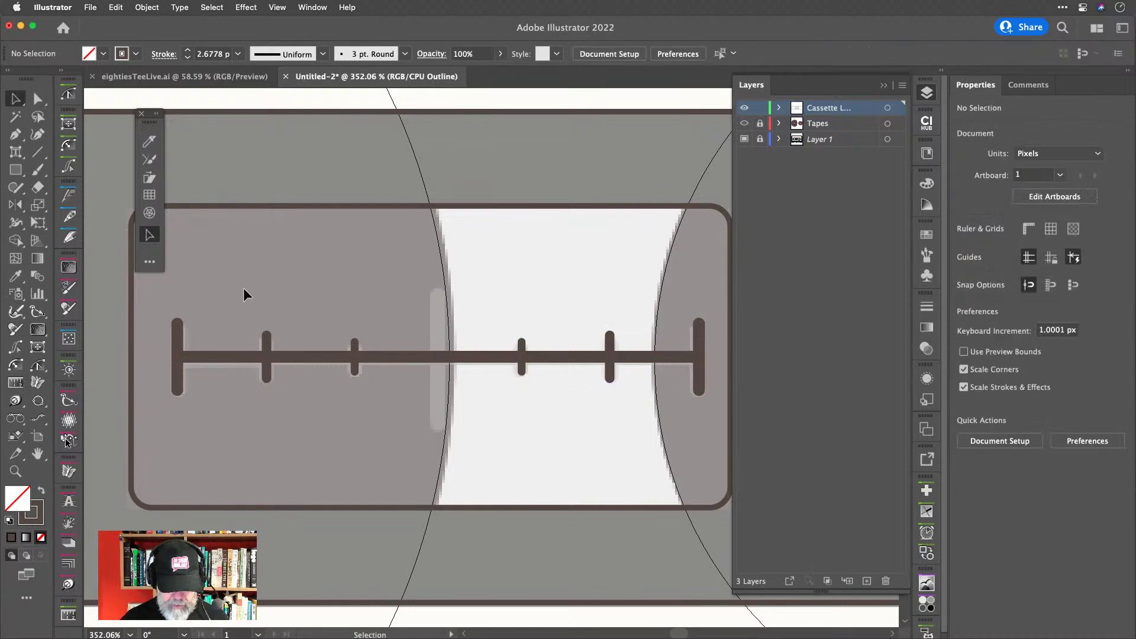
Try to outline the strokes of the scale line and its six ticks, leaving the surrounding window frame out of the selection.
{"action": "left_click_drag", "start_coordinate": [171, 309], "coordinate": [709, 403]}
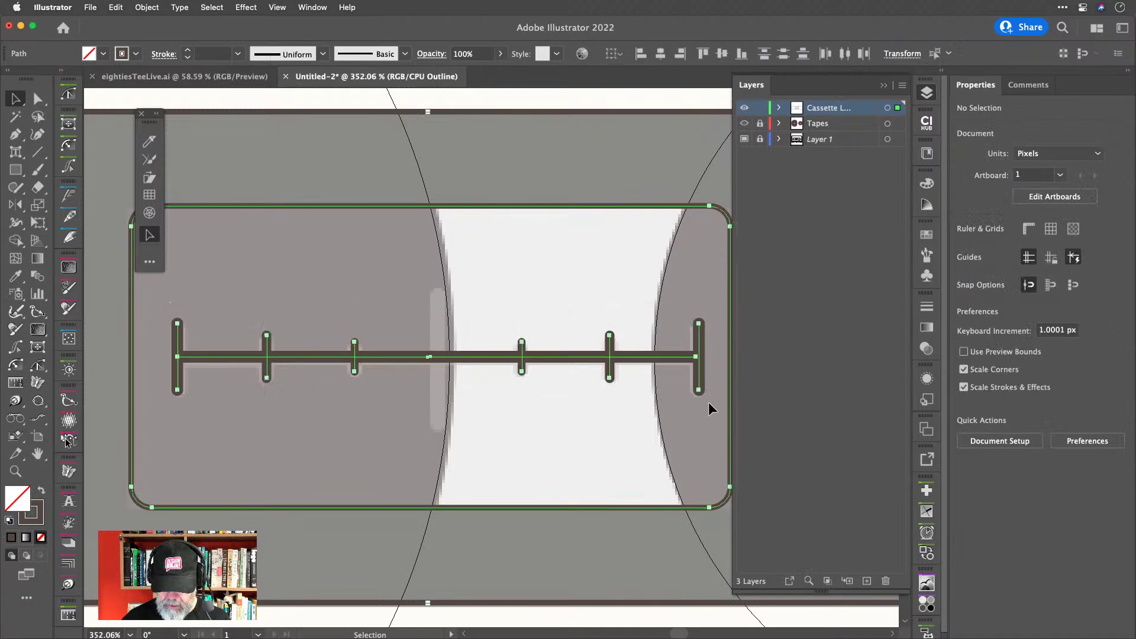
{"action": "left_click", "coordinate": [669, 506], "text": "shift"}
{"action": "key", "text": "alt+super+o"}
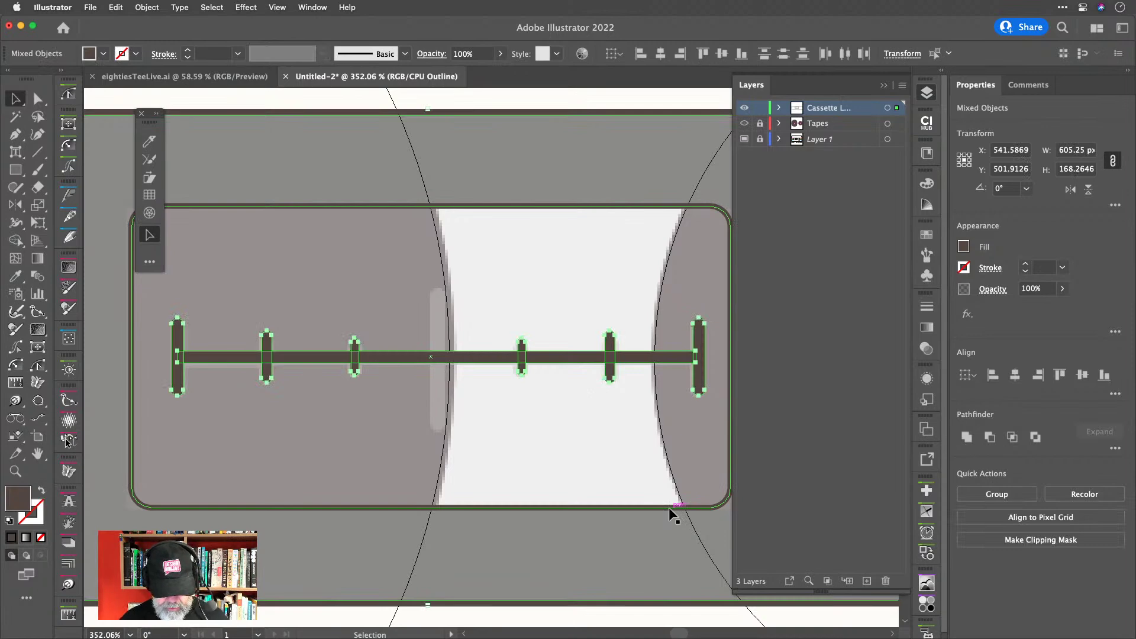
Try combining the outlined scale pieces as a compound shape, testing Pathfinder Minus Front and Unite.
{"action": "left_click", "coordinate": [990, 437]}
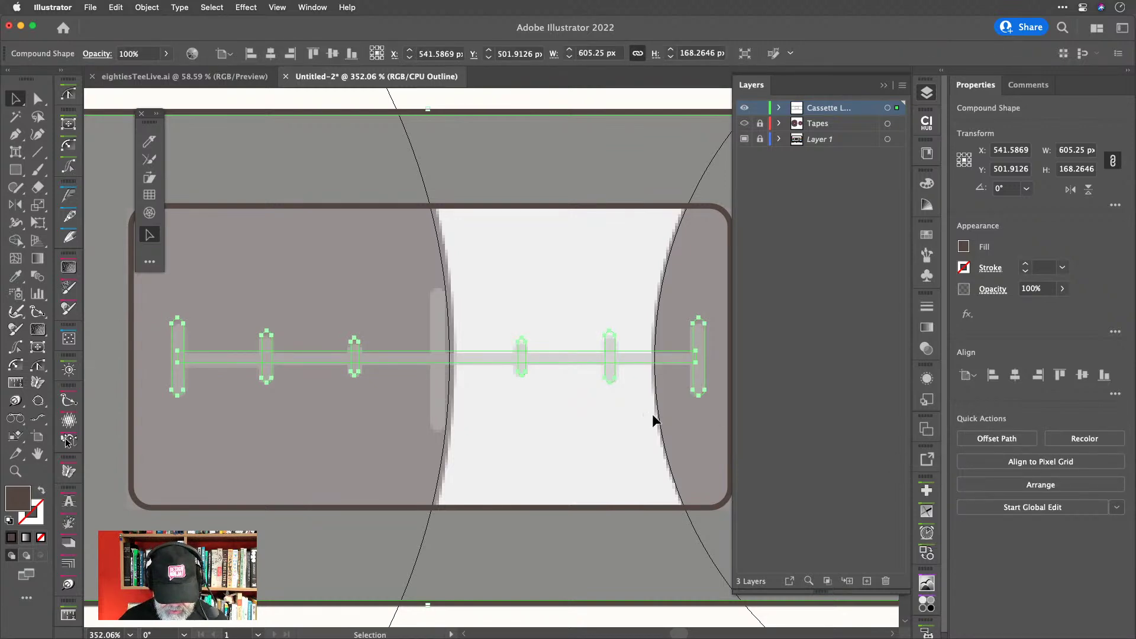
{"action": "key", "text": "cmd+z"}
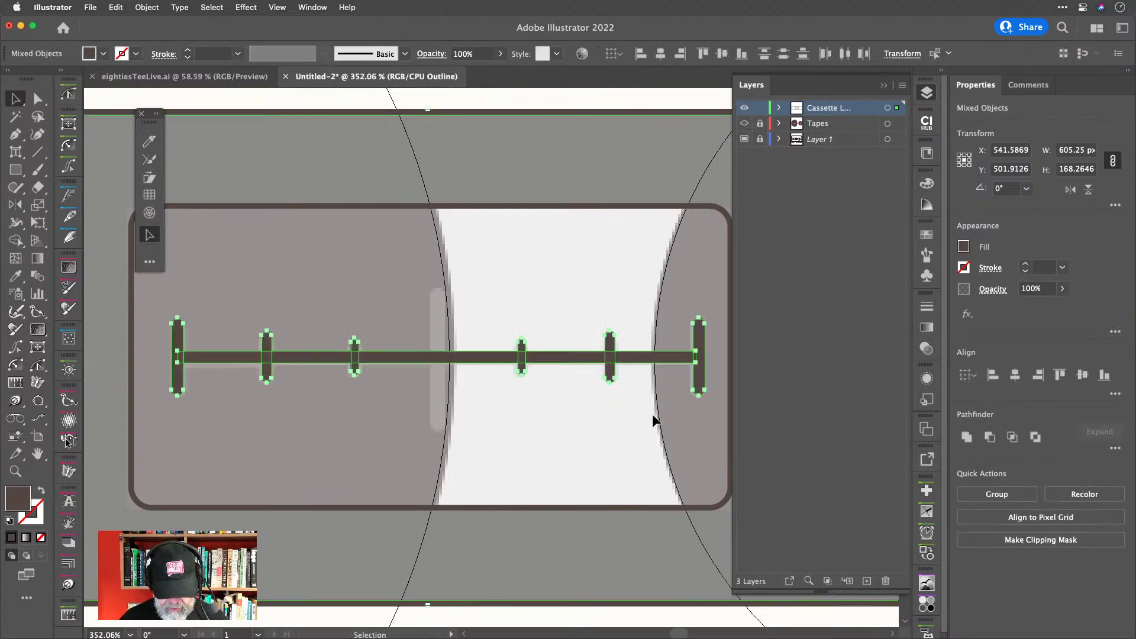
{"action": "left_click", "coordinate": [990, 438]}
{"action": "left_click", "coordinate": [995, 439]}
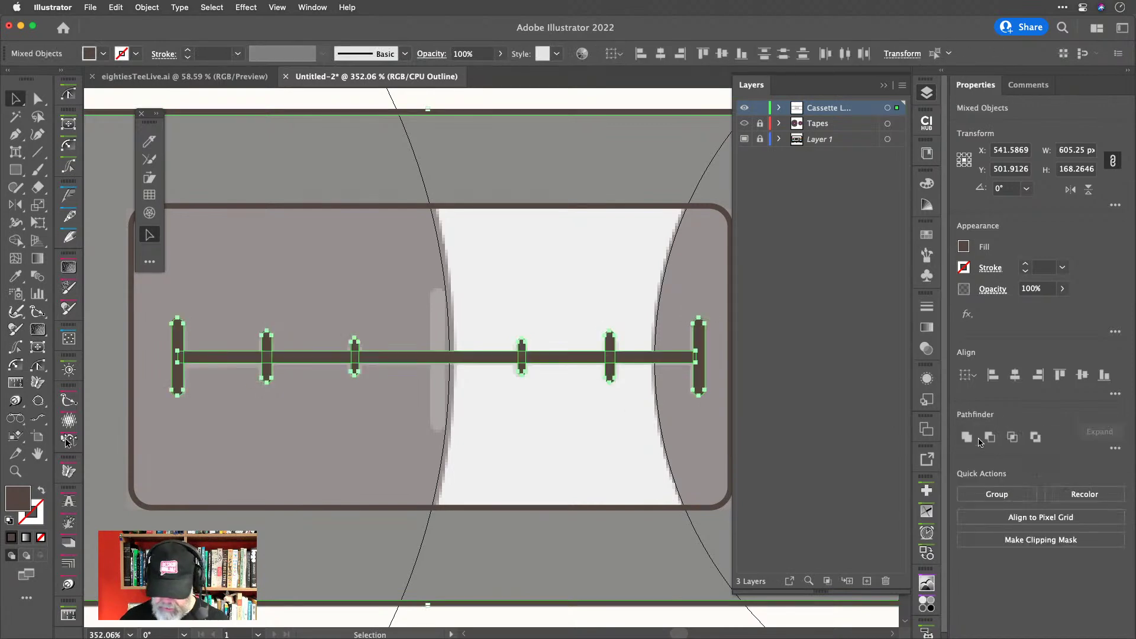
{"action": "left_click", "coordinate": [966, 438], "text": "alt"}
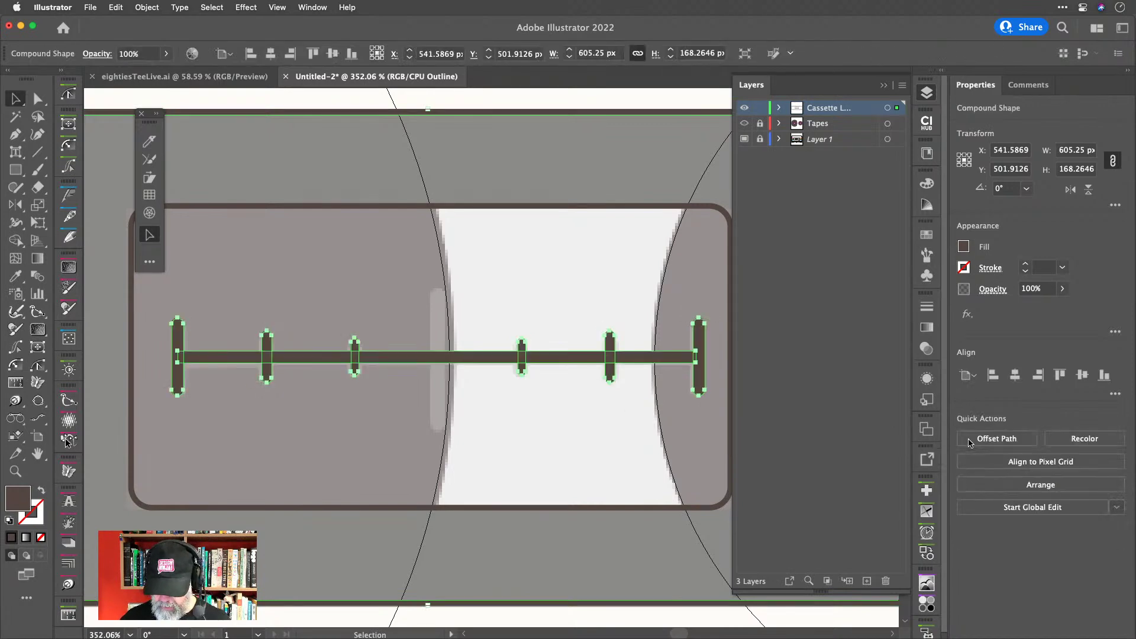
Undo the Unite compound shape and the stroke outlining to restore the scale's live strokes.
{"action": "left_click", "coordinate": [569, 425]}
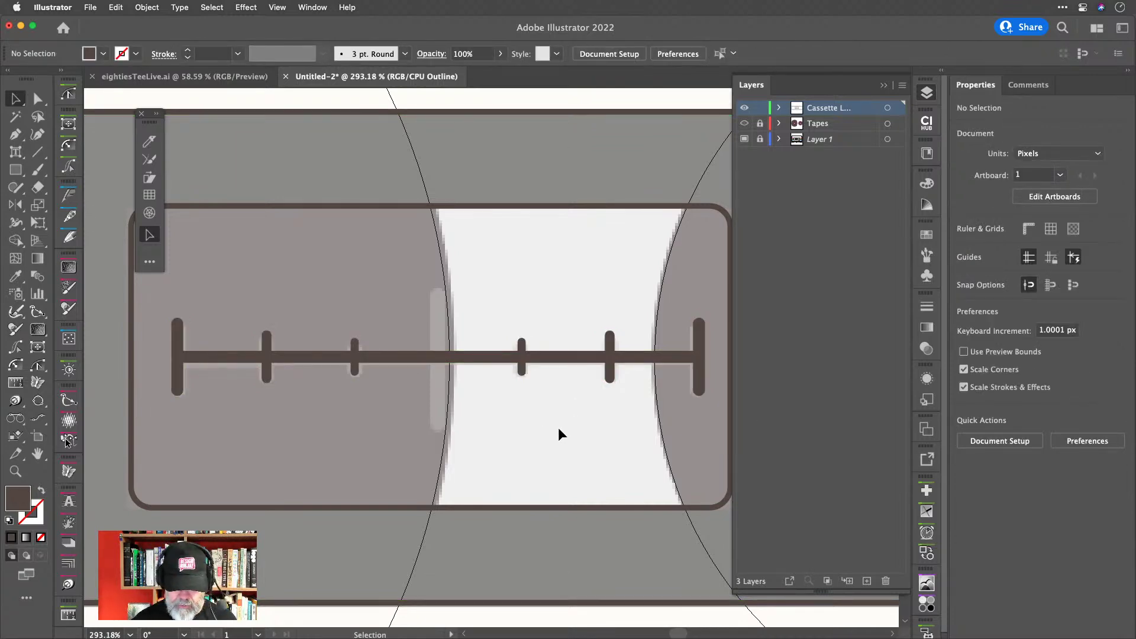
{"action": "scroll", "coordinate": [559, 427], "scroll_direction": "down", "scroll_amount": 3}
{"action": "scroll", "coordinate": [558, 428], "scroll_direction": "down", "scroll_amount": 1}
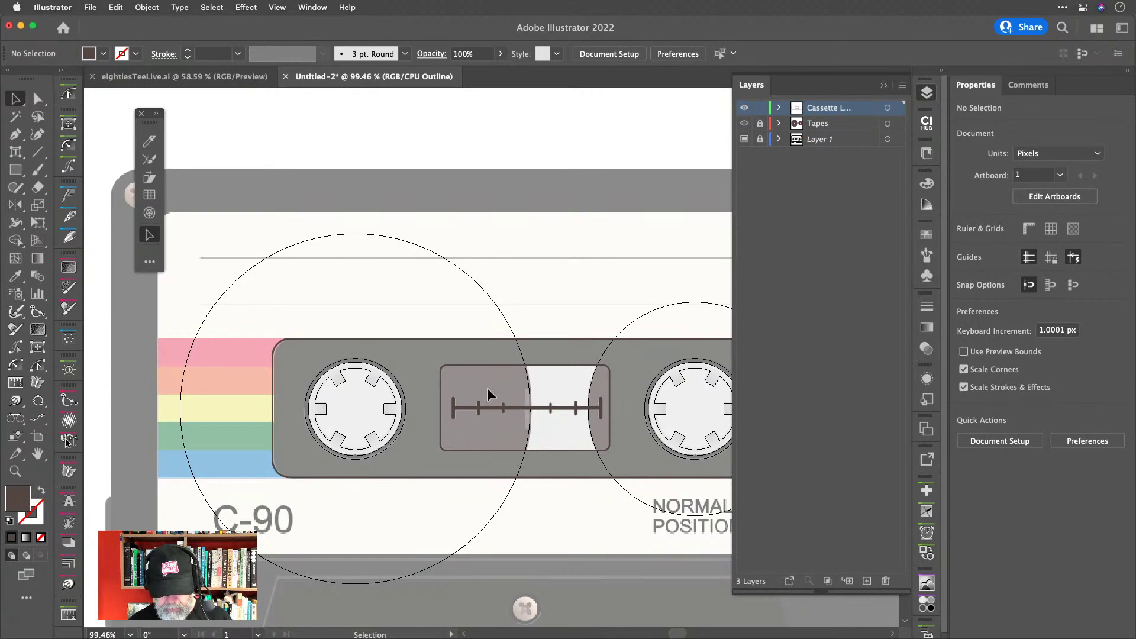
{"action": "left_click", "coordinate": [412, 339]}
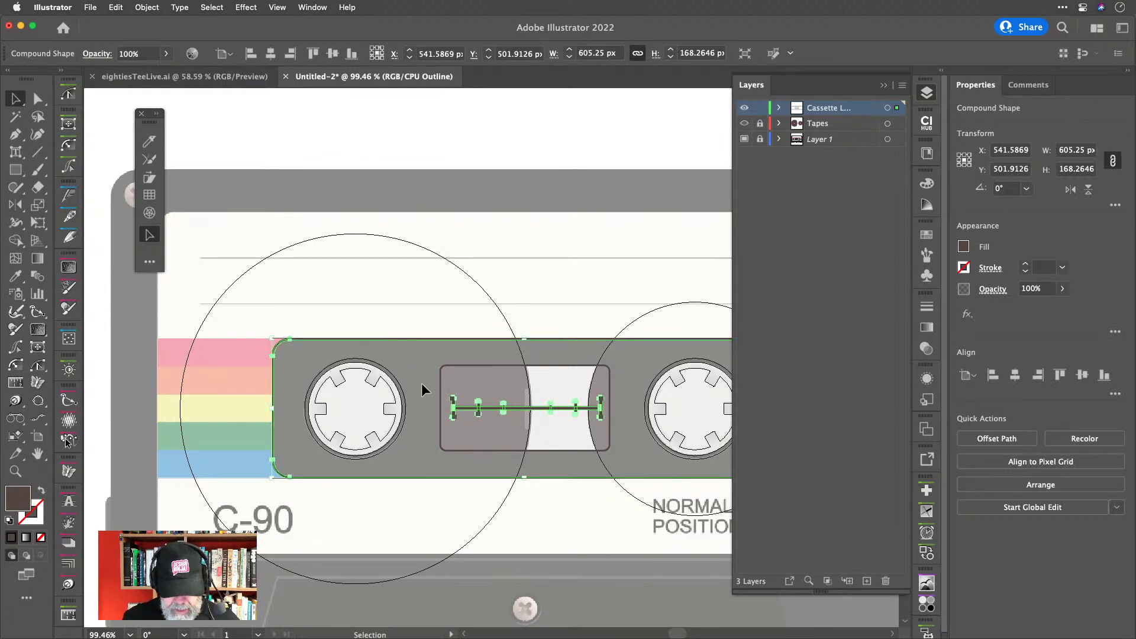
{"action": "key", "text": "super+shift+g"}
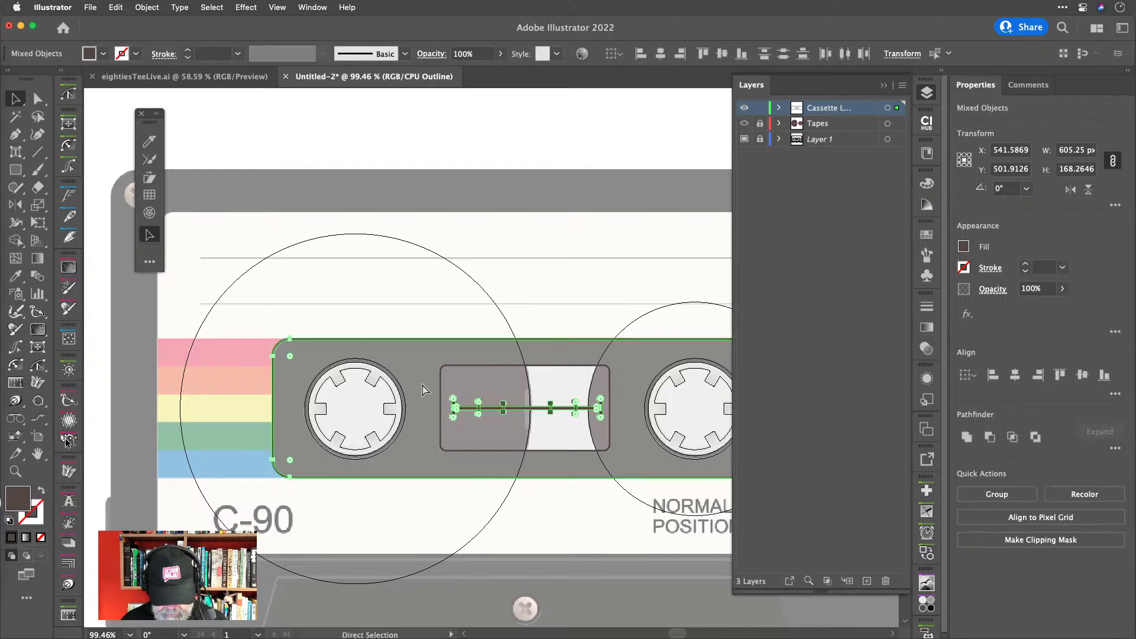
{"action": "left_click", "coordinate": [588, 310]}
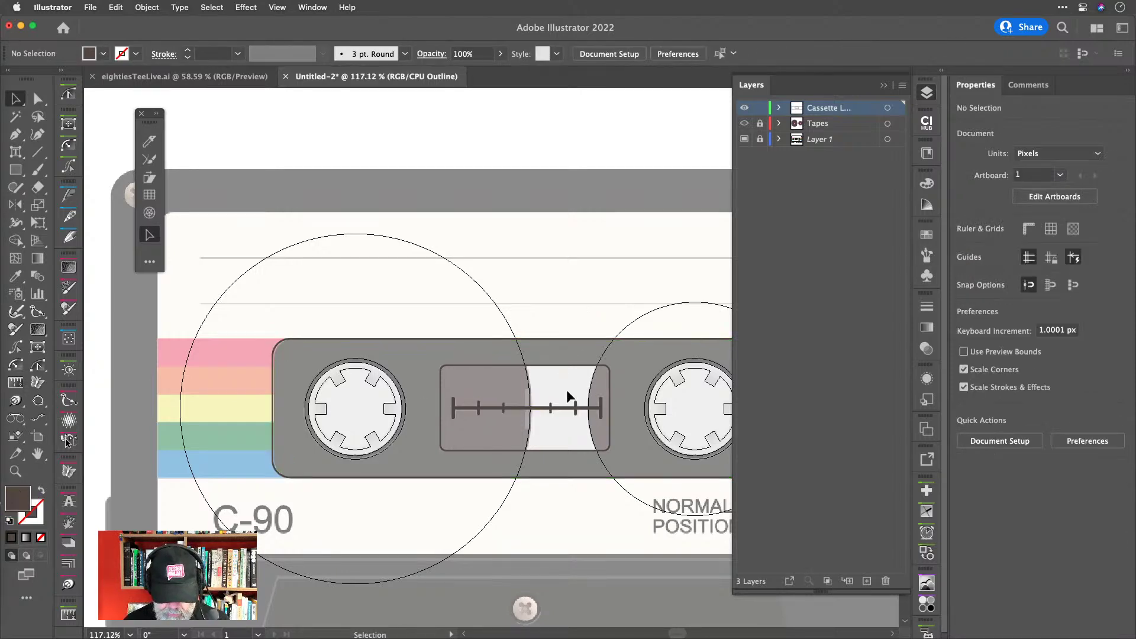
{"action": "scroll", "coordinate": [566, 389], "scroll_direction": "up", "scroll_amount": 5}
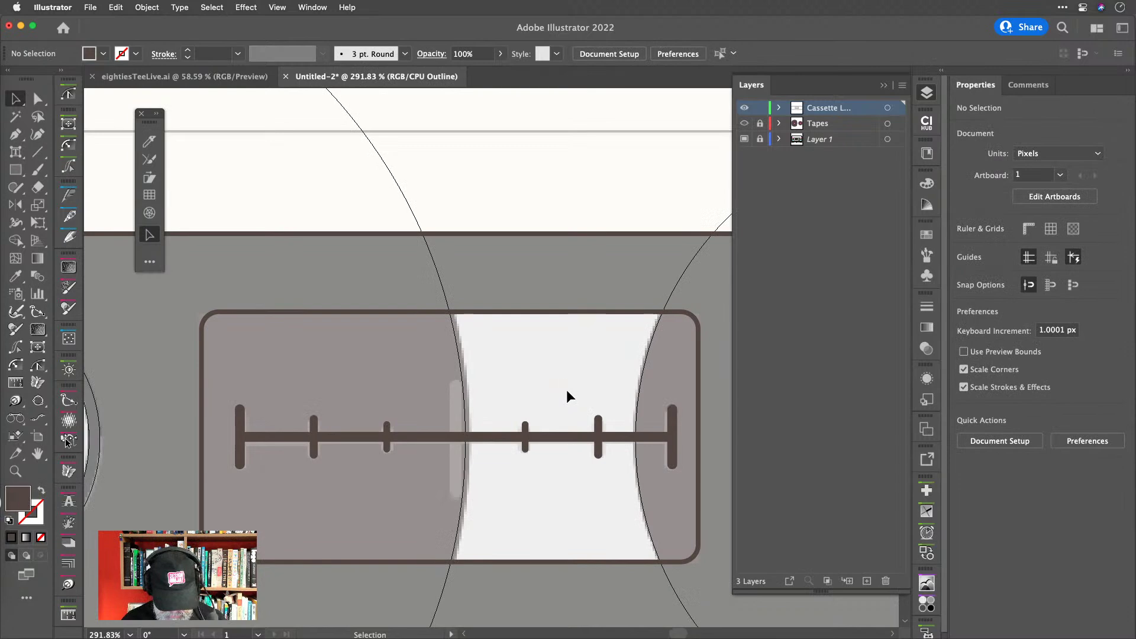
{"action": "key", "text": "super+a"}
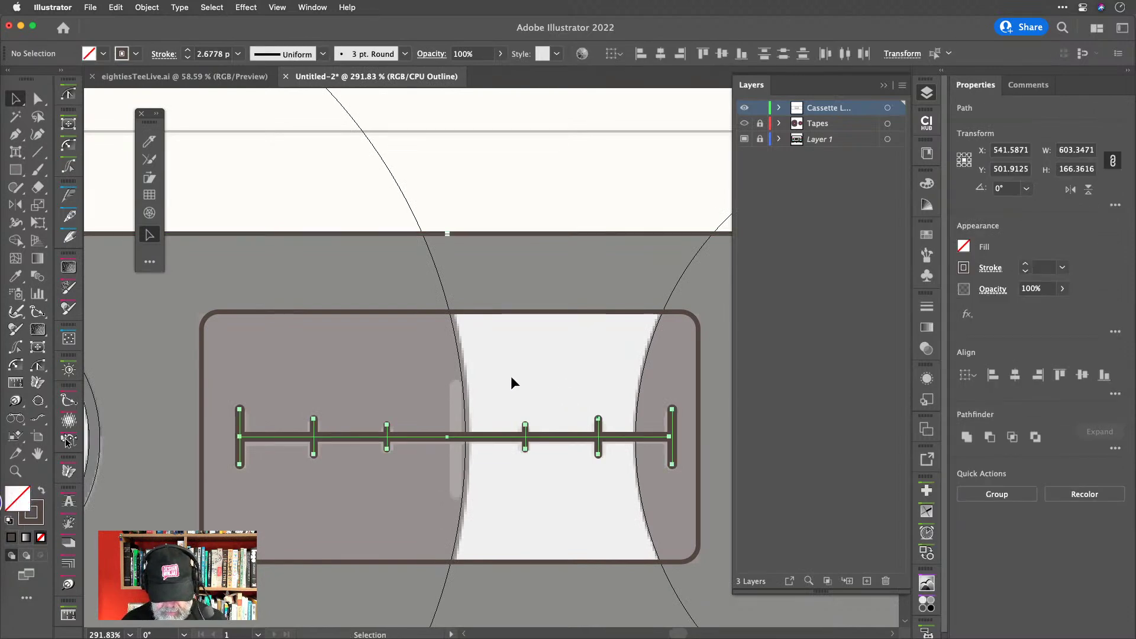
Duplicate the left end tick and place the copy at the centre of the scale line.
{"action": "left_click", "coordinate": [510, 375]}
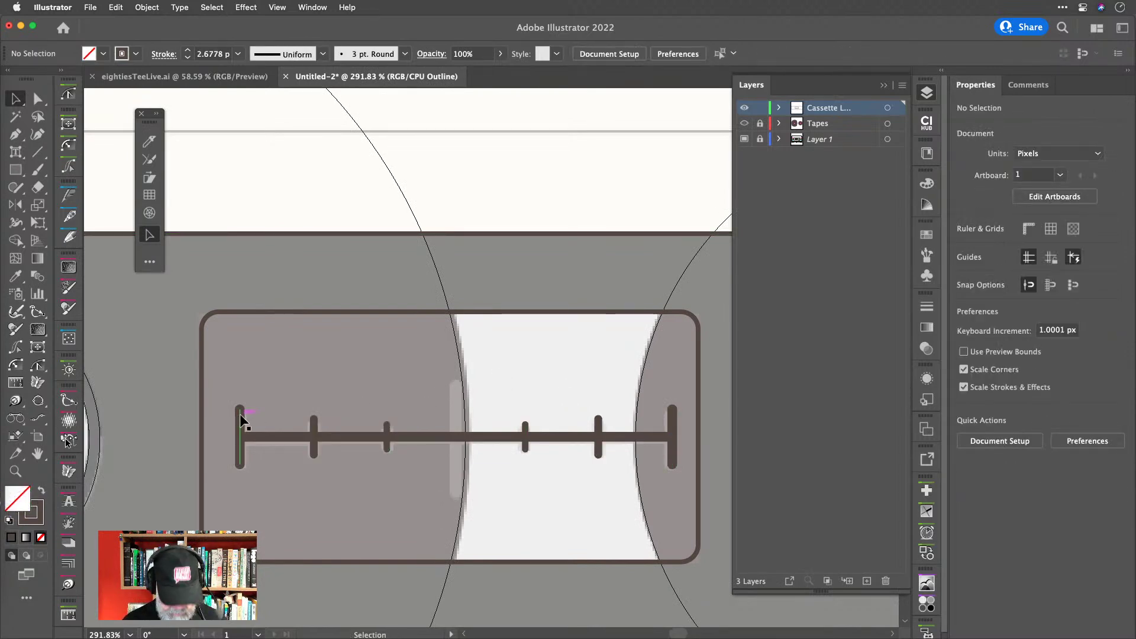
{"action": "left_click_drag", "start_coordinate": [240, 414], "coordinate": [455, 414]}
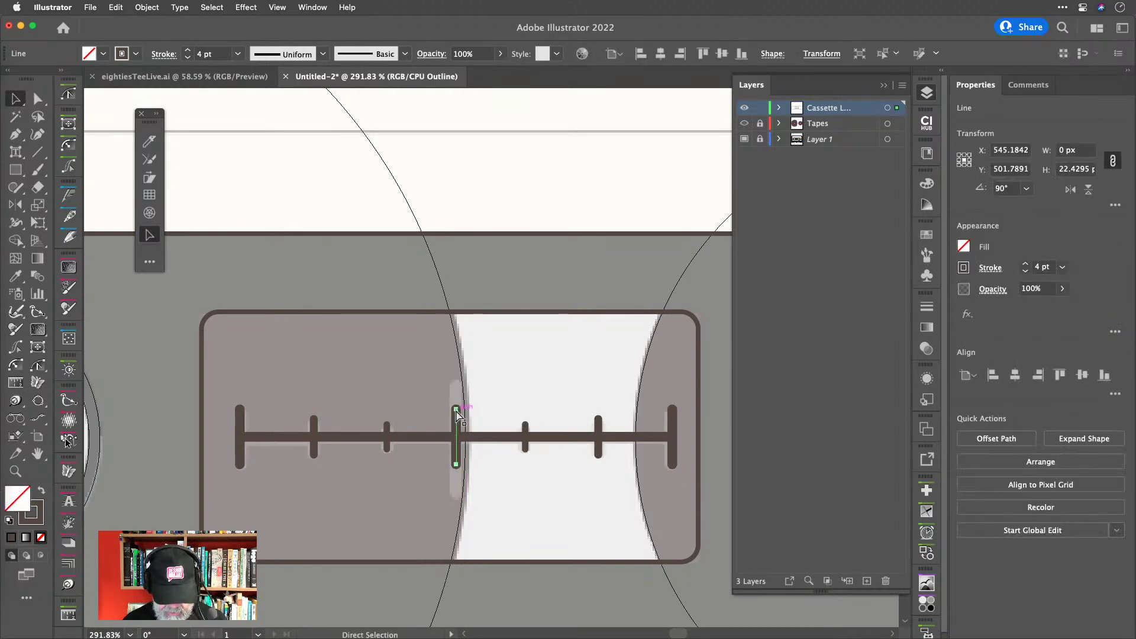
Dismiss FontAgent's licence alert and cancel its registration dialog to return to Illustrator.
{"action": "key", "text": "super+Tab"}
{"action": "key", "text": "super+Tab"}
{"action": "key", "text": "super+Tab"}
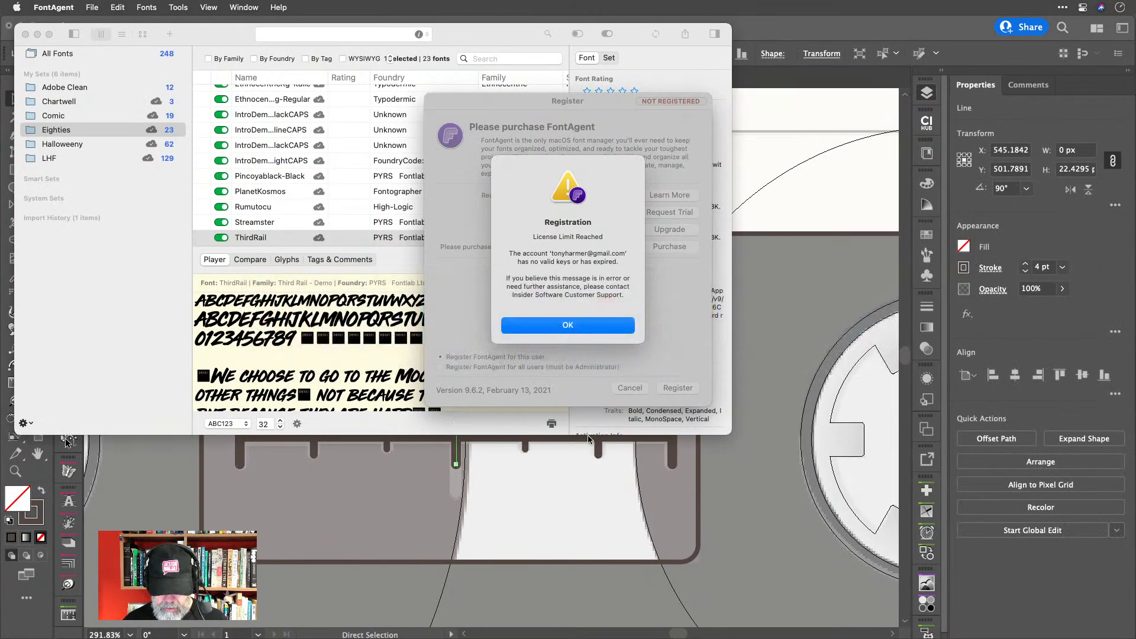
{"action": "left_click", "coordinate": [586, 326]}
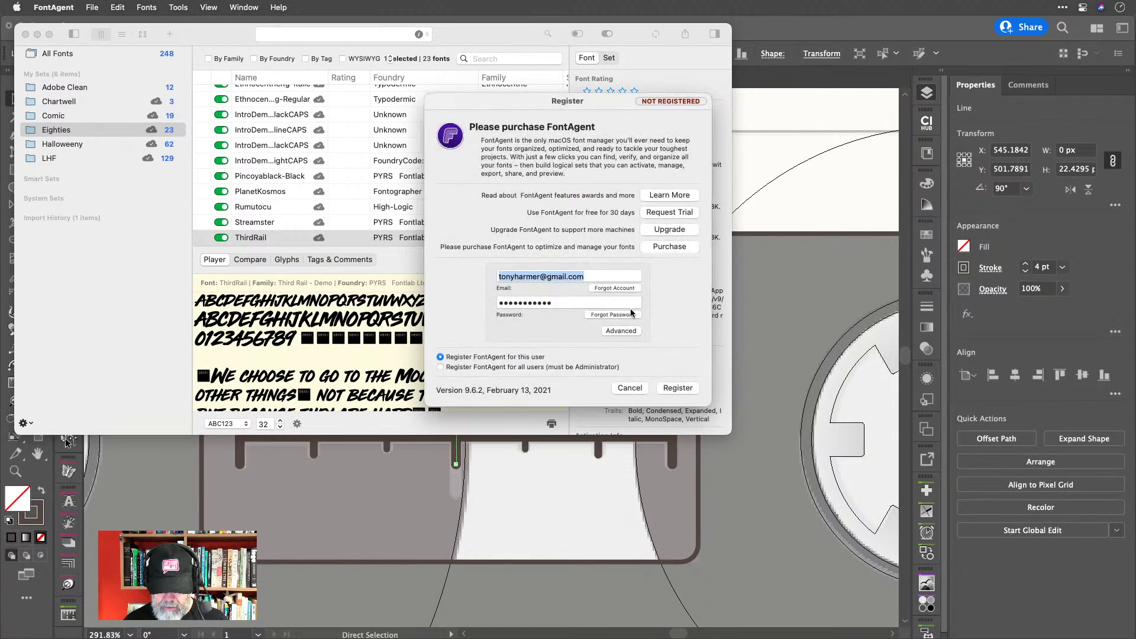
{"action": "left_click", "coordinate": [629, 388]}
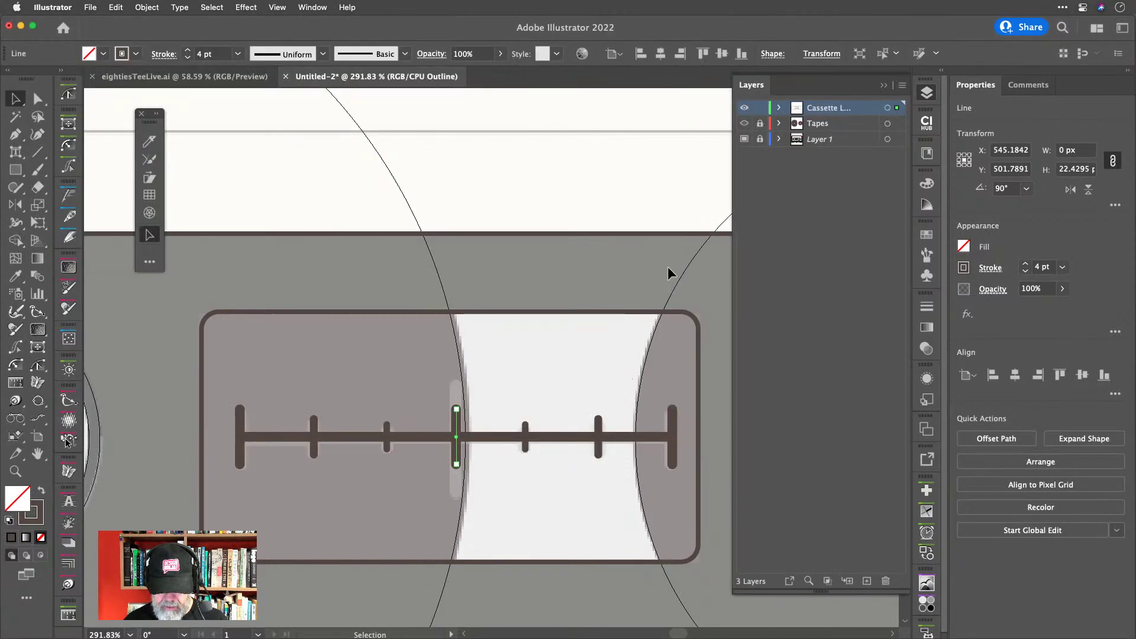
Stretch the centre tick evenly to about 44 px tall and match its stroke to the left end tick at 4 pt.
{"action": "left_click_drag", "start_coordinate": [456, 414], "coordinate": [455, 408]}
{"action": "left_click_drag", "start_coordinate": [458, 386], "coordinate": [457, 383]}
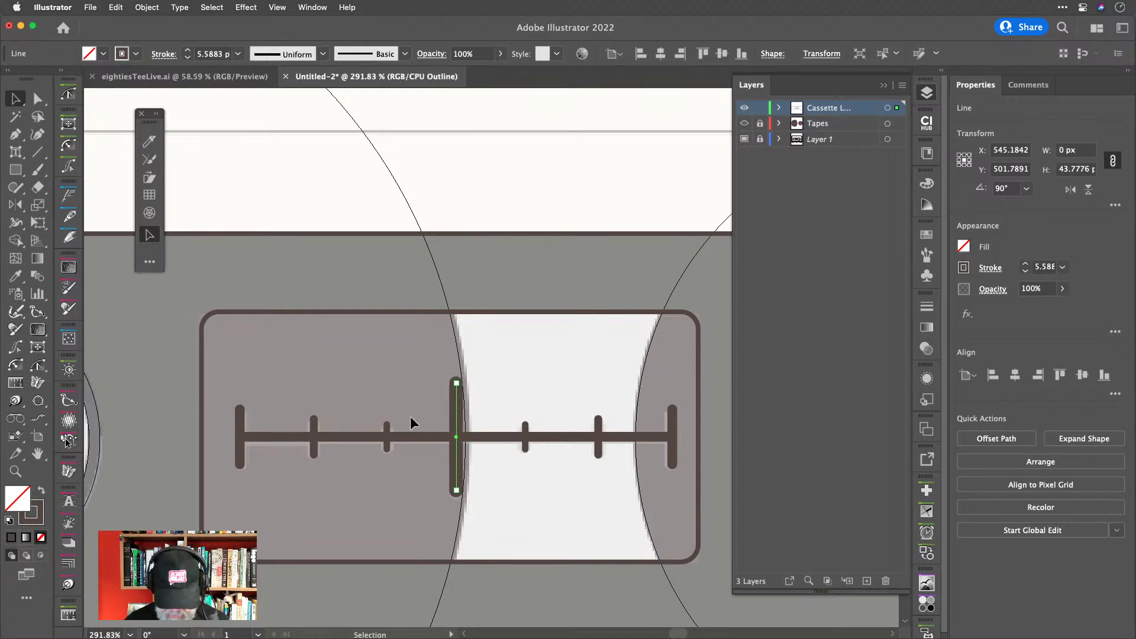
{"action": "key", "text": "i"}
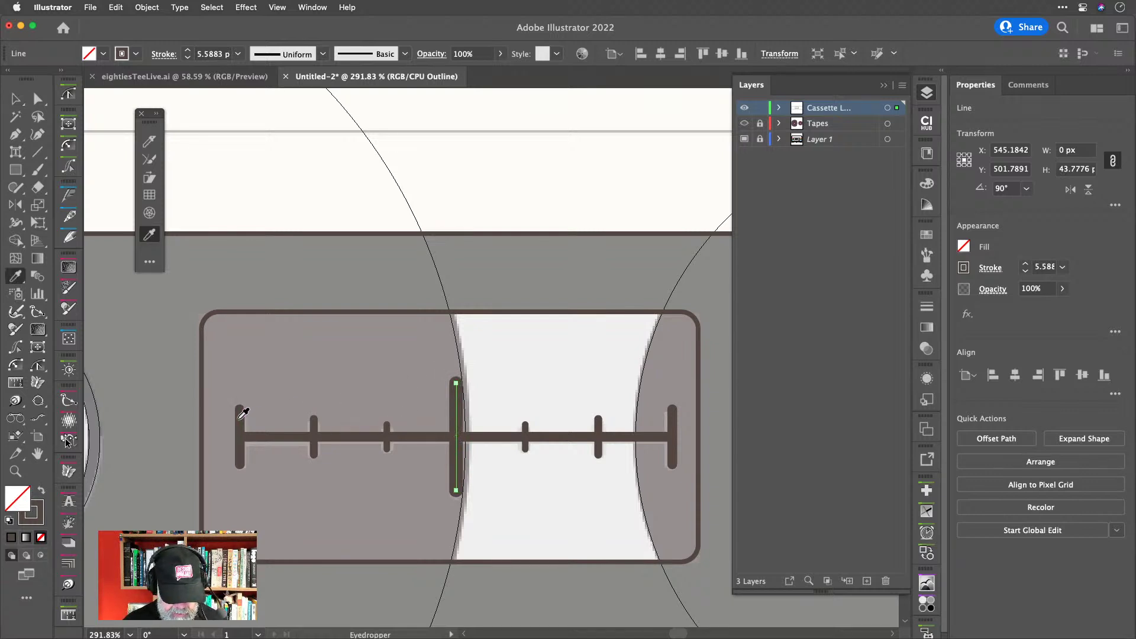
{"action": "left_click", "coordinate": [244, 414]}
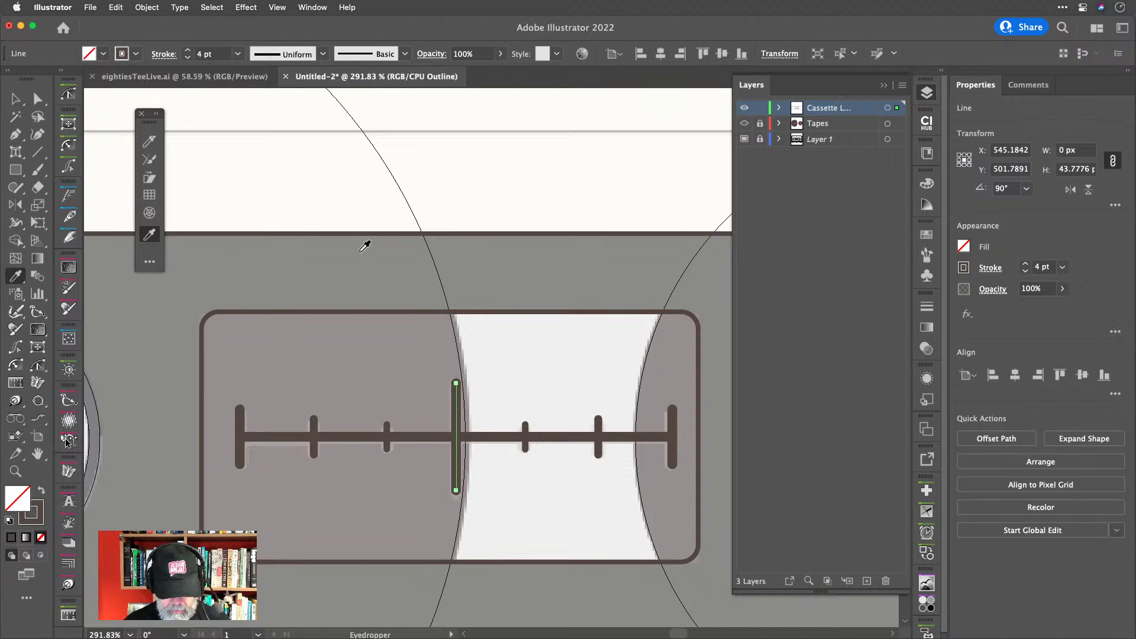
{"action": "key", "text": "v"}
{"action": "left_click", "coordinate": [412, 166]}
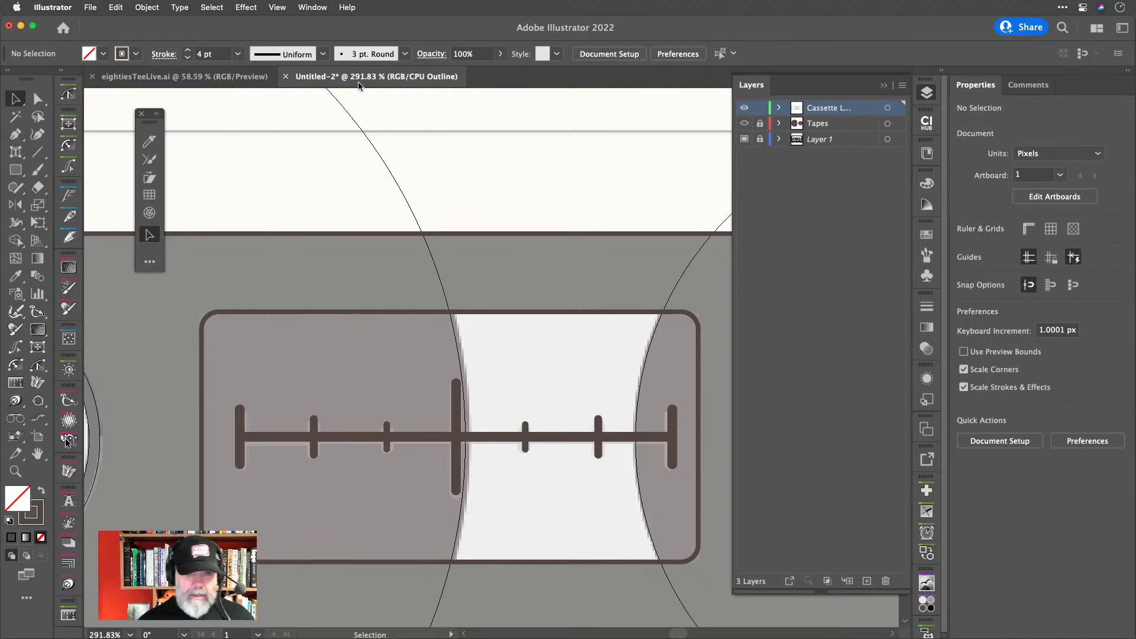
{"action": "scroll", "coordinate": [389, 216], "scroll_direction": "down", "scroll_amount": 4}
{"action": "scroll", "coordinate": [391, 218], "scroll_direction": "down", "scroll_amount": 3}
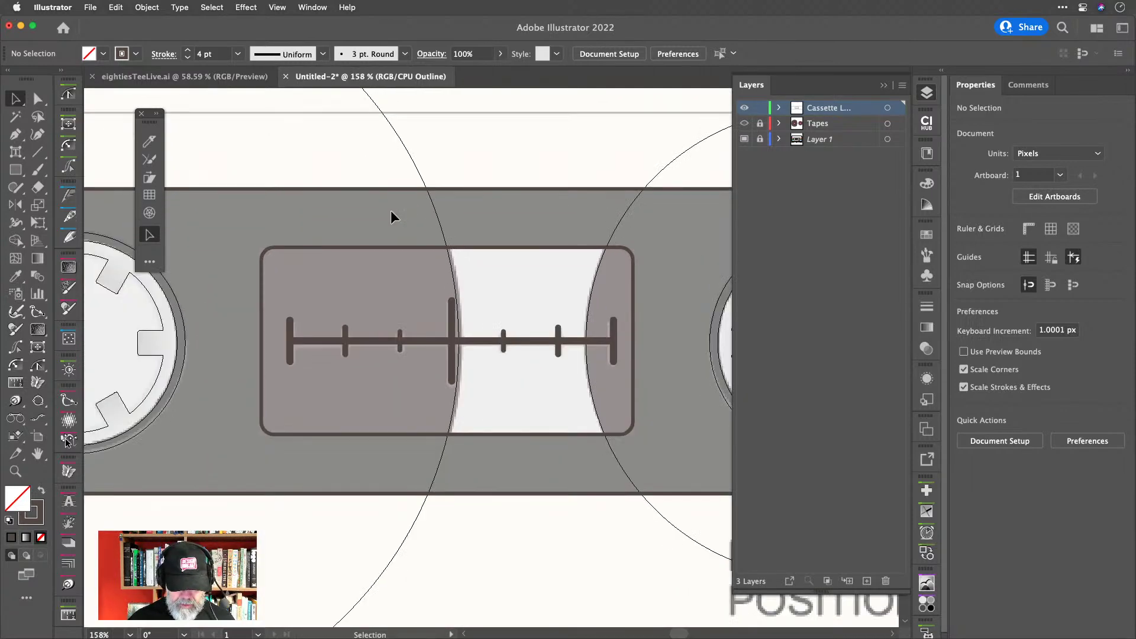
{"action": "scroll", "coordinate": [469, 261], "scroll_direction": "down", "scroll_amount": 3}
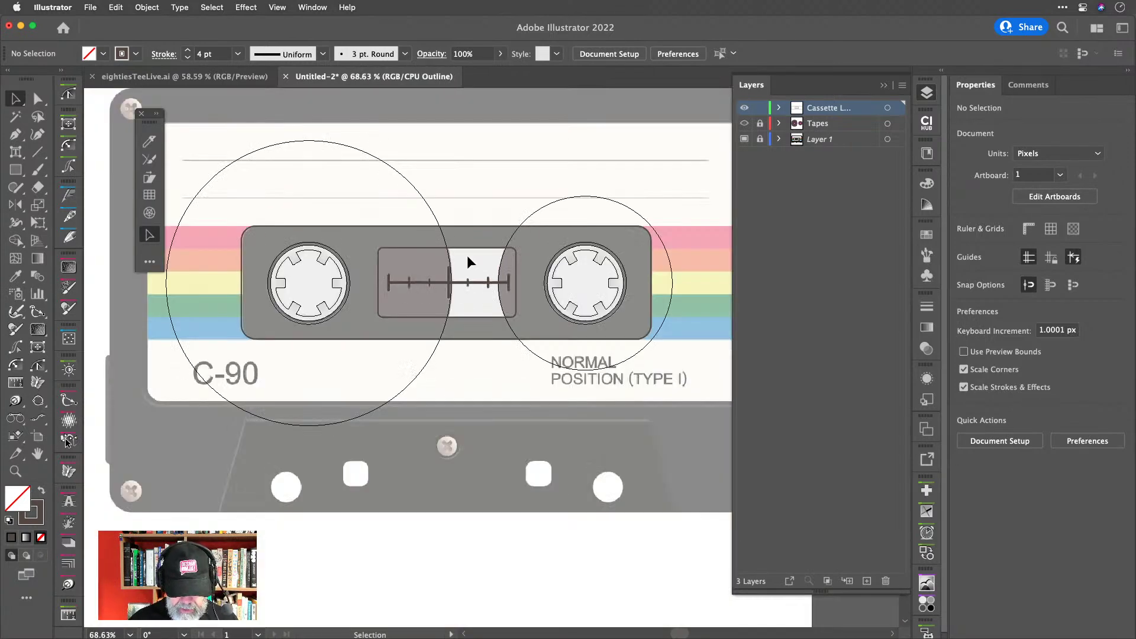
Duplicate the window's rounded rectangle onto the label's upper-left corner and stretch the copy over the whole label, about 884 by 407 px.
{"action": "scroll", "coordinate": [467, 259], "scroll_direction": "down", "scroll_amount": 1}
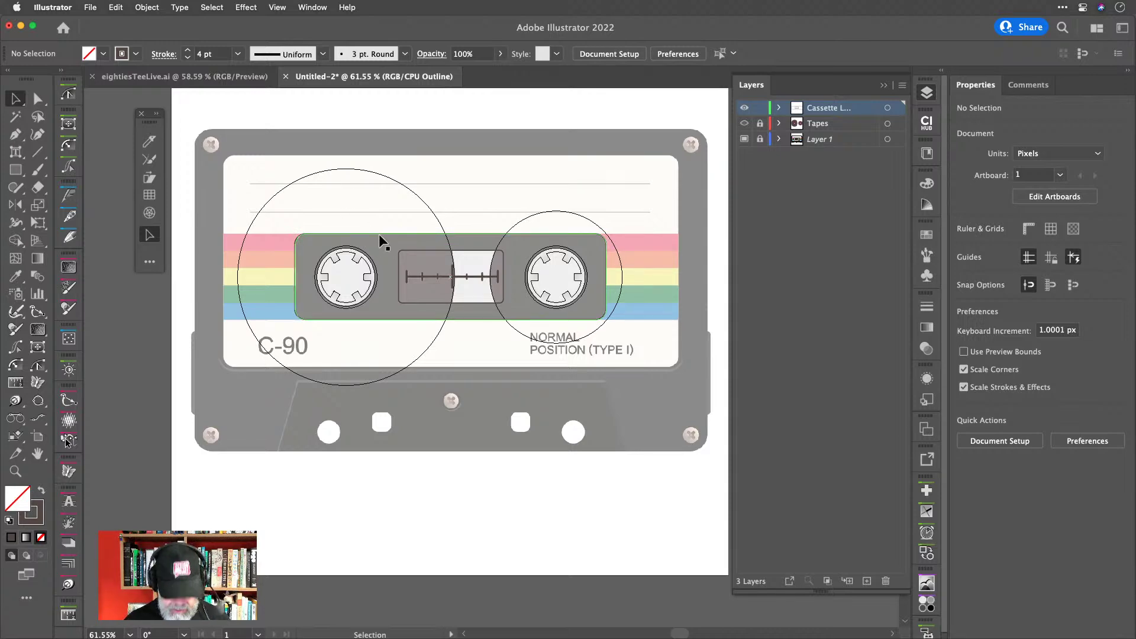
{"action": "left_click_drag", "start_coordinate": [380, 241], "coordinate": [310, 162]}
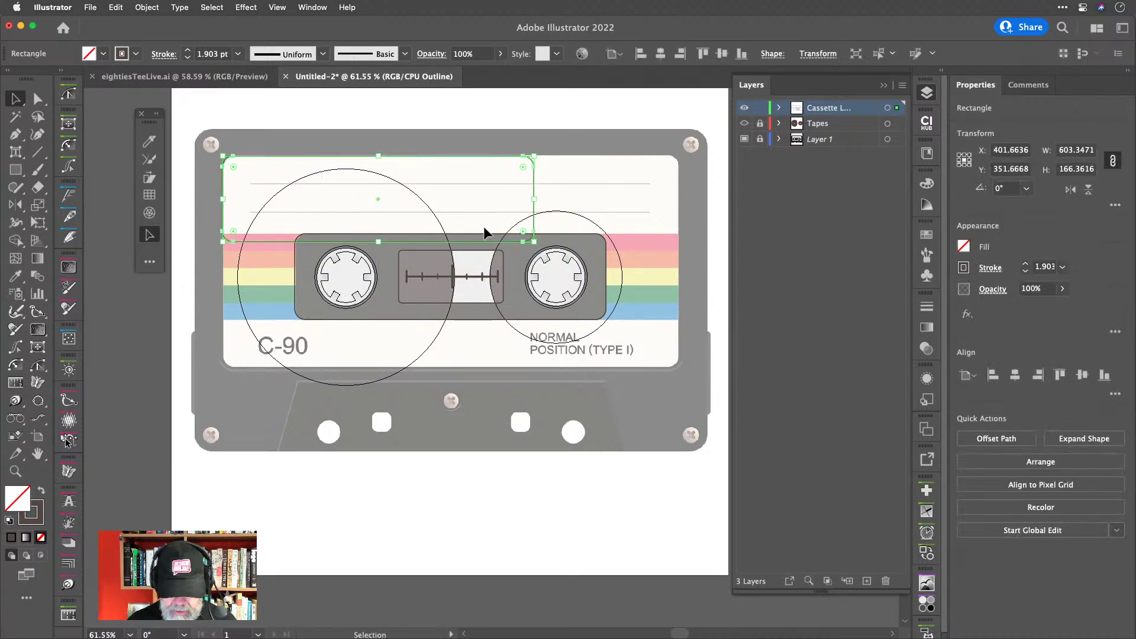
{"action": "left_click_drag", "start_coordinate": [533, 241], "coordinate": [680, 368]}
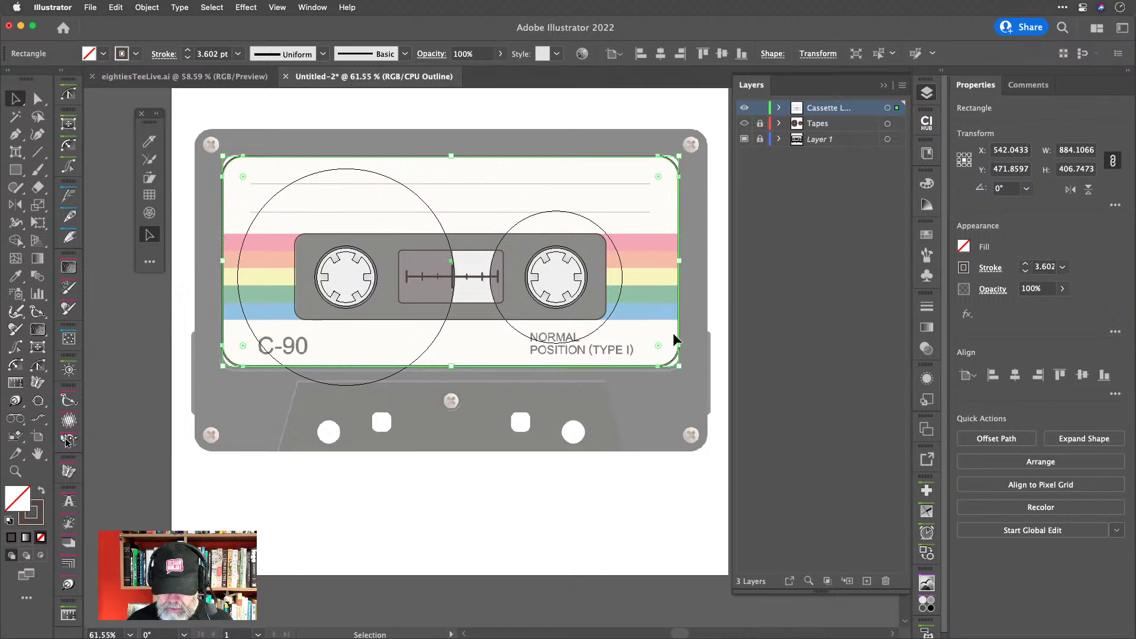
Reduce the corner radius of the label outline to match the rounded corners of the label in the reference image.
{"action": "scroll", "coordinate": [675, 327], "scroll_direction": "up", "scroll_amount": 3}
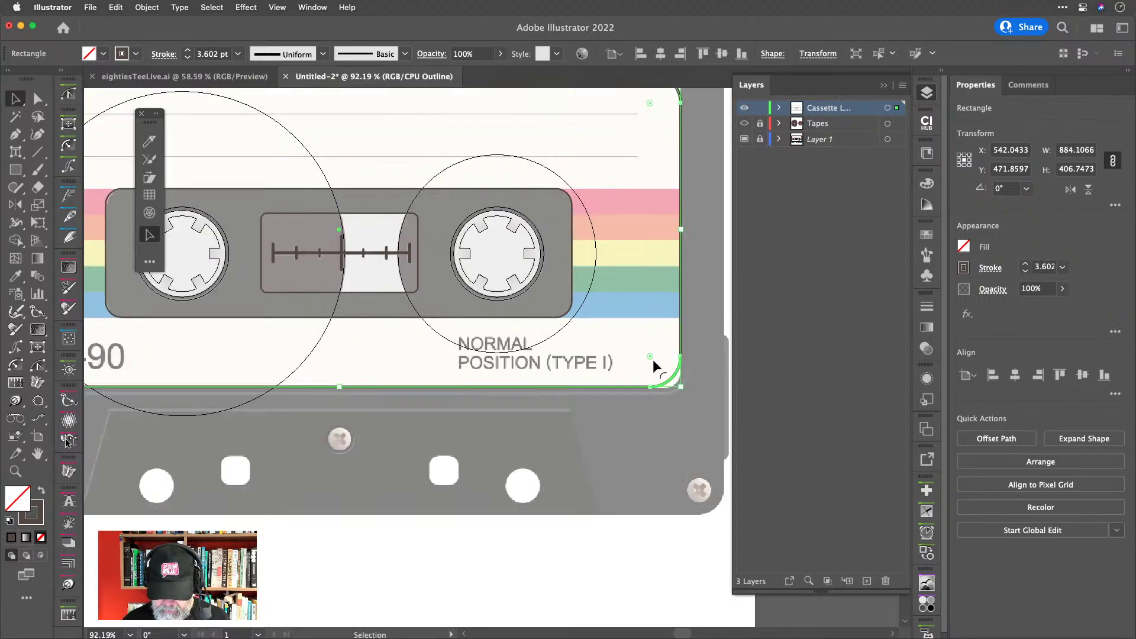
{"action": "left_click_drag", "start_coordinate": [650, 353], "coordinate": [664, 368]}
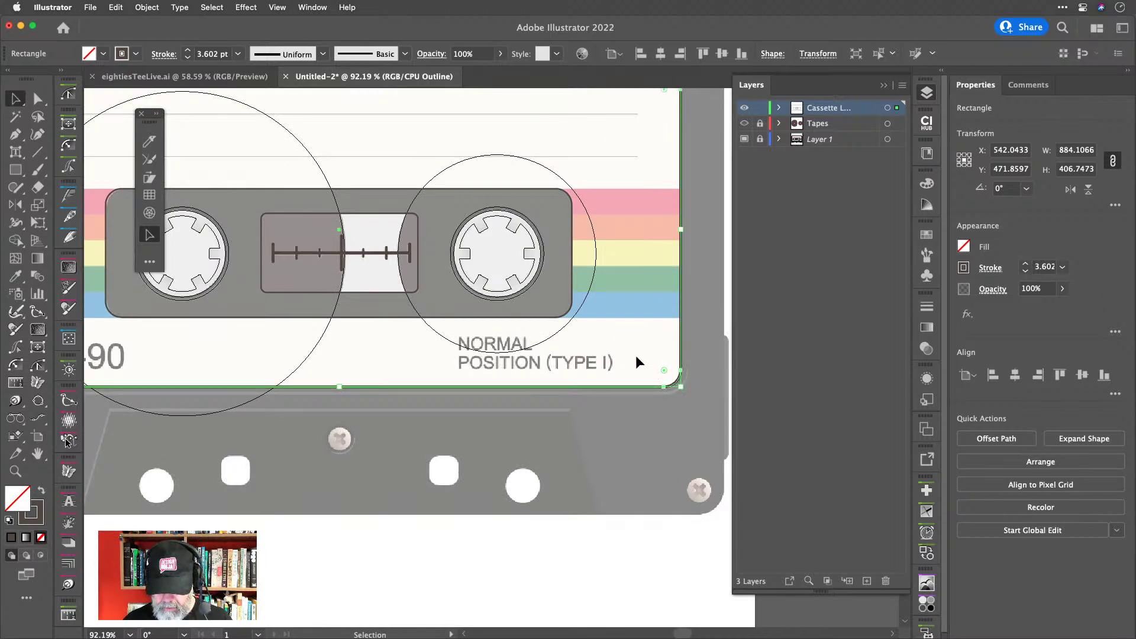
{"action": "scroll", "coordinate": [625, 364], "scroll_direction": "down", "scroll_amount": 5}
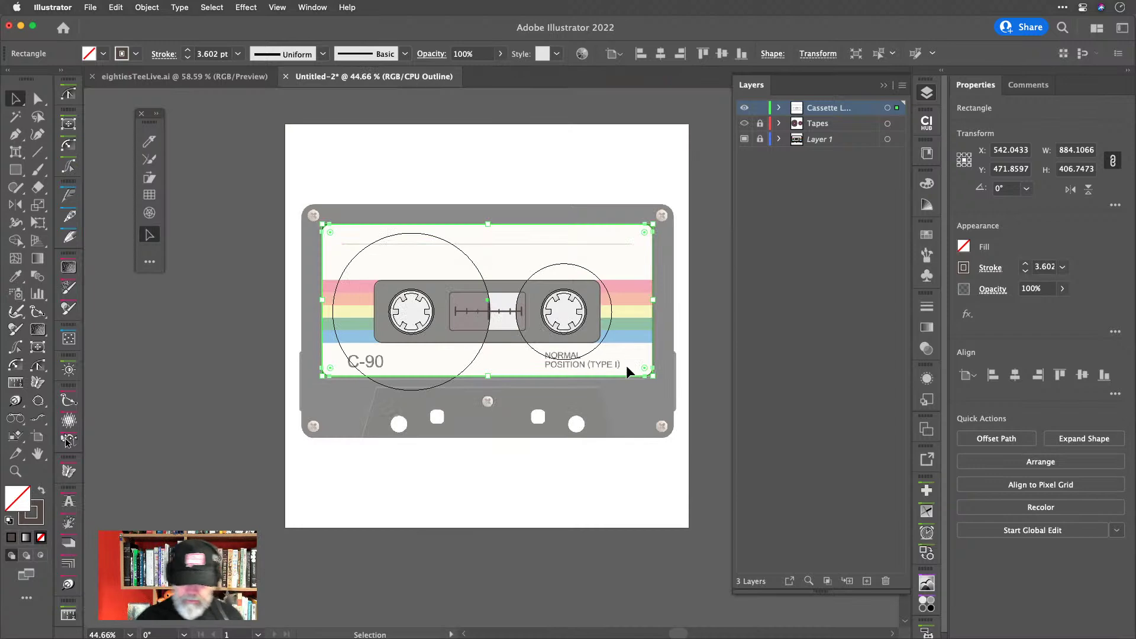
Draw a horizontal line about 167 px long through the middle of the yellow stripe, from the window across the label's right edge.
{"action": "scroll", "coordinate": [636, 297], "scroll_direction": "up", "scroll_amount": 3}
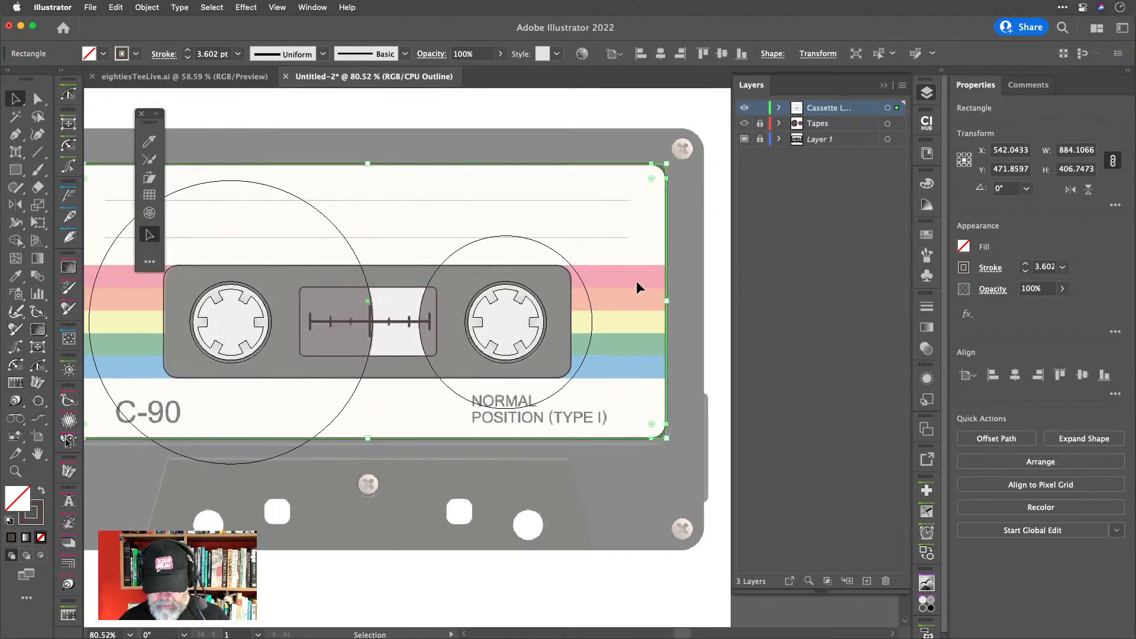
{"action": "scroll", "coordinate": [637, 283], "scroll_direction": "right", "scroll_amount": 3}
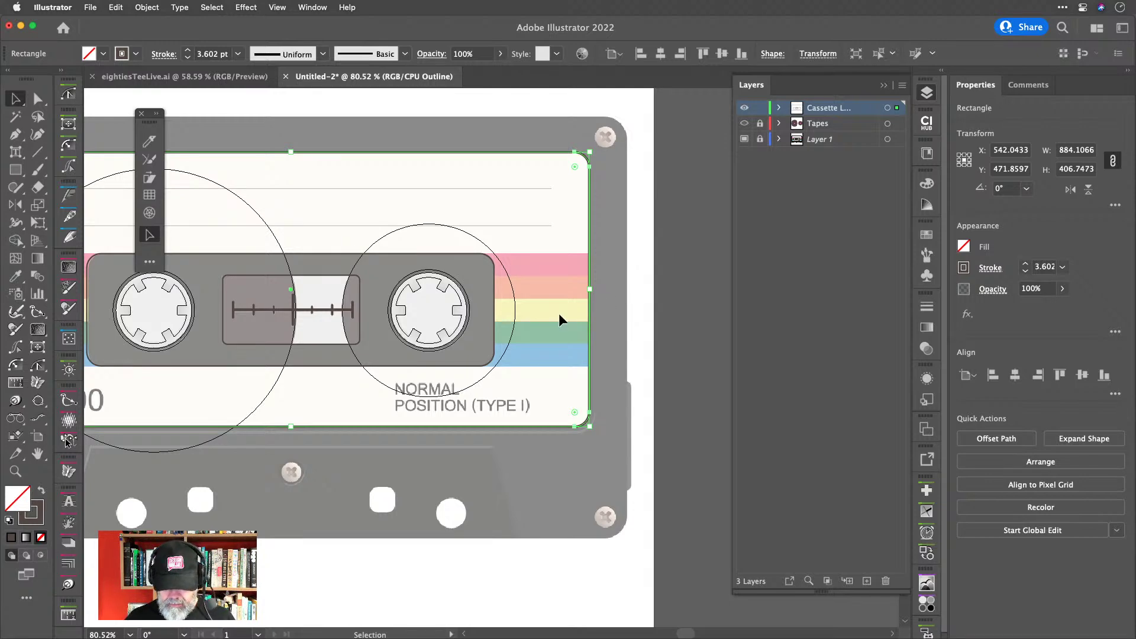
{"action": "key", "text": "backslash"}
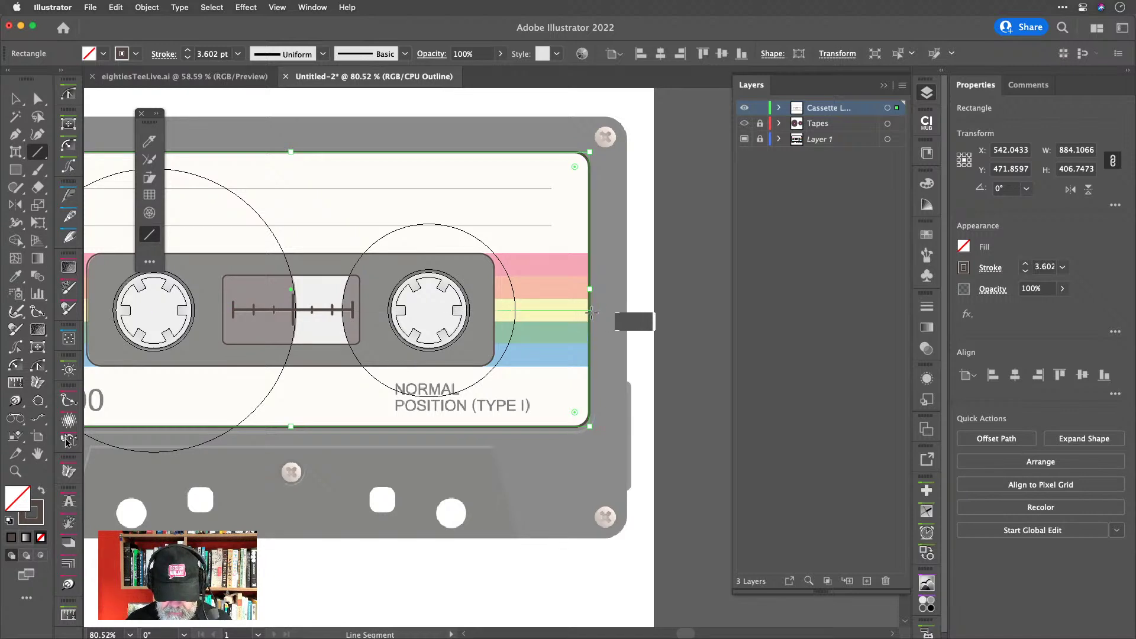
{"action": "left_click_drag", "start_coordinate": [487, 309], "coordinate": [599, 310]}
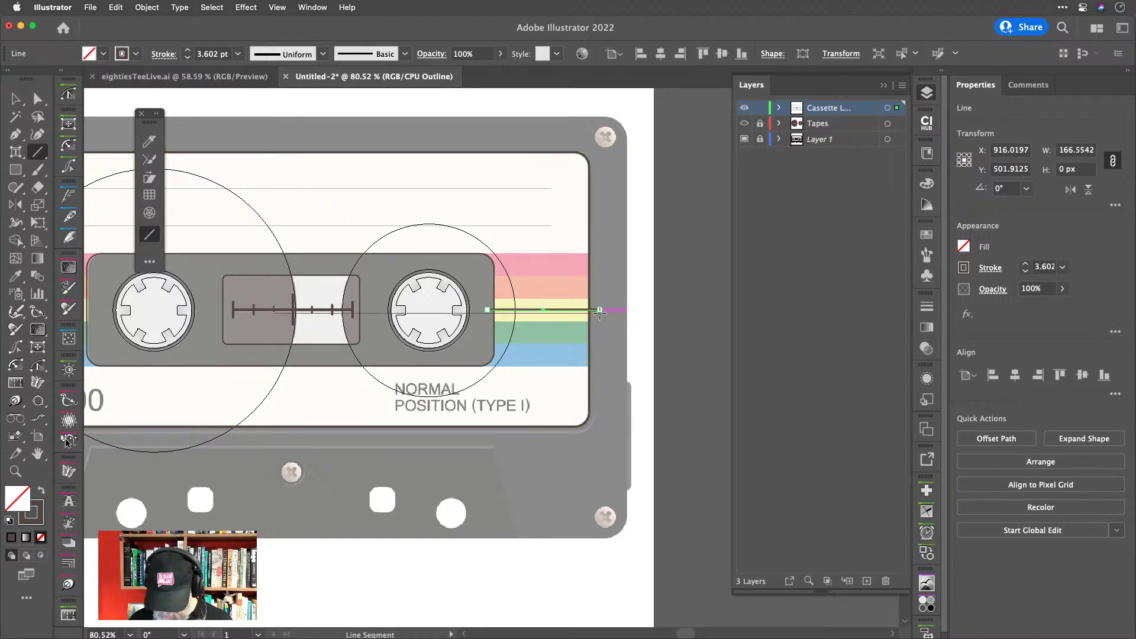
Move the line's end points so it spans exactly from the window's right edge to the label's right edge.
{"action": "scroll", "coordinate": [599, 323], "scroll_direction": "up", "scroll_amount": 5}
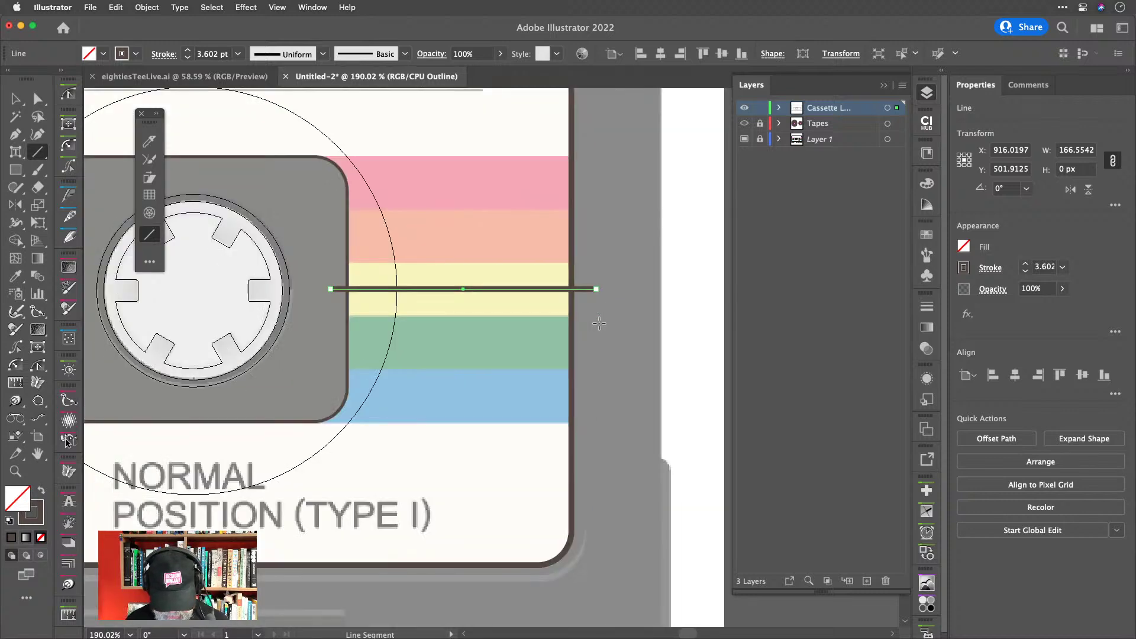
{"action": "key", "text": "a"}
{"action": "left_click", "coordinate": [595, 289]}
{"action": "left_click_drag", "start_coordinate": [595, 290], "coordinate": [572, 290]}
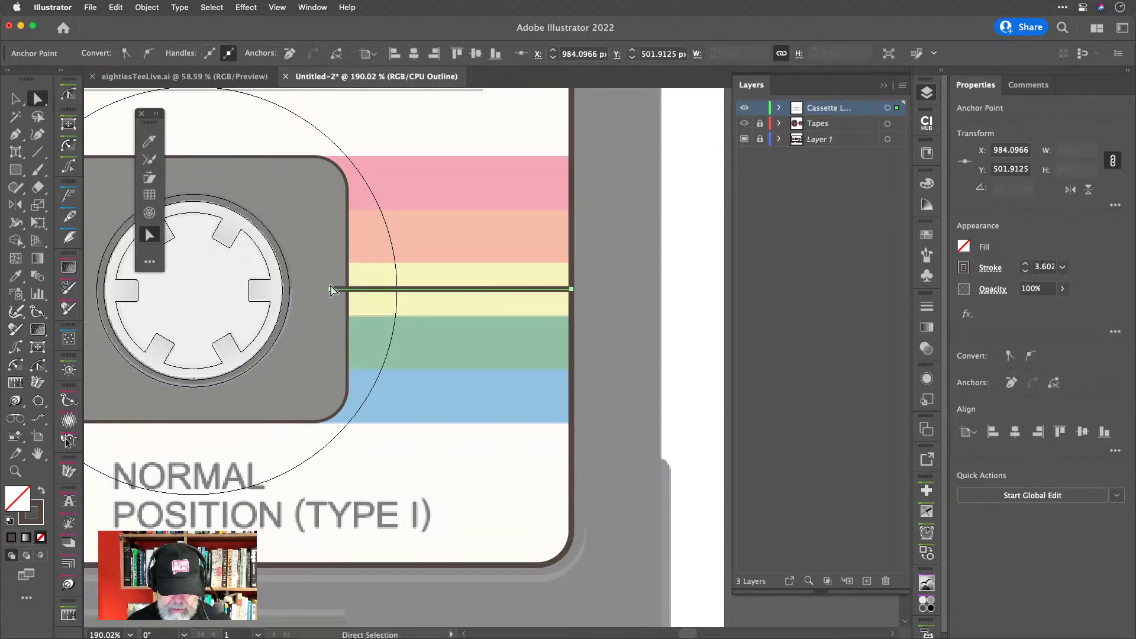
{"action": "left_click_drag", "start_coordinate": [329, 290], "coordinate": [347, 290]}
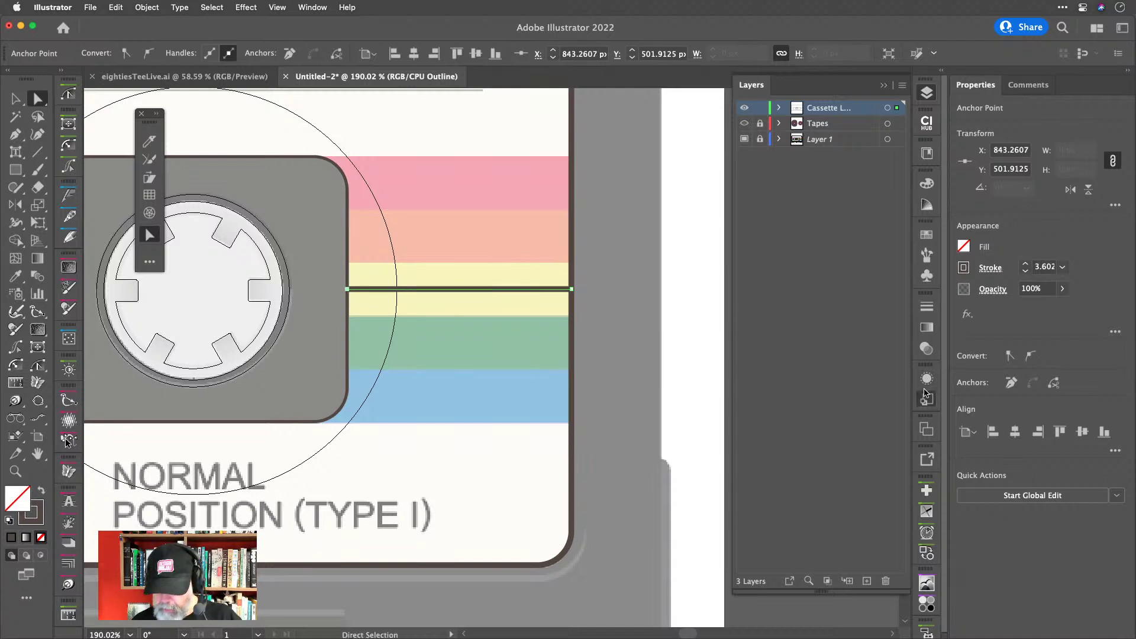
Set the stripe line's stroke colour to the yellow swatch R=252 G=238 B=33.
{"action": "left_click", "coordinate": [926, 379]}
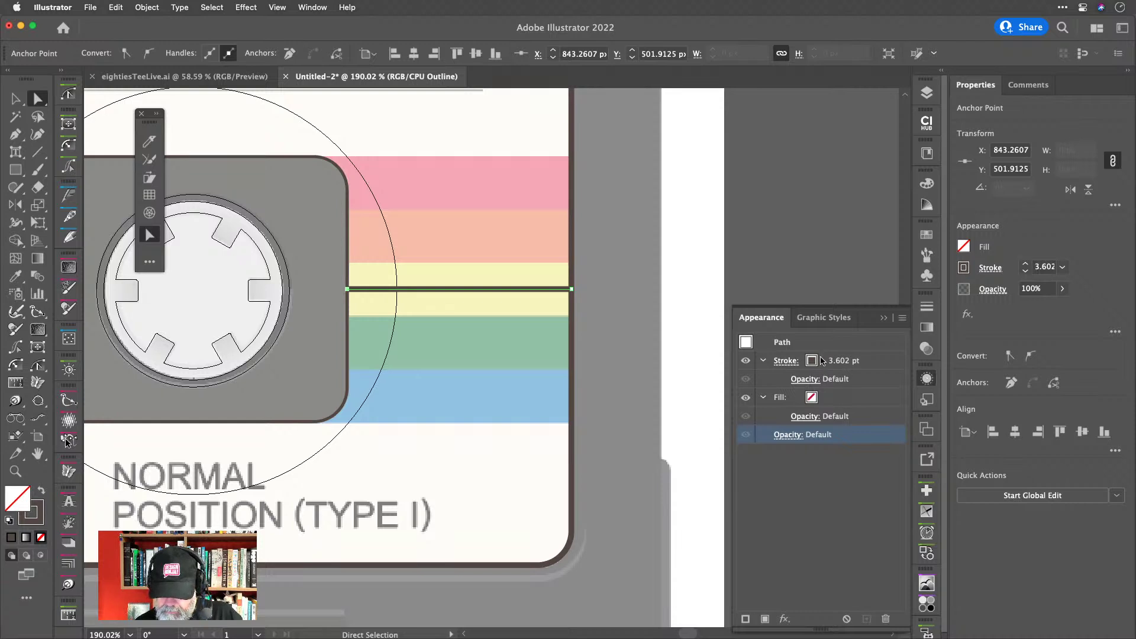
{"action": "left_click", "coordinate": [845, 360]}
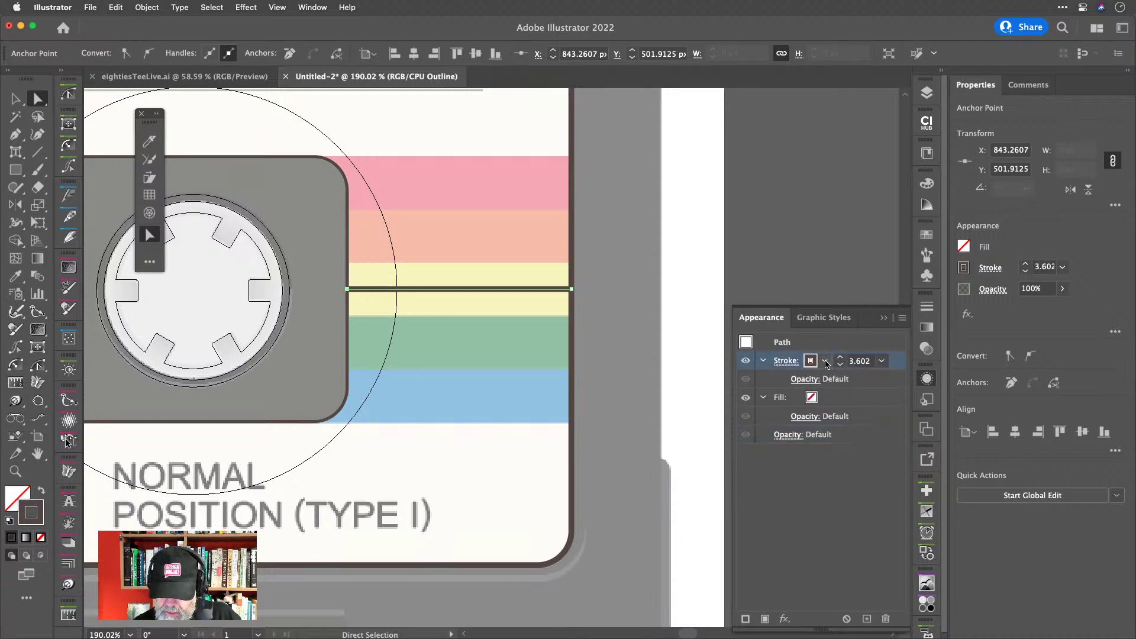
{"action": "left_click", "coordinate": [825, 361]}
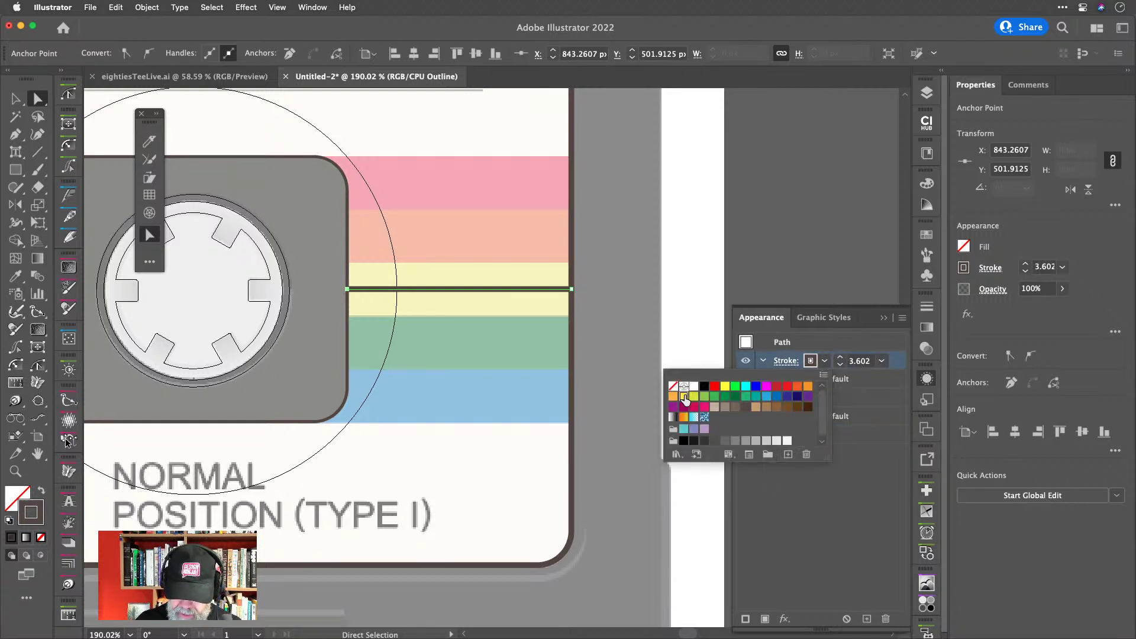
{"action": "left_click", "coordinate": [684, 395]}
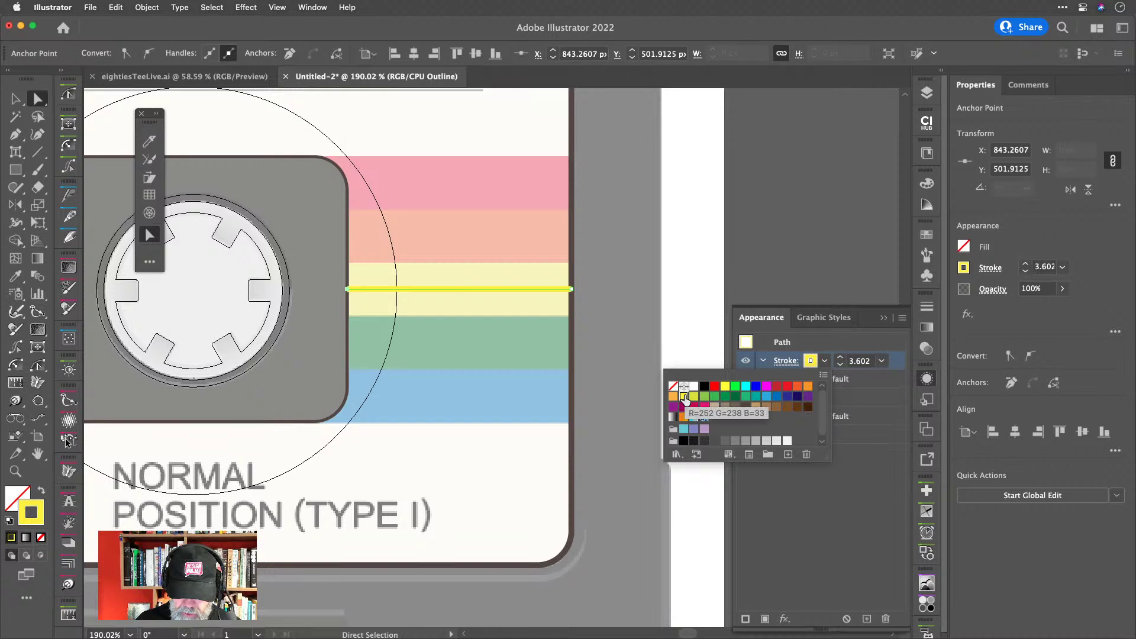
{"action": "left_click", "coordinate": [892, 363]}
Increase the yellow line's stroke weight to 34 pt to cover the height of the yellow stripe.
{"action": "right_click", "coordinate": [854, 365]}
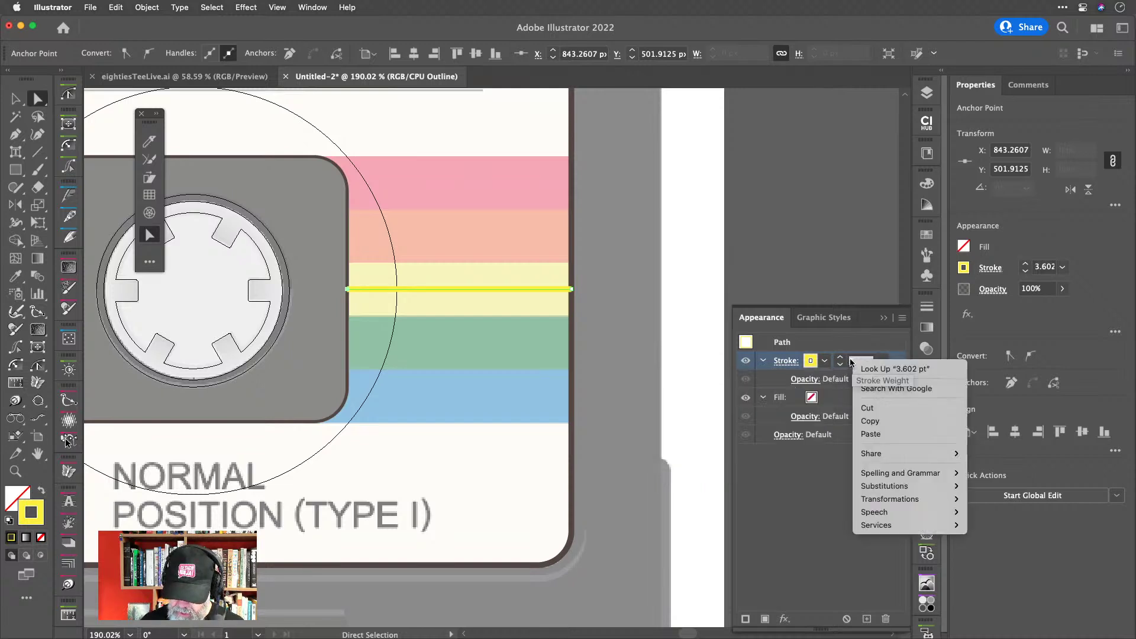
{"action": "left_click", "coordinate": [842, 360]}
{"action": "left_click", "coordinate": [842, 359]}
{"action": "left_click", "coordinate": [841, 359]}
{"action": "left_click", "coordinate": [841, 358]}
{"action": "left_click", "coordinate": [841, 358]}
{"action": "left_click", "coordinate": [841, 358]}
{"action": "left_click", "coordinate": [841, 359]}
{"action": "left_click", "coordinate": [842, 359]}
{"action": "left_click", "coordinate": [842, 358]}
{"action": "left_click", "coordinate": [841, 358]}
{"action": "left_click", "coordinate": [841, 358]}
{"action": "left_click", "coordinate": [842, 359]}
{"action": "left_click", "coordinate": [842, 358]}
{"action": "left_click", "coordinate": [842, 358]}
{"action": "left_click", "coordinate": [841, 358]}
{"action": "left_click", "coordinate": [841, 358]}
{"action": "left_click", "coordinate": [841, 359]}
{"action": "left_click", "coordinate": [841, 358]}
{"action": "left_click", "coordinate": [841, 359]}
{"action": "left_click", "coordinate": [841, 359]}
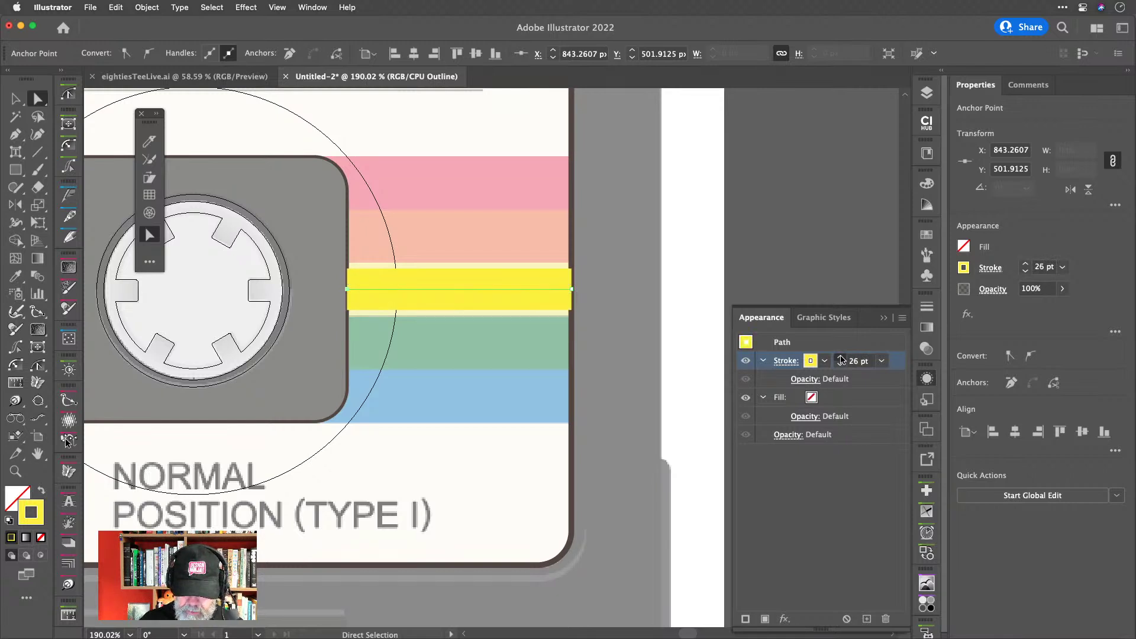
{"action": "left_click", "coordinate": [840, 359]}
{"action": "left_click", "coordinate": [840, 358]}
{"action": "left_click", "coordinate": [841, 358]}
{"action": "left_click", "coordinate": [841, 359]}
{"action": "left_click", "coordinate": [840, 358]}
{"action": "left_click", "coordinate": [841, 358]}
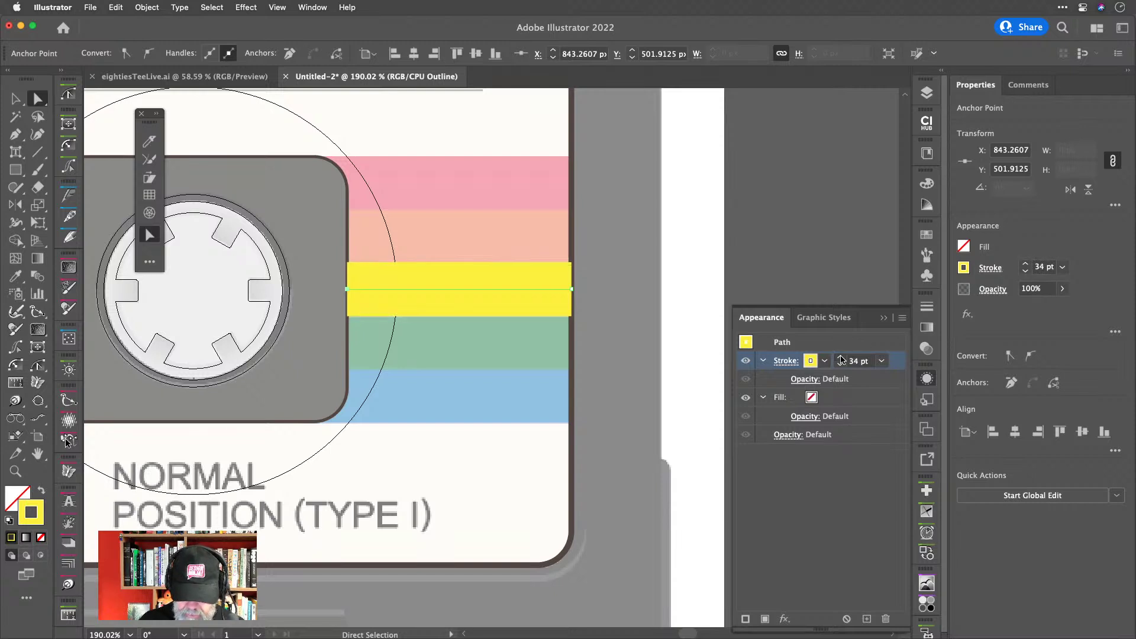
{"action": "left_click", "coordinate": [840, 366]}
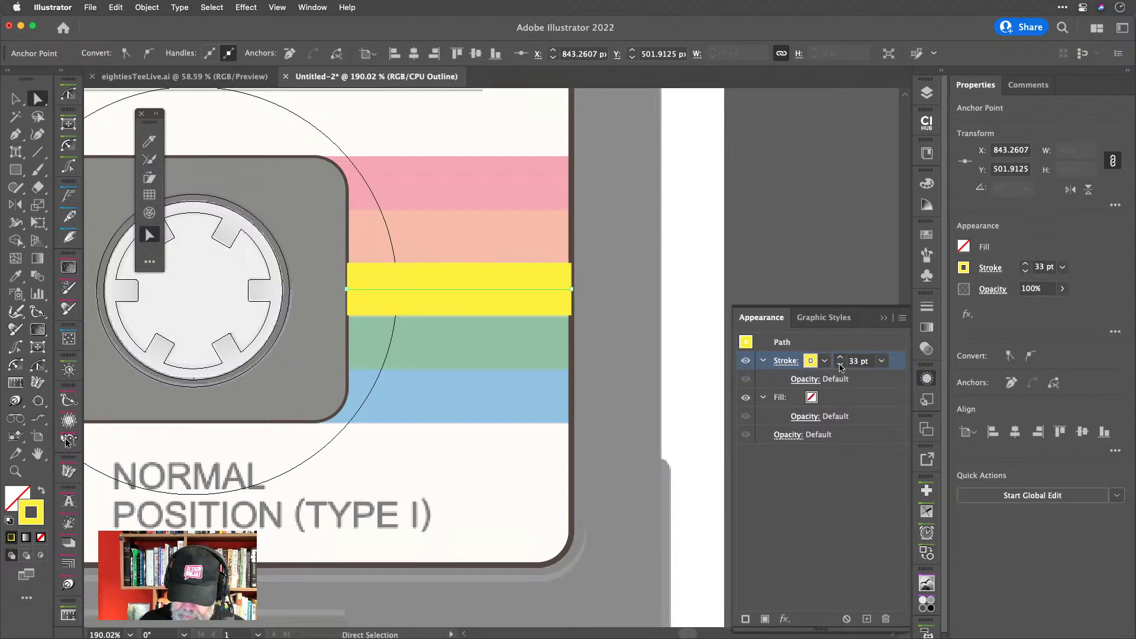
{"action": "left_click", "coordinate": [841, 359]}
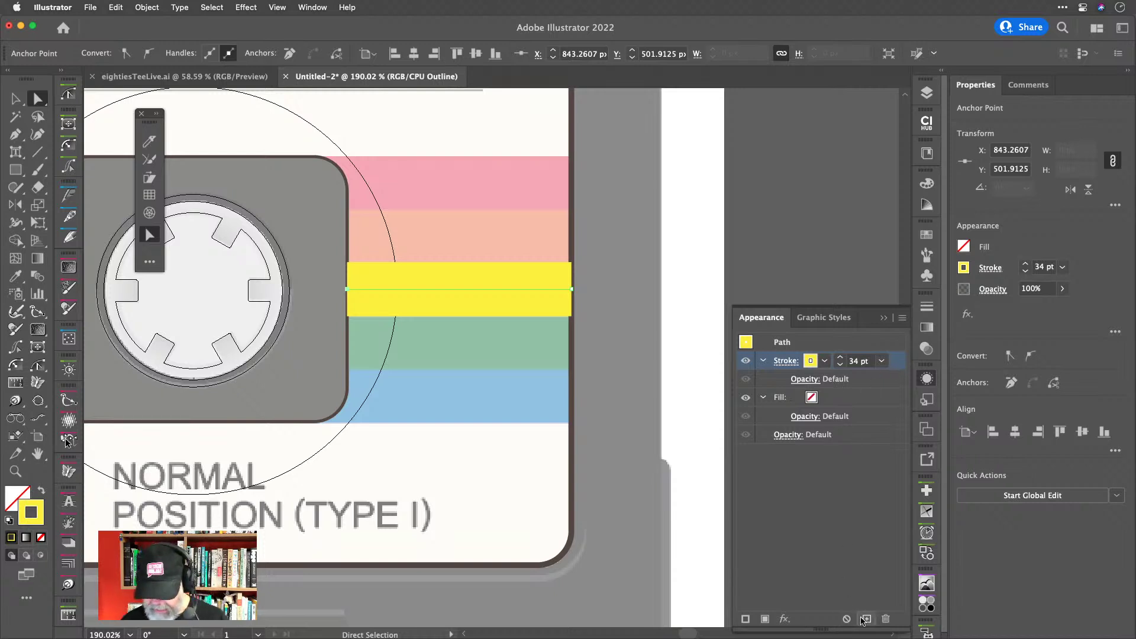
Add a second stroke to the stripe line's appearance and colour the lower stroke orange.
{"action": "key", "text": "alt+super"}
{"action": "key", "text": "alt+super+slash"}
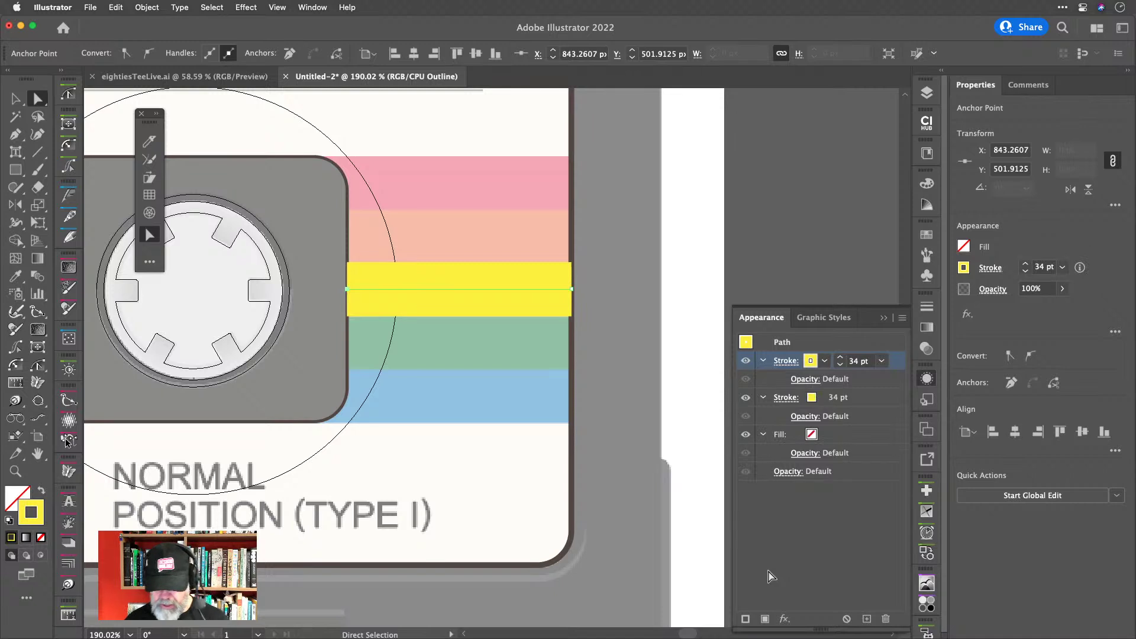
{"action": "left_click", "coordinate": [819, 398]}
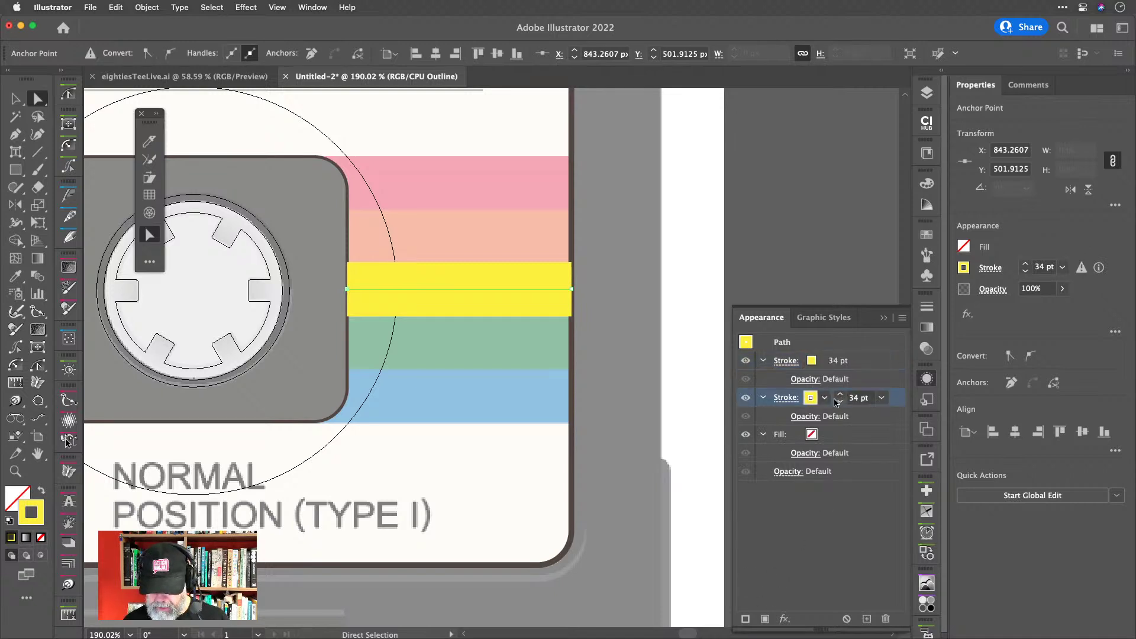
{"action": "left_click", "coordinate": [825, 398]}
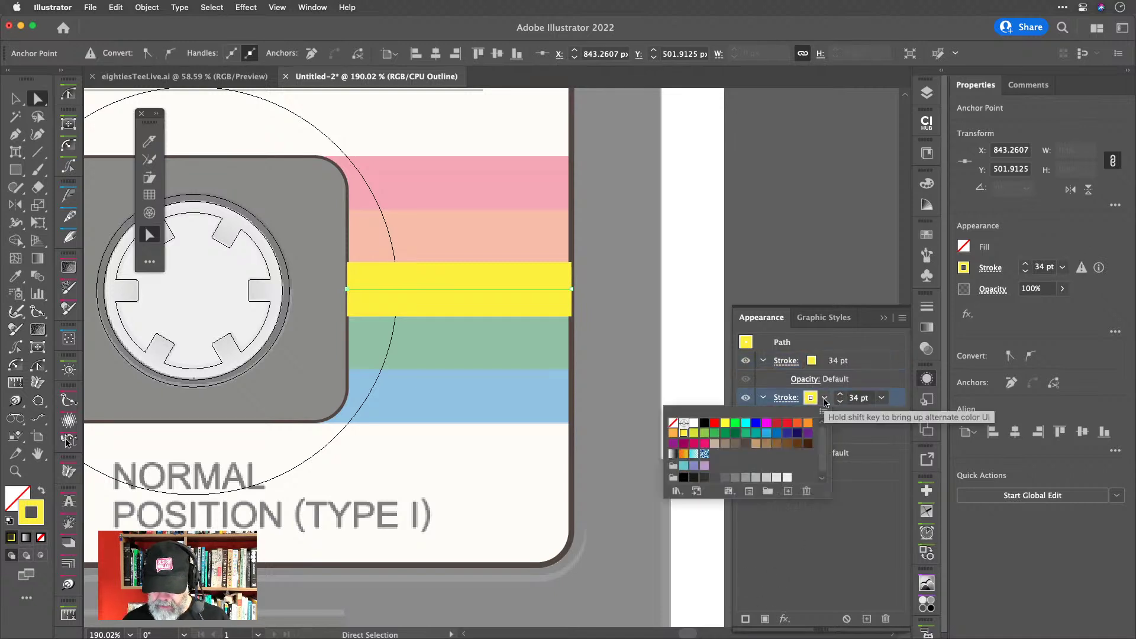
{"action": "left_click", "coordinate": [896, 402]}
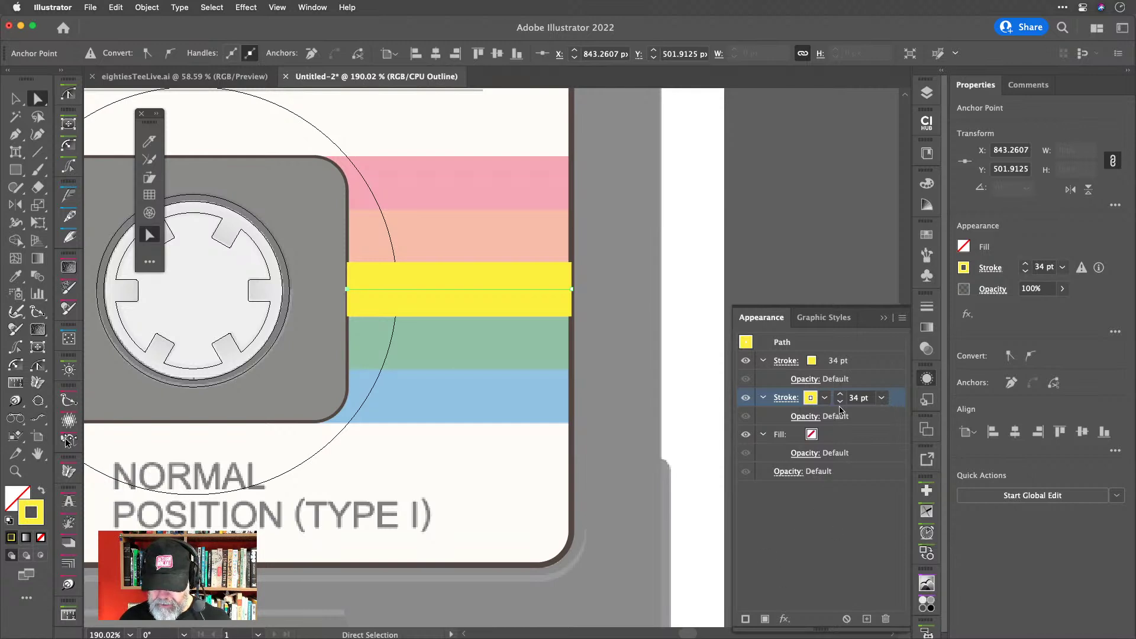
{"action": "left_click", "coordinate": [824, 398]}
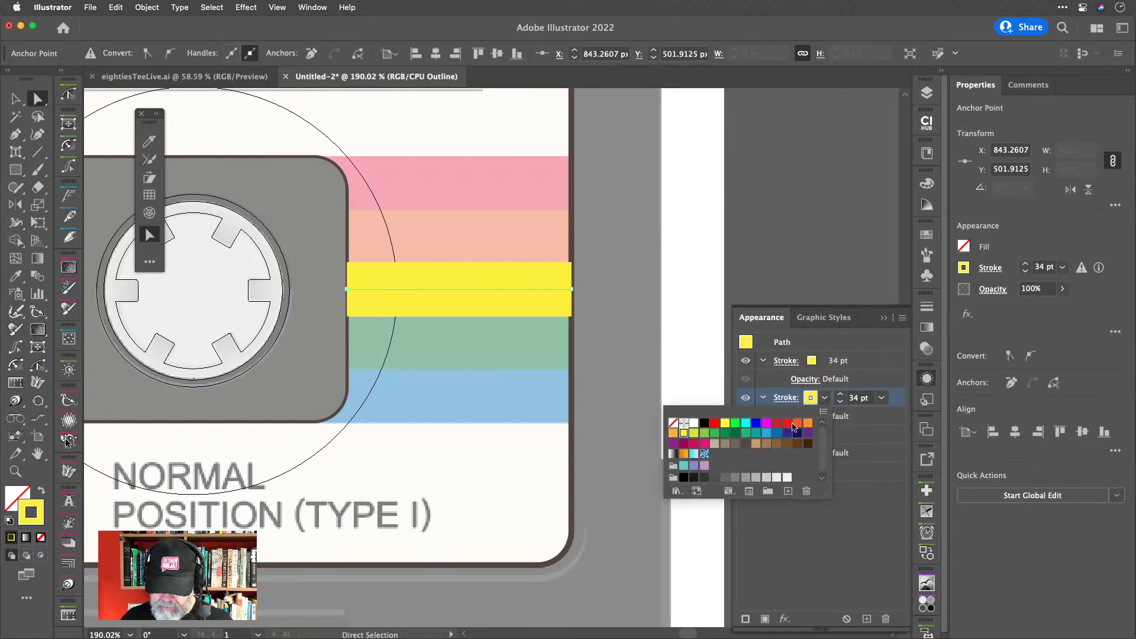
{"action": "left_click", "coordinate": [797, 423]}
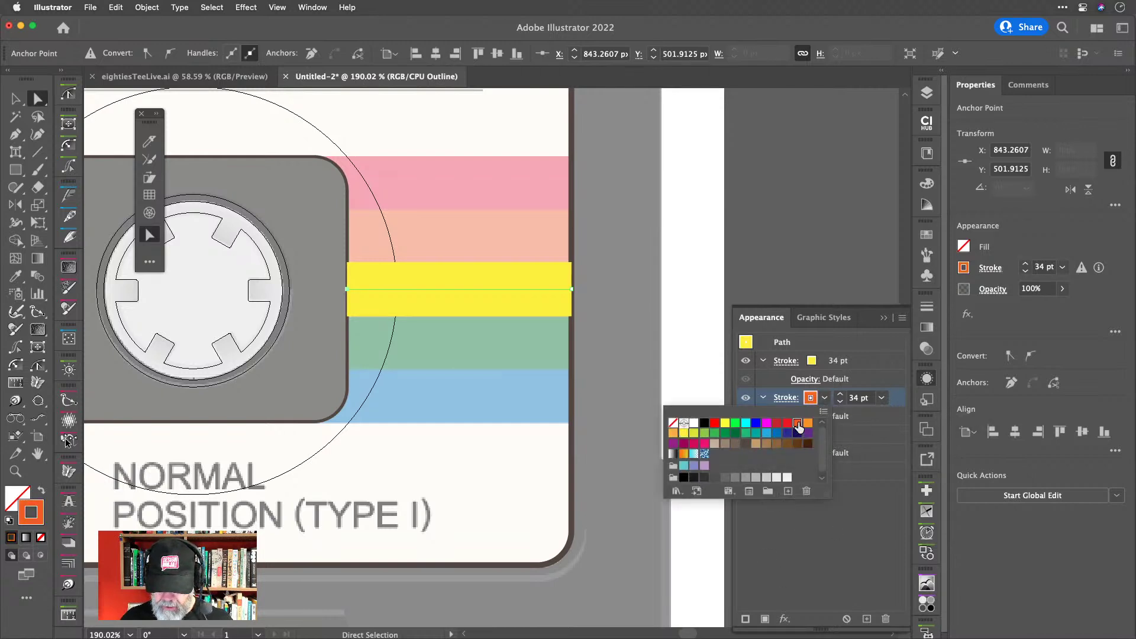
{"action": "left_click", "coordinate": [904, 402]}
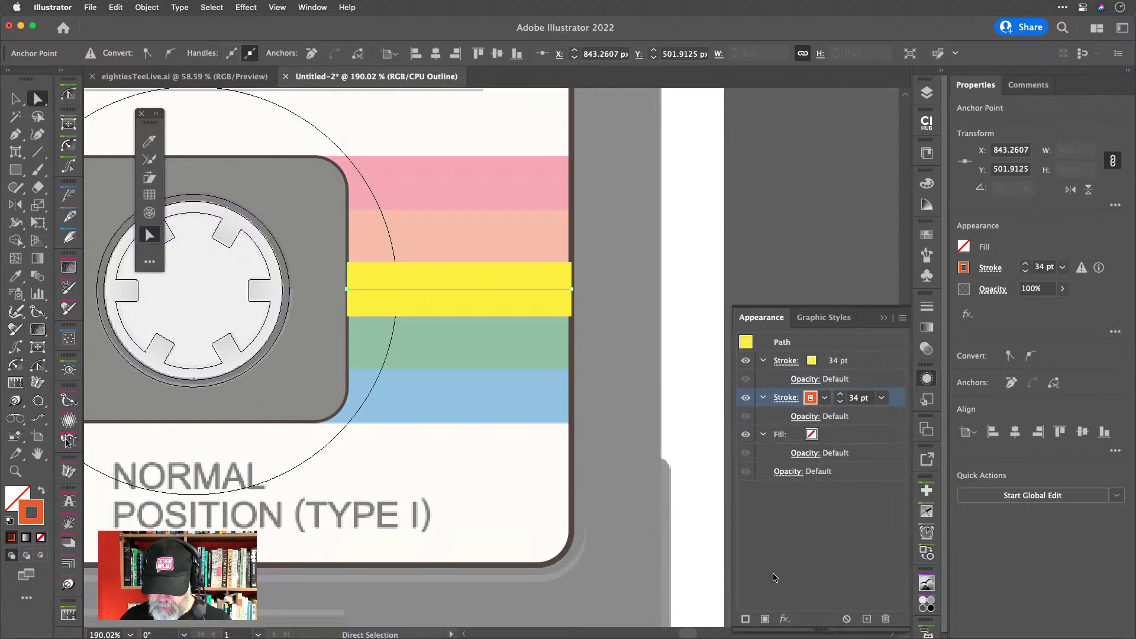
Apply a Transform effect to the orange stroke that moves it 34 px vertically, below the yellow stripe.
{"action": "left_click", "coordinate": [785, 619]}
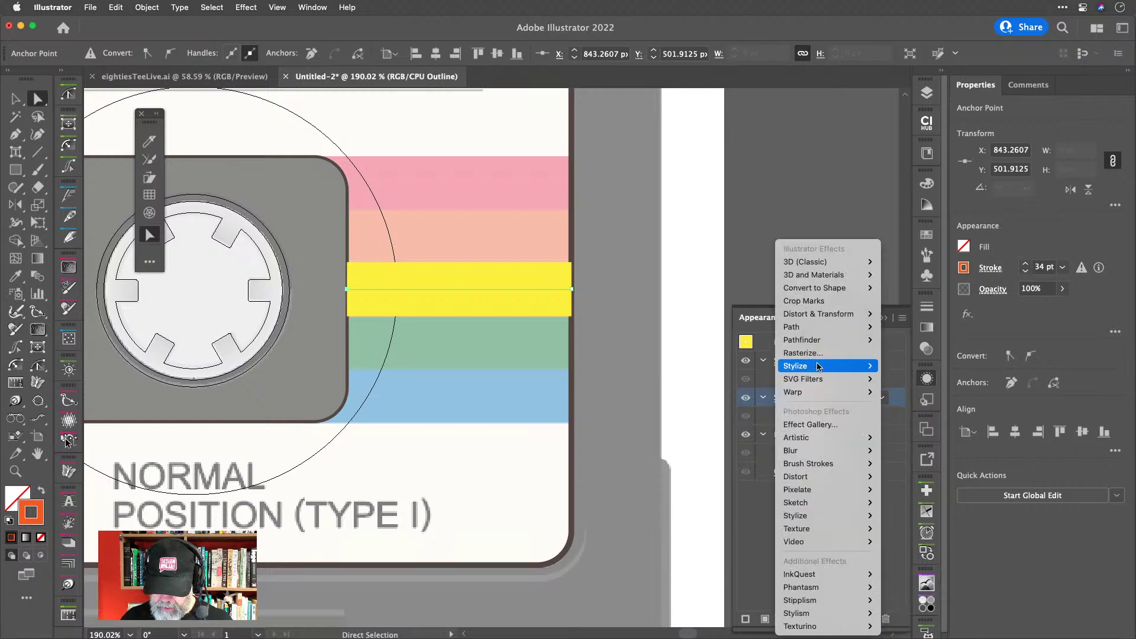
{"action": "mouse_move", "coordinate": [852, 314]}
{"action": "left_click", "coordinate": [901, 353]}
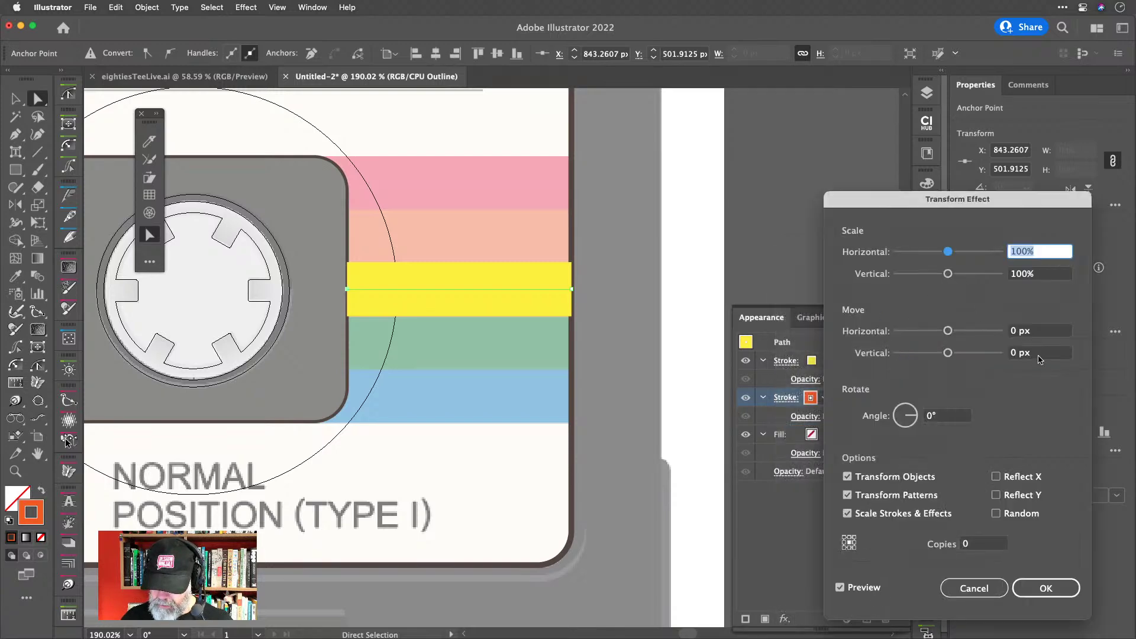
{"action": "left_click", "coordinate": [1041, 357]}
{"action": "key", "text": "super+a"}
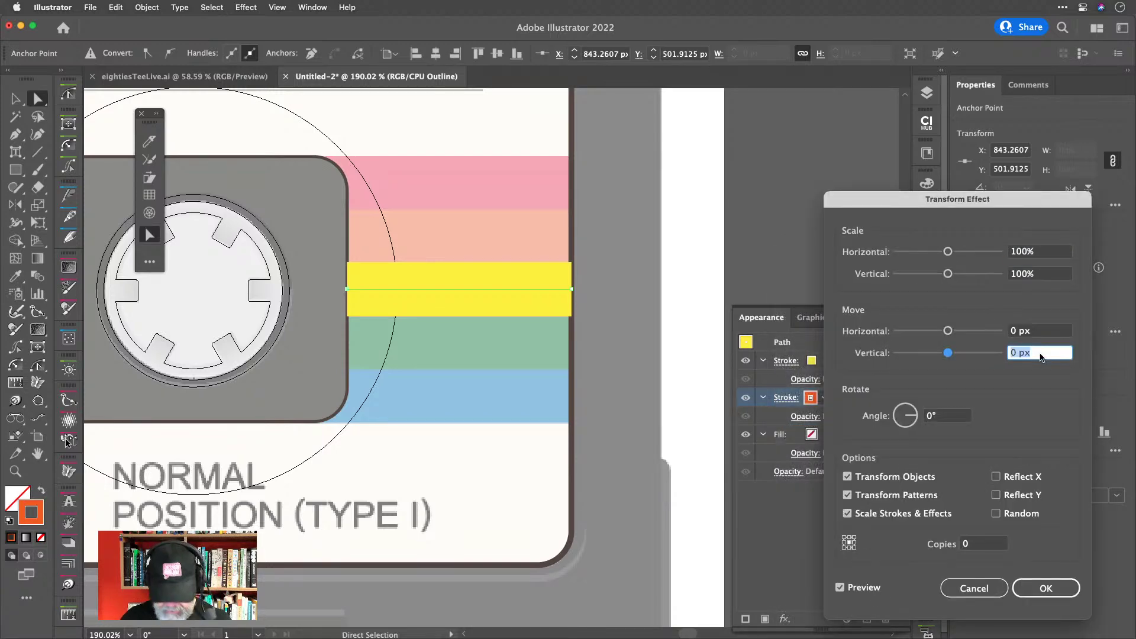
{"action": "type", "text": "34"}
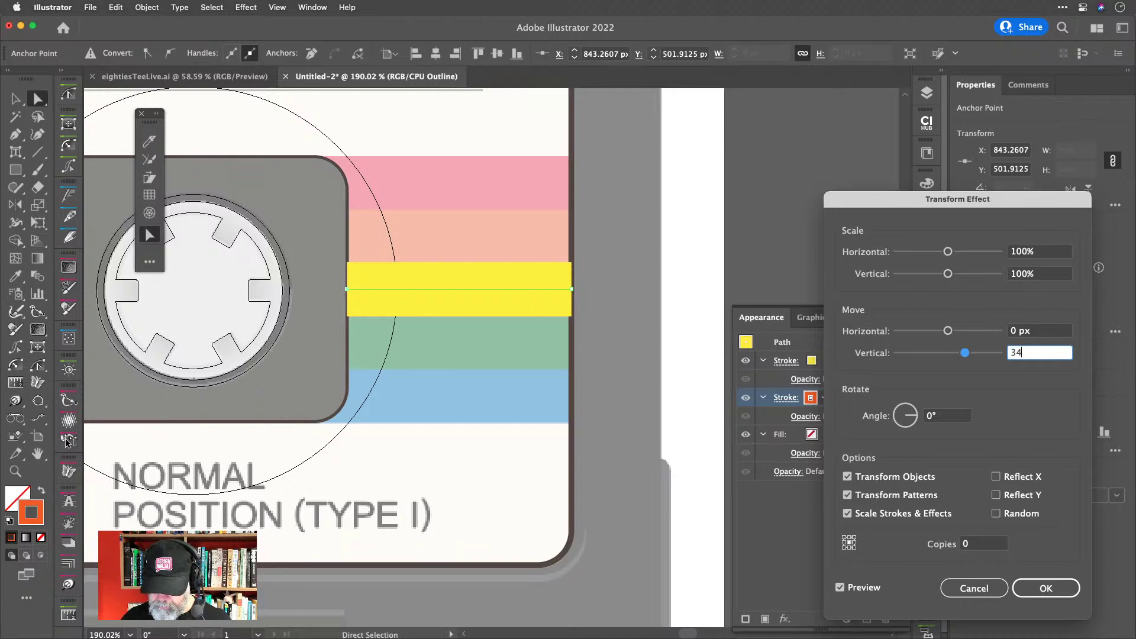
{"action": "key", "text": "Tab"}
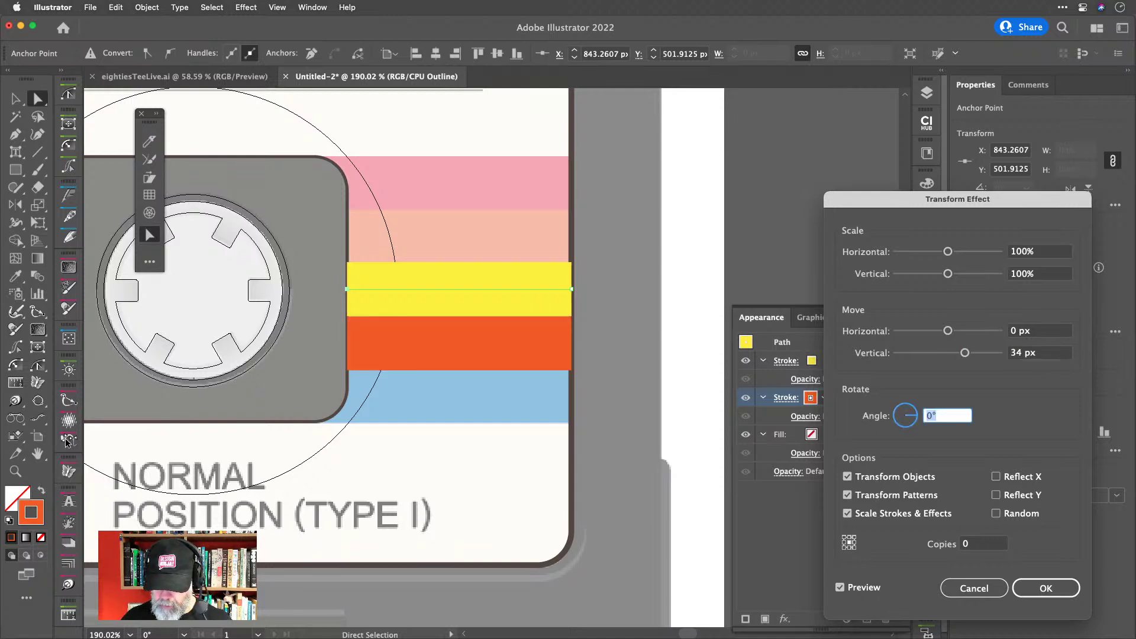
{"action": "left_click", "coordinate": [1051, 353]}
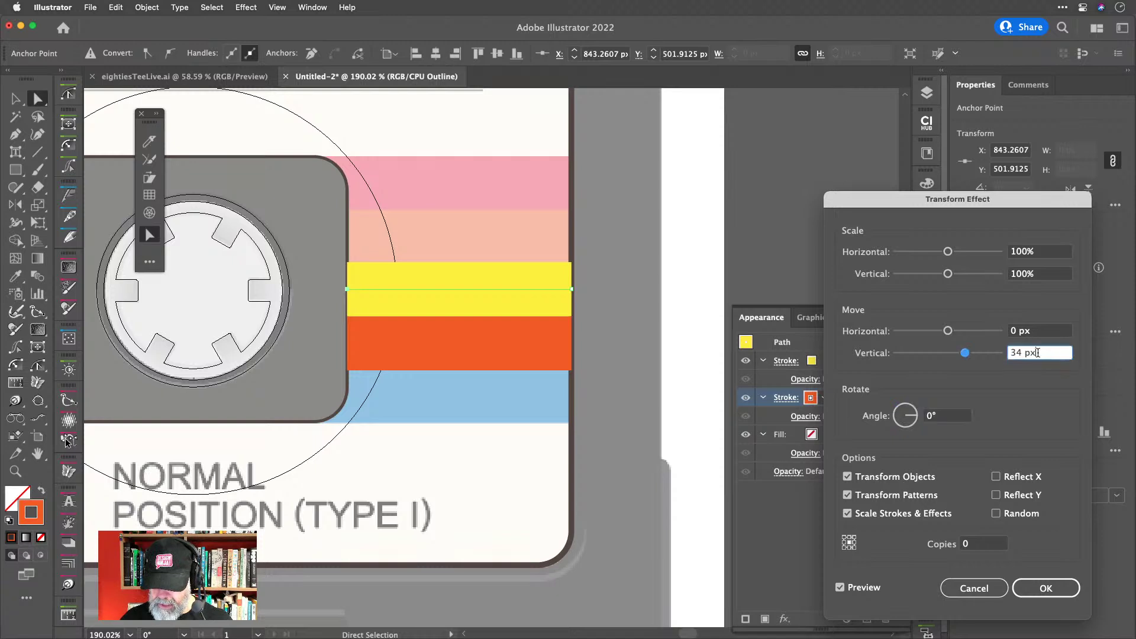
{"action": "right_click", "coordinate": [1011, 352]}
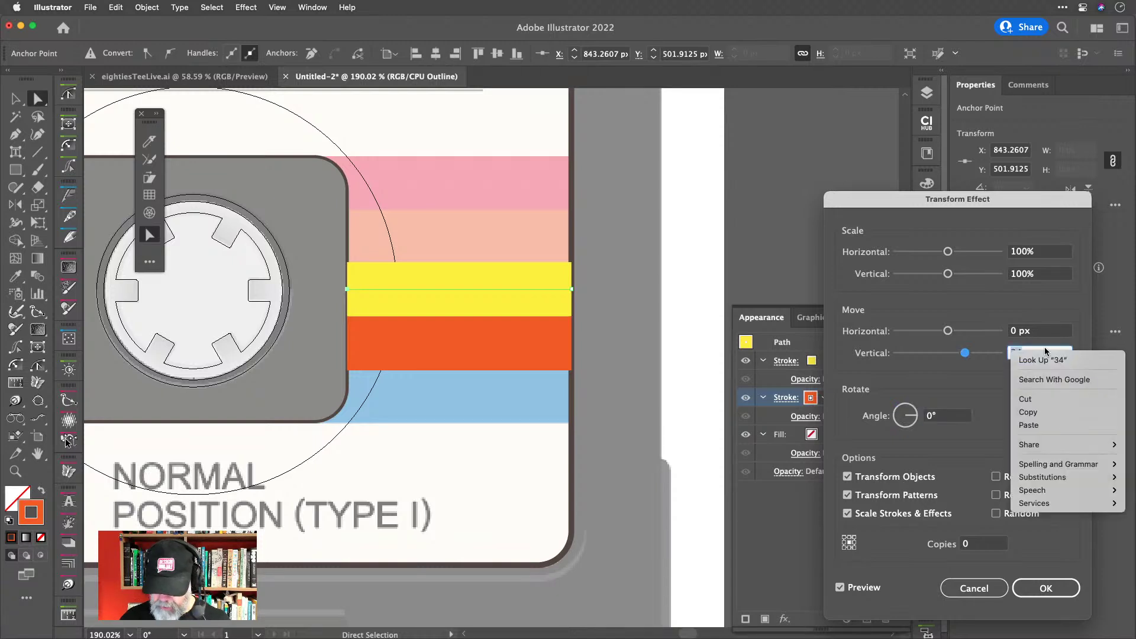
{"action": "left_click", "coordinate": [970, 343]}
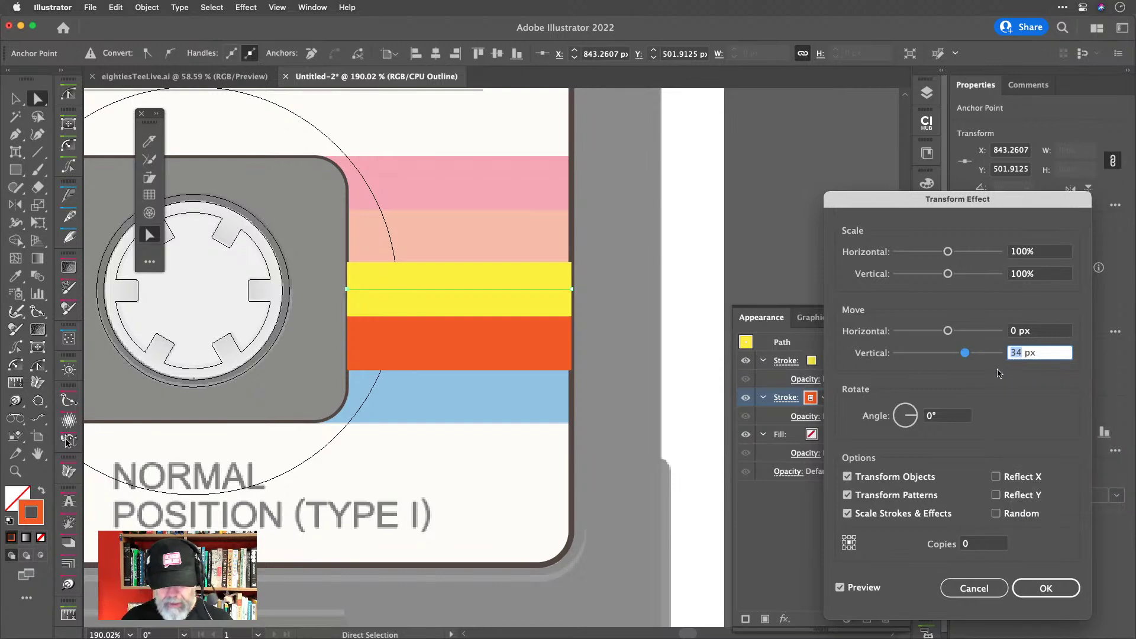
{"action": "left_click", "coordinate": [1050, 588]}
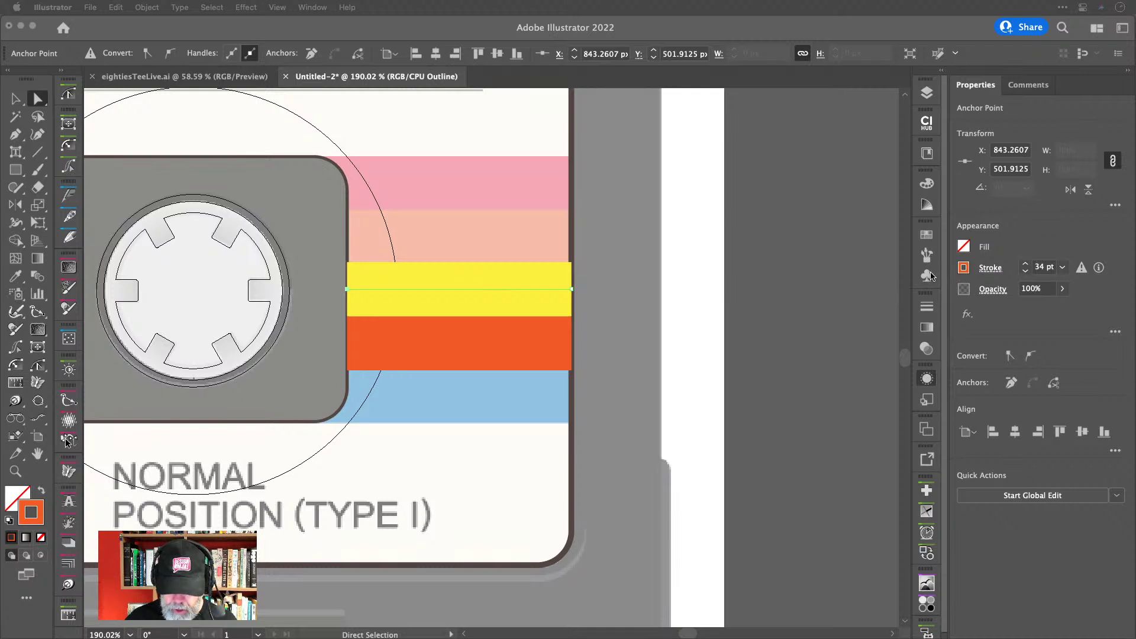
Duplicate the orange stroke with its Transform effect and recolour the lower copy blue.
{"action": "left_click", "coordinate": [926, 380]}
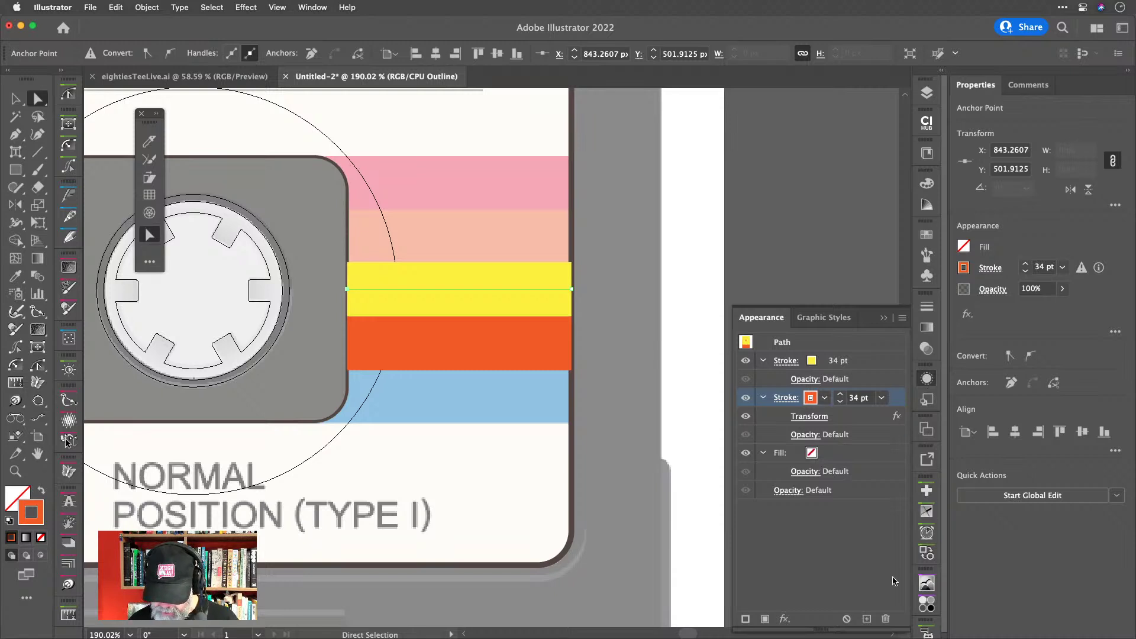
{"action": "left_click", "coordinate": [866, 618]}
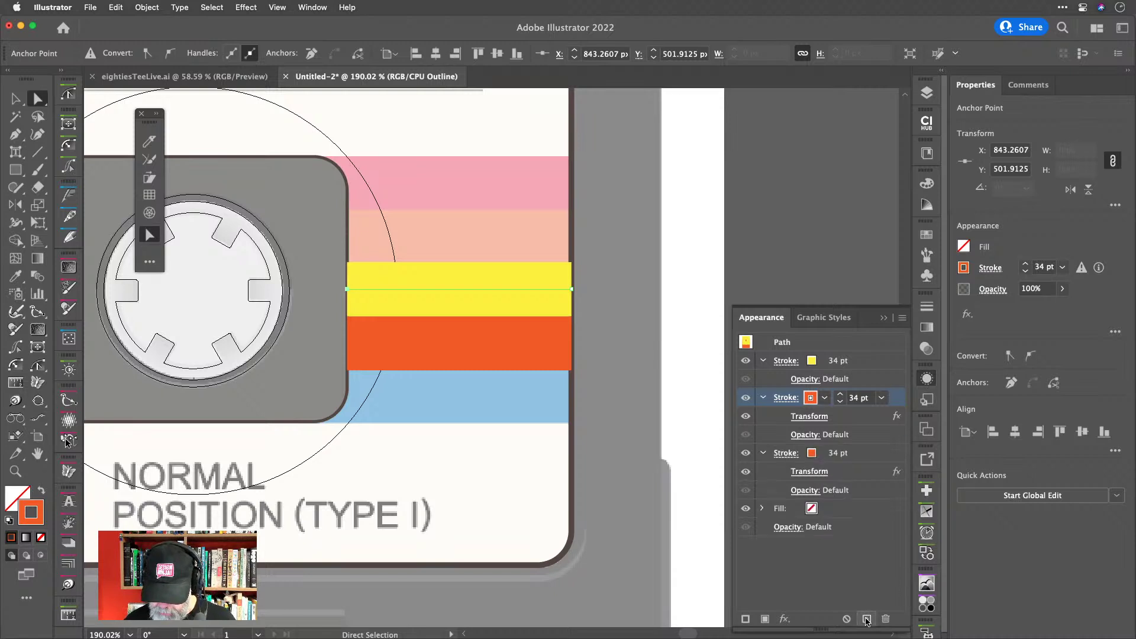
{"action": "left_click", "coordinate": [840, 453]}
{"action": "left_click", "coordinate": [825, 453]}
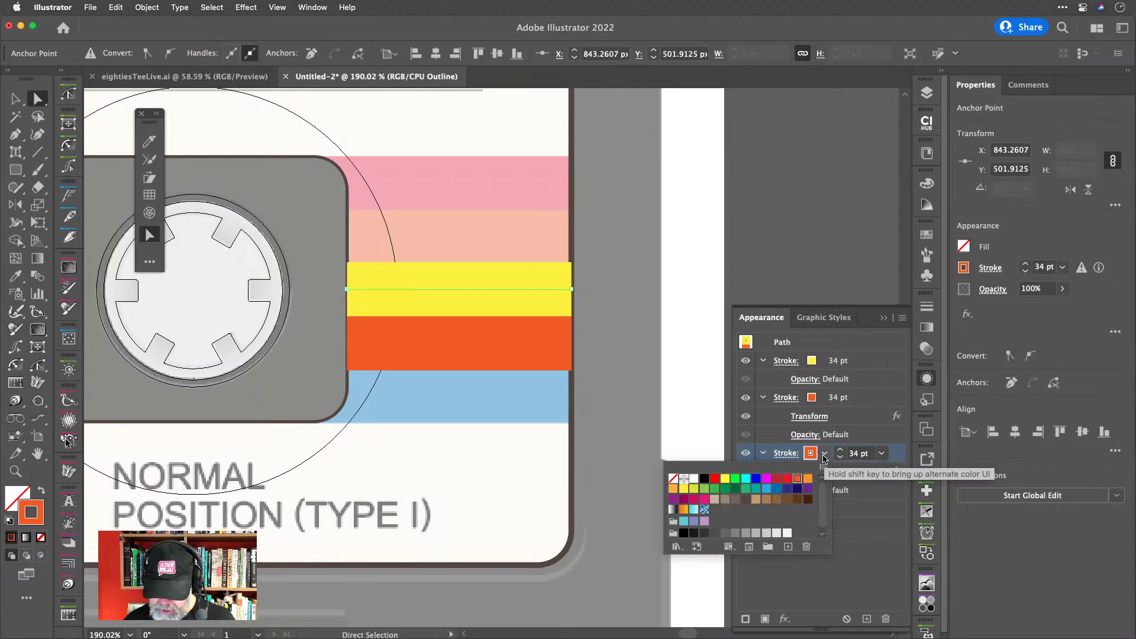
{"action": "left_click", "coordinate": [767, 488]}
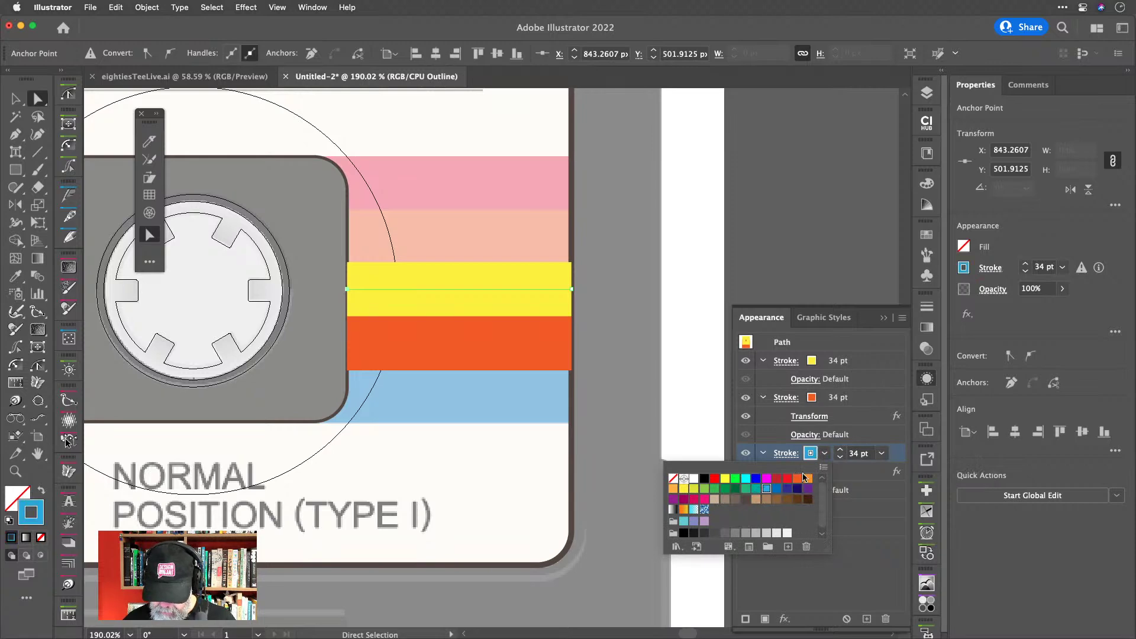
Increase the blue stroke's weight to 100 pt and extend the line's left end about 23 px over the cassette window.
{"action": "left_click", "coordinate": [859, 453]}
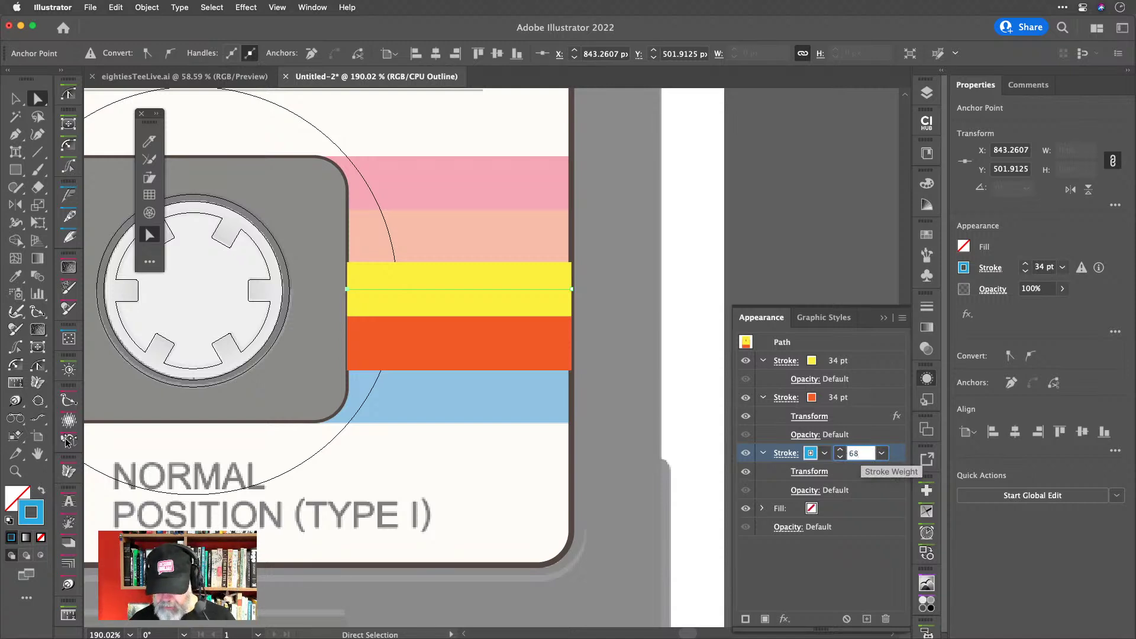
{"action": "key", "text": "Return"}
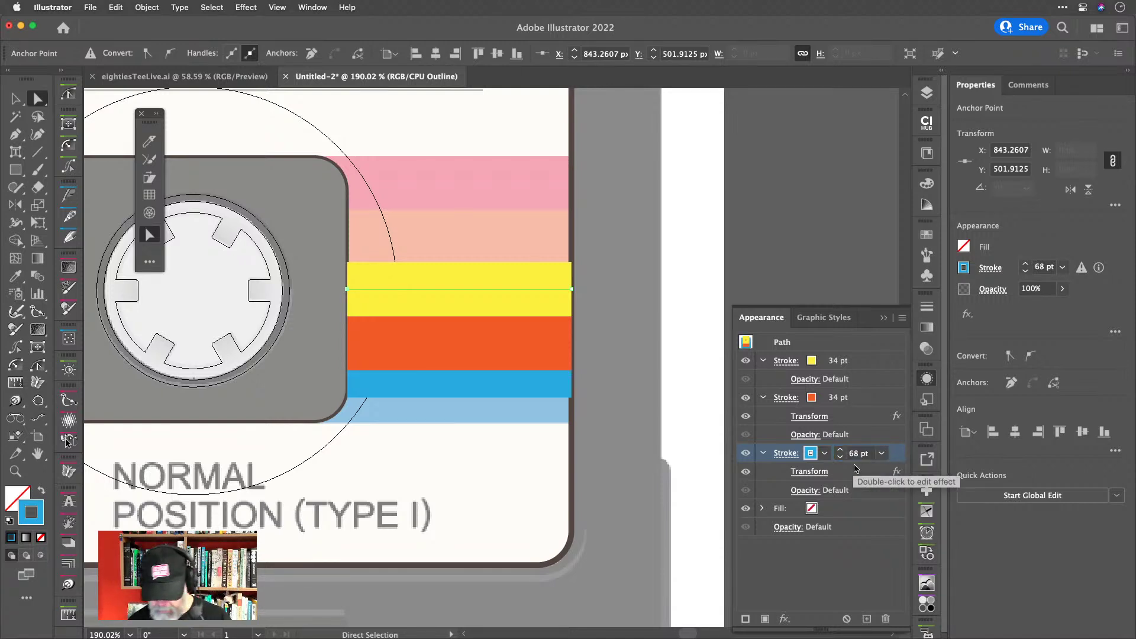
{"action": "left_click", "coordinate": [870, 454]}
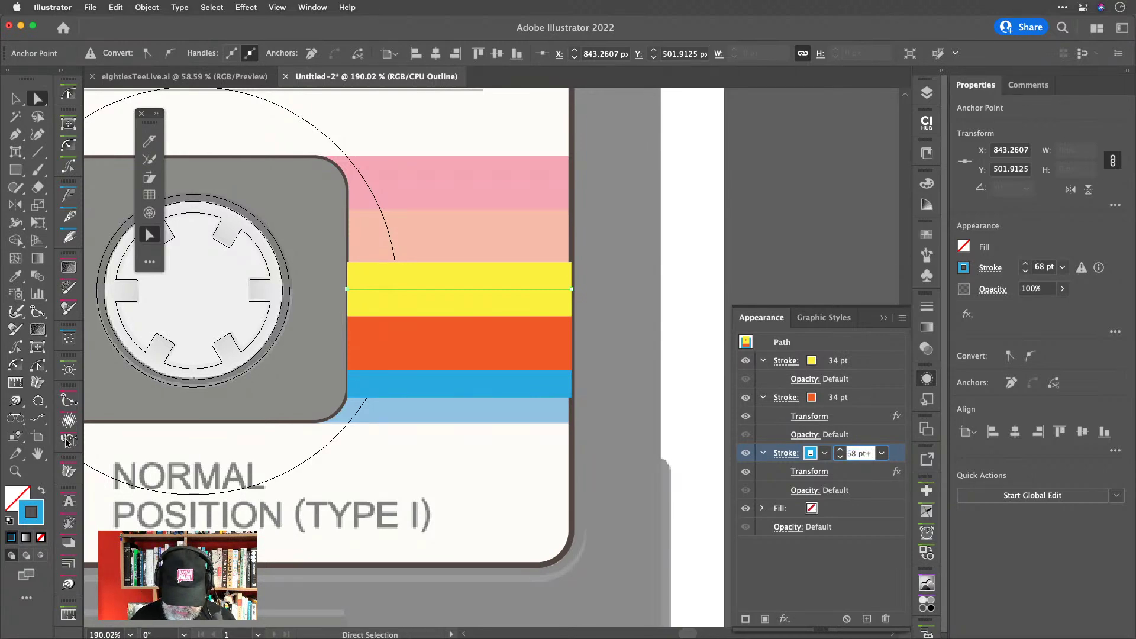
{"action": "key", "text": "Return"}
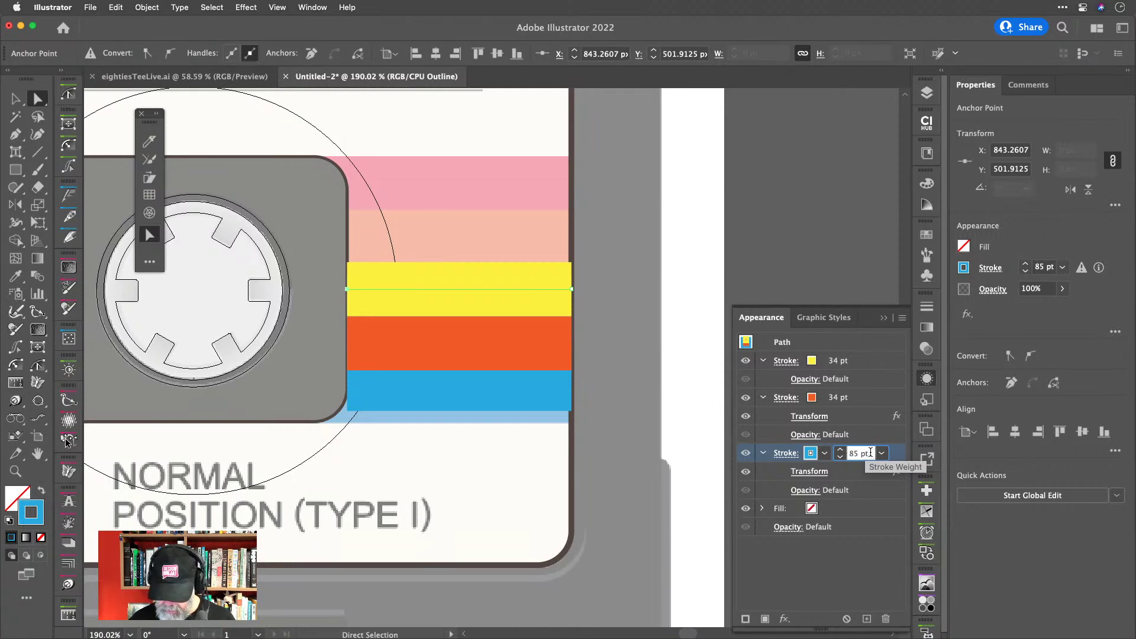
{"action": "key", "text": "Up"}
{"action": "key", "text": "Up"}
{"action": "key", "text": "Up"}
{"action": "key", "text": "Up"}
{"action": "key", "text": "Up"}
{"action": "key", "text": "Up"}
{"action": "key", "text": "Up"}
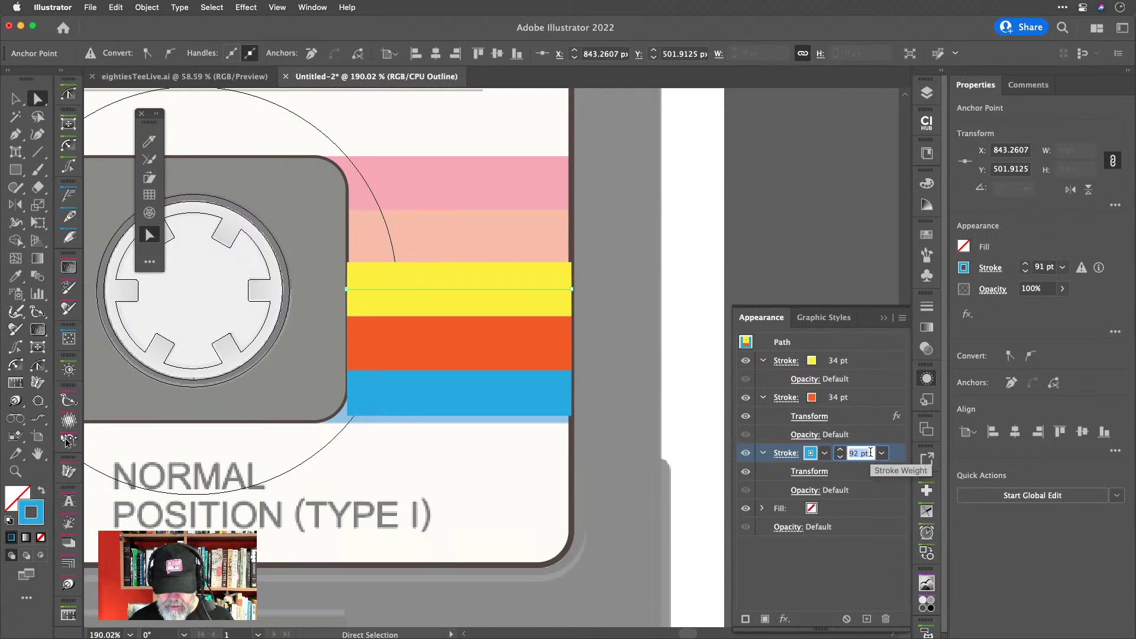
{"action": "key", "text": "Up"}
{"action": "key", "text": "Up"}
{"action": "key", "text": "Up"}
{"action": "key", "text": "Up"}
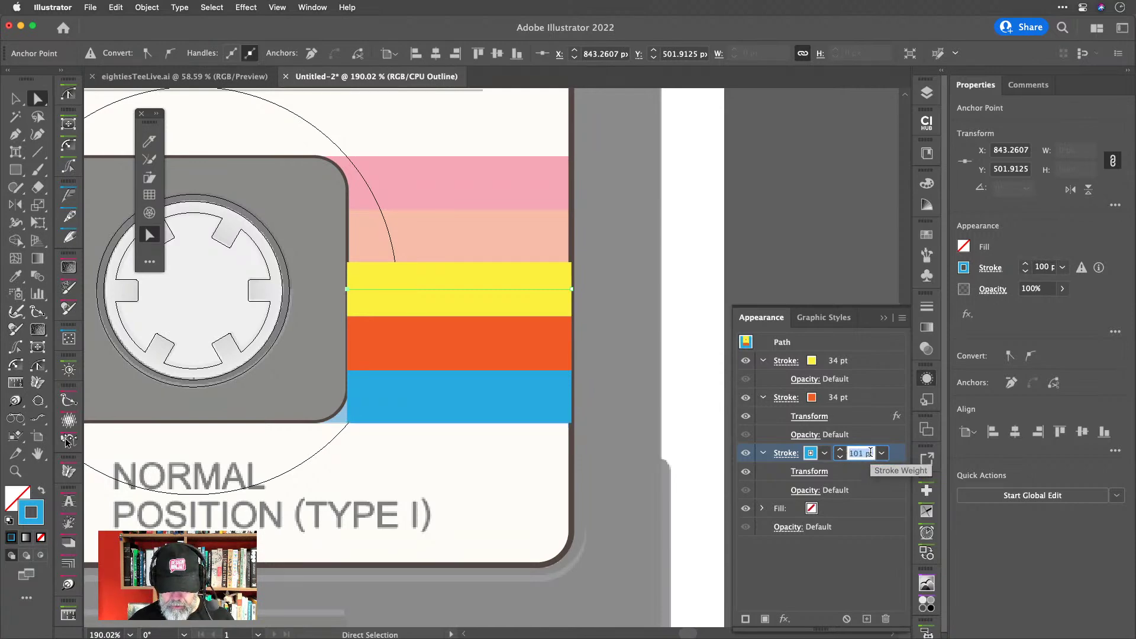
{"action": "key", "text": "Down"}
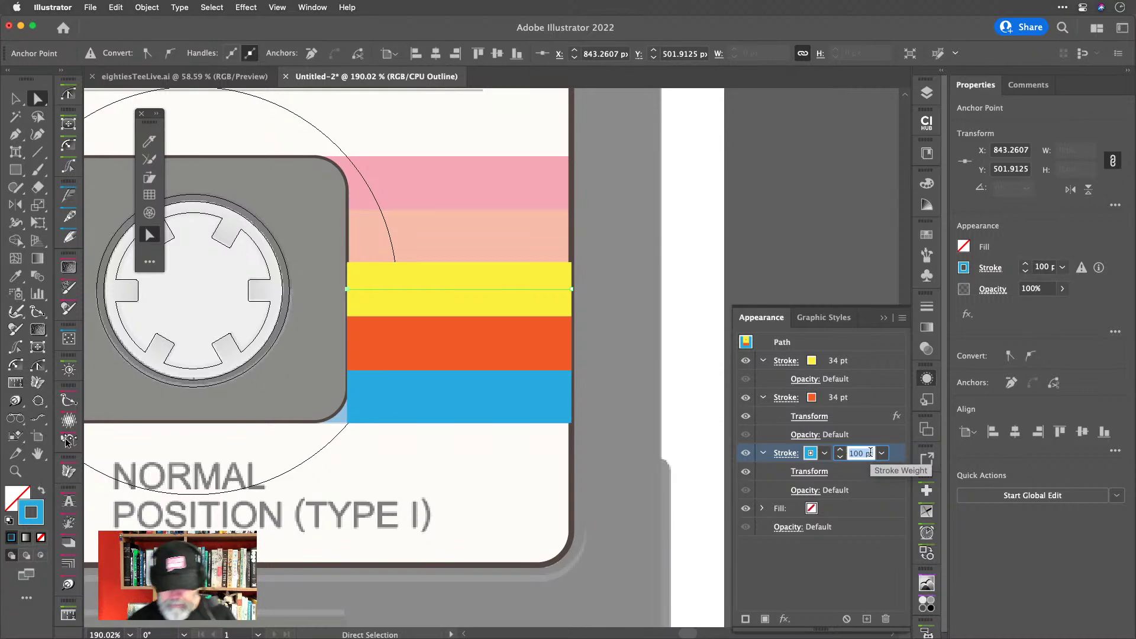
{"action": "left_click_drag", "start_coordinate": [348, 291], "coordinate": [310, 291]}
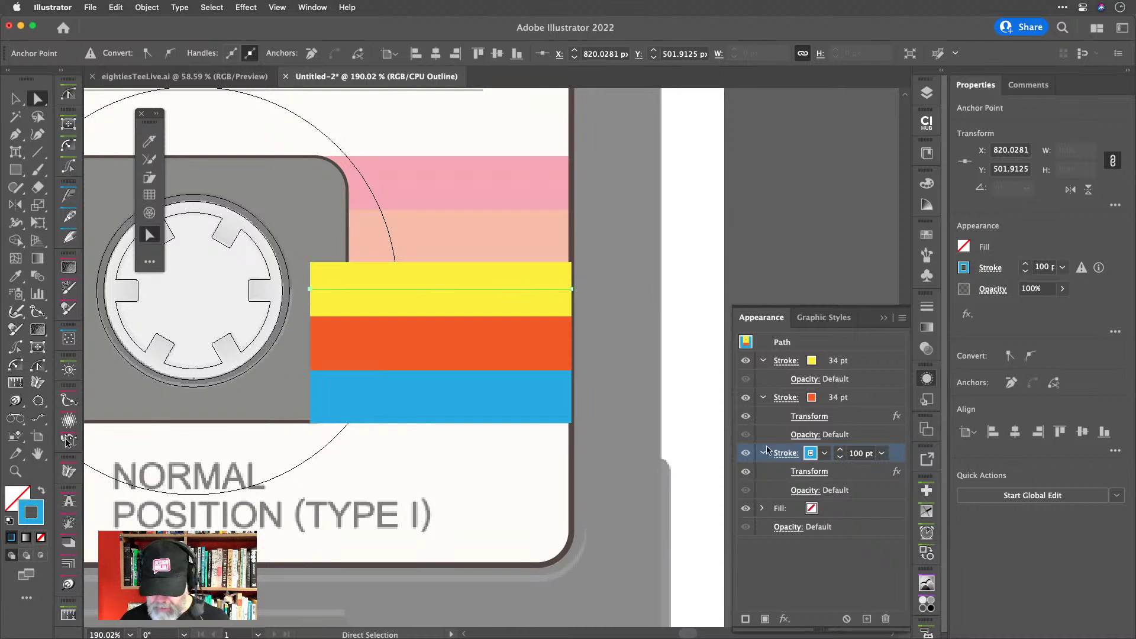
Duplicate the orange and blue strokes together and move the yellow stroke between the two orange-blue pairs in the appearance stack.
{"action": "left_click", "coordinate": [864, 400], "text": "shift"}
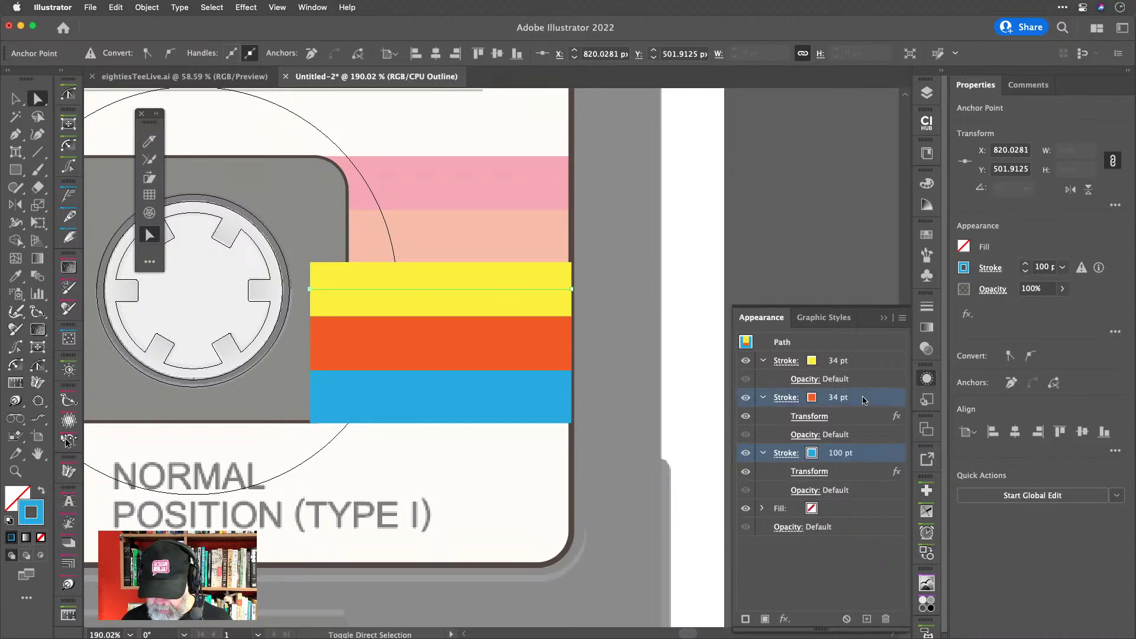
{"action": "left_click", "coordinate": [866, 619]}
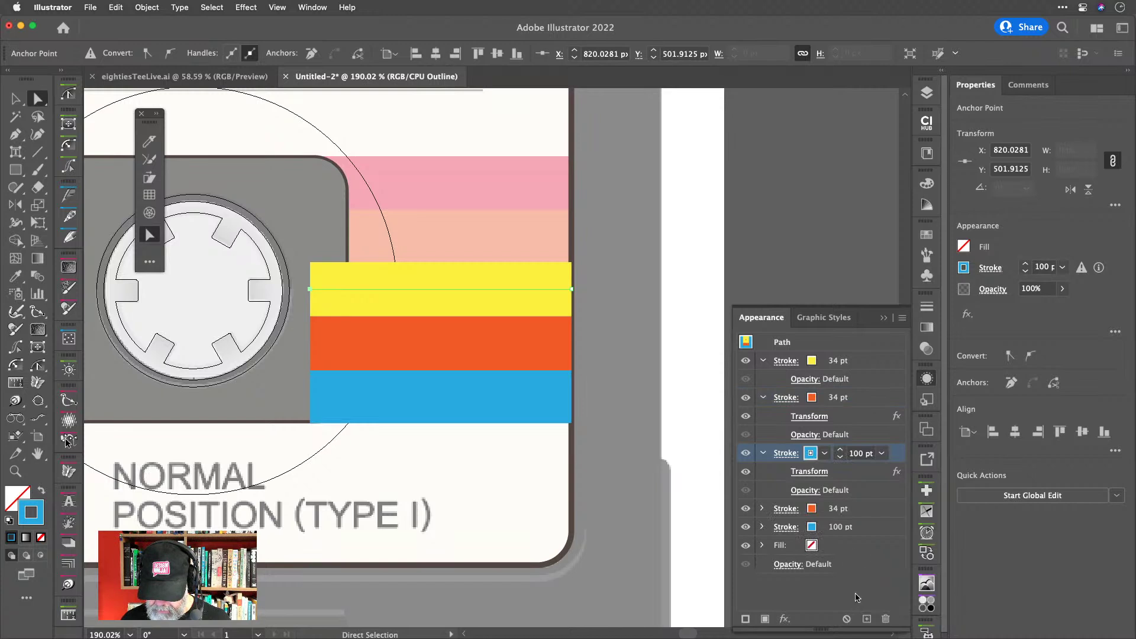
{"action": "left_click_drag", "start_coordinate": [866, 363], "coordinate": [866, 502]}
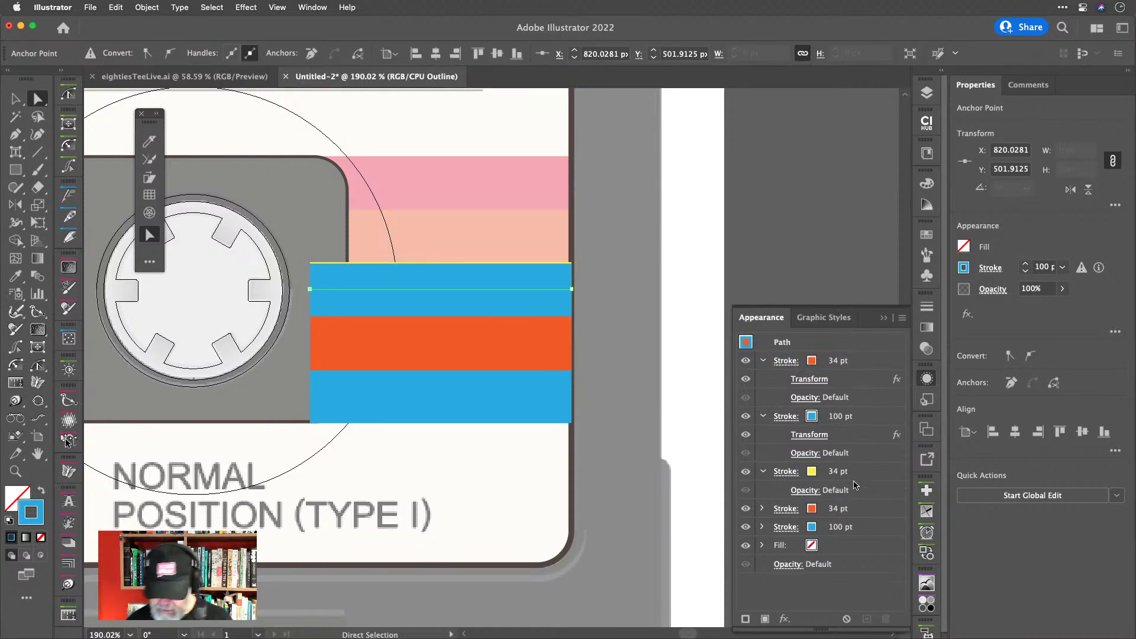
{"action": "left_click", "coordinate": [838, 472]}
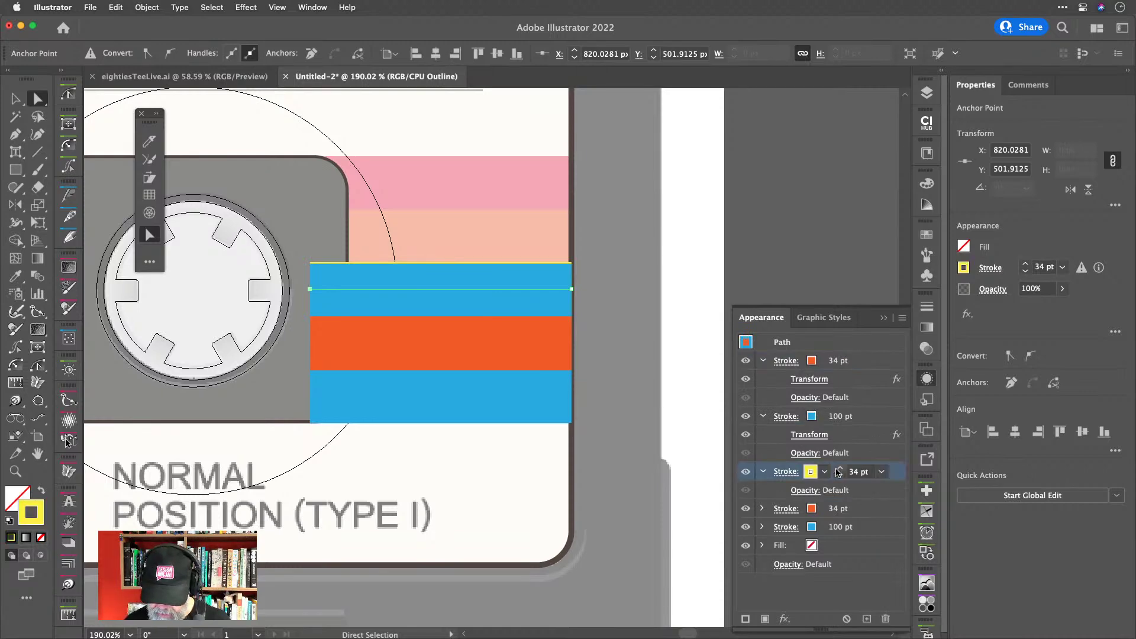
{"action": "left_click", "coordinate": [838, 510]}
{"action": "left_click", "coordinate": [854, 510]}
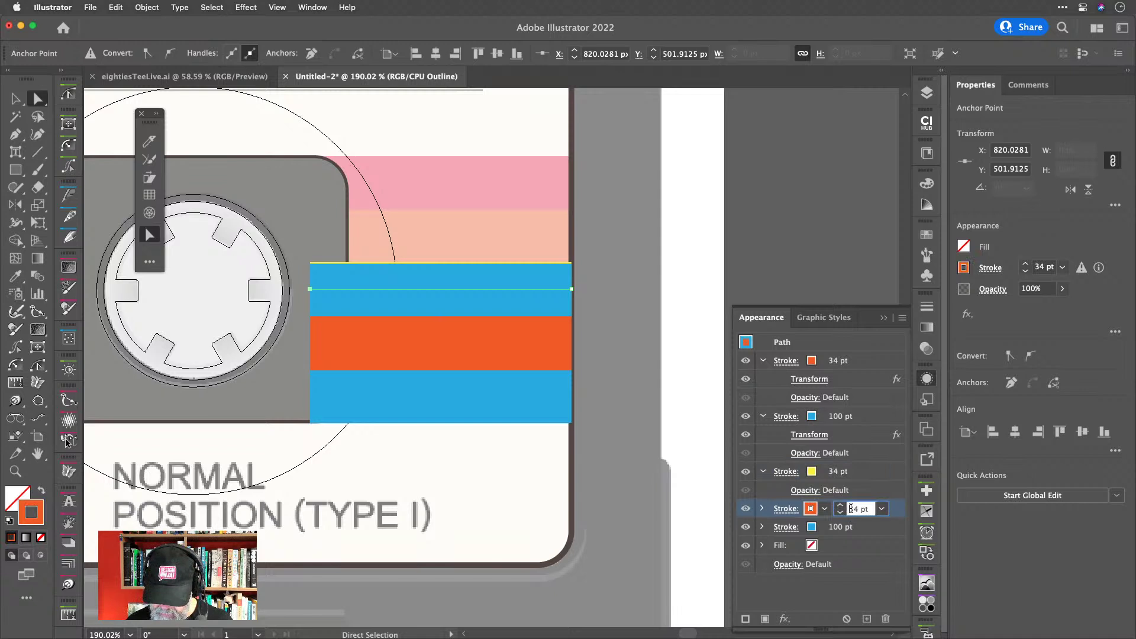
{"action": "right_click", "coordinate": [849, 510]}
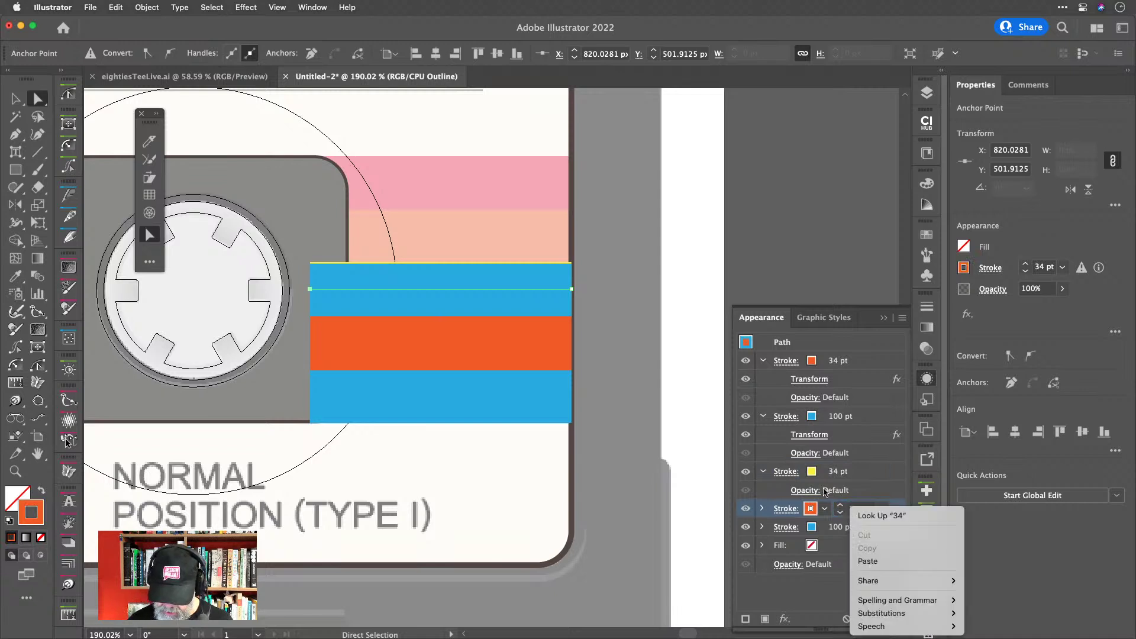
{"action": "left_click", "coordinate": [786, 512]}
{"action": "left_click", "coordinate": [864, 508]}
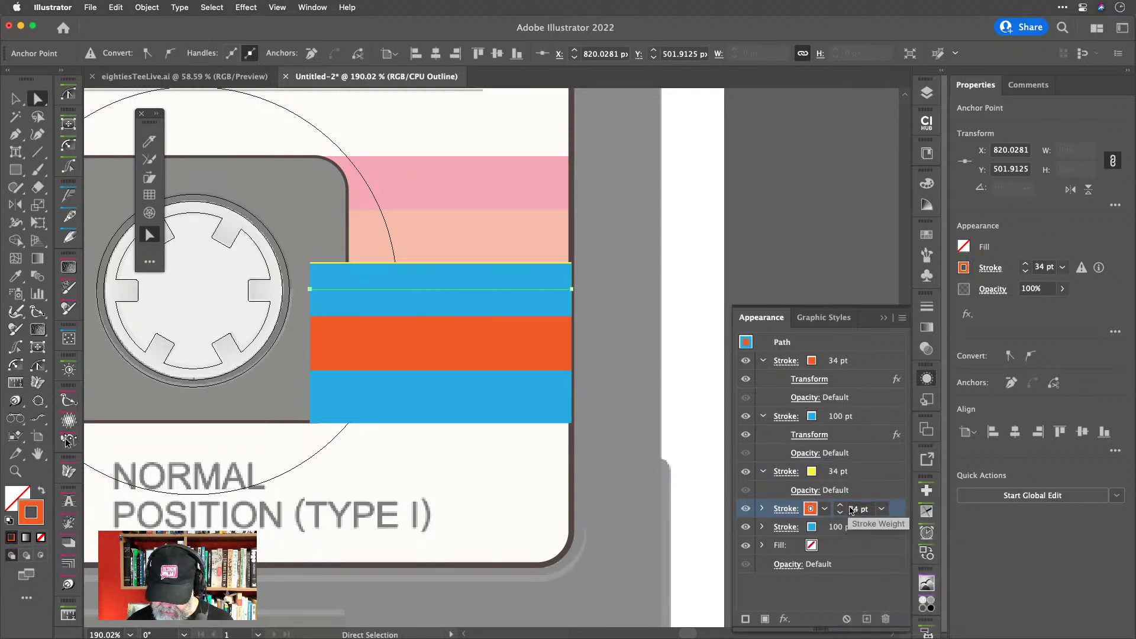
{"action": "key", "text": "super+a"}
{"action": "type", "text": "0"}
{"action": "key", "text": "Return"}
{"action": "left_click", "coordinate": [870, 508]}
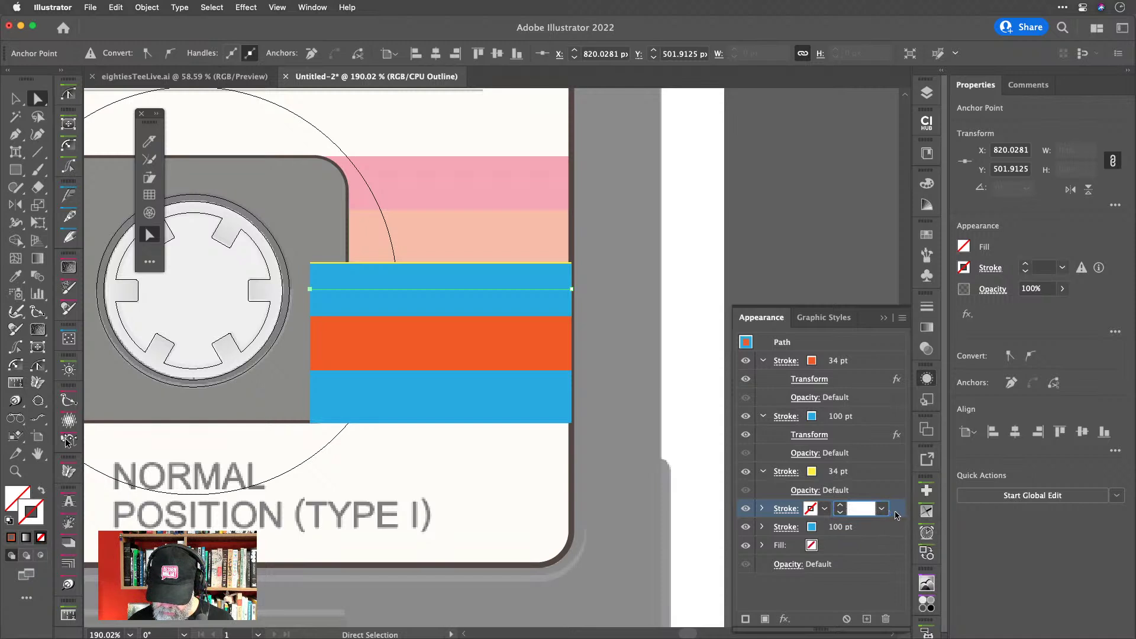
{"action": "key", "text": "super+z"}
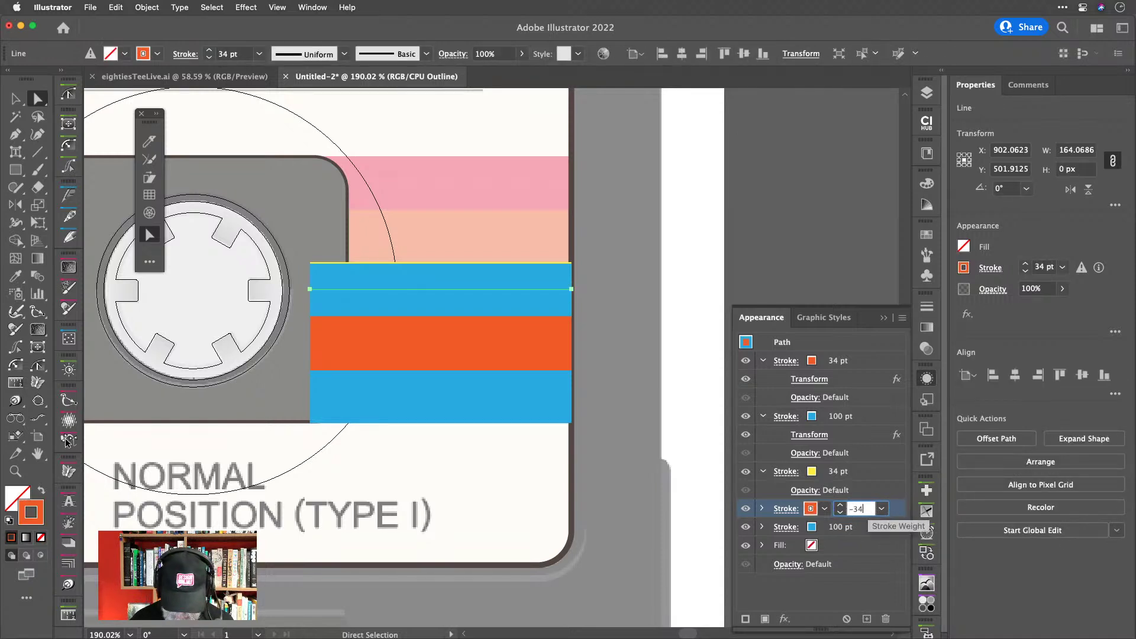
{"action": "key", "text": "super+shift+z"}
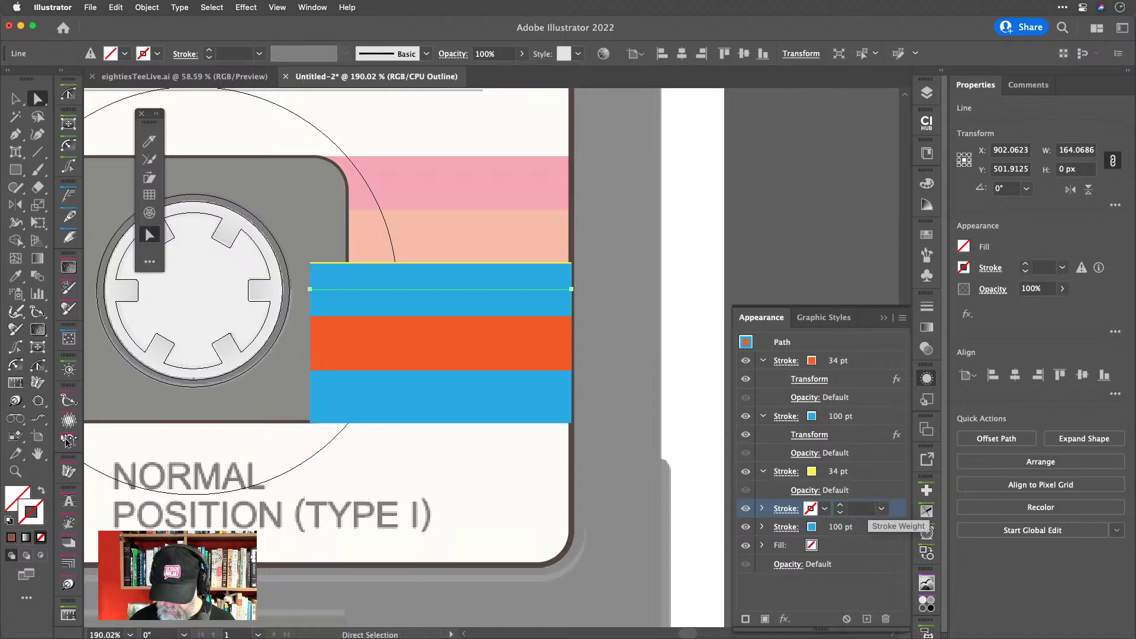
{"action": "left_click", "coordinate": [762, 508]}
{"action": "left_click", "coordinate": [861, 511]}
{"action": "left_click", "coordinate": [899, 513]}
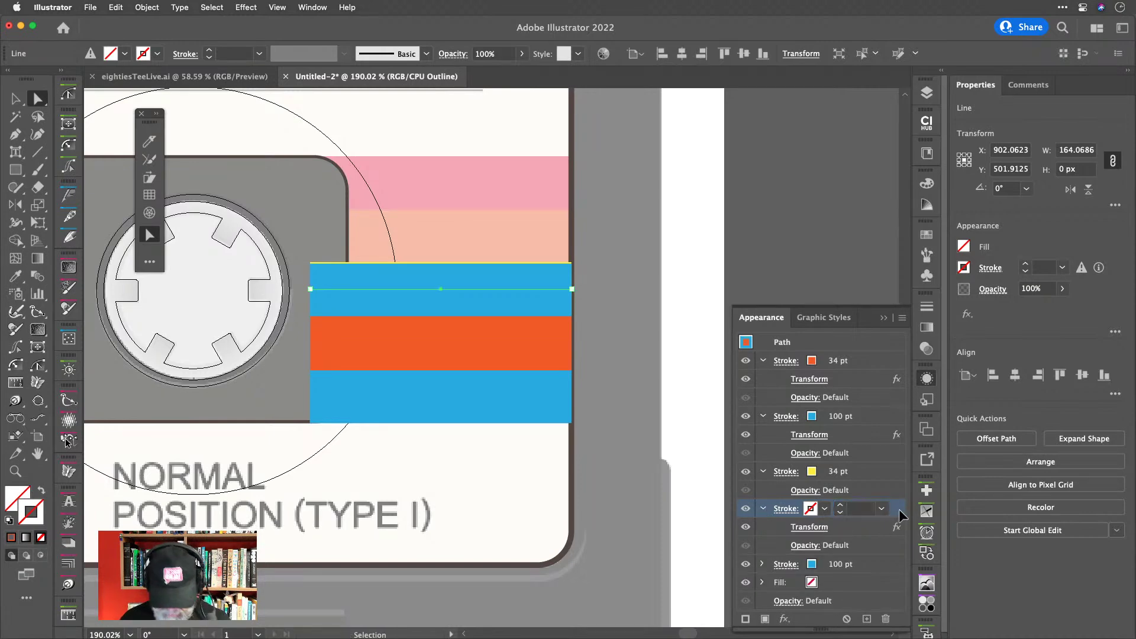
{"action": "key", "text": "super+z"}
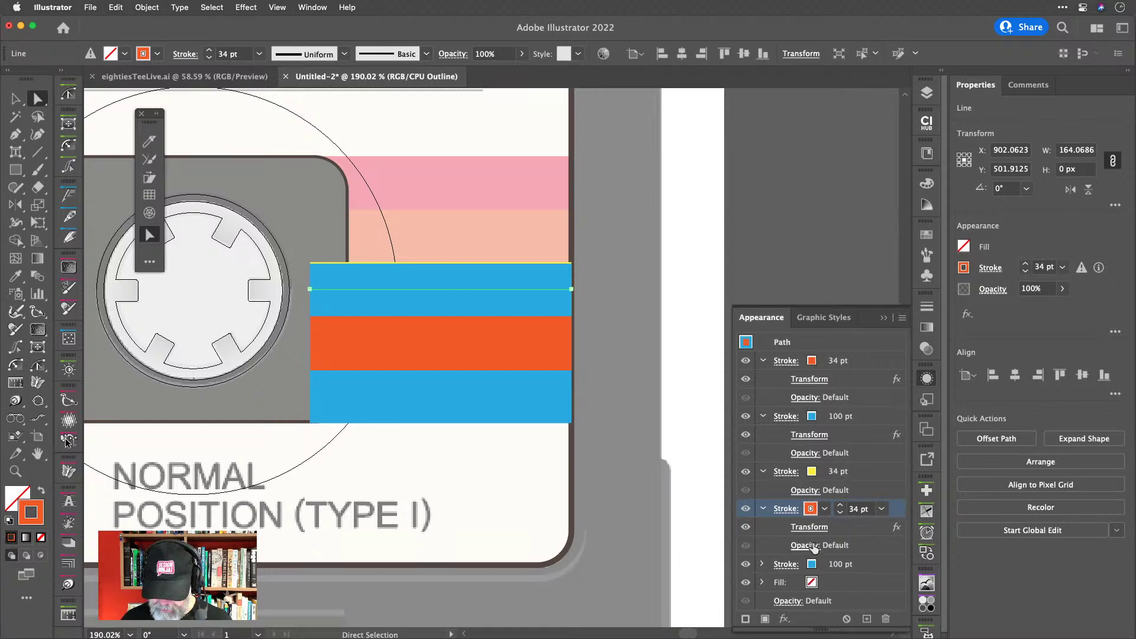
Set the vertical move in the lower orange stroke's Transform effect to -34 px, placing it above the yellow stripe.
{"action": "left_click", "coordinate": [808, 526]}
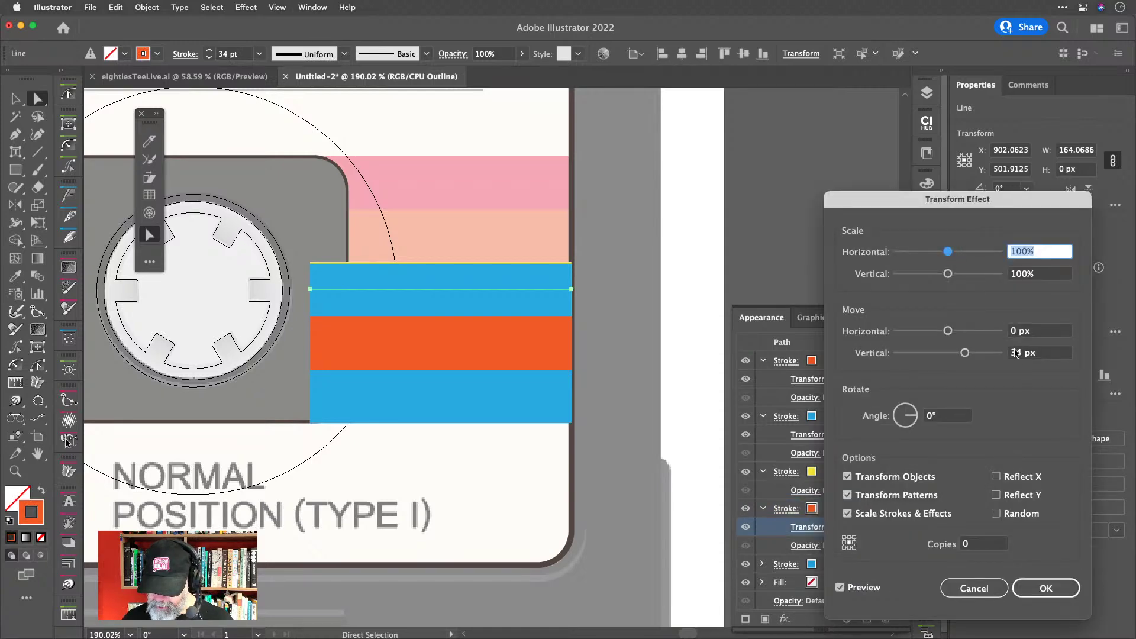
{"action": "left_click", "coordinate": [1011, 352]}
{"action": "type", "text": "-"}
{"action": "key", "text": "Return"}
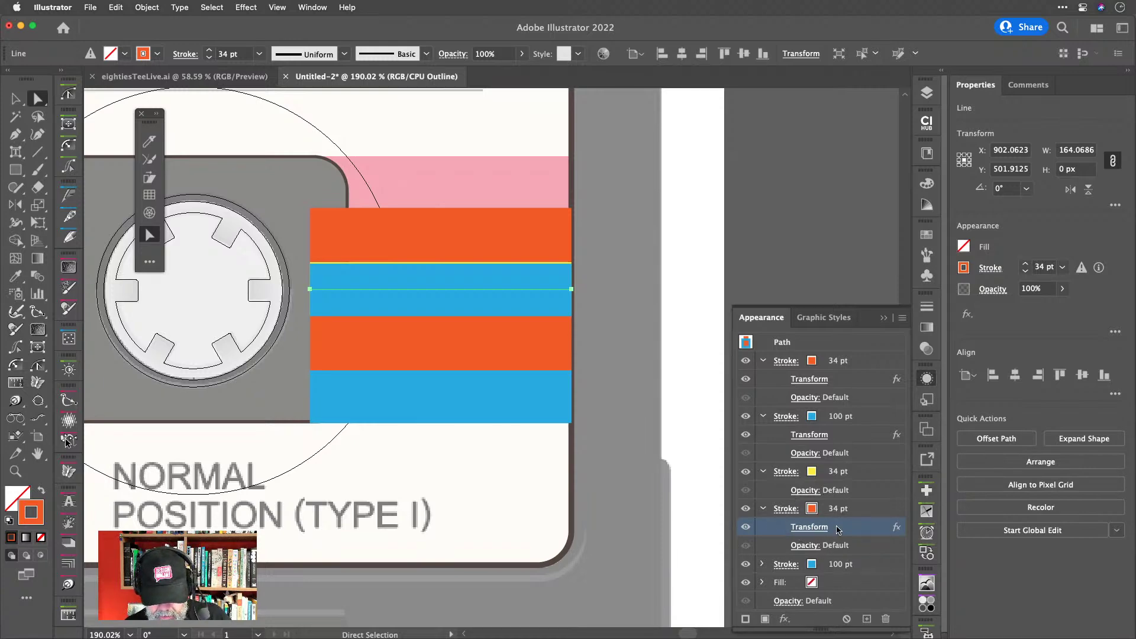
Set the weight of both blue strokes in the appearance stack to 34 pt.
{"action": "left_click", "coordinate": [849, 565]}
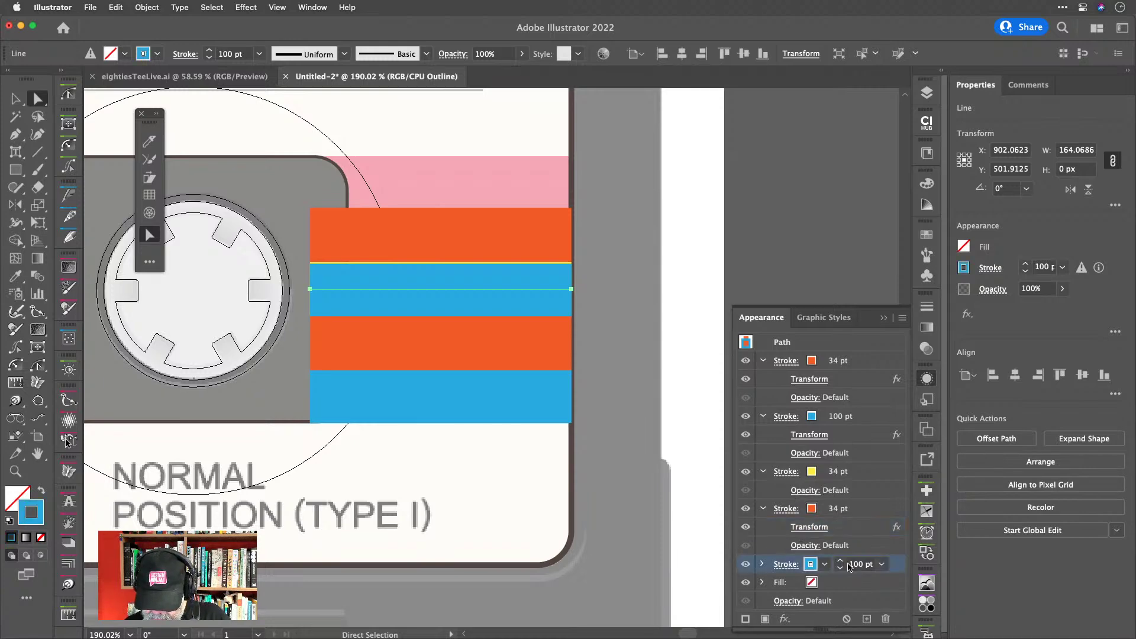
{"action": "left_click", "coordinate": [763, 564]}
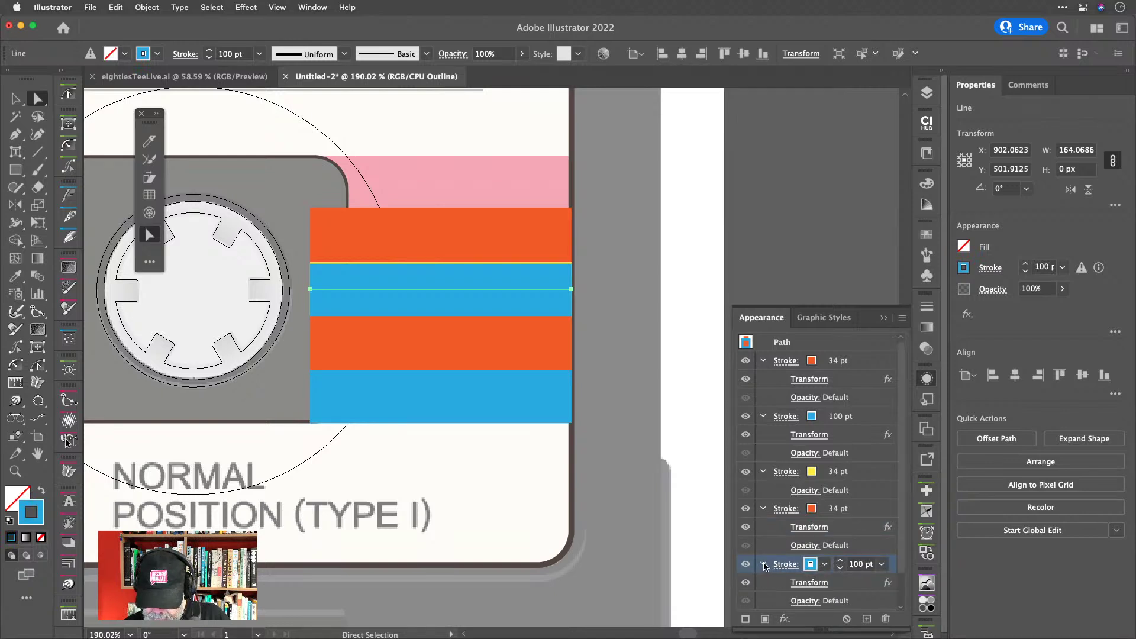
{"action": "left_click", "coordinate": [858, 565]}
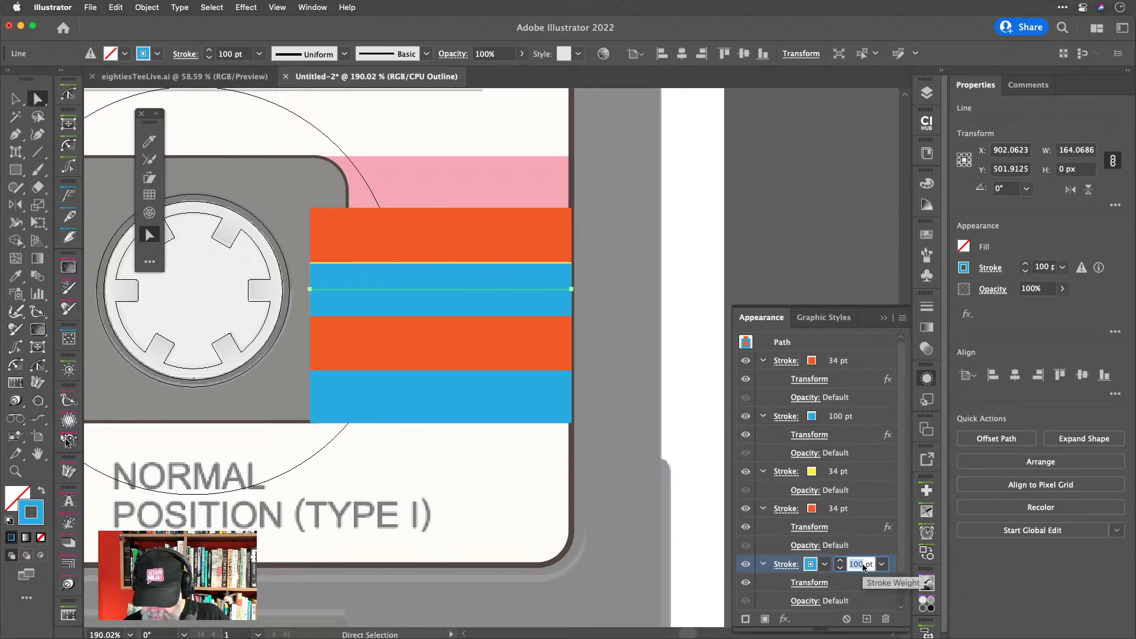
{"action": "type", "text": "34"}
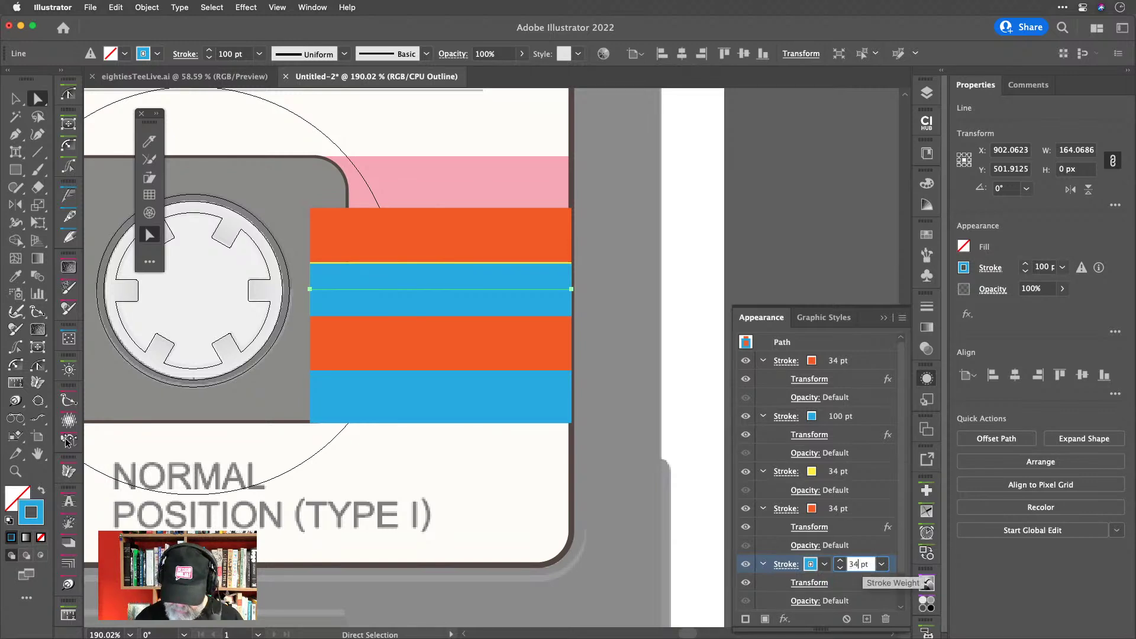
{"action": "key", "text": "Return"}
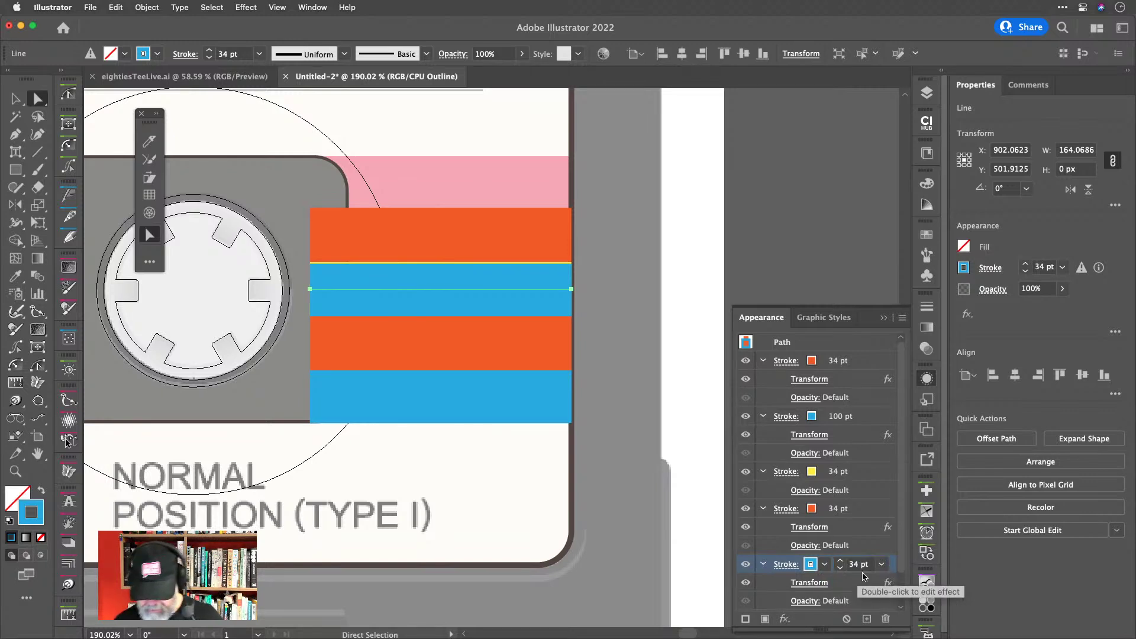
{"action": "left_click", "coordinate": [837, 419]}
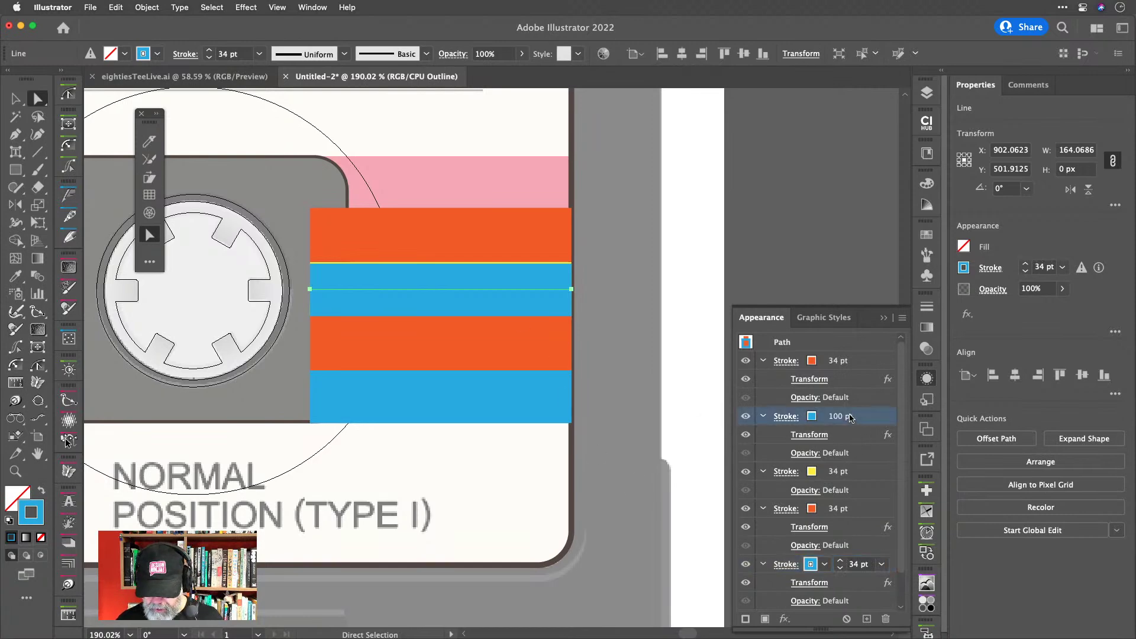
{"action": "left_click", "coordinate": [857, 416]}
{"action": "type", "text": "34"}
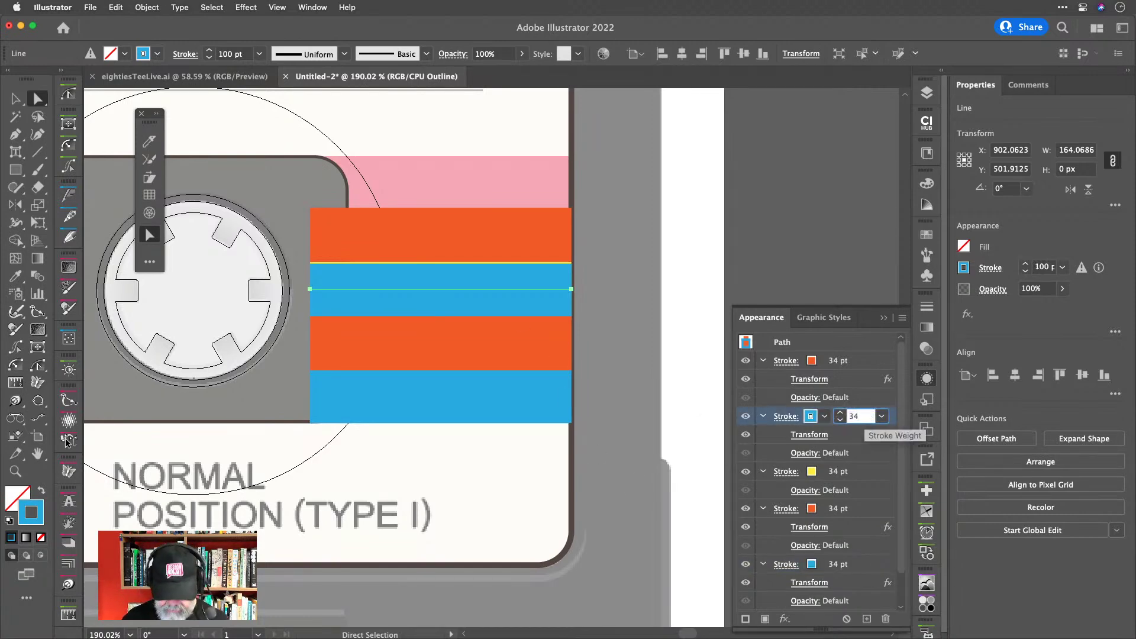
{"action": "key", "text": "Return"}
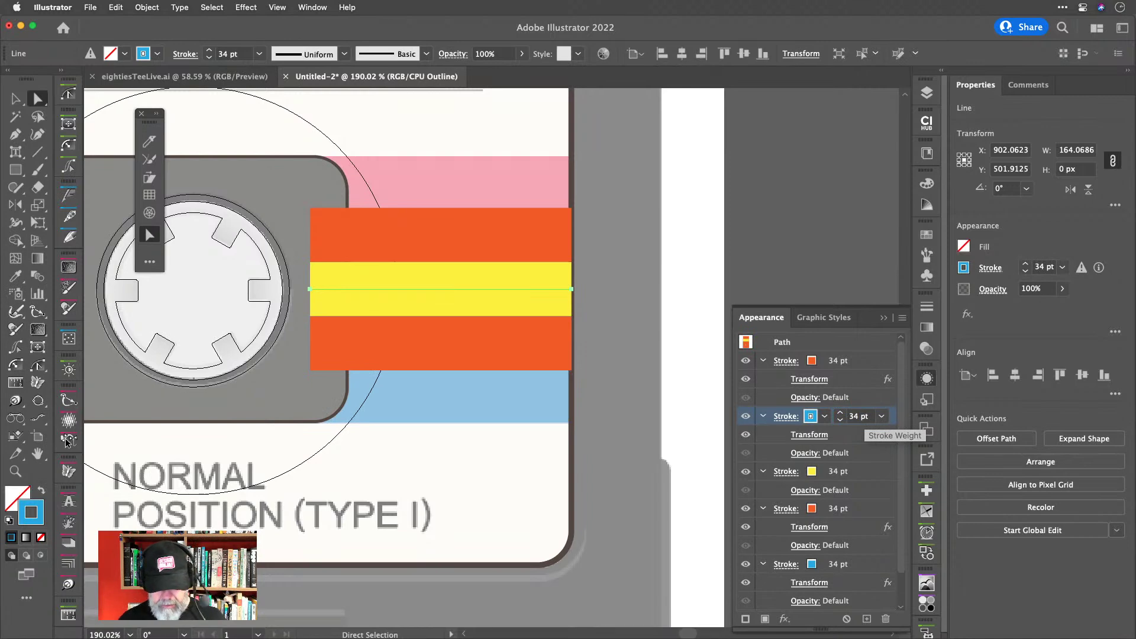
Delete the lowest blue stroke from the line's appearance stack.
{"action": "left_click", "coordinate": [864, 564]}
{"action": "scroll", "coordinate": [876, 592], "scroll_direction": "down", "scroll_amount": 1}
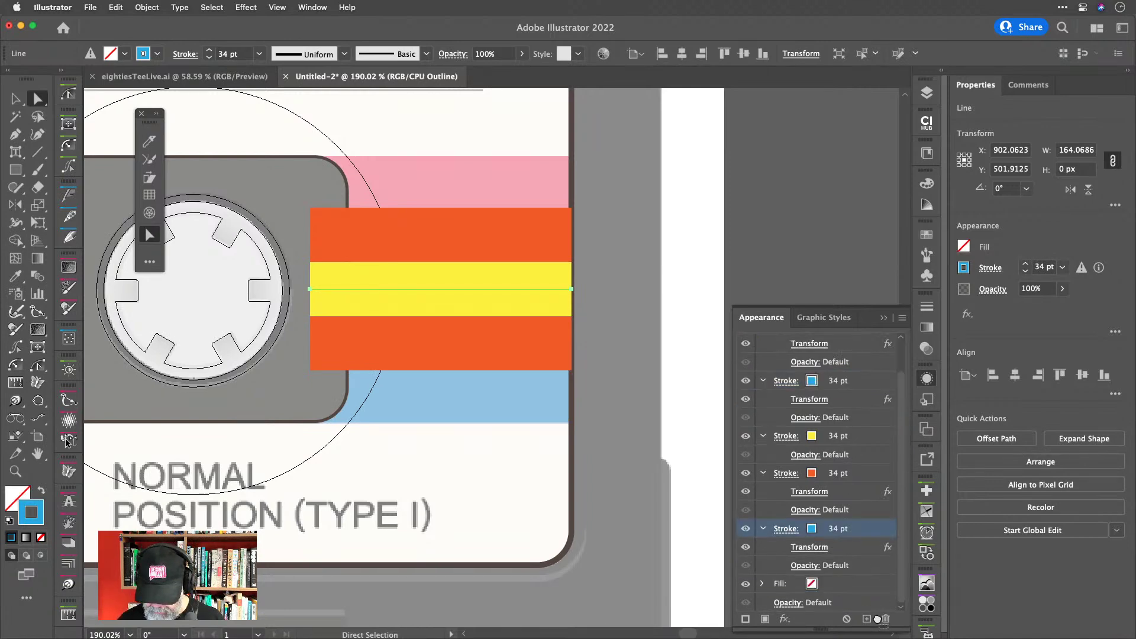
{"action": "left_click", "coordinate": [885, 619]}
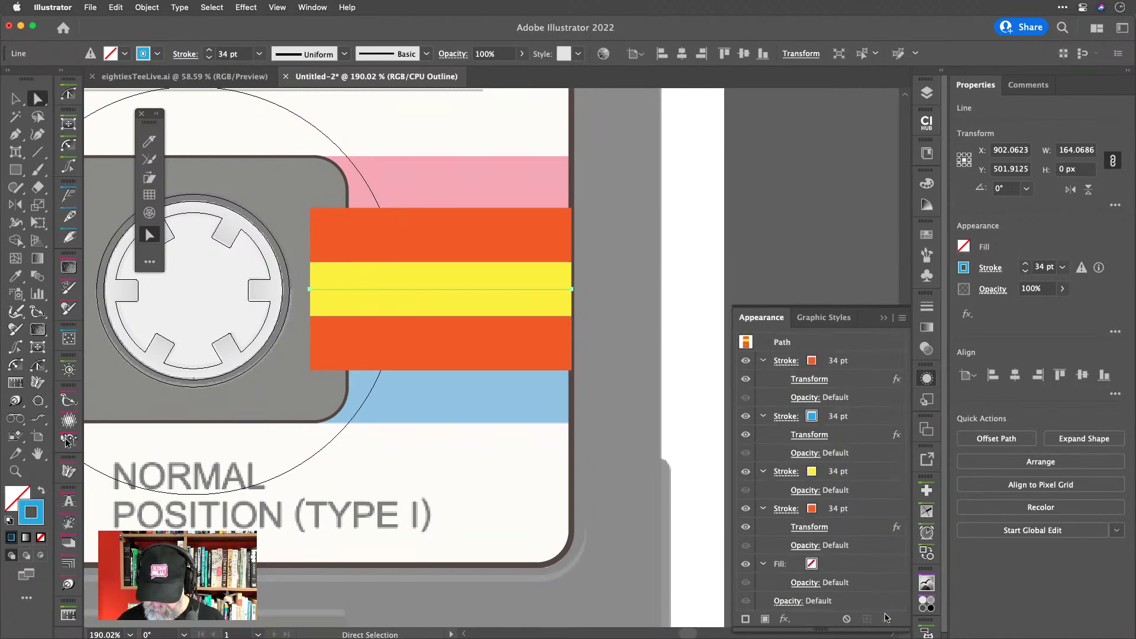
{"action": "left_click", "coordinate": [820, 436]}
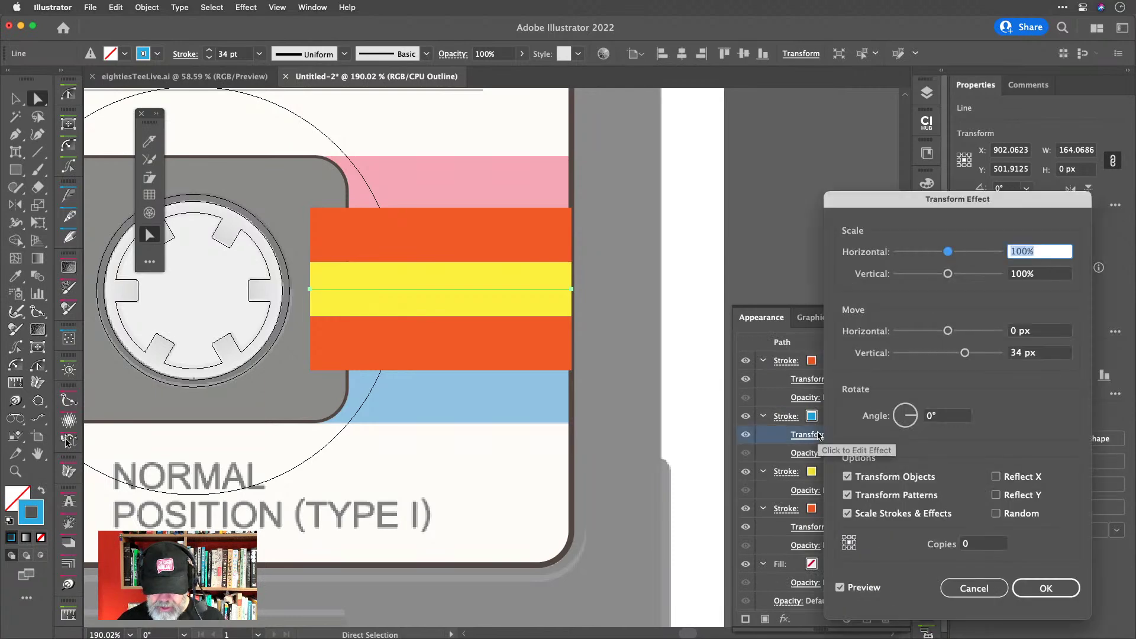
{"action": "right_click", "coordinate": [1009, 357]}
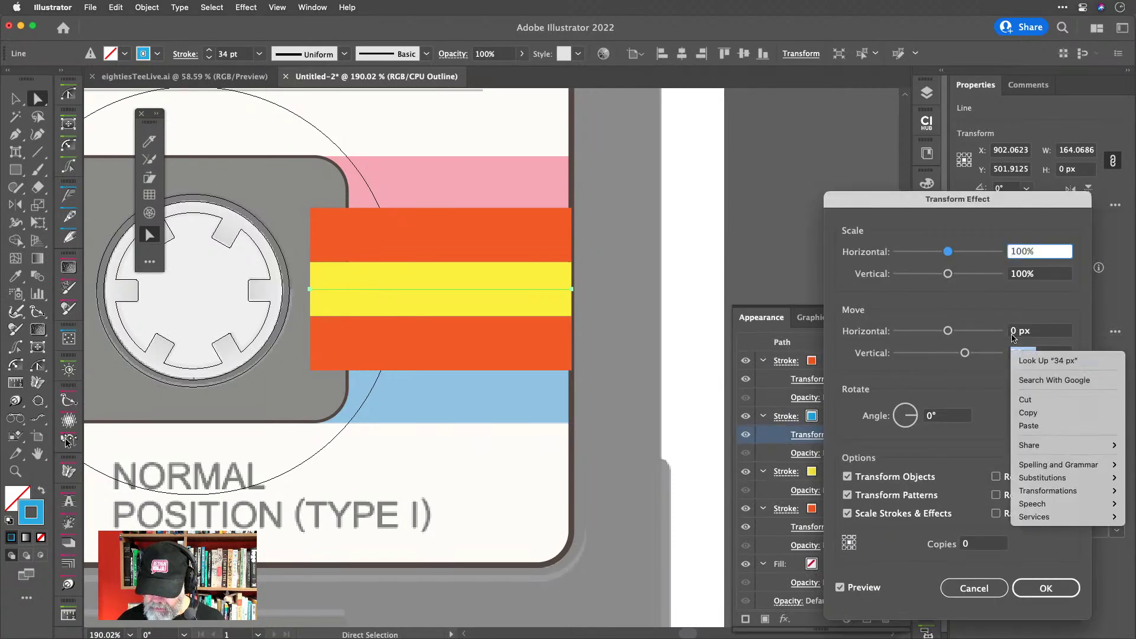
{"action": "left_click", "coordinate": [976, 325]}
{"action": "left_click", "coordinate": [974, 587]}
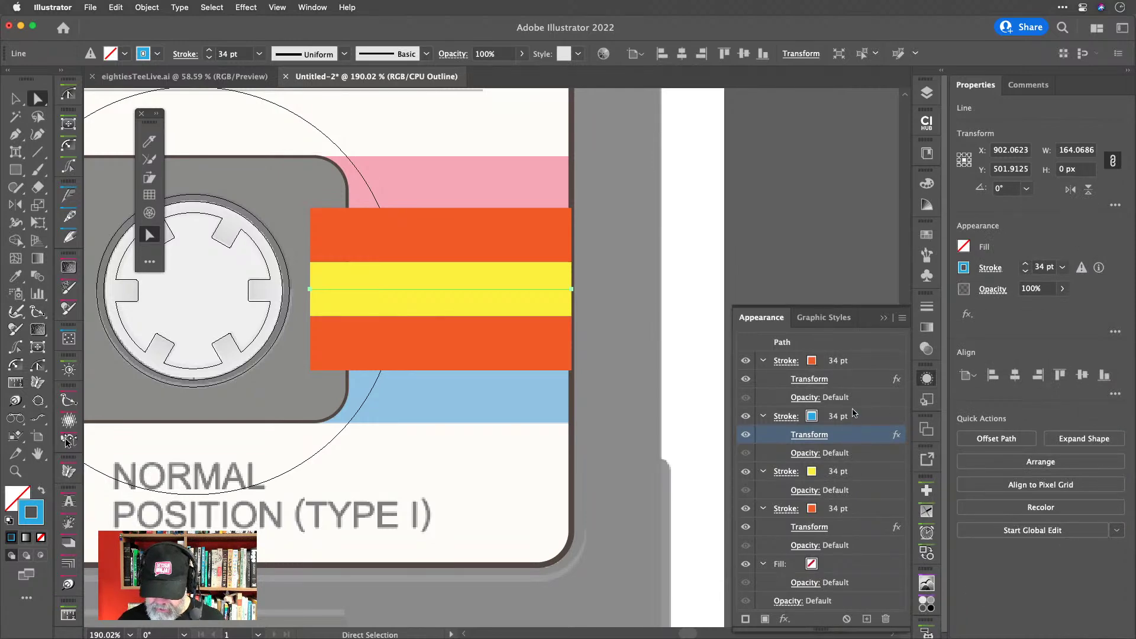
Set the vertical move in the blue stroke's Transform effect to 68 px, placing it below the lower orange stripe.
{"action": "left_click", "coordinate": [817, 436]}
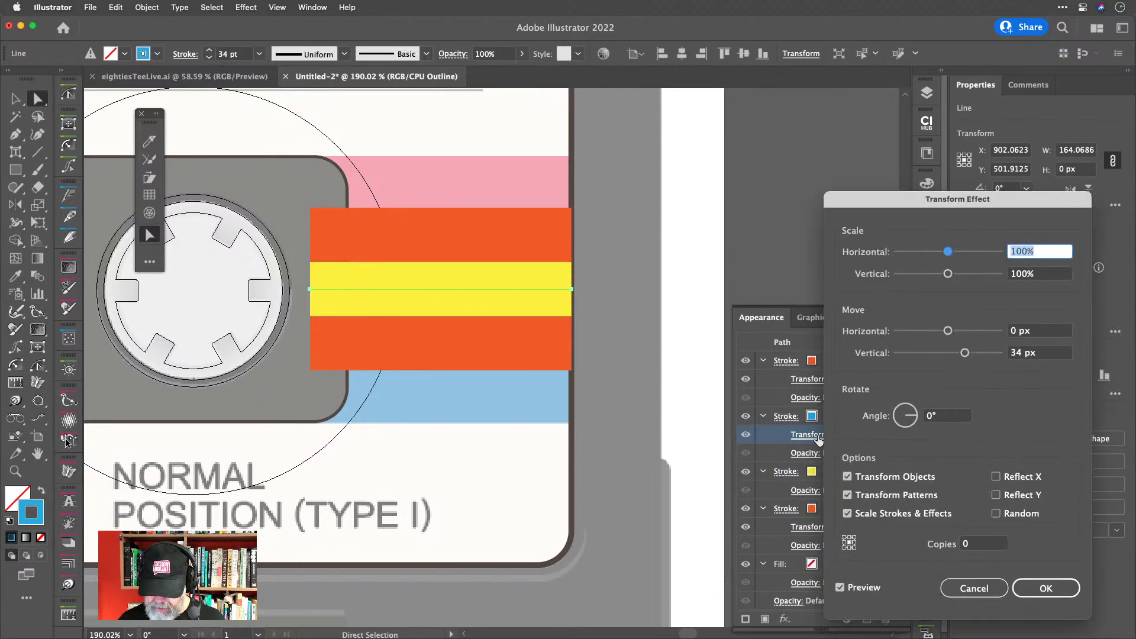
{"action": "left_click", "coordinate": [1038, 353]}
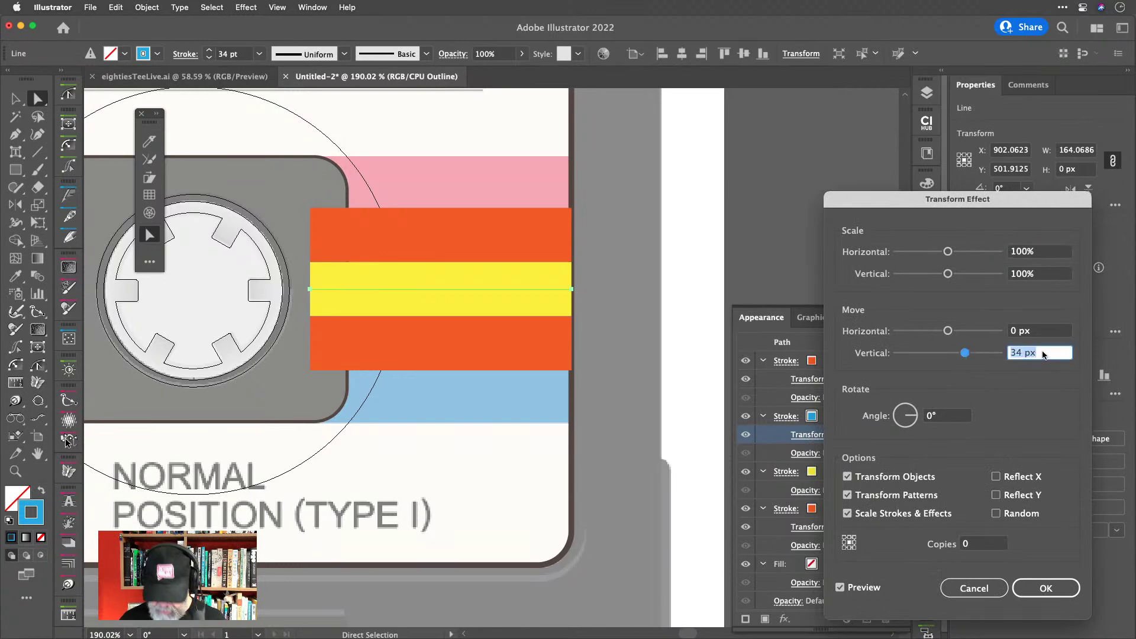
{"action": "type", "text": "68"}
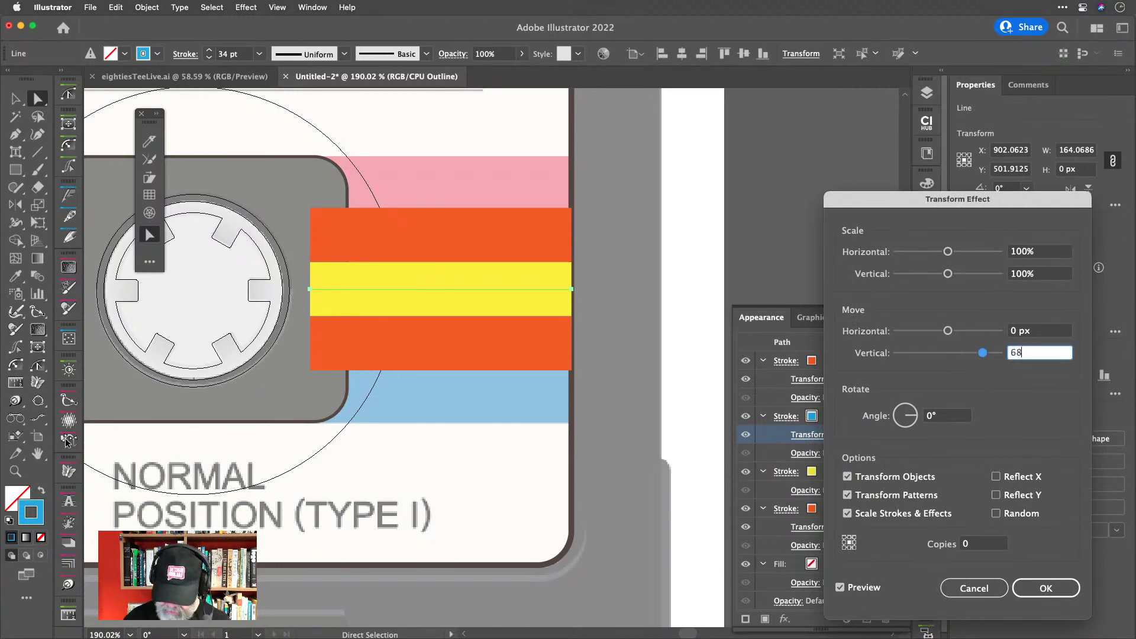
{"action": "key", "text": "Return"}
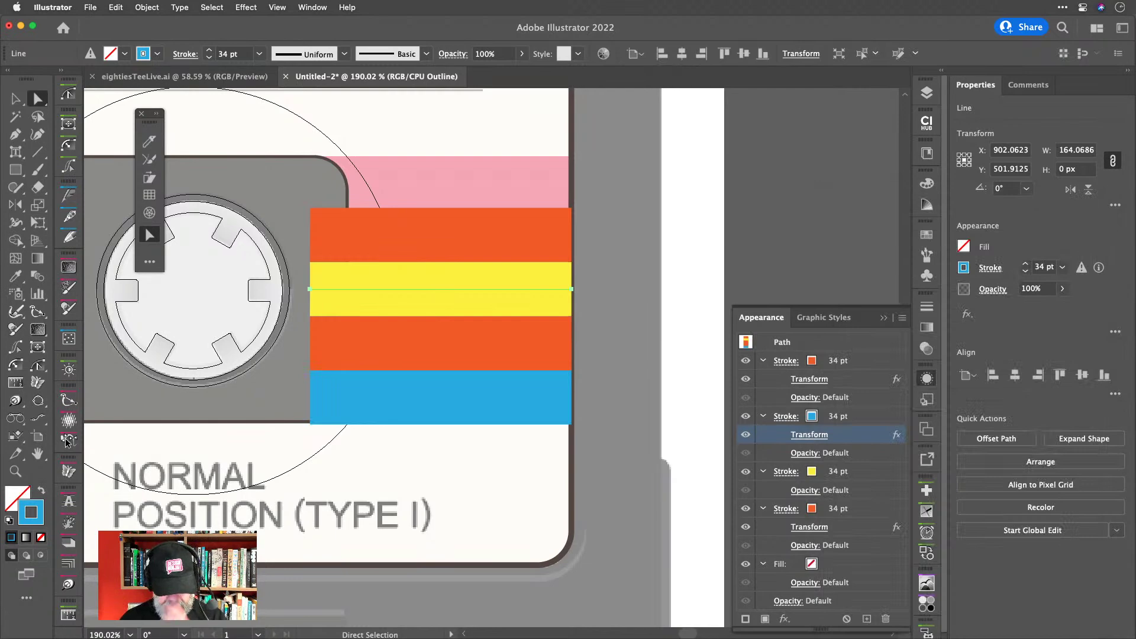
Duplicate the blue stroke with its Transform effect and move one copy below the last orange stroke in the appearance stack.
{"action": "left_click", "coordinate": [875, 419]}
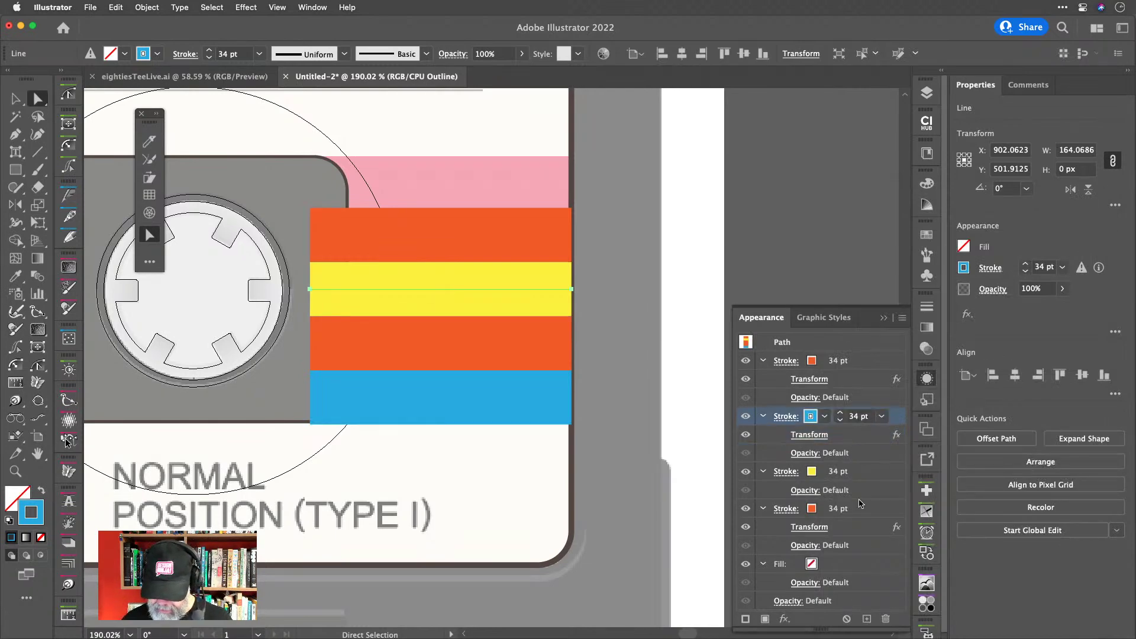
{"action": "left_click", "coordinate": [867, 620]}
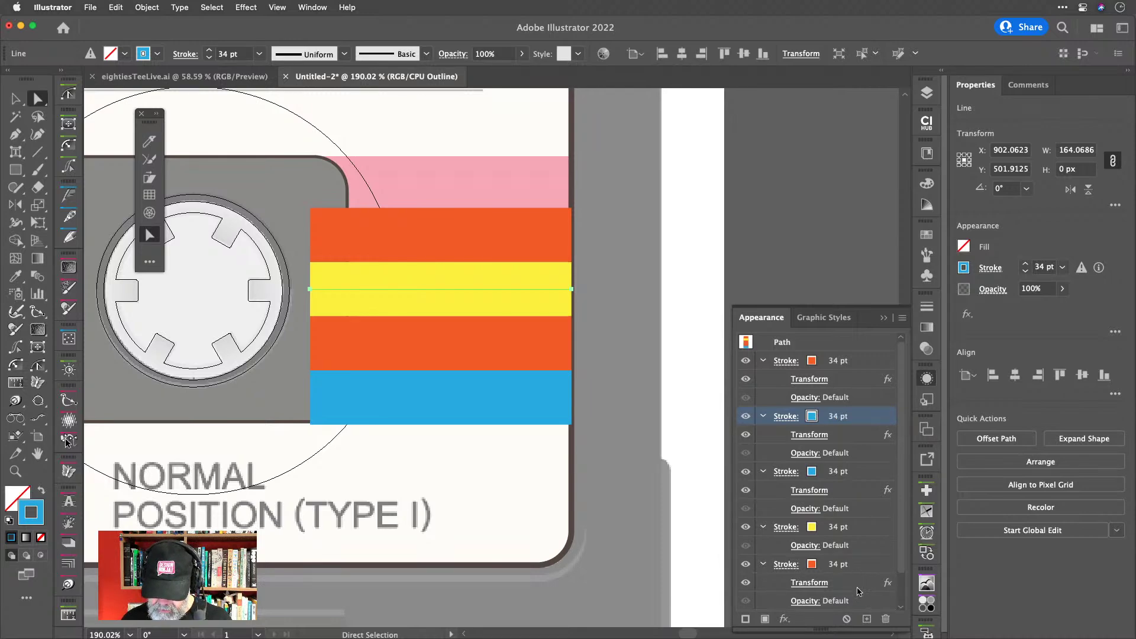
{"action": "scroll", "coordinate": [843, 505], "scroll_direction": "down", "scroll_amount": 2}
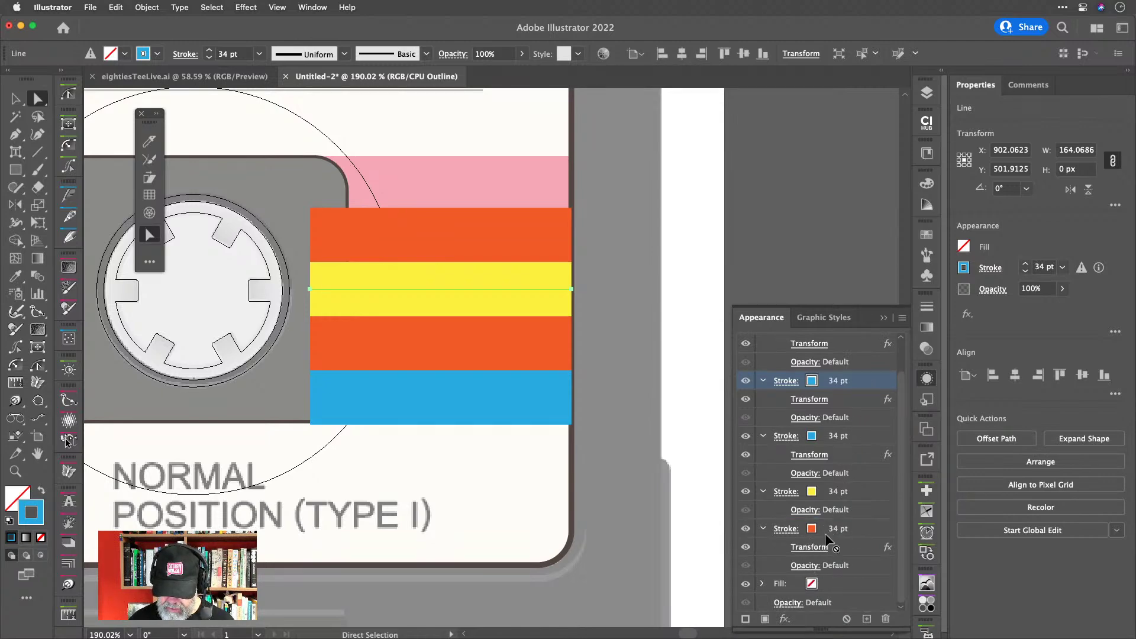
{"action": "left_click_drag", "start_coordinate": [833, 530], "coordinate": [831, 577]}
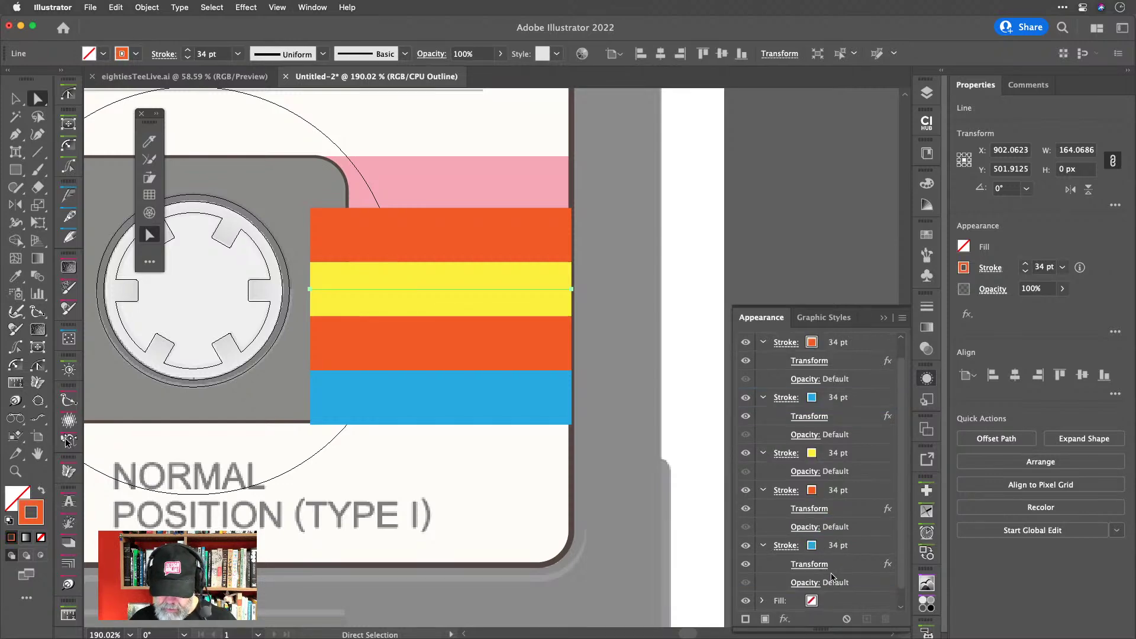
Set the vertical move in the lowest blue stroke's Transform effect to -68 px, placing it above the upper orange stripe.
{"action": "left_click", "coordinate": [847, 543]}
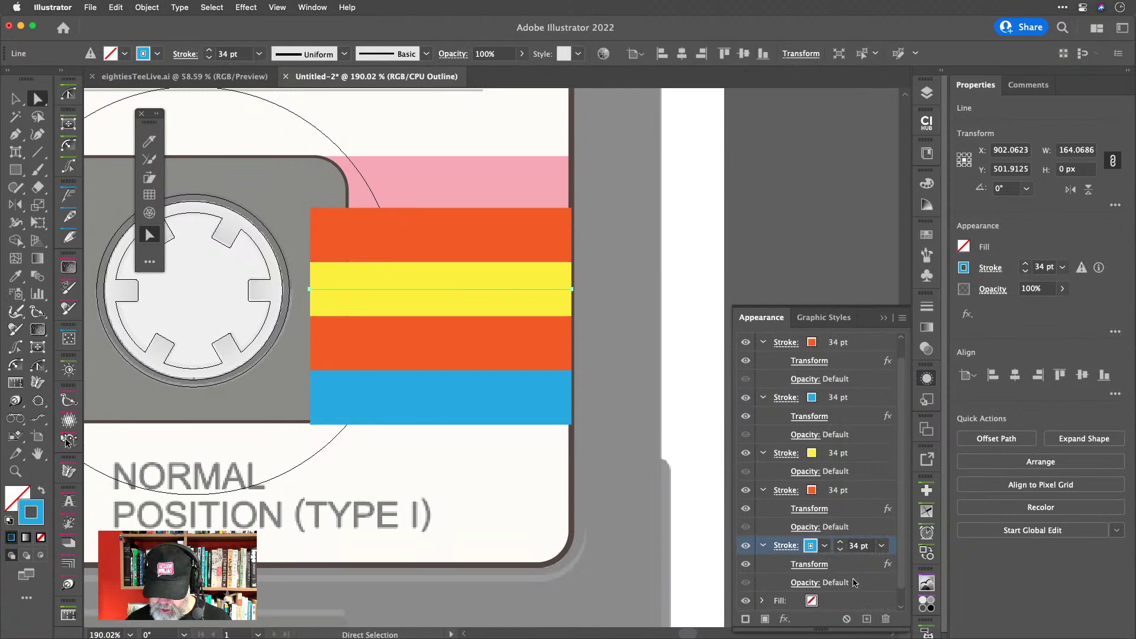
{"action": "left_click", "coordinate": [809, 564]}
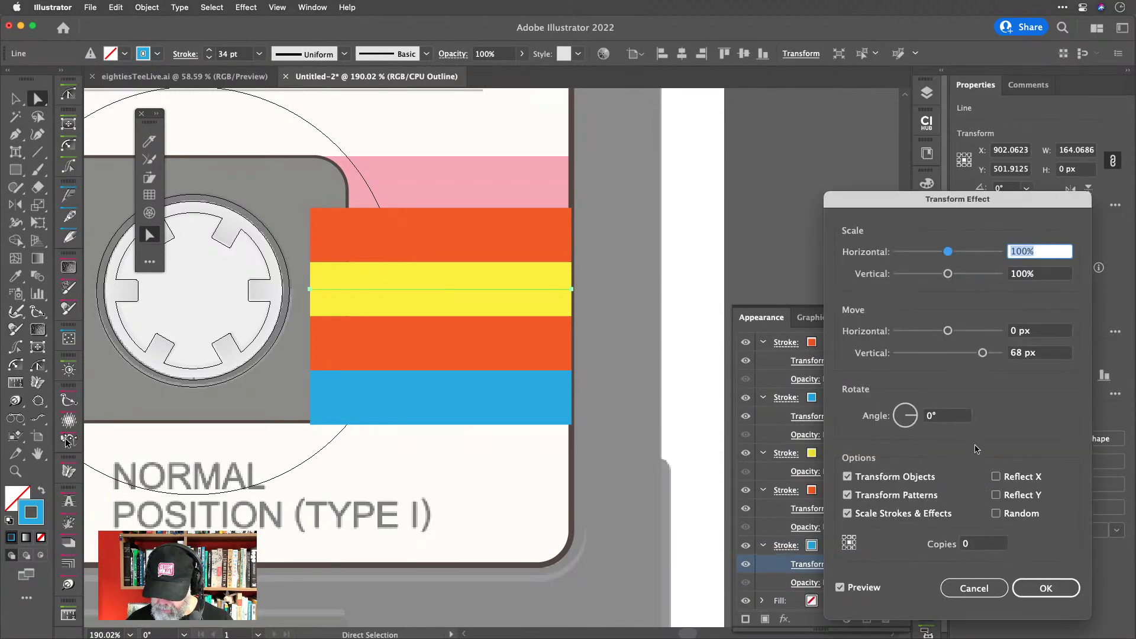
{"action": "left_click", "coordinate": [1039, 353]}
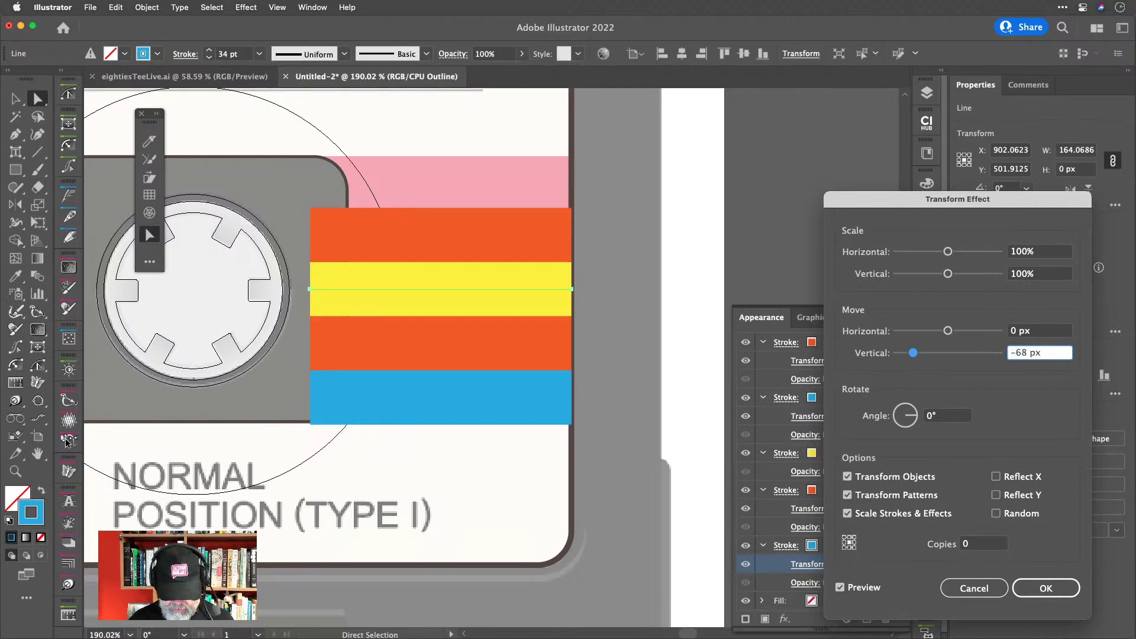
{"action": "key", "text": "Tab"}
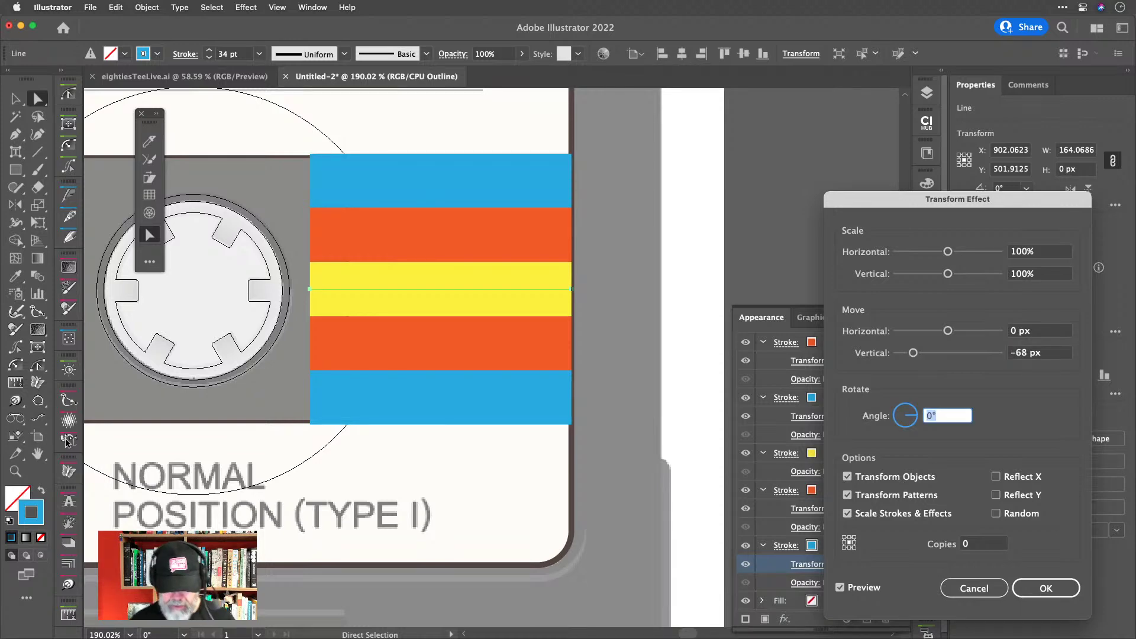
{"action": "left_click", "coordinate": [1041, 589]}
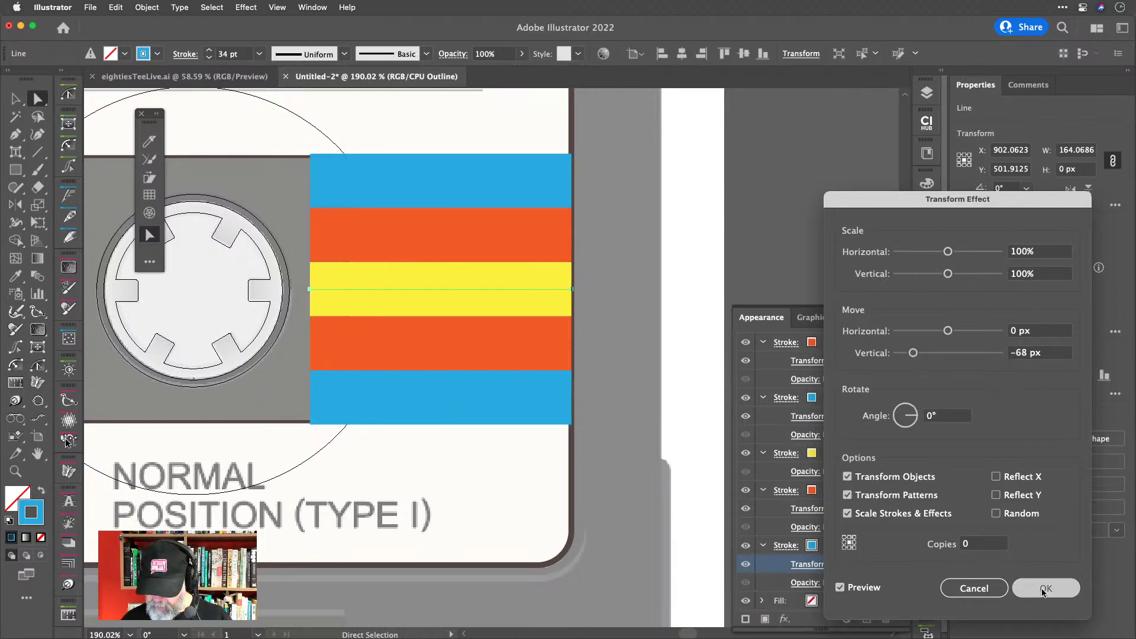
Recolour the topmost blue stripe's stroke light green and deselect the line.
{"action": "left_click", "coordinate": [806, 547]}
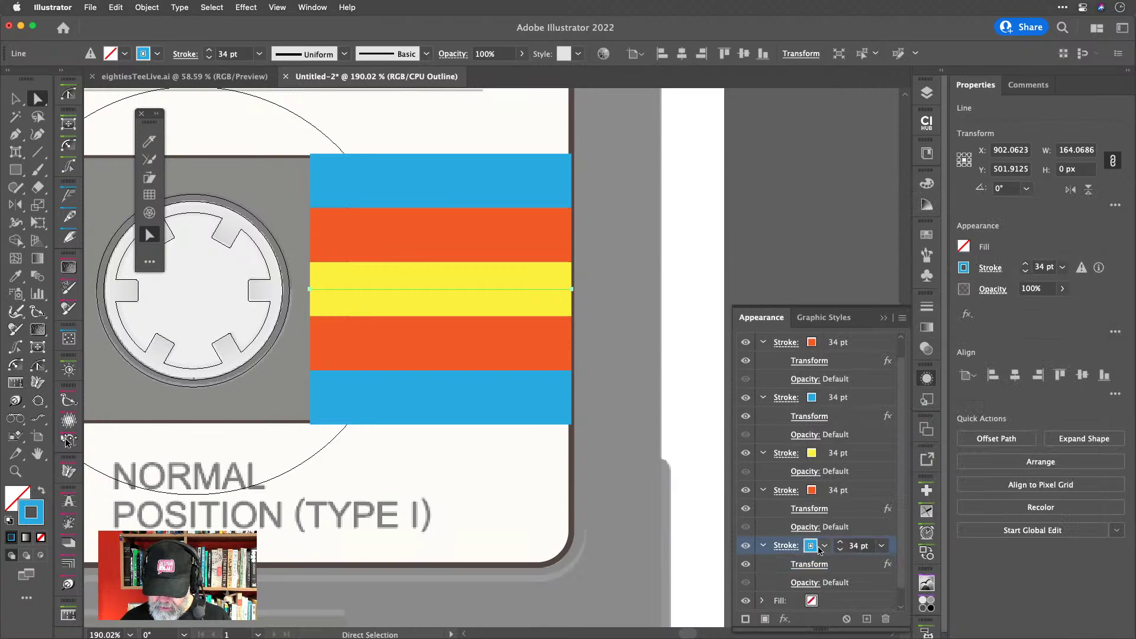
{"action": "left_click", "coordinate": [824, 546]}
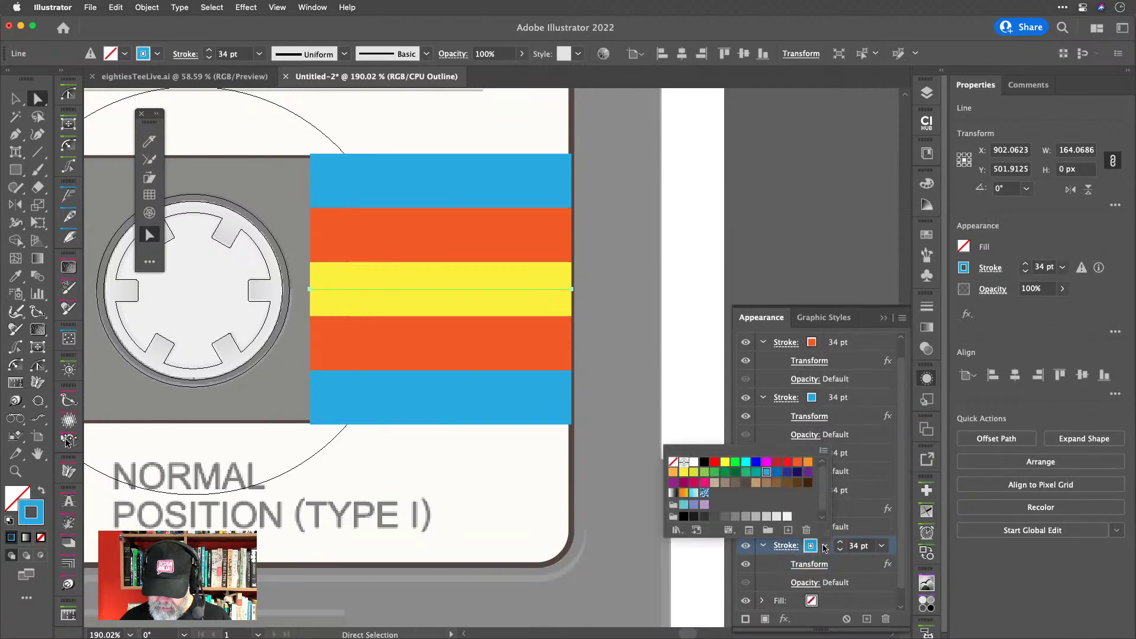
{"action": "left_click", "coordinate": [704, 472]}
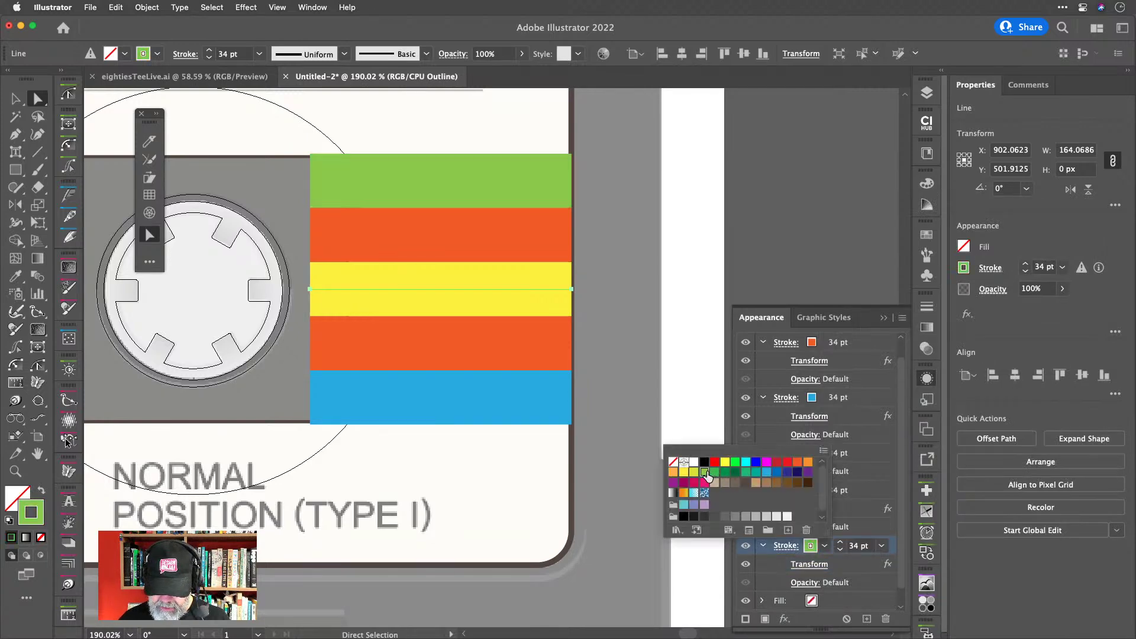
{"action": "left_click", "coordinate": [875, 495]}
{"action": "key", "text": "super+0"}
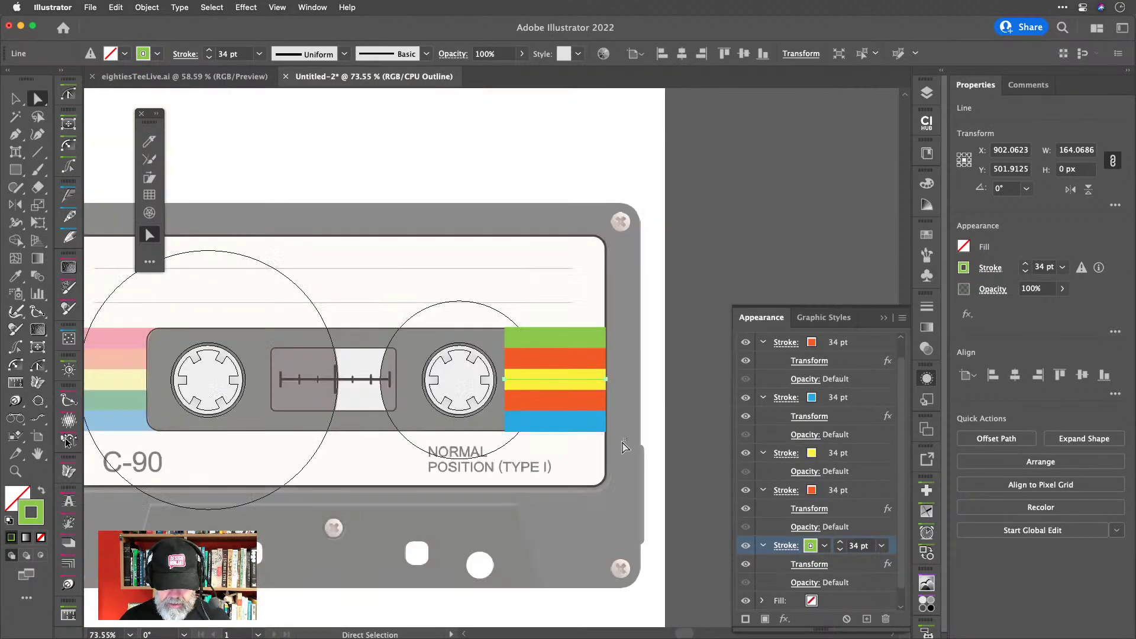
{"action": "key", "text": "super+shift+a"}
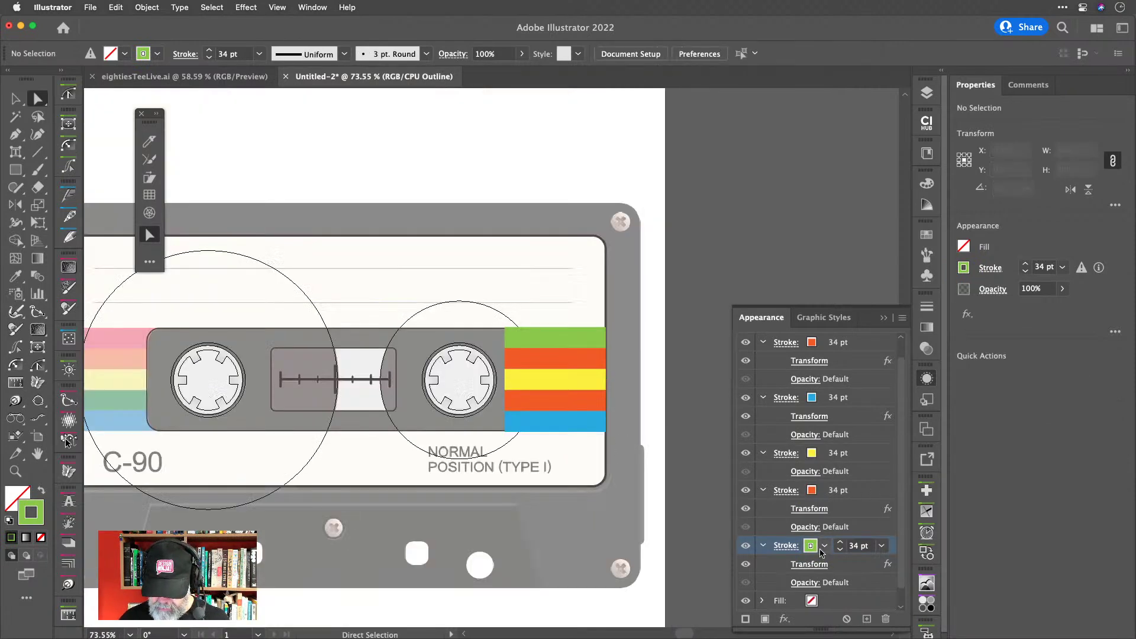
Reselect the whole striped line beside the cassette window with the Selection tool.
{"action": "left_click", "coordinate": [825, 547]}
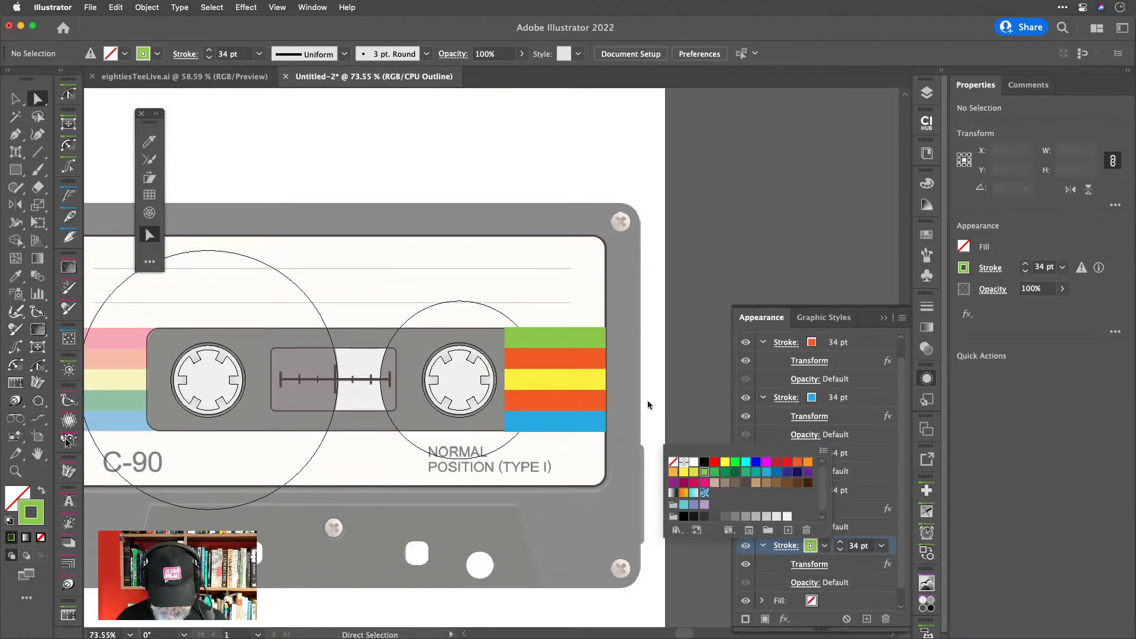
{"action": "left_click", "coordinate": [586, 358]}
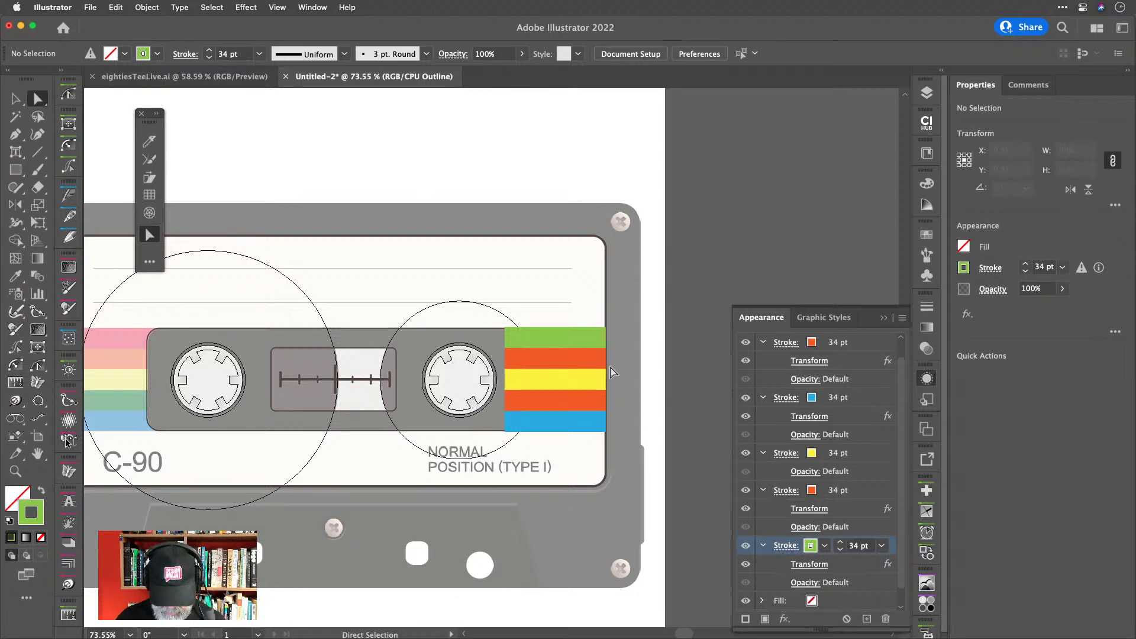
{"action": "key", "text": "v"}
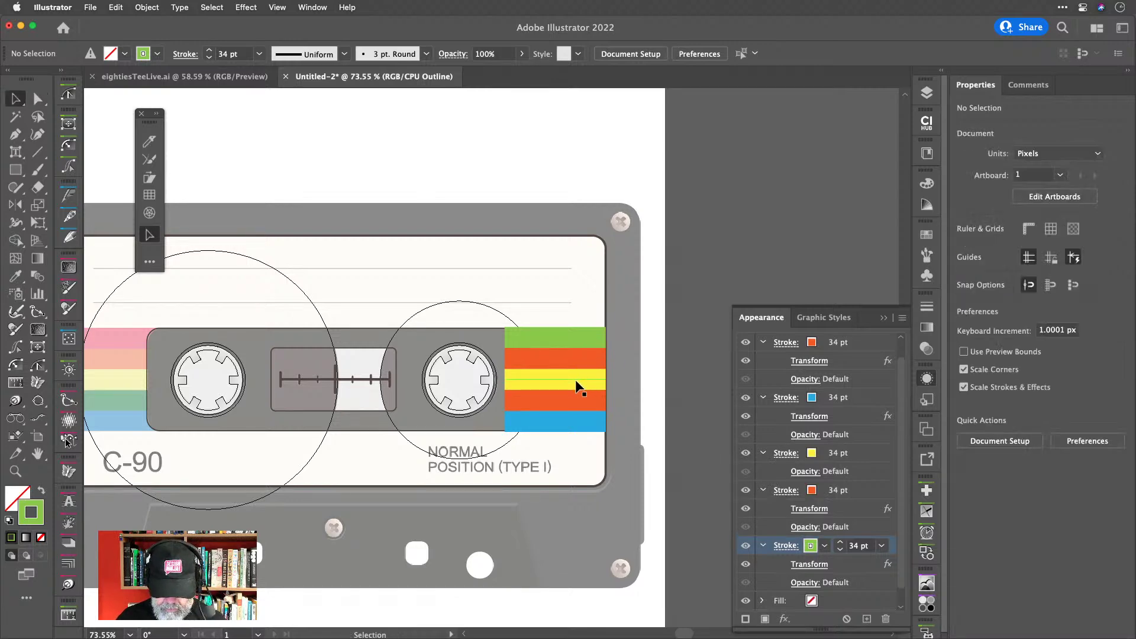
{"action": "left_click", "coordinate": [578, 380]}
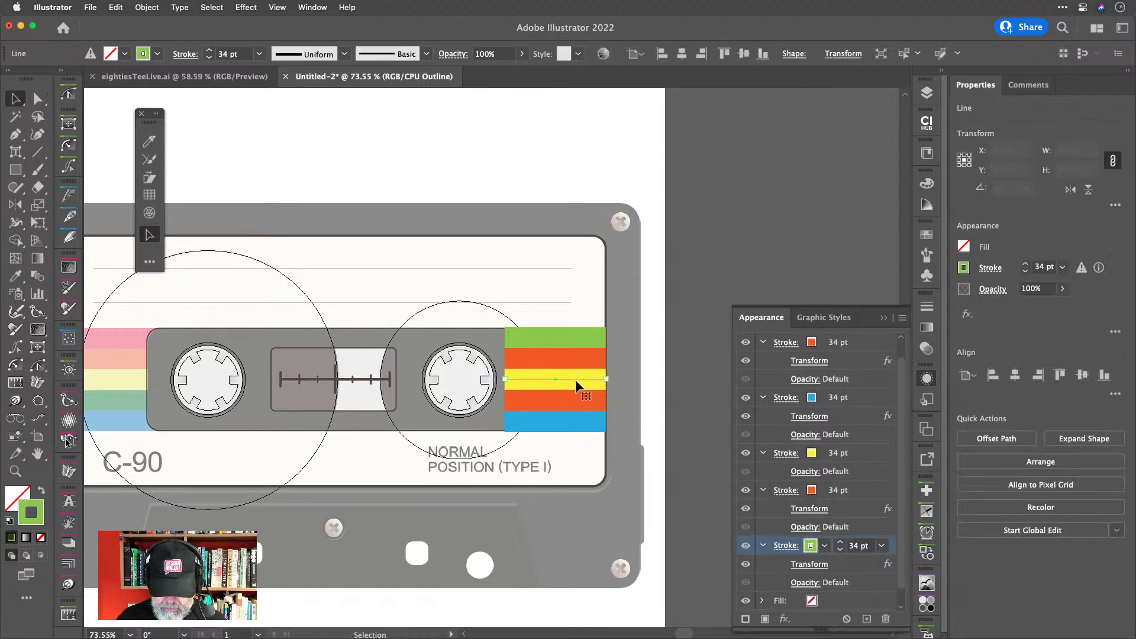
Recolour the topmost stripe's stroke red.
{"action": "left_click", "coordinate": [822, 546]}
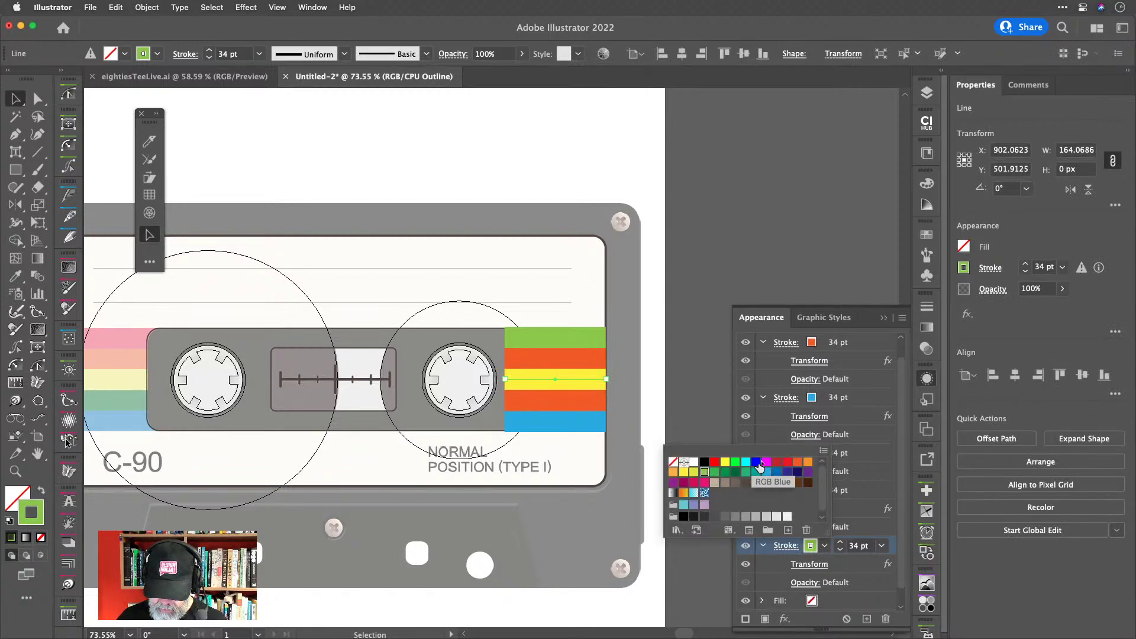
{"action": "left_click", "coordinate": [792, 463]}
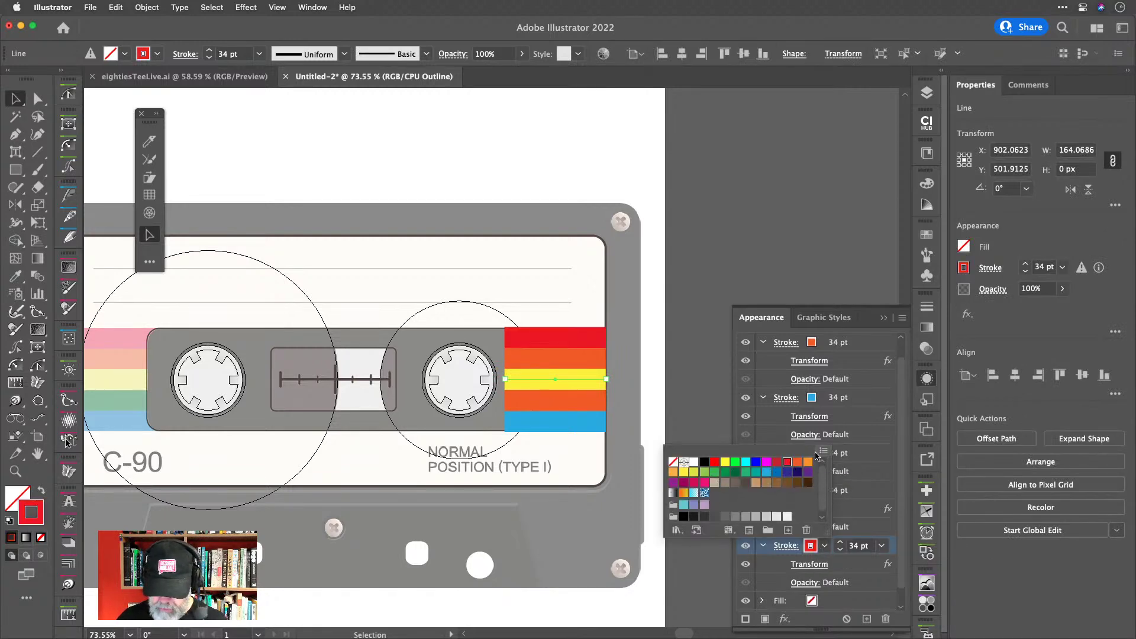
{"action": "left_click", "coordinate": [859, 346]}
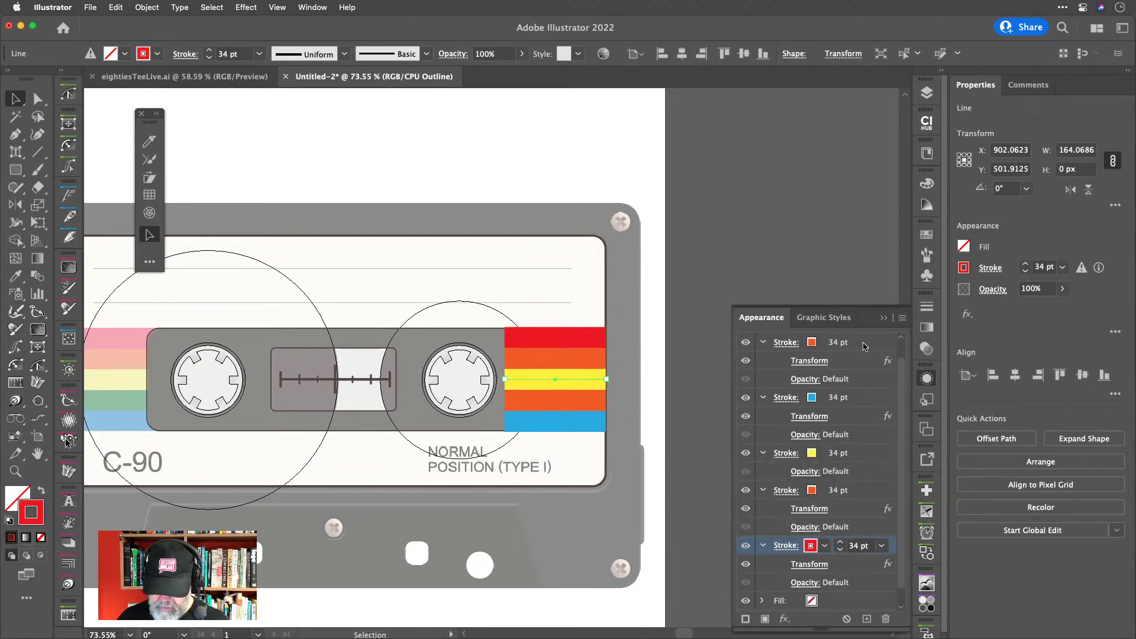
Try dark blue on the second stripe from the top, then return its stroke to orange (R=241 G=90 B=36).
{"action": "left_click", "coordinate": [814, 493]}
{"action": "left_click", "coordinate": [811, 491]}
{"action": "left_click", "coordinate": [786, 526]}
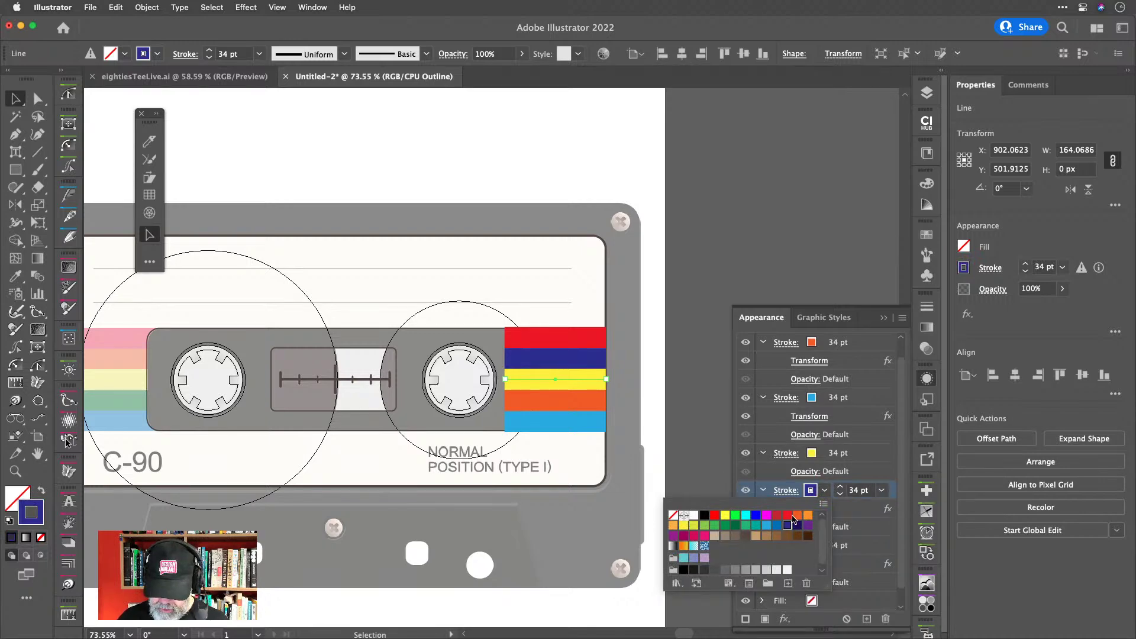
{"action": "left_click", "coordinate": [796, 516]}
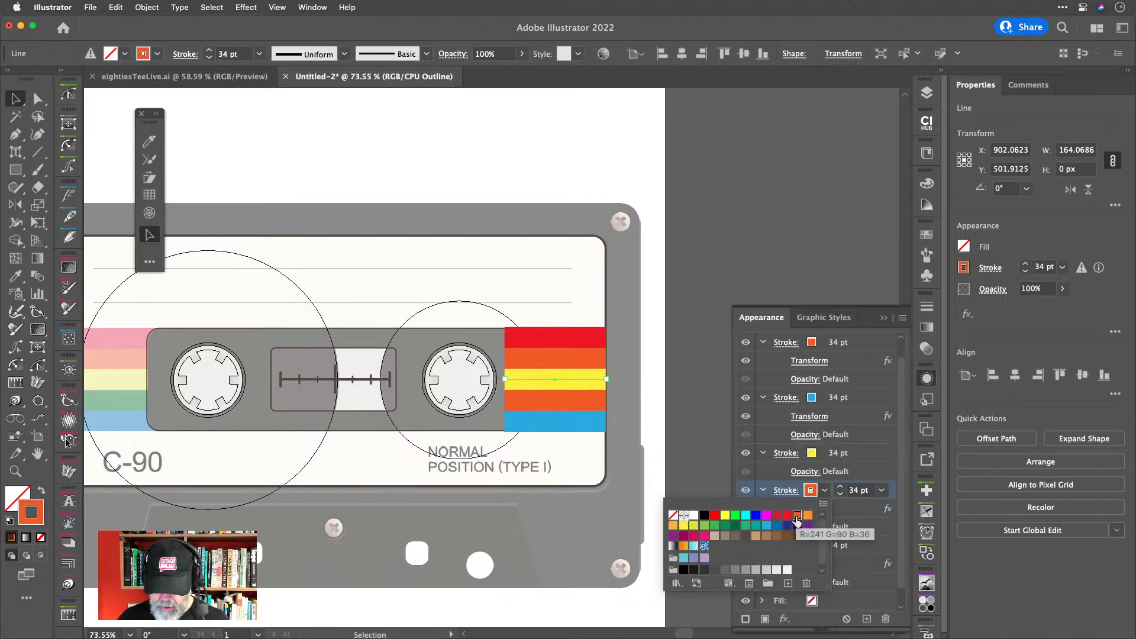
Try dark green (R=0 G=146 B=69) on the lowest stripe's stroke, then return it to light blue.
{"action": "left_click", "coordinate": [838, 401]}
{"action": "left_click", "coordinate": [829, 401]}
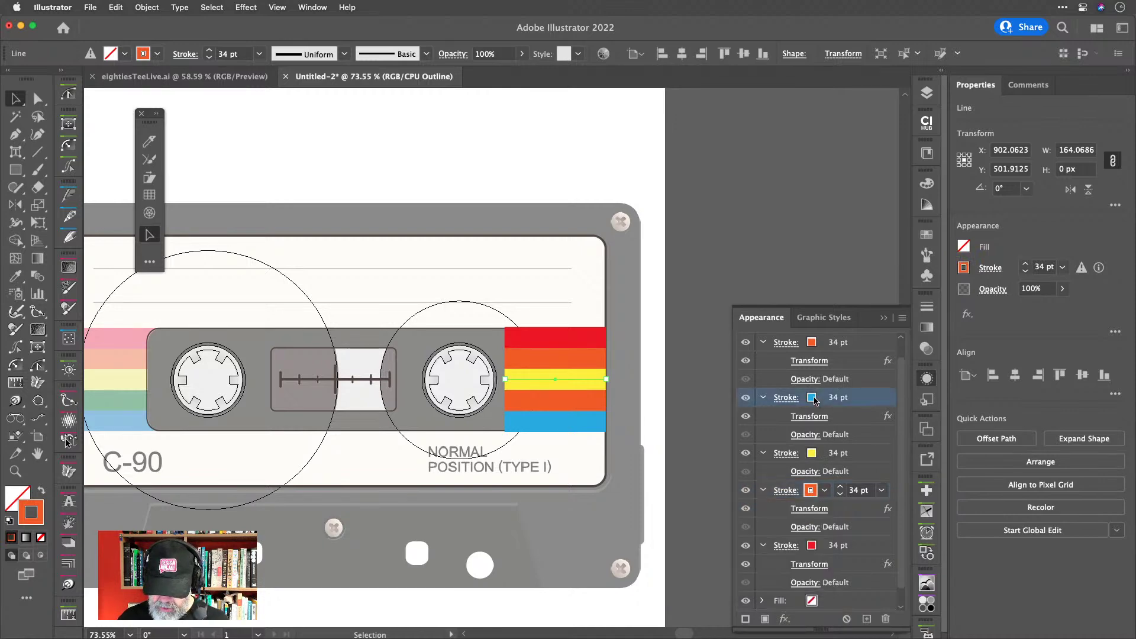
{"action": "left_click", "coordinate": [811, 398]}
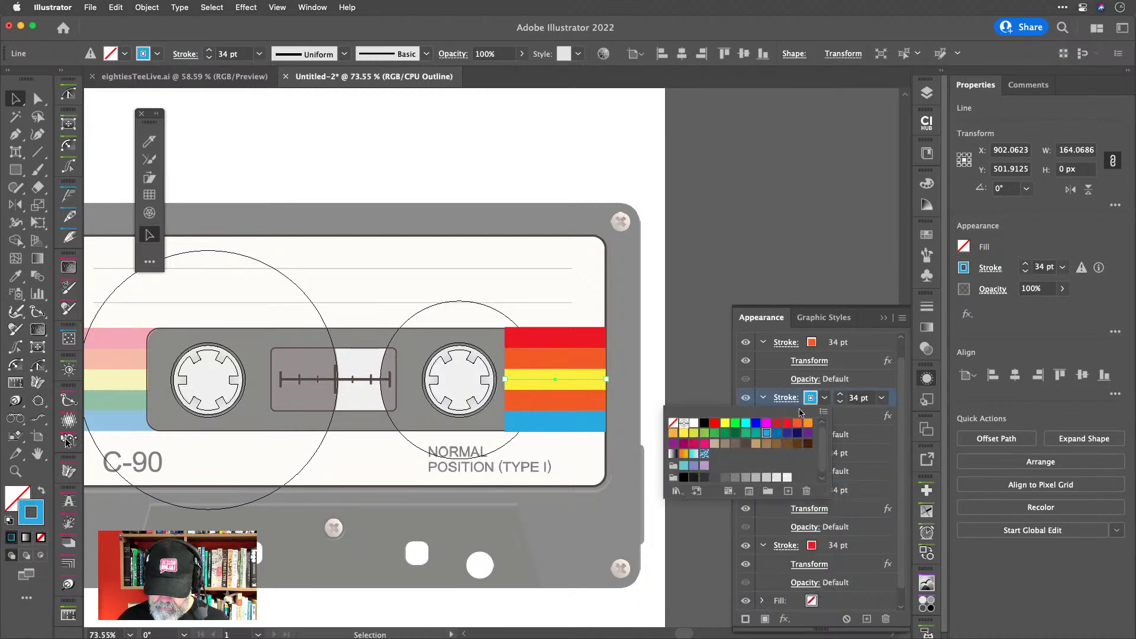
{"action": "left_click", "coordinate": [726, 435]}
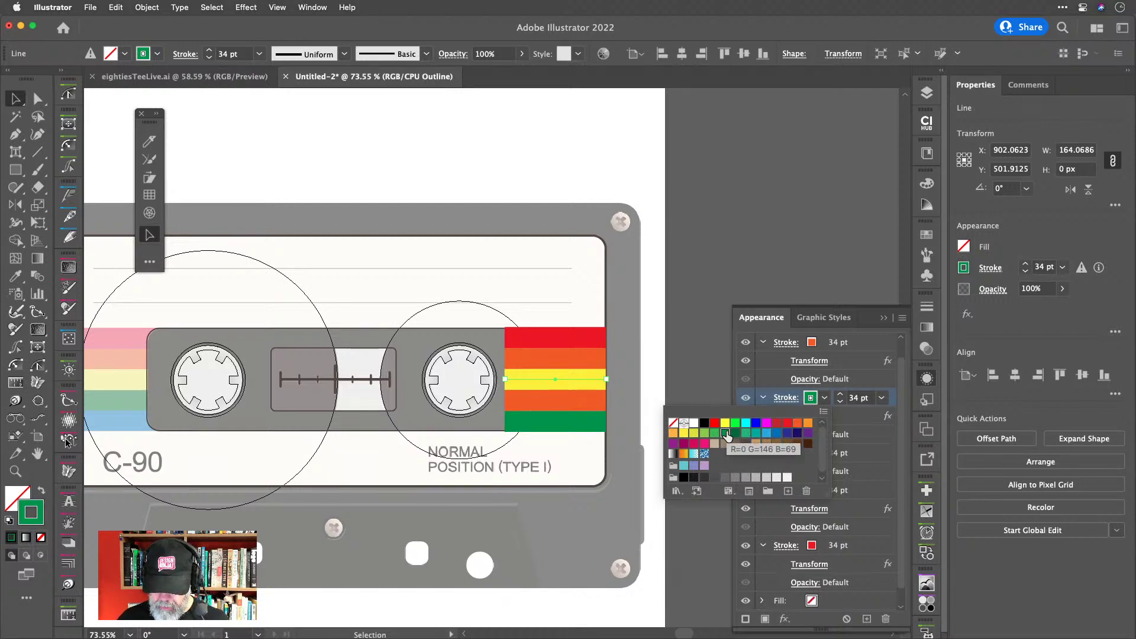
{"action": "left_click", "coordinate": [766, 433]}
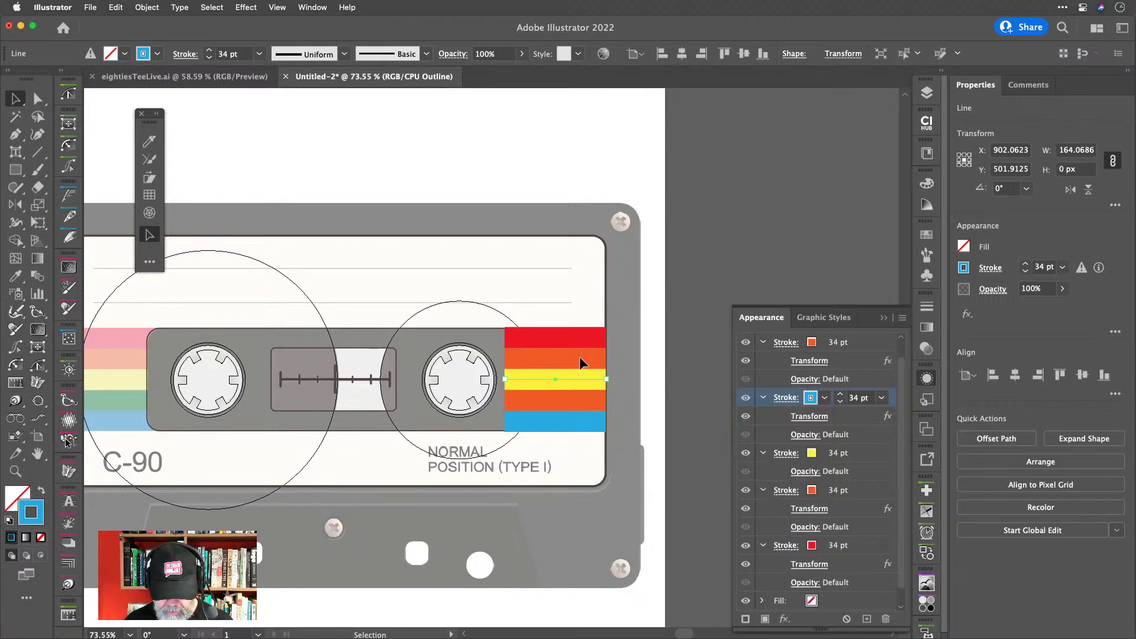
Identify the second stripe's stroke by toggling its visibility, then recolour it light green.
{"action": "left_click", "coordinate": [745, 491]}
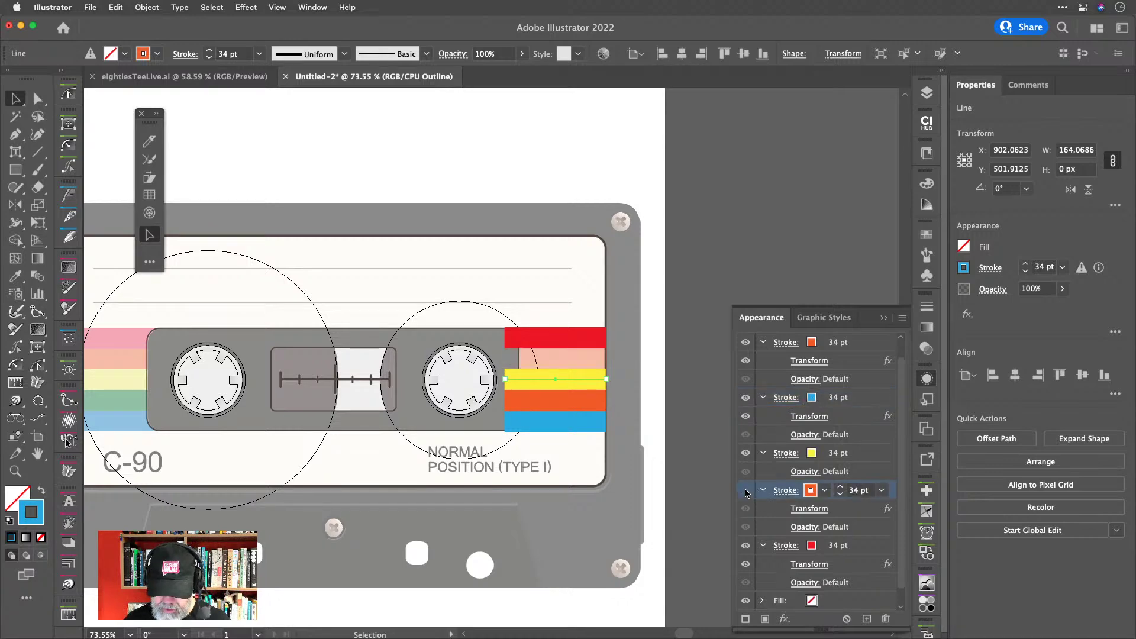
{"action": "left_click", "coordinate": [745, 491]}
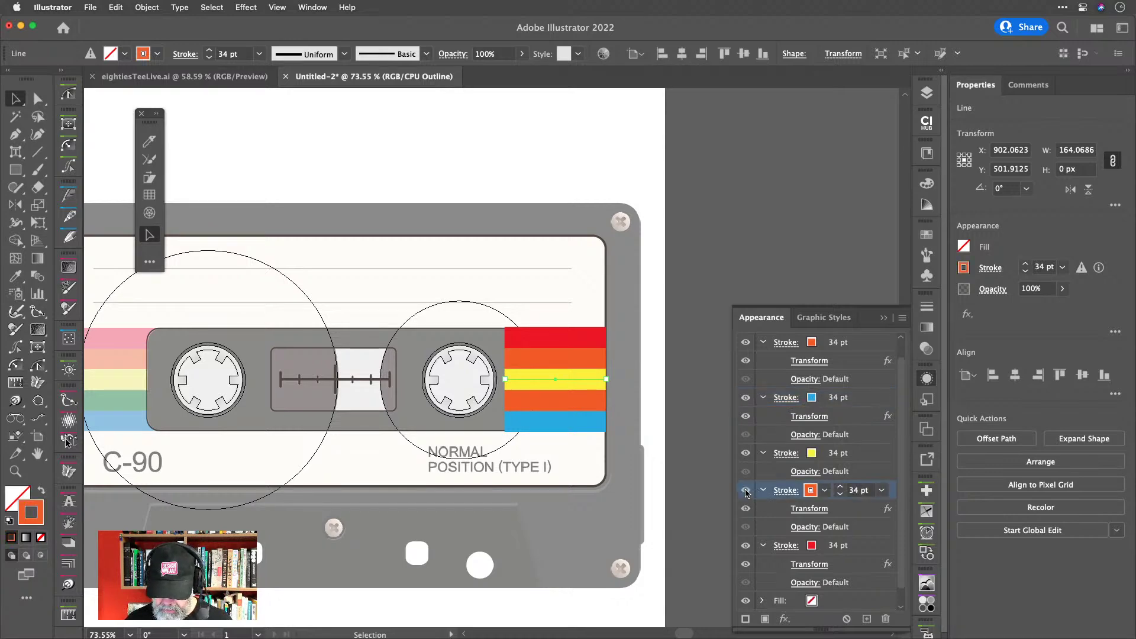
{"action": "left_click", "coordinate": [746, 491]}
{"action": "left_click", "coordinate": [745, 491]}
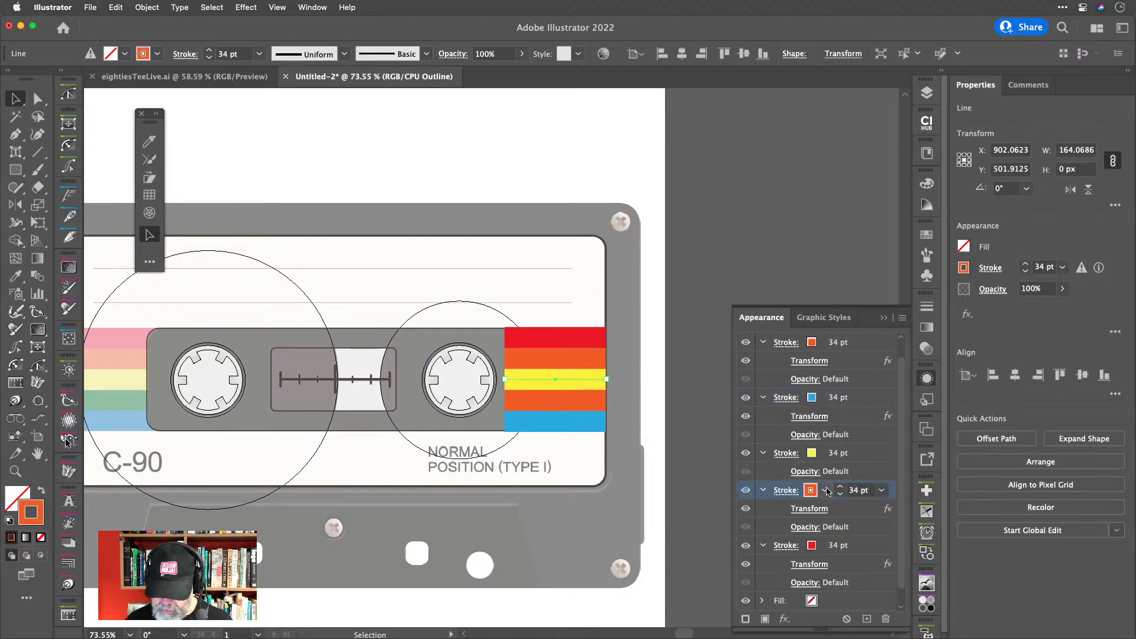
{"action": "left_click", "coordinate": [824, 491]}
{"action": "left_click", "coordinate": [704, 525]}
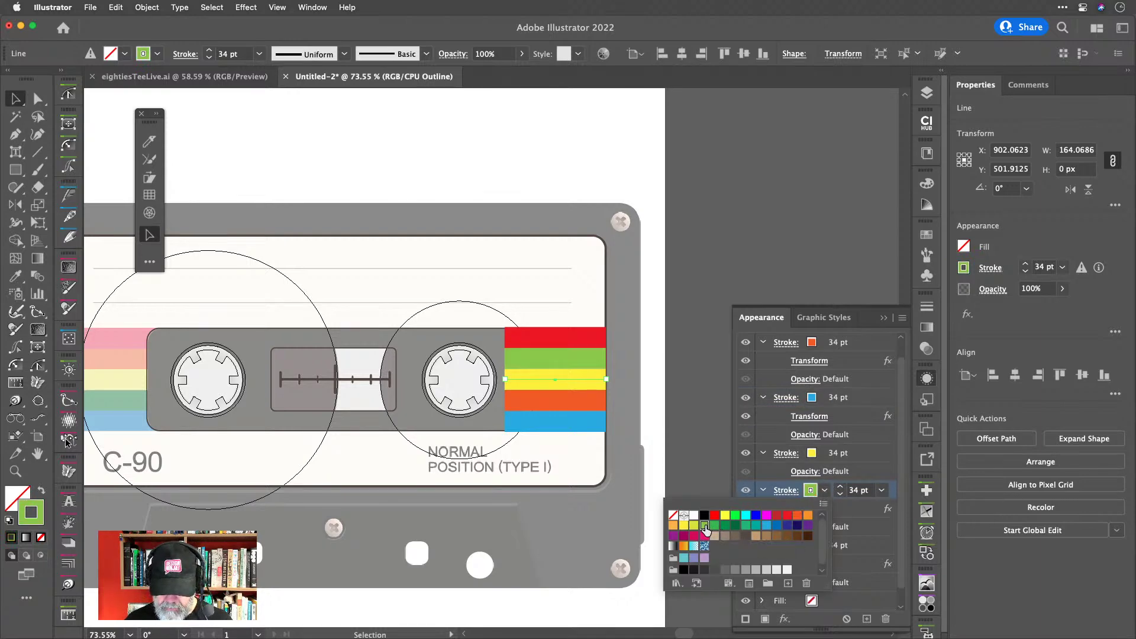
{"action": "left_click", "coordinate": [889, 489]}
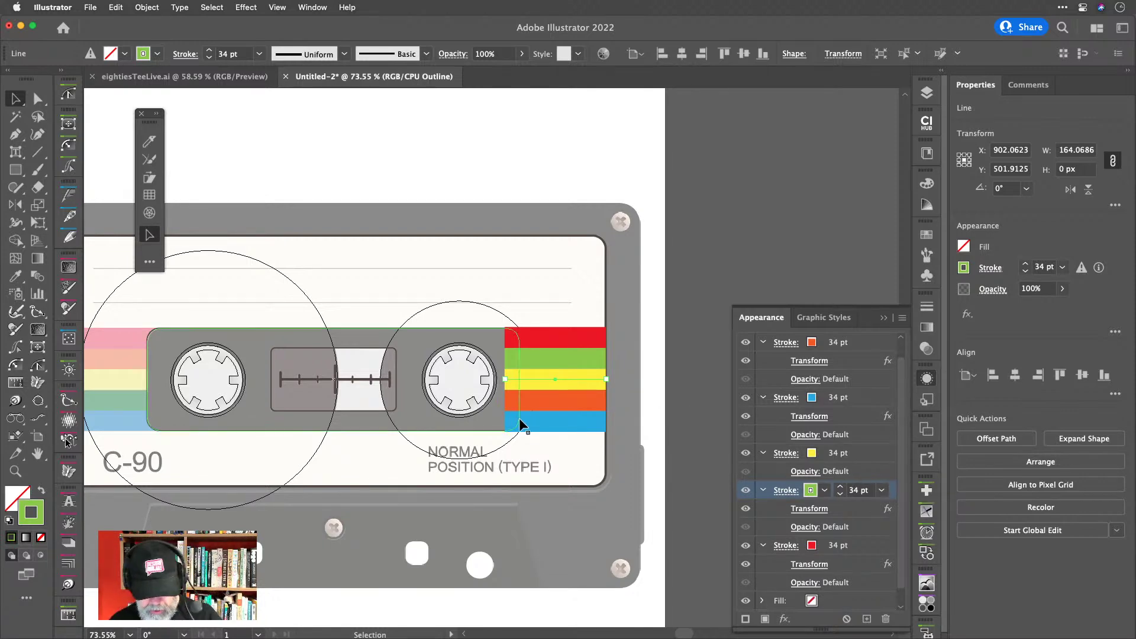
Extend the striped line leftward across the cassette window to the label's left edge, about 881 px wide.
{"action": "scroll", "coordinate": [520, 421], "scroll_direction": "down", "scroll_amount": 5}
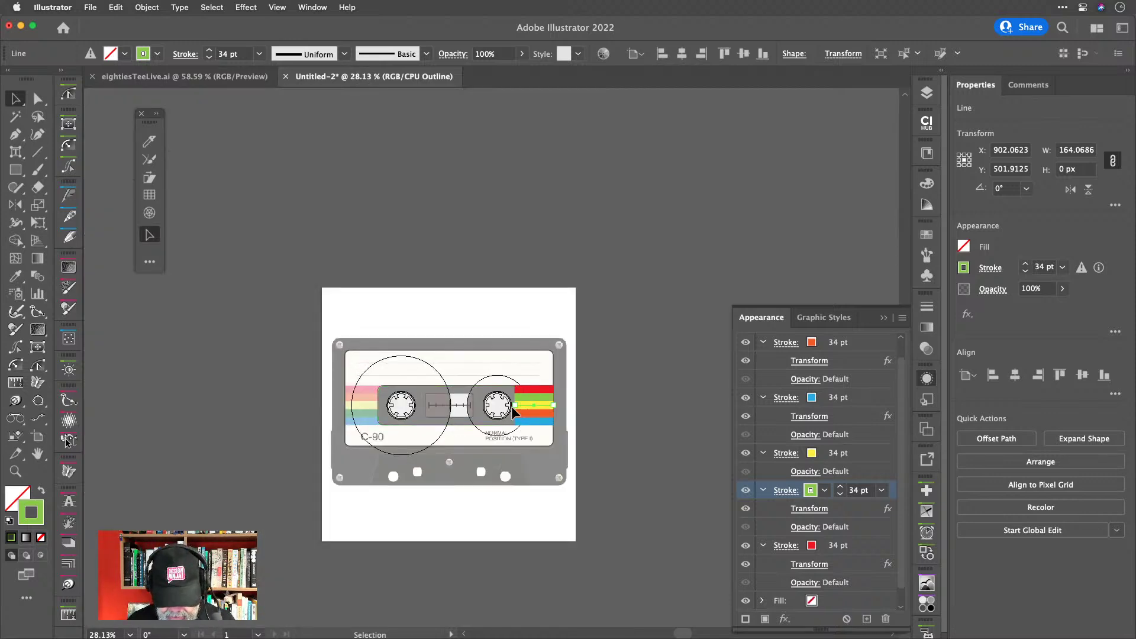
{"action": "left_click_drag", "start_coordinate": [514, 407], "coordinate": [426, 408]}
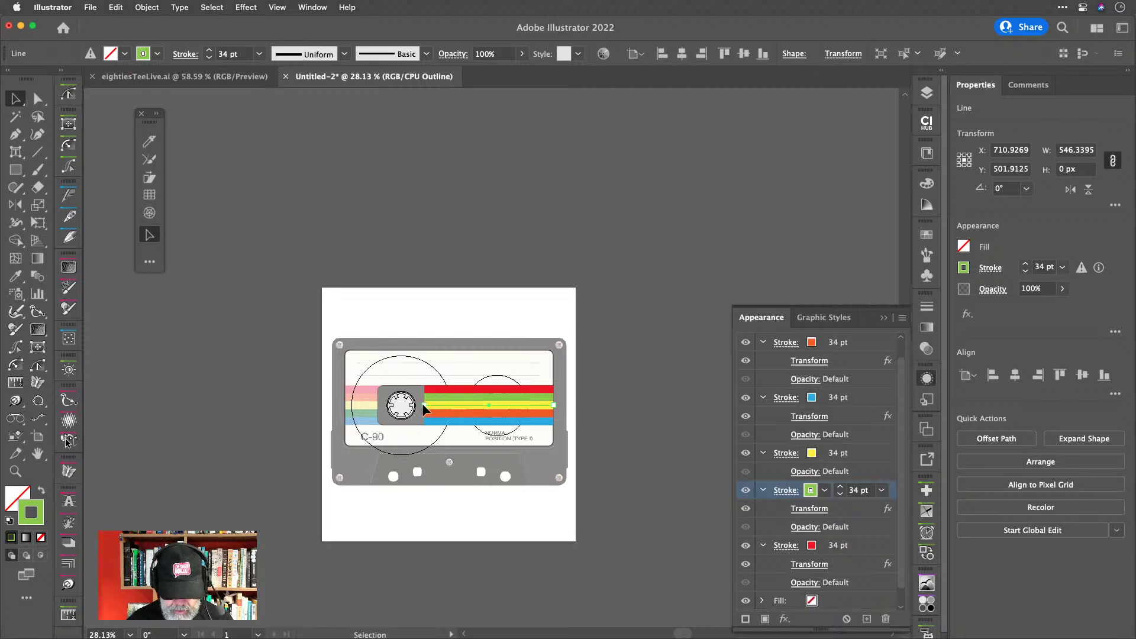
{"action": "scroll", "coordinate": [391, 421], "scroll_direction": "up", "scroll_amount": 2}
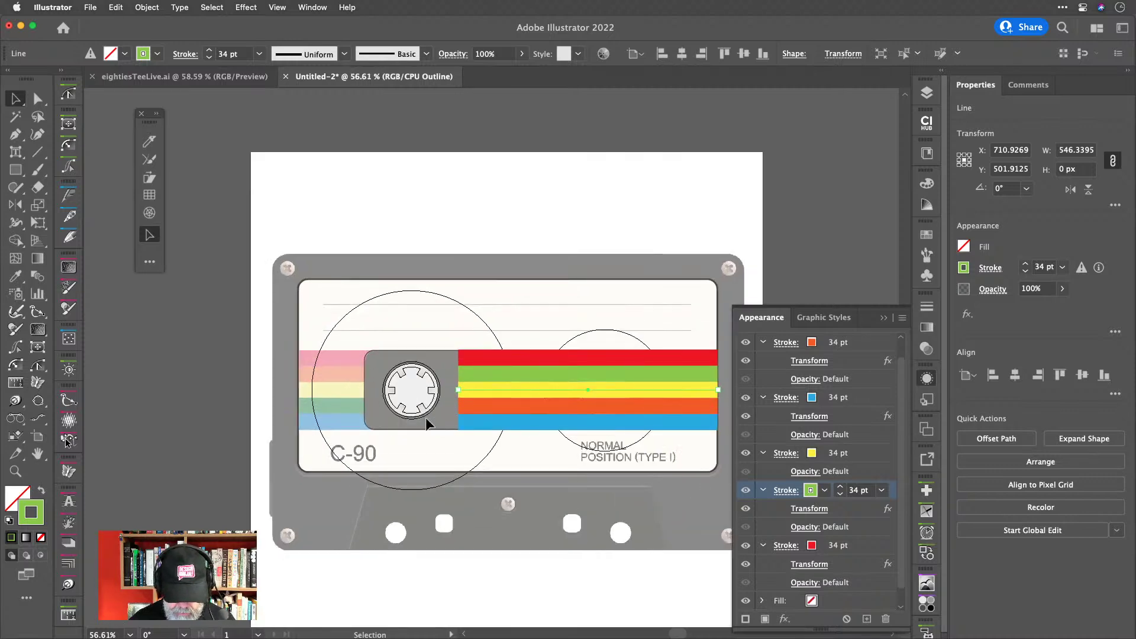
{"action": "left_click_drag", "start_coordinate": [456, 388], "coordinate": [299, 389]}
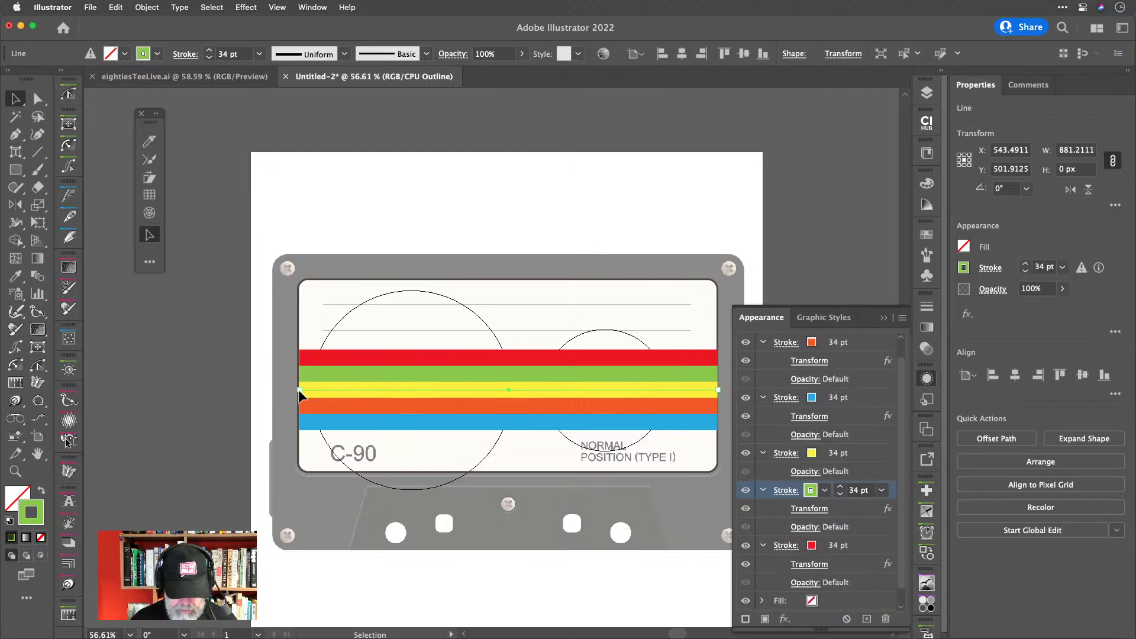
Lengthen the striped line slightly past the label's left edge to about 887 px wide, check its right end, and deselect it.
{"action": "scroll", "coordinate": [298, 389], "scroll_direction": "up", "scroll_amount": 4}
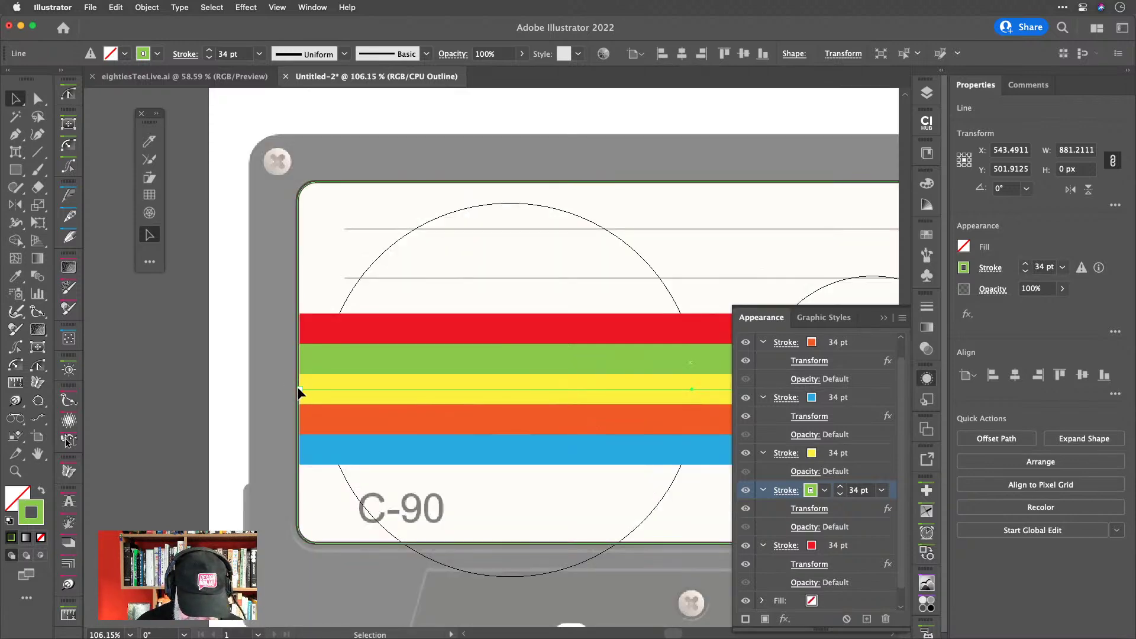
{"action": "left_click", "coordinate": [157, 368]}
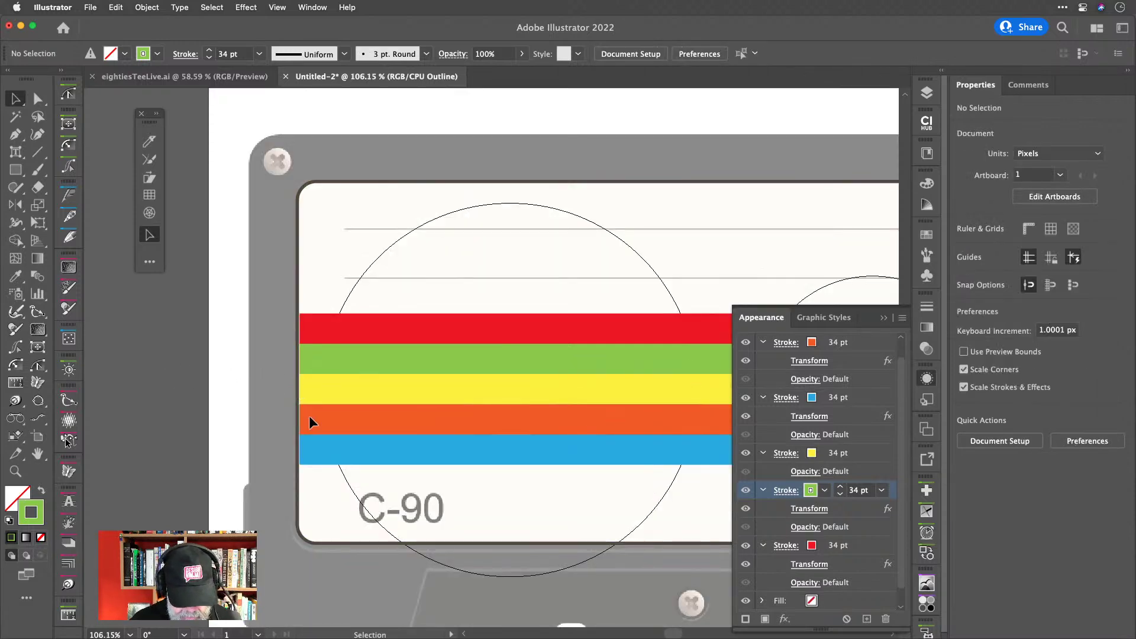
{"action": "left_click", "coordinate": [321, 389]}
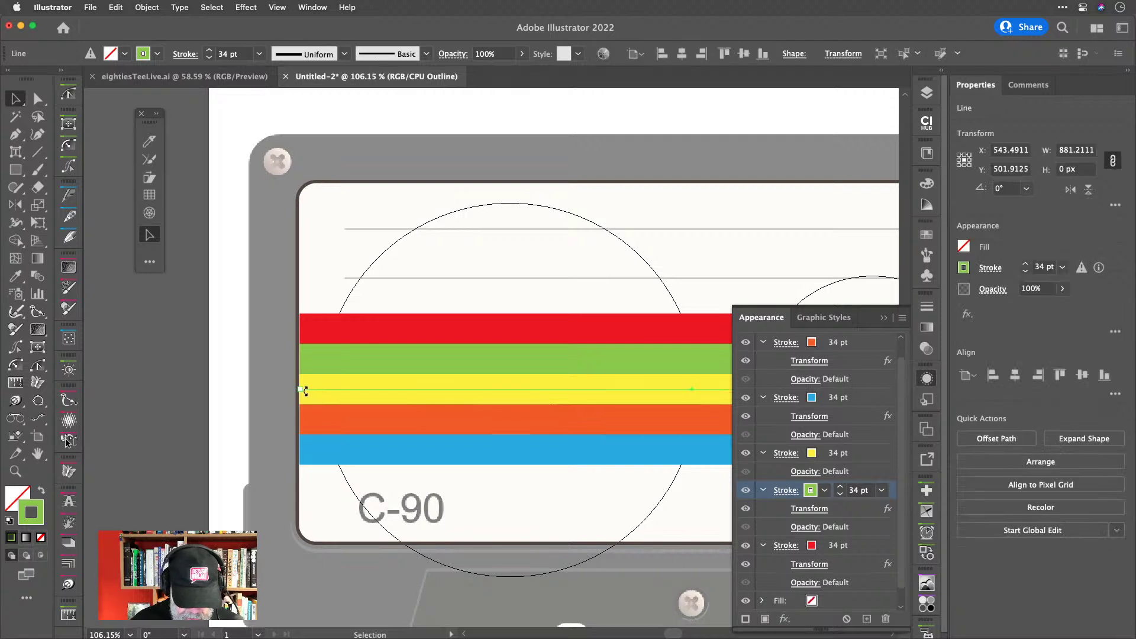
{"action": "mouse_move", "coordinate": [299, 389]}
{"action": "left_mouse_down"}
{"action": "mouse_move", "coordinate": [339, 390]}
{"action": "mouse_move", "coordinate": [276, 388]}
{"action": "mouse_move", "coordinate": [293, 391]}
{"action": "left_mouse_up"}
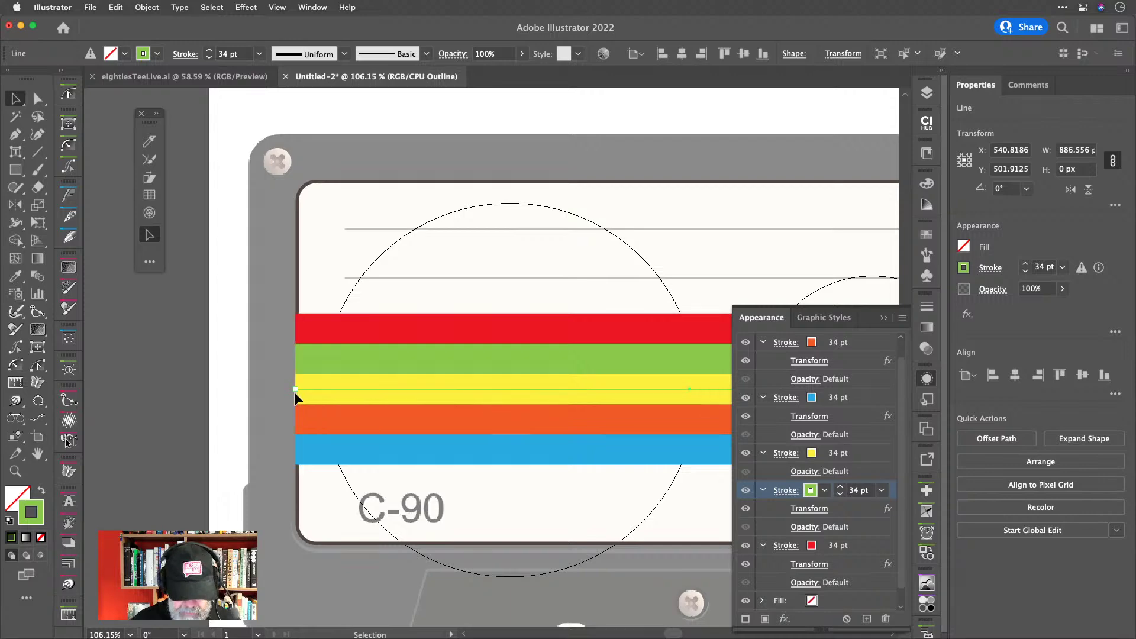
{"action": "scroll", "coordinate": [167, 384], "scroll_direction": "down", "scroll_amount": 5}
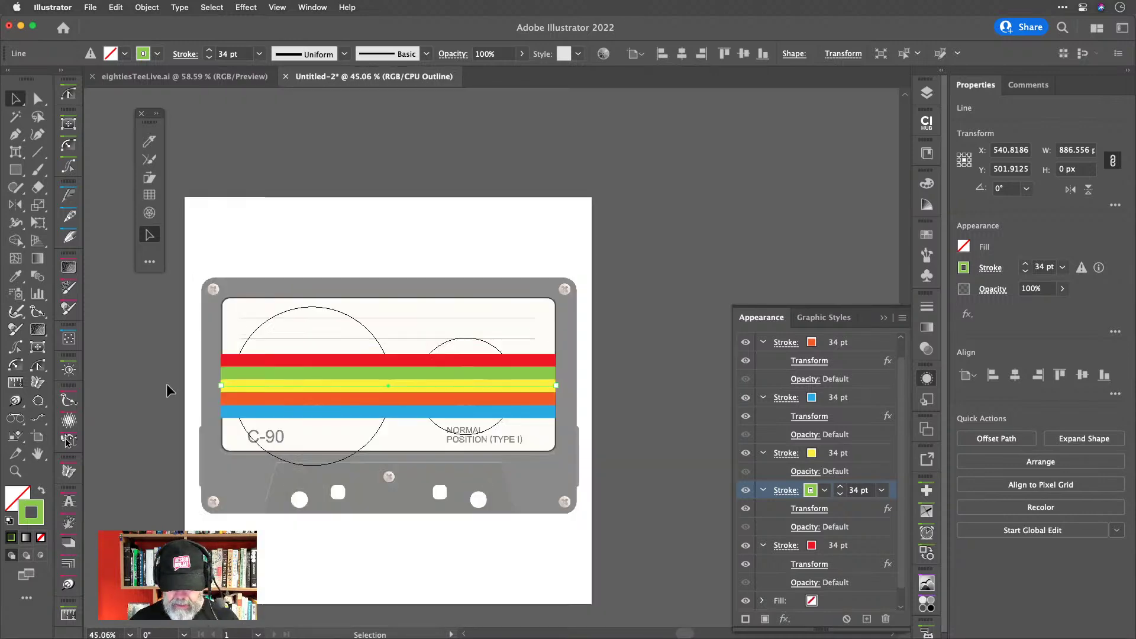
{"action": "scroll", "coordinate": [556, 388], "scroll_direction": "up", "scroll_amount": 4}
{"action": "key", "text": "super+shift+a"}
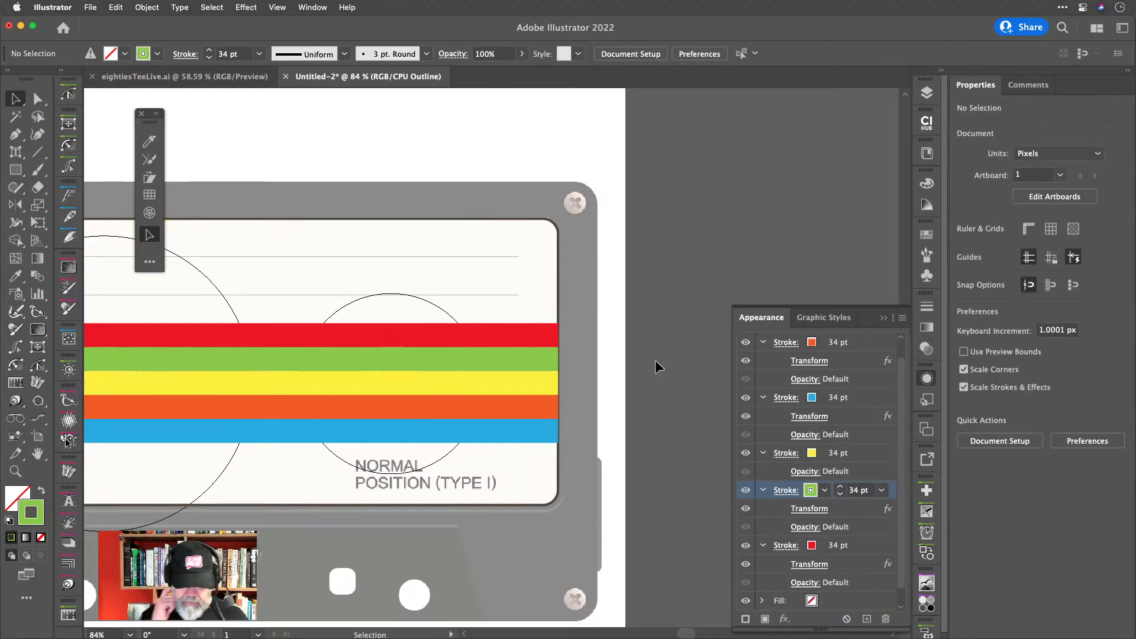
{"action": "scroll", "coordinate": [655, 360], "scroll_direction": "down", "scroll_amount": 3}
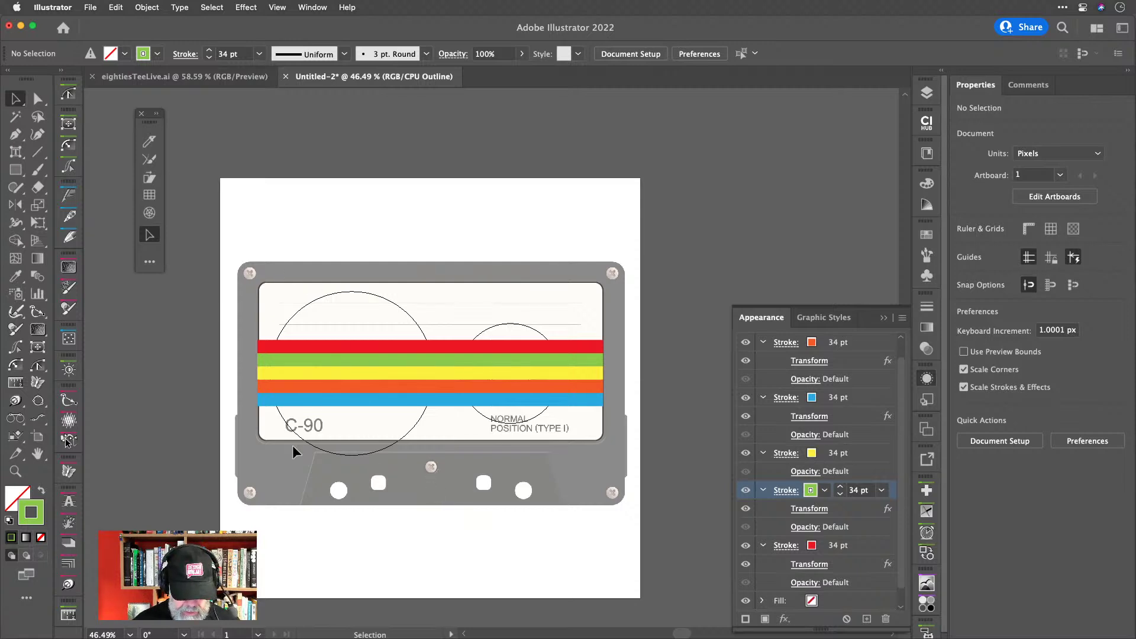
Draw a rectangle with no fill and a 1 pt black stroke around the cassette body, about 993 by 627 px.
{"action": "key", "text": "m"}
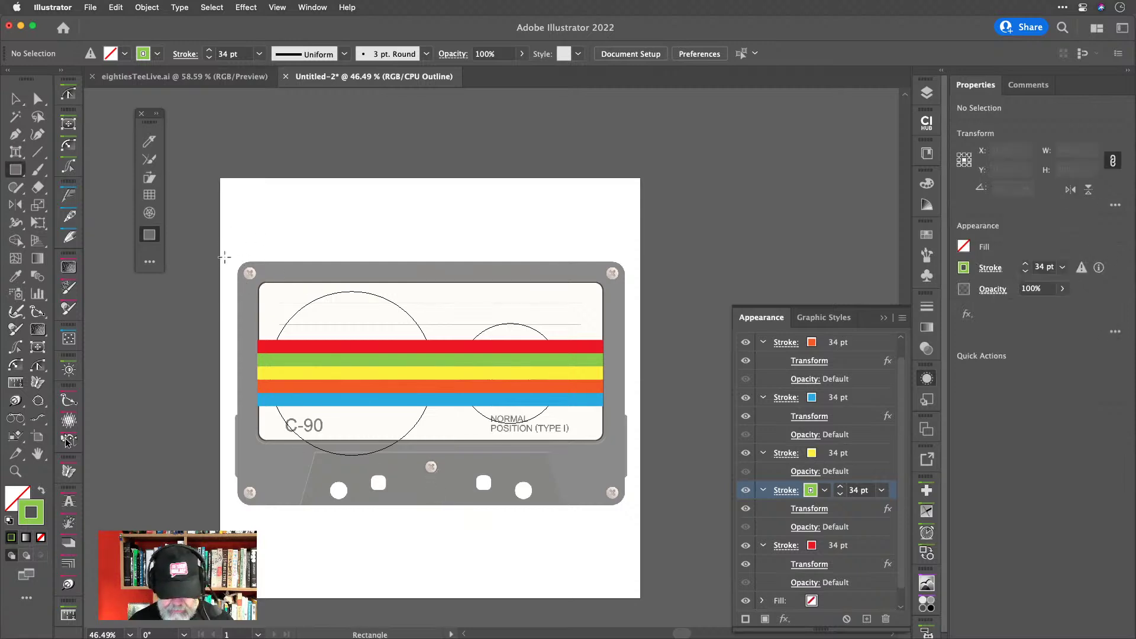
{"action": "key", "text": "d"}
{"action": "key", "text": "slash"}
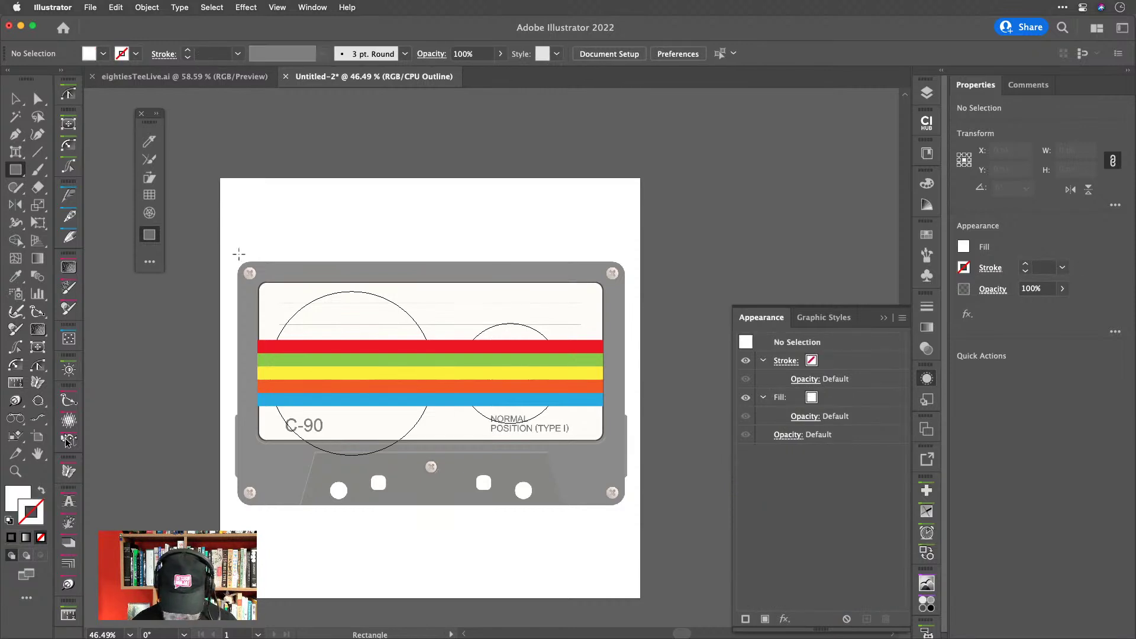
{"action": "key", "text": "d"}
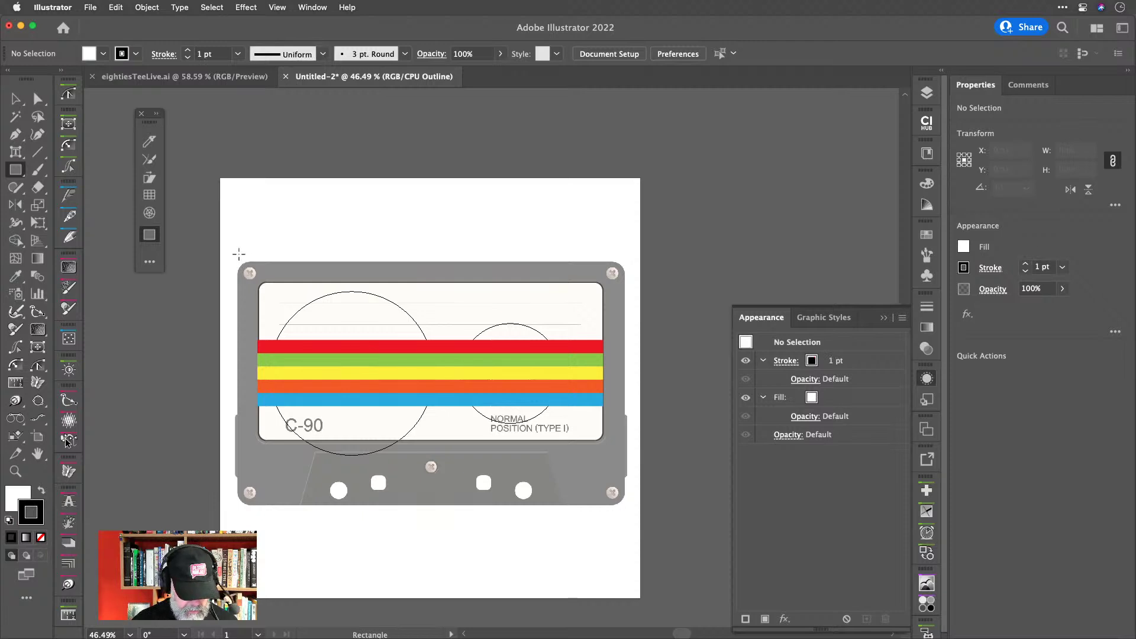
{"action": "key", "text": "x"}
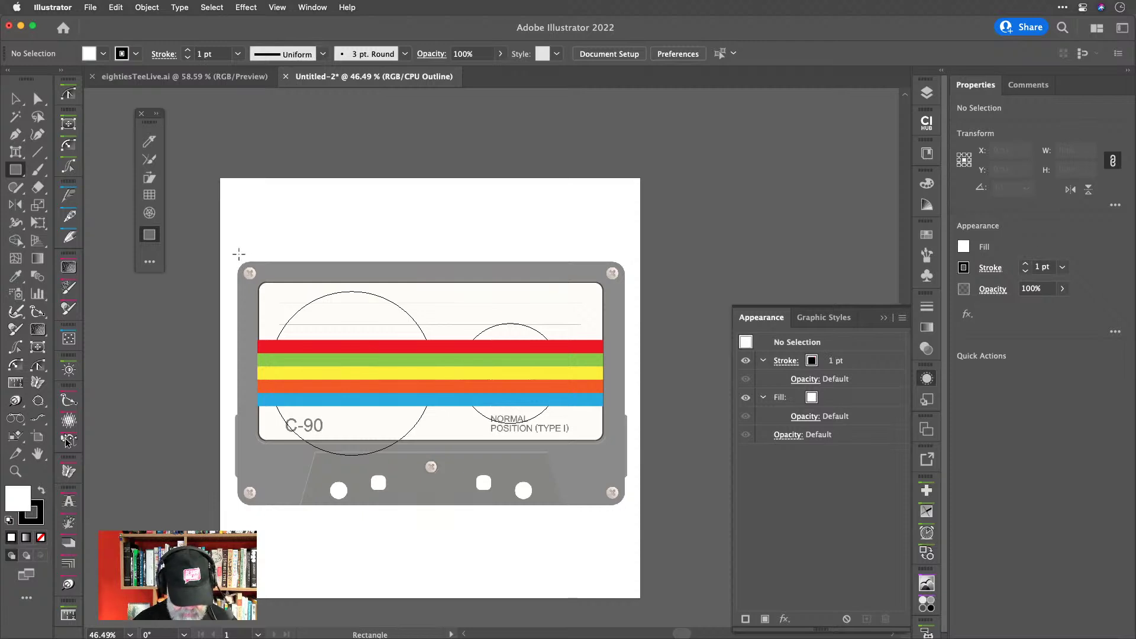
{"action": "key", "text": "slash"}
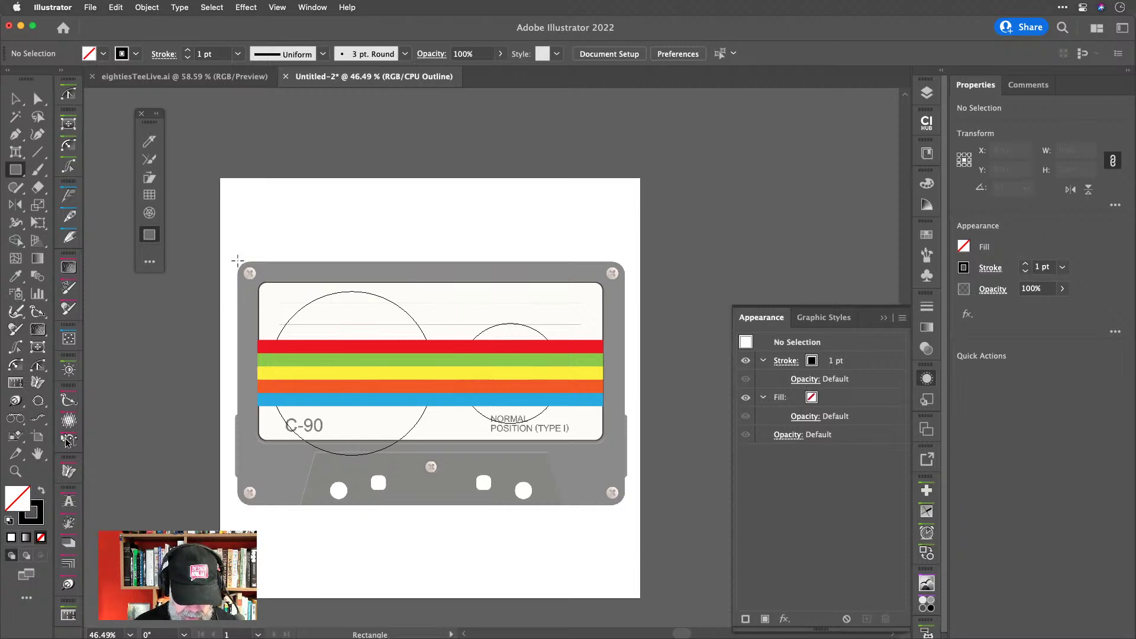
{"action": "left_click_drag", "start_coordinate": [237, 261], "coordinate": [624, 504]}
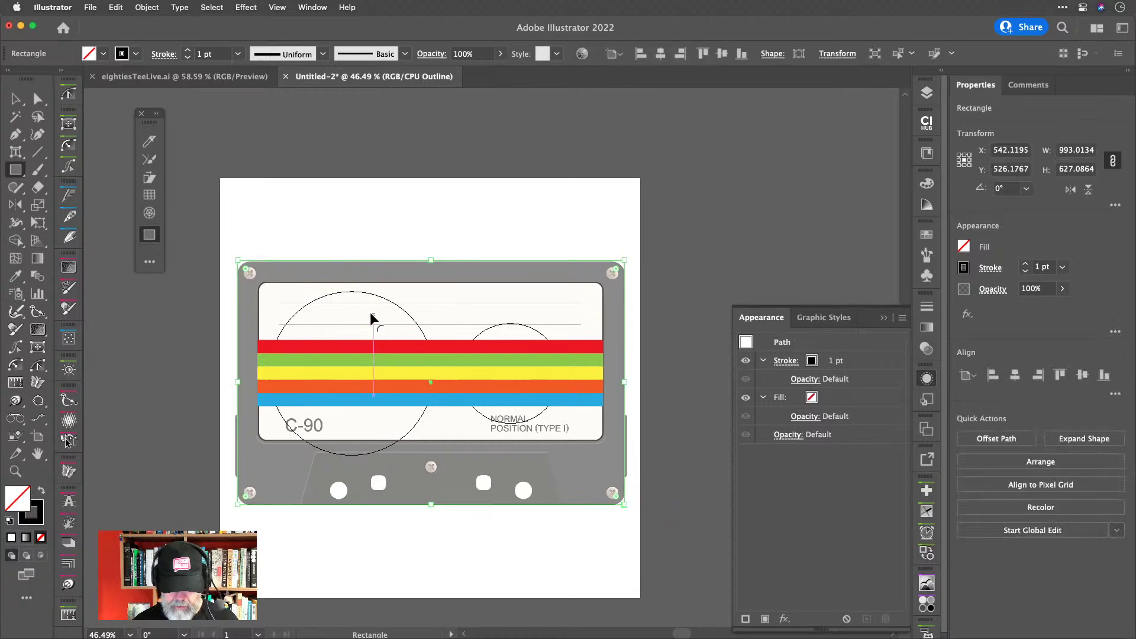
Lower the rectangle's top edge to meet the cassette body's upper edge, making it about 623 px high.
{"action": "scroll", "coordinate": [368, 275], "scroll_direction": "up", "scroll_amount": 5}
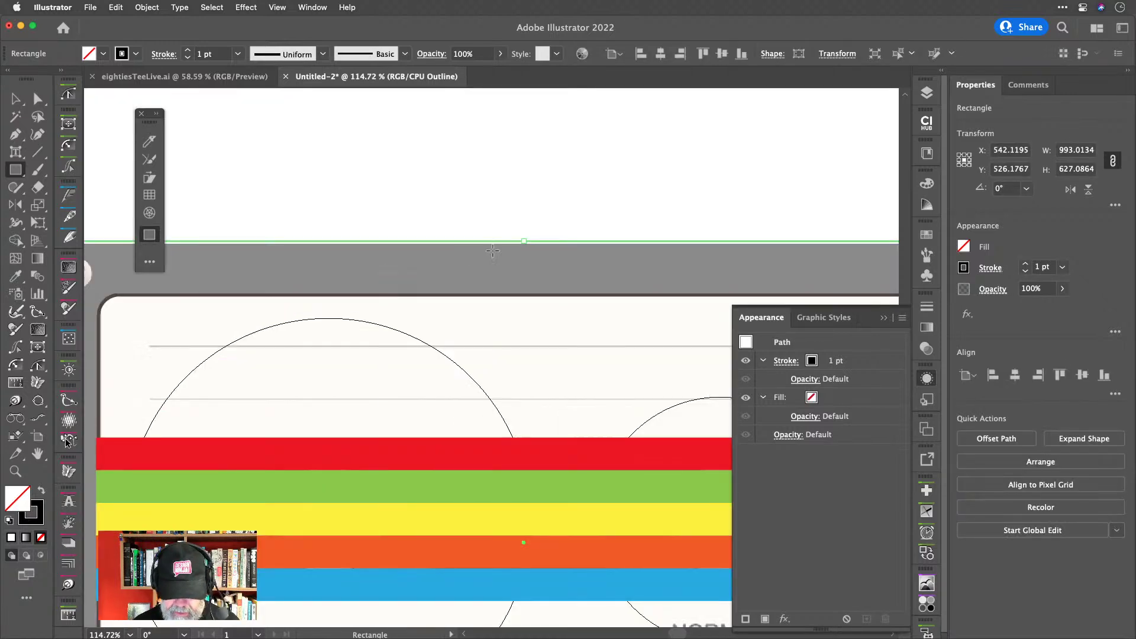
{"action": "left_click_drag", "start_coordinate": [527, 241], "coordinate": [527, 248]}
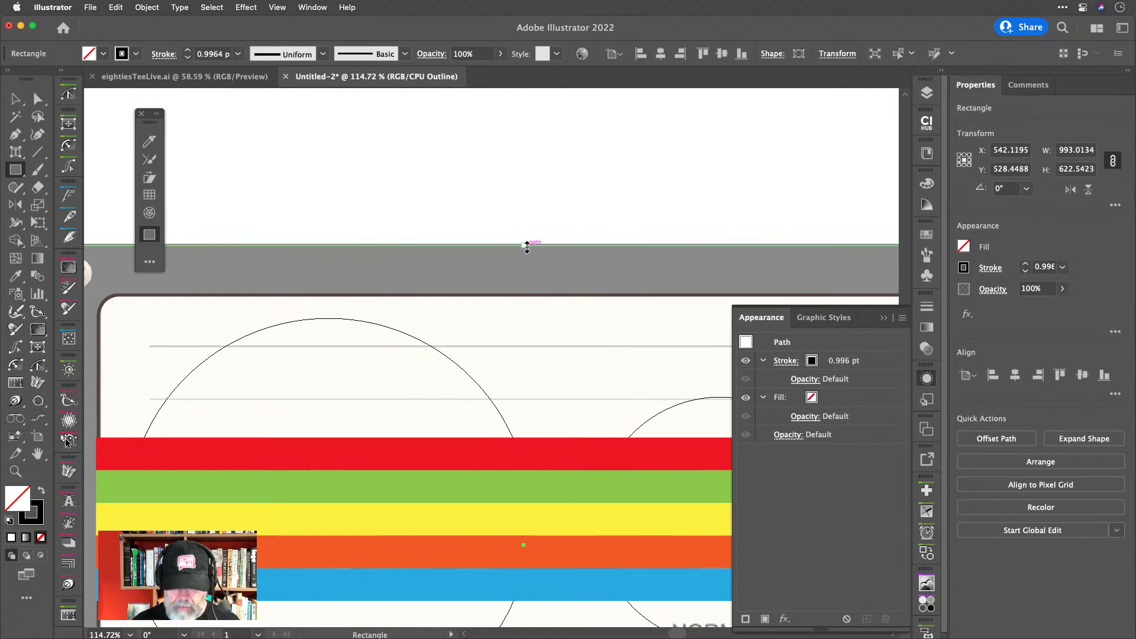
{"action": "scroll", "coordinate": [460, 272], "scroll_direction": "down", "scroll_amount": 4}
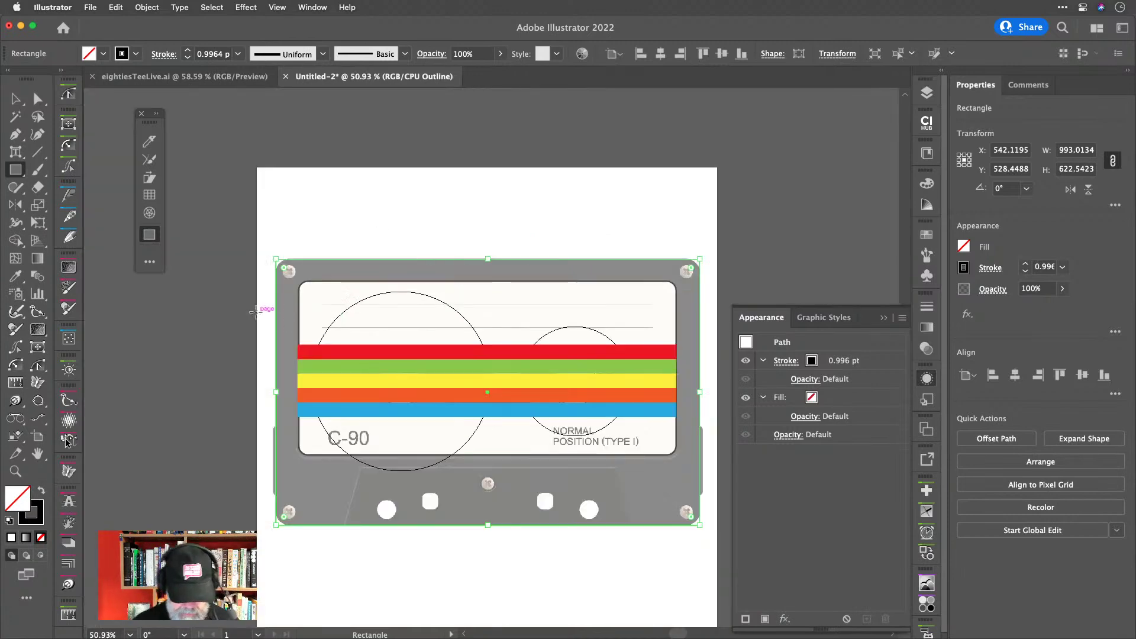
{"action": "scroll", "coordinate": [272, 410], "scroll_direction": "up", "scroll_amount": 3}
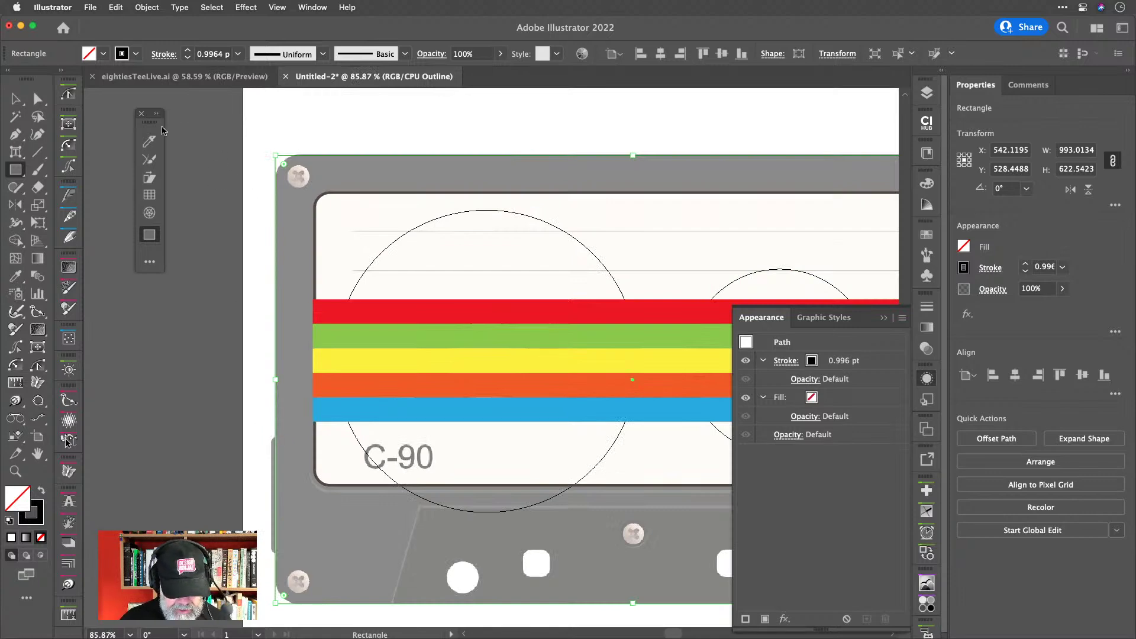
Increase the stroke weight of the cassette body's rectangle to 7 pt.
{"action": "scroll", "coordinate": [215, 56], "scroll_direction": "up", "scroll_amount": 5}
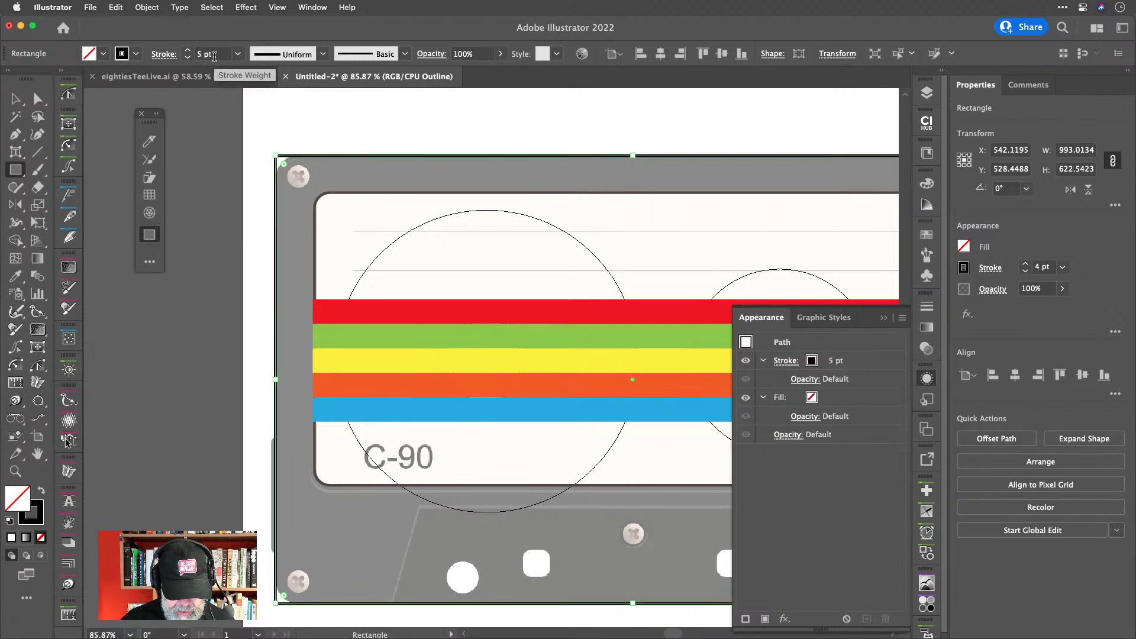
{"action": "scroll", "coordinate": [214, 57], "scroll_direction": "up", "scroll_amount": 1}
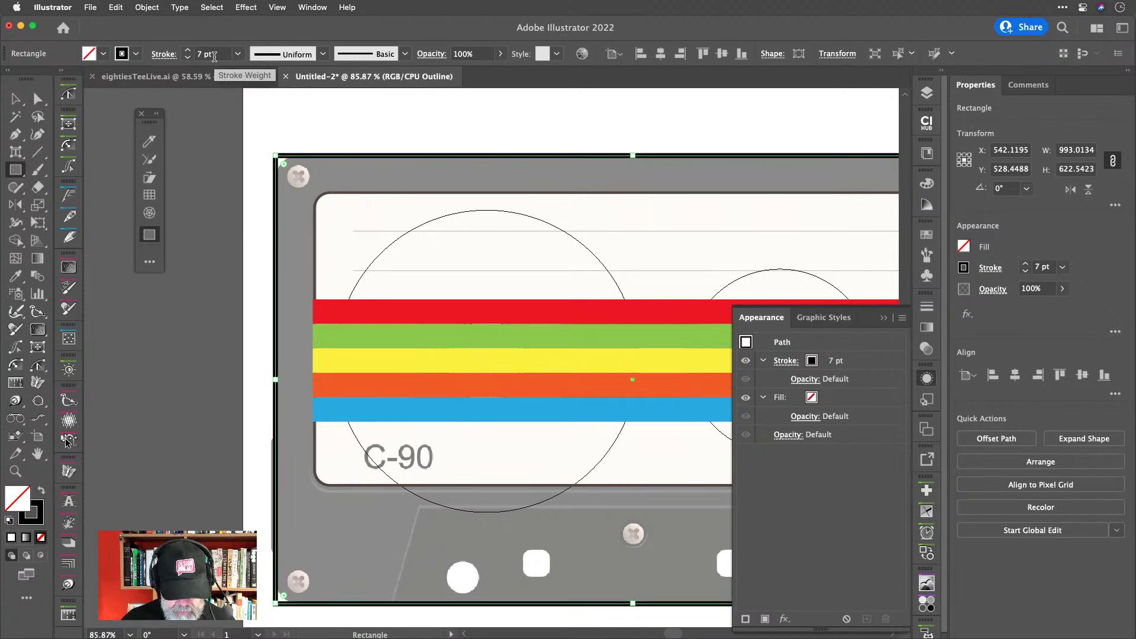
Shrink the body rectangle proportionally to 984 px wide and slightly round its corners to match the cassette's corners.
{"action": "left_click", "coordinate": [1076, 151]}
{"action": "key", "text": "Down"}
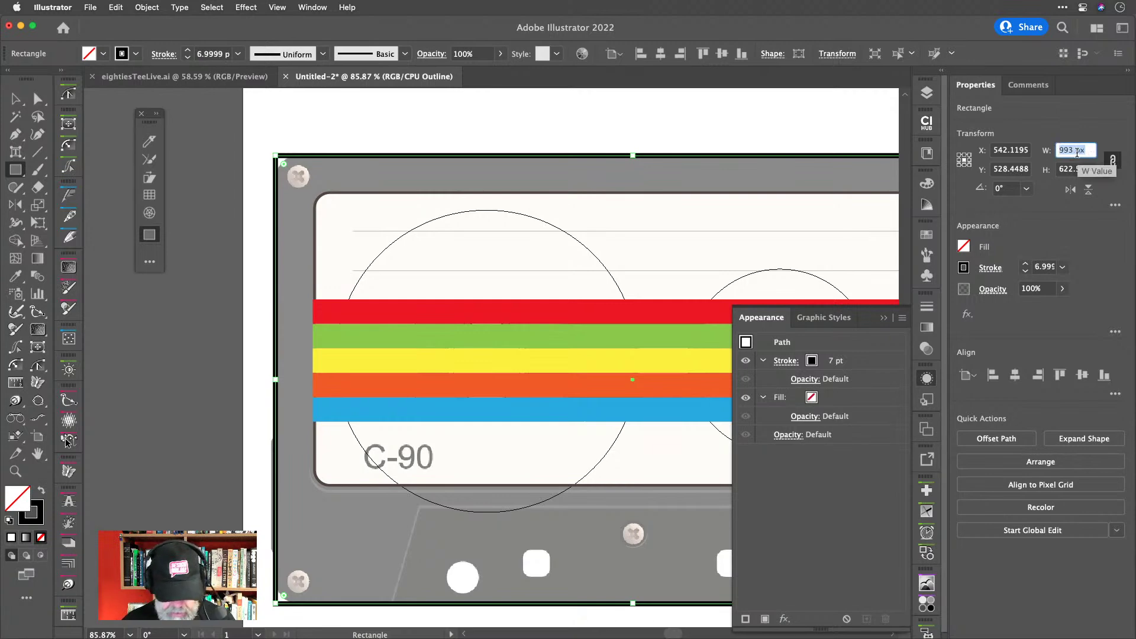
{"action": "key", "text": "Down"}
{"action": "key", "text": "Down"}
{"action": "key", "text": "Down"}
{"action": "key", "text": "Down"}
{"action": "key", "text": "Down"}
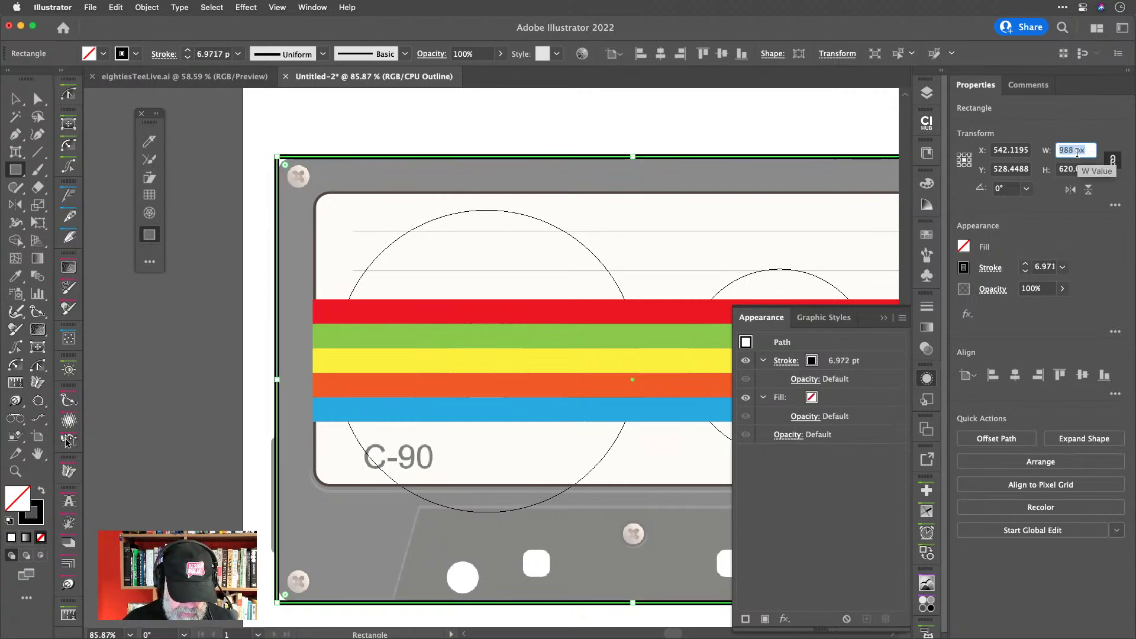
{"action": "key", "text": "Down"}
{"action": "key", "text": "Down"}
{"action": "key", "text": "Down"}
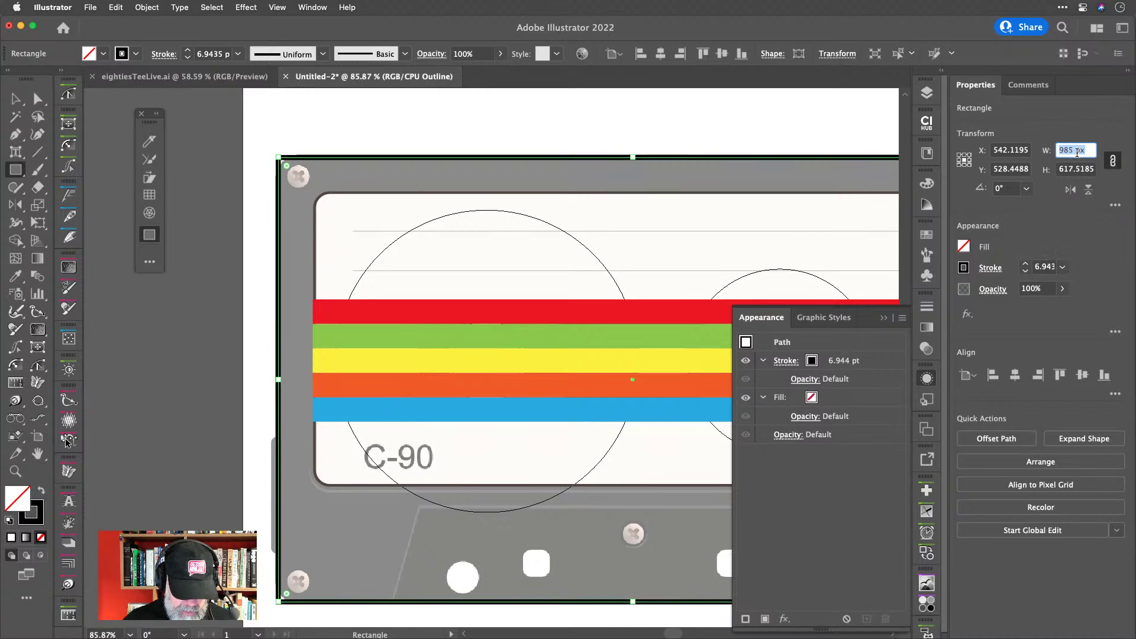
{"action": "key", "text": "Down"}
{"action": "key", "text": "Down"}
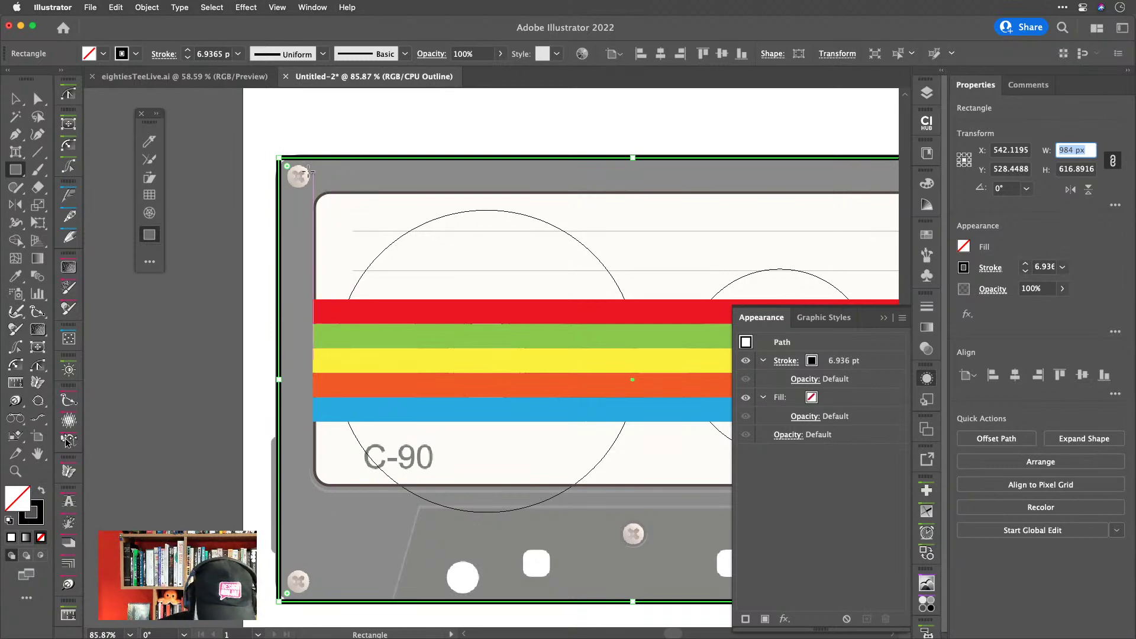
{"action": "left_click_drag", "start_coordinate": [294, 172], "coordinate": [293, 172]}
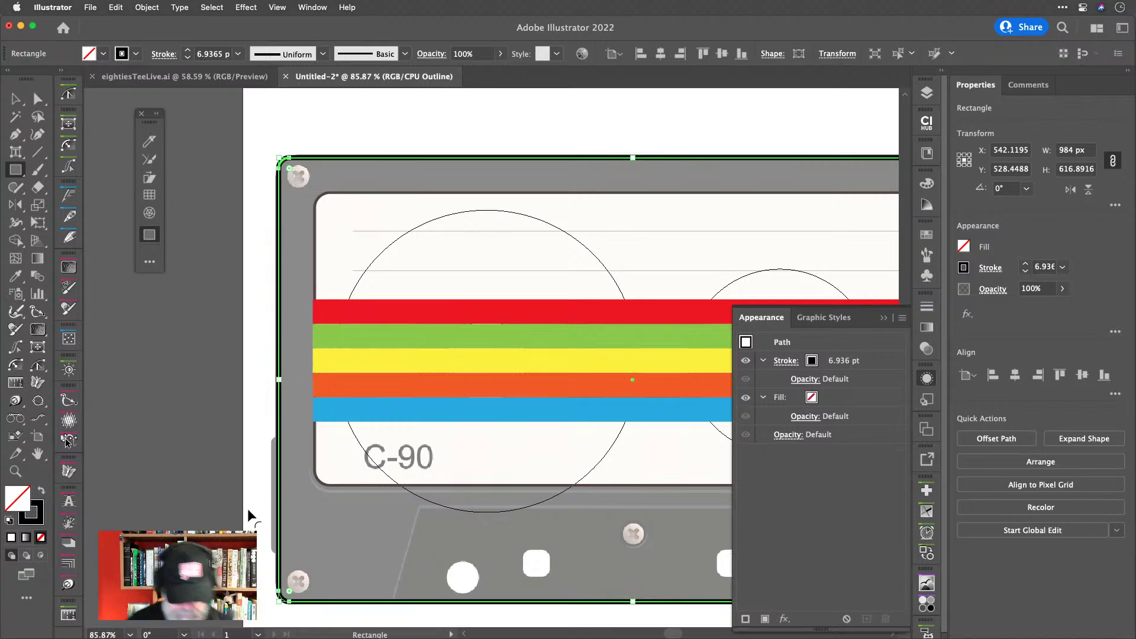
Draw a rounded rectangle about 43 by 164 px over the raised tab on the cassette's left side, overlapping the body.
{"action": "scroll", "coordinate": [260, 510], "scroll_direction": "up", "scroll_amount": 5}
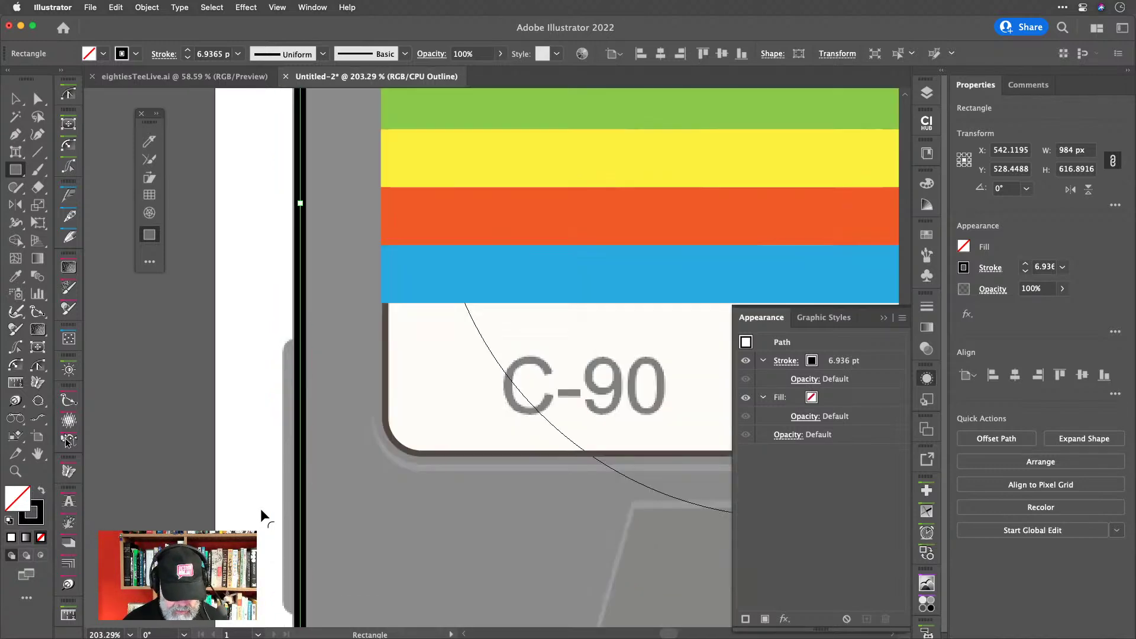
{"action": "scroll", "coordinate": [261, 510], "scroll_direction": "down", "scroll_amount": 2}
{"action": "scroll", "coordinate": [261, 509], "scroll_direction": "down", "scroll_amount": 2}
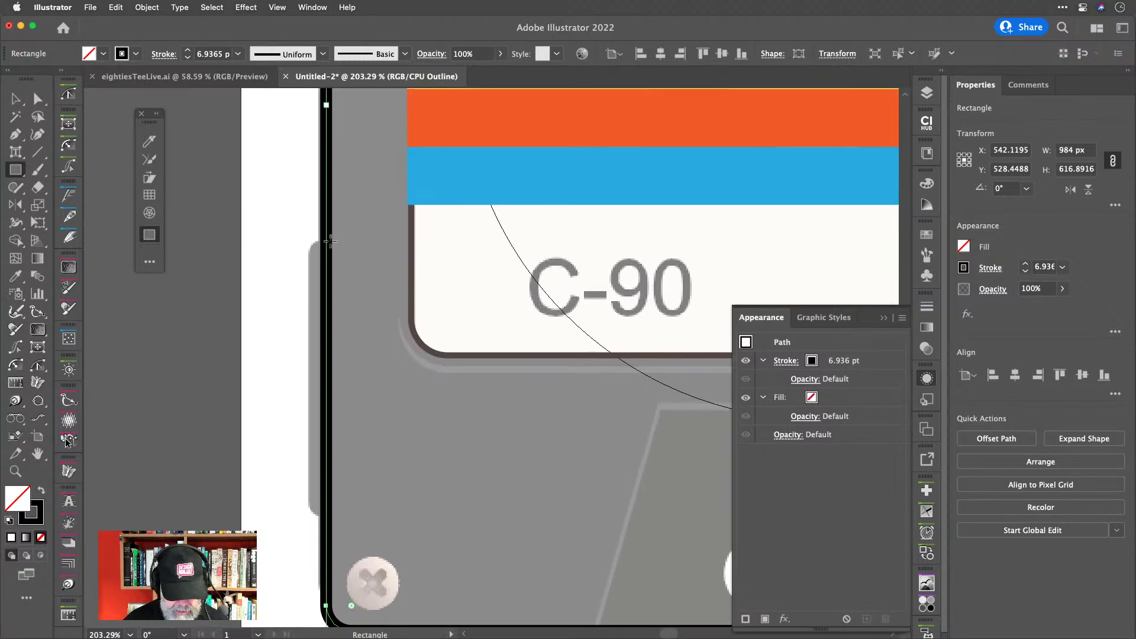
{"action": "left_click_drag", "start_coordinate": [308, 239], "coordinate": [325, 503]}
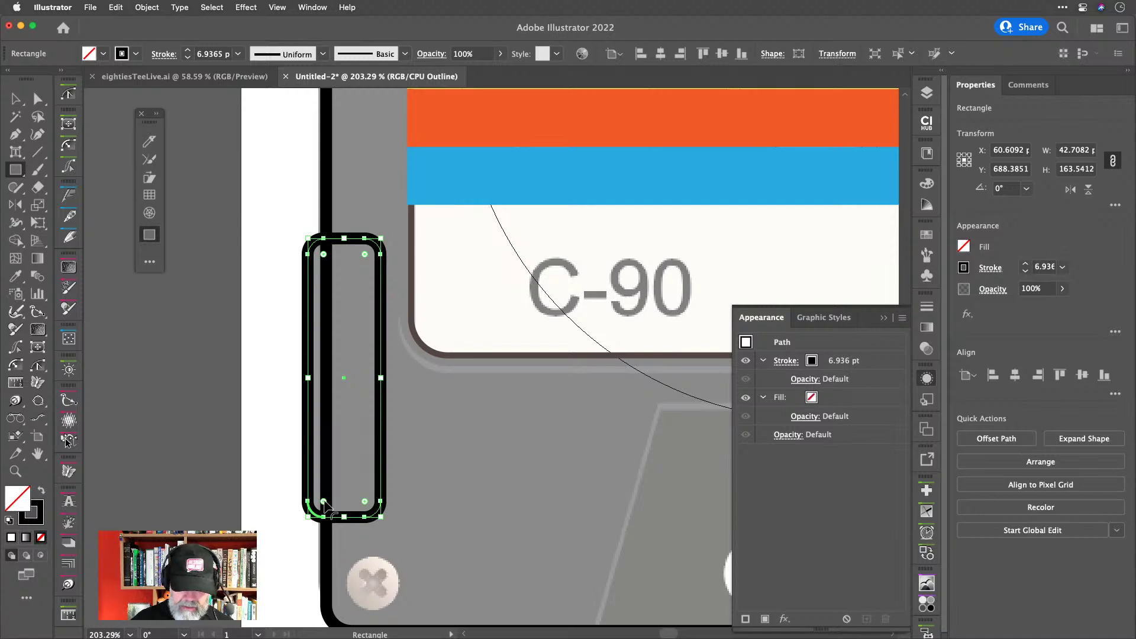
Draw a vertical line about 907 px tall through the cassette and centre it horizontally with the body rectangle.
{"action": "scroll", "coordinate": [326, 504], "scroll_direction": "down", "scroll_amount": 5}
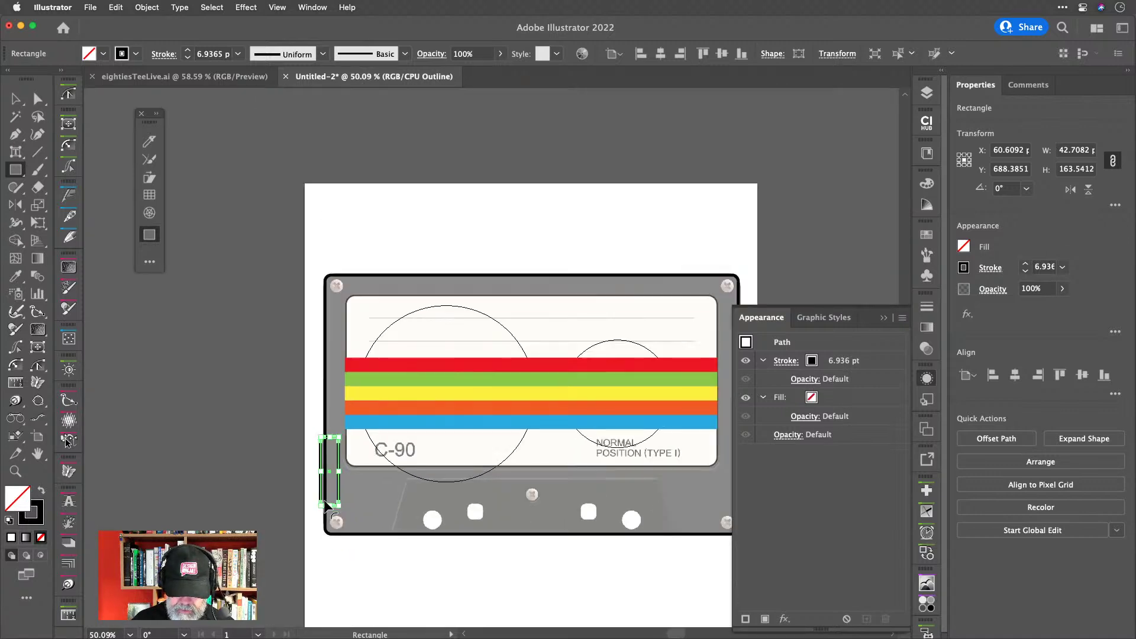
{"action": "scroll", "coordinate": [324, 502], "scroll_direction": "right", "scroll_amount": 5}
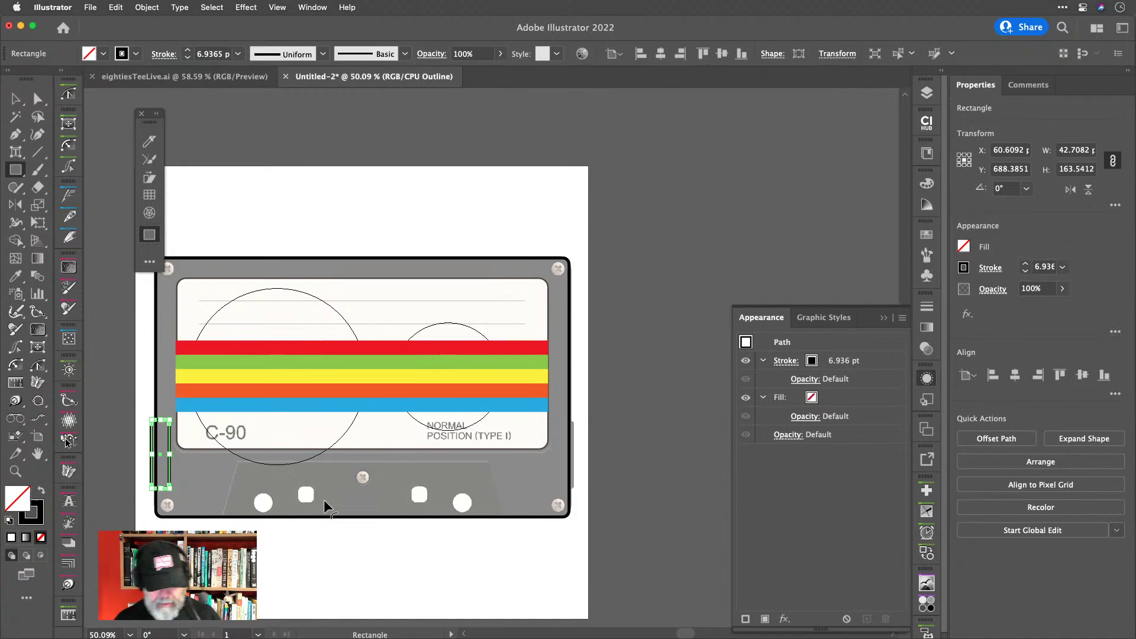
{"action": "key", "text": "backslash"}
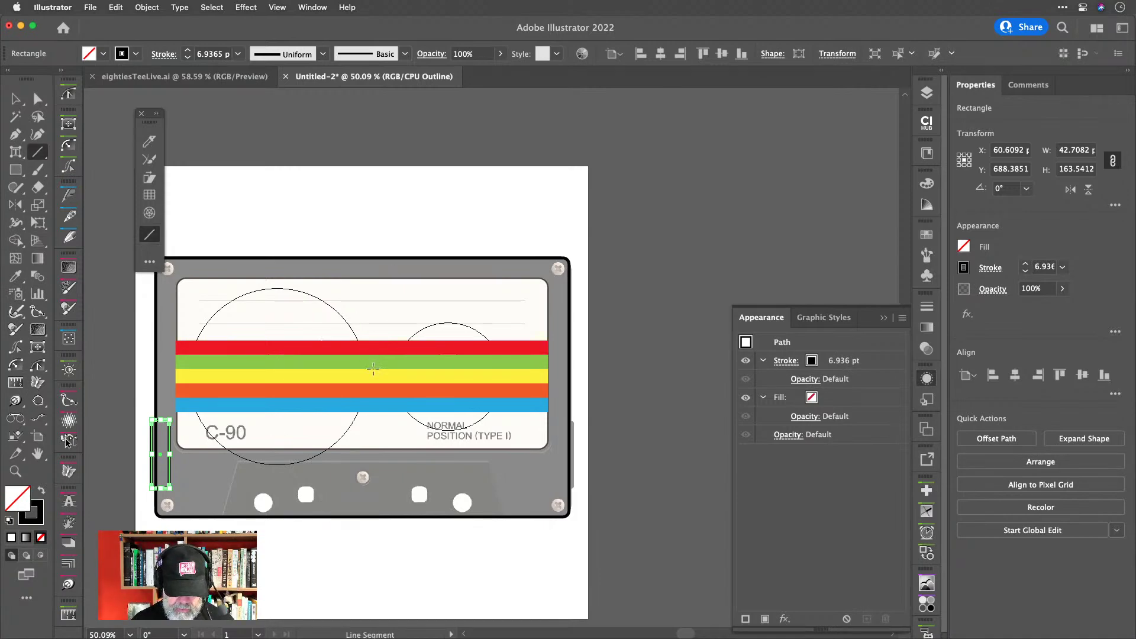
{"action": "mouse_move", "coordinate": [373, 374]}
{"action": "left_mouse_down"}
{"action": "mouse_move", "coordinate": [393, 198]}
{"action": "mouse_move", "coordinate": [383, 185]}
{"action": "left_mouse_up"}
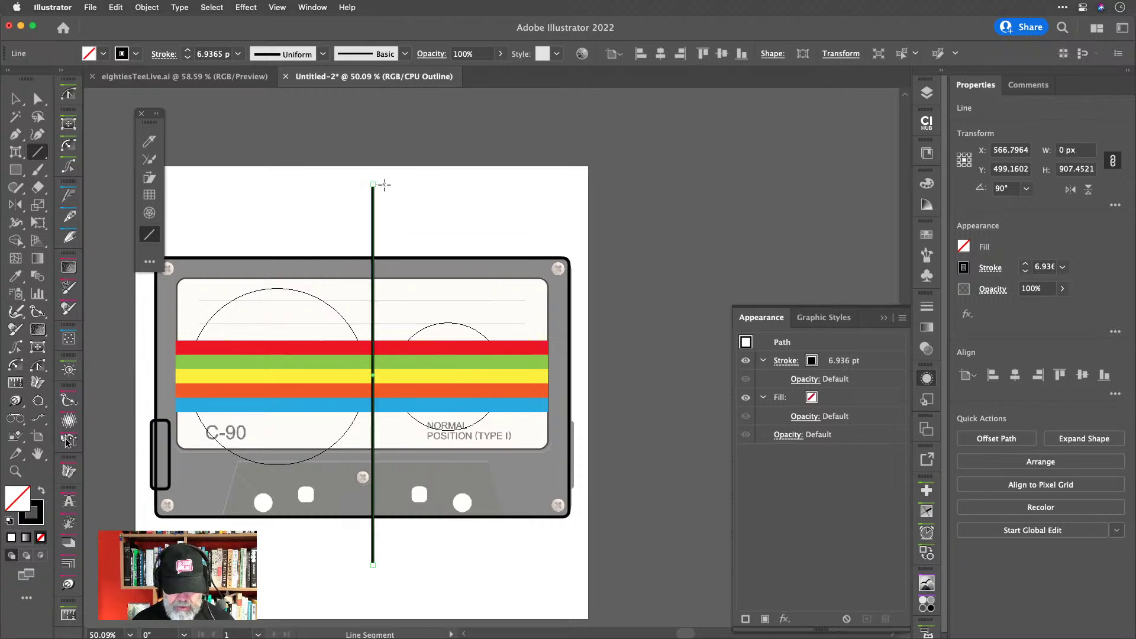
{"action": "key", "text": "v"}
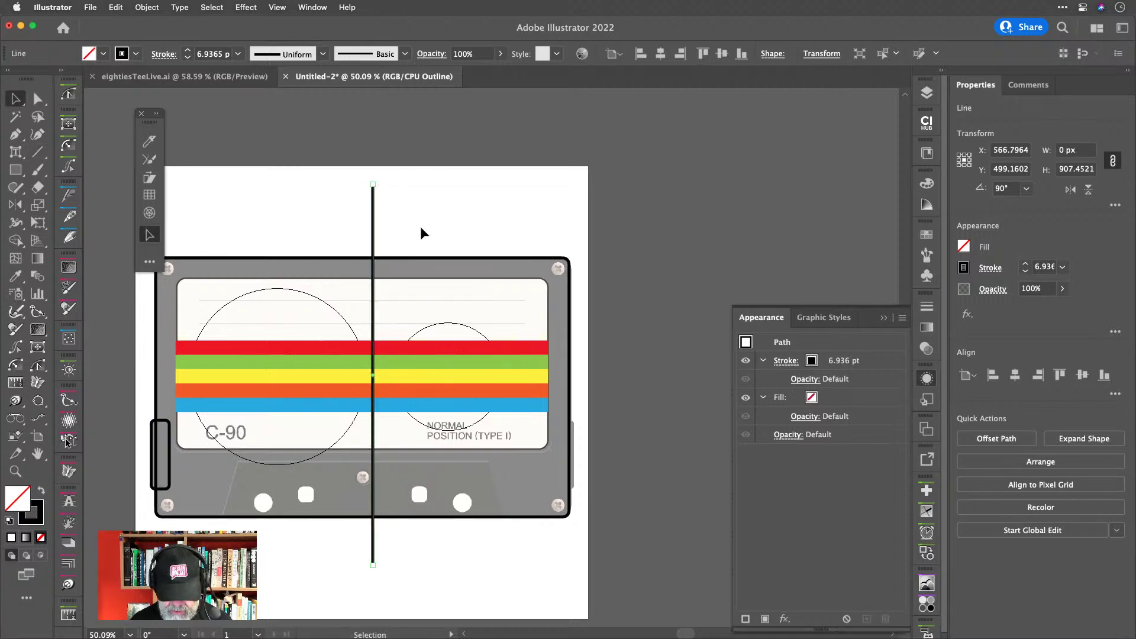
{"action": "left_click", "coordinate": [414, 258], "text": "shift"}
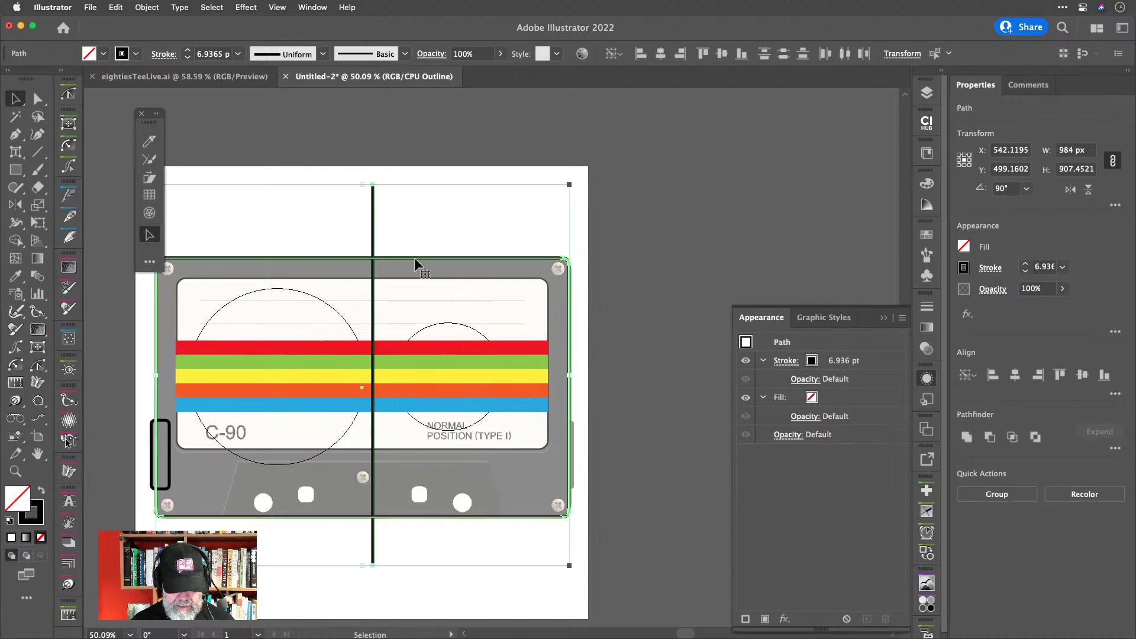
{"action": "left_click", "coordinate": [660, 54]}
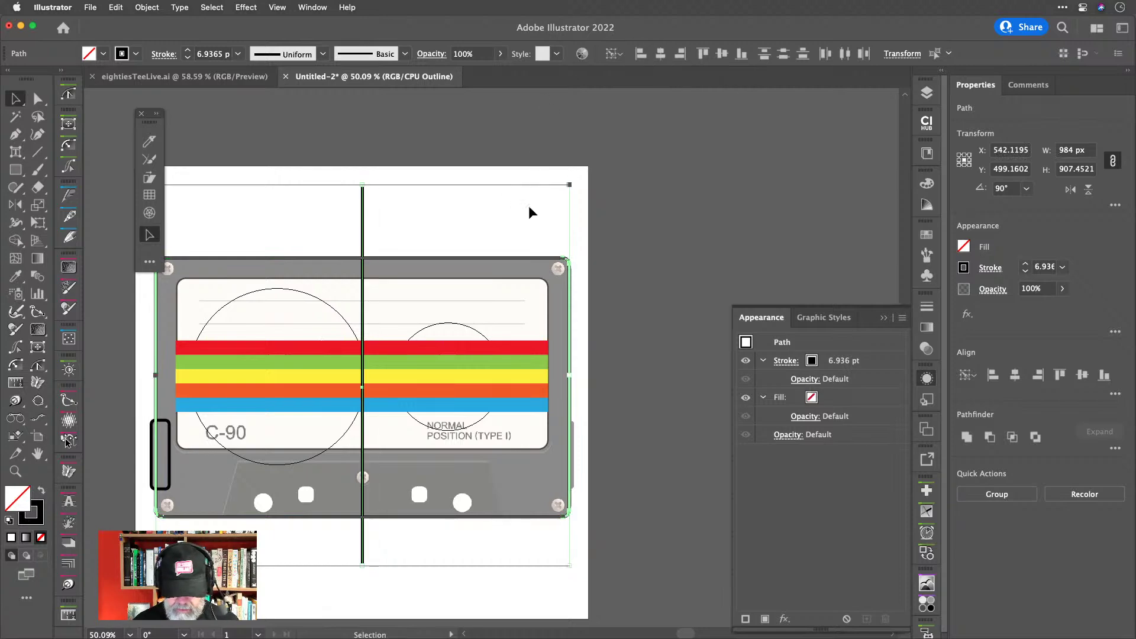
{"action": "left_click", "coordinate": [602, 226]}
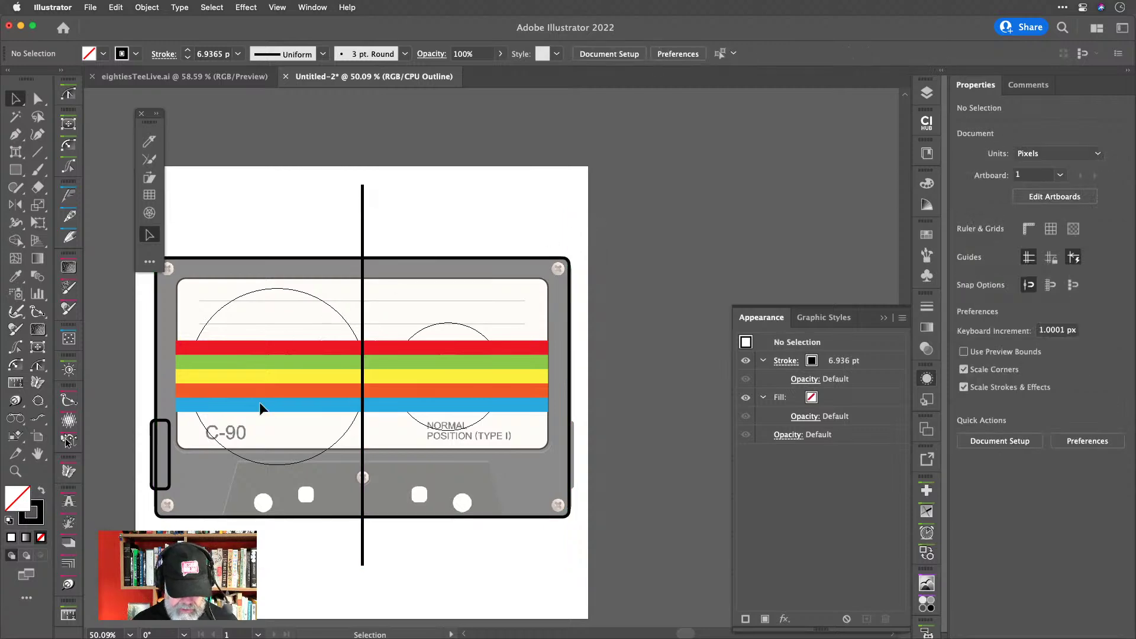
Select all the artwork and use Shape Builder to remove the part of the left tab that lies inside the cassette body.
{"action": "left_click", "coordinate": [169, 456]}
{"action": "key", "text": "o"}
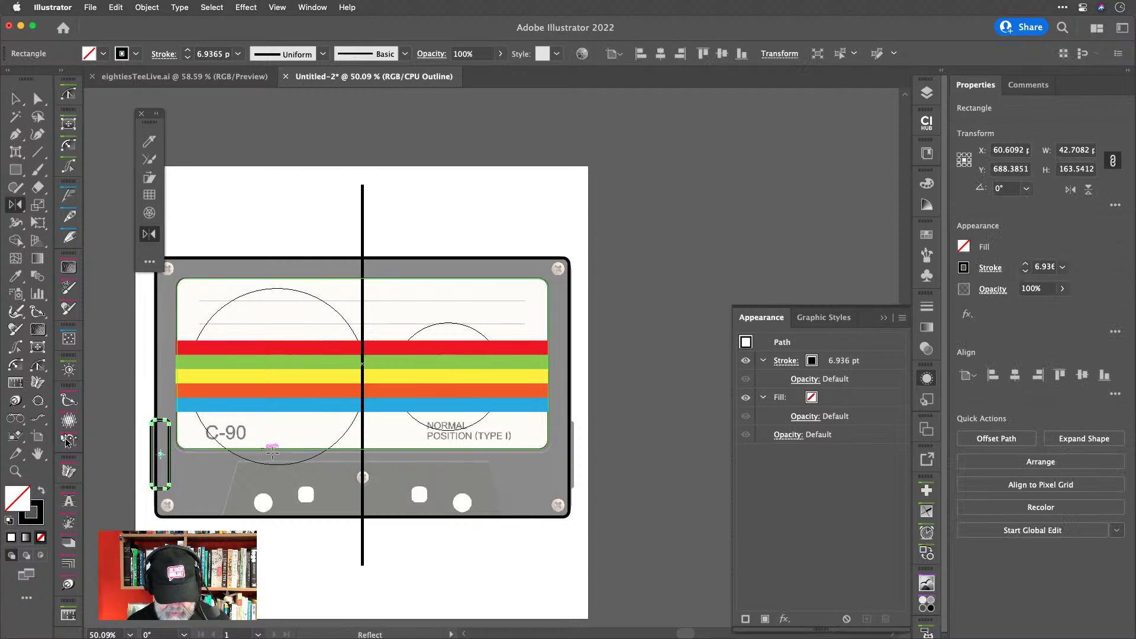
{"action": "scroll", "coordinate": [145, 447], "scroll_direction": "up", "scroll_amount": 5}
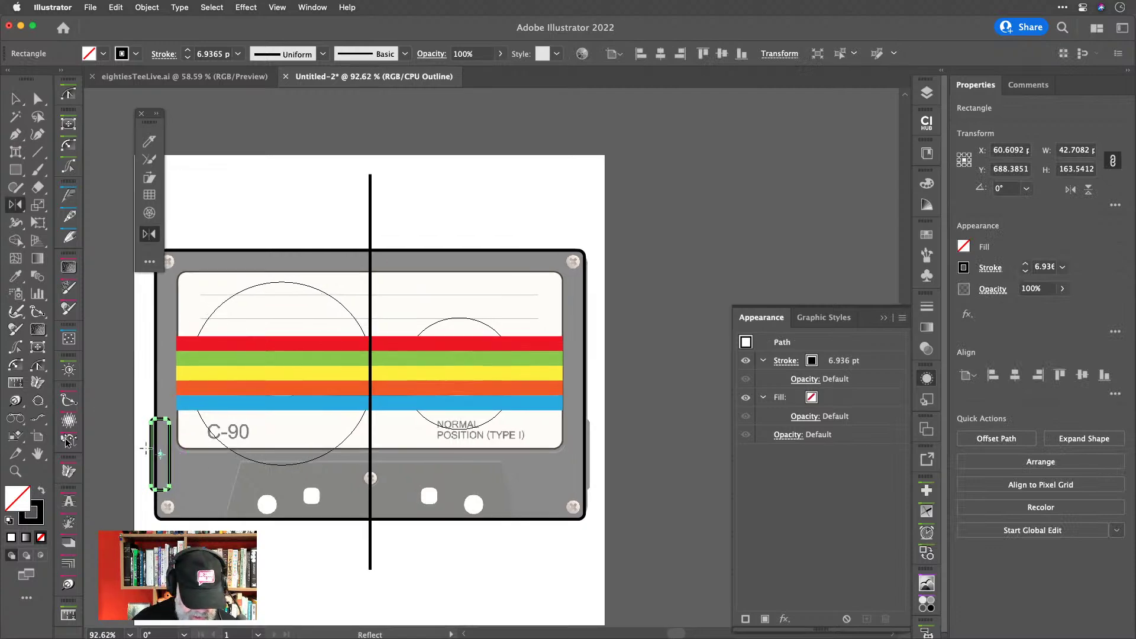
{"action": "scroll", "coordinate": [145, 446], "scroll_direction": "up", "scroll_amount": 3}
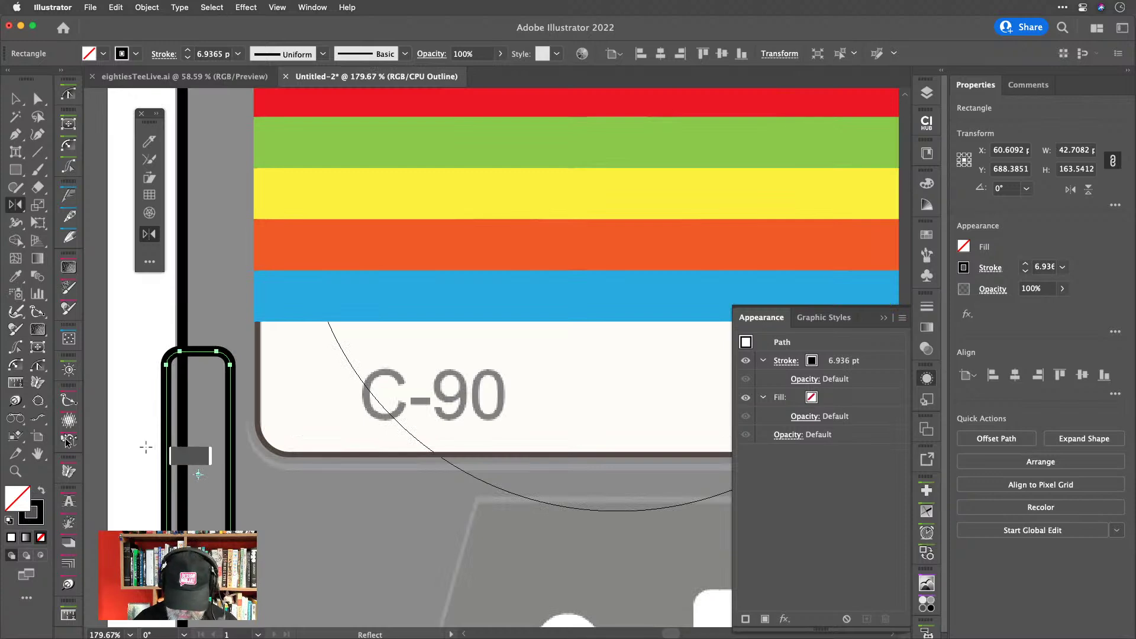
{"action": "key", "text": "super+a"}
{"action": "key", "text": "shift+m"}
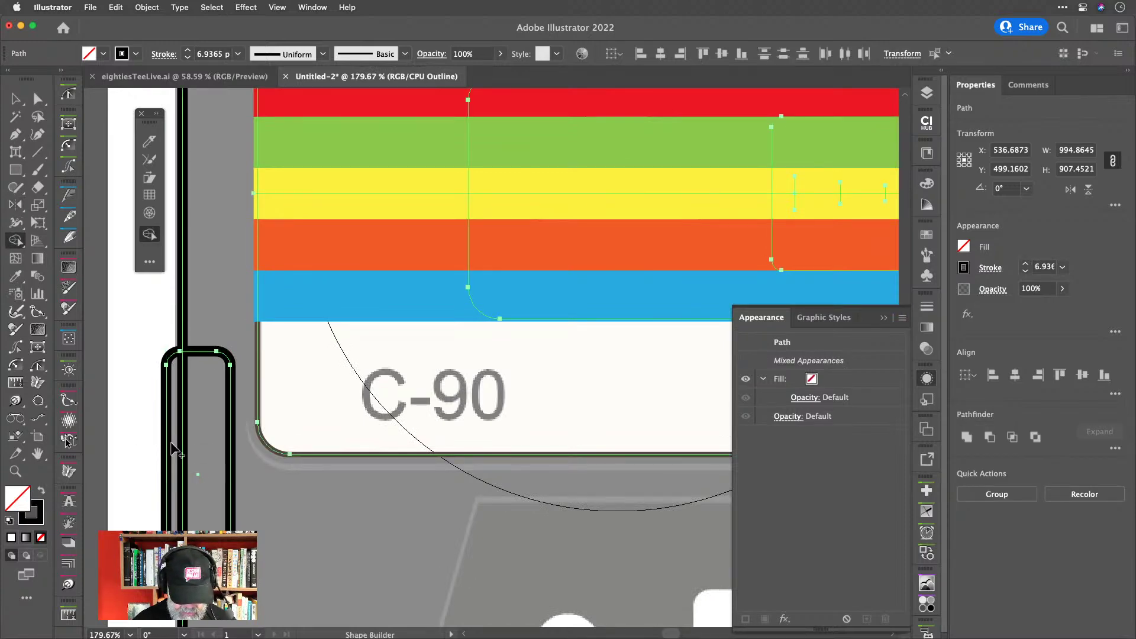
{"action": "left_click", "coordinate": [223, 445]}
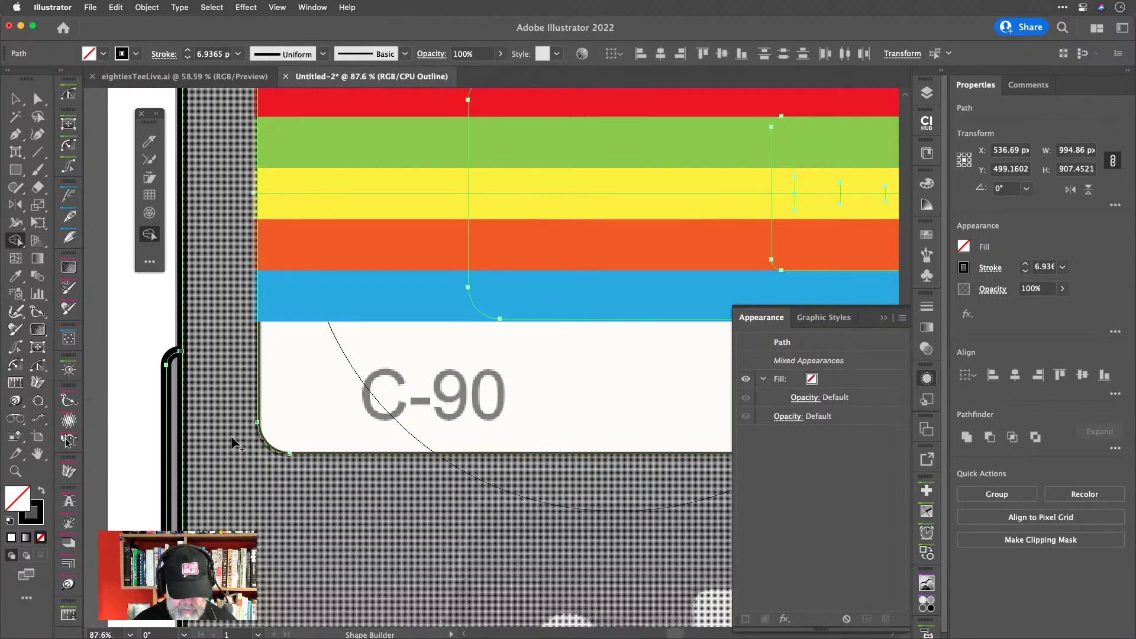
{"action": "key", "text": "super+0"}
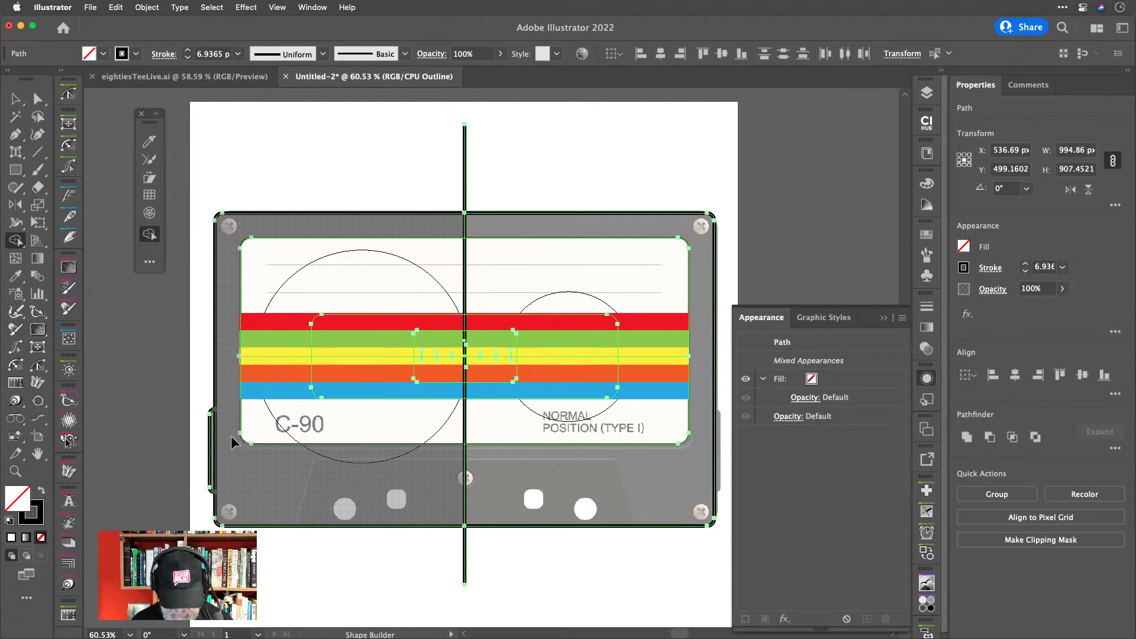
{"action": "key", "text": "v"}
{"action": "left_click", "coordinate": [182, 408]}
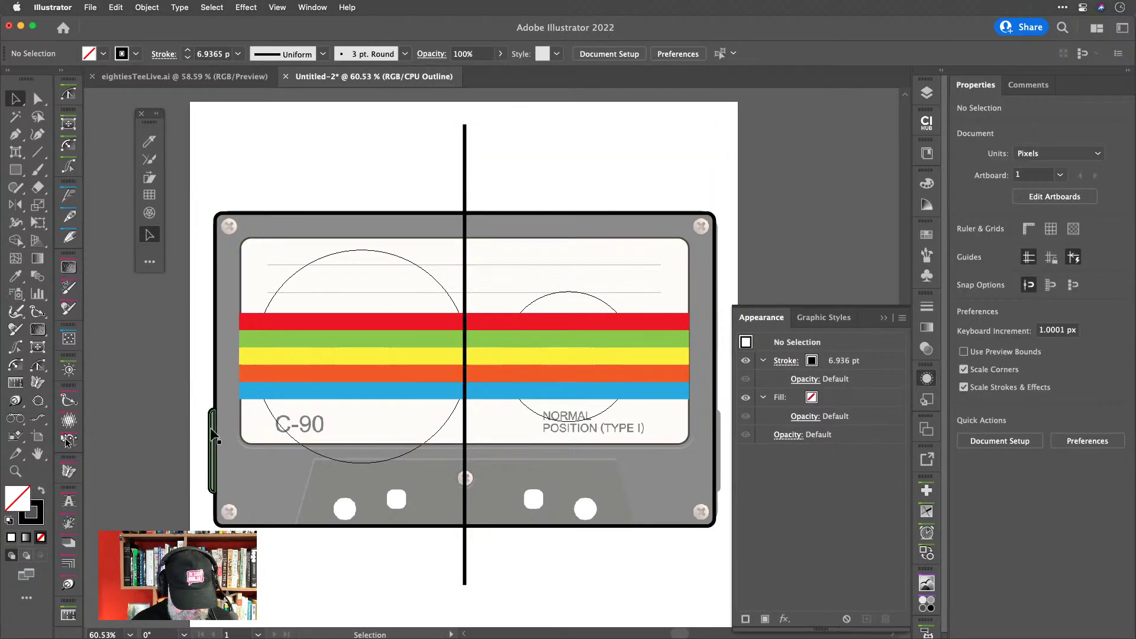
Reflect a copy of the left tab vertically across the centre line onto the cassette's right side.
{"action": "left_click", "coordinate": [211, 432]}
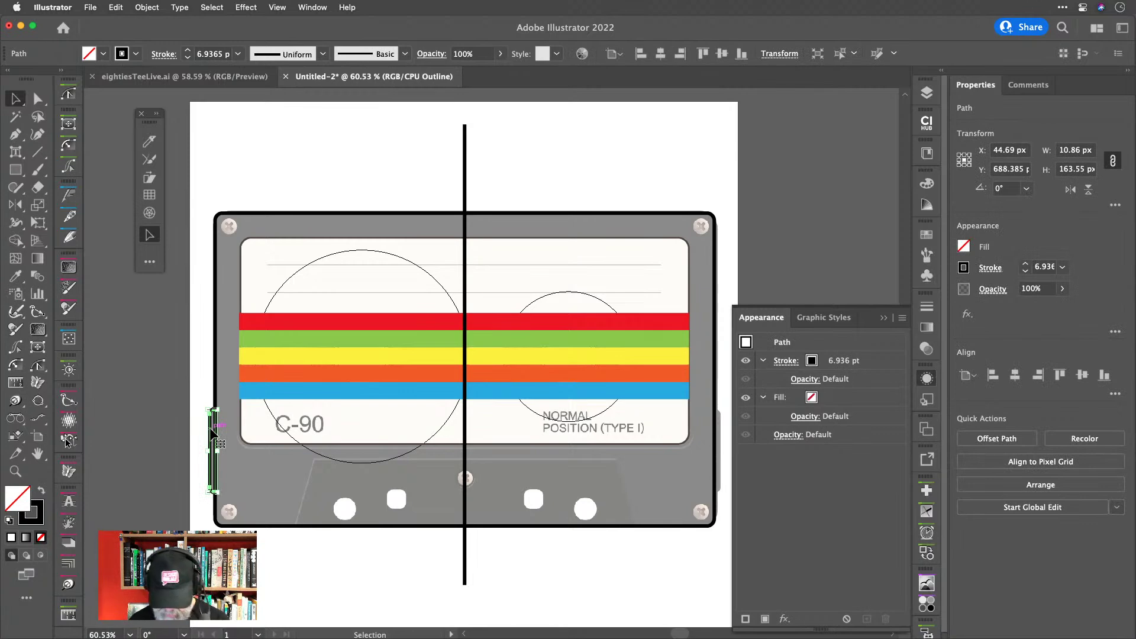
{"action": "key", "text": "o"}
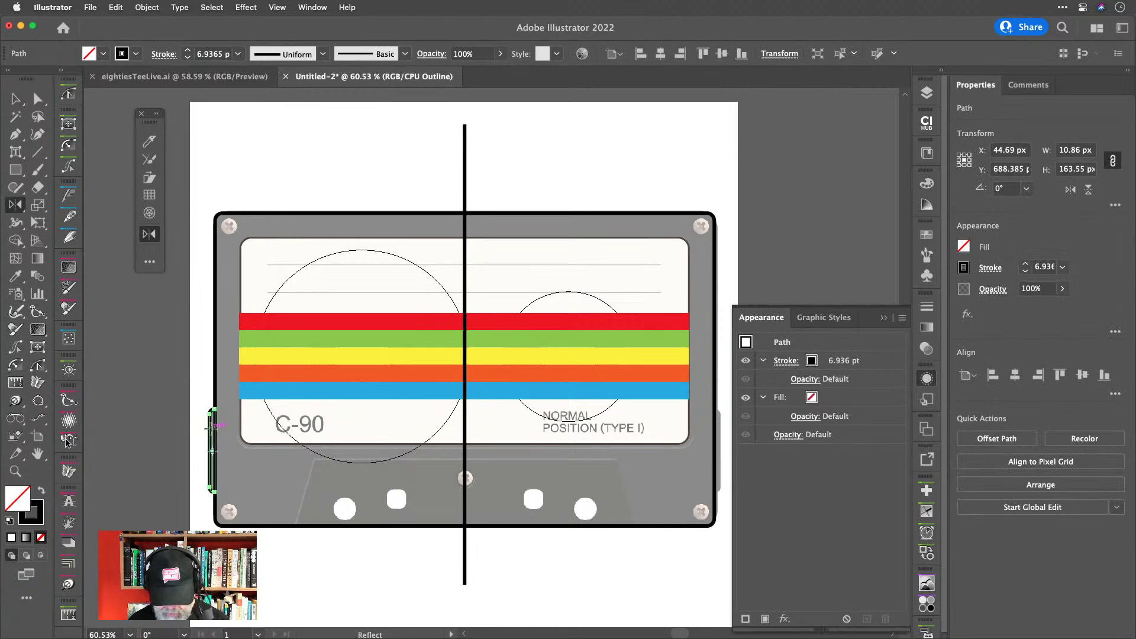
{"action": "left_click", "coordinate": [465, 439], "text": "alt"}
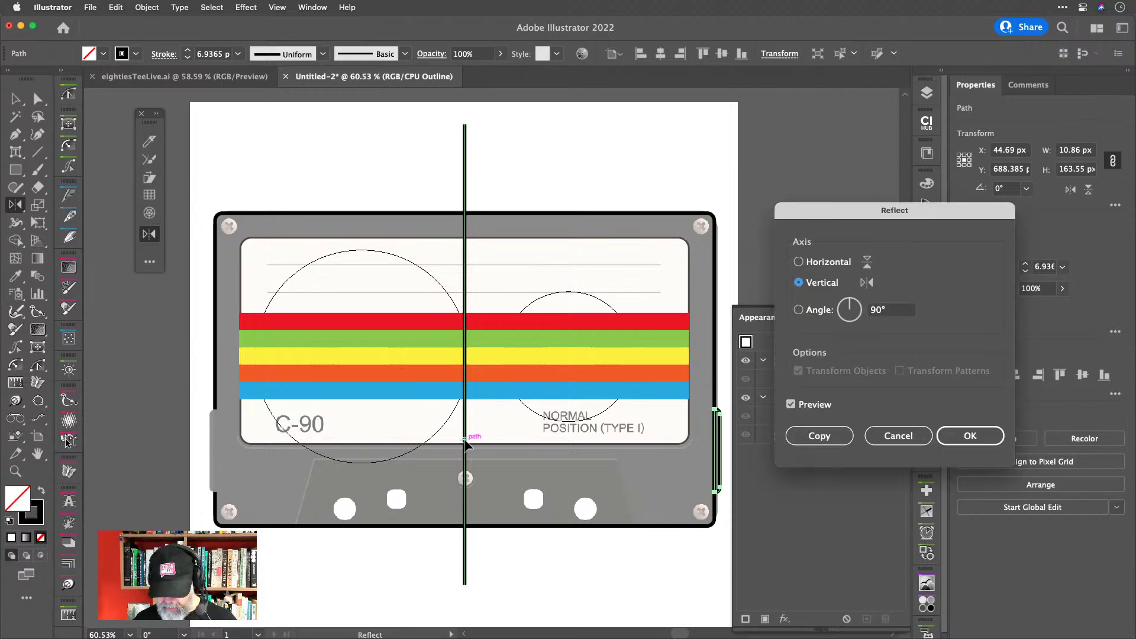
{"action": "key", "text": "alt+Return"}
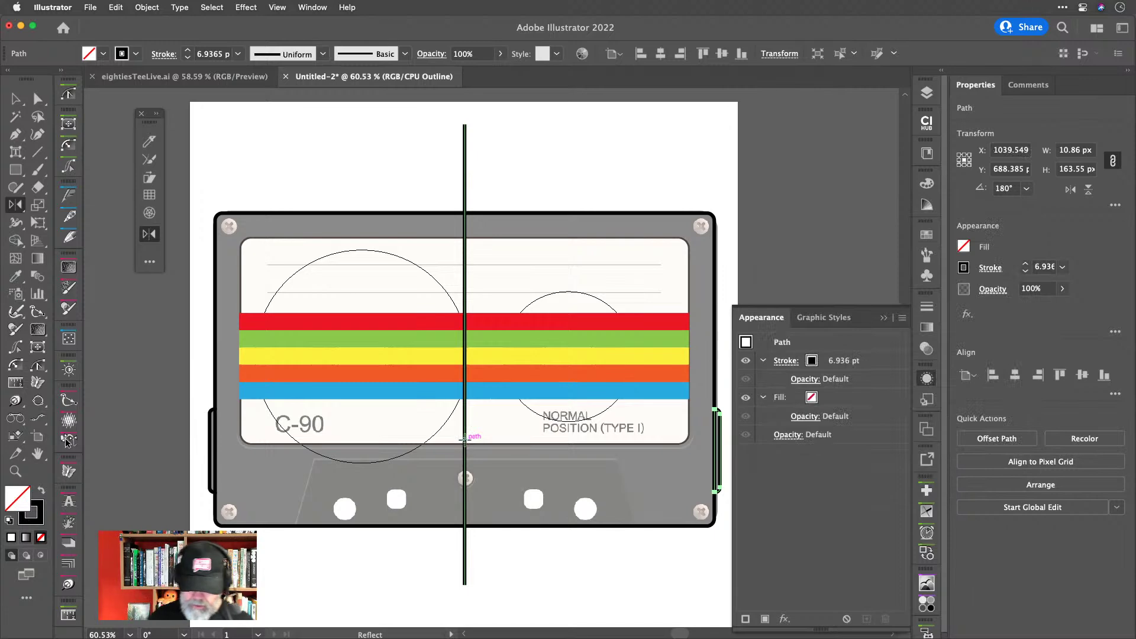
{"action": "key", "text": "v"}
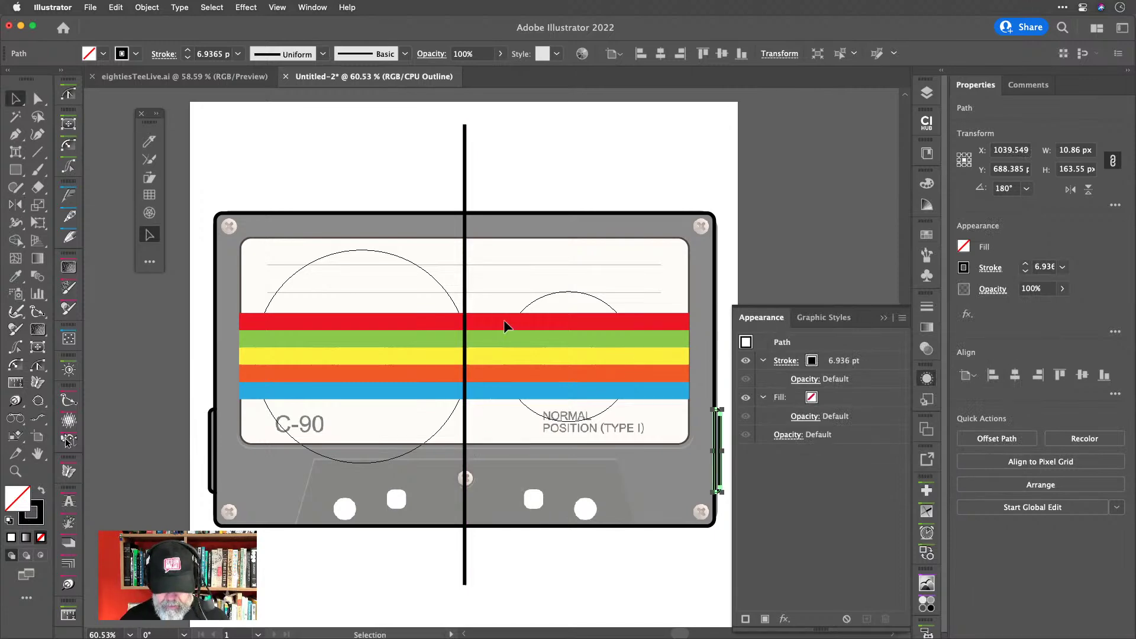
Shorten the vertical centre line from its upper end to about 72 px so it sits below the cassette.
{"action": "left_click", "coordinate": [477, 171]}
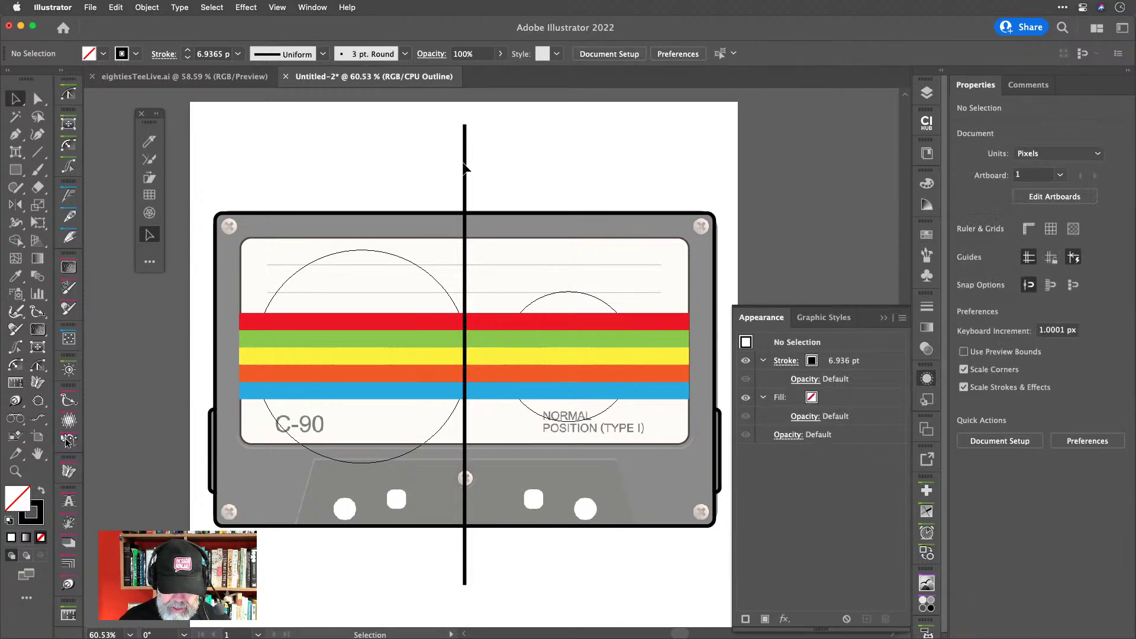
{"action": "left_click", "coordinate": [465, 167]}
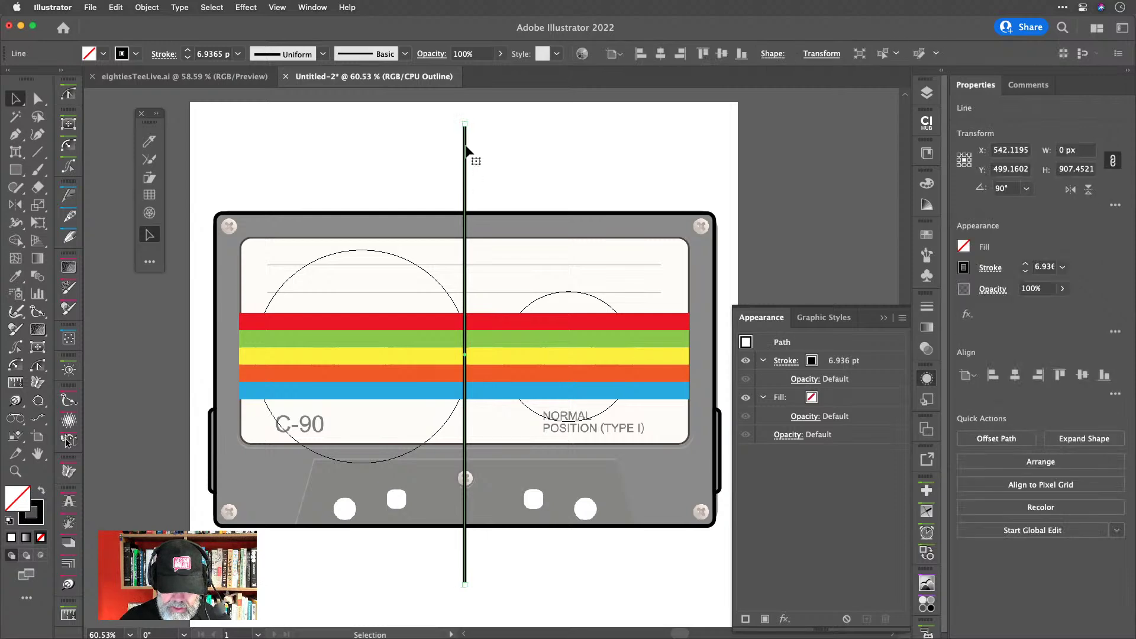
{"action": "left_click_drag", "start_coordinate": [466, 127], "coordinate": [464, 553]}
Move the short centre line down to the artboard's lower edge and lock it.
{"action": "scroll", "coordinate": [536, 555], "scroll_direction": "down", "scroll_amount": 4}
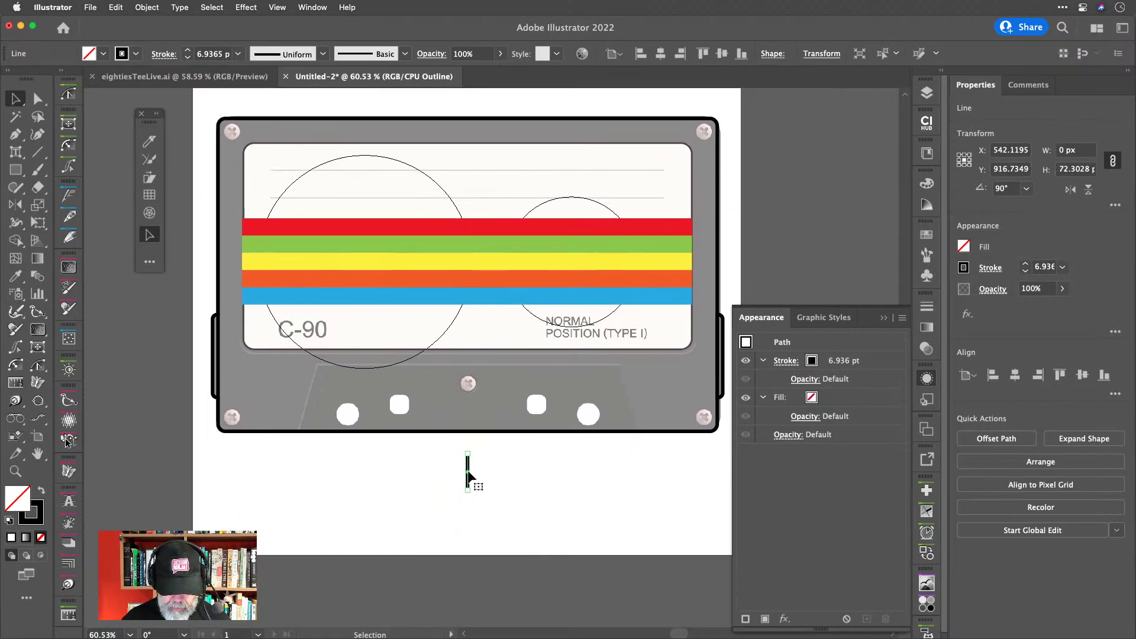
{"action": "left_click_drag", "start_coordinate": [467, 473], "coordinate": [468, 539]}
{"action": "left_click", "coordinate": [502, 527]}
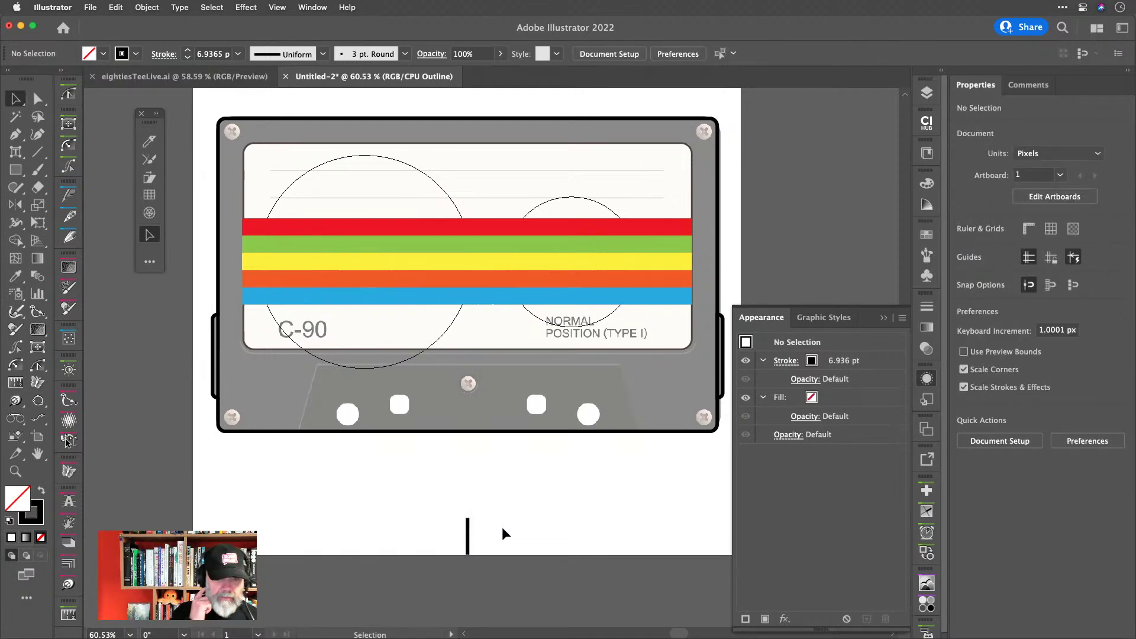
{"action": "left_click", "coordinate": [468, 532]}
{"action": "key", "text": "super+2"}
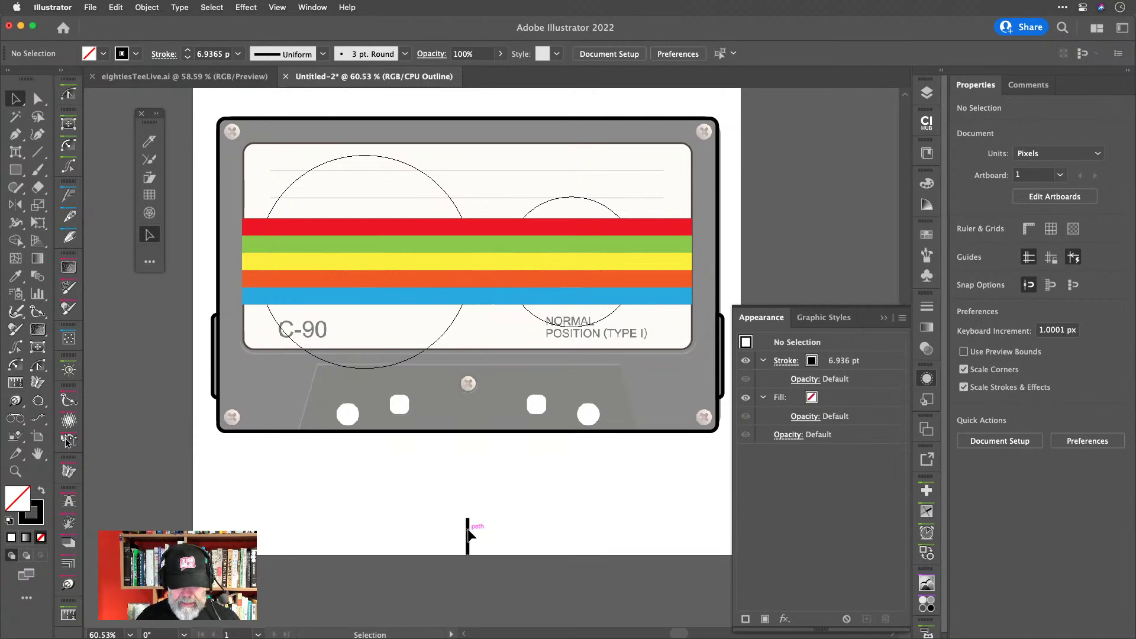
Unite the cassette body outline and its two side tabs into a single path.
{"action": "left_click", "coordinate": [220, 361]}
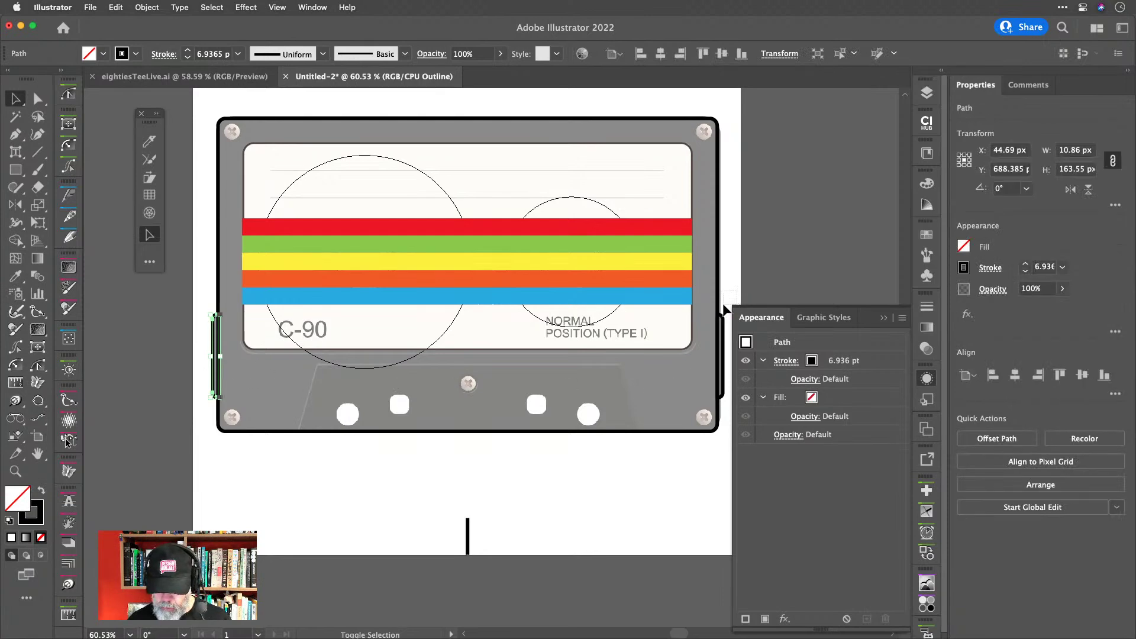
{"action": "left_click", "coordinate": [713, 327], "text": "shift"}
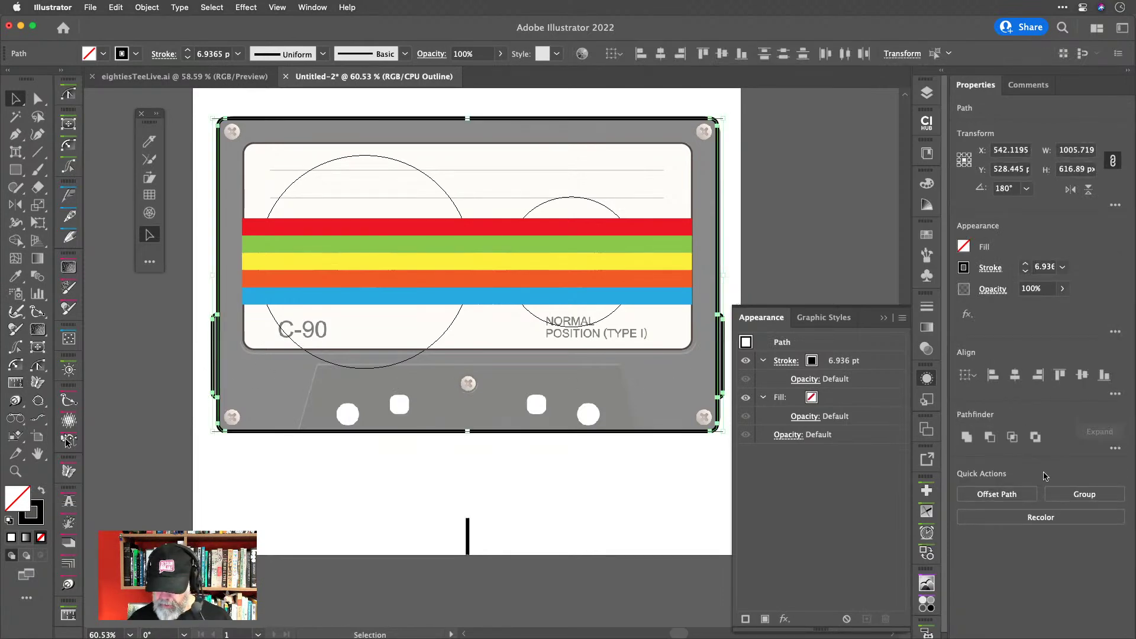
{"action": "left_click", "coordinate": [967, 438]}
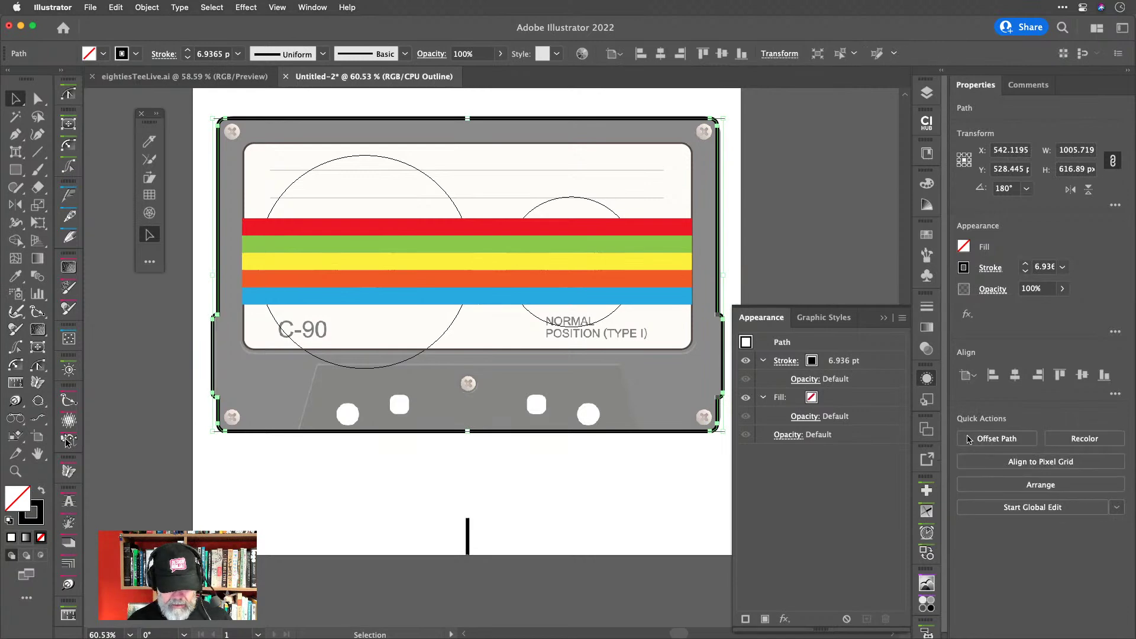
{"action": "left_click", "coordinate": [314, 481]}
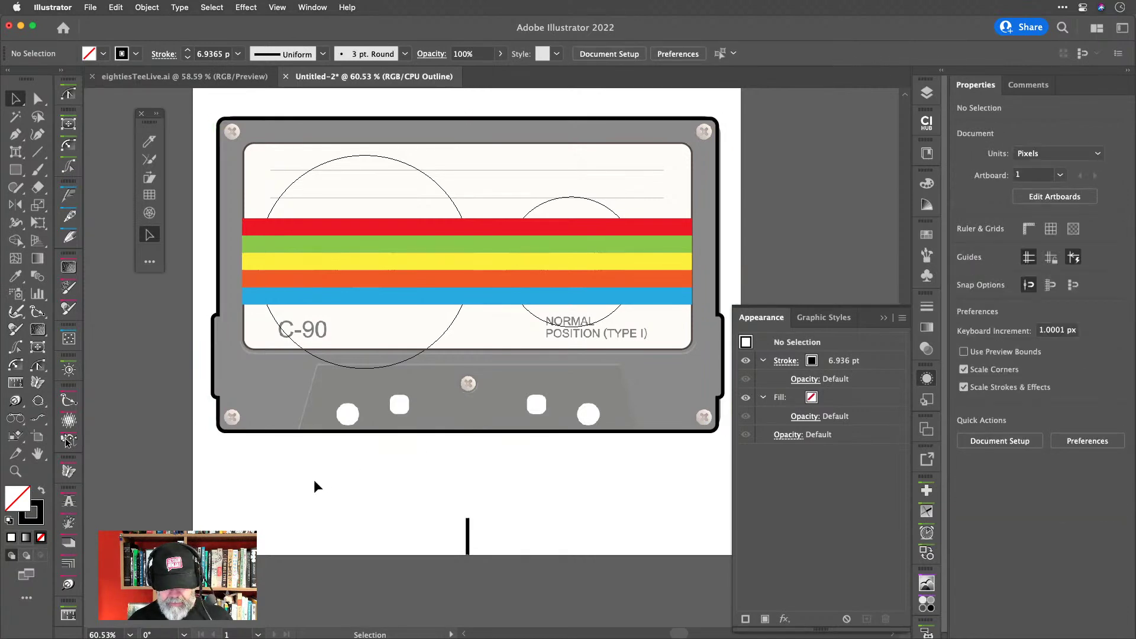
Draw a rectangle about 597 by 230 px from the upper edge of the cassette's lower trapezoid panel to below the body.
{"action": "scroll", "coordinate": [314, 479], "scroll_direction": "up", "scroll_amount": 1}
{"action": "scroll", "coordinate": [314, 480], "scroll_direction": "right", "scroll_amount": 3}
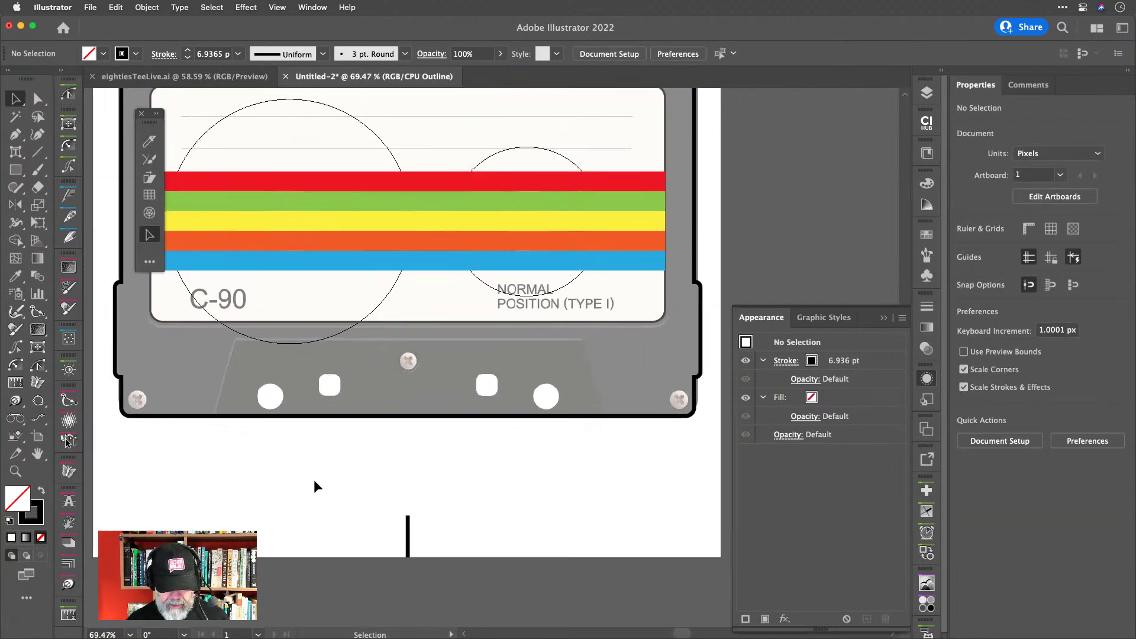
{"action": "scroll", "coordinate": [285, 468], "scroll_direction": "up", "scroll_amount": 1}
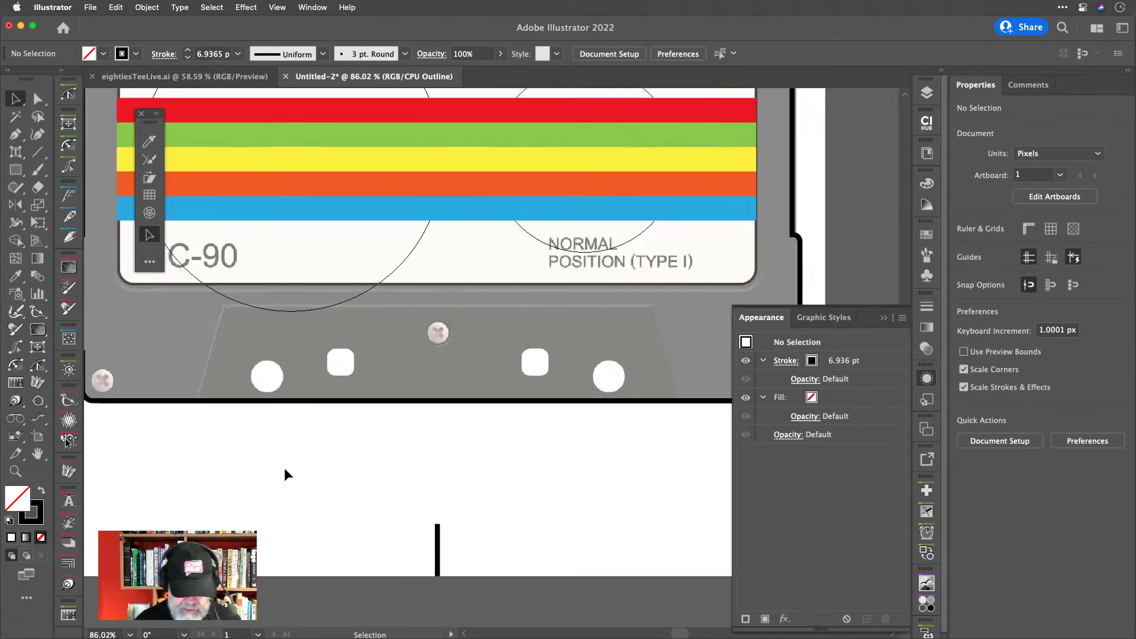
{"action": "key", "text": "m"}
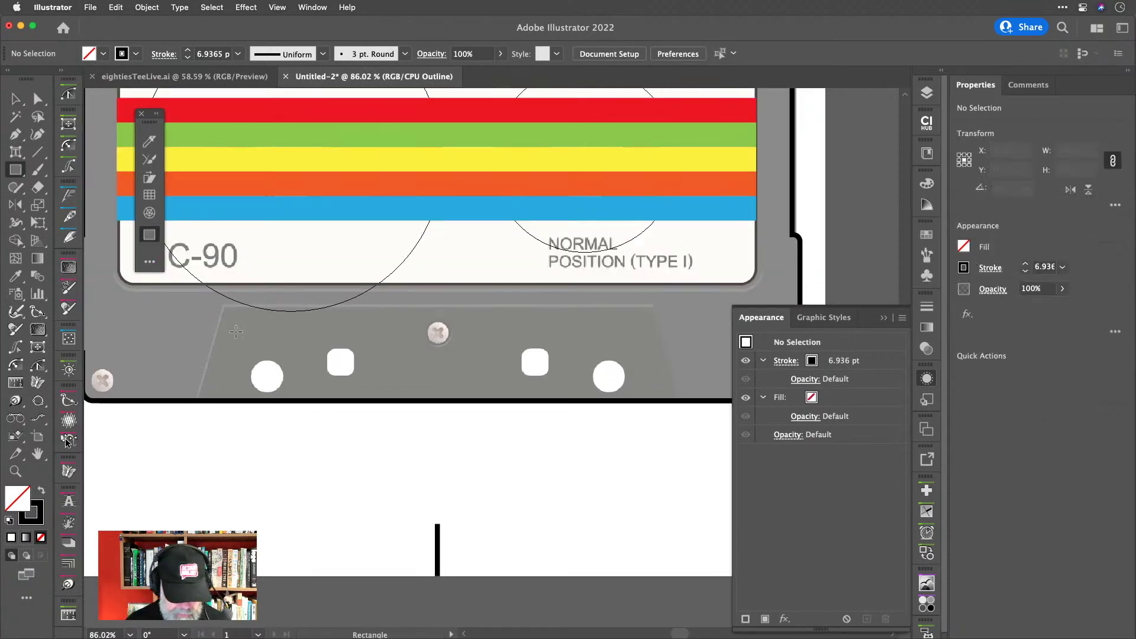
{"action": "mouse_move", "coordinate": [222, 307]}
{"action": "left_mouse_down"}
{"action": "mouse_move", "coordinate": [375, 459]}
{"action": "mouse_move", "coordinate": [653, 474]}
{"action": "left_mouse_up"}
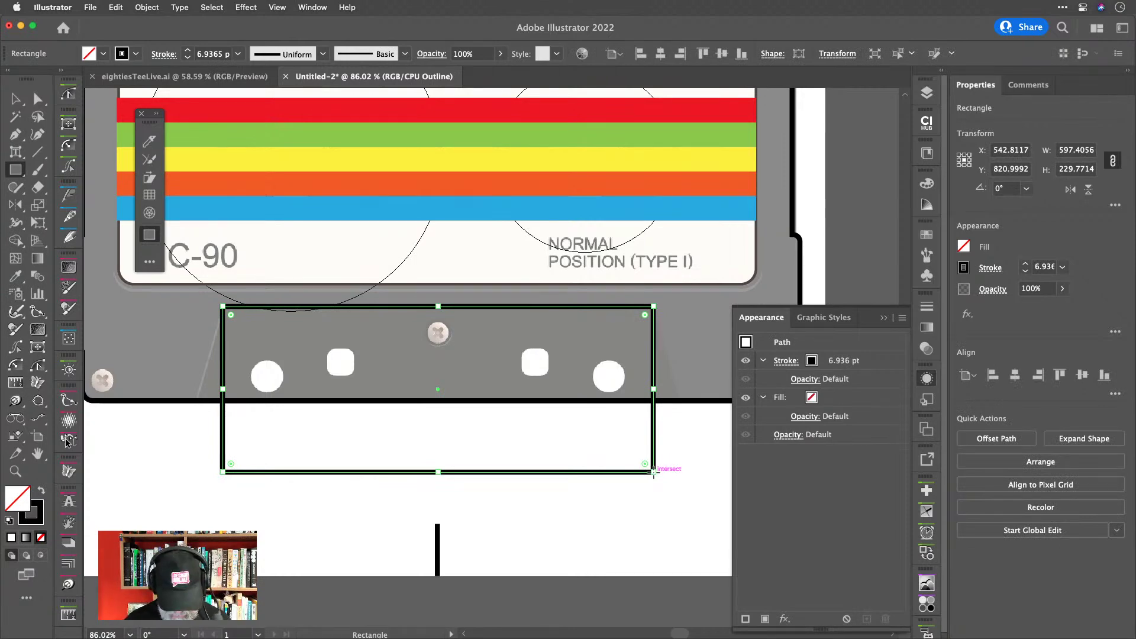
Delete the bottom segment of the rectangle over the lower panel, leaving it open below.
{"action": "key", "text": "a"}
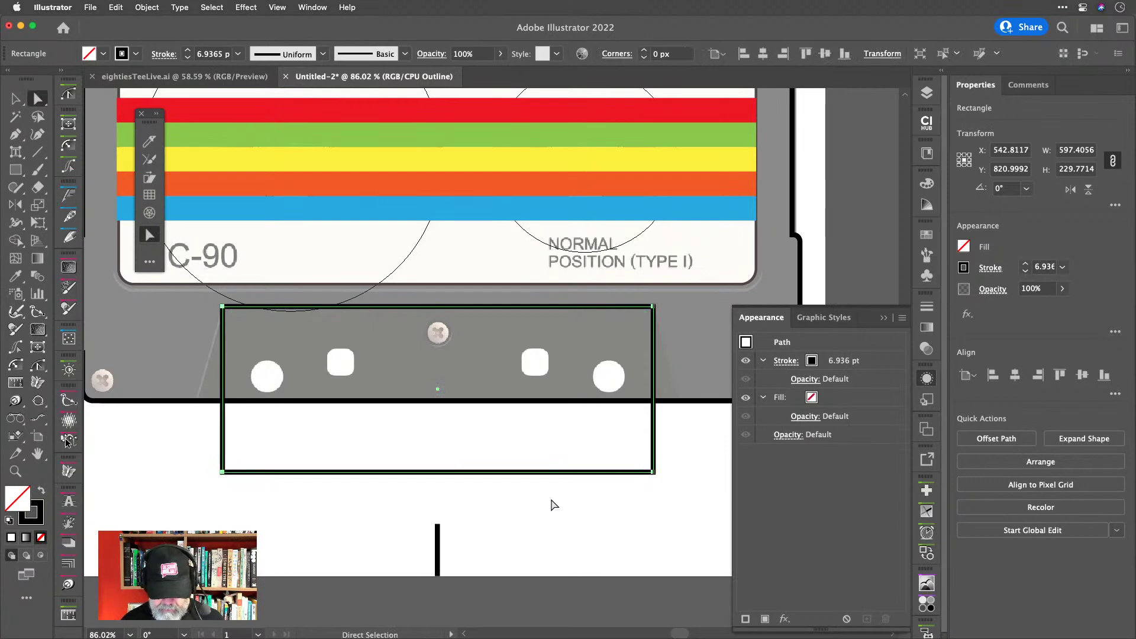
{"action": "left_click", "coordinate": [547, 500]}
{"action": "left_click", "coordinate": [531, 473]}
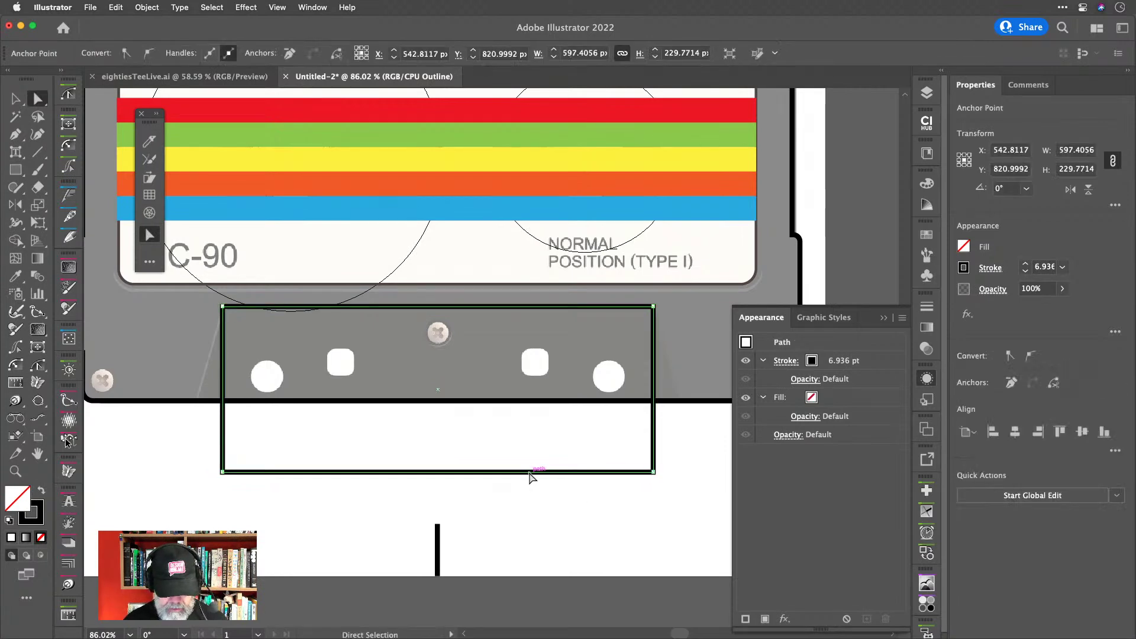
{"action": "key", "text": "BackSpace"}
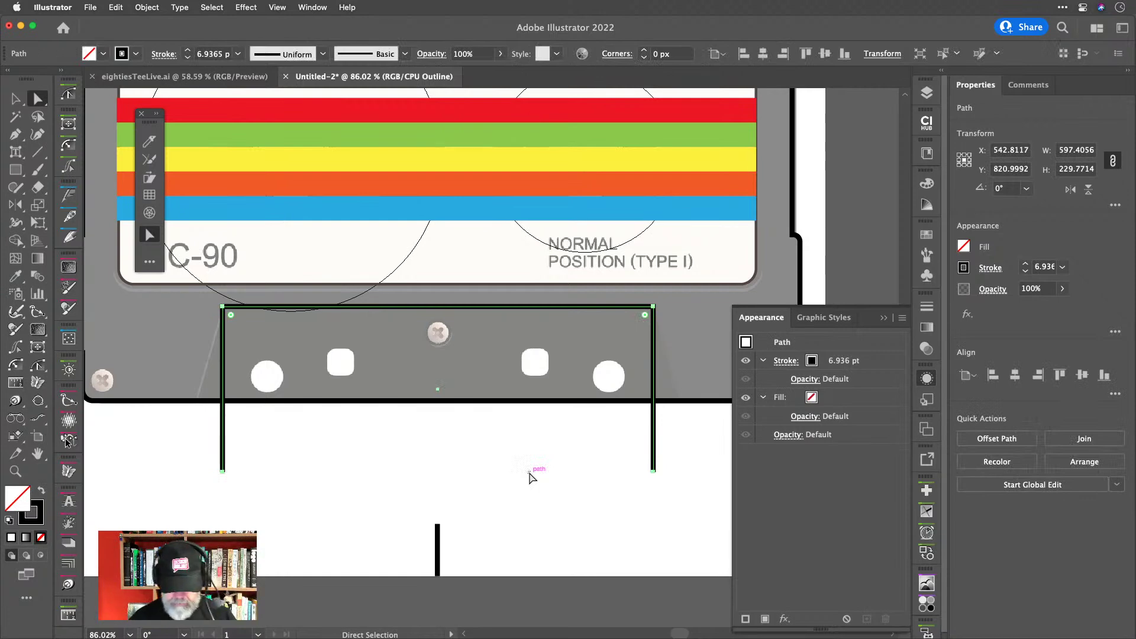
Raise the open rectangle's two lower end points to the cassette's bottom edge, giving a height of about 131 px.
{"action": "left_click_drag", "start_coordinate": [194, 481], "coordinate": [683, 464]}
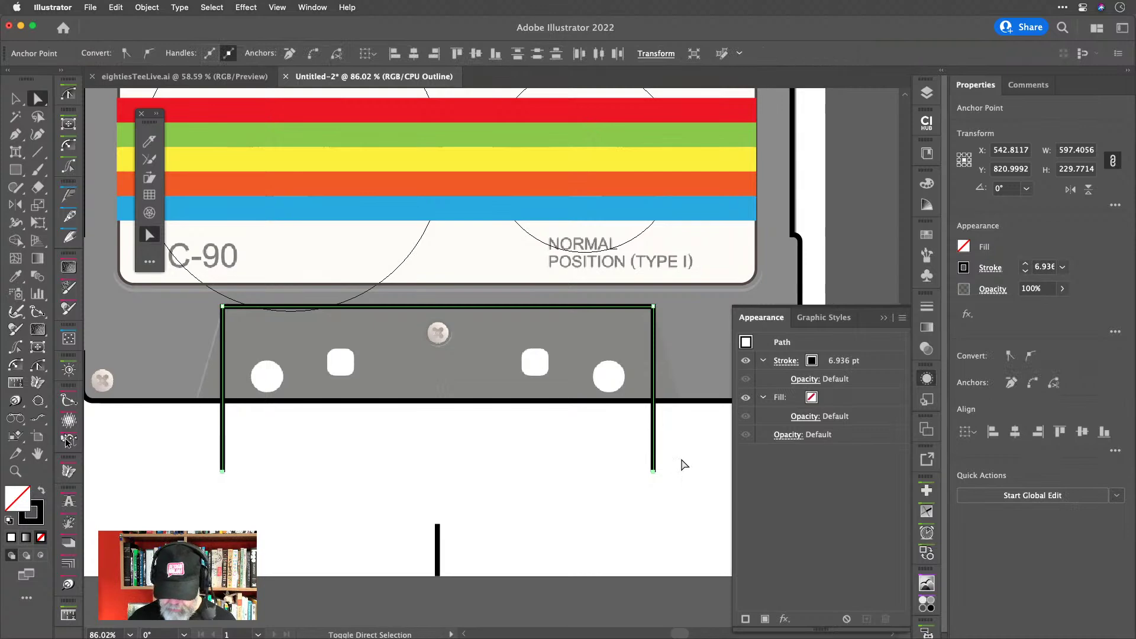
{"action": "key", "text": "Up"}
{"action": "key", "text": "Up"}
{"action": "key", "text": "Up"}
{"action": "key", "text": "Up"}
{"action": "key", "text": "Up"}
{"action": "key", "text": "Up"}
{"action": "key", "text": "Up"}
{"action": "key", "text": "Up"}
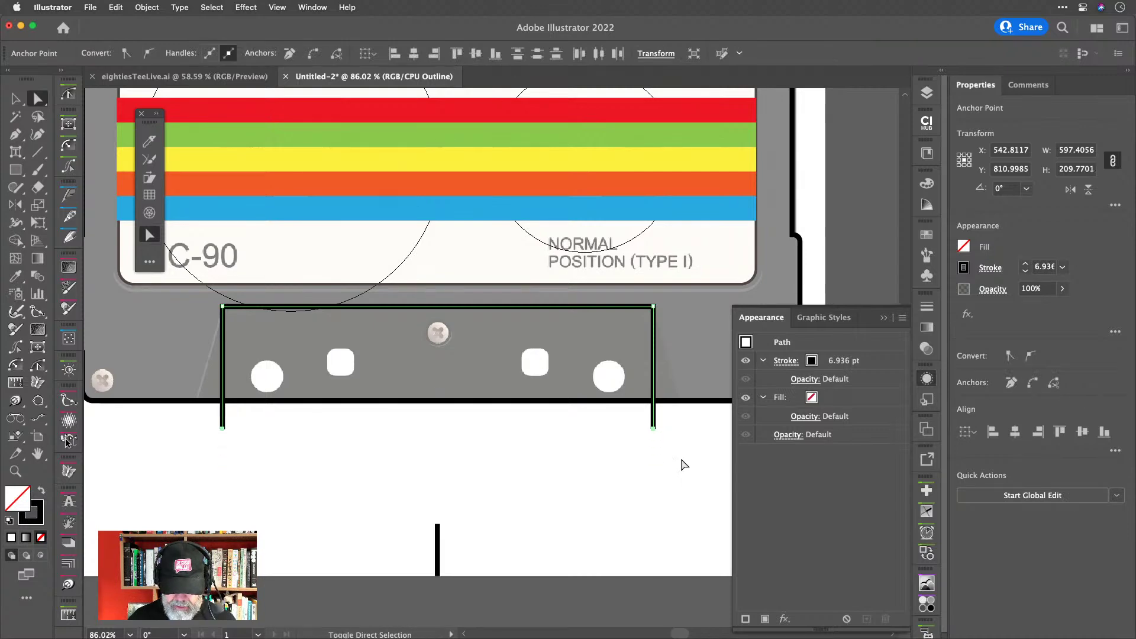
{"action": "key", "text": "Up"}
{"action": "key", "text": "Up"}
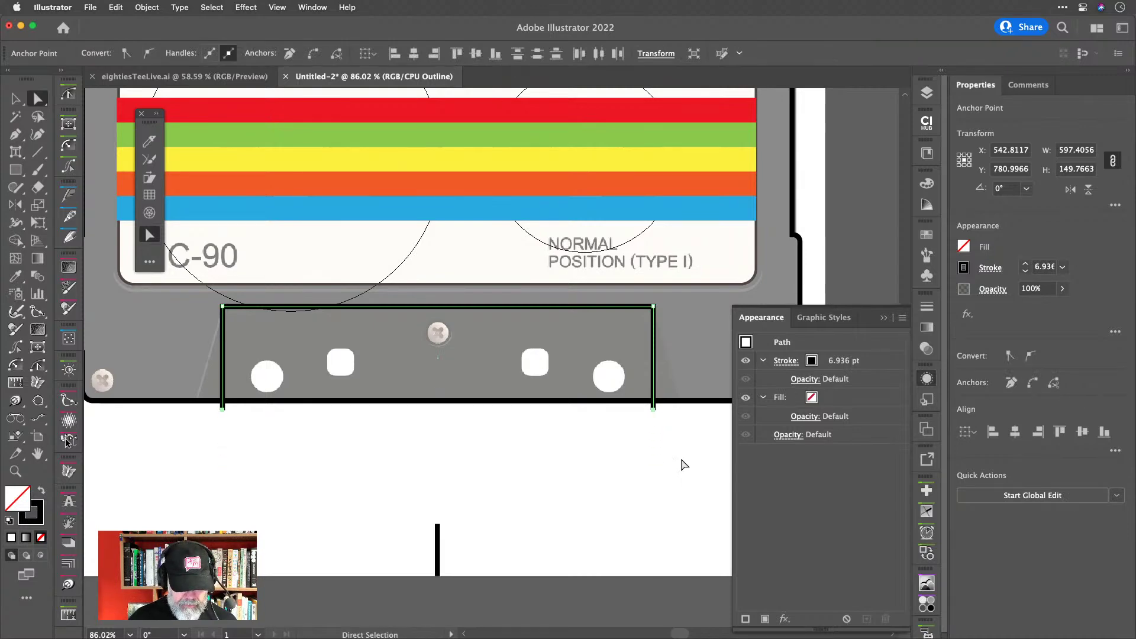
{"action": "key", "text": "Up"}
{"action": "key", "text": "Up"}
{"action": "key", "text": "Up"}
{"action": "key", "text": "Up"}
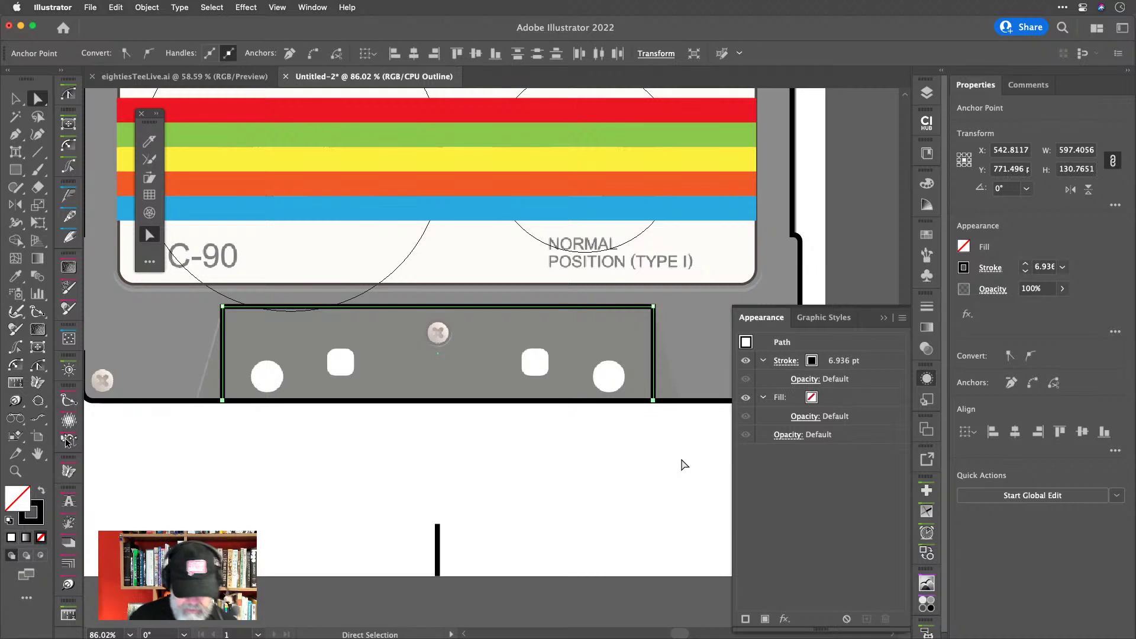
Scale the two lower end points uniformly to 112% so the outline flares into the panel's trapezoid shape.
{"action": "key", "text": "s"}
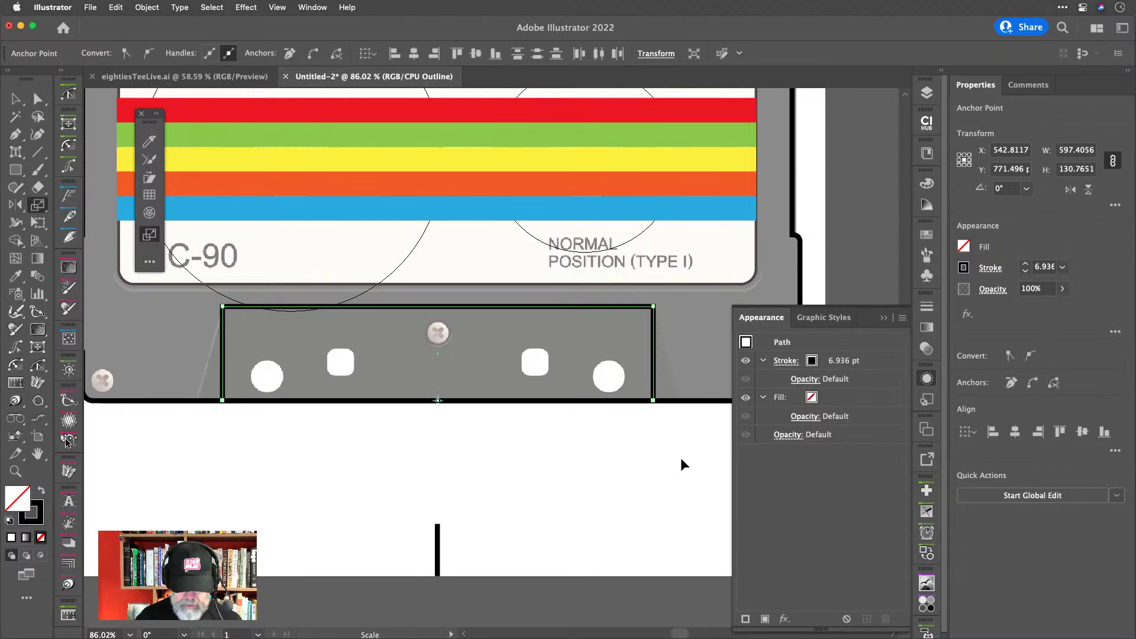
{"action": "key", "text": "Return"}
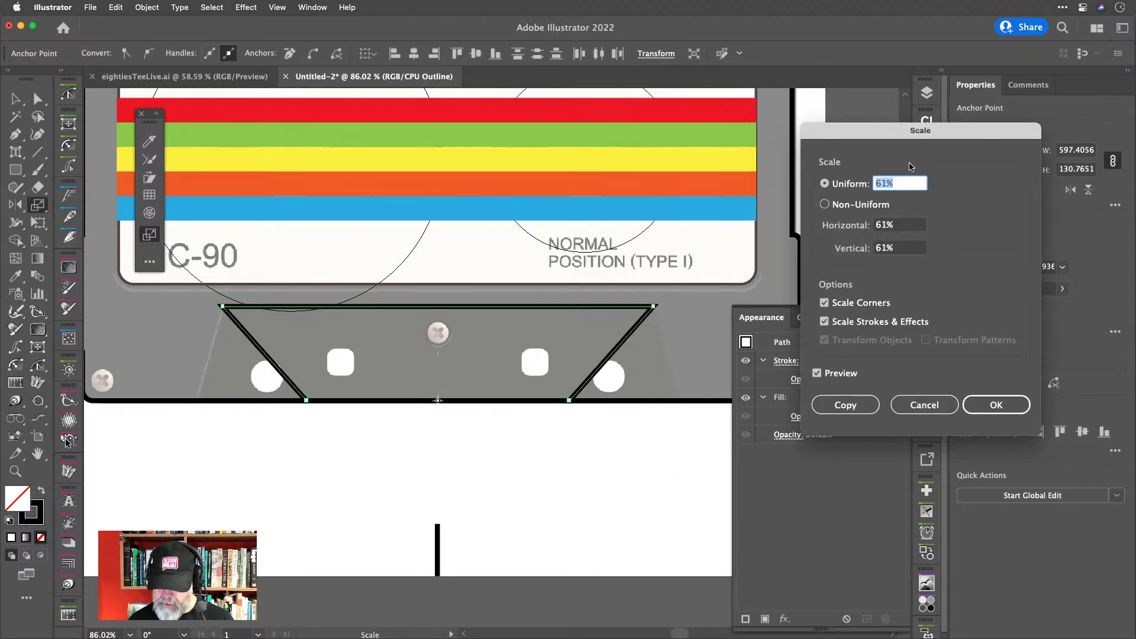
{"action": "key", "text": "Up"}
{"action": "key", "text": "Up"}
{"action": "key", "text": "Up"}
{"action": "key", "text": "Up"}
{"action": "key", "text": "Up"}
{"action": "key", "text": "Up"}
{"action": "key", "text": "Up"}
{"action": "key", "text": "Up"}
{"action": "key", "text": "Up"}
{"action": "key", "text": "Up"}
{"action": "key", "text": "Up"}
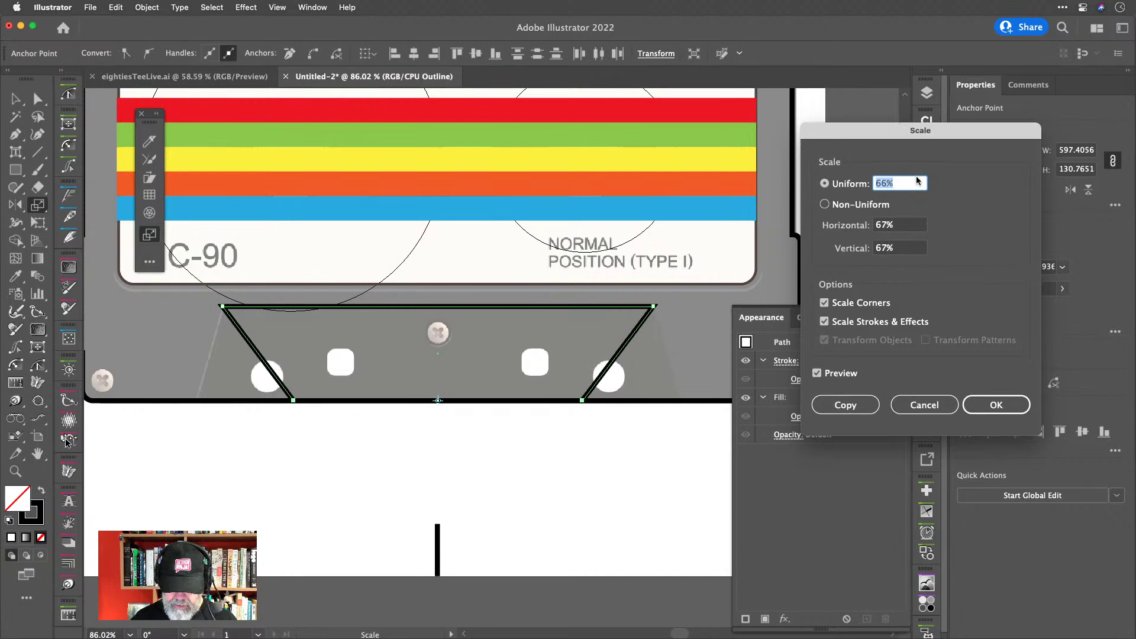
{"action": "key", "text": "Up"}
{"action": "key", "text": "Up"}
{"action": "key", "text": "Up"}
{"action": "key", "text": "Up"}
{"action": "key", "text": "Up"}
{"action": "key", "text": "Up"}
{"action": "key", "text": "Up"}
{"action": "key", "text": "Up"}
{"action": "key", "text": "Up"}
{"action": "key", "text": "Up"}
{"action": "key", "text": "Up"}
{"action": "key", "text": "Up"}
{"action": "key", "text": "Up"}
{"action": "key", "text": "Up"}
{"action": "key", "text": "Up"}
{"action": "key", "text": "Up"}
{"action": "key", "text": "Up"}
{"action": "key", "text": "Up"}
{"action": "key", "text": "Up"}
{"action": "key", "text": "Up"}
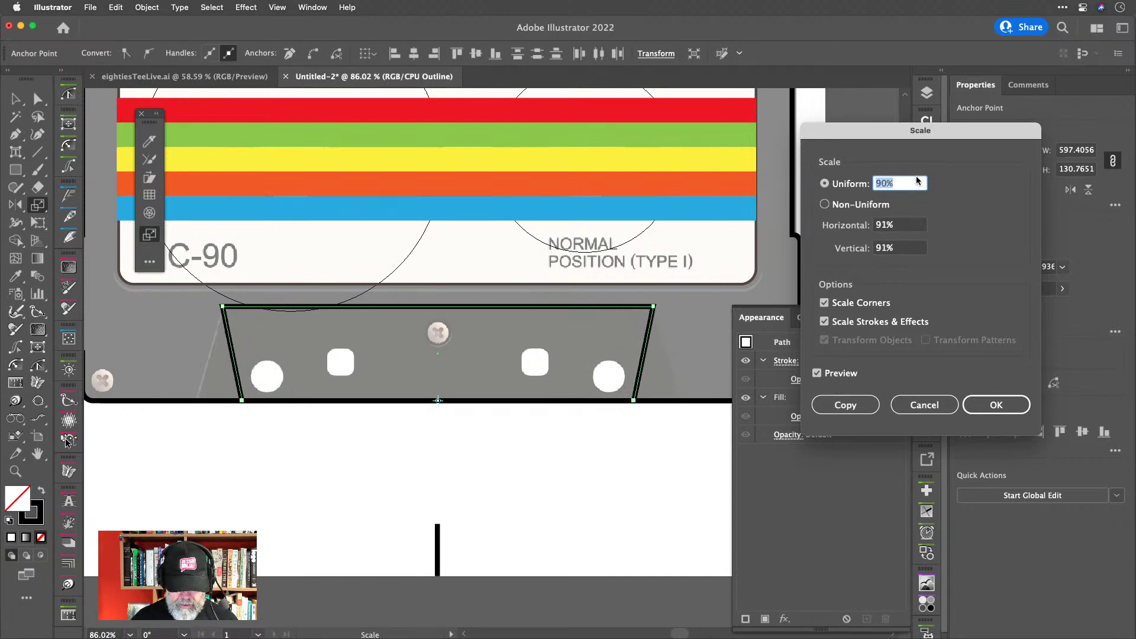
{"action": "key", "text": "Up"}
{"action": "key", "text": "Up"}
{"action": "key", "text": "Up"}
{"action": "key", "text": "Up"}
{"action": "key", "text": "Up"}
{"action": "key", "text": "Up"}
{"action": "key", "text": "Up"}
{"action": "key", "text": "Up"}
{"action": "key", "text": "Up"}
{"action": "key", "text": "Up"}
{"action": "key", "text": "Up"}
{"action": "key", "text": "Up"}
{"action": "key", "text": "Up"}
{"action": "key", "text": "Up"}
{"action": "key", "text": "Up"}
{"action": "key", "text": "Up"}
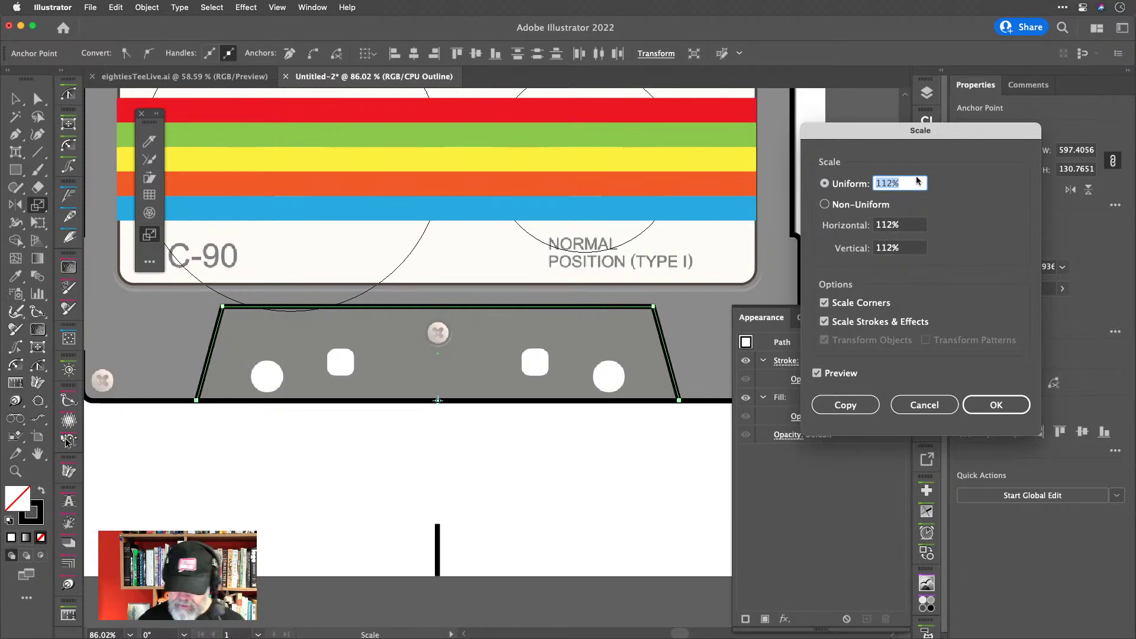
{"action": "left_click", "coordinate": [995, 407]}
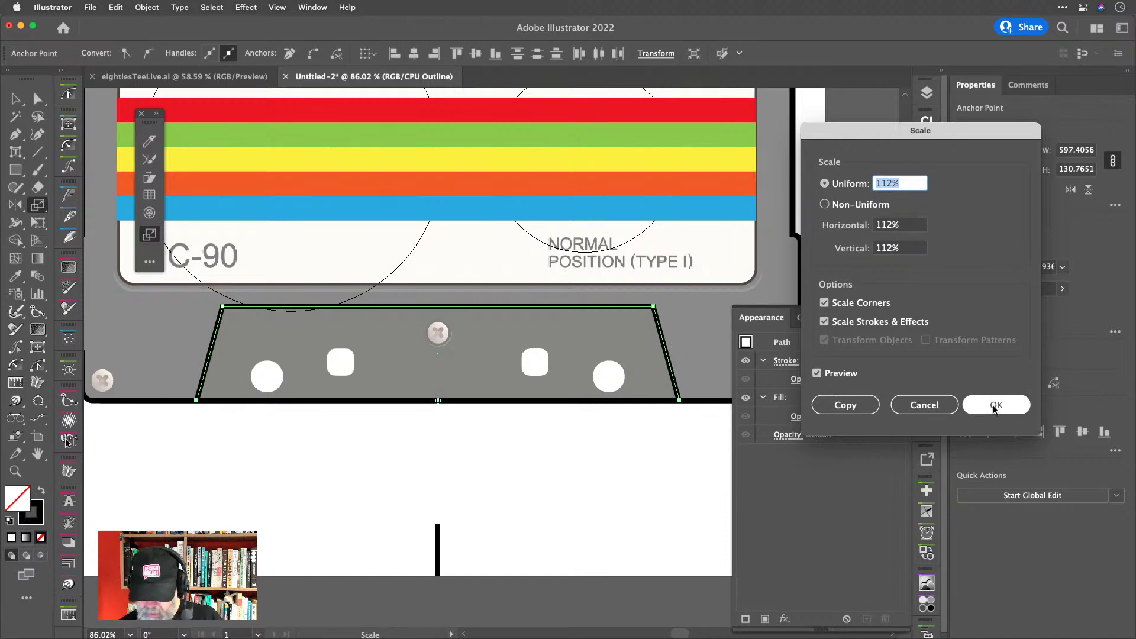
{"action": "left_click", "coordinate": [995, 407]}
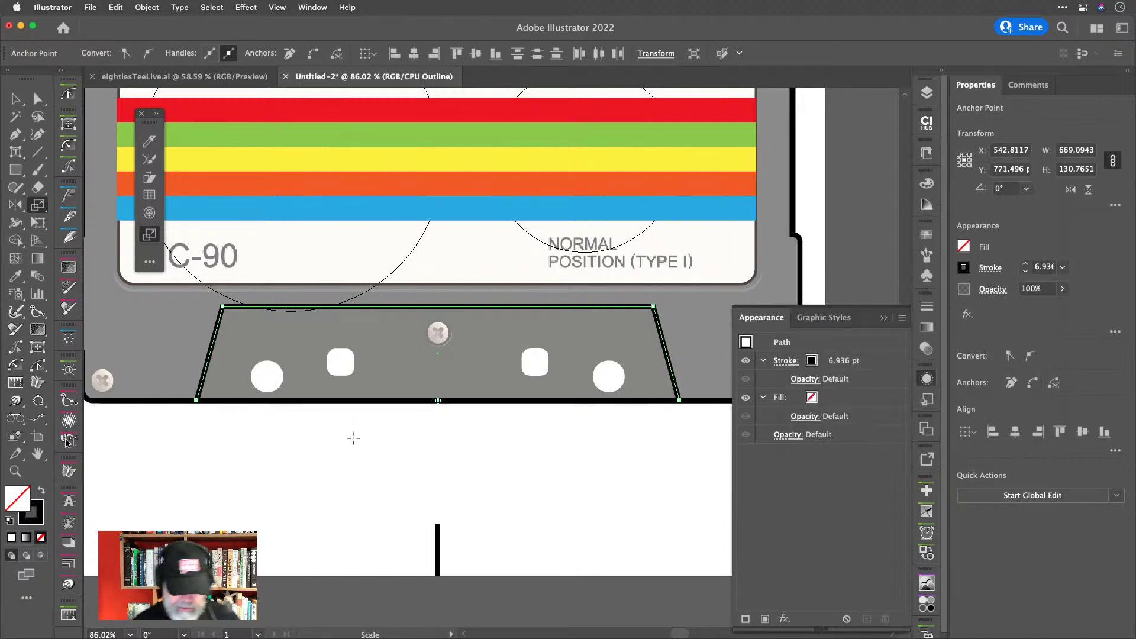
Draw a circle about 46 px in diameter over the left round hole in the trapezoid panel.
{"action": "scroll", "coordinate": [283, 385], "scroll_direction": "up", "scroll_amount": 2}
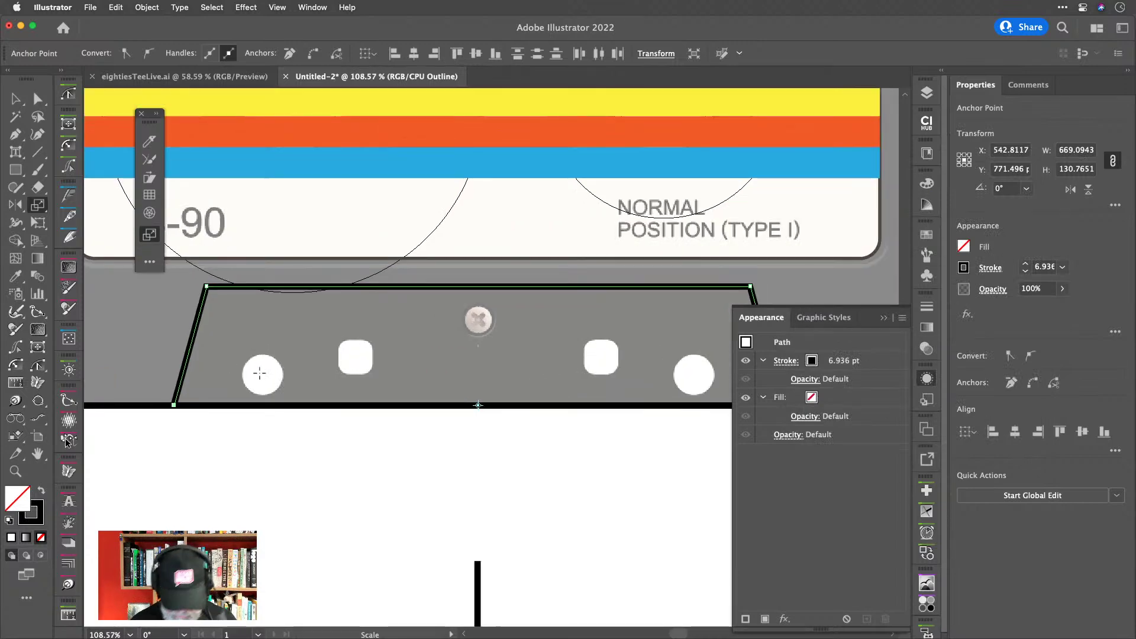
{"action": "key", "text": "l"}
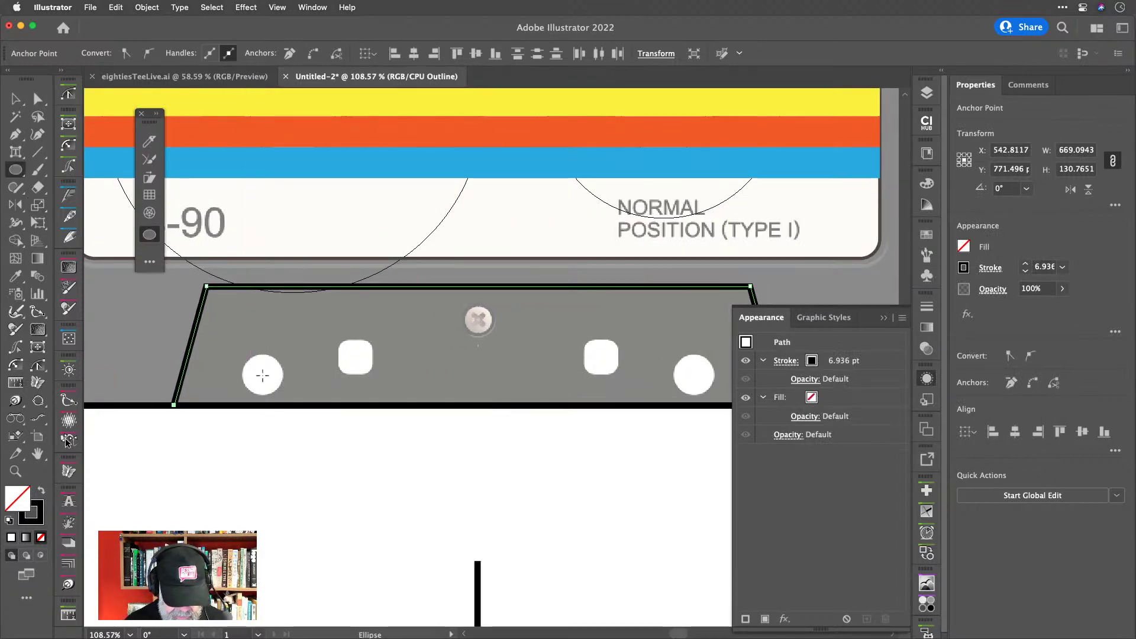
{"action": "left_click_drag", "start_coordinate": [262, 377], "coordinate": [286, 386]}
{"action": "key", "text": "Up"}
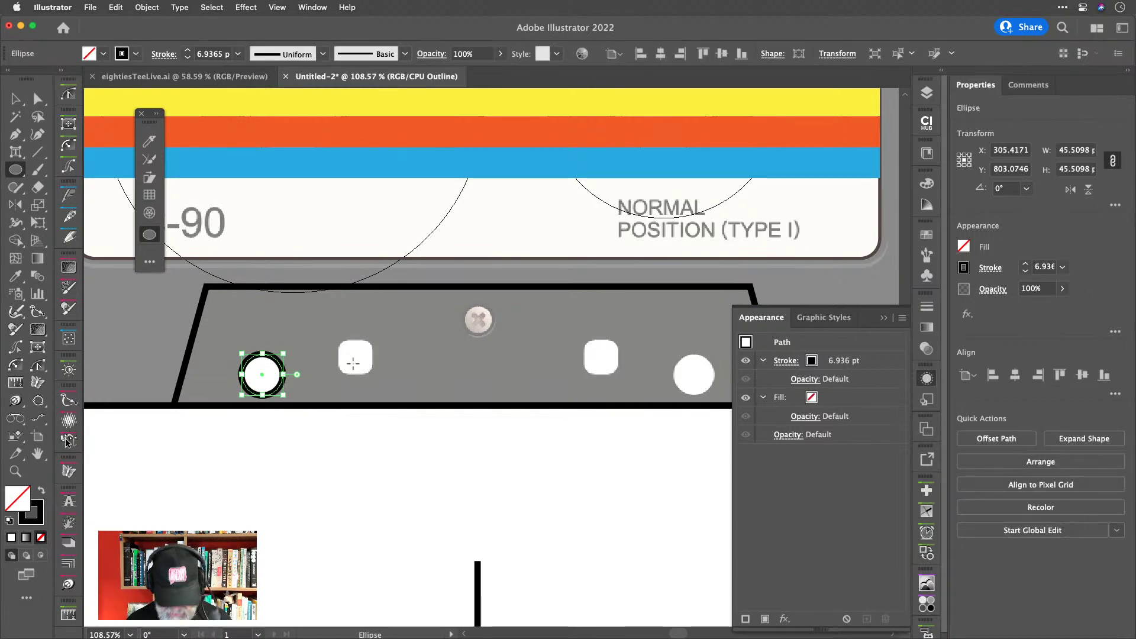
Draw a rounded-corner square about 36 px wide over the left square hole and nudge it up into place.
{"action": "key", "text": "m"}
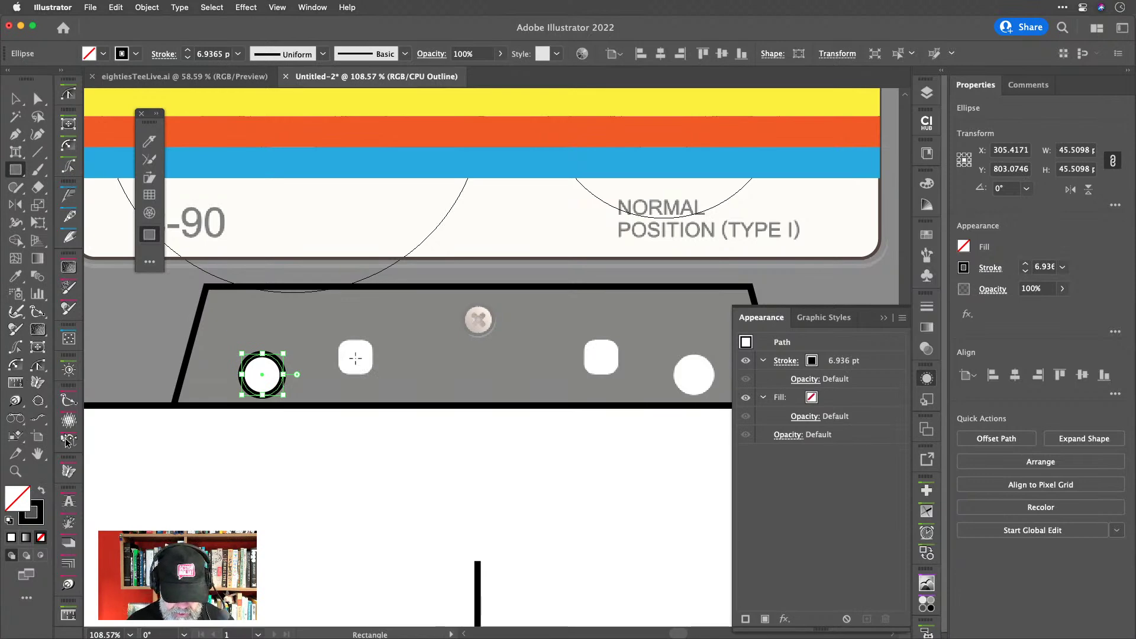
{"action": "mouse_move", "coordinate": [355, 358]}
{"action": "left_mouse_down"}
{"action": "mouse_move", "coordinate": [372, 373]}
{"action": "mouse_move", "coordinate": [346, 349]}
{"action": "left_mouse_up"}
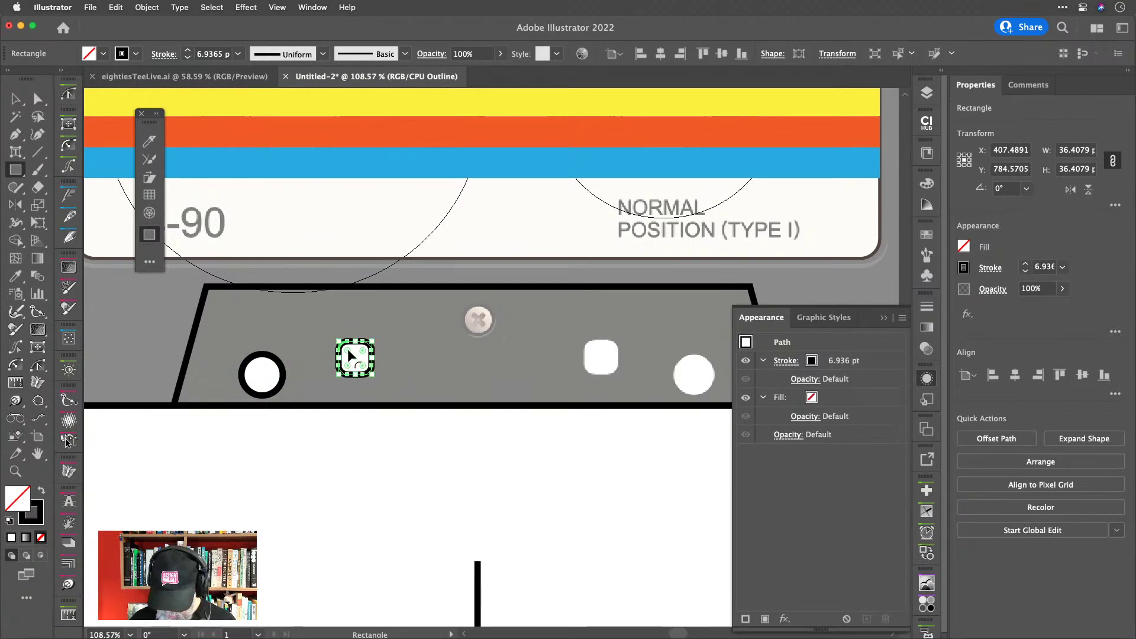
{"action": "key", "text": "Up"}
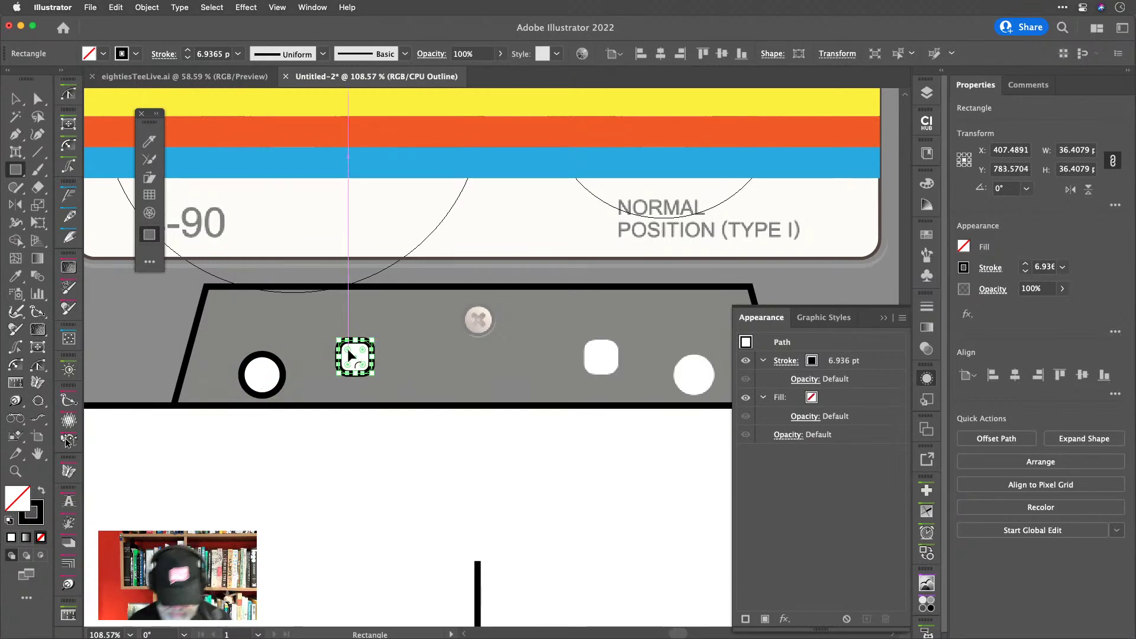
{"action": "key", "text": "v"}
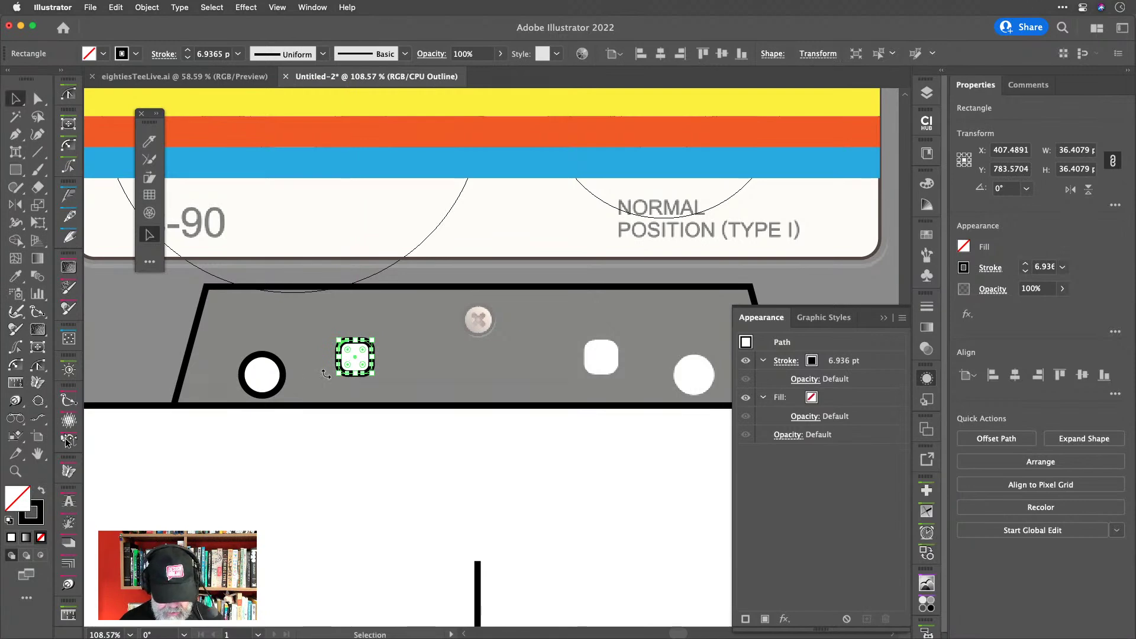
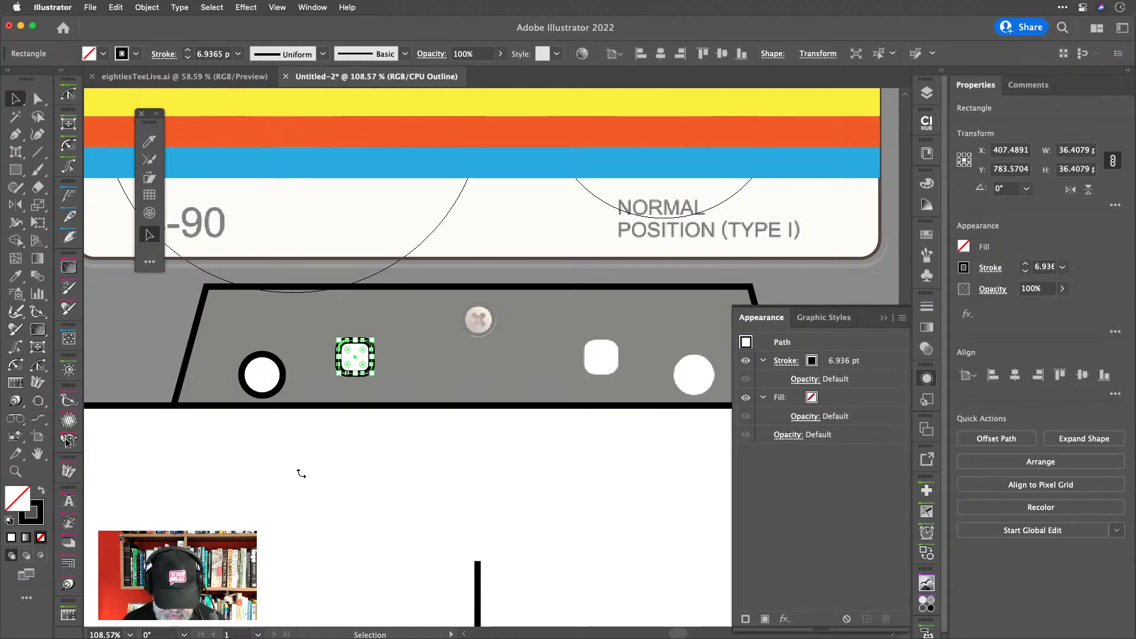
{"action": "left_click", "coordinate": [314, 493]}
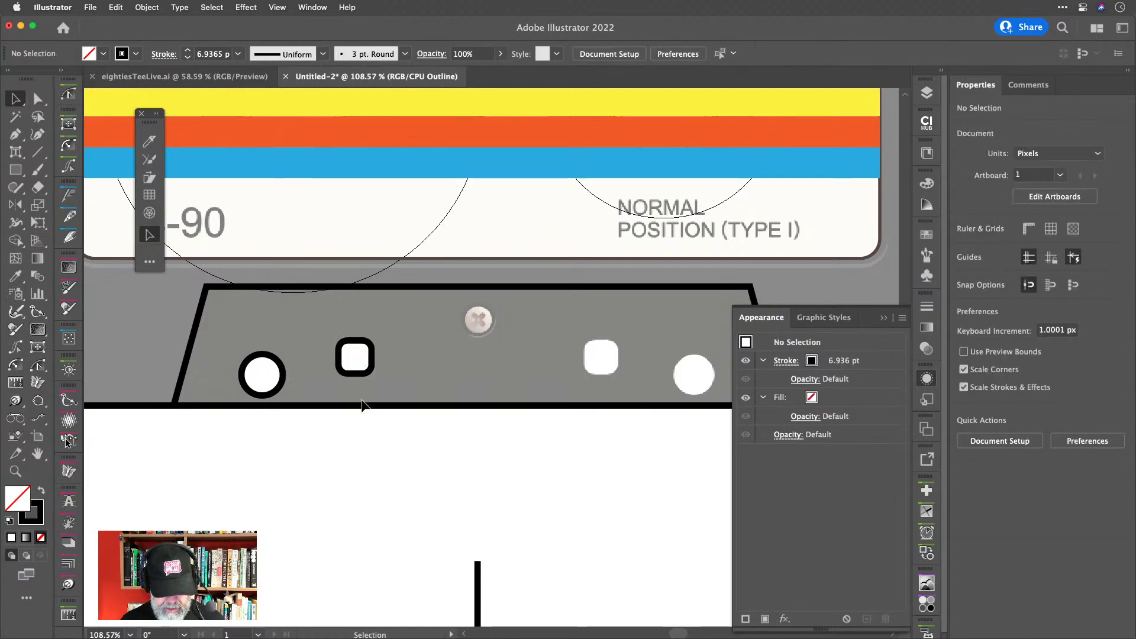
Reflect a copy of the left circle and rounded square vertically across the centre line onto the right-hand holes.
{"action": "left_click", "coordinate": [369, 369]}
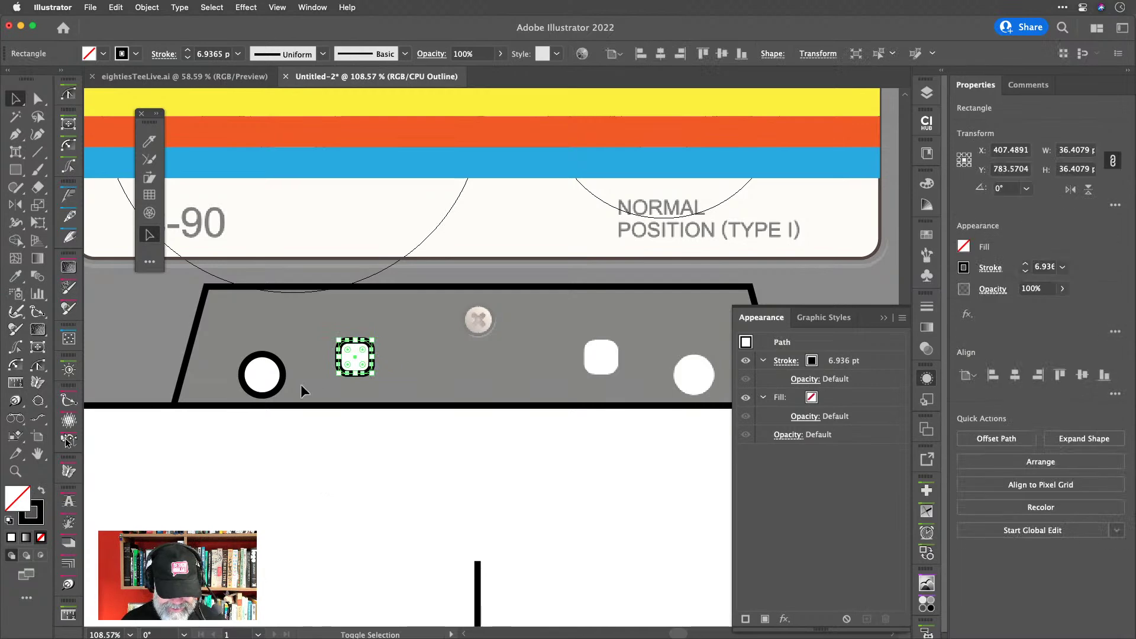
{"action": "left_click", "coordinate": [280, 390], "text": "shift"}
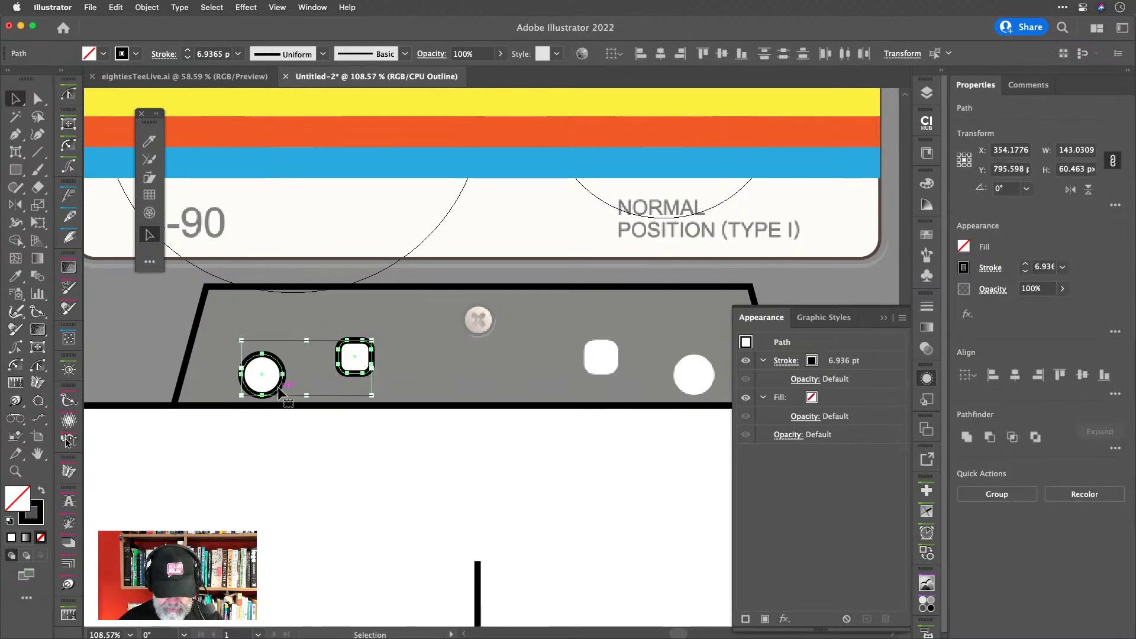
{"action": "key", "text": "o"}
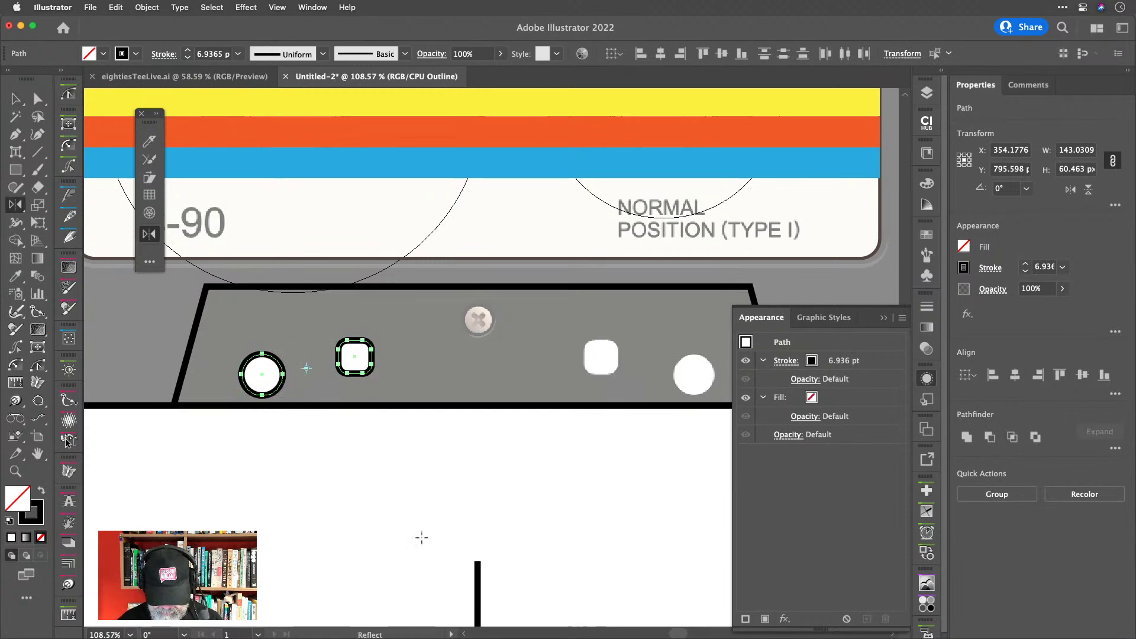
{"action": "left_click", "coordinate": [478, 560], "text": "alt"}
{"action": "key", "text": "Return"}
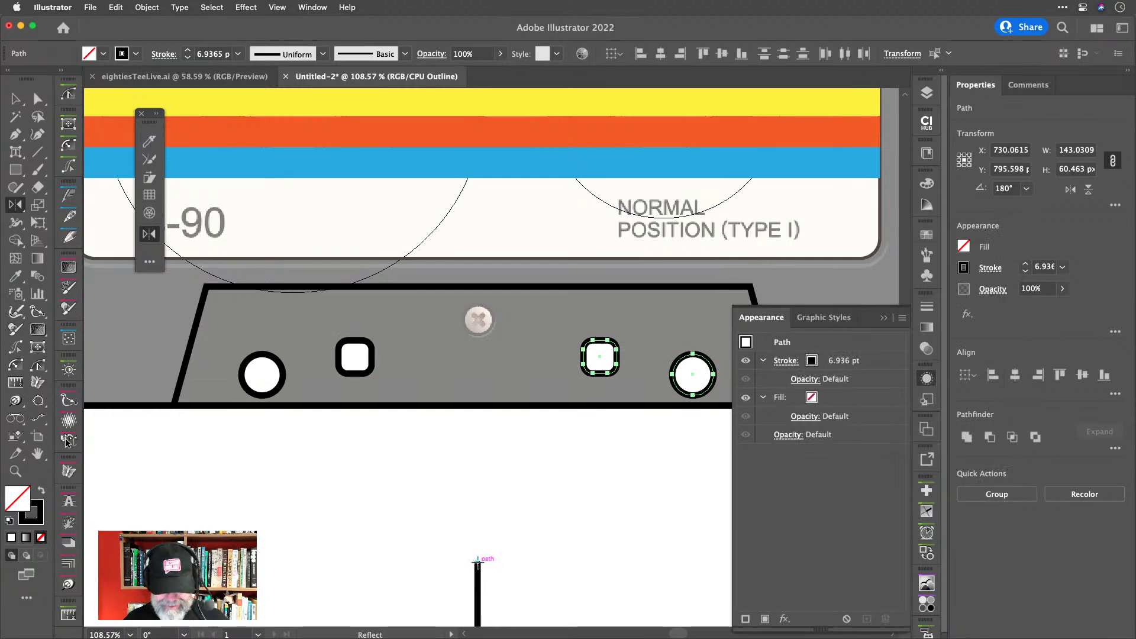
Draw a circle about 30 px in diameter over the screw at the upper centre of the trapezoid panel.
{"action": "key", "text": "super+0"}
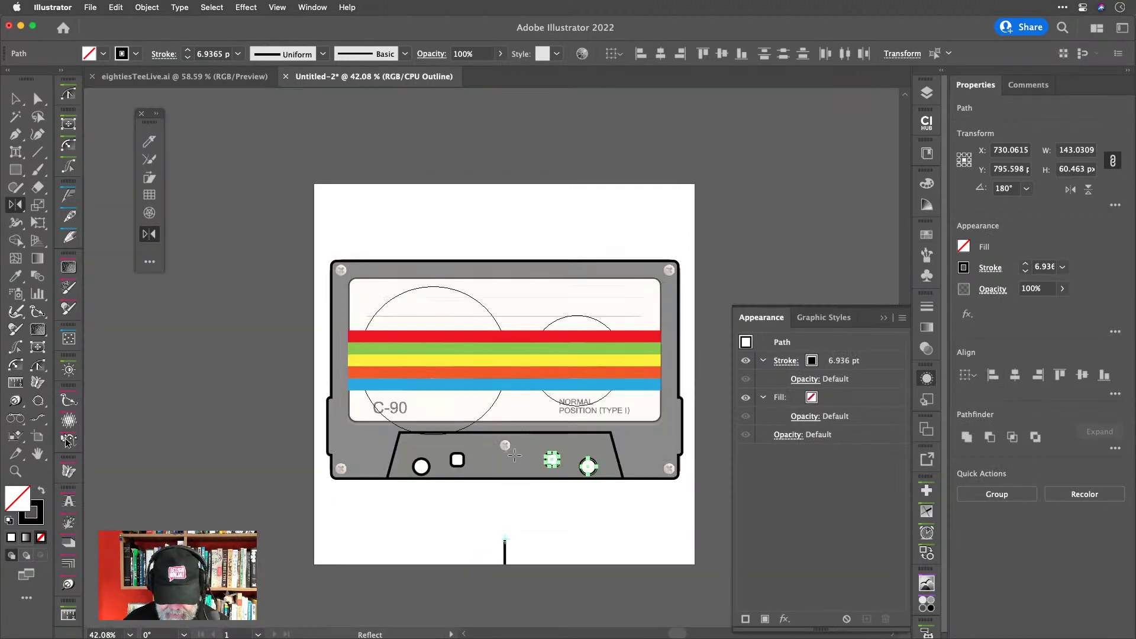
{"action": "scroll", "coordinate": [515, 455], "scroll_direction": "up", "scroll_amount": 1, "text": "alt"}
{"action": "scroll", "coordinate": [515, 455], "scroll_direction": "up", "scroll_amount": 8, "text": "alt"}
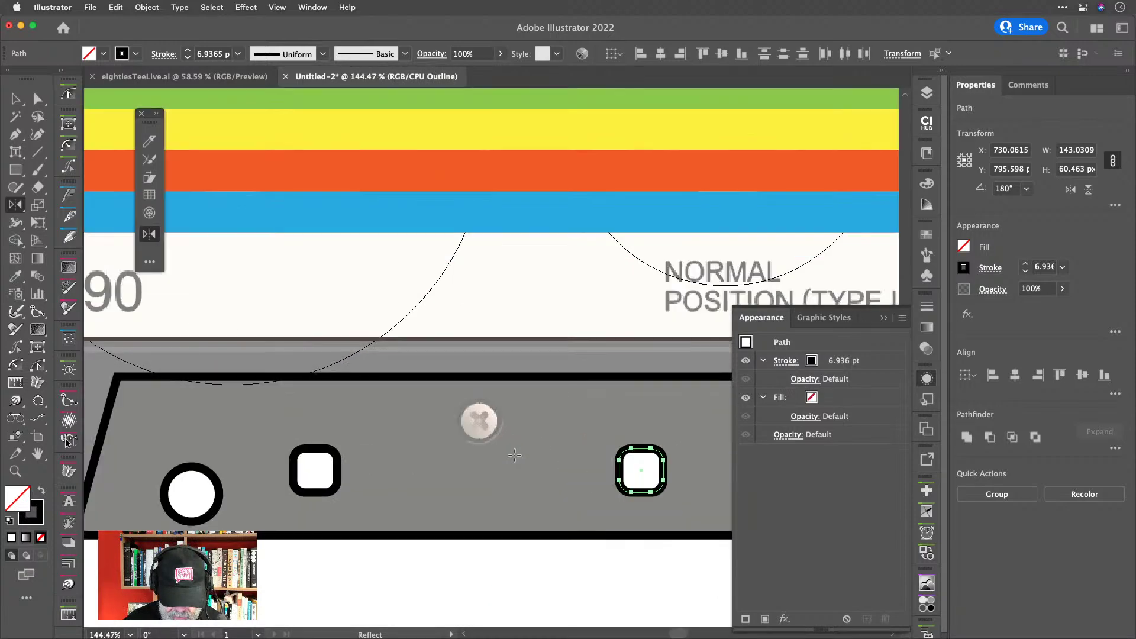
{"action": "scroll", "coordinate": [524, 463], "scroll_direction": "up", "scroll_amount": 1, "text": "alt"}
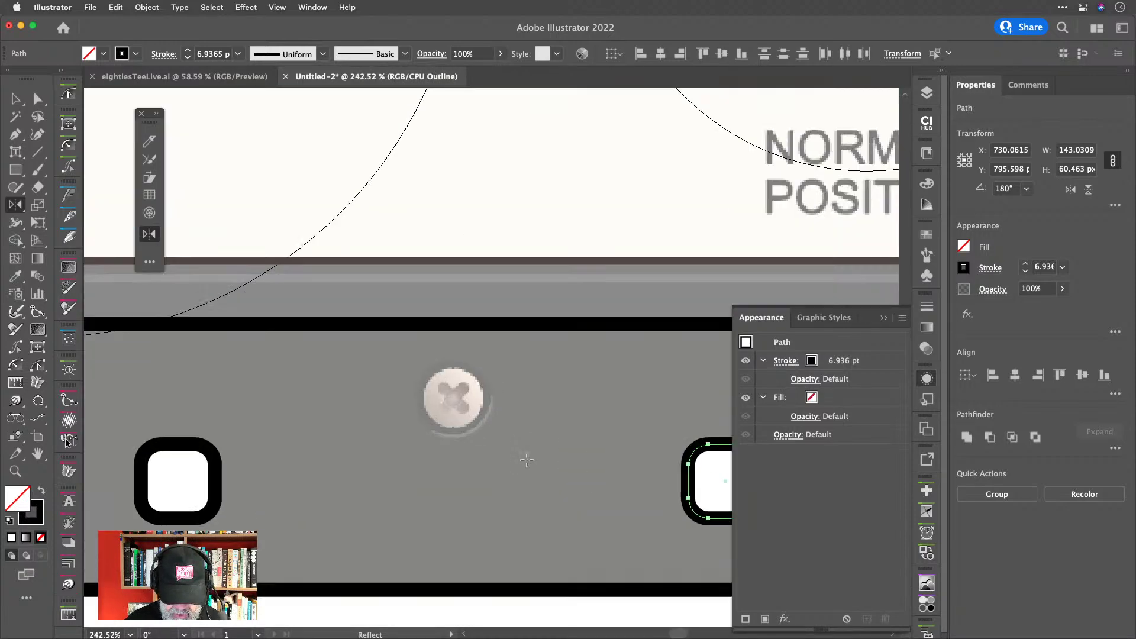
{"action": "left_click", "coordinate": [470, 417], "text": "alt"}
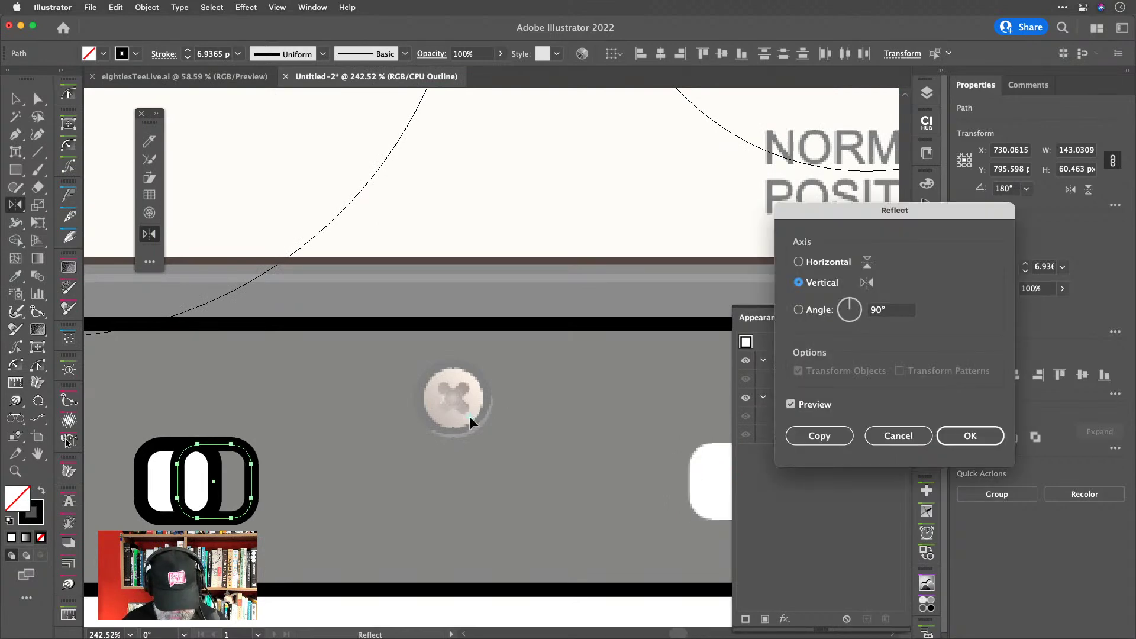
{"action": "key", "text": "Escape"}
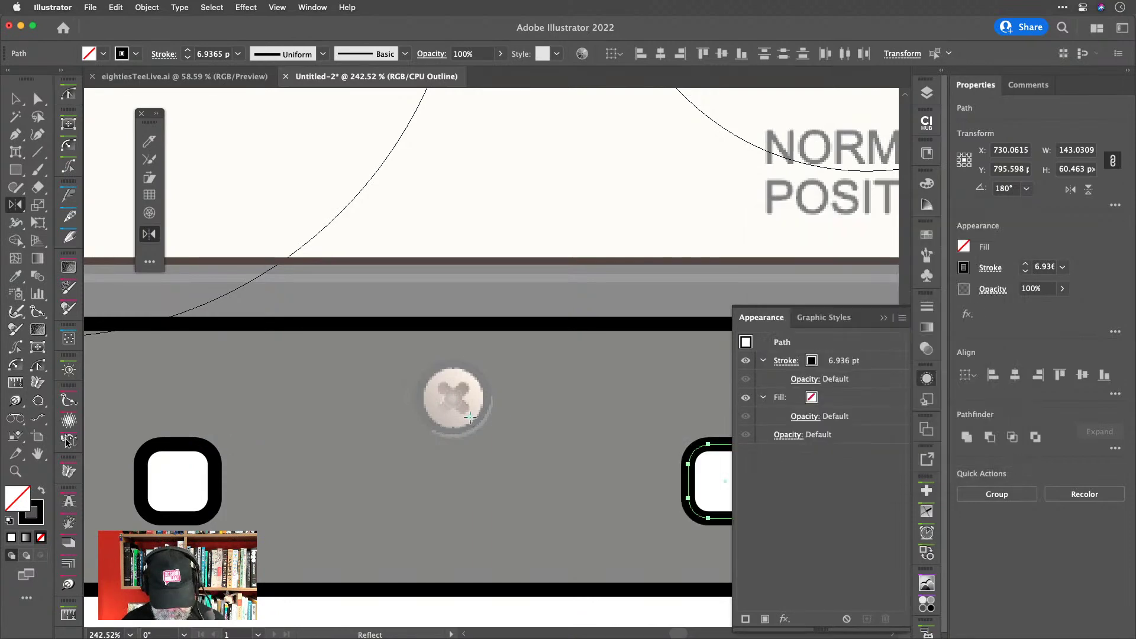
{"action": "key", "text": "m"}
{"action": "key", "text": "l"}
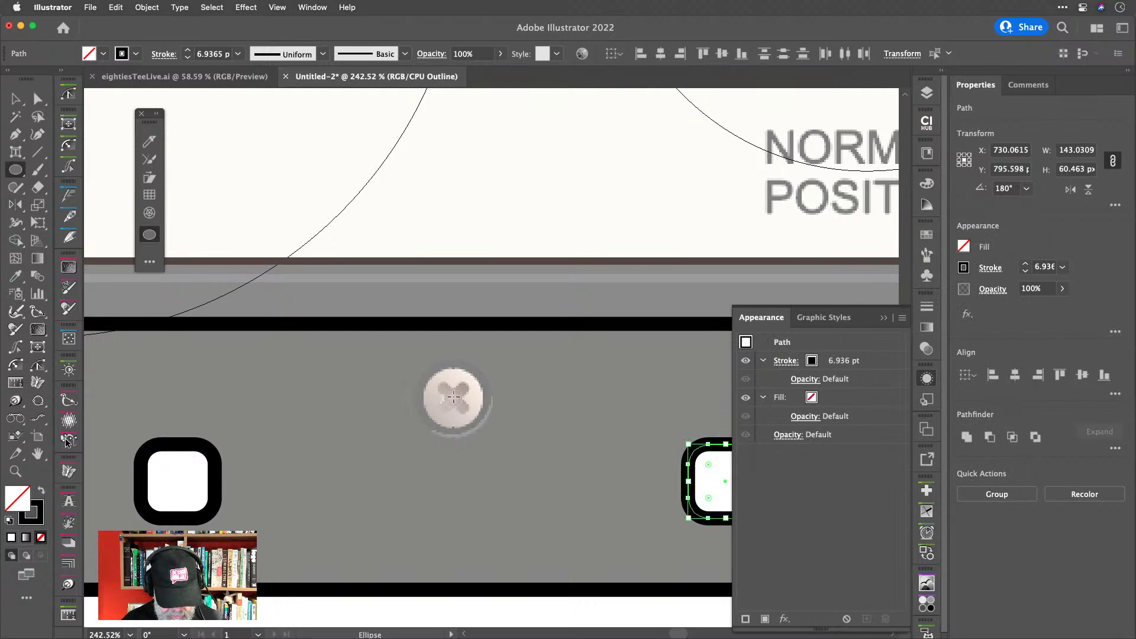
{"action": "left_click_drag", "start_coordinate": [452, 397], "coordinate": [484, 420]}
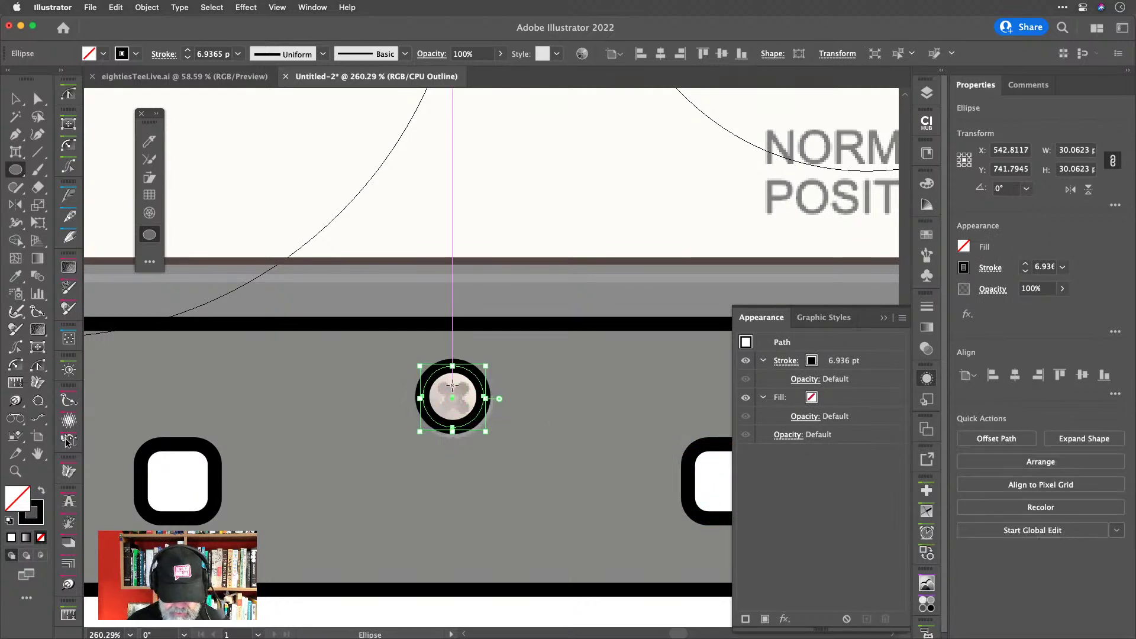
Draw a horizontal line about 15 px long centred in the screw circle and give it round caps.
{"action": "scroll", "coordinate": [453, 386], "scroll_direction": "up", "scroll_amount": 2}
{"action": "scroll", "coordinate": [452, 386], "scroll_direction": "up", "scroll_amount": 1}
{"action": "scroll", "coordinate": [464, 372], "scroll_direction": "up", "scroll_amount": 2}
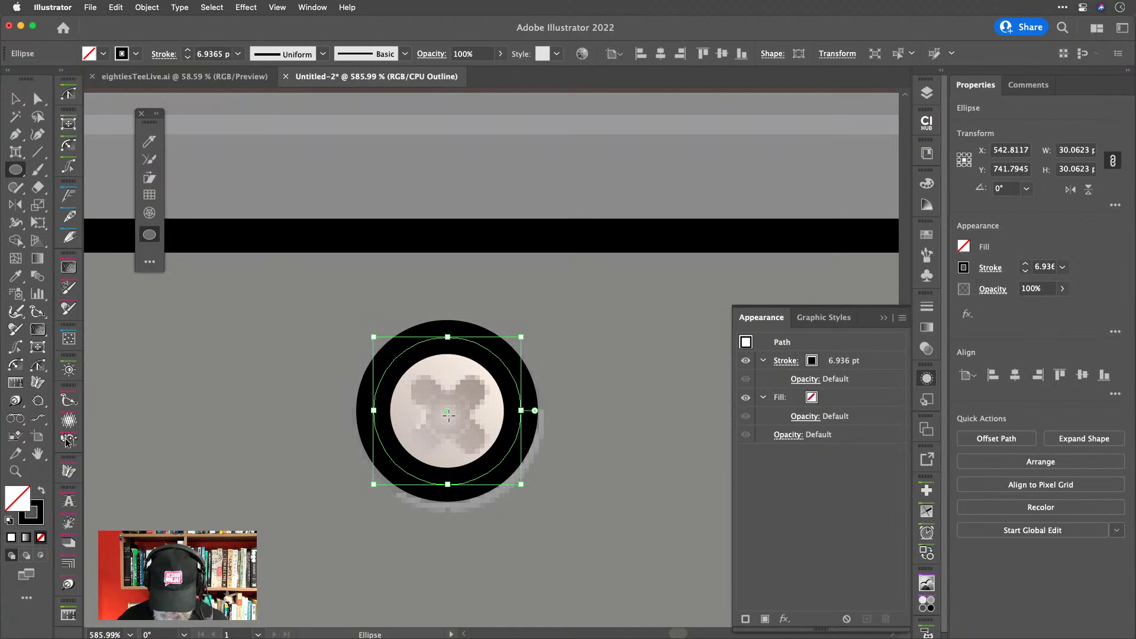
{"action": "key", "text": "backslash"}
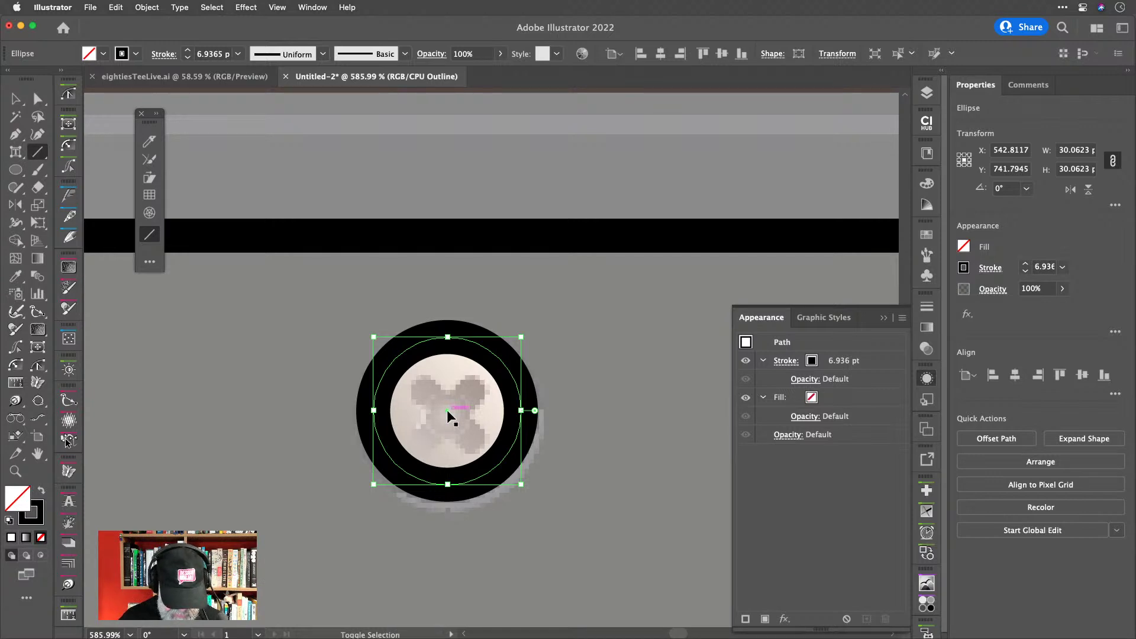
{"action": "key", "text": "super+shift+a"}
{"action": "left_click_drag", "start_coordinate": [448, 410], "coordinate": [485, 410]}
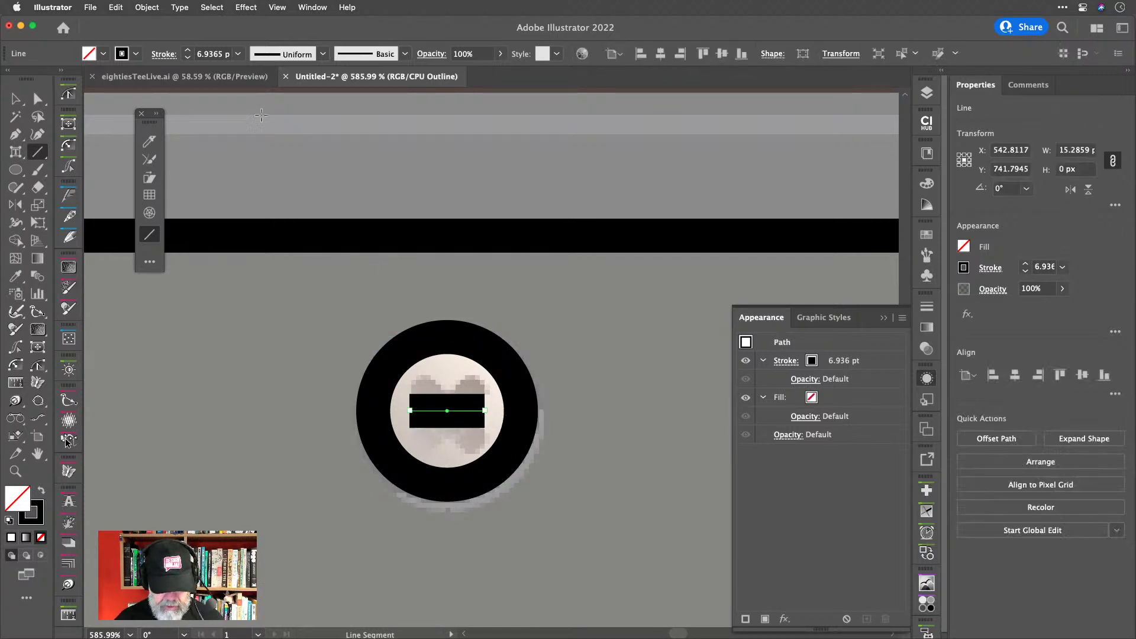
{"action": "left_click", "coordinate": [164, 54]}
{"action": "left_click", "coordinate": [79, 91]}
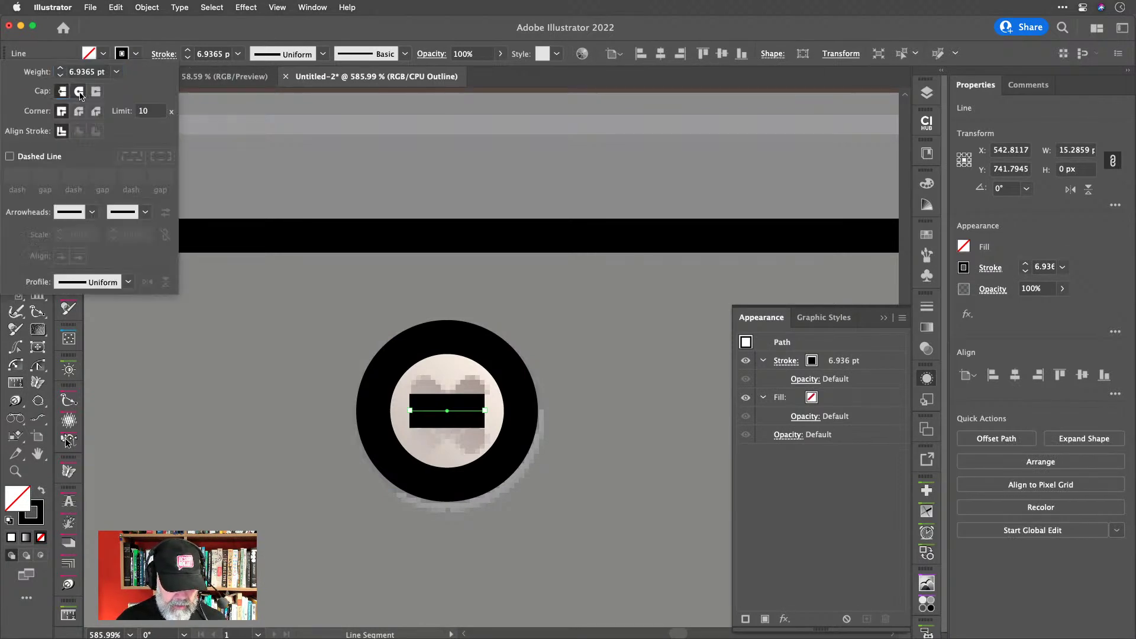
{"action": "left_click", "coordinate": [236, 28]}
{"action": "left_click", "coordinate": [1113, 160]}
{"action": "left_click", "coordinate": [1075, 152]}
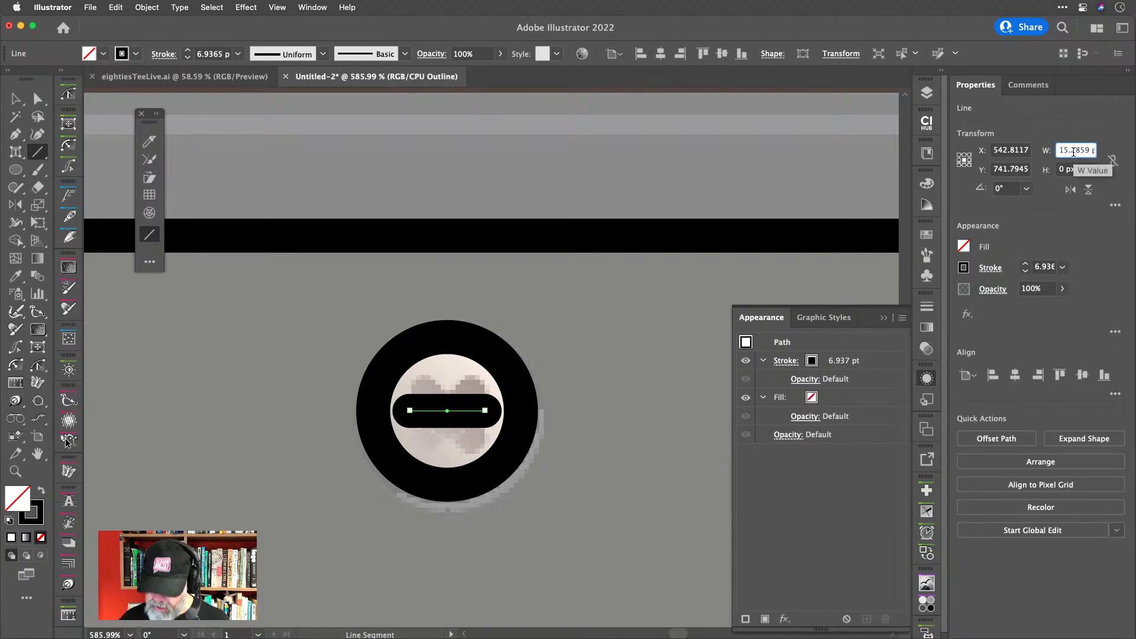
{"action": "key", "text": "Down"}
{"action": "key", "text": "Down"}
{"action": "key", "text": "Down"}
{"action": "key", "text": "Down"}
{"action": "key", "text": "Down"}
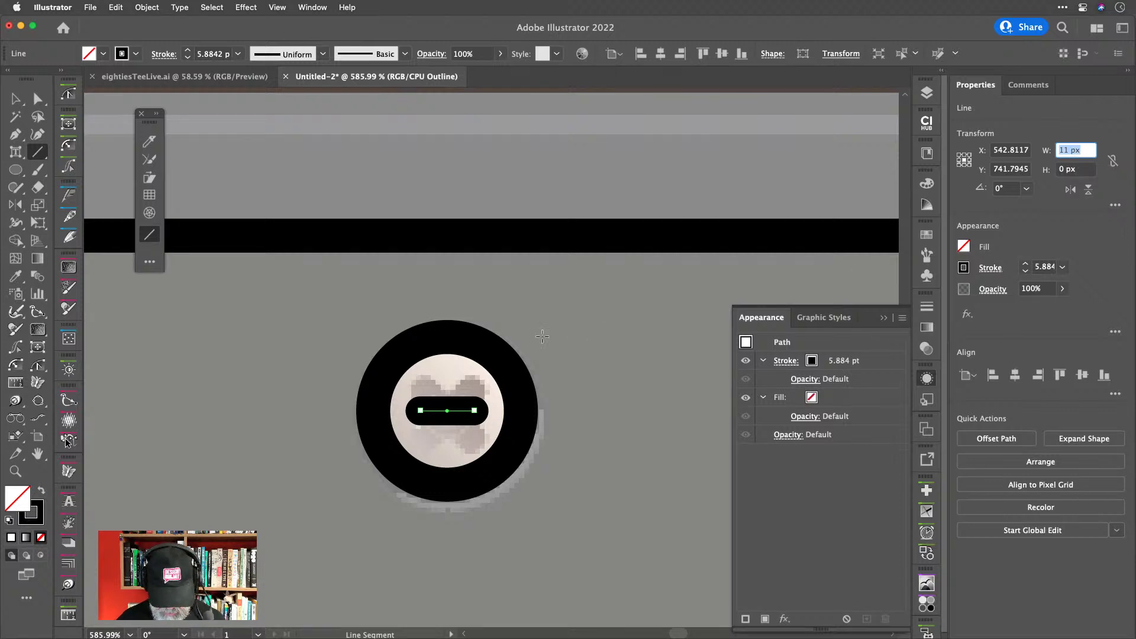
{"action": "type", "text": "r"}
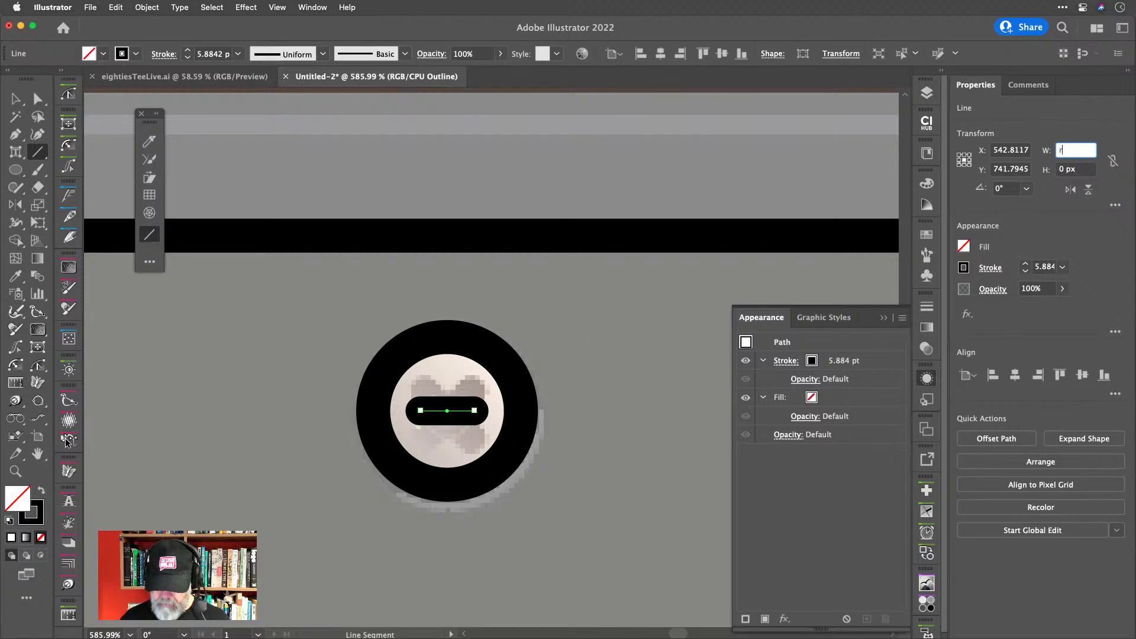
{"action": "key", "text": "Escape"}
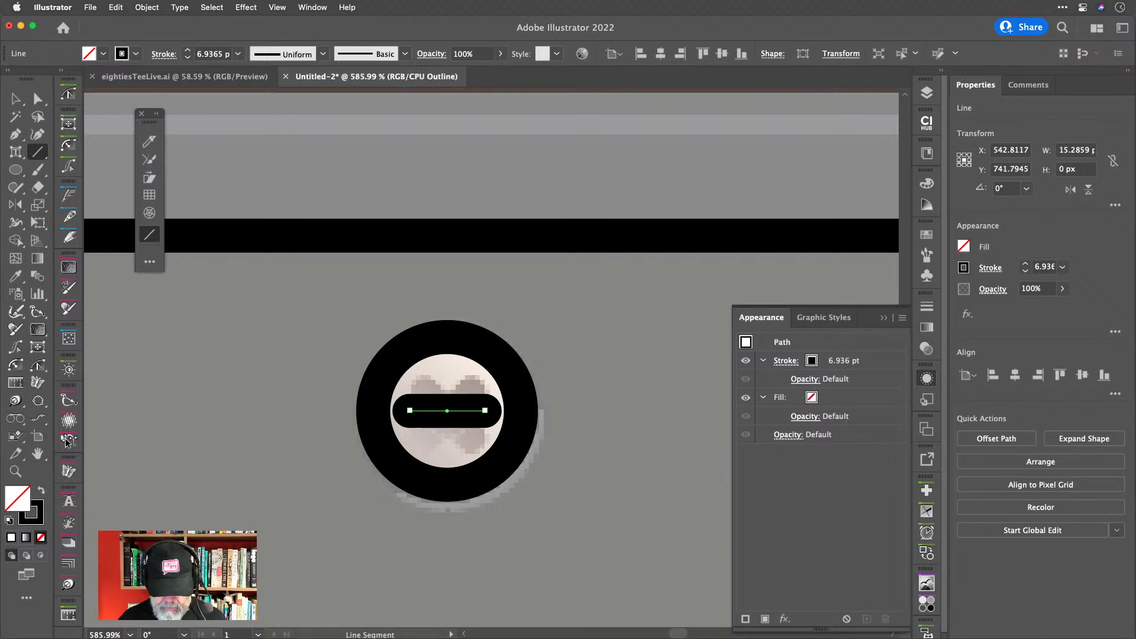
Shorten the line inside the screw circle to a width of 13 px.
{"action": "left_click", "coordinate": [1086, 151]}
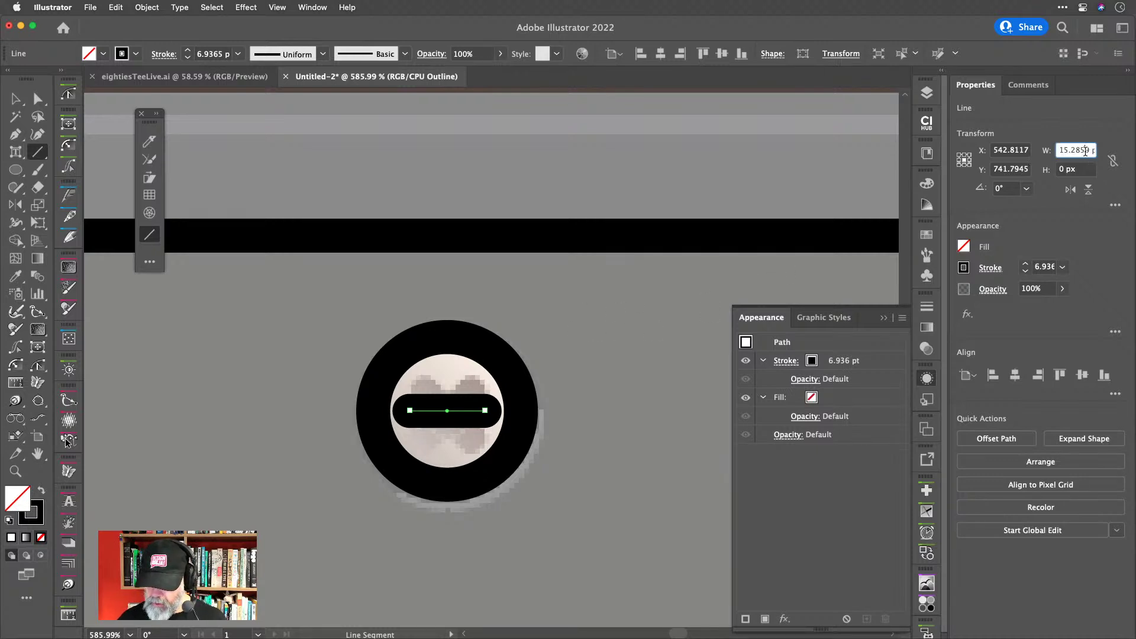
{"action": "key", "text": "Down"}
{"action": "key", "text": "Down"}
{"action": "key", "text": "Down"}
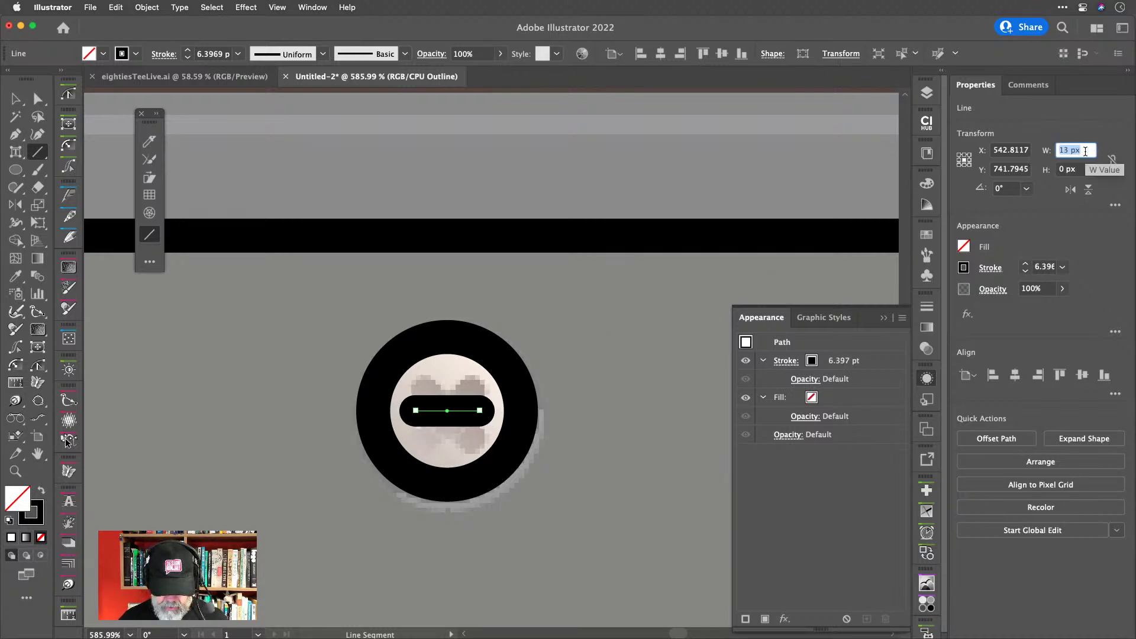
{"action": "key", "text": "Return"}
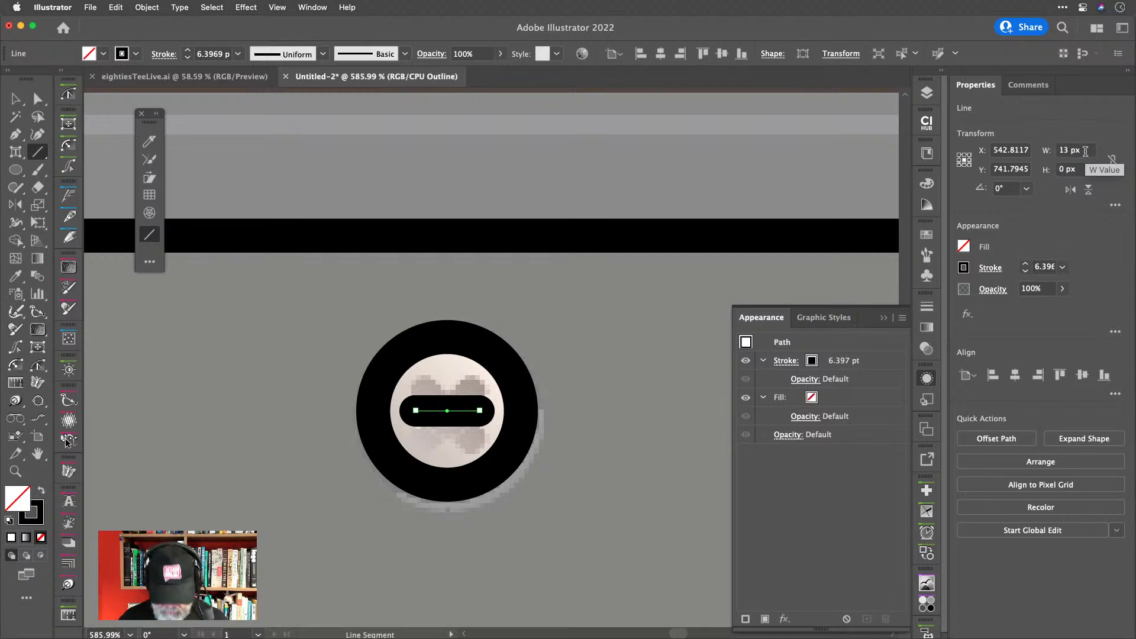
Rotate a copy of the short line by 90° about its centre to form a cross.
{"action": "key", "text": "r"}
{"action": "key", "text": "Return"}
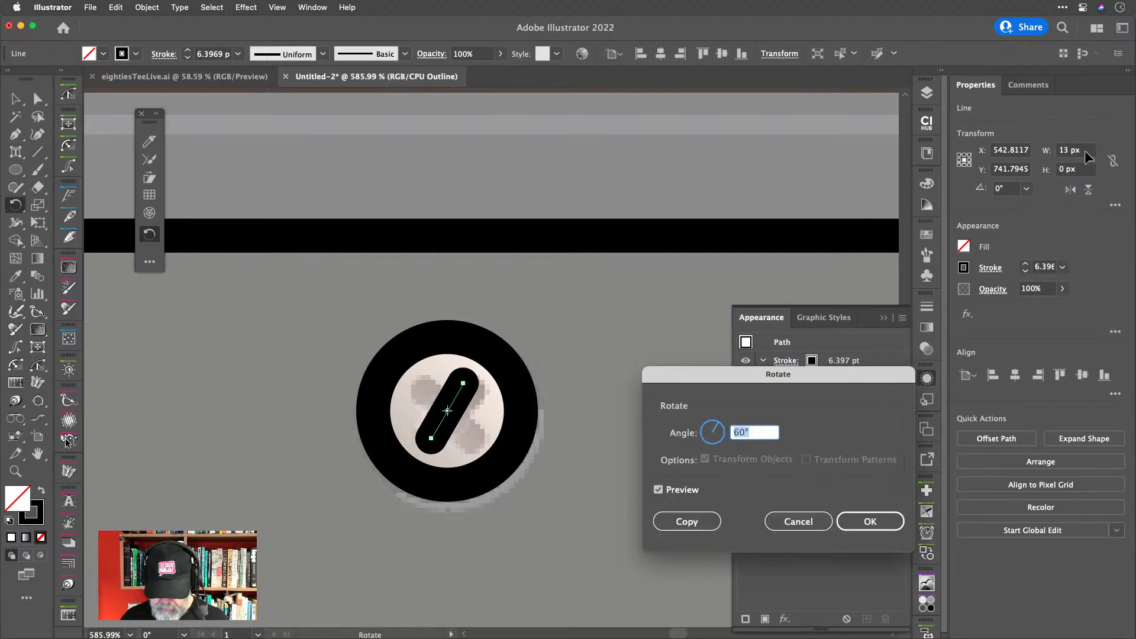
{"action": "type", "text": "90"}
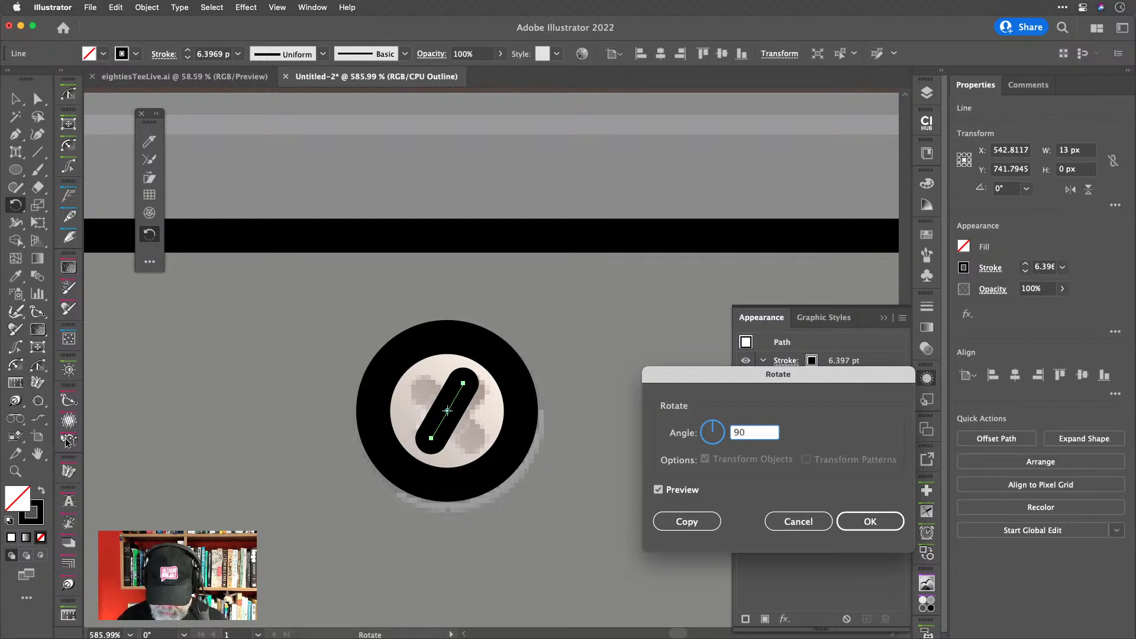
{"action": "key", "text": "Return"}
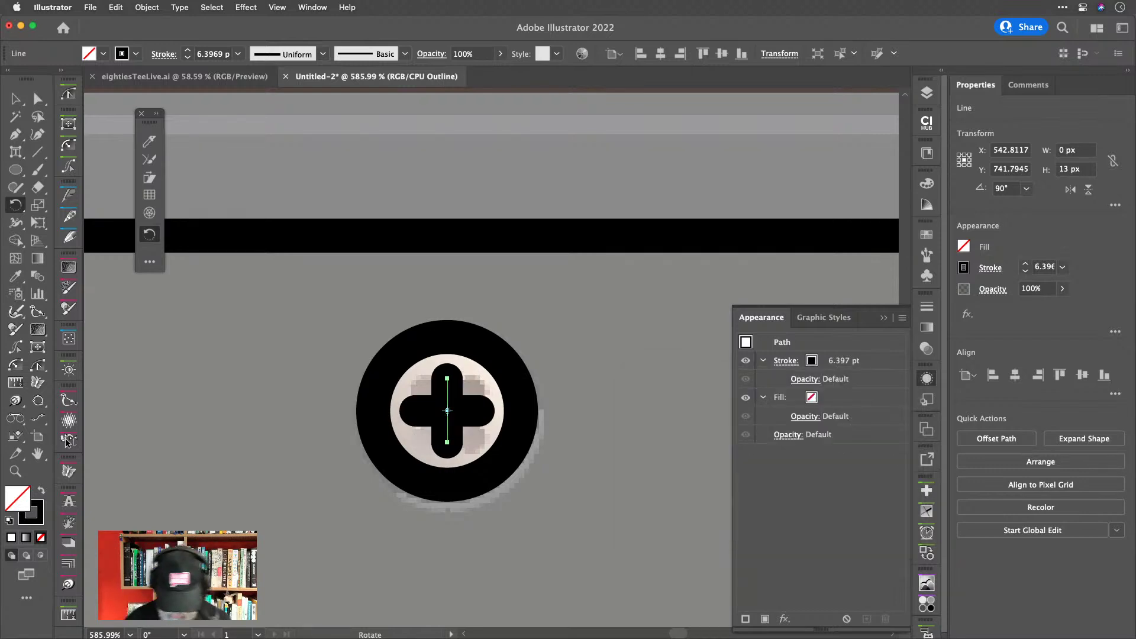
Outline the strokes of both cross lines and unite them into a single shape.
{"action": "key", "text": "v"}
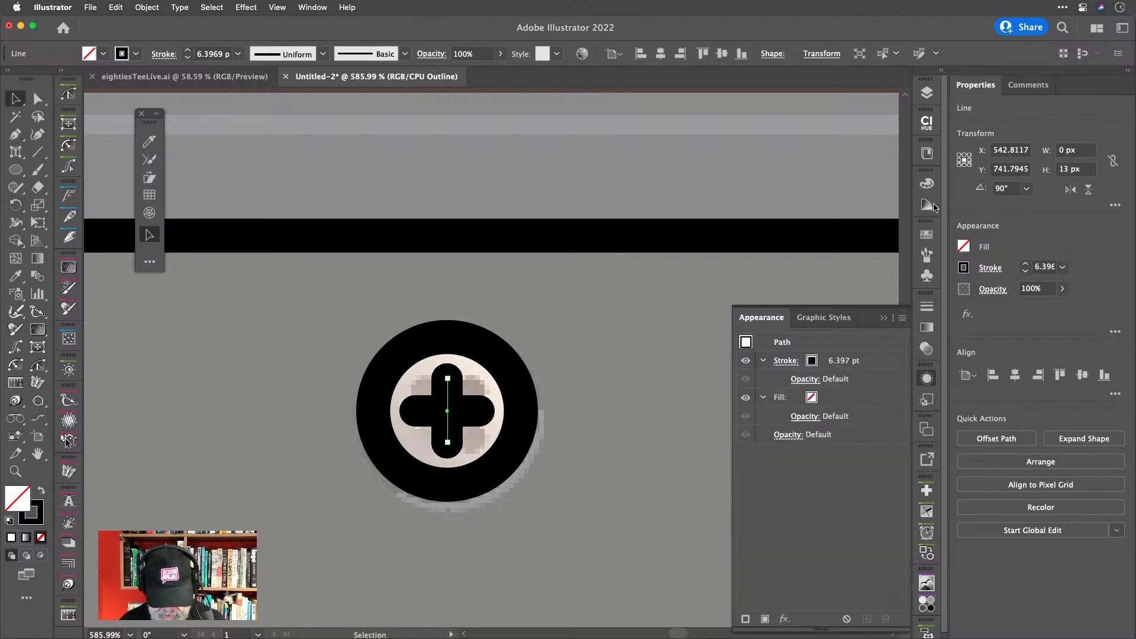
{"action": "left_click", "coordinate": [475, 414], "text": "shift"}
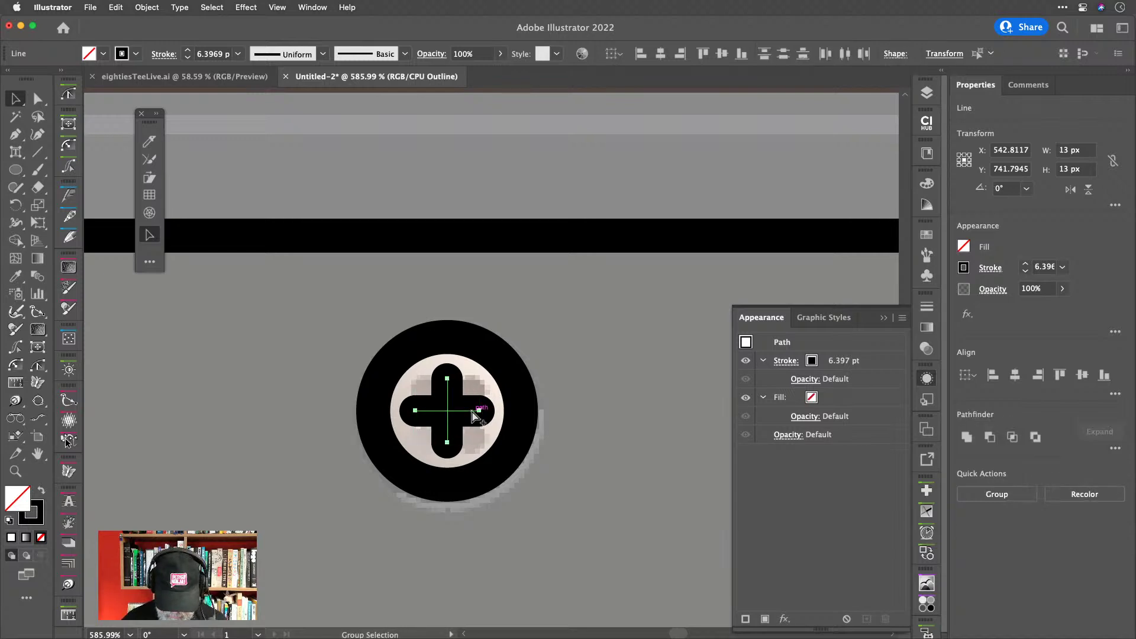
{"action": "key", "text": "alt+super+o"}
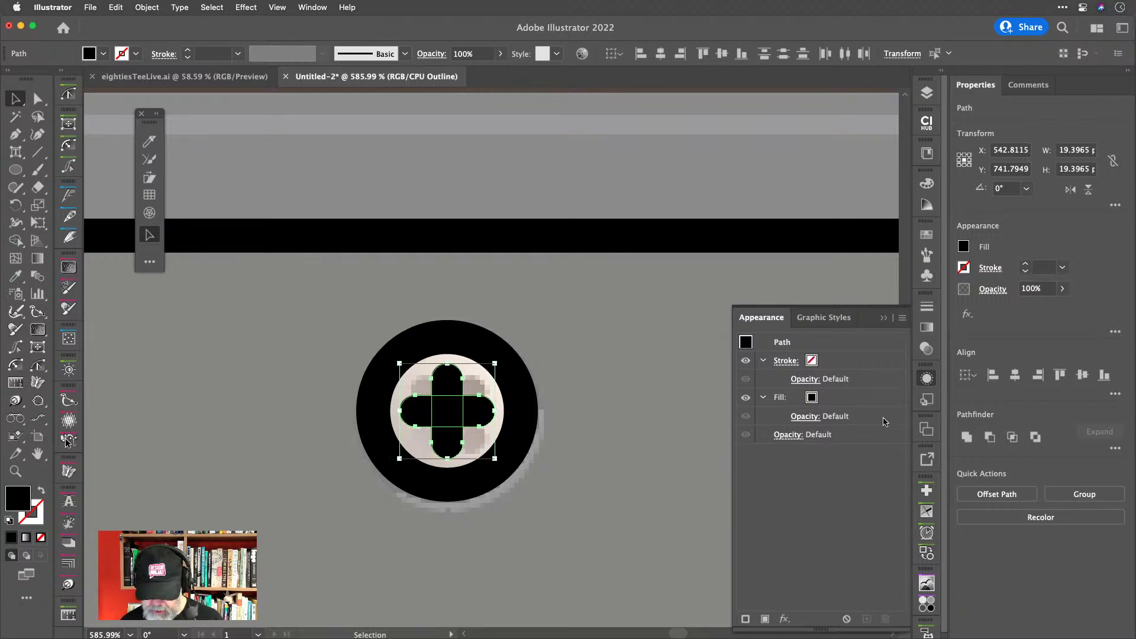
{"action": "left_click", "coordinate": [967, 438]}
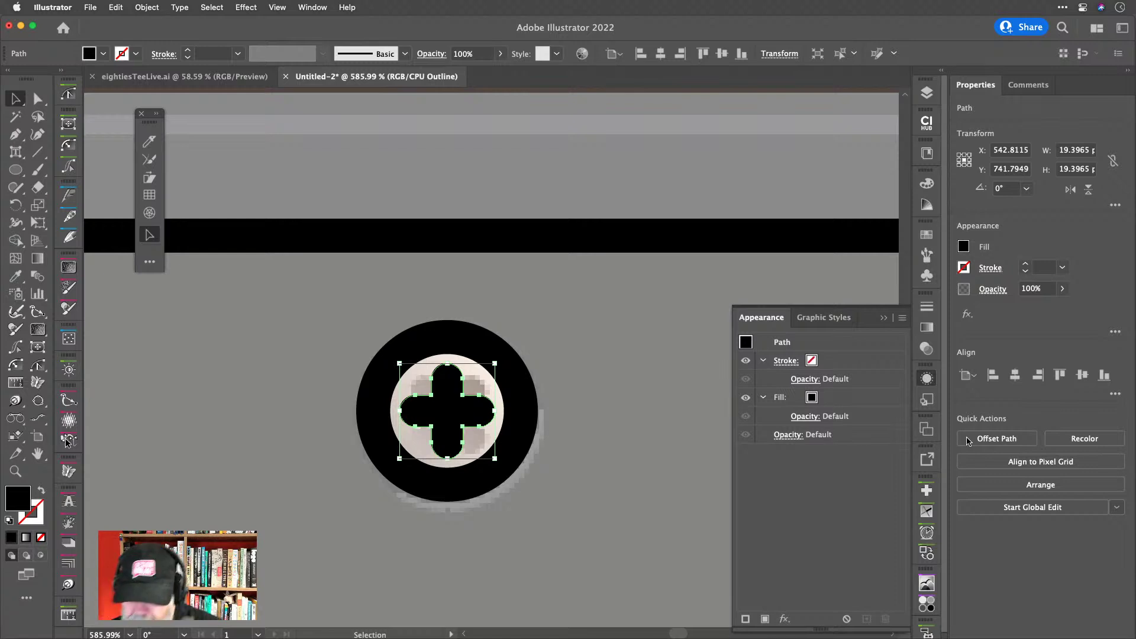
Reduce the stroke weight of the circle around the cross to 4 pt.
{"action": "scroll", "coordinate": [587, 447], "scroll_direction": "down", "scroll_amount": 5}
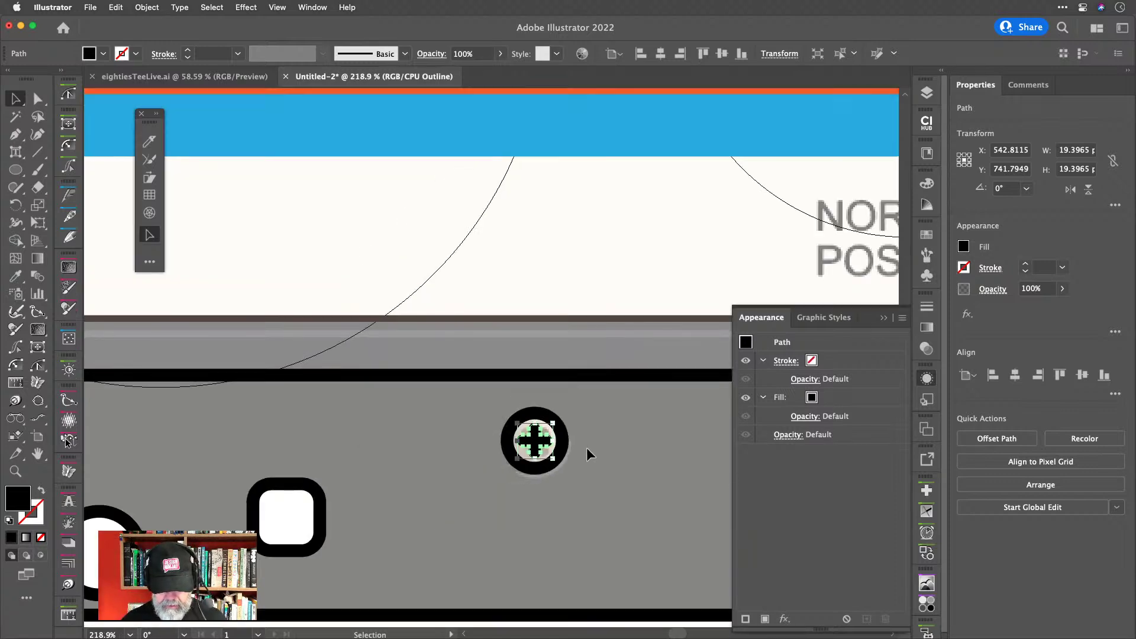
{"action": "left_click", "coordinate": [472, 475]}
{"action": "left_click", "coordinate": [509, 439]}
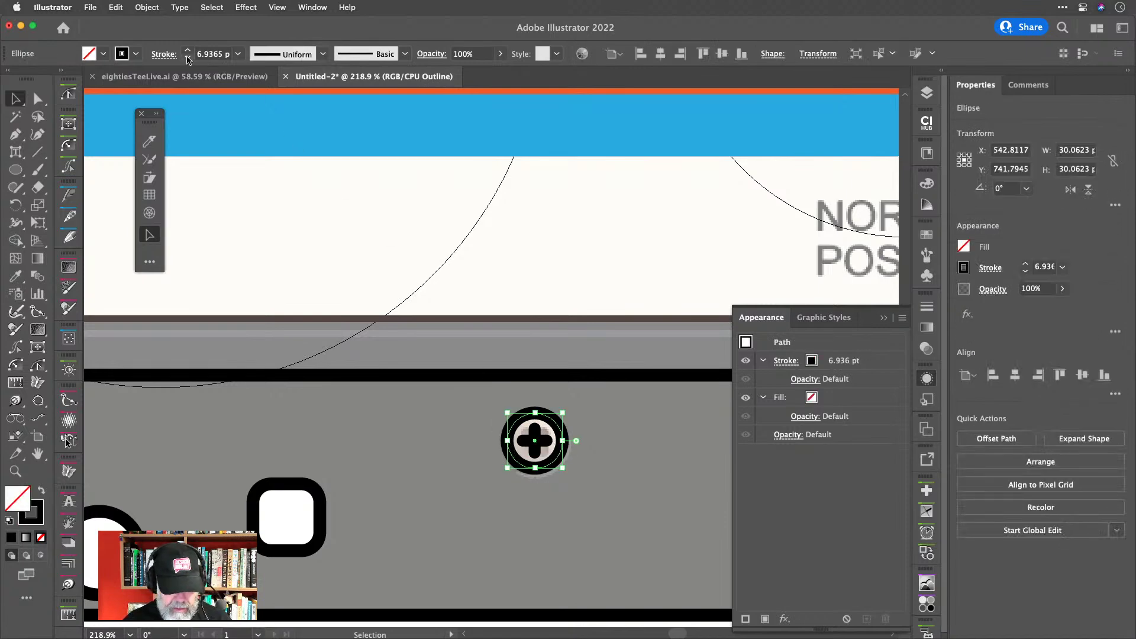
{"action": "left_click", "coordinate": [188, 58]}
{"action": "left_click", "coordinate": [187, 58]}
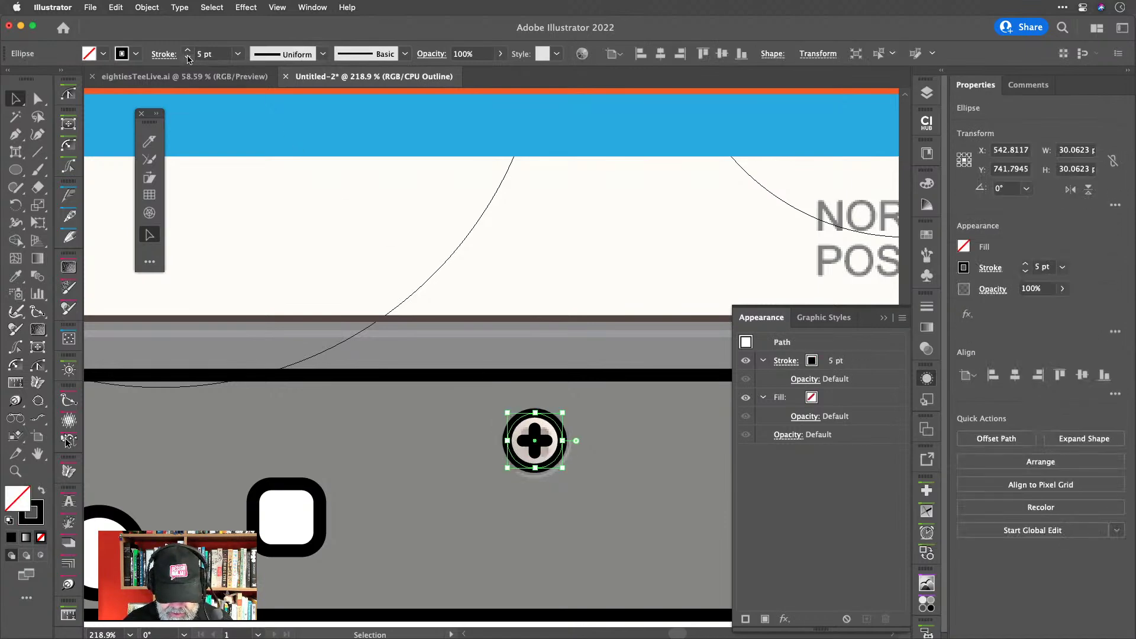
{"action": "left_click", "coordinate": [188, 58]}
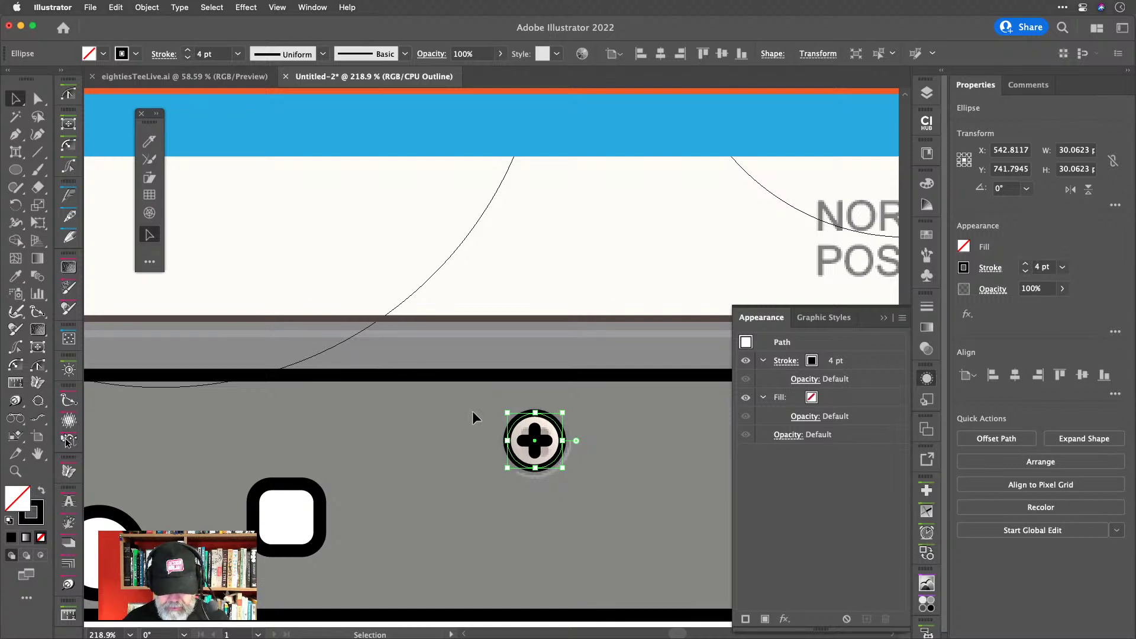
Save the screw's circle and cross together as a dynamic symbol named "screwhead".
{"action": "left_click", "coordinate": [492, 418]}
{"action": "left_click_drag", "start_coordinate": [488, 412], "coordinate": [591, 485]}
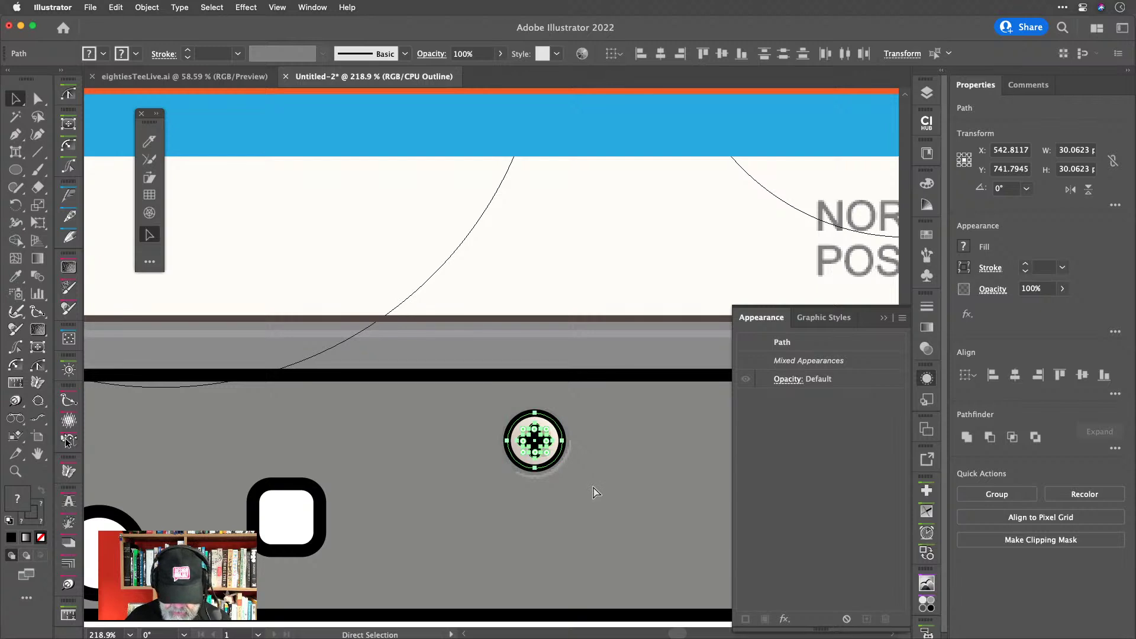
{"action": "key", "text": "v"}
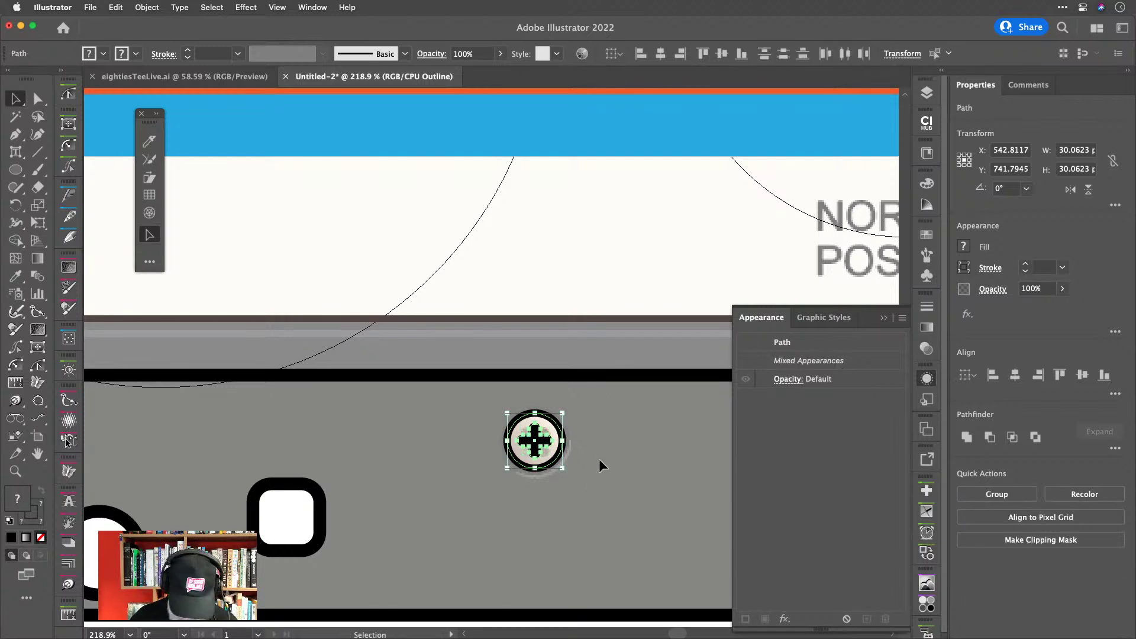
{"action": "key", "text": "F8"}
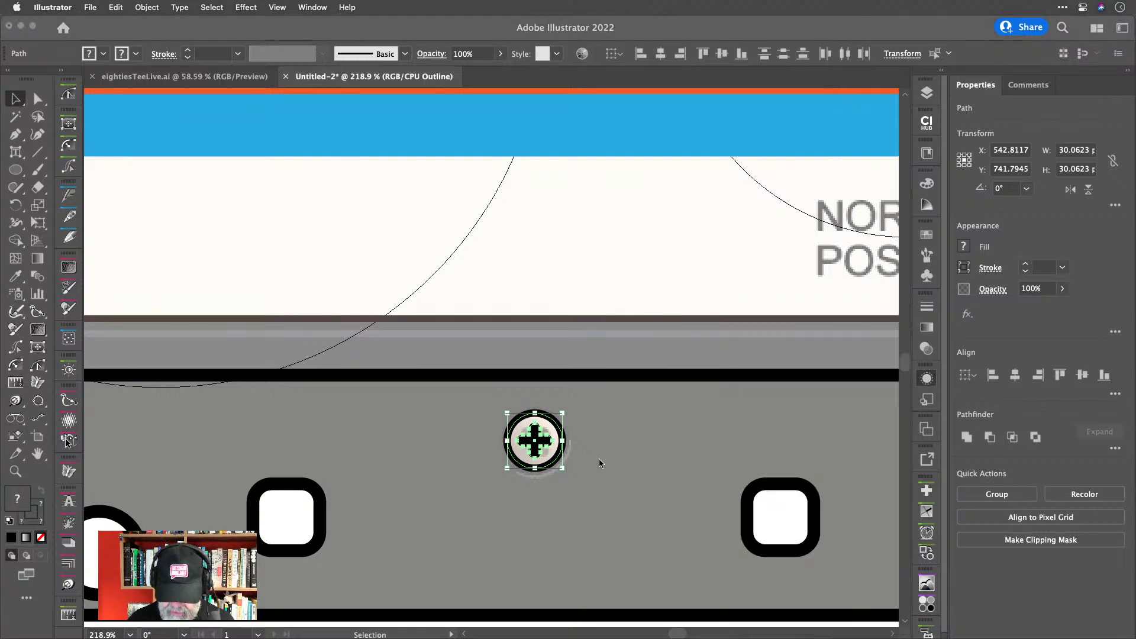
{"action": "key", "text": "super+q"}
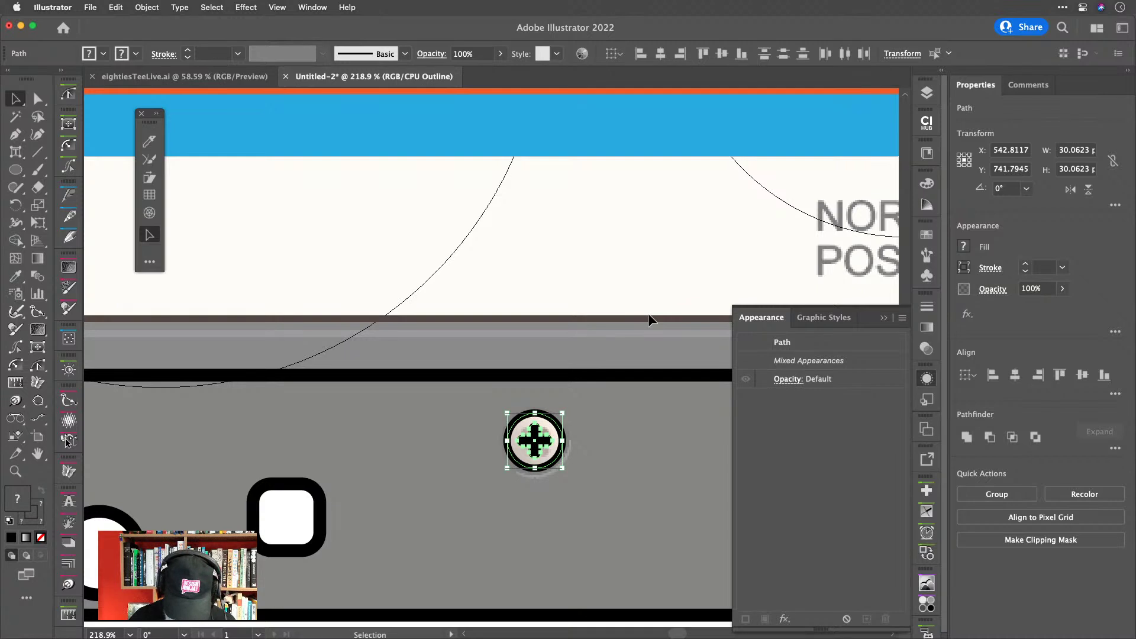
{"action": "key", "text": "F8"}
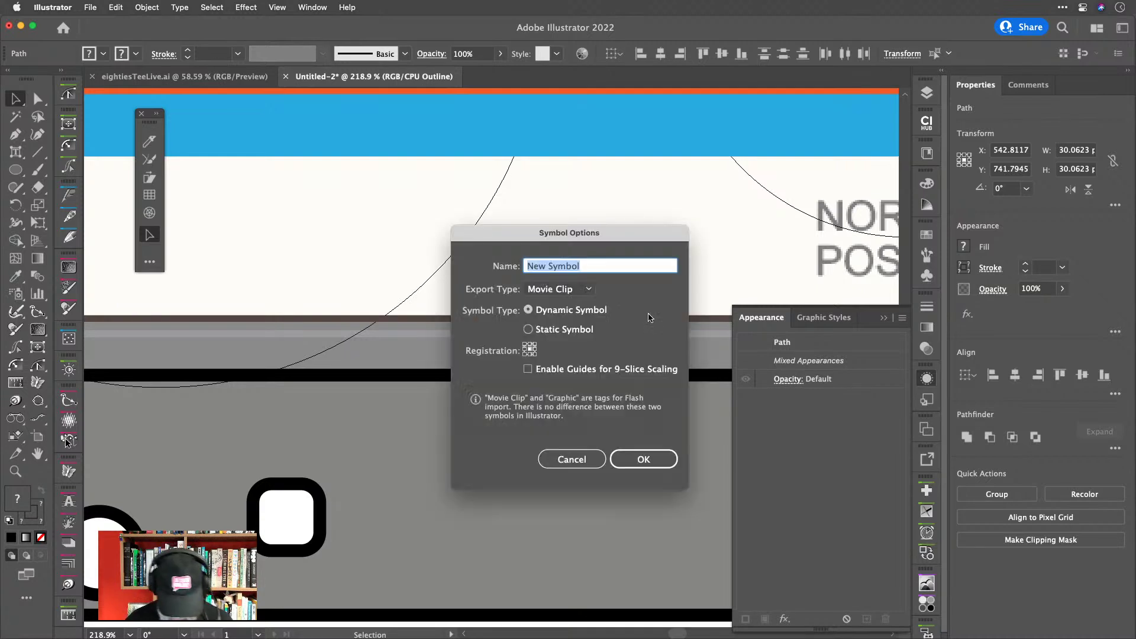
{"action": "type", "text": "scre"}
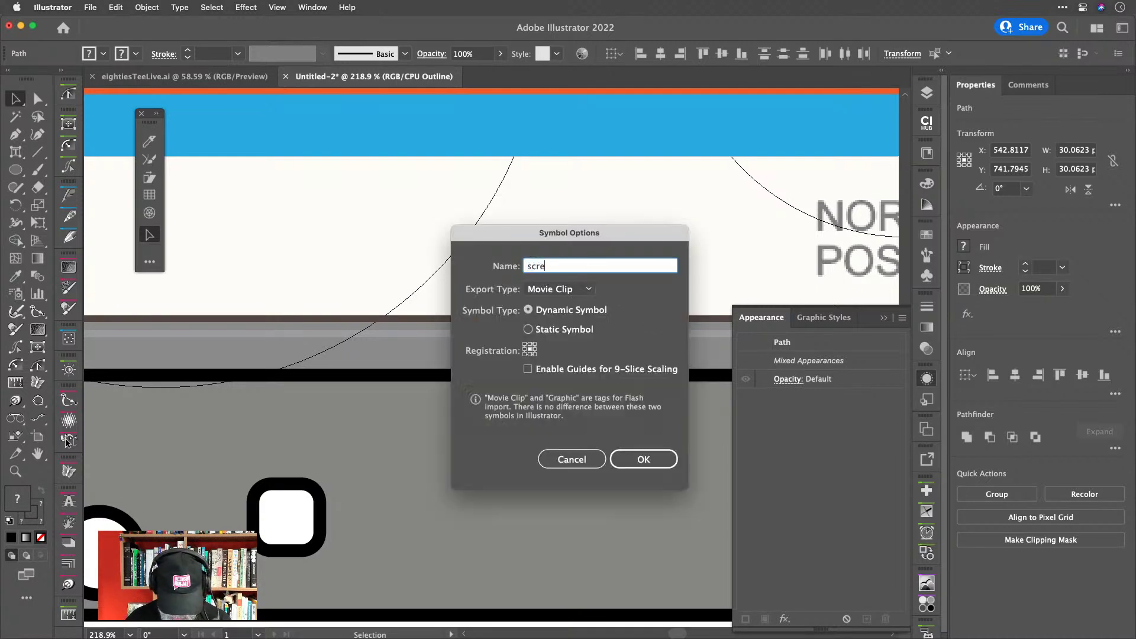
{"action": "type", "text": "w"}
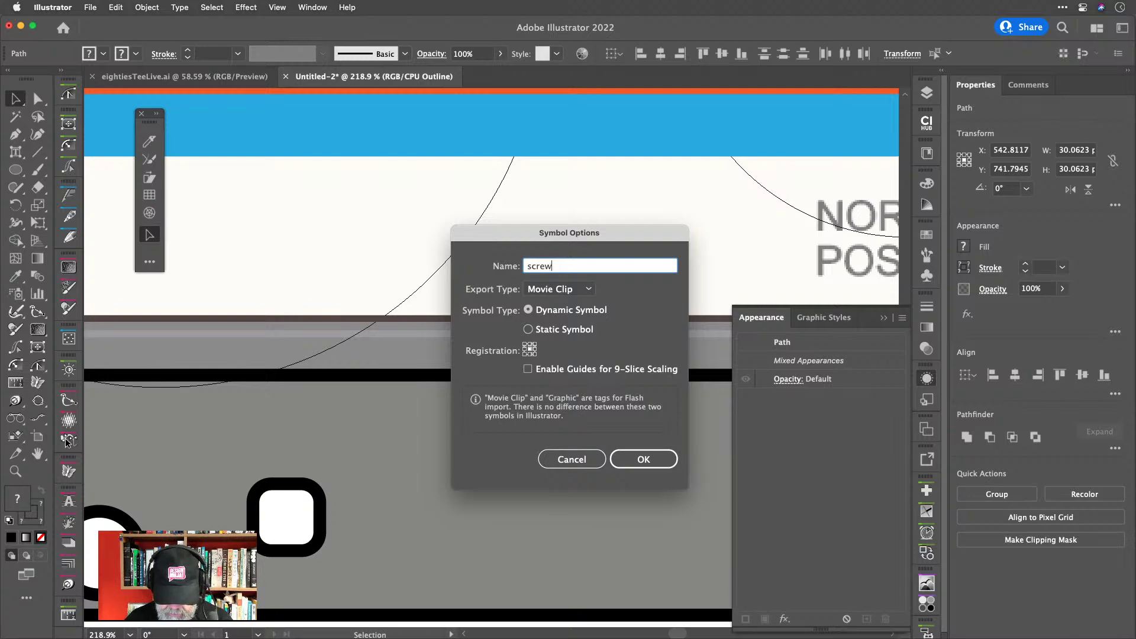
{"action": "type", "text": "head"}
{"action": "key", "text": "Return"}
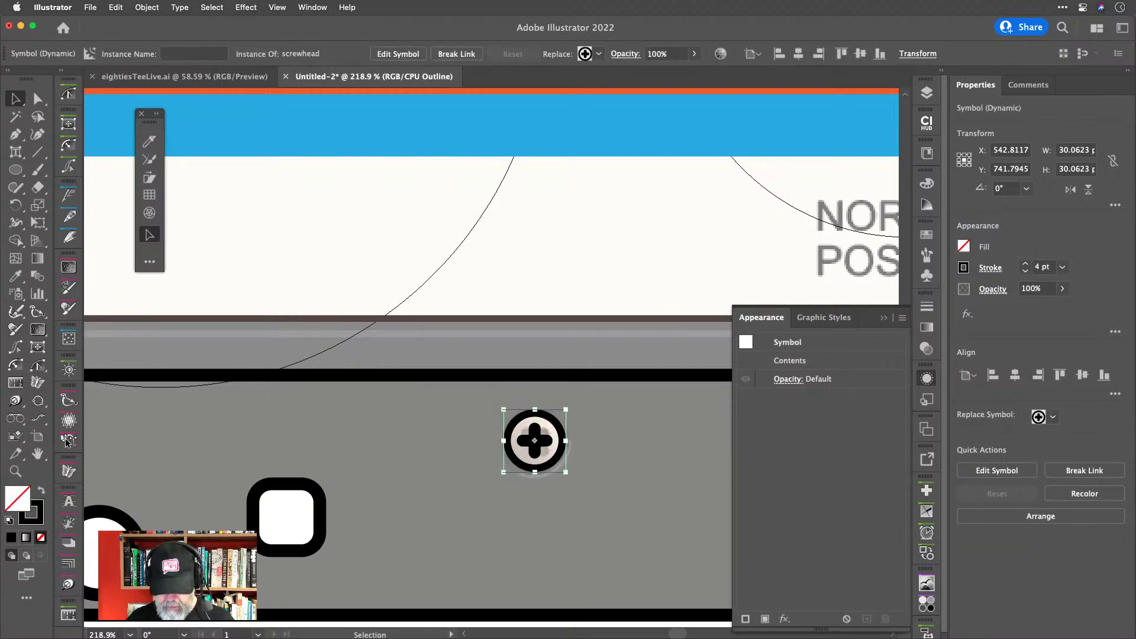
Copy the screwhead symbol onto the cassette's lower-left corner screw and nudge the copy 2 px left and 3 px down.
{"action": "scroll", "coordinate": [602, 417], "scroll_direction": "down", "scroll_amount": 5}
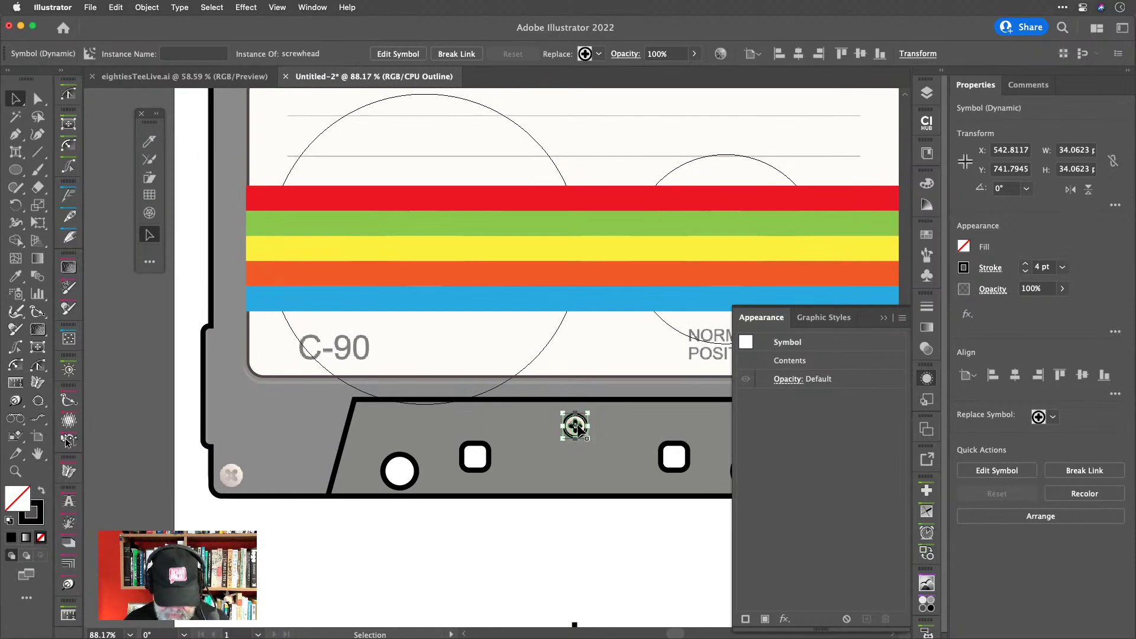
{"action": "left_click_drag", "start_coordinate": [576, 426], "coordinate": [232, 475]}
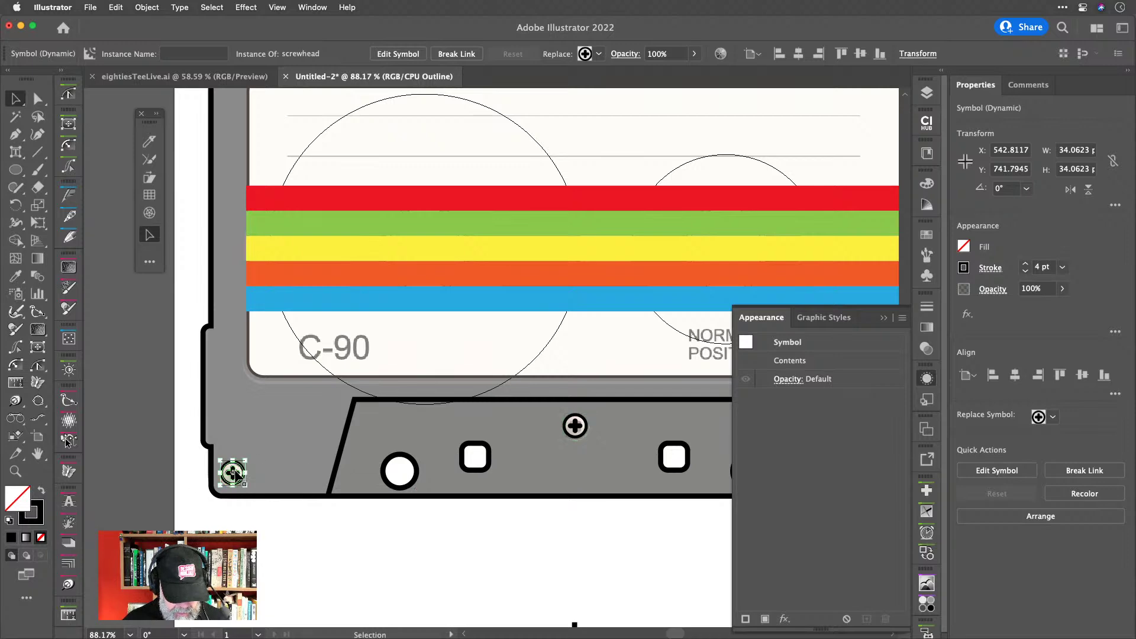
{"action": "scroll", "coordinate": [196, 489], "scroll_direction": "up", "scroll_amount": 3}
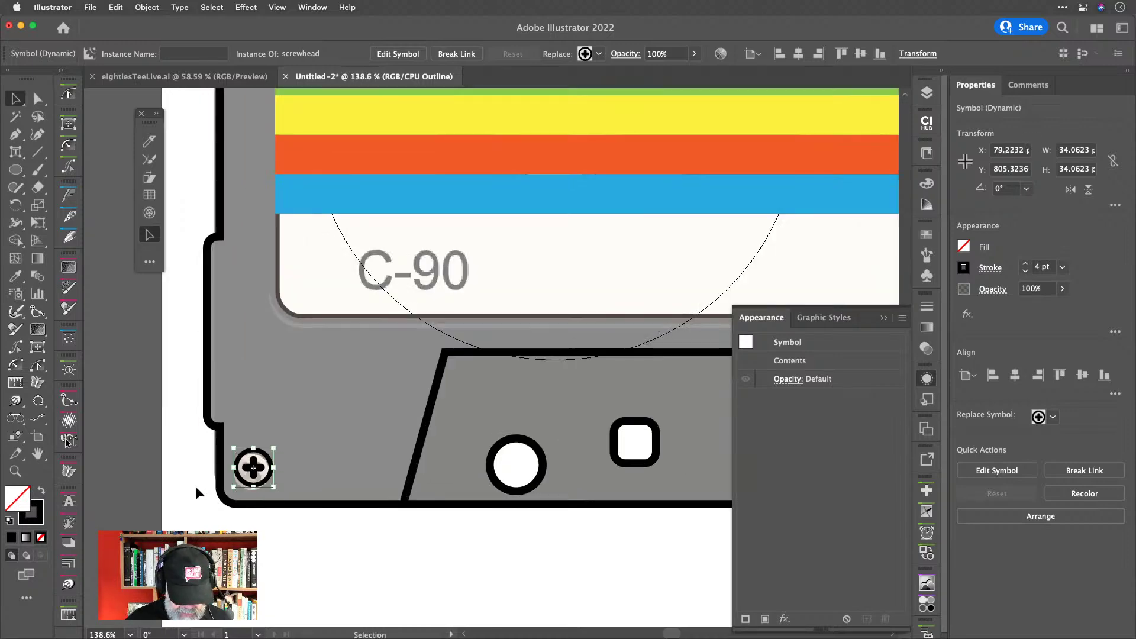
{"action": "key", "text": "Left"}
{"action": "key", "text": "Left"}
{"action": "key", "text": "Down"}
{"action": "key", "text": "Down"}
{"action": "key", "text": "Down"}
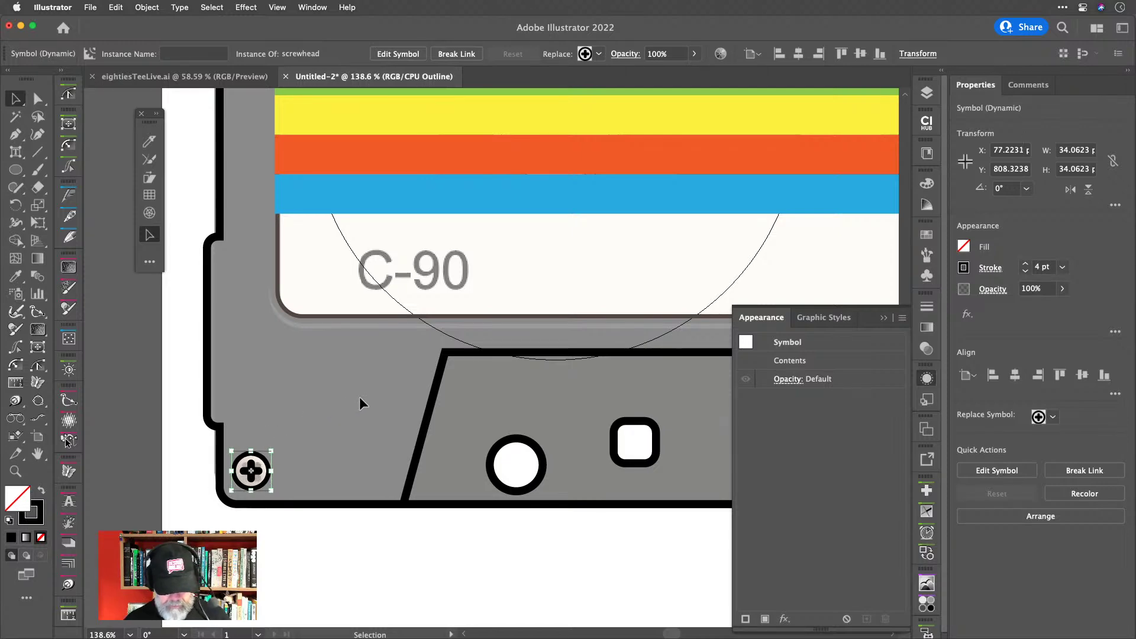
Copy the lower-left screwhead straight up to the cassette's upper-left corner and nudge the copy 2 px up.
{"action": "scroll", "coordinate": [364, 399], "scroll_direction": "down", "scroll_amount": 4}
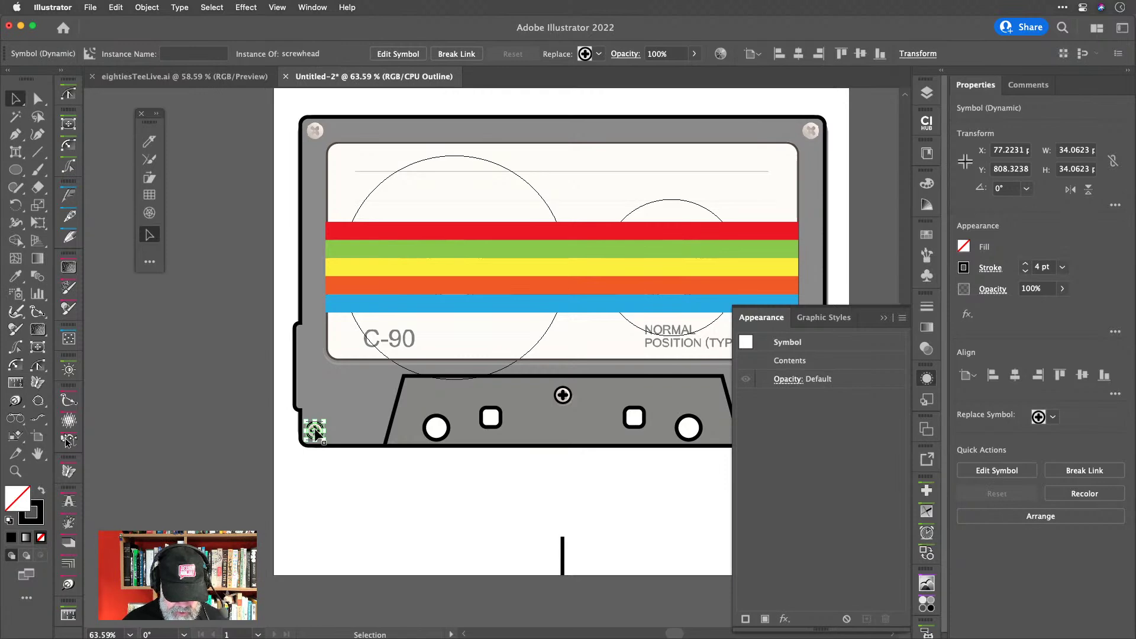
{"action": "left_click_drag", "start_coordinate": [314, 432], "coordinate": [324, 132]}
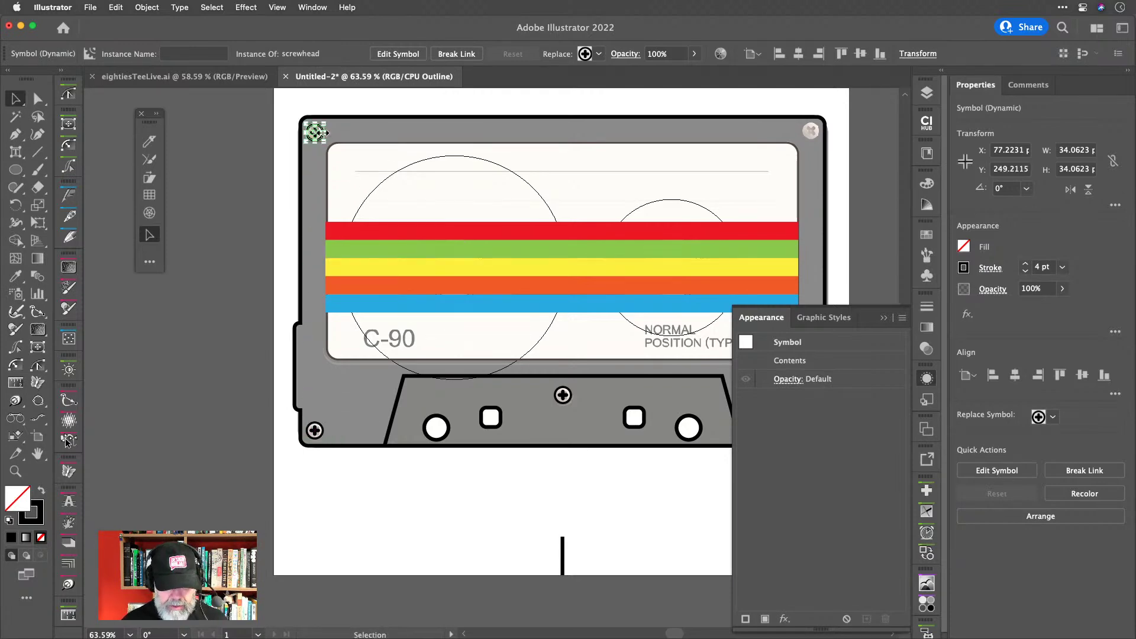
{"action": "key", "text": "Up"}
{"action": "key", "text": "Up"}
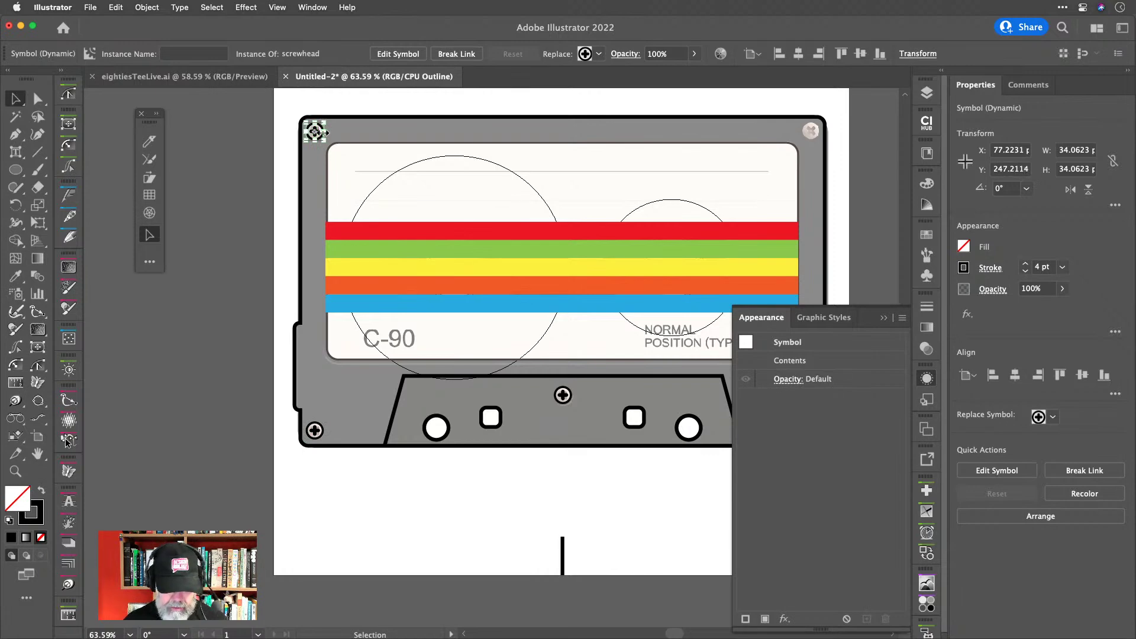
Copy the two left corner screwheads together horizontally onto the cassette's upper-right and lower-right corner screws.
{"action": "left_click", "coordinate": [319, 435], "text": "shift"}
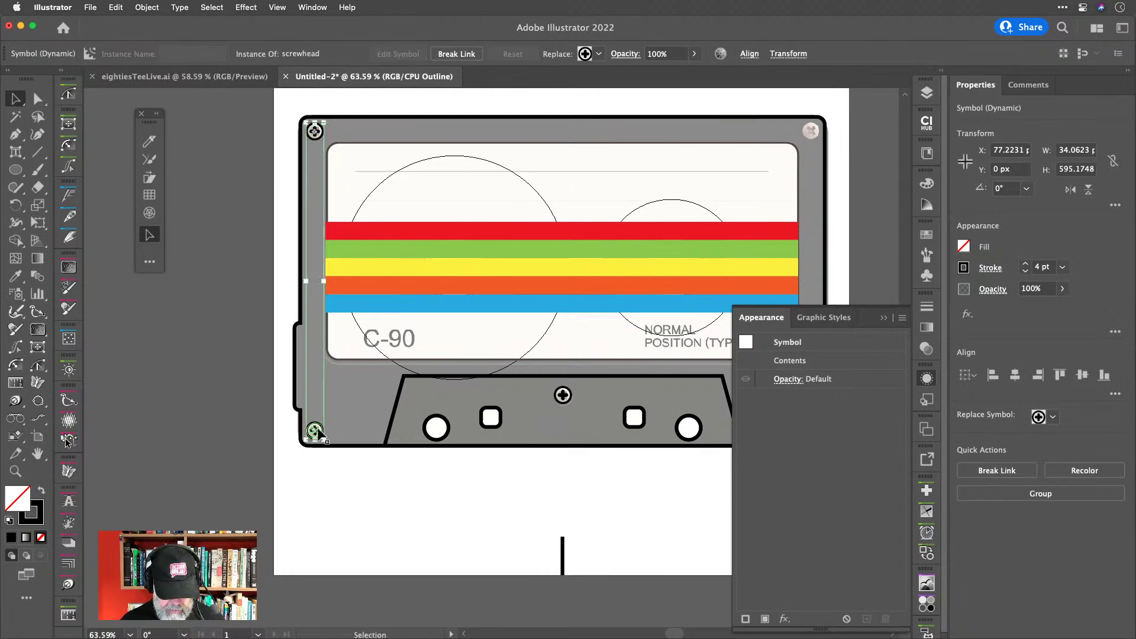
{"action": "left_click", "coordinate": [319, 432], "text": "shift"}
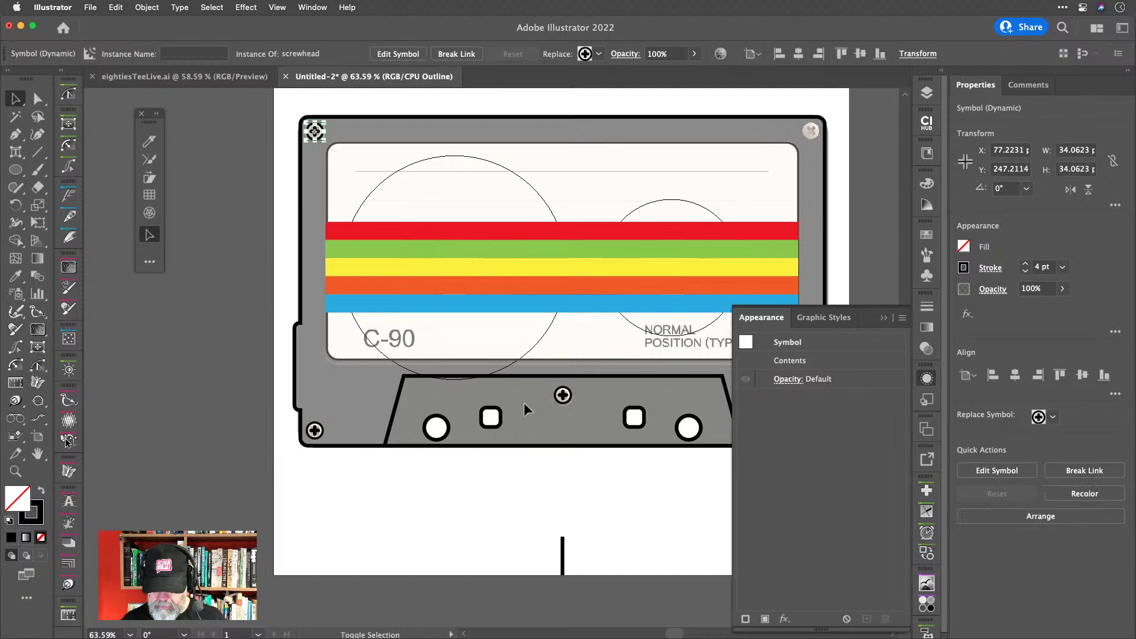
{"action": "left_click", "coordinate": [316, 432], "text": "shift"}
{"action": "left_click_drag", "start_coordinate": [316, 432], "coordinate": [828, 417]}
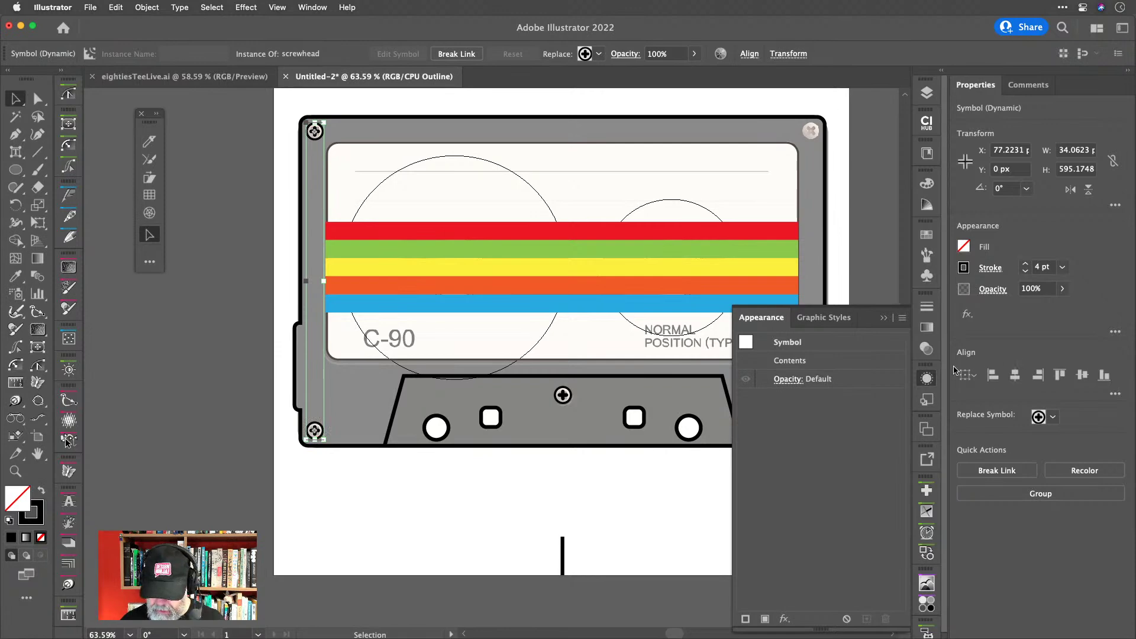
{"action": "right_click", "coordinate": [930, 377]}
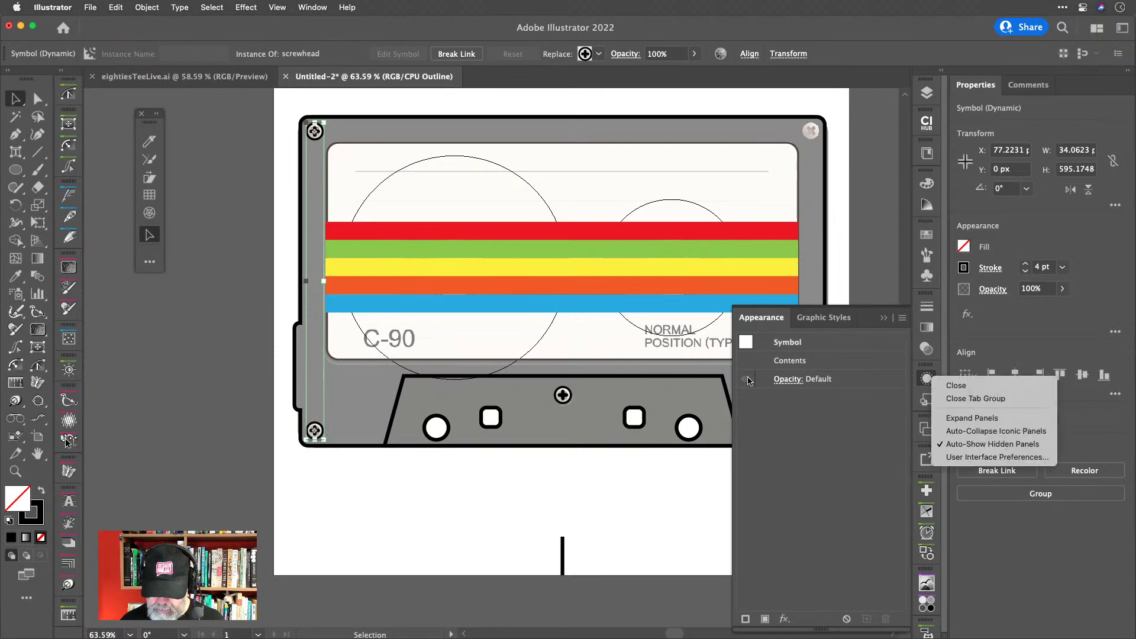
{"action": "left_click", "coordinate": [927, 379]}
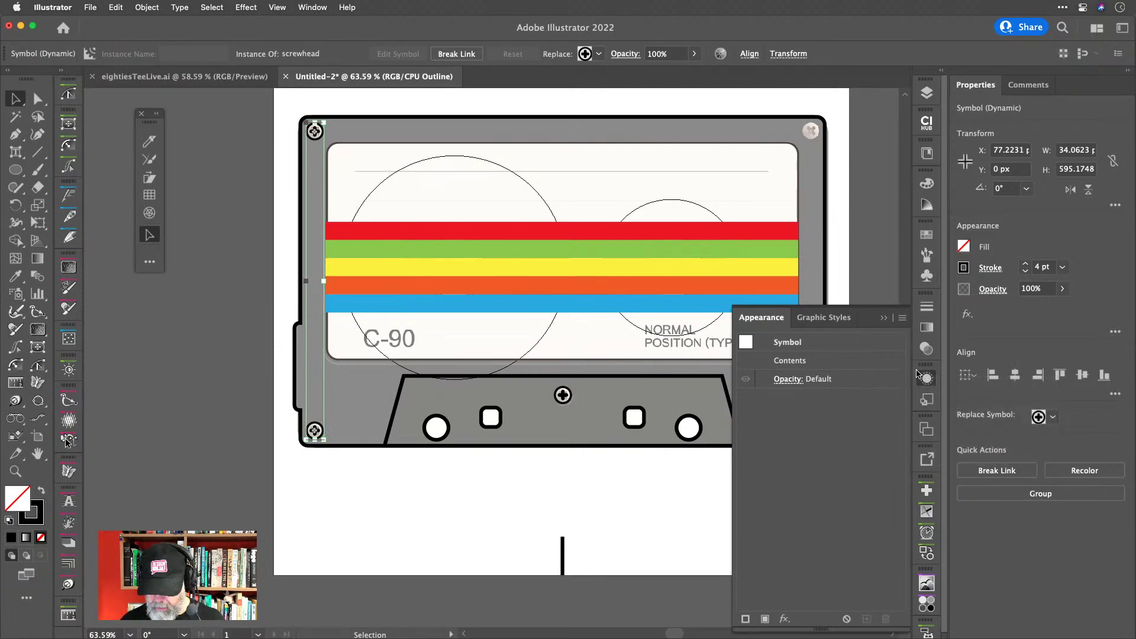
{"action": "left_click", "coordinate": [926, 379]}
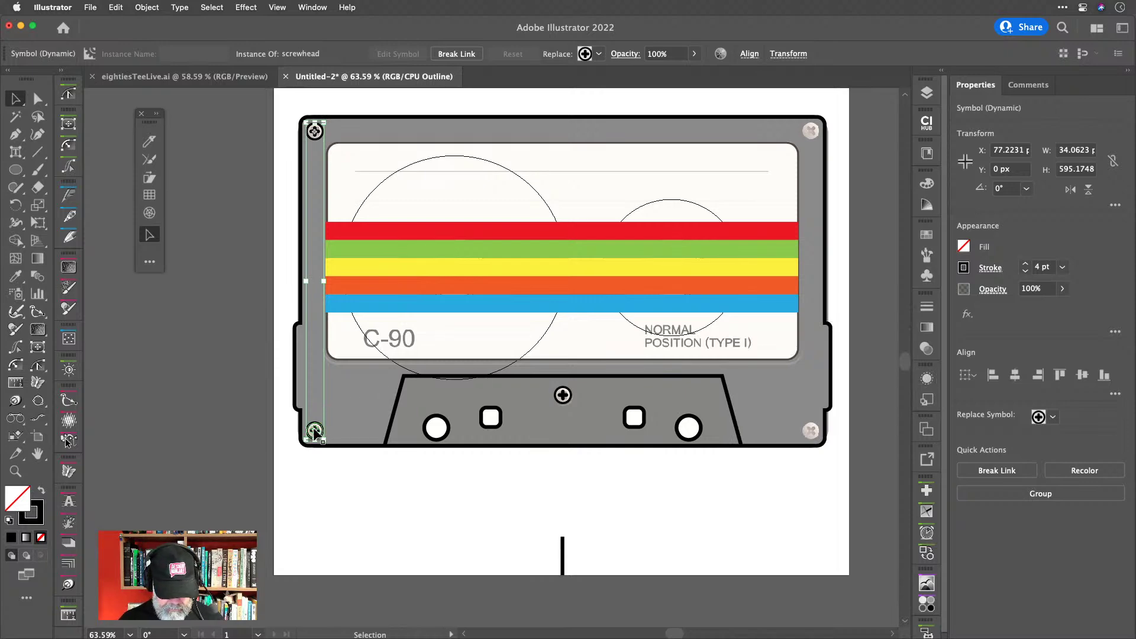
{"action": "left_click_drag", "start_coordinate": [318, 431], "coordinate": [809, 407]}
{"action": "left_click", "coordinate": [857, 234]}
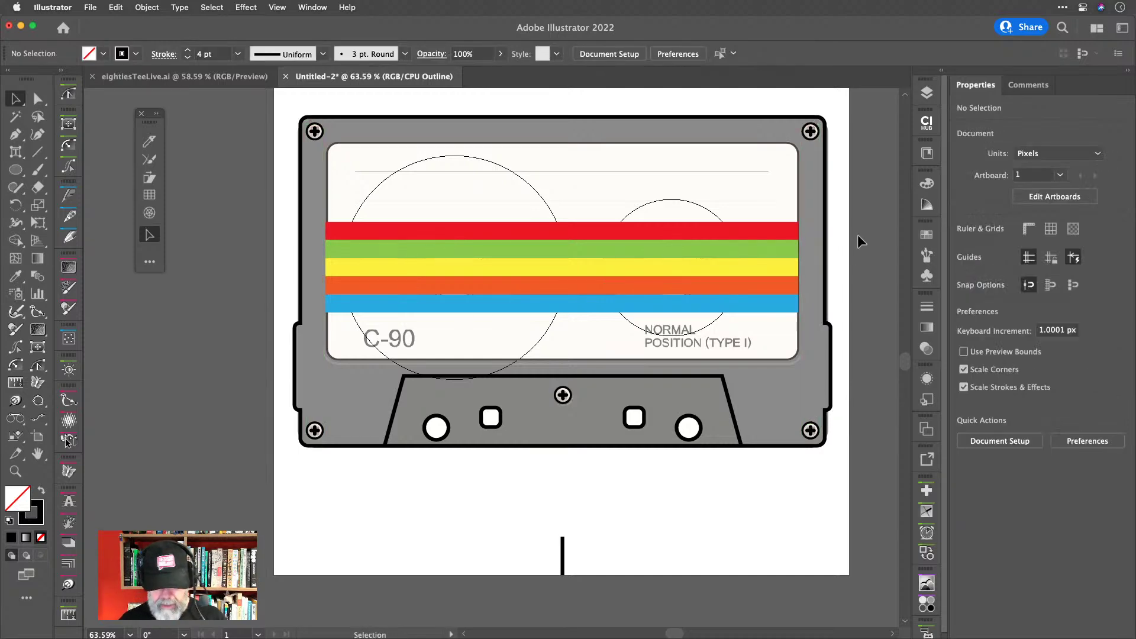
Switch the Tapes layer from outline display to full-colour preview.
{"action": "scroll", "coordinate": [846, 259], "scroll_direction": "down", "scroll_amount": 3}
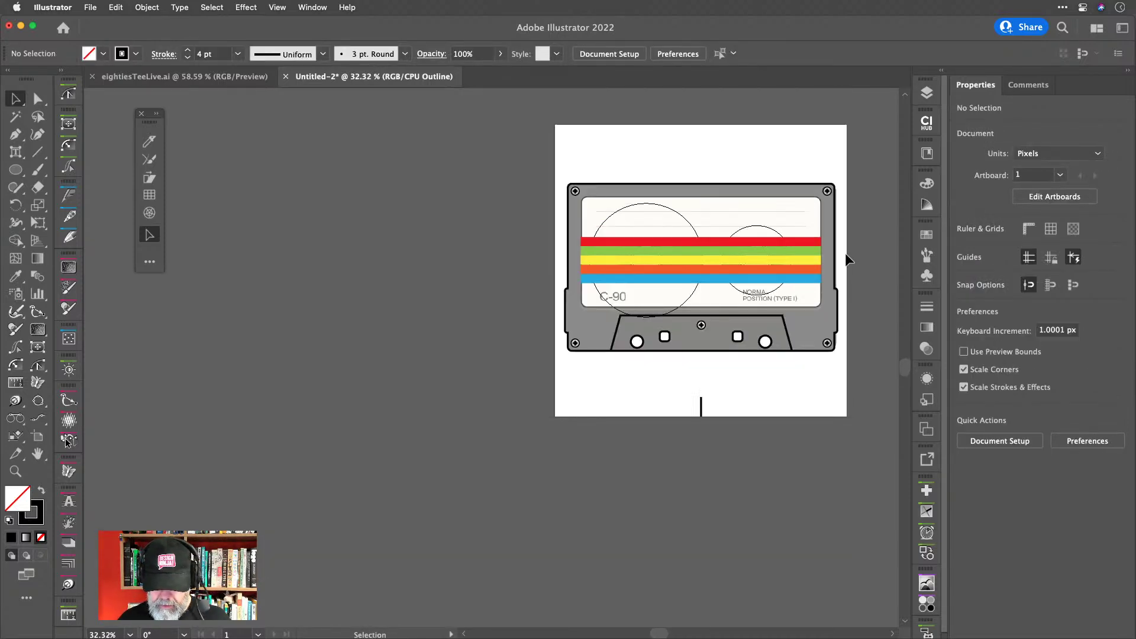
{"action": "scroll", "coordinate": [845, 253], "scroll_direction": "right", "scroll_amount": 2}
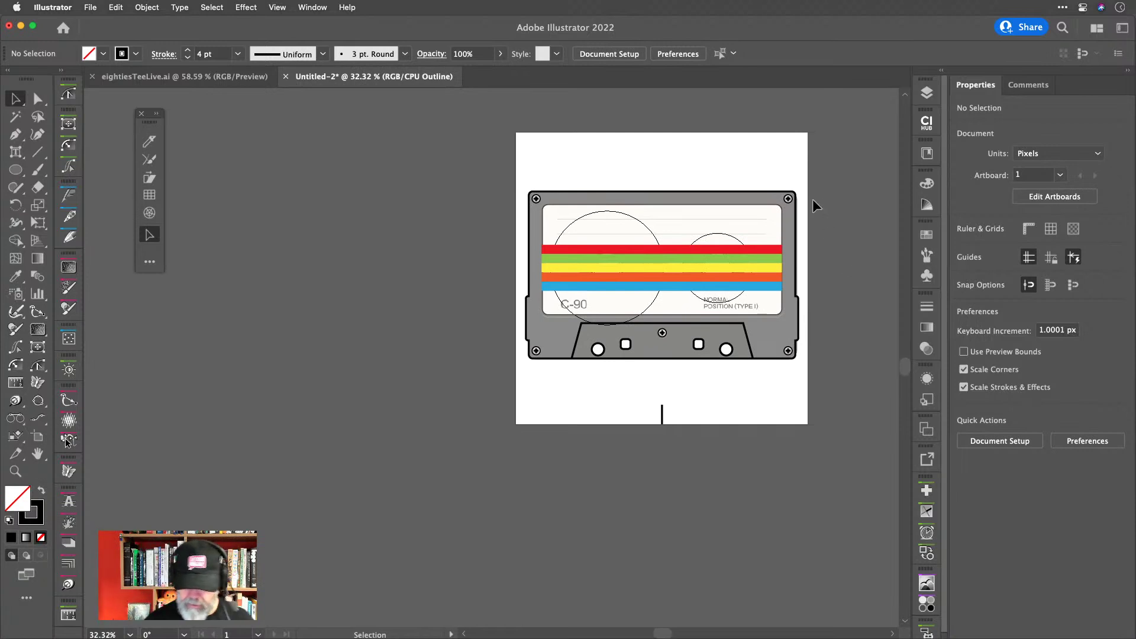
{"action": "right_click", "coordinate": [924, 93]}
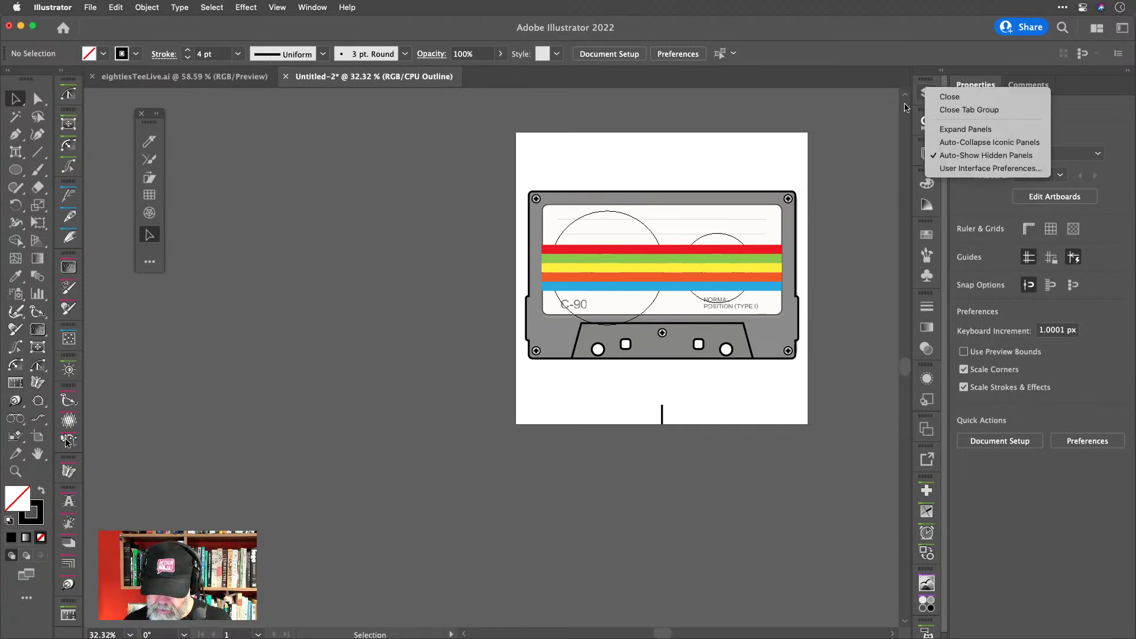
{"action": "left_click", "coordinate": [885, 99]}
{"action": "left_click", "coordinate": [928, 92]}
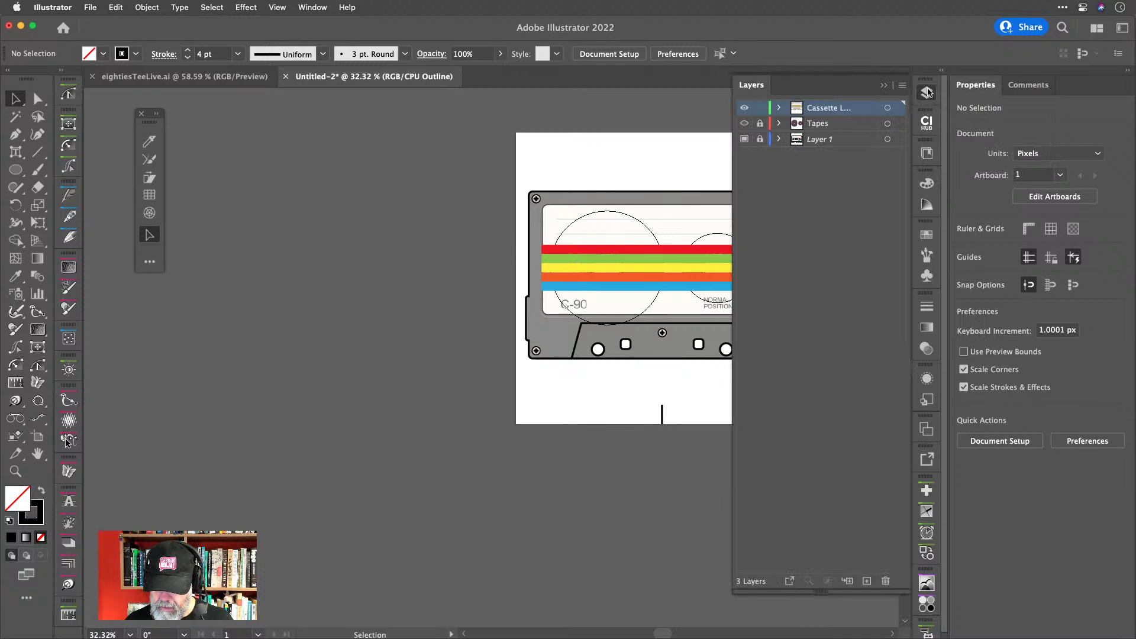
{"action": "left_click", "coordinate": [743, 124]}
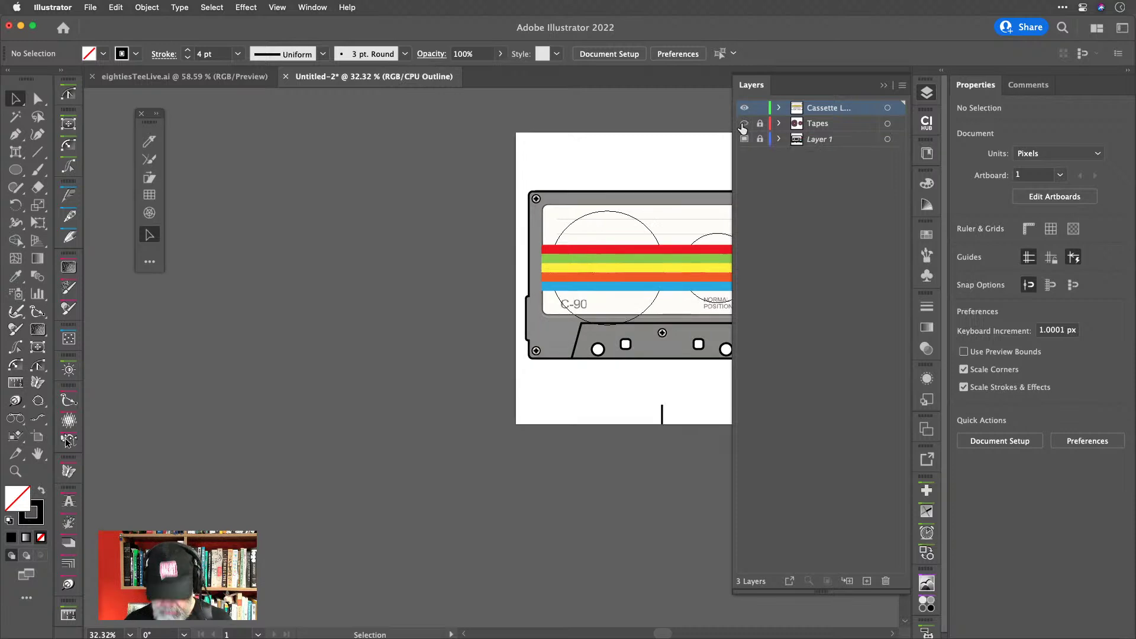
{"action": "key", "text": "super+y"}
{"action": "scroll", "coordinate": [569, 151], "scroll_direction": "right", "scroll_amount": 5}
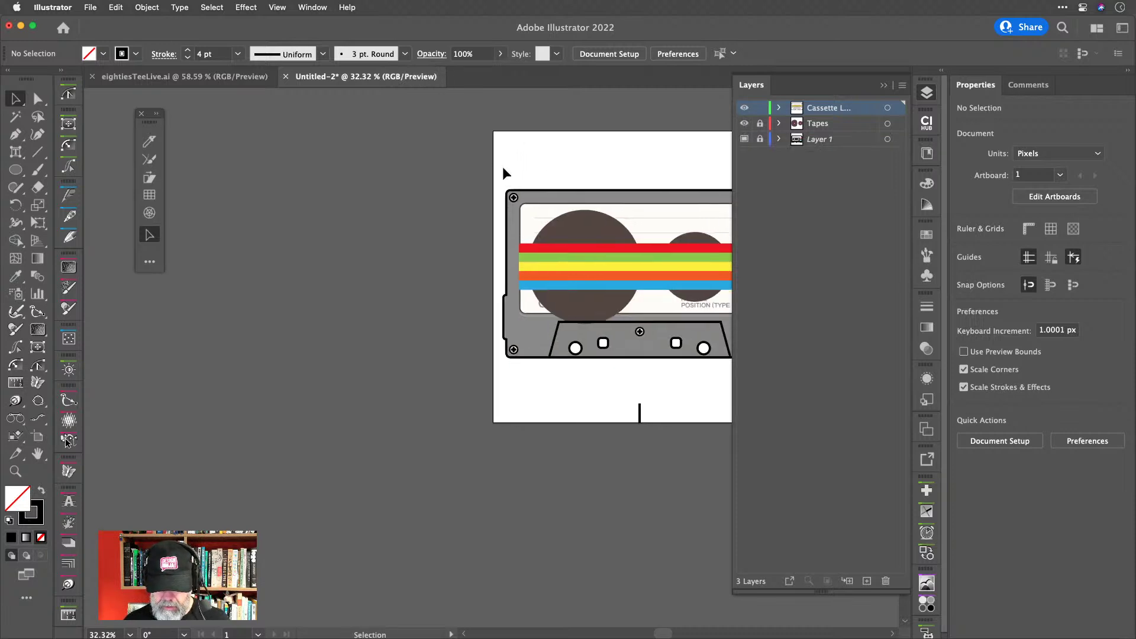
{"action": "scroll", "coordinate": [505, 173], "scroll_direction": "up", "scroll_amount": 3}
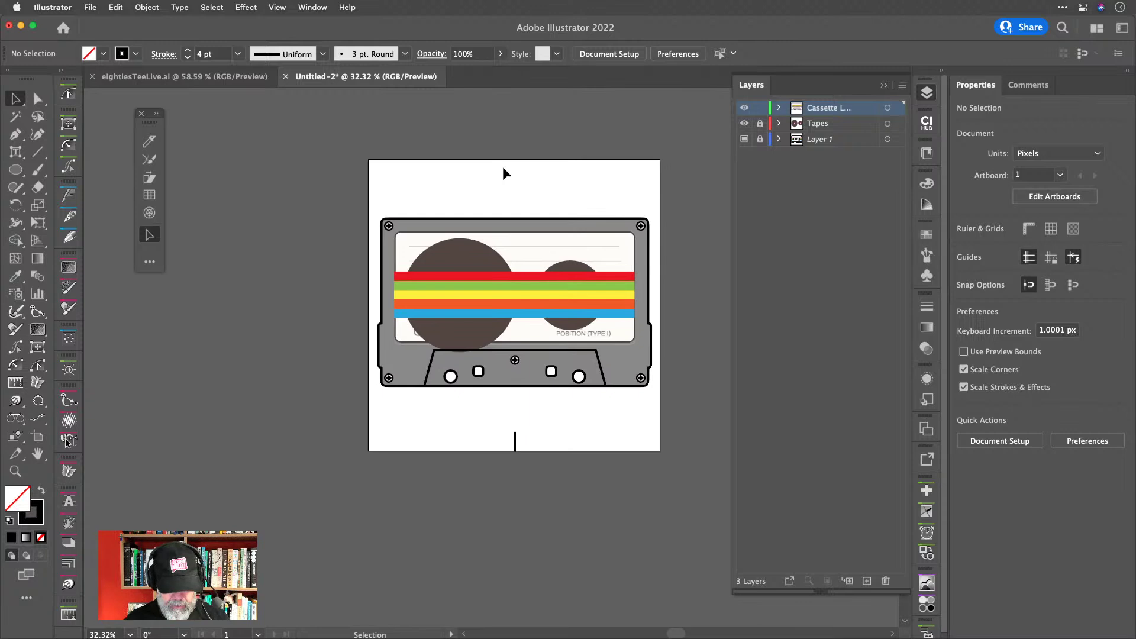
Cut the rounded centre window out of the large label rectangle with the Shape Builder, keeping the result stroked without fill.
{"action": "left_click", "coordinate": [536, 271]}
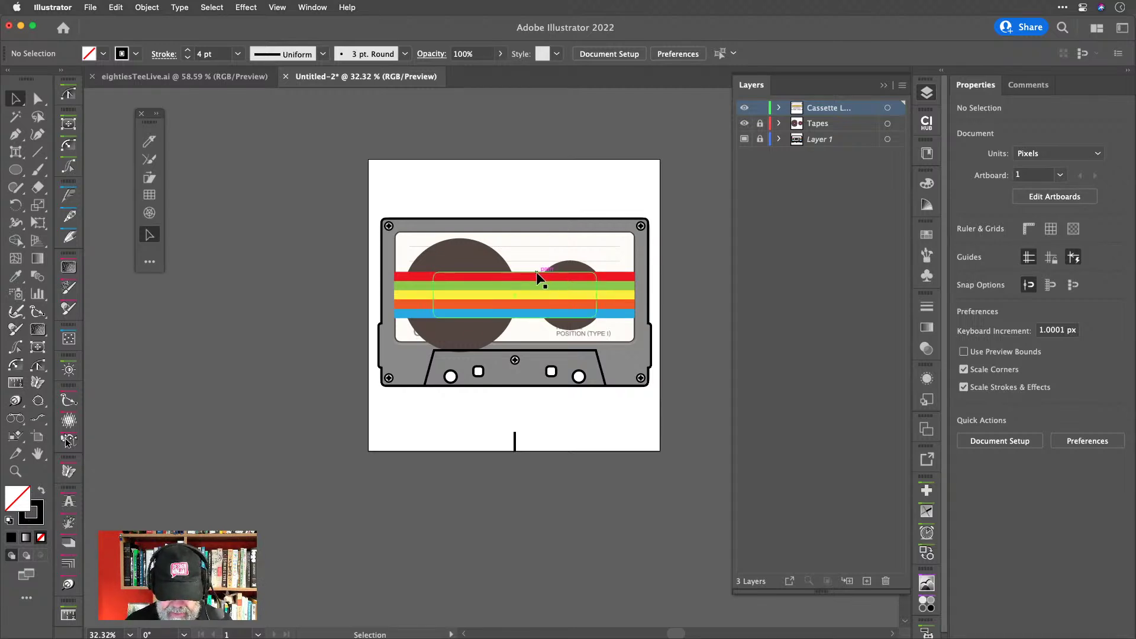
{"action": "left_click", "coordinate": [571, 232], "text": "shift"}
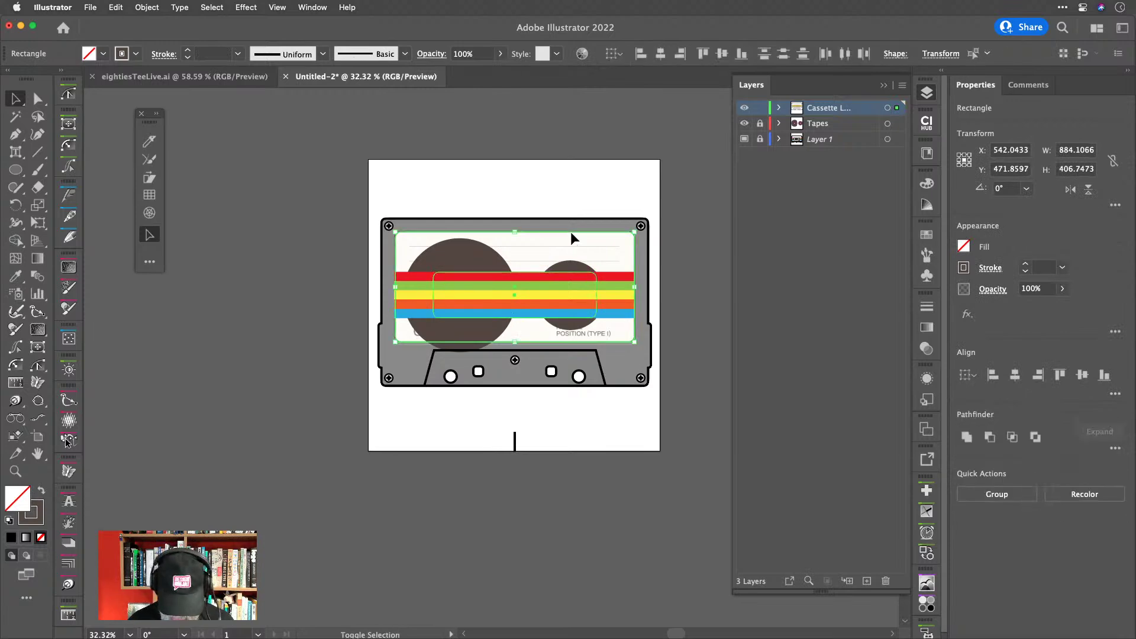
{"action": "key", "text": "shift+m"}
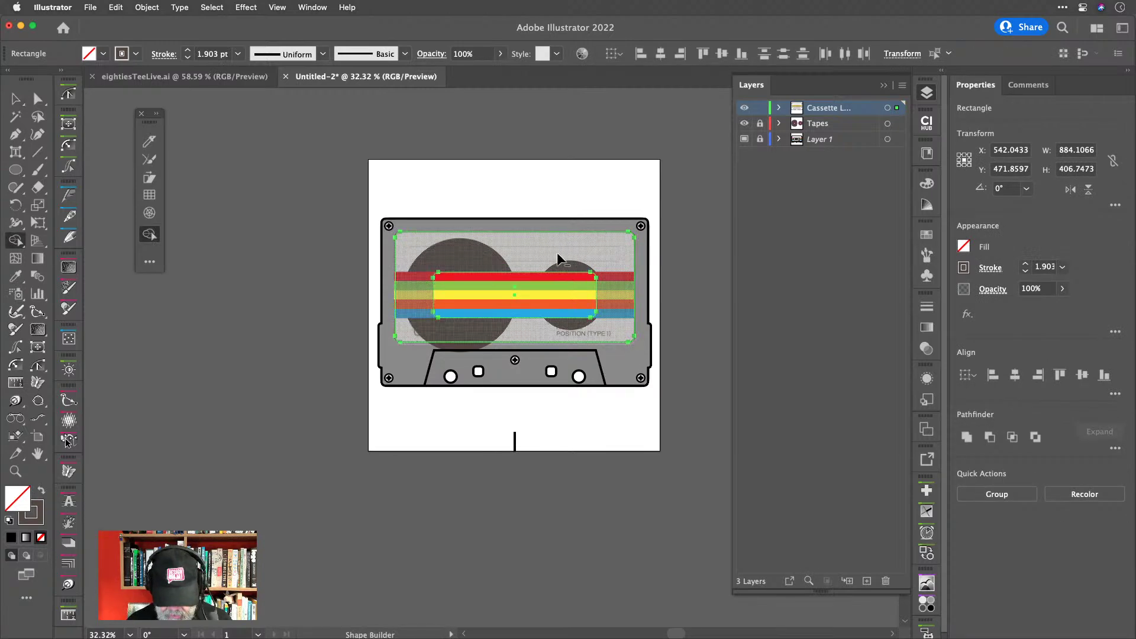
{"action": "left_click", "coordinate": [556, 290]}
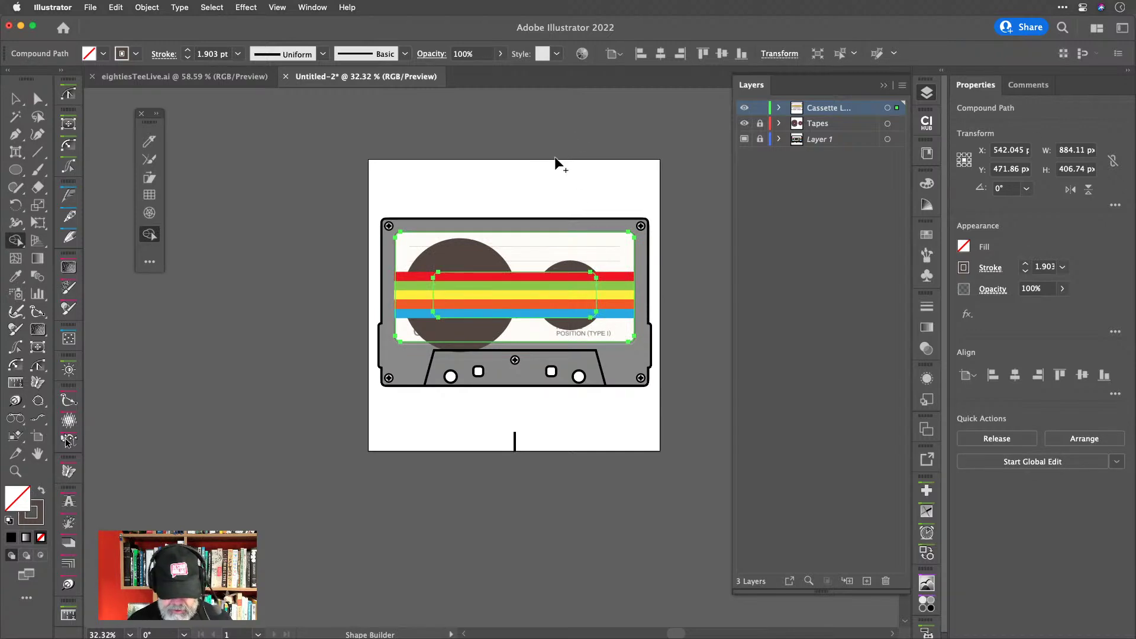
{"action": "key", "text": "shift+x"}
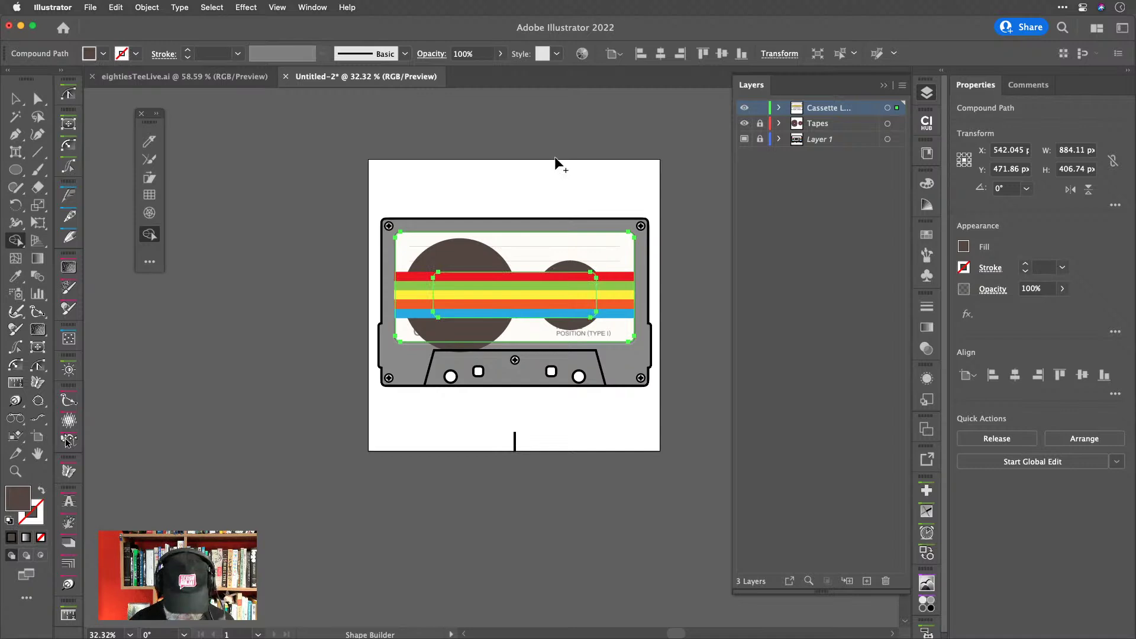
{"action": "key", "text": "shift+x"}
{"action": "key", "text": "v"}
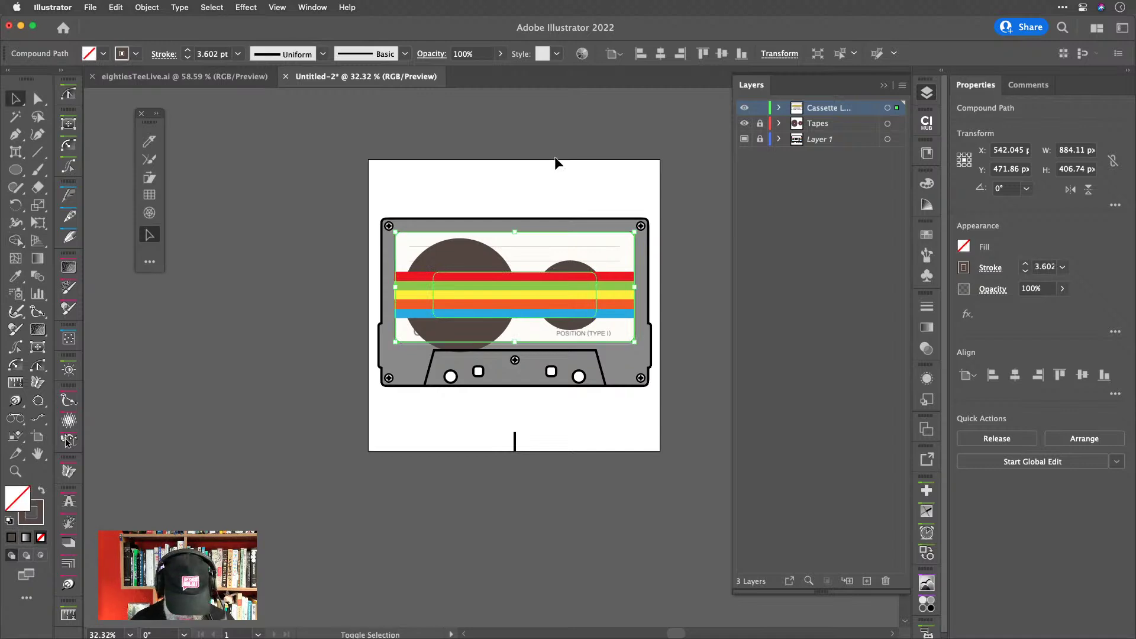
Swap the cassette label's fill and stroke so it has a dark brown fill and no stroke.
{"action": "key", "text": "shift+x"}
{"action": "key", "text": "shift+Up"}
{"action": "key", "text": "shift+Up"}
{"action": "key", "text": "shift+Up"}
{"action": "key", "text": "shift+Up"}
{"action": "key", "text": "shift+Down"}
{"action": "key", "text": "shift+Down"}
{"action": "key", "text": "shift+Down"}
{"action": "key", "text": "shift+Down"}
{"action": "key", "text": "shift+Down"}
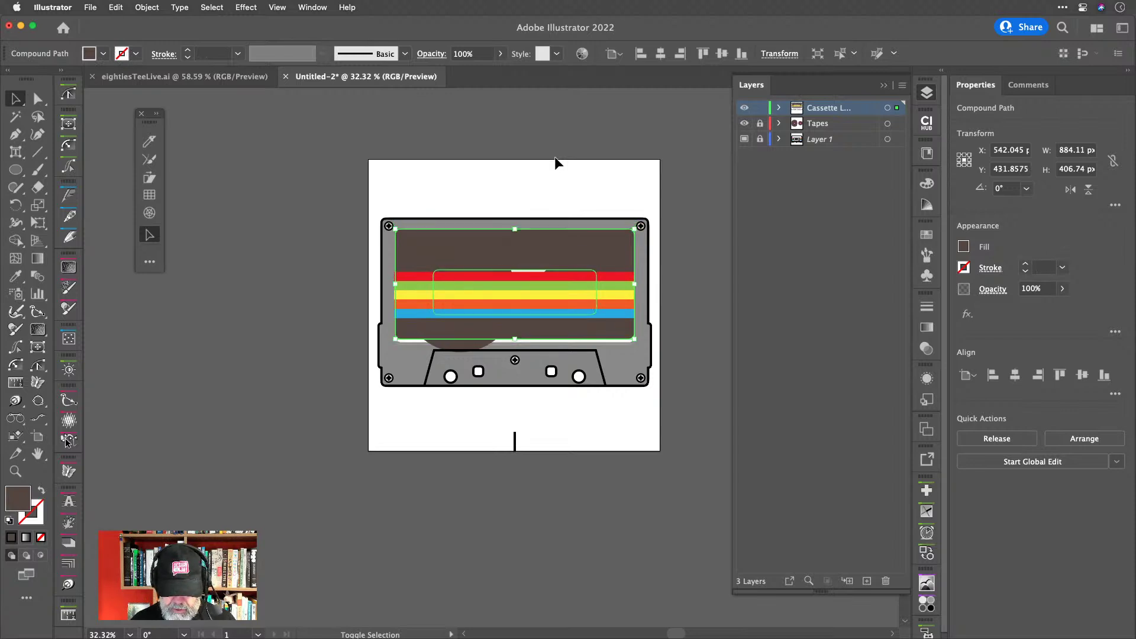
{"action": "key", "text": "shift+Up"}
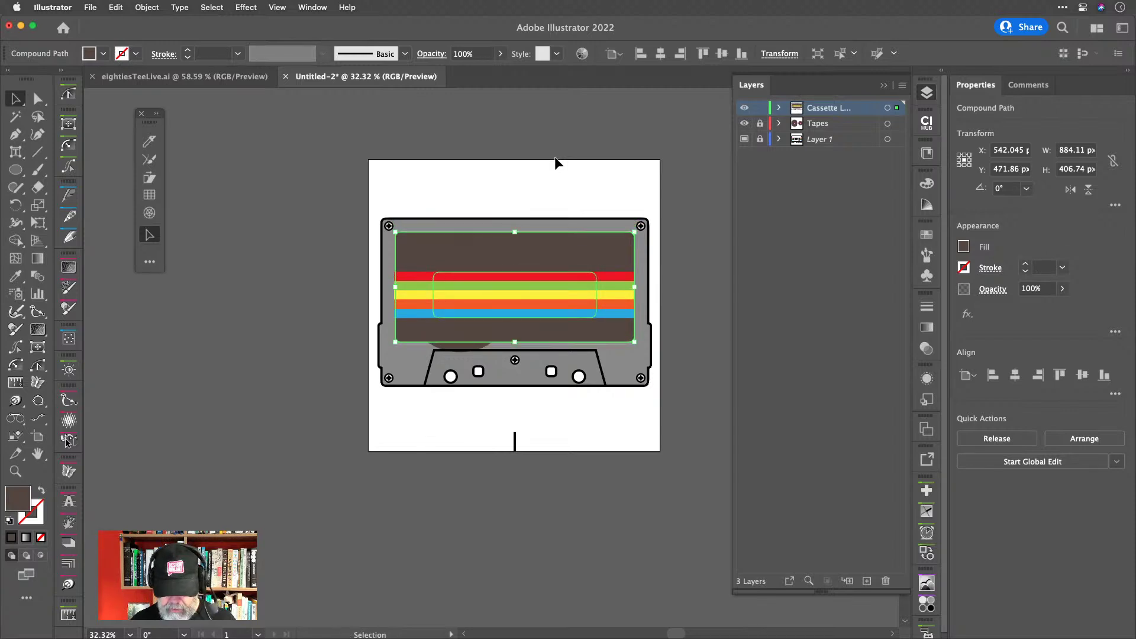
{"action": "left_click", "coordinate": [523, 165]}
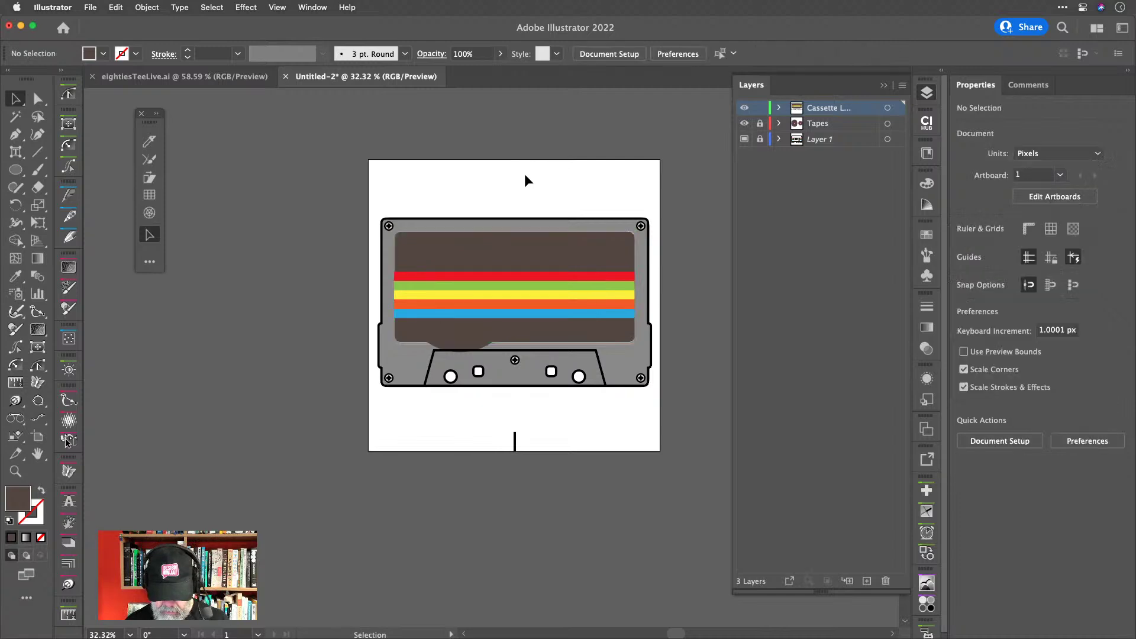
Isolate the label's compound path, copy its inner rounded window path and leave isolation mode.
{"action": "double_click", "coordinate": [529, 251]}
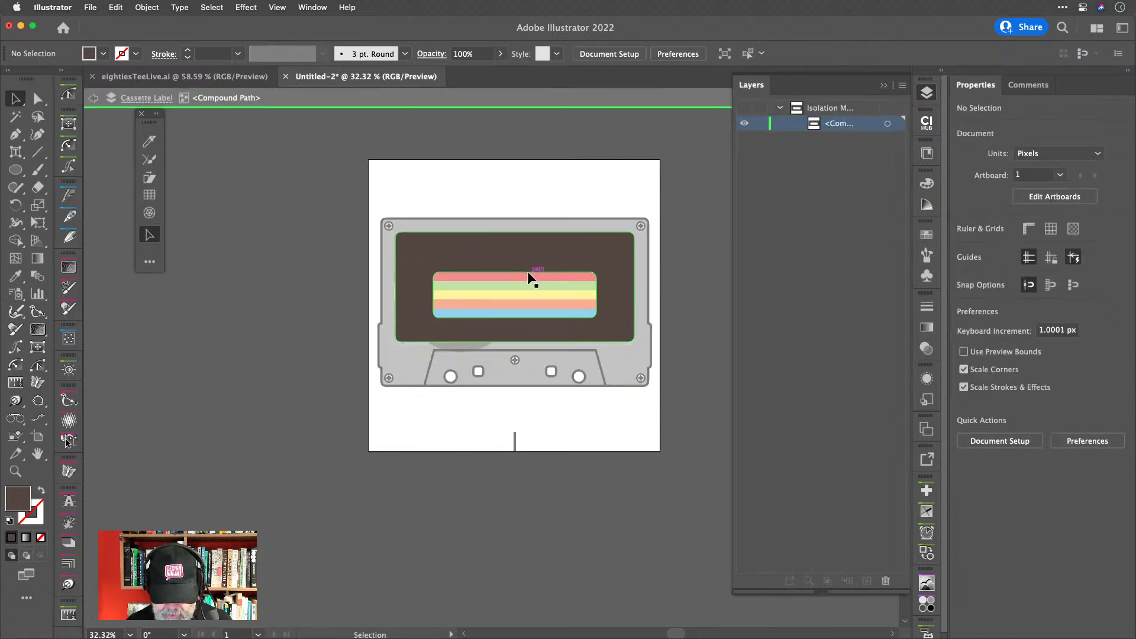
{"action": "left_click", "coordinate": [527, 271]}
{"action": "key", "text": "a"}
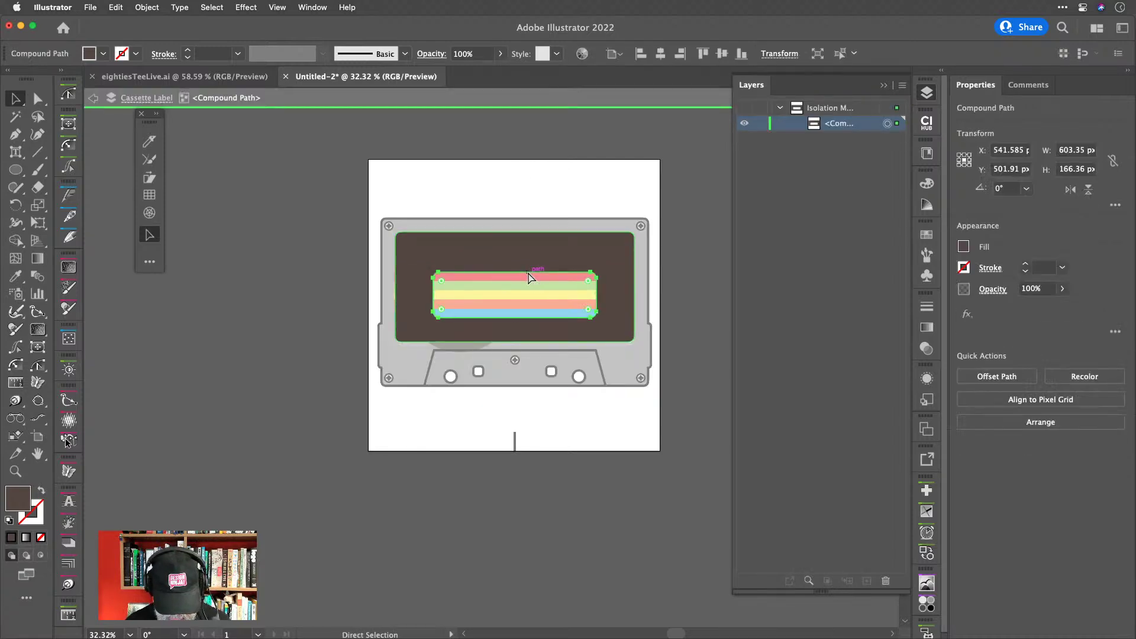
{"action": "key", "text": "v"}
{"action": "double_click", "coordinate": [577, 182]}
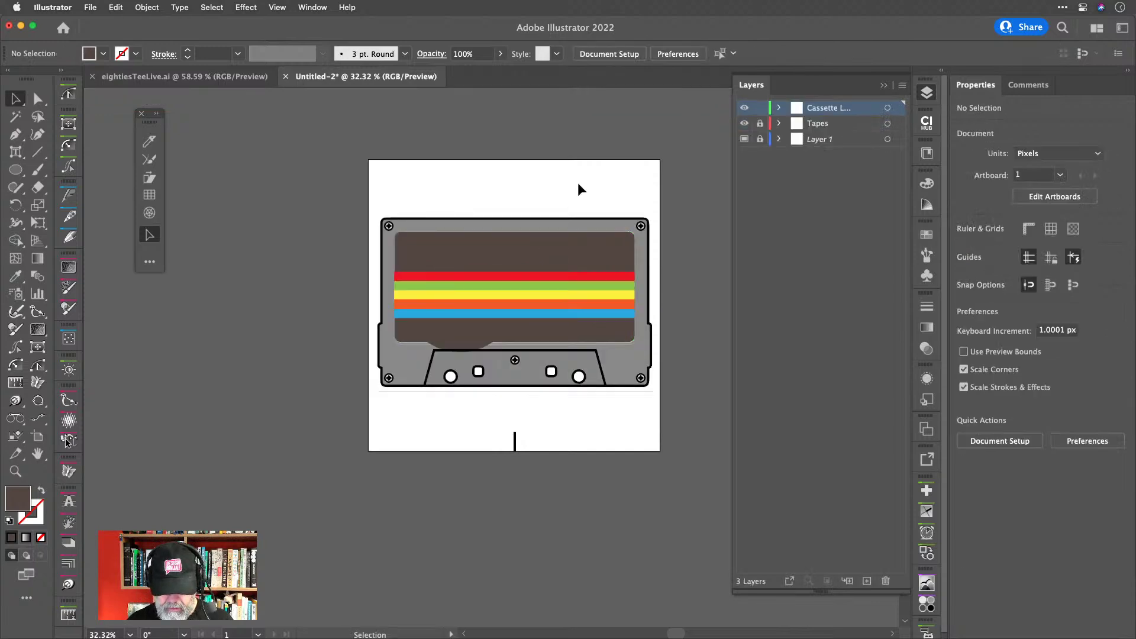
Create an opacity mask on the rainbow stripes and paste the copied window shape in front, in place, inside the mask.
{"action": "left_click", "coordinate": [548, 293]}
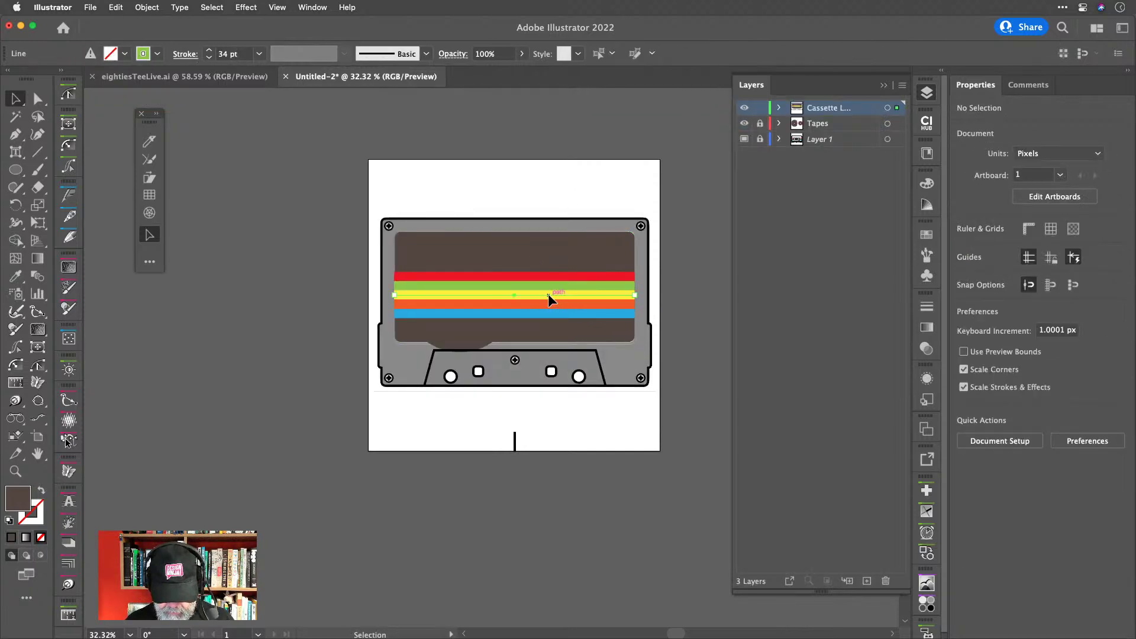
{"action": "left_click", "coordinate": [927, 349]}
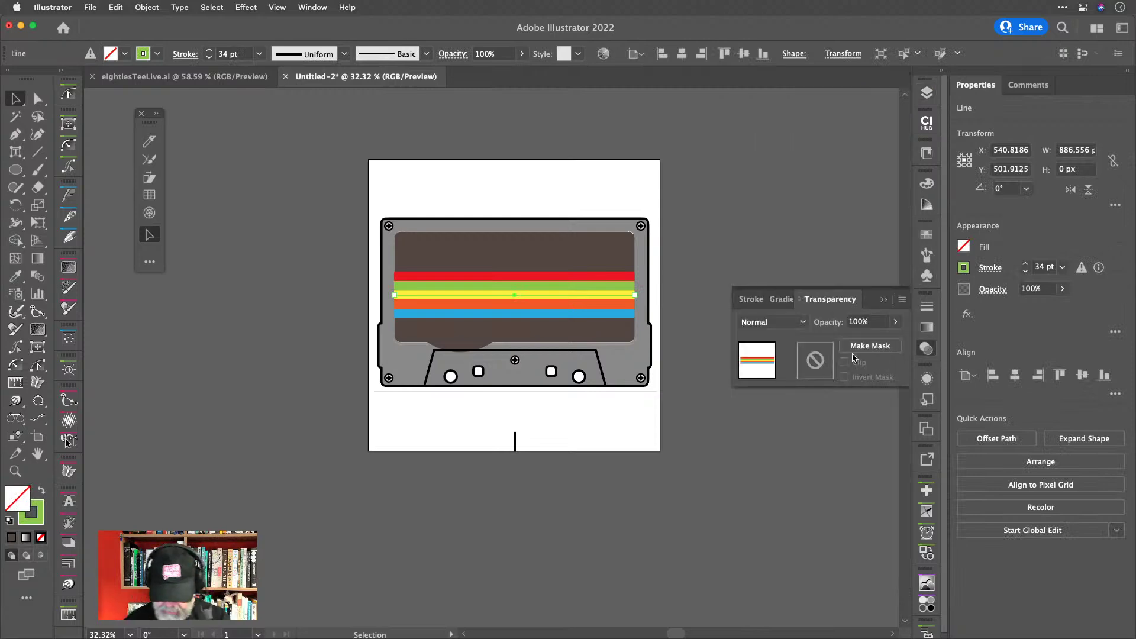
{"action": "left_click", "coordinate": [871, 348]}
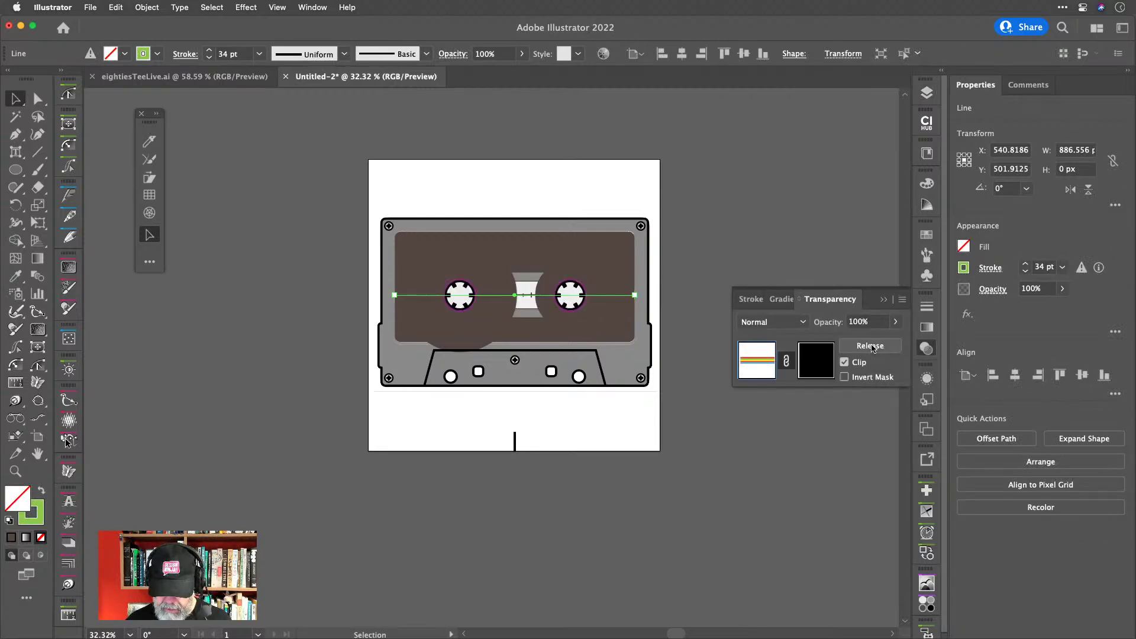
{"action": "left_click", "coordinate": [817, 368]}
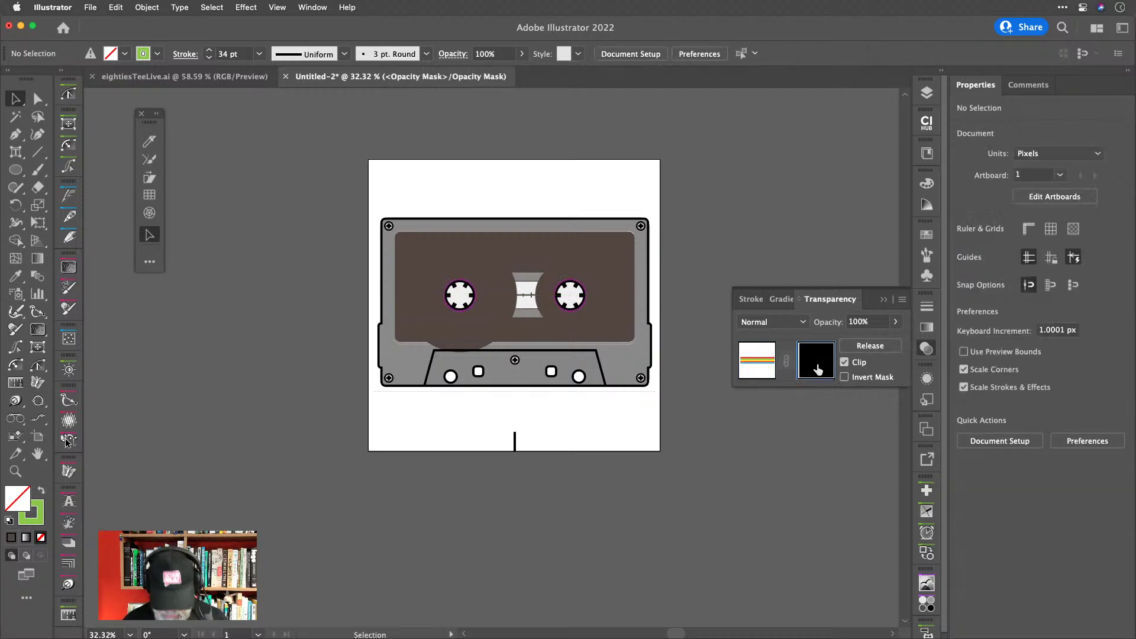
{"action": "key", "text": "super+v"}
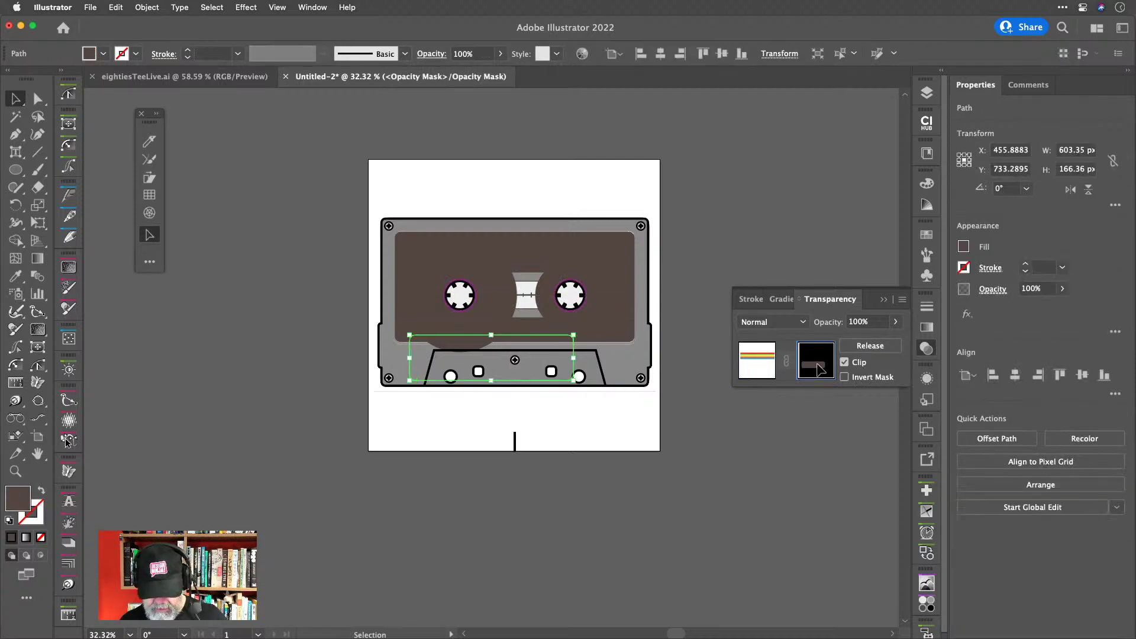
{"action": "key", "text": "super+z"}
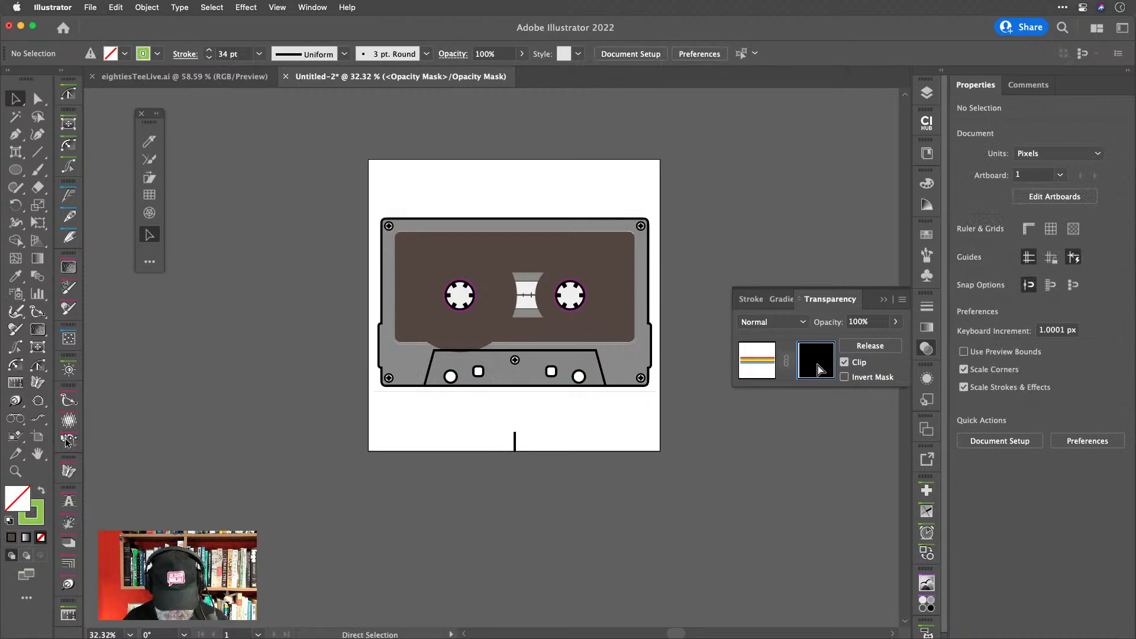
{"action": "key", "text": "super+f"}
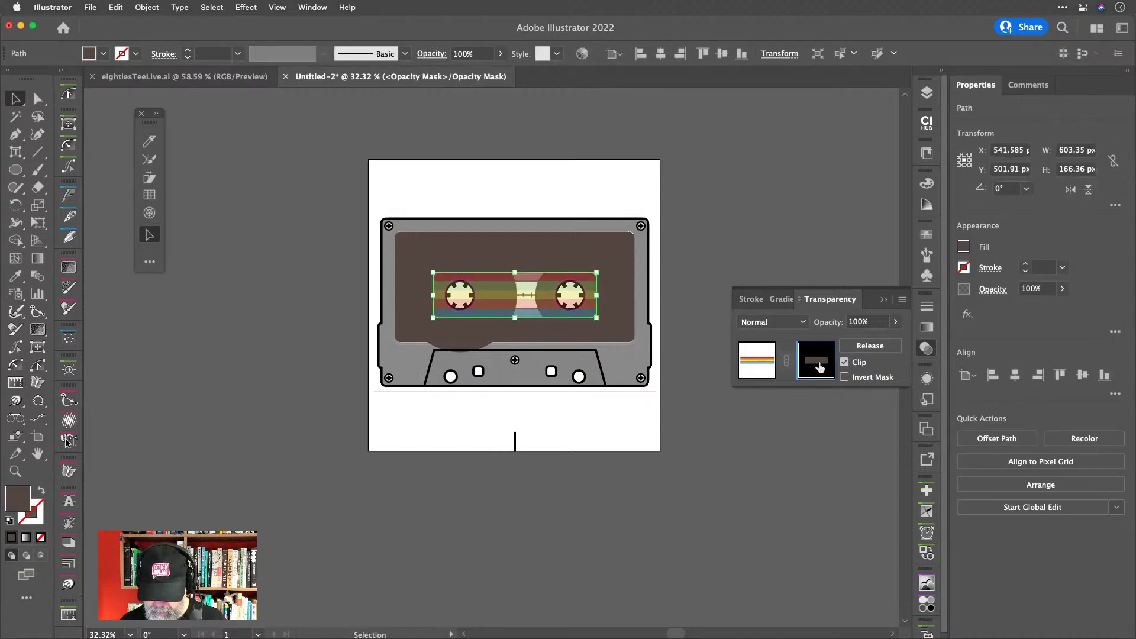
Fill the window shape in the mask with white, invert the mask and return to editing the artwork.
{"action": "left_click", "coordinate": [104, 54]}
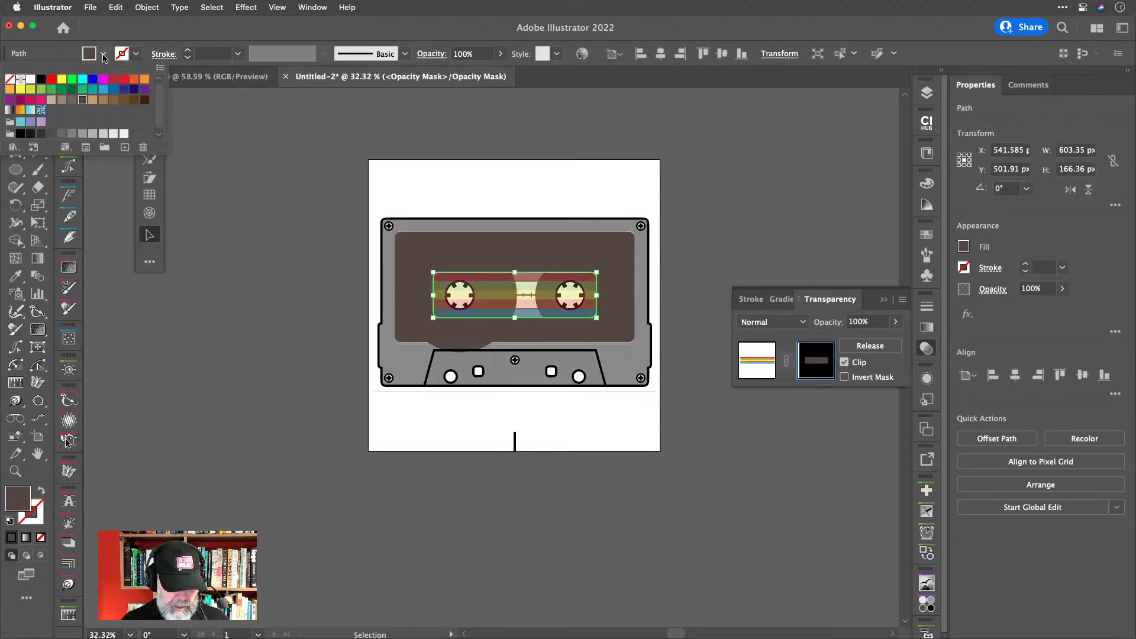
{"action": "left_click", "coordinate": [30, 78]}
{"action": "left_click", "coordinate": [552, 172]}
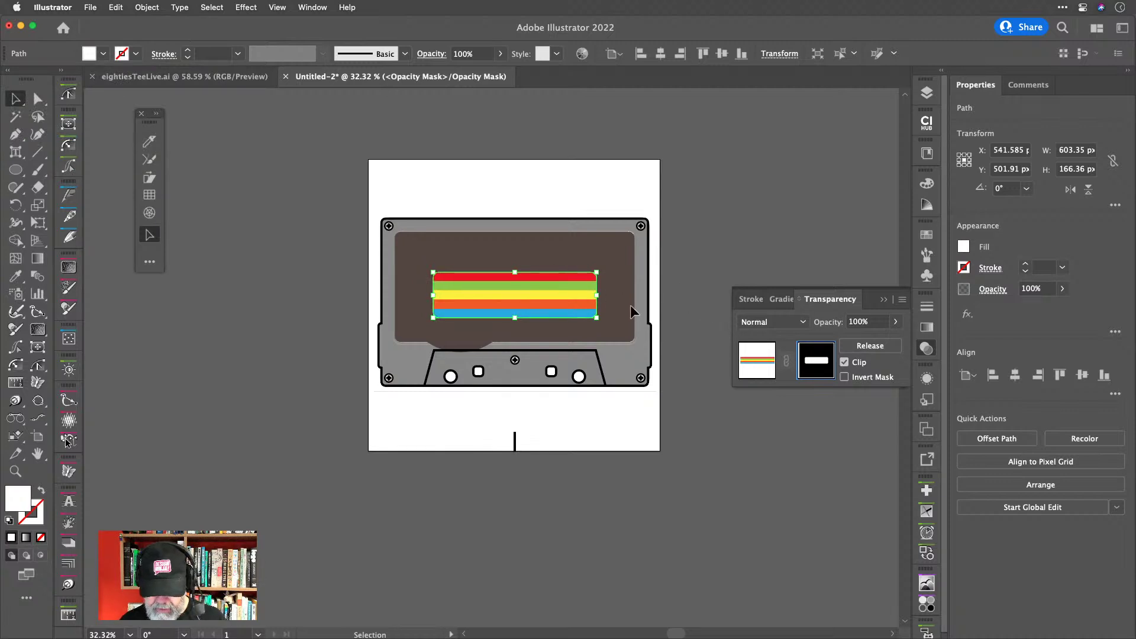
{"action": "left_click", "coordinate": [845, 378]}
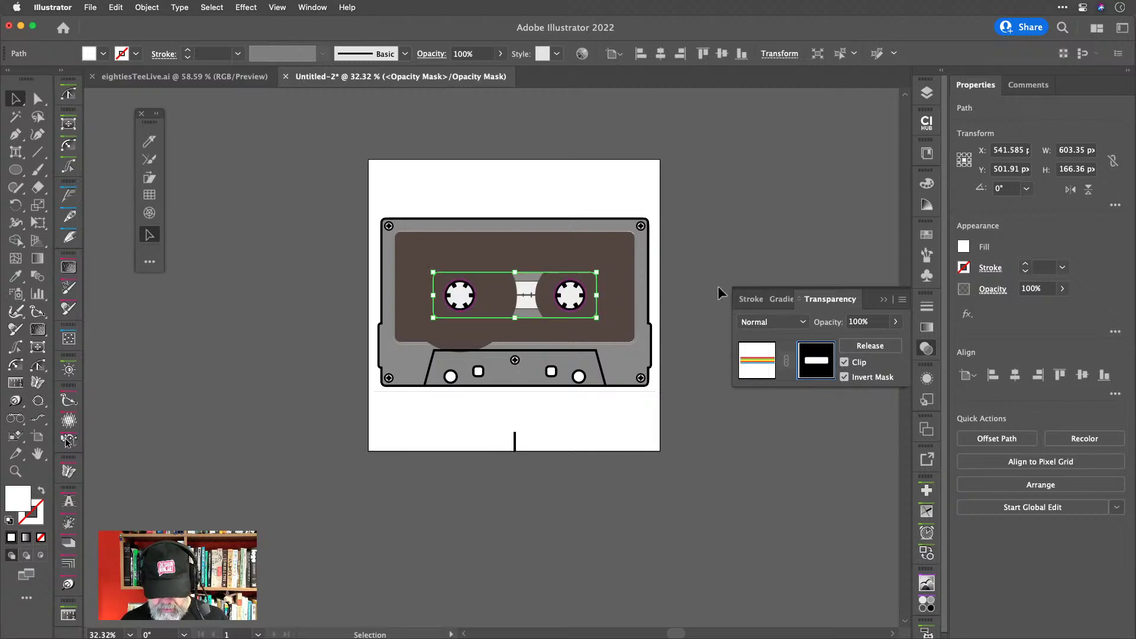
{"action": "left_click", "coordinate": [708, 268]}
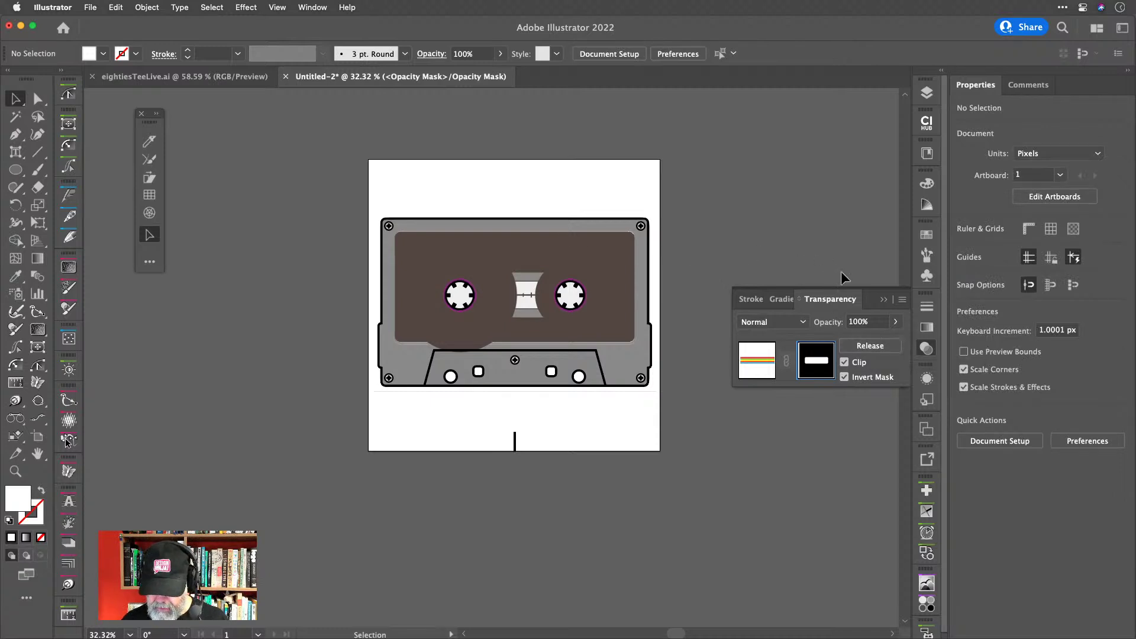
{"action": "left_click", "coordinate": [763, 360]}
{"action": "left_click", "coordinate": [681, 270]}
Fill the cassette label's compound path with bright magenta.
{"action": "left_click", "coordinate": [614, 256]}
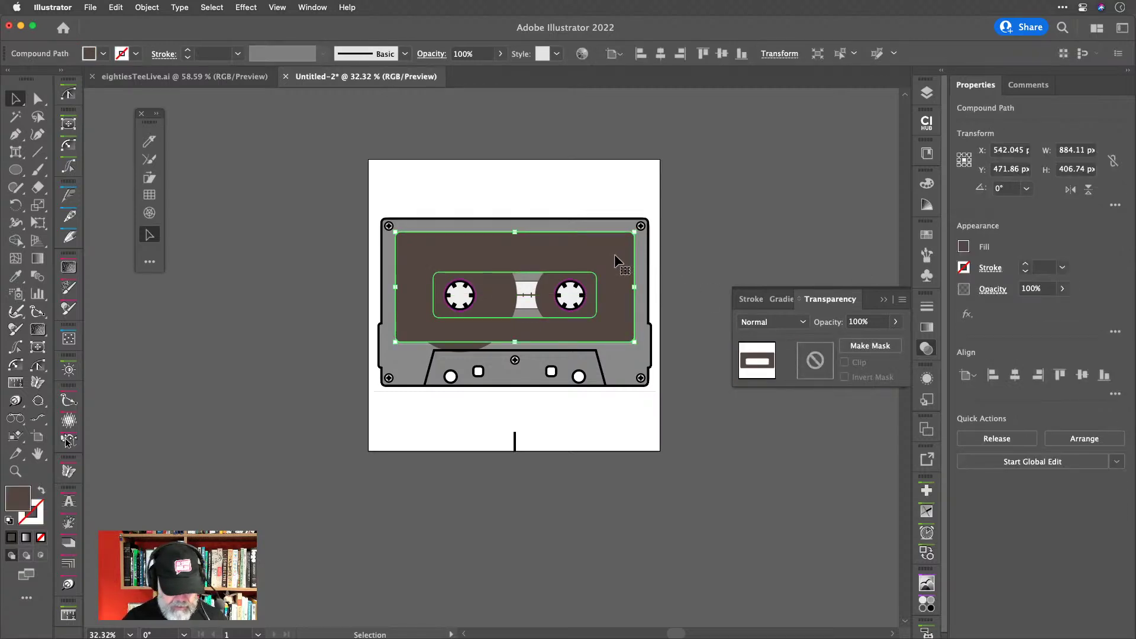
{"action": "left_click", "coordinate": [103, 55]}
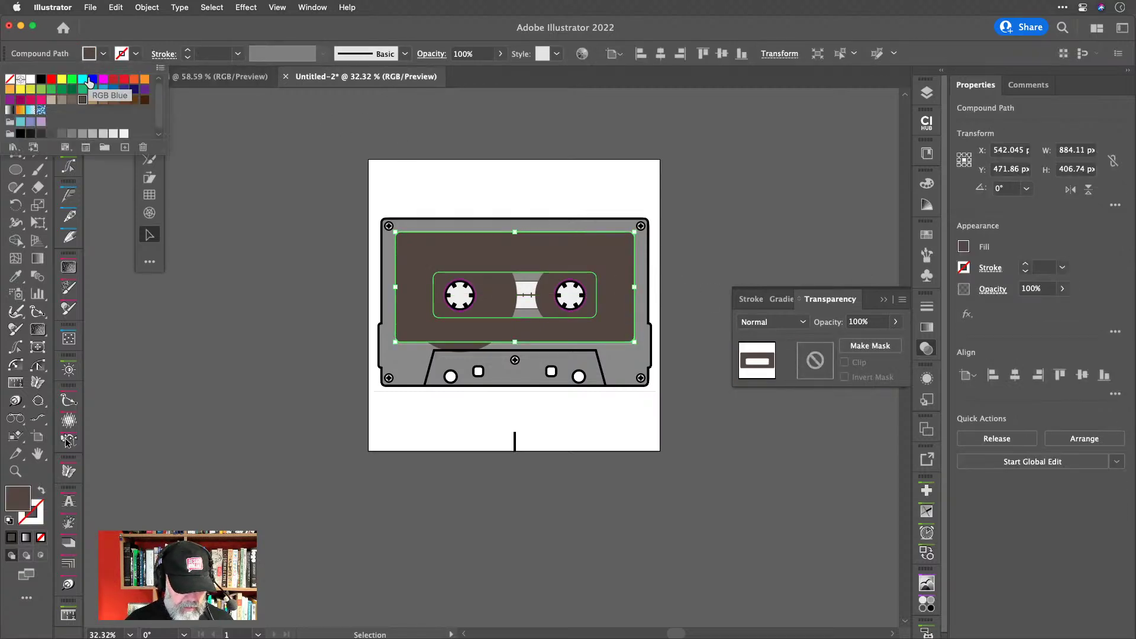
{"action": "left_click", "coordinate": [103, 81]}
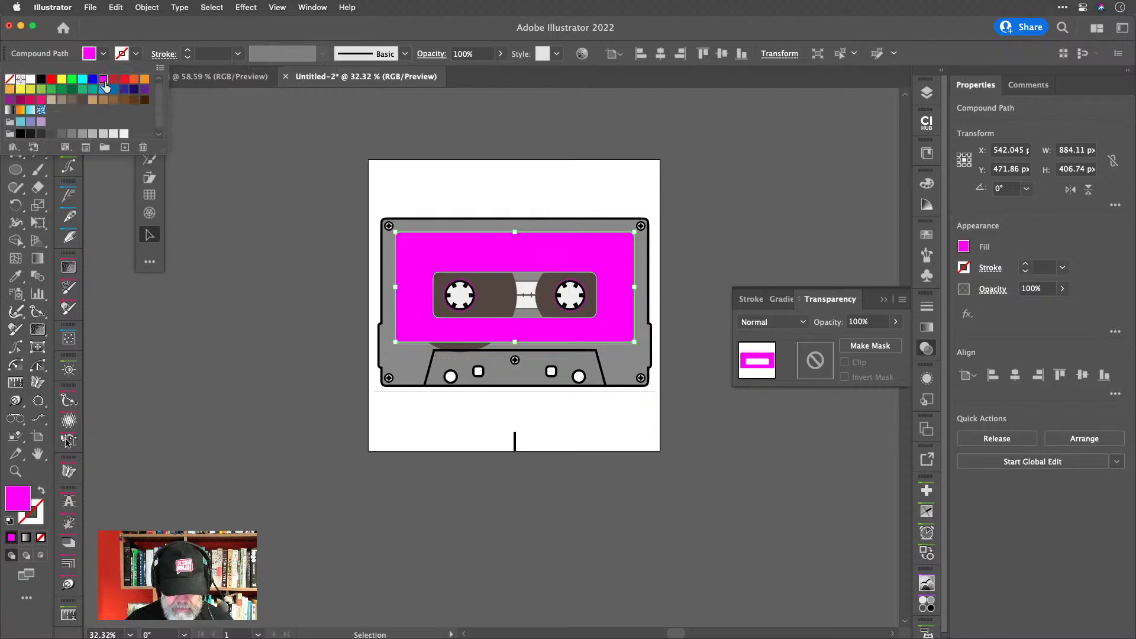
{"action": "left_click", "coordinate": [213, 116]}
{"action": "key", "text": "super"}
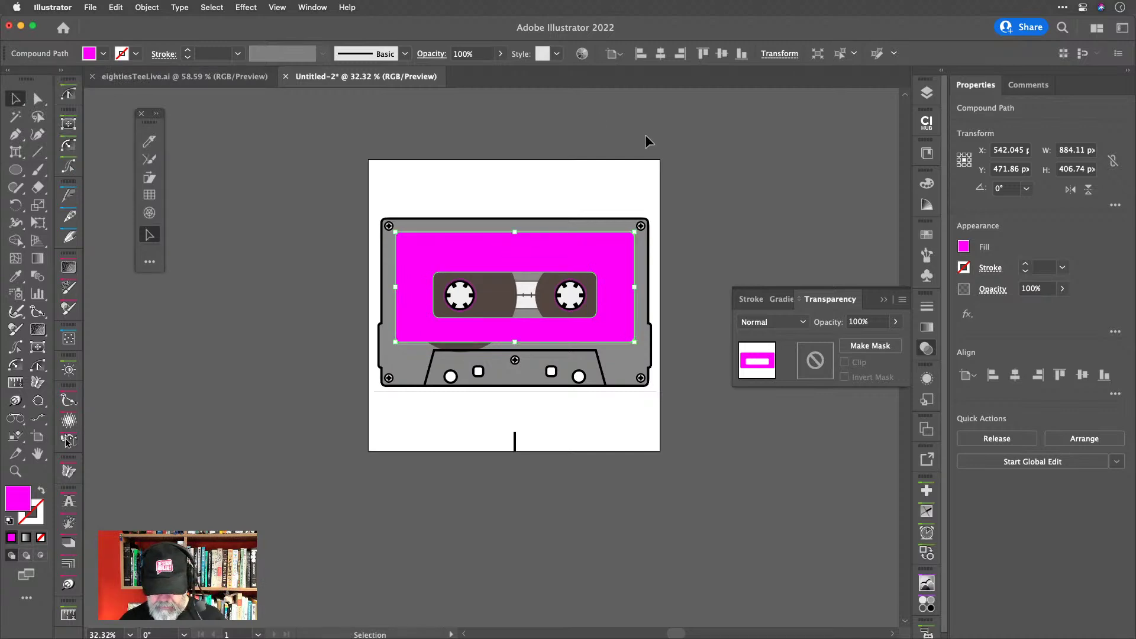
{"action": "left_click", "coordinate": [722, 159]}
{"action": "left_click_drag", "start_coordinate": [617, 243], "coordinate": [793, 175]}
{"action": "left_click", "coordinate": [616, 294]}
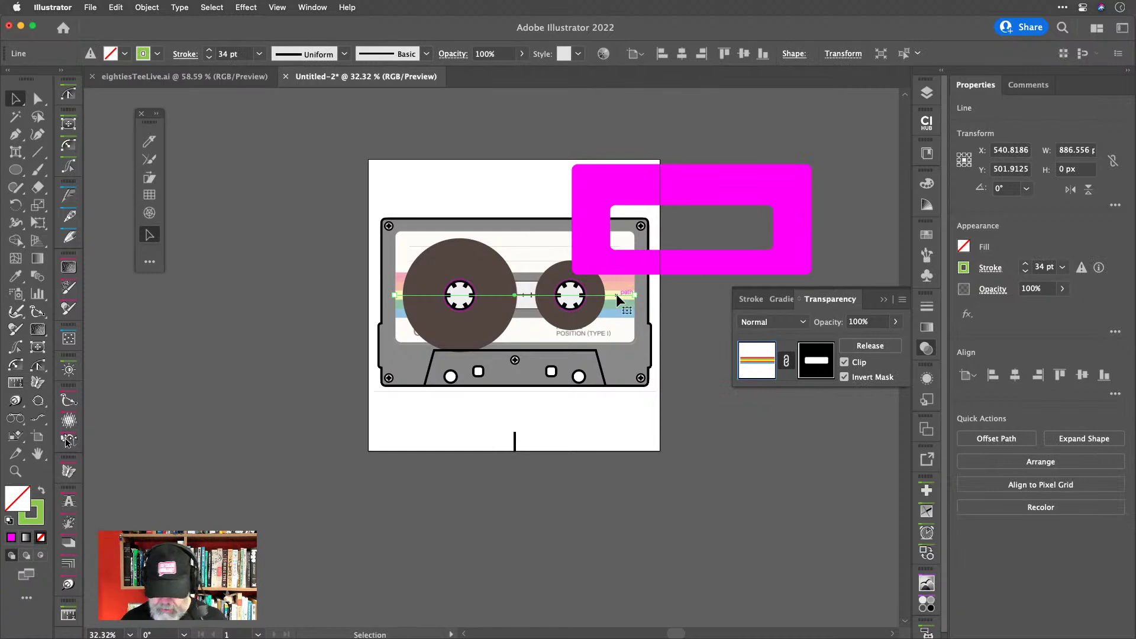
{"action": "left_click", "coordinate": [845, 363]}
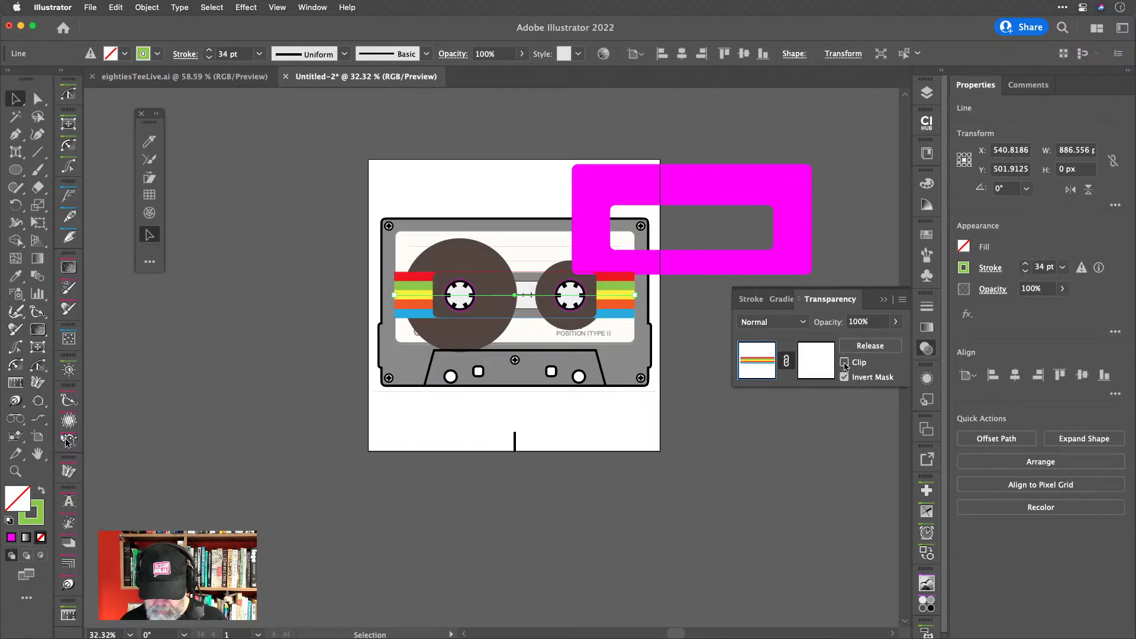
{"action": "left_click", "coordinate": [837, 222]}
{"action": "key", "text": "super+z"}
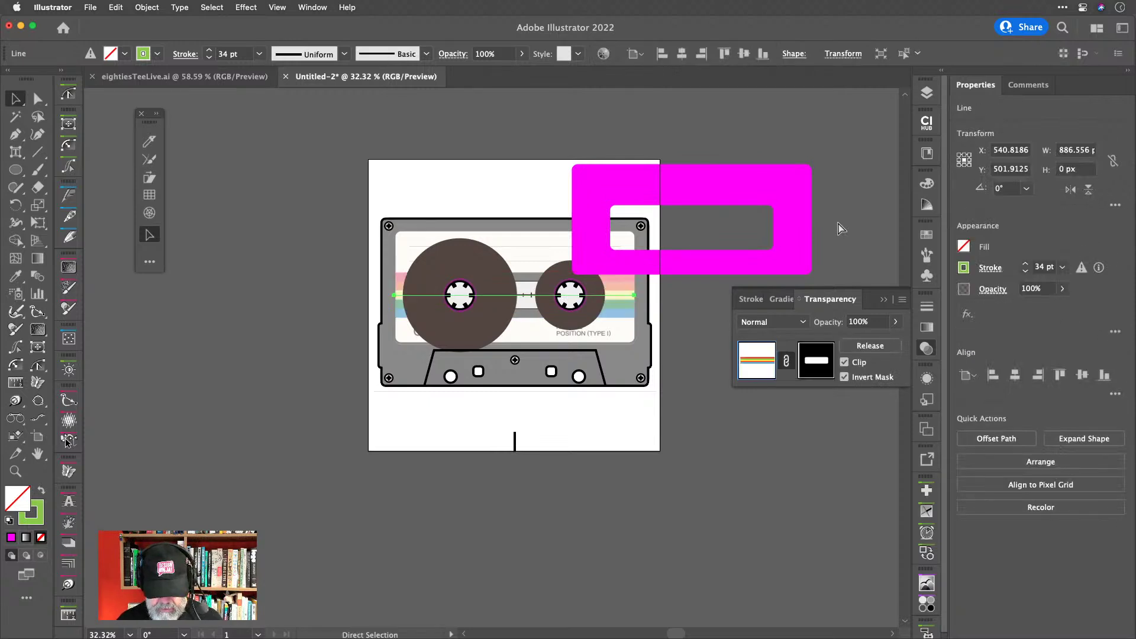
{"action": "key", "text": "super+z"}
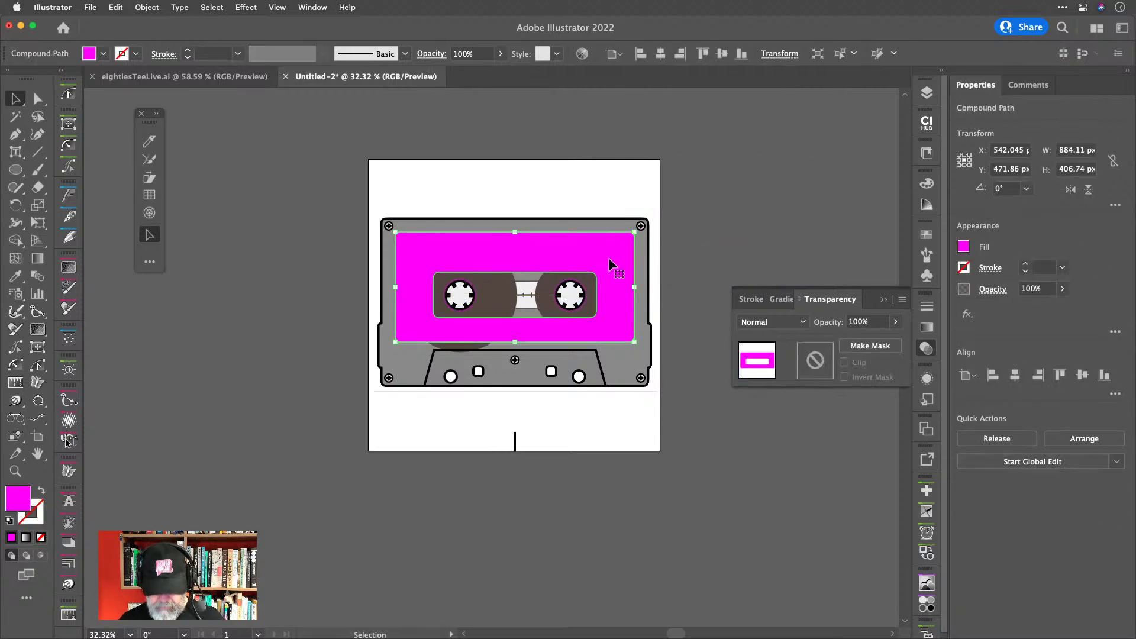
Turn off clipping for the rainbow stripes' inverted opacity mask.
{"action": "left_click", "coordinate": [708, 257]}
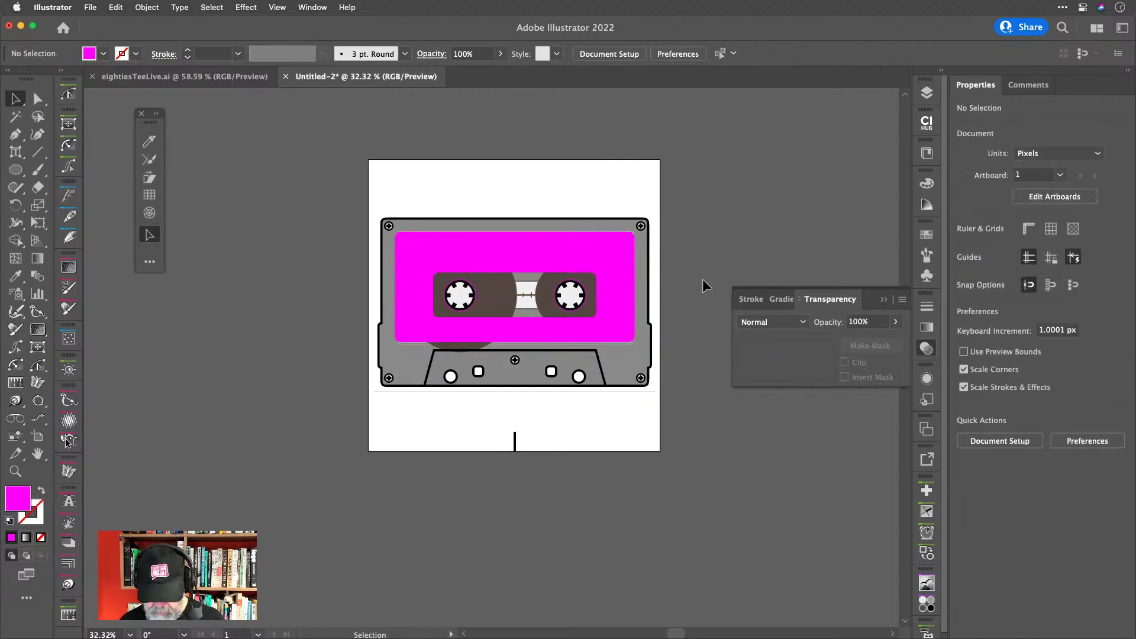
{"action": "left_click", "coordinate": [618, 294]}
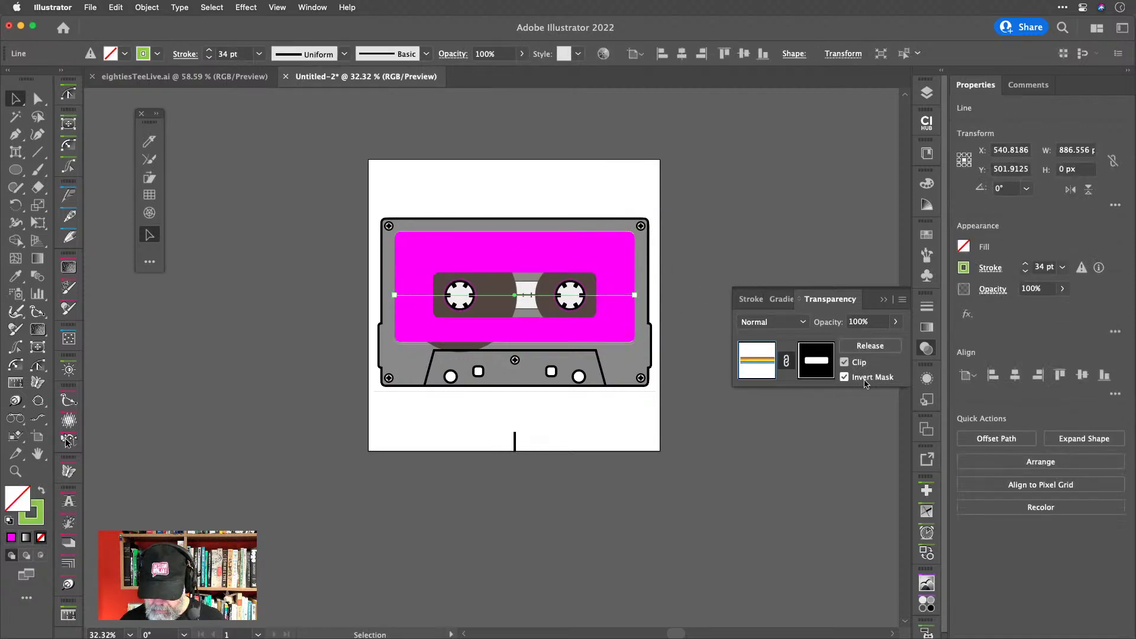
{"action": "left_click", "coordinate": [844, 362]}
{"action": "left_click", "coordinate": [739, 240]}
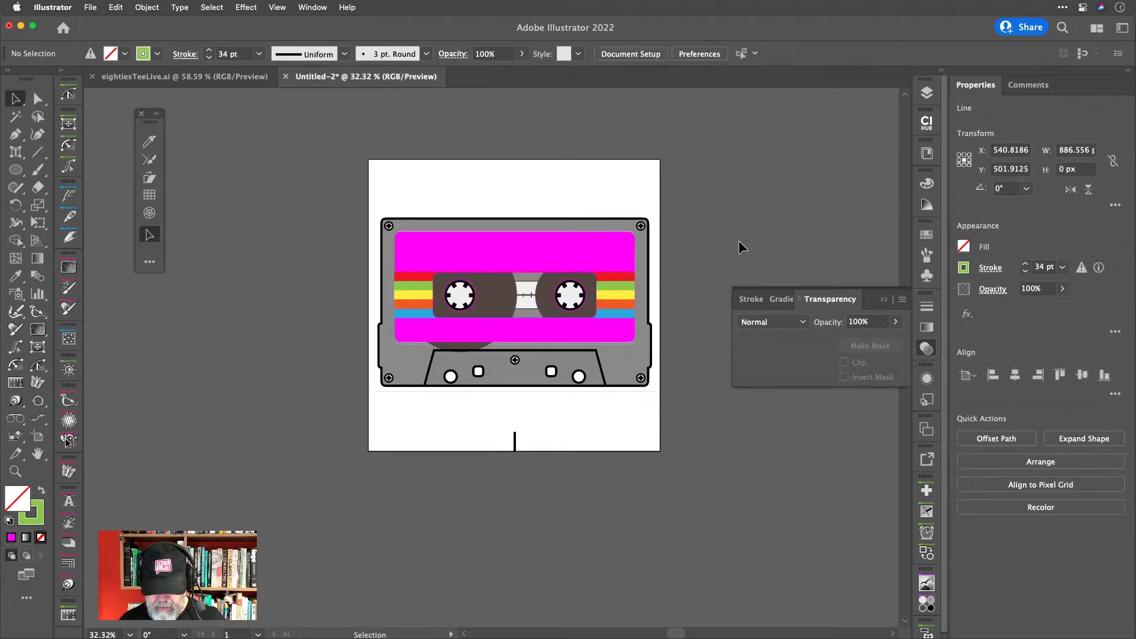
{"action": "left_click", "coordinate": [605, 248]}
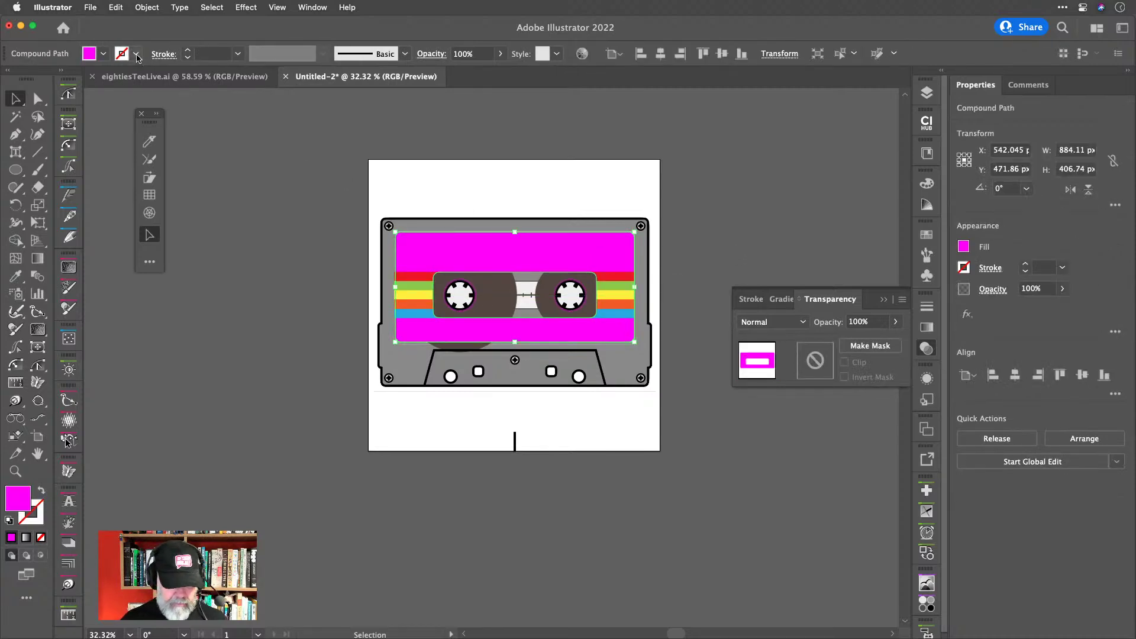
{"action": "left_click", "coordinate": [103, 53]}
{"action": "left_click", "coordinate": [452, 146]}
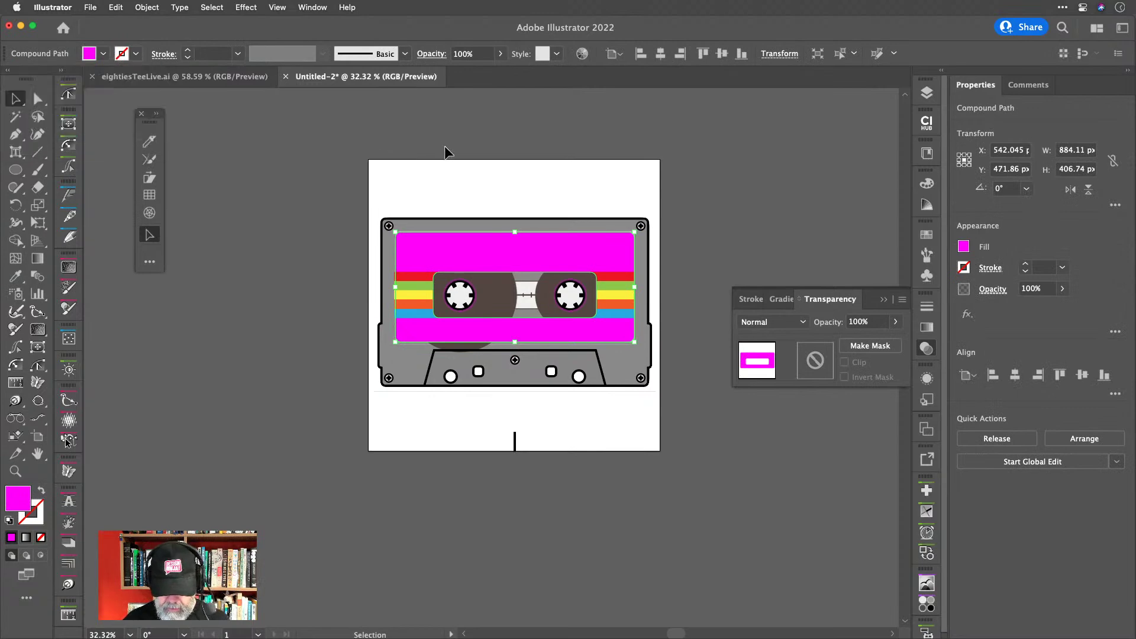
Give the cassette body outline a pink fill without stroke and move it up about 26 px.
{"action": "left_click", "coordinate": [443, 219]}
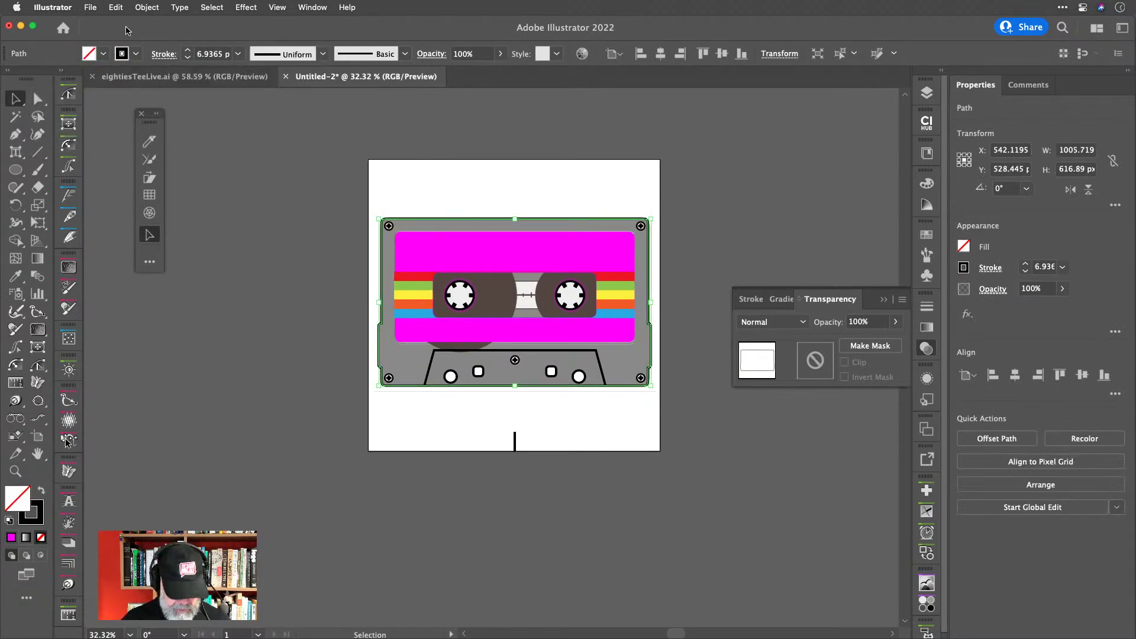
{"action": "key", "text": "shift+x"}
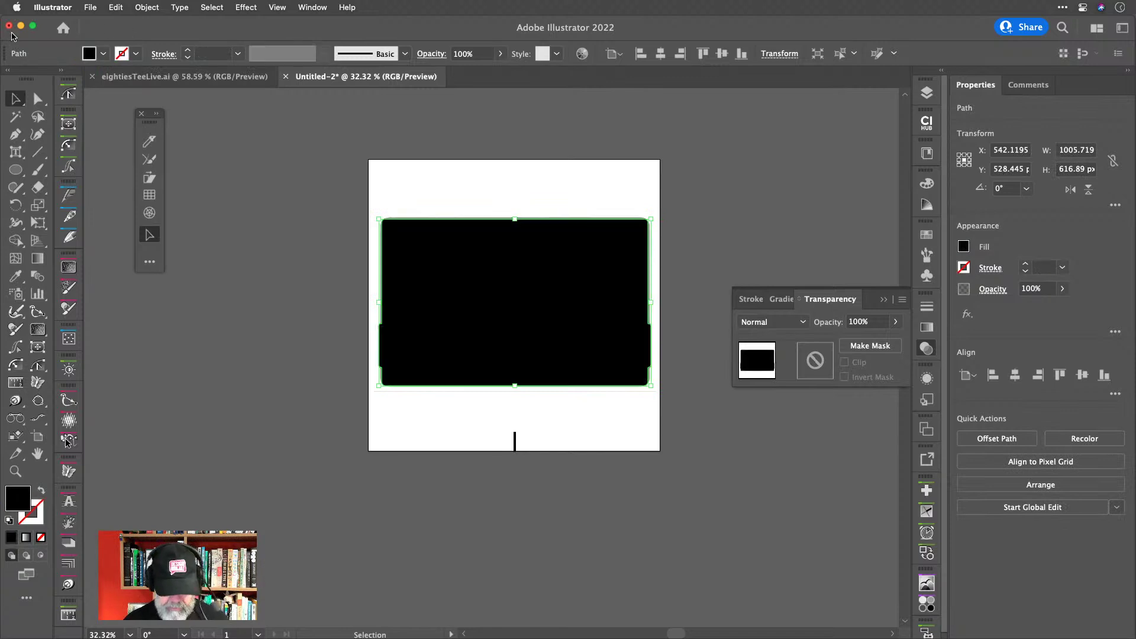
{"action": "left_click", "coordinate": [103, 53]}
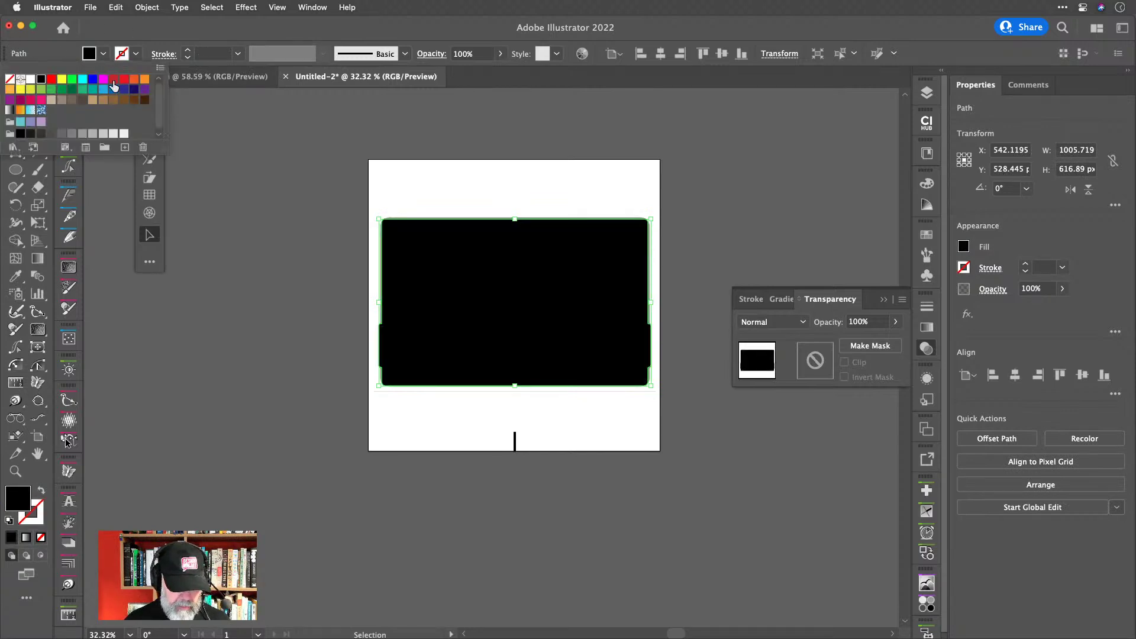
{"action": "left_click", "coordinate": [41, 99]}
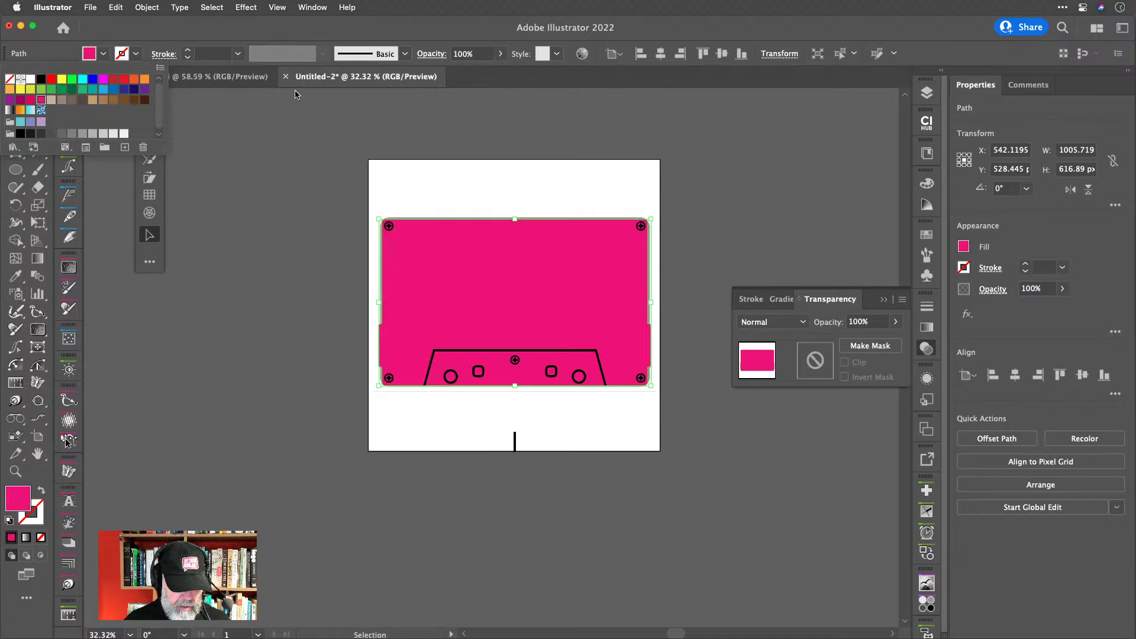
{"action": "left_click_drag", "start_coordinate": [470, 221], "coordinate": [472, 195]}
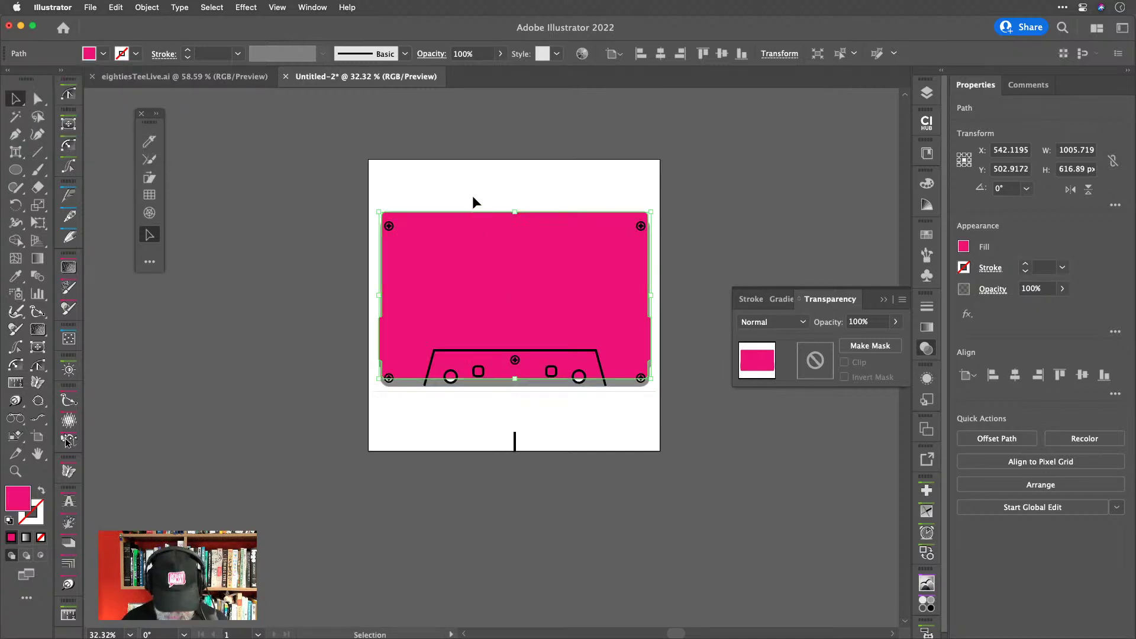
Undo the cassette body's last move and place it behind the label and stripes.
{"action": "key", "text": "super+z"}
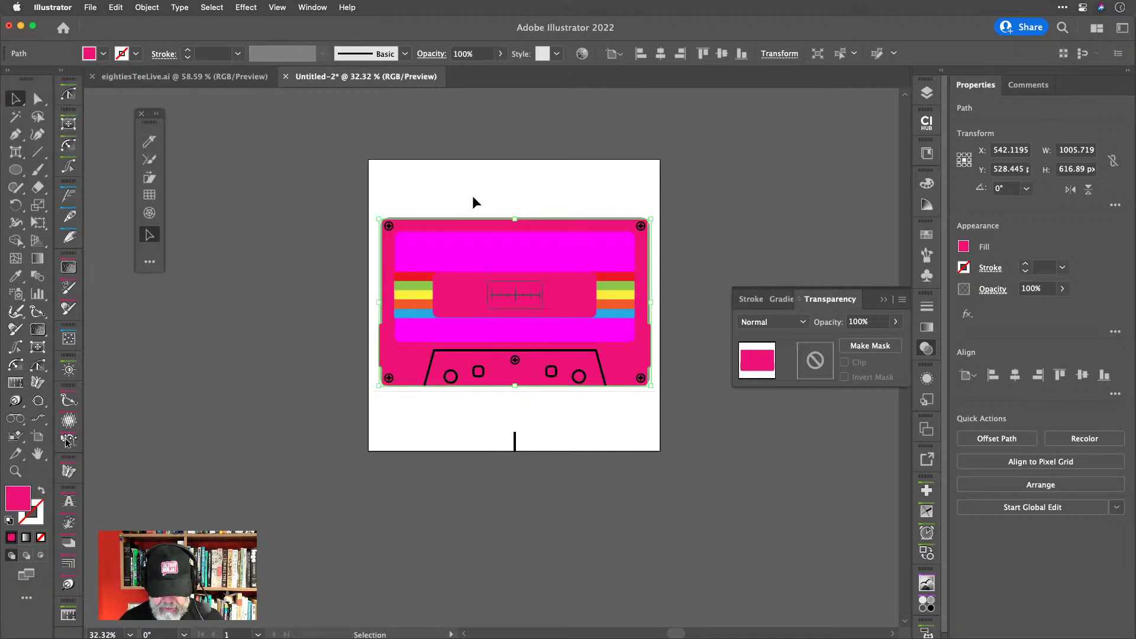
{"action": "left_click", "coordinate": [544, 175]}
Change the fill of the cassette label's compound path to the light orange swatch.
{"action": "left_click", "coordinate": [526, 236]}
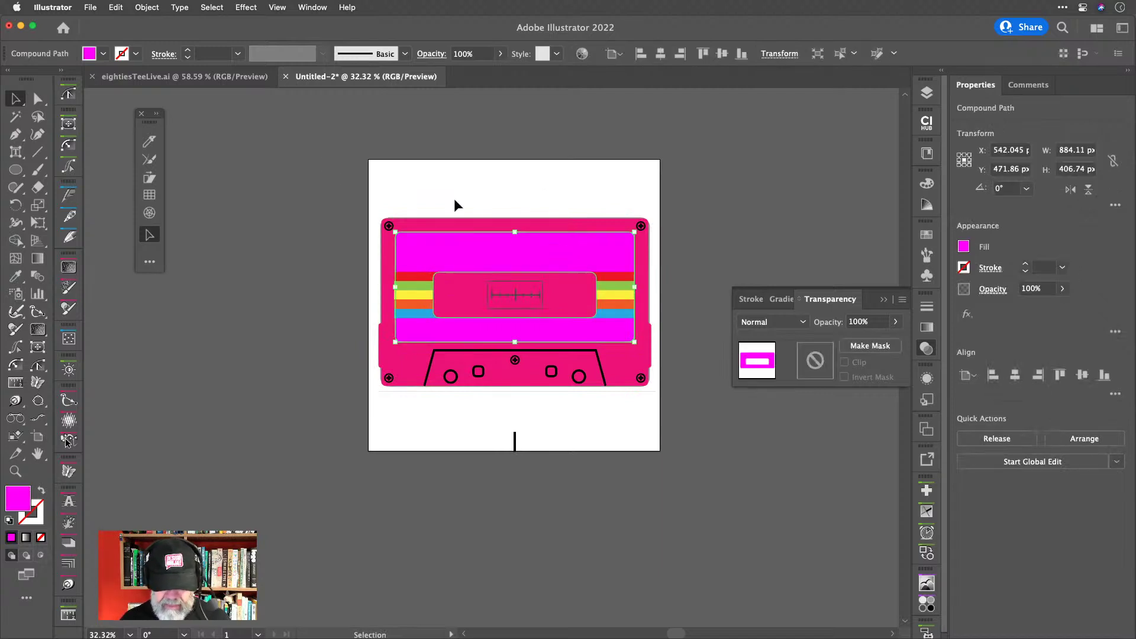
{"action": "left_click", "coordinate": [104, 55]}
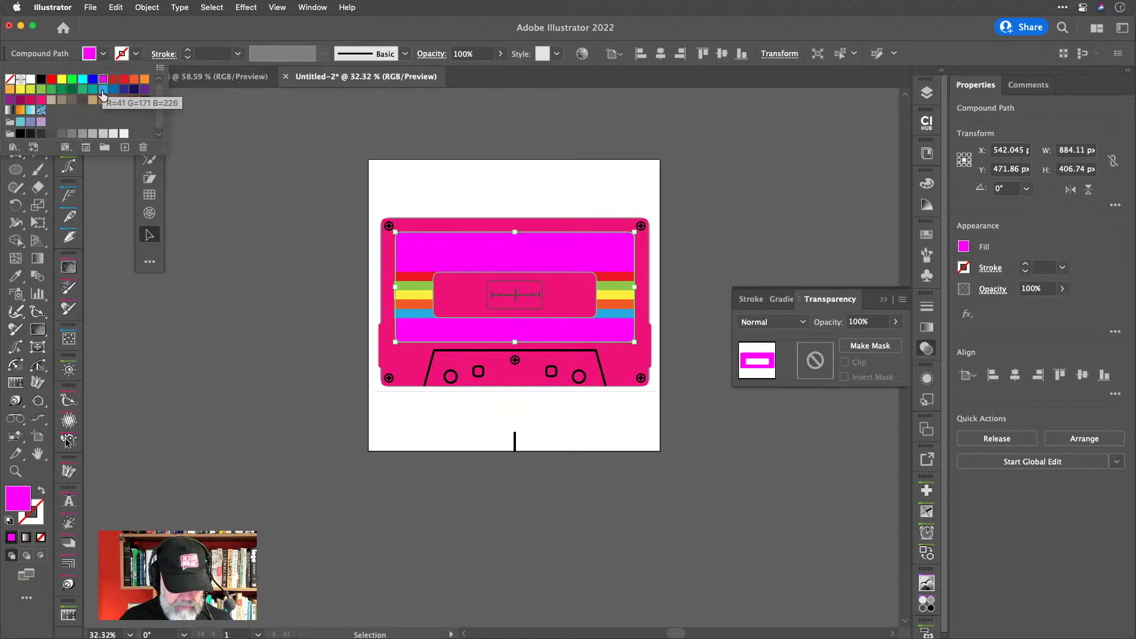
{"action": "left_click", "coordinate": [144, 82]}
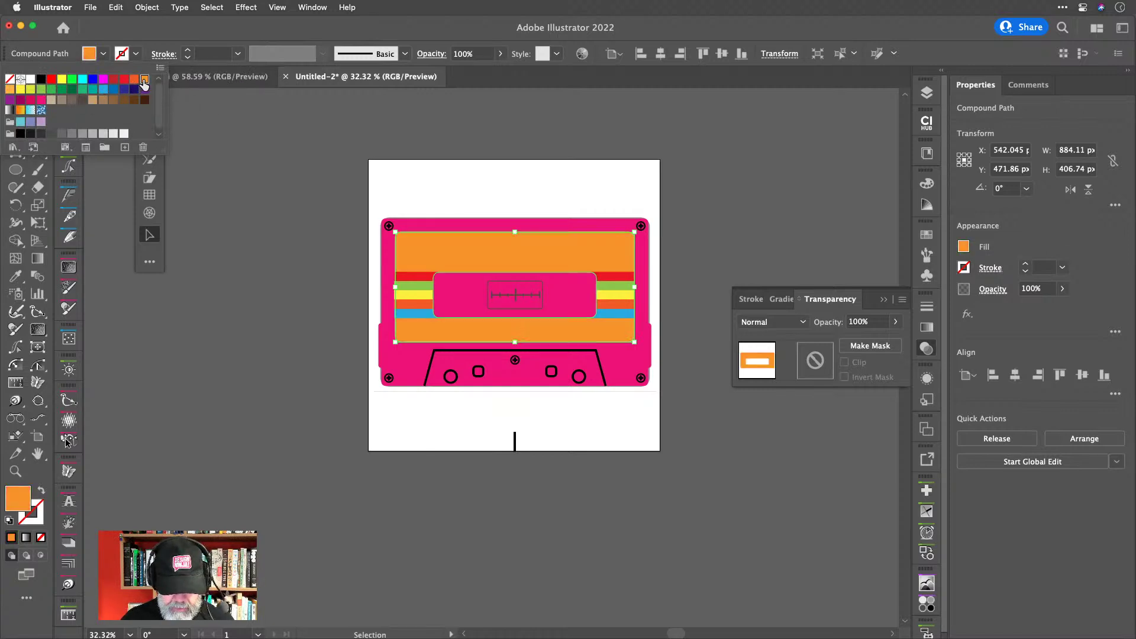
{"action": "left_click", "coordinate": [745, 240]}
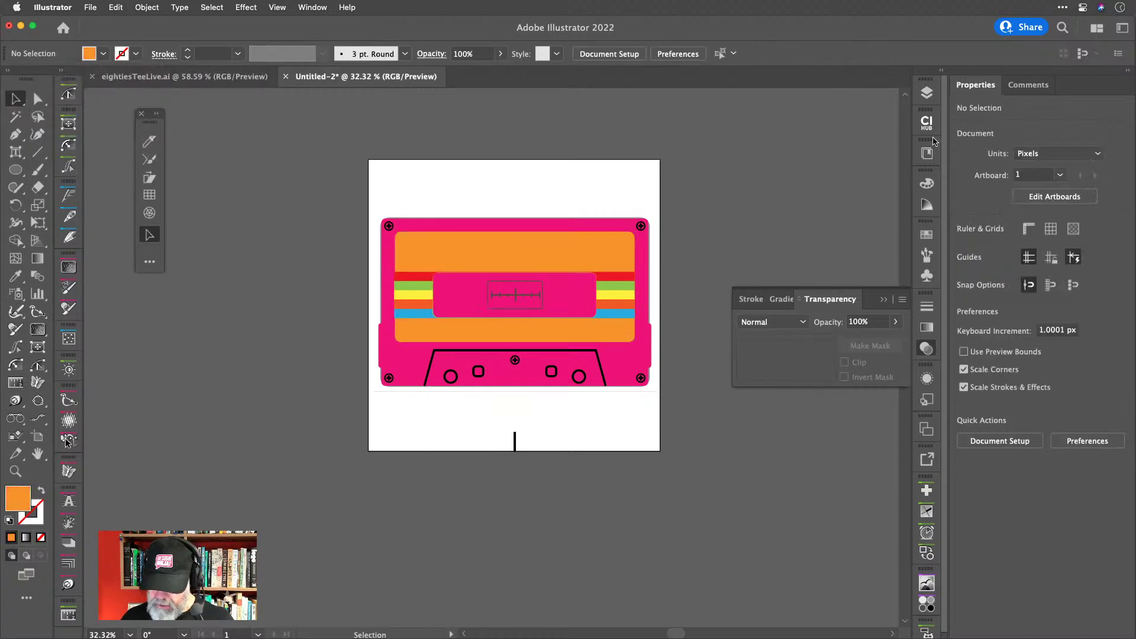
Unlock the Tapes layer and select all the tape reel artwork on it.
{"action": "left_click", "coordinate": [926, 93]}
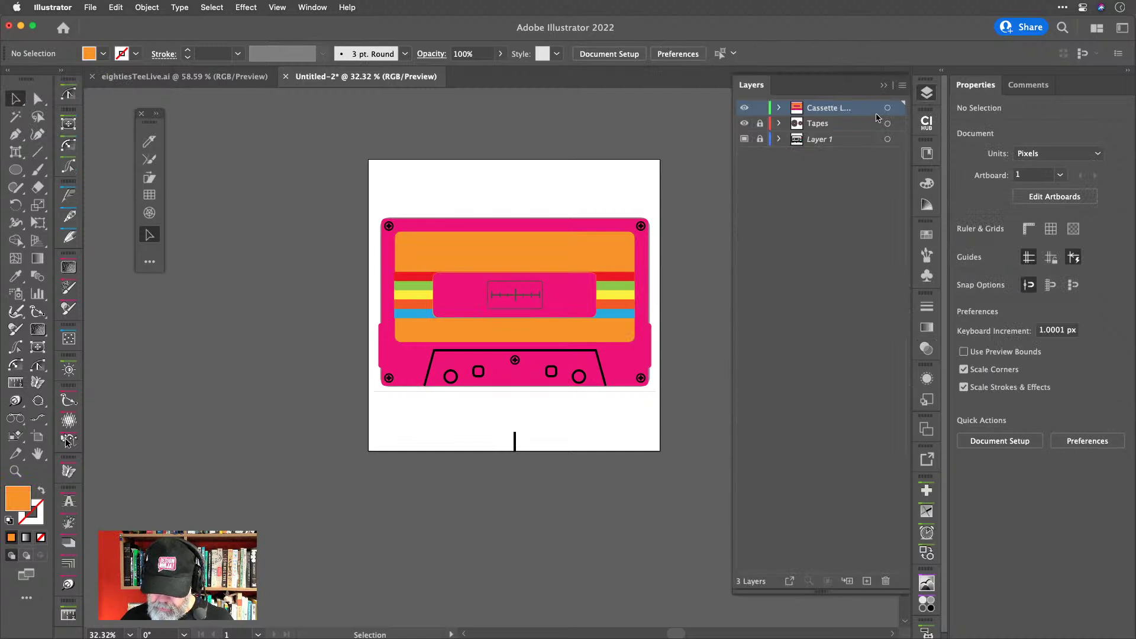
{"action": "left_click", "coordinate": [836, 128]}
{"action": "left_click", "coordinate": [759, 123]}
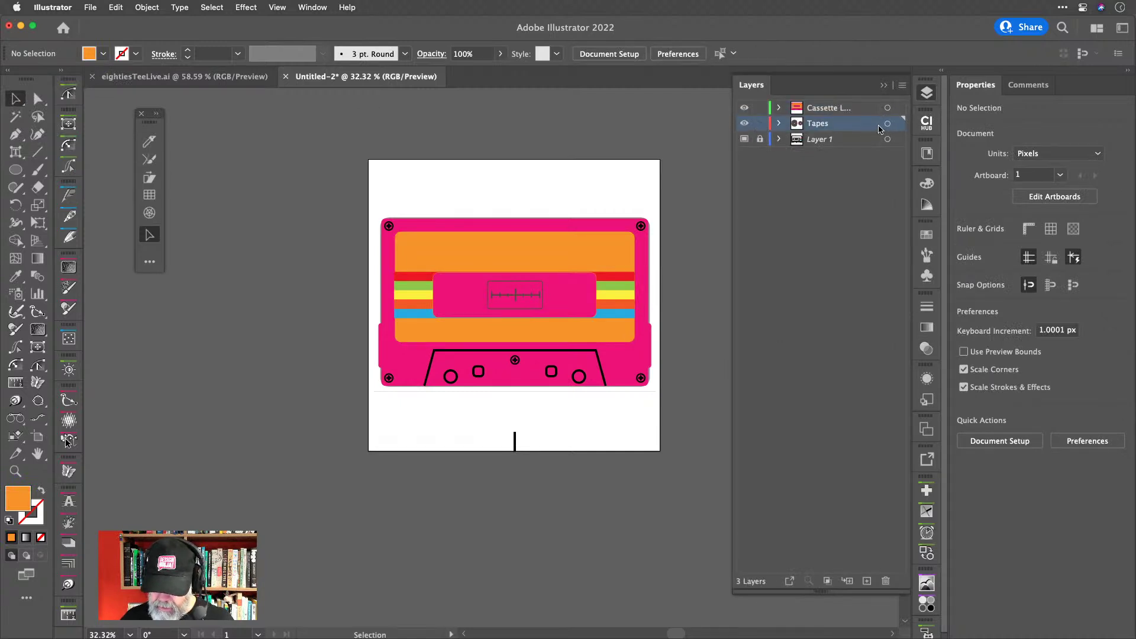
{"action": "left_click", "coordinate": [898, 124]}
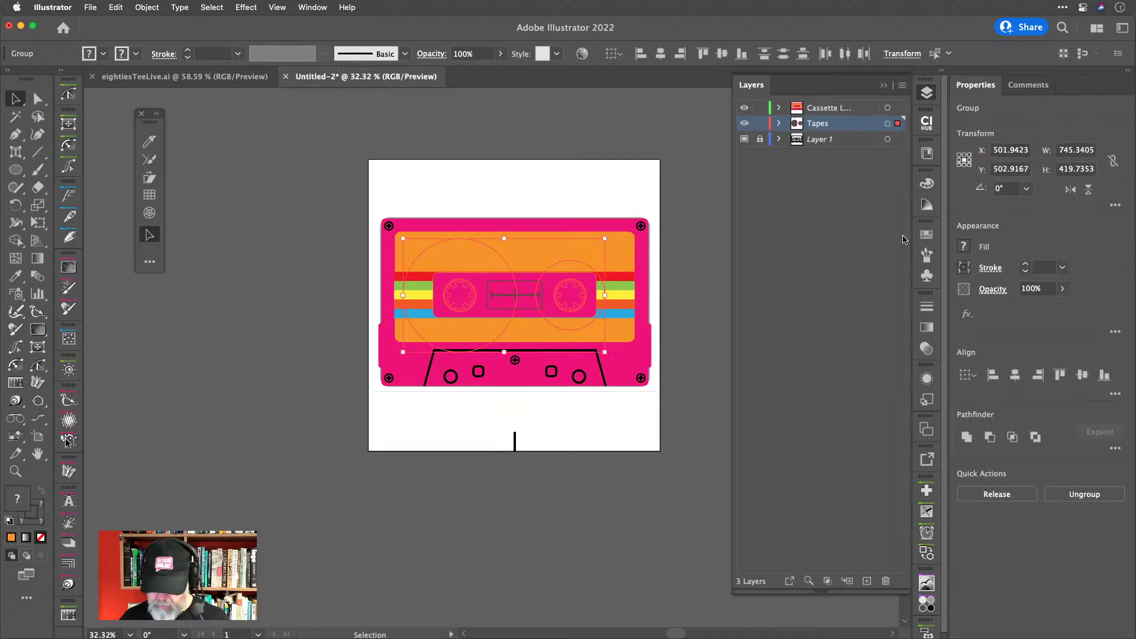
Try to make an opacity mask from the two separate tape reels and release it.
{"action": "left_click", "coordinate": [927, 348]}
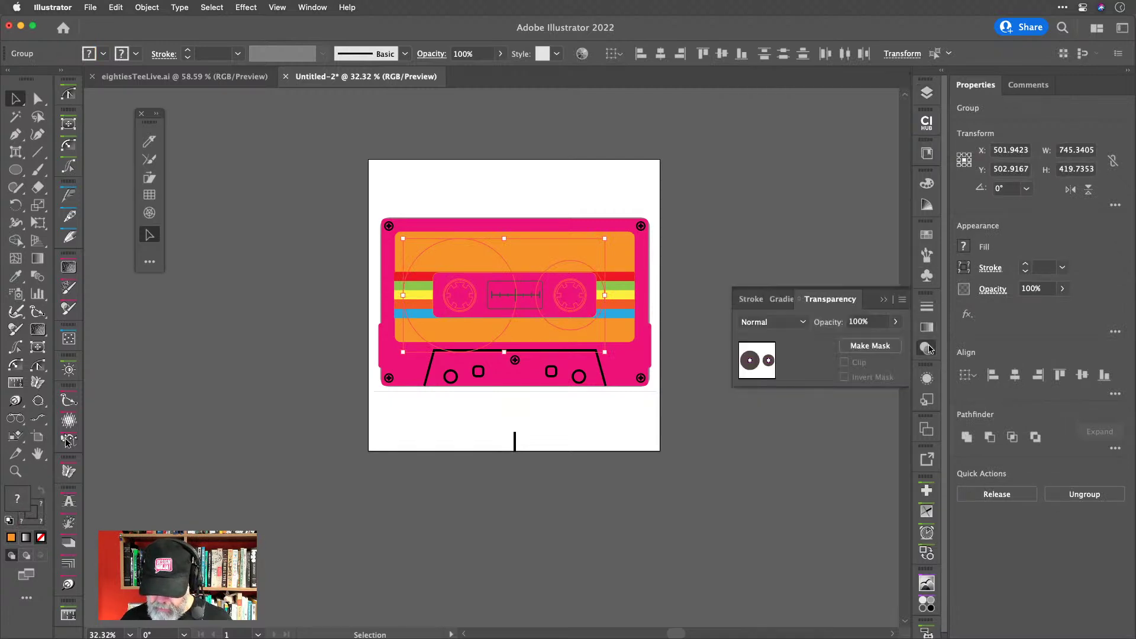
{"action": "left_click", "coordinate": [869, 346]}
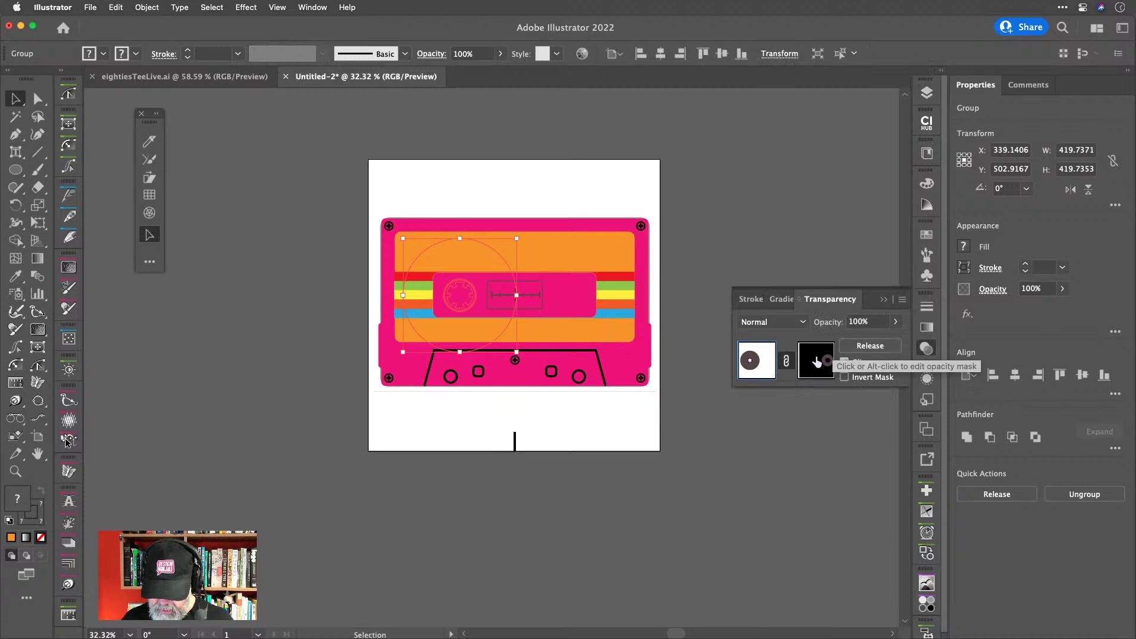
{"action": "left_click", "coordinate": [870, 345]}
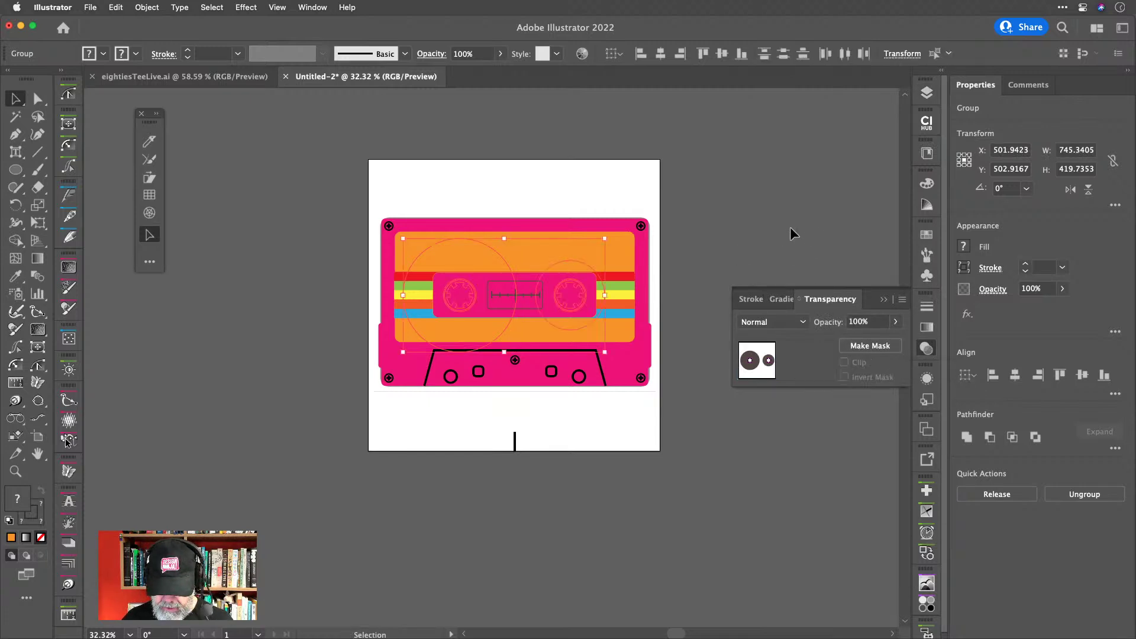
Group the tape reels and mask them with the white window shape pasted in place into a clipping opacity mask.
{"action": "key", "text": "a"}
{"action": "key", "text": "v"}
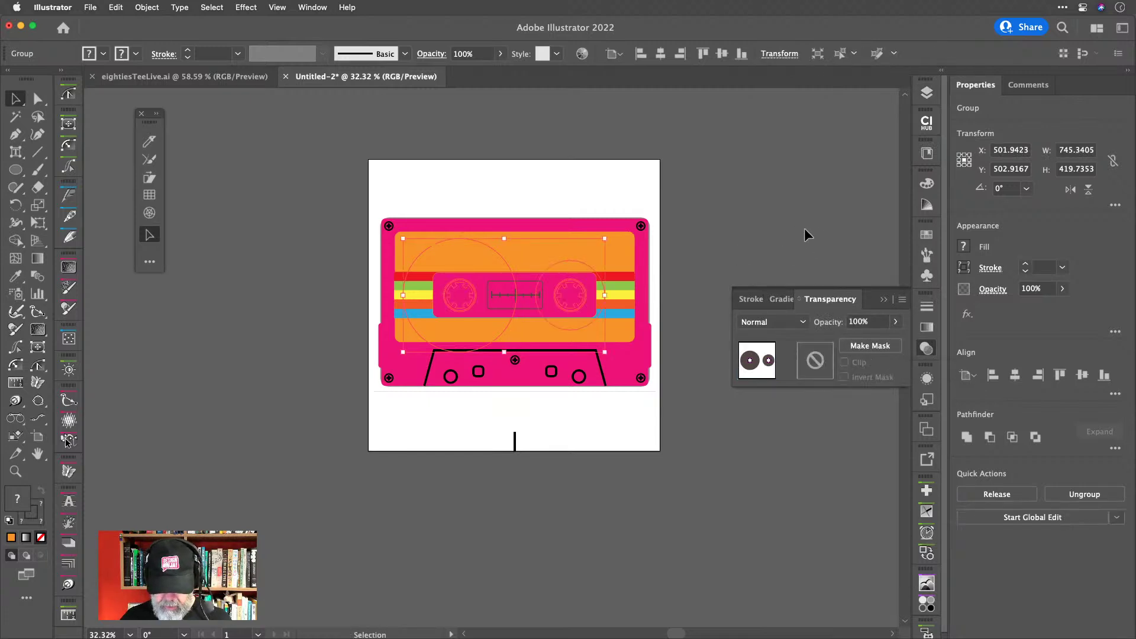
{"action": "left_click", "coordinate": [873, 346]}
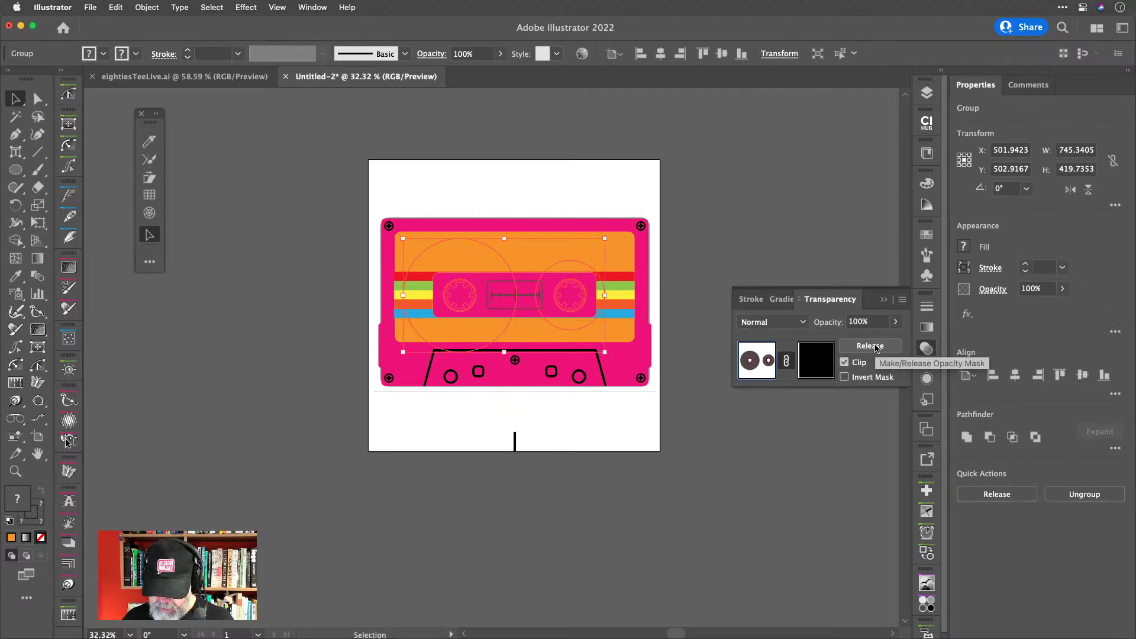
{"action": "left_click", "coordinate": [822, 363]}
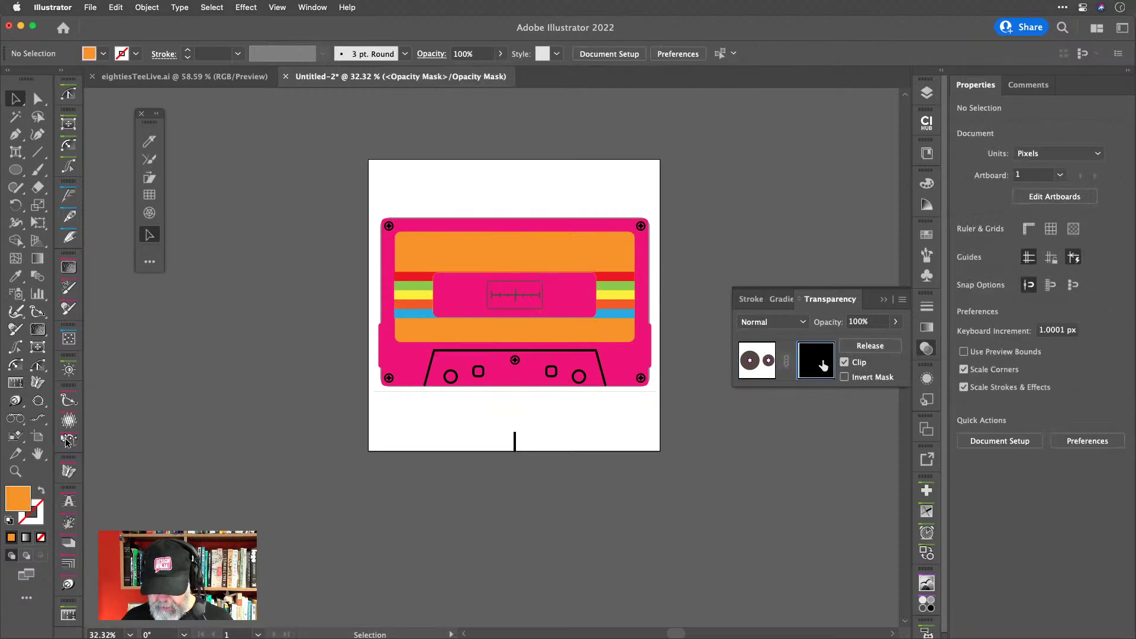
{"action": "key", "text": "super+f"}
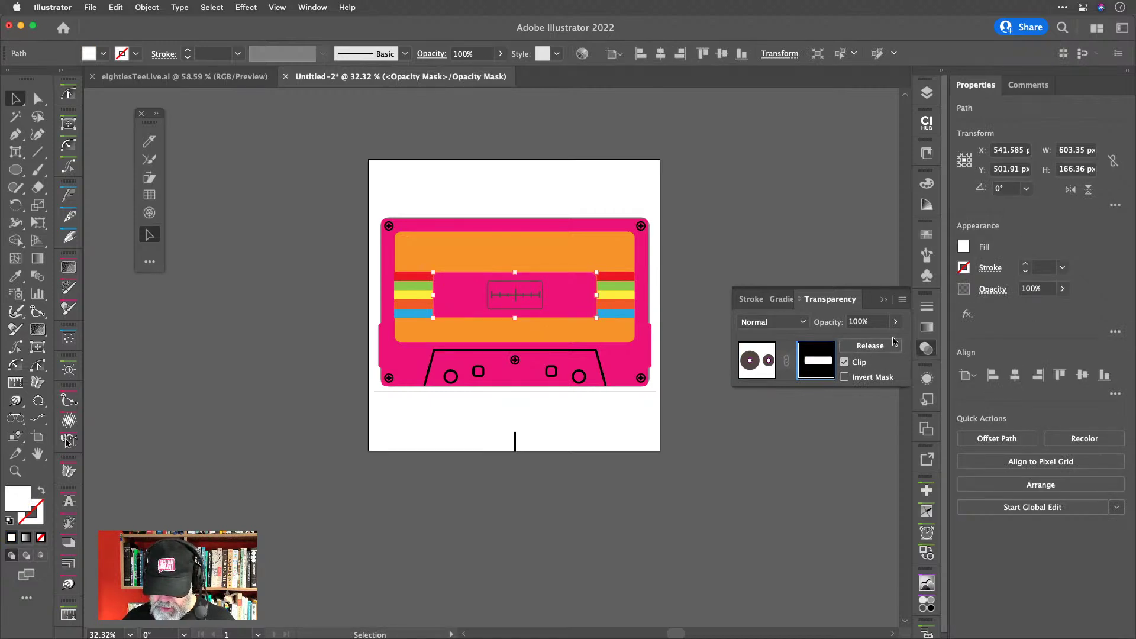
{"action": "left_click", "coordinate": [756, 360]}
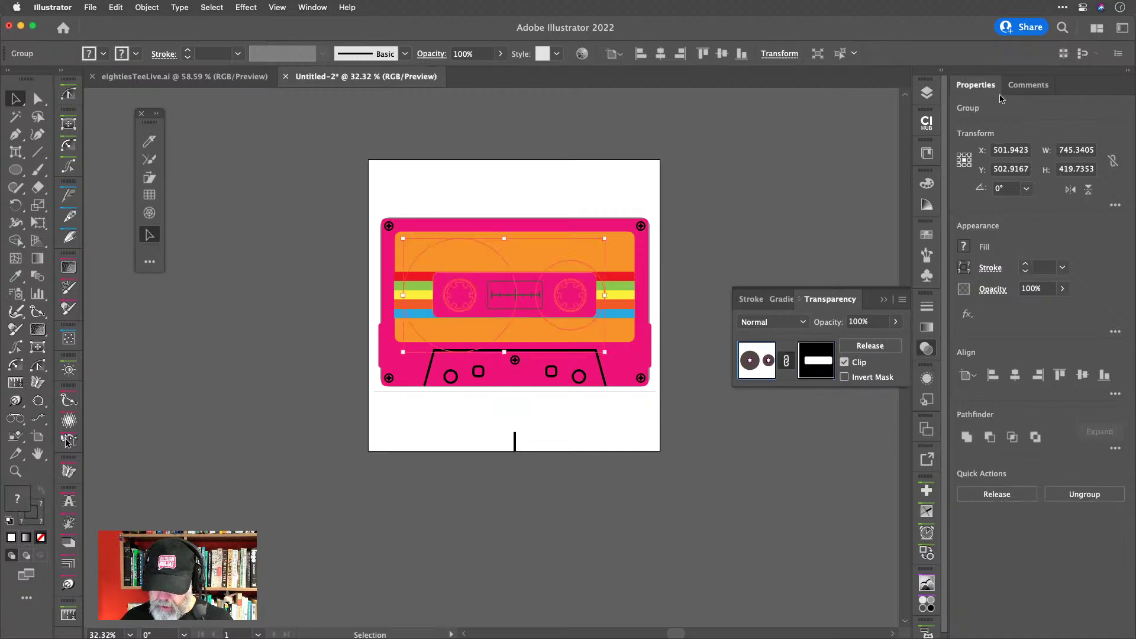
Move the Tapes layer above the Cassette Label layer.
{"action": "left_click", "coordinate": [923, 92]}
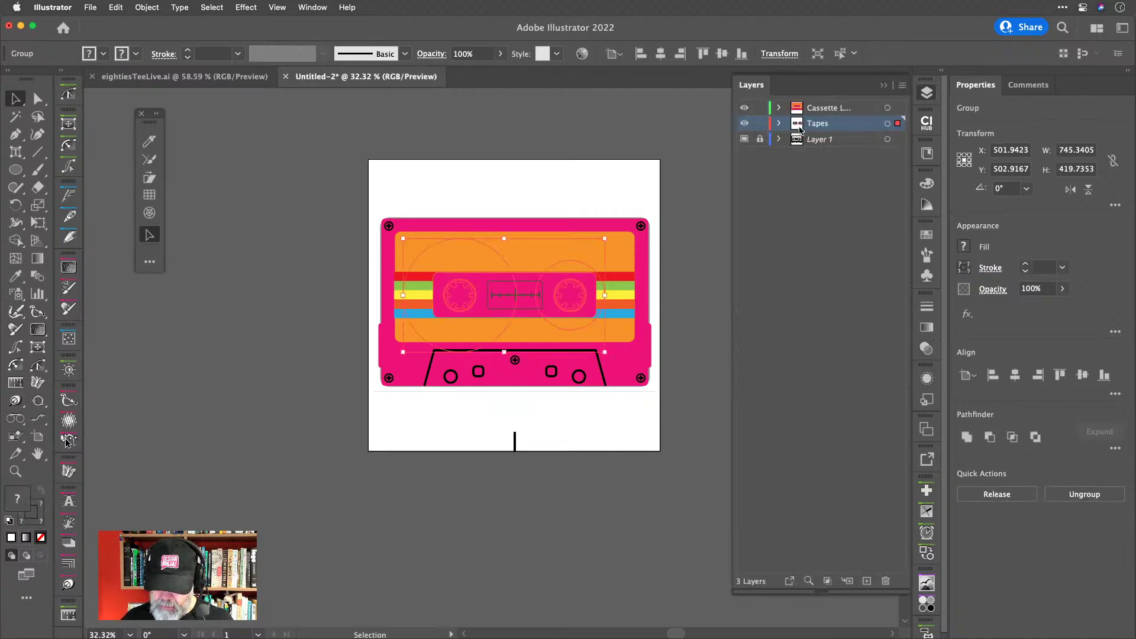
{"action": "left_click_drag", "start_coordinate": [848, 121], "coordinate": [848, 104]}
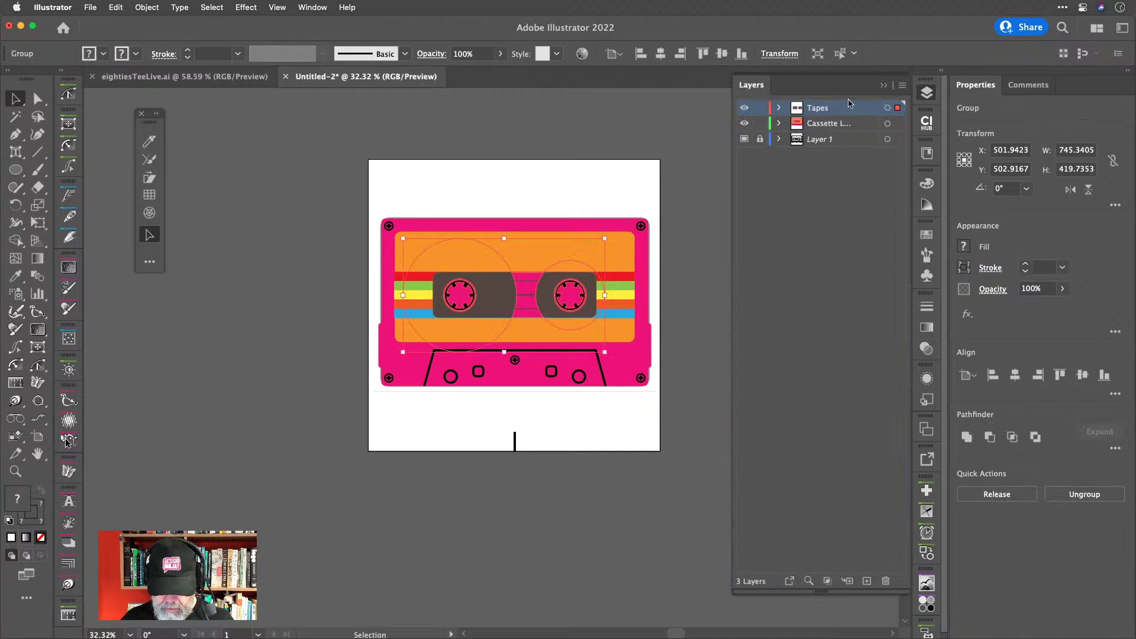
{"action": "left_click", "coordinate": [666, 123]}
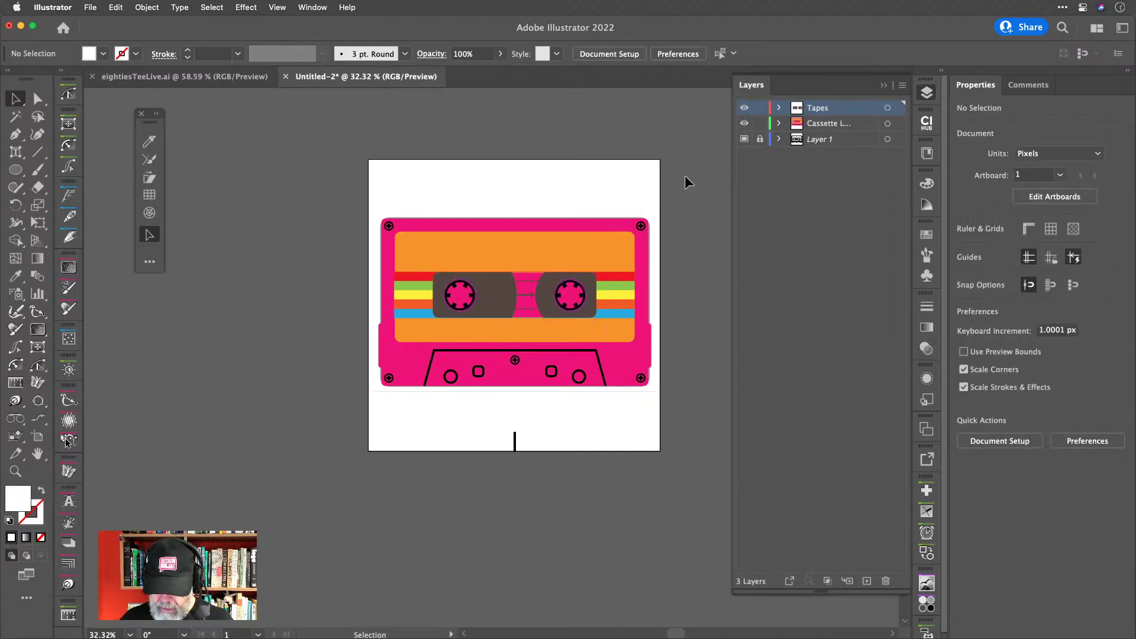
Isolate the pink cassette body, paste the window shape in place, subtract it from the body and leave isolation.
{"action": "left_click", "coordinate": [582, 223]}
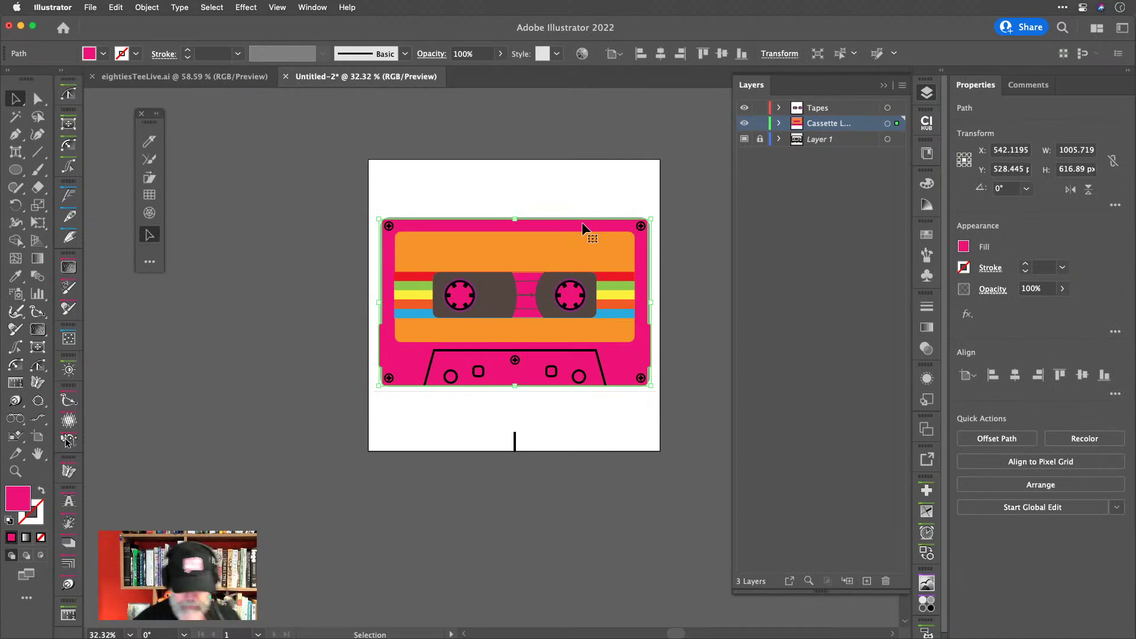
{"action": "double_click", "coordinate": [582, 223]}
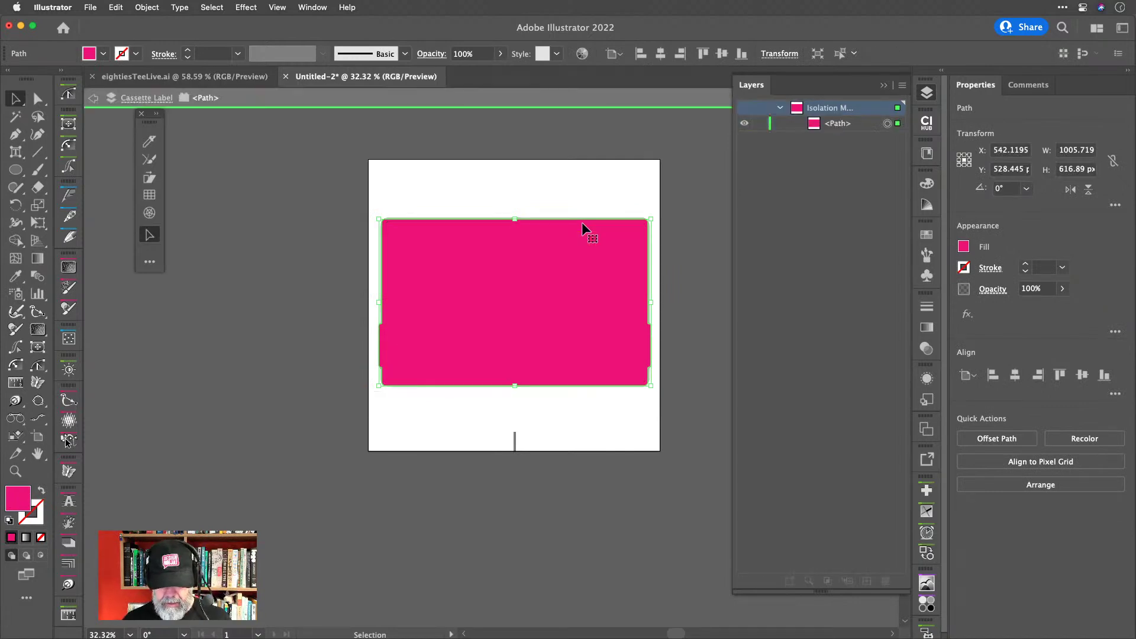
{"action": "key", "text": "super+f"}
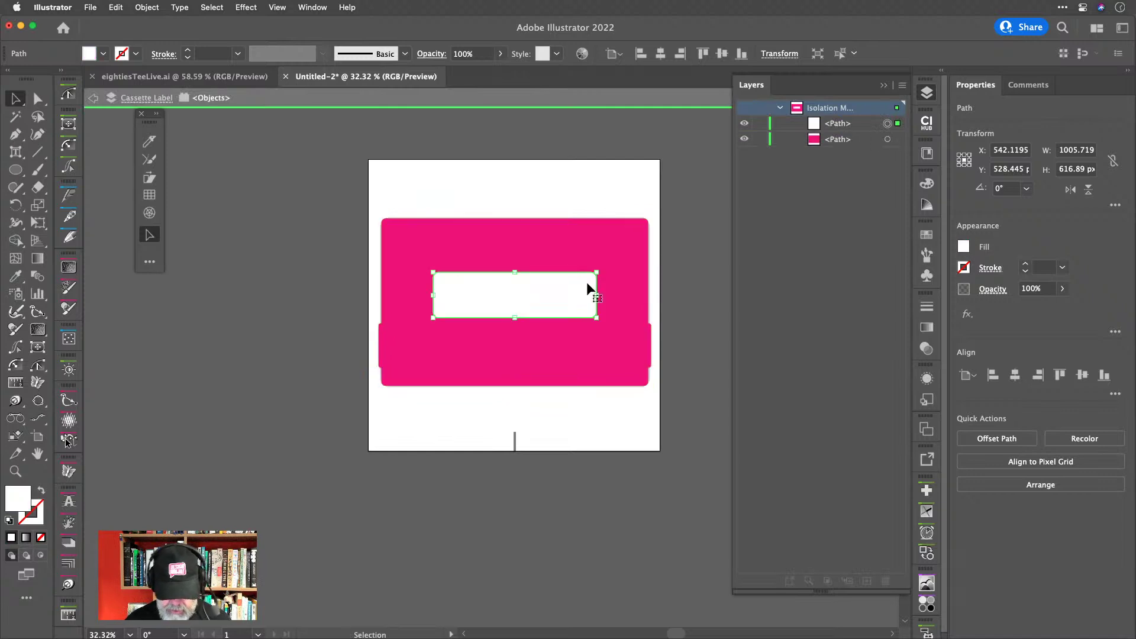
{"action": "left_click", "coordinate": [619, 261], "text": "shift"}
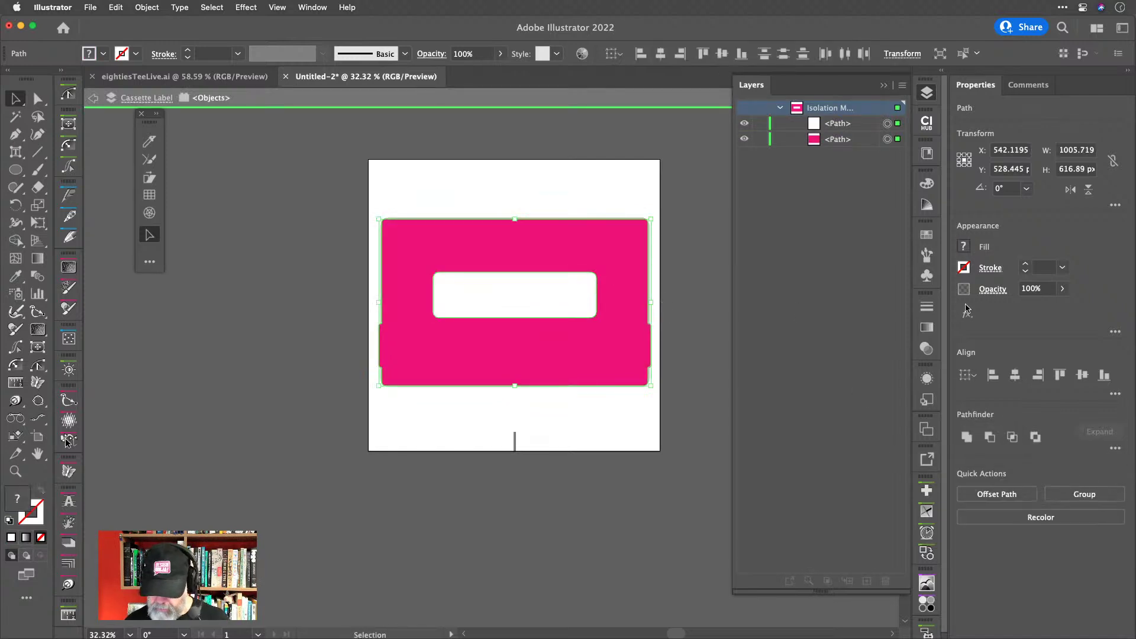
{"action": "left_click", "coordinate": [989, 438]}
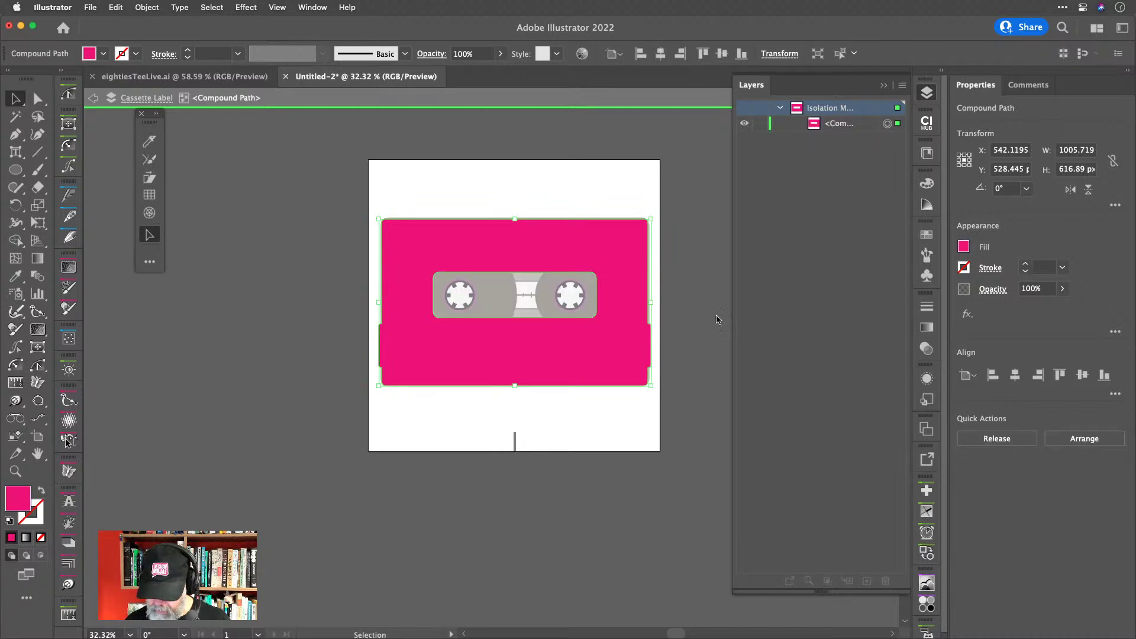
{"action": "double_click", "coordinate": [685, 283]}
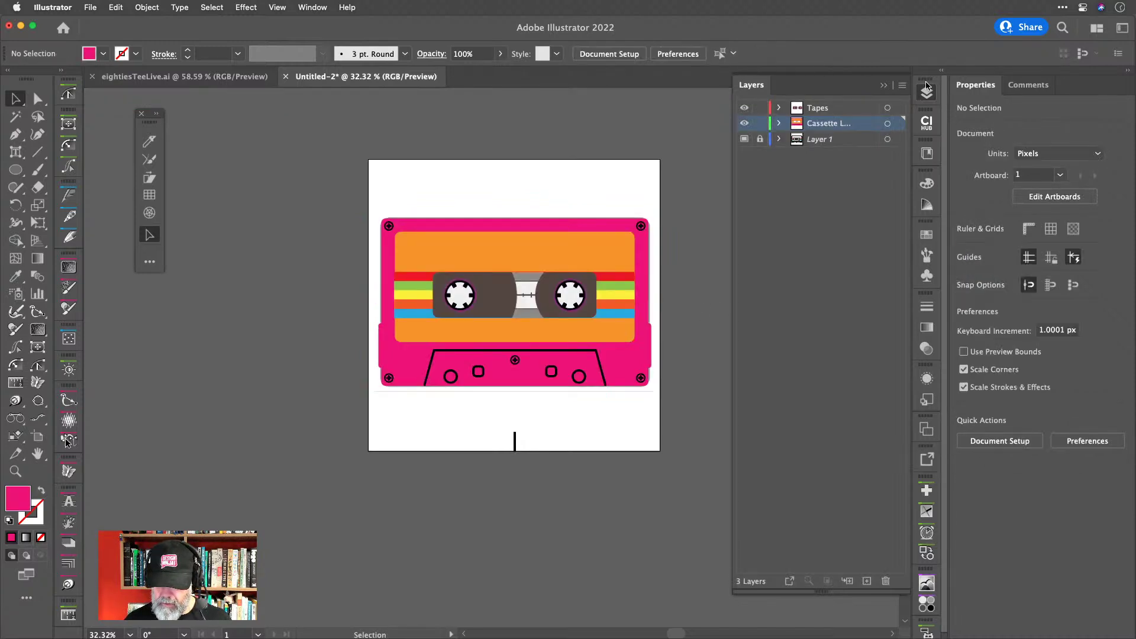
{"action": "left_click", "coordinate": [927, 92]}
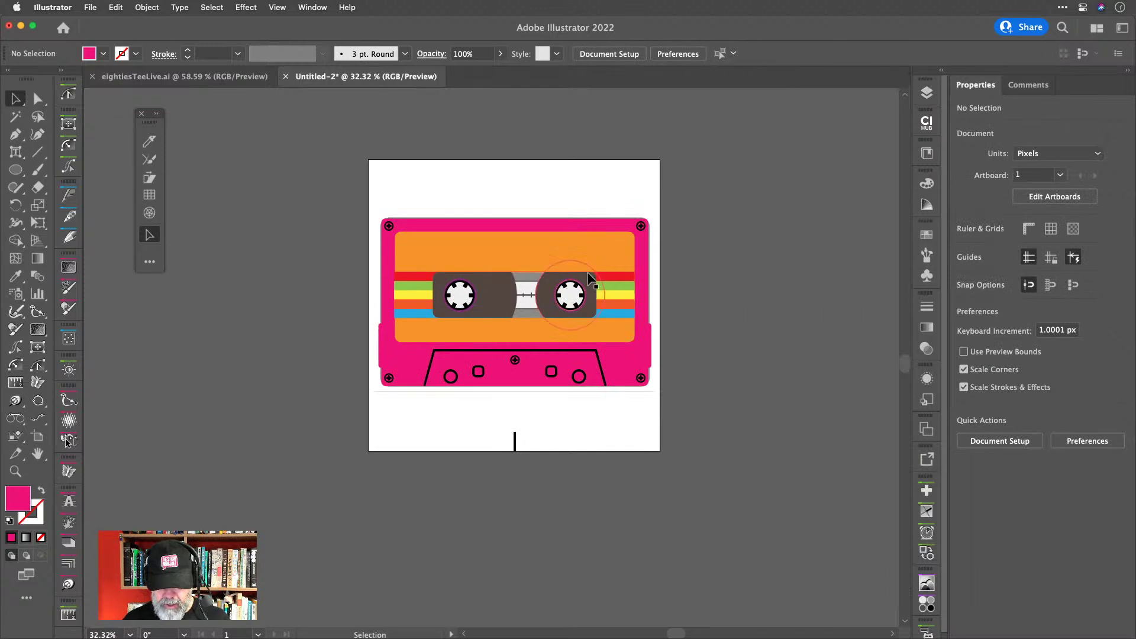
Recolour the rainbow stripes in shades of pink and maroon using the Color Theme Picker.
{"action": "left_click", "coordinate": [616, 302]}
{"action": "left_click", "coordinate": [603, 54]}
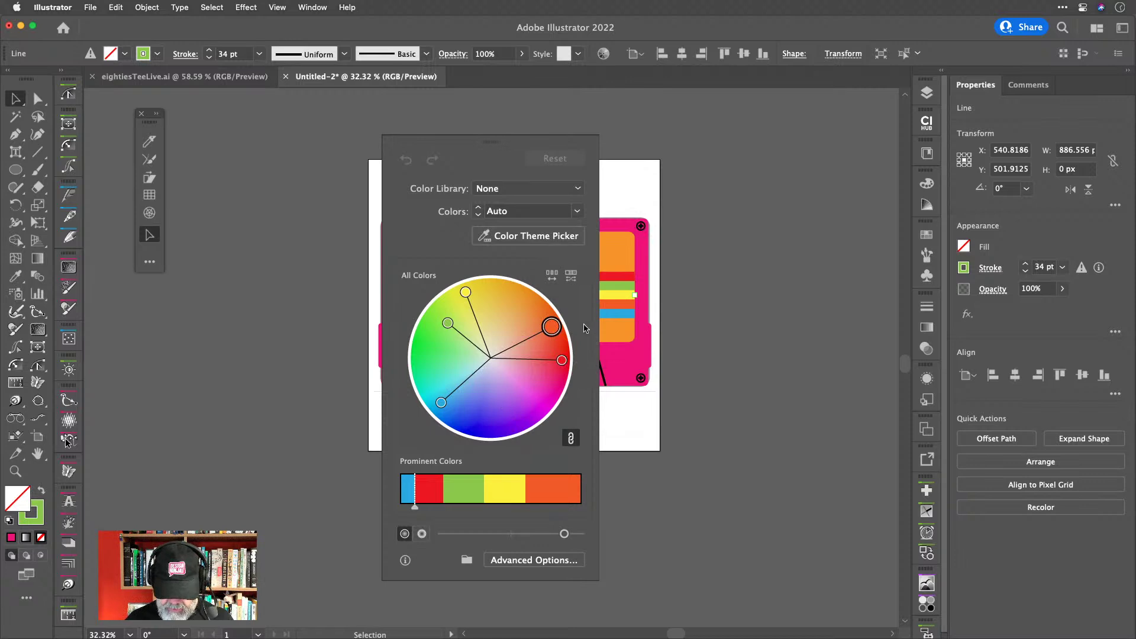
{"action": "left_click", "coordinate": [572, 237]}
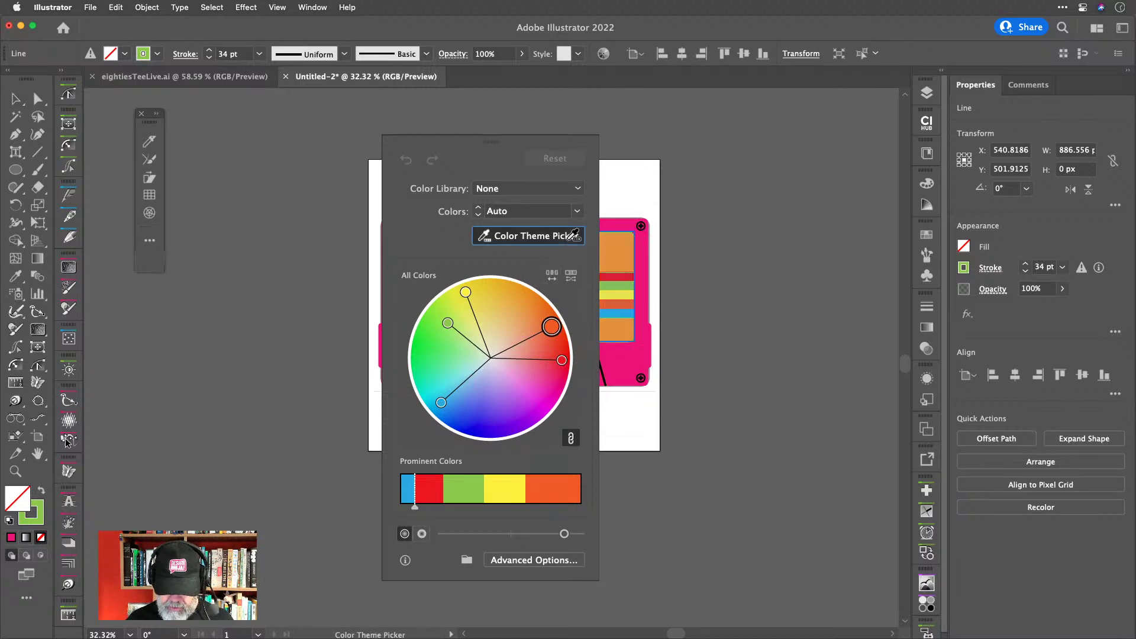
{"action": "left_click", "coordinate": [642, 352]}
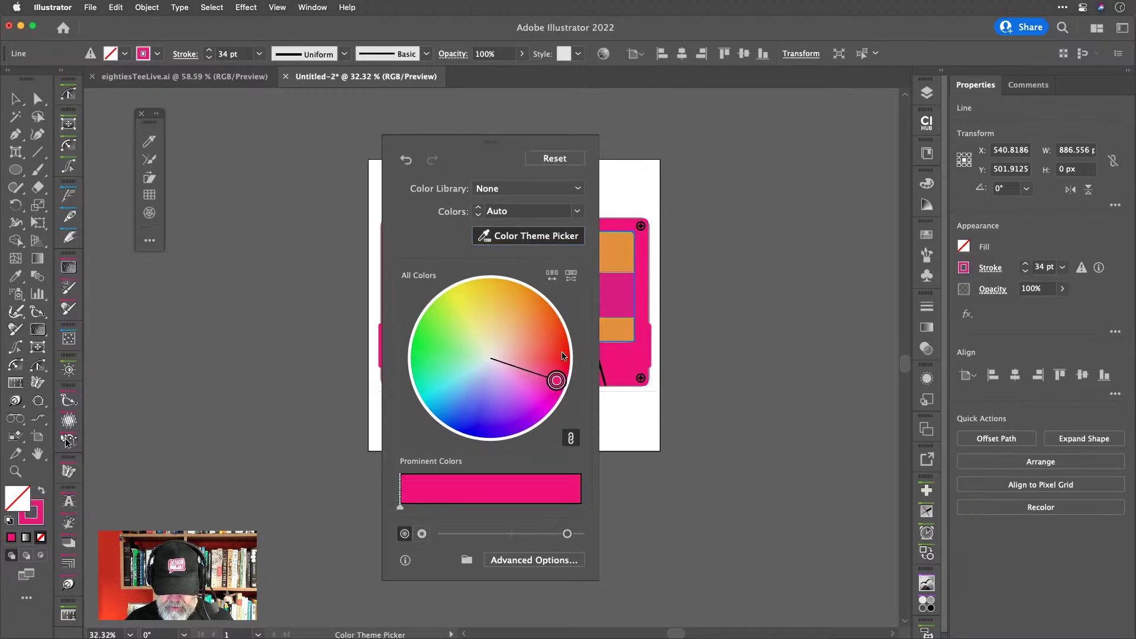
{"action": "left_click", "coordinate": [543, 237]}
{"action": "left_click", "coordinate": [571, 283]}
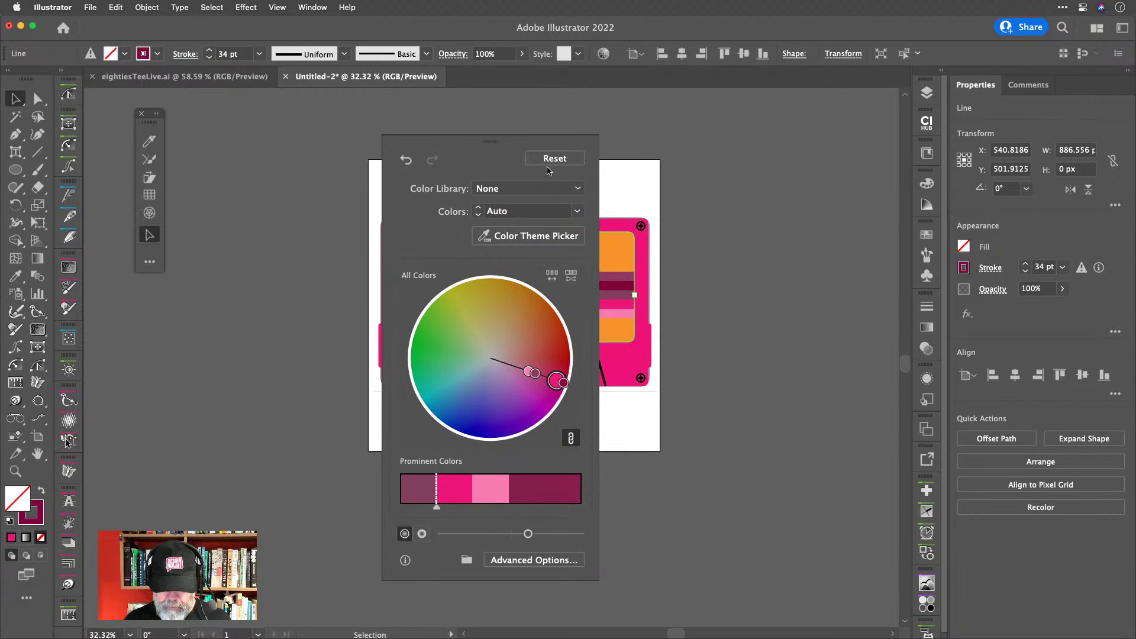
{"action": "left_click", "coordinate": [654, 148]}
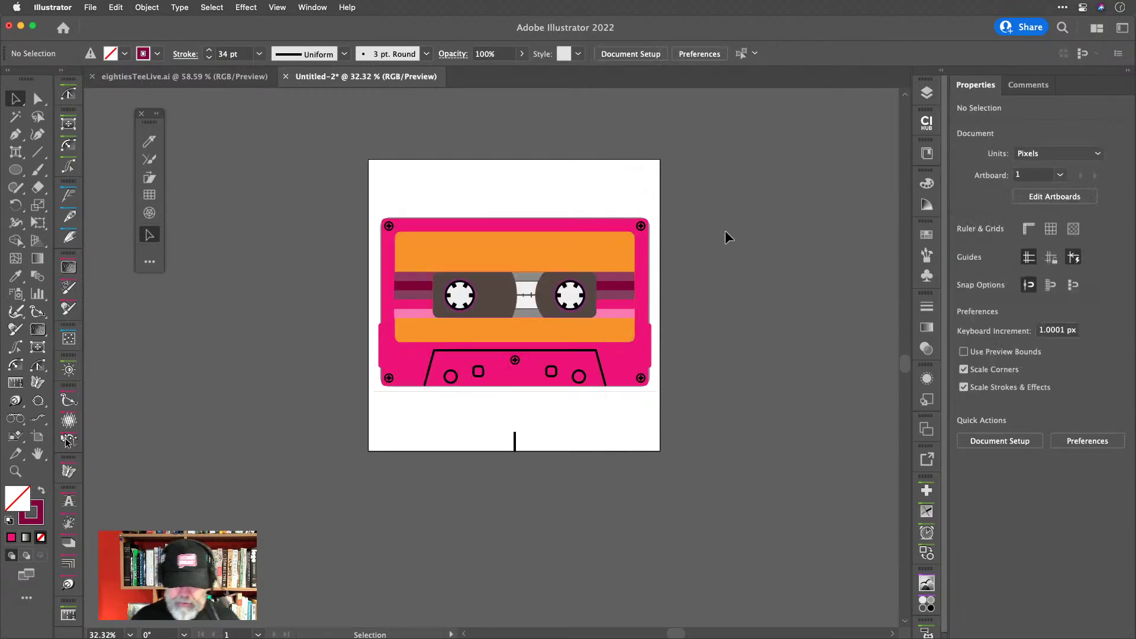
Select all the cassette artwork, copy it and paste it into the eightiesTeeLive.ai document.
{"action": "scroll", "coordinate": [798, 201], "scroll_direction": "right", "scroll_amount": 2}
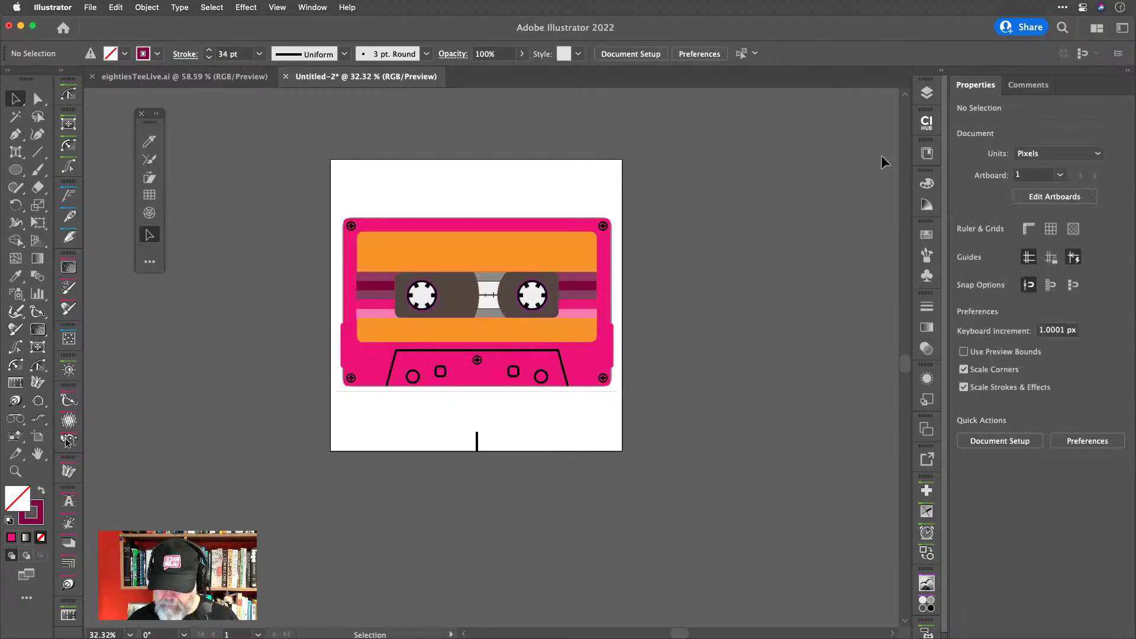
{"action": "left_click", "coordinate": [926, 93]}
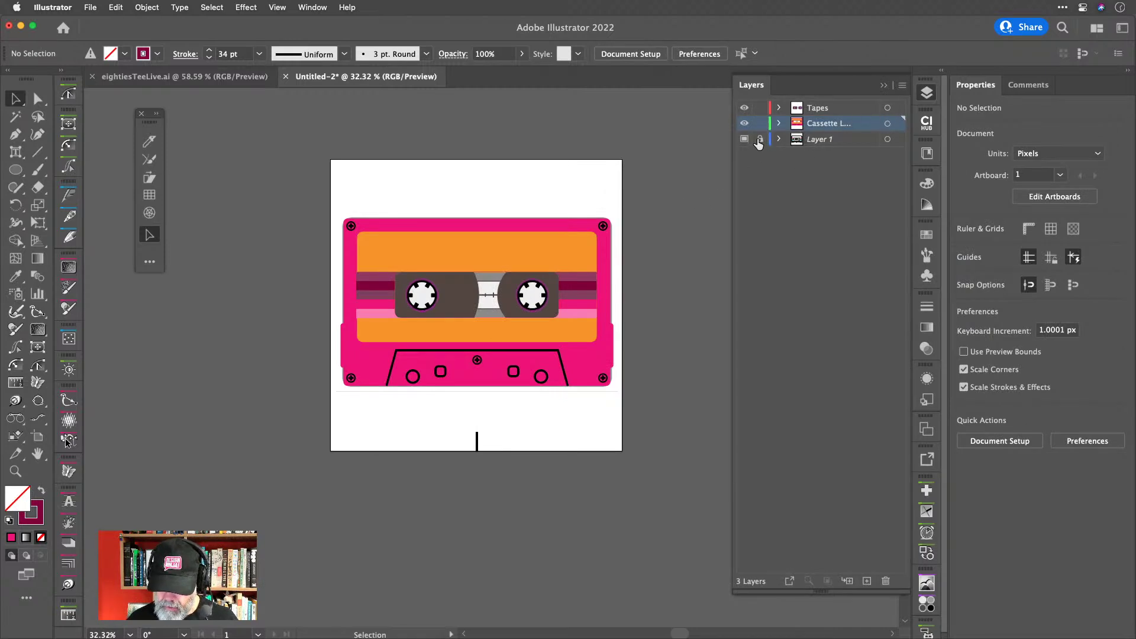
{"action": "left_click_drag", "start_coordinate": [690, 189], "coordinate": [290, 393]}
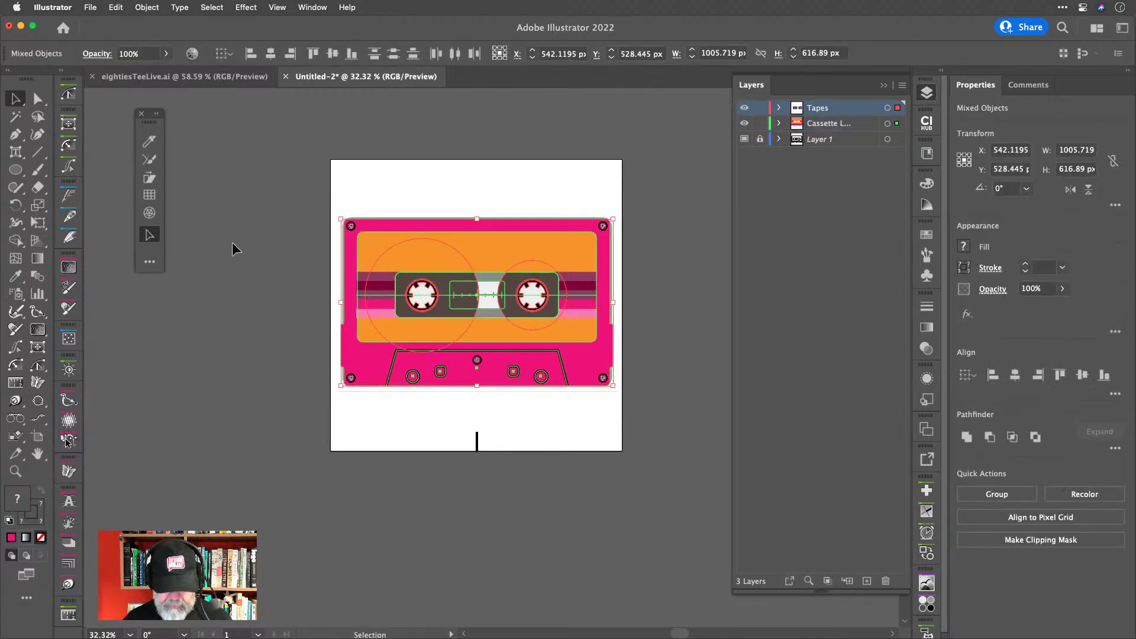
{"action": "left_click", "coordinate": [181, 76]}
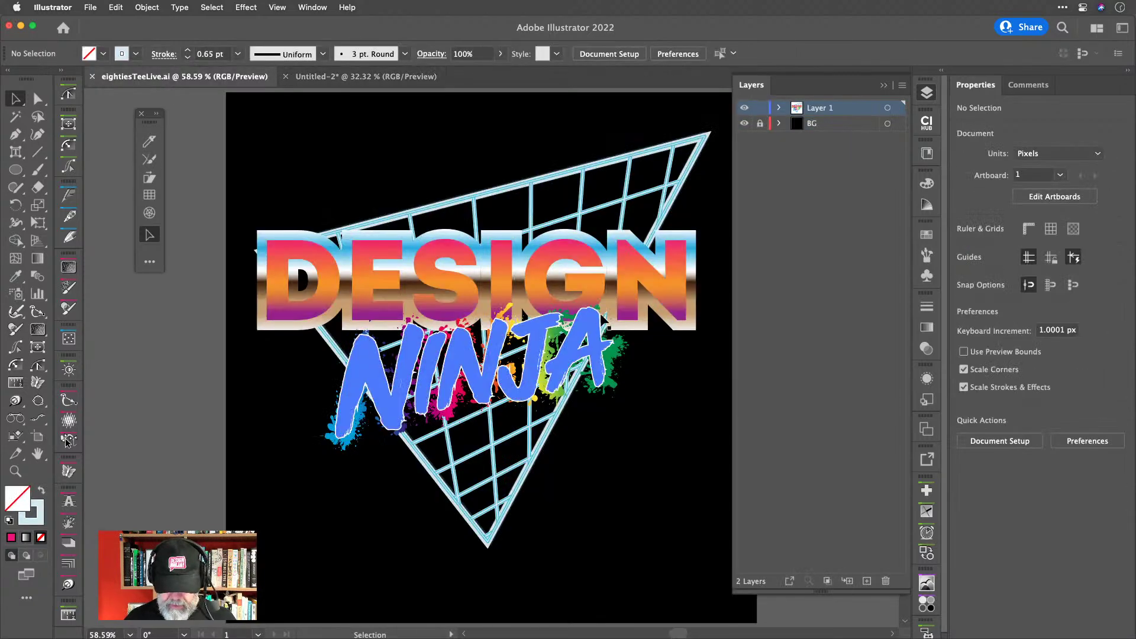
{"action": "key", "text": "super+v"}
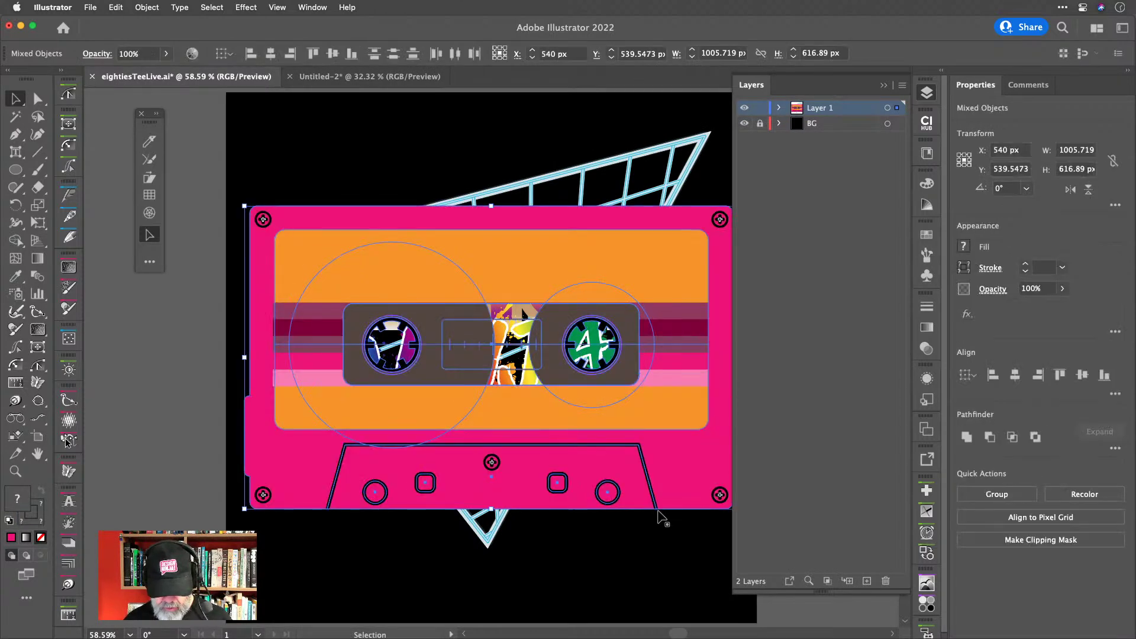
Group the pasted cassette, scale it down, tilt it counterclockwise and place it below the NINJA lettering over the grid triangle's tip.
{"action": "key", "text": "v"}
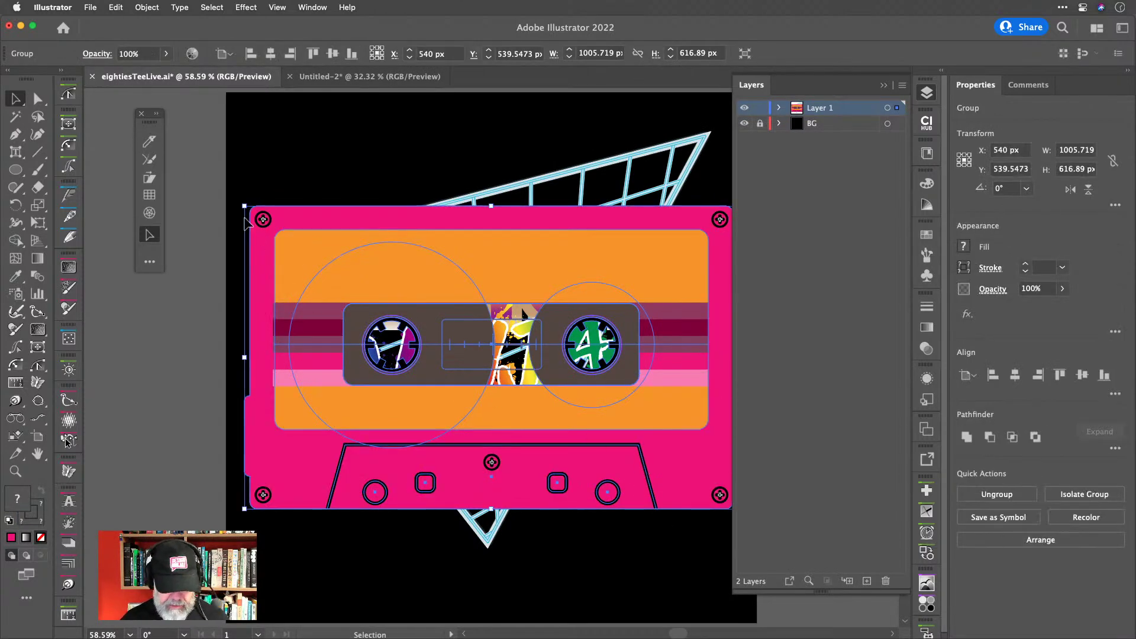
{"action": "left_click_drag", "start_coordinate": [244, 206], "coordinate": [559, 401]}
{"action": "left_click_drag", "start_coordinate": [711, 420], "coordinate": [577, 439]}
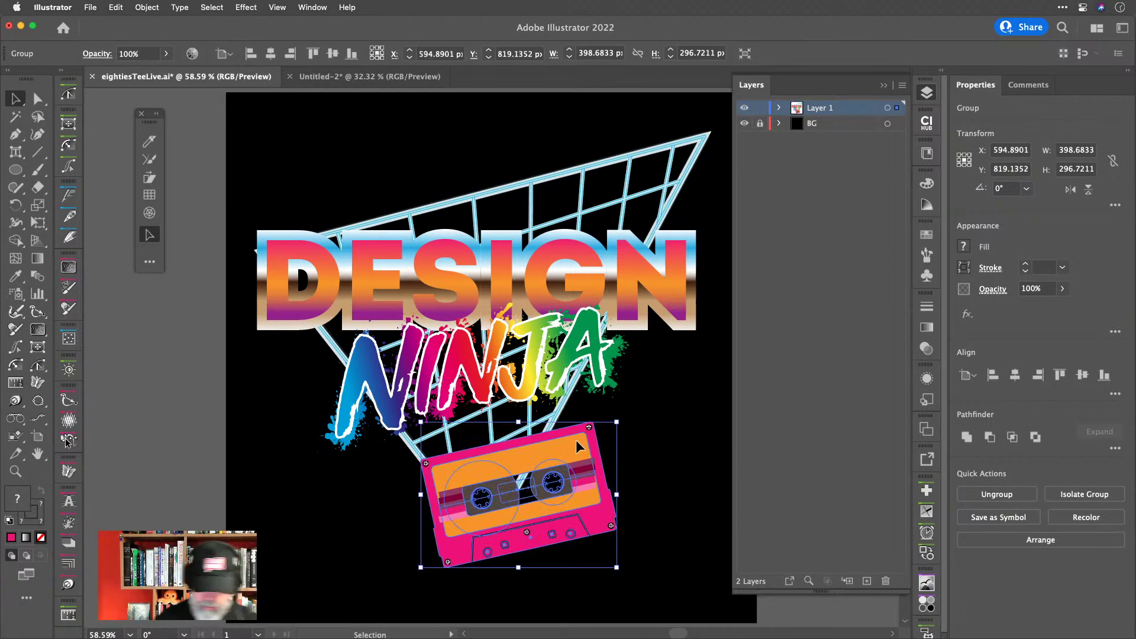
Apply the 3D Extrude & Bevel effect to the cassette group.
{"action": "left_click", "coordinate": [278, 8]}
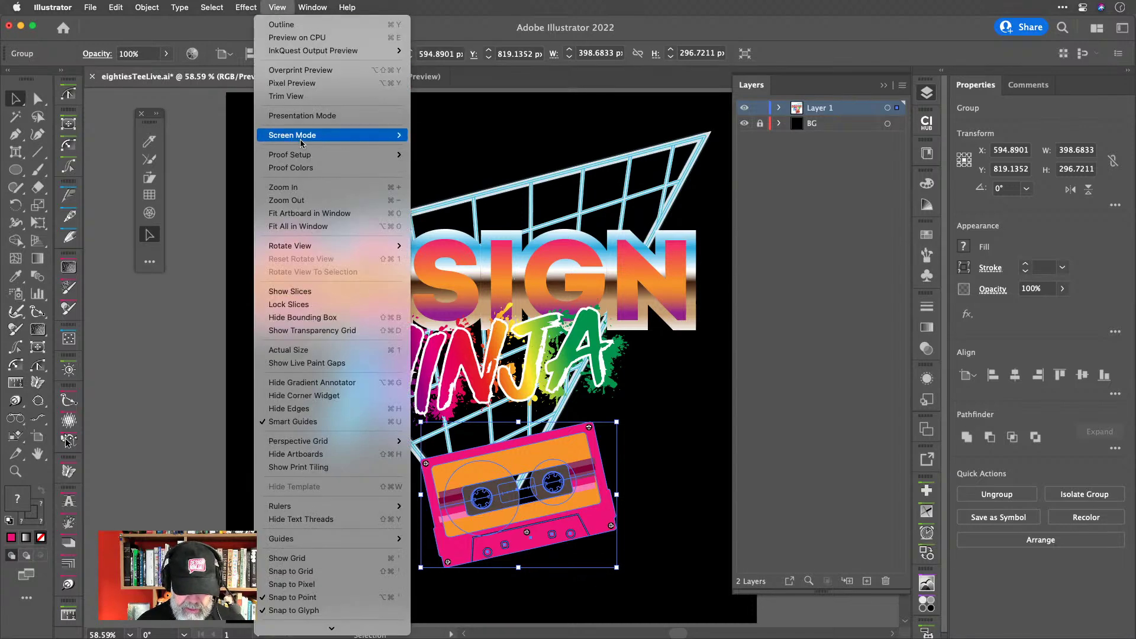
{"action": "mouse_move", "coordinate": [247, 8]}
{"action": "mouse_move", "coordinate": [272, 91]}
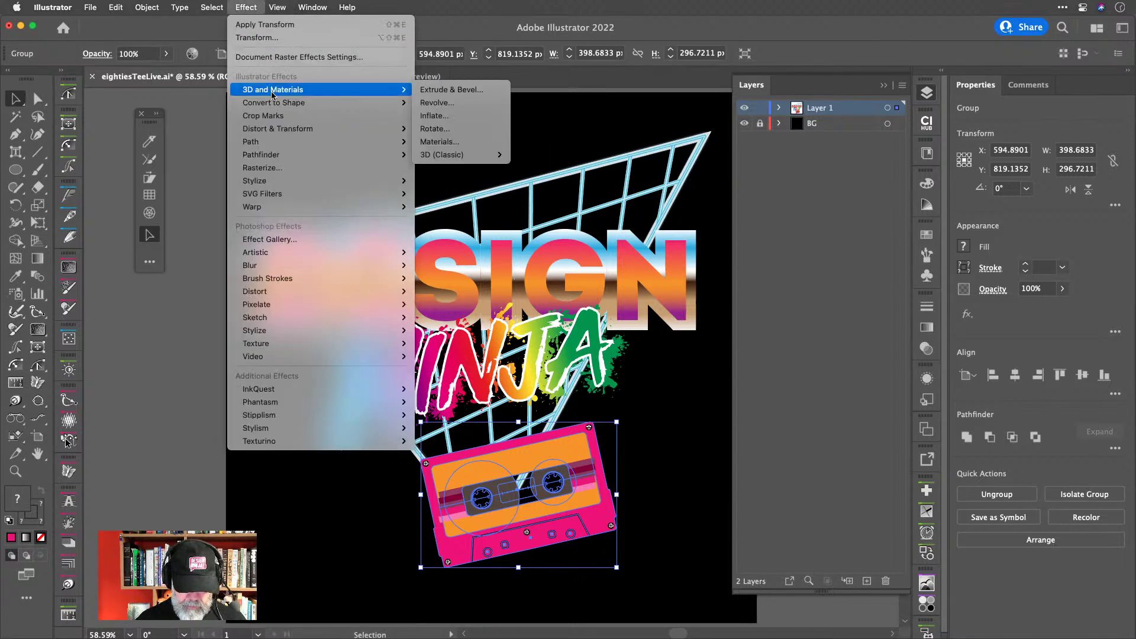
{"action": "left_click", "coordinate": [477, 28]}
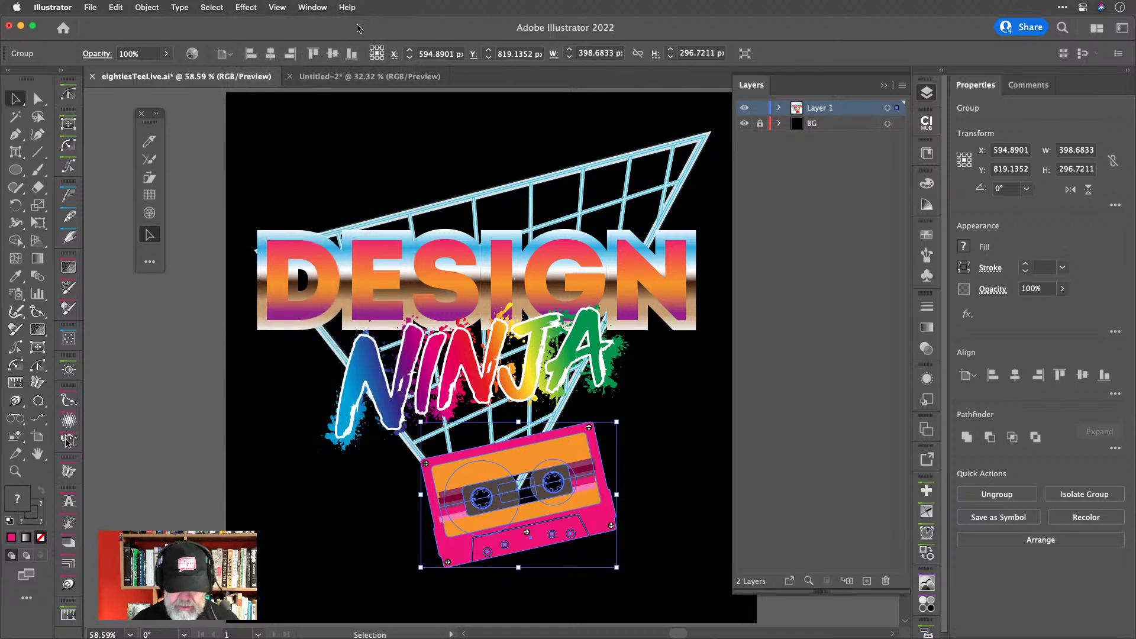
{"action": "left_click", "coordinate": [248, 10]}
{"action": "left_click", "coordinate": [248, 11]}
{"action": "left_click", "coordinate": [248, 11]}
{"action": "mouse_move", "coordinate": [268, 87]}
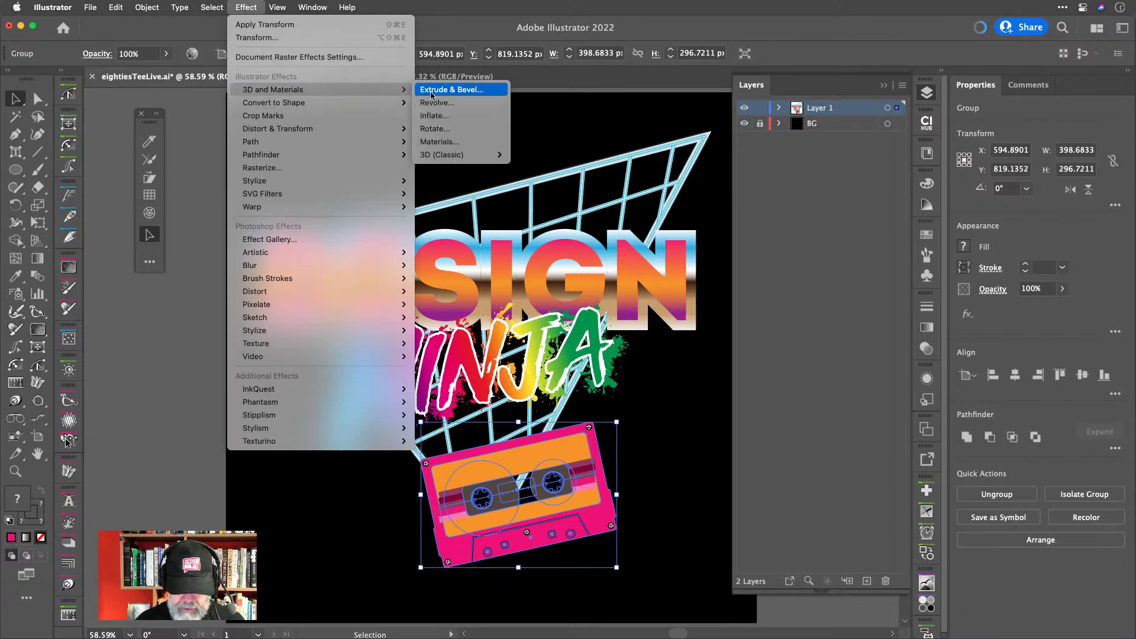
{"action": "left_click", "coordinate": [451, 91]}
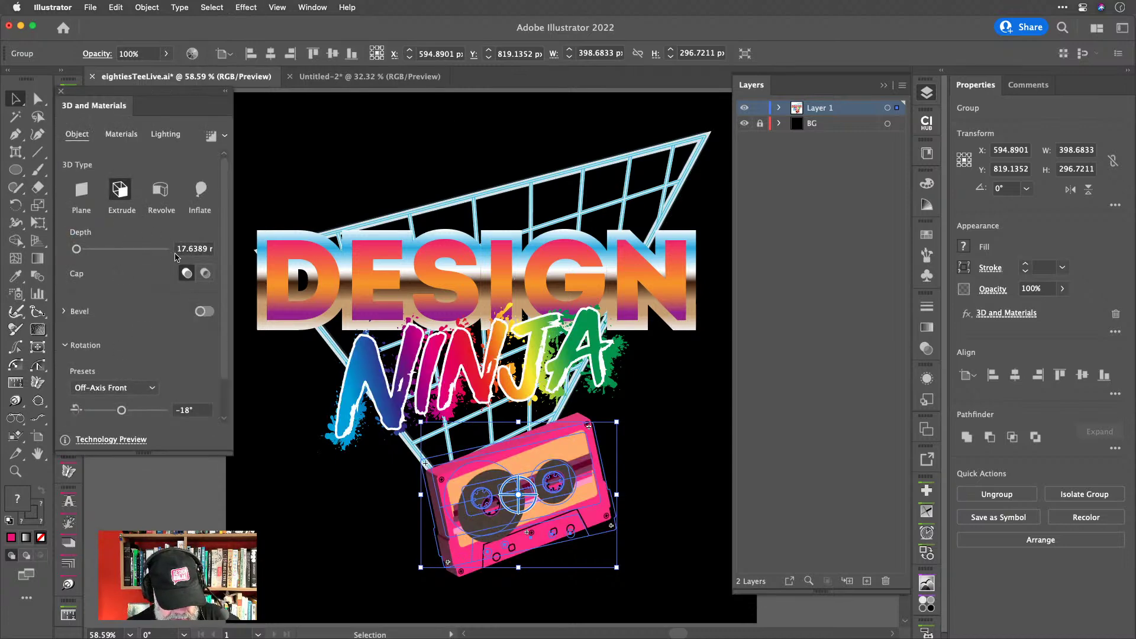
Set the cassette's extrusion depth to 8 mm after trying 17 mm and 2 mm.
{"action": "left_click", "coordinate": [199, 249]}
{"action": "type", "text": "17 mm"}
{"action": "key", "text": "Return"}
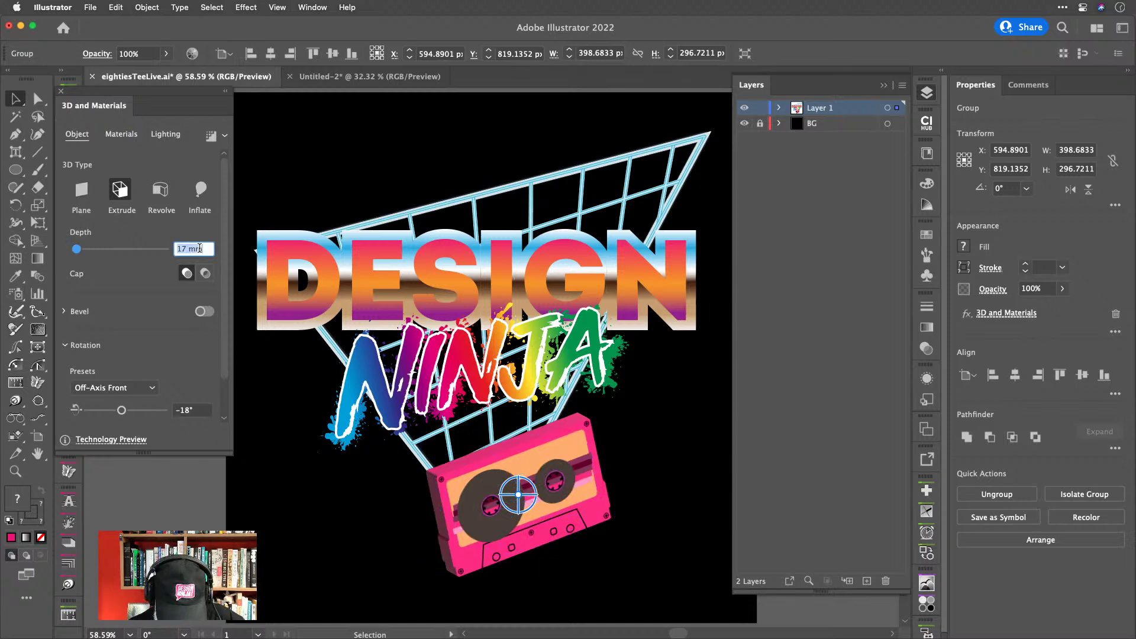
{"action": "type", "text": "2 mm"}
{"action": "key", "text": "Return"}
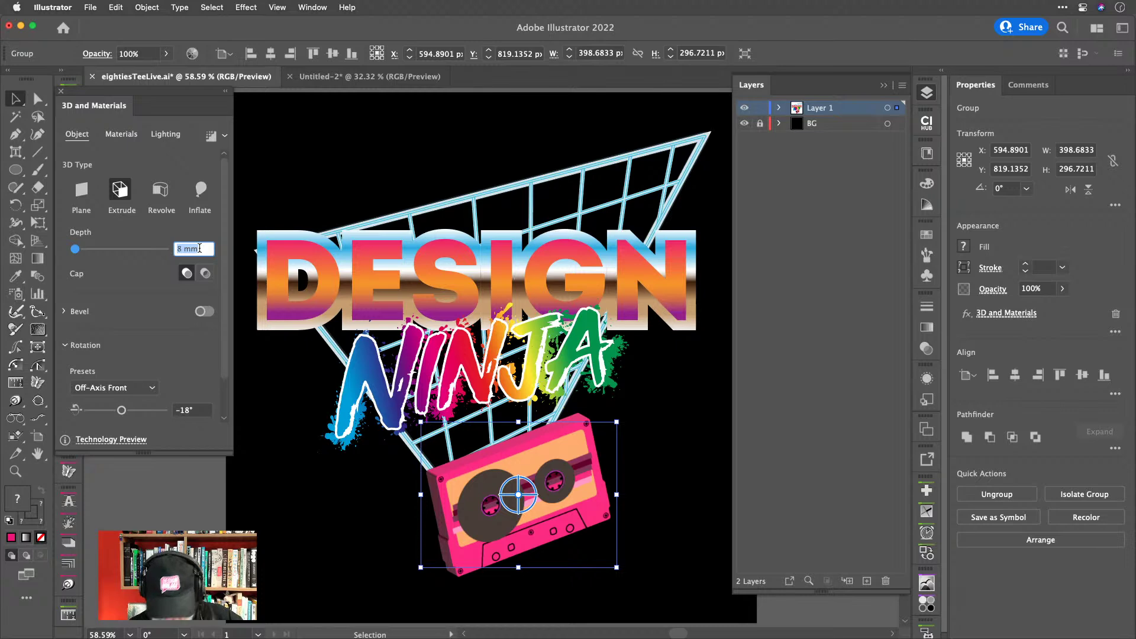
{"action": "key", "text": "Return"}
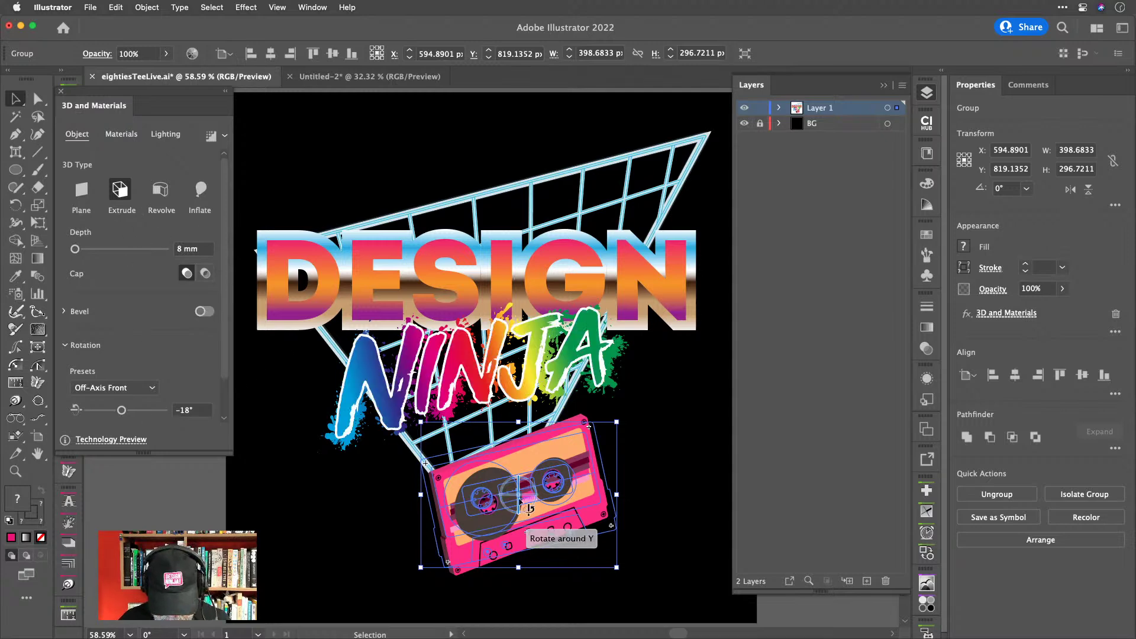
Shift the extruded cassette slightly up and to the left, rotate it in 3D to face more forward, and close the 3D settings.
{"action": "left_click_drag", "start_coordinate": [509, 501], "coordinate": [506, 497]}
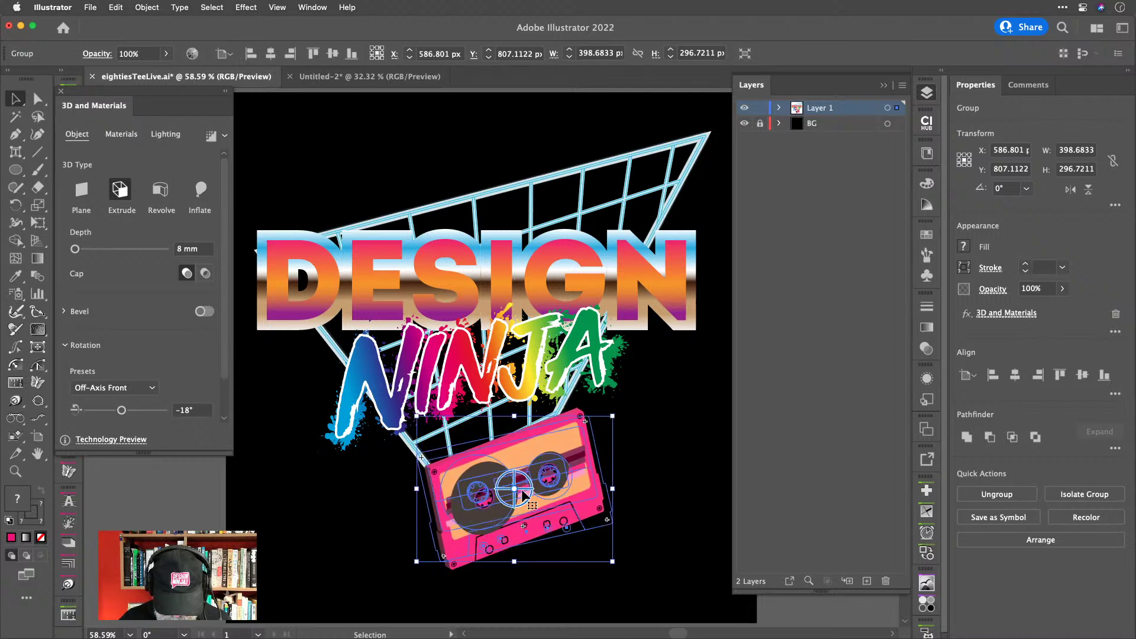
{"action": "left_click_drag", "start_coordinate": [524, 493], "coordinate": [502, 470]}
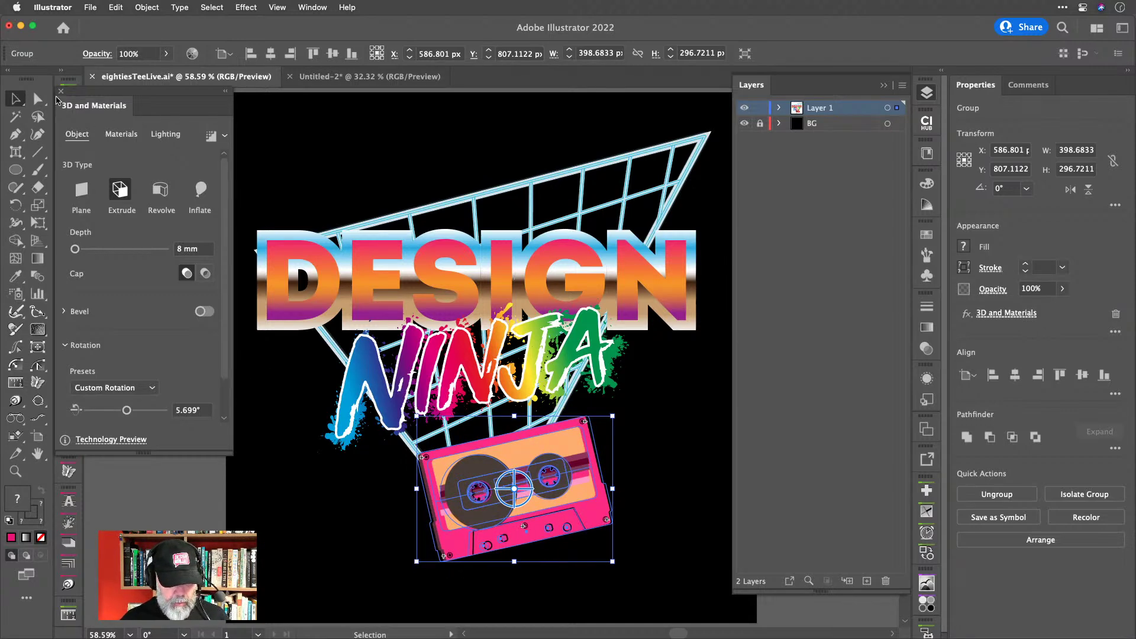
{"action": "left_click", "coordinate": [61, 92]}
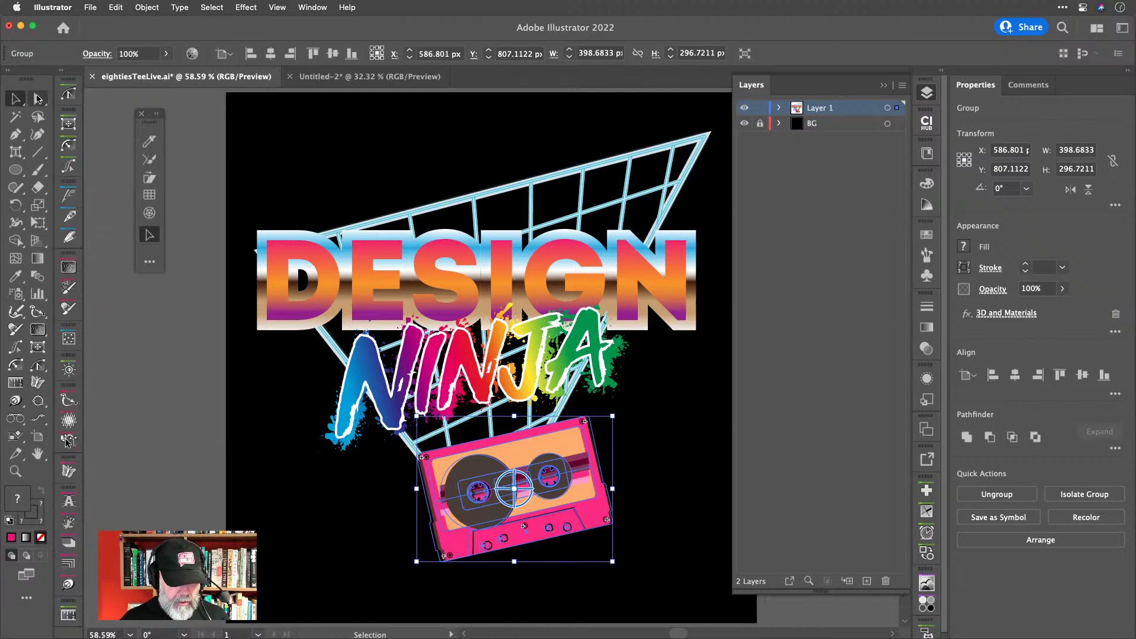
{"action": "left_click", "coordinate": [193, 162]}
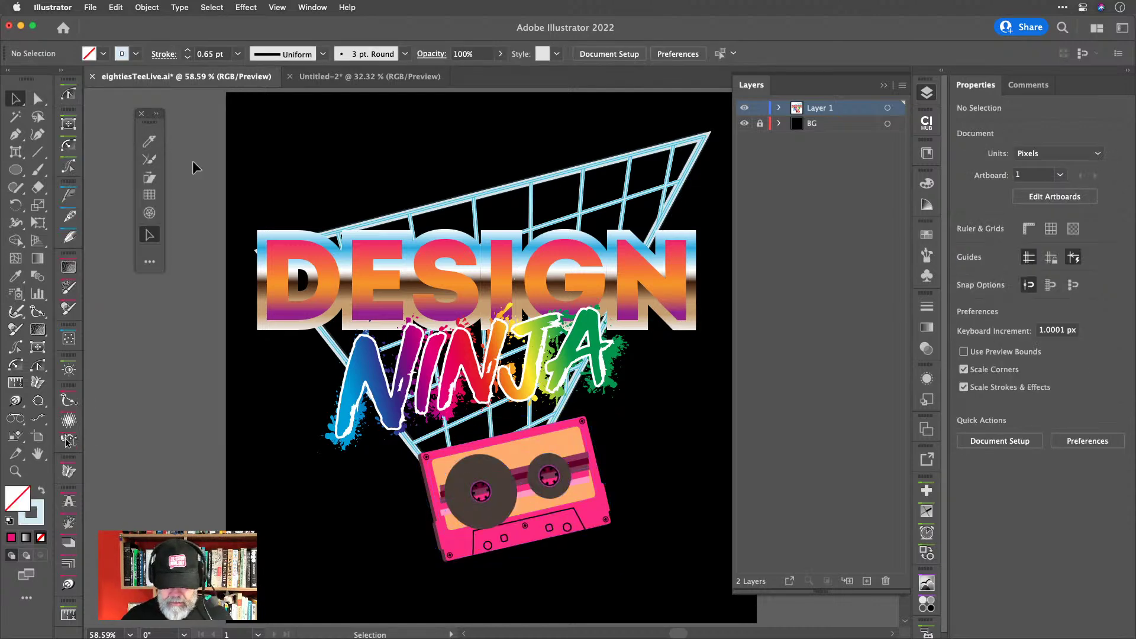
Nudge the cassette group about 20 px to the left and deselect it.
{"action": "right_click", "coordinate": [527, 442]}
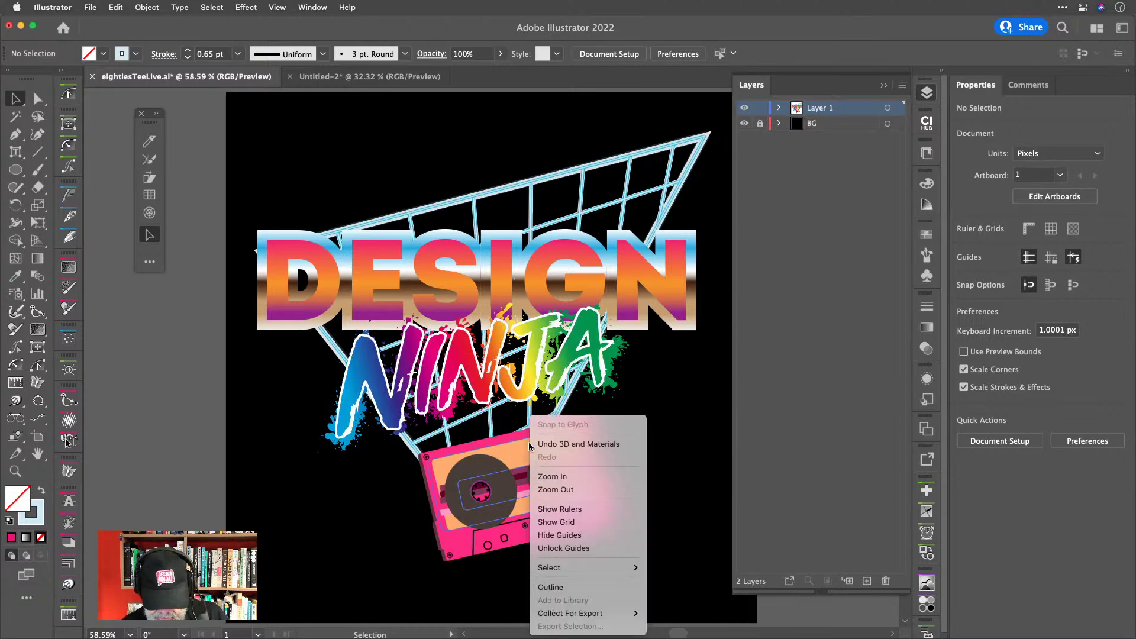
{"action": "left_click", "coordinate": [474, 460]}
{"action": "left_click", "coordinate": [507, 457]}
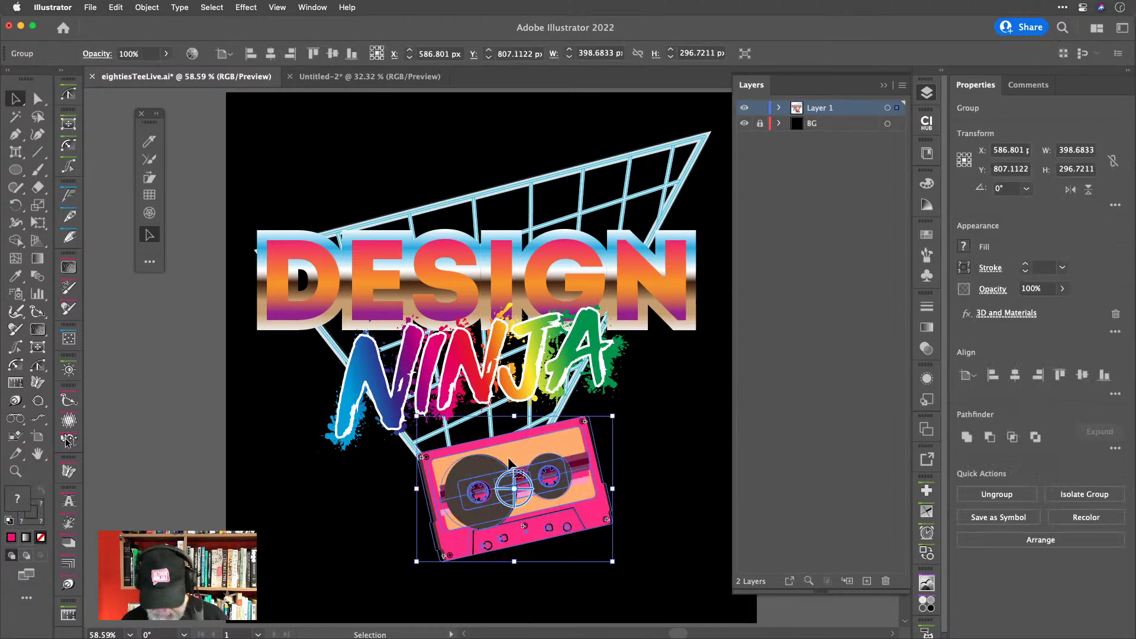
{"action": "key", "text": "shift+Left"}
{"action": "key", "text": "shift+Left"}
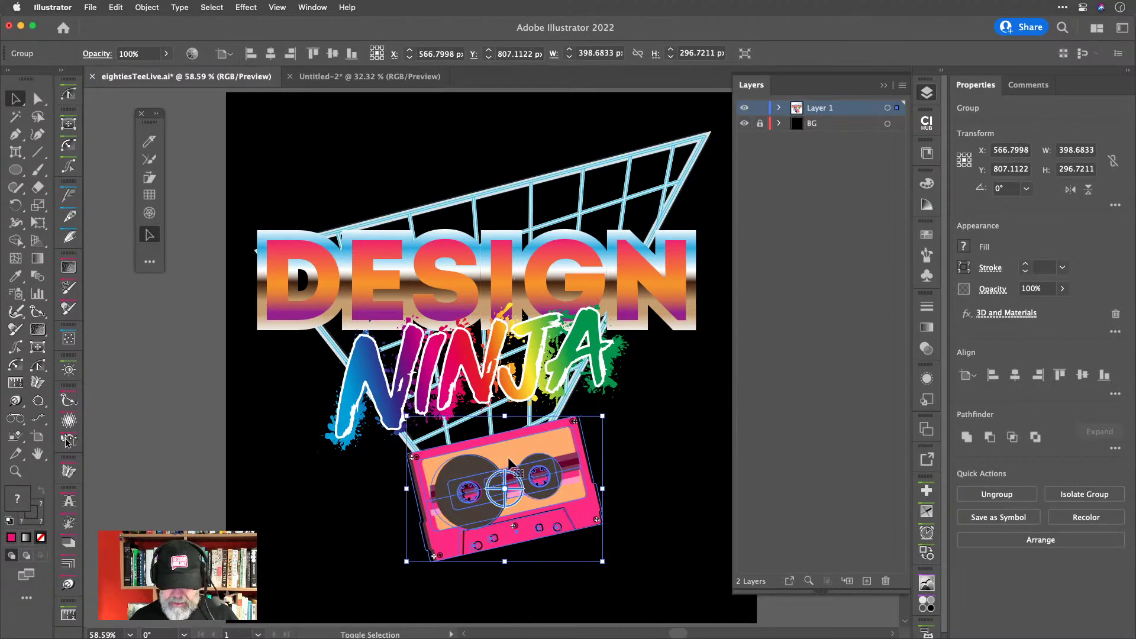
{"action": "left_click", "coordinate": [116, 379]}
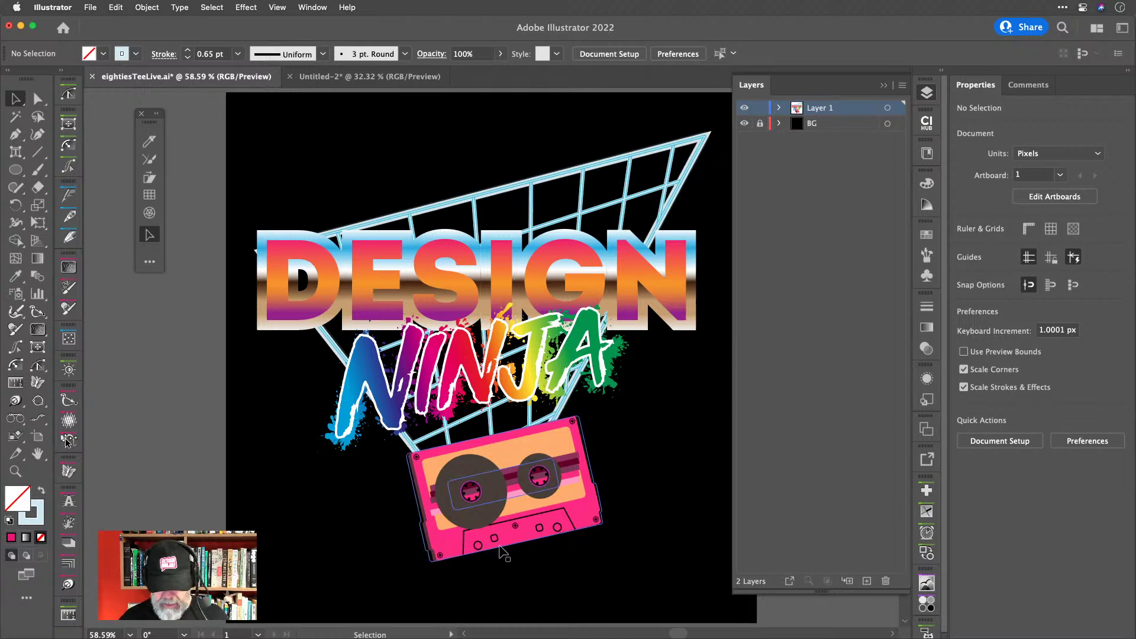
Remove the 3D and Materials effect from the cassette group and deselect it.
{"action": "left_click", "coordinate": [551, 444]}
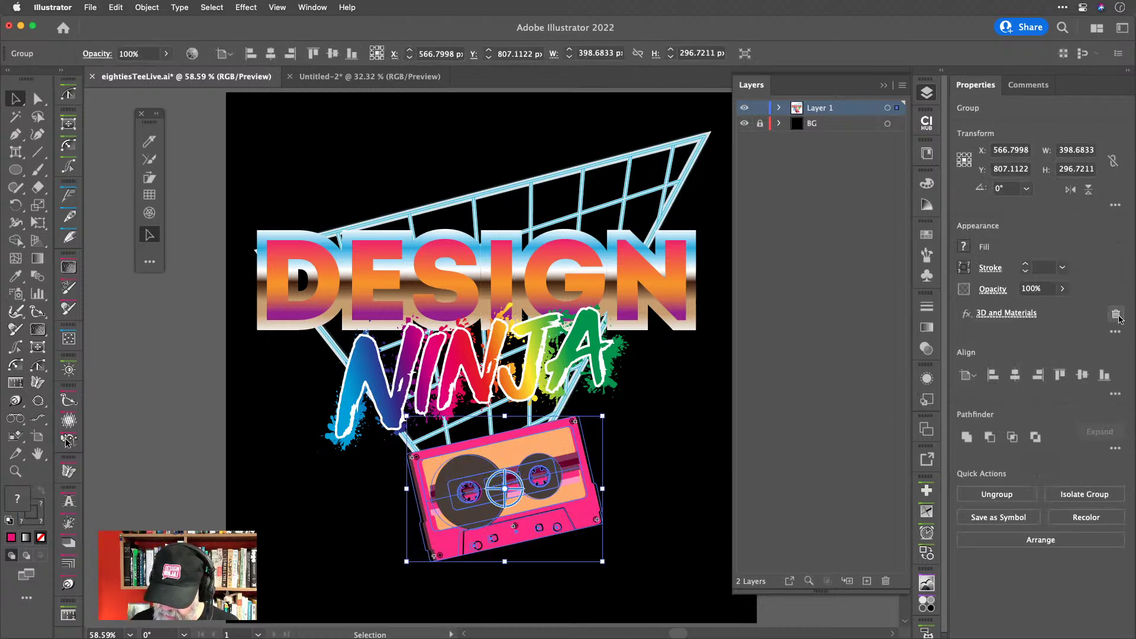
{"action": "left_click", "coordinate": [1116, 315]}
{"action": "left_click", "coordinate": [195, 419]}
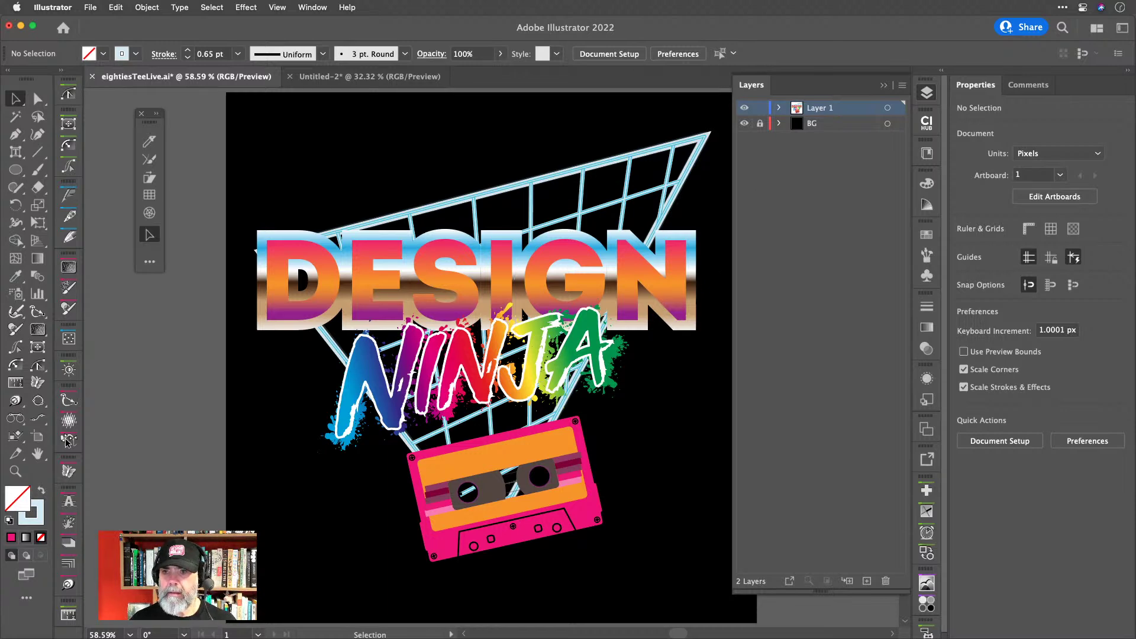
{"action": "key", "text": "super+Tab"}
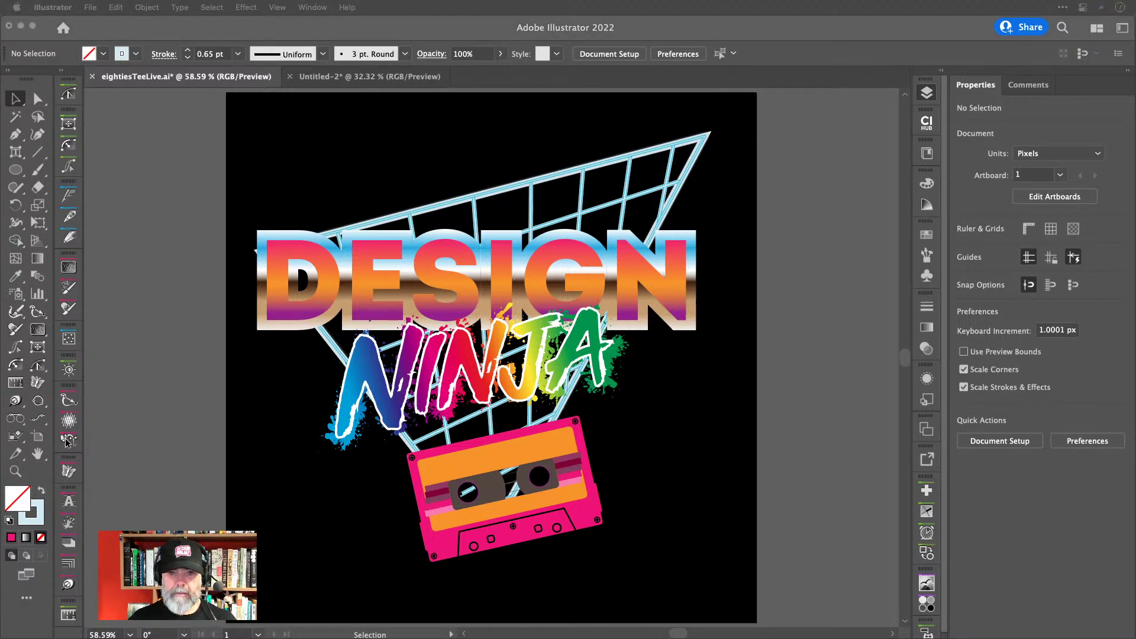